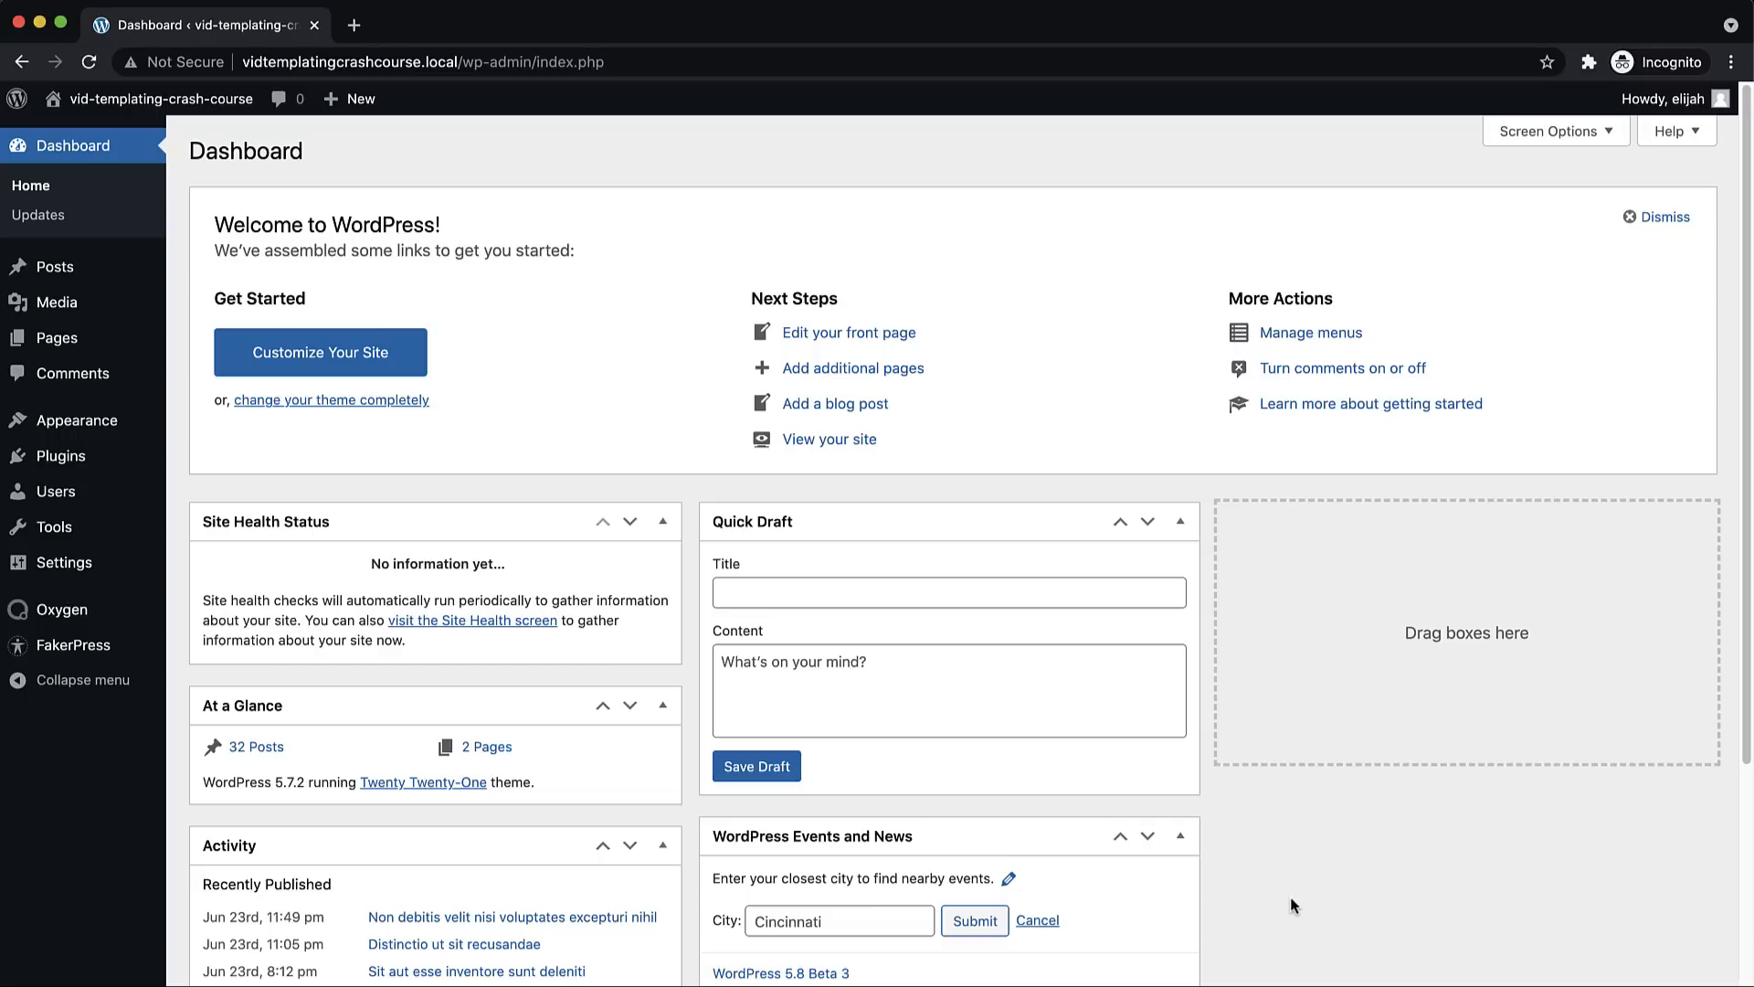
# Create a new Oxygen template titled "Main"
pyautogui.moveTo(41, 609)
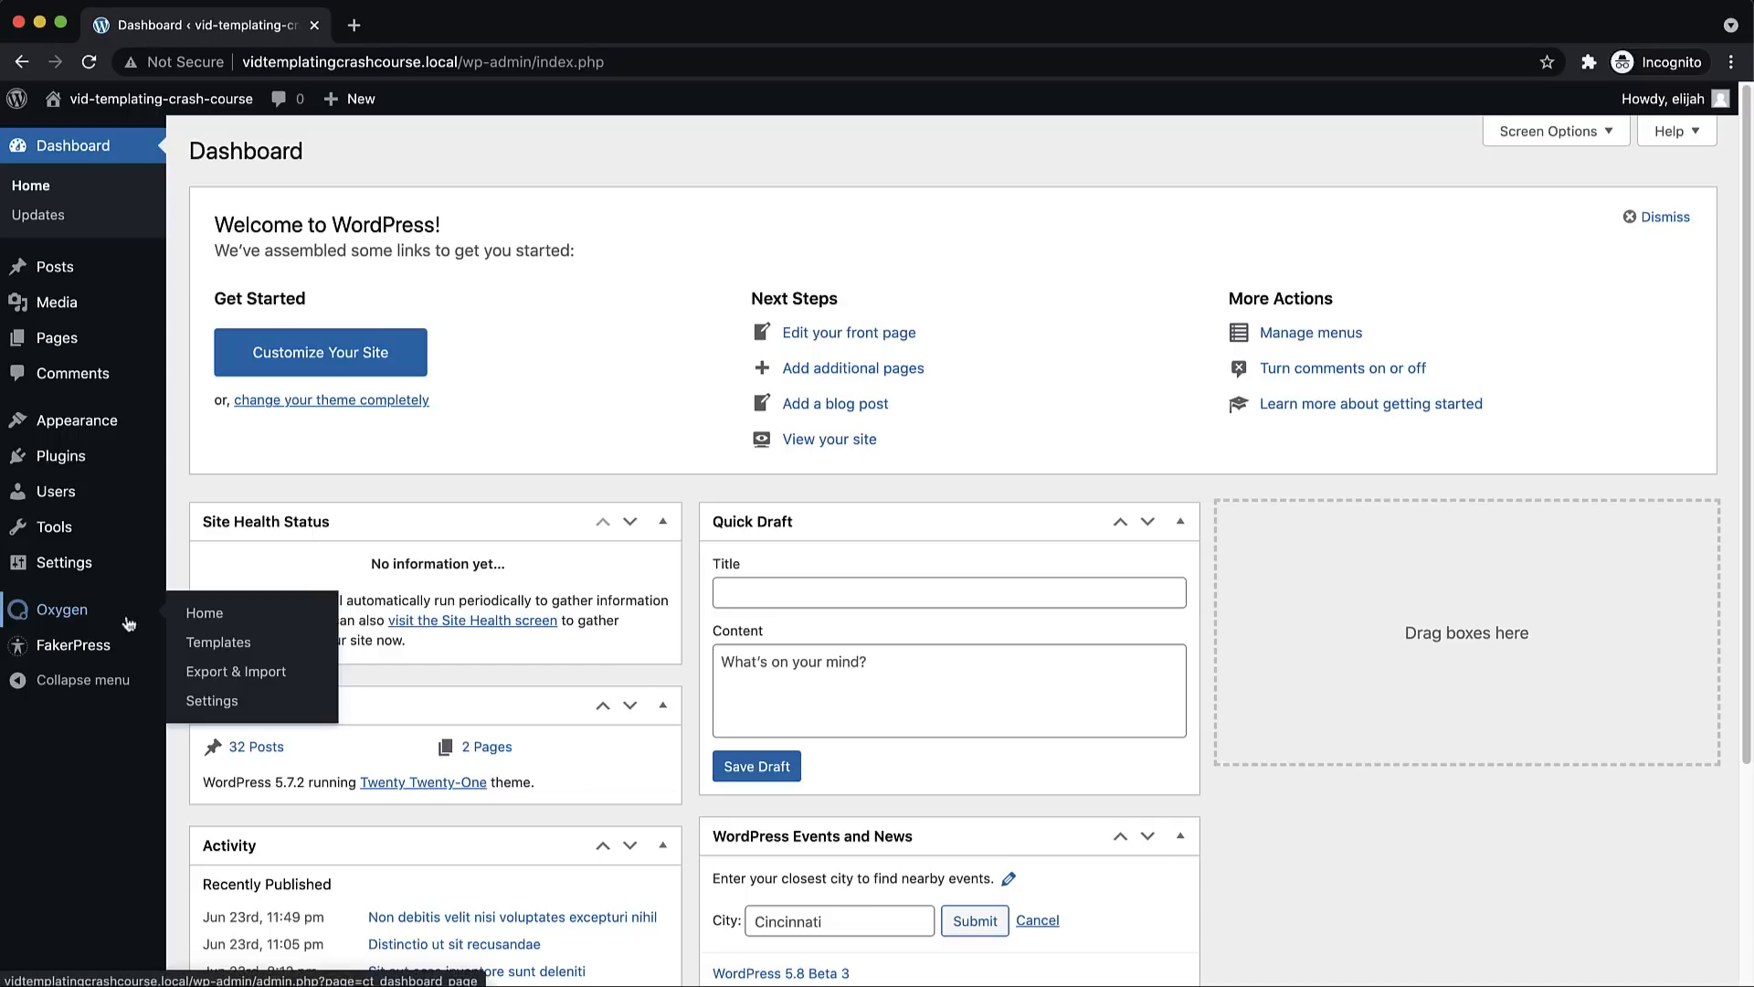
pyautogui.click(219, 643)
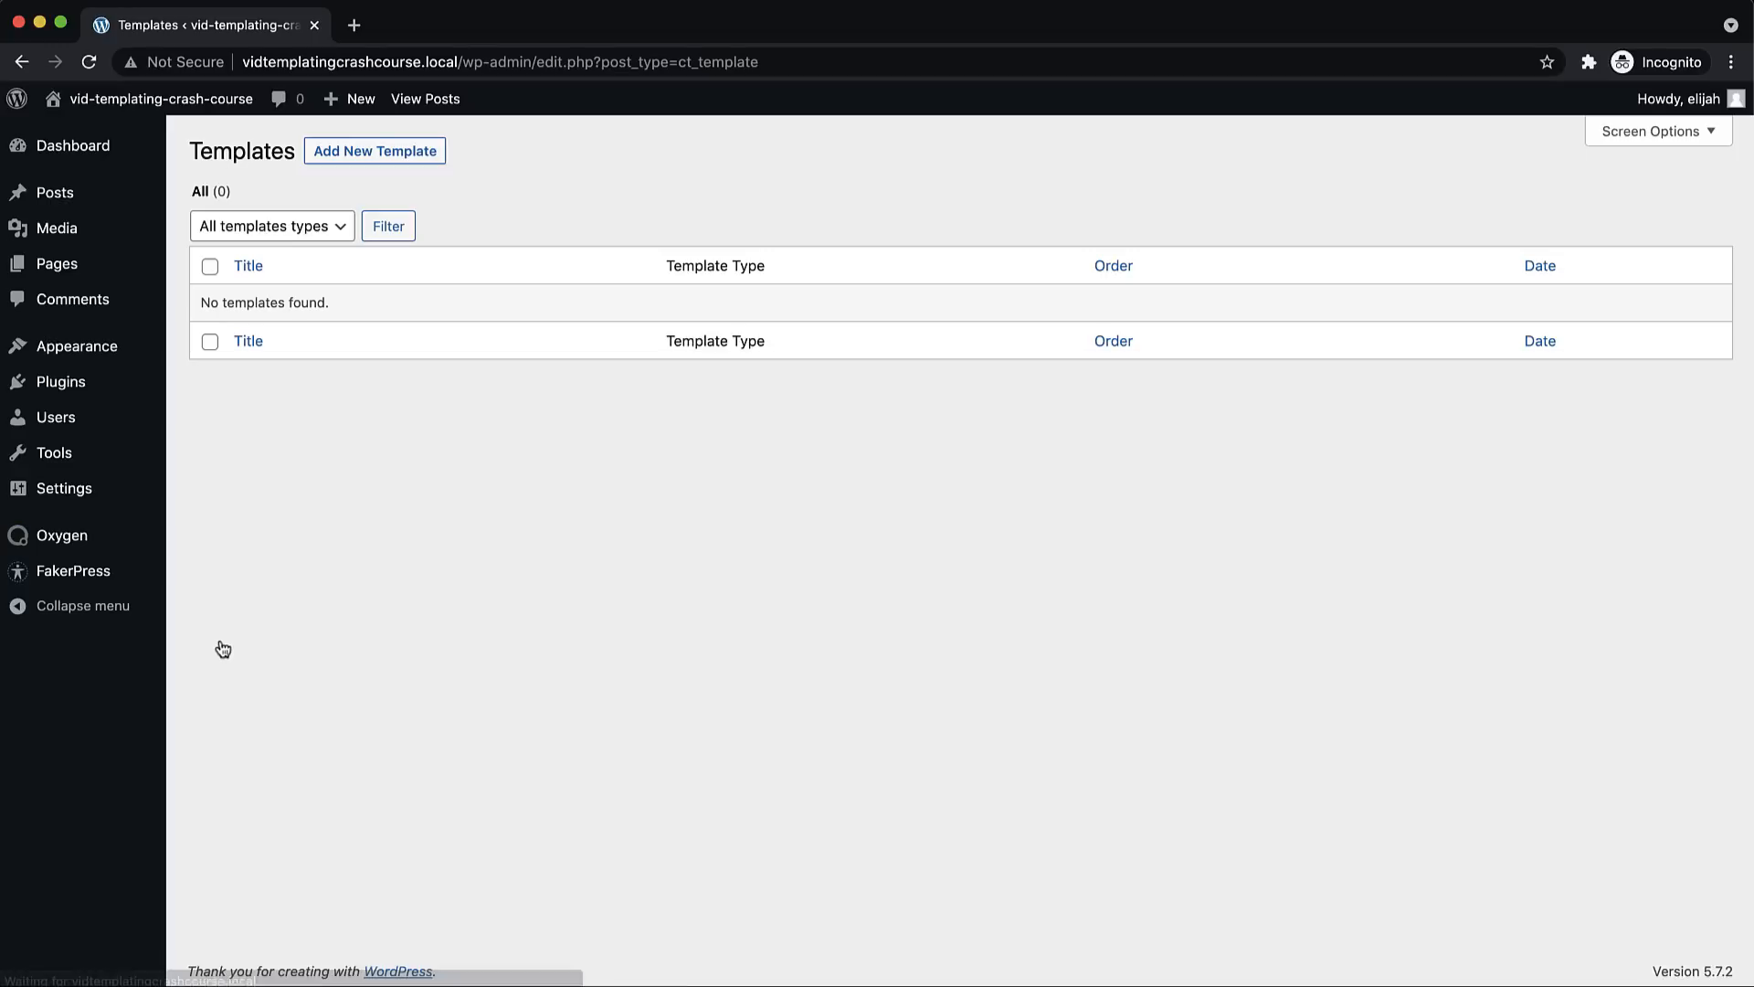
pyautogui.moveTo(123, 535)
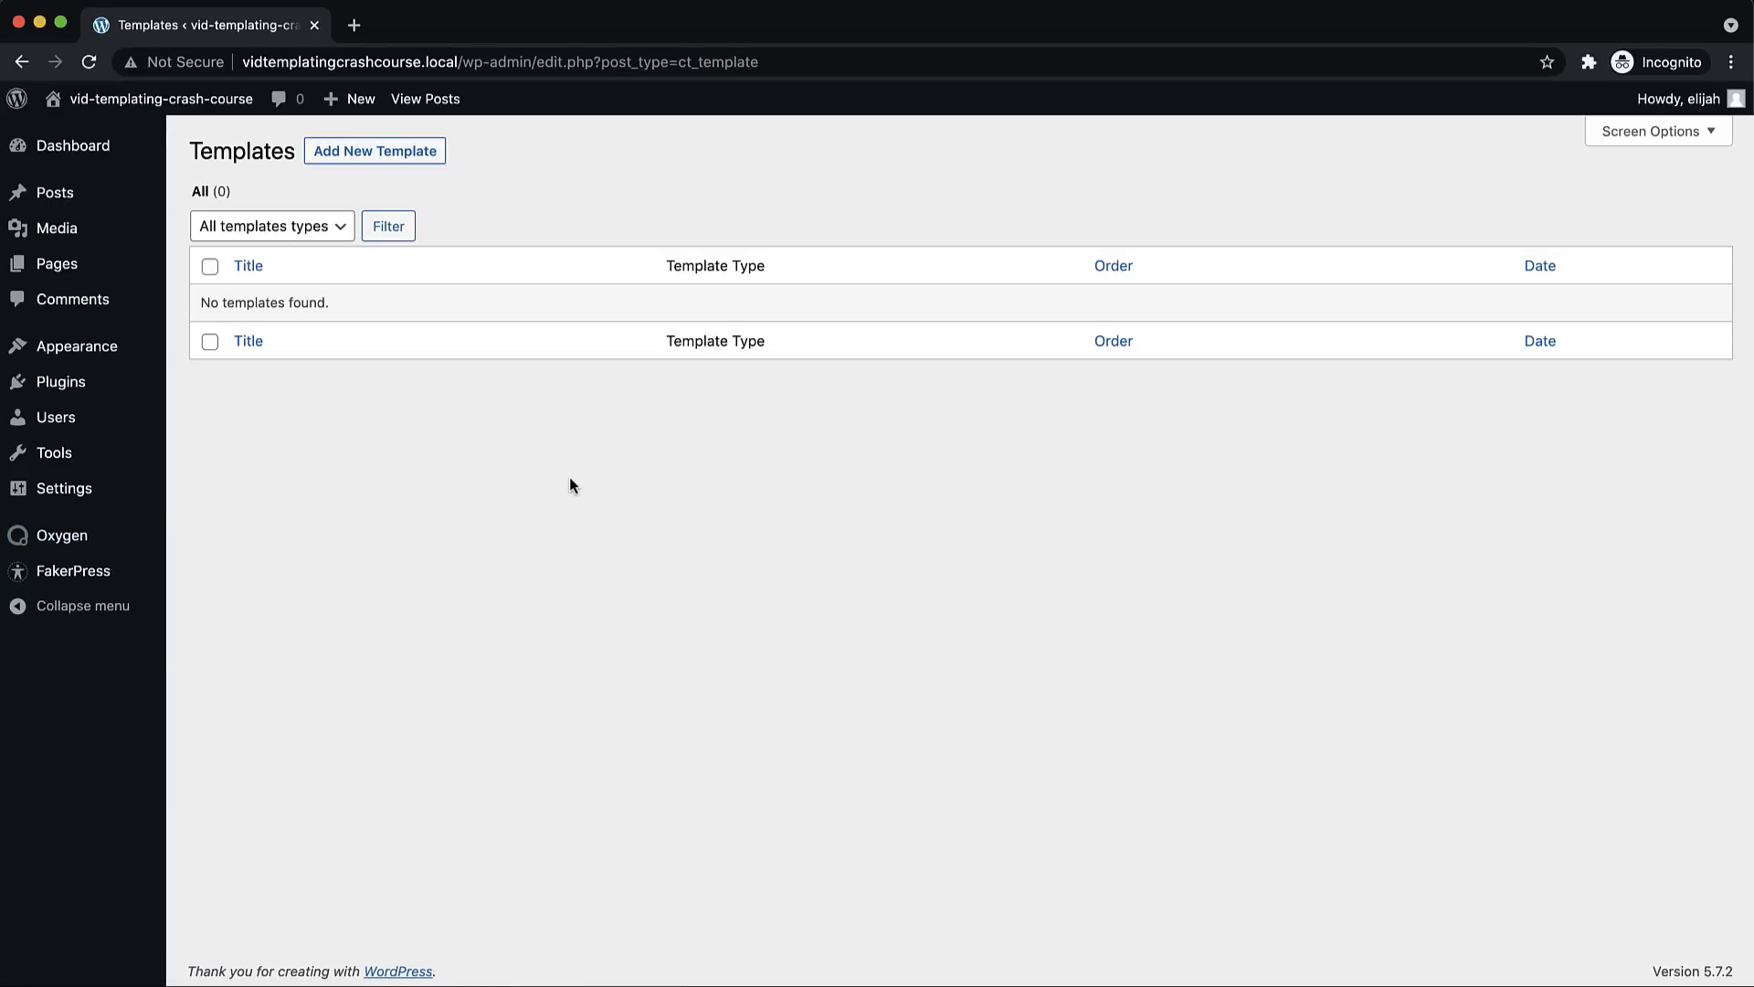
pyautogui.click(406, 162)
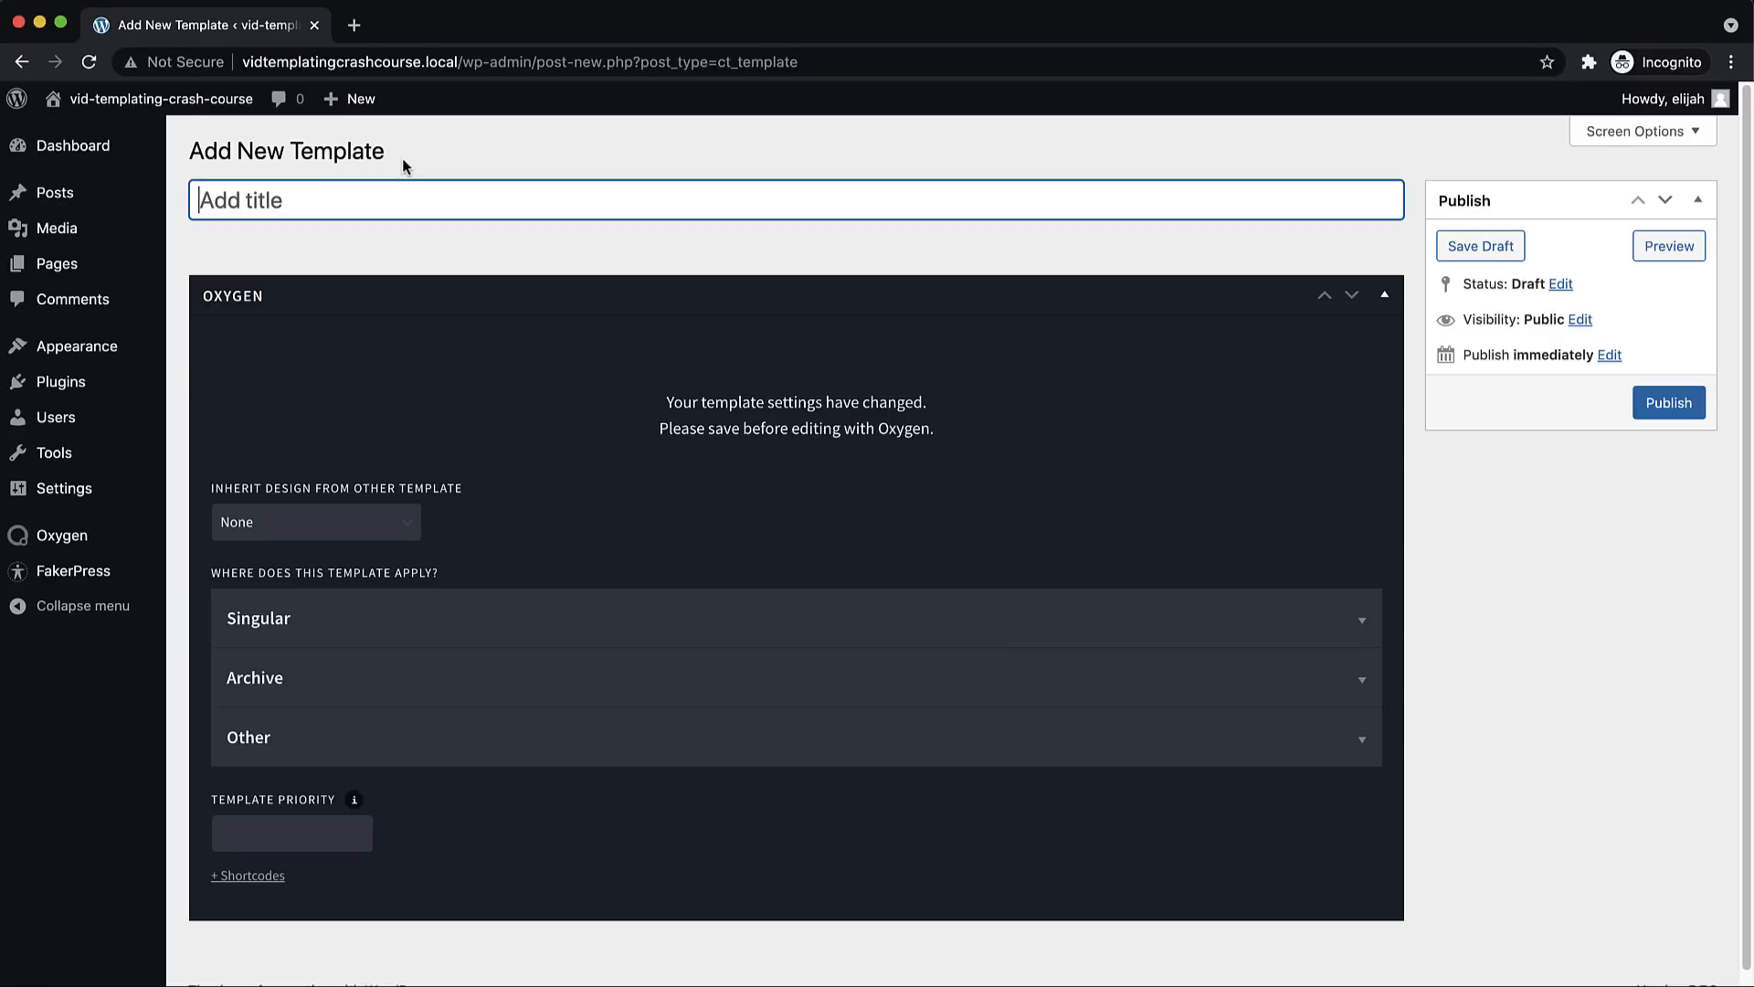
pyautogui.write('Main')
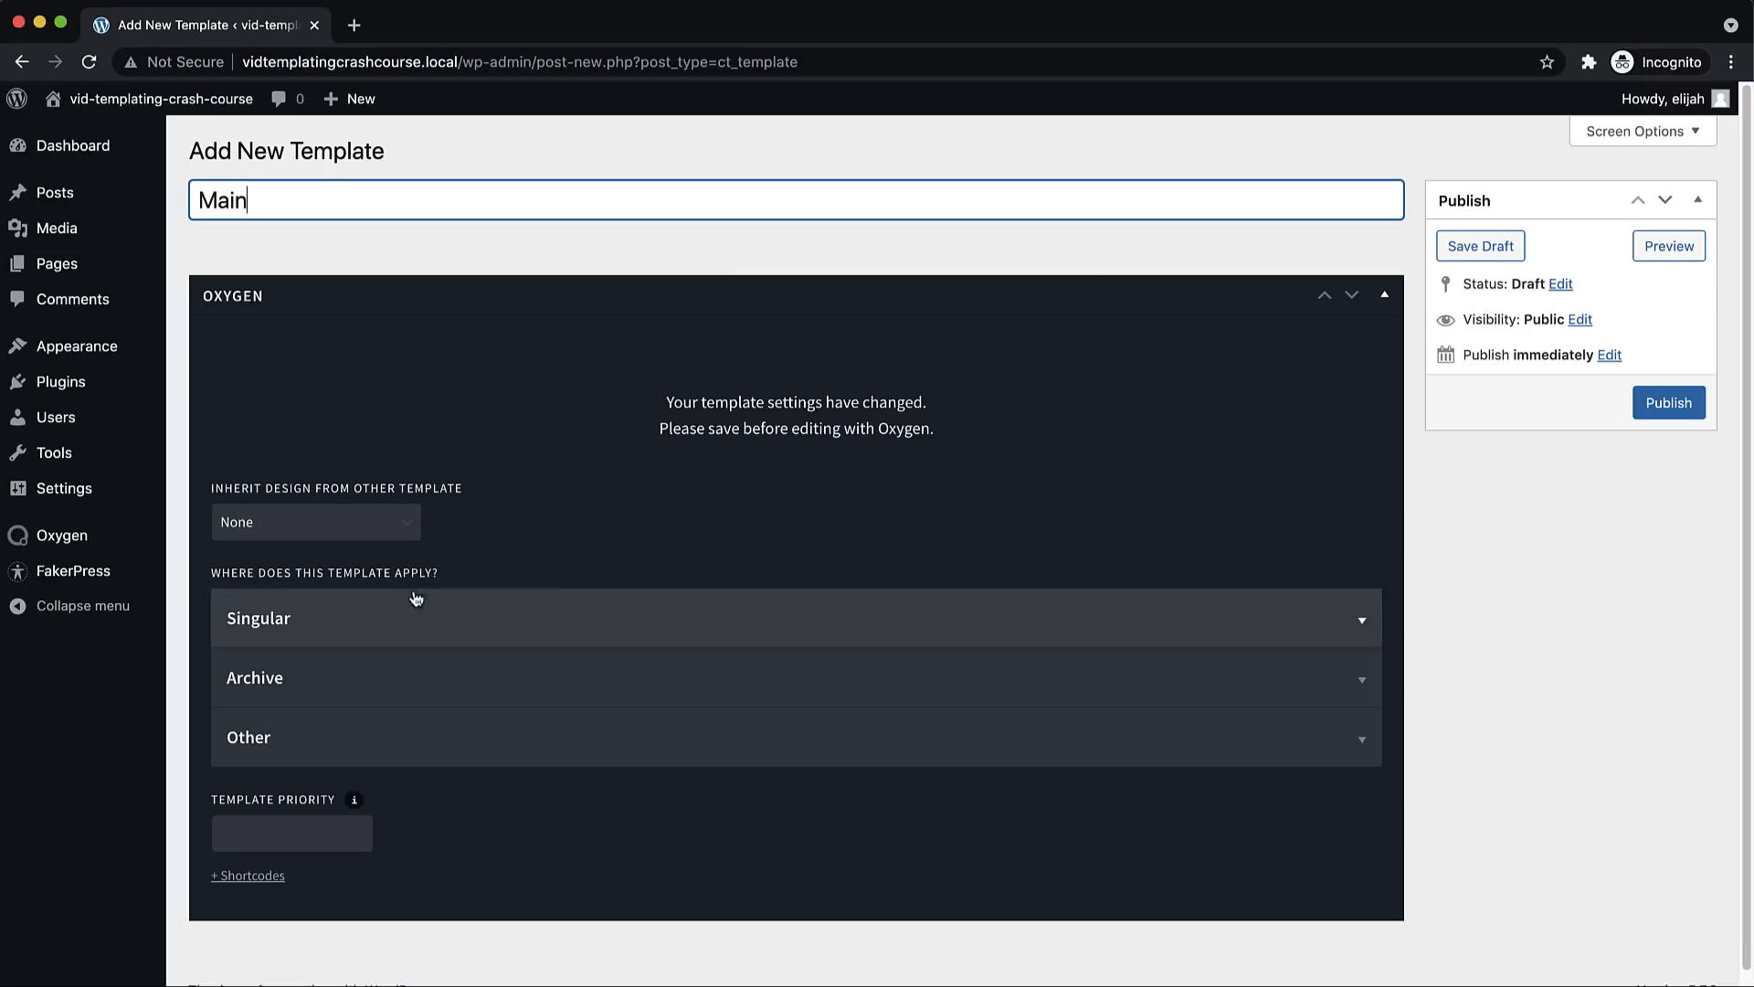
# Apply the Main template to Catch All under the Other conditions and publish it
pyautogui.click(307, 747)
pyautogui.scroll(-1, 347, 731)
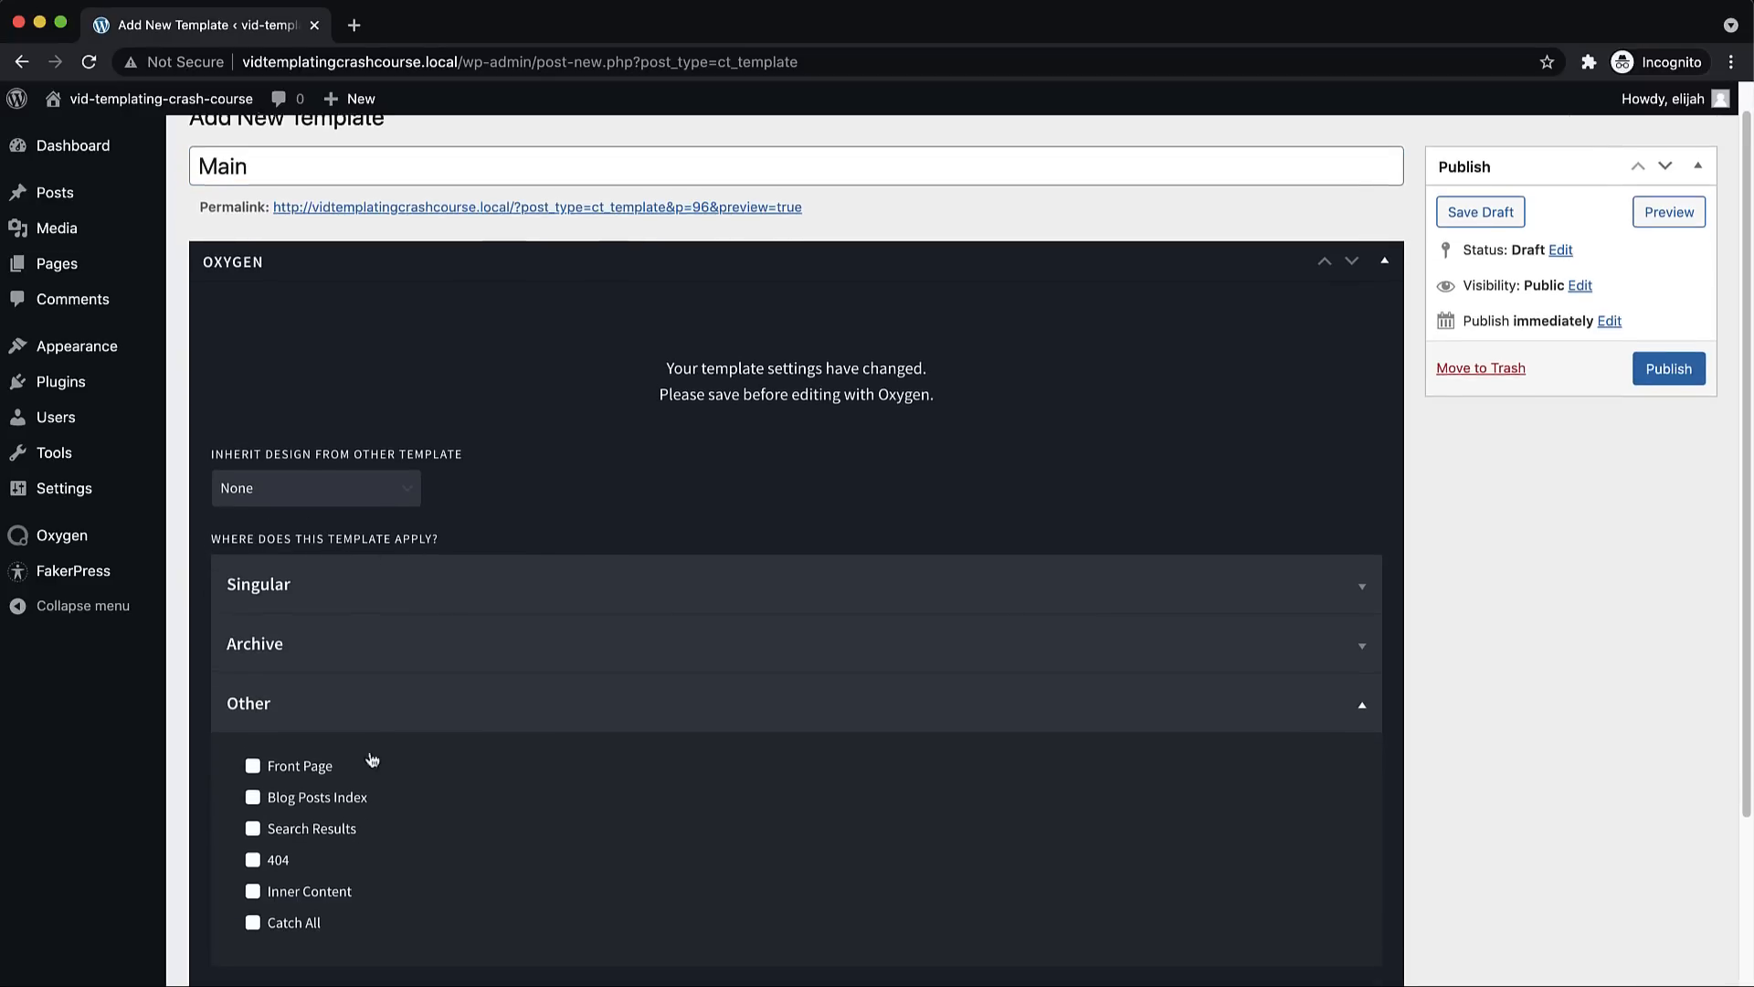
pyautogui.click(253, 921)
pyautogui.scroll(1, 760, 867)
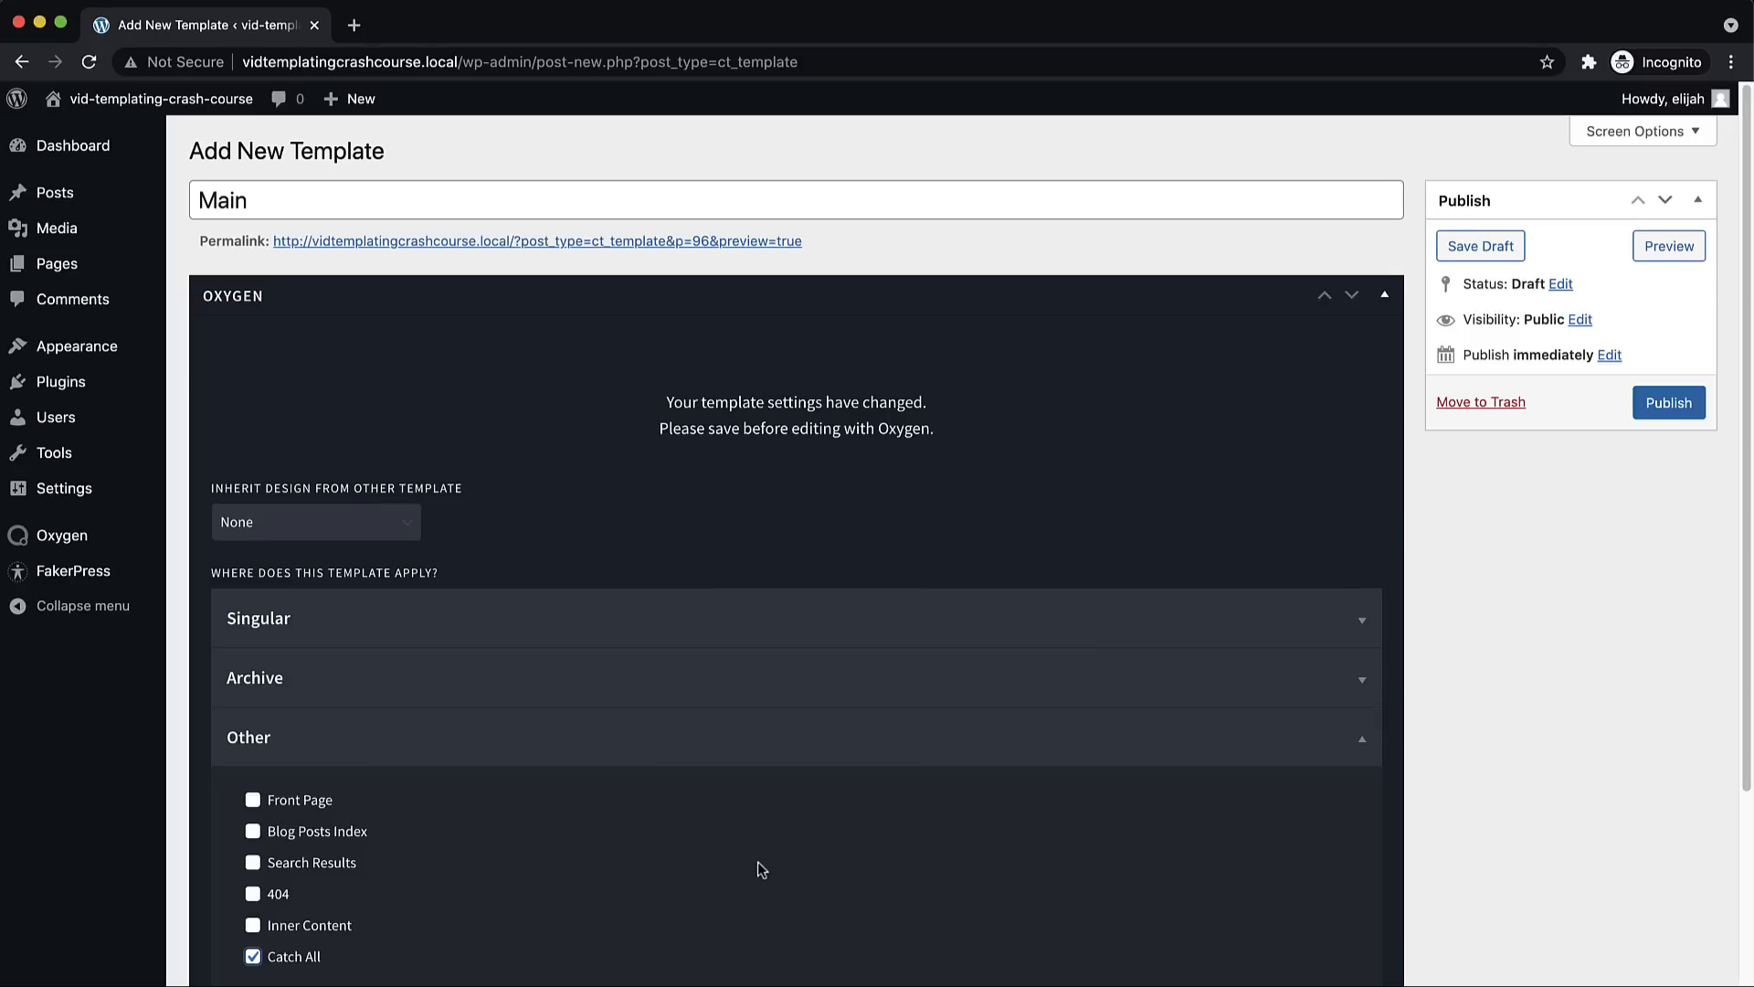
pyautogui.scroll(-1, 758, 863)
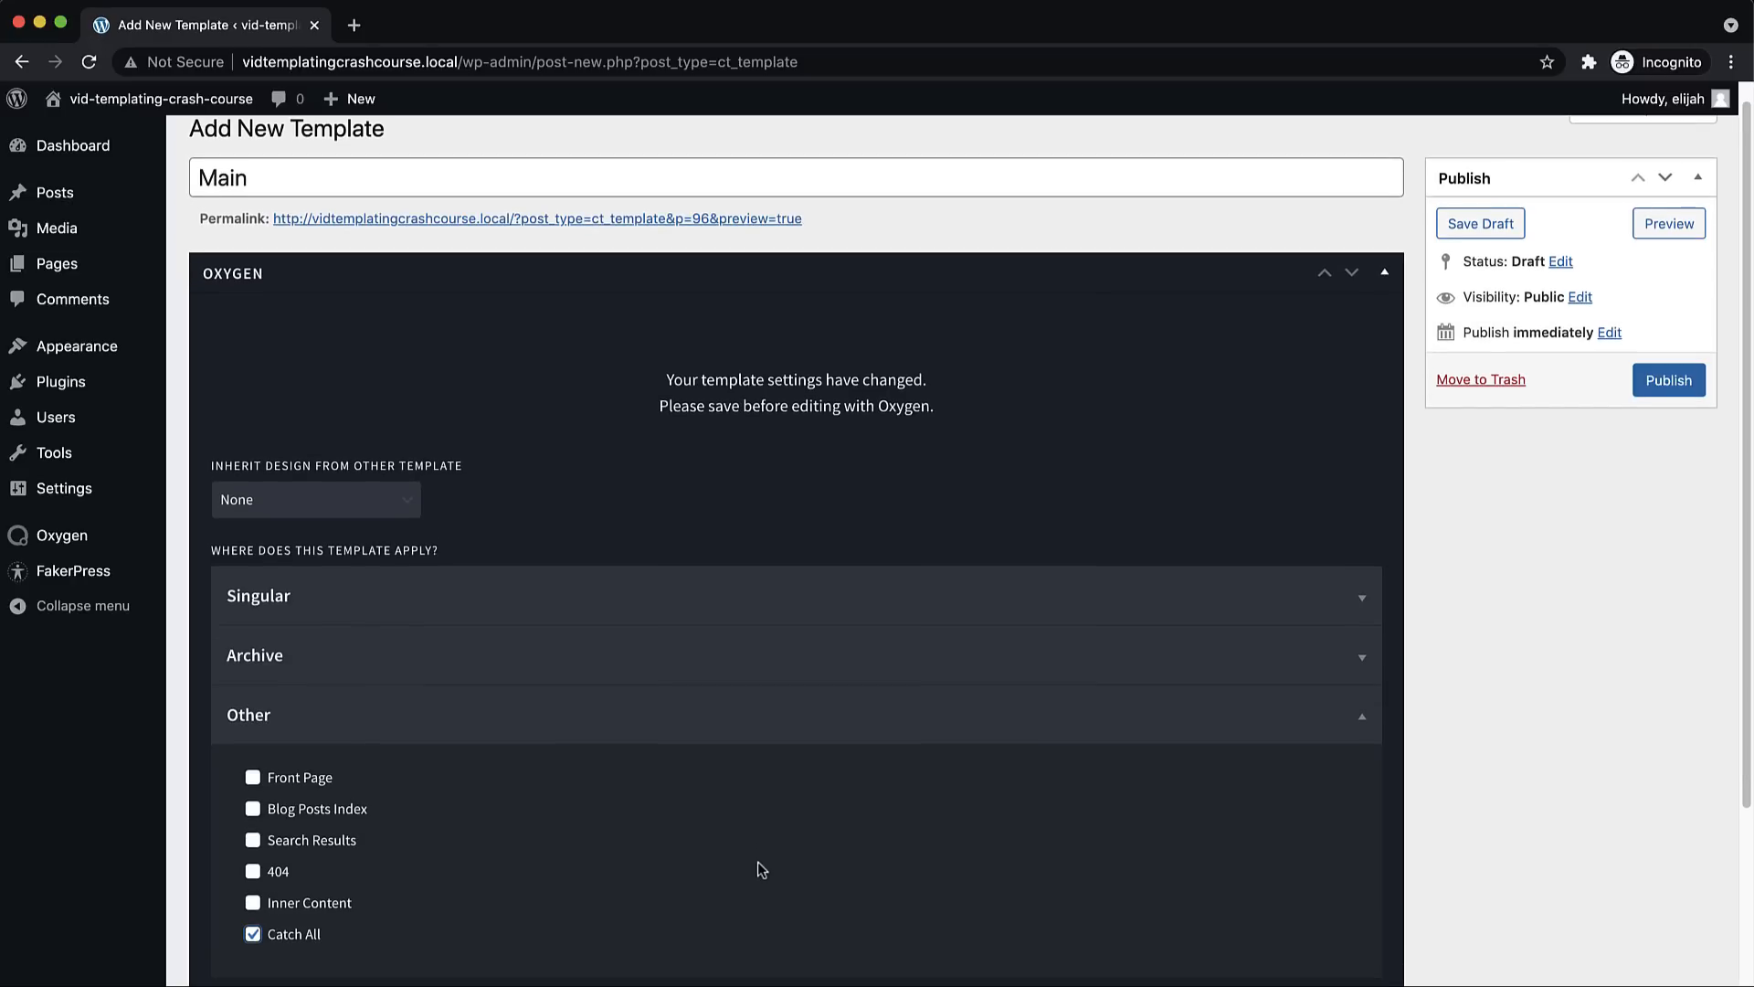
pyautogui.click(1661, 379)
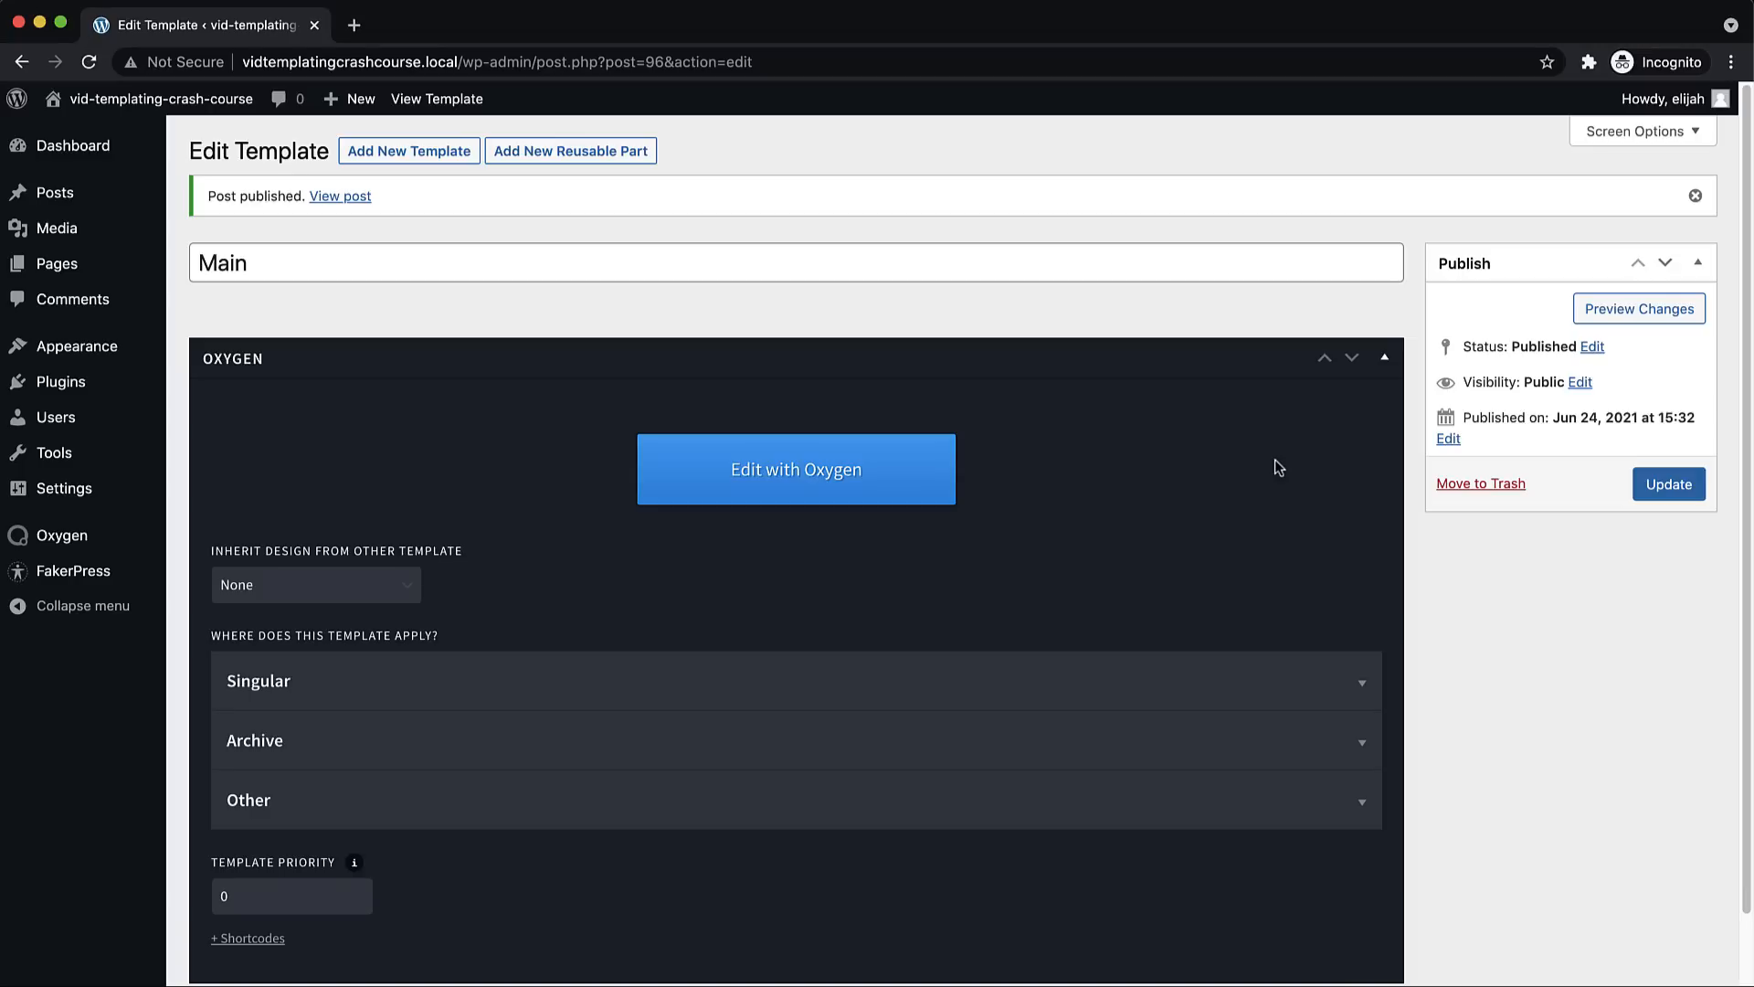
pyautogui.scroll(-1, 1275, 461)
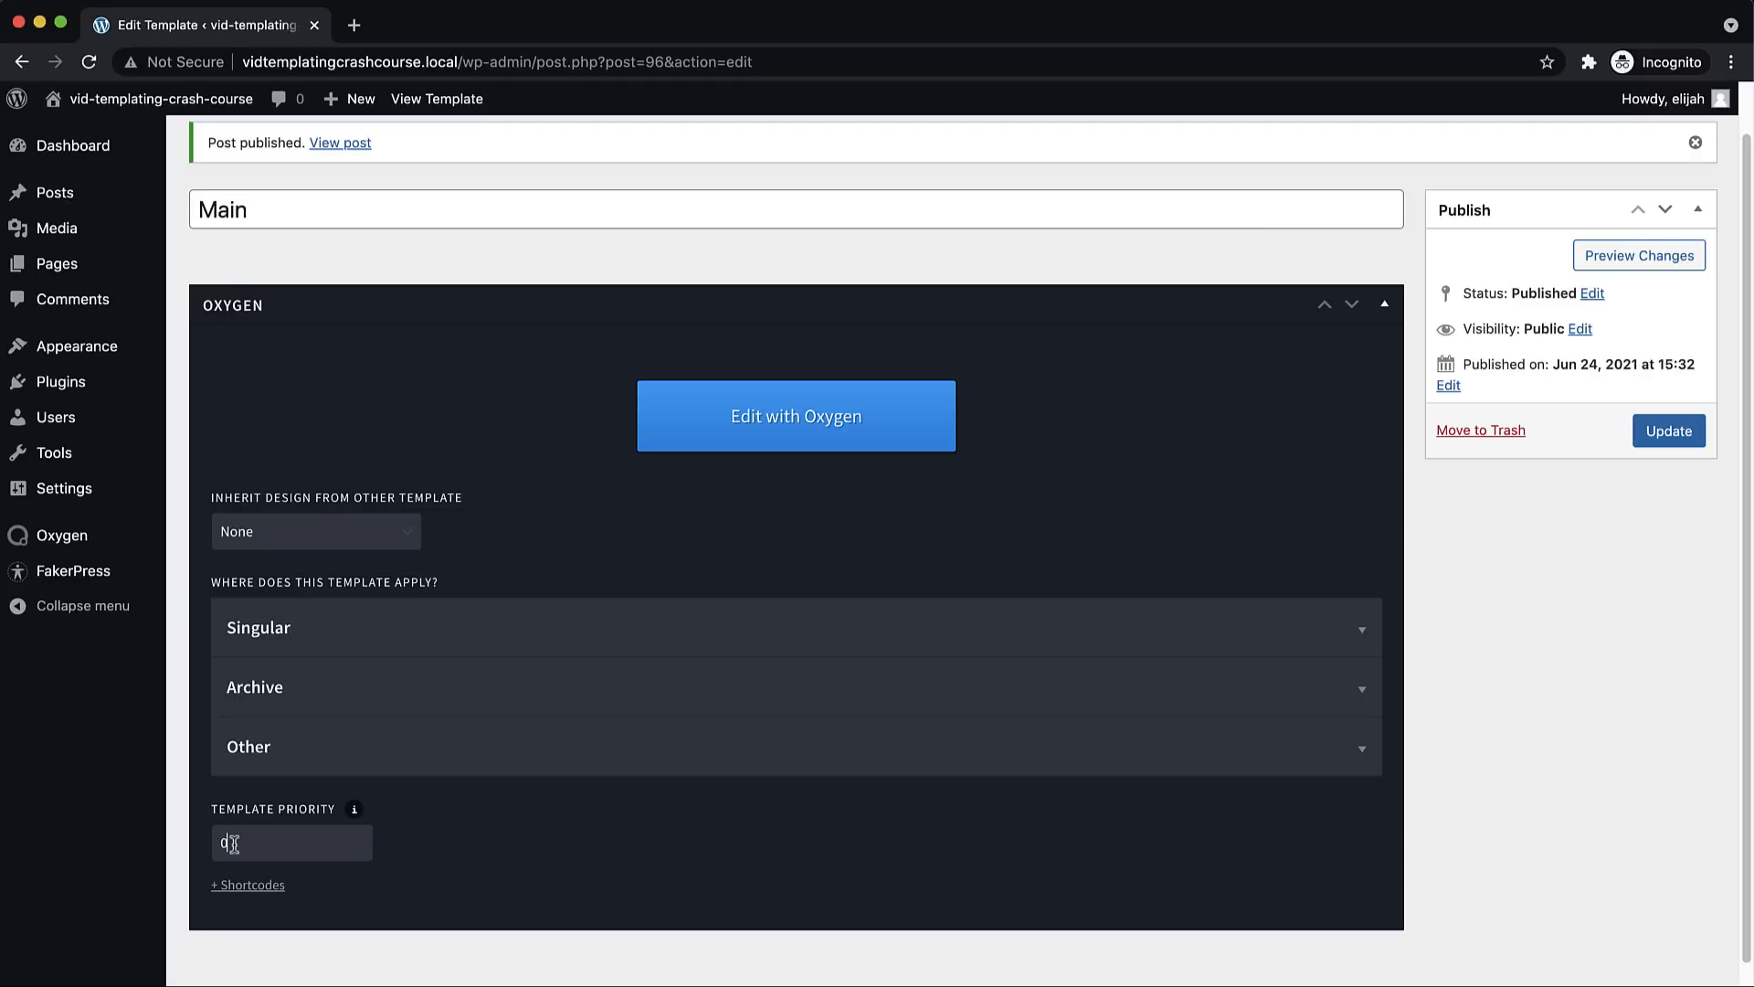
pyautogui.press('BackSpace')
pyautogui.write('1')
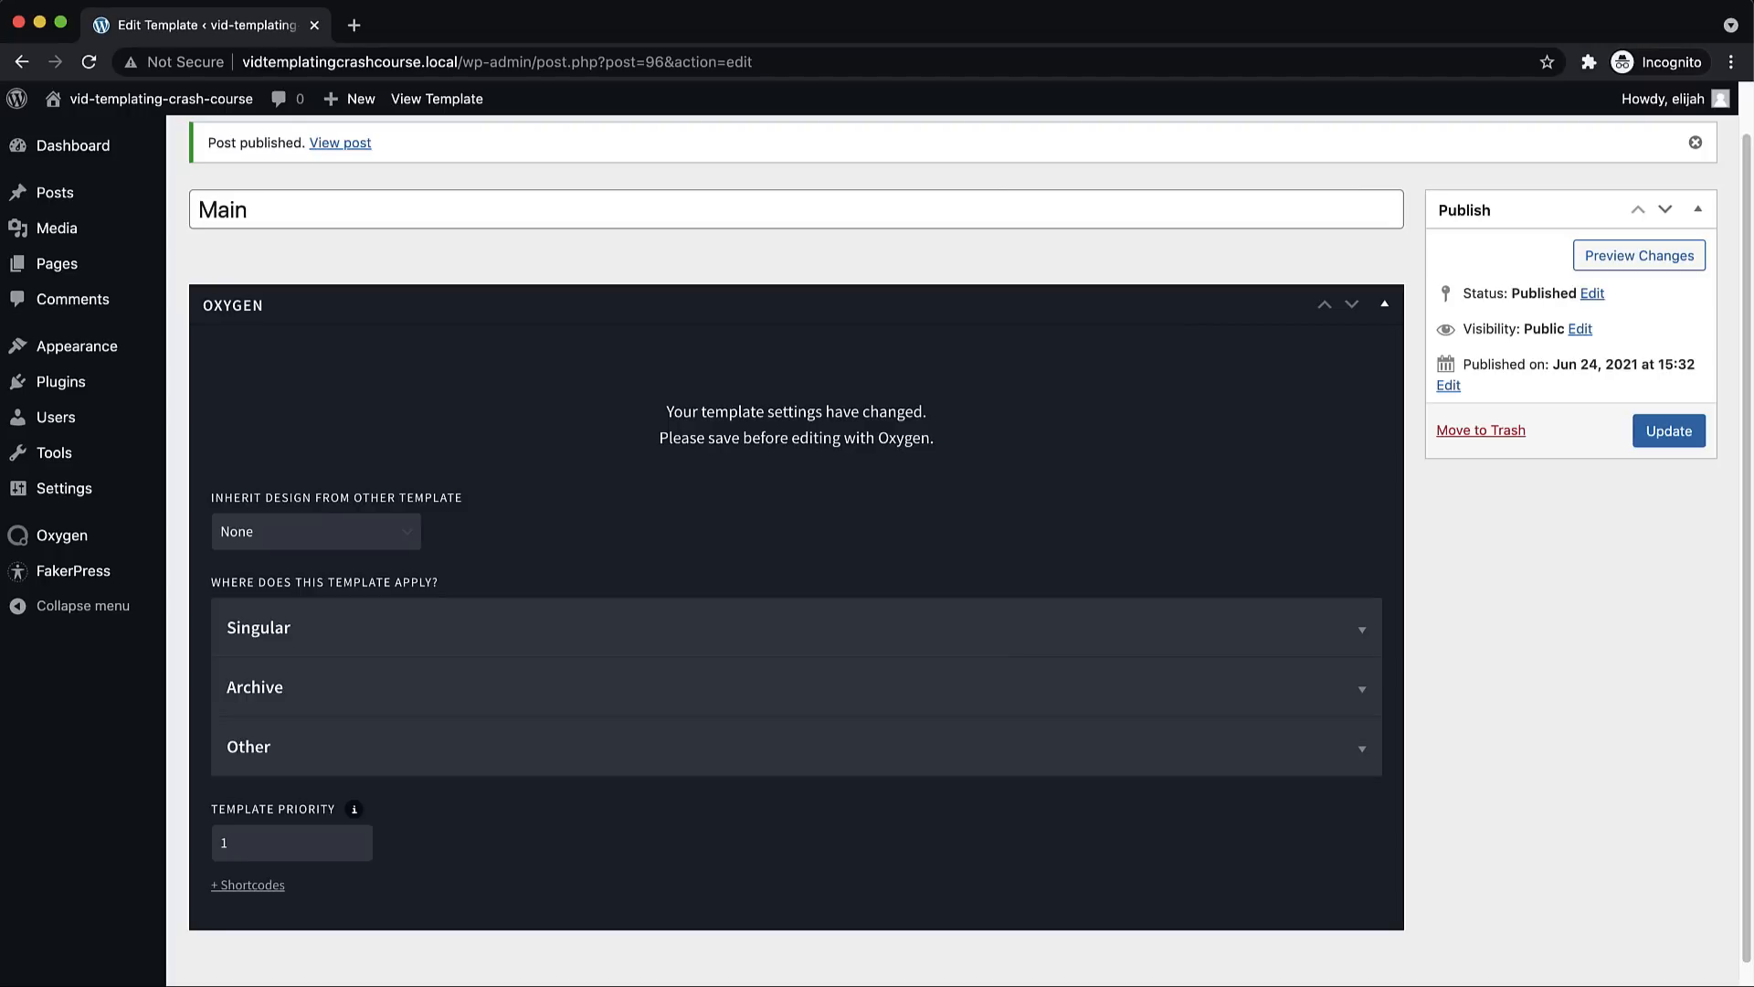
pyautogui.click(352, 767)
pyautogui.scroll(-1, 338, 768)
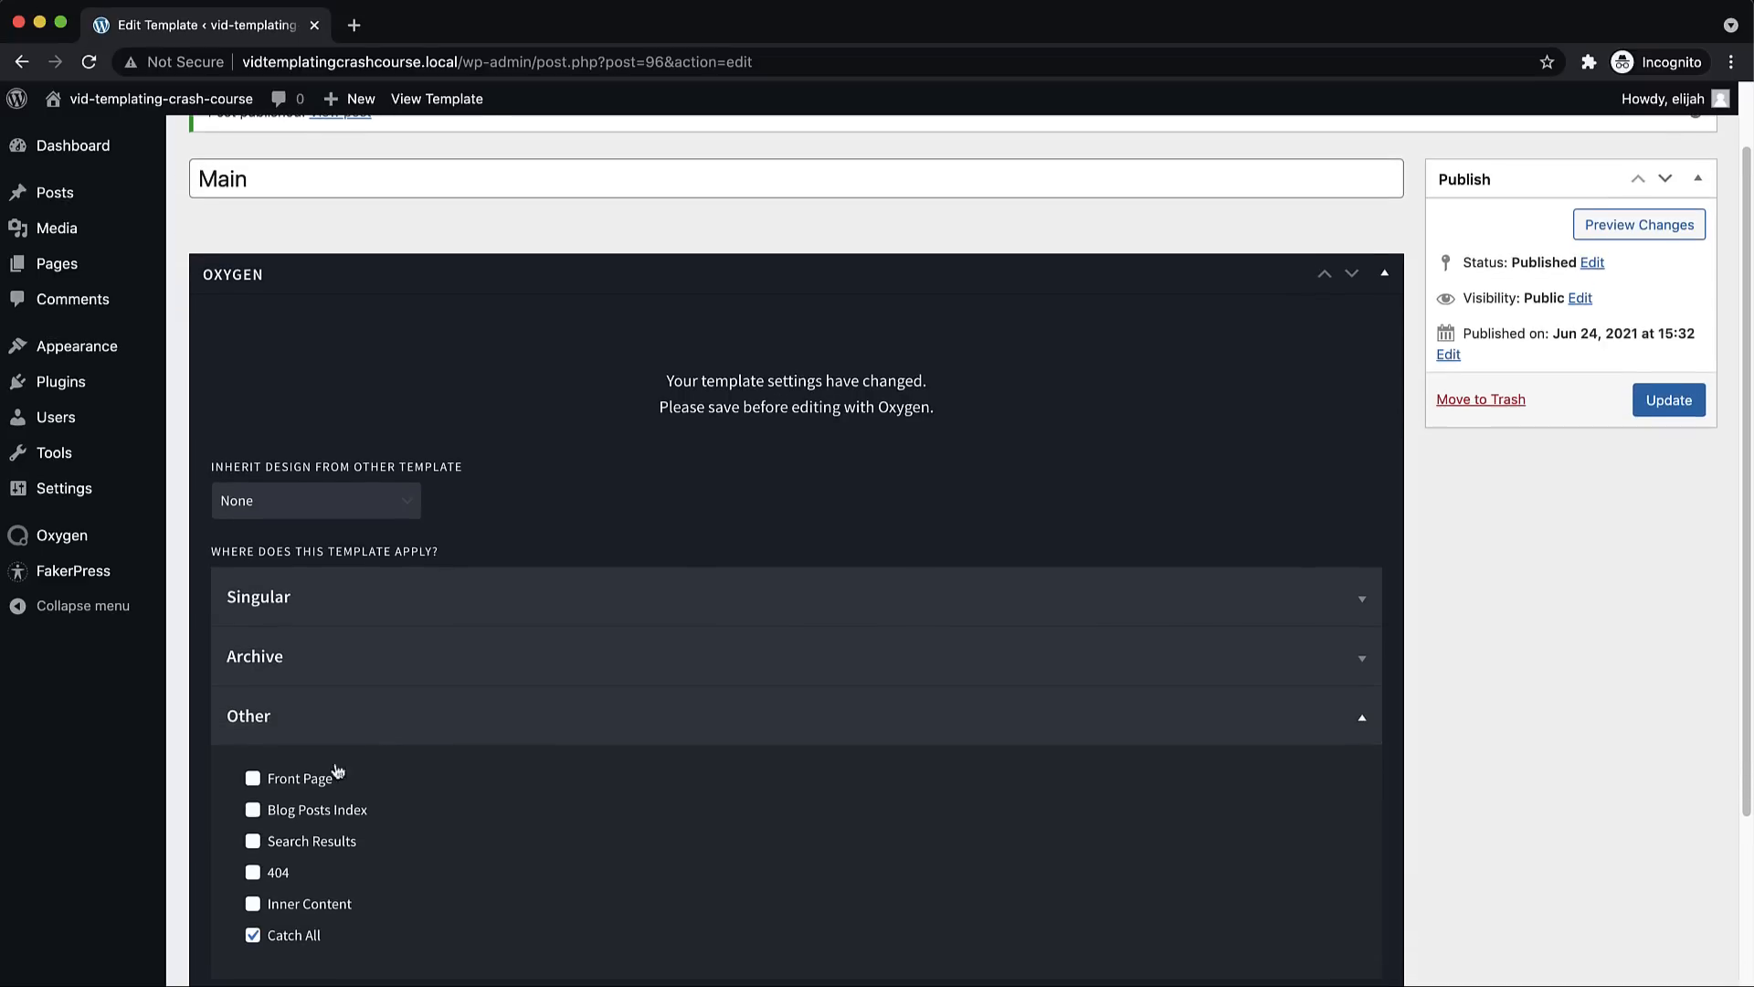
pyautogui.click(385, 725)
pyautogui.click(280, 820)
pyautogui.press('BackSpace')
pyautogui.write('0')
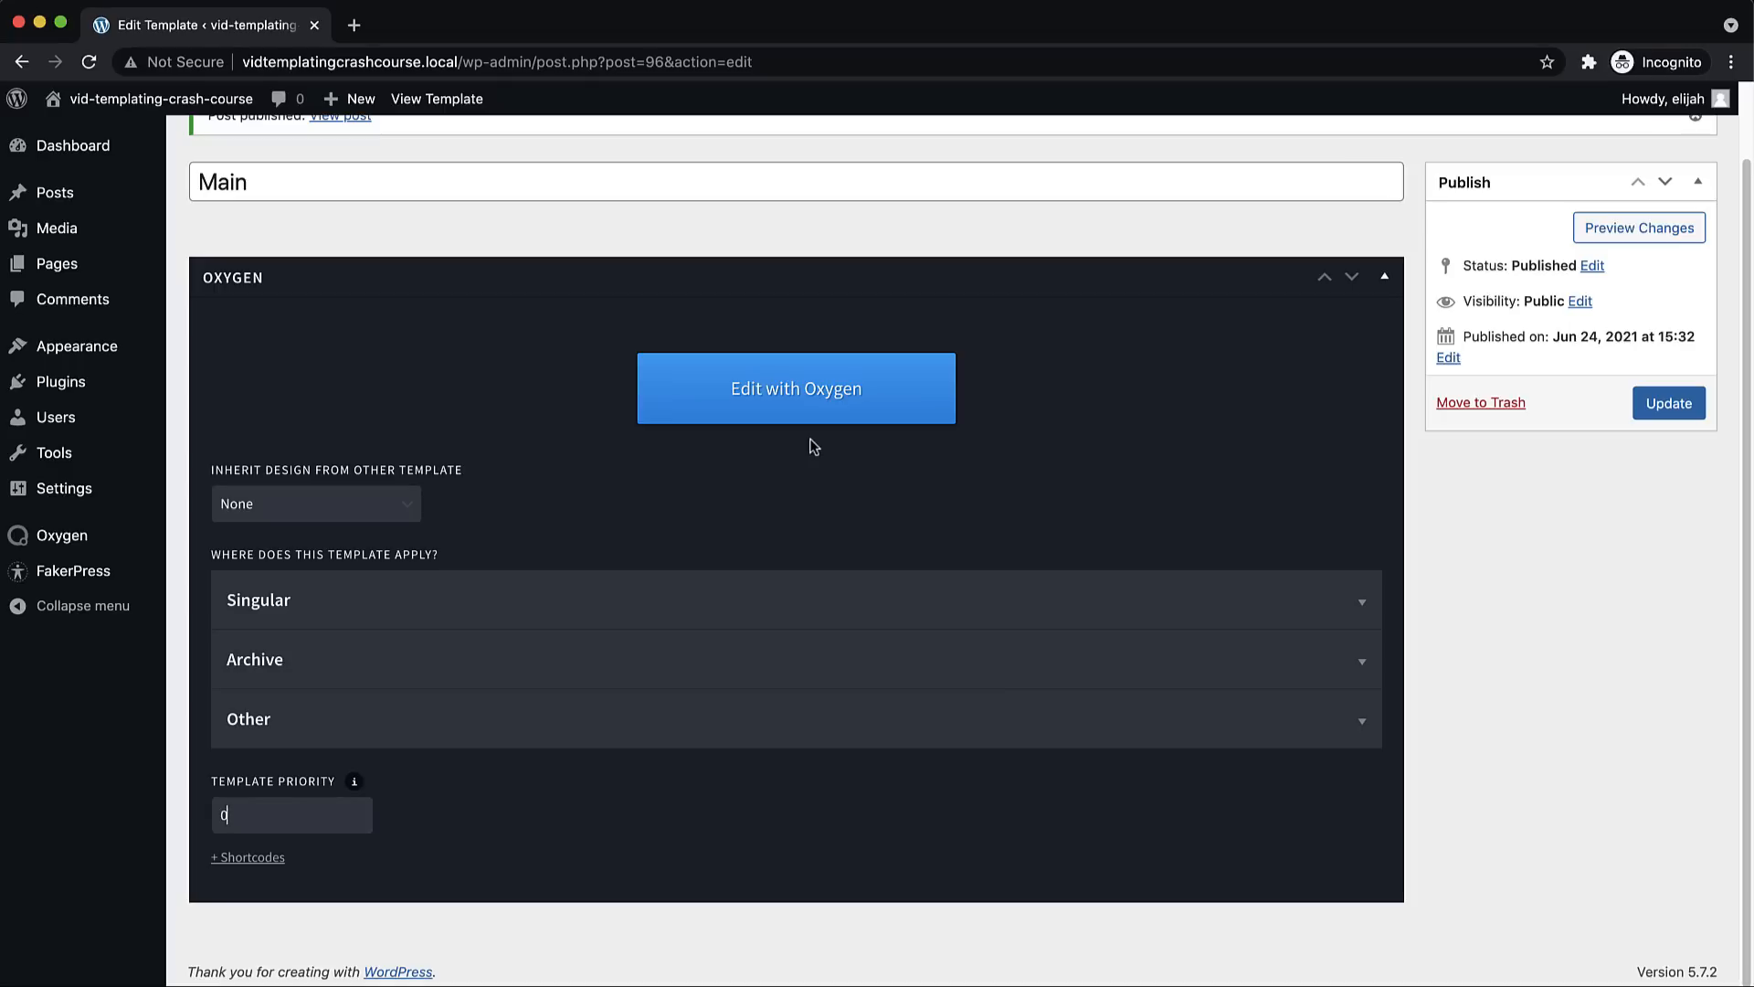
# Open the Main template in the Oxygen visual editor and add a Header Builder
pyautogui.click(807, 405)
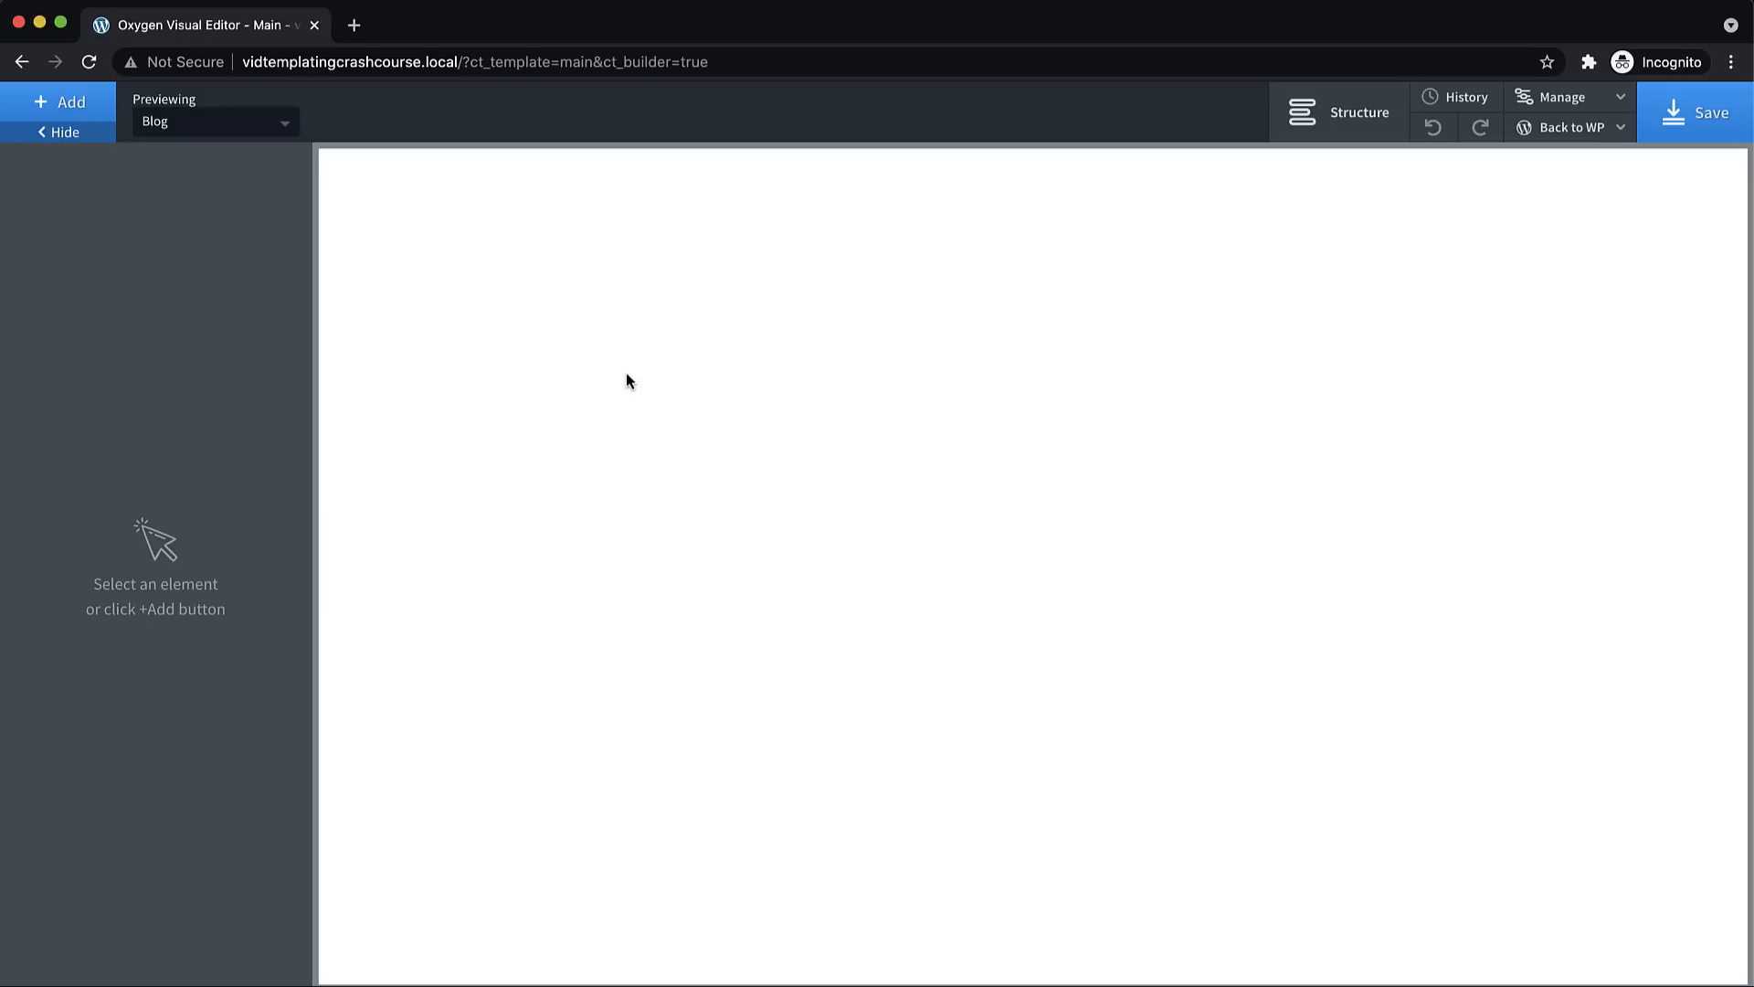
pyautogui.click(89, 100)
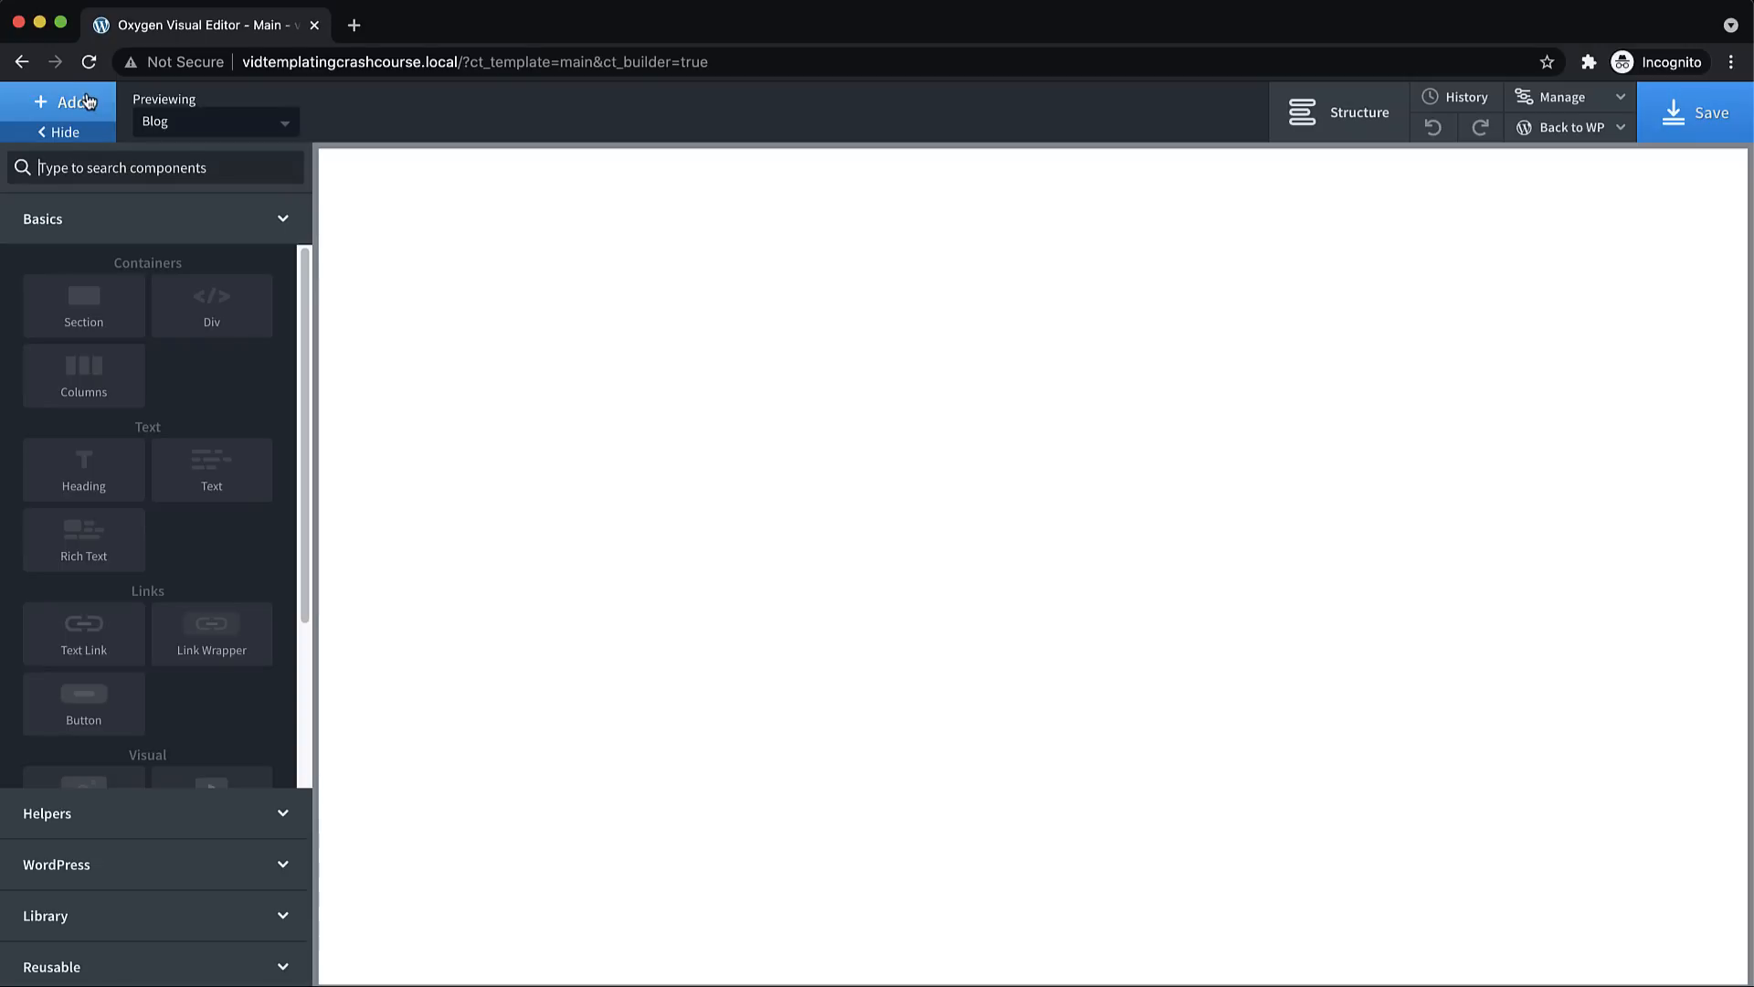
pyautogui.write('header')
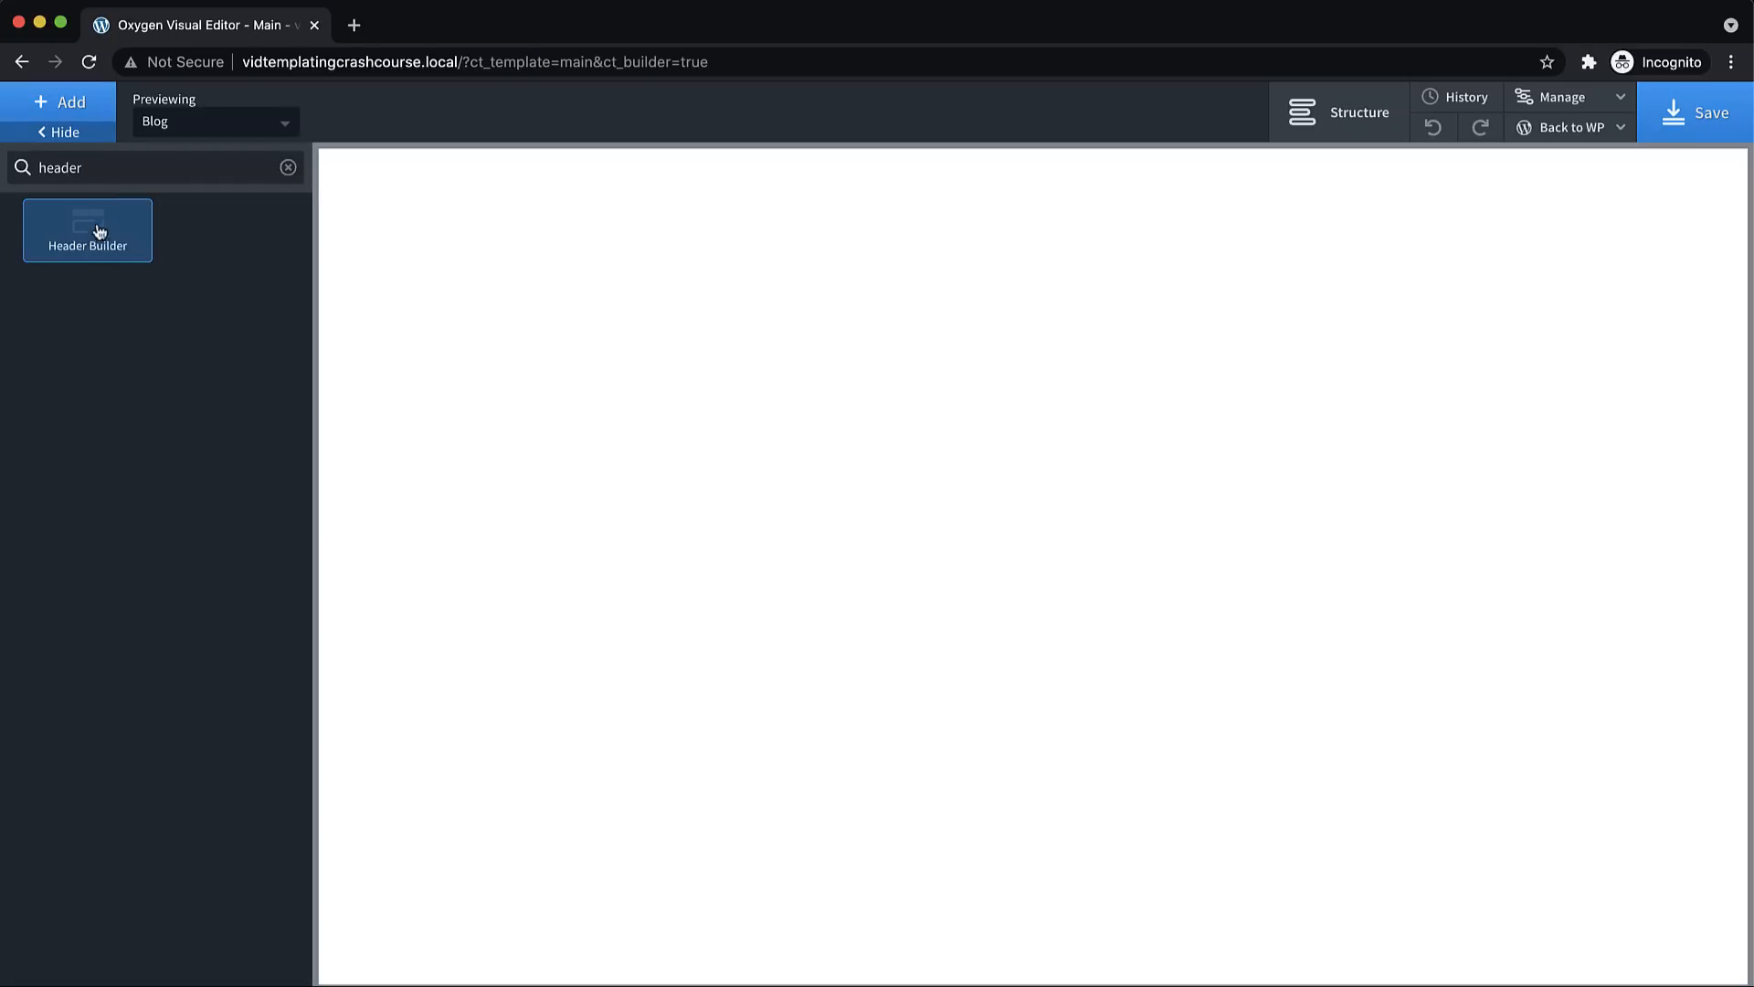
pyautogui.click(101, 231)
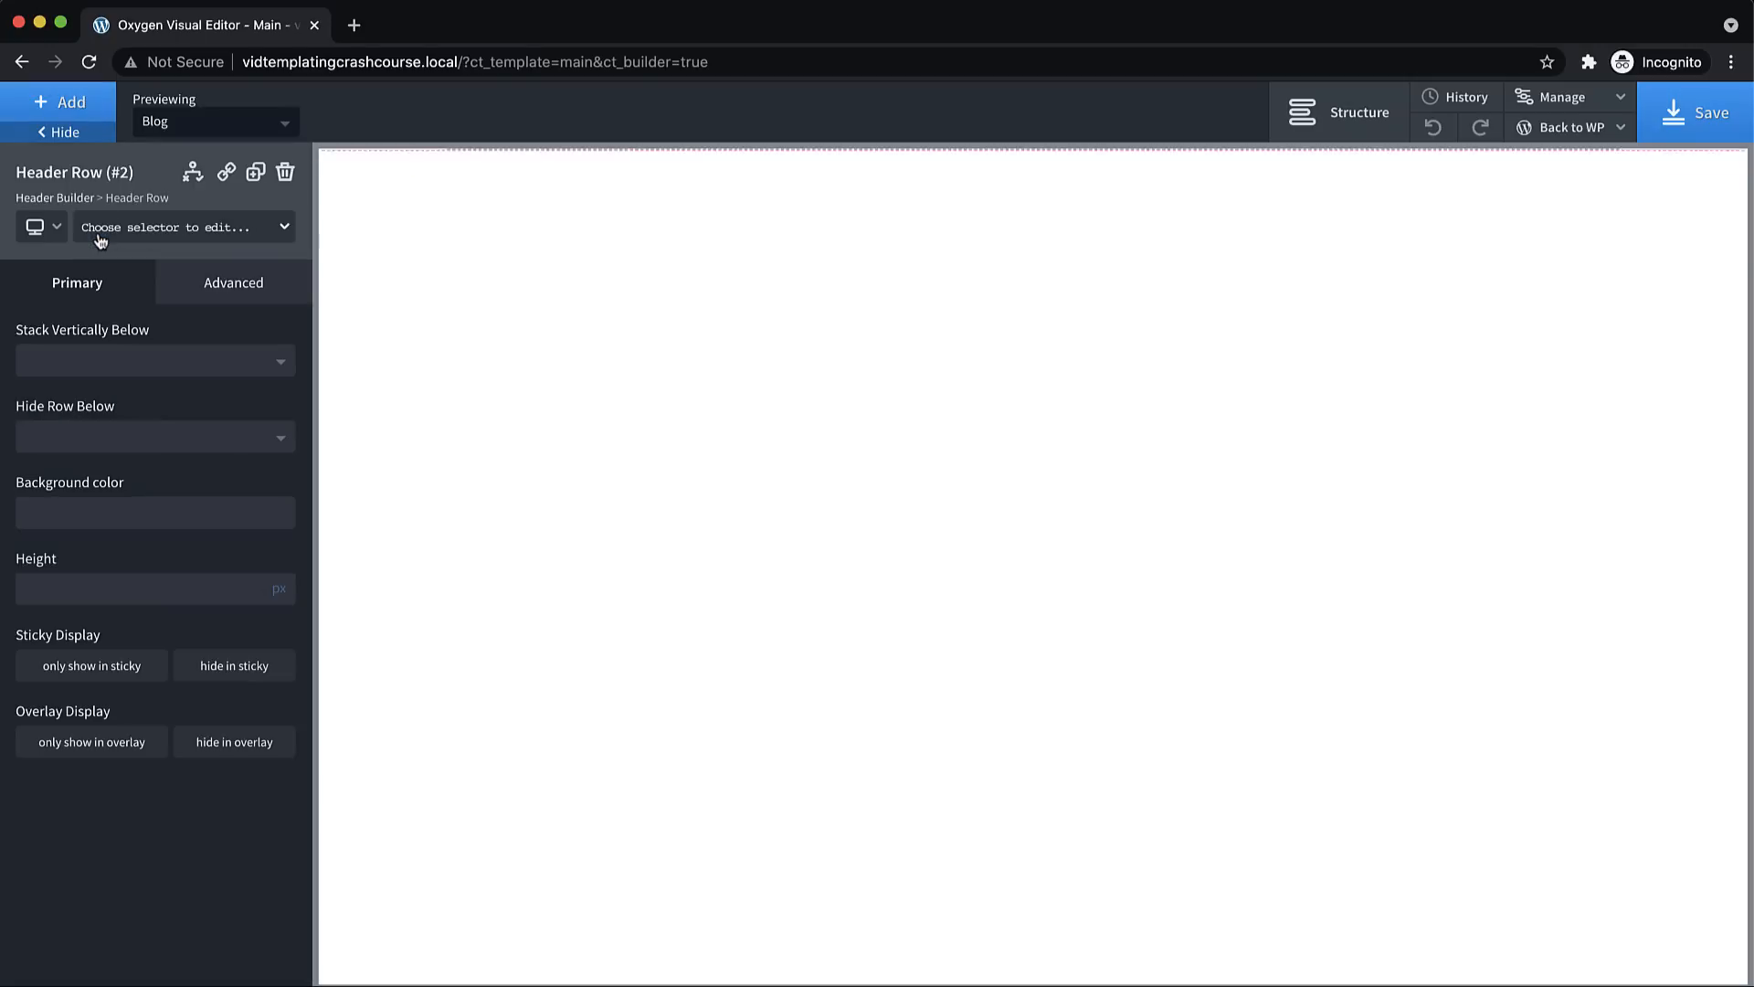
# Add a Div to the header row and place an Icon element inside it
pyautogui.click(76, 104)
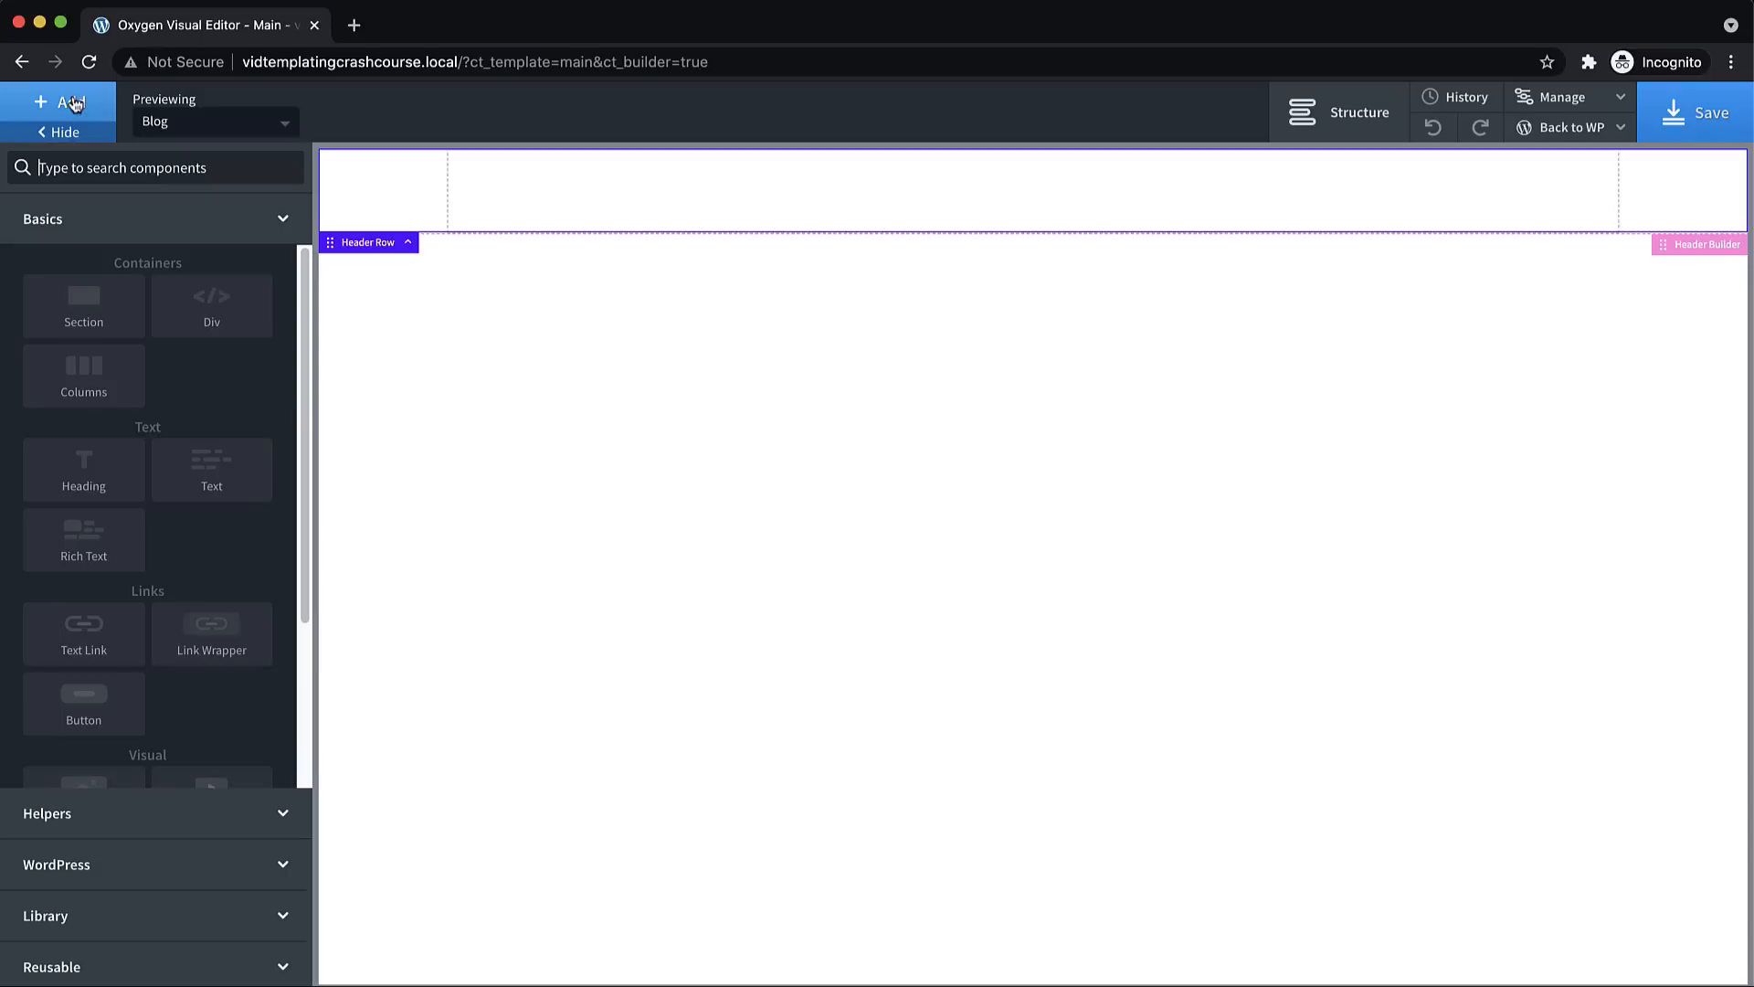
pyautogui.write('div')
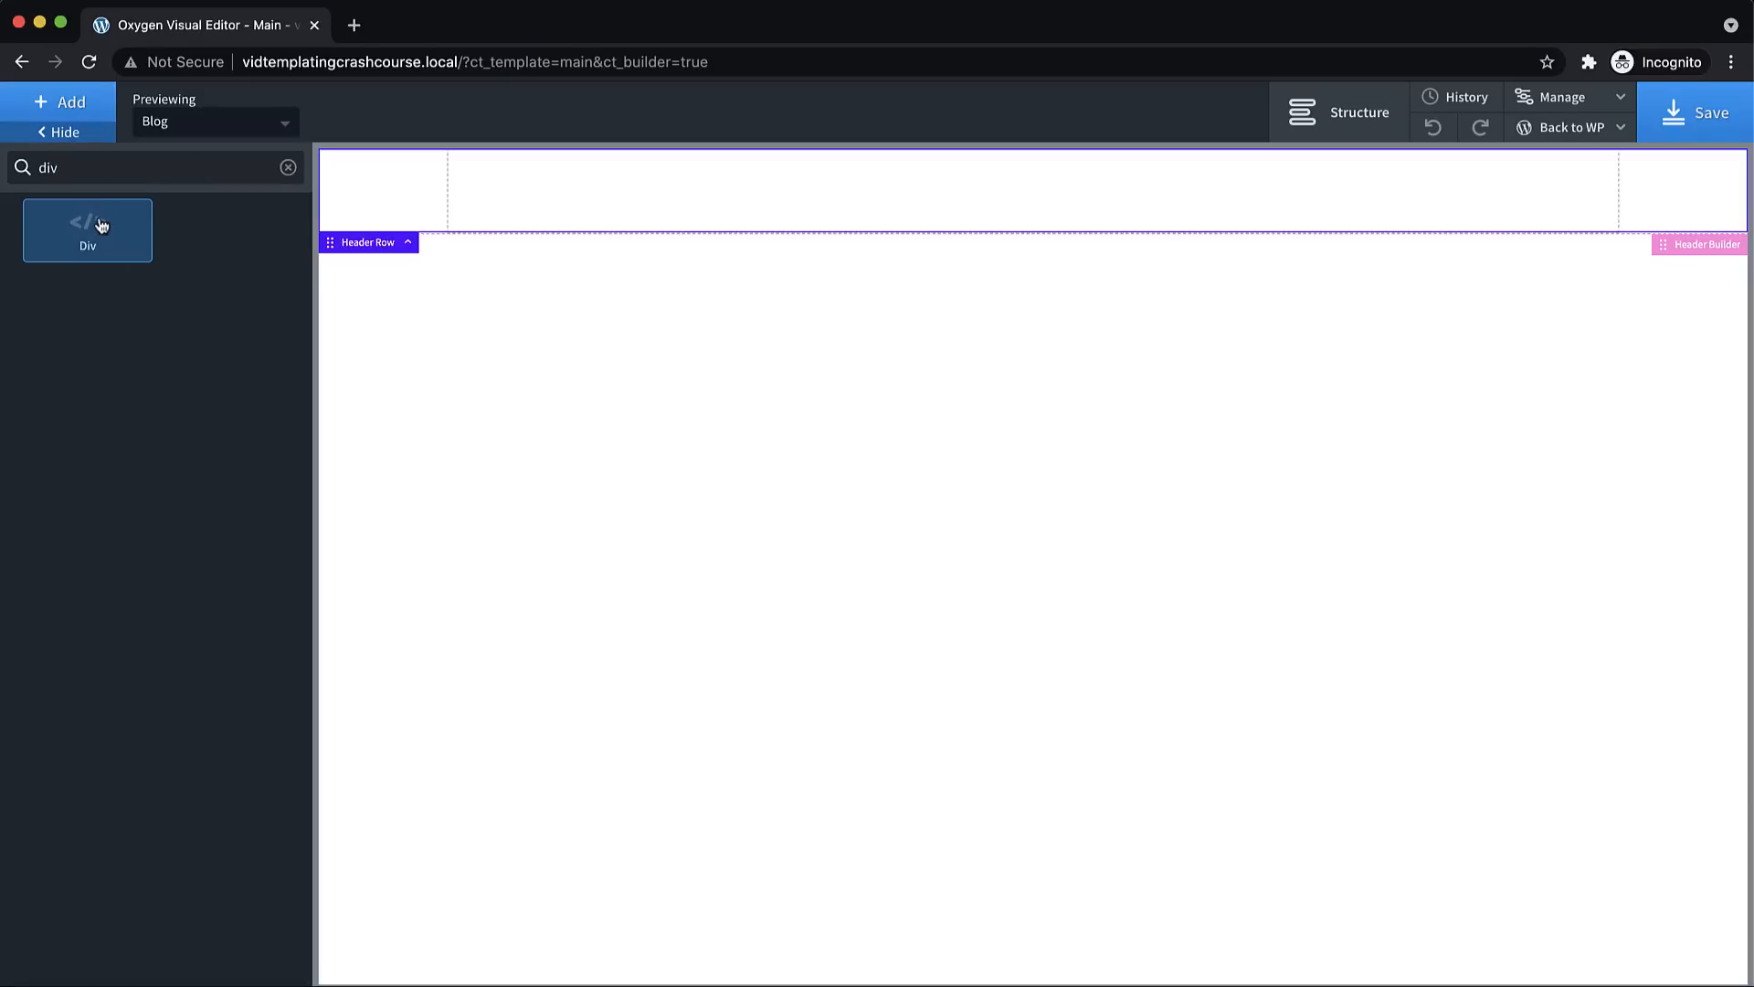
pyautogui.click(100, 223)
pyautogui.click(88, 95)
pyautogui.write('icon')
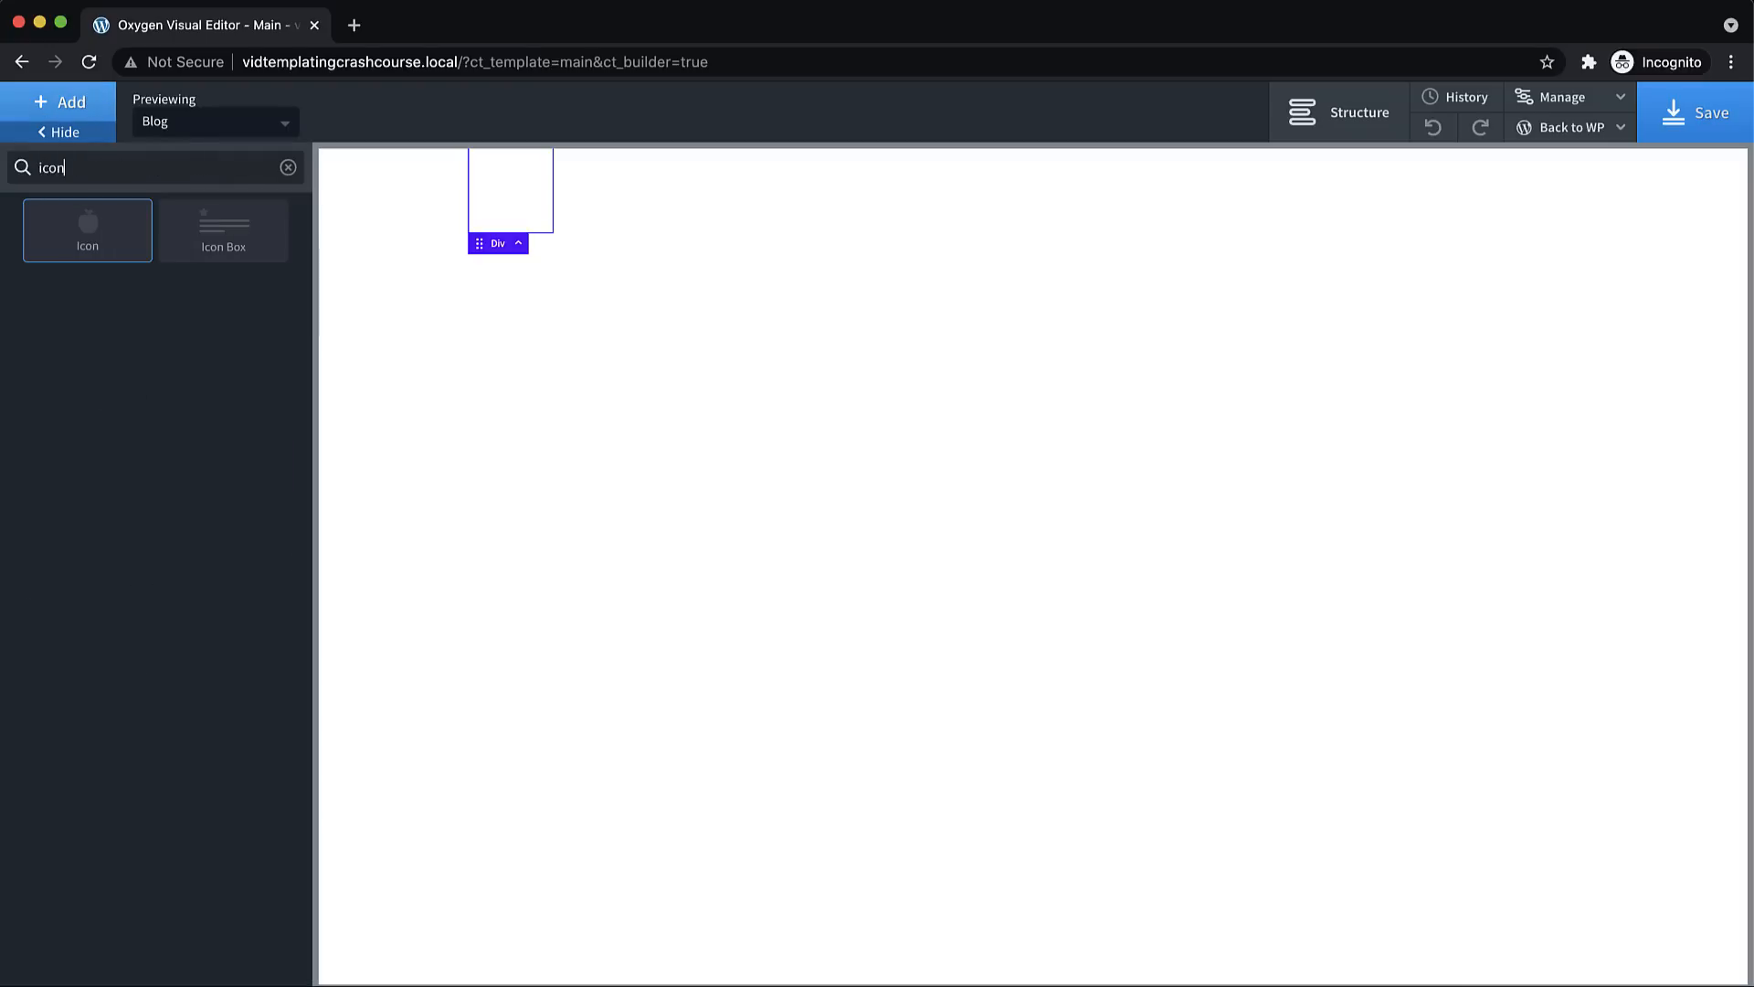
pyautogui.press('Return')
# Add a Text element below the icon in the header's Div
pyautogui.click(63, 99)
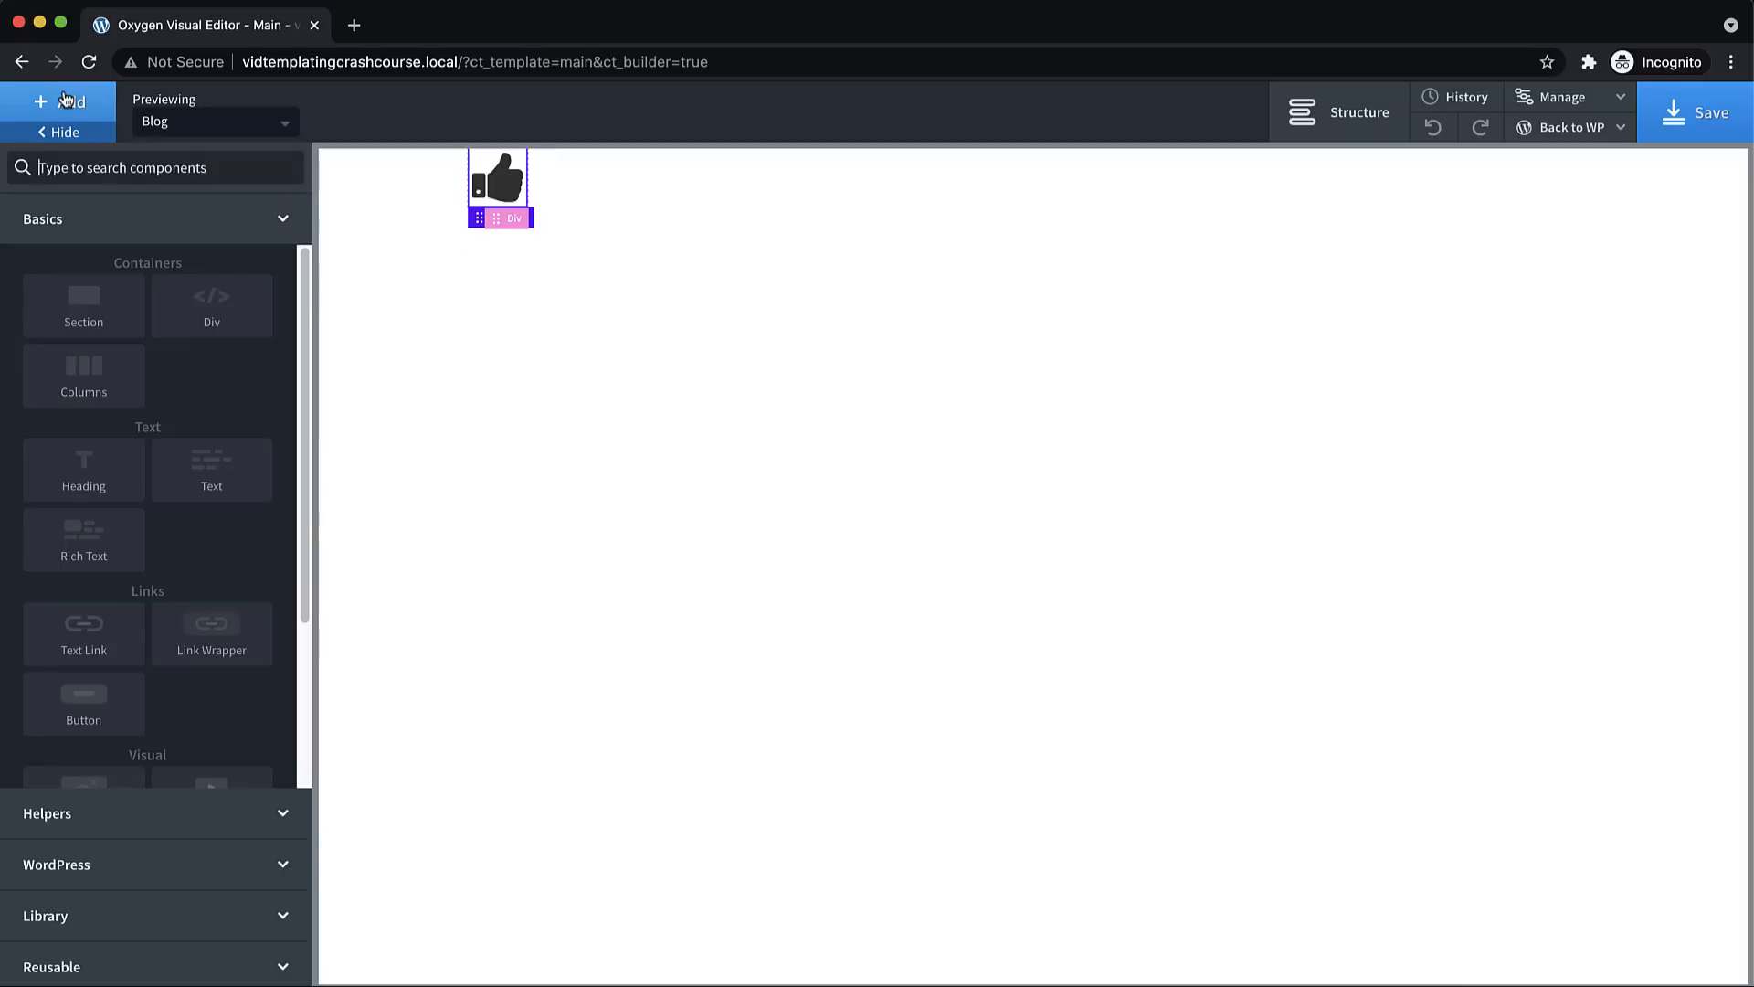
pyautogui.write('text')
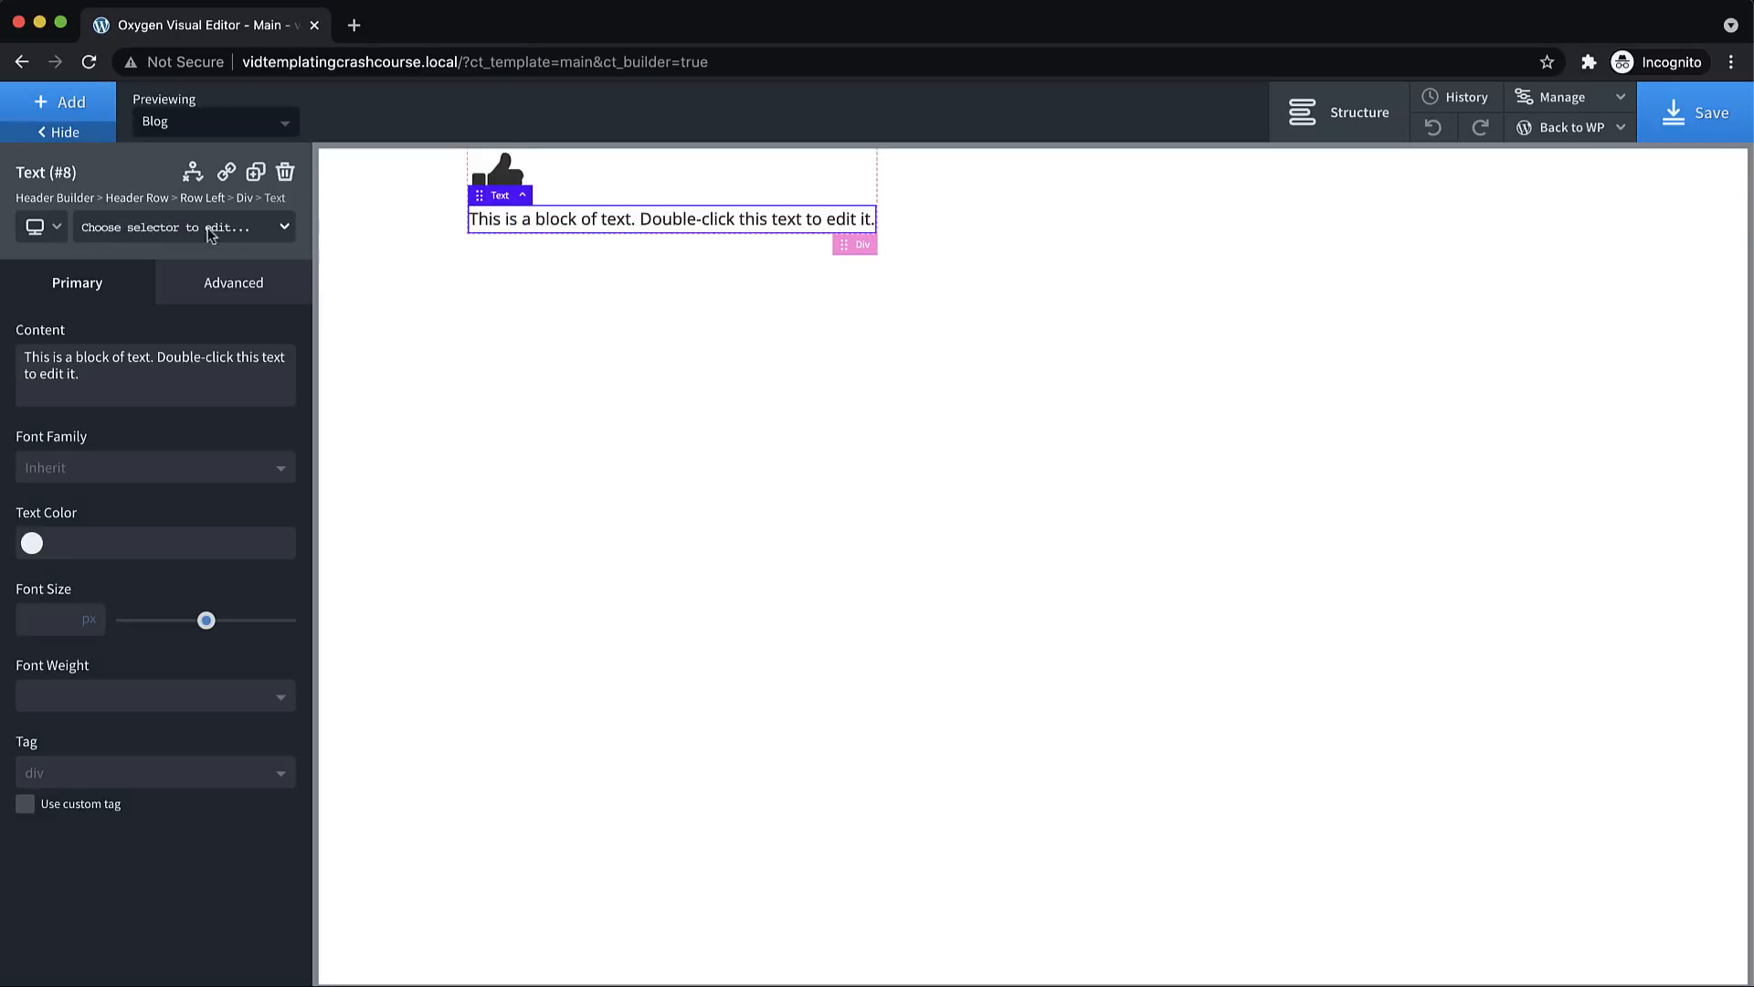
pyautogui.press('Return')
# Replace the header's thumbs-up icon with the Font Awesome gamepad icon
pyautogui.click(505, 180)
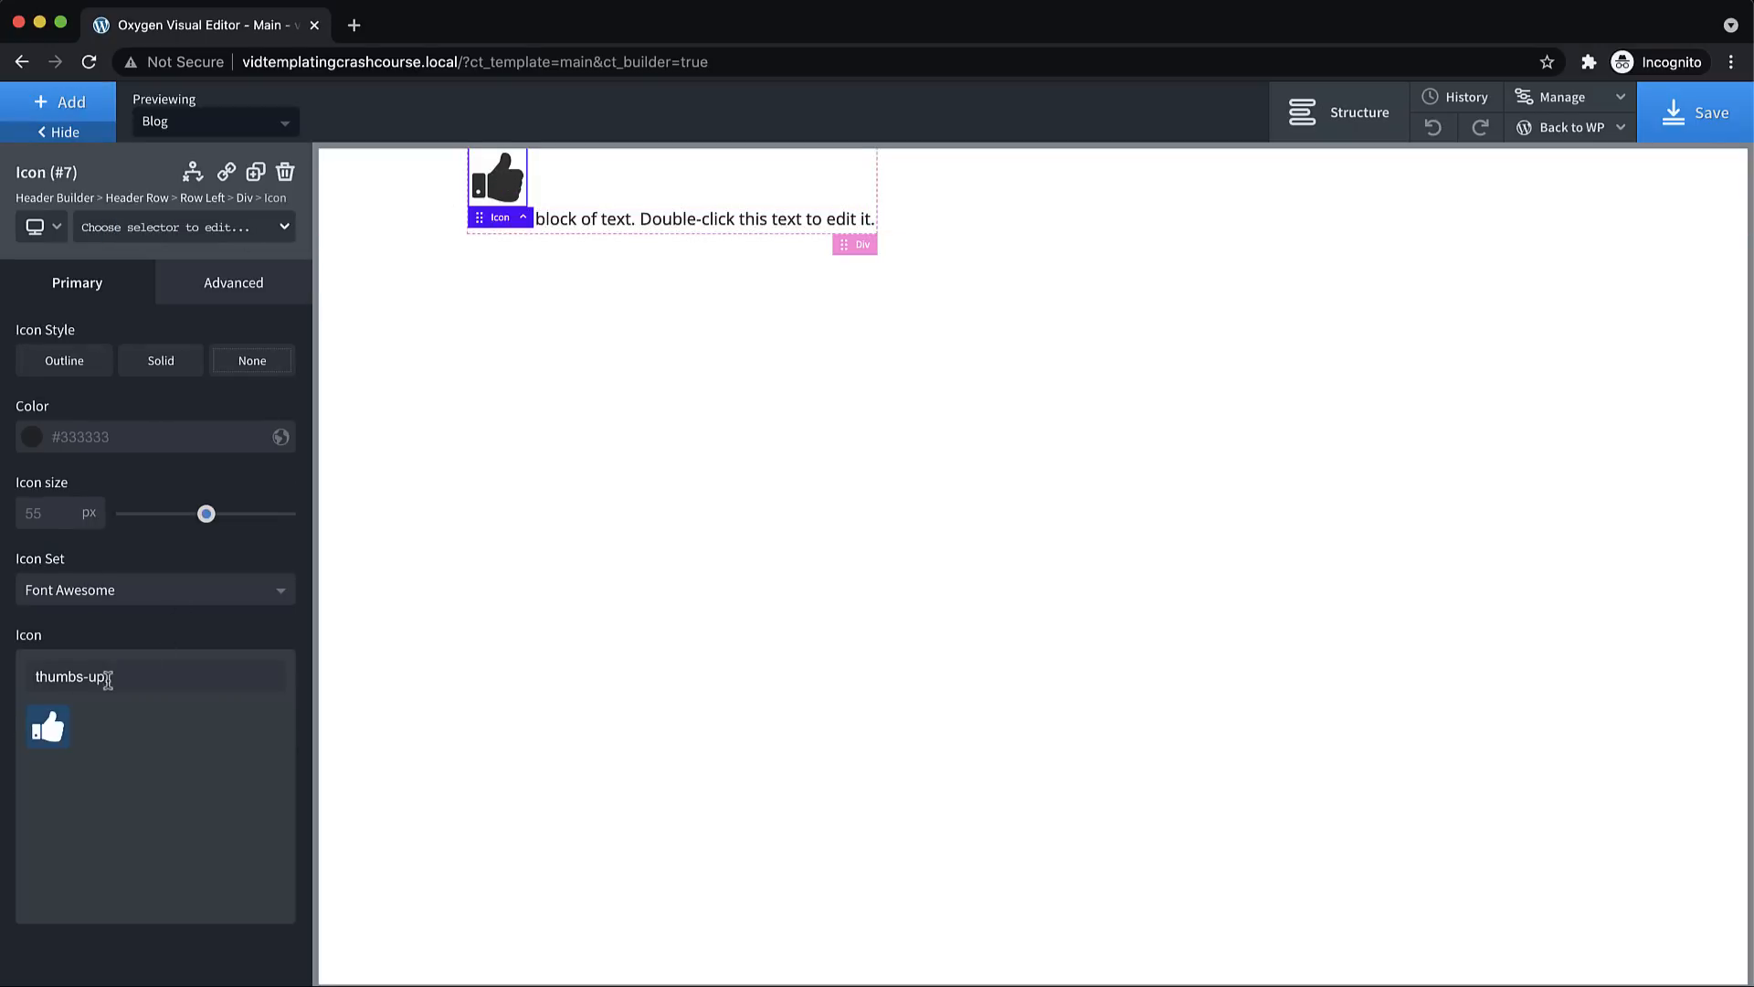
pyautogui.moveTo(107, 677); pyautogui.dragTo(3, 678)
pyautogui.press('BackSpace')
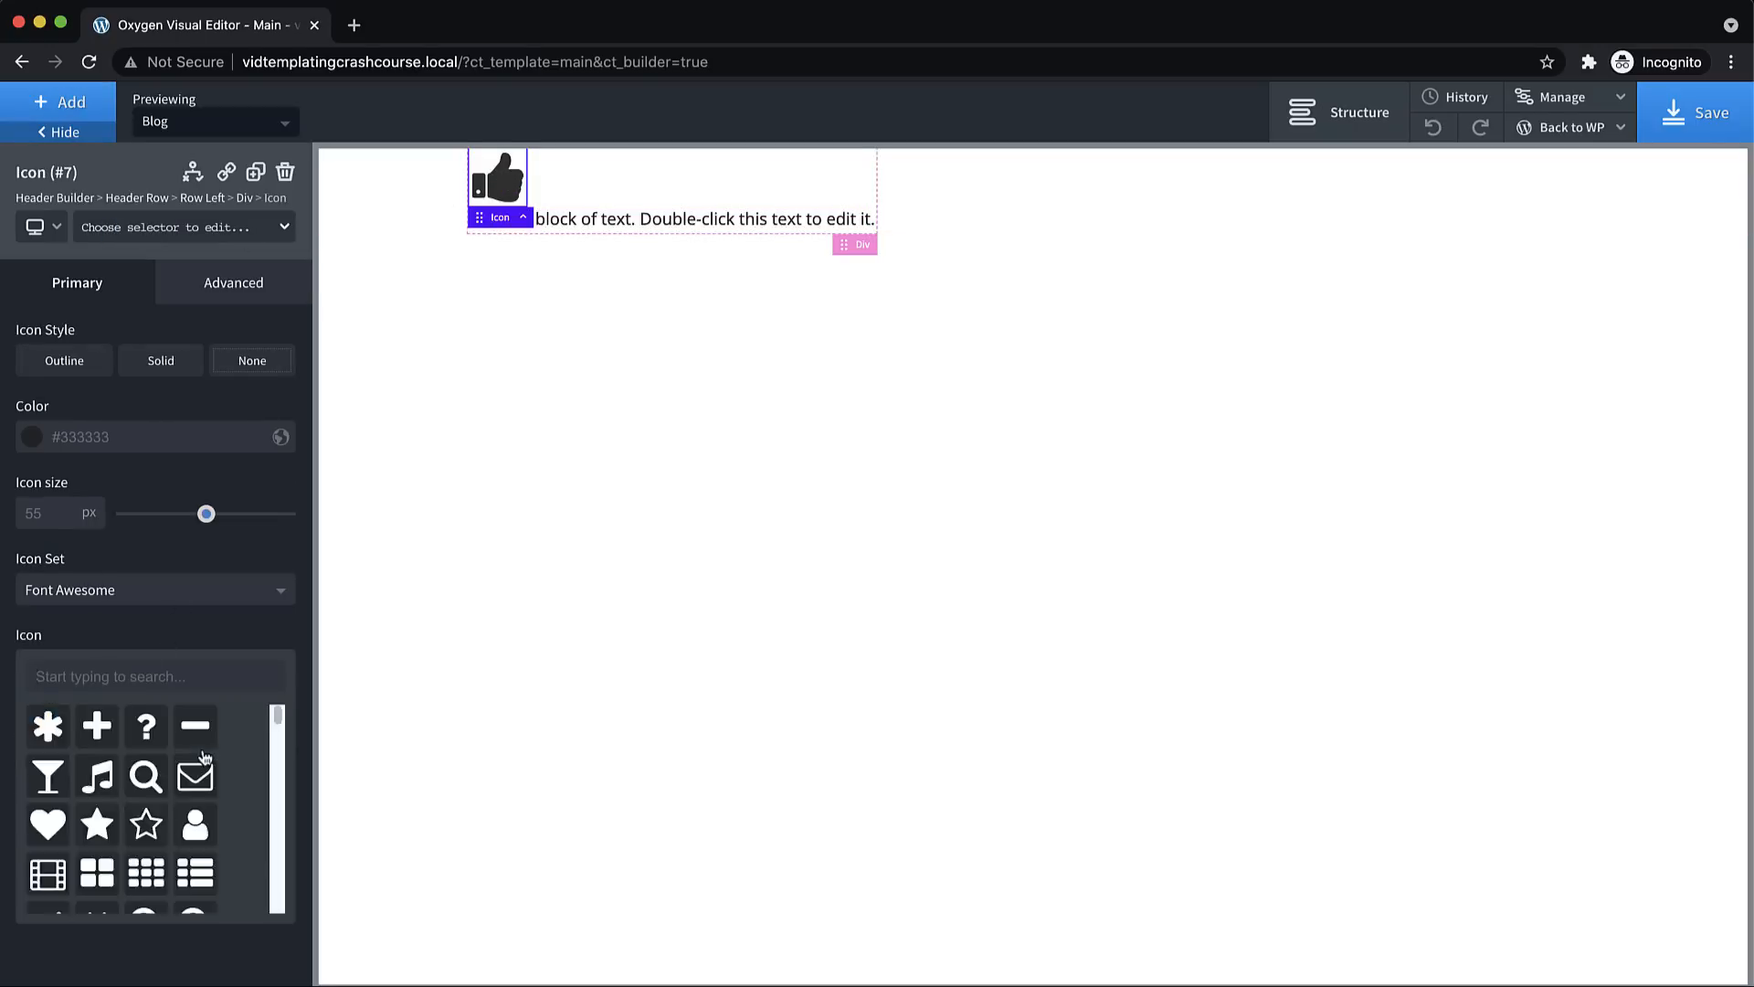
pyautogui.scroll(-10, 203, 751)
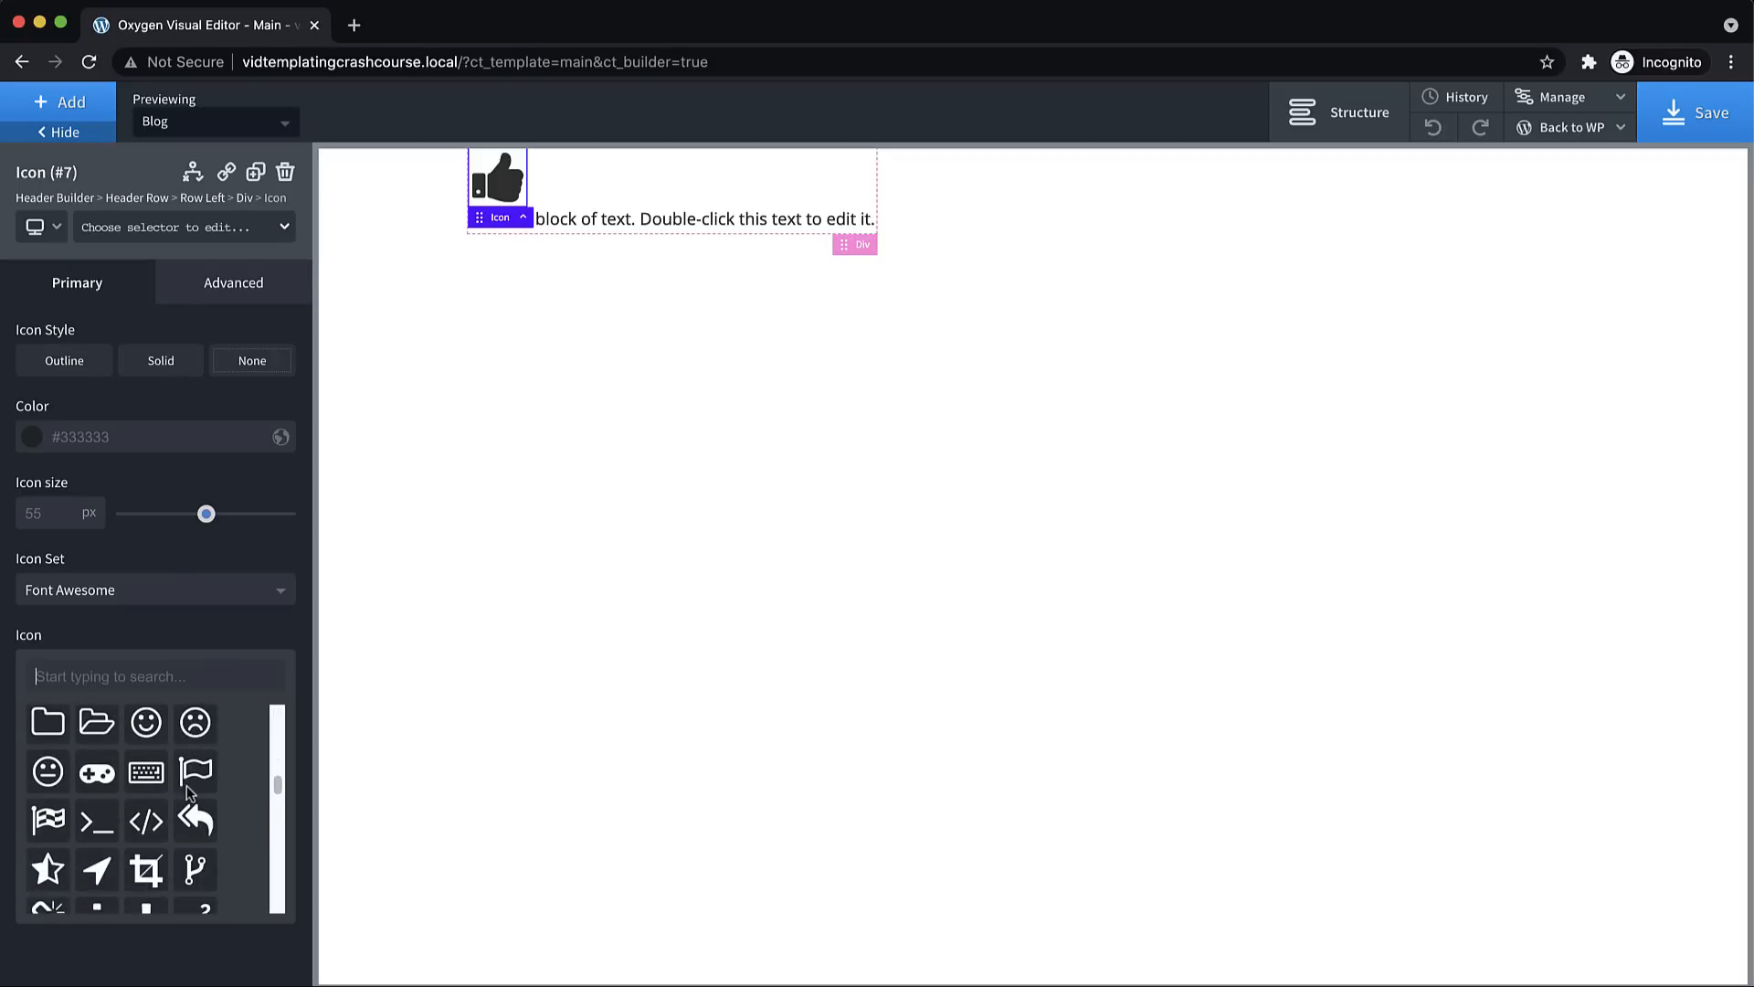
pyautogui.click(97, 775)
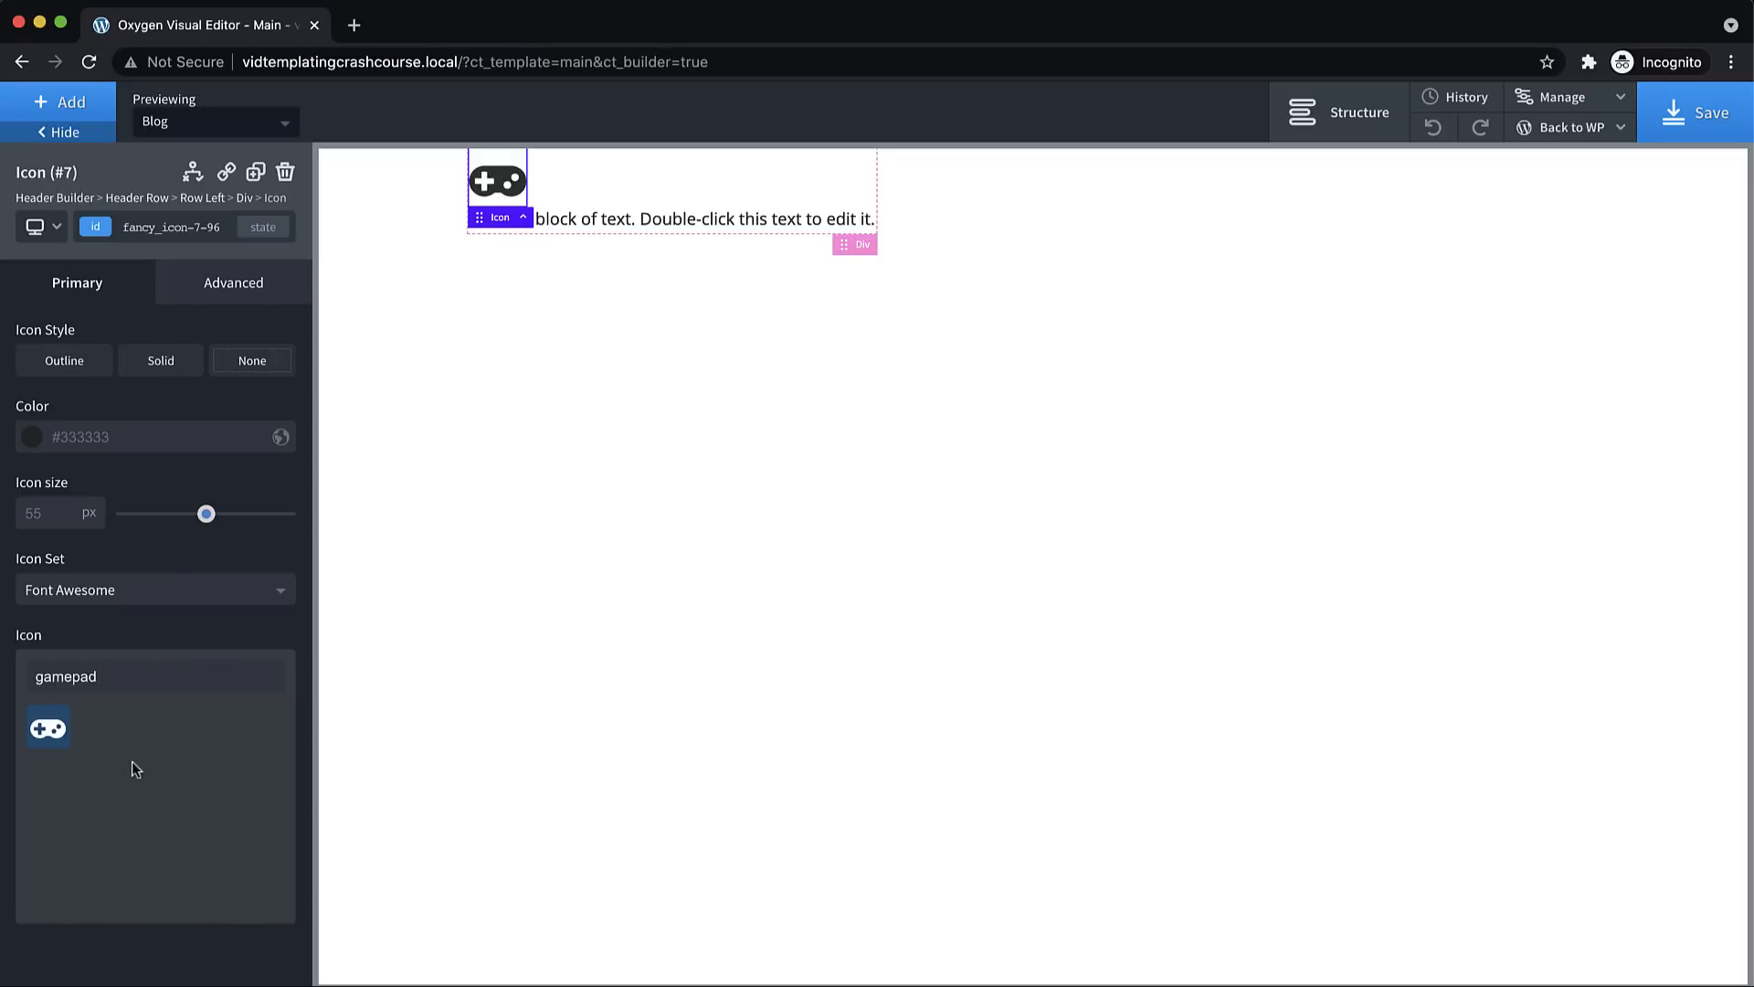
# Replace the placeholder text under the gamepad icon with "GAMER CENTRAL"
pyautogui.doubleClick(634, 217)
pyautogui.write('G')
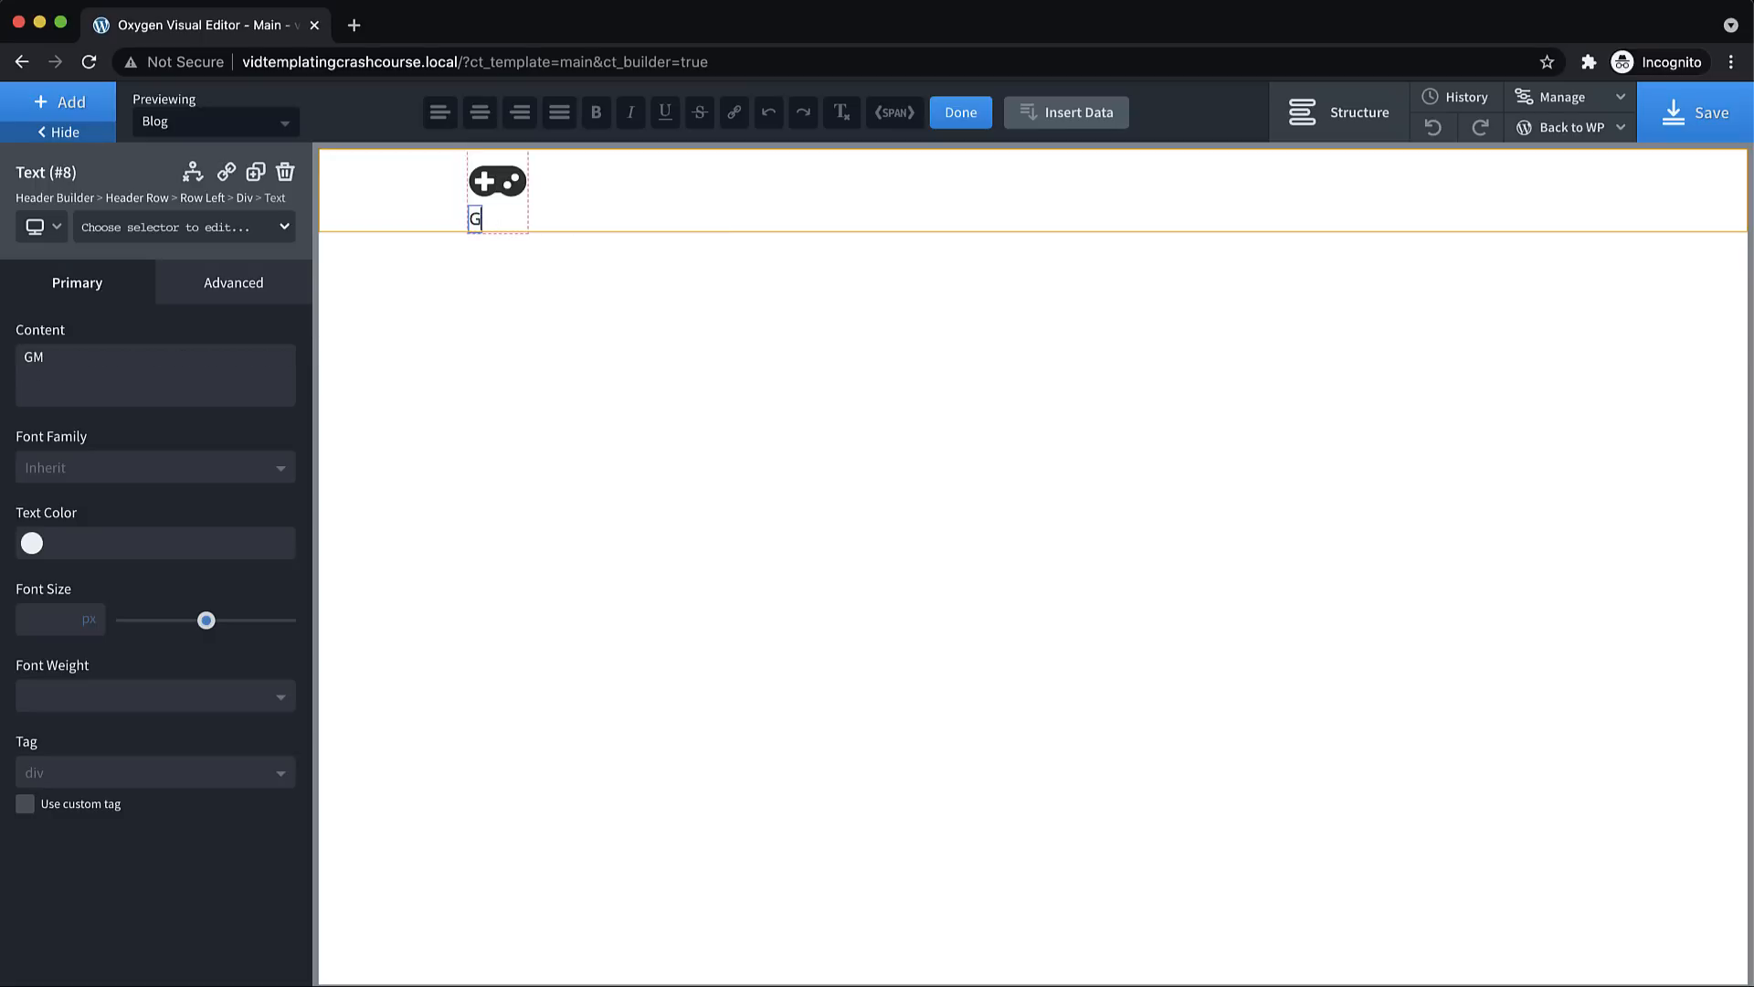
pyautogui.write('AMER CENTRAL')
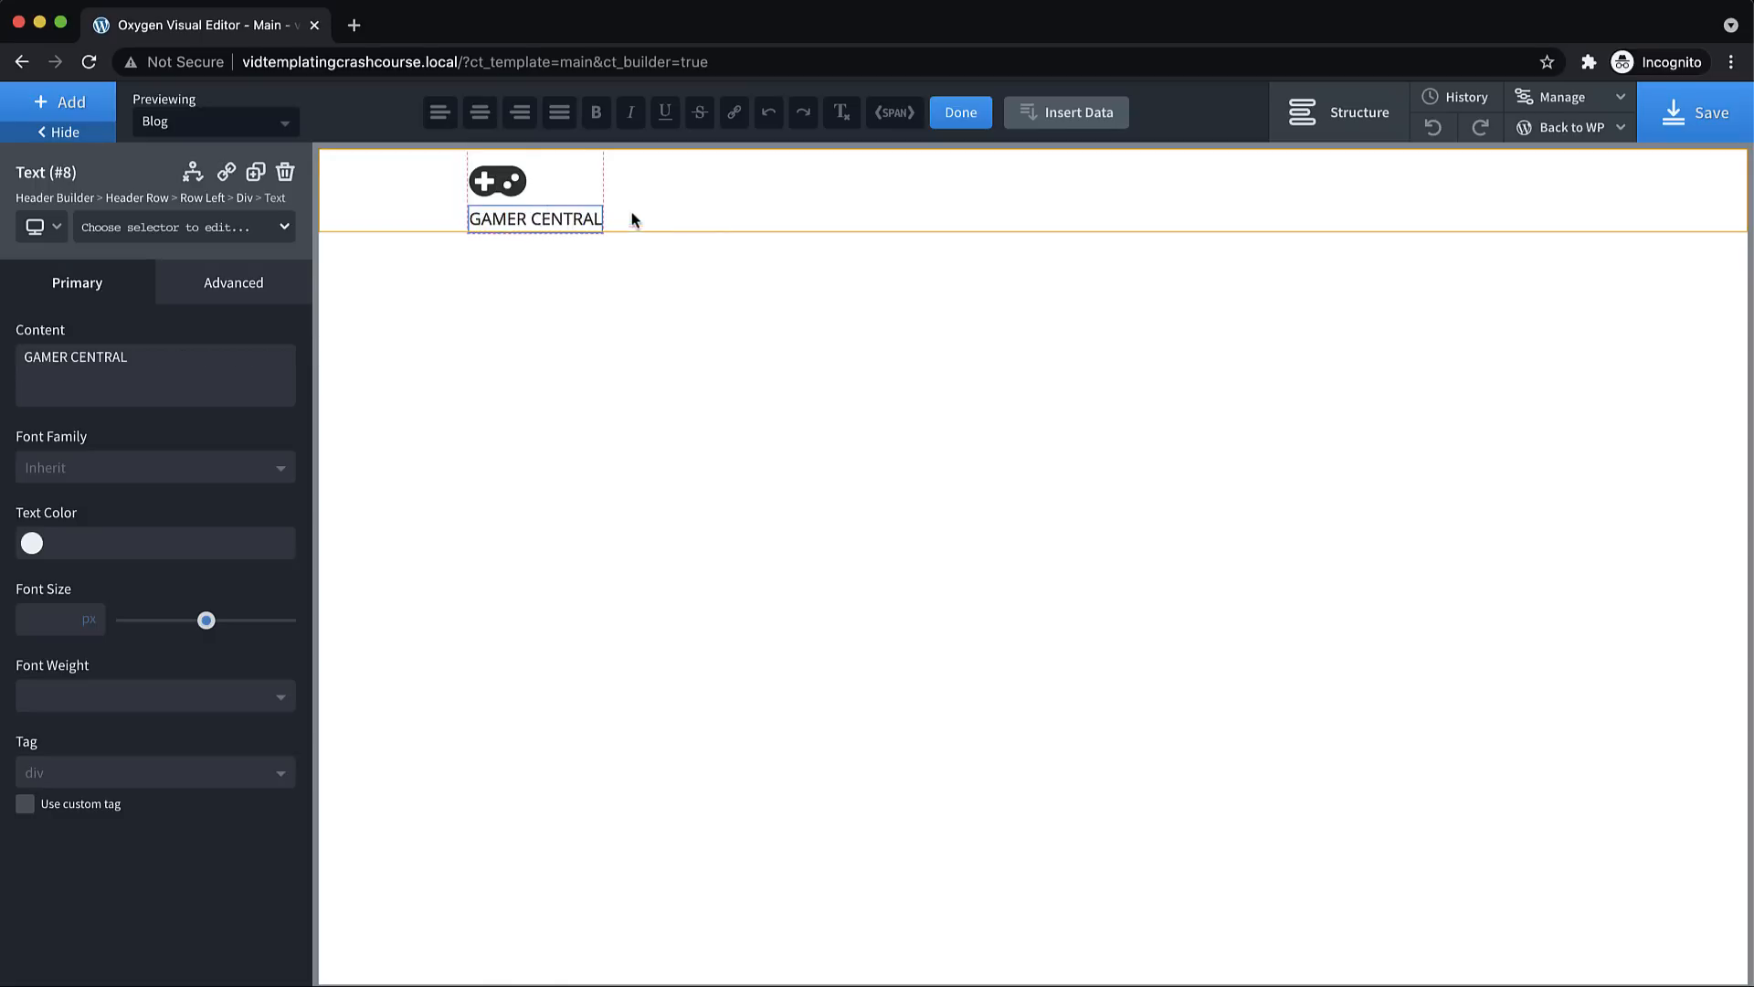
pyautogui.click(596, 183)
# Reduce the gamepad icon's size to 32 px
pyautogui.click(485, 183)
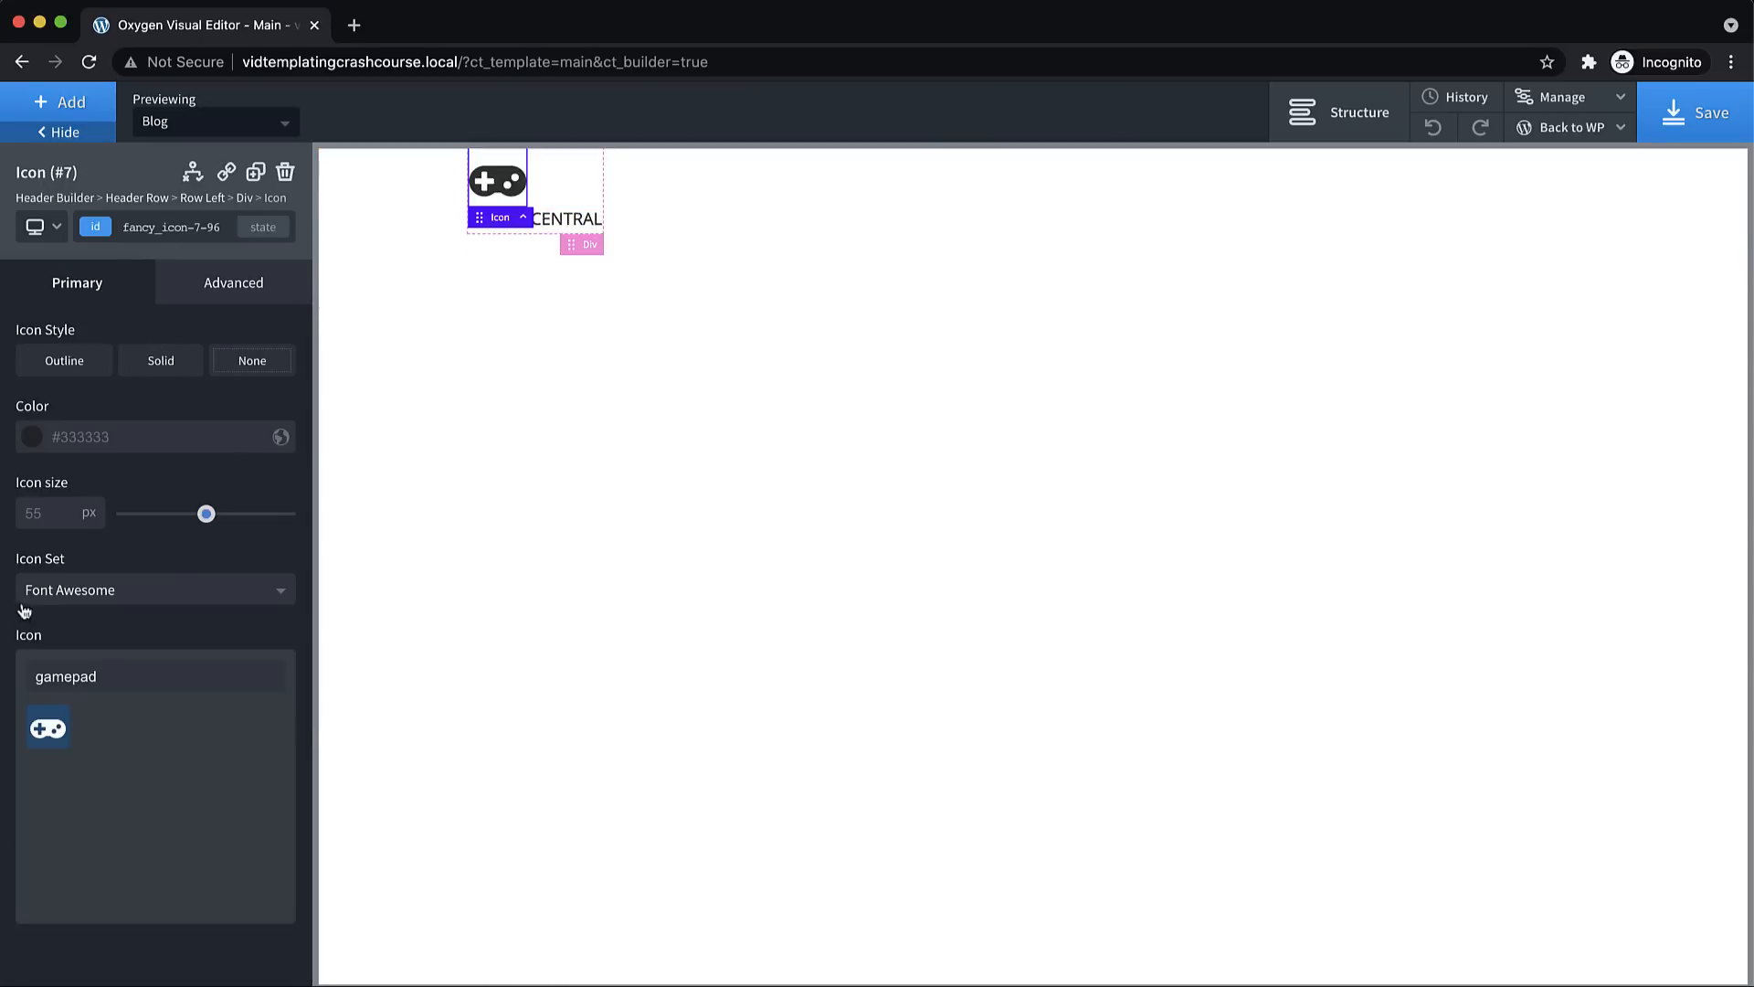
pyautogui.moveTo(208, 519); pyautogui.dragTo(162, 522)
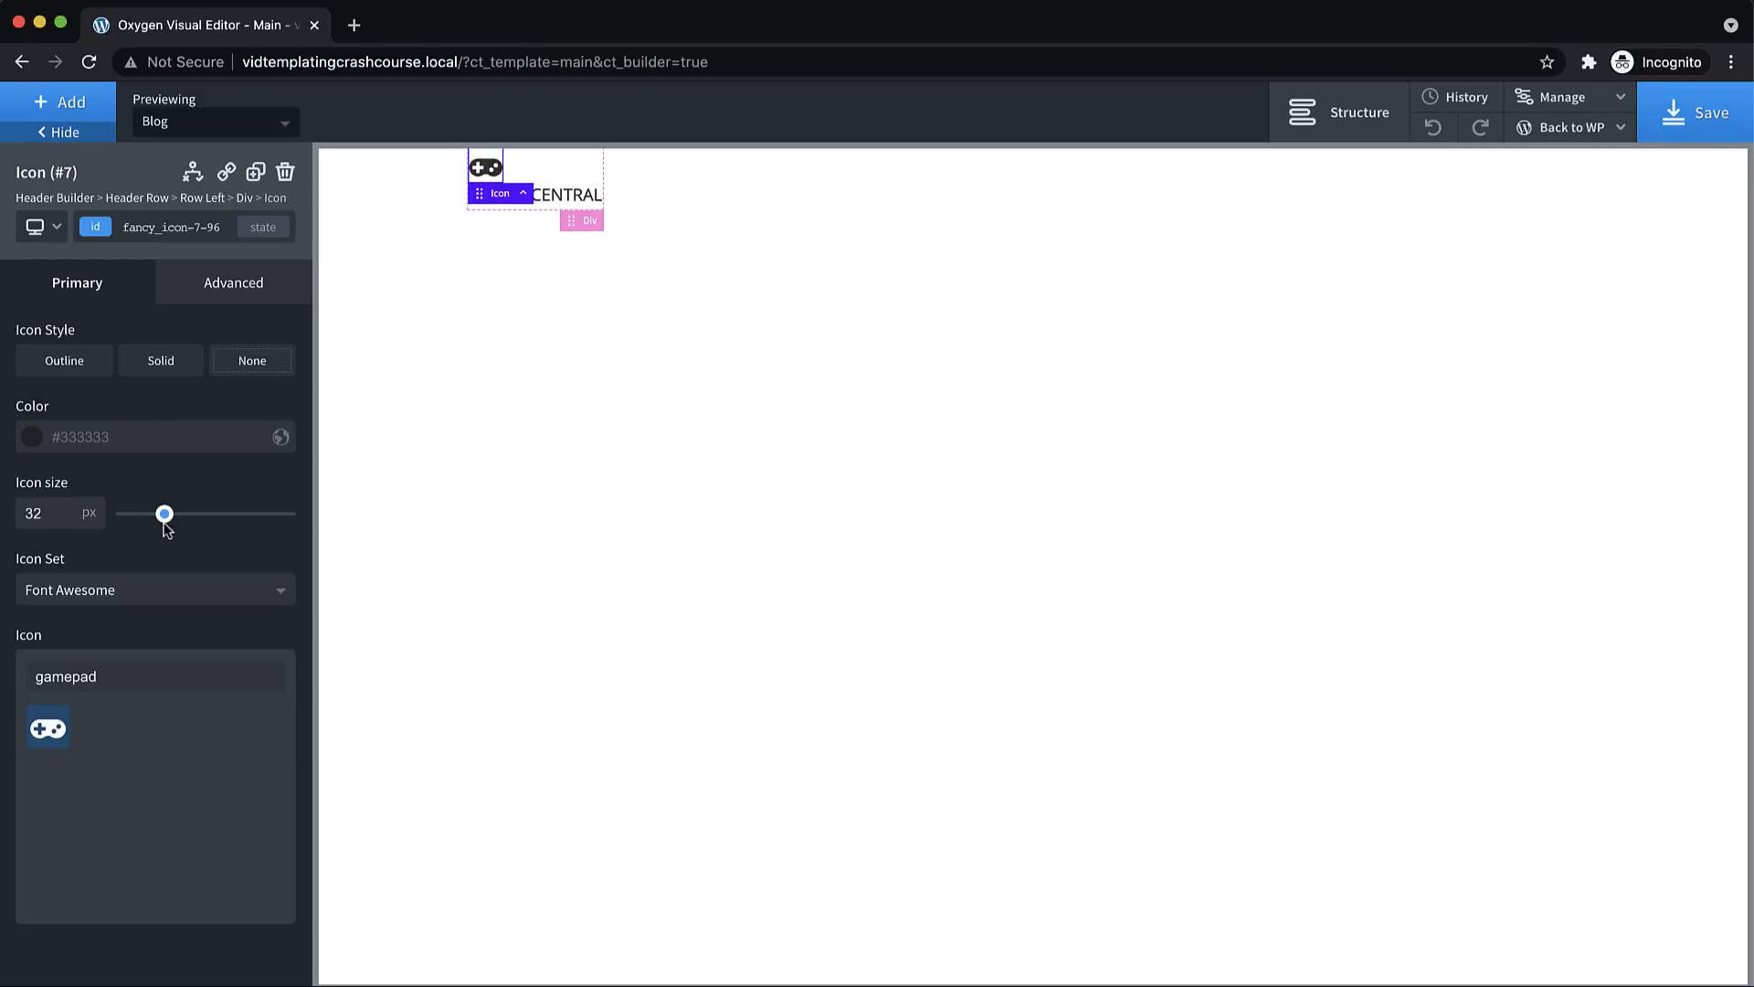
pyautogui.click(572, 156)
# Give the GAMER CENTRAL text a font weight of 600 and a letter spacing of 2 px
pyautogui.click(523, 191)
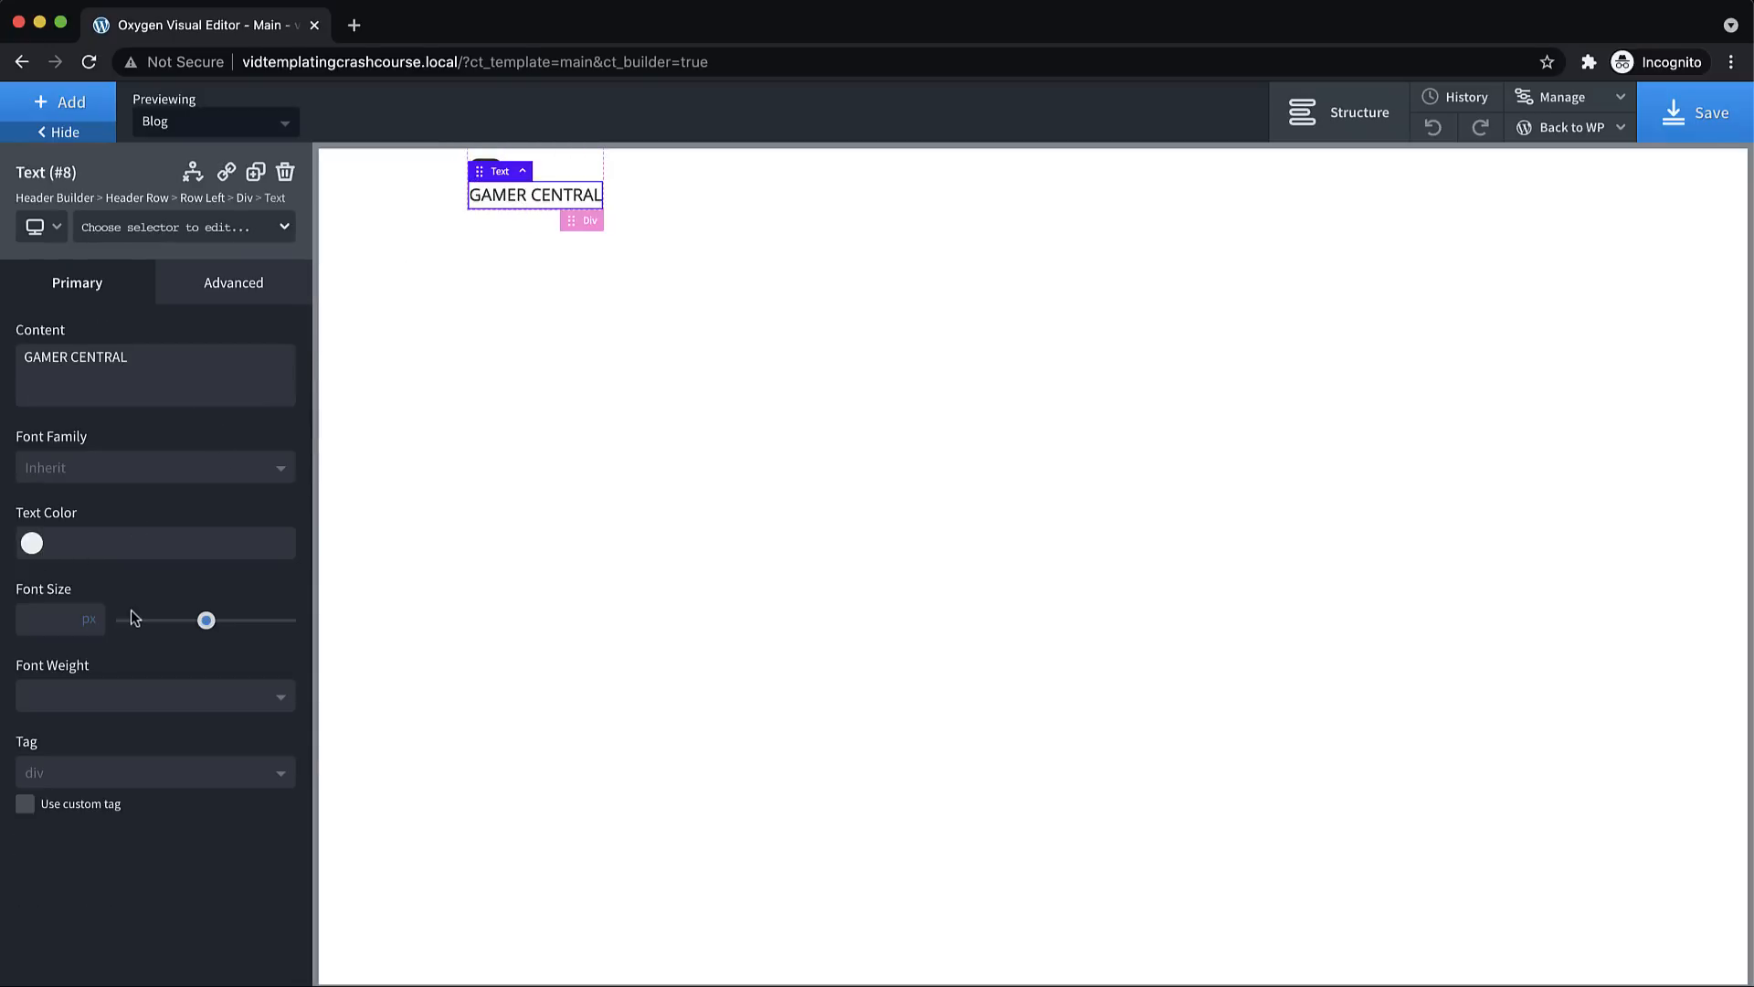
pyautogui.click(157, 697)
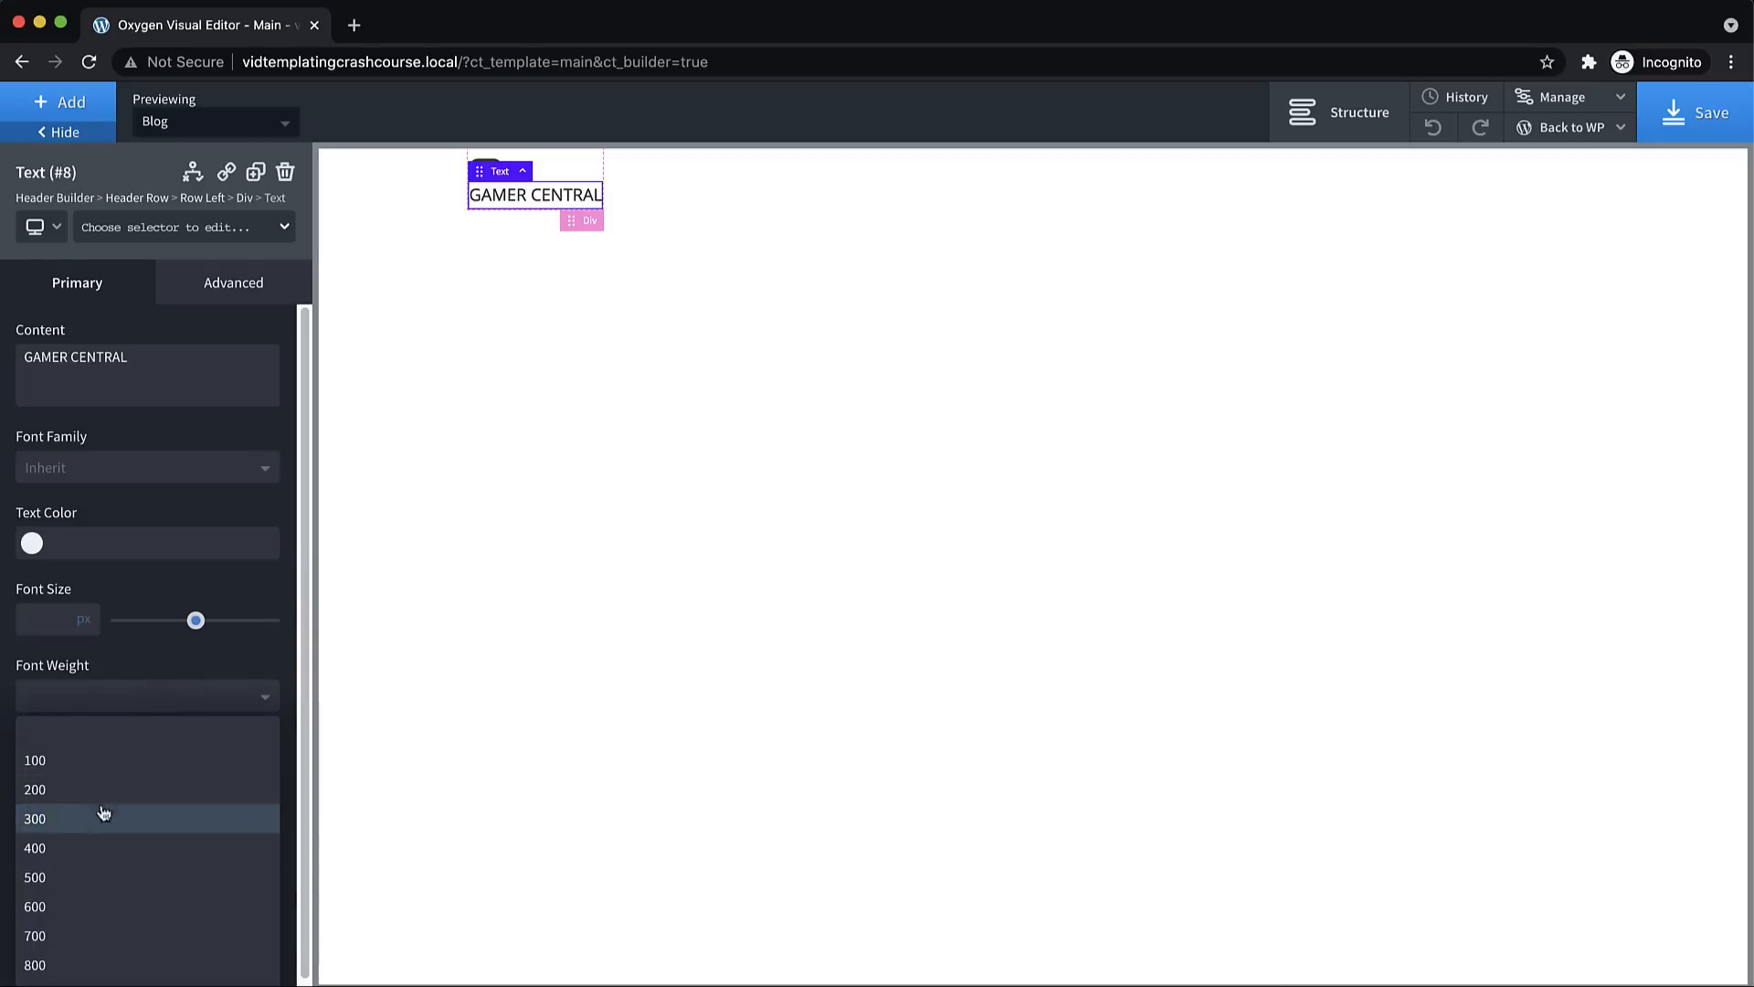
pyautogui.click(64, 896)
pyautogui.click(258, 282)
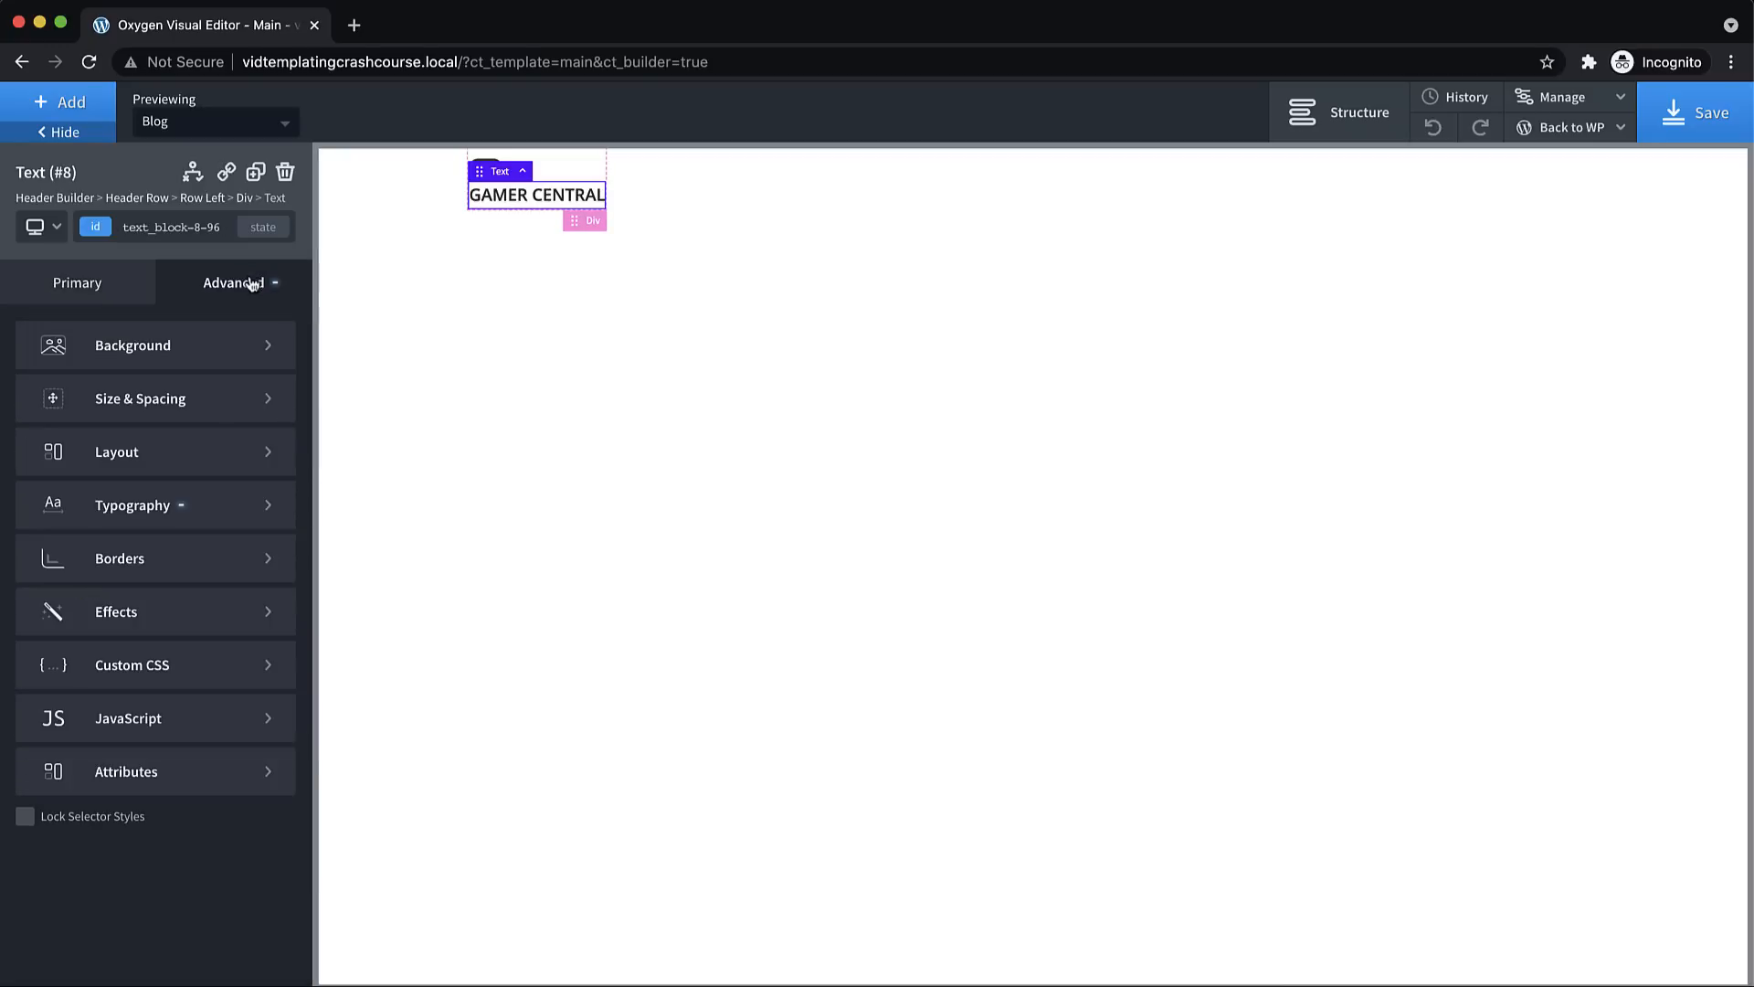
pyautogui.click(195, 504)
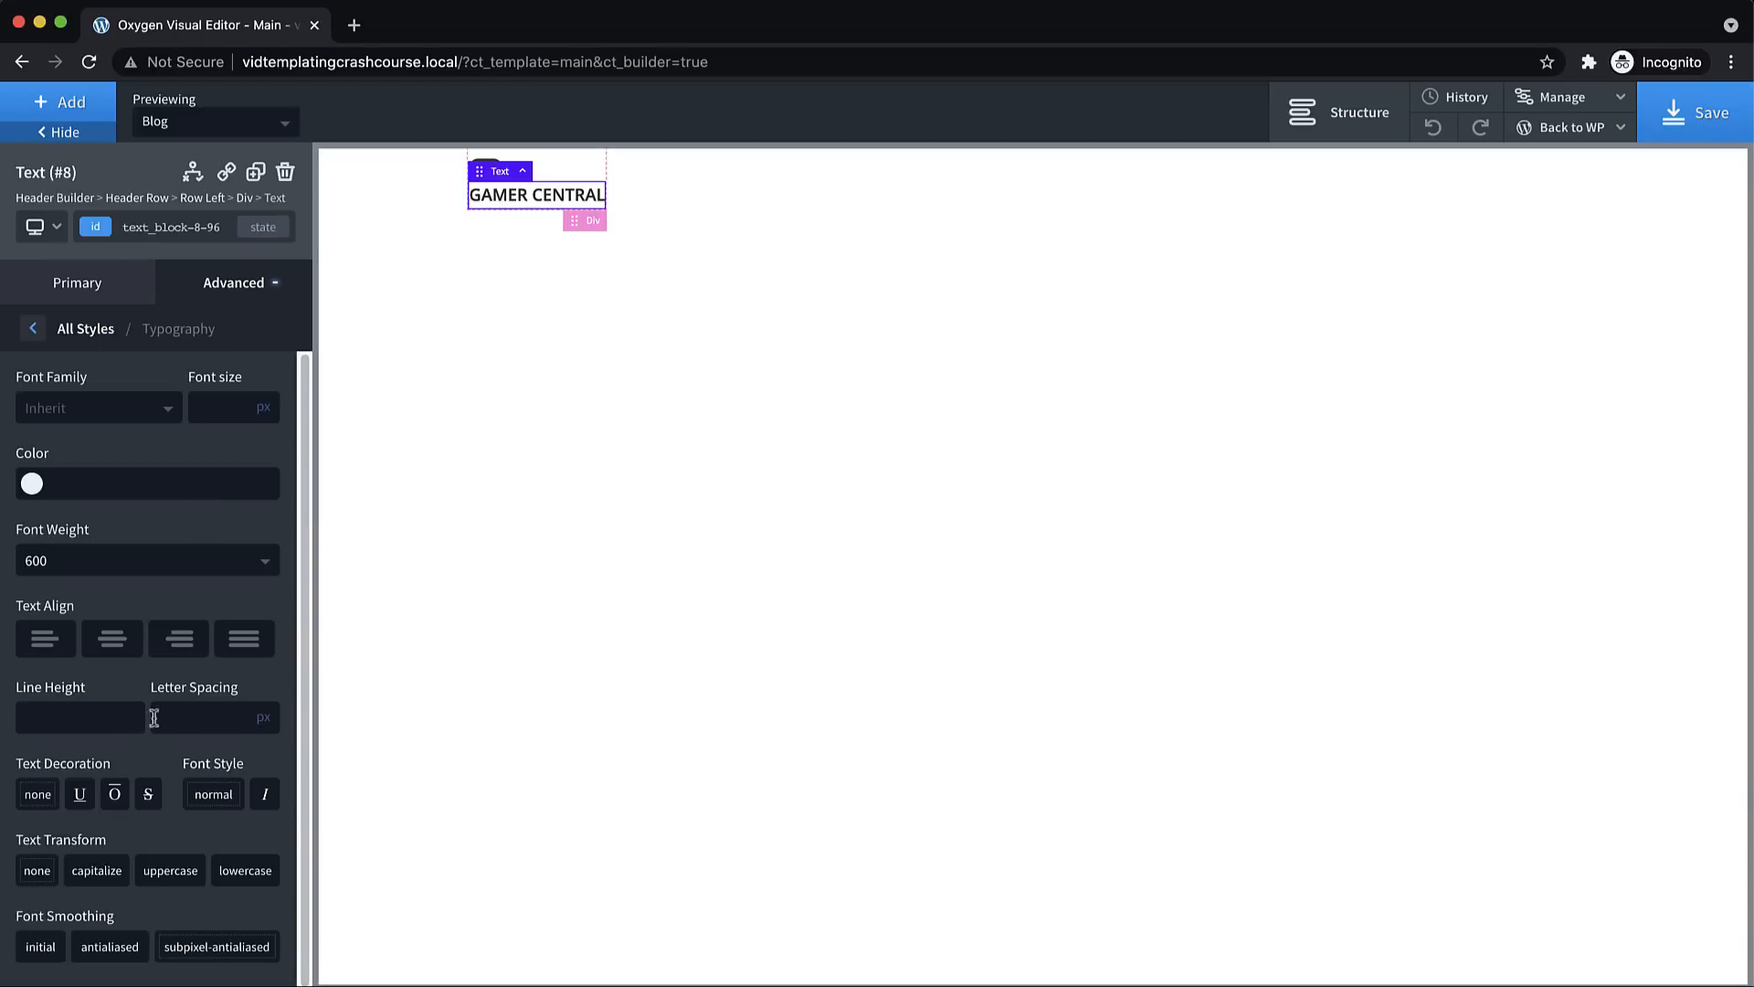
pyautogui.click(197, 719)
pyautogui.write('2')
pyautogui.click(590, 165)
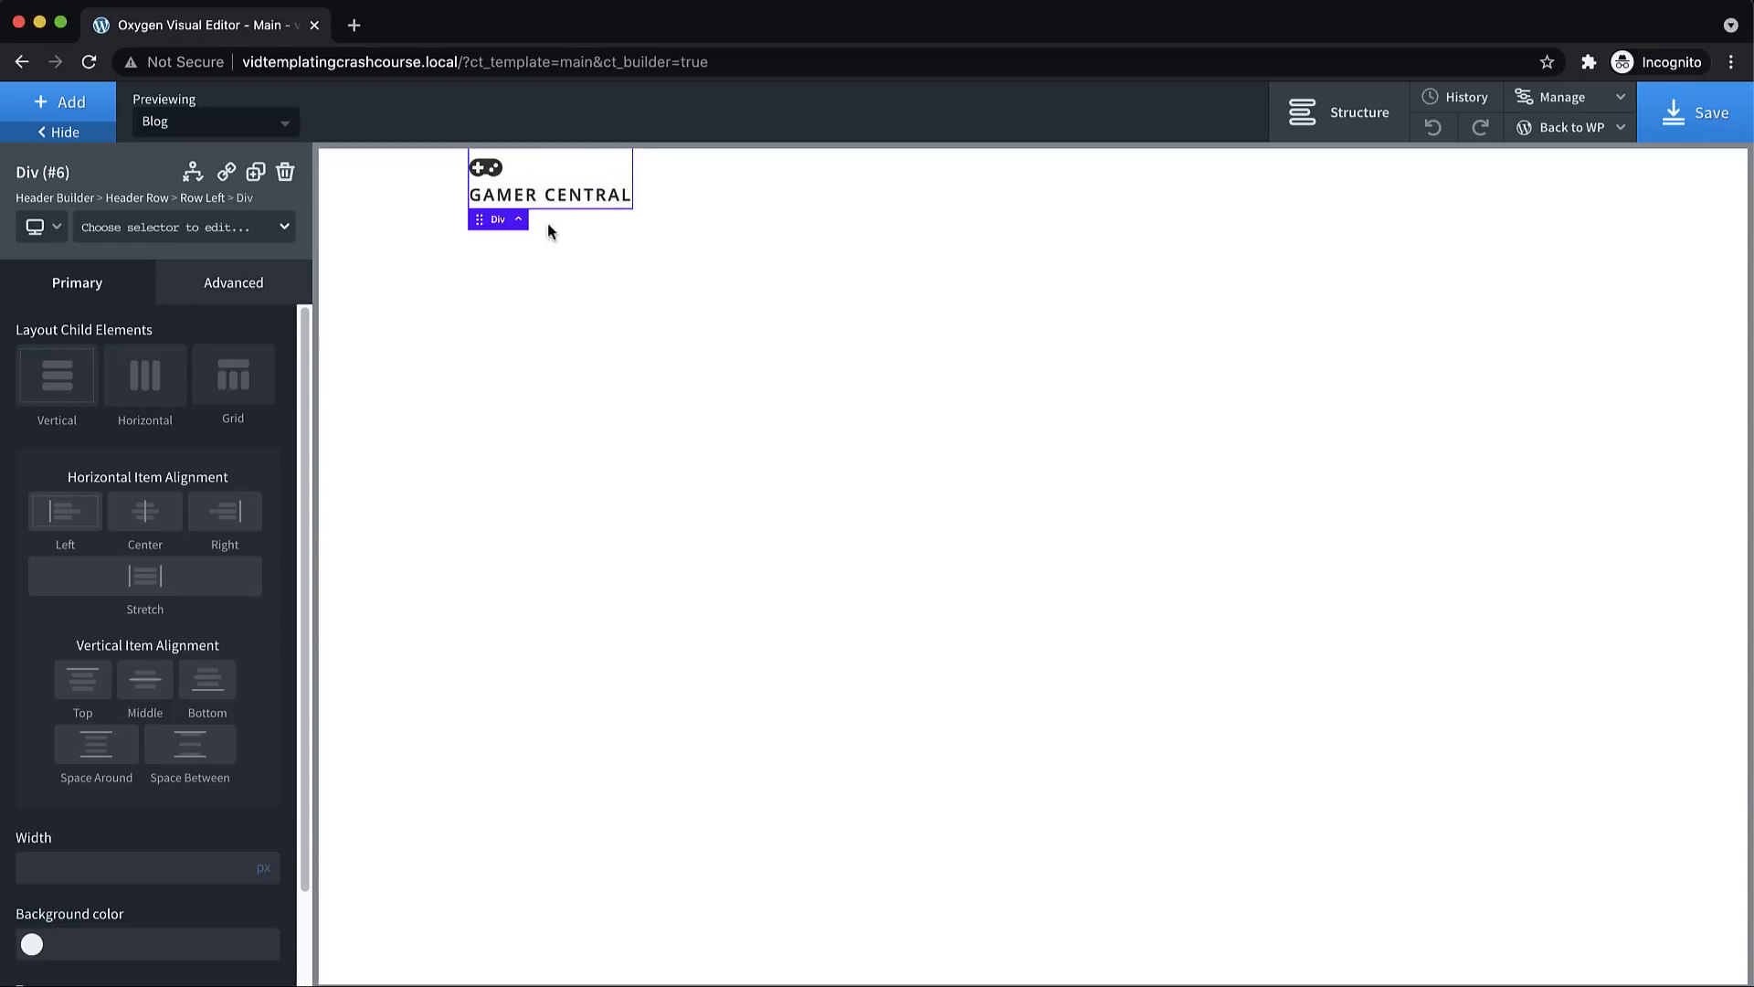
# Center the logo's icon and text horizontally within their div, and add a Menu element to the header row
pyautogui.click(145, 512)
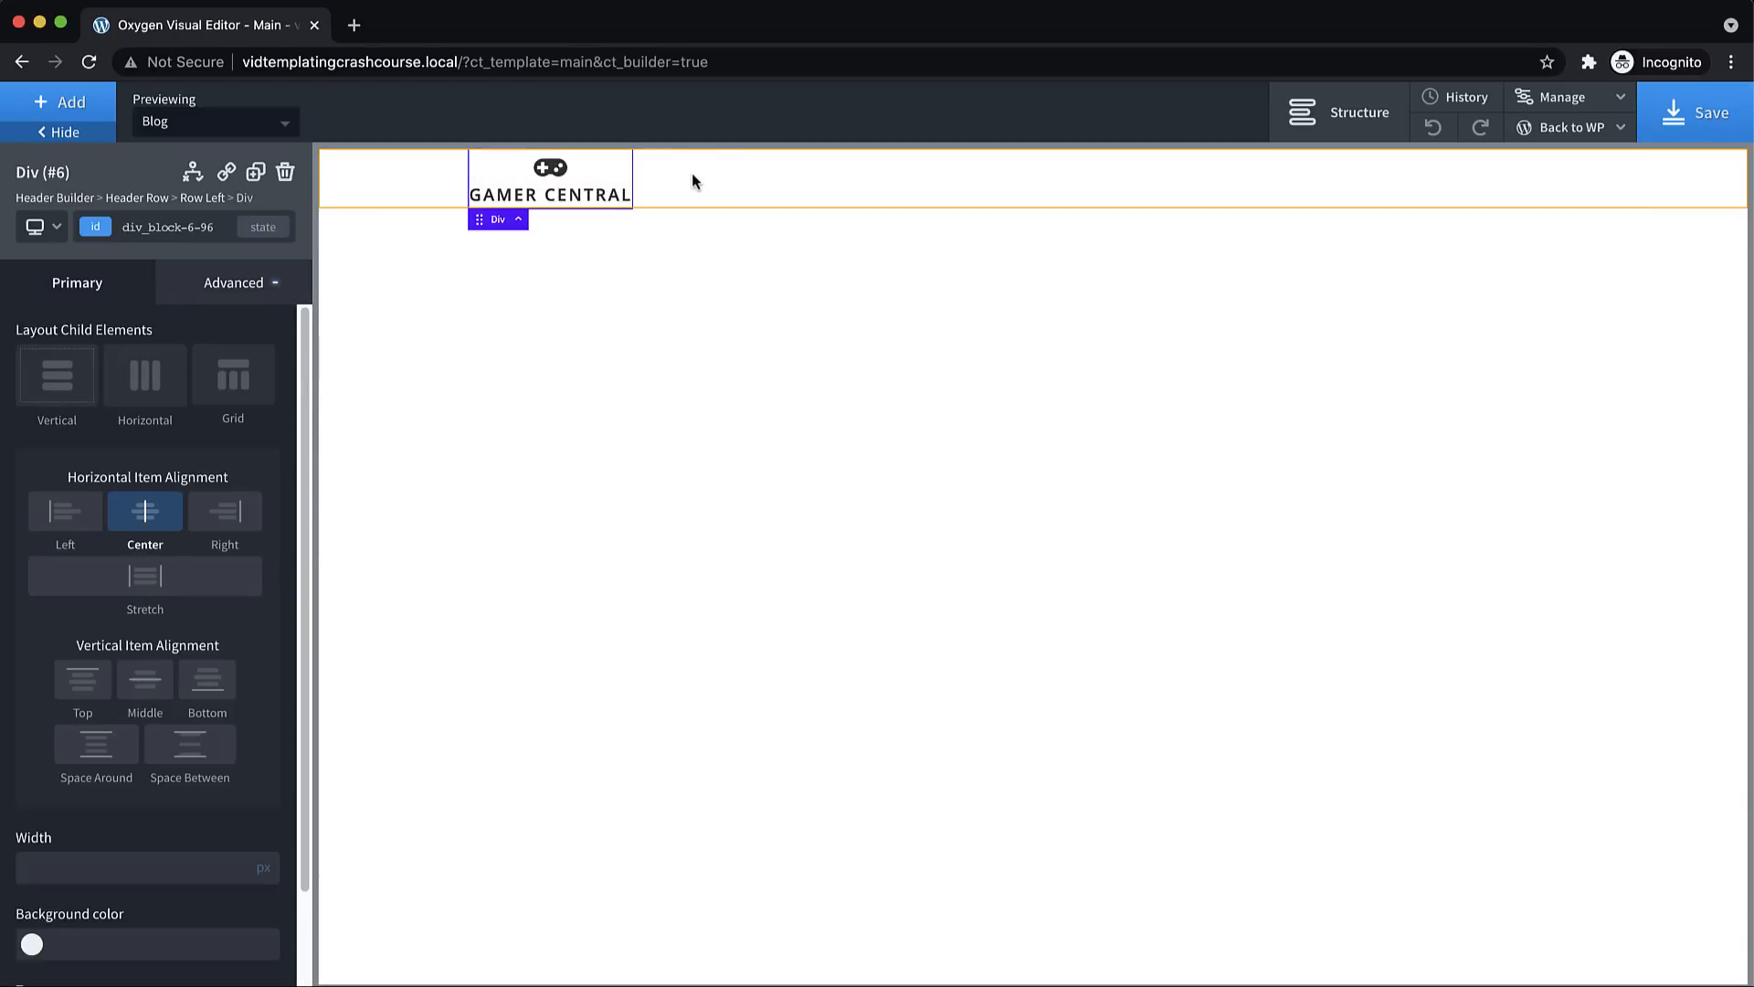
pyautogui.click(1033, 179)
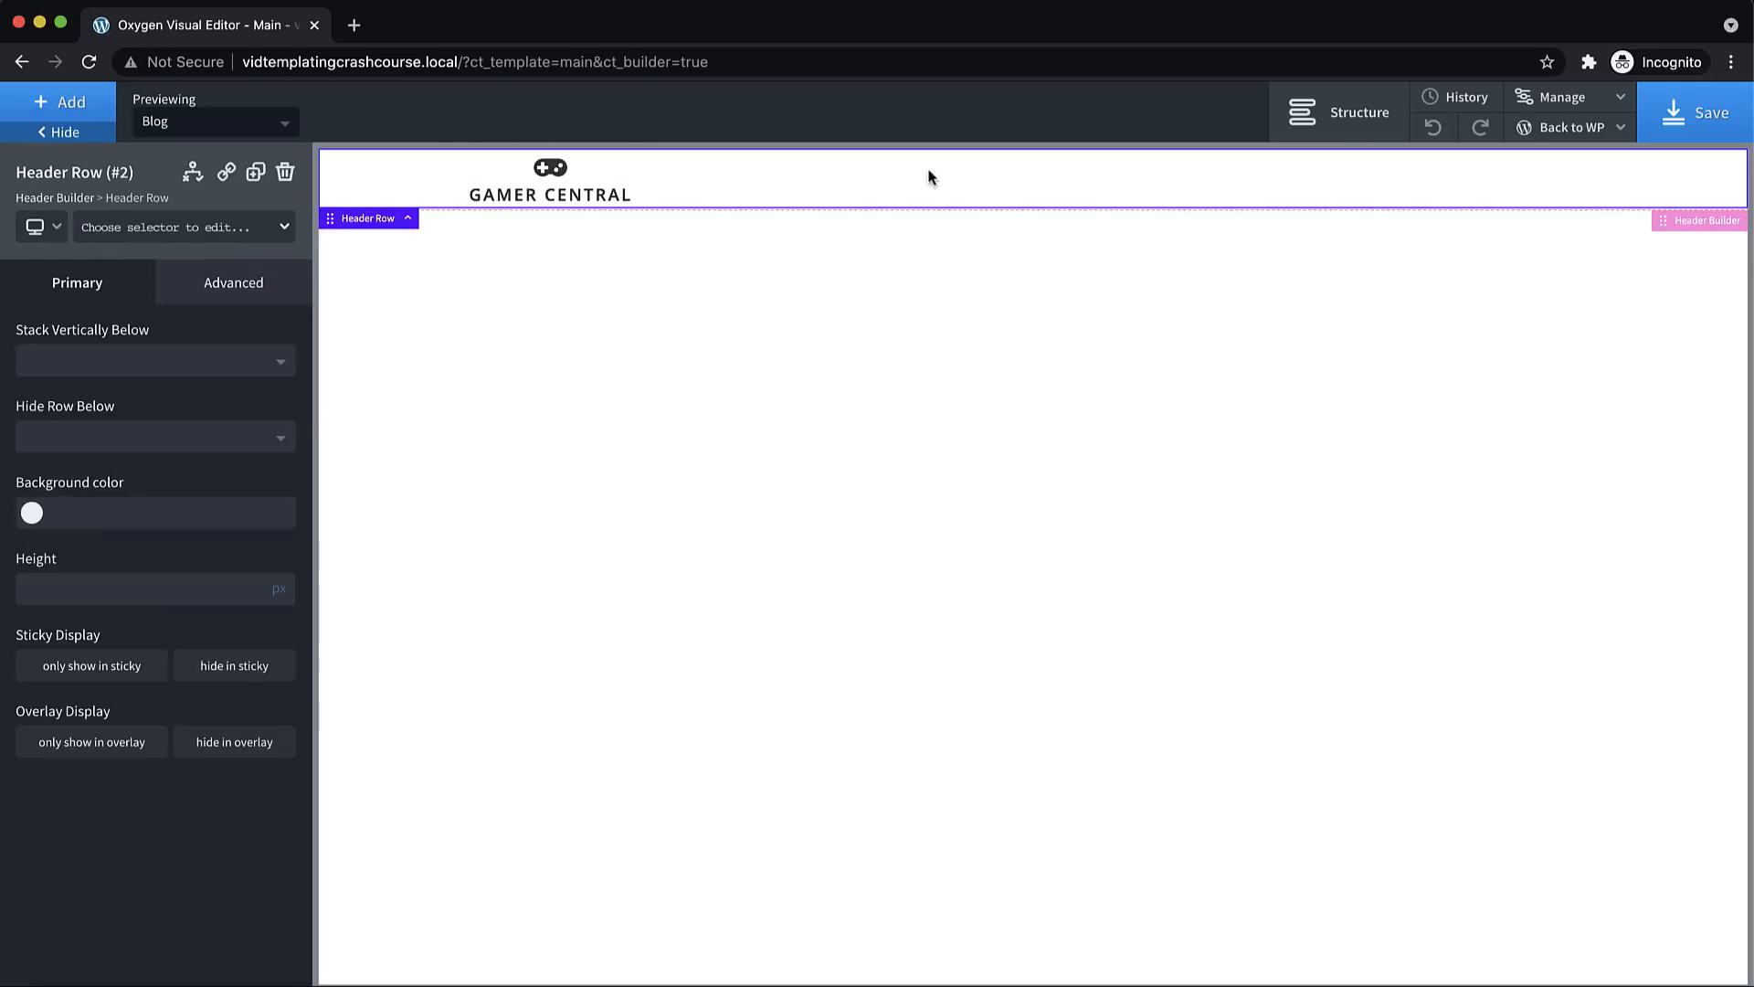
pyautogui.click(80, 102)
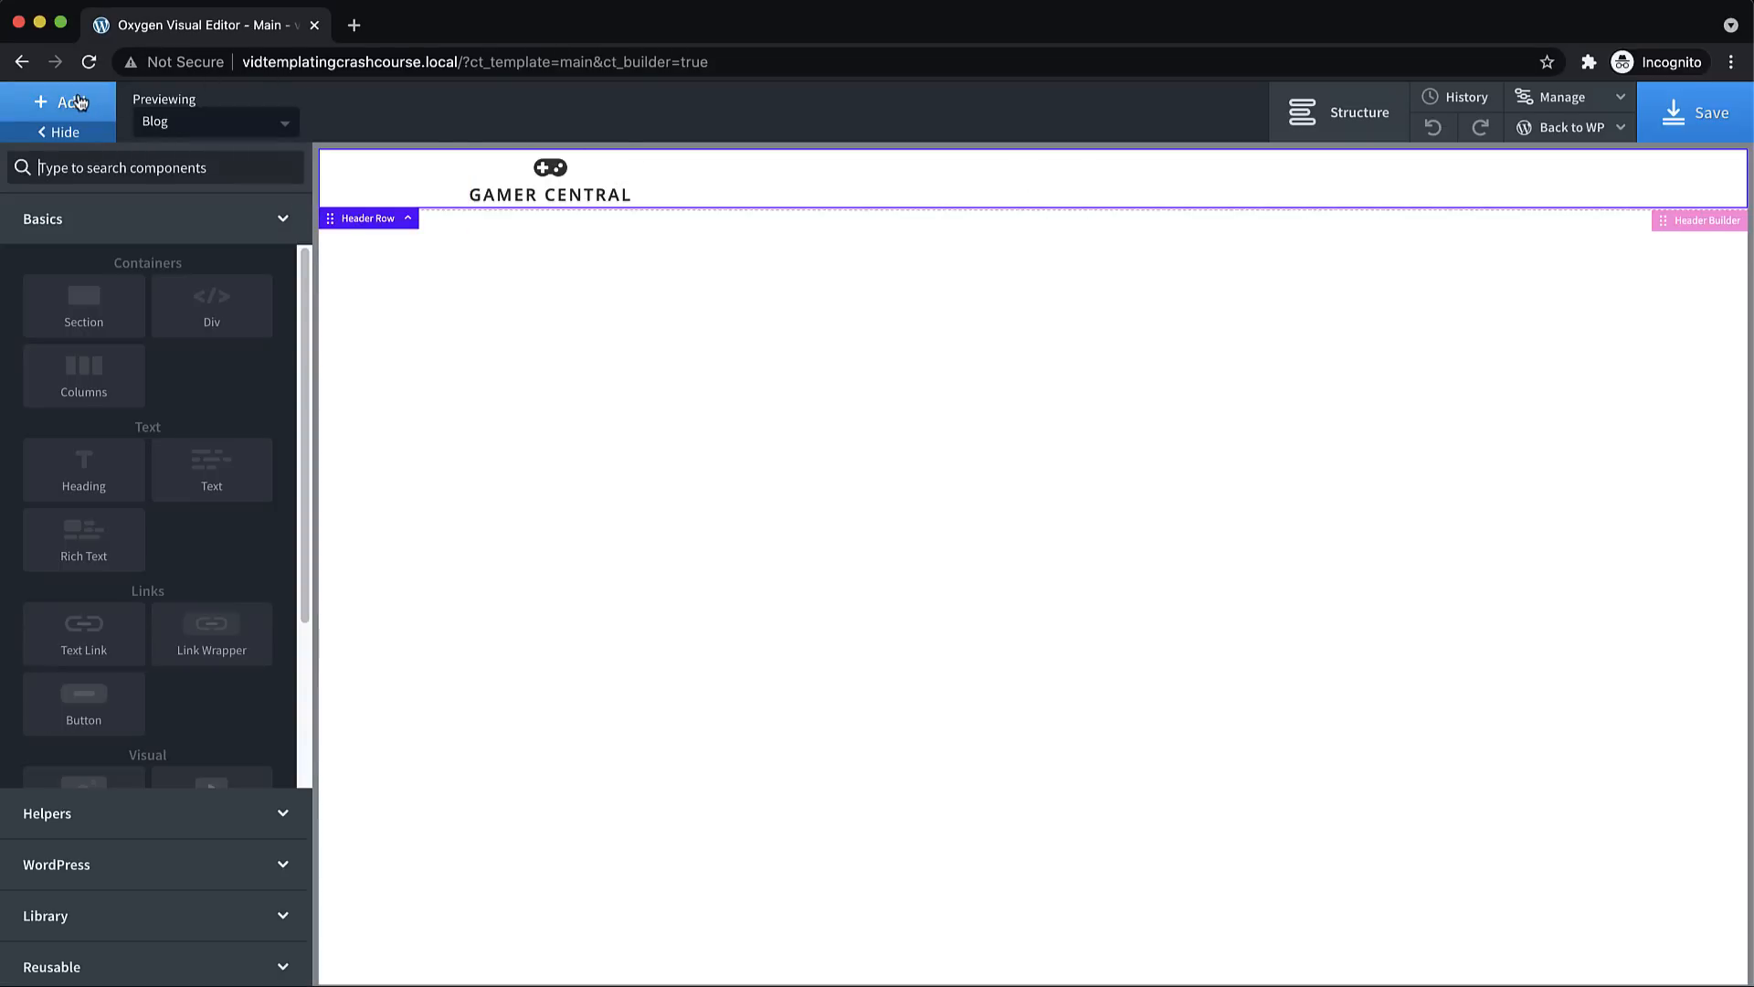
pyautogui.write('menu')
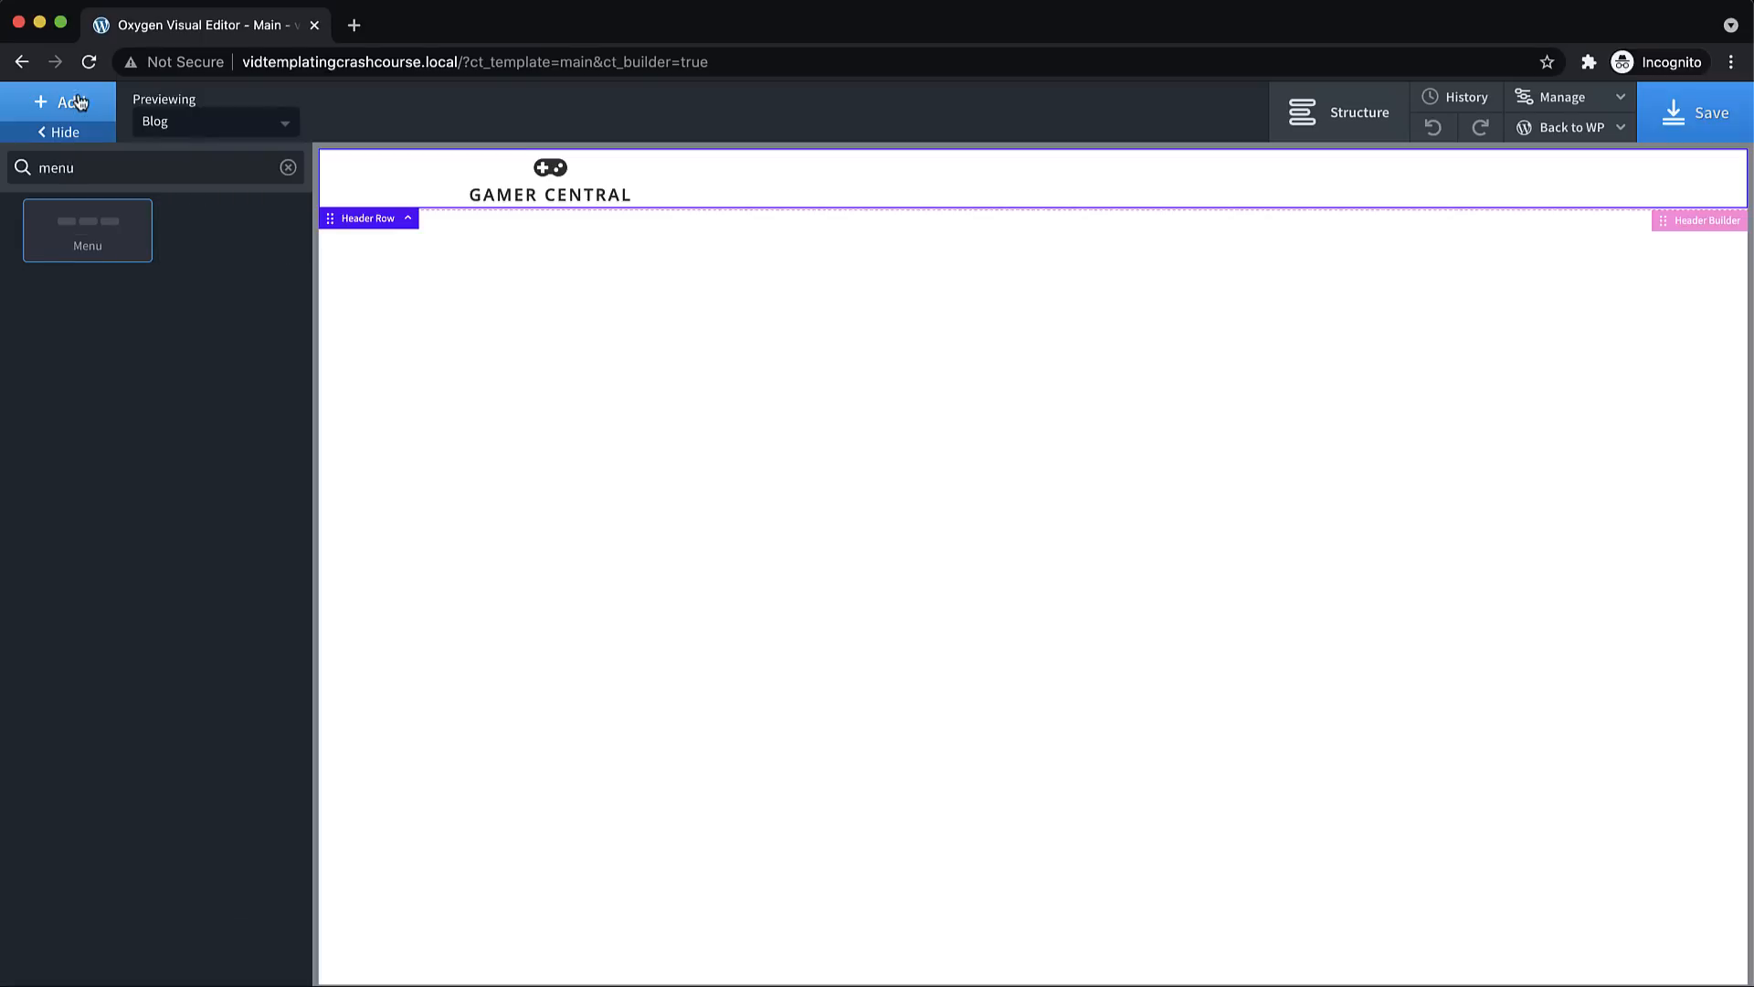
pyautogui.click(73, 205)
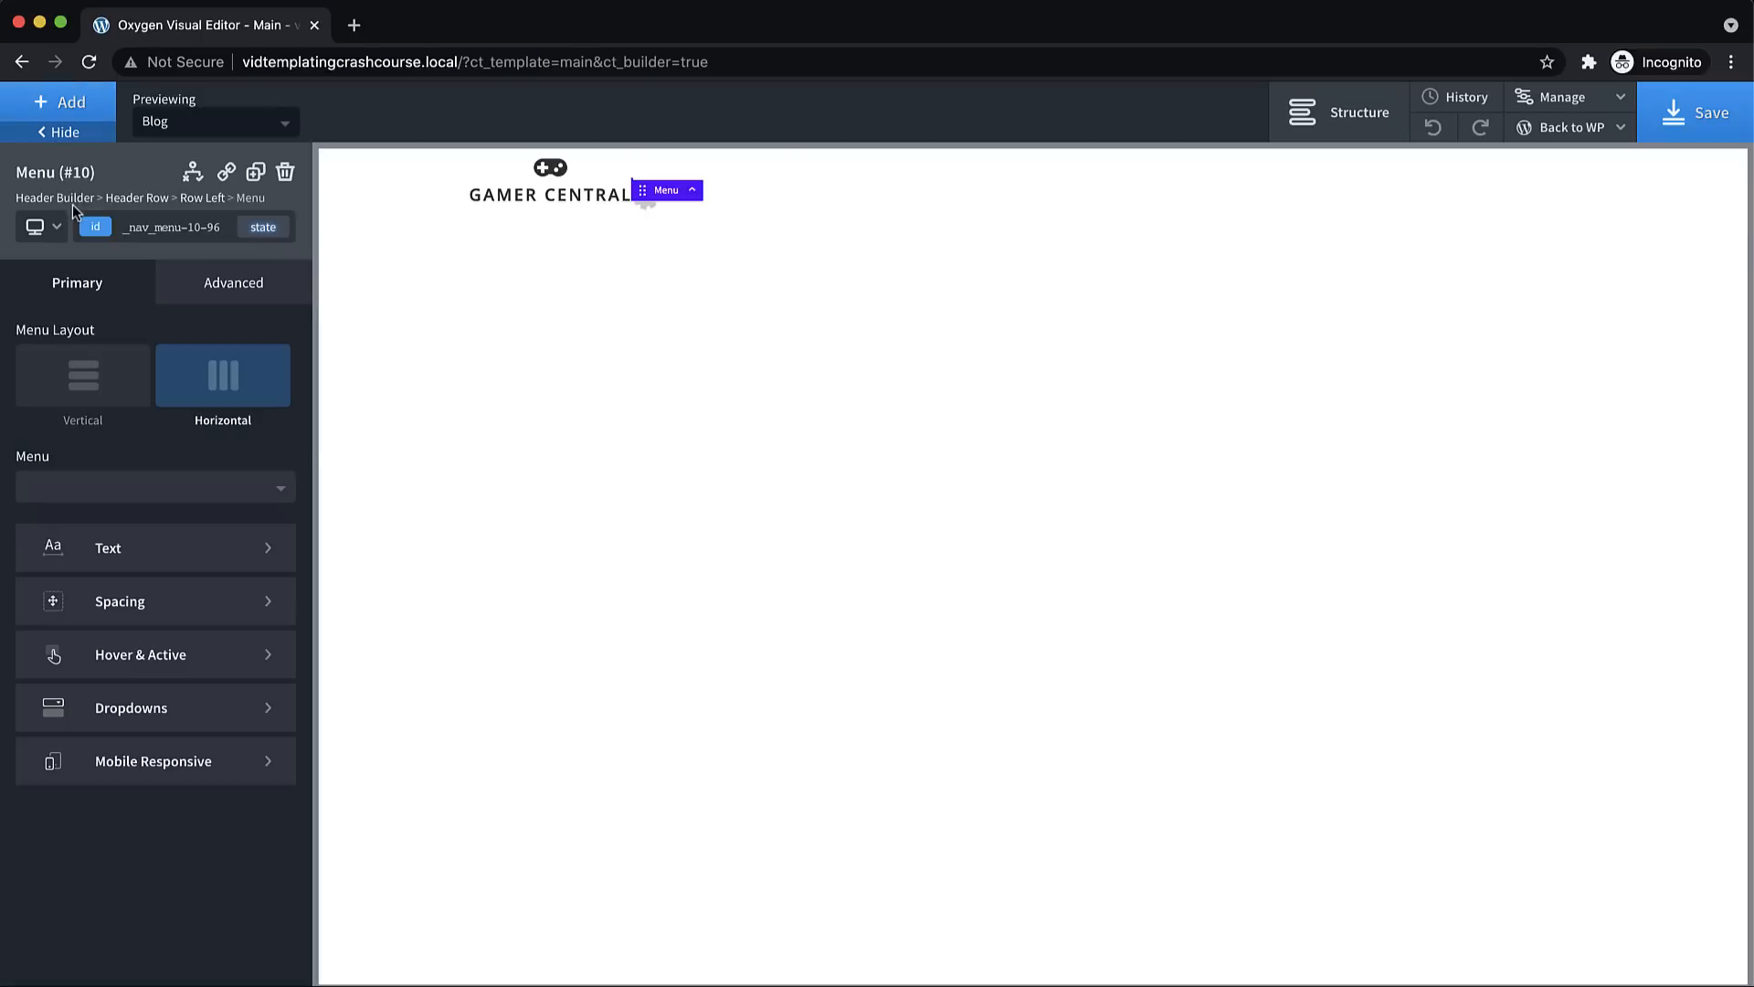
# Move the Menu element out of Row Left into Row Right in the header structure
pyautogui.click(1343, 113)
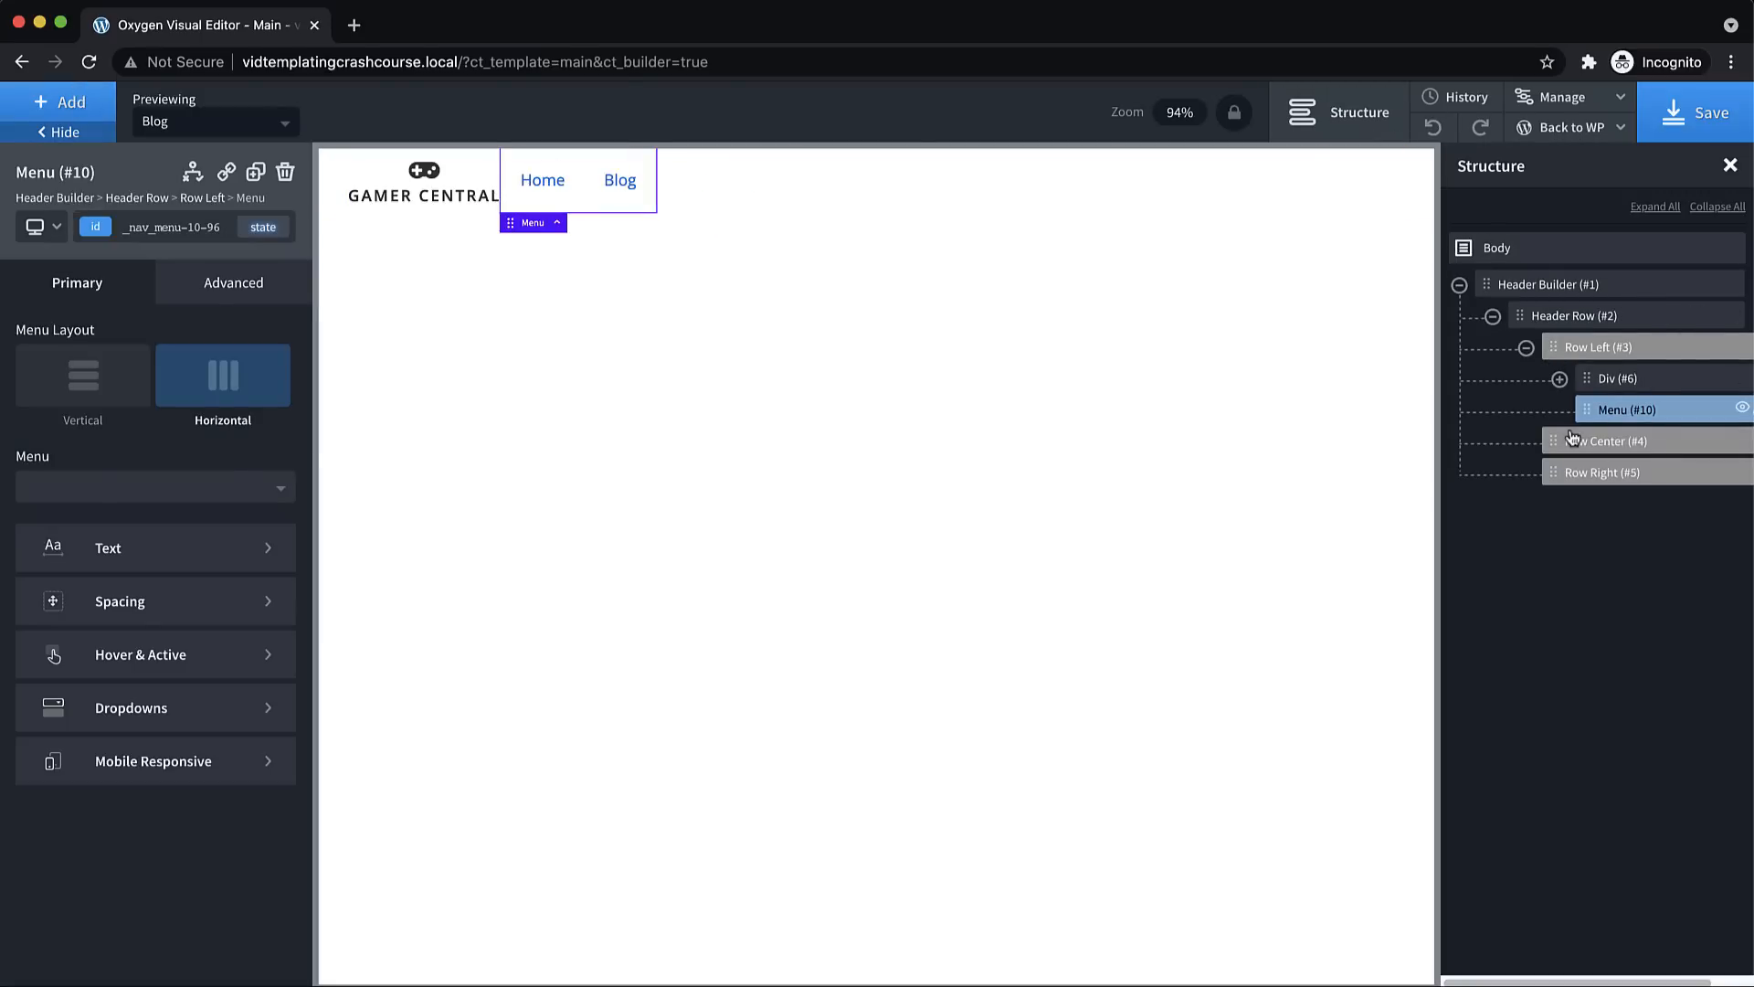
pyautogui.moveTo(1588, 414); pyautogui.dragTo(1556, 446)
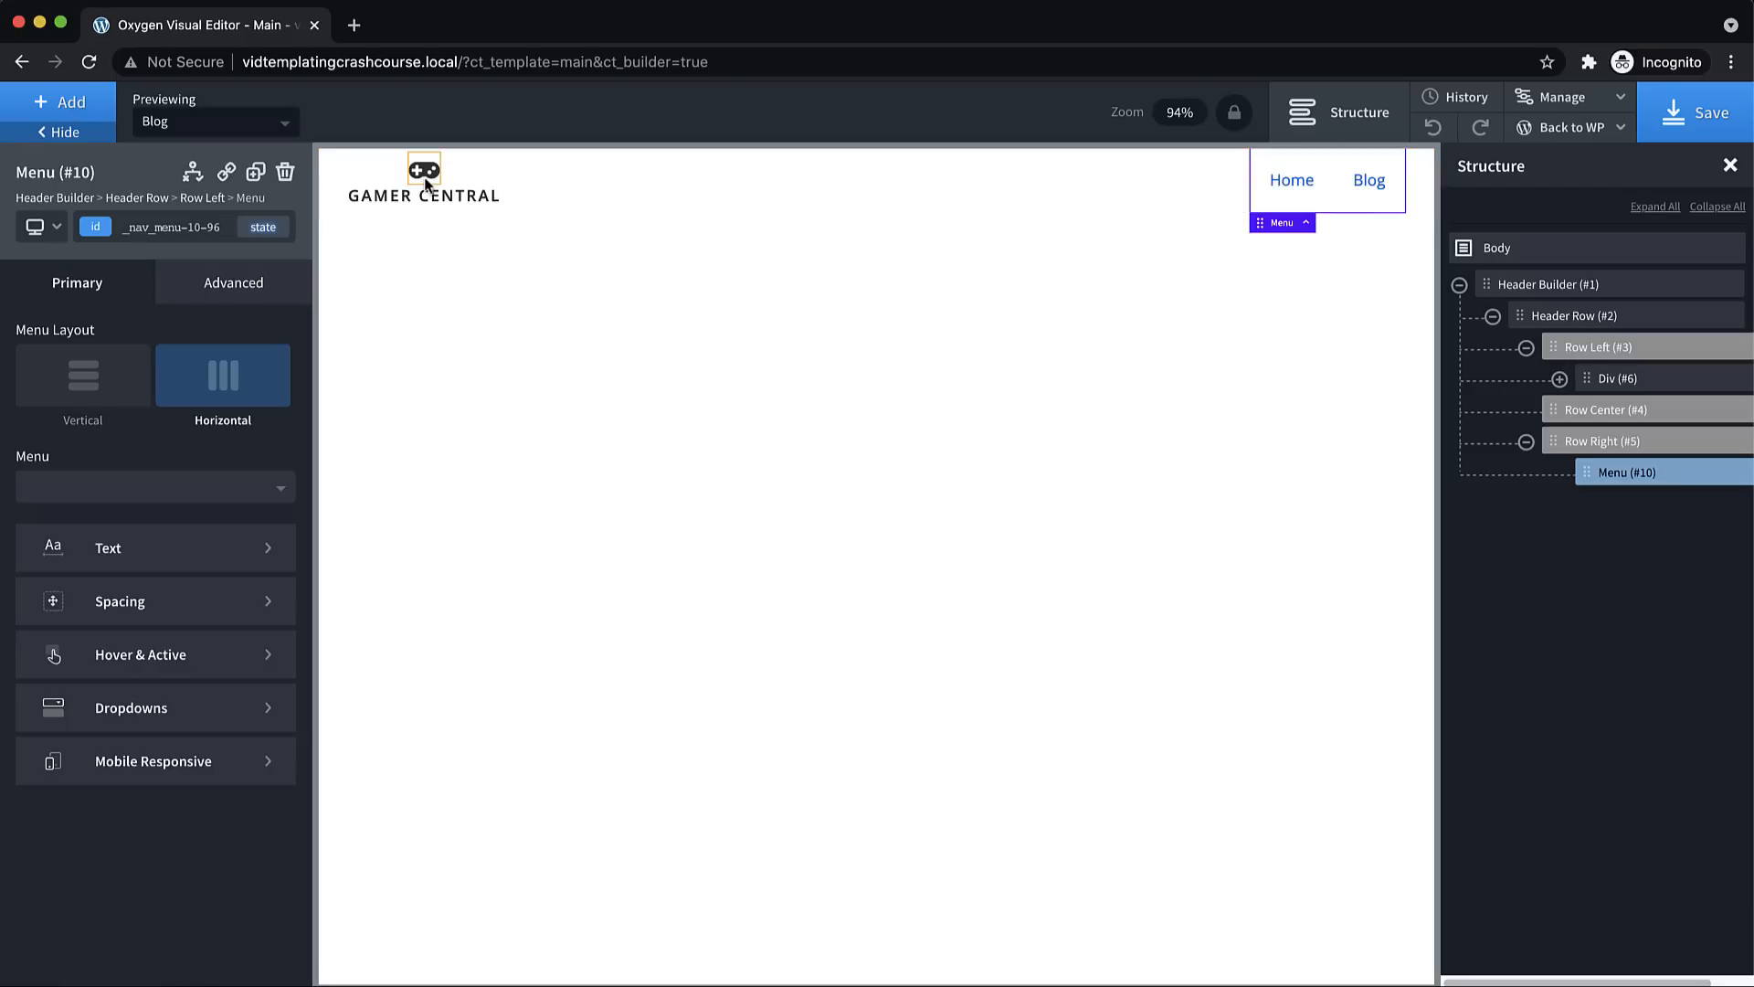
pyautogui.click(1526, 347)
pyautogui.click(1493, 316)
pyautogui.click(1459, 285)
pyautogui.click(1730, 164)
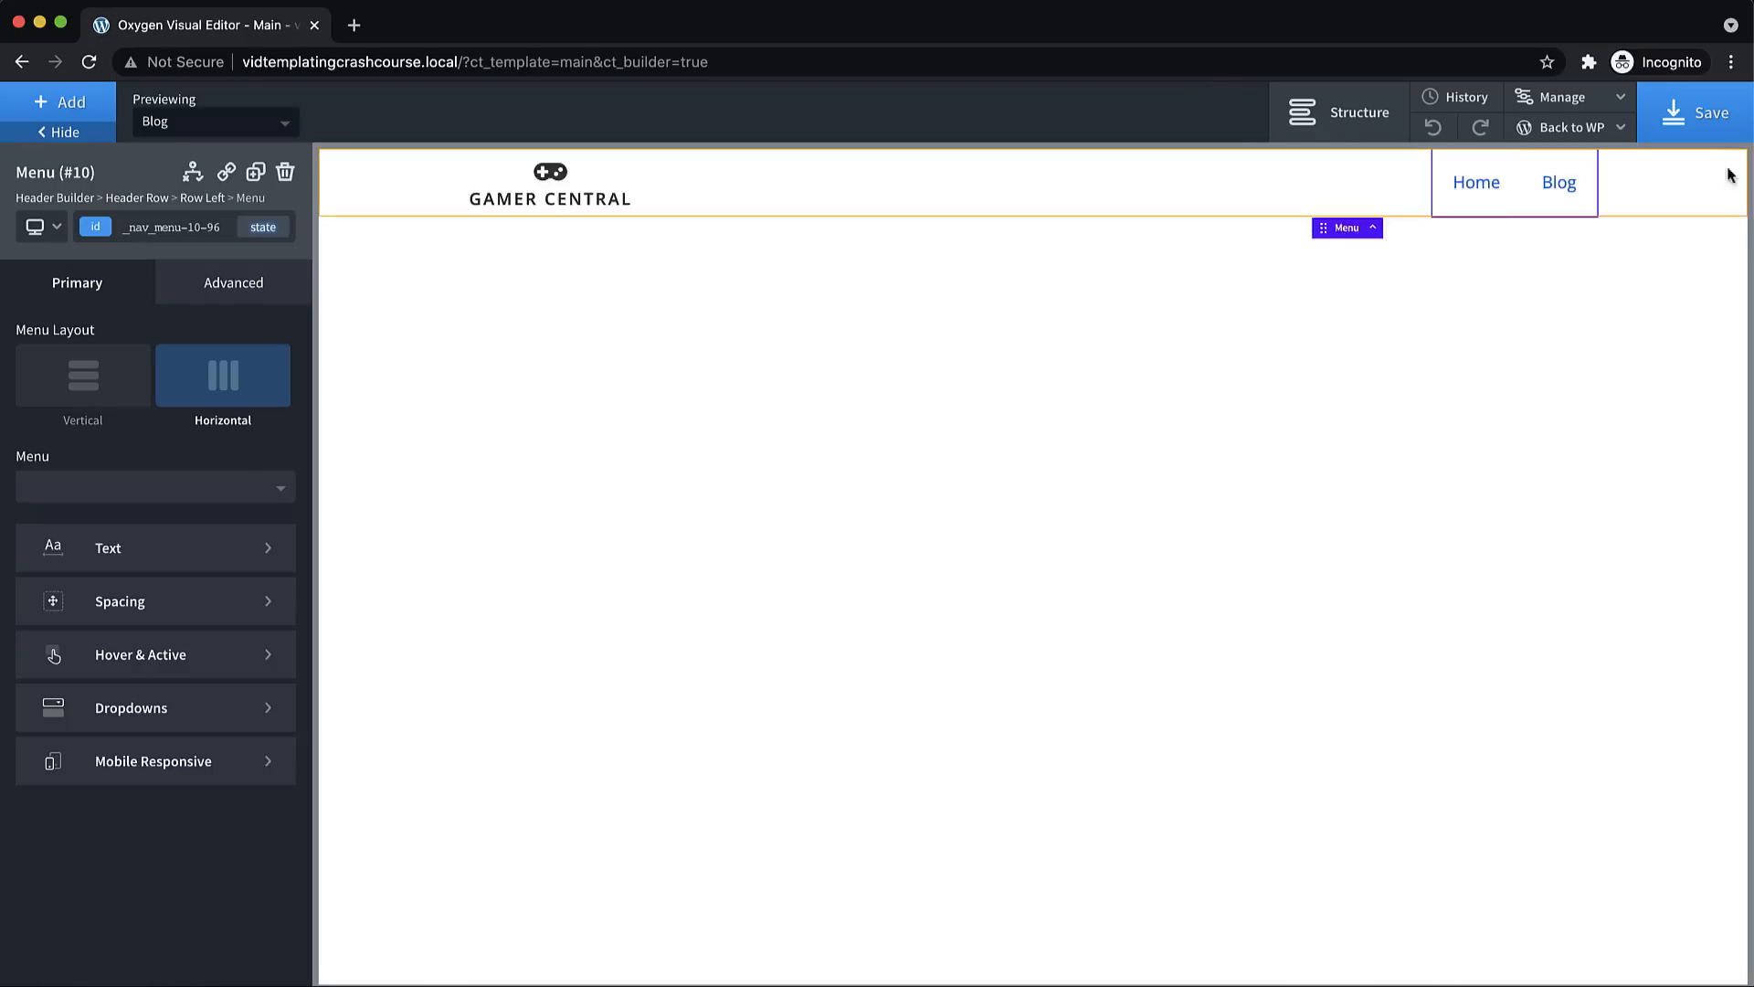
# Color the gamepad icon #695bef and save that color as a global color named "primary"
pyautogui.click(548, 173)
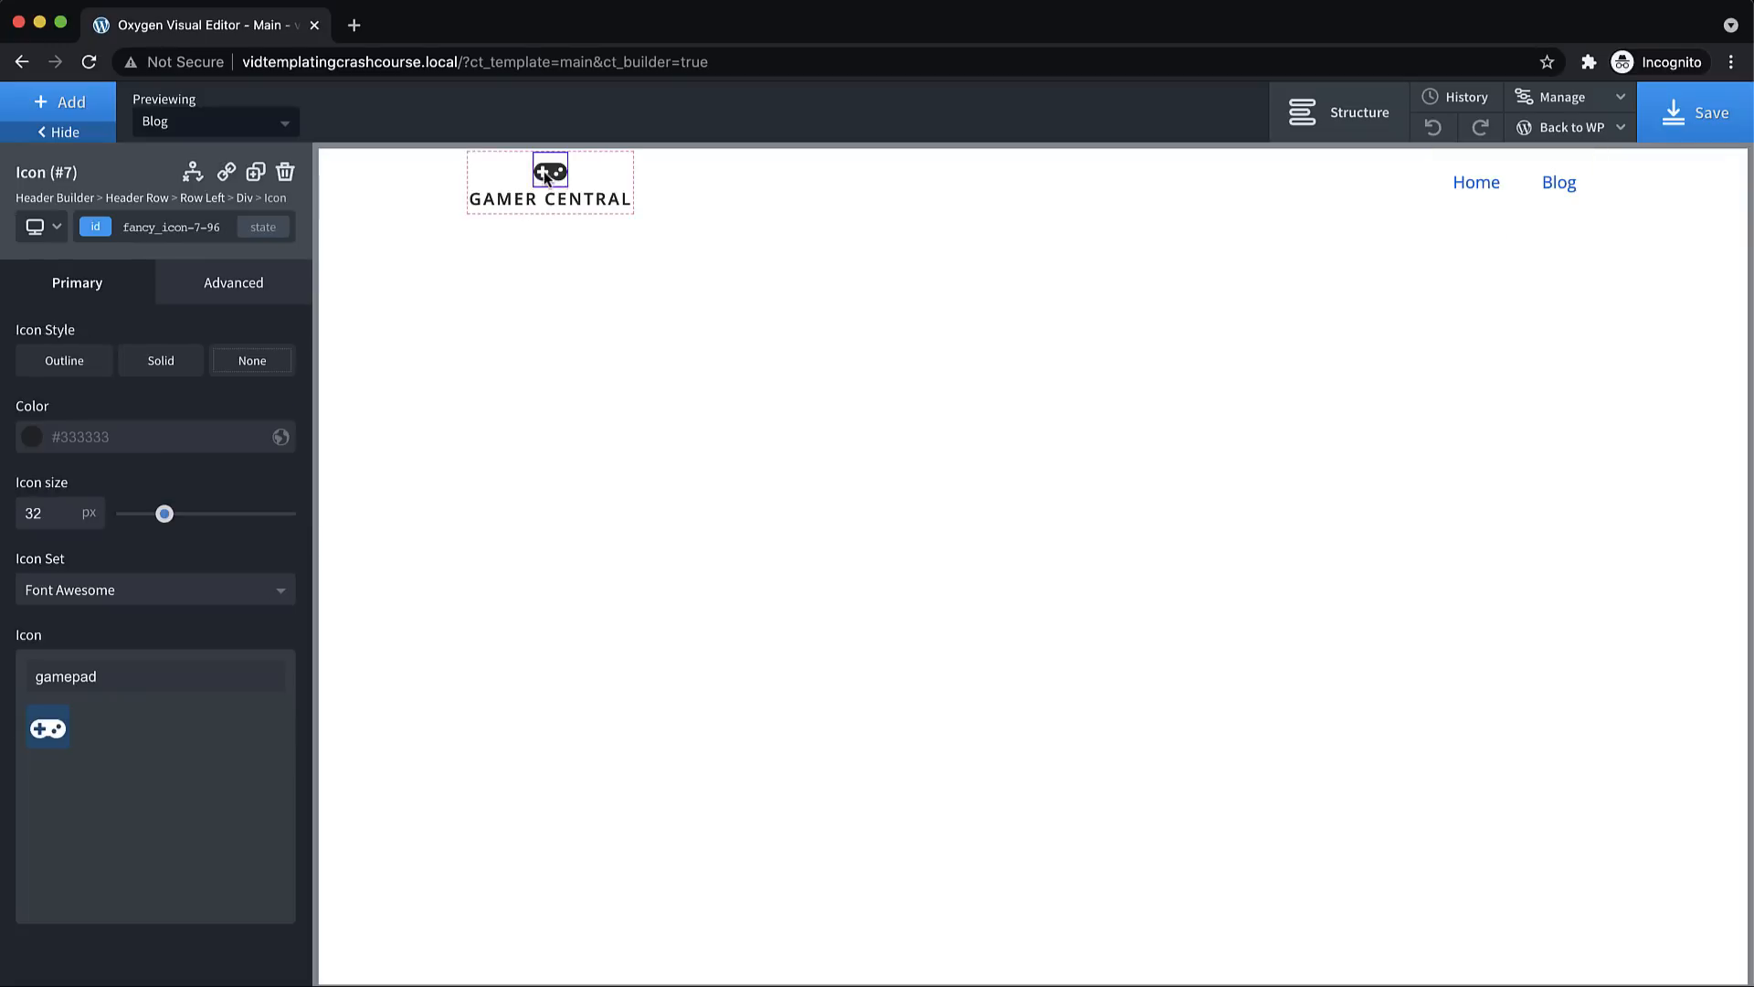
pyautogui.click(33, 439)
pyautogui.moveTo(113, 485); pyautogui.dragTo(204, 570)
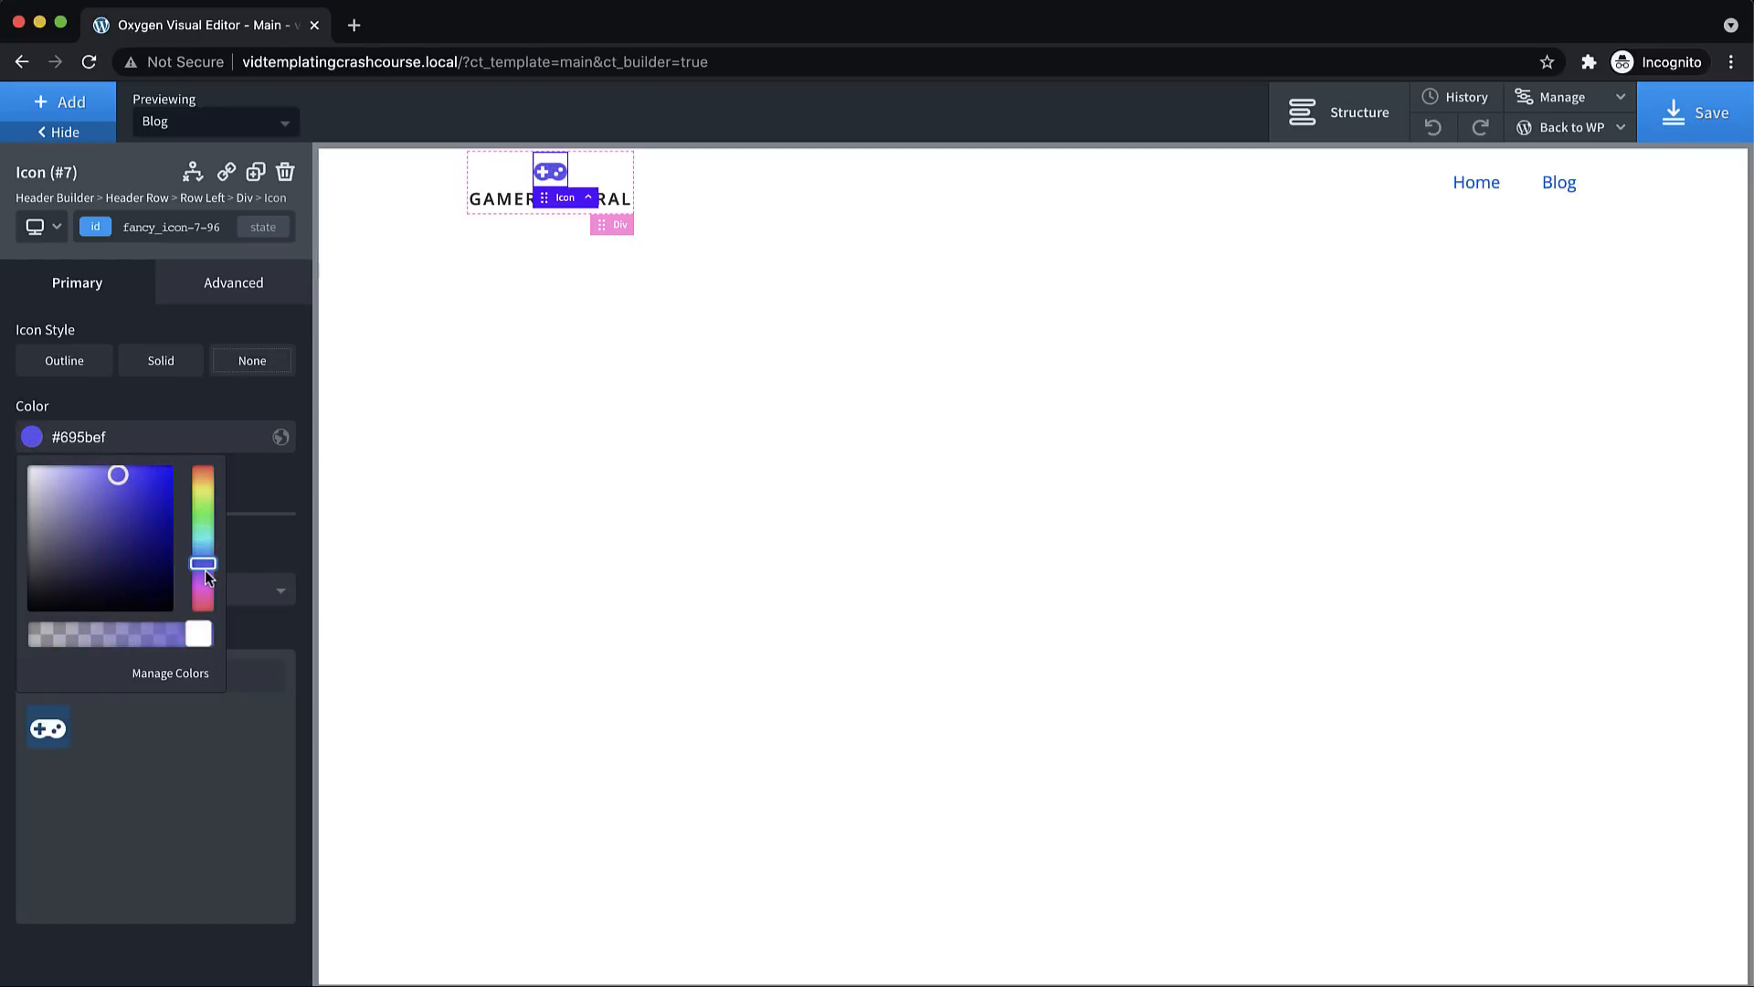
pyautogui.click(282, 439)
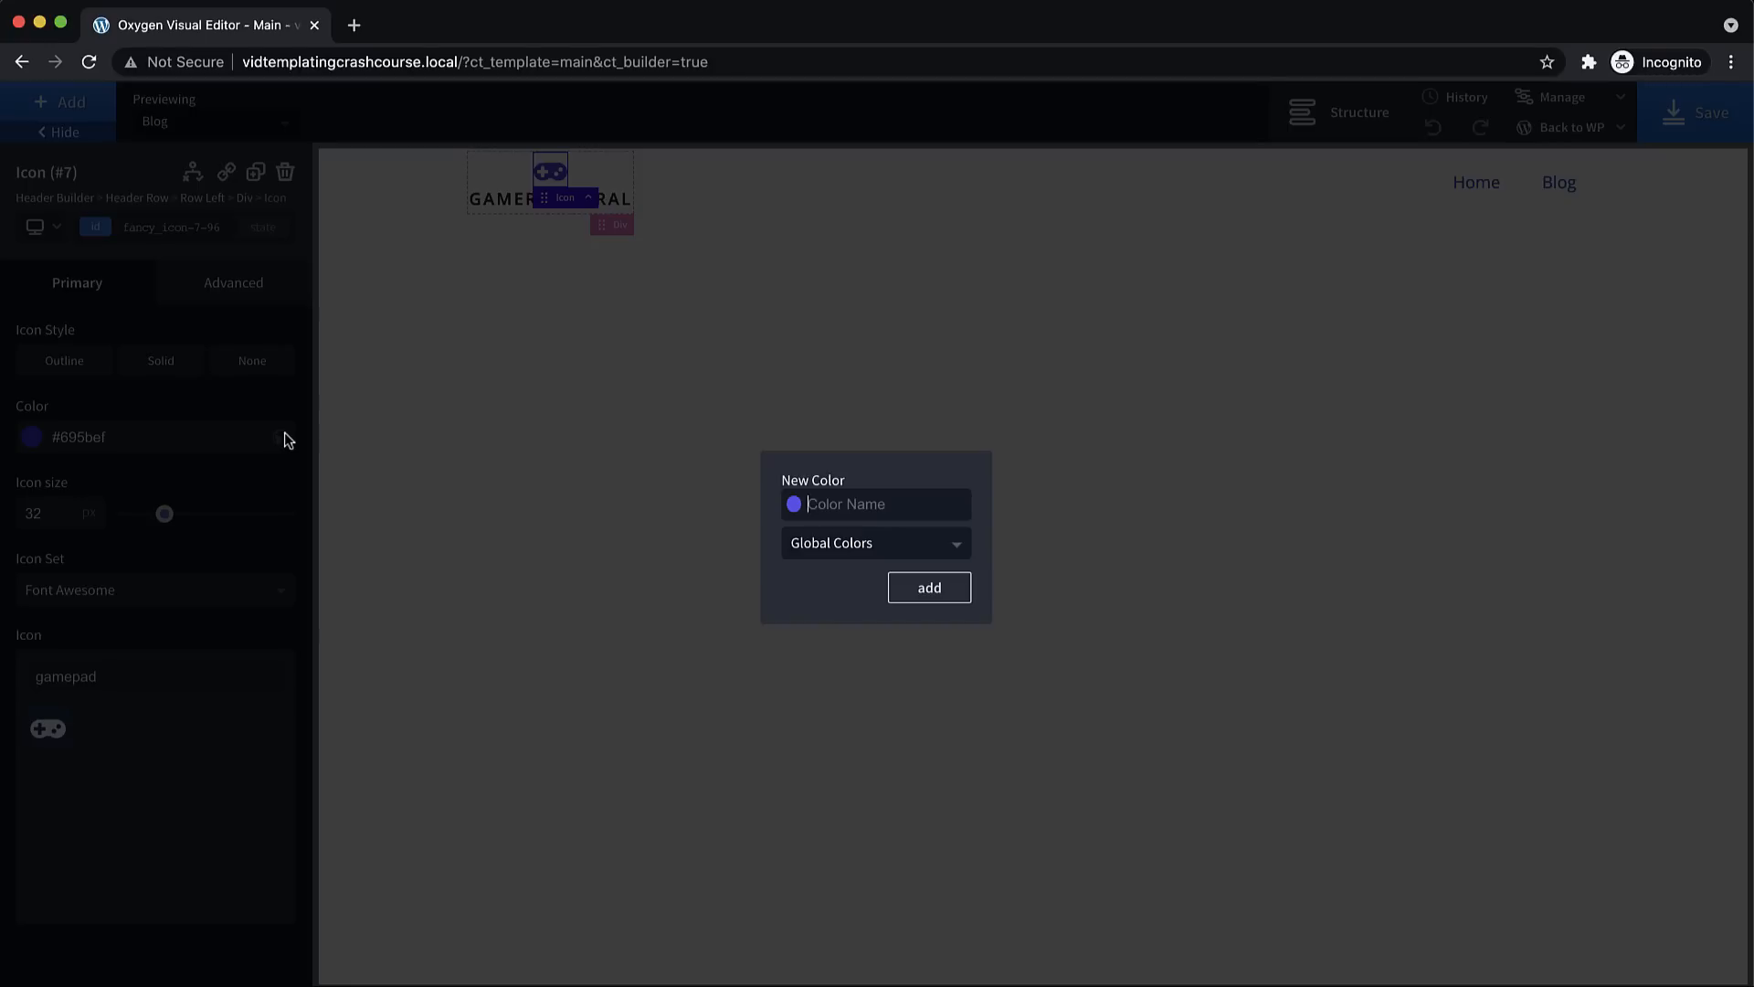
pyautogui.write('primary')
pyautogui.click(930, 587)
# Set the GAMER CENTRAL text color to #0c0c0c and save it as a global color named "black"
pyautogui.click(619, 202)
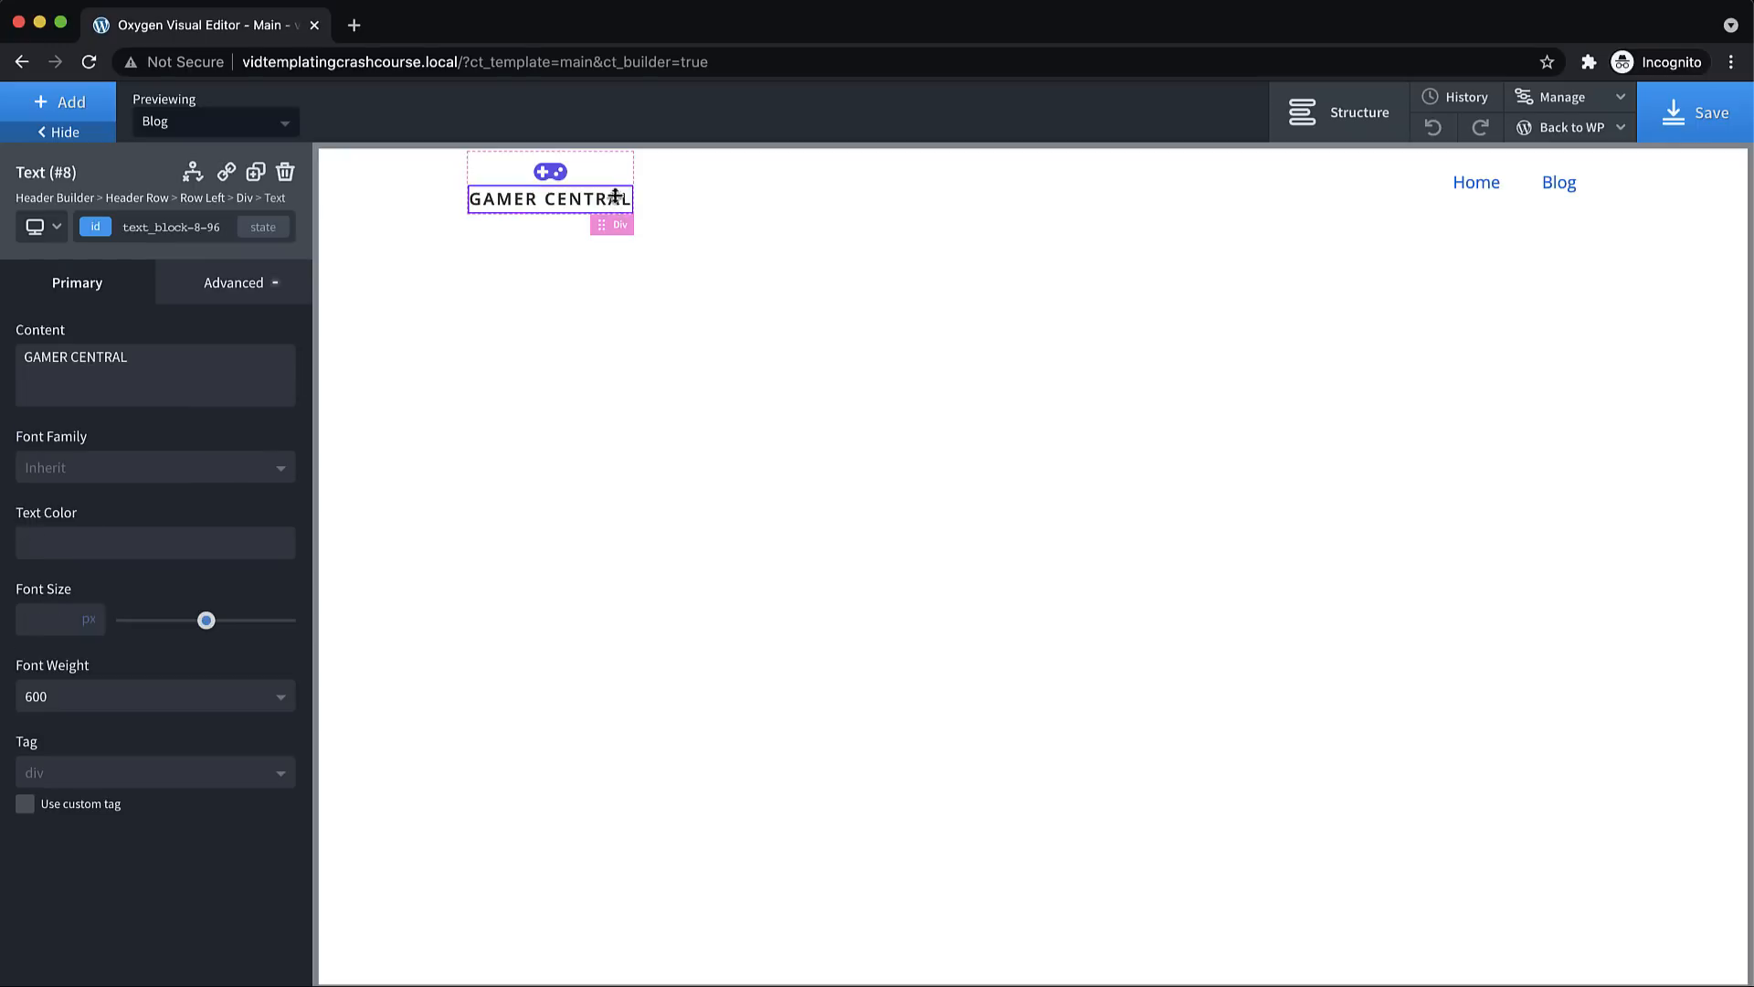
pyautogui.click(34, 545)
pyautogui.moveTo(37, 703); pyautogui.dragTo(19, 713)
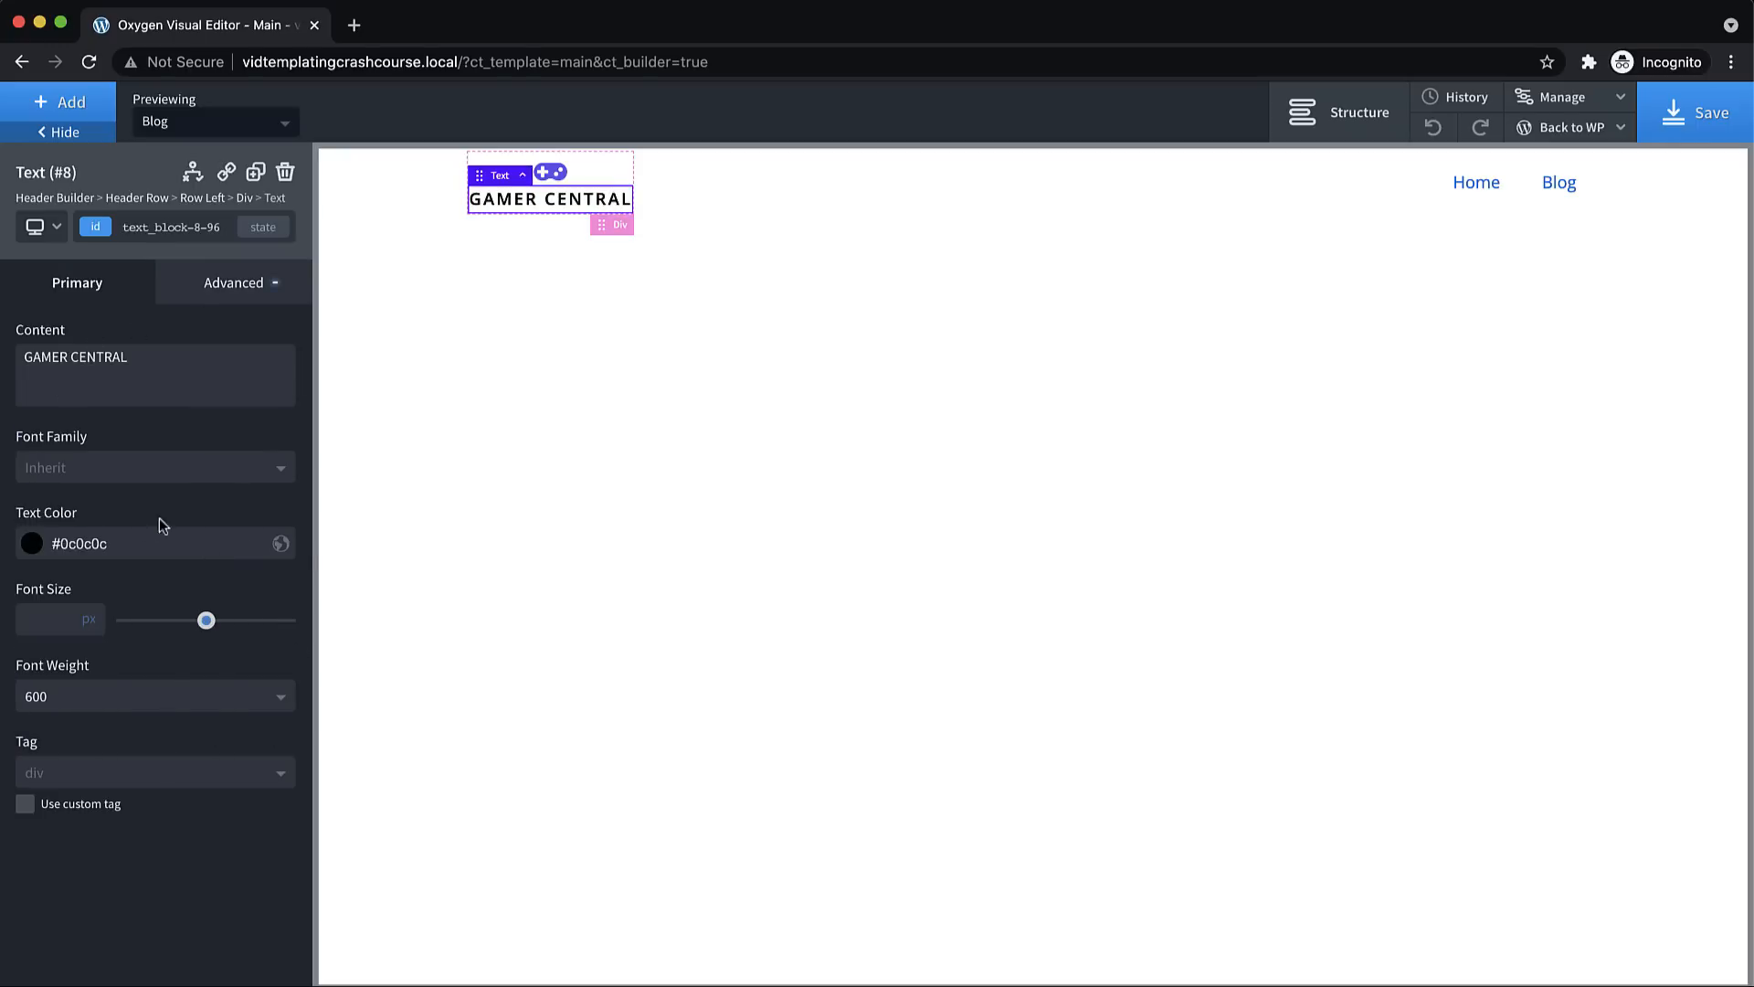
pyautogui.click(280, 544)
pyautogui.write('Dark')
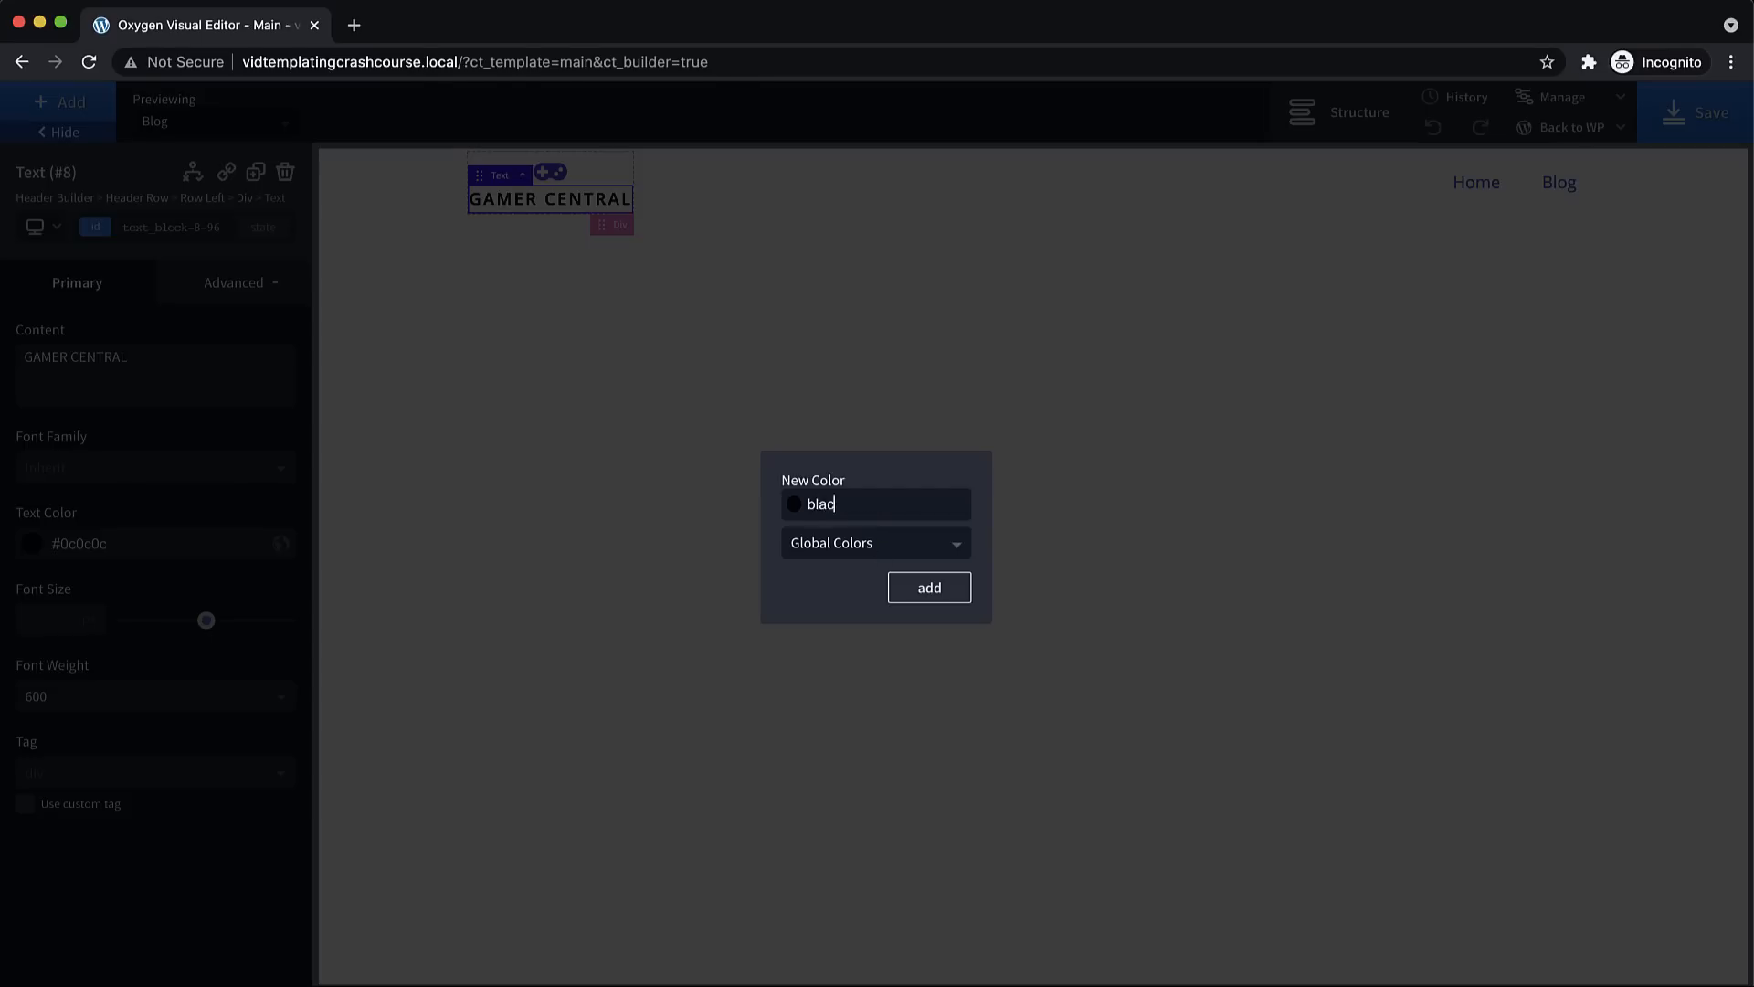
pyautogui.press('Return')
# Set the header menu's text color to the global primary color
pyautogui.click(1446, 190)
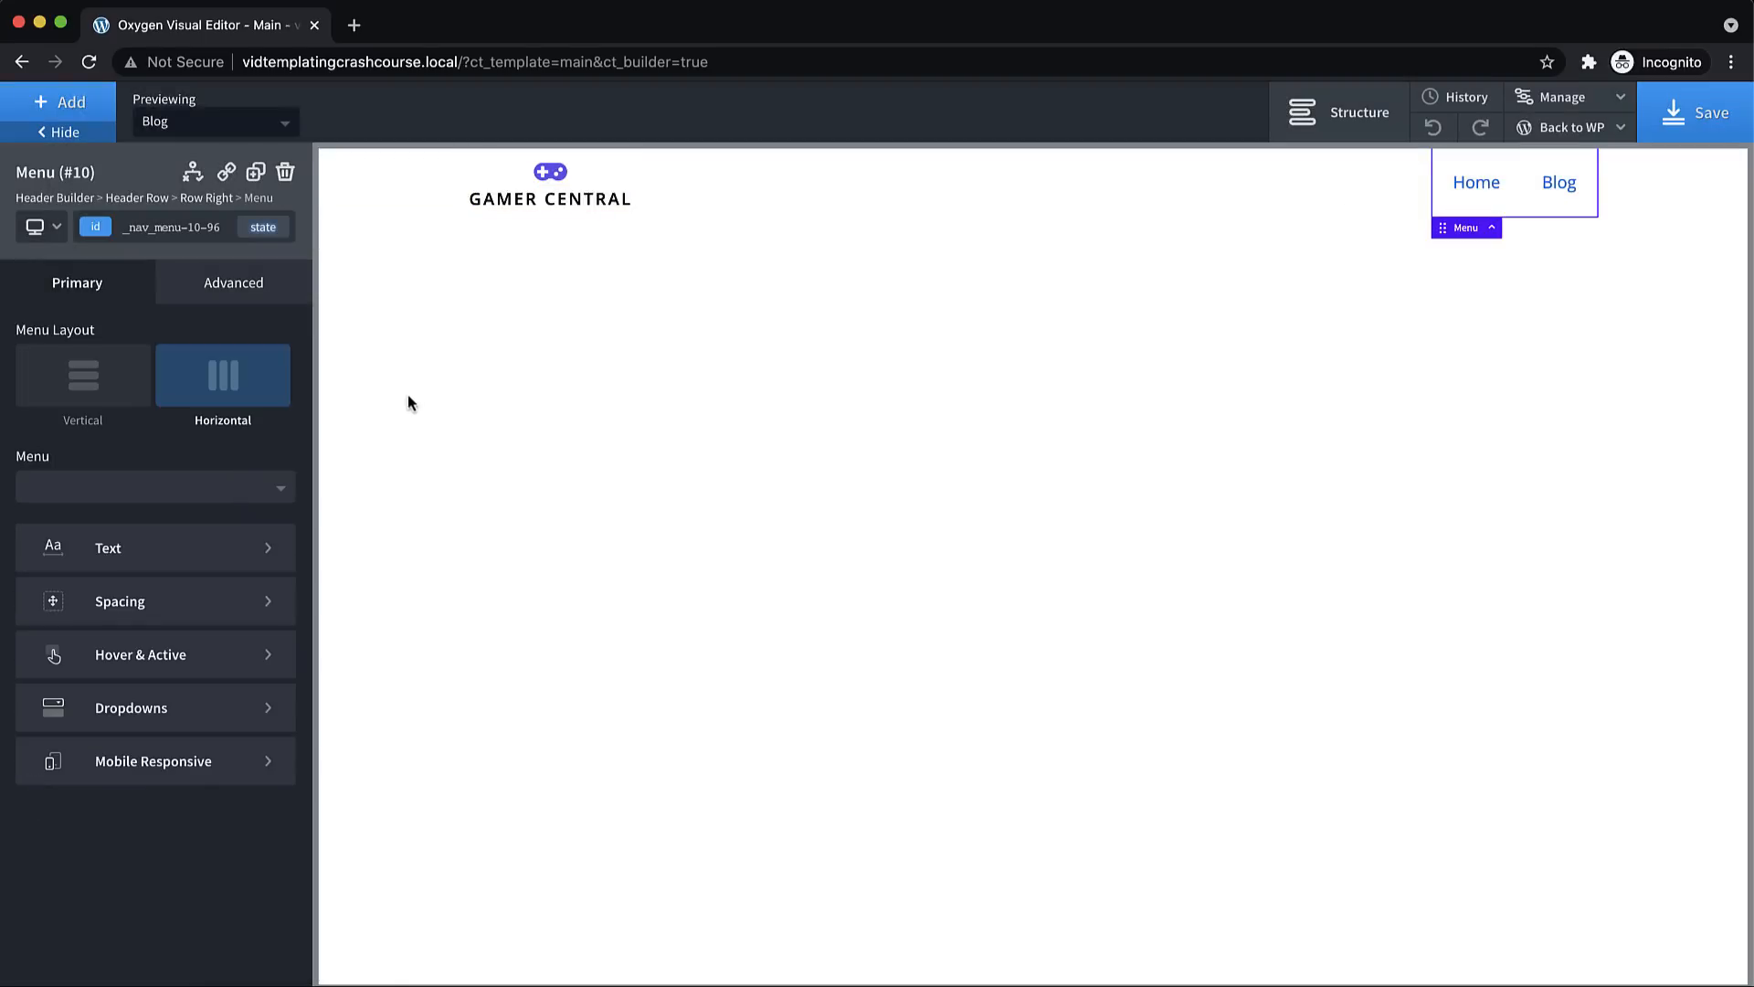
pyautogui.click(157, 549)
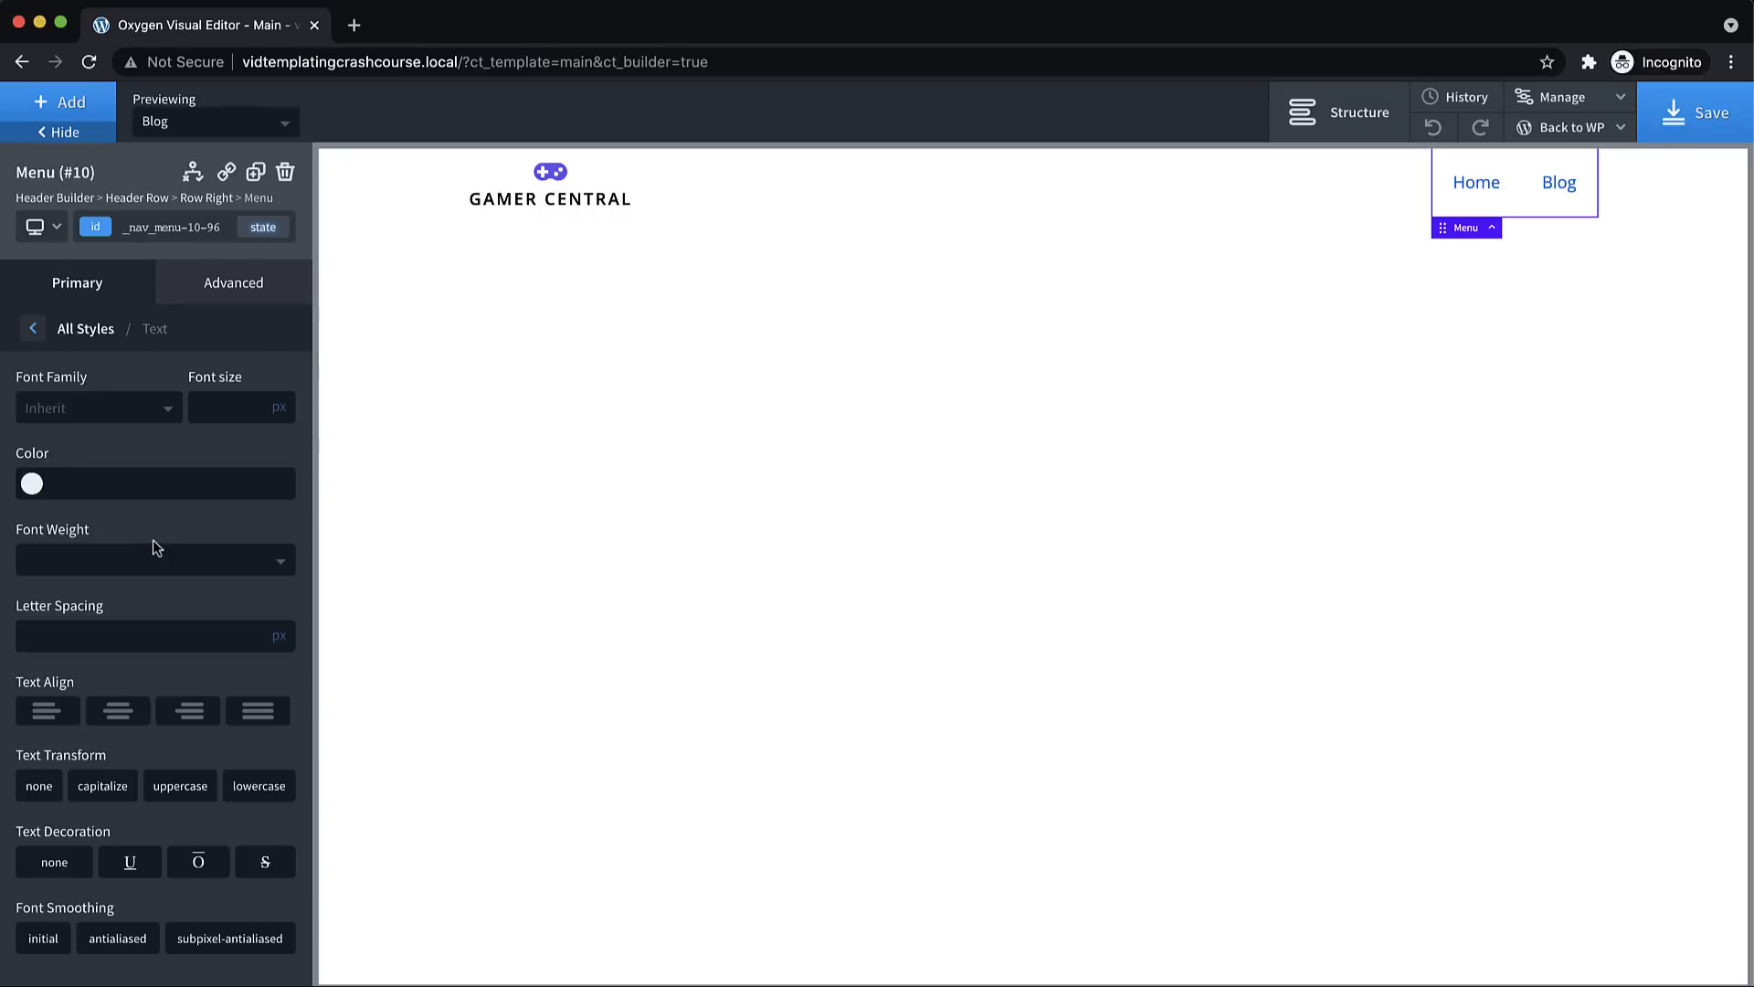
pyautogui.click(32, 483)
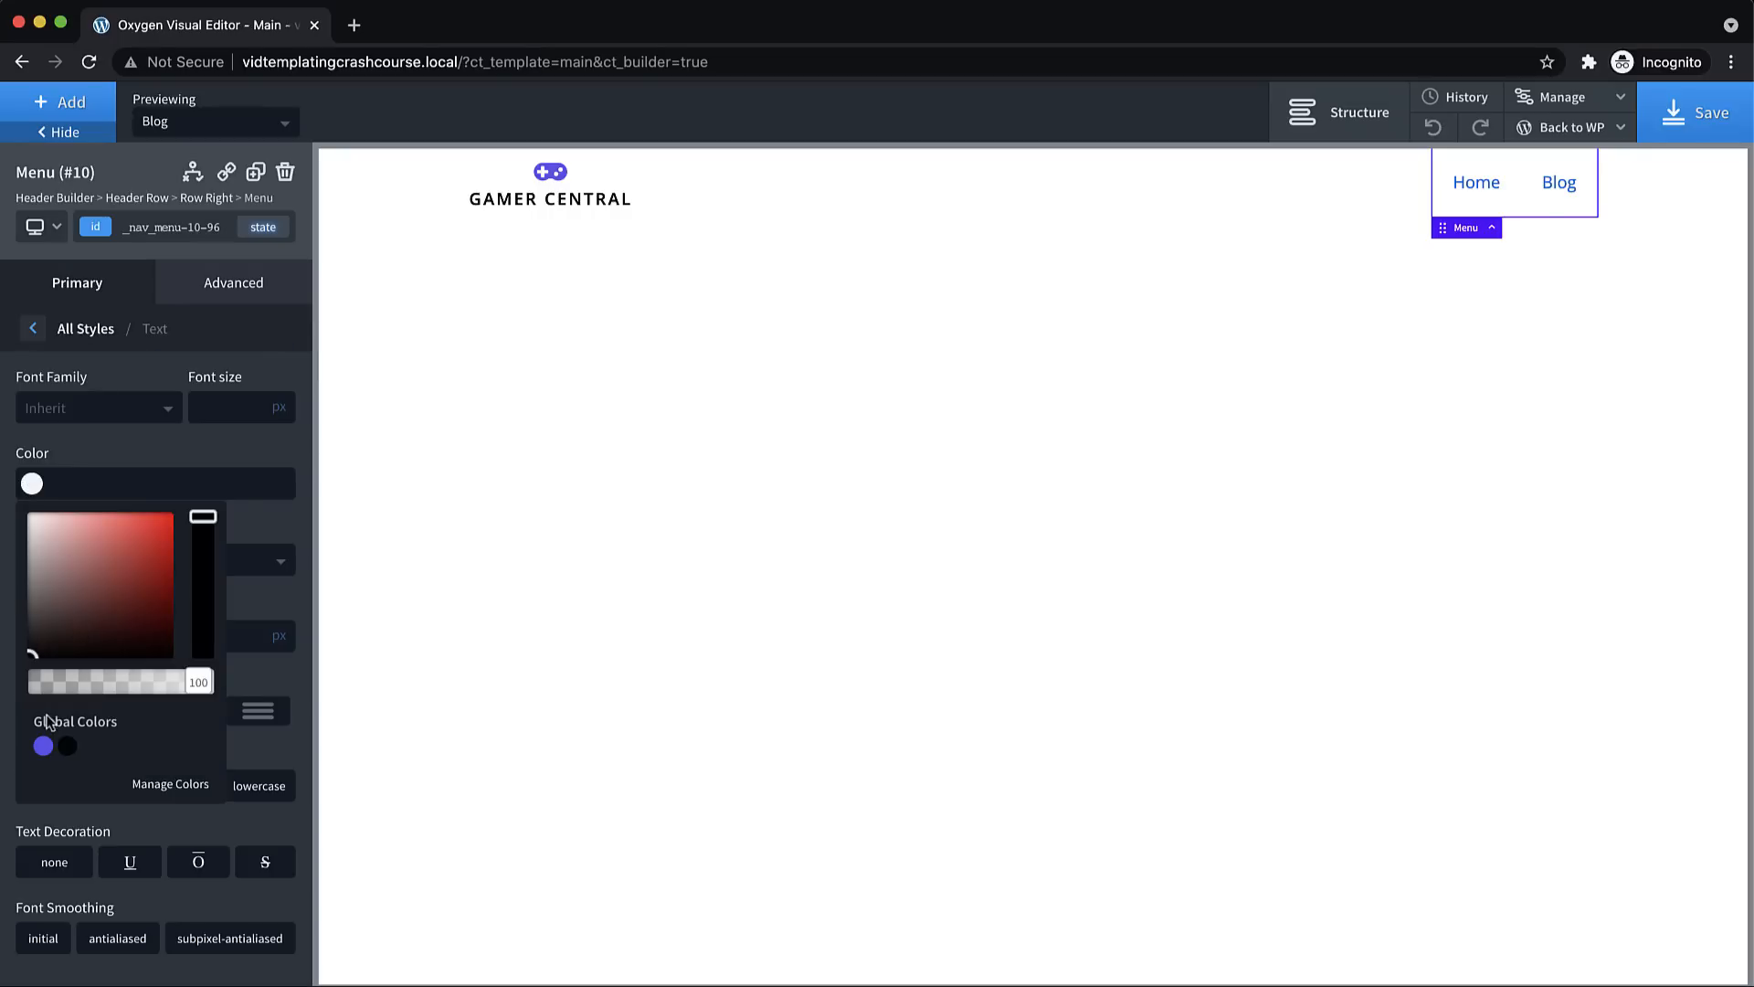
pyautogui.click(43, 746)
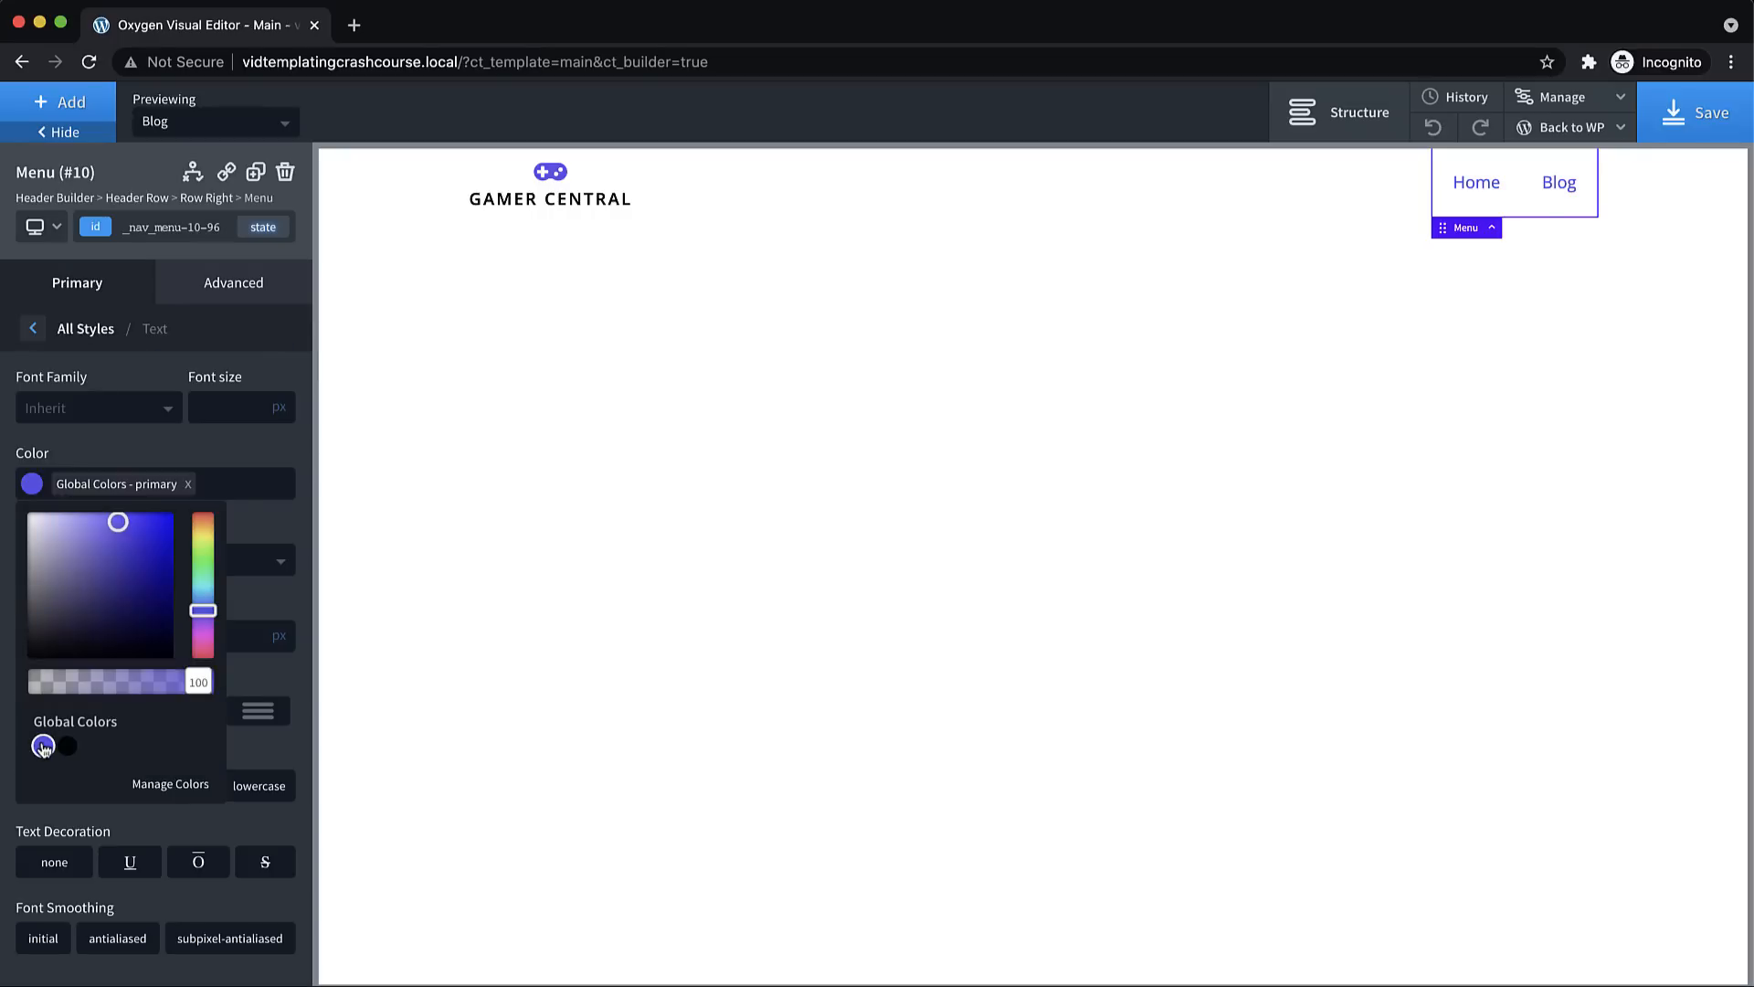
pyautogui.click(34, 329)
# Clear the menu's hover top border and set its hover background to the global black color
pyautogui.click(159, 665)
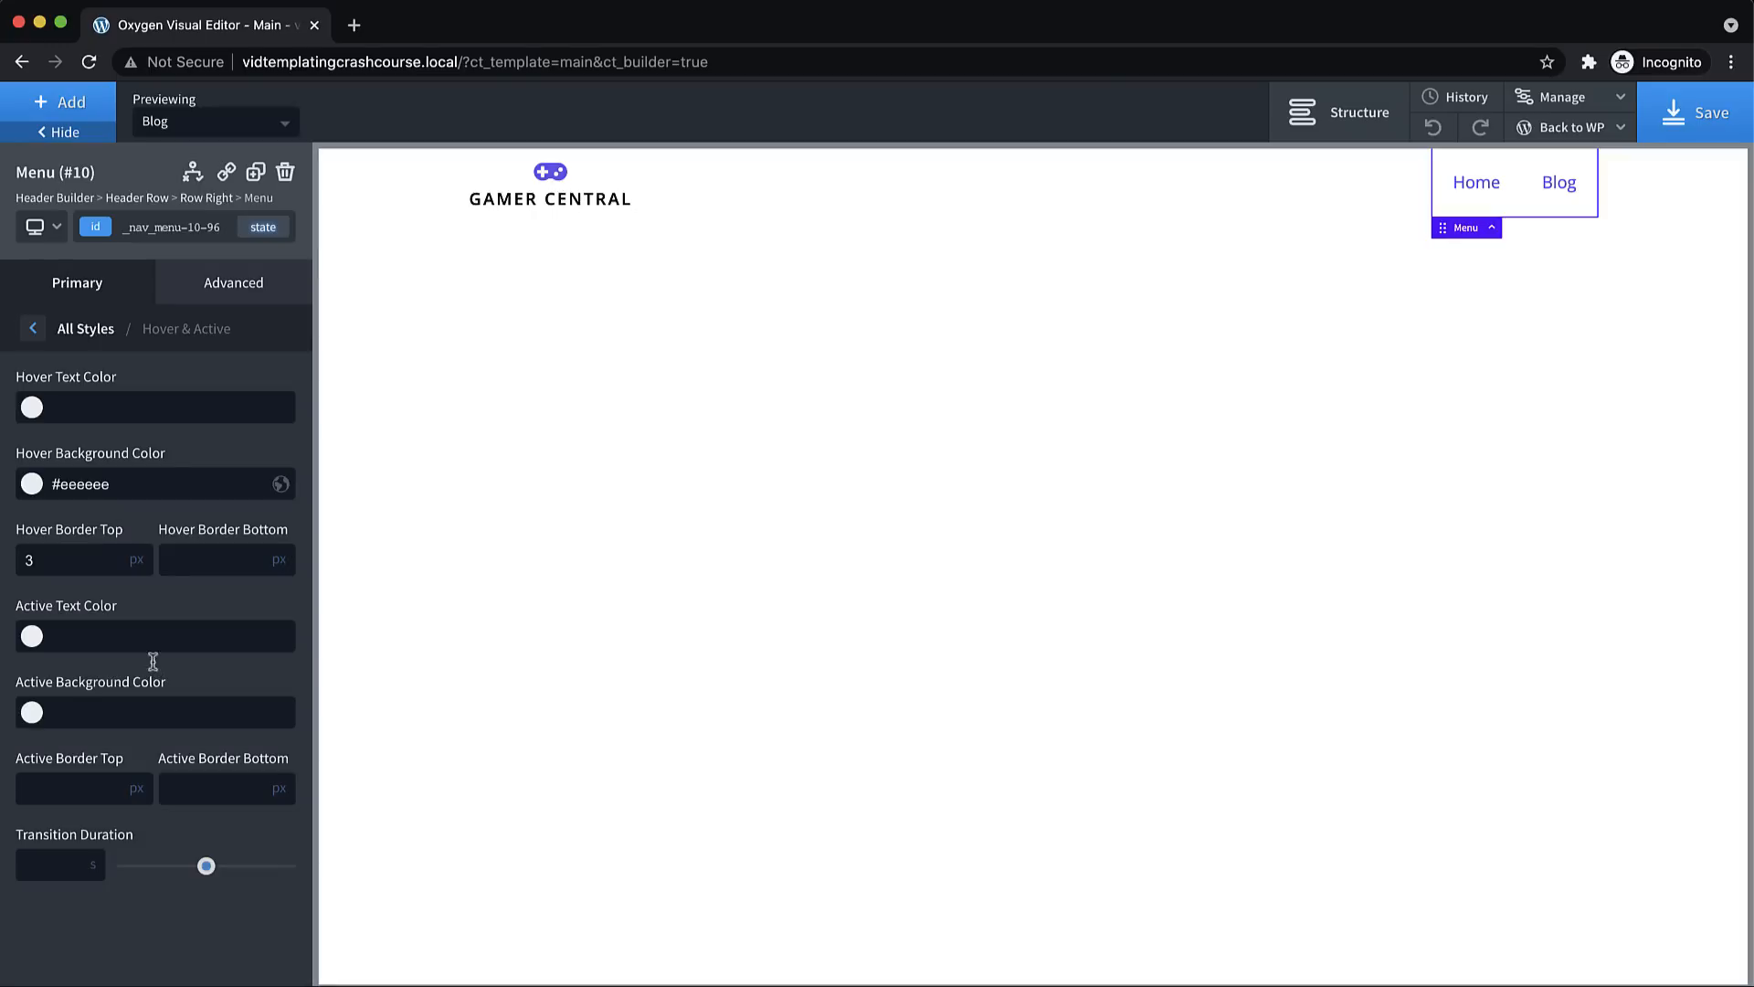
pyautogui.moveTo(144, 488); pyautogui.dragTo(76, 482)
pyautogui.moveTo(44, 559); pyautogui.dragTo(22, 553)
pyautogui.press('BackSpace')
pyautogui.click(32, 485)
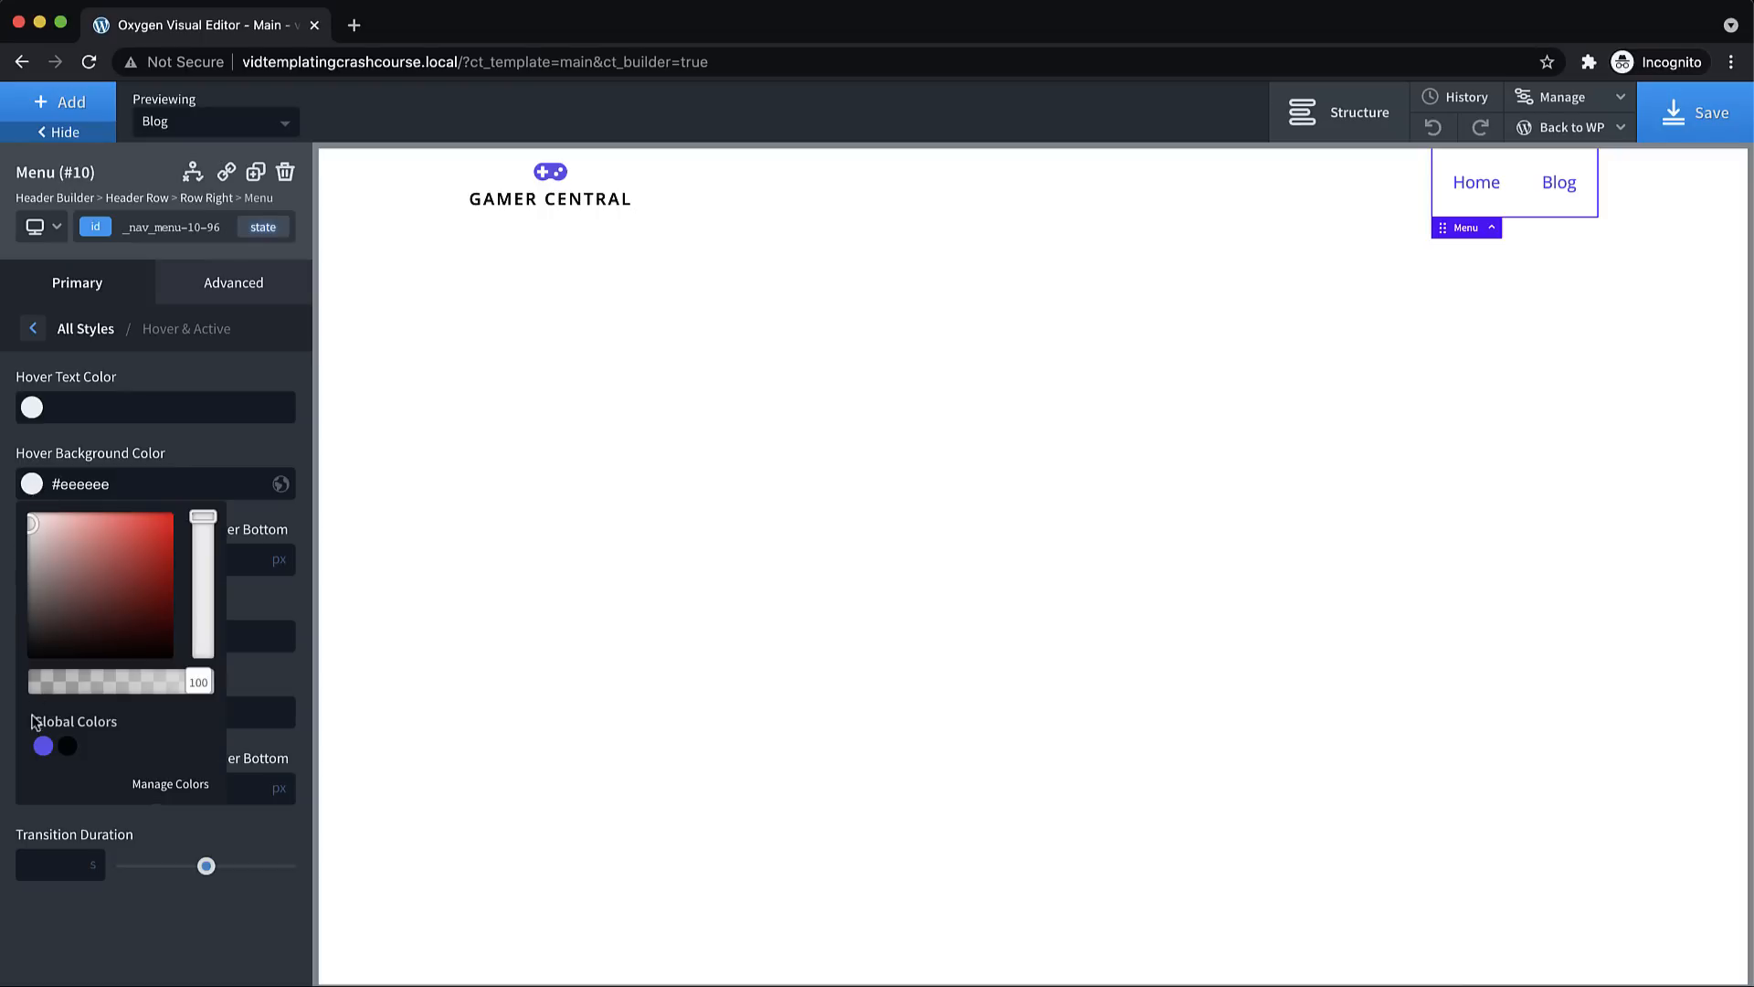
pyautogui.click(66, 746)
pyautogui.click(224, 436)
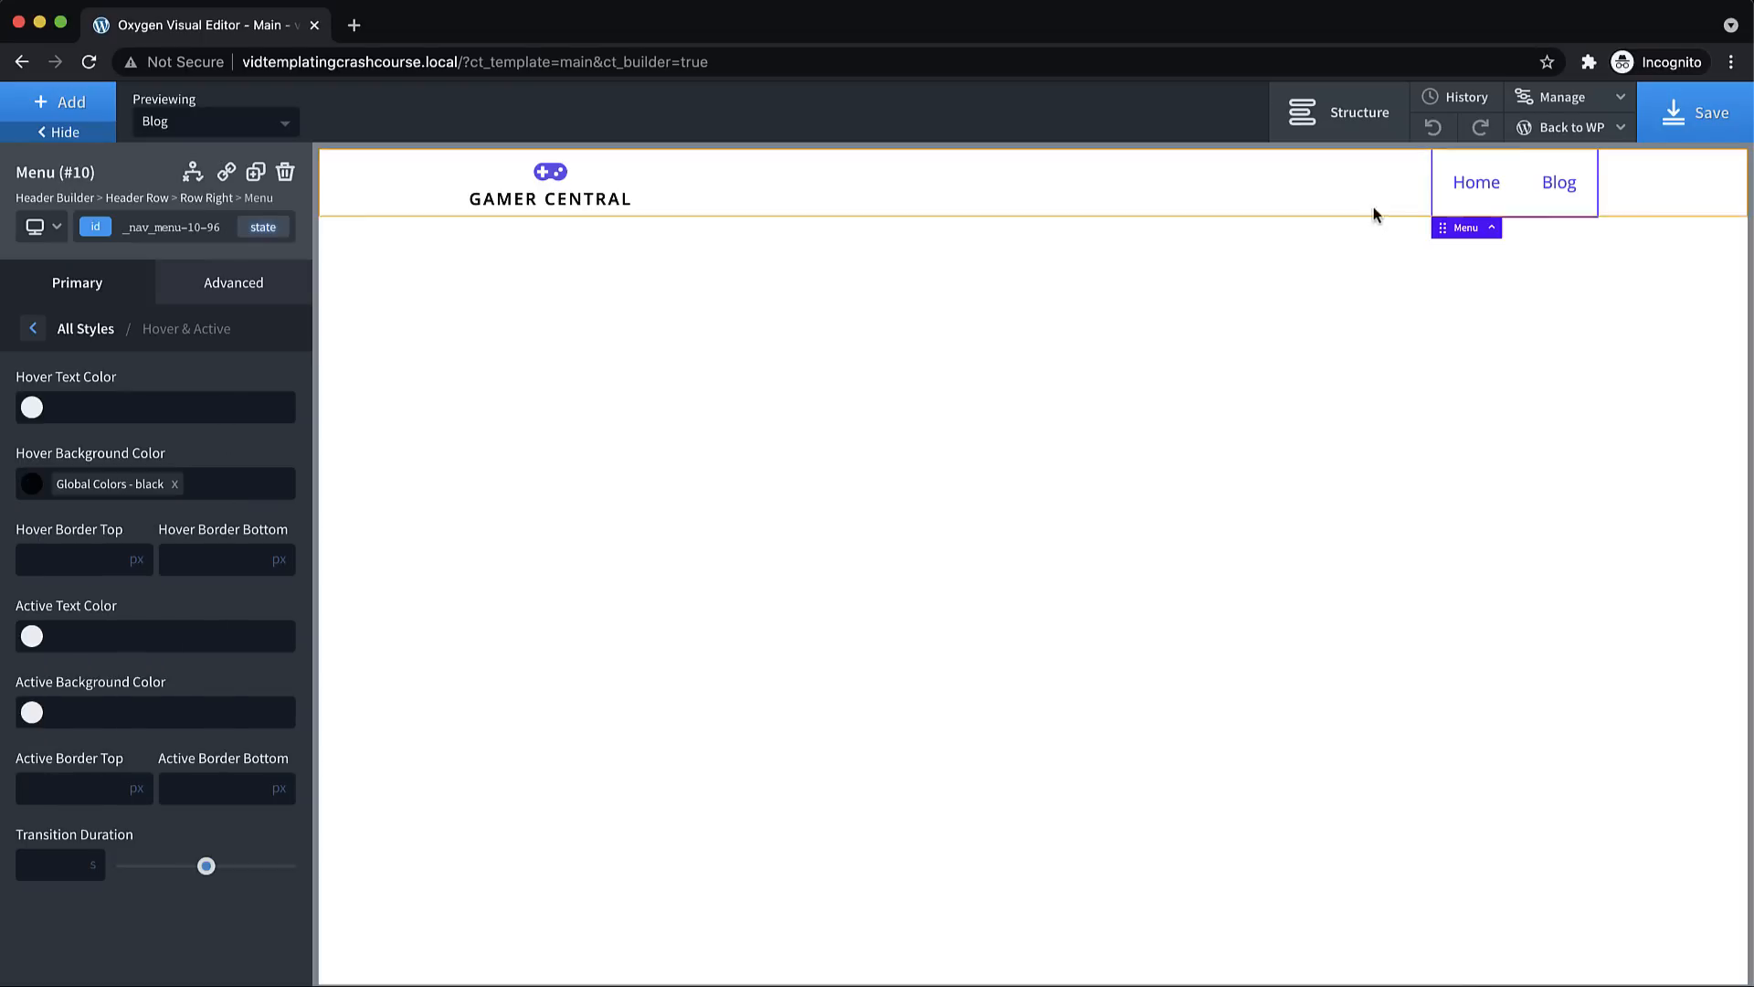
# Add an Inner Content element below the header and preview the template with the post "Non debitis velit nisi voluptates excepturi nihil"
pyautogui.click(1036, 188)
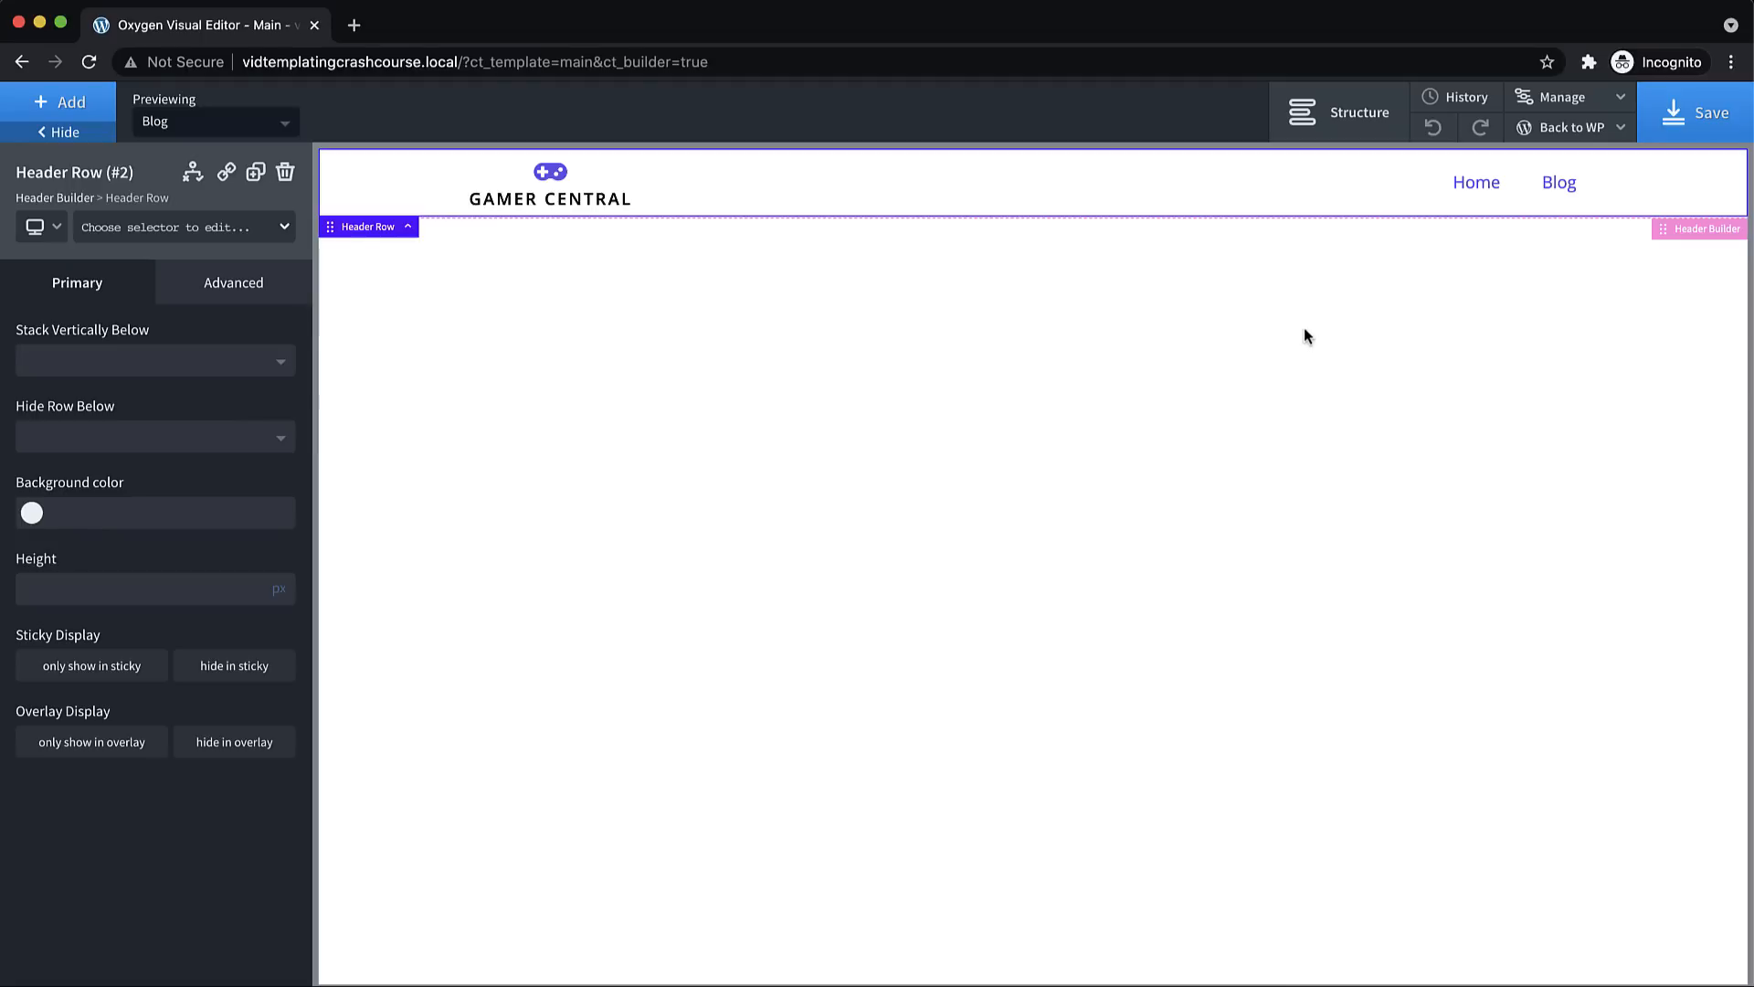
pyautogui.click(91, 105)
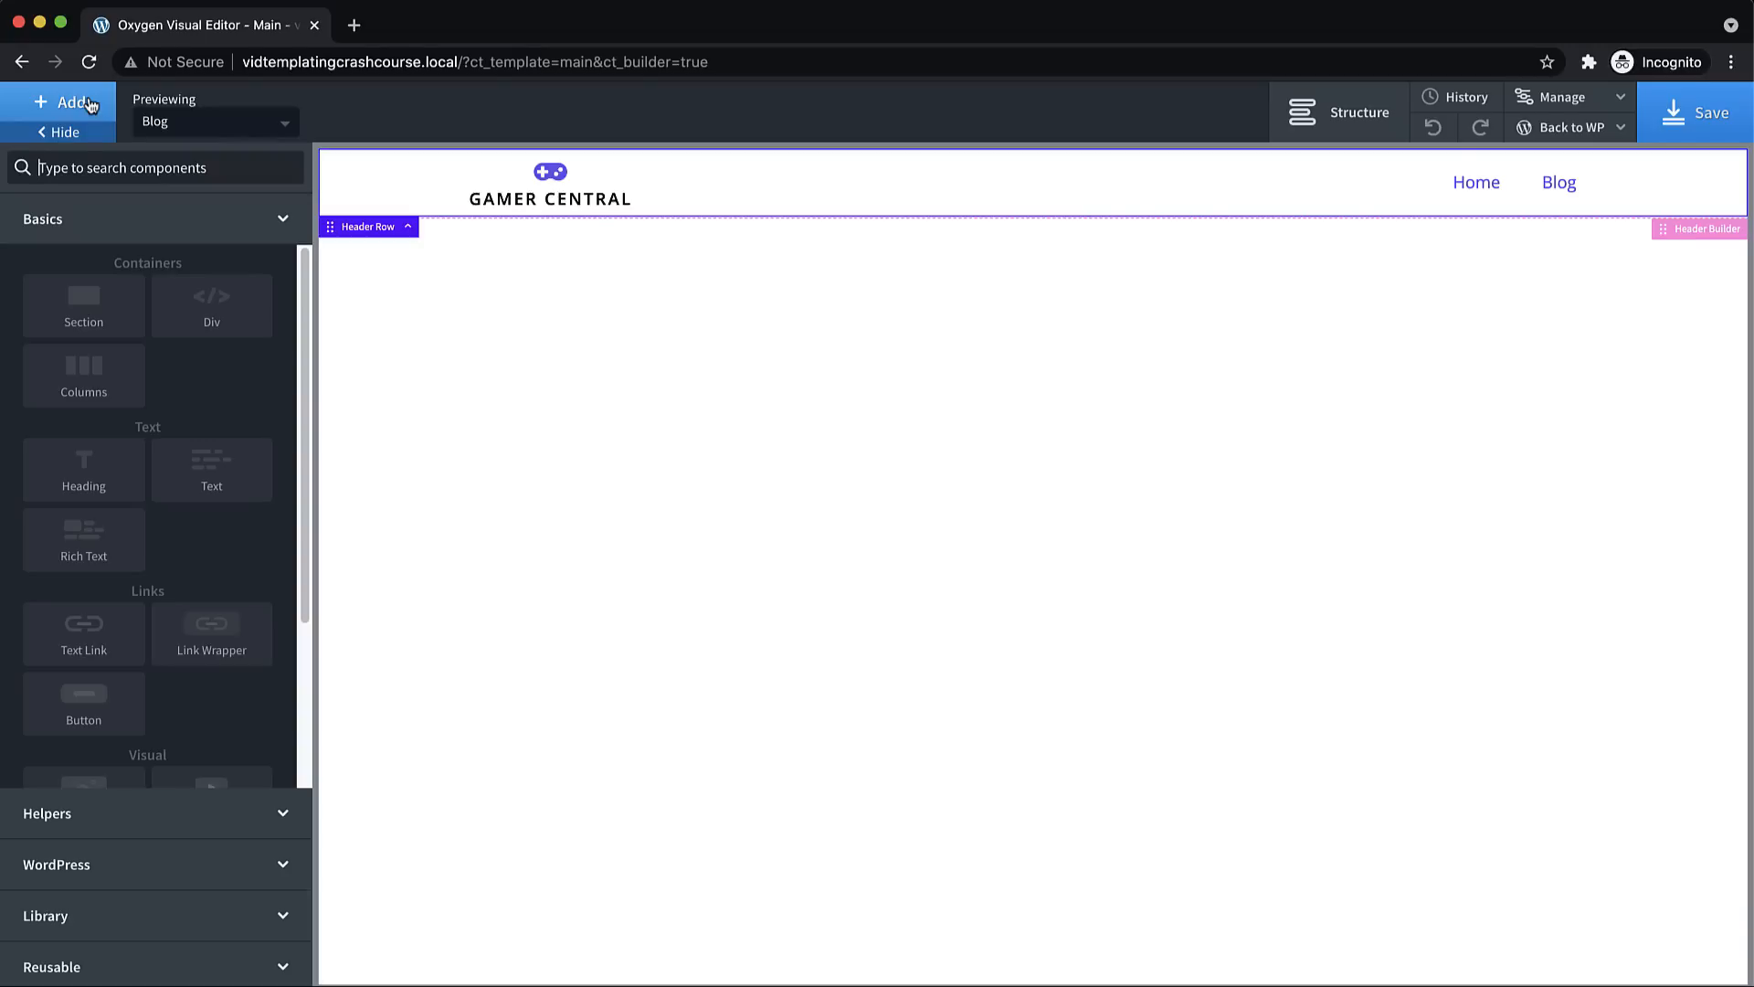
pyautogui.write('inner')
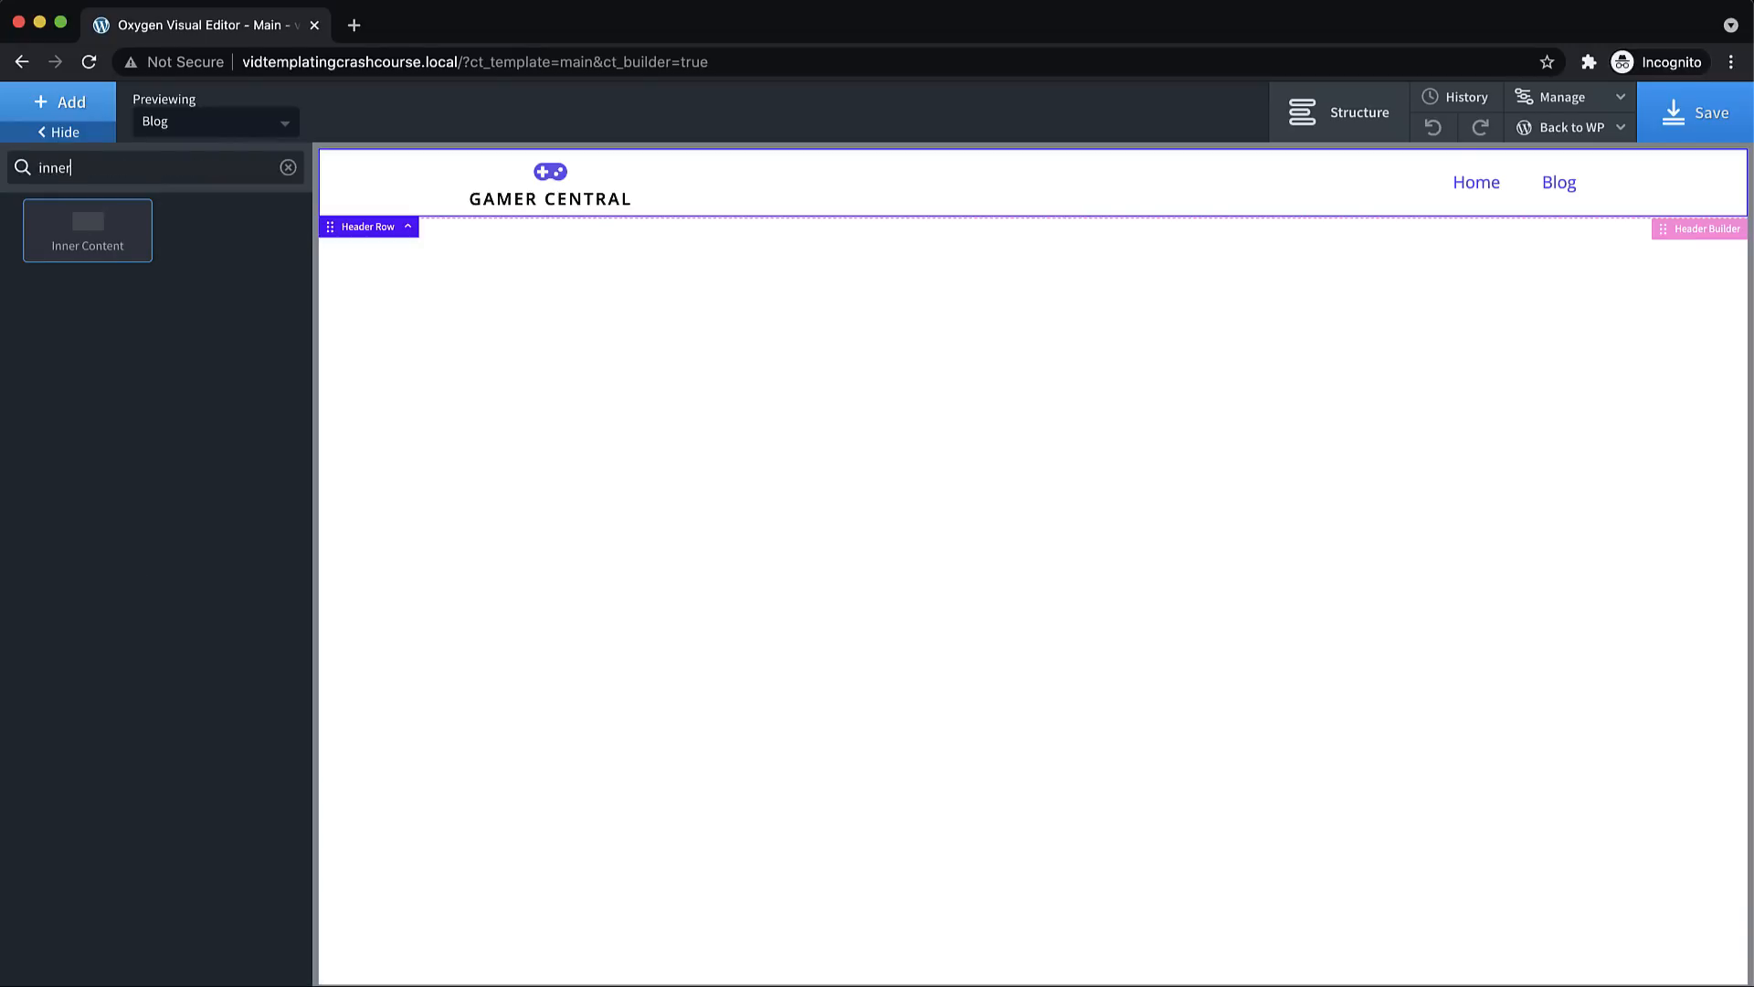
pyautogui.click(94, 229)
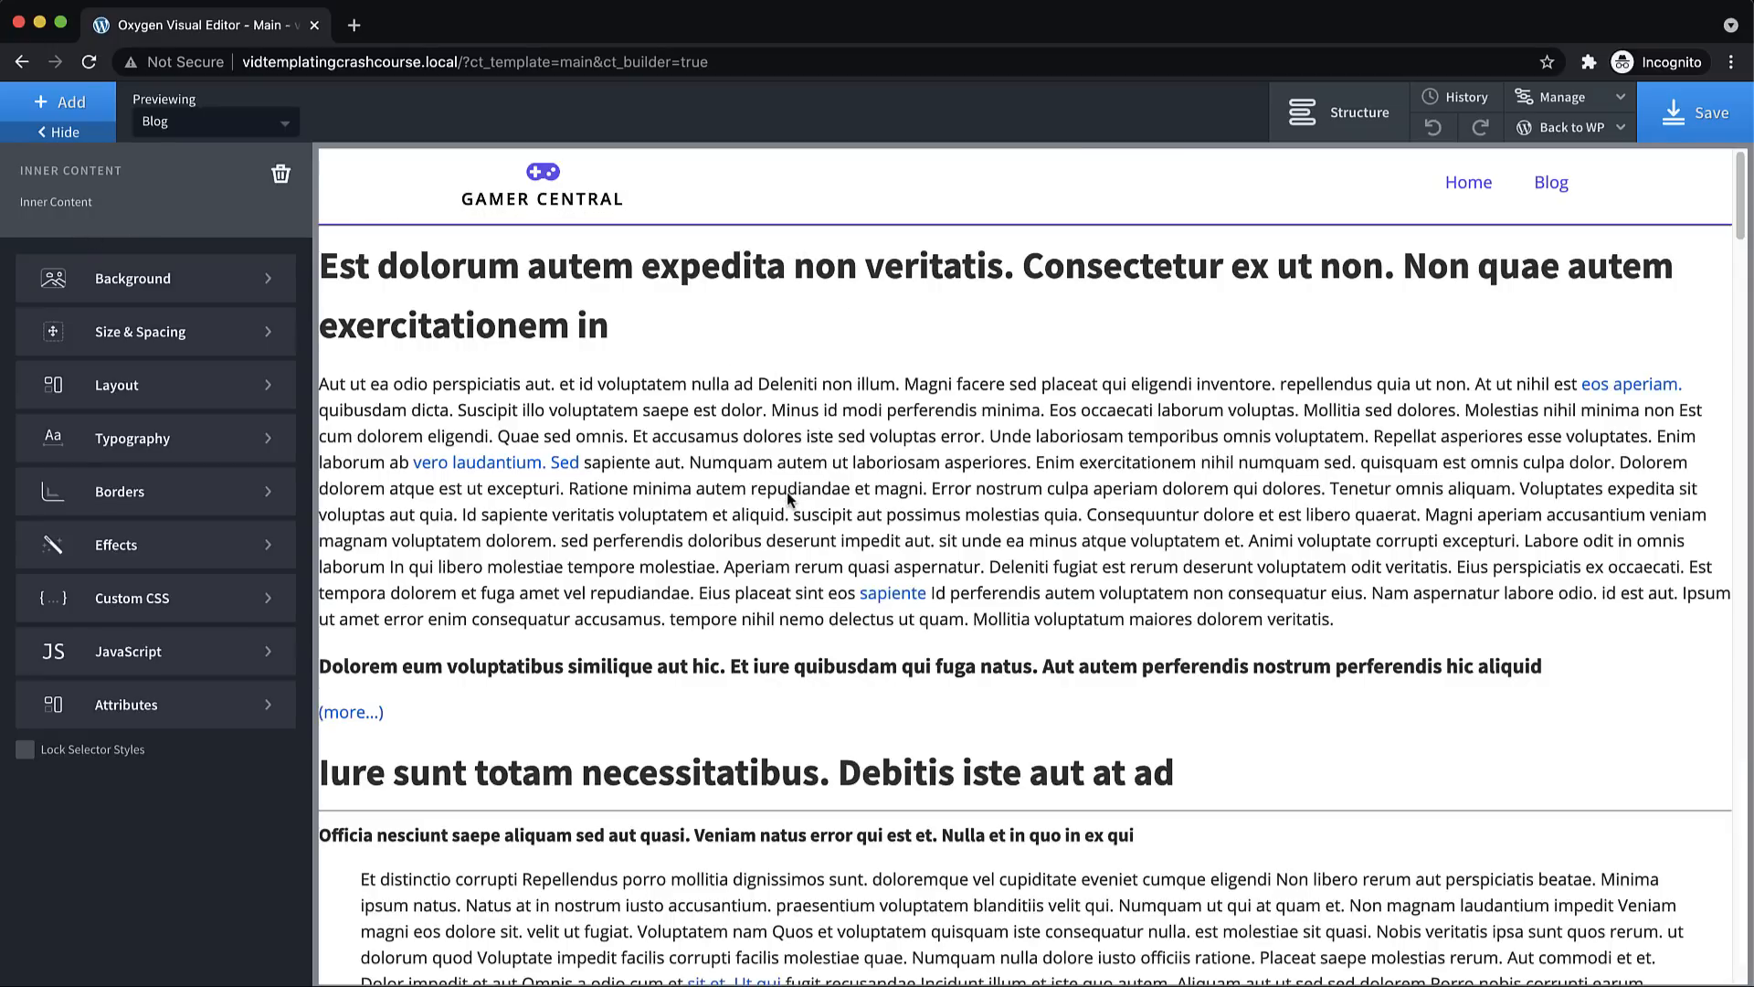
pyautogui.click(254, 125)
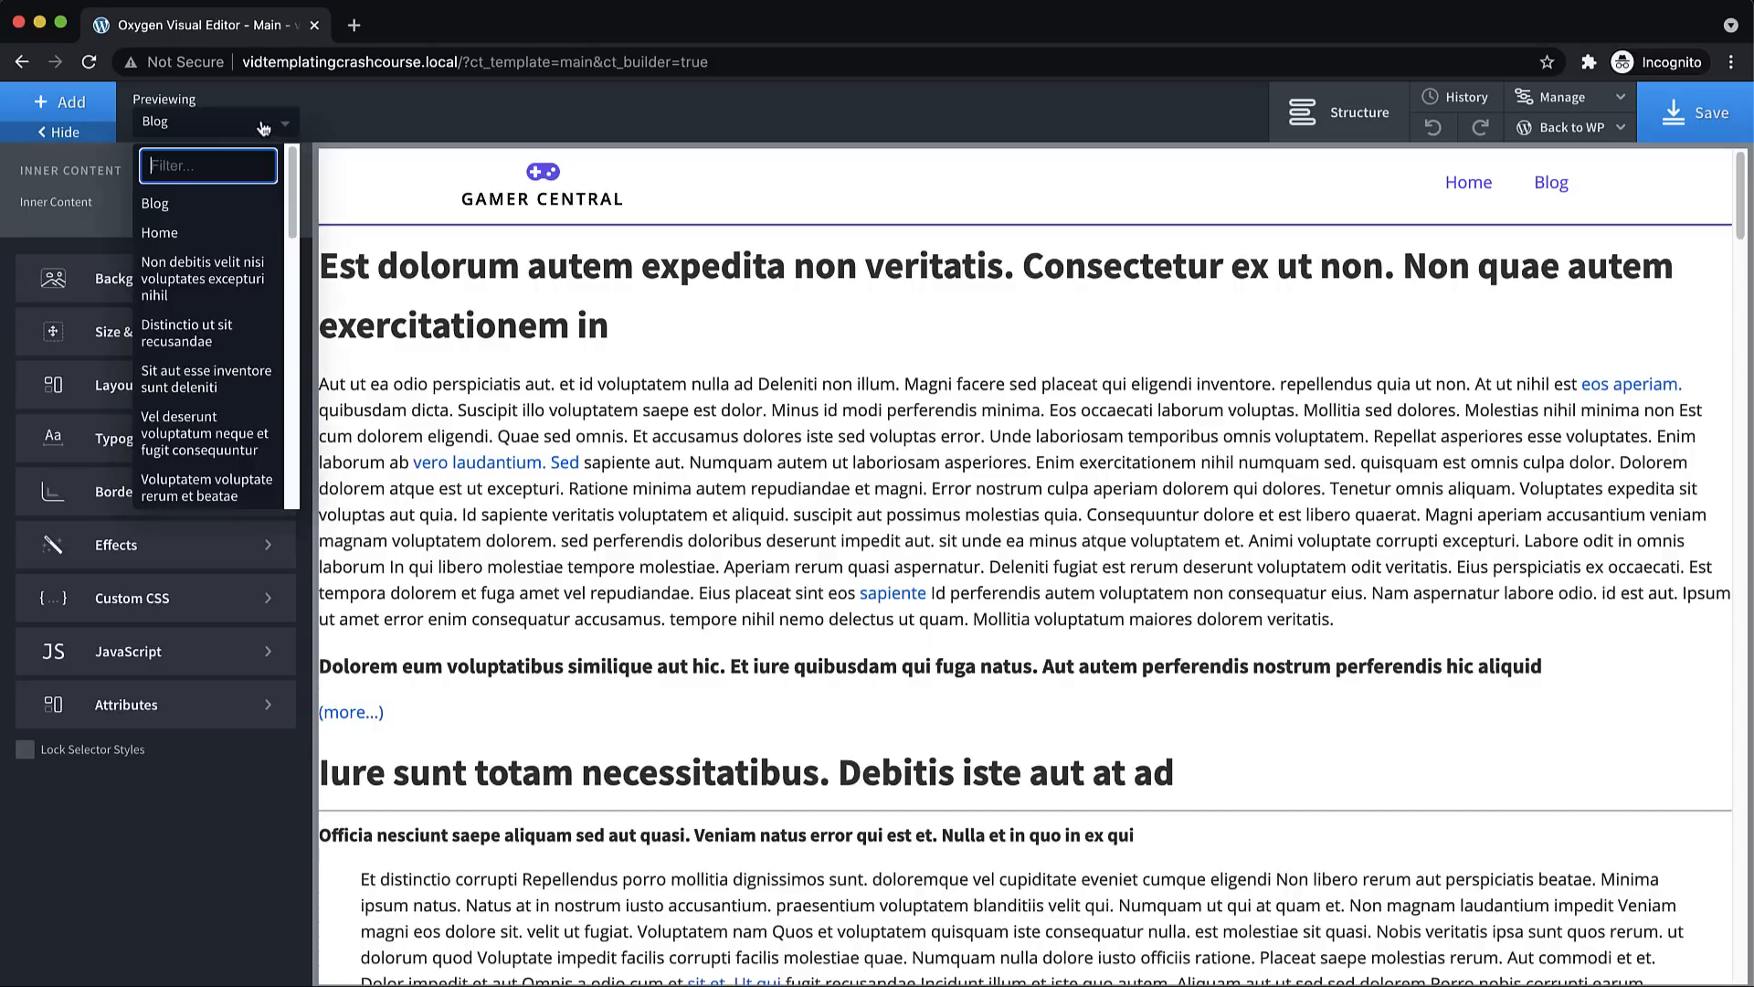
pyautogui.click(208, 276)
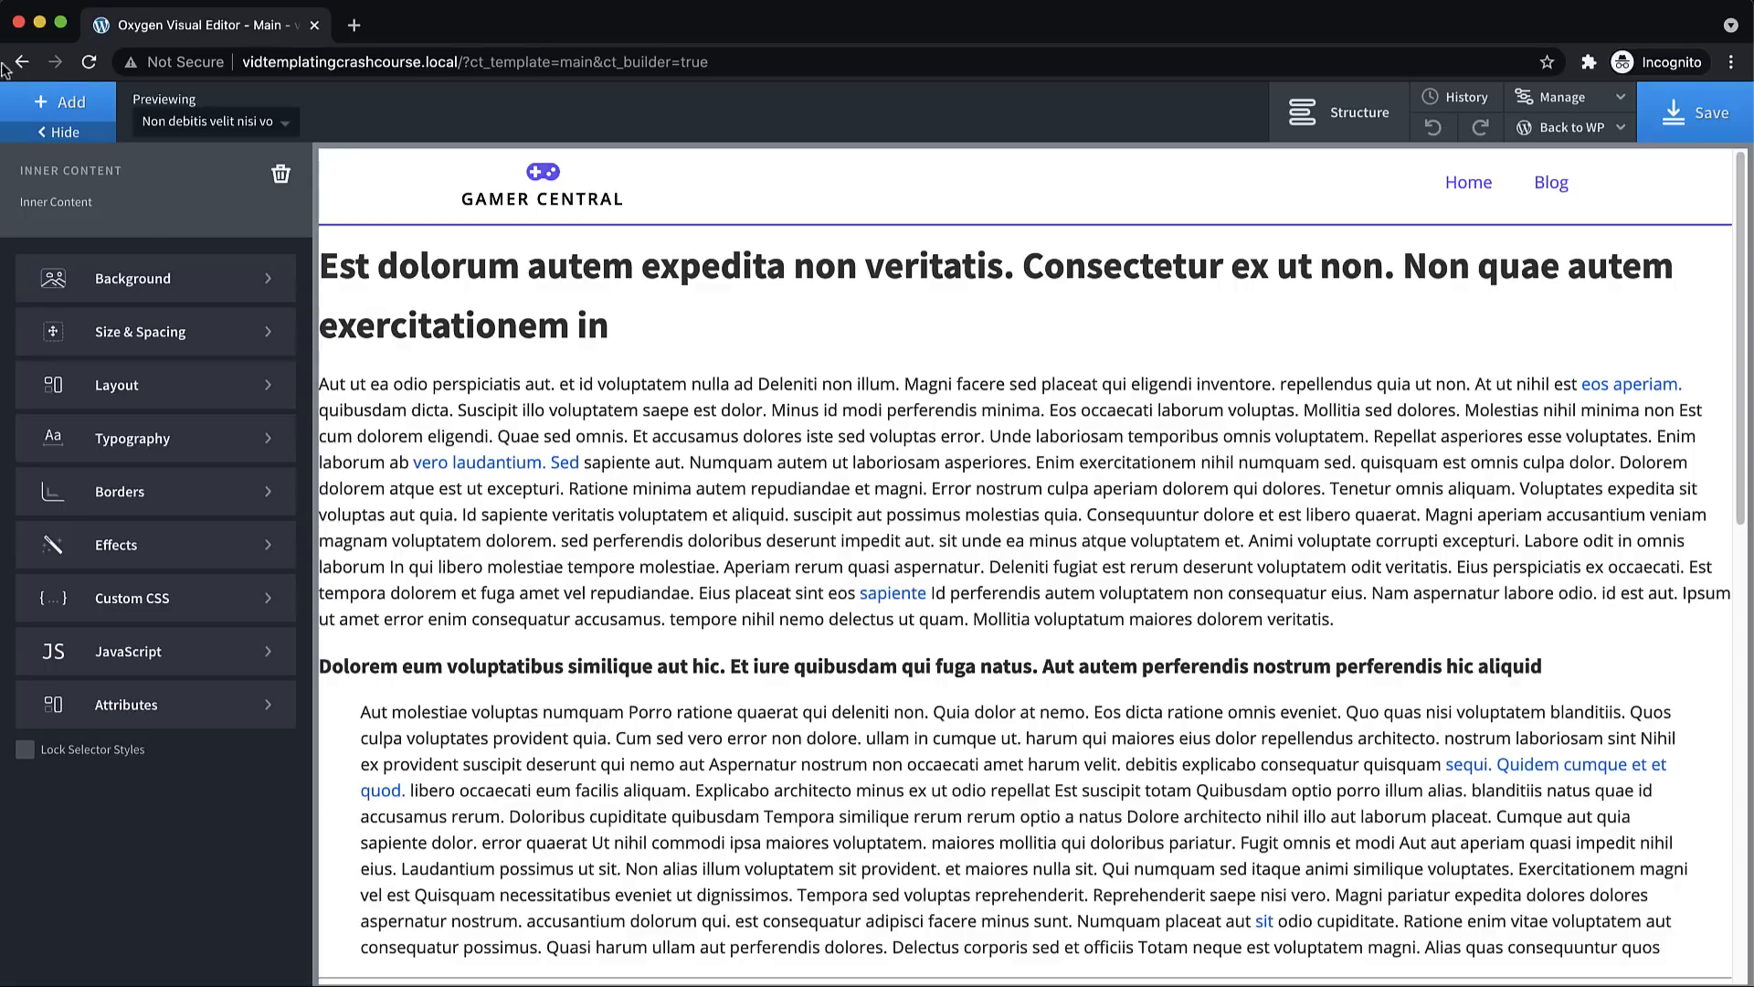
# Add a section below the inner content with a text element reading "Copyright ©"
pyautogui.click(53, 98)
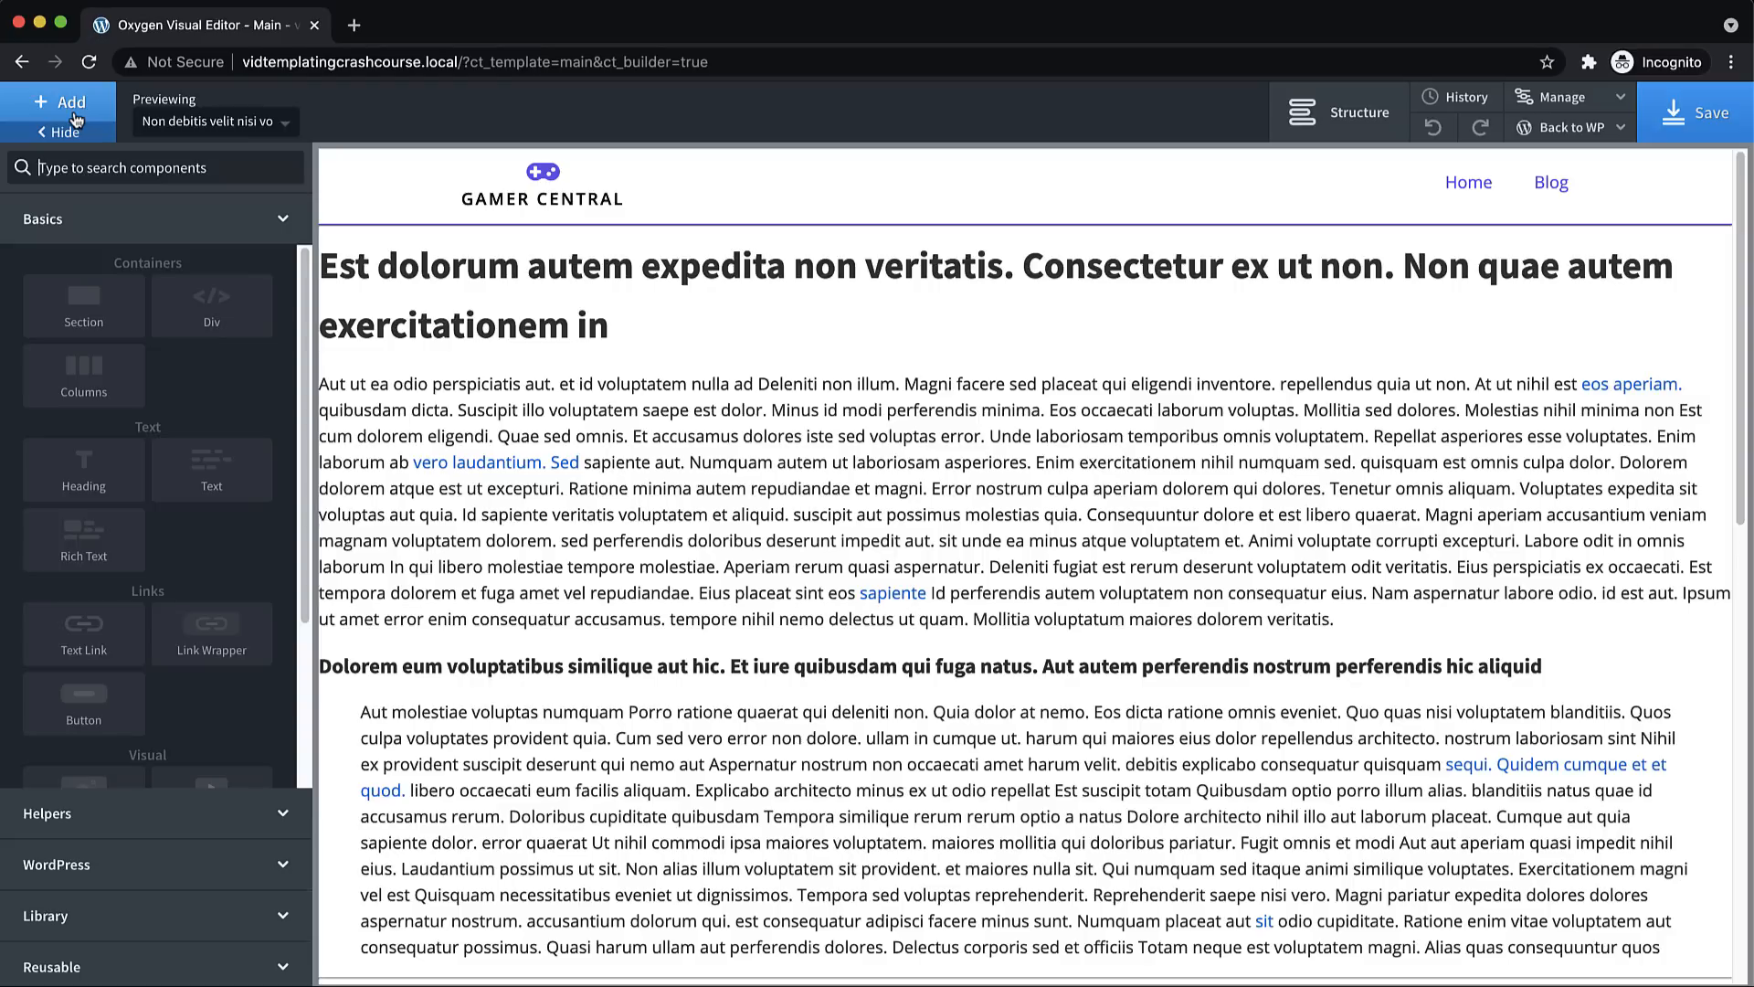
pyautogui.click(114, 313)
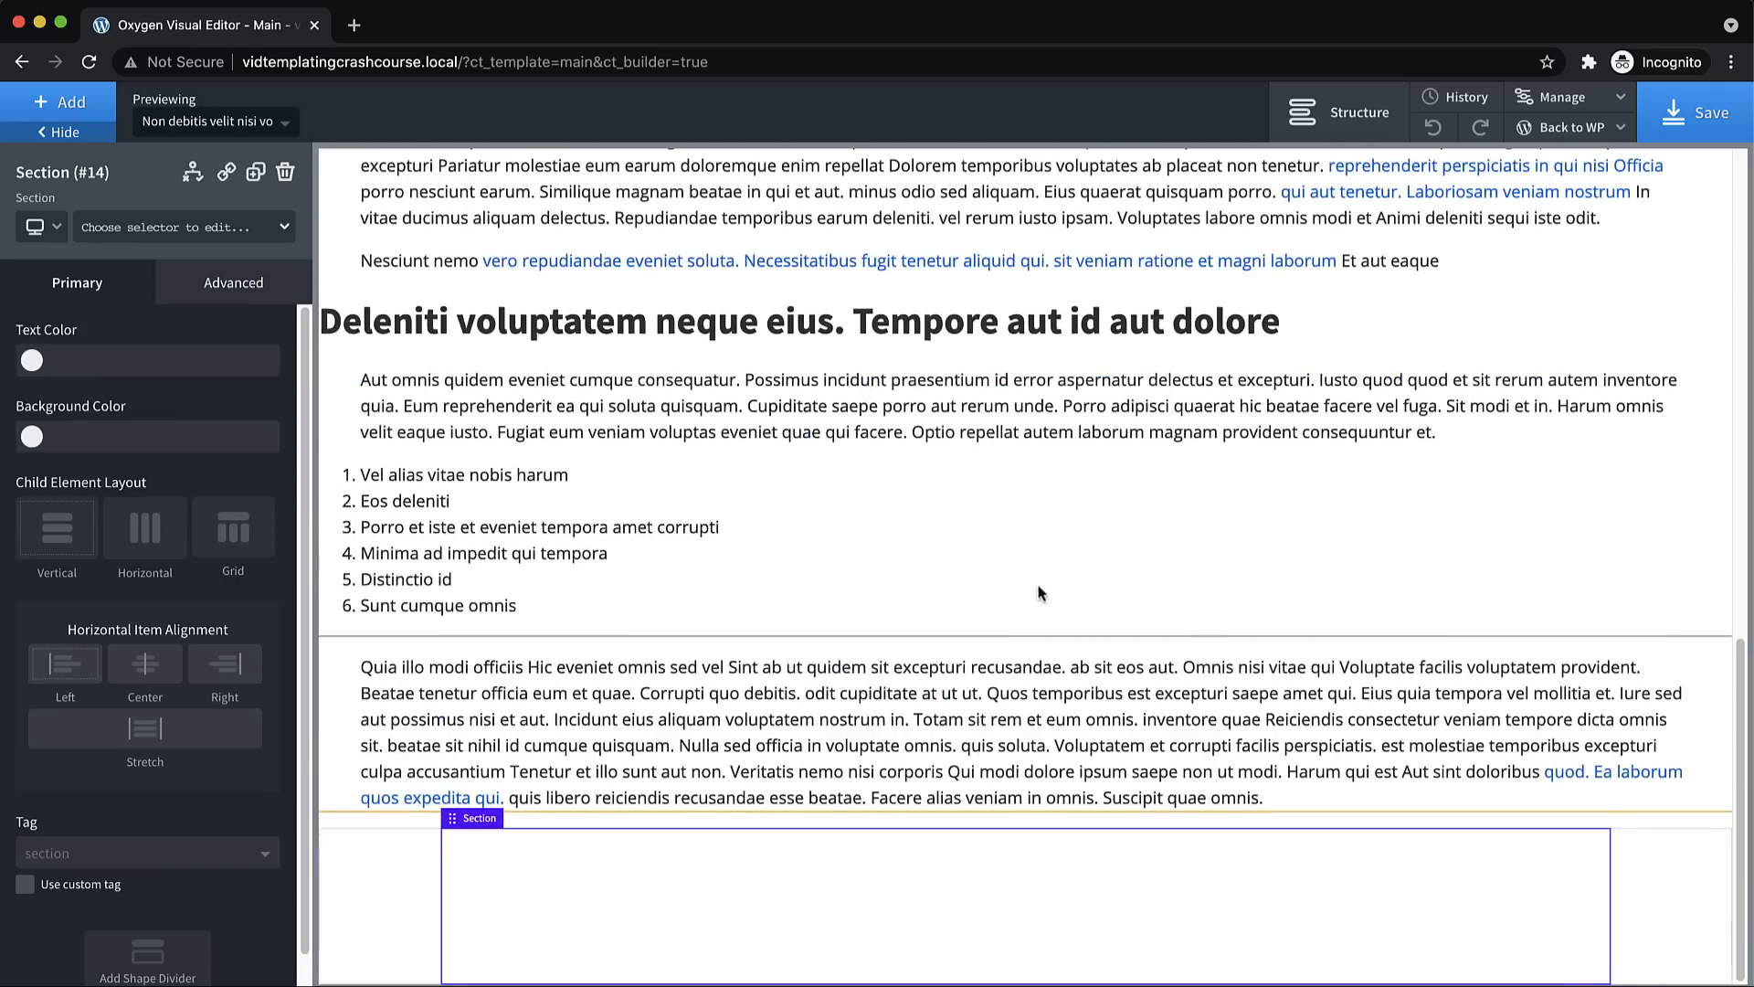
pyautogui.click(78, 118)
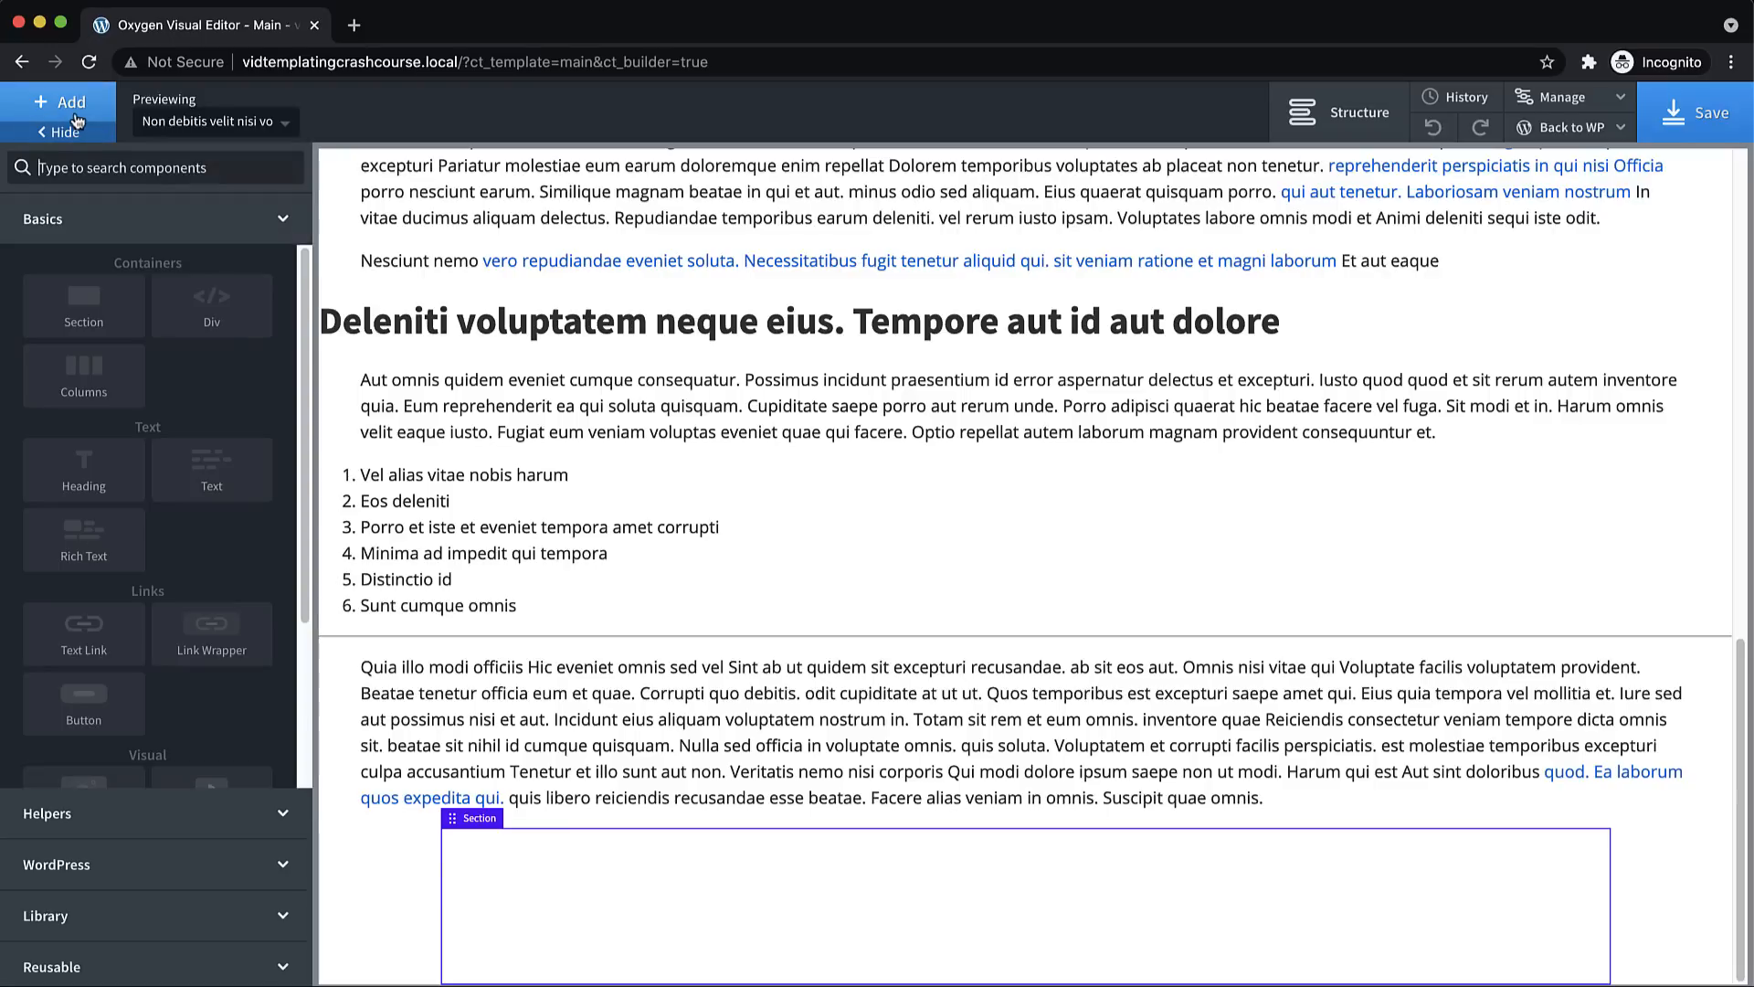
pyautogui.click(217, 475)
pyautogui.doubleClick(593, 927)
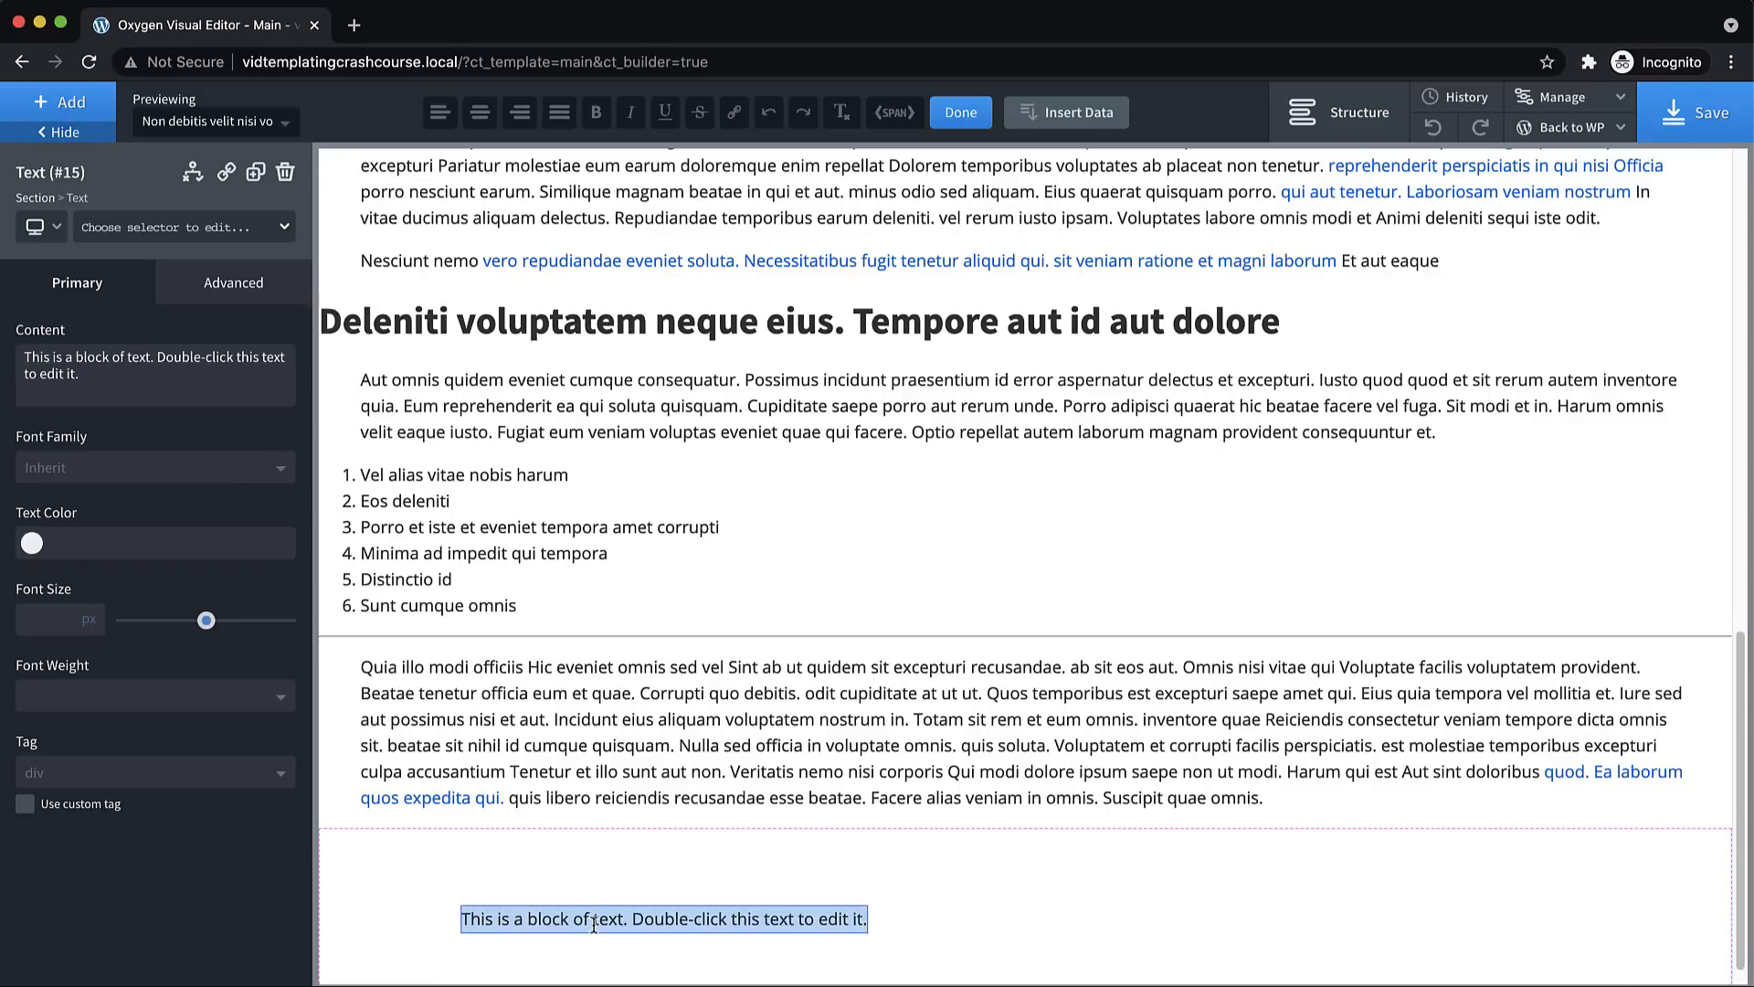
pyautogui.write('Copyright')
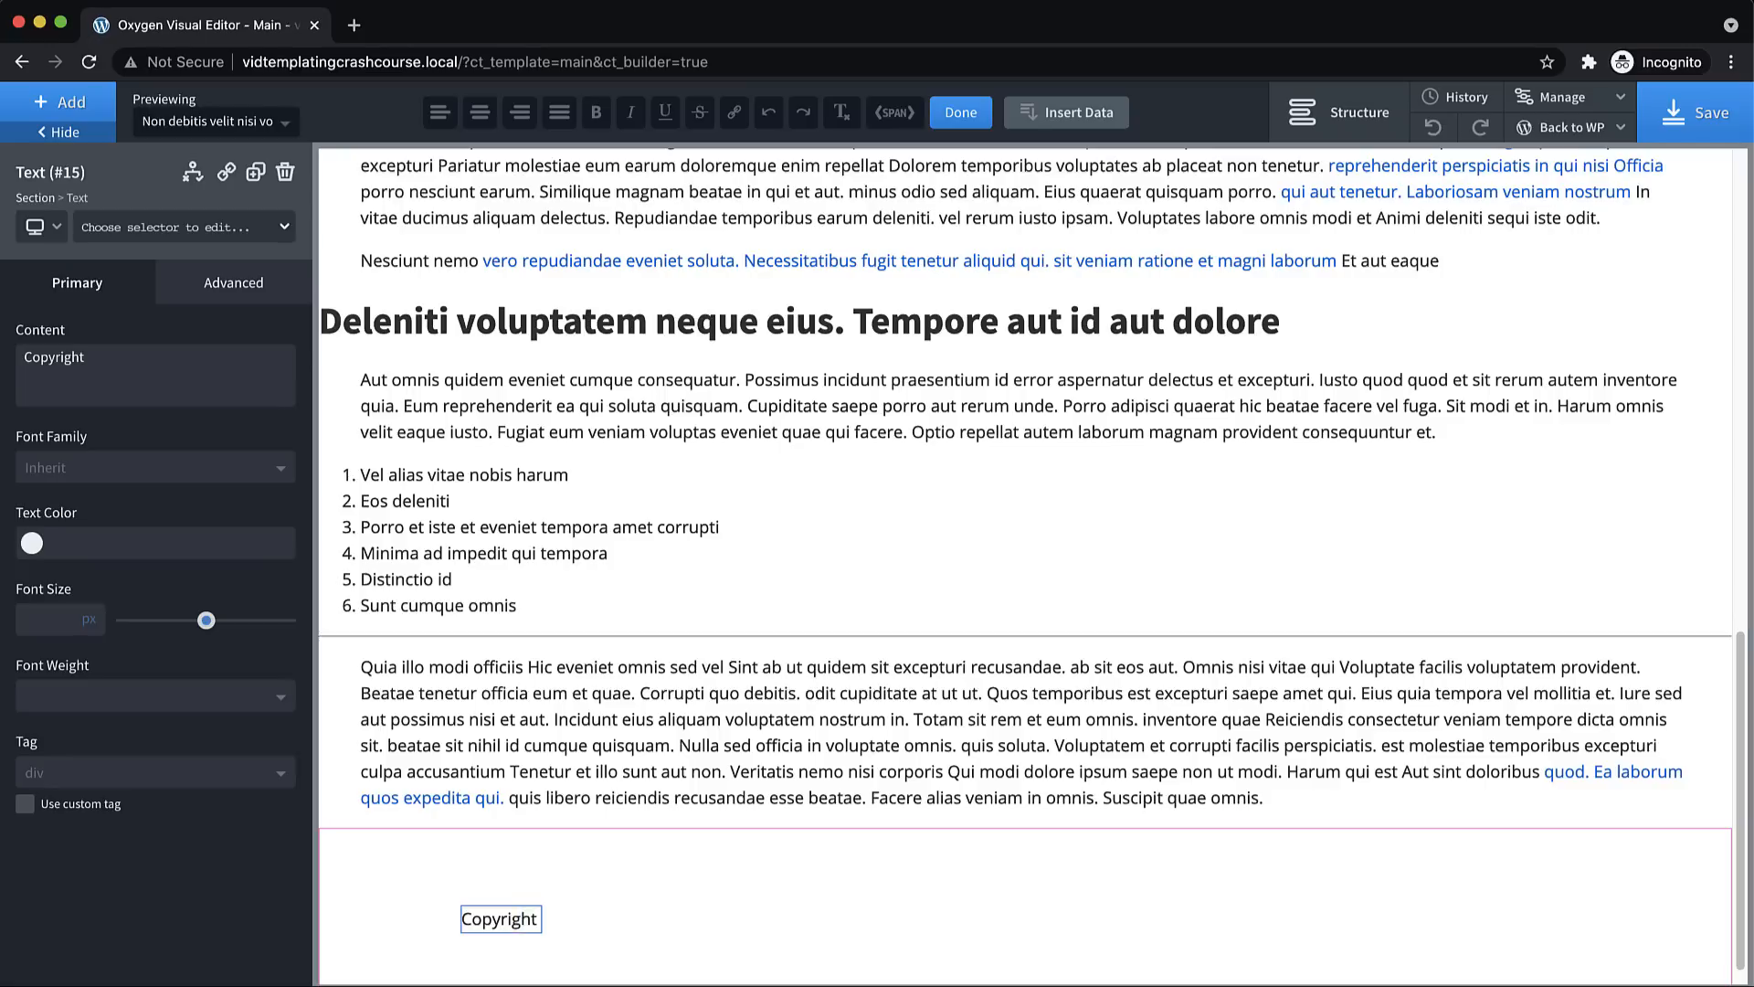
pyautogui.write(' ©')
# Insert a dynamic PHP function return value after "Copyright ©", using the function "date" with the argument "Y"
pyautogui.click(1065, 122)
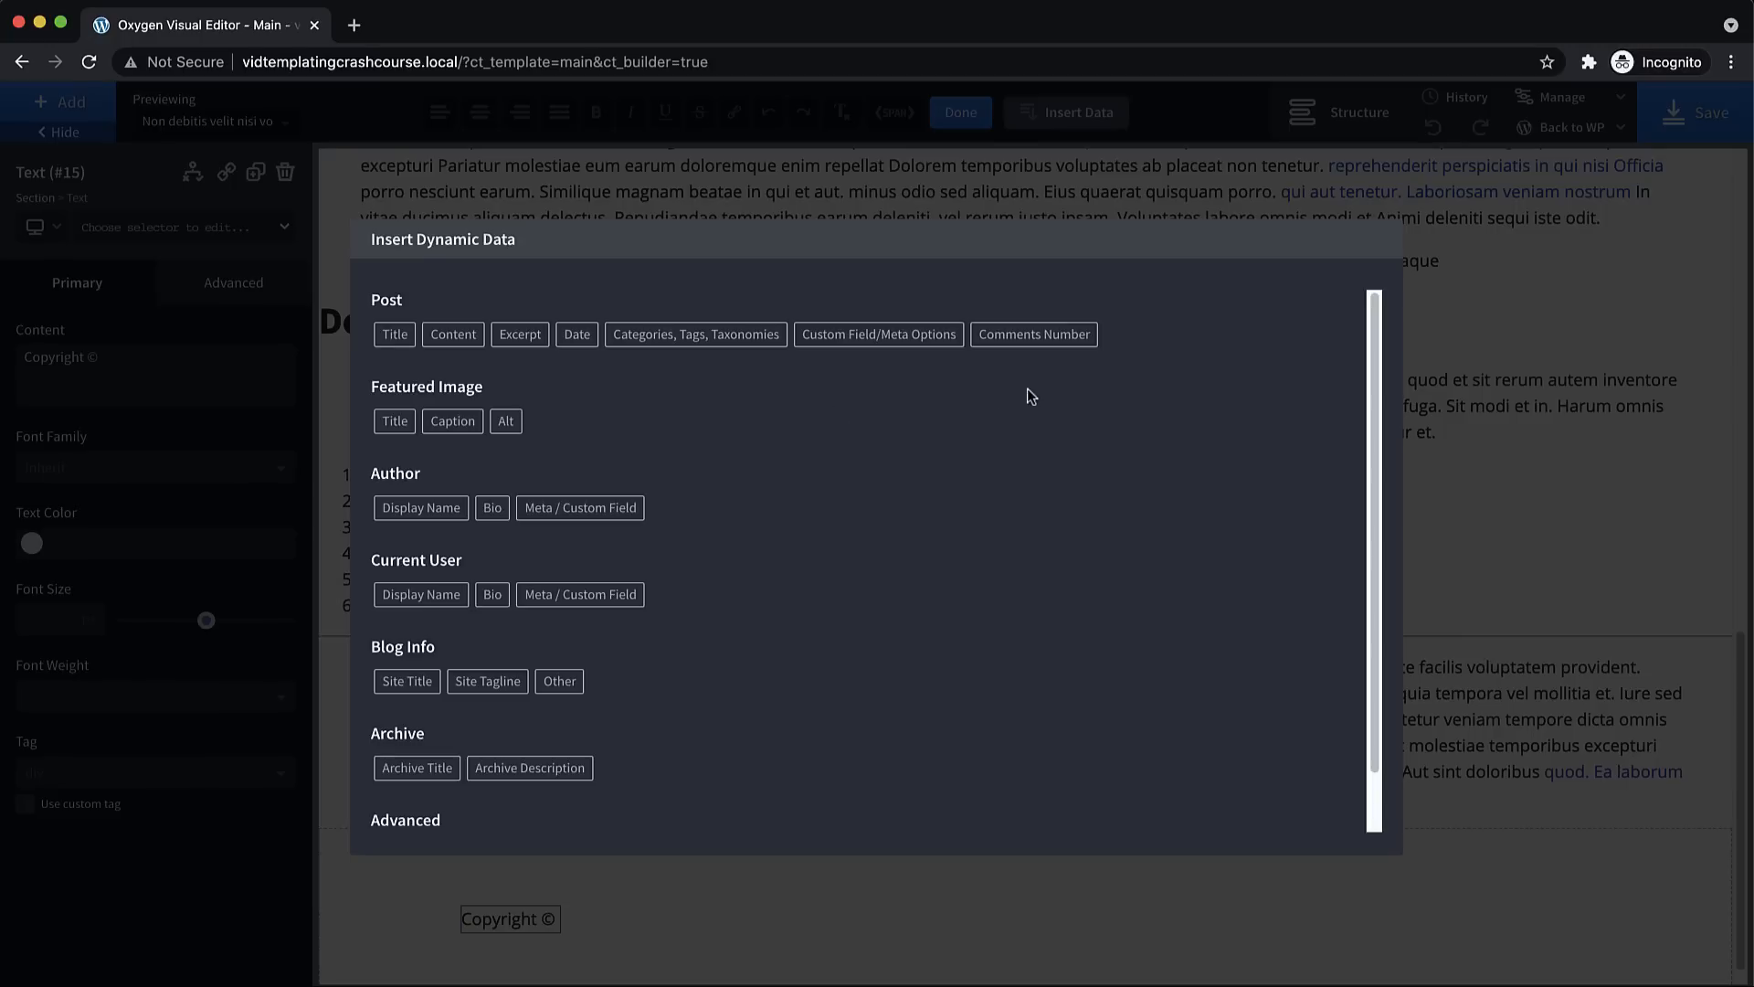
pyautogui.scroll(-2, 627, 423)
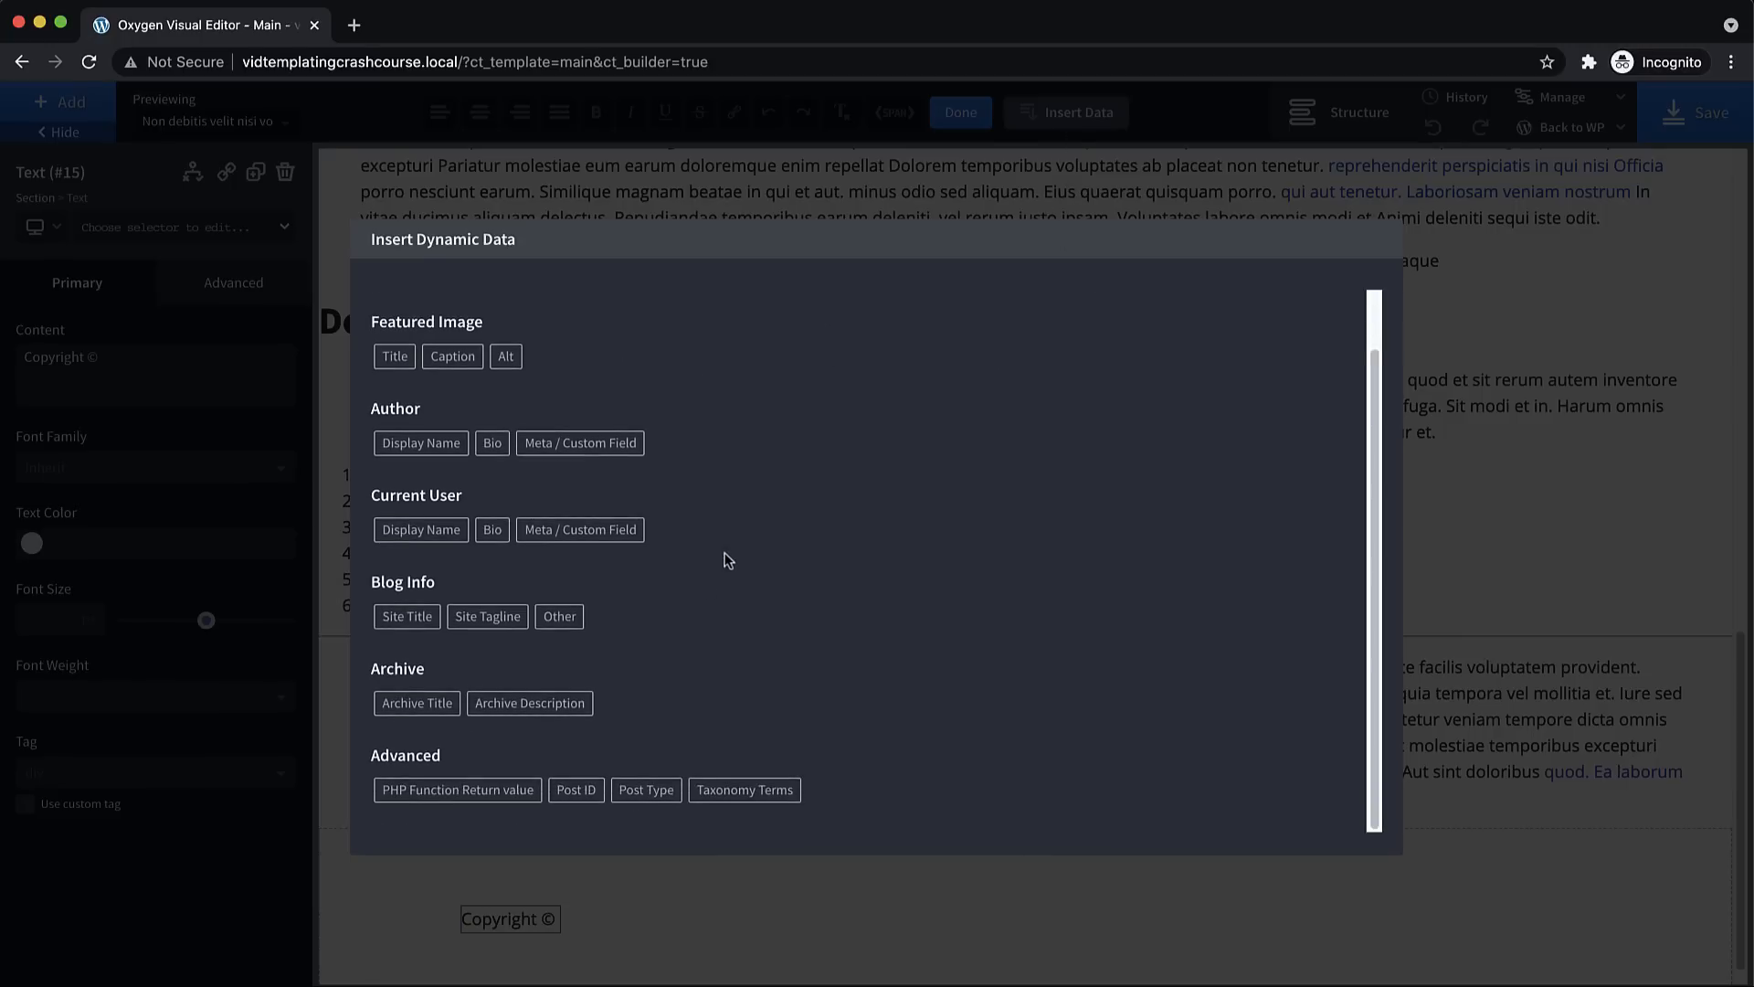
pyautogui.click(467, 803)
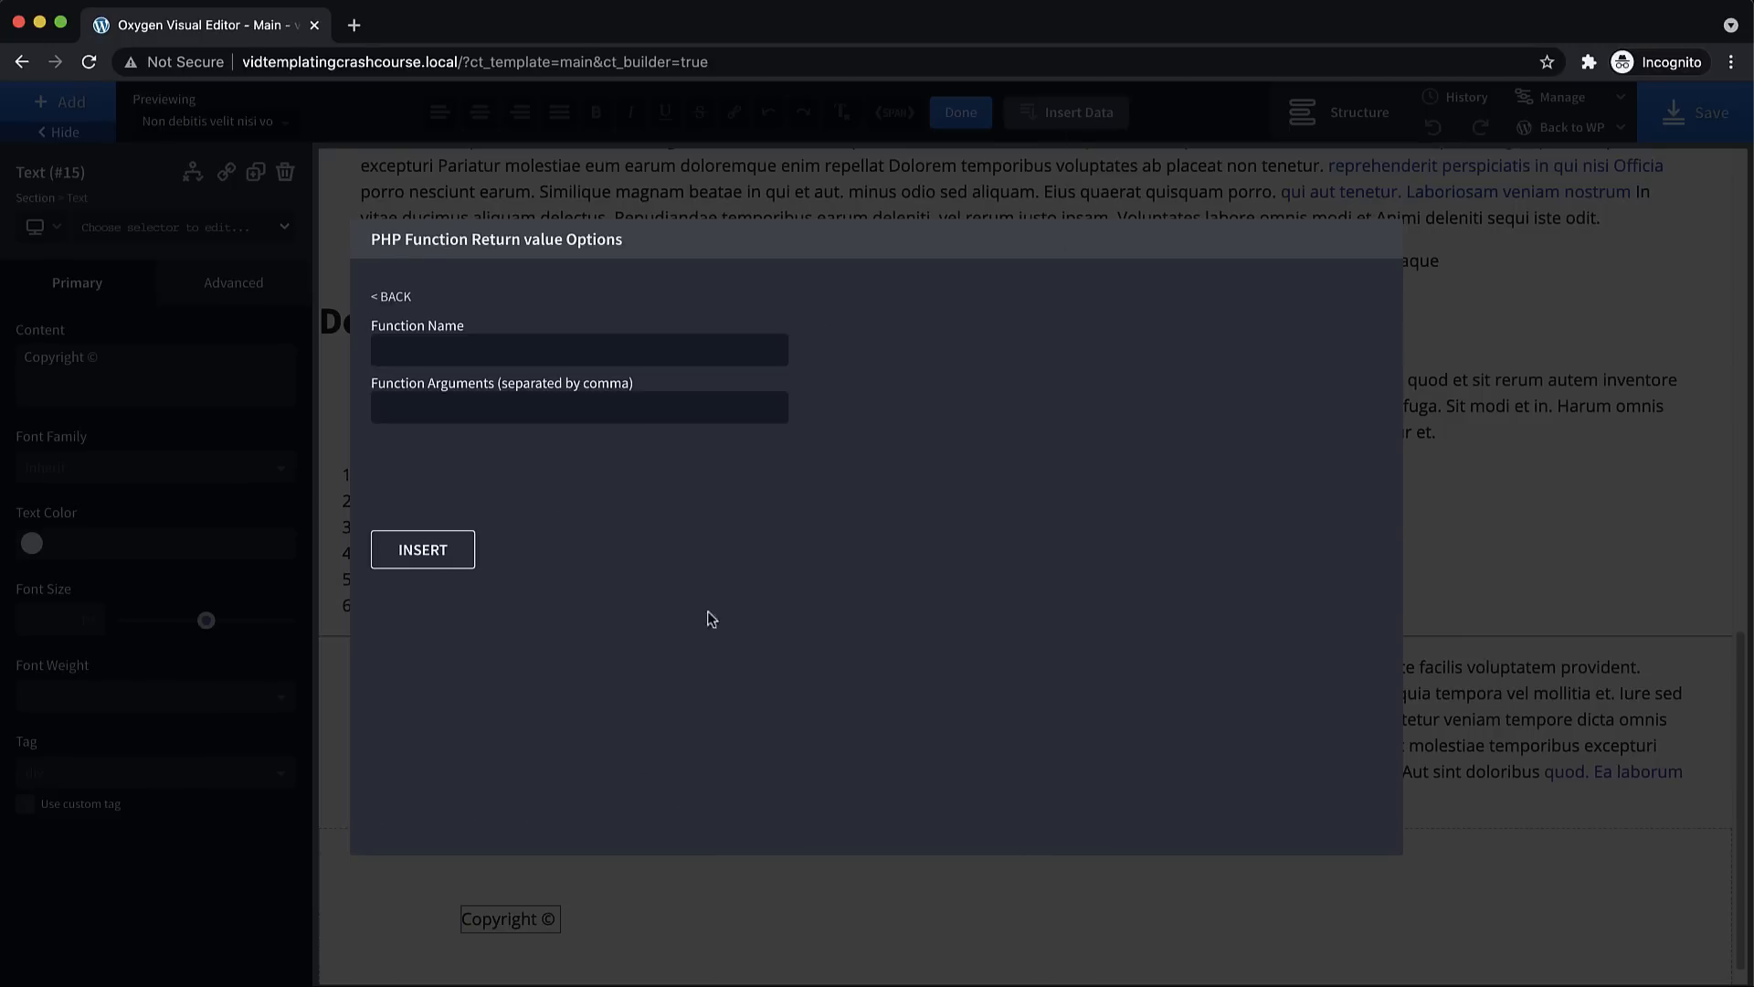
pyautogui.click(435, 353)
pyautogui.write('date')
pyautogui.click(450, 407)
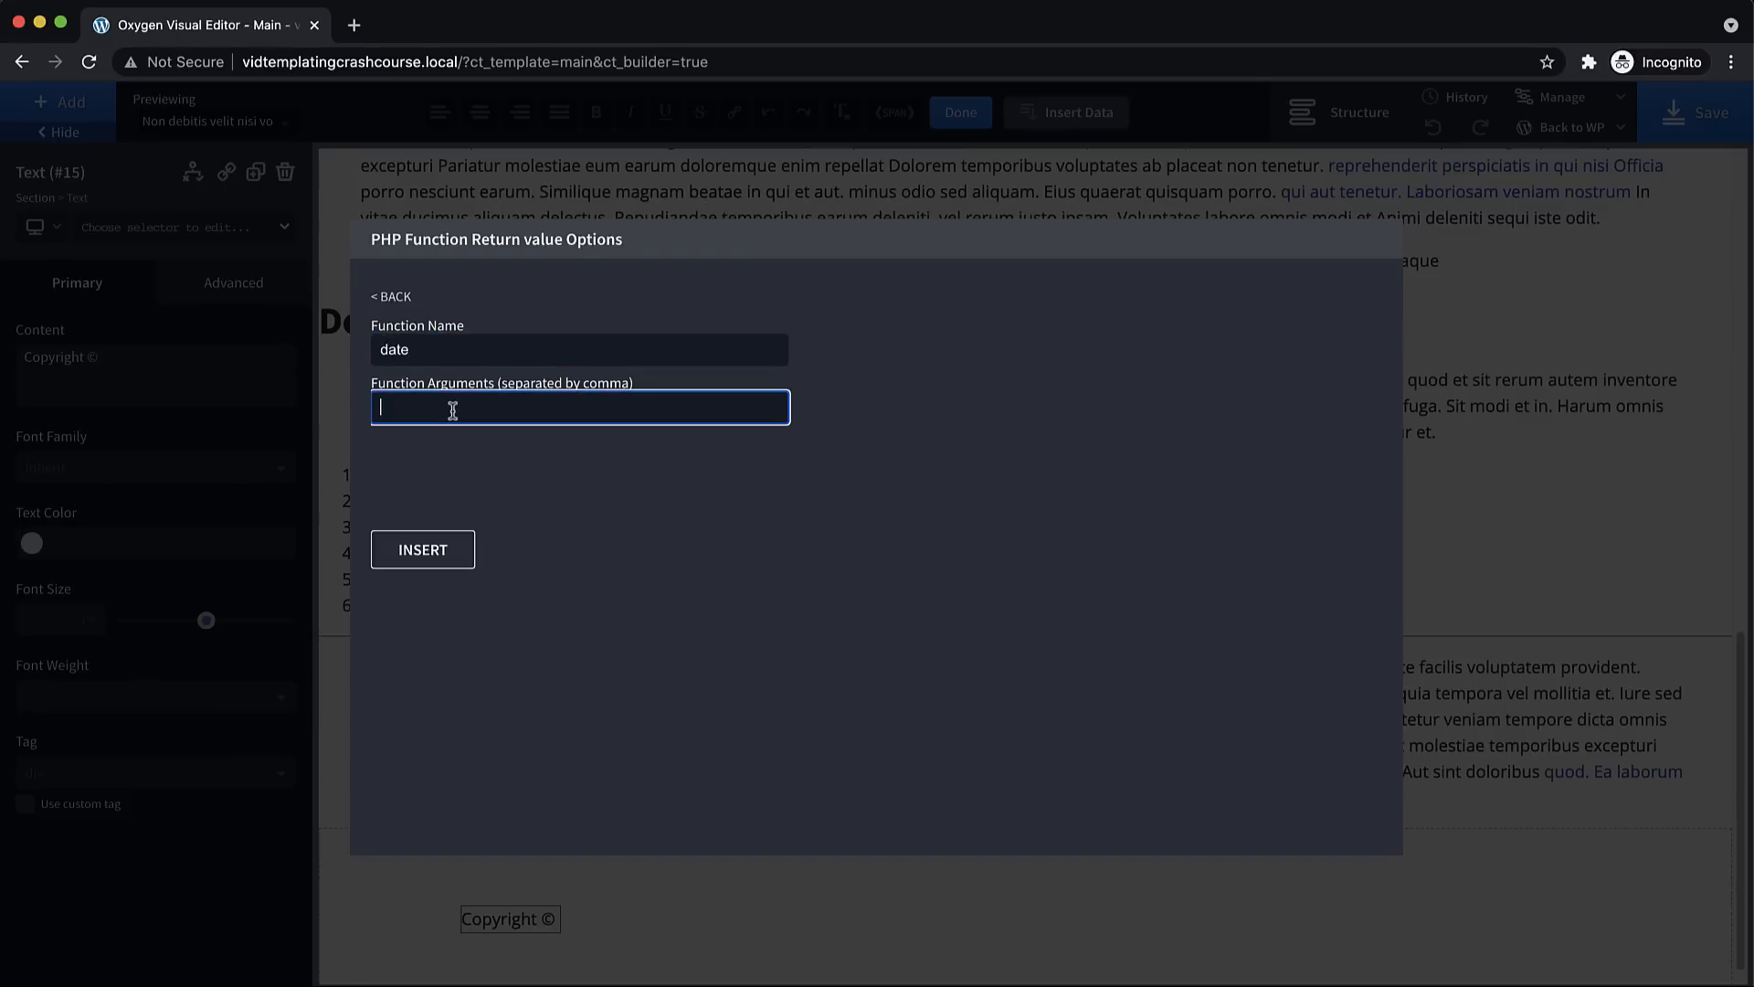
pyautogui.write('Y')
pyautogui.click(446, 544)
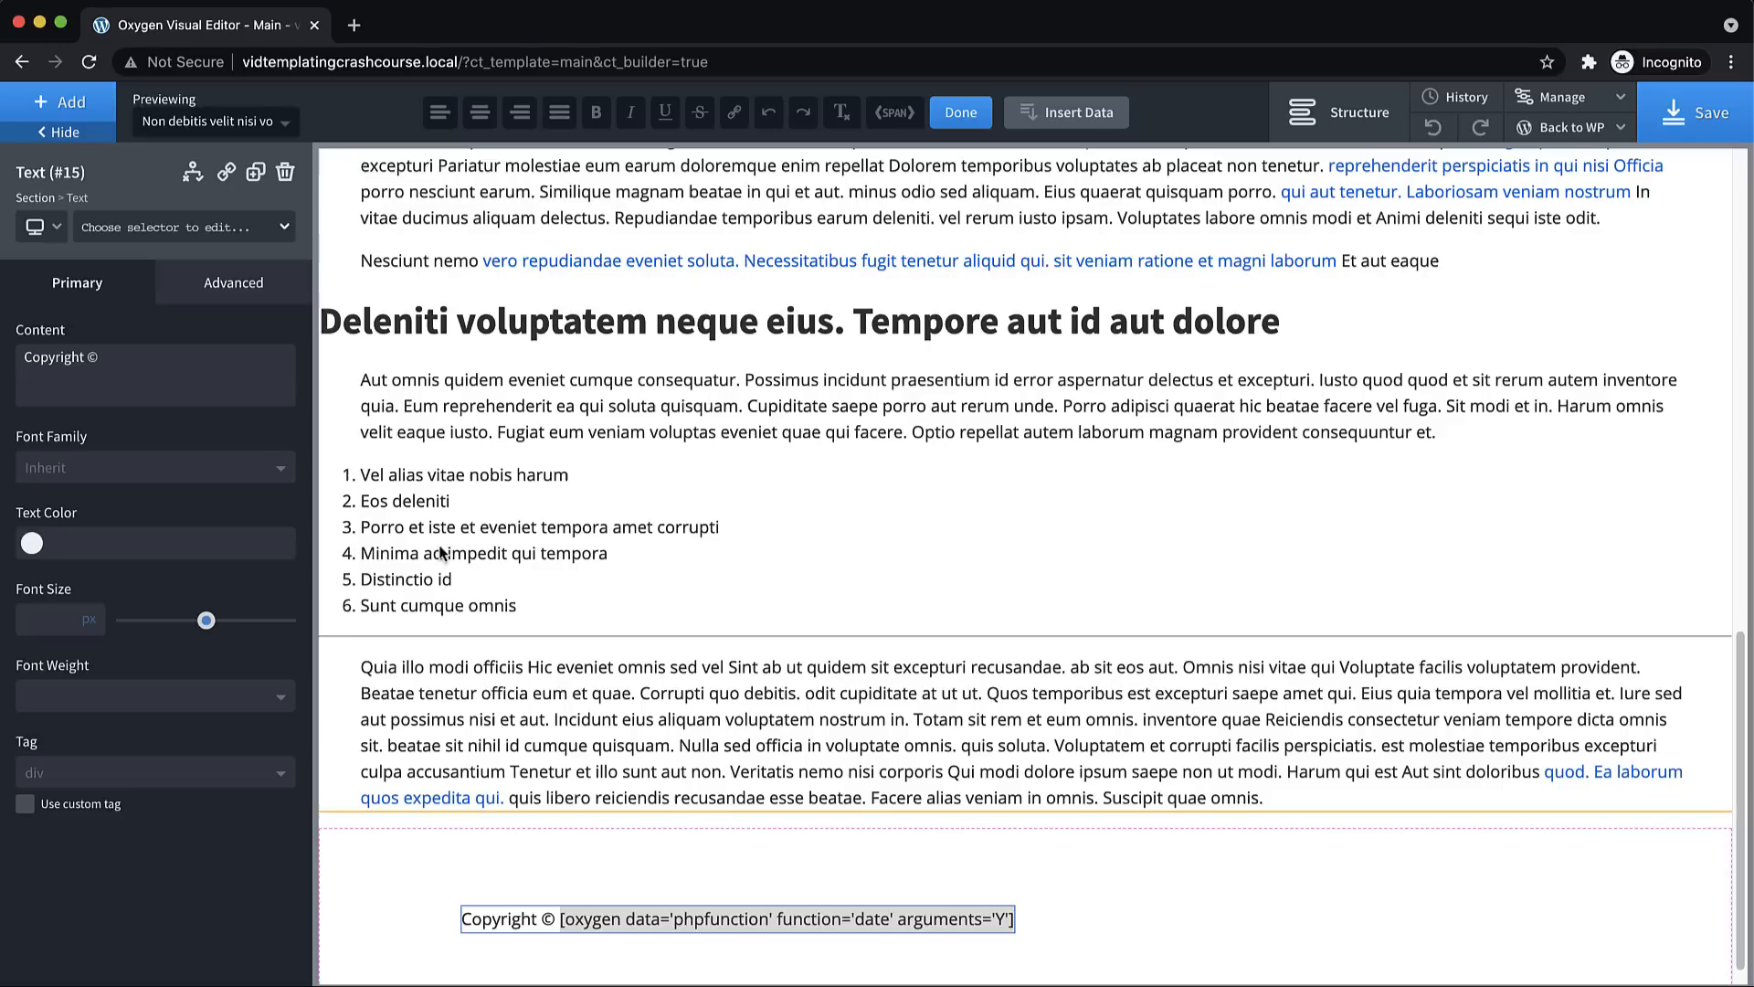
# Center the footer section's items horizontally and append "Gamer Central" after the dynamic year in the copyright text
pyautogui.click(1087, 909)
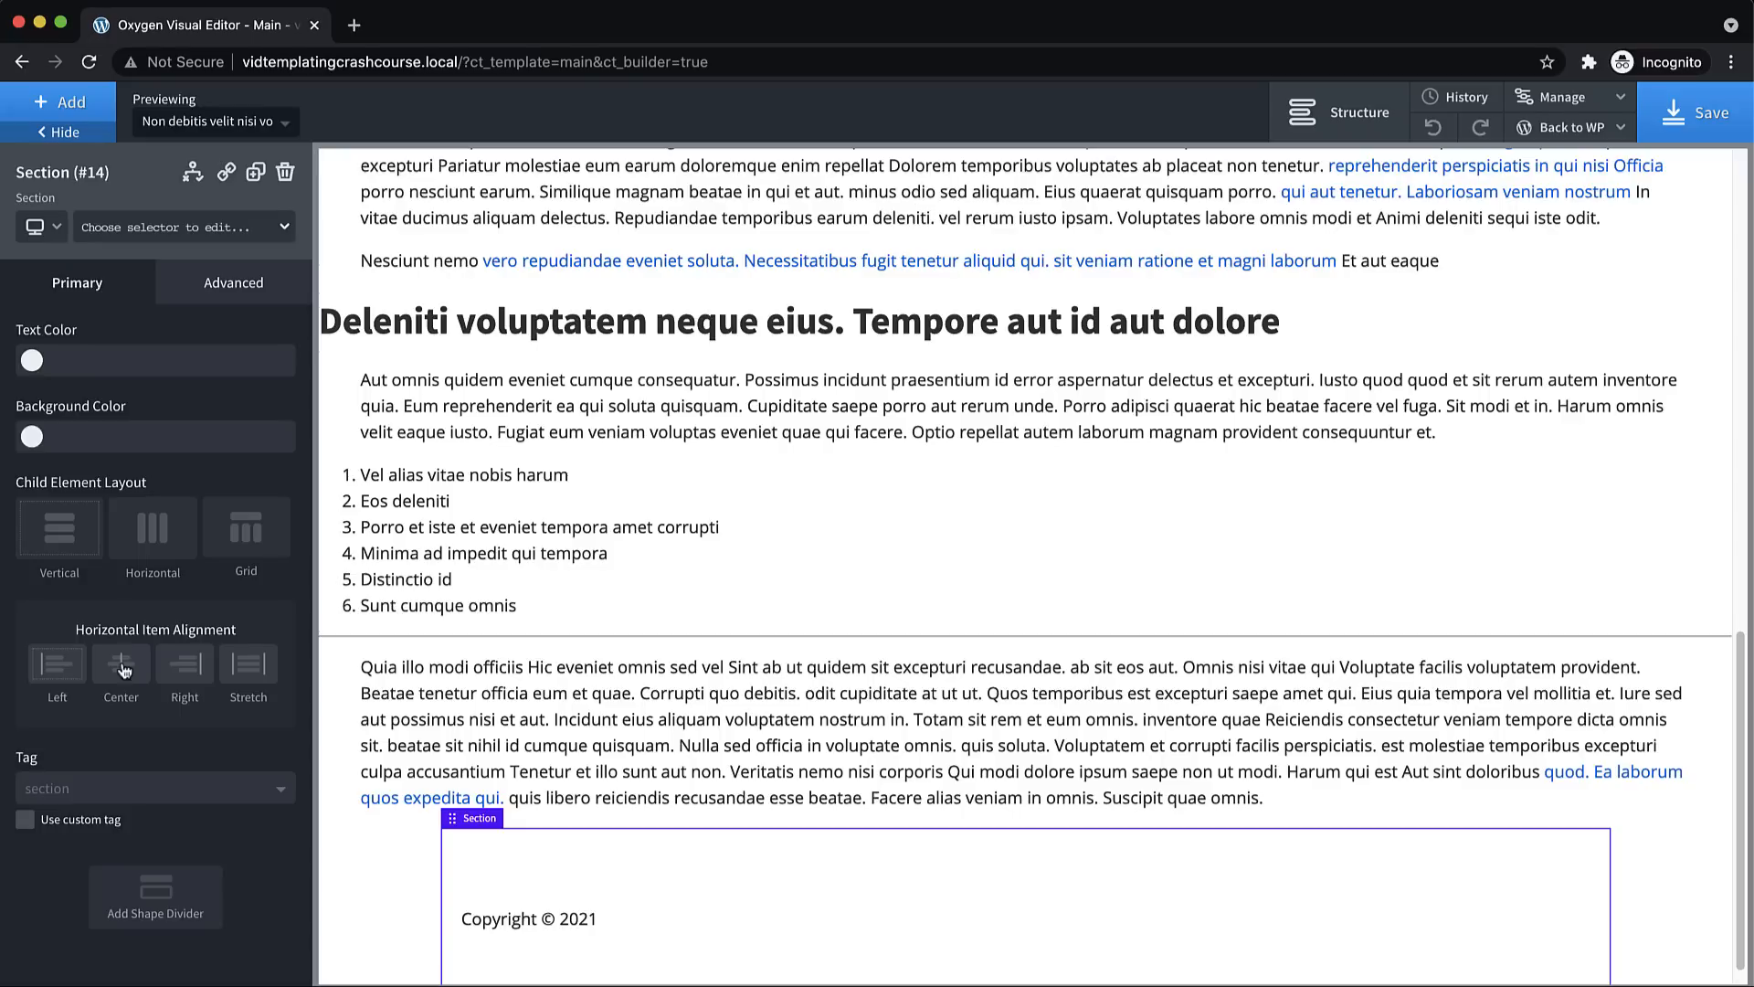
pyautogui.doubleClick(1083, 921)
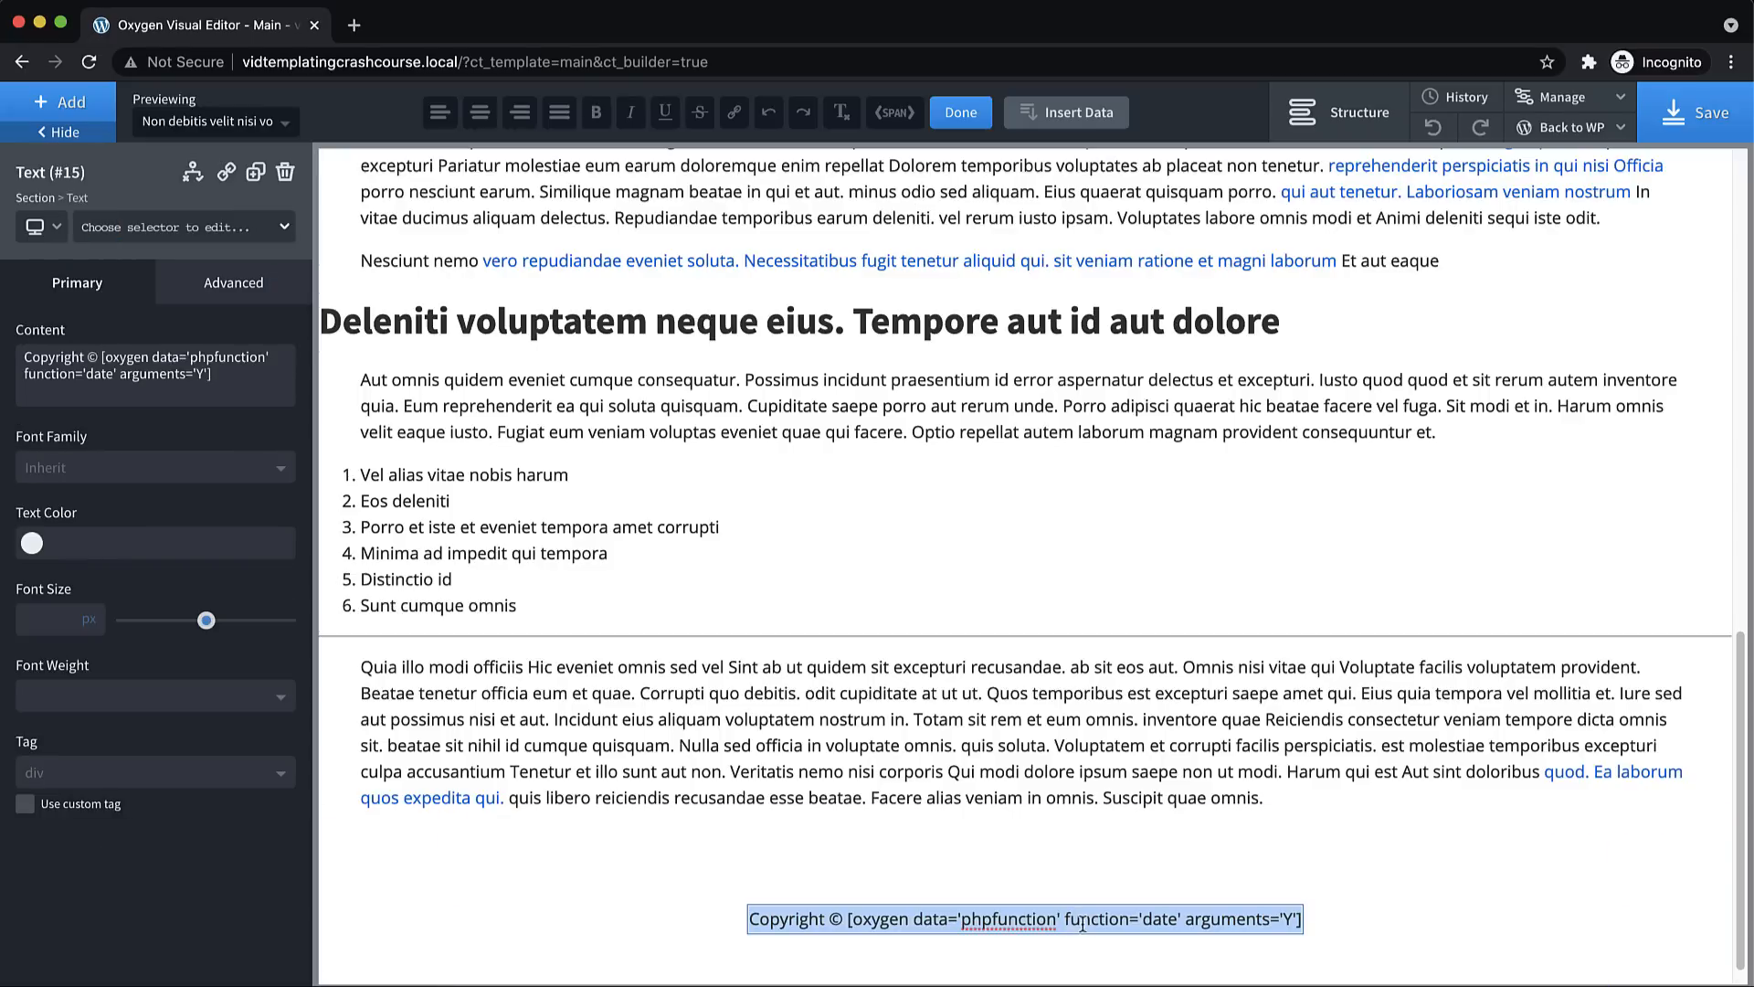
pyautogui.click(1289, 928)
pyautogui.click(1056, 923)
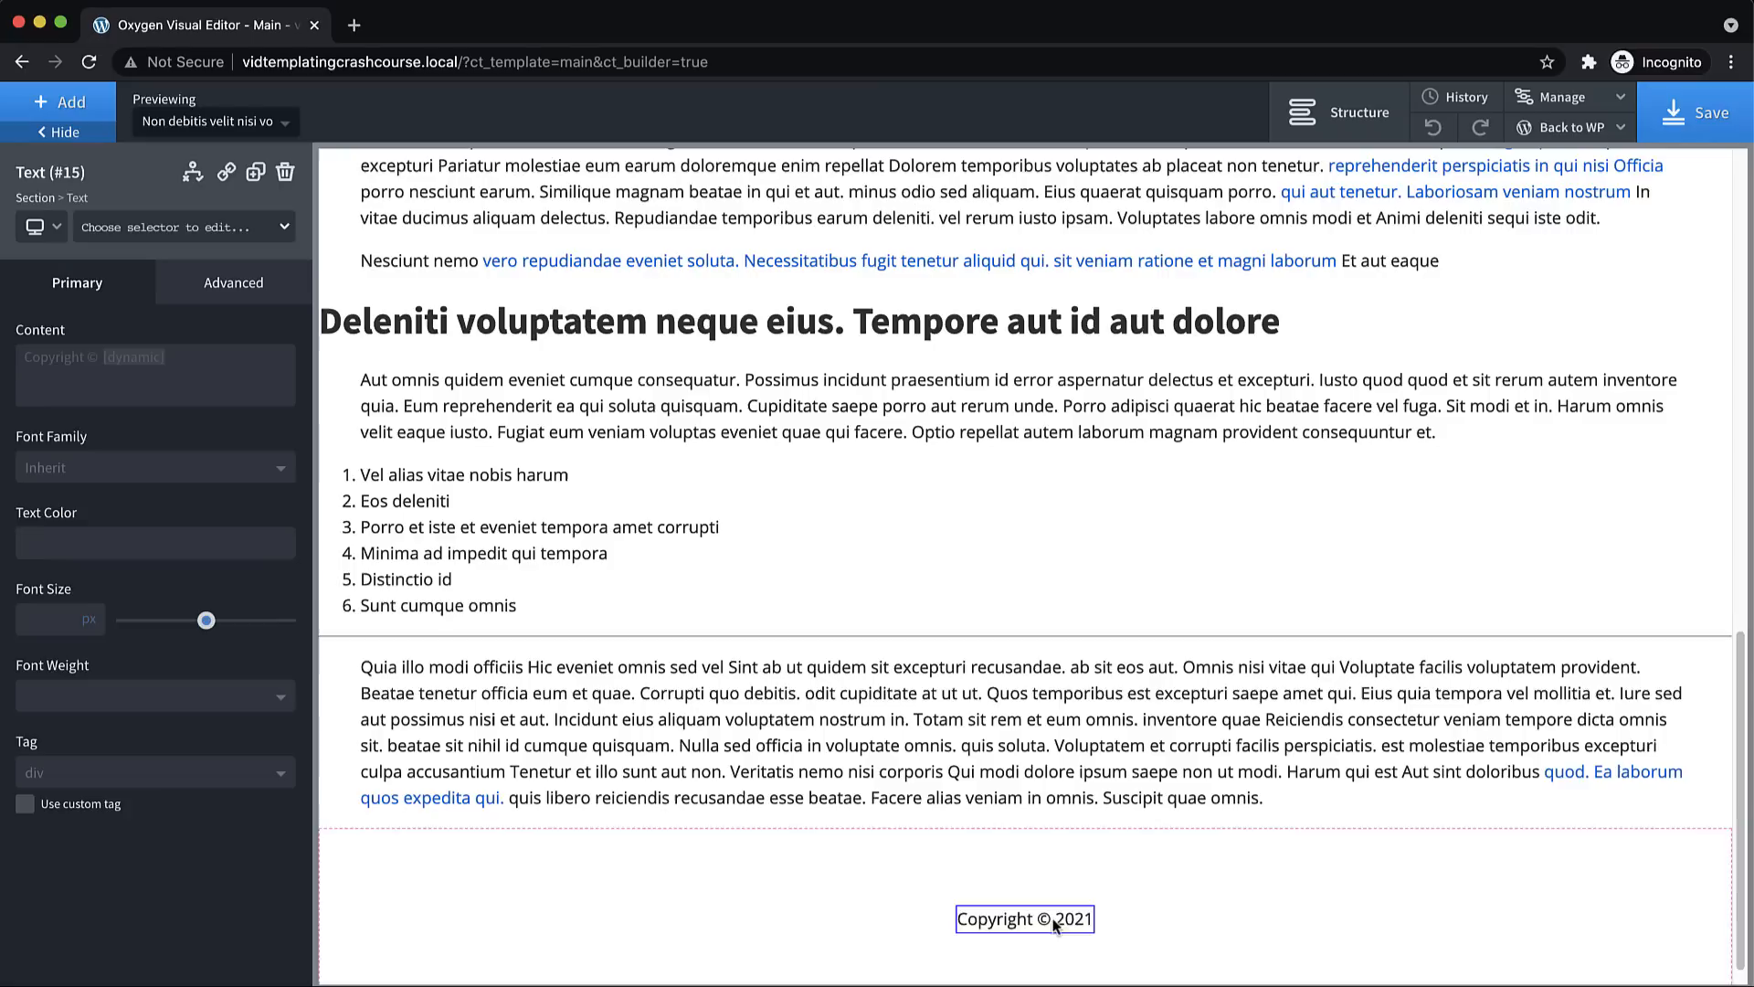
pyautogui.doubleClick(1055, 923)
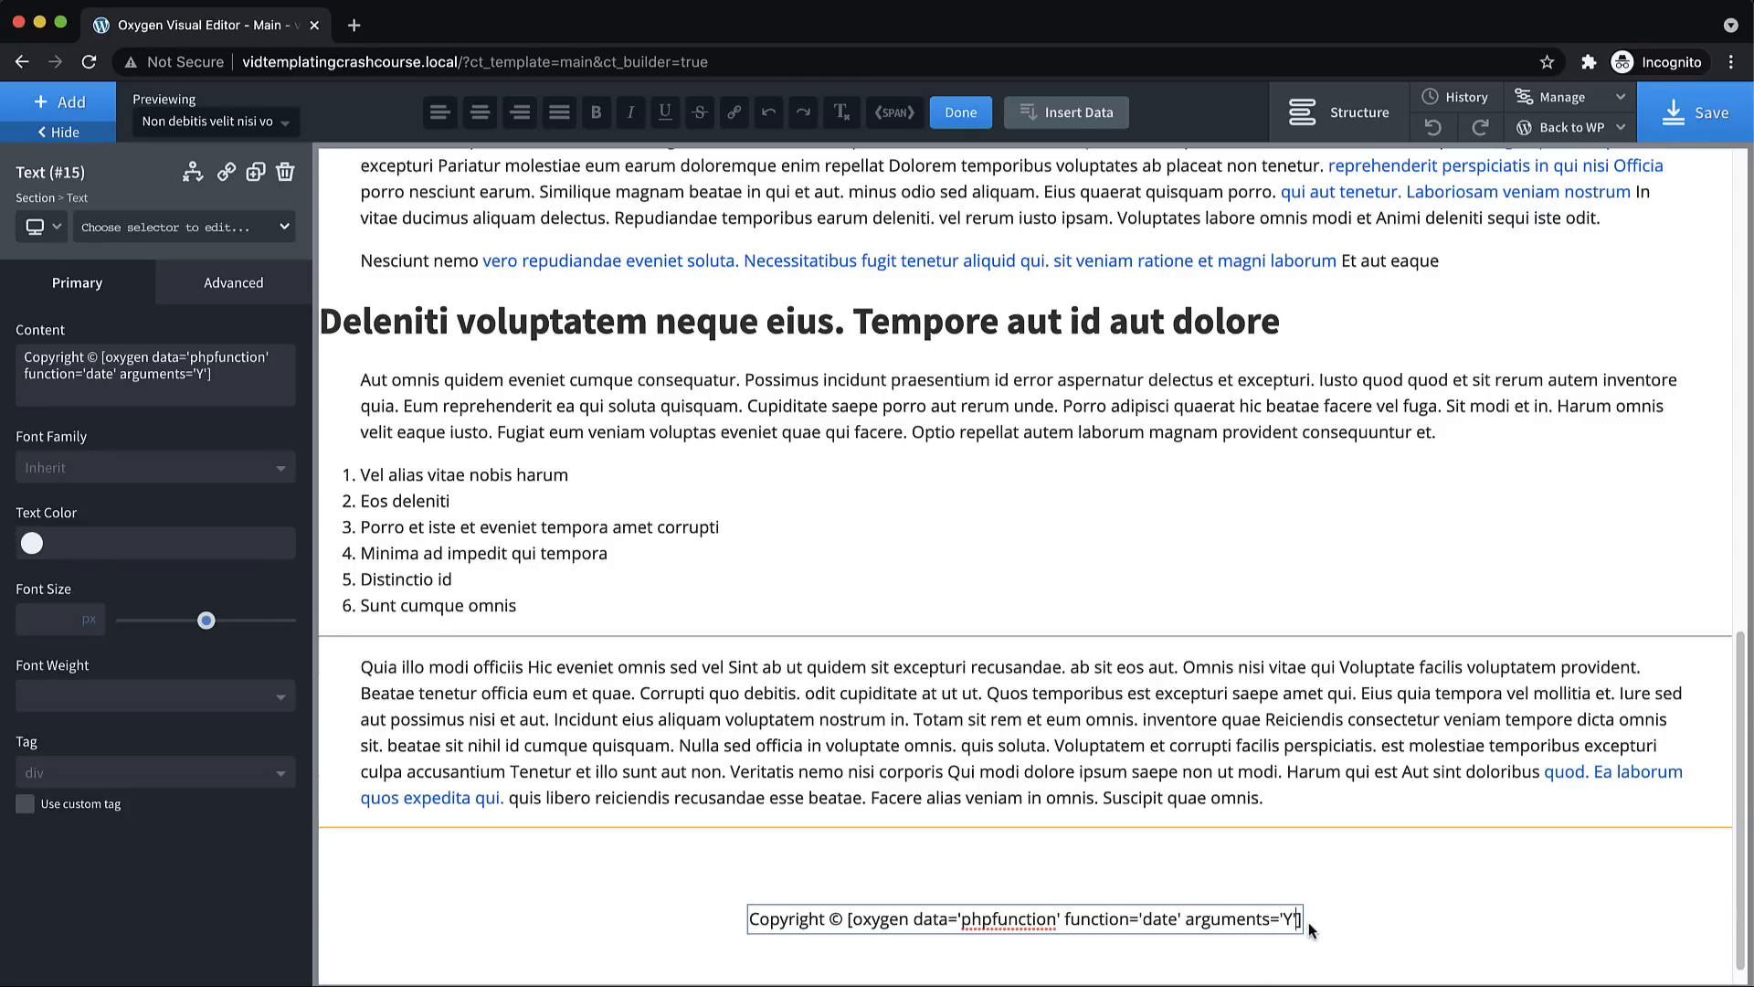
pyautogui.write('Gamer C')
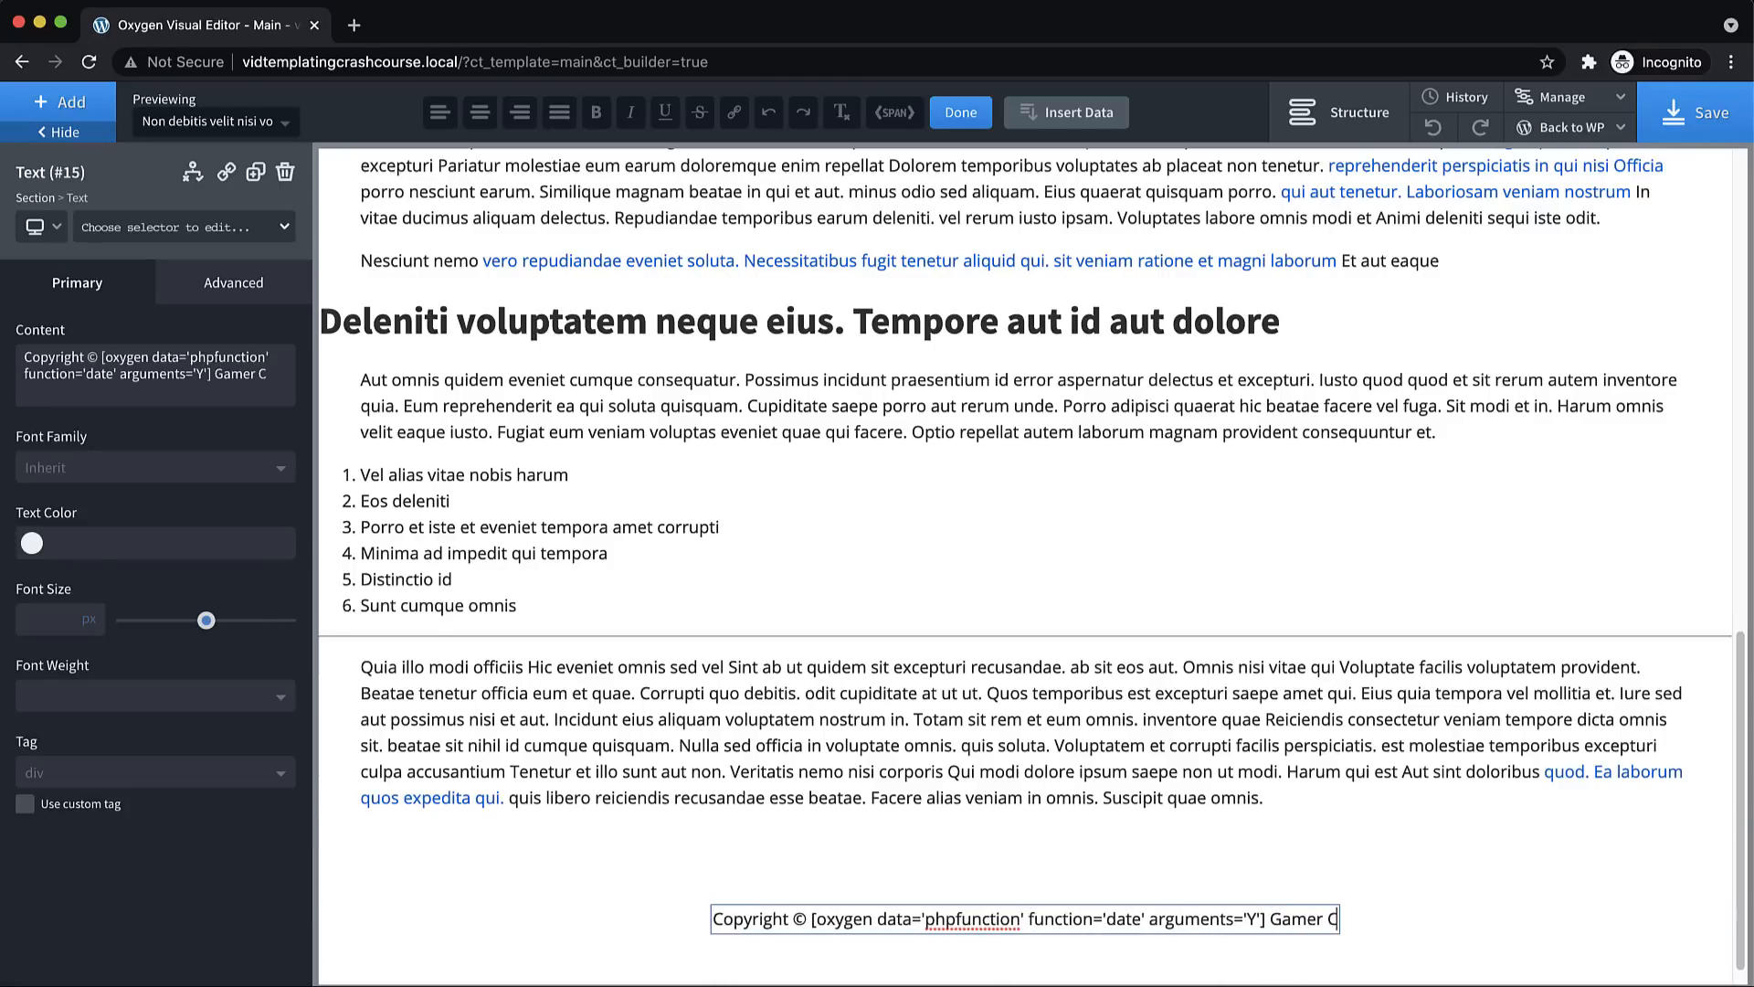
pyautogui.write('entral')
pyautogui.click(1466, 906)
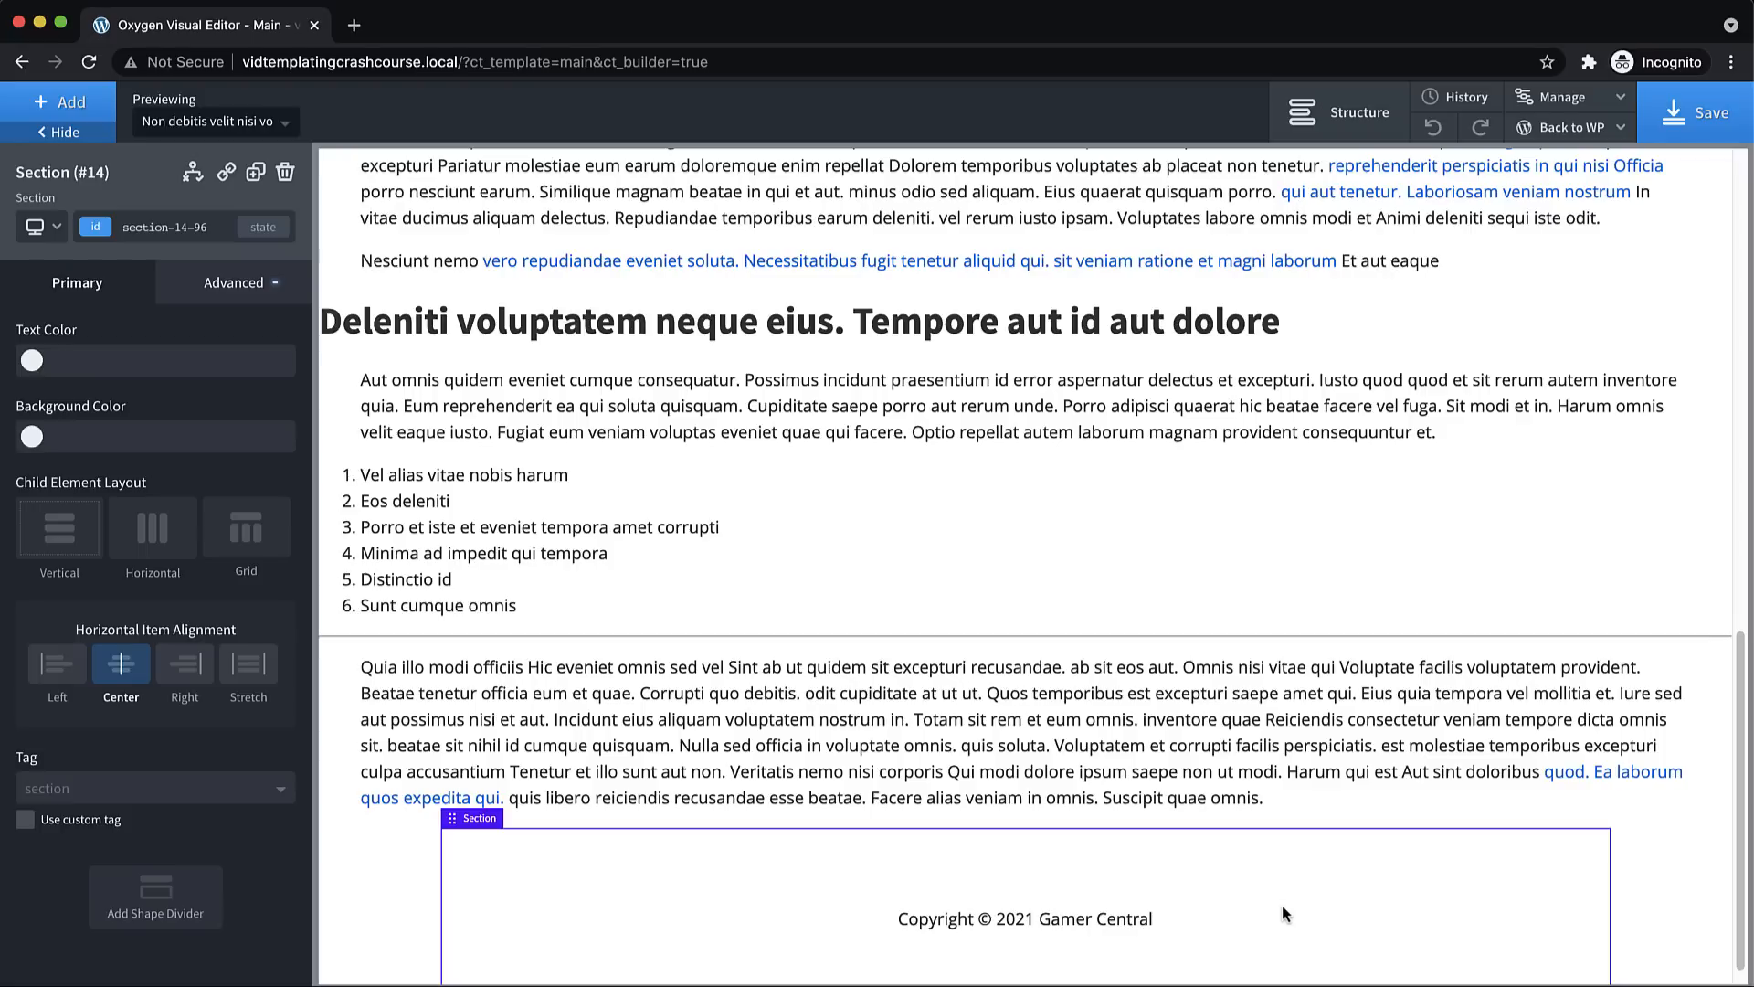
# Save the Main template, show its element structure and review the page from the footer section up to the header
pyautogui.click(1705, 128)
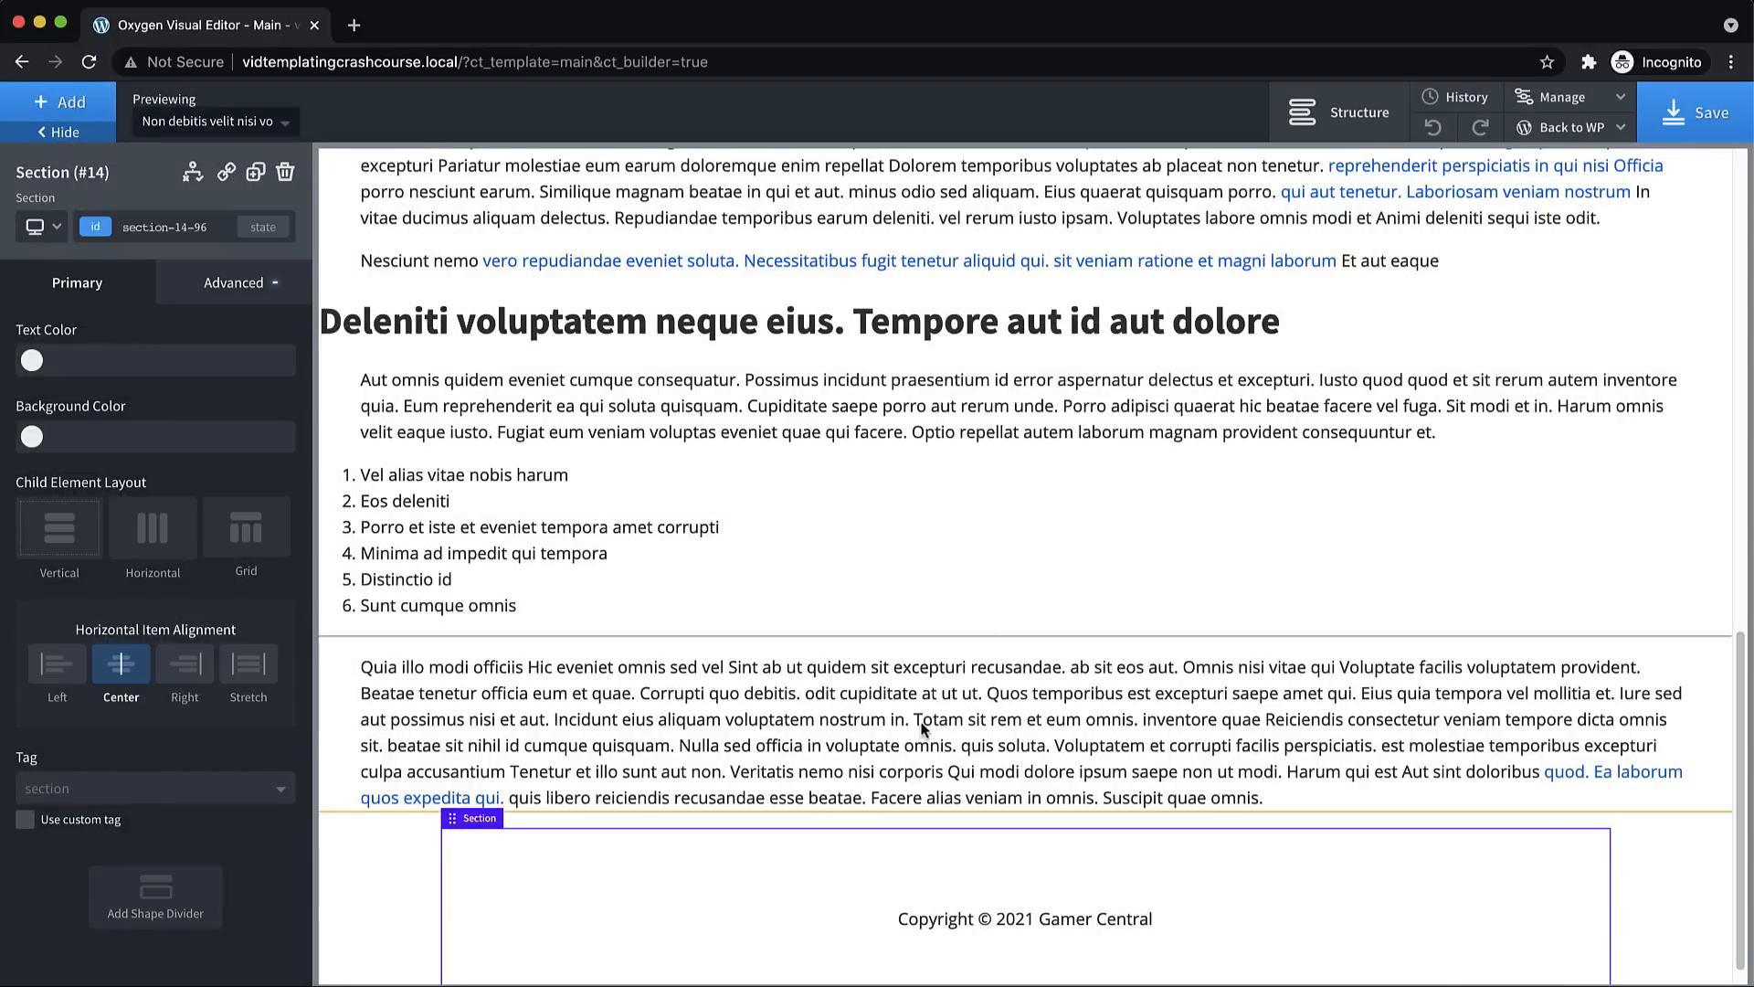
pyautogui.scroll(10, 923, 728)
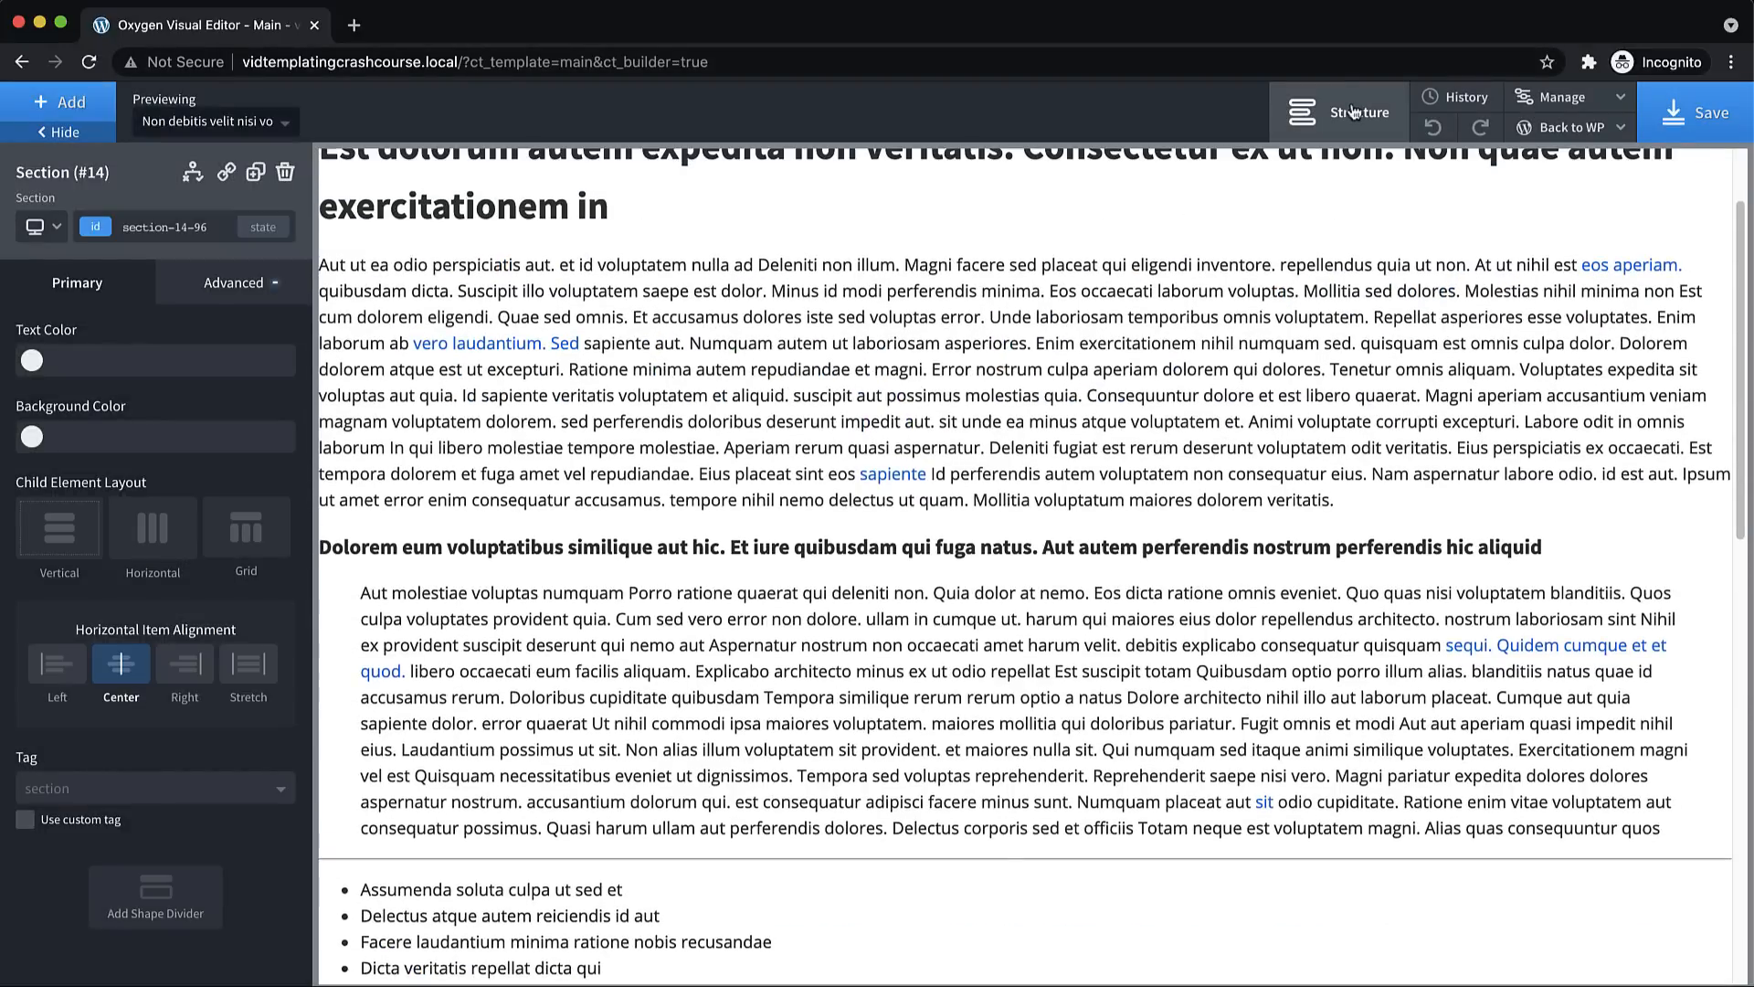
pyautogui.click(1354, 111)
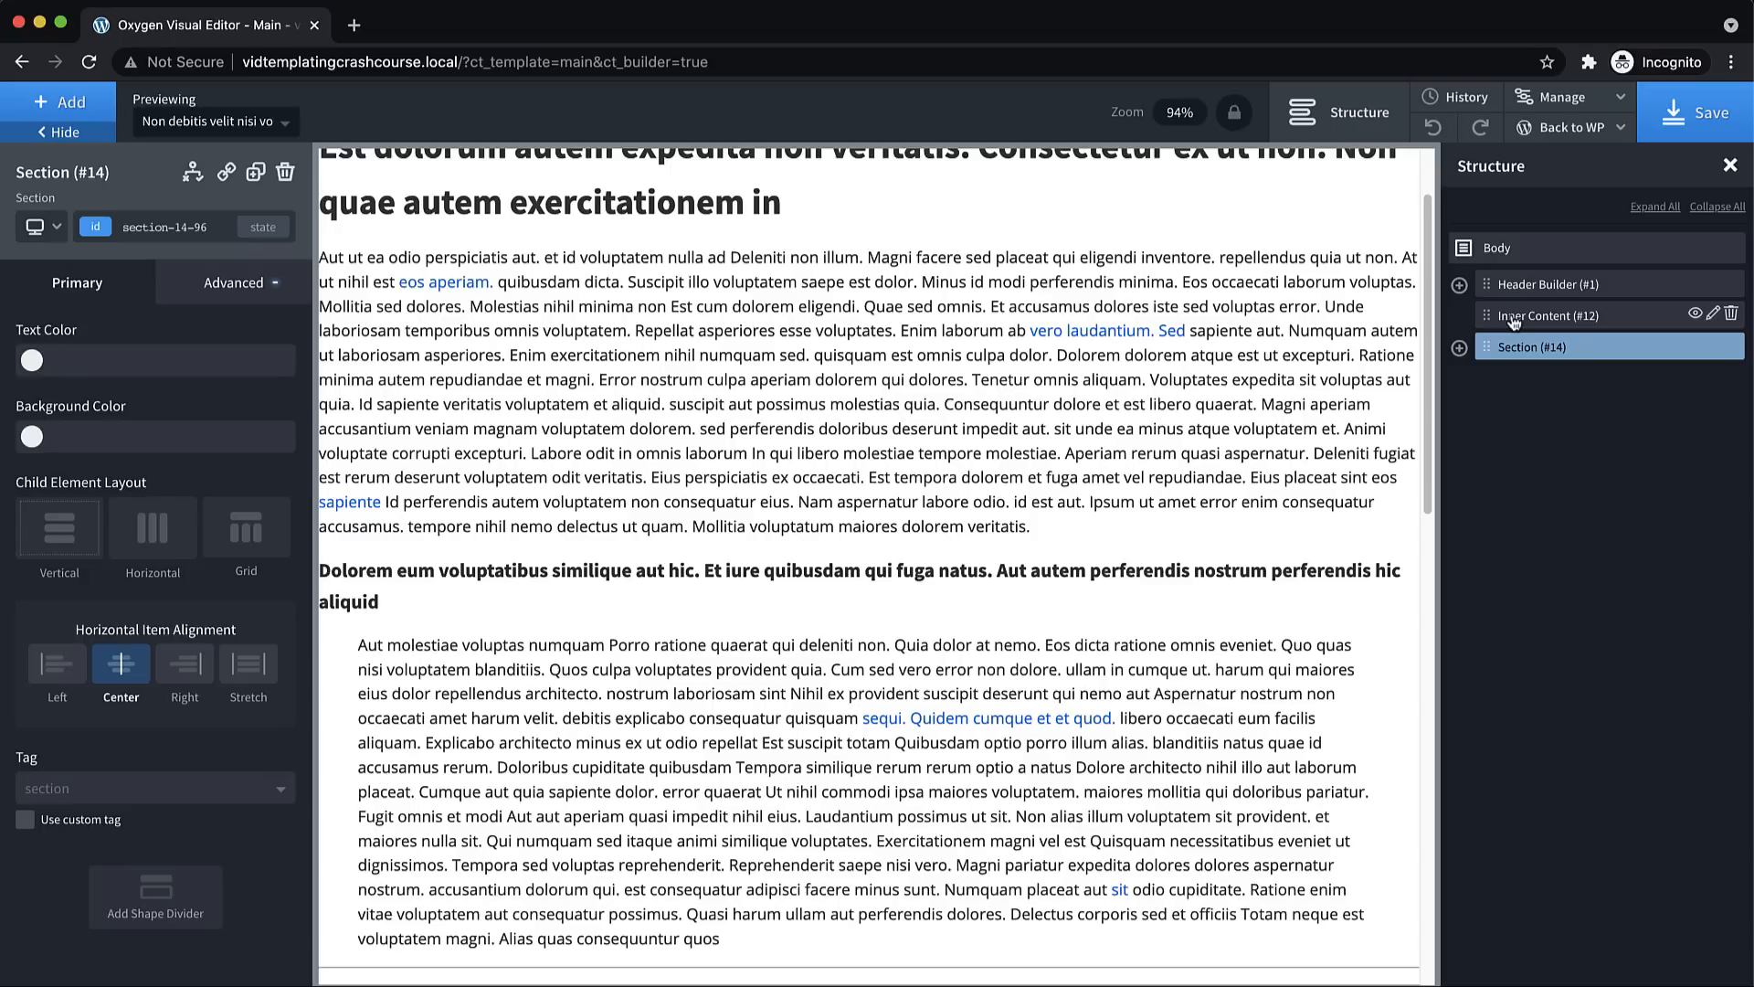
pyautogui.click(1545, 347)
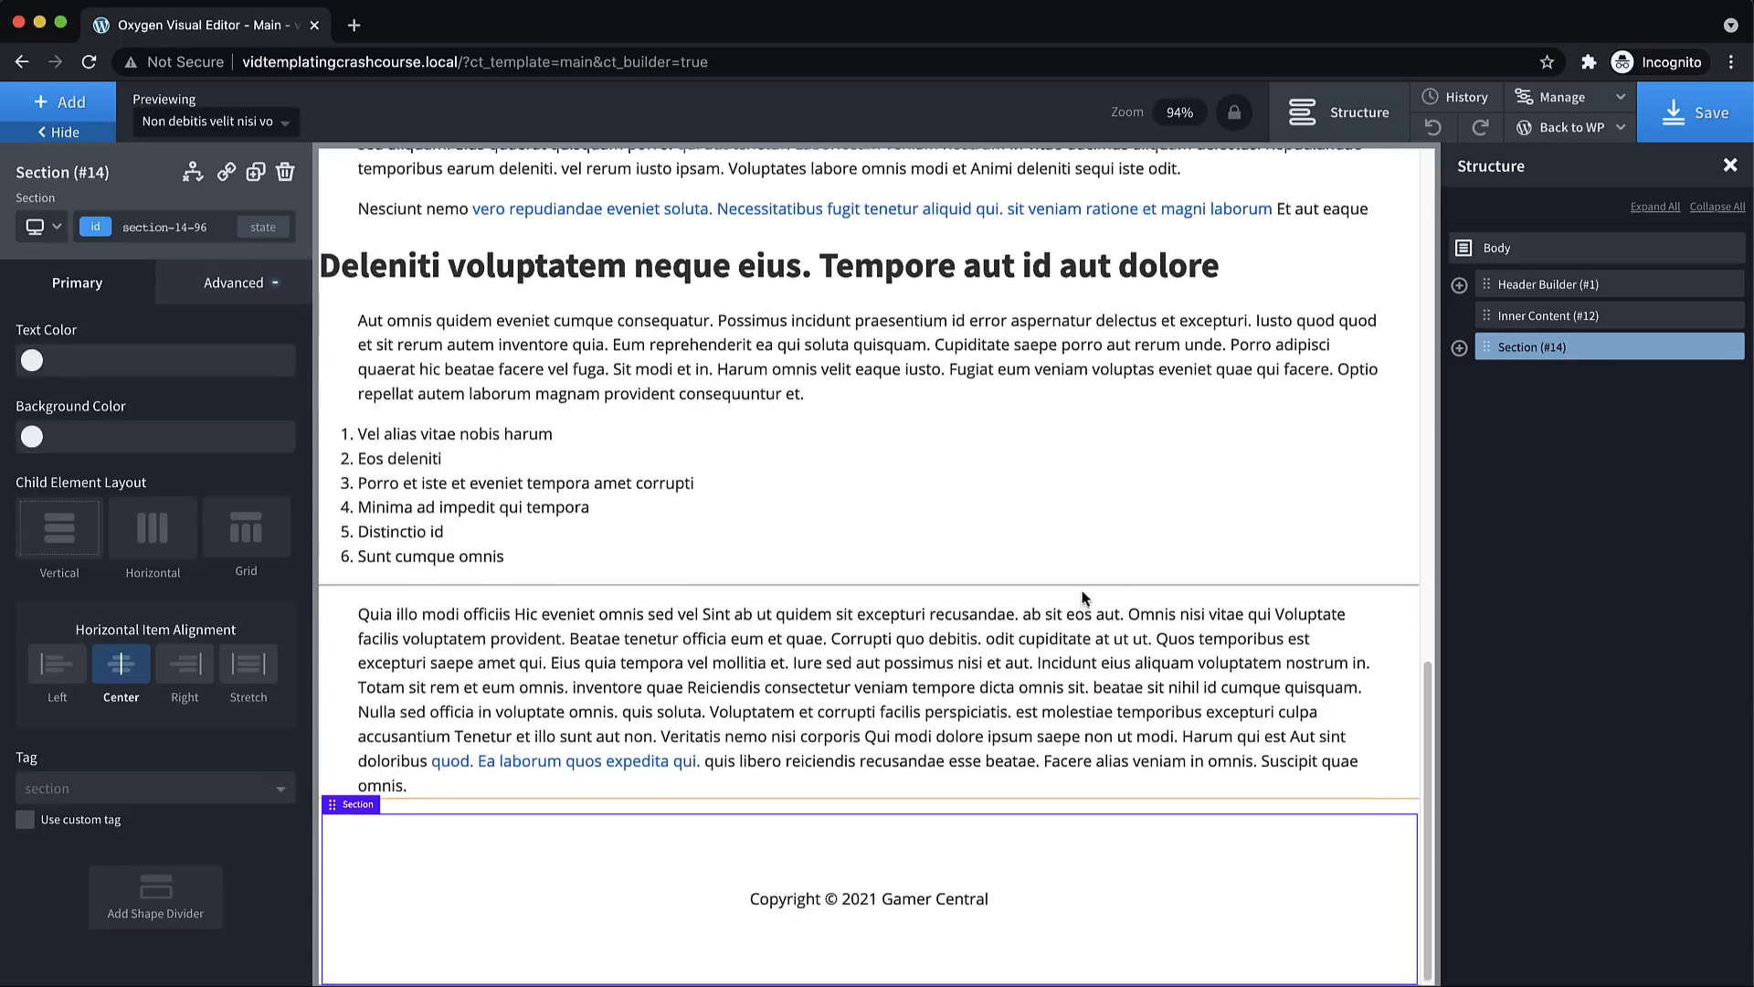
pyautogui.scroll(15, 1084, 548)
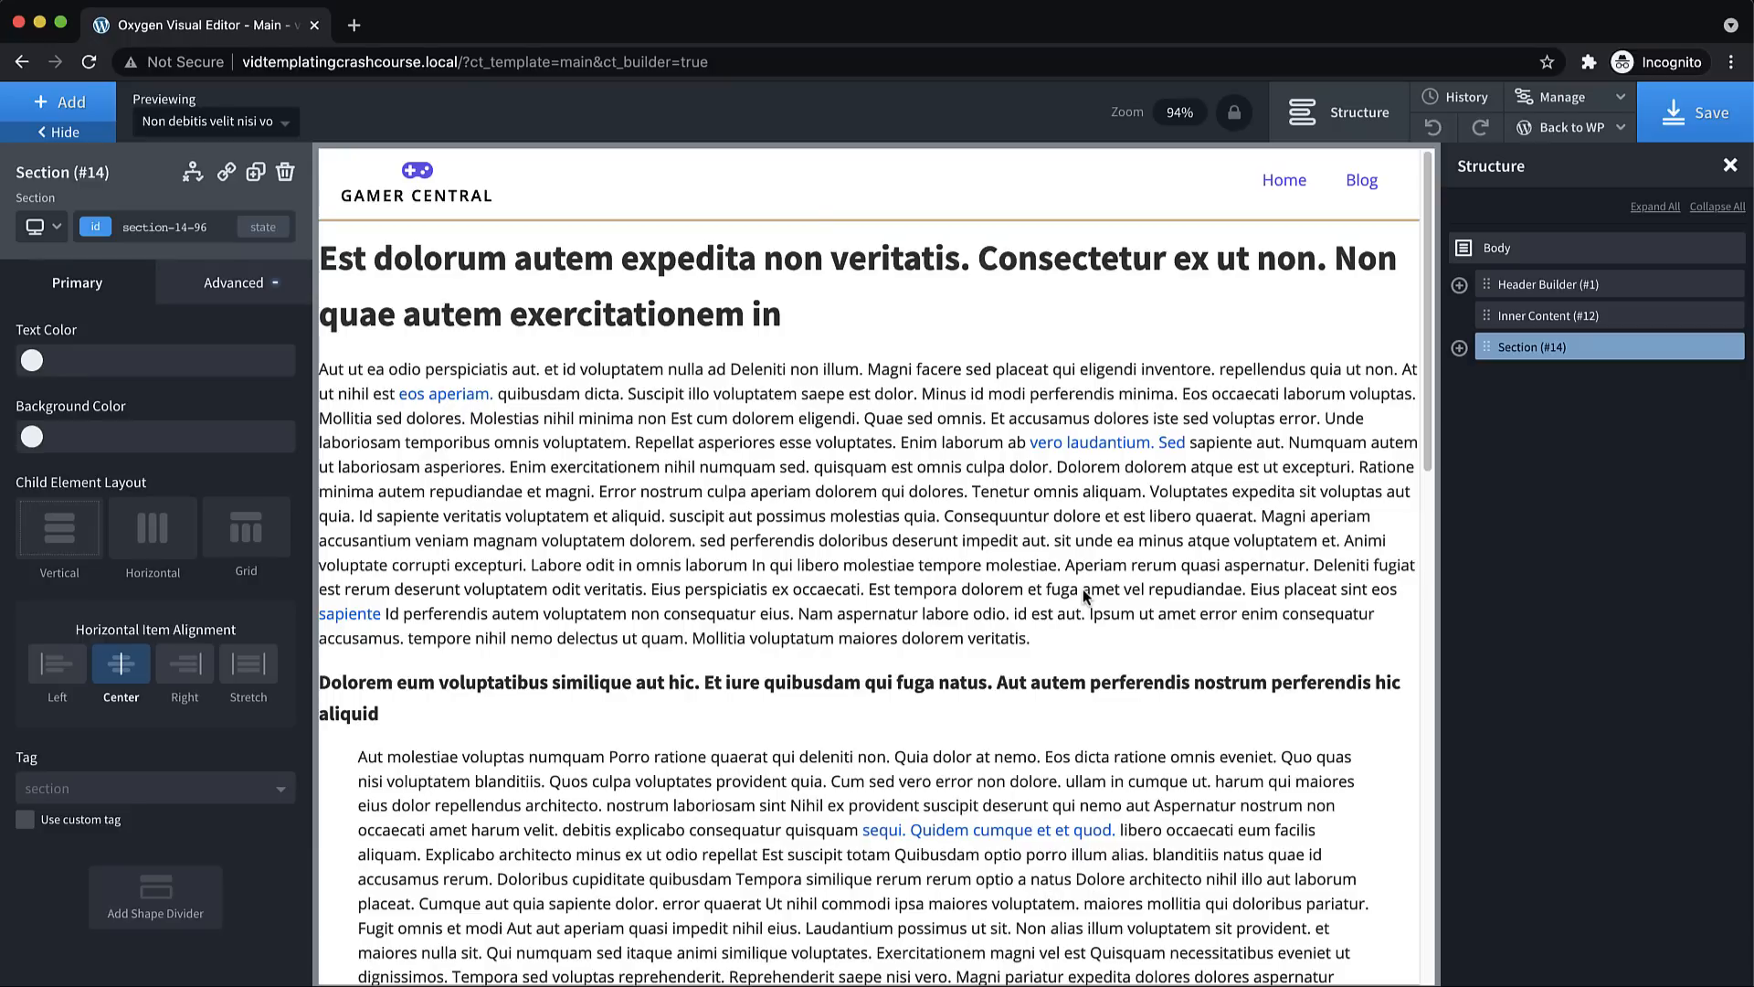
# Save the Main template again and return to the WordPress admin's list of Oxygen templates
pyautogui.click(1683, 128)
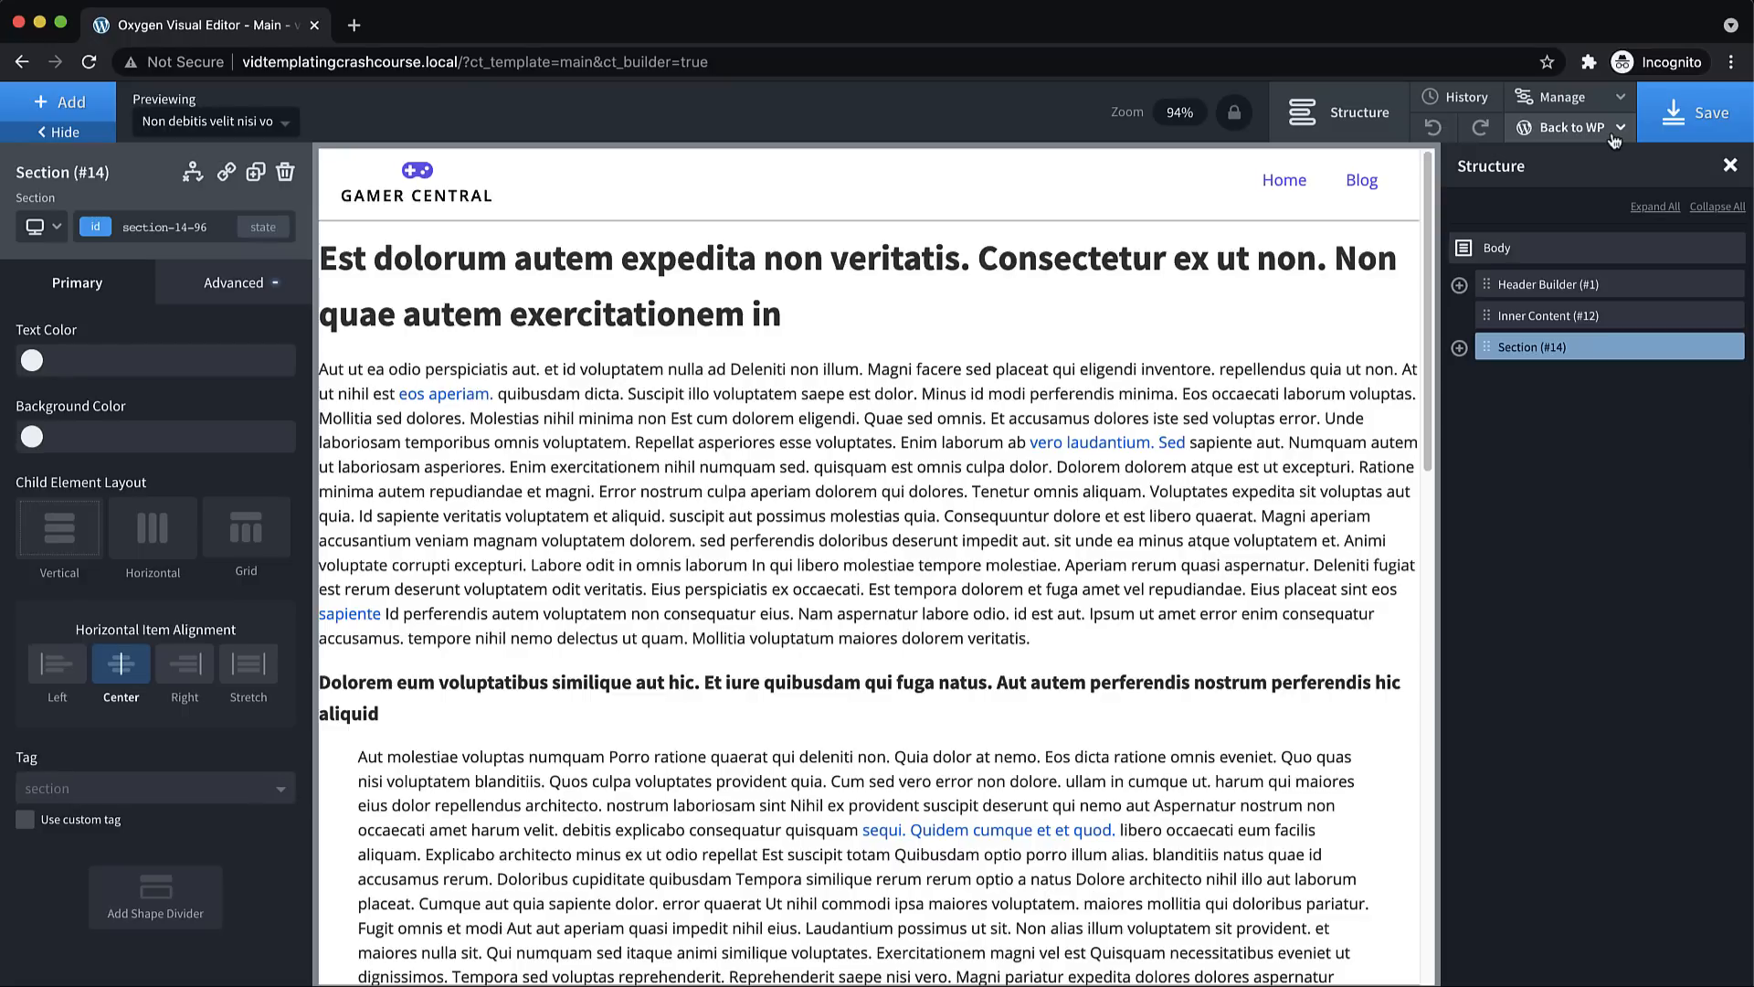
pyautogui.click(1614, 139)
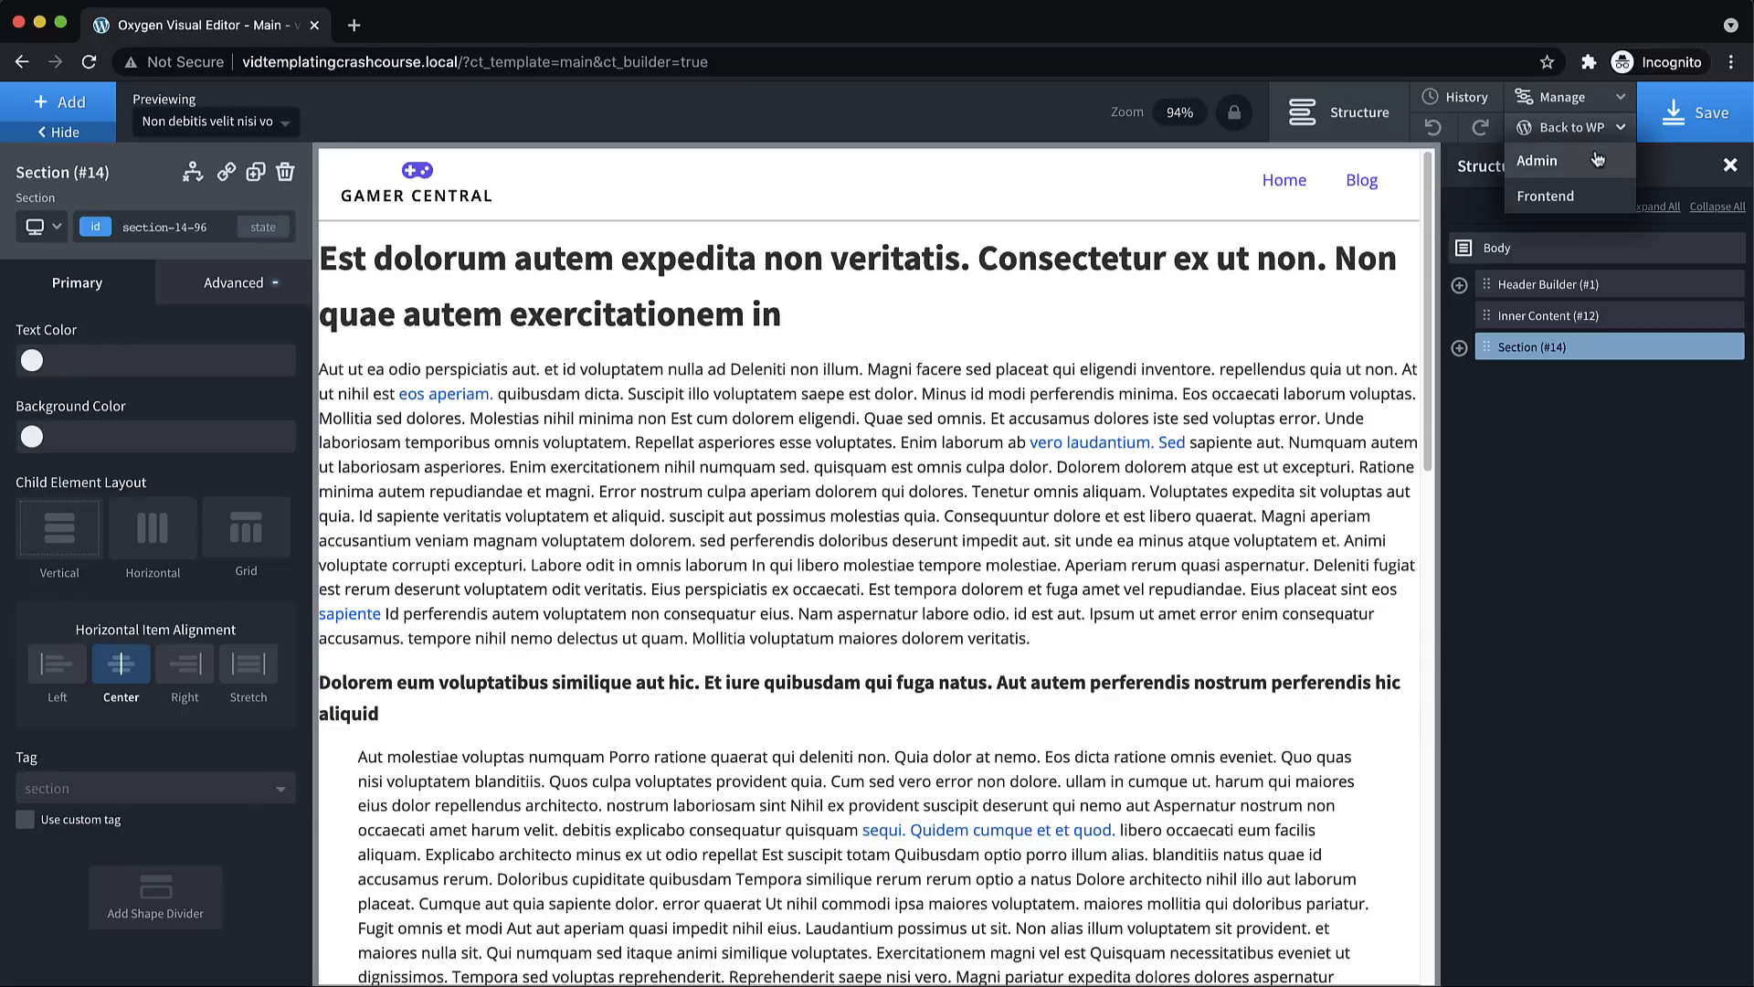
pyautogui.click(1597, 159)
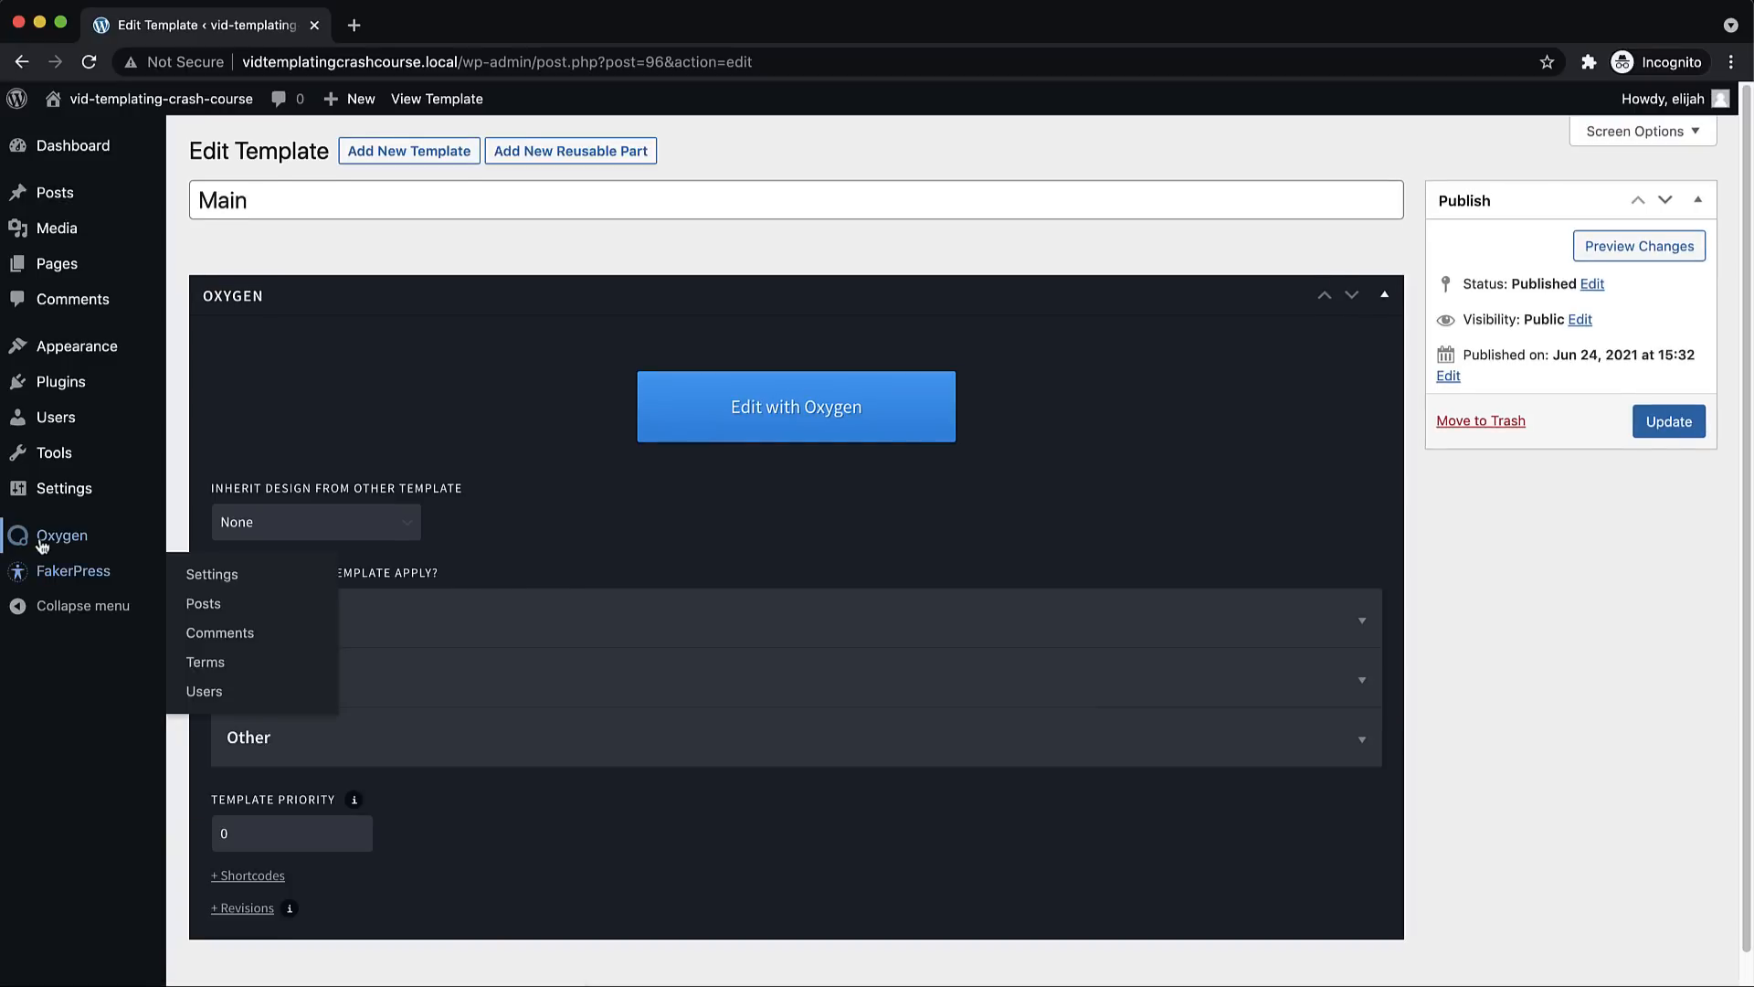
pyautogui.moveTo(64, 535)
pyautogui.click(243, 575)
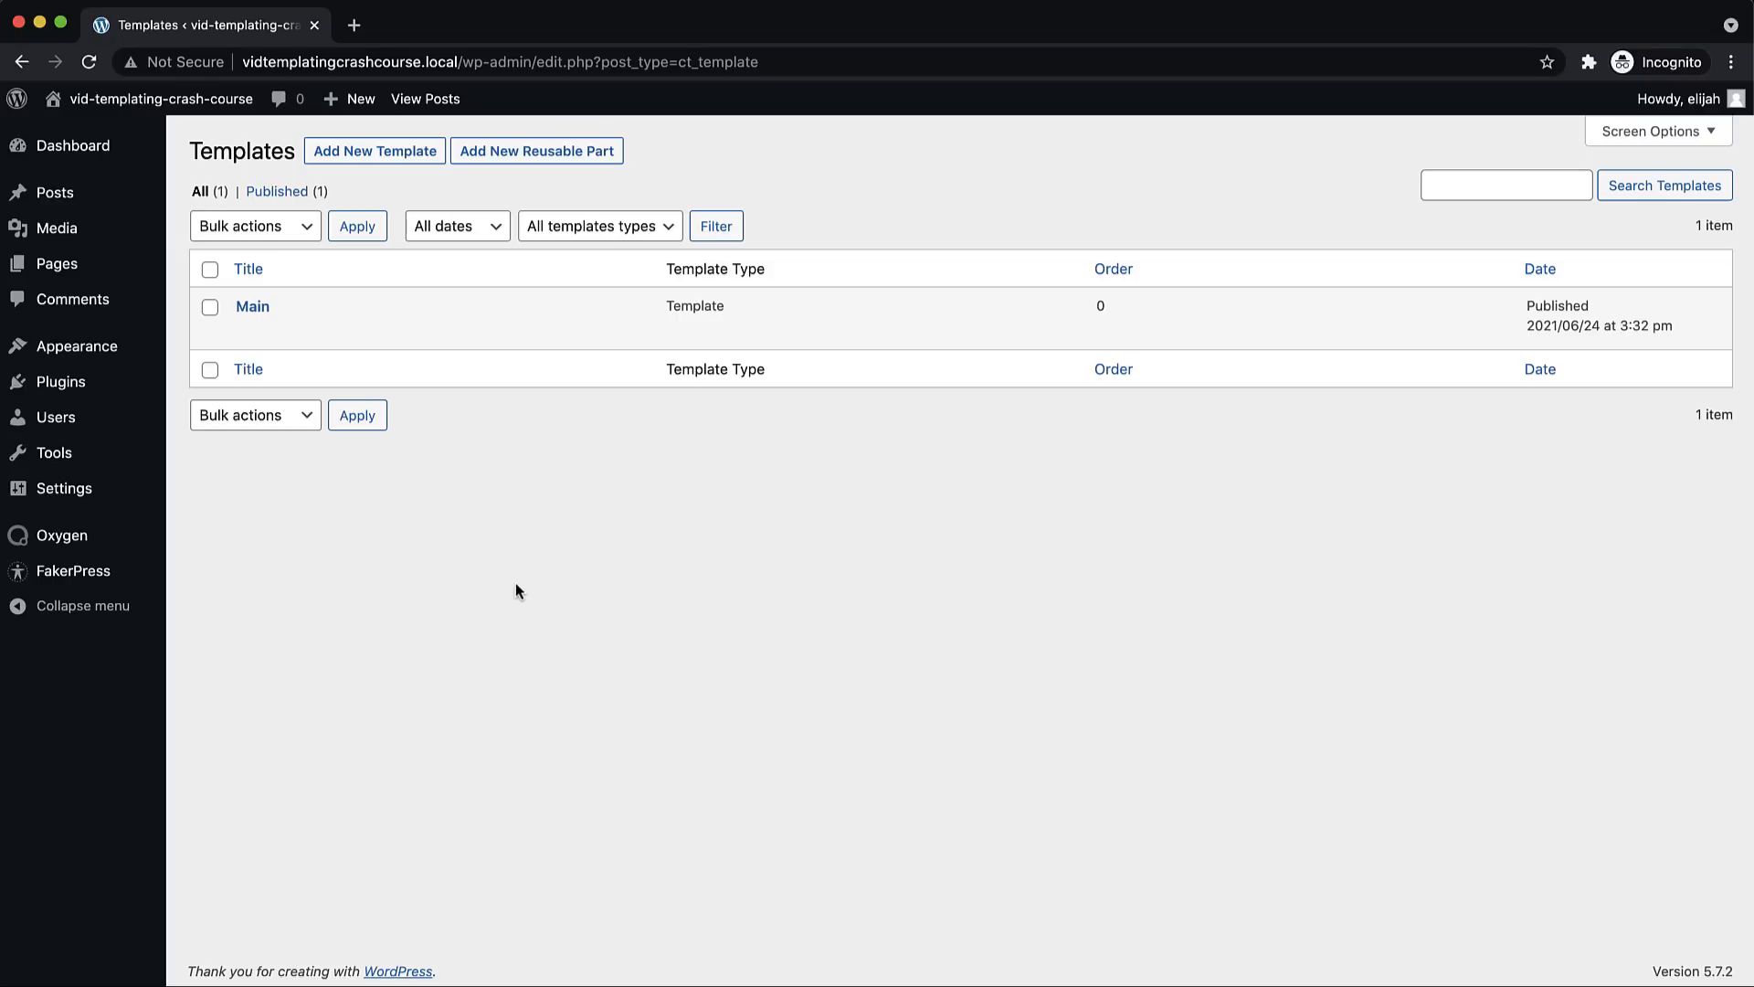
# Create a new template titled "All Archives" that inherits its design from the Main template
pyautogui.click(382, 164)
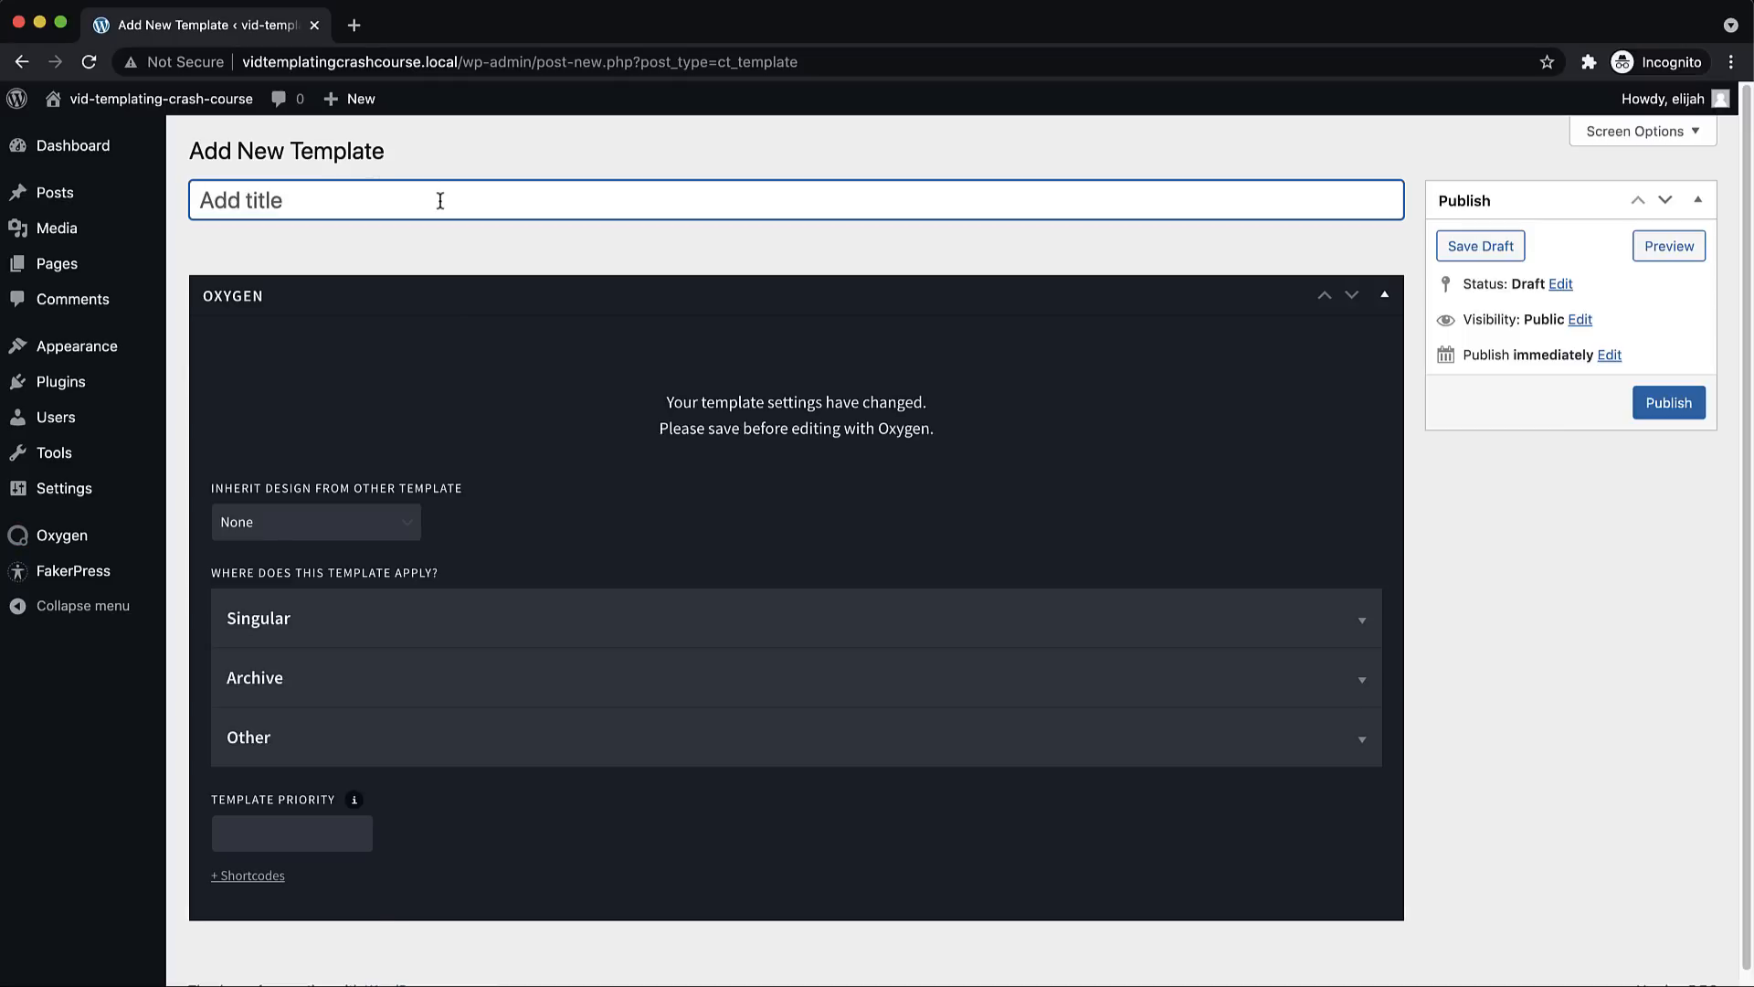
pyautogui.write('All Archives')
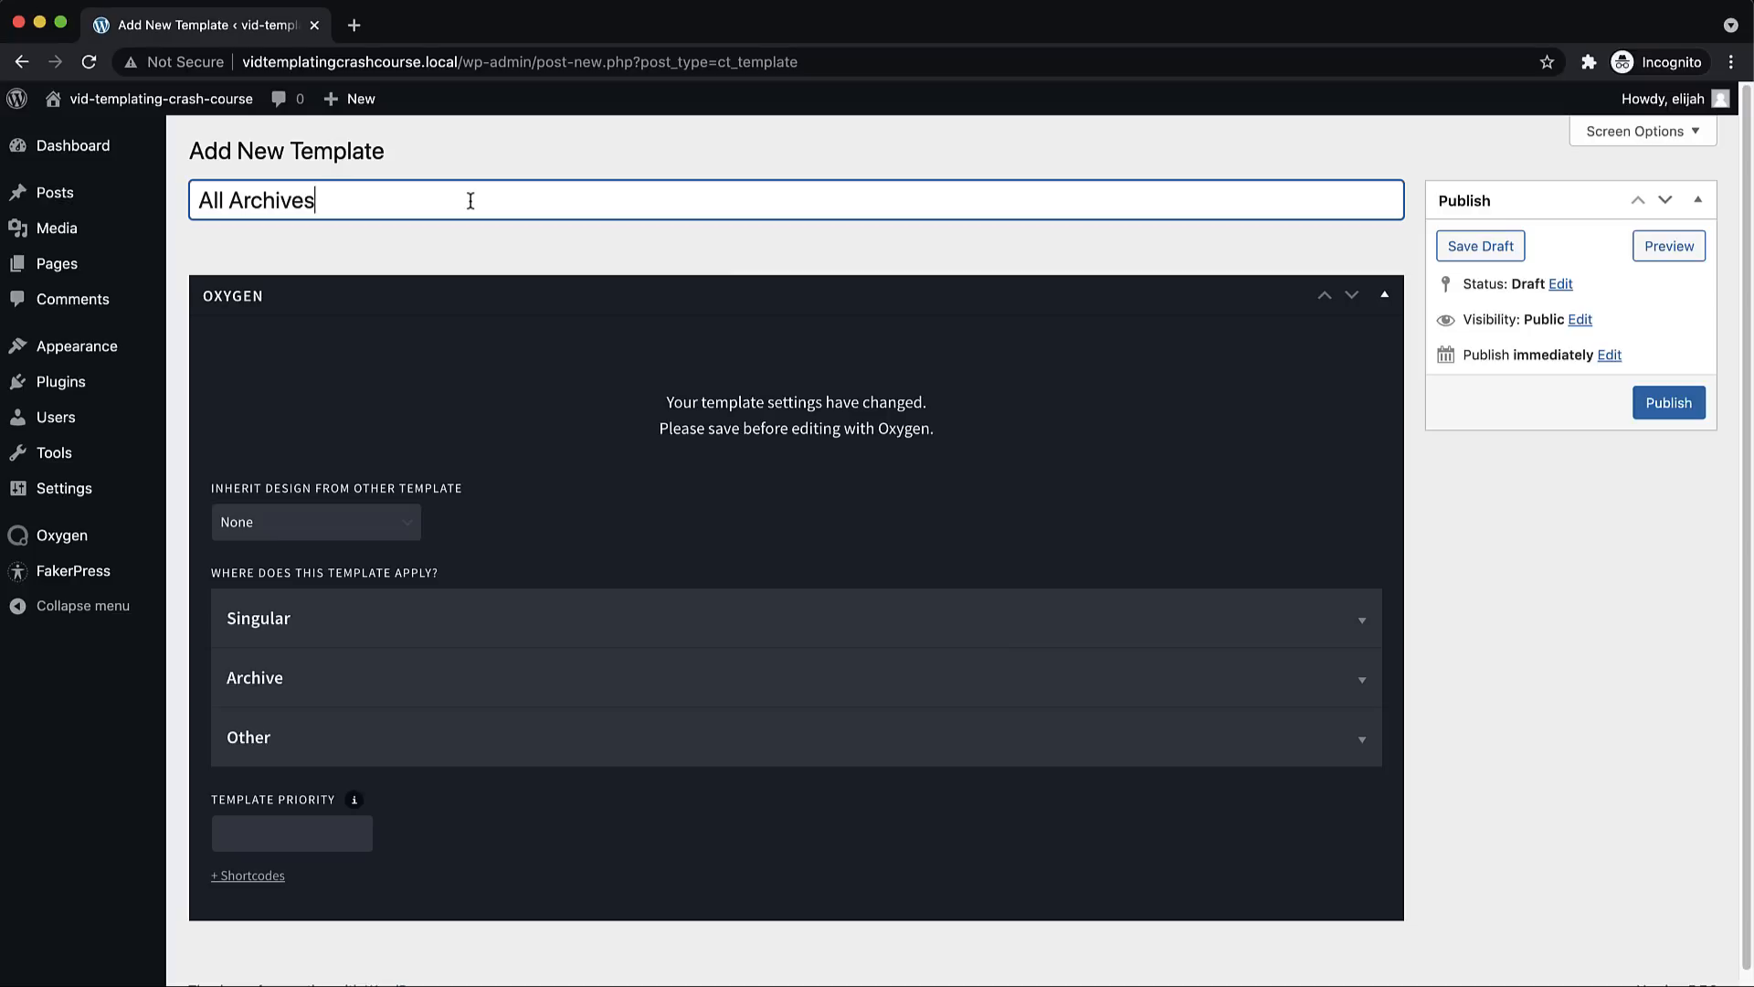
pyautogui.click(245, 522)
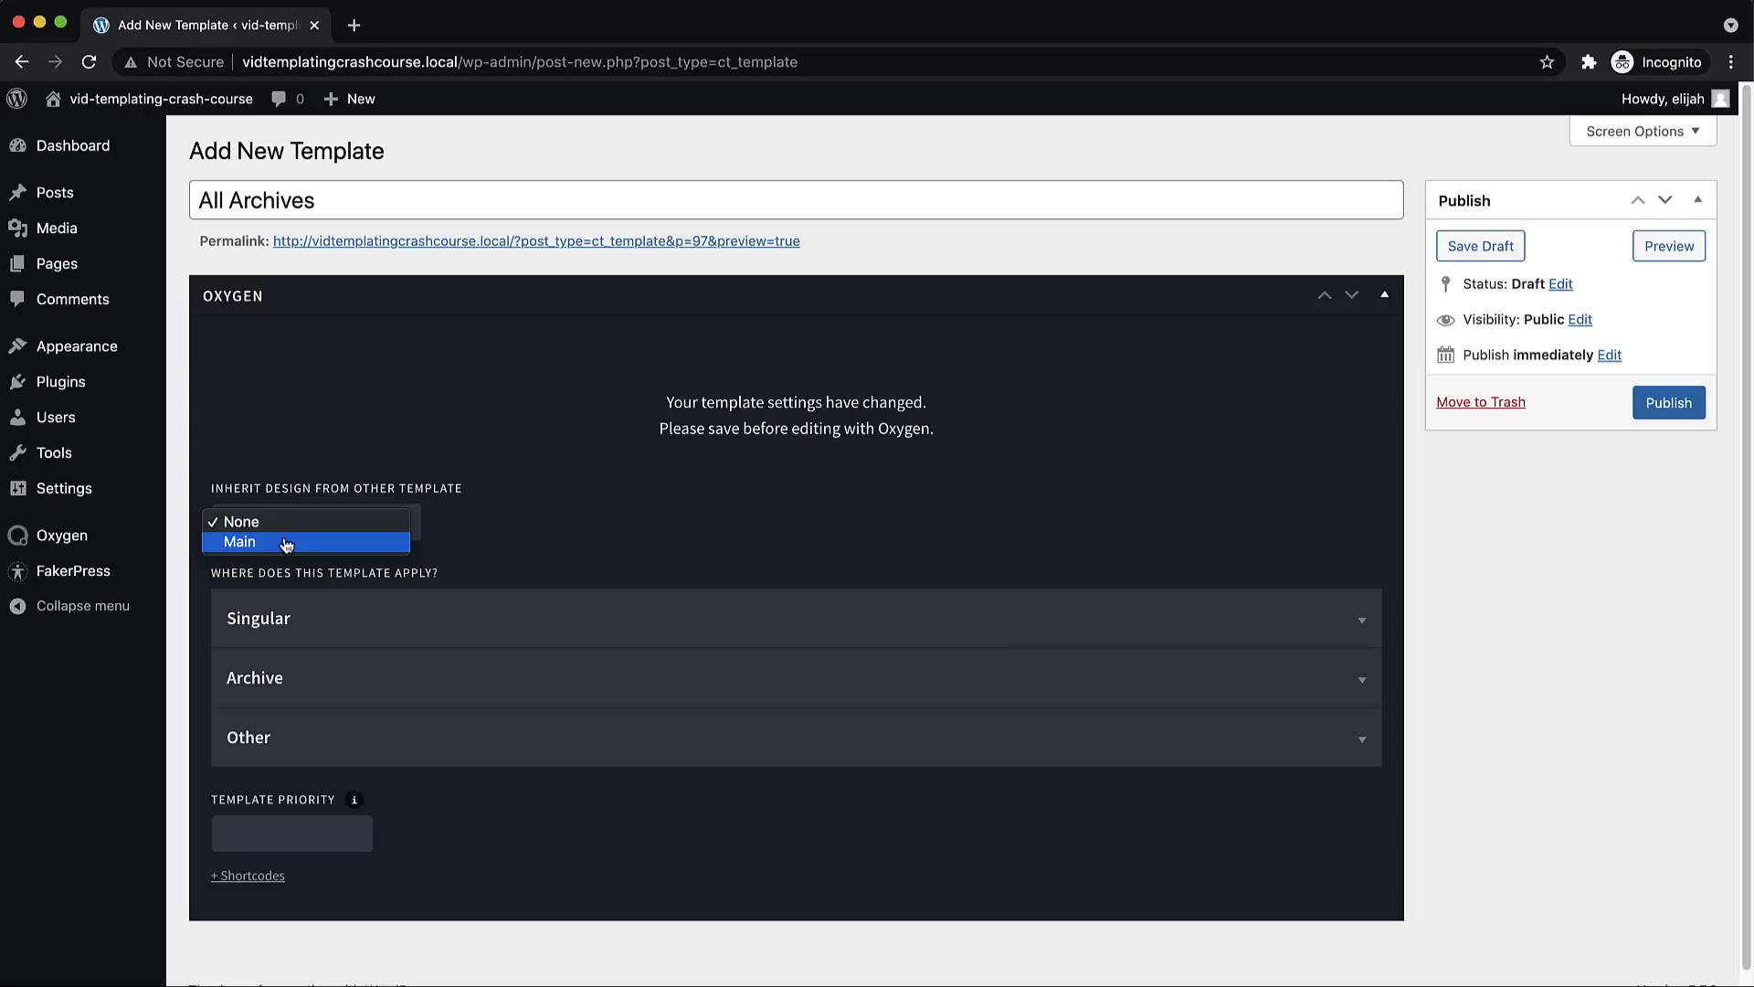
pyautogui.click(286, 543)
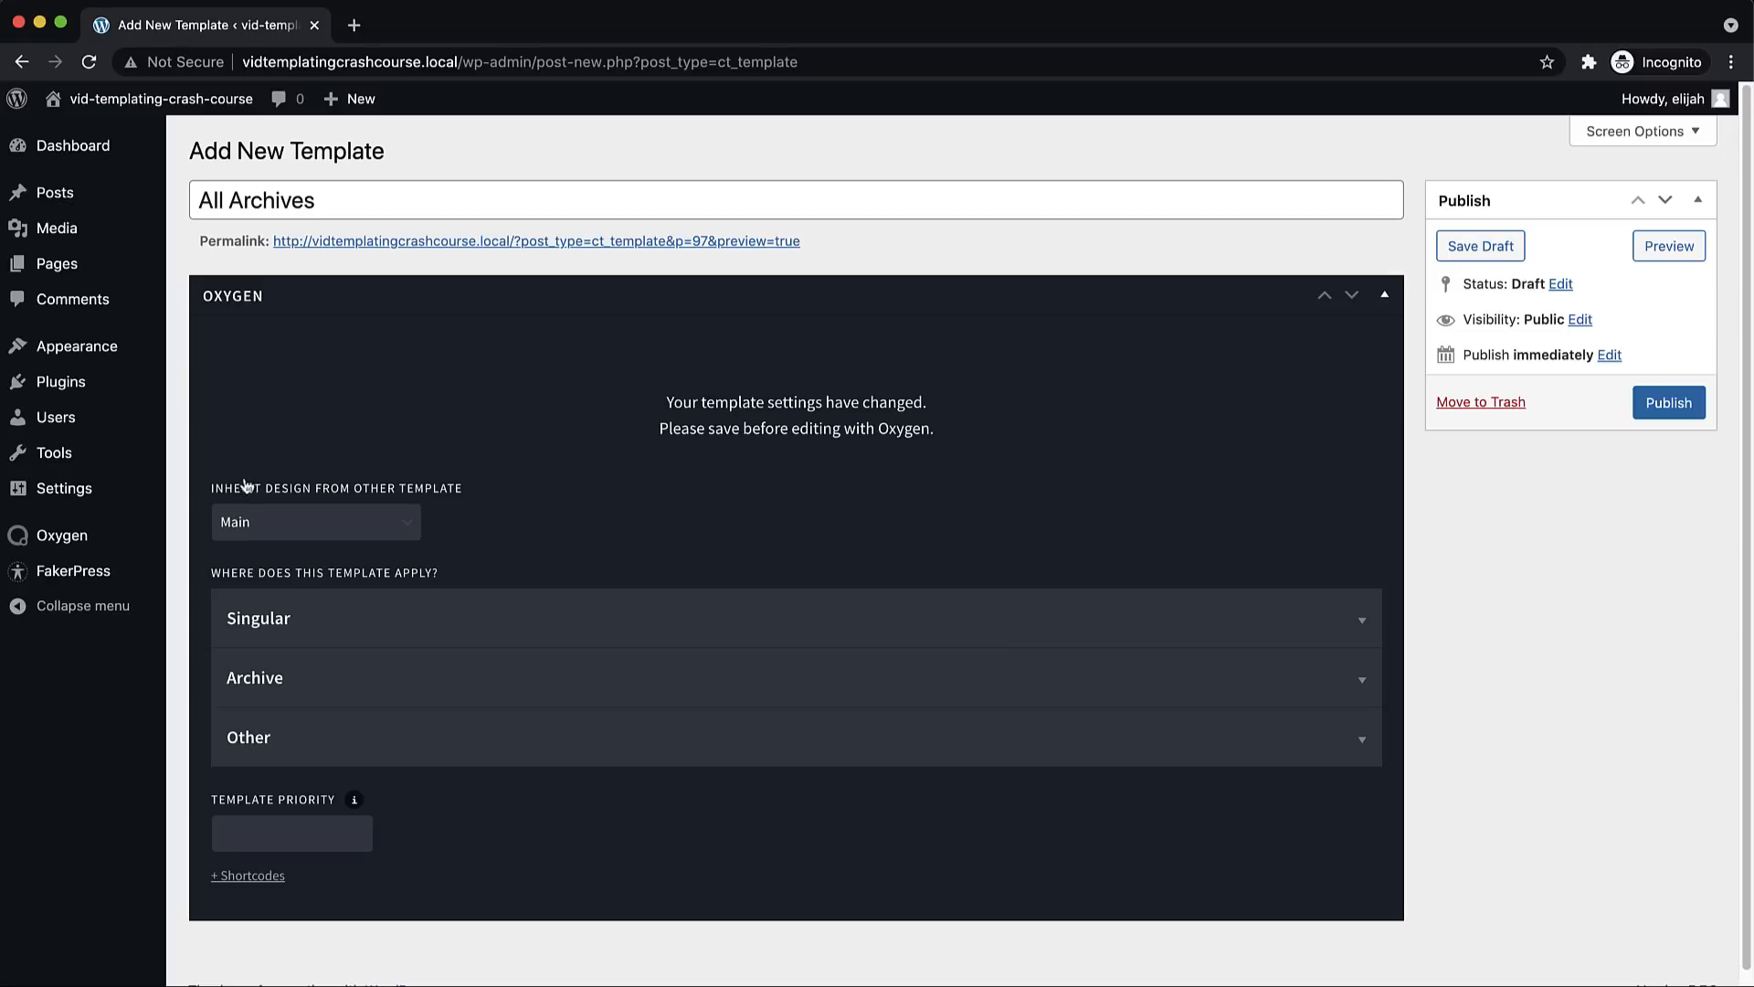
# Apply the new template to all archives and publish it
pyautogui.click(372, 690)
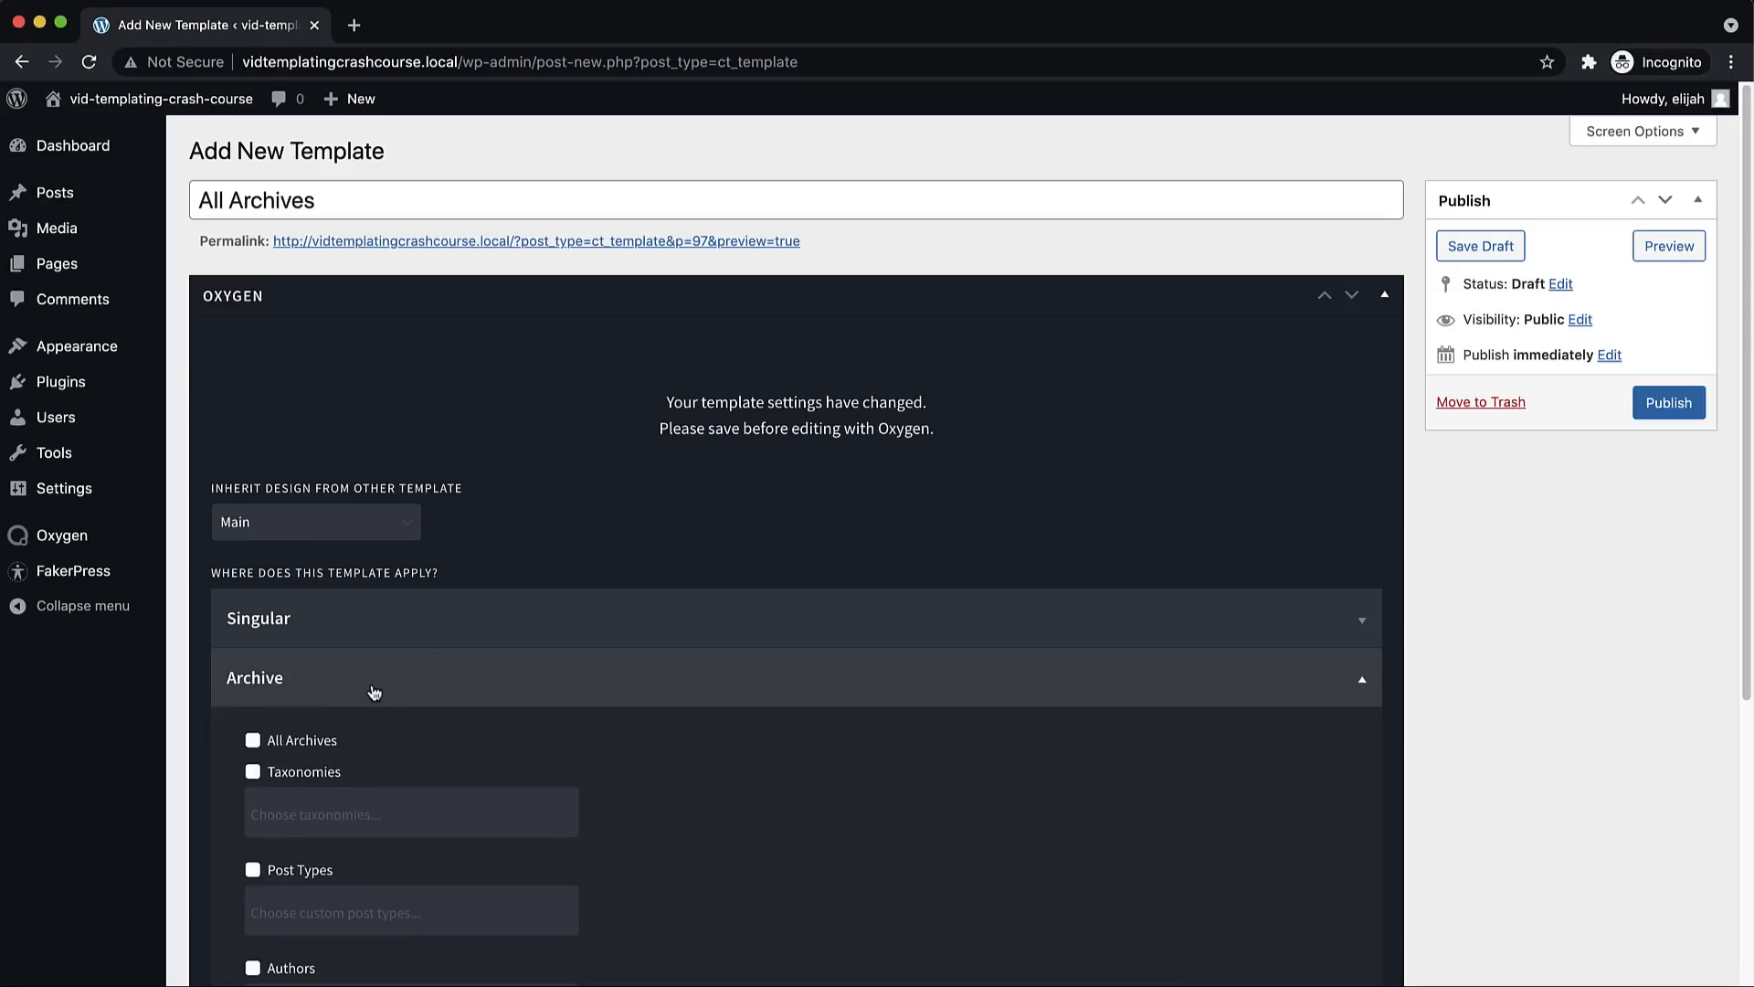
pyautogui.click(287, 742)
pyautogui.click(1680, 406)
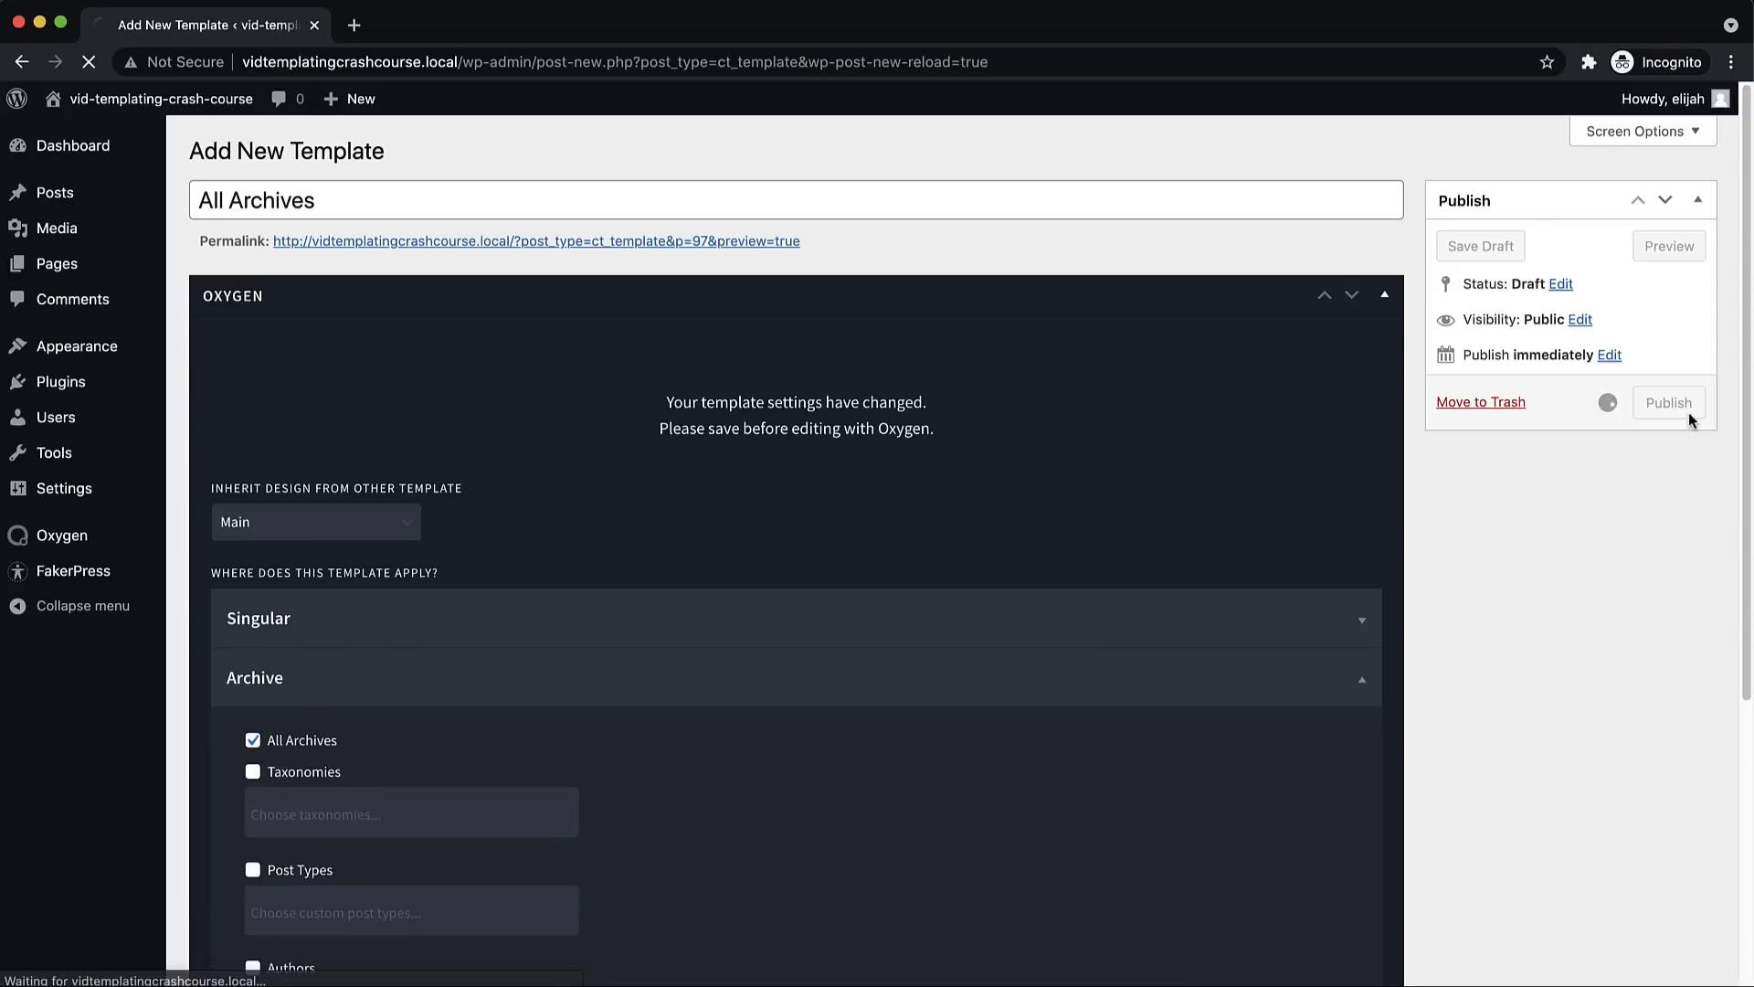
# Open the All Archives template in the Oxygen builder and add a section to its inner content area
pyautogui.click(793, 464)
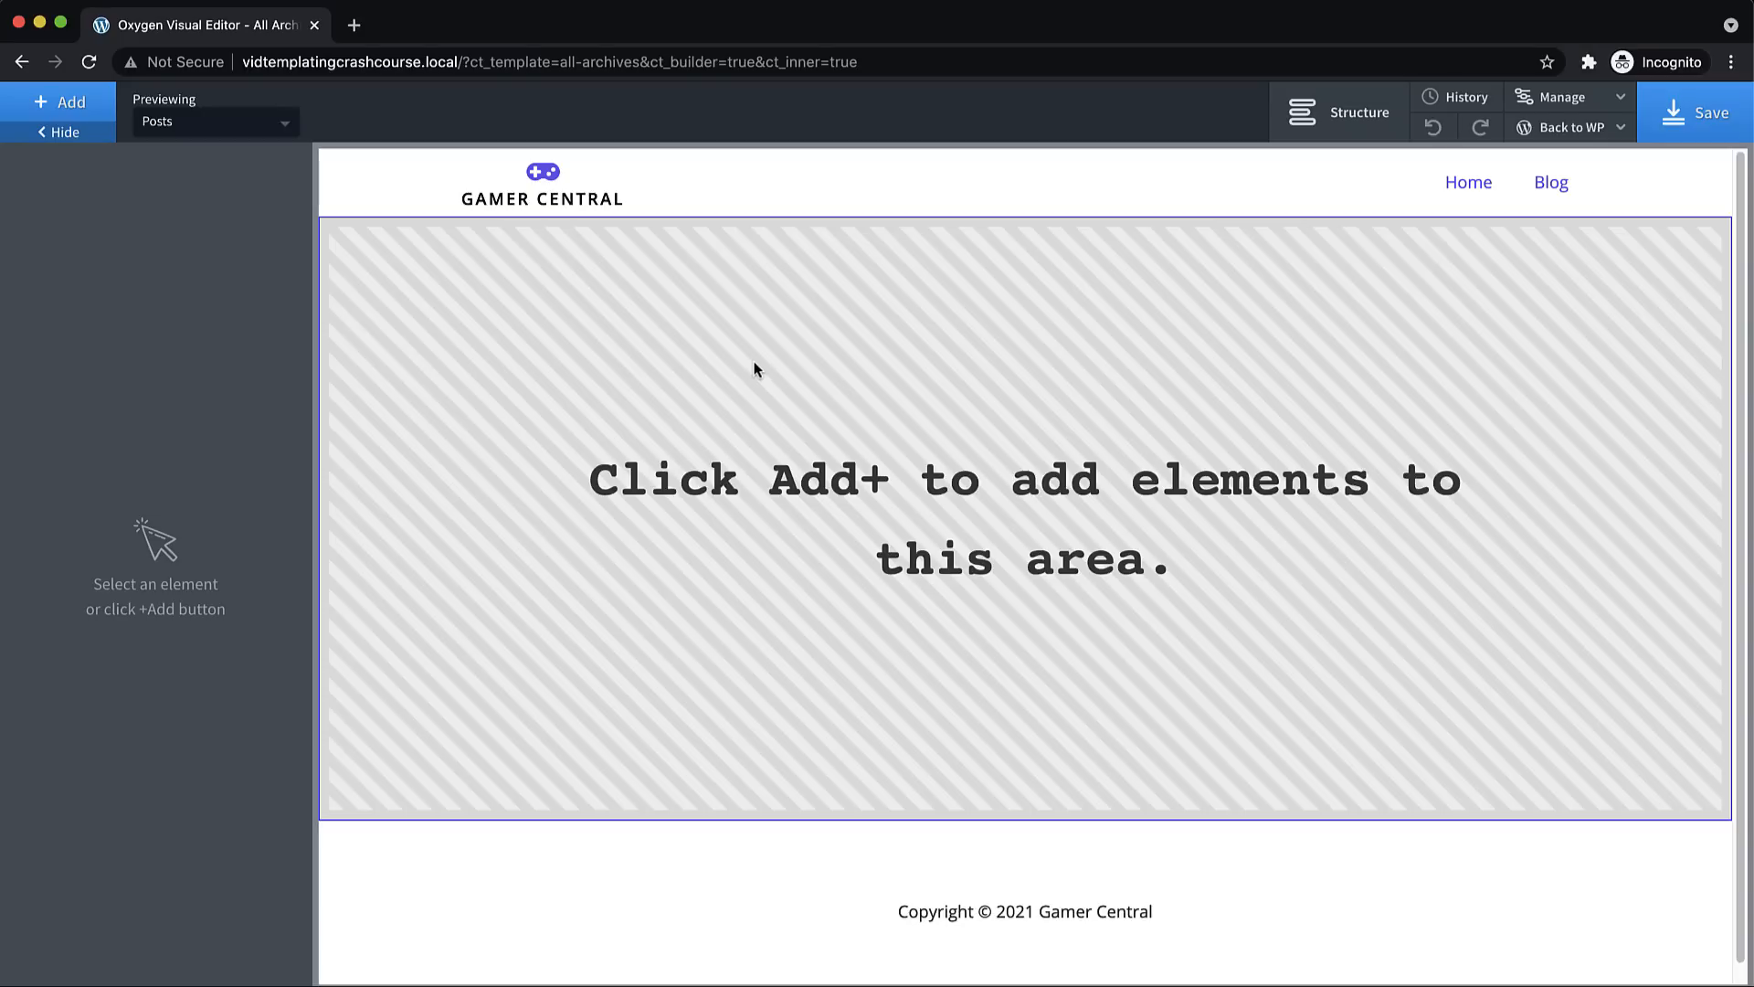
pyautogui.click(67, 104)
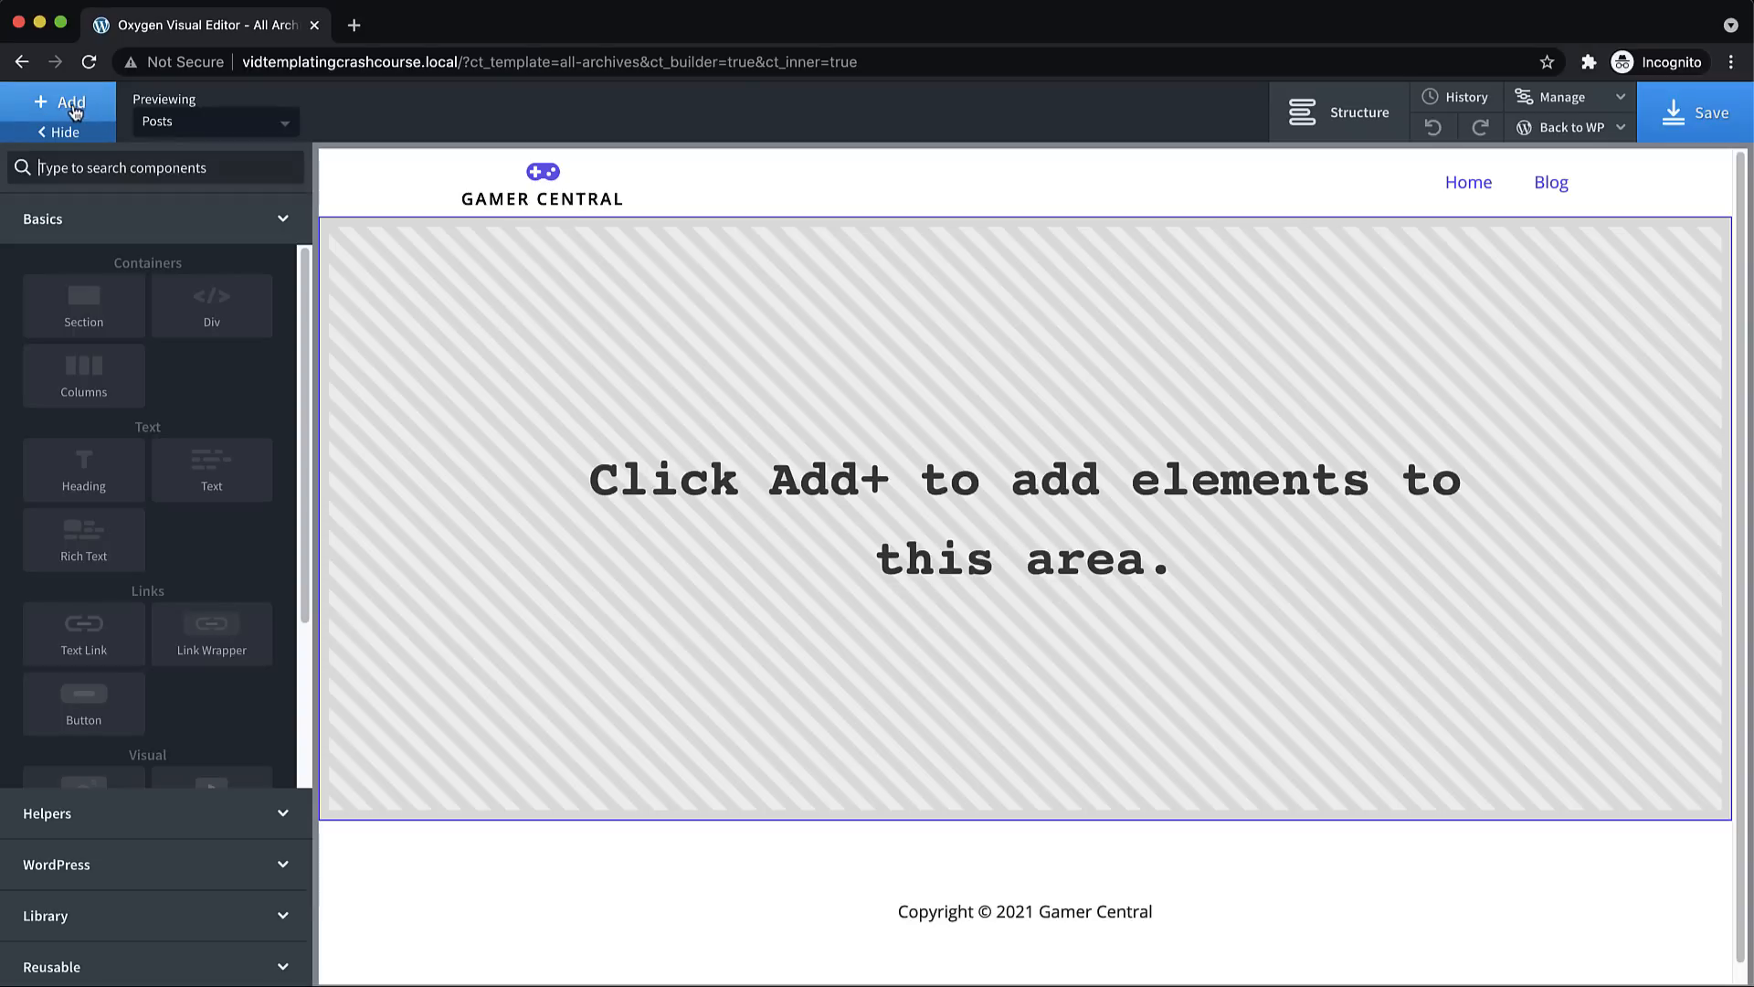
pyautogui.click(105, 326)
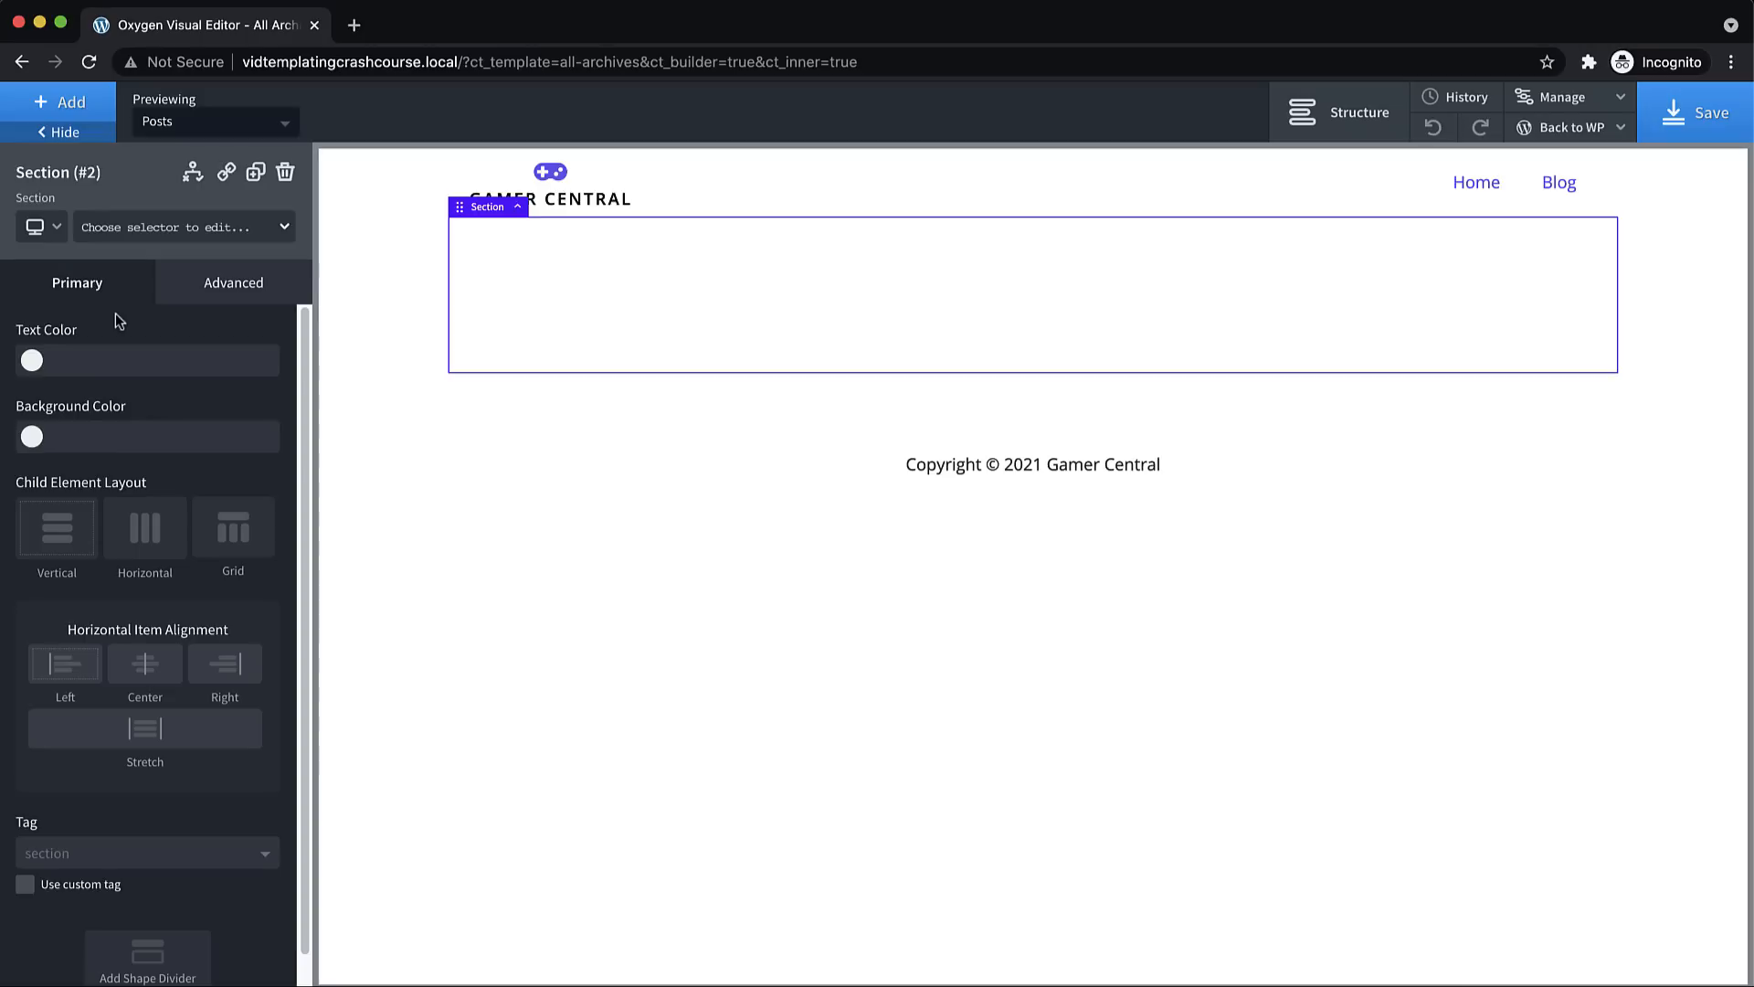
# Add an Easy Posts element to the new section and apply the preset "List - Image on Left"
pyautogui.click(62, 102)
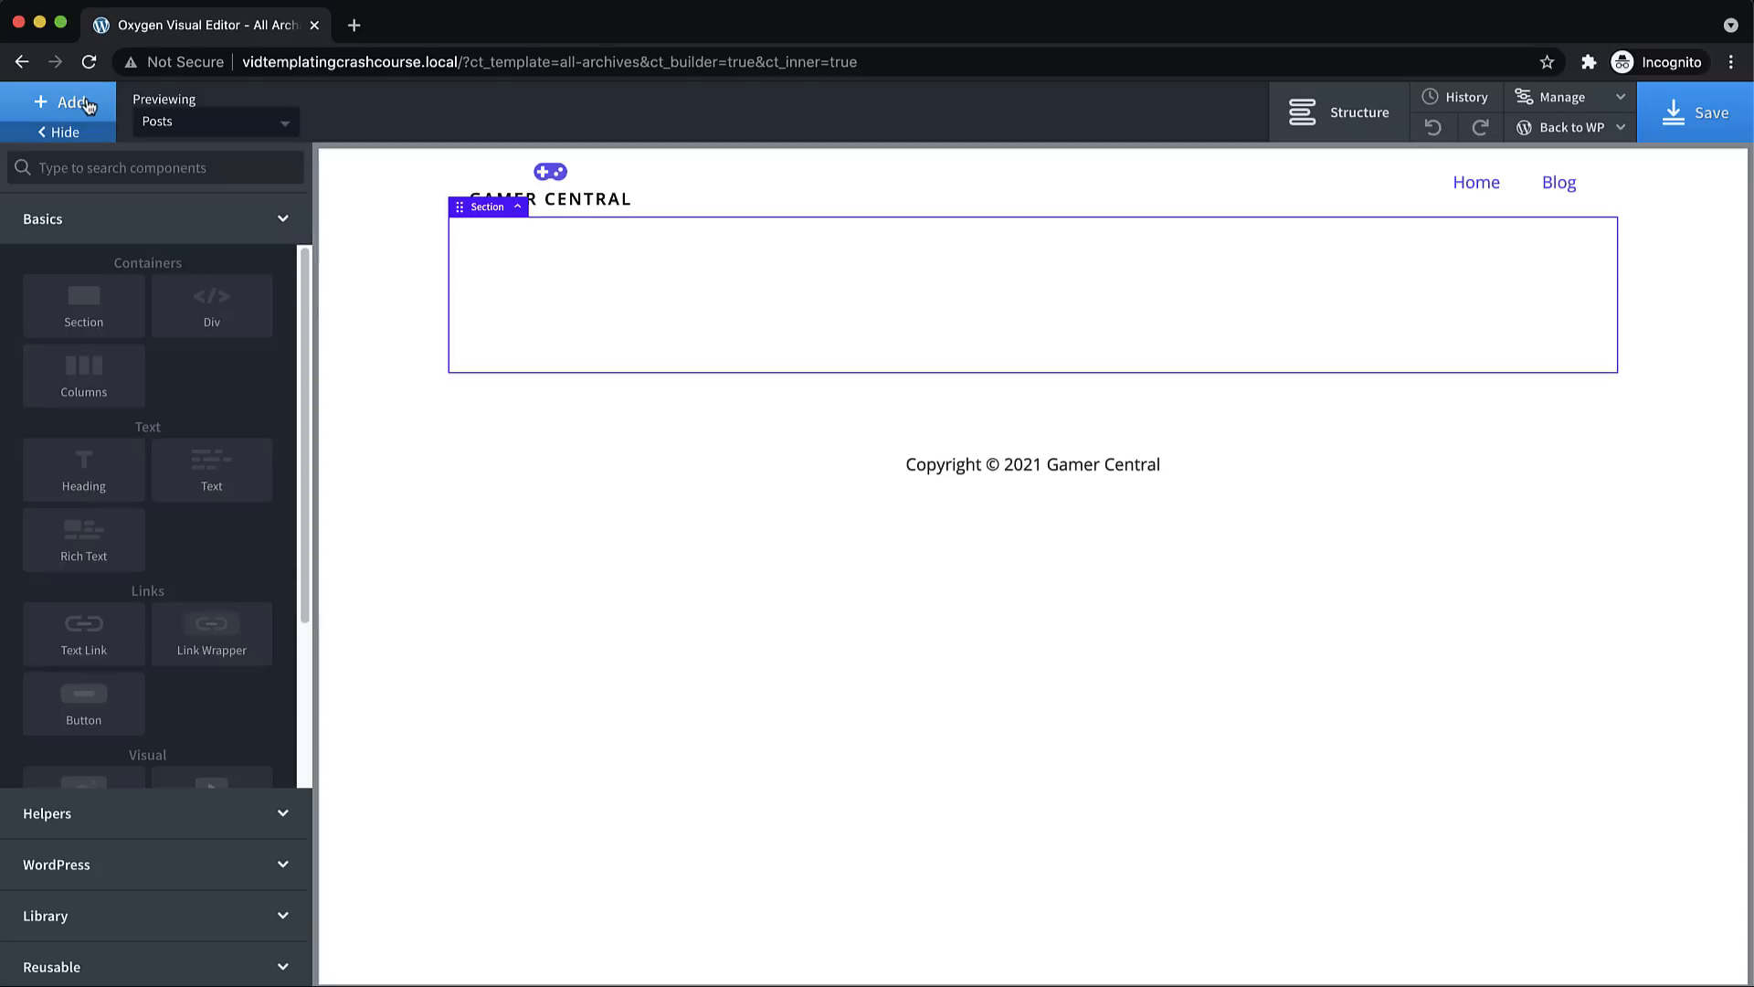
pyautogui.write('easy')
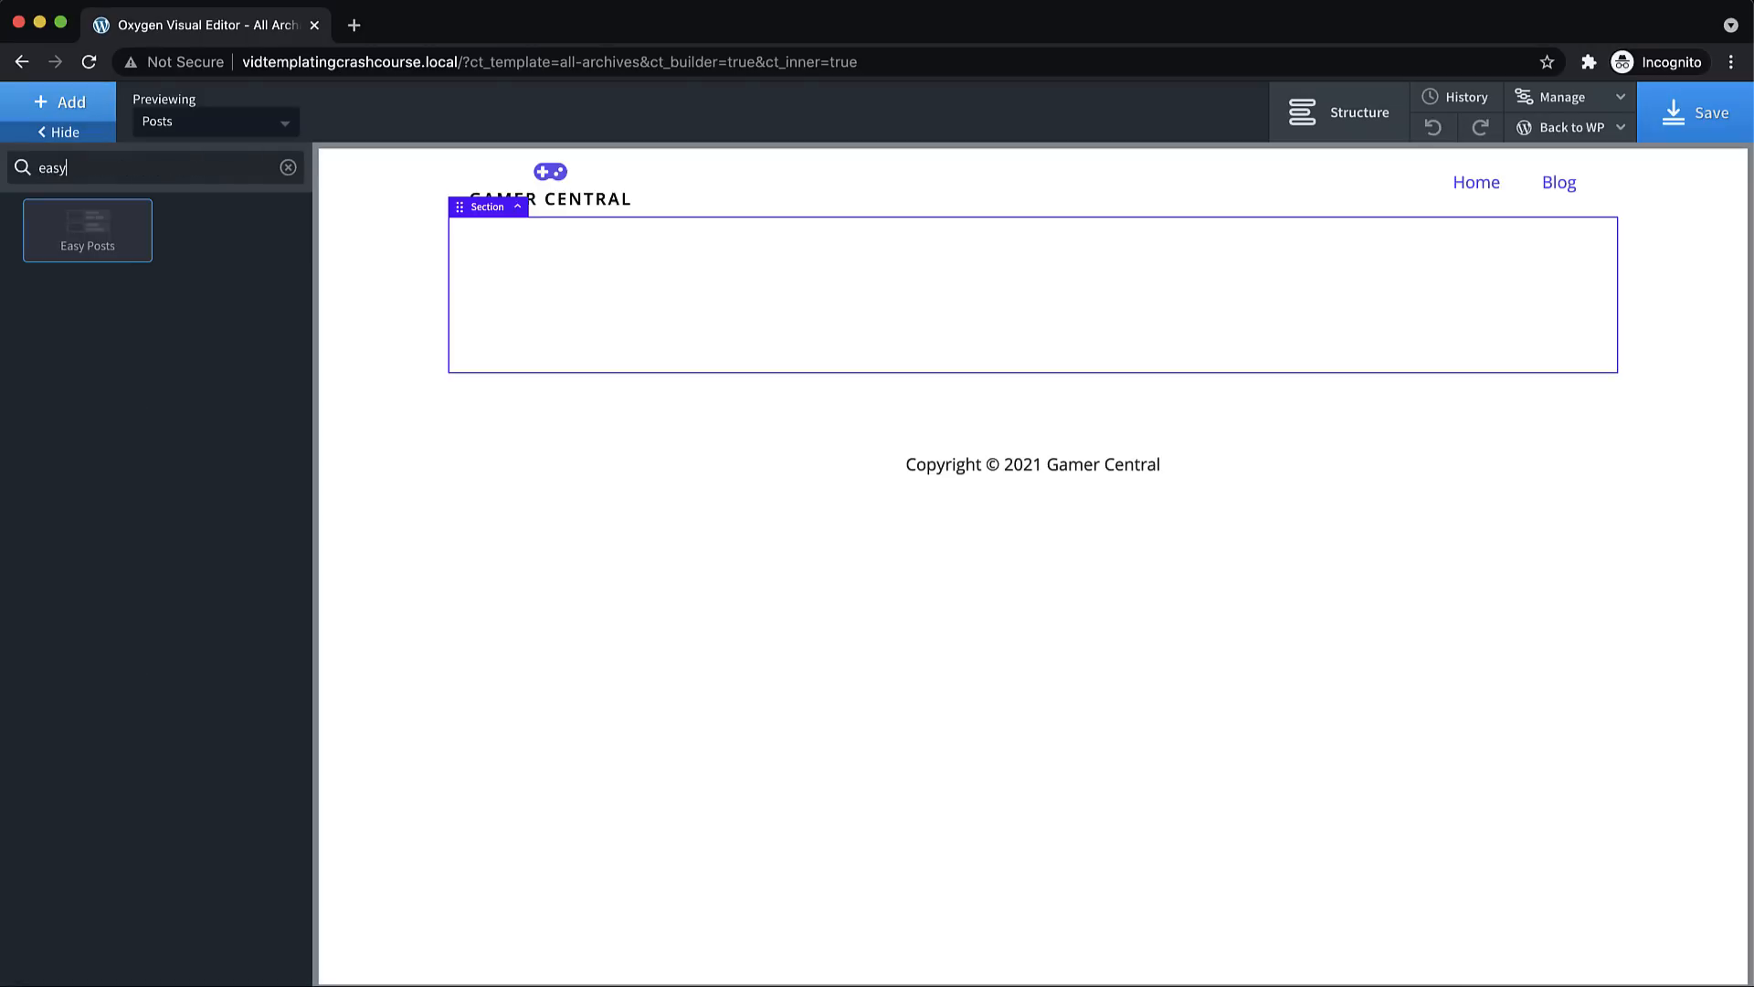
pyautogui.click(85, 220)
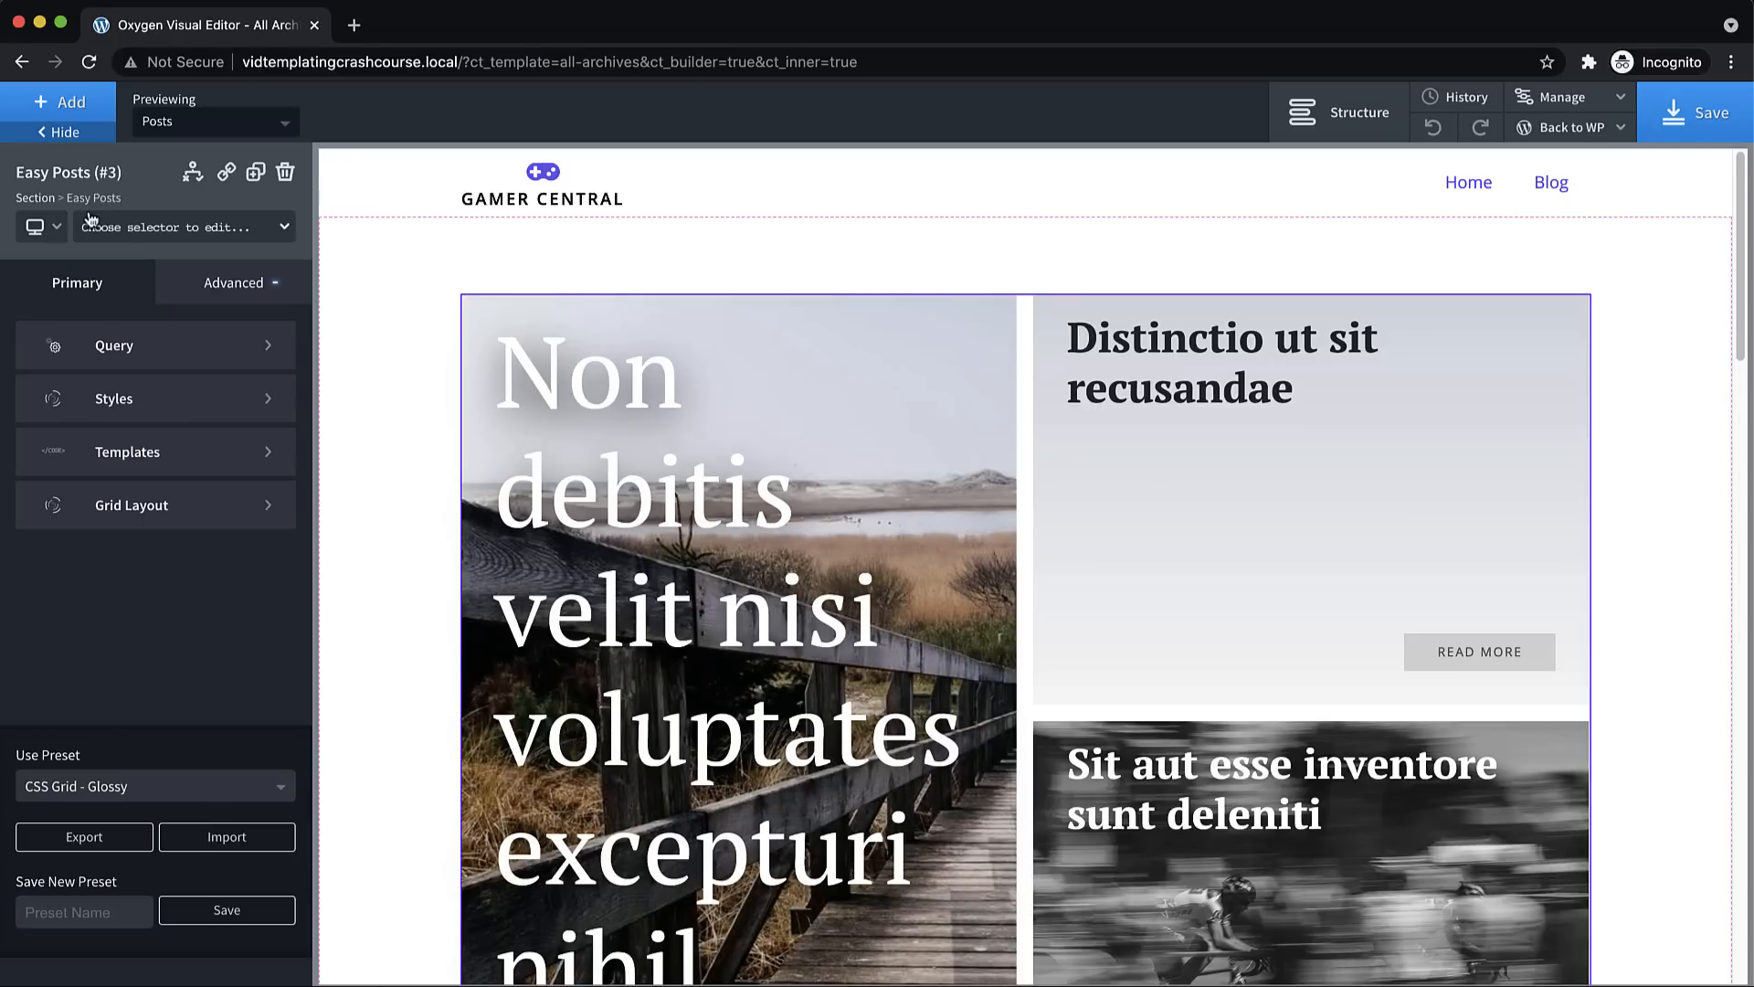
pyautogui.click(190, 784)
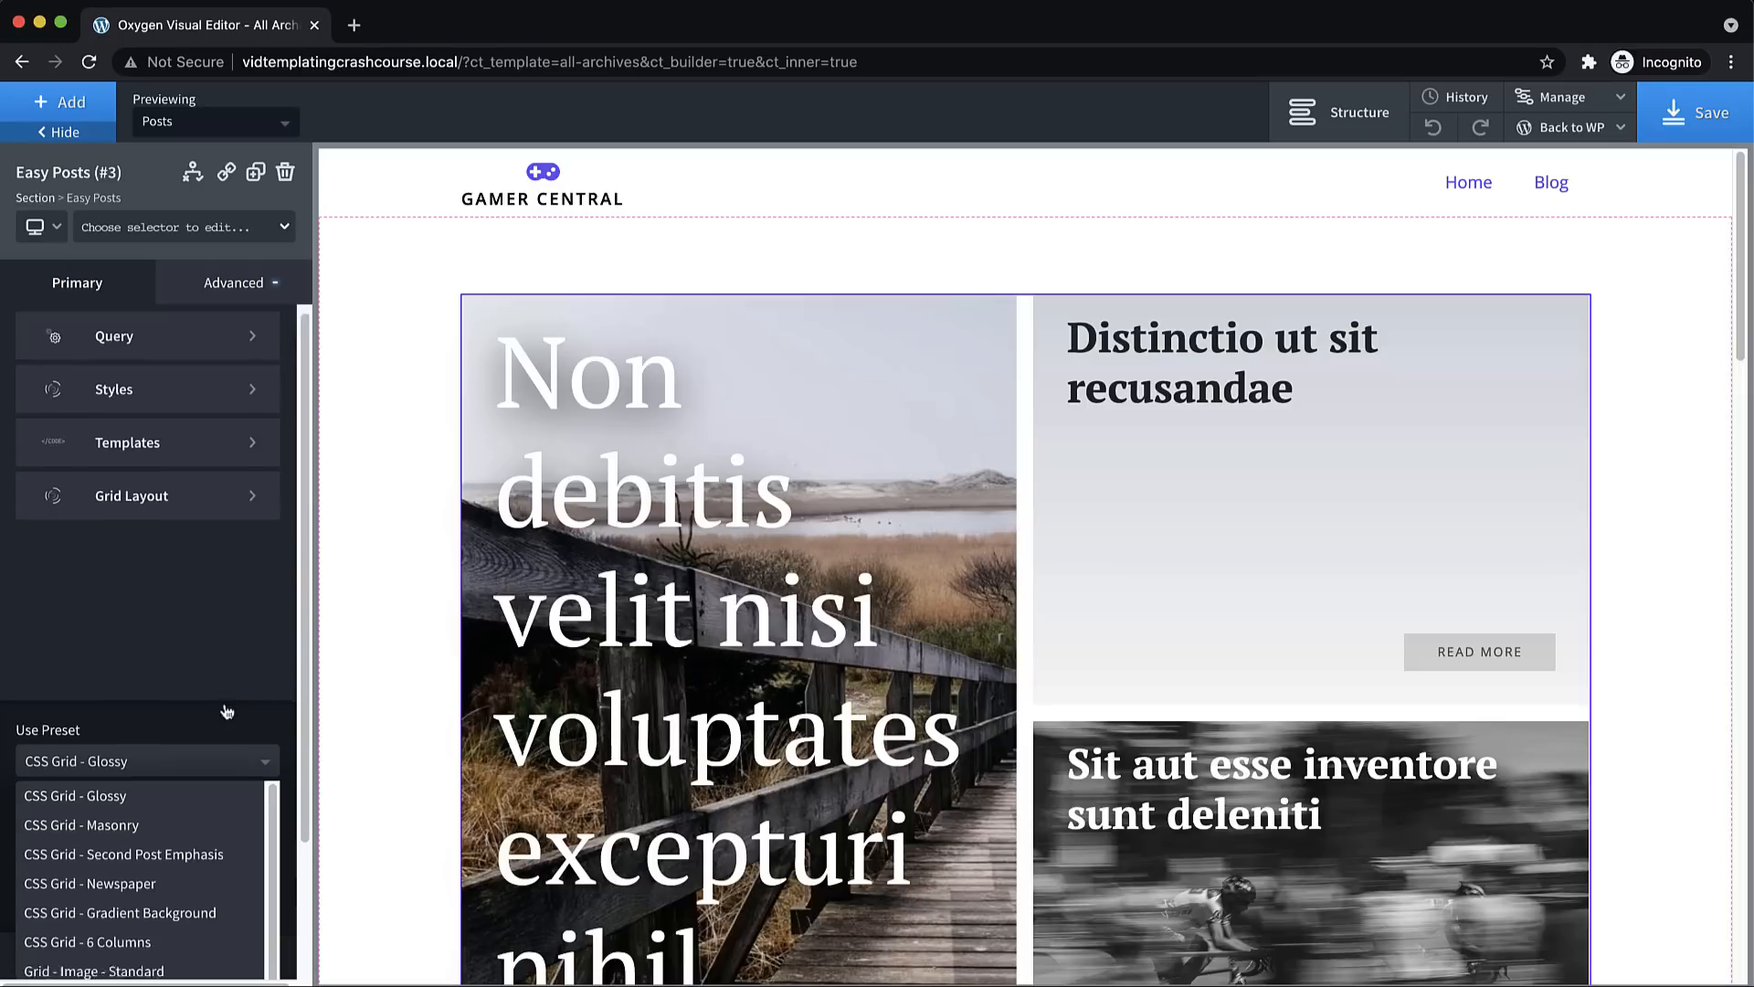
pyautogui.scroll(-3, 227, 711)
pyautogui.scroll(-3, 183, 731)
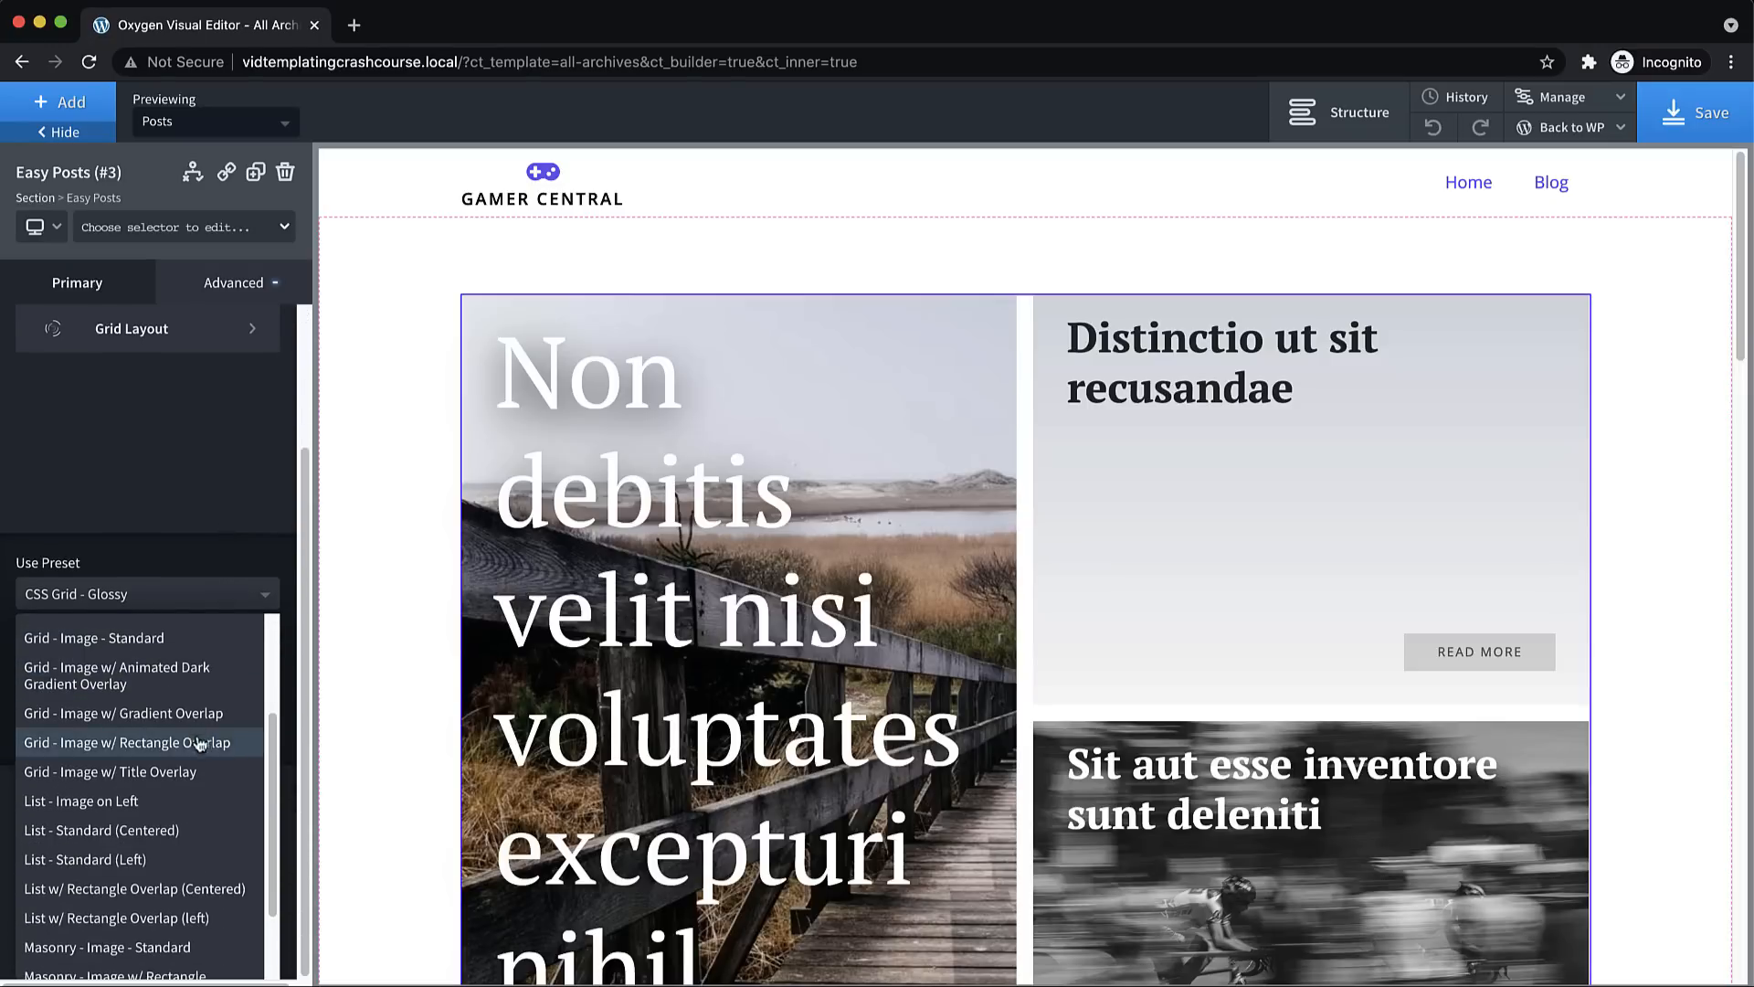
pyautogui.click(137, 804)
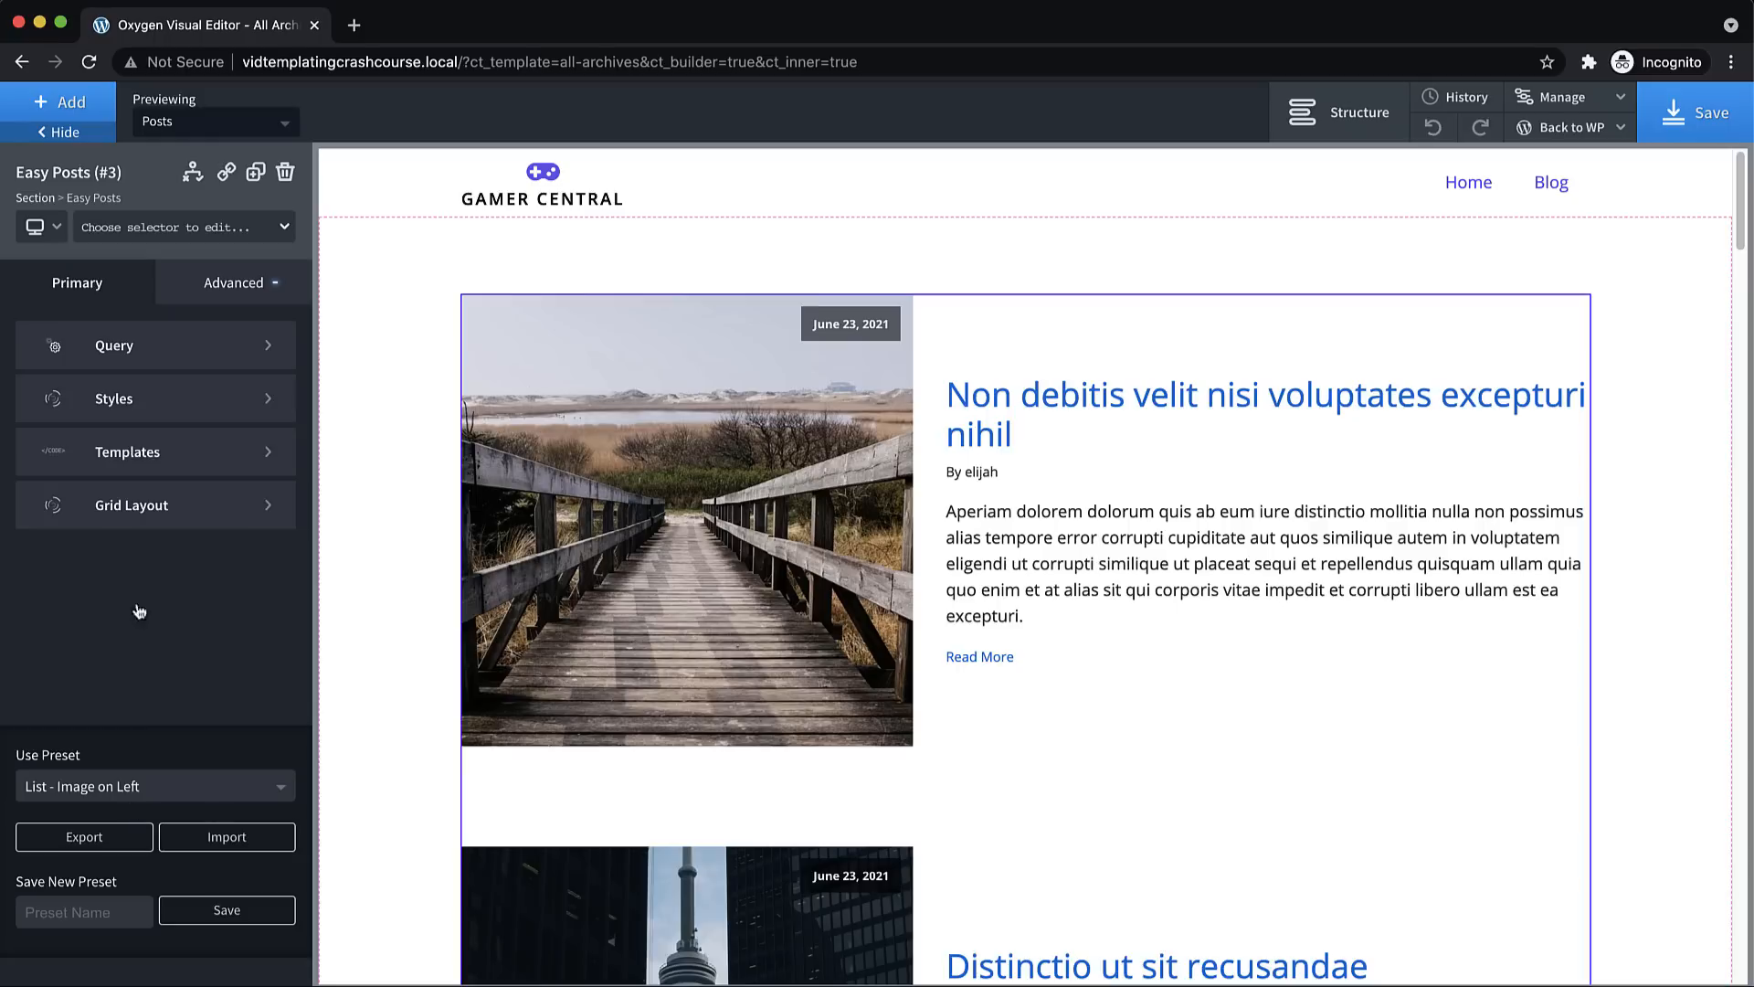
# Set the WP Query of the Easy Posts element to default
pyautogui.click(167, 356)
pyautogui.click(38, 415)
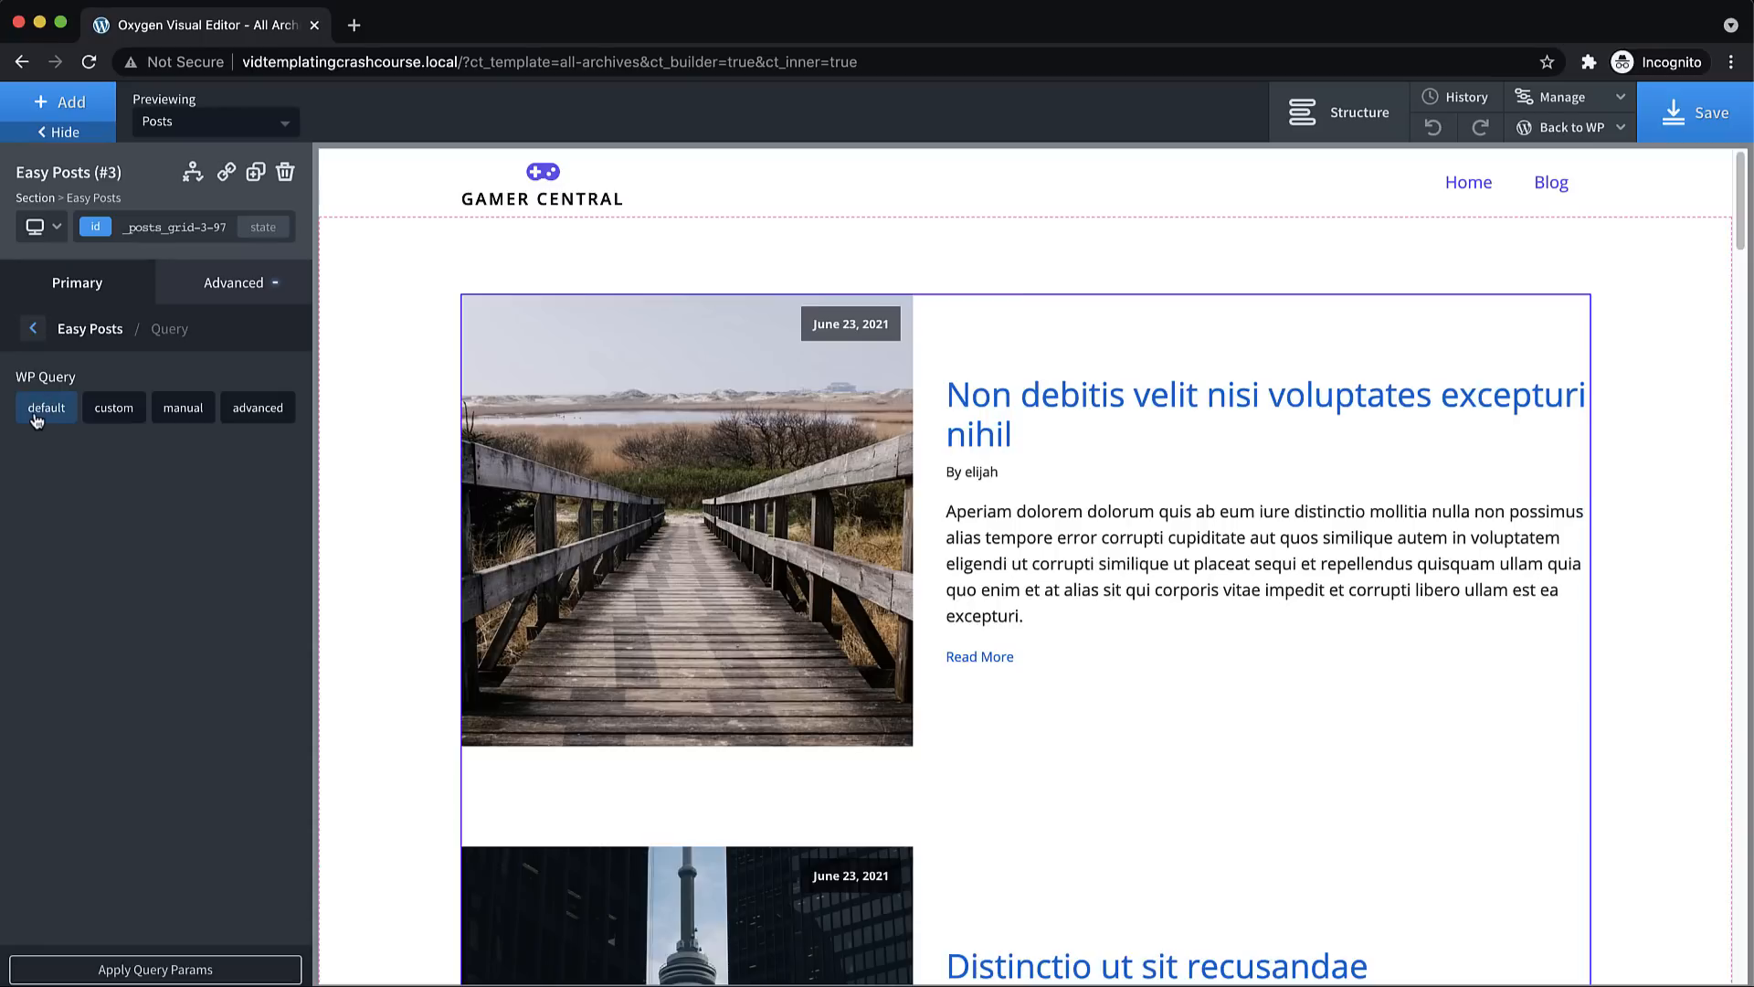
pyautogui.click(31, 330)
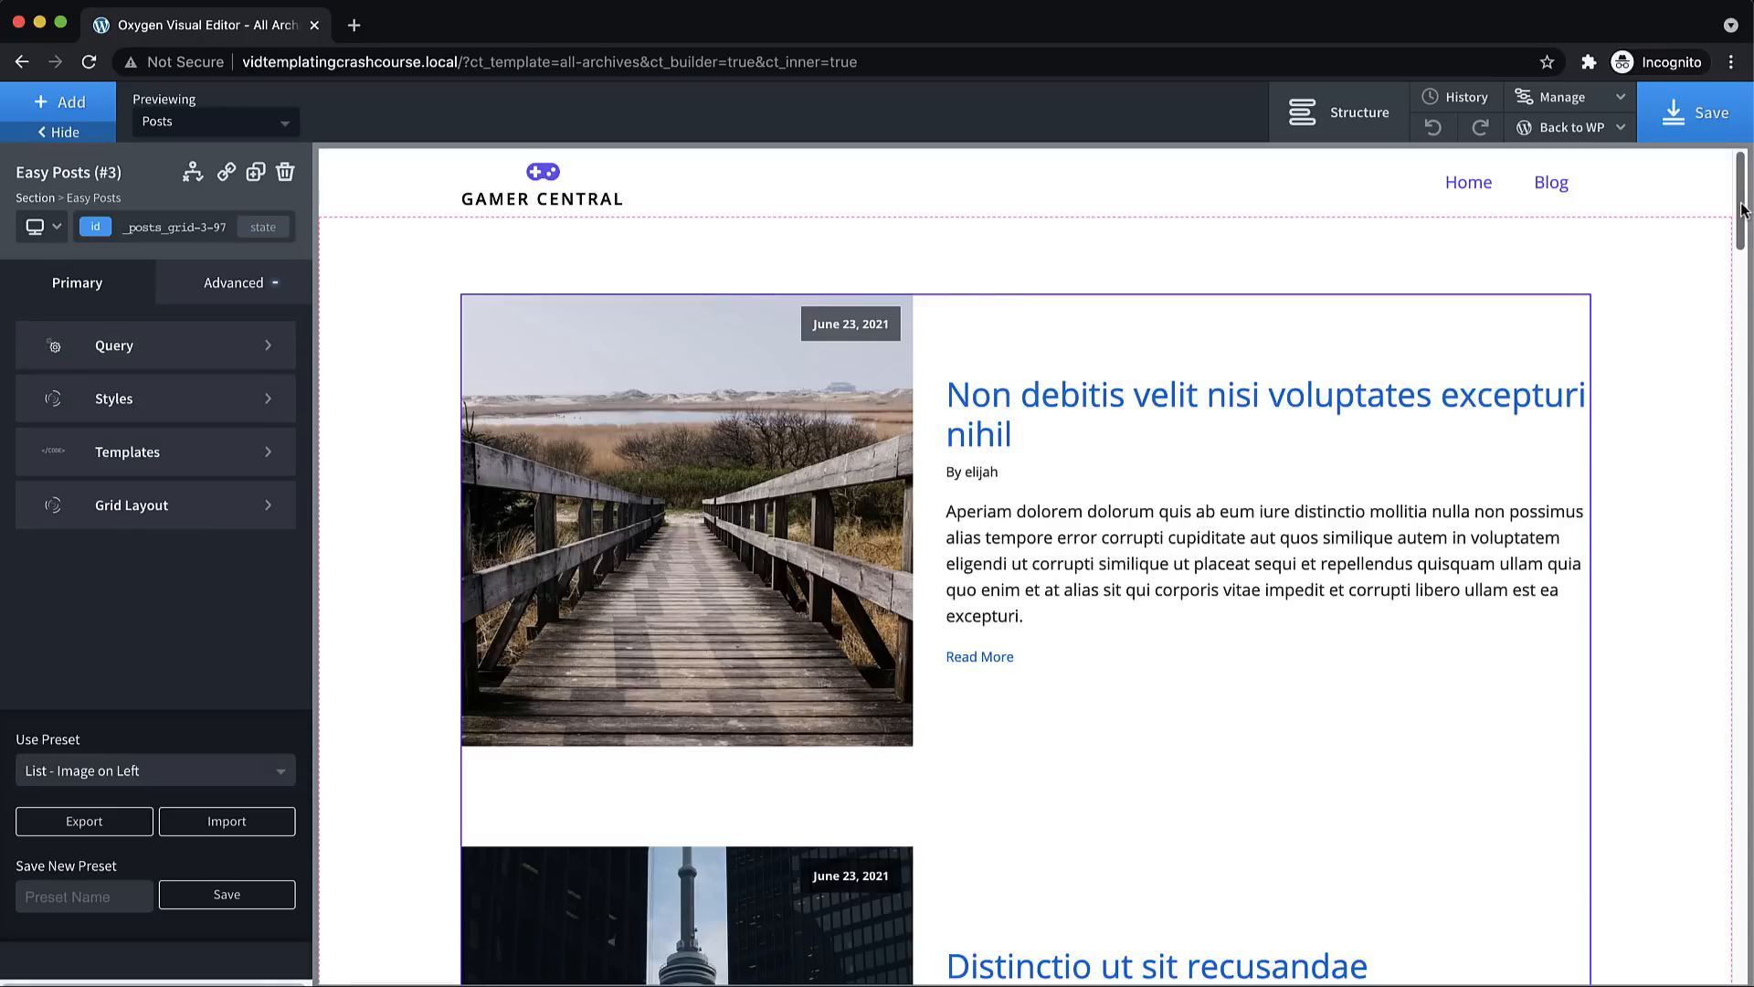
# Set the Easy Posts title color to the global primary color
pyautogui.click(157, 395)
pyautogui.click(158, 395)
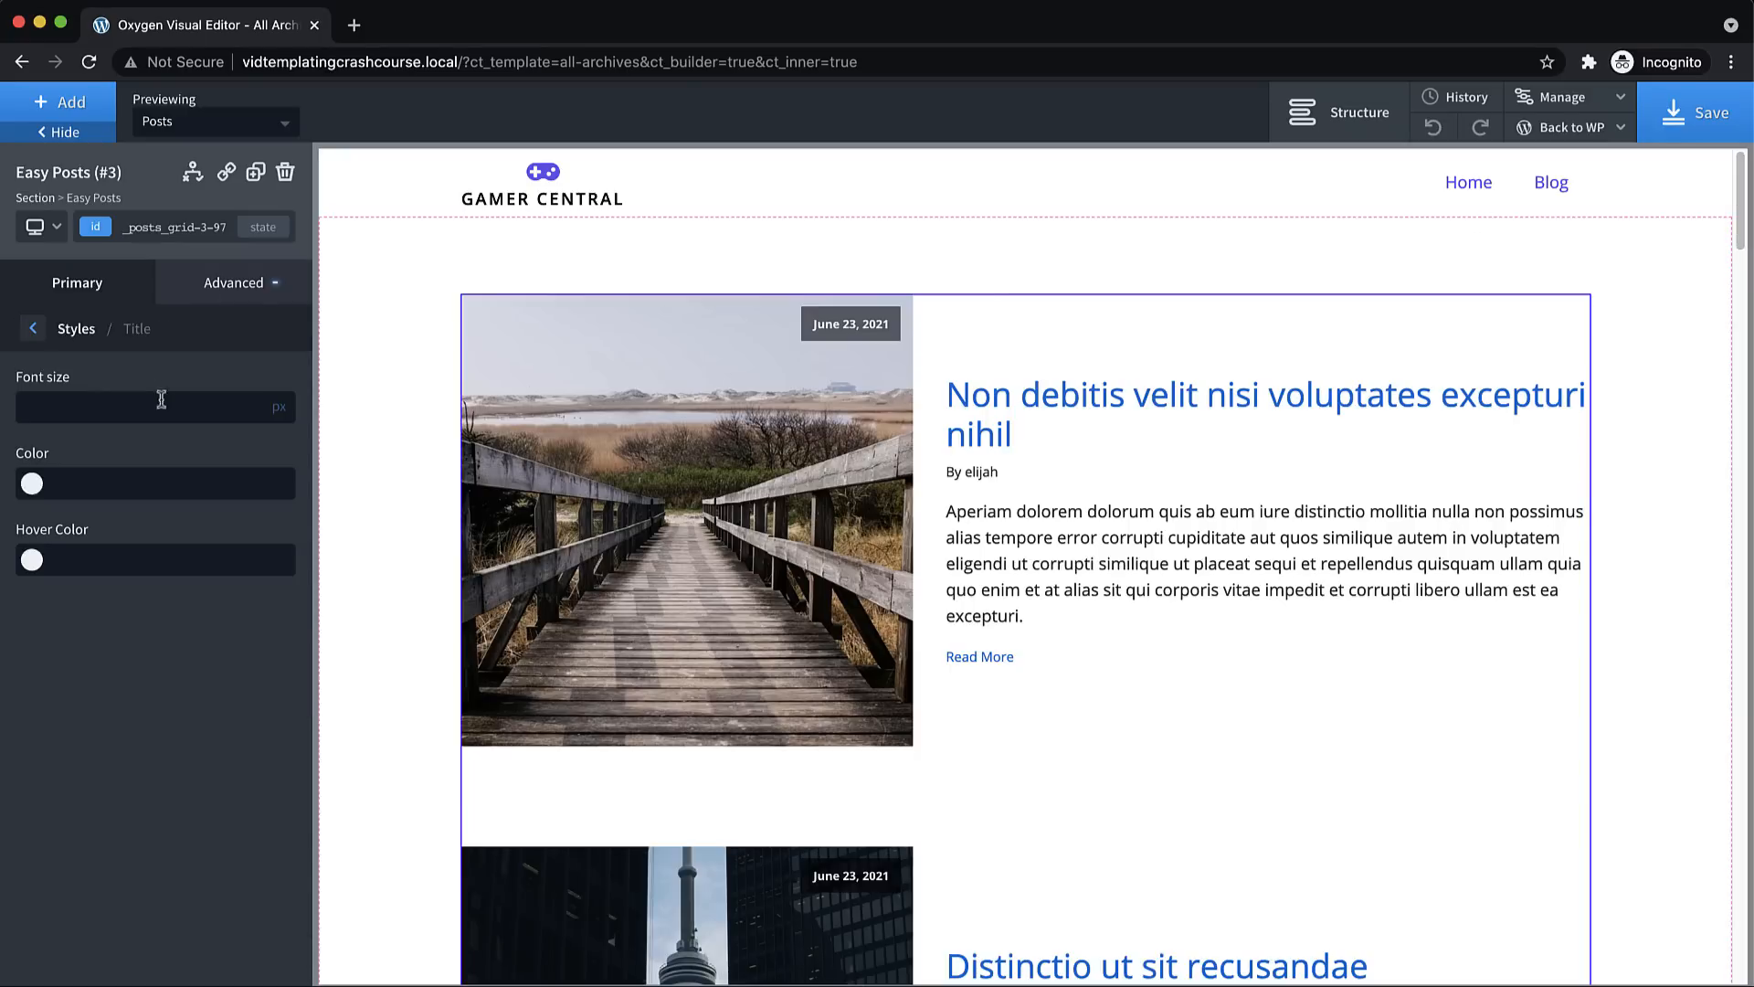
pyautogui.click(32, 485)
pyautogui.click(43, 746)
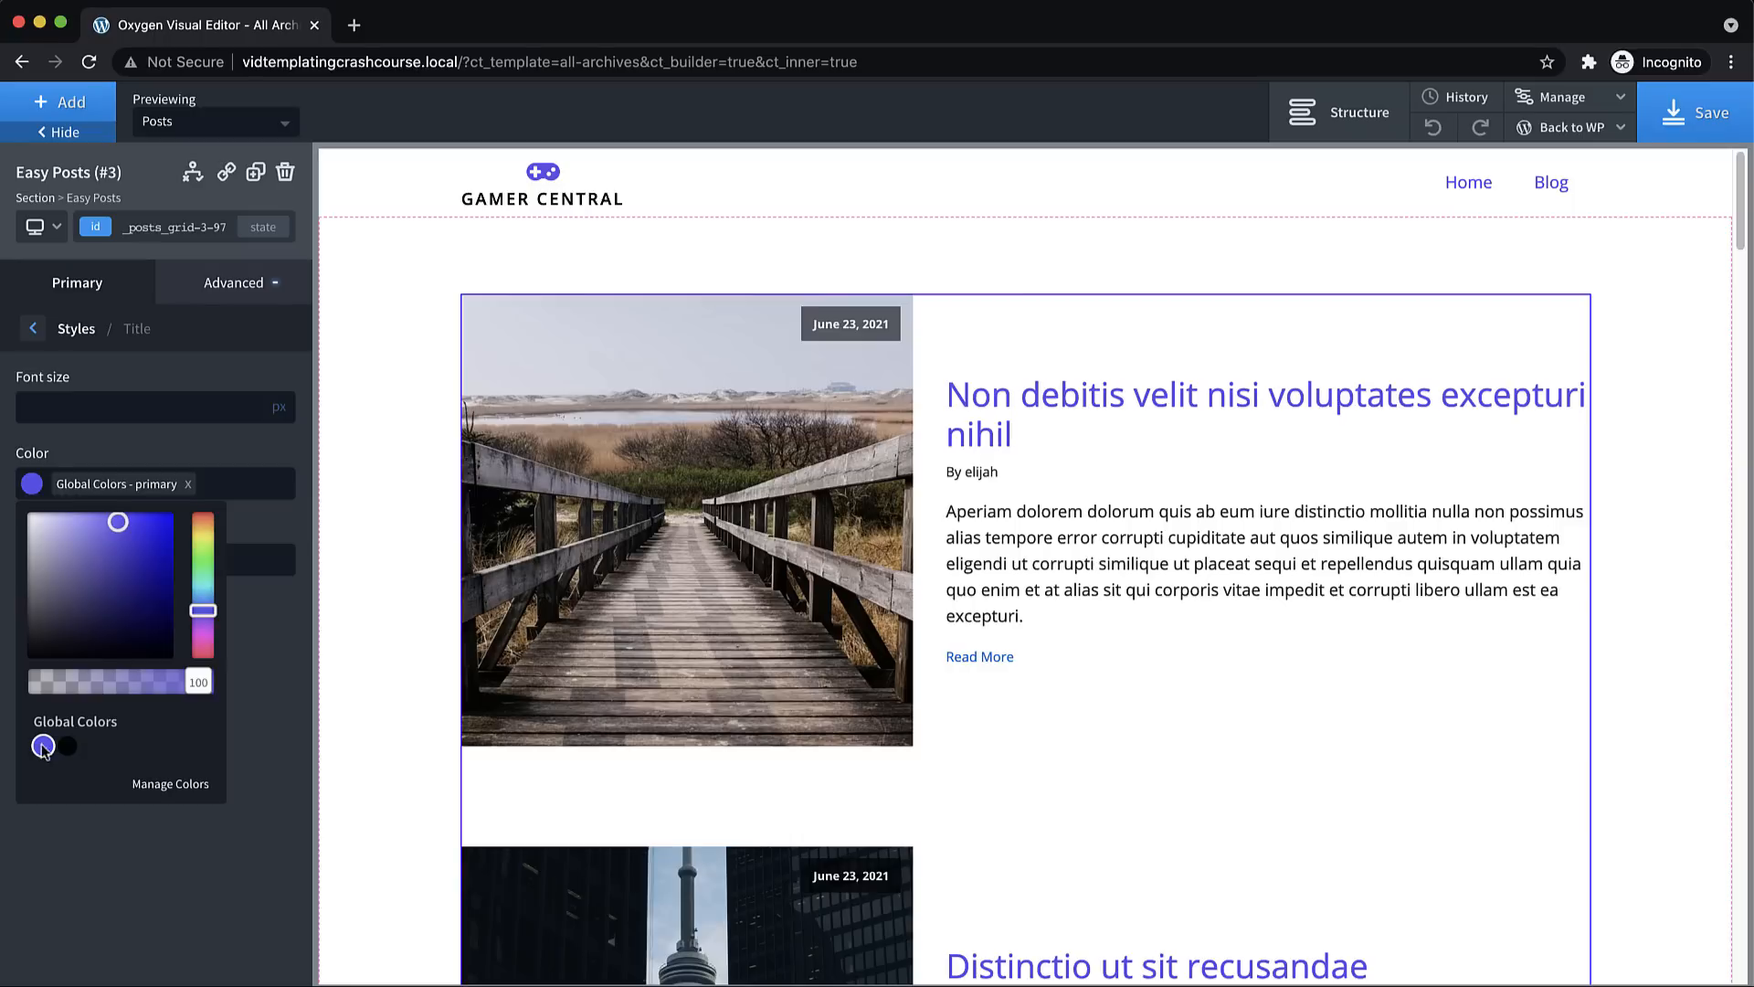
pyautogui.scroll(-10, 1748, 374)
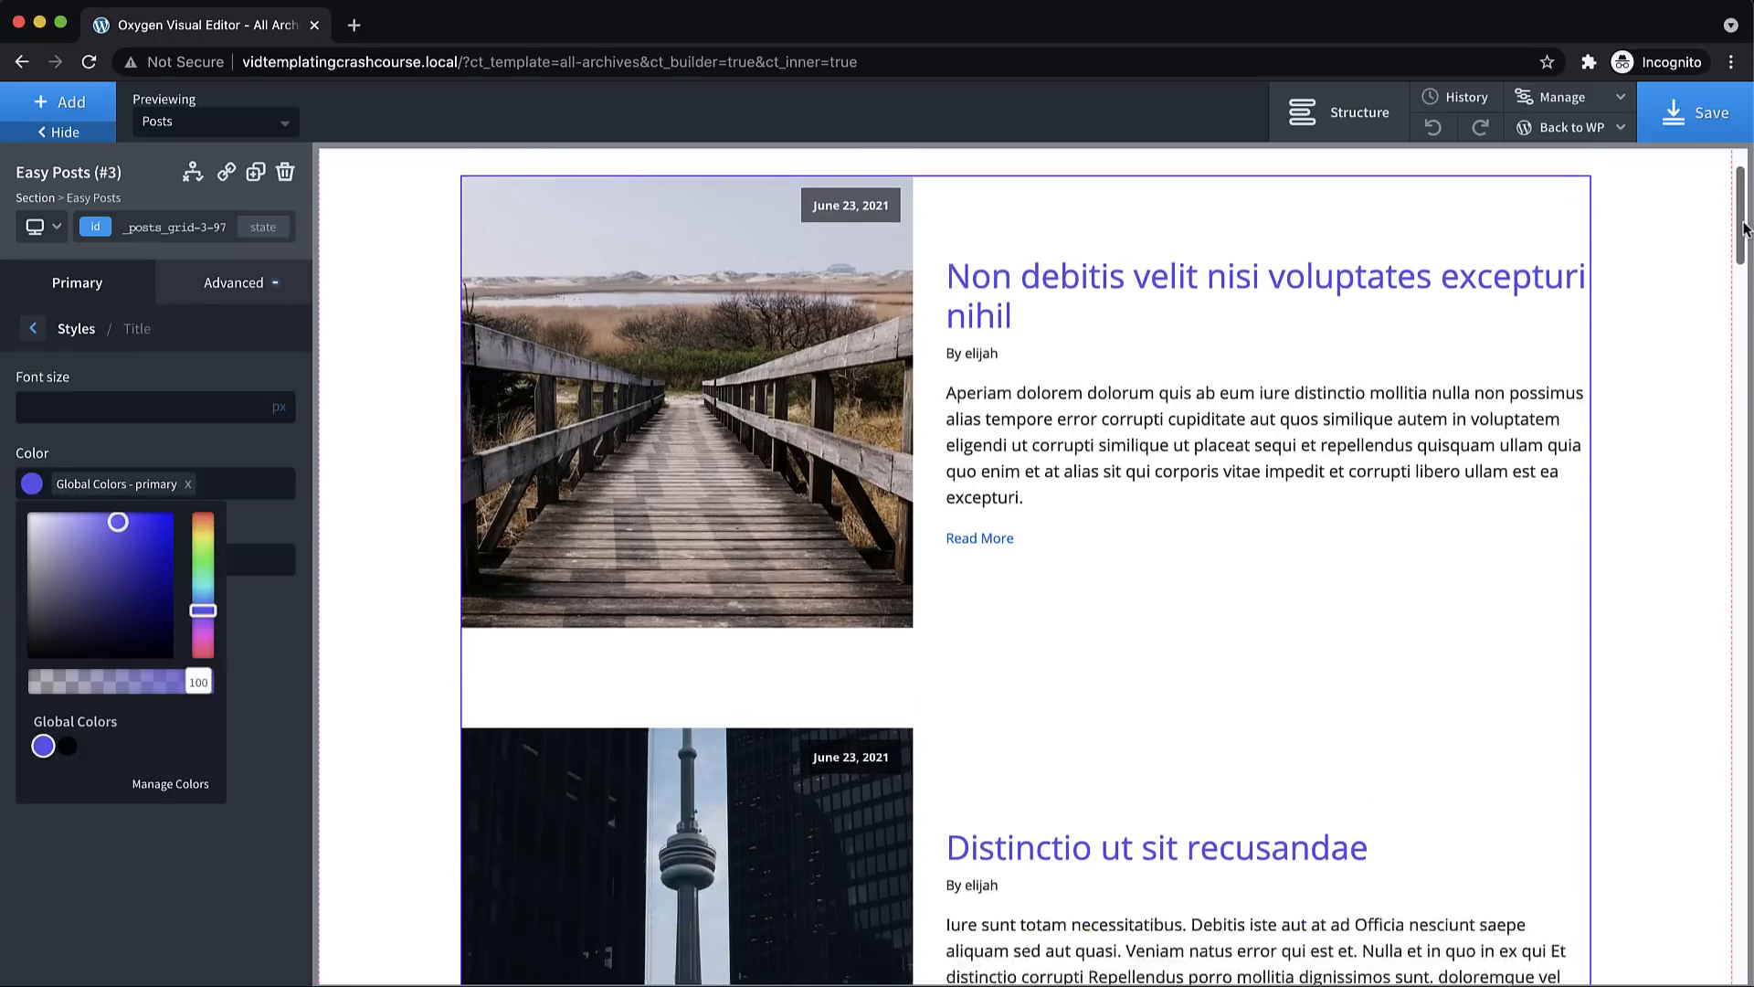
pyautogui.moveTo(1752, 333); pyautogui.dragTo(1749, 188)
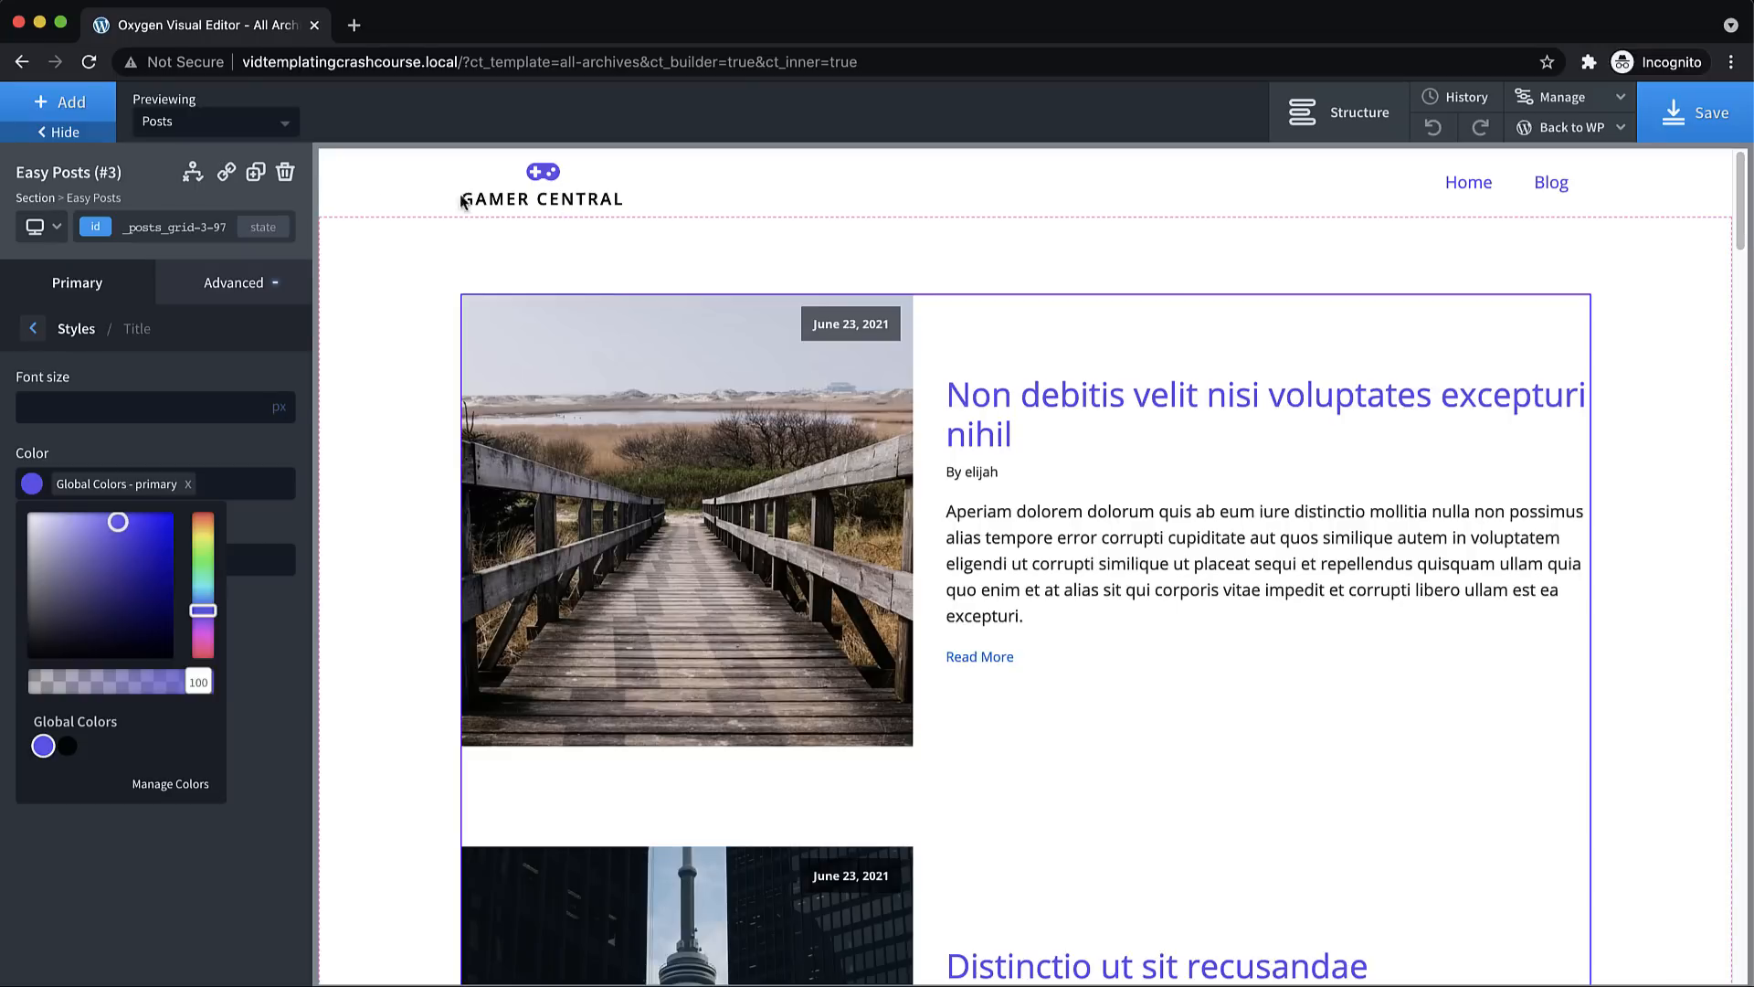
# Save the All Archives template and return to its edit screen in the WordPress admin
pyautogui.click(230, 128)
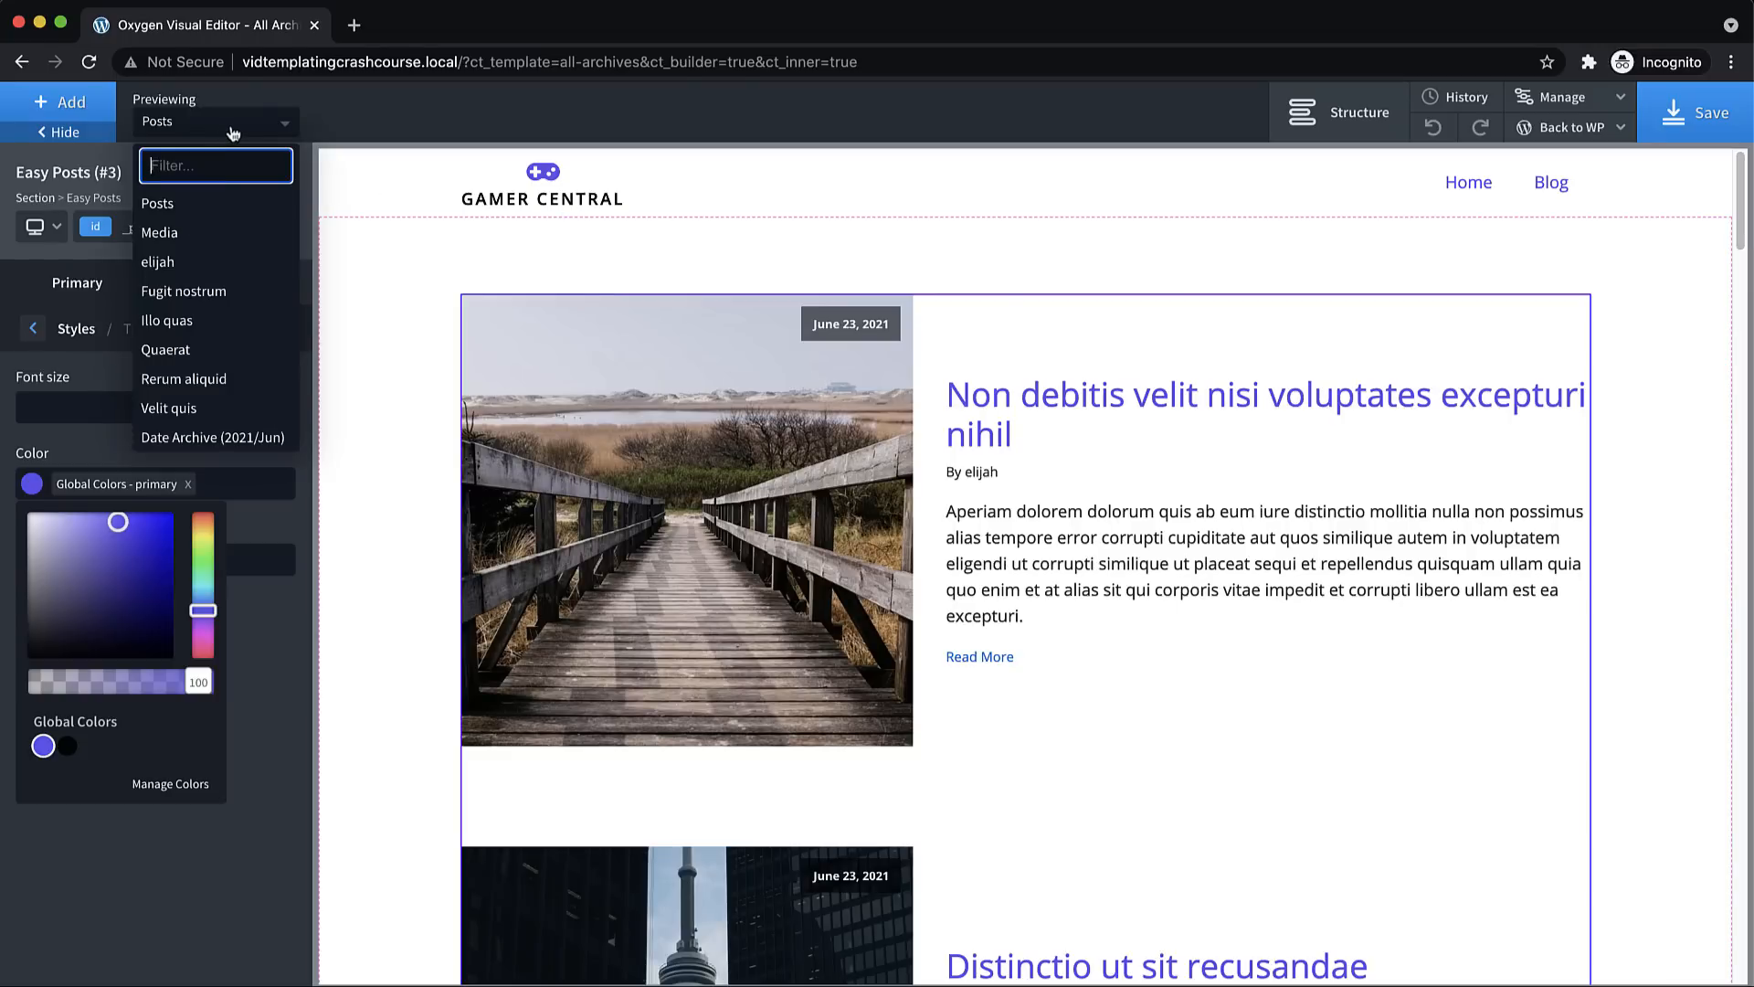
pyautogui.click(450, 123)
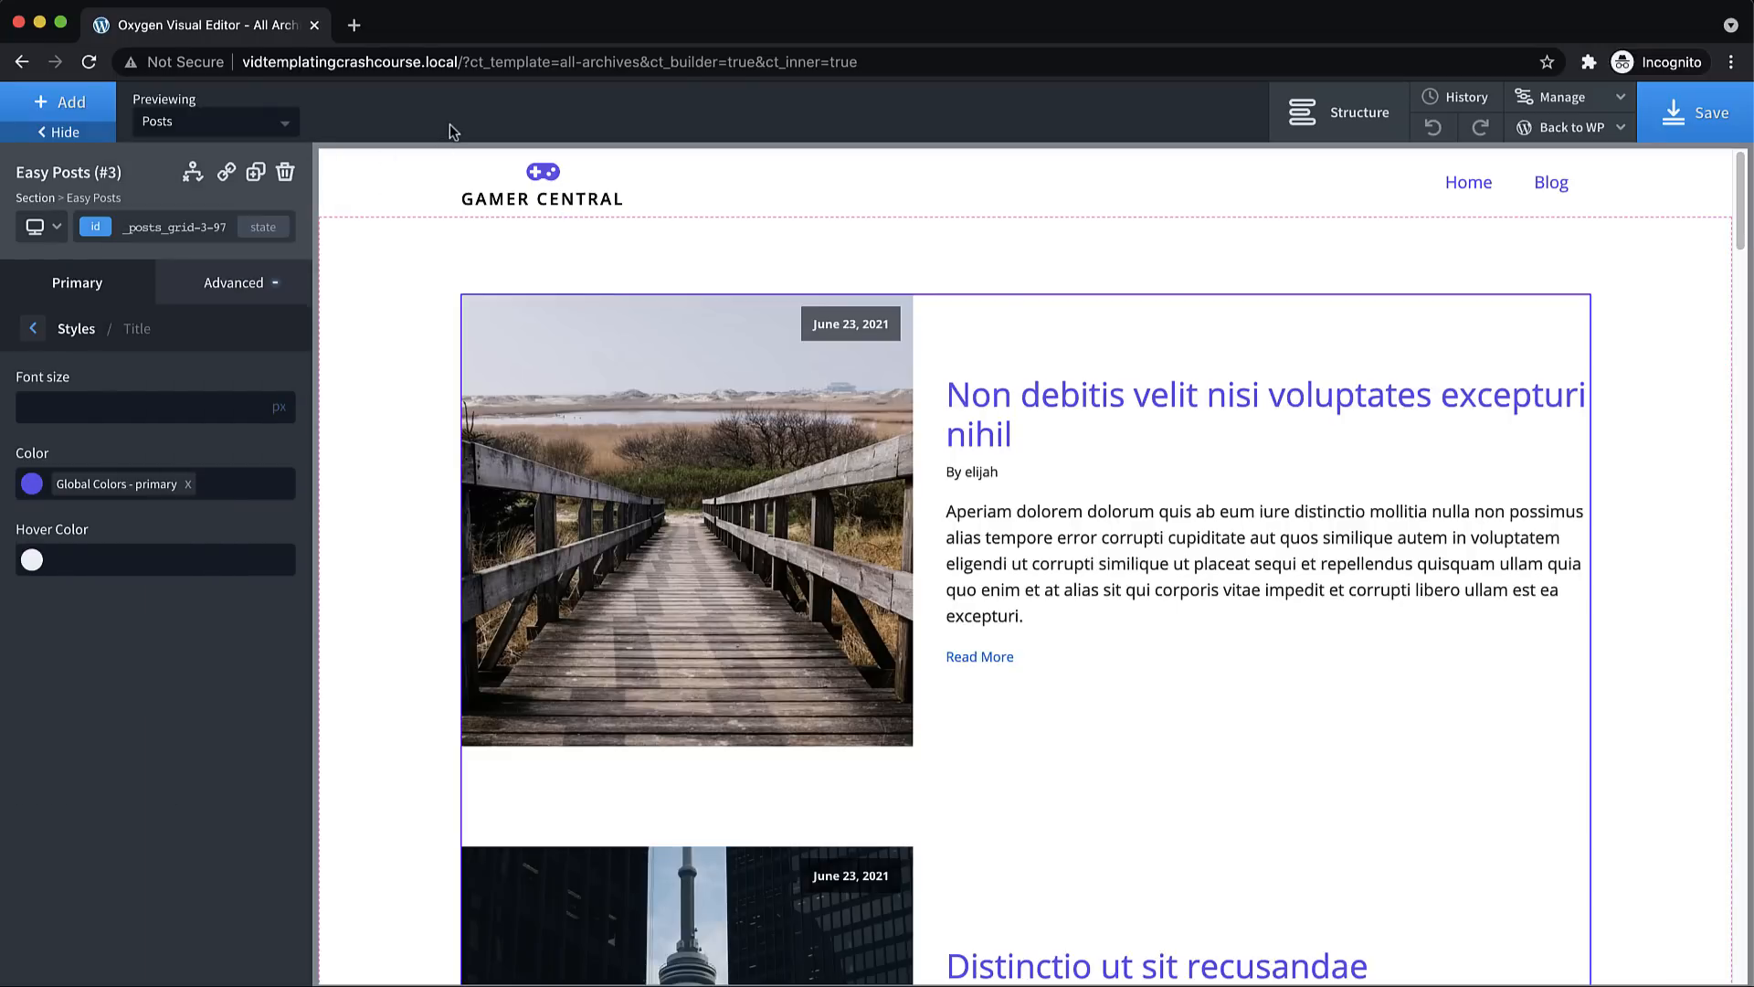
pyautogui.click(1698, 113)
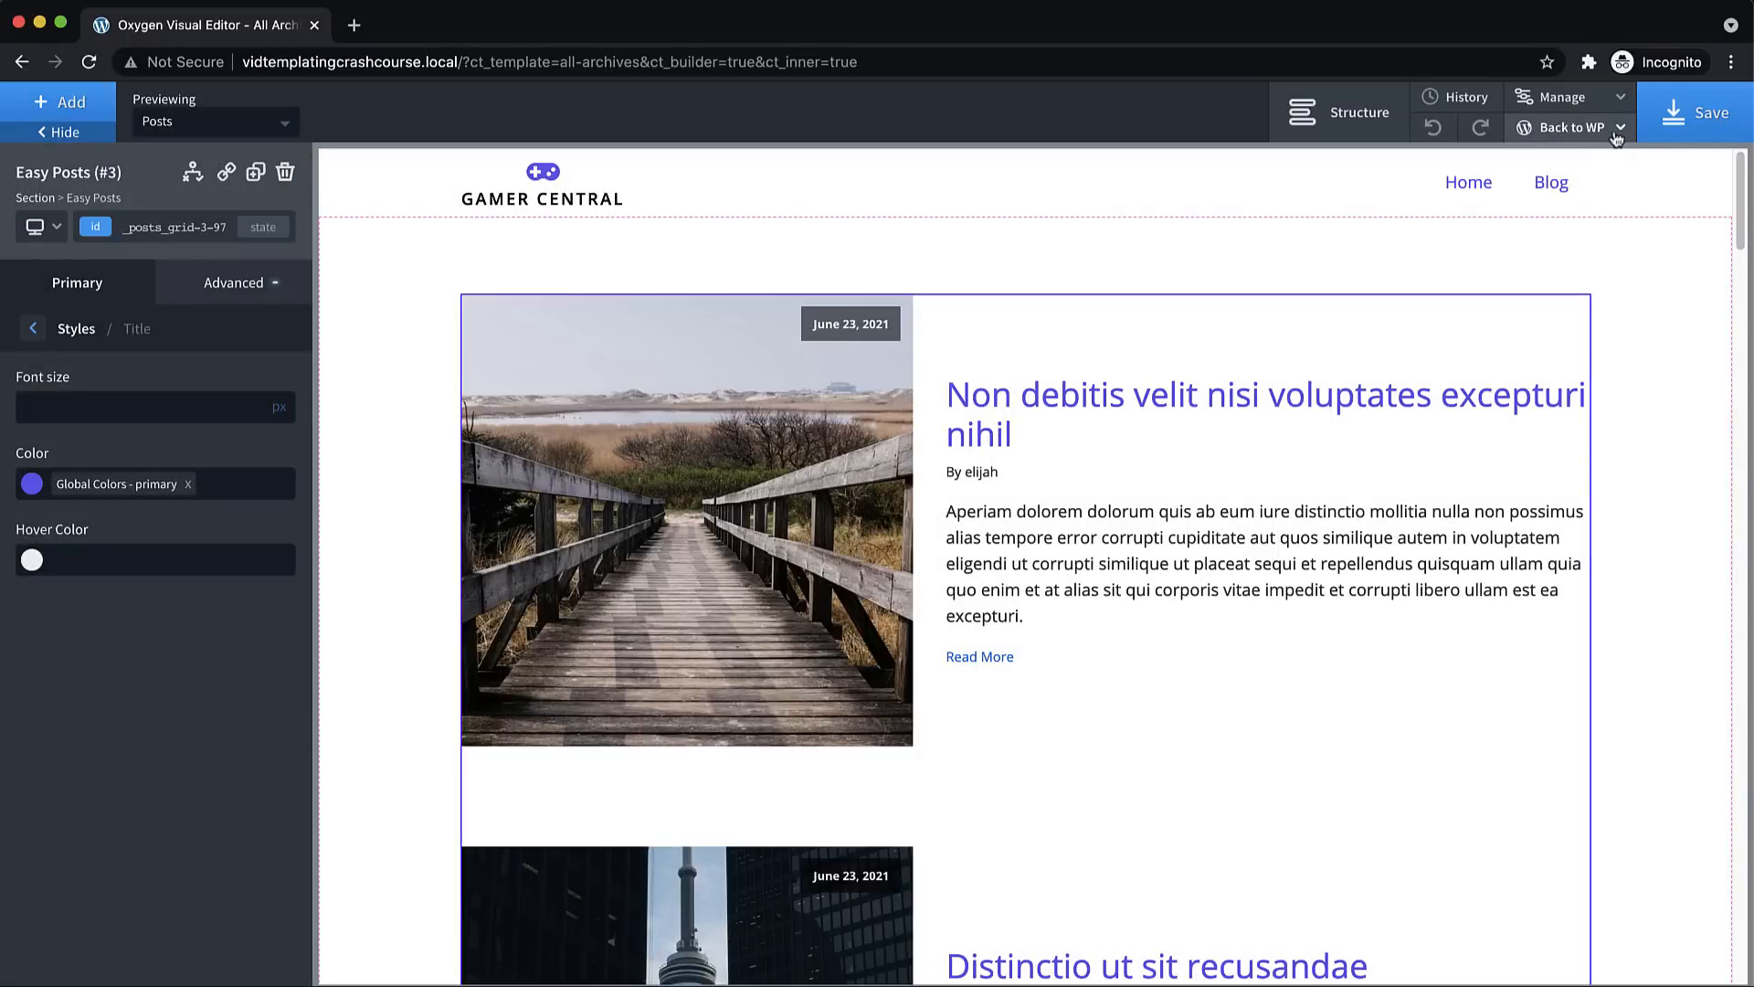
pyautogui.click(1591, 133)
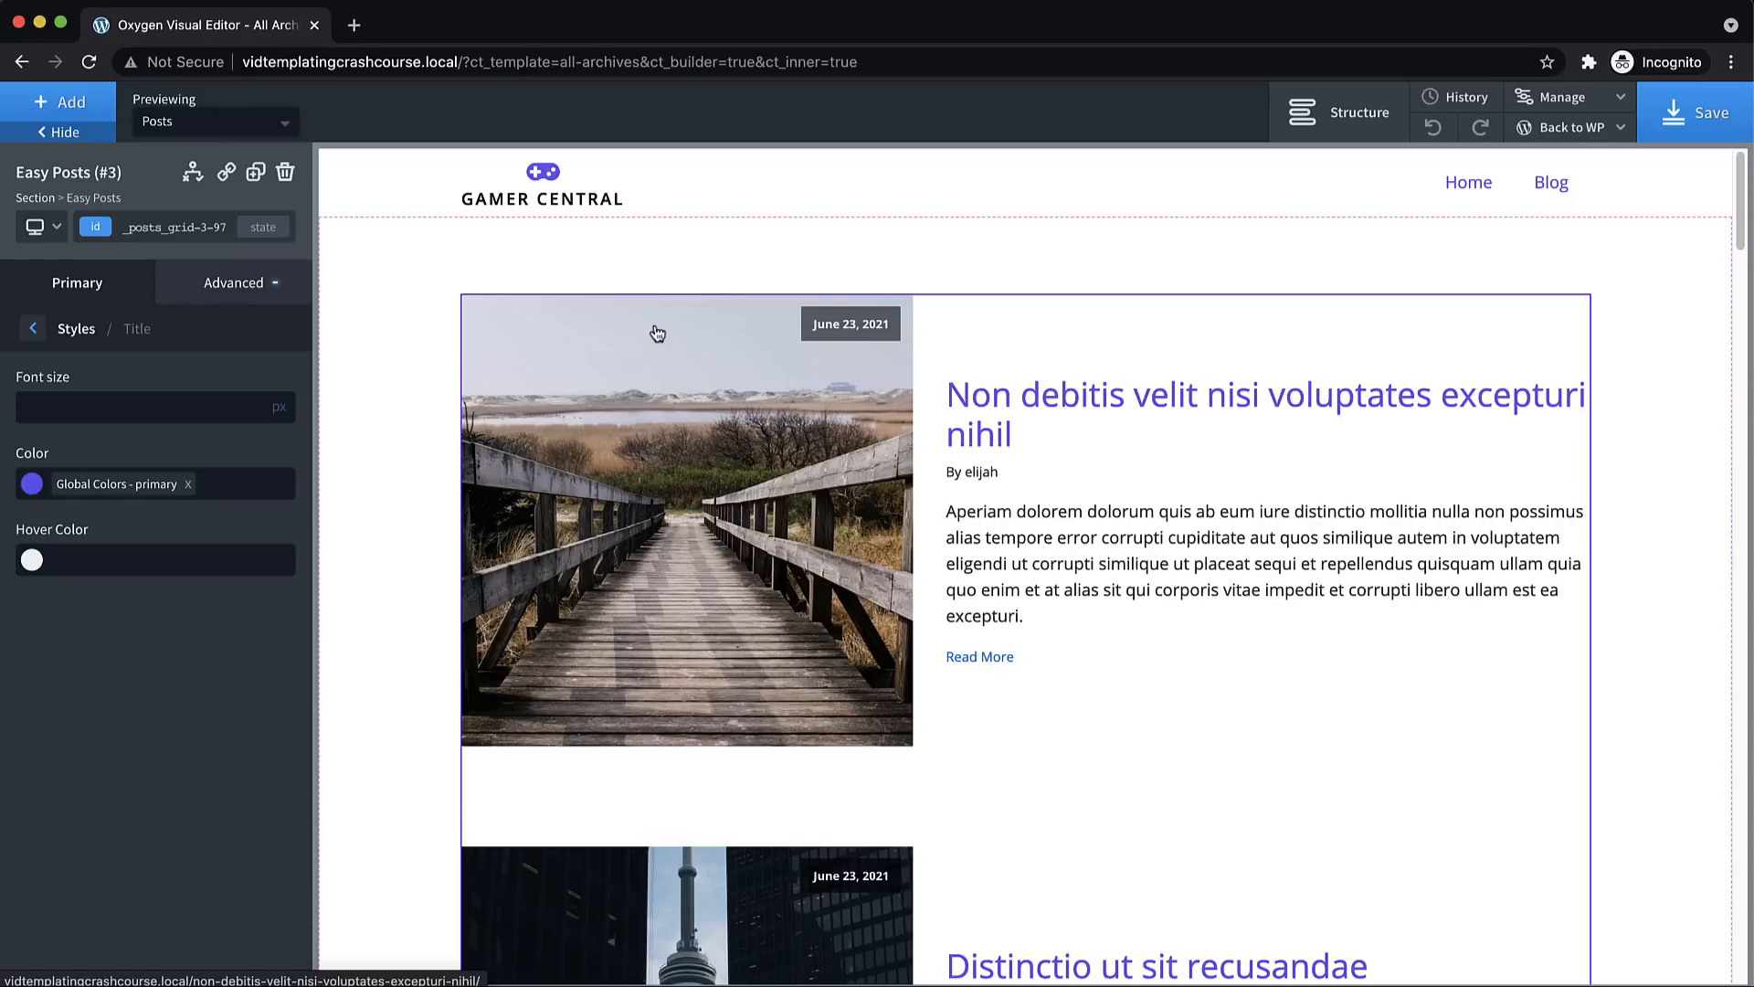
pyautogui.click(1697, 117)
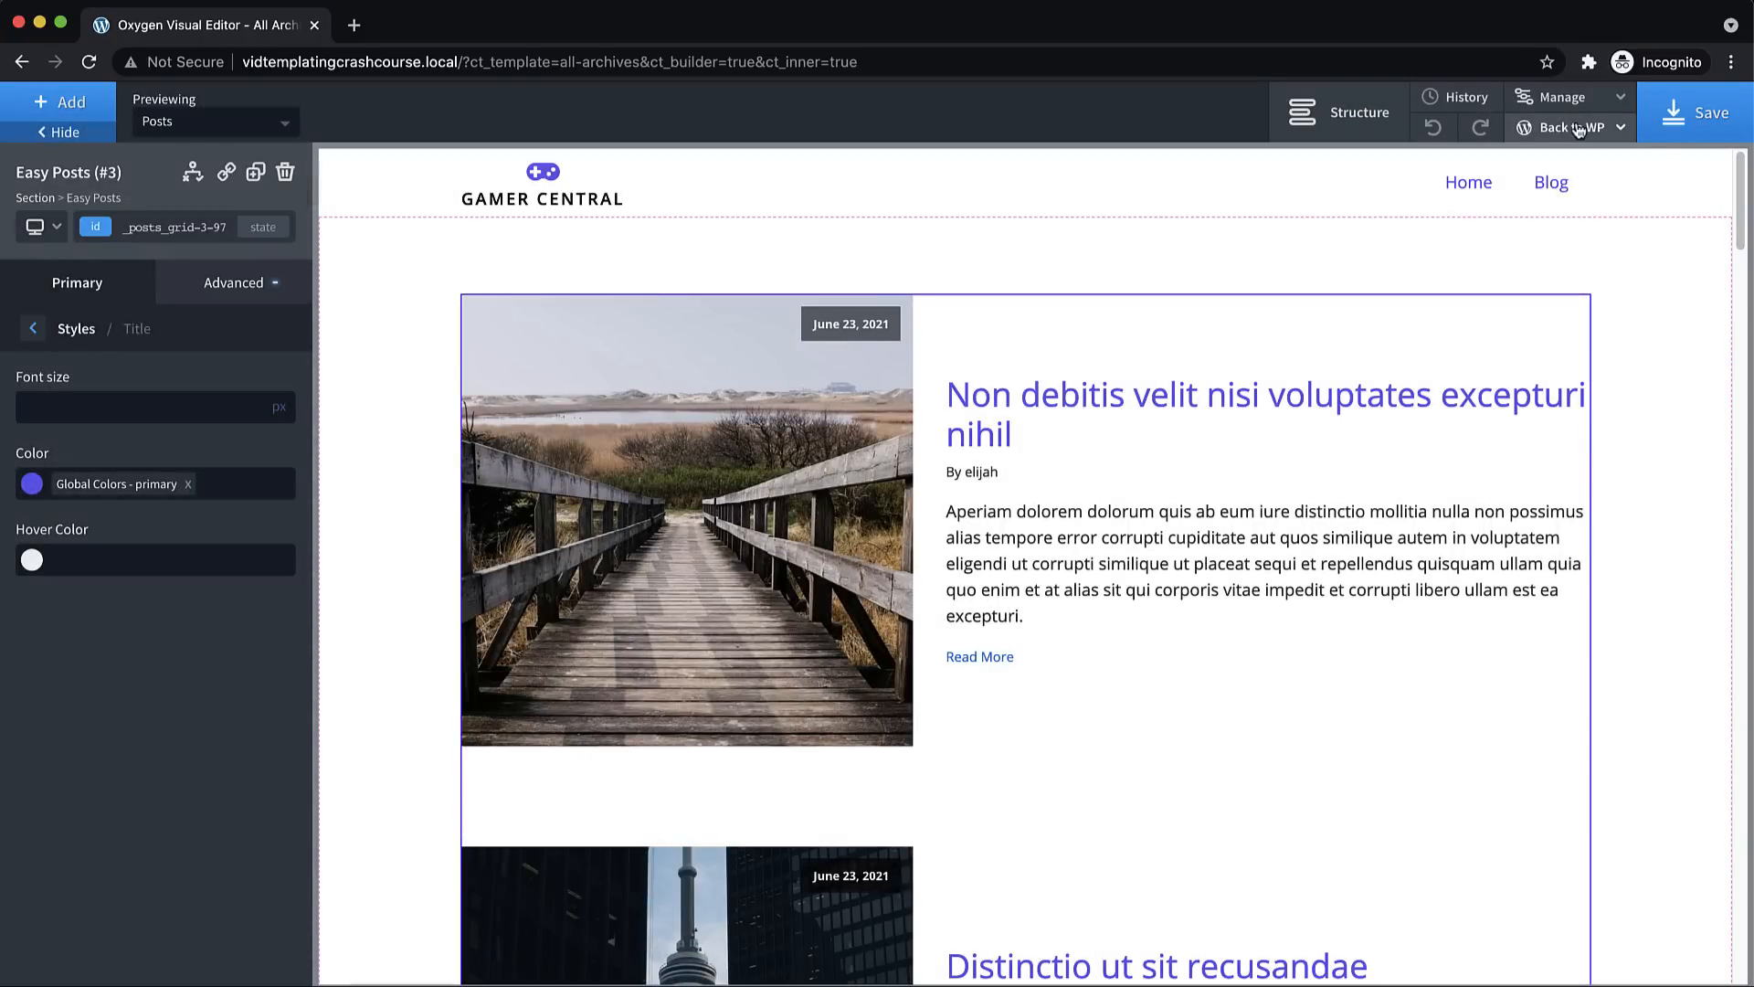
pyautogui.moveTo(1586, 128)
pyautogui.click(1476, 171)
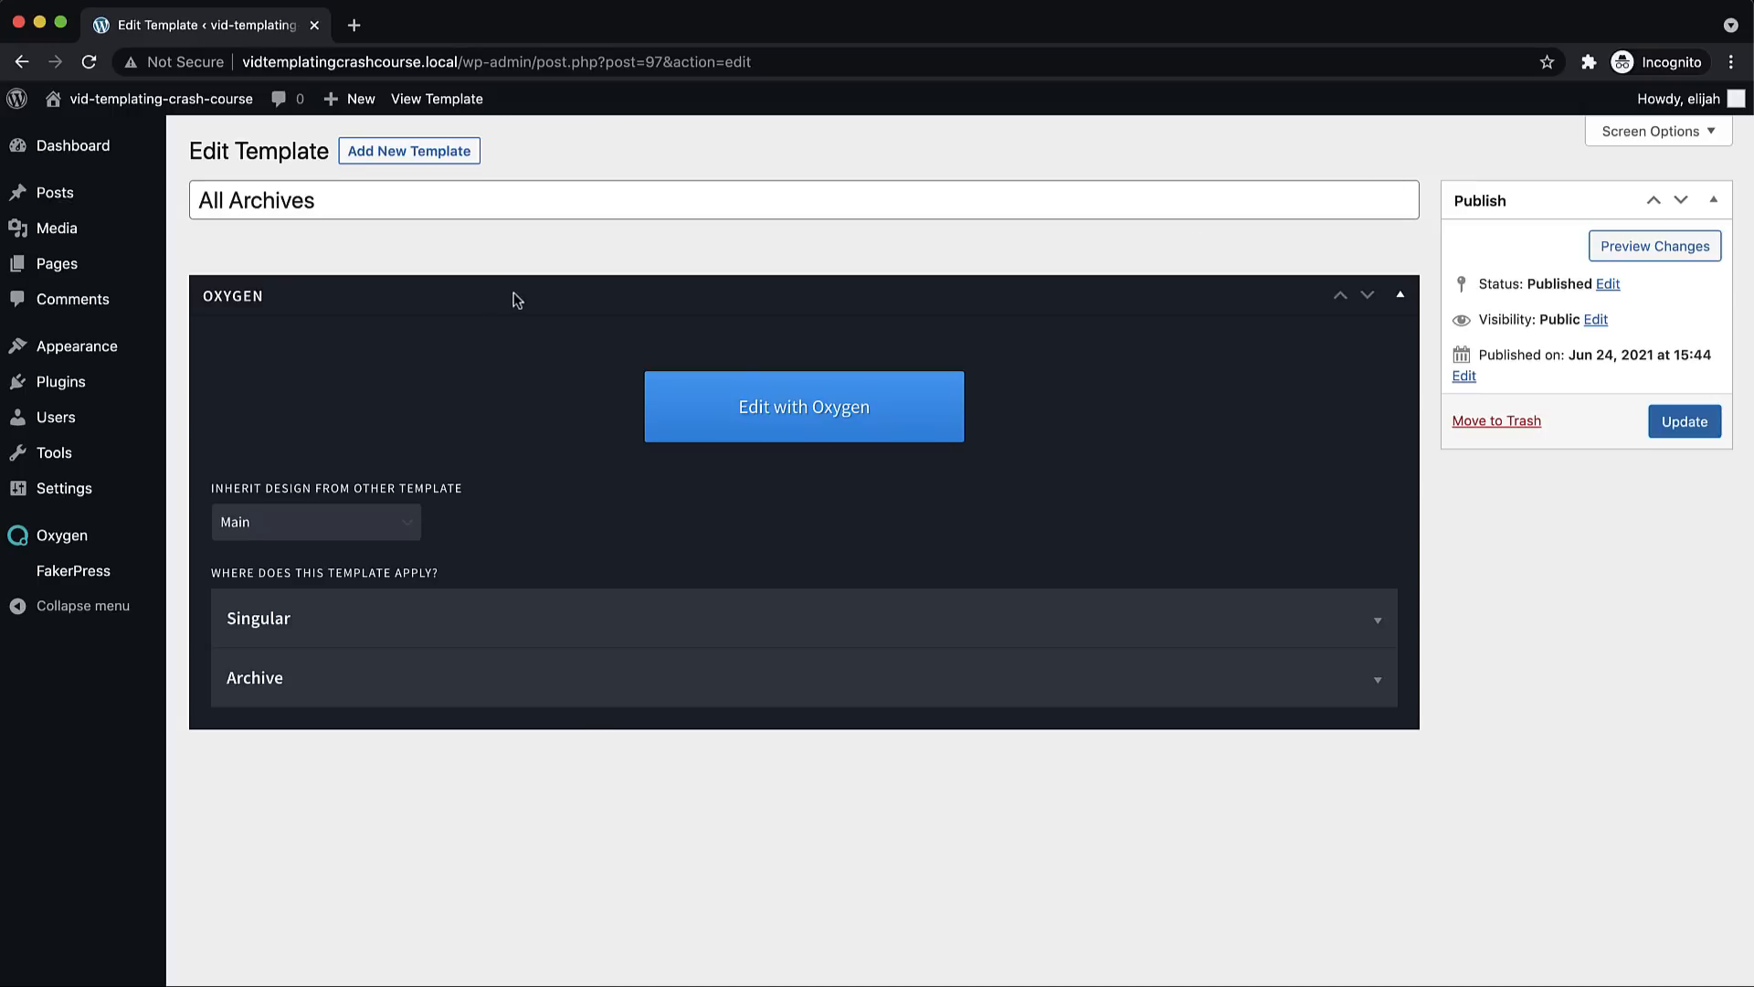
# Open the live site in a separate browser tab and review its Blog and Home pages
pyautogui.moveTo(132, 110)
pyautogui.rightClick(101, 149)
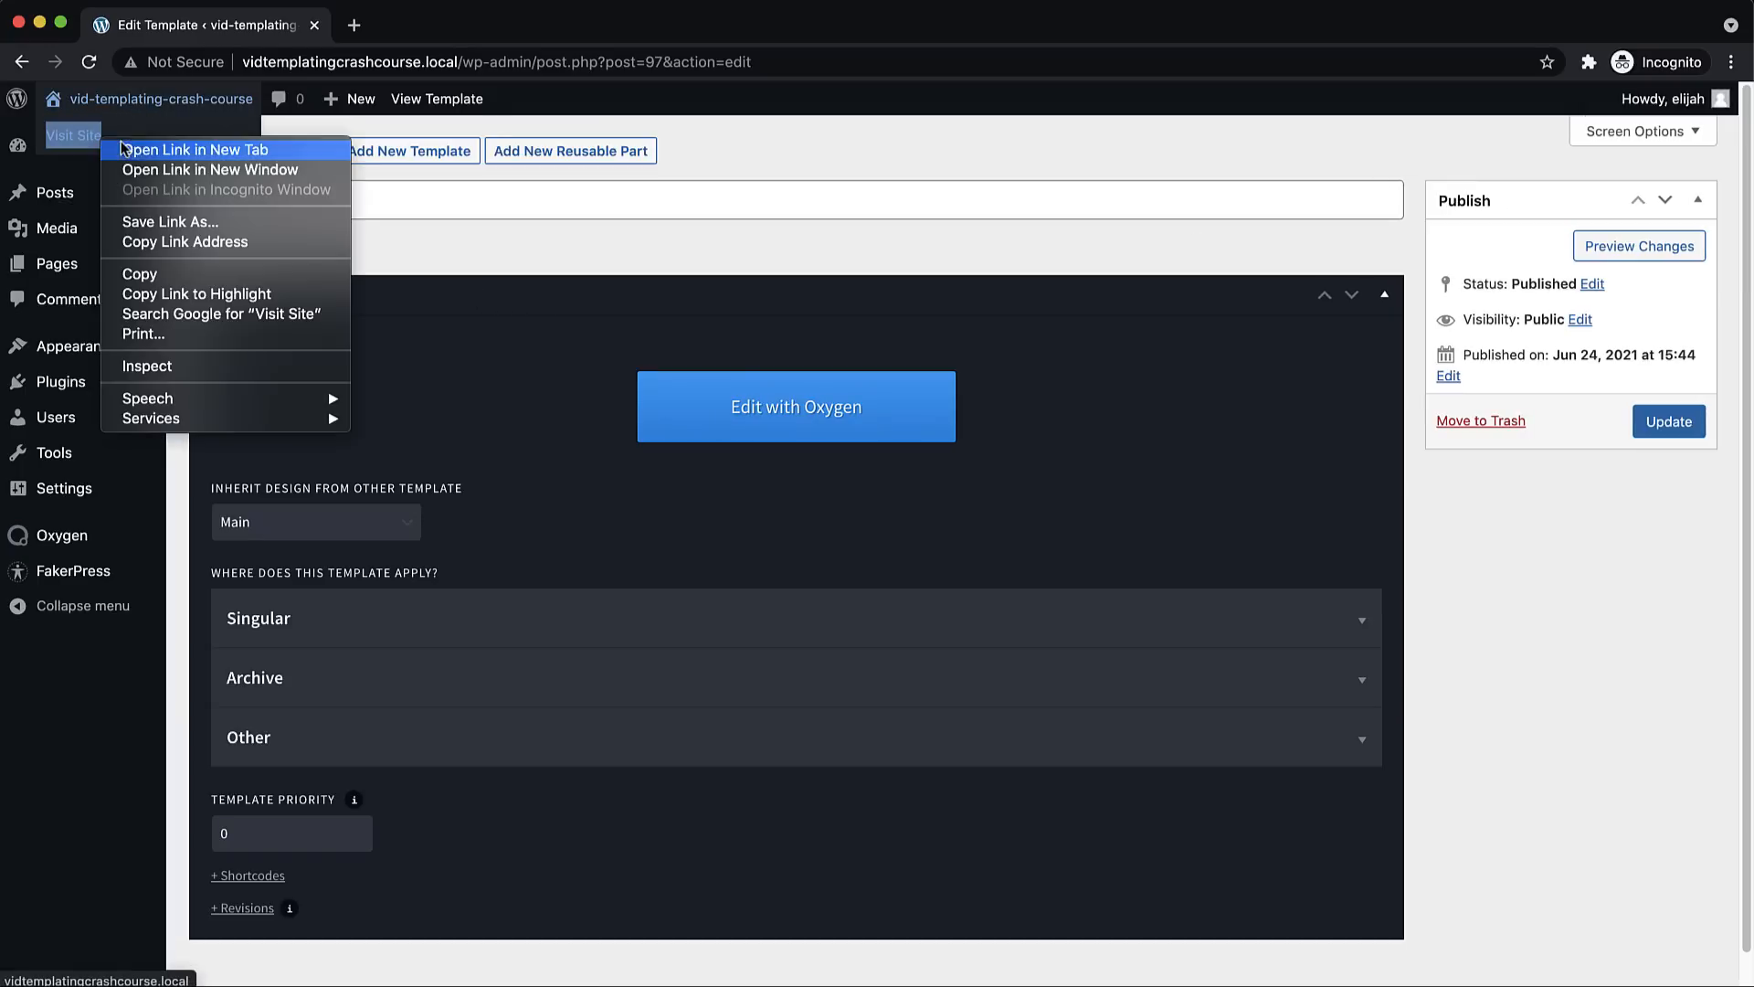
pyautogui.click(132, 148)
pyautogui.click(381, 29)
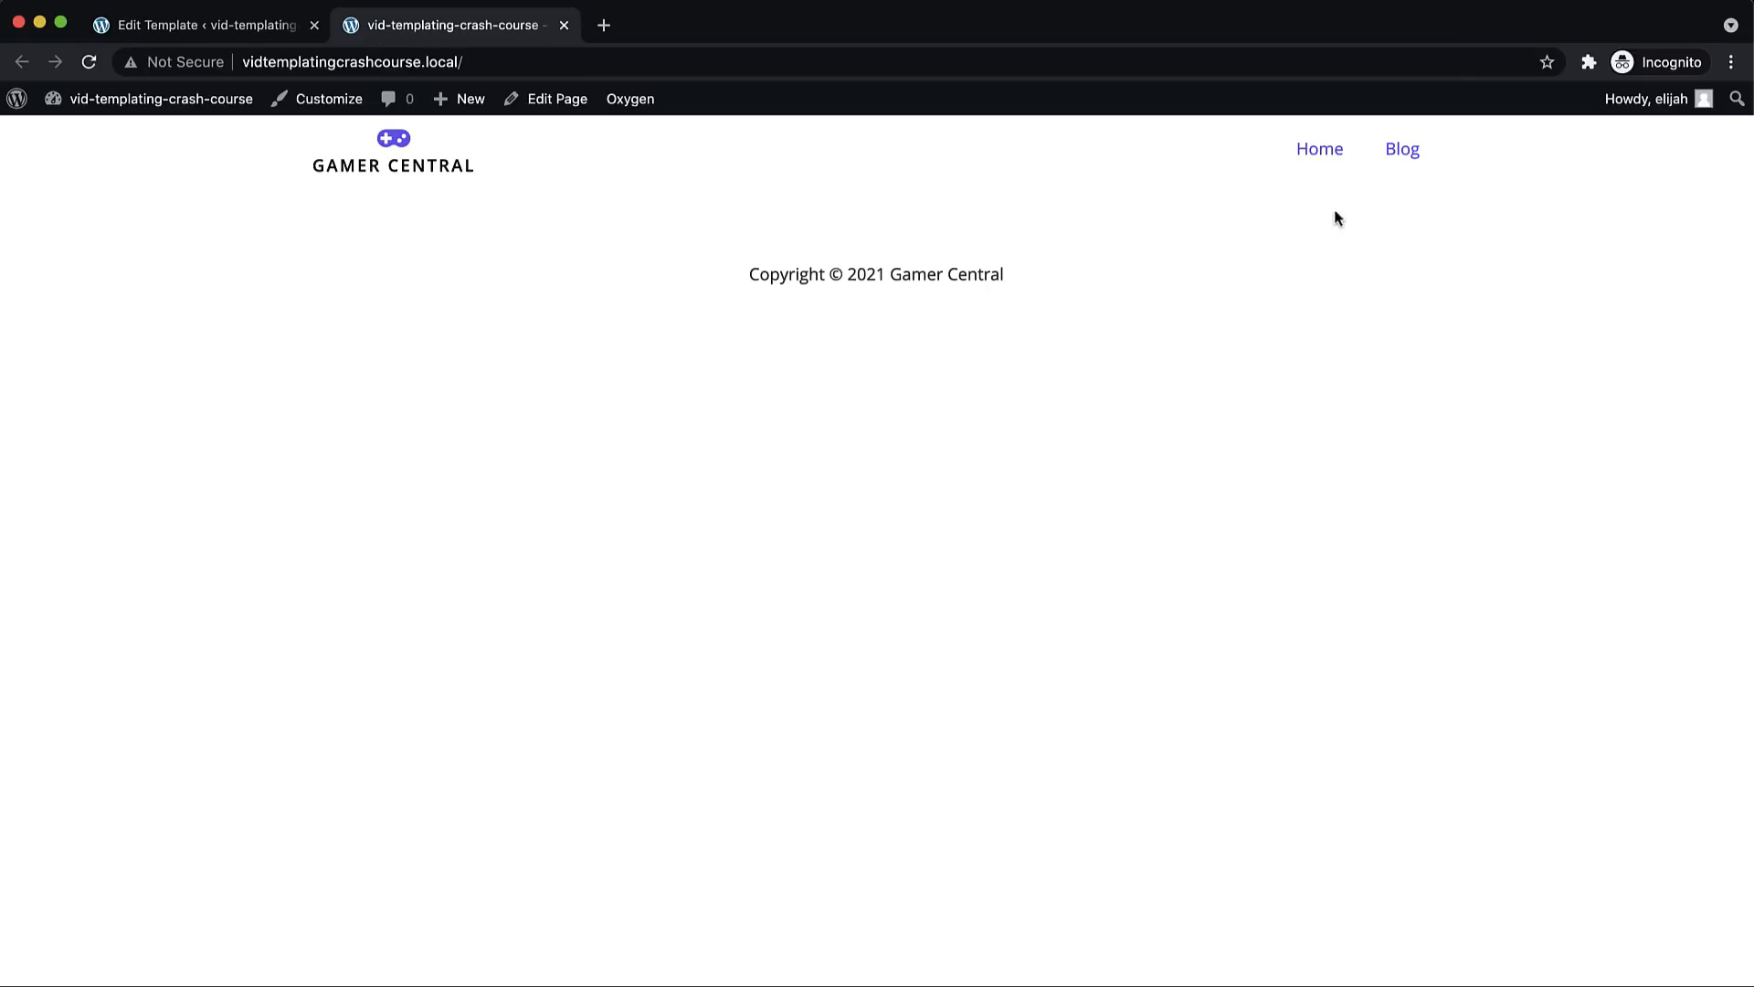
pyautogui.click(1399, 153)
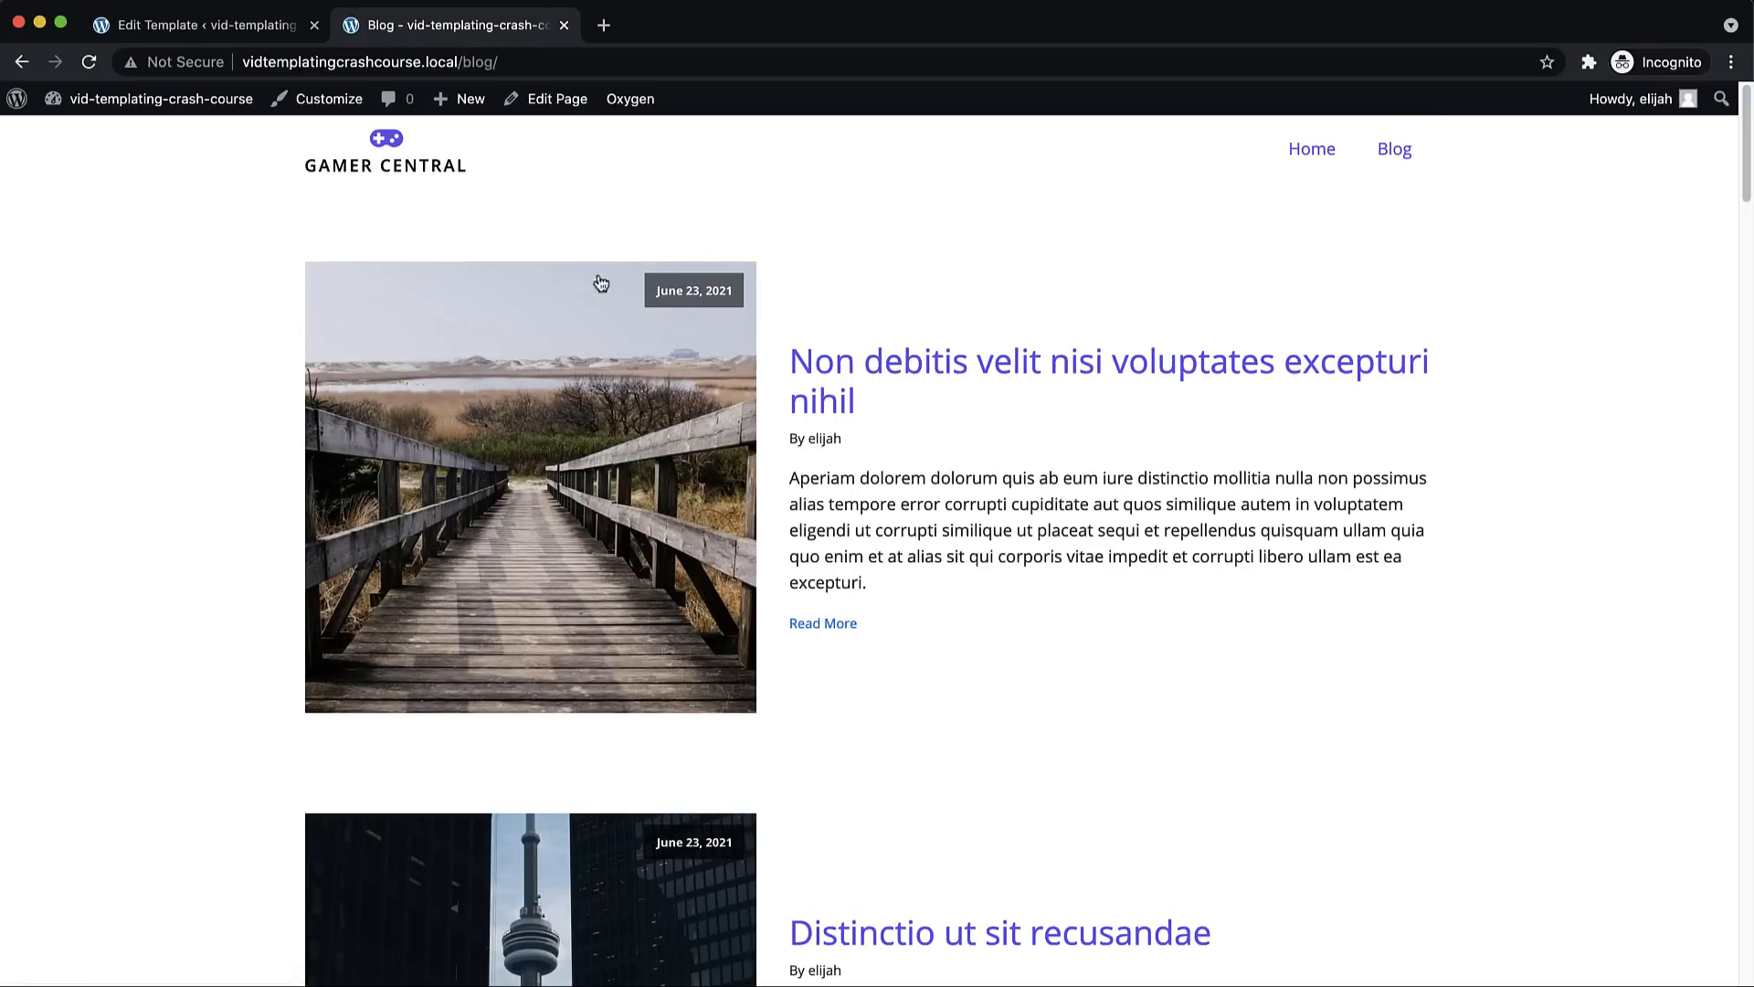
pyautogui.scroll(-15, 895, 442)
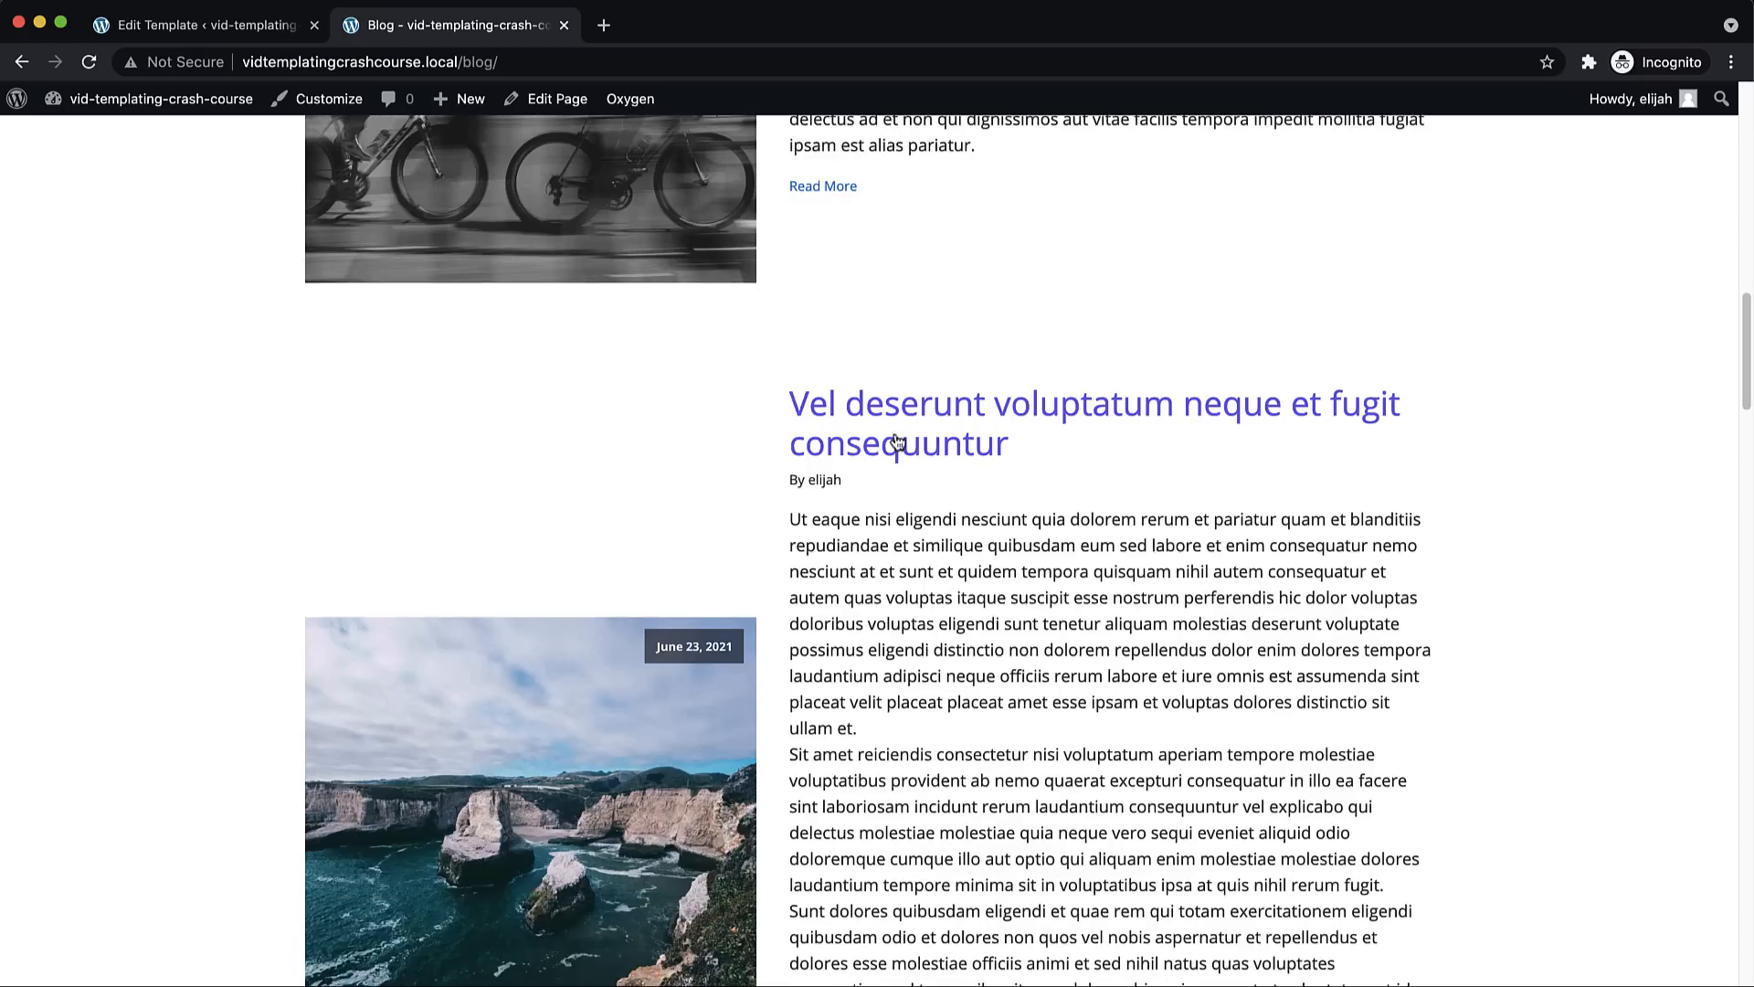
pyautogui.scroll(-4, 838, 430)
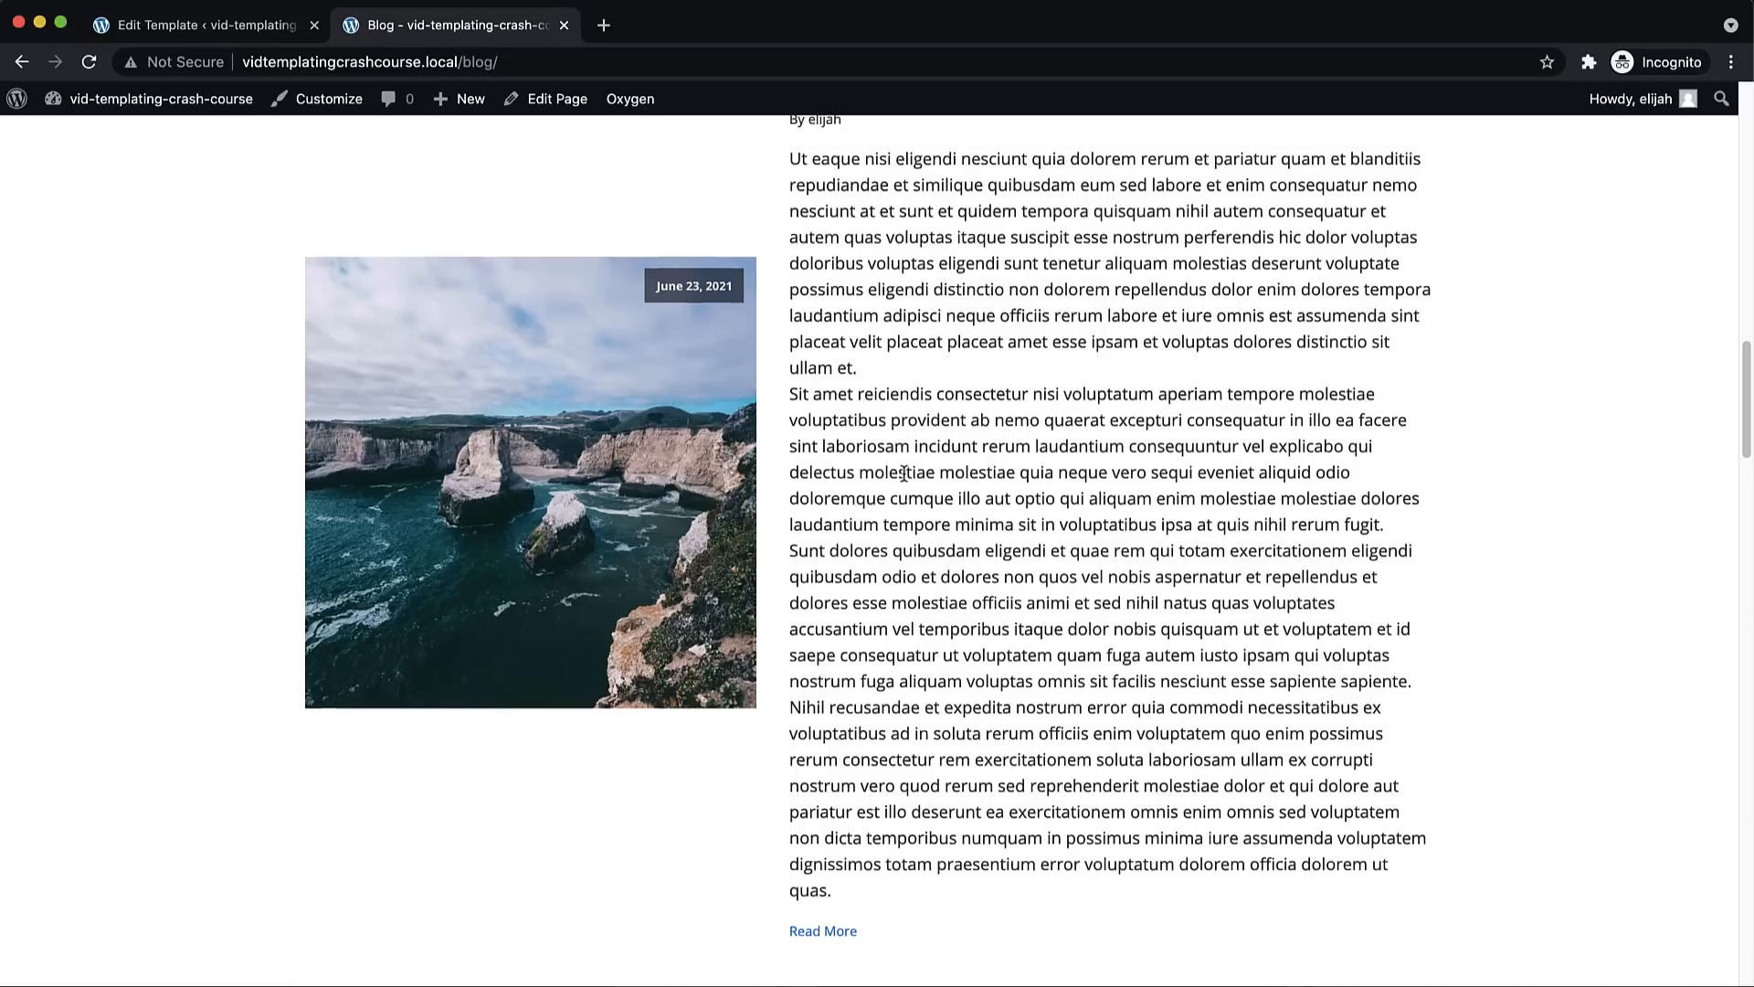
pyautogui.scroll(20, 903, 471)
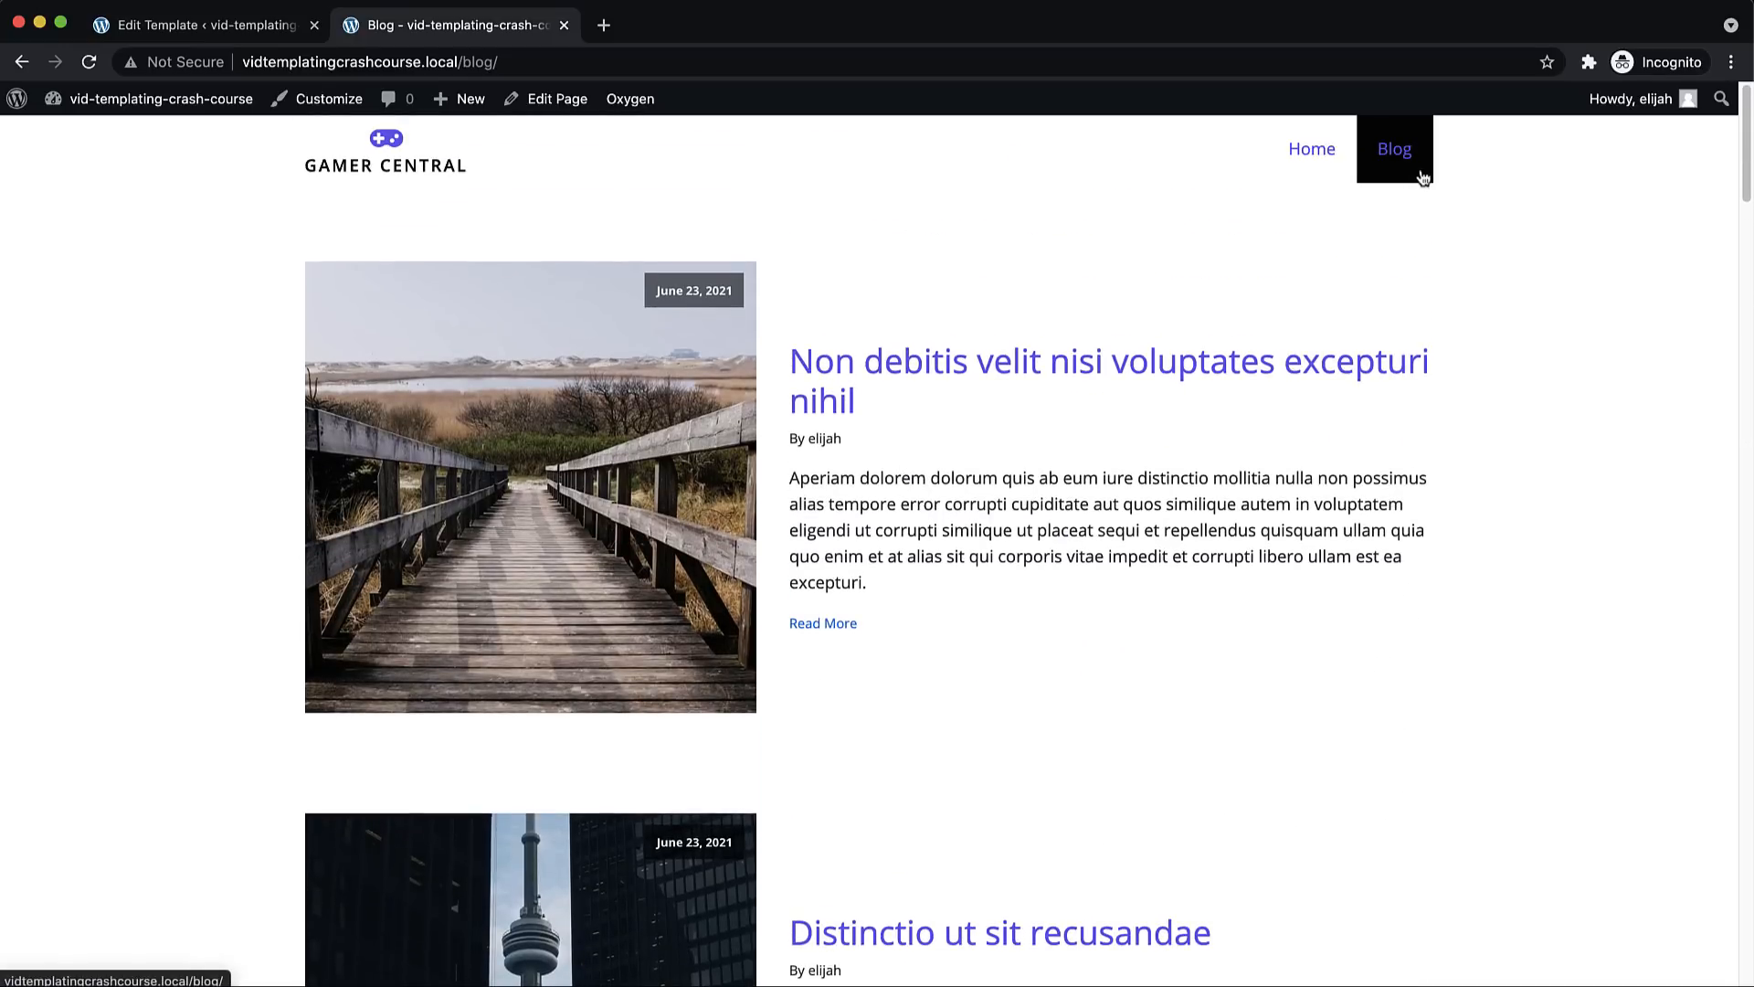
pyautogui.click(1312, 148)
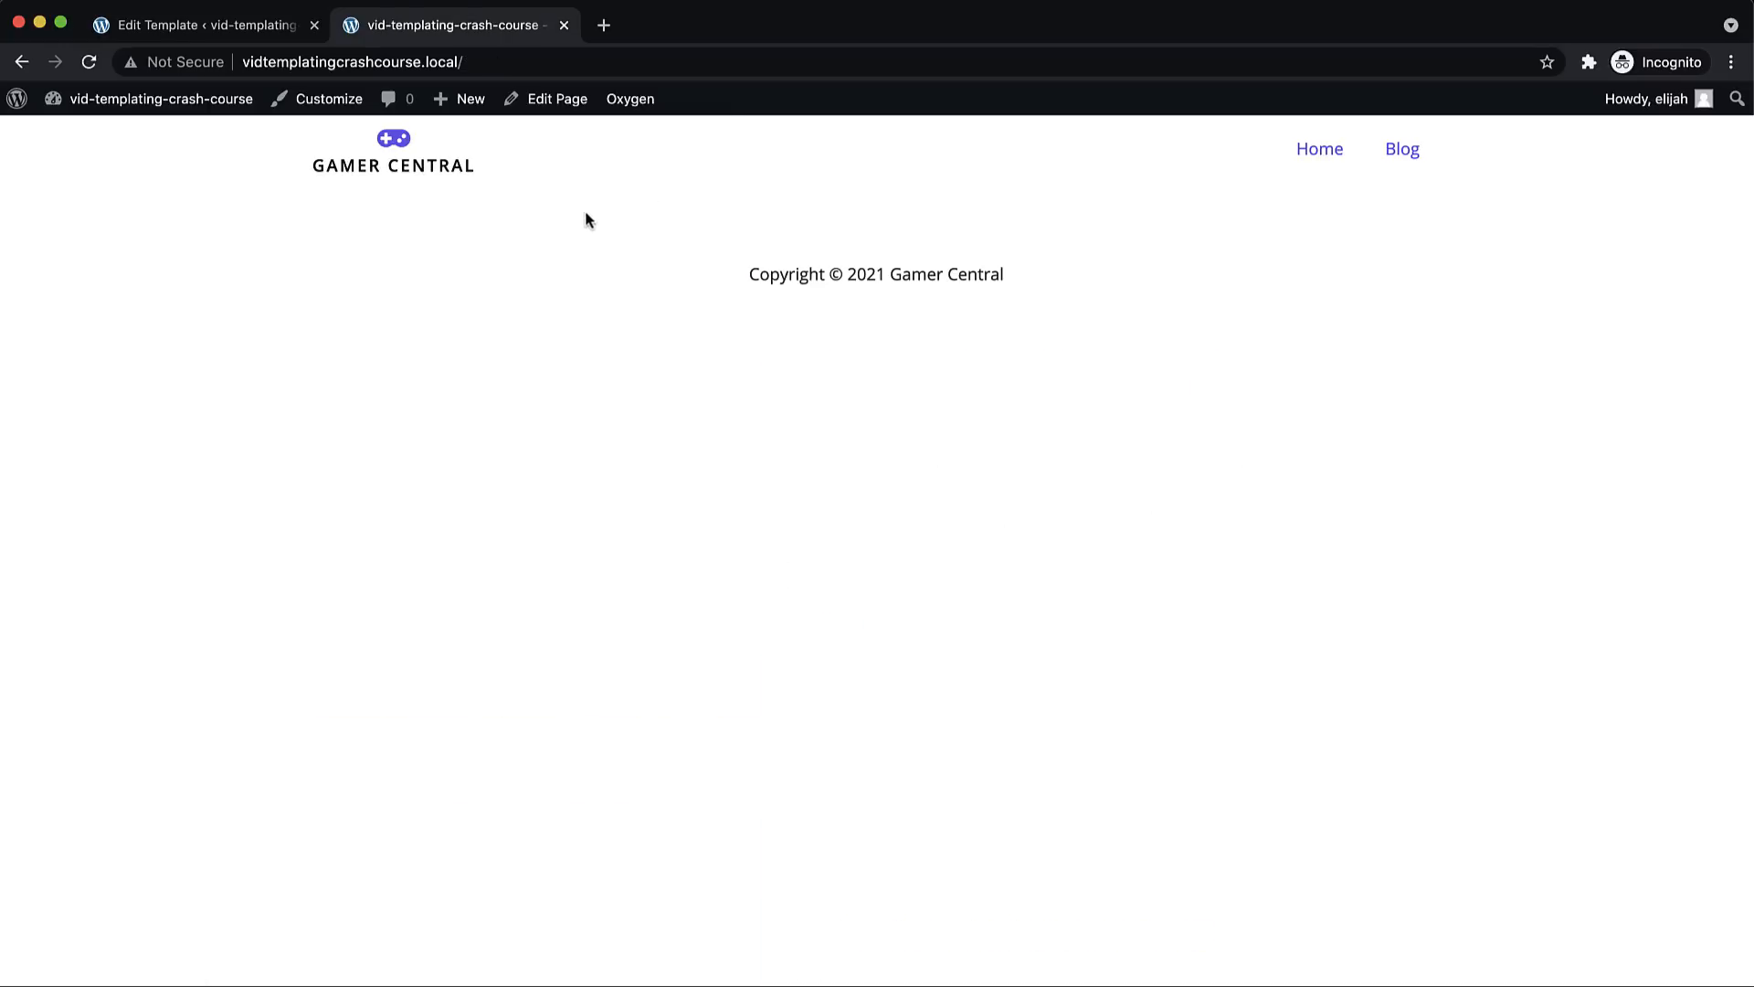
# View the Fugit nostrum category archive on the front end from the post categories list, and close the front-end tabs
pyautogui.hotkey('ctrl', 'shift', 'Tab')
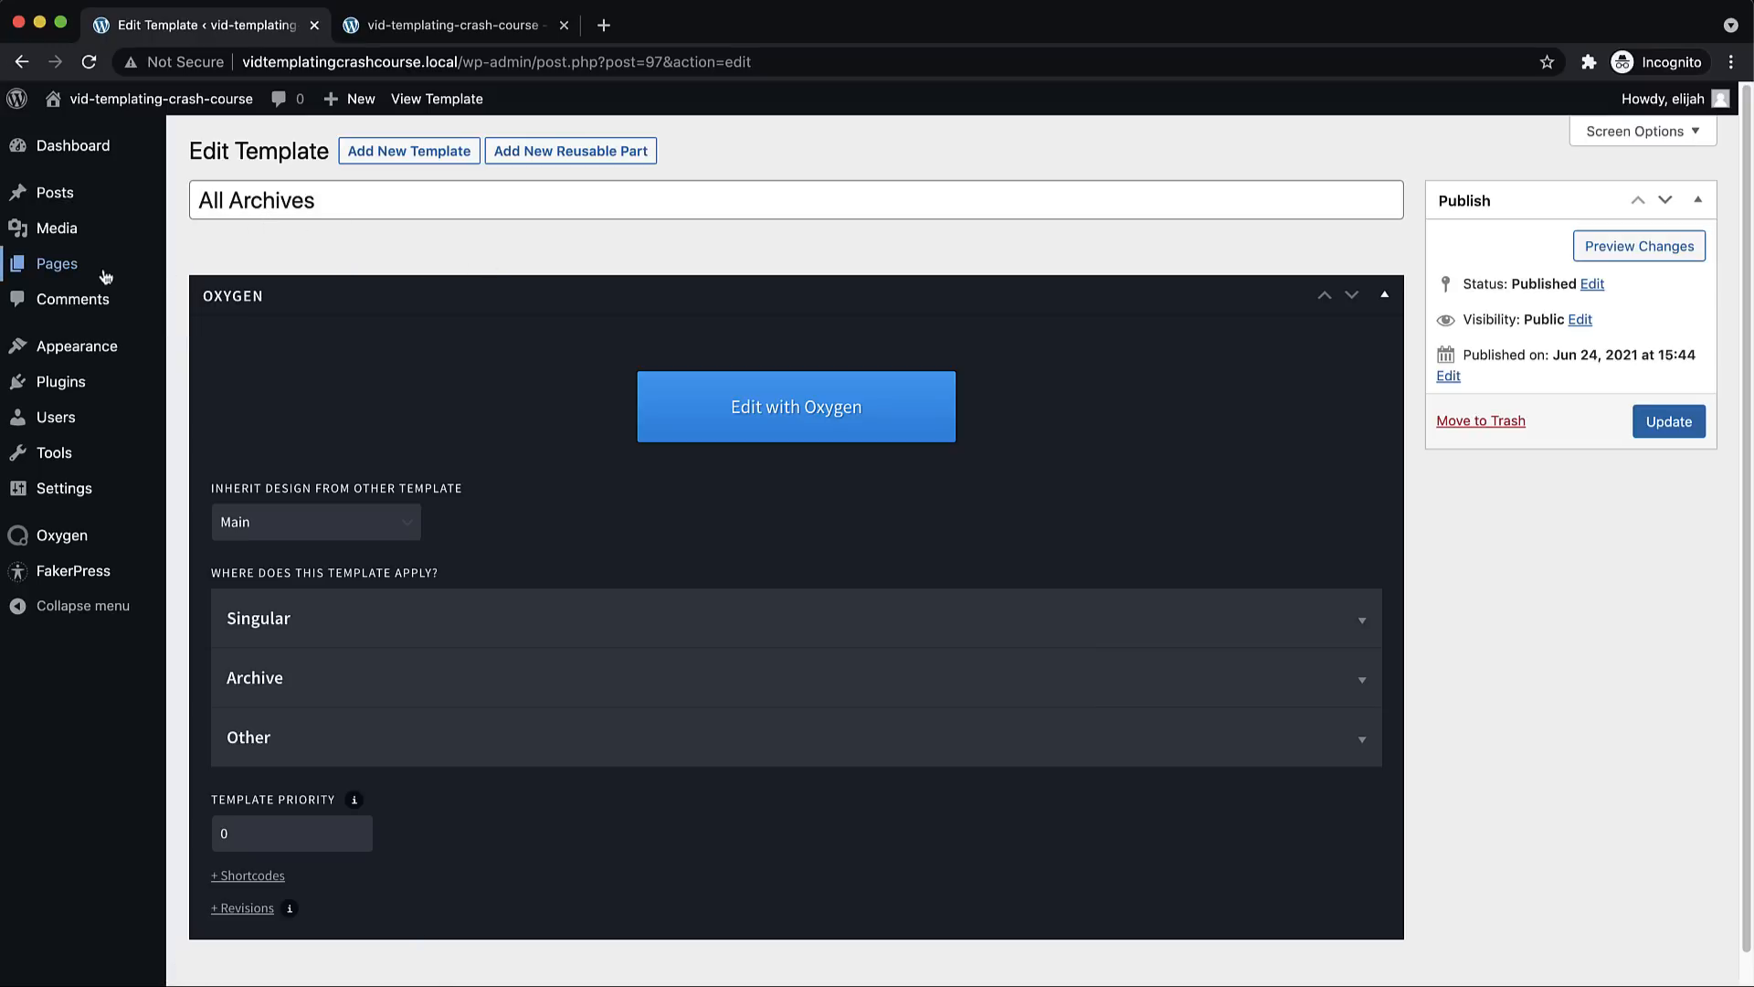
pyautogui.moveTo(88, 242)
pyautogui.moveTo(73, 195)
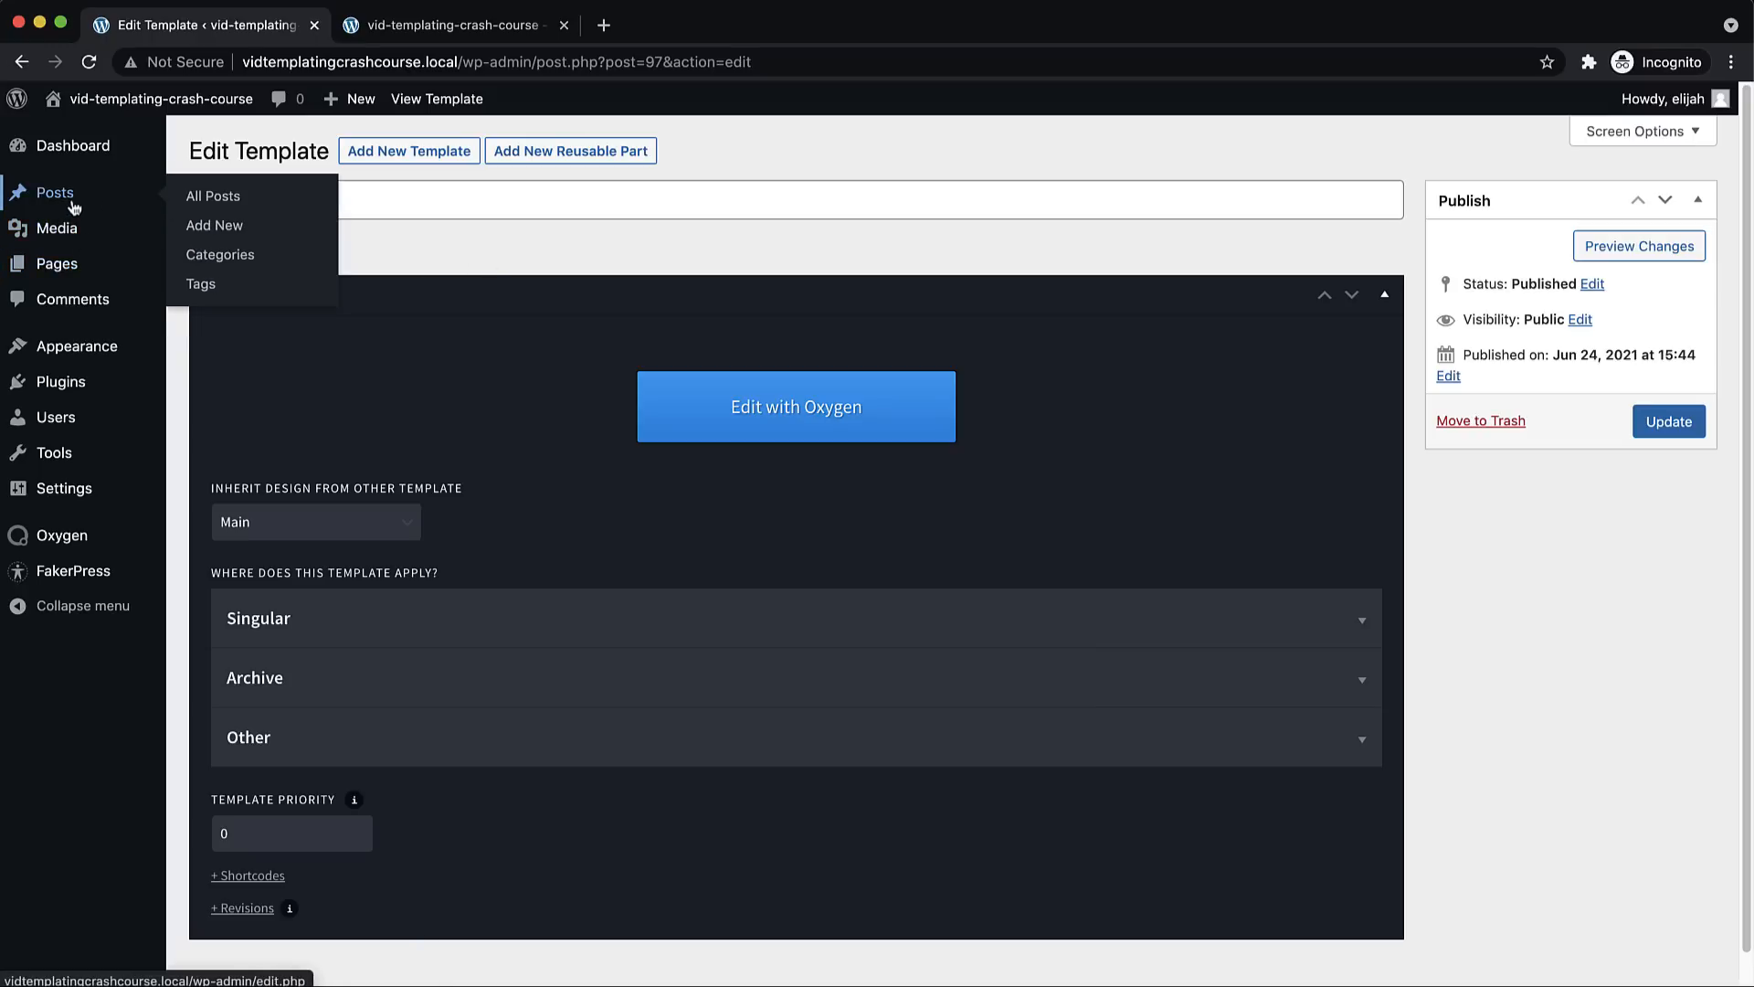
pyautogui.click(237, 258)
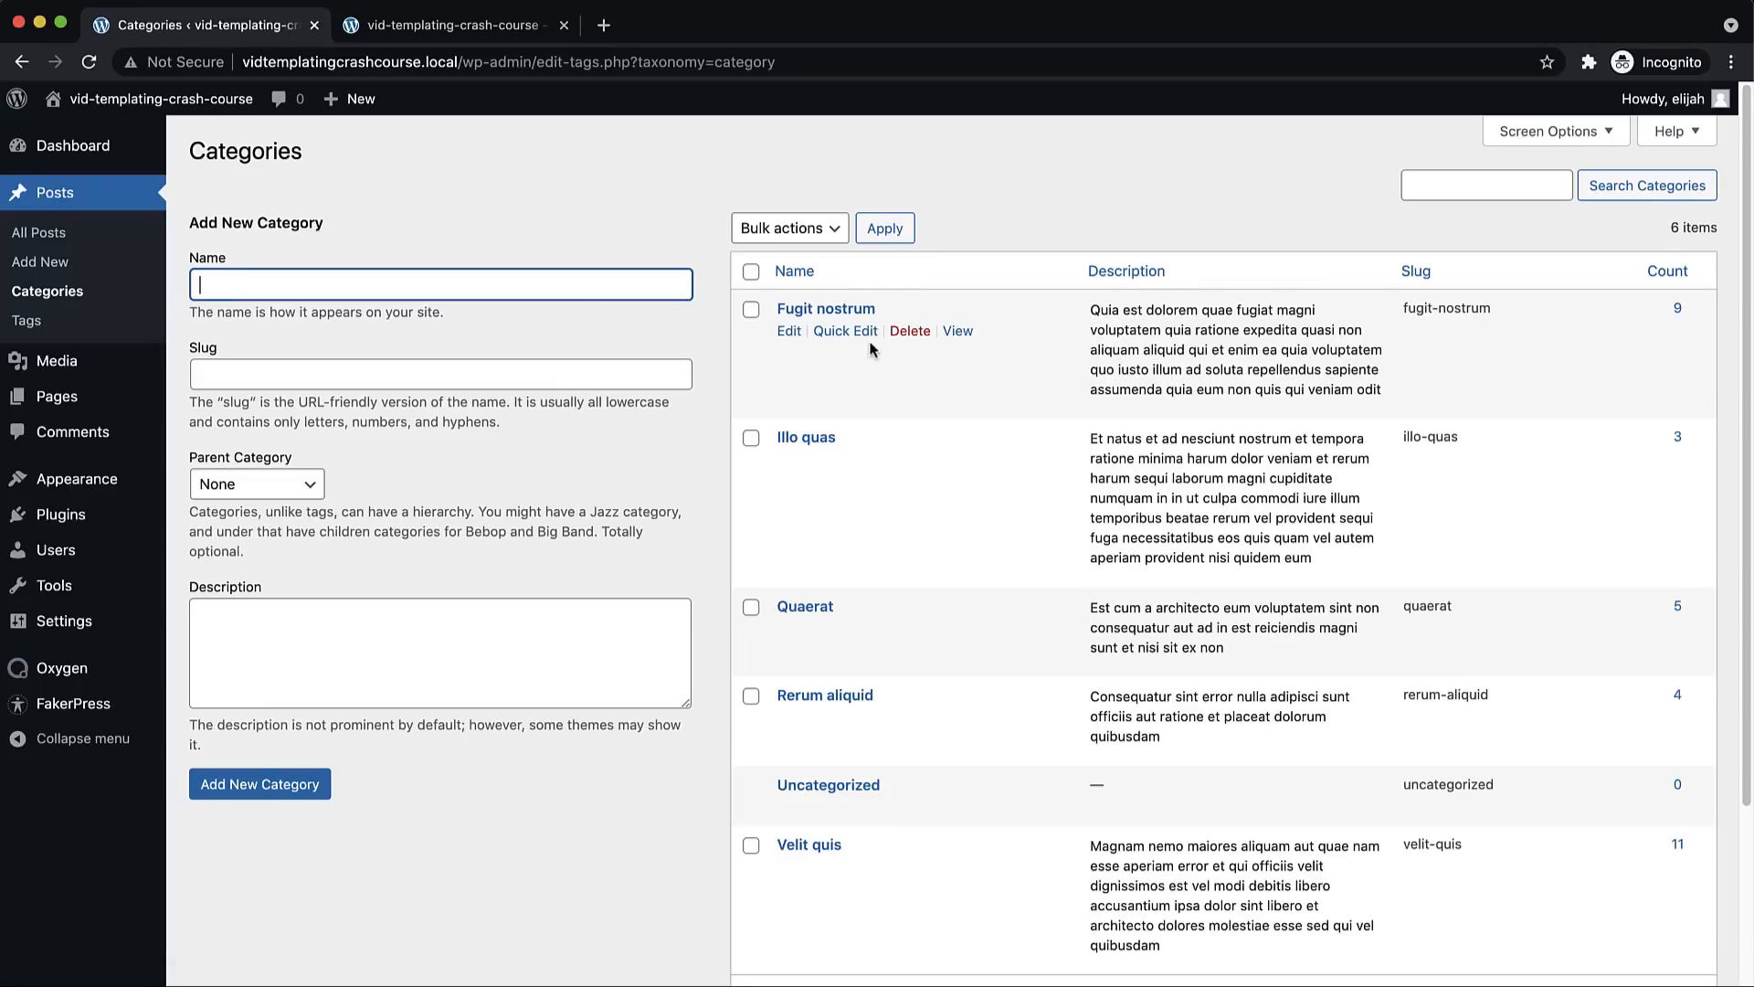
pyautogui.rightClick(958, 331)
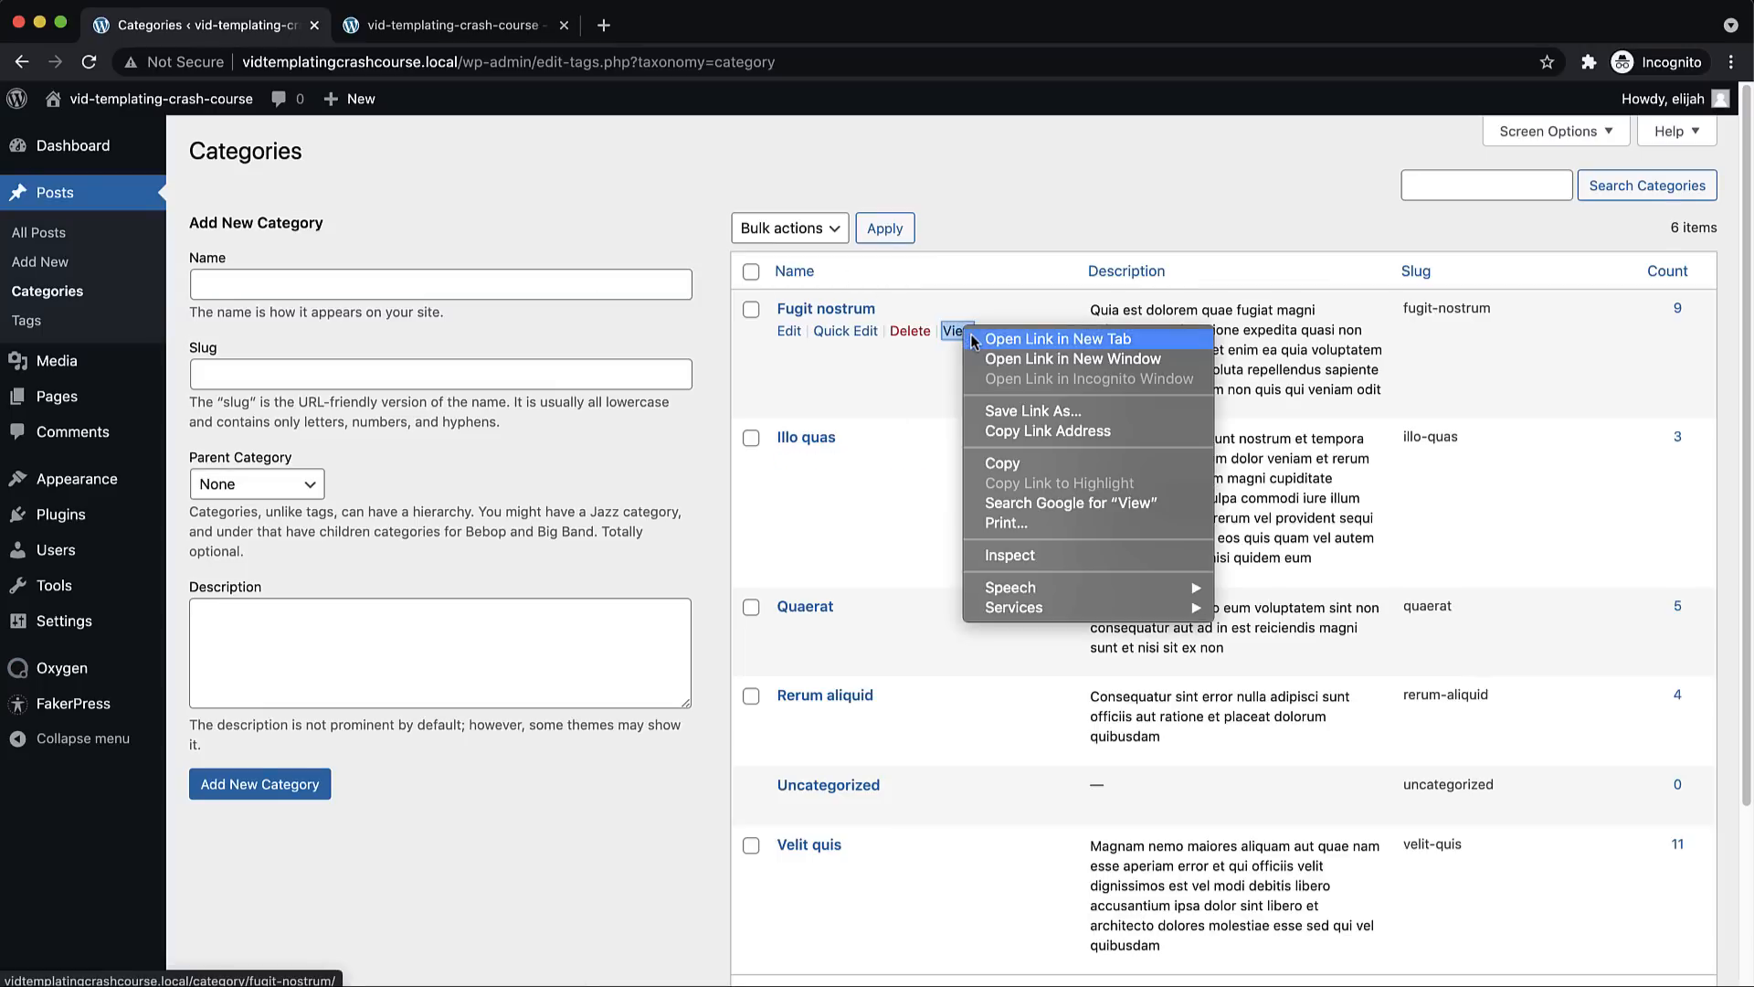
pyautogui.press('Escape')
pyautogui.click(690, 28)
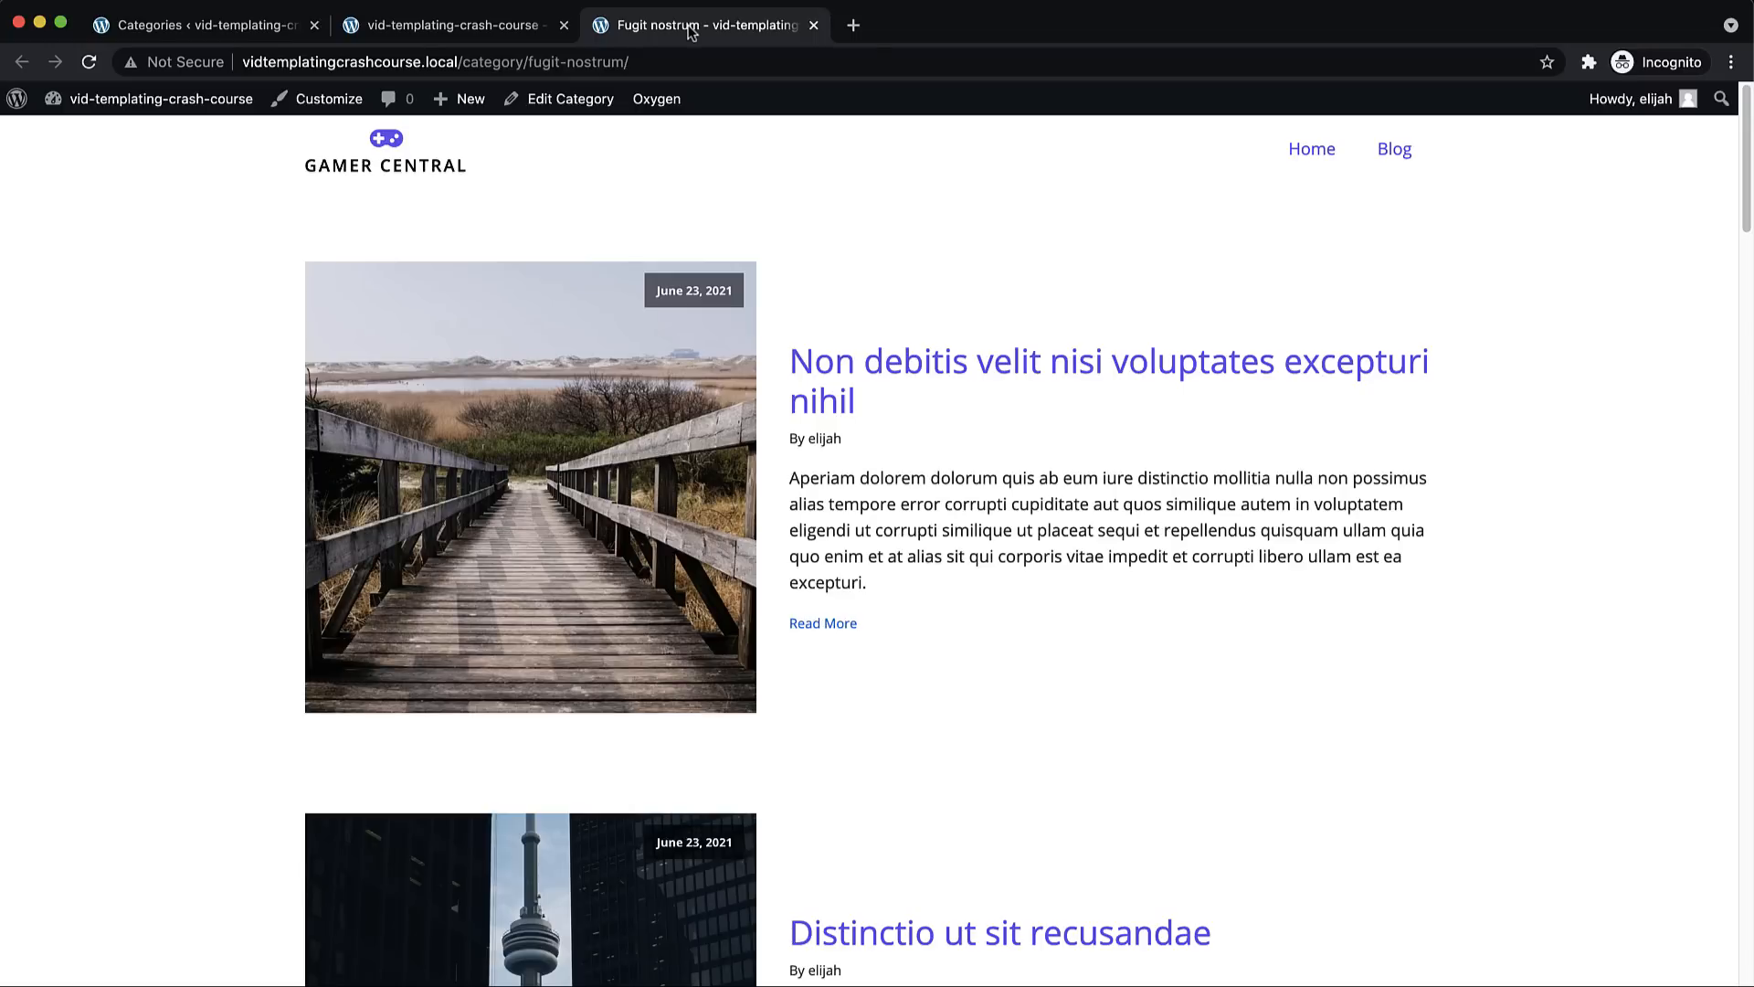
pyautogui.scroll(-3, 1003, 364)
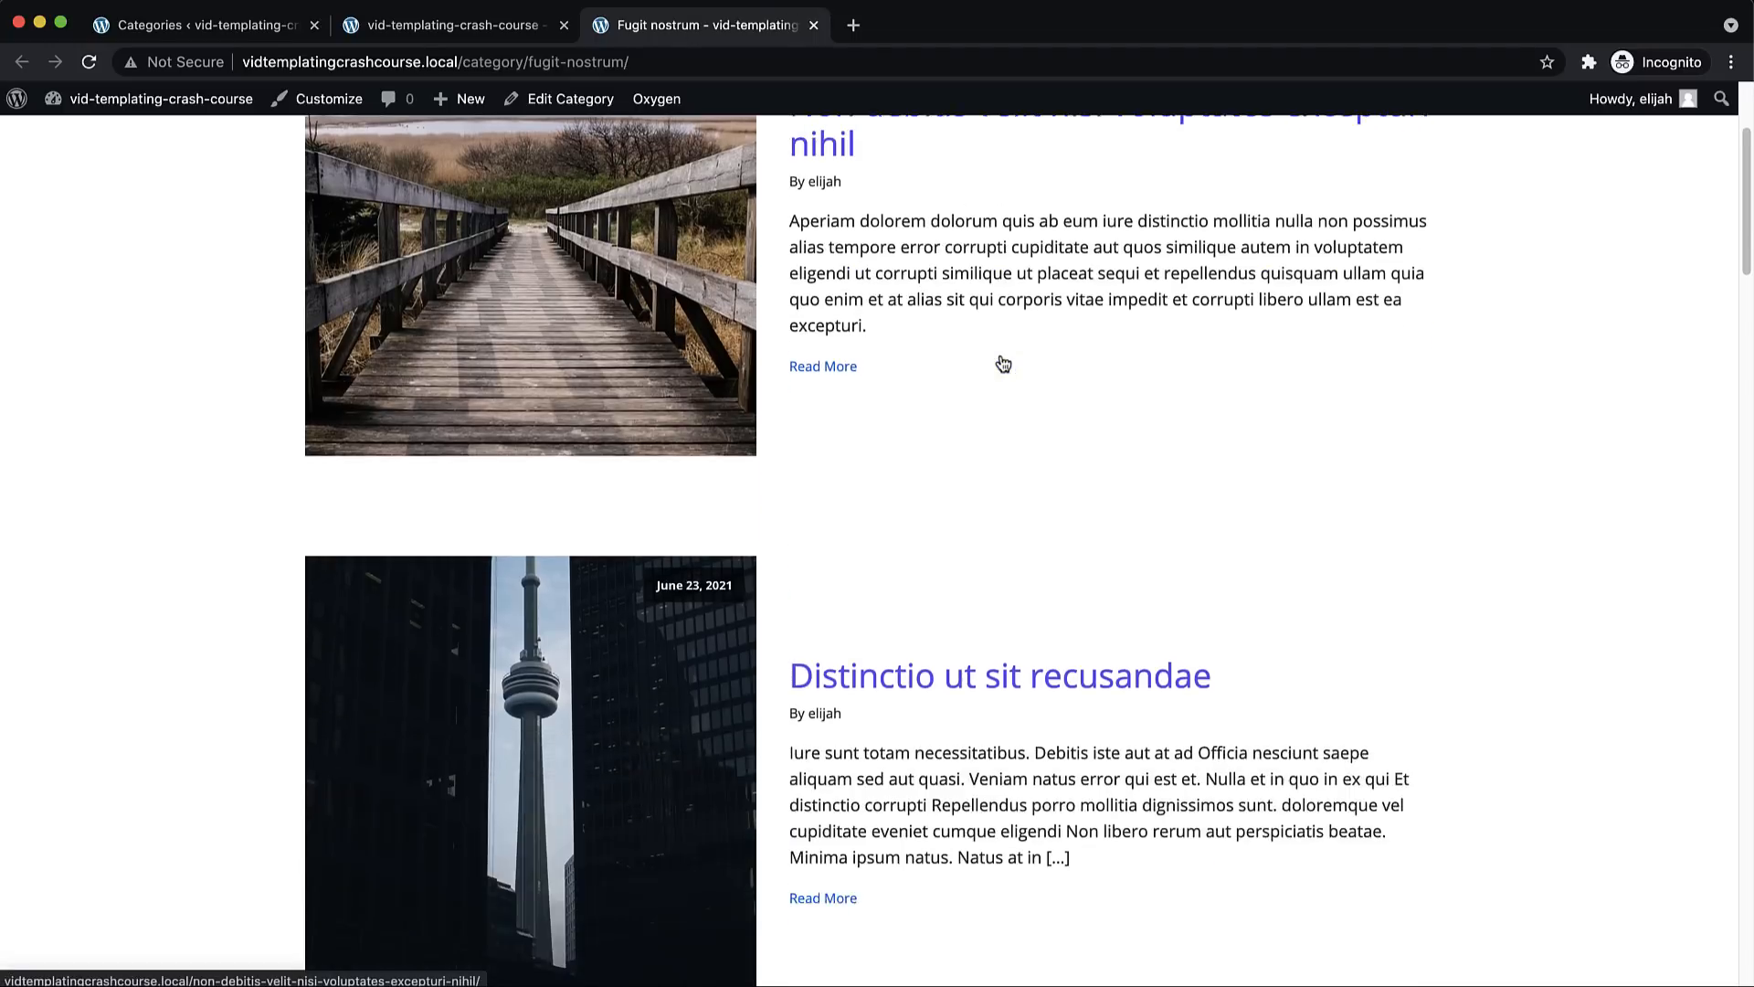
pyautogui.scroll(-15, 1003, 364)
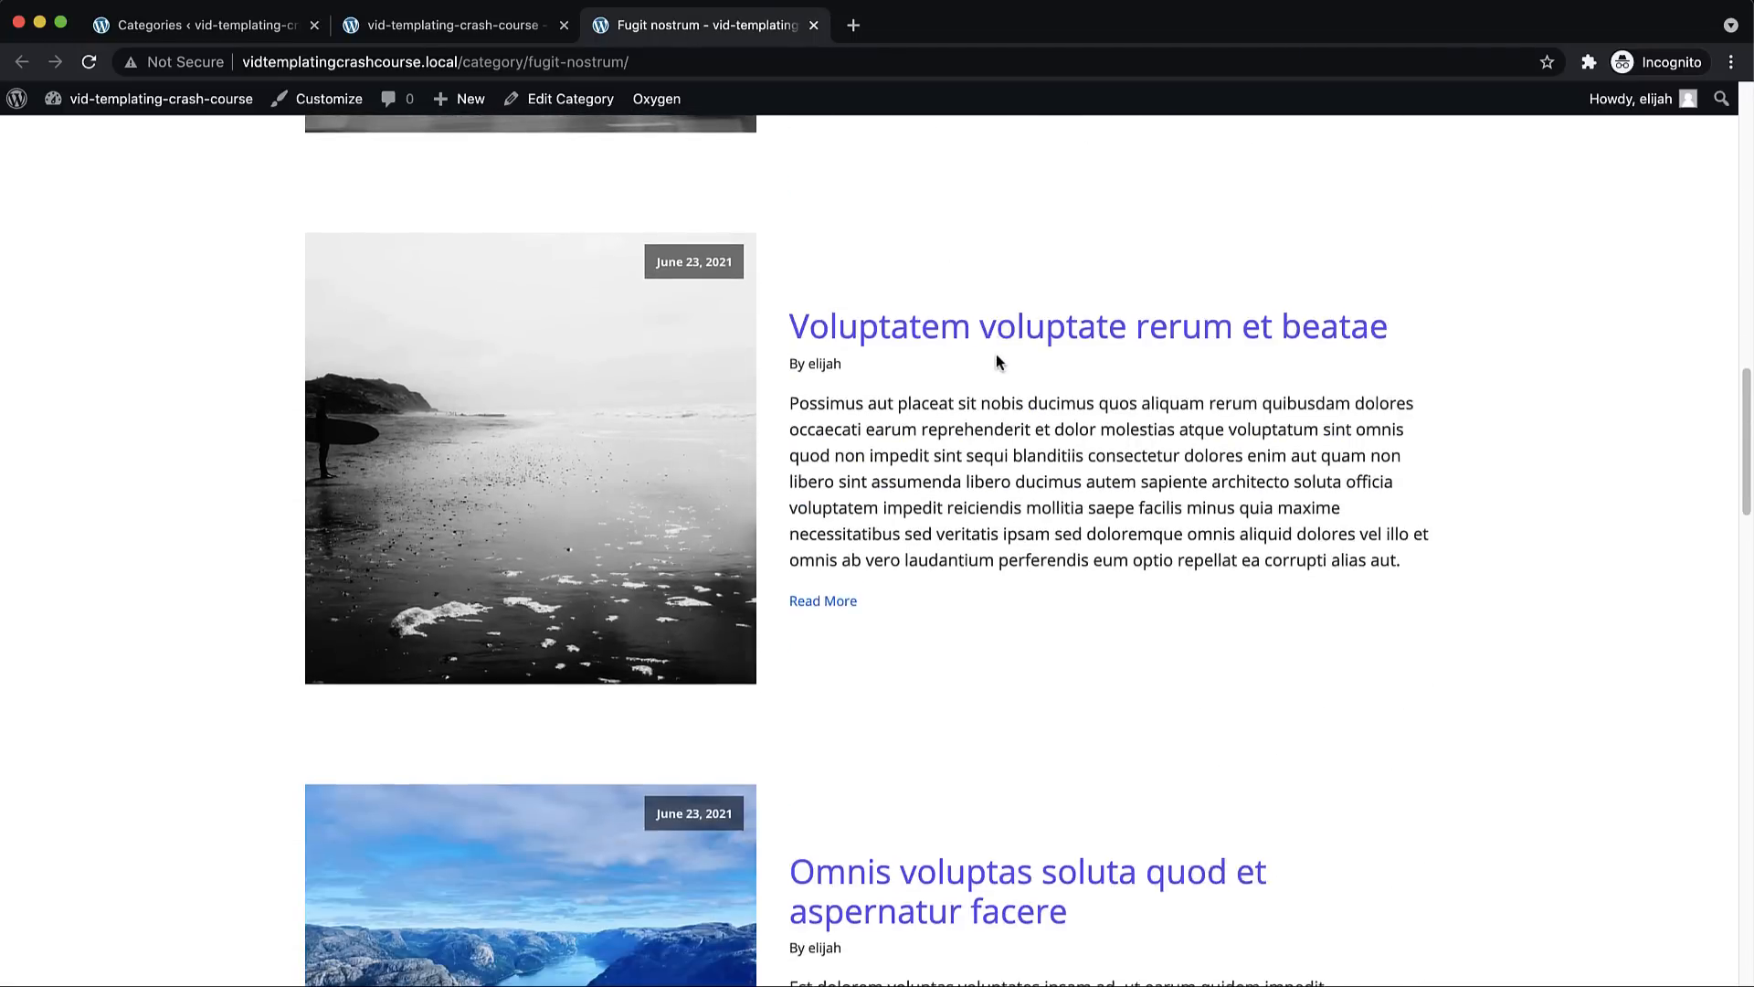
pyautogui.scroll(20, 998, 362)
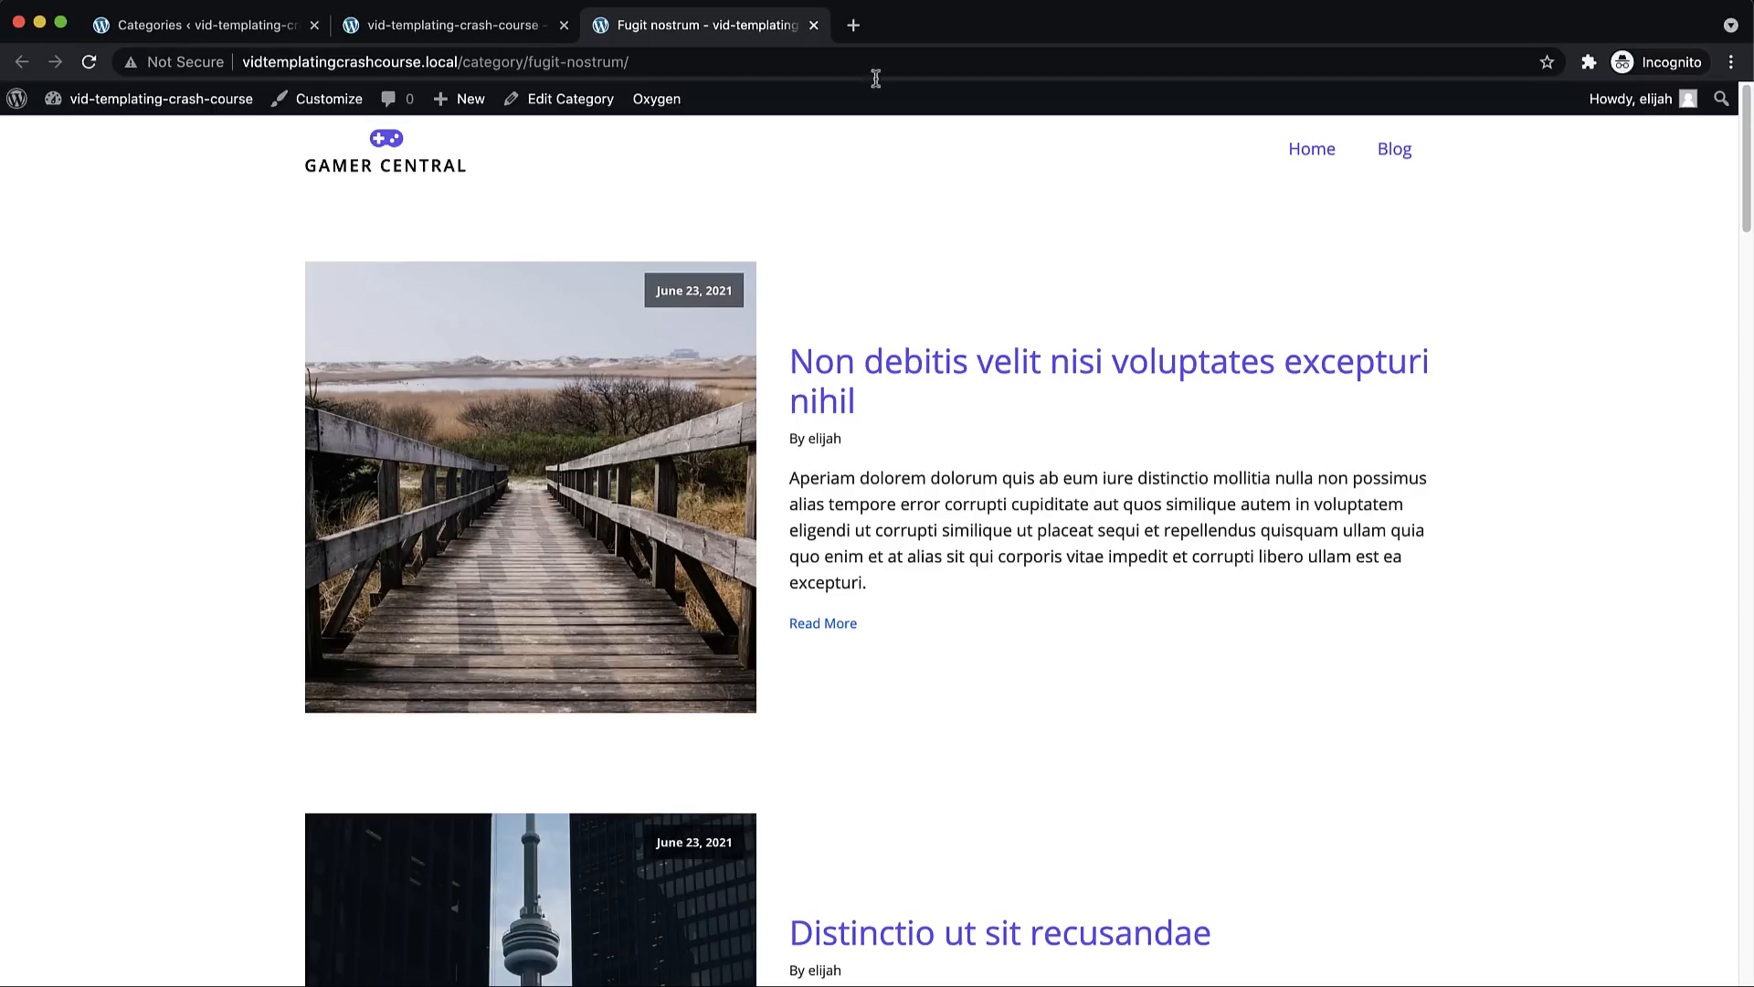
pyautogui.click(814, 26)
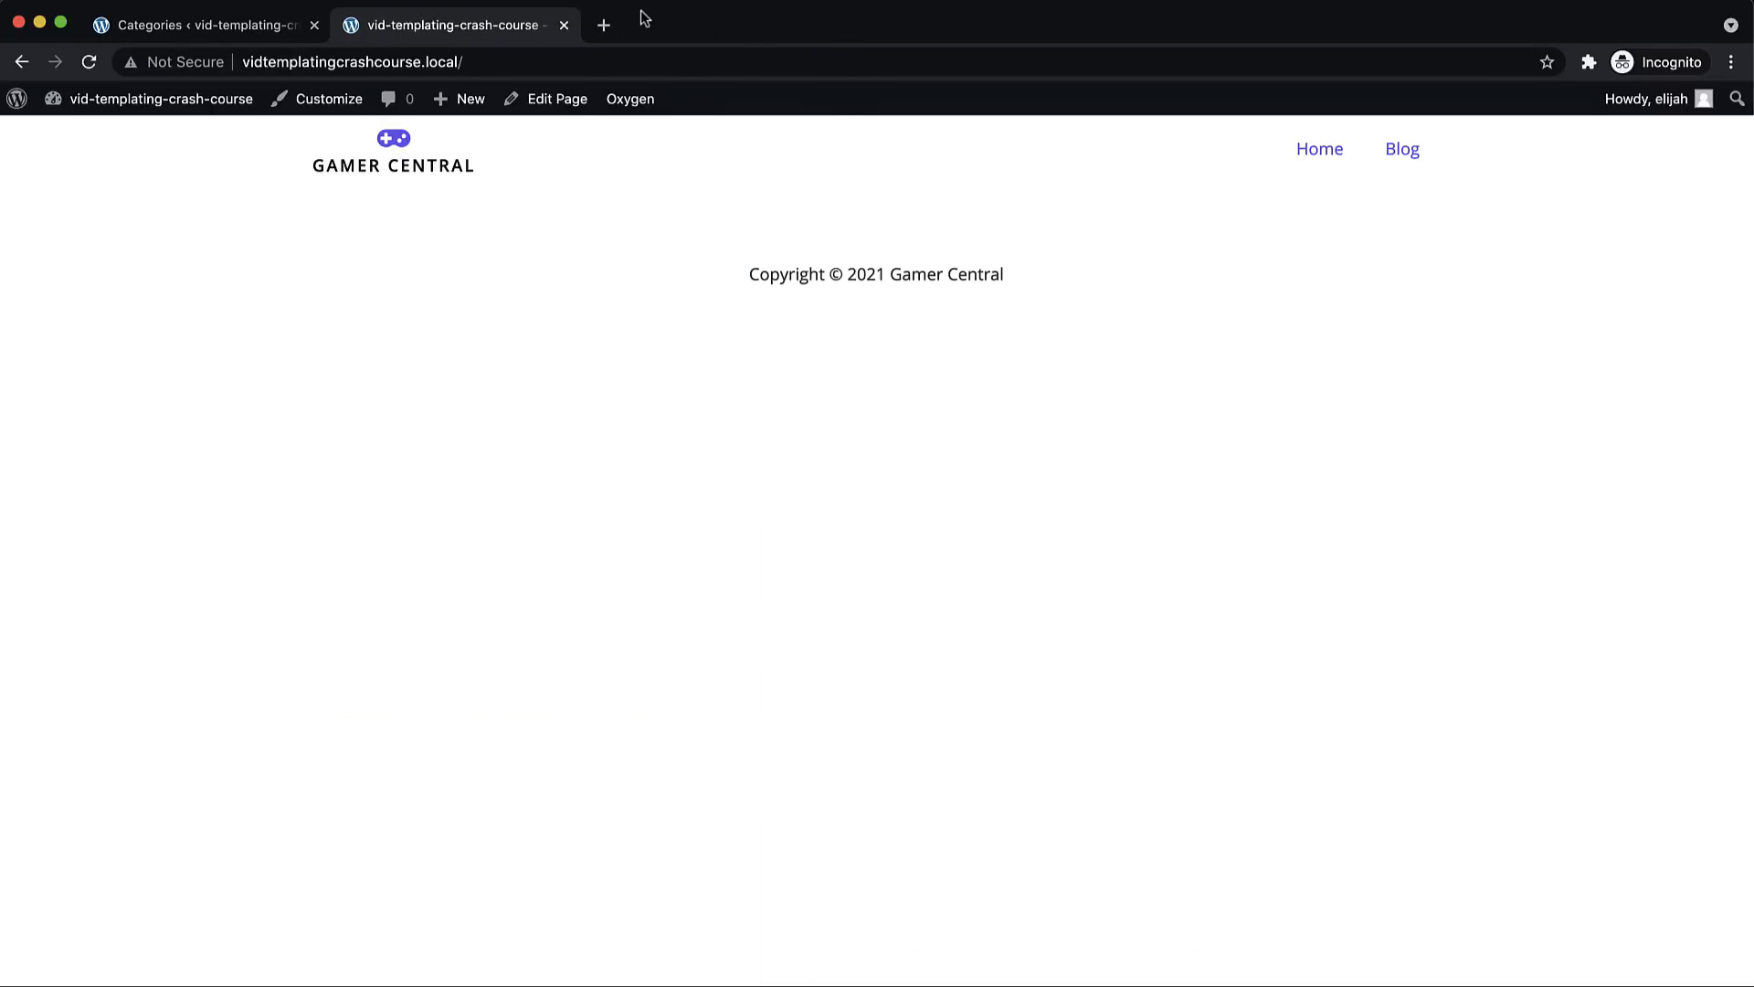
pyautogui.click(564, 25)
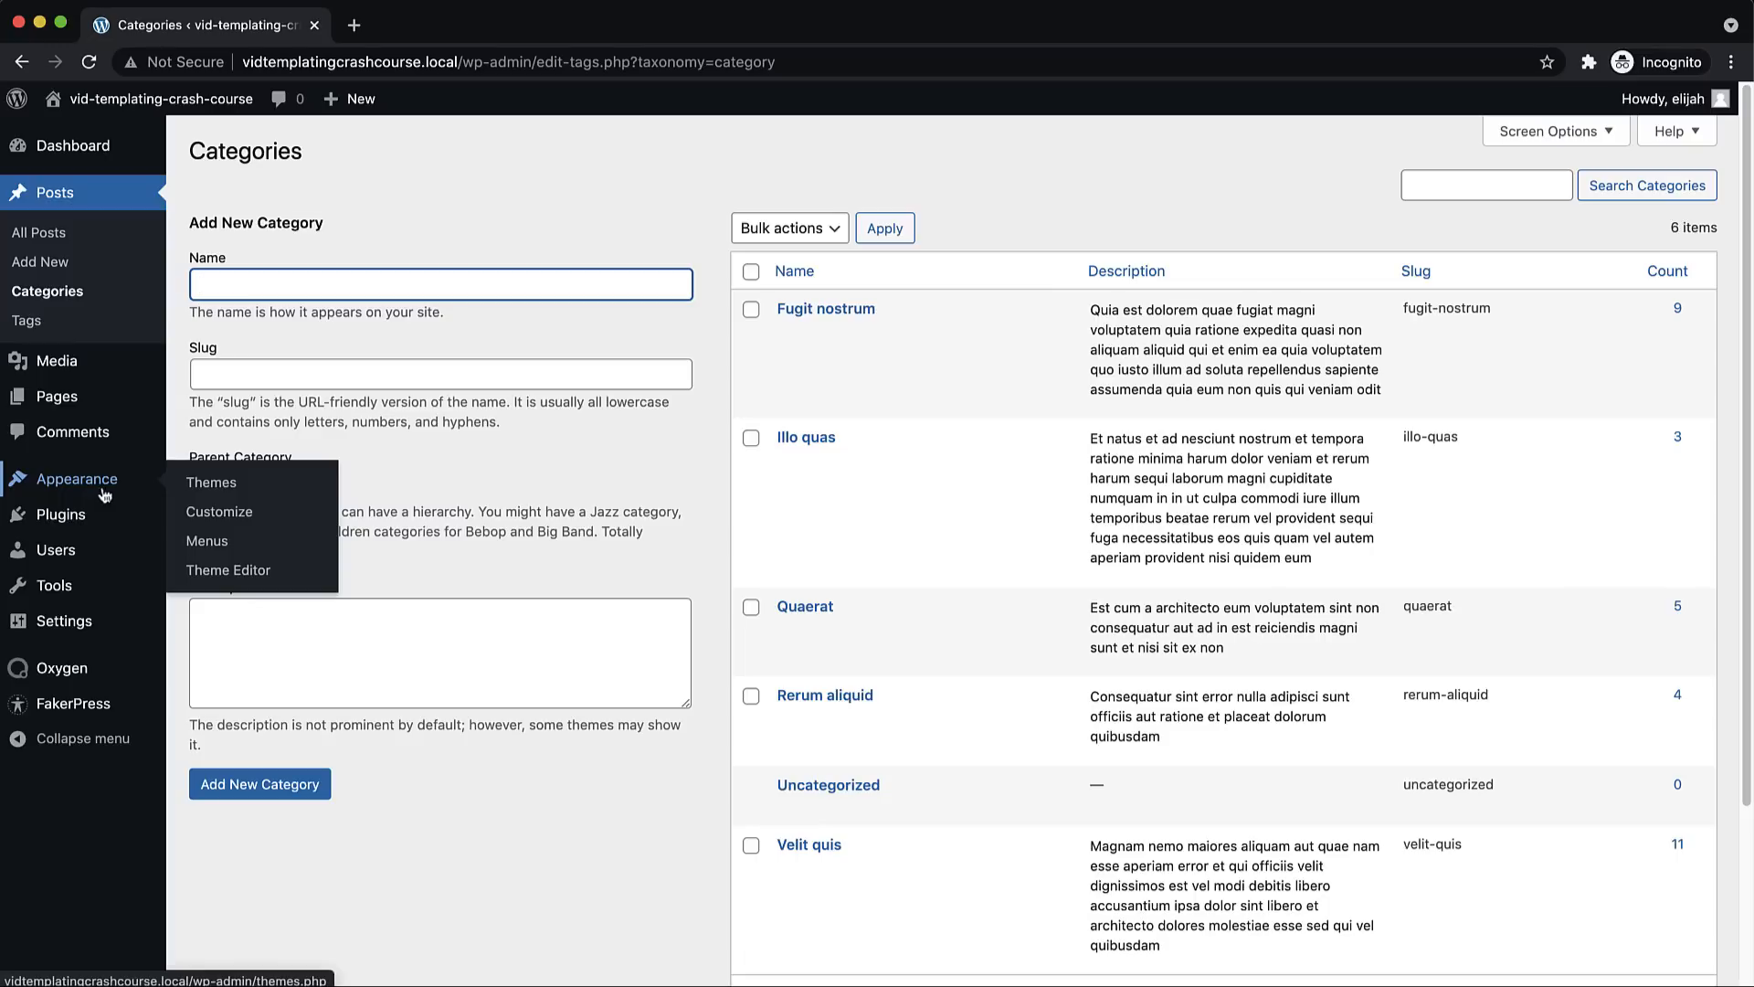
# Open the Reading settings and compare the homepage display options "Your latest posts" and "A static page" without saving
pyautogui.moveTo(66, 560)
pyautogui.moveTo(61, 622)
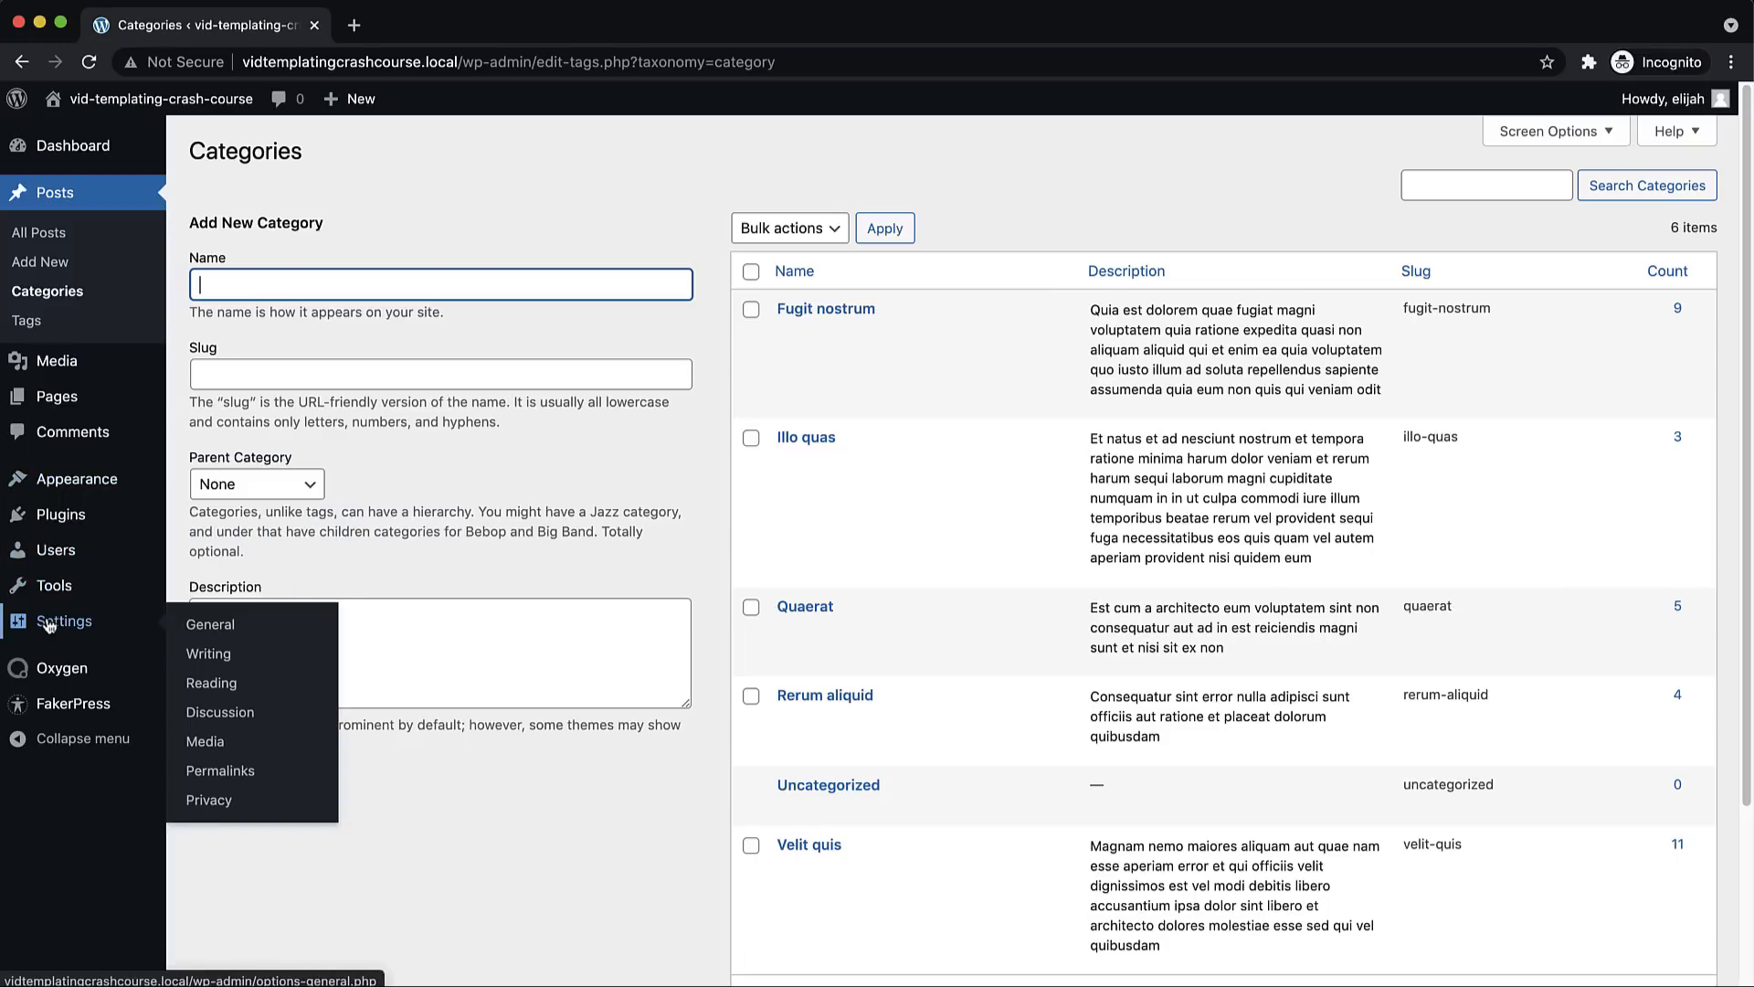
pyautogui.click(213, 695)
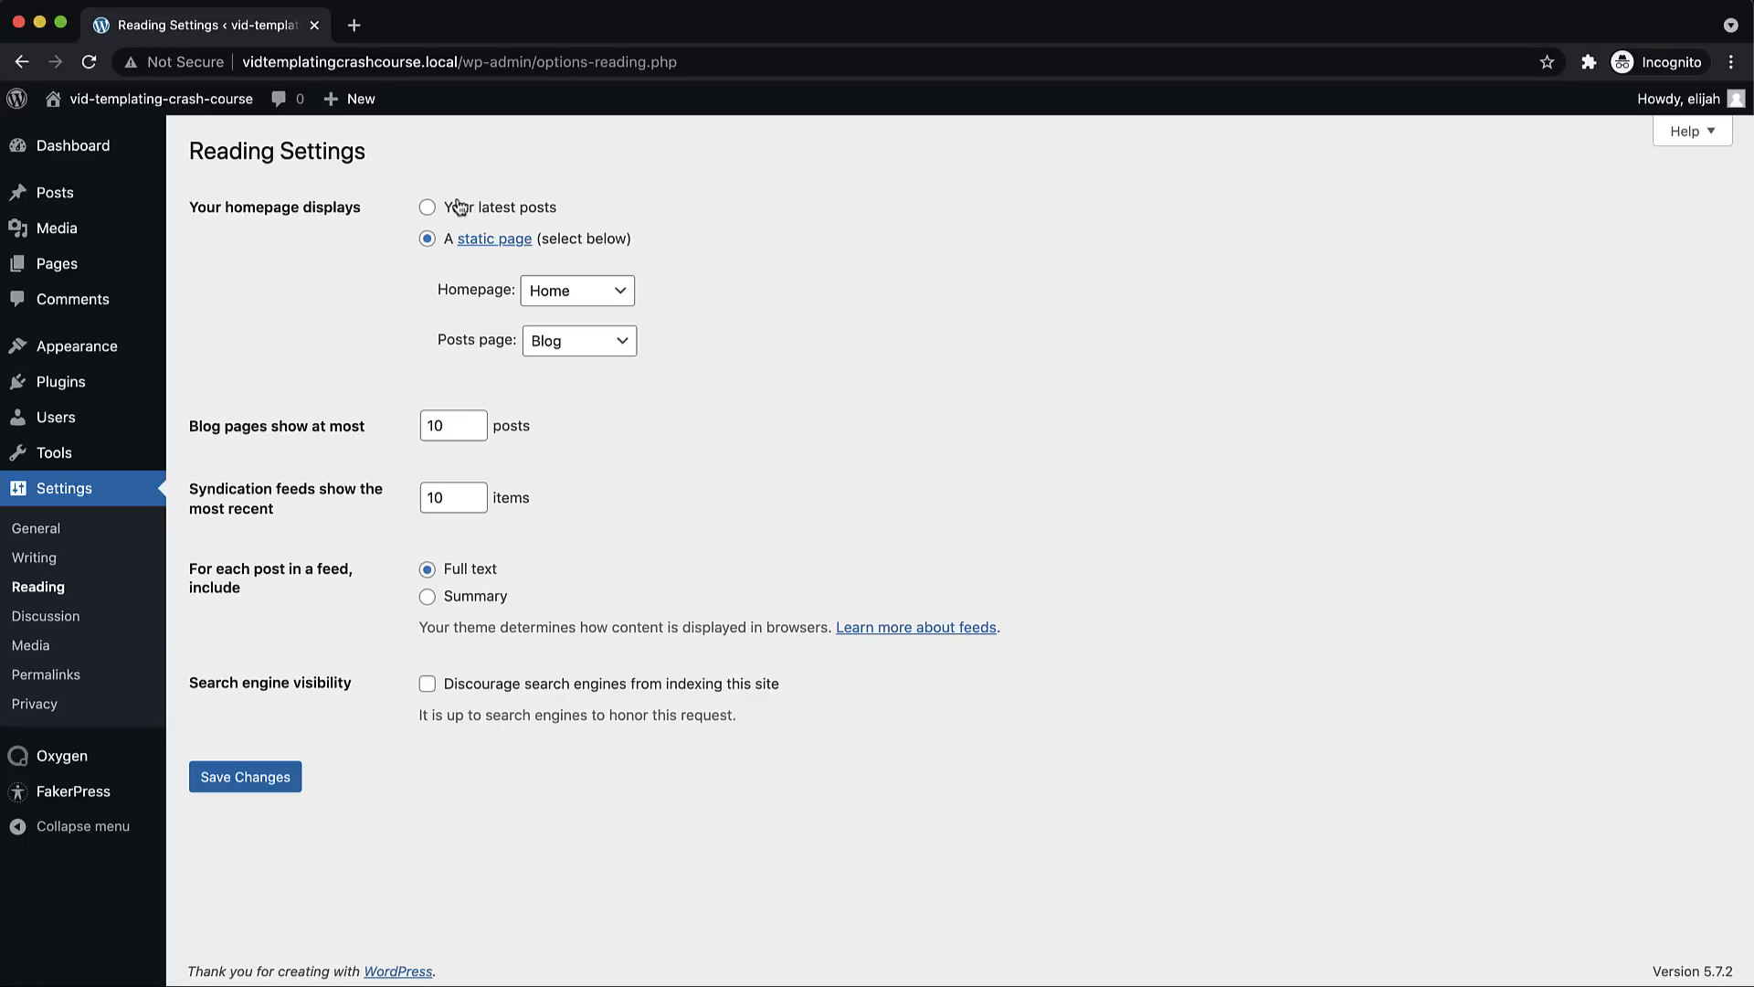
pyautogui.click(425, 209)
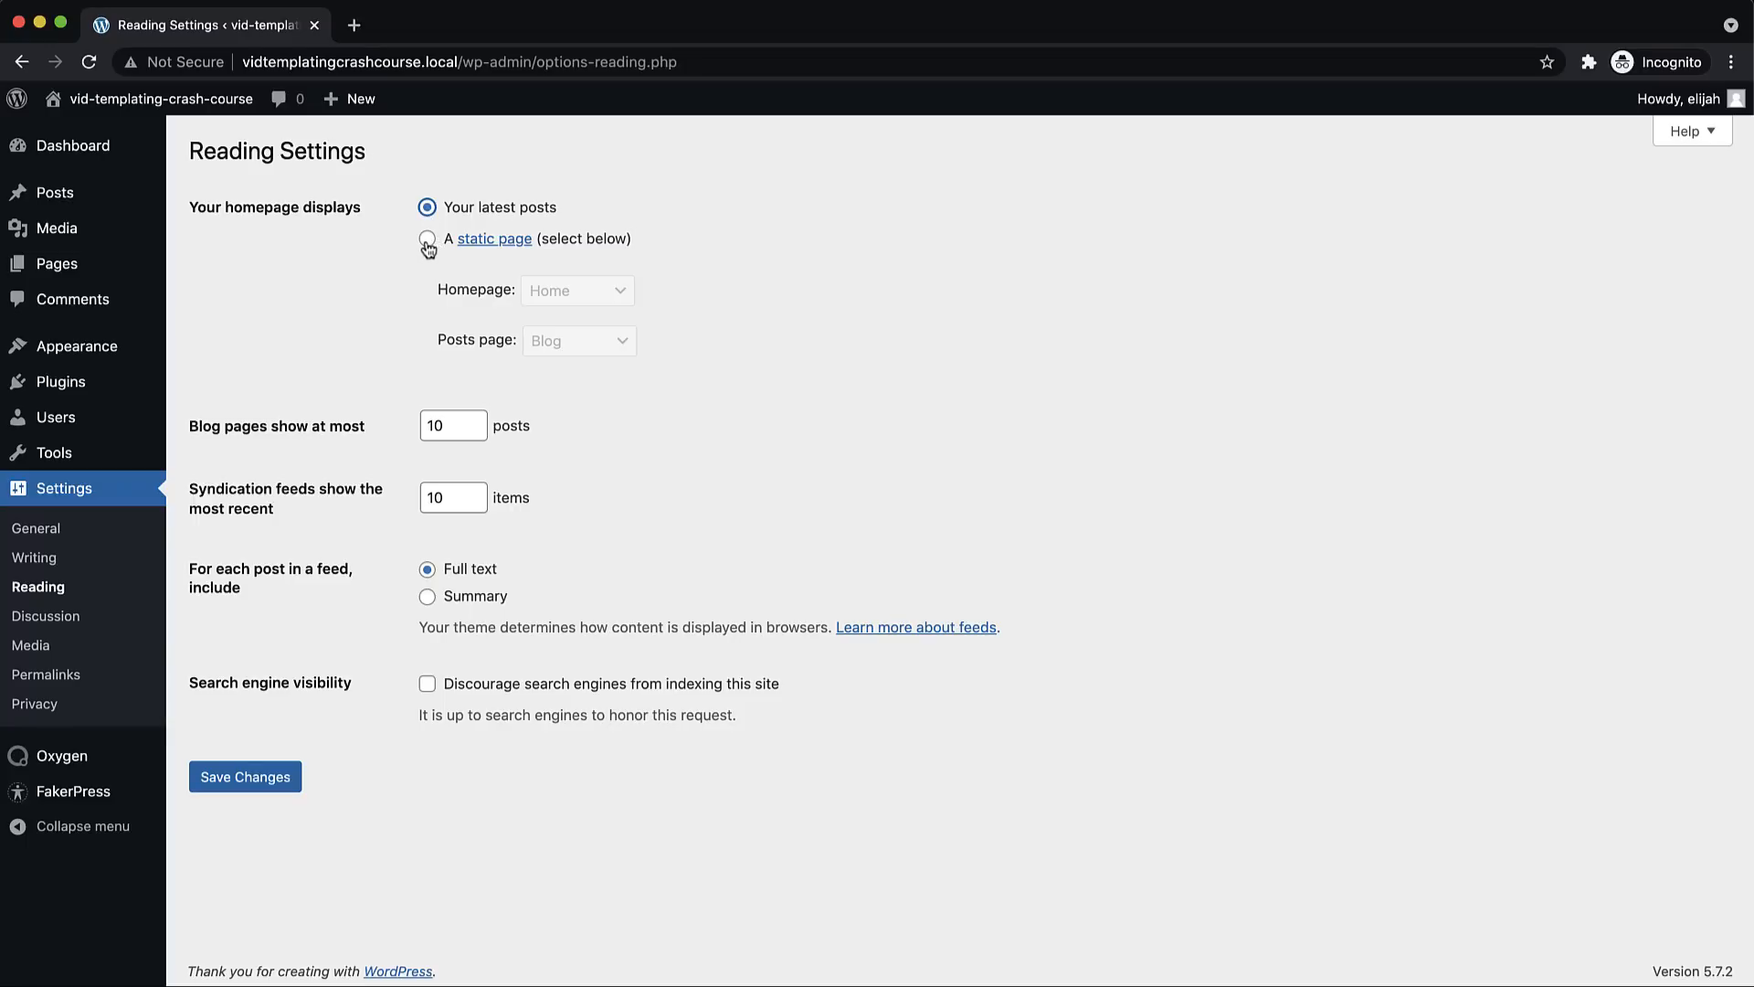
pyautogui.click(427, 241)
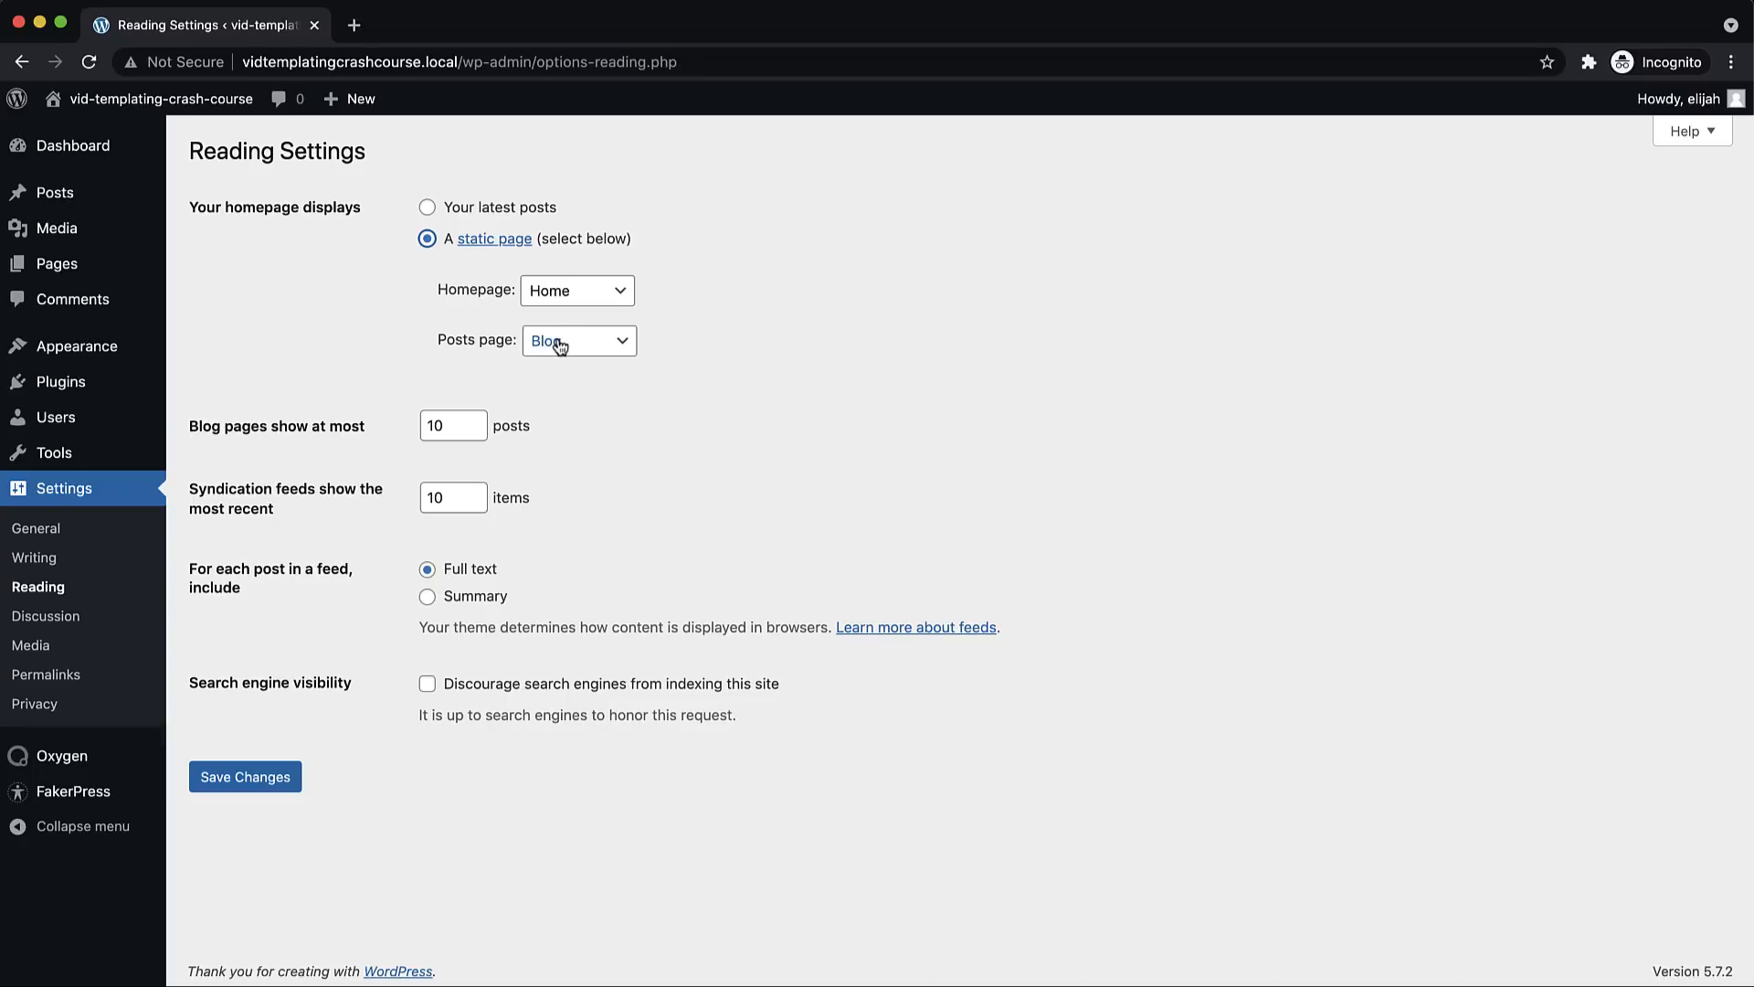
# Open the site's front page in a new browser tab from the Reading settings screen
pyautogui.moveTo(128, 103)
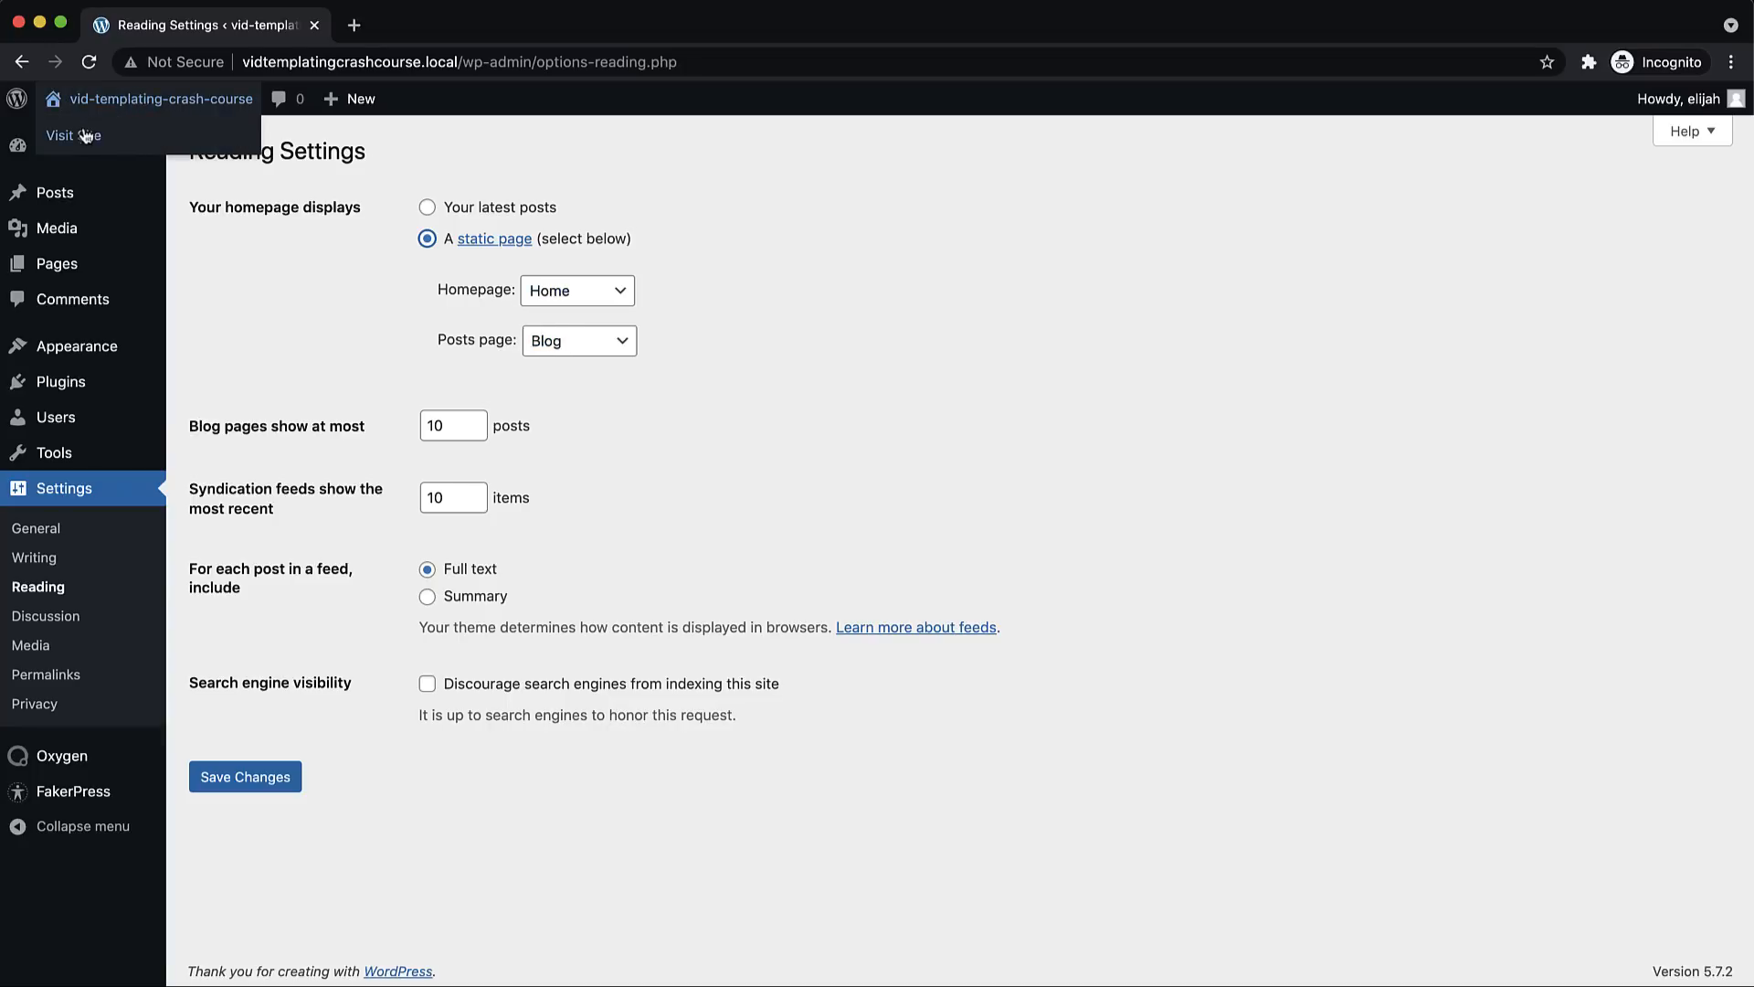
pyautogui.rightClick(85, 136)
pyautogui.click(137, 140)
pyautogui.click(403, 27)
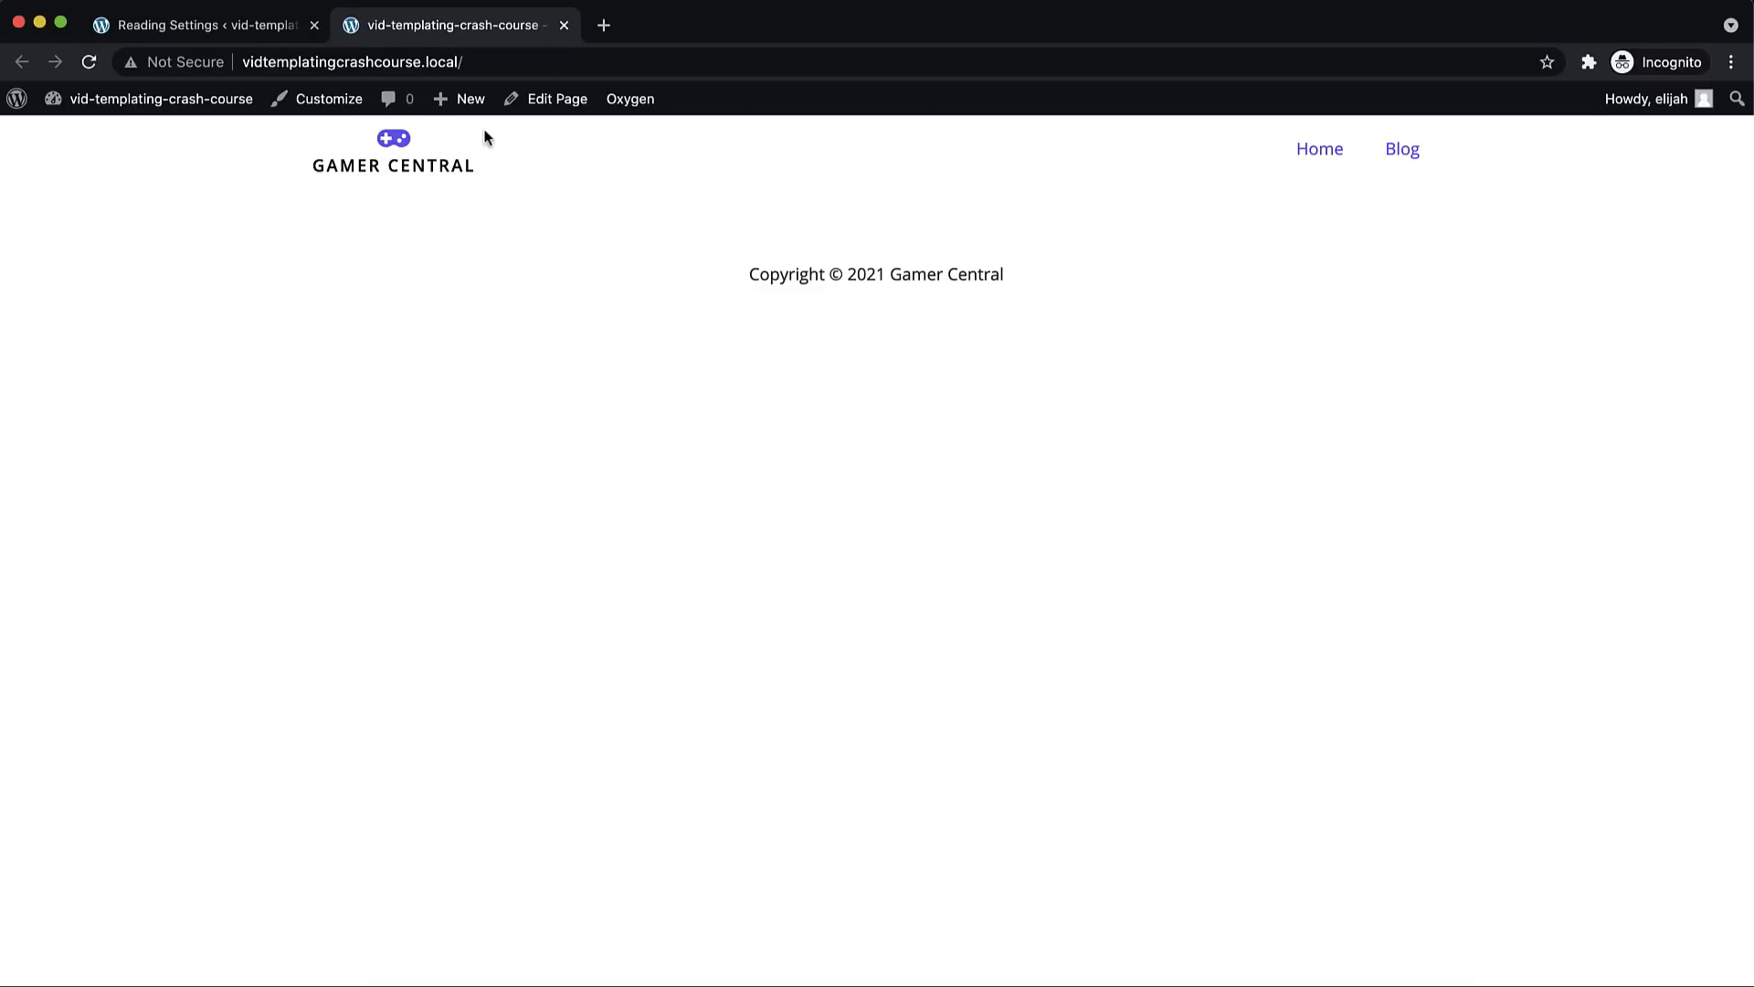
# Review the site's Blog page on the front end, and close the front-end tab
pyautogui.click(1414, 164)
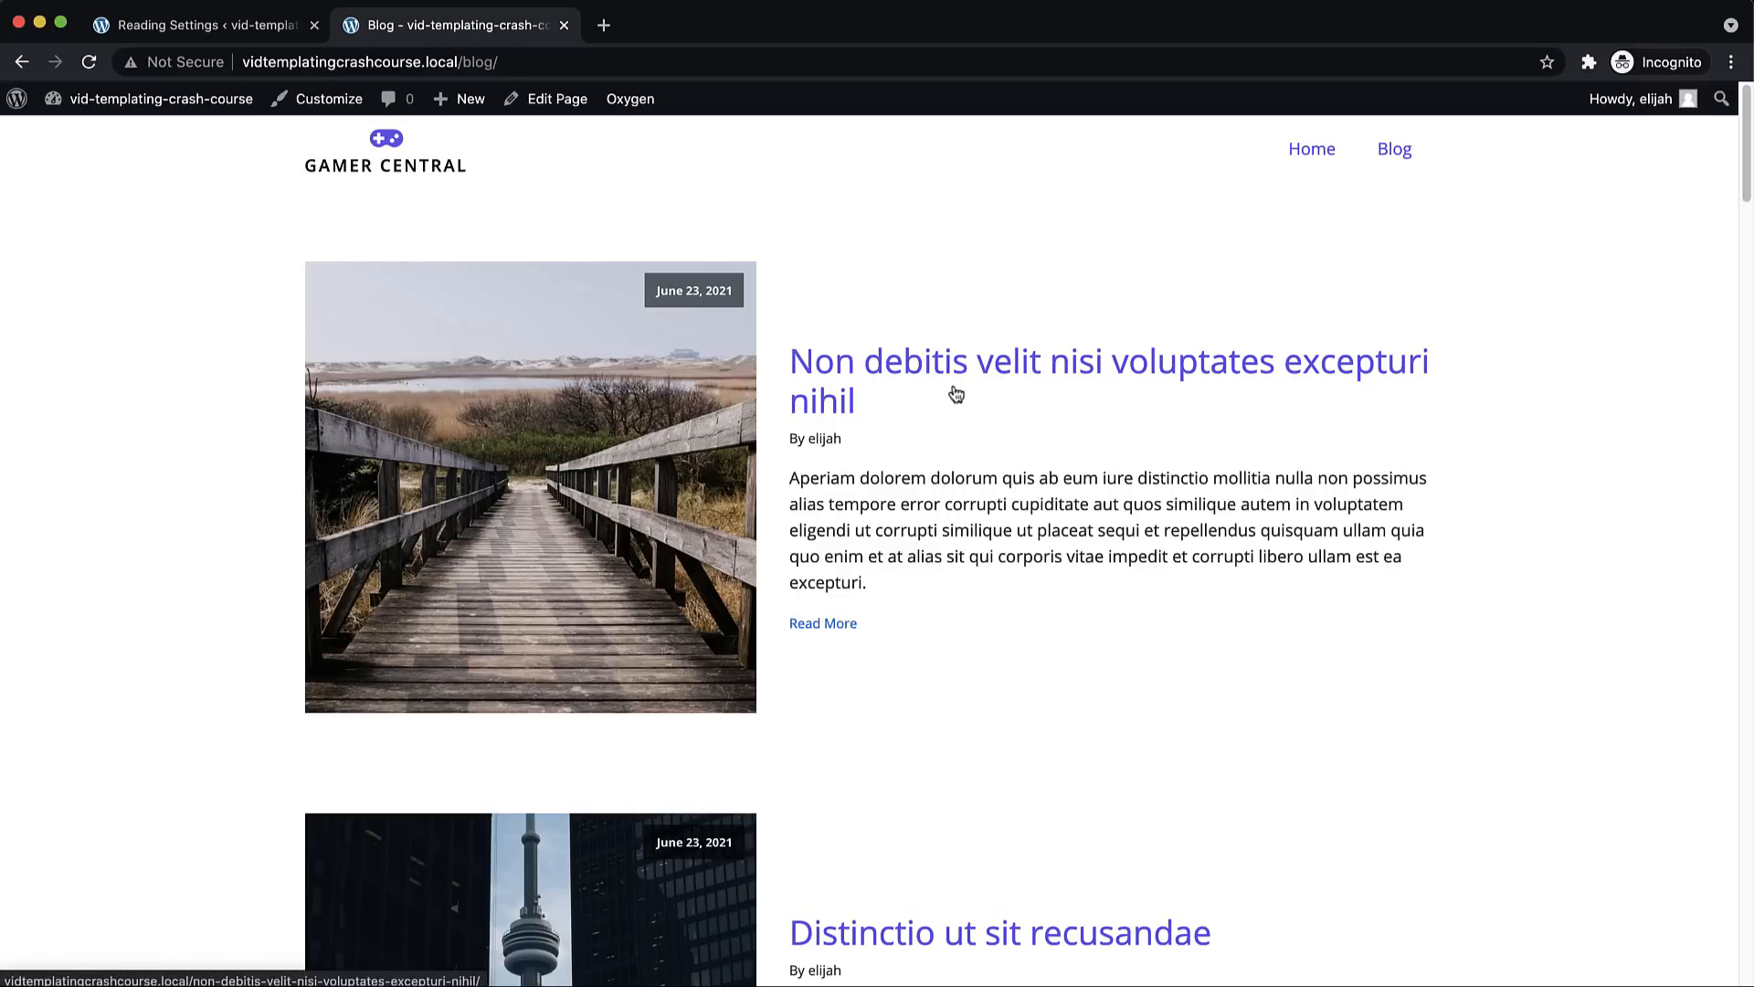
pyautogui.scroll(-2, 956, 393)
pyautogui.scroll(2, 964, 366)
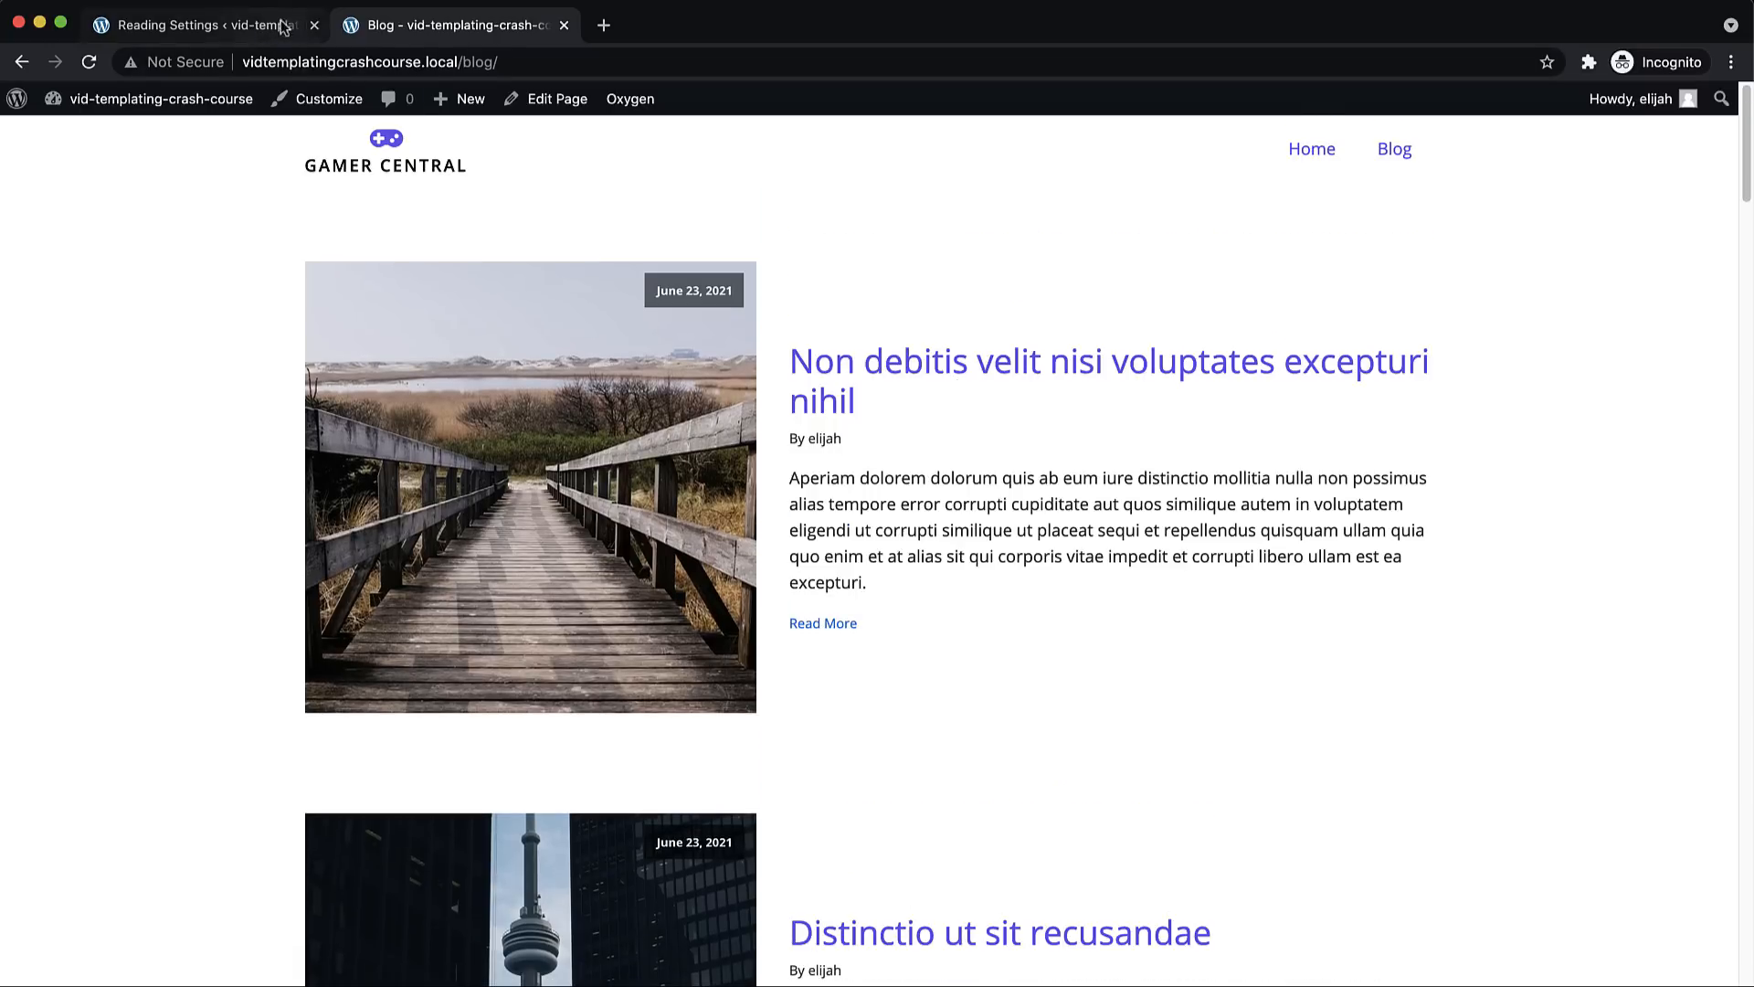
pyautogui.click(564, 24)
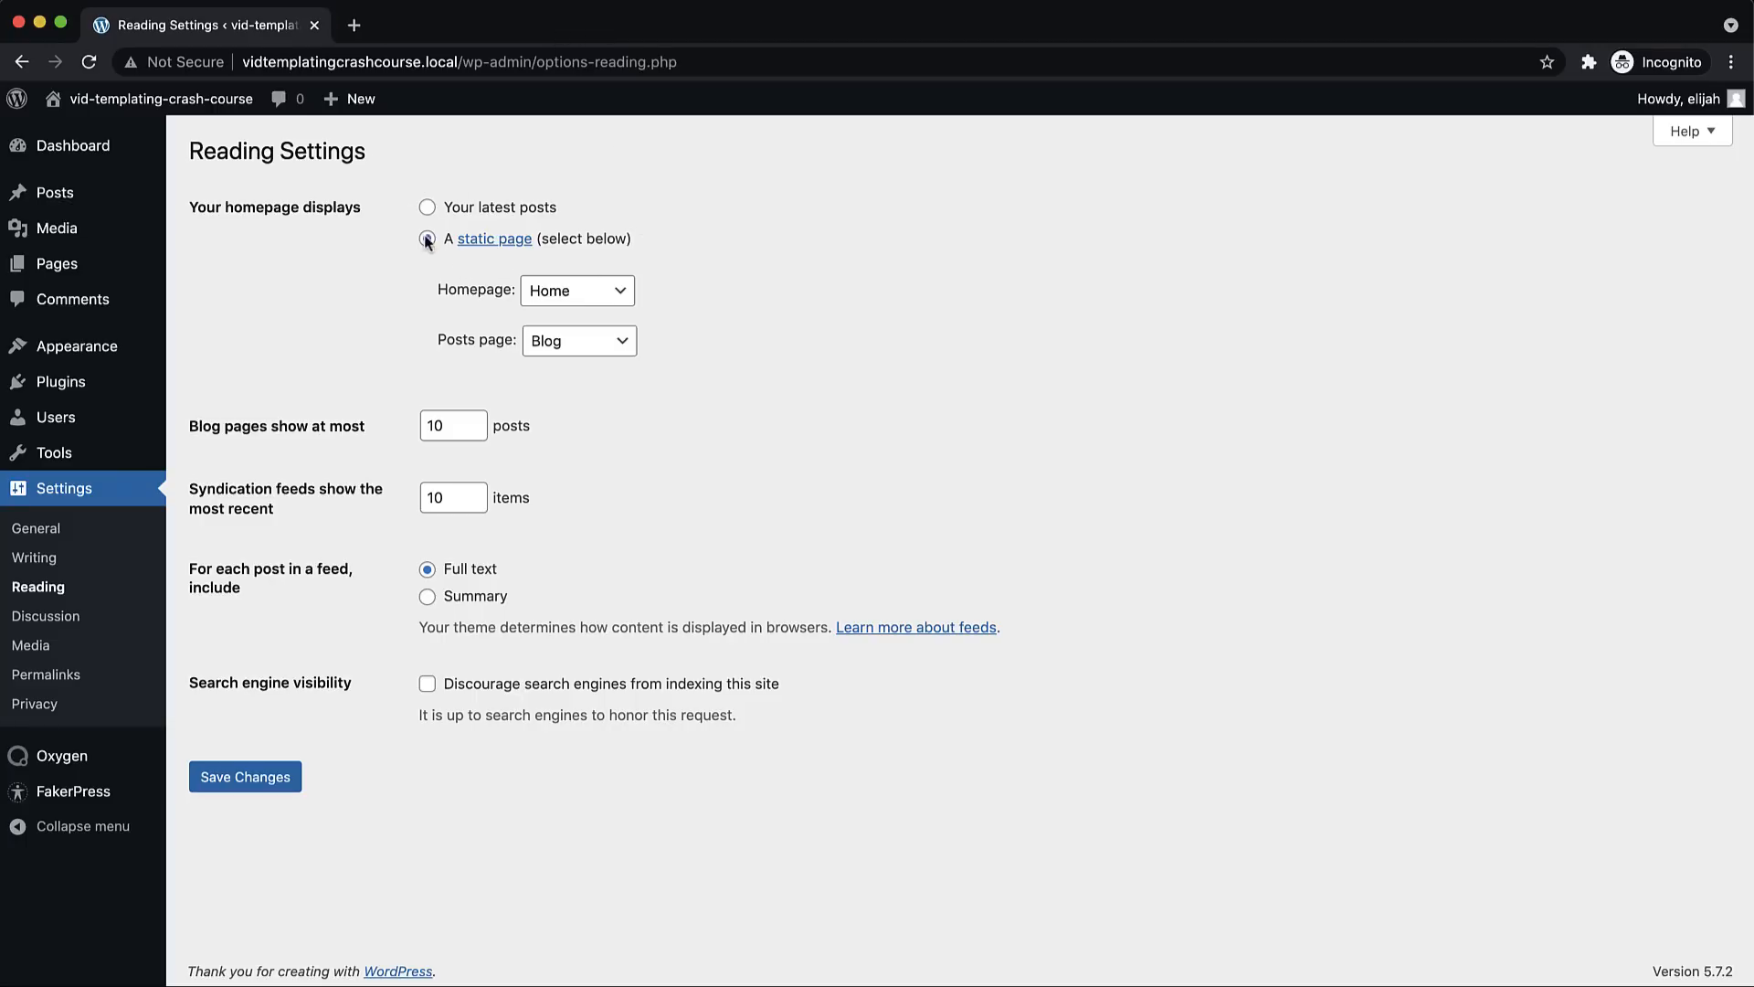
# Create a new Oxygen template titled "Blog Posts Index" from the templates list
pyautogui.moveTo(113, 764)
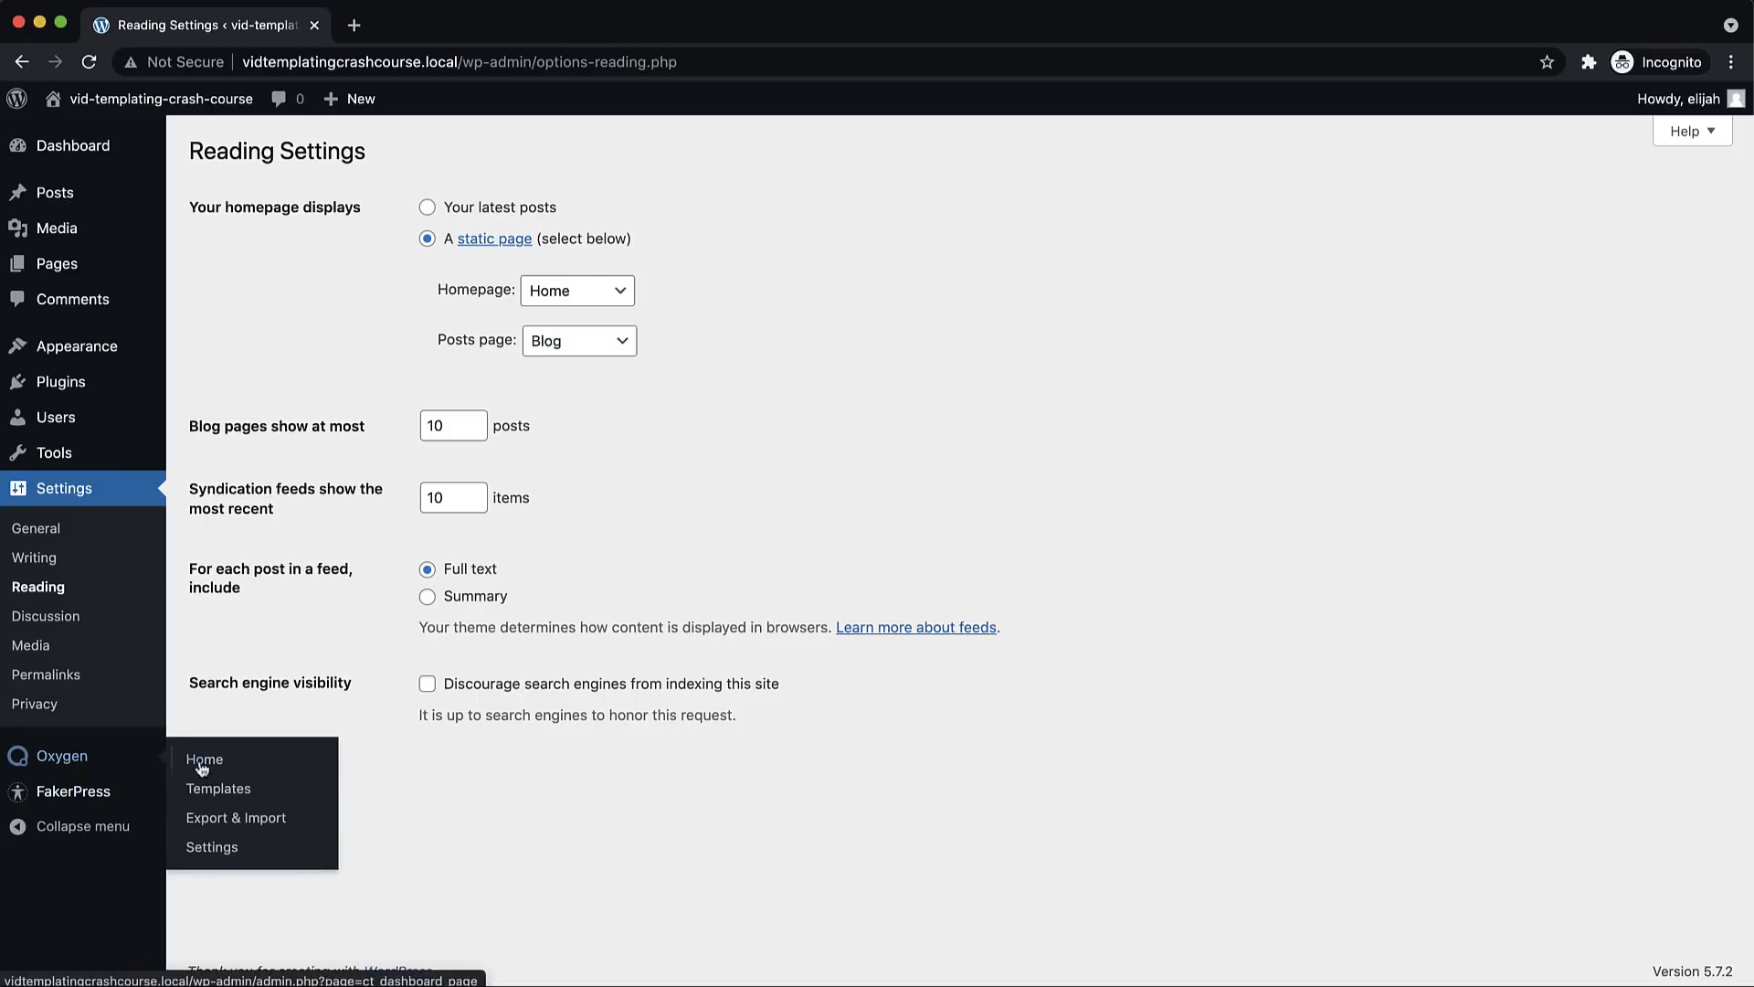
pyautogui.click(220, 789)
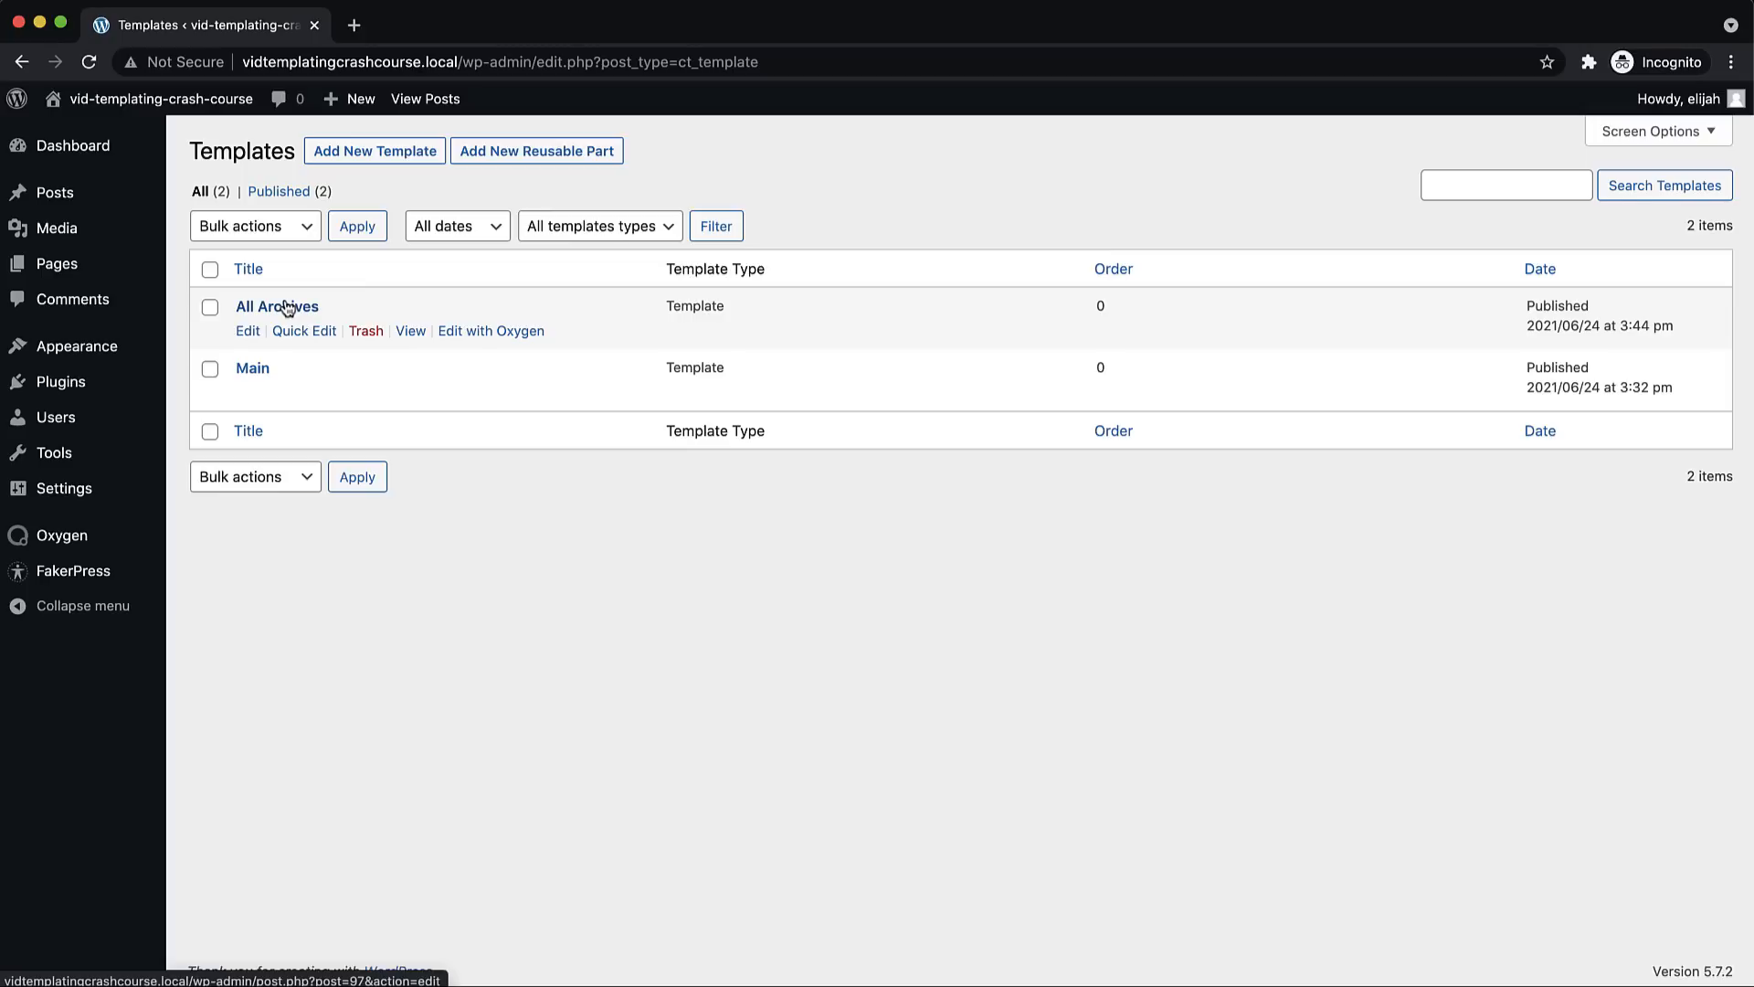
pyautogui.click(394, 156)
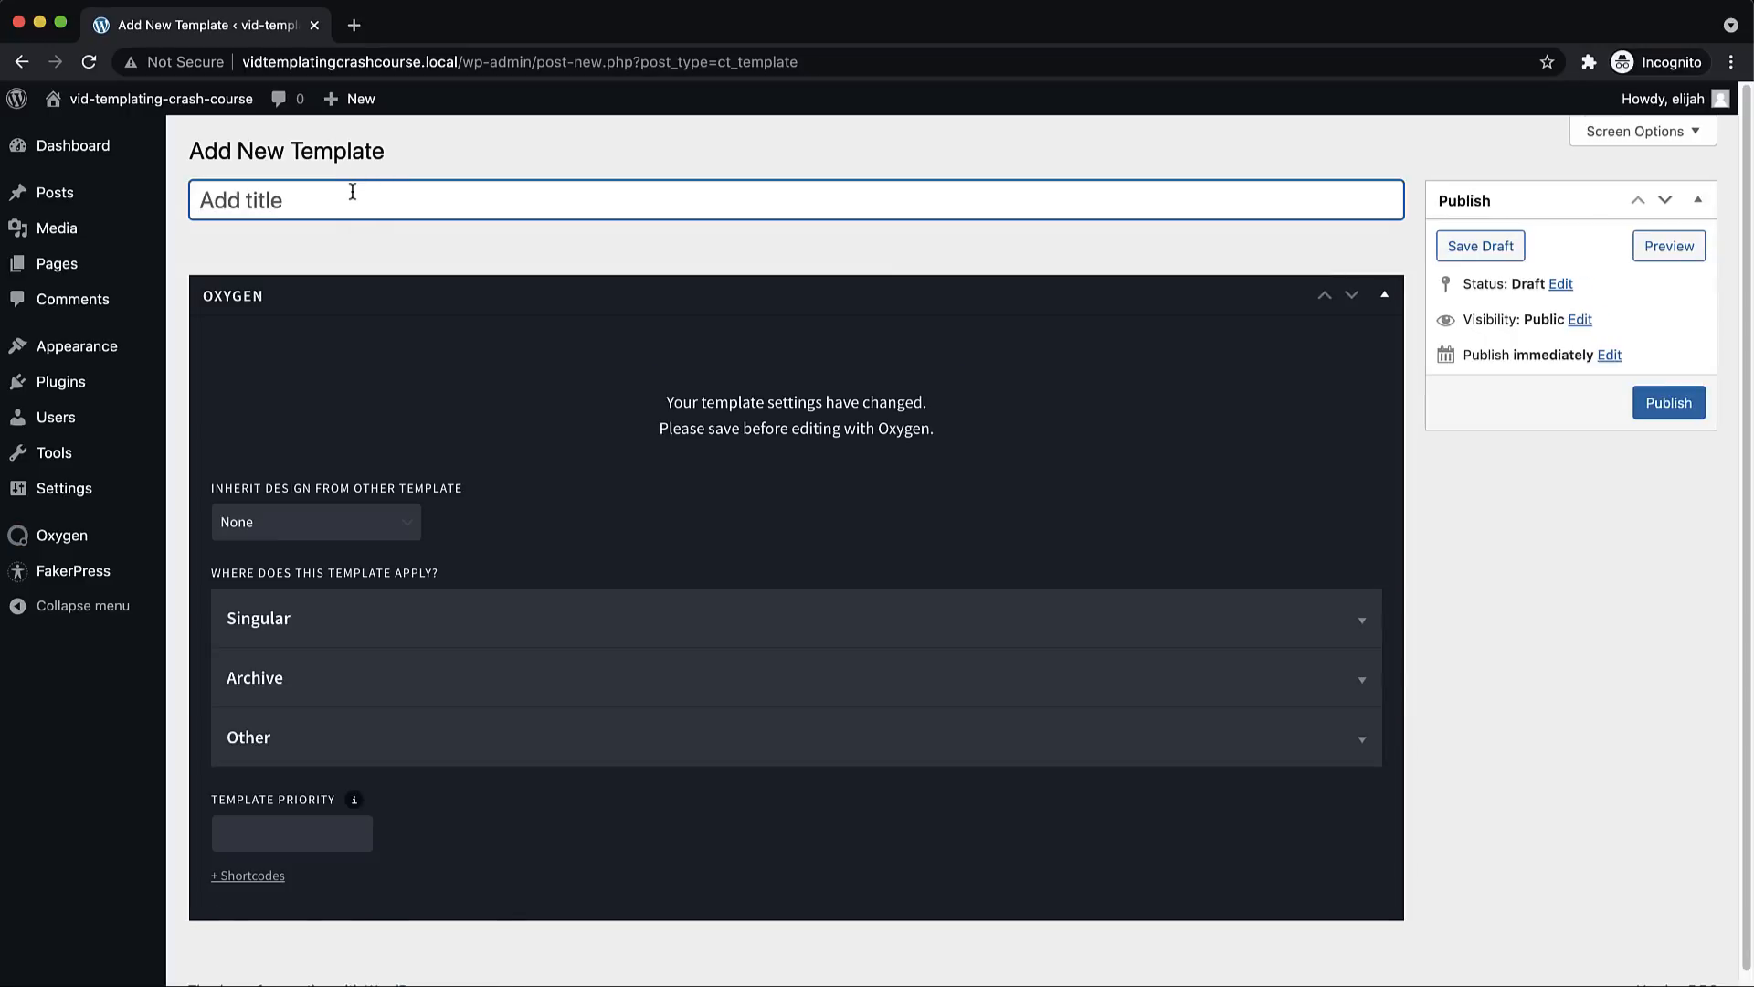
pyautogui.write('Blog Posts Inde')
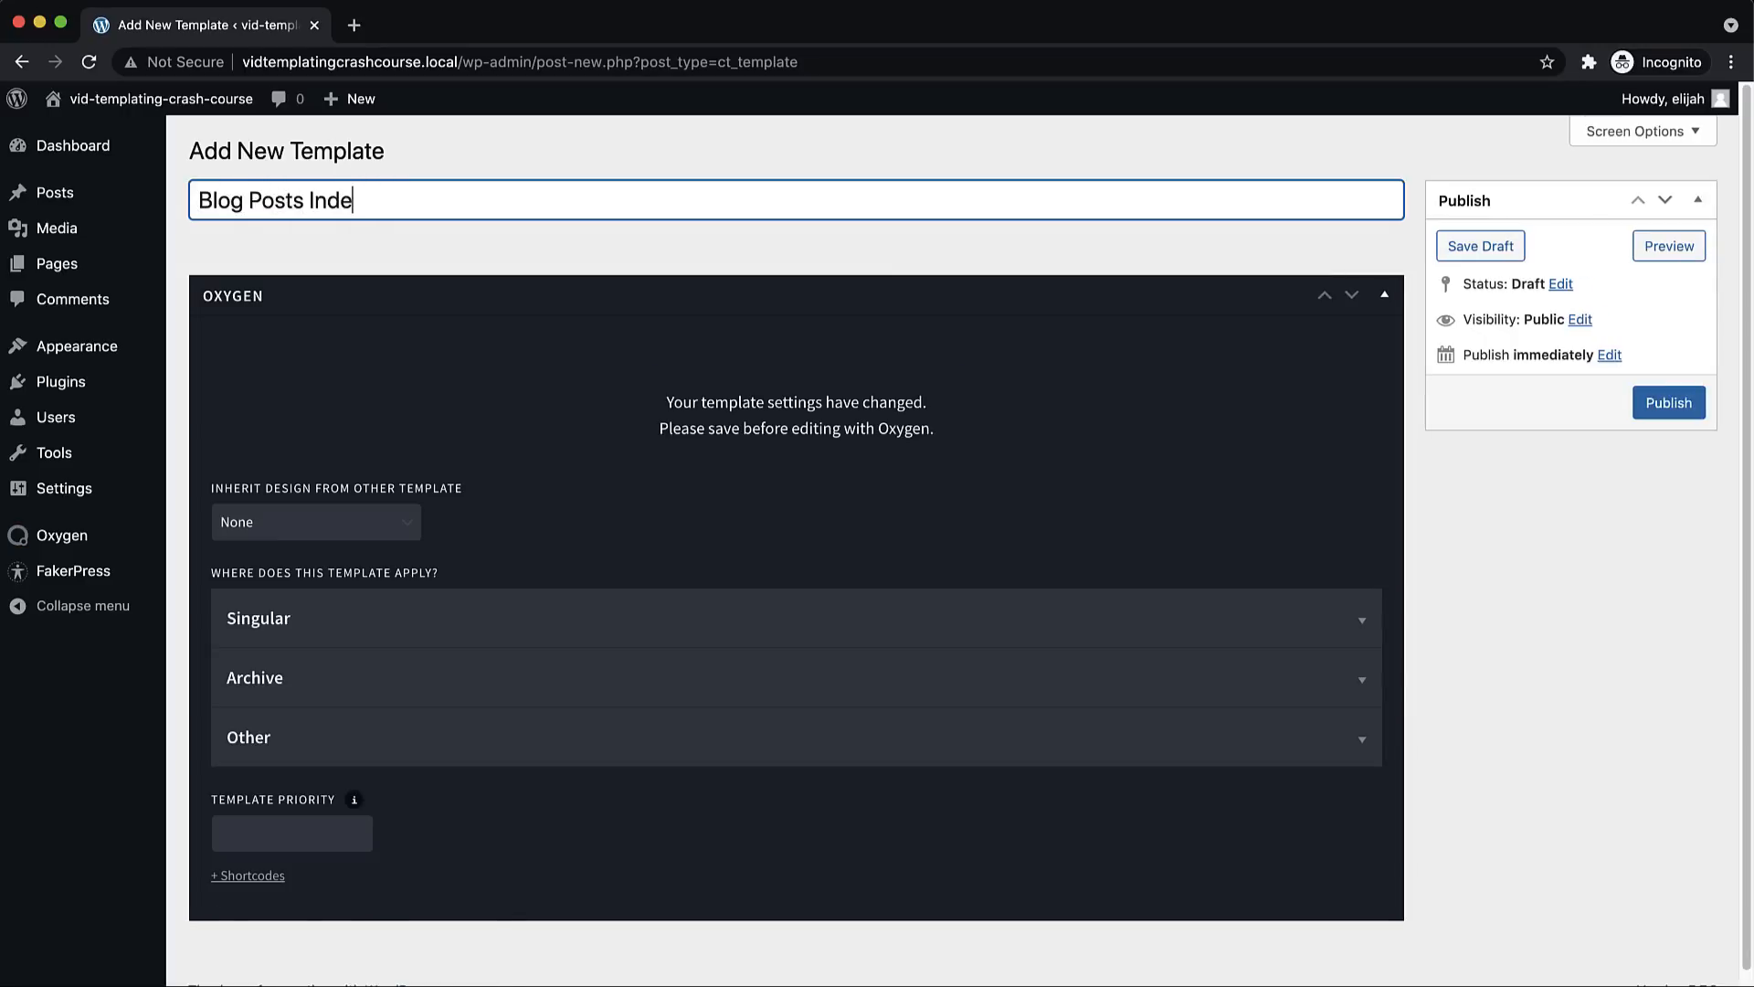
pyautogui.write('x')
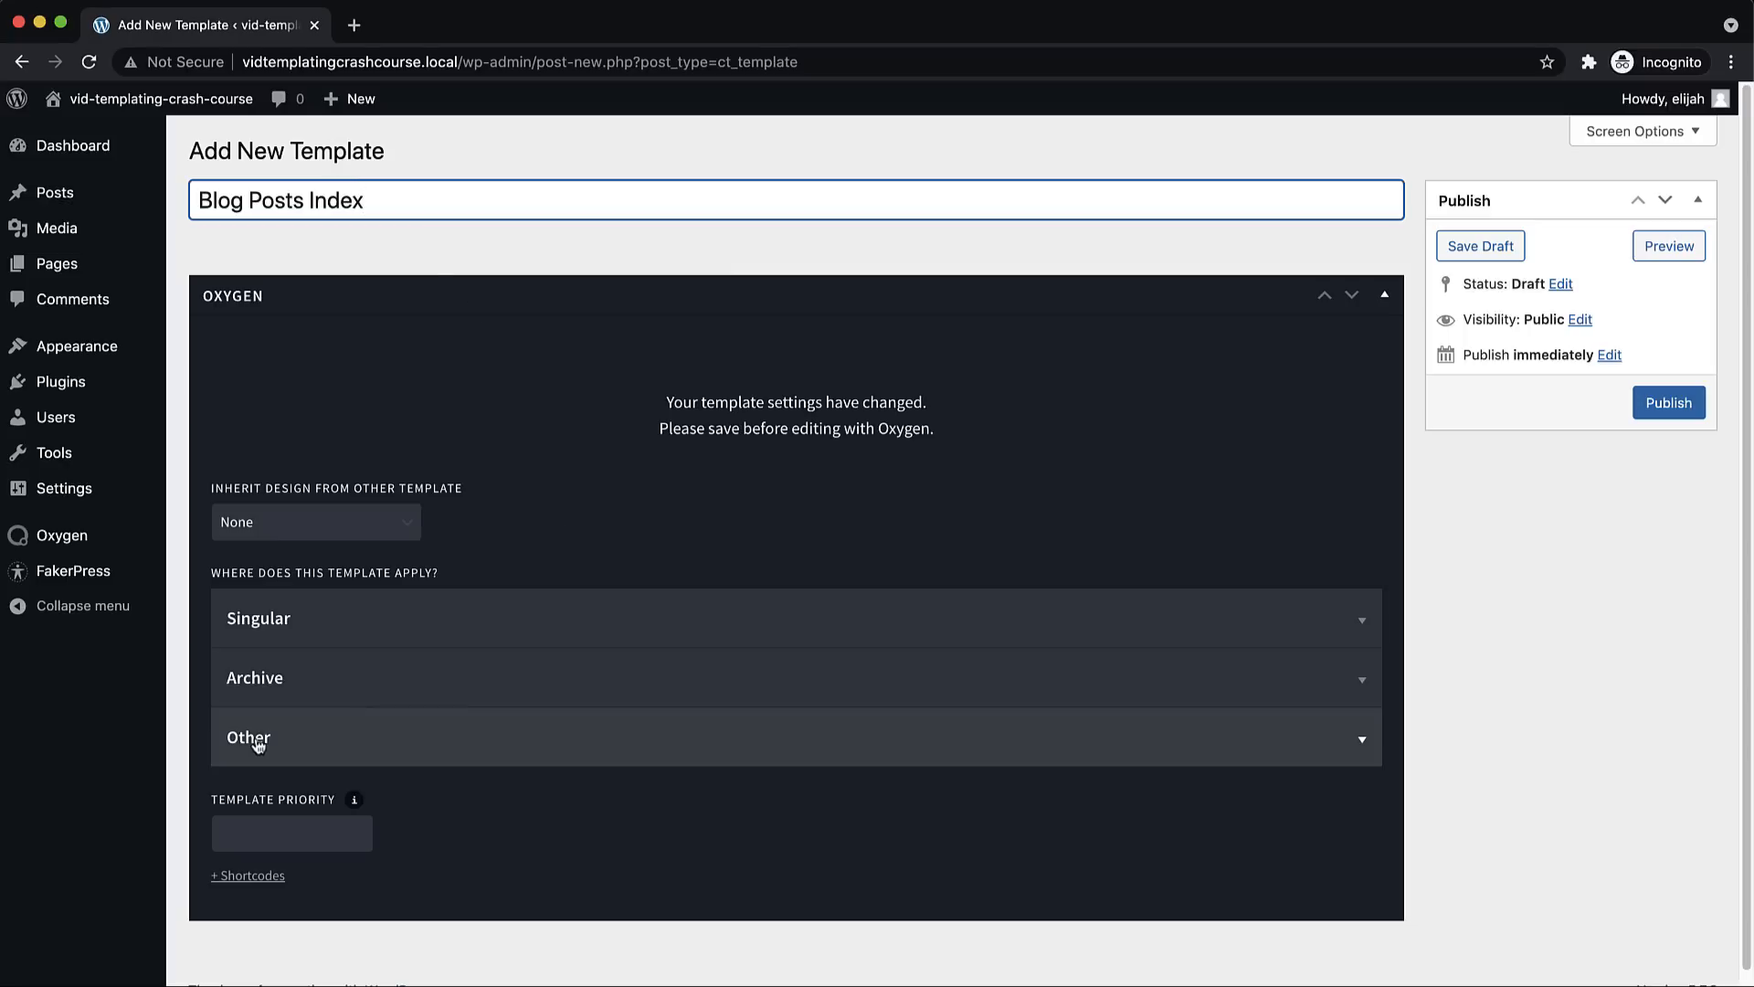
# Apply the new template to the Blog Posts Index under Other, and set its template priority to 1
pyautogui.click(407, 747)
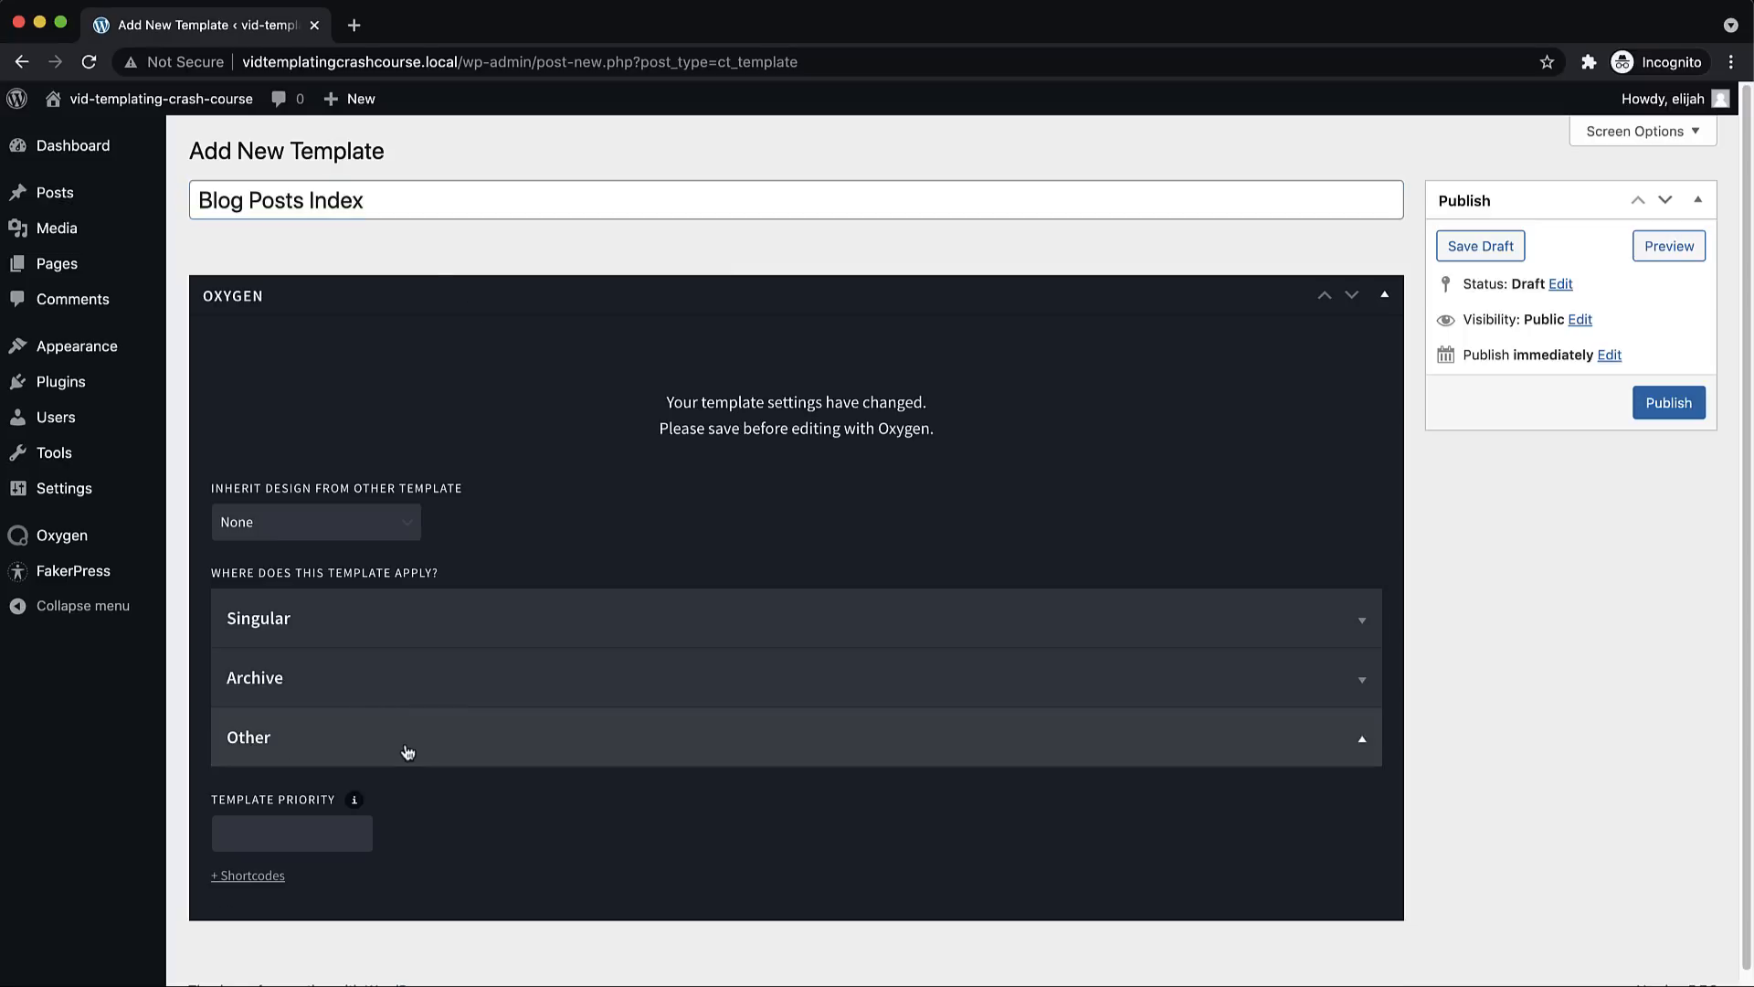
pyautogui.scroll(-1, 451, 734)
pyautogui.scroll(-3, 451, 734)
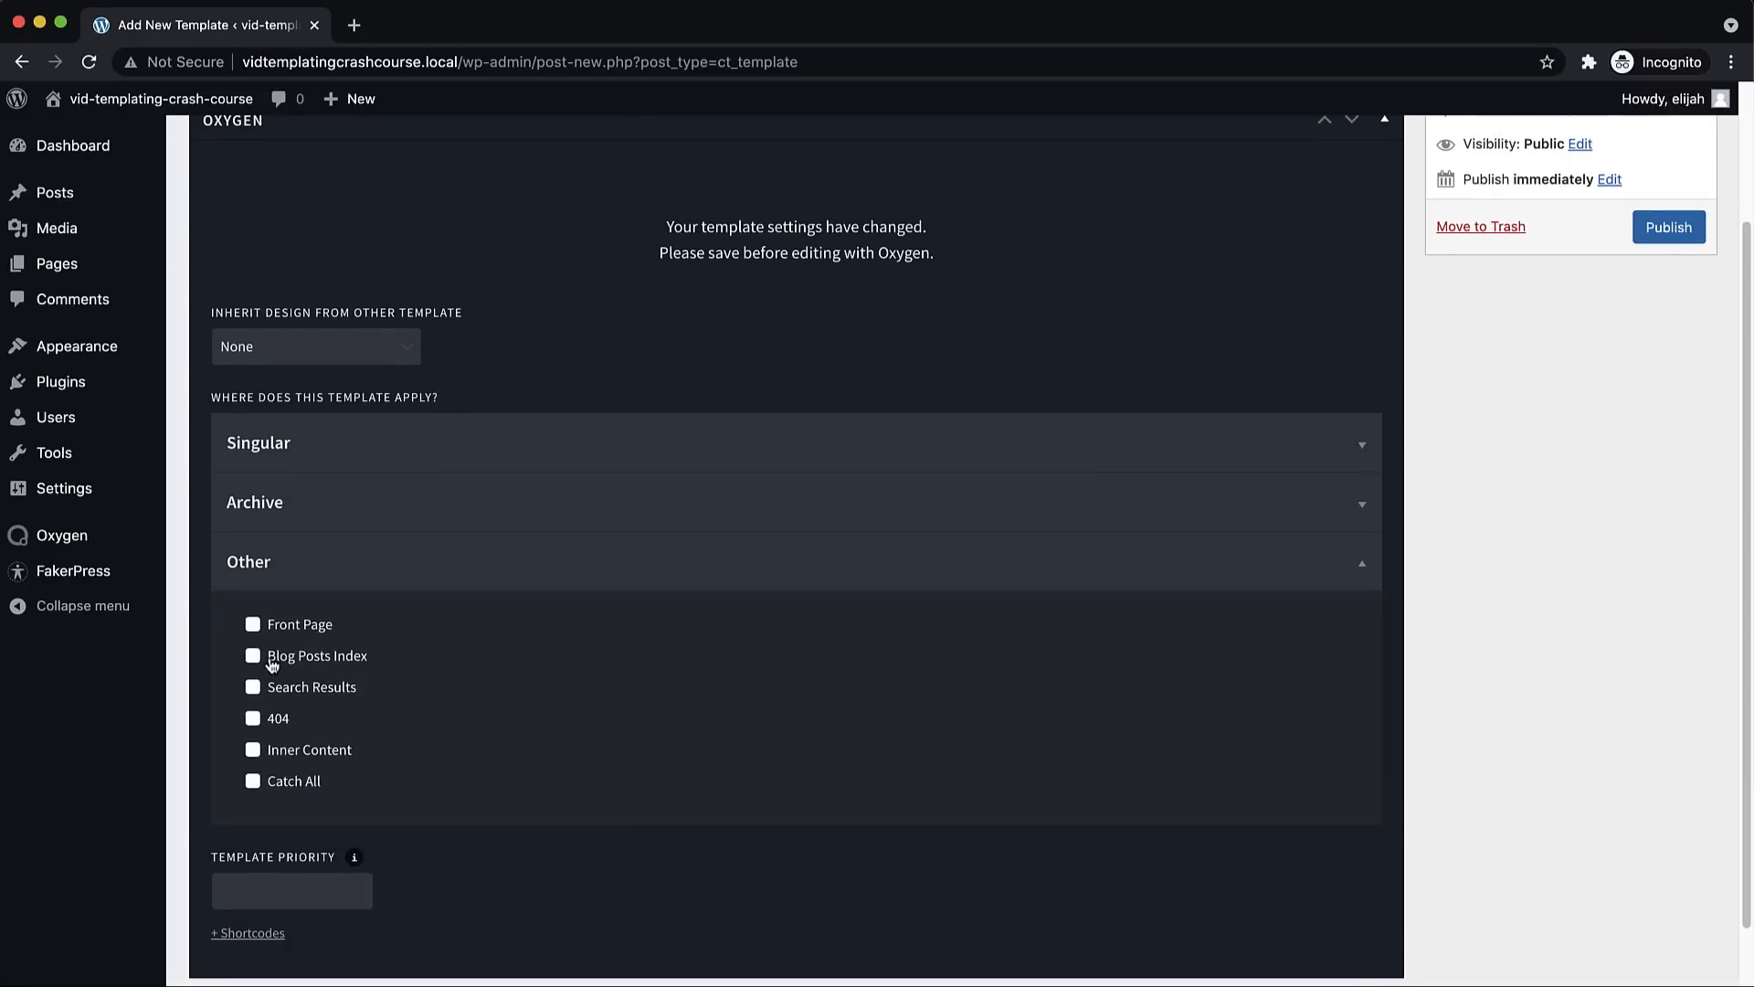
pyautogui.click(358, 656)
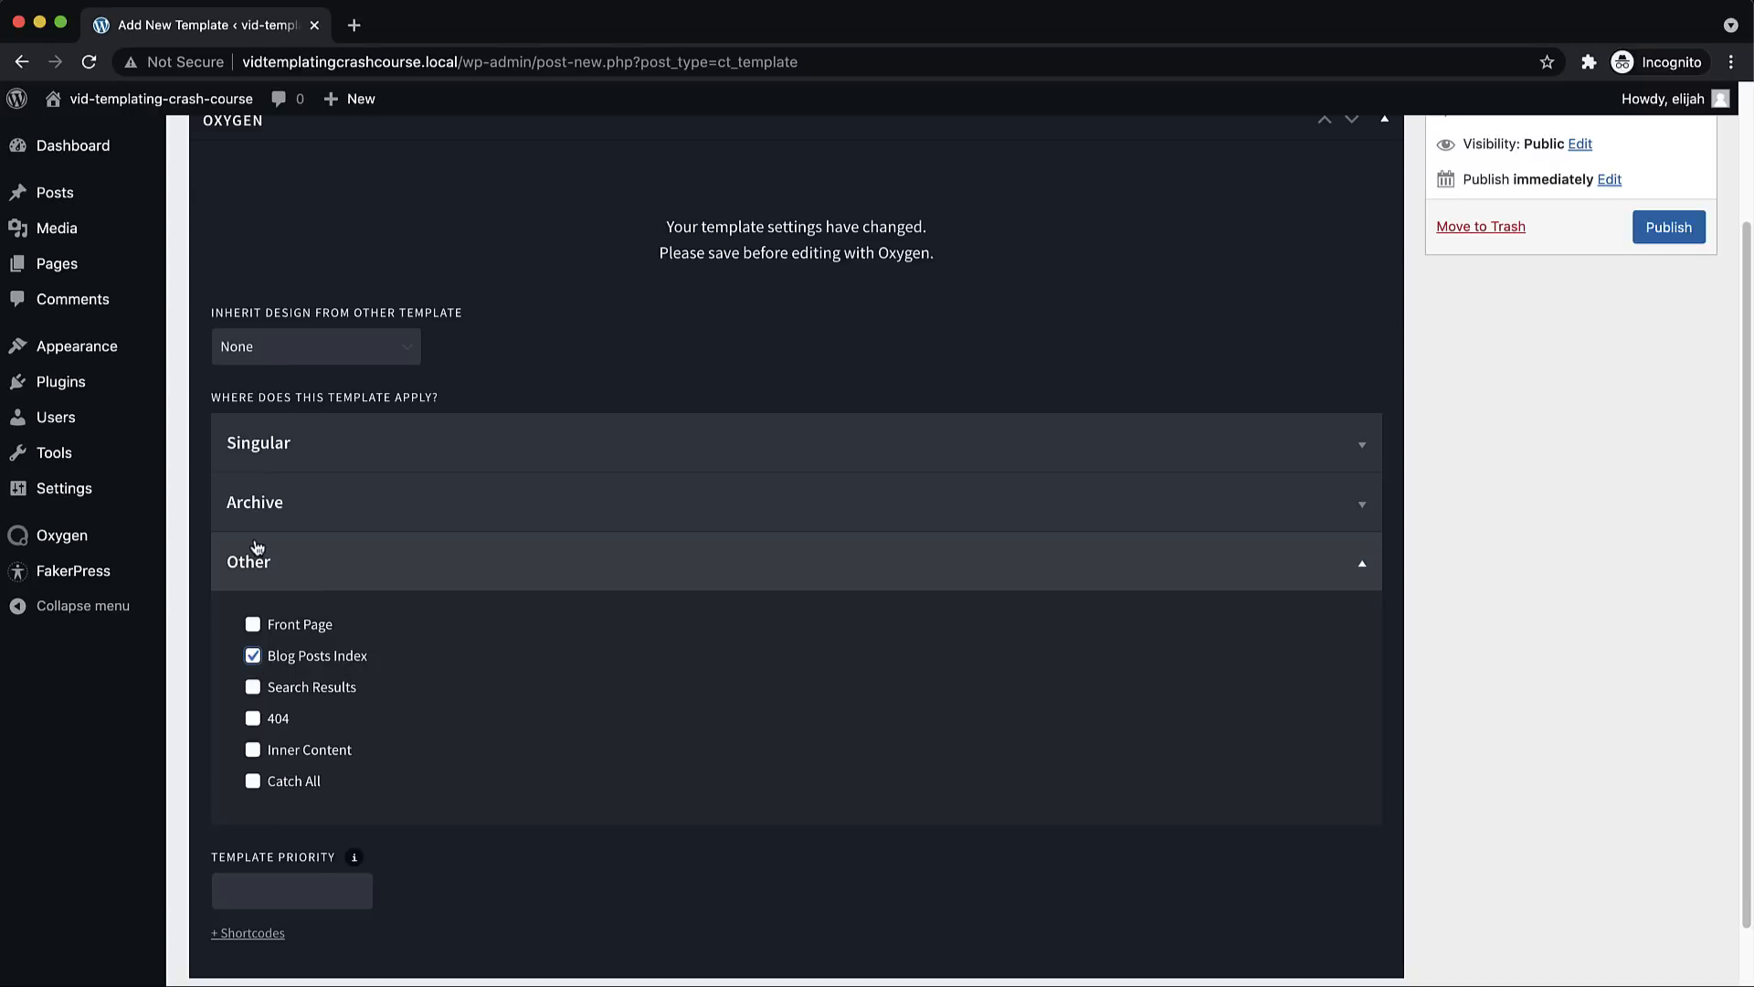
pyautogui.scroll(-2, 466, 646)
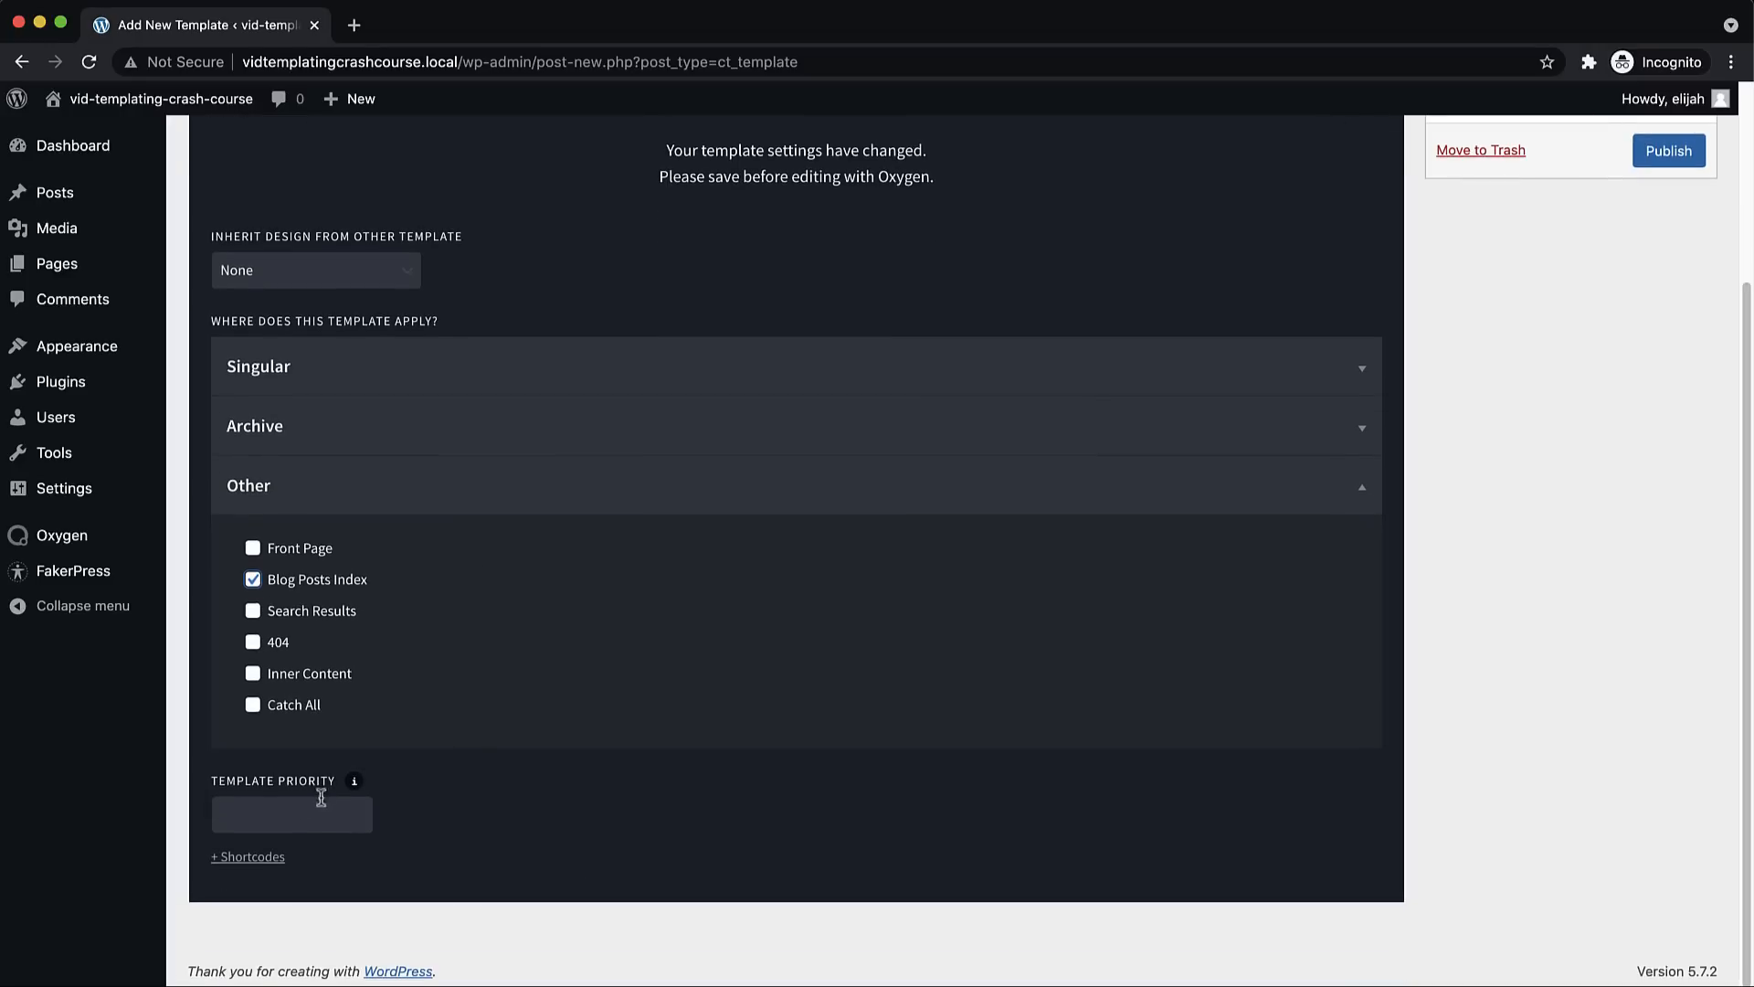
pyautogui.click(301, 814)
pyautogui.scroll(3, 608, 687)
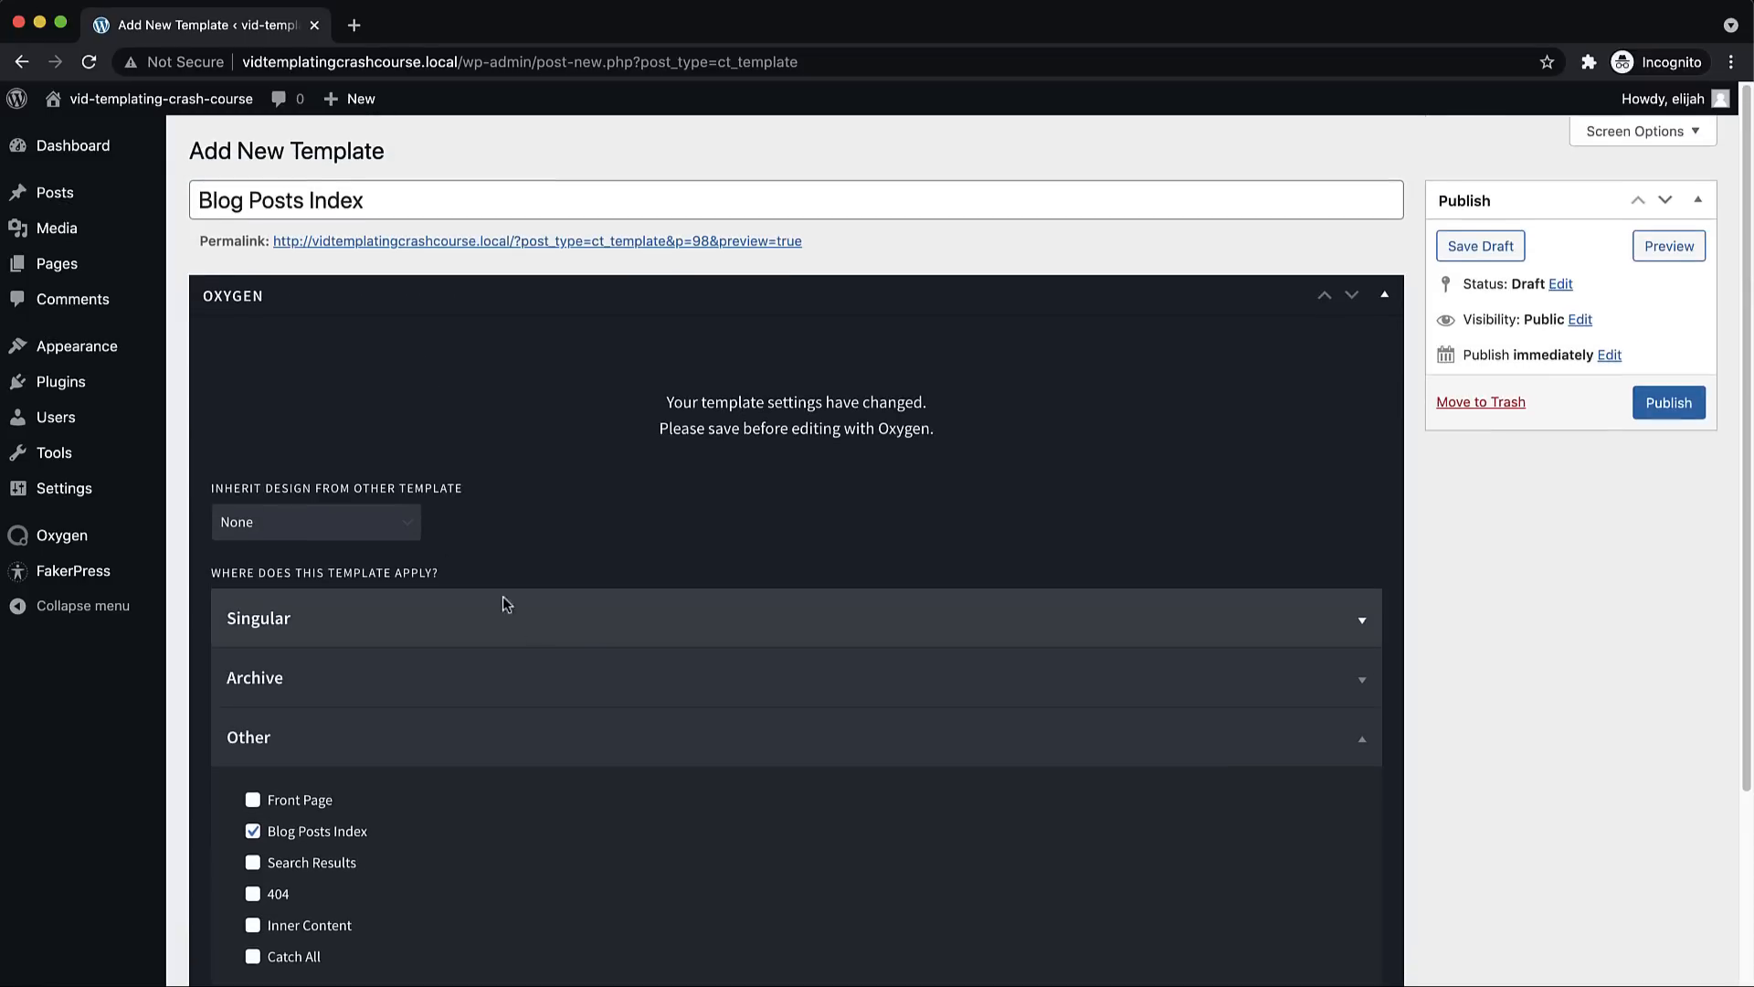
# Make the template inherit its design from Main, publish it, and open it in the Oxygen editor
pyautogui.click(374, 533)
pyautogui.click(374, 540)
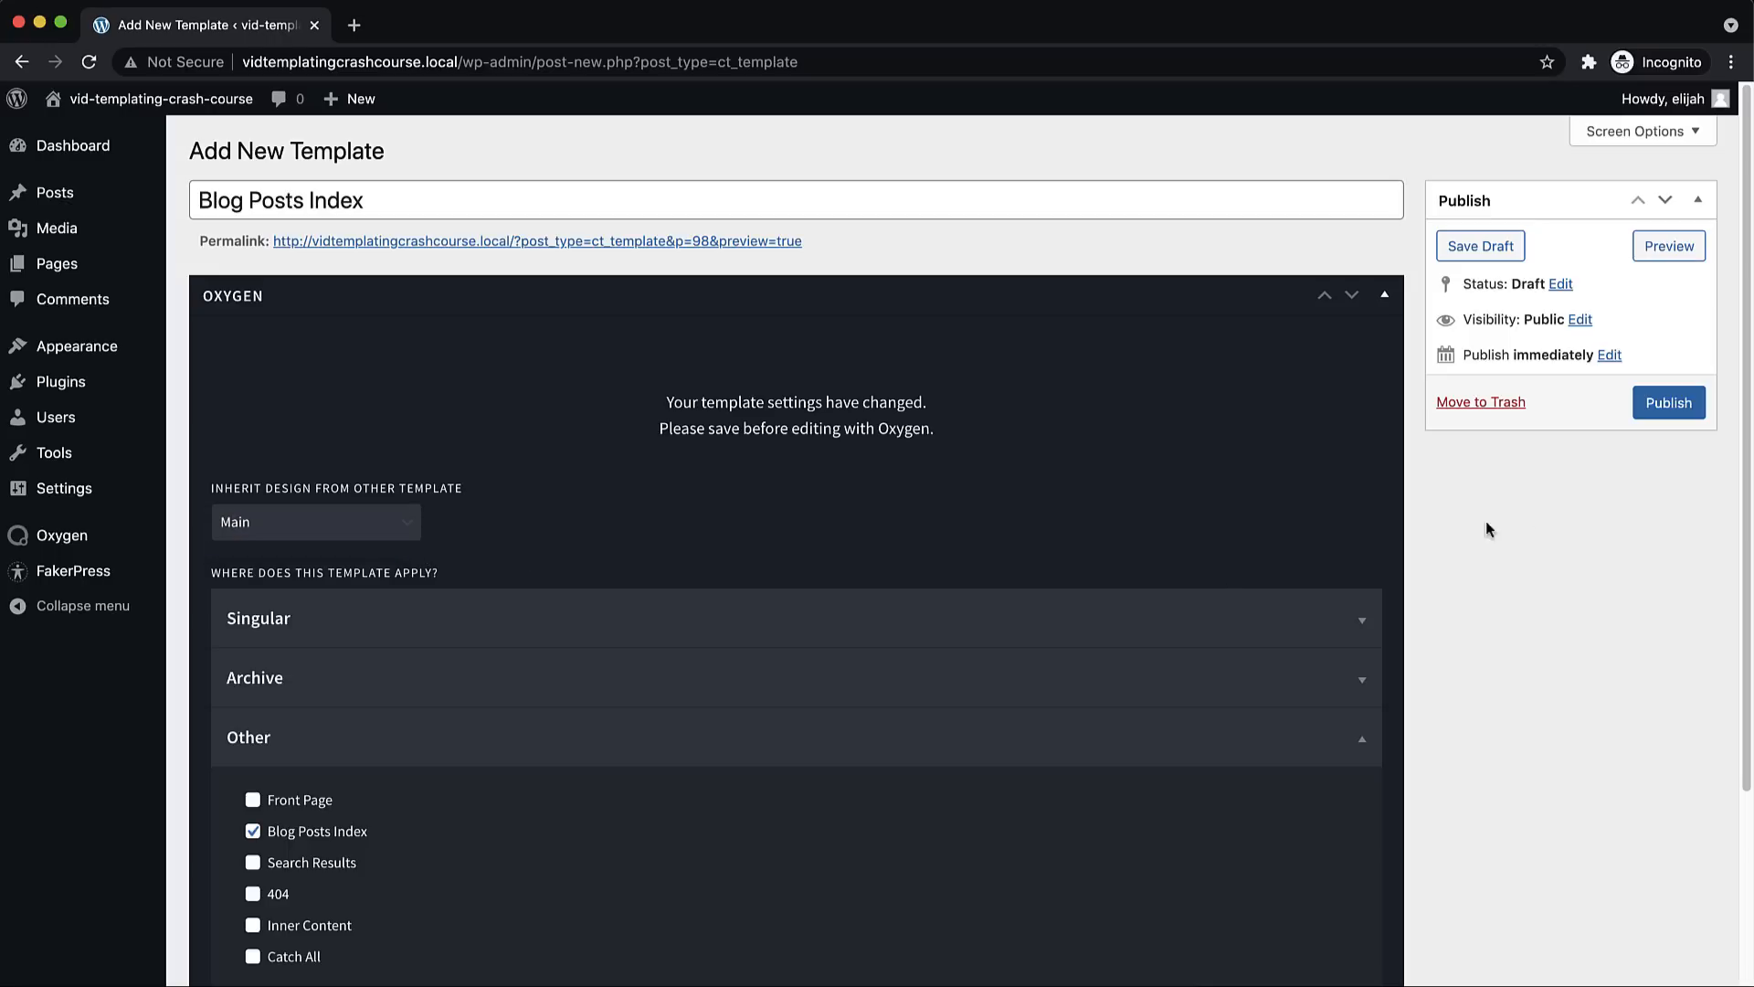
pyautogui.click(322, 523)
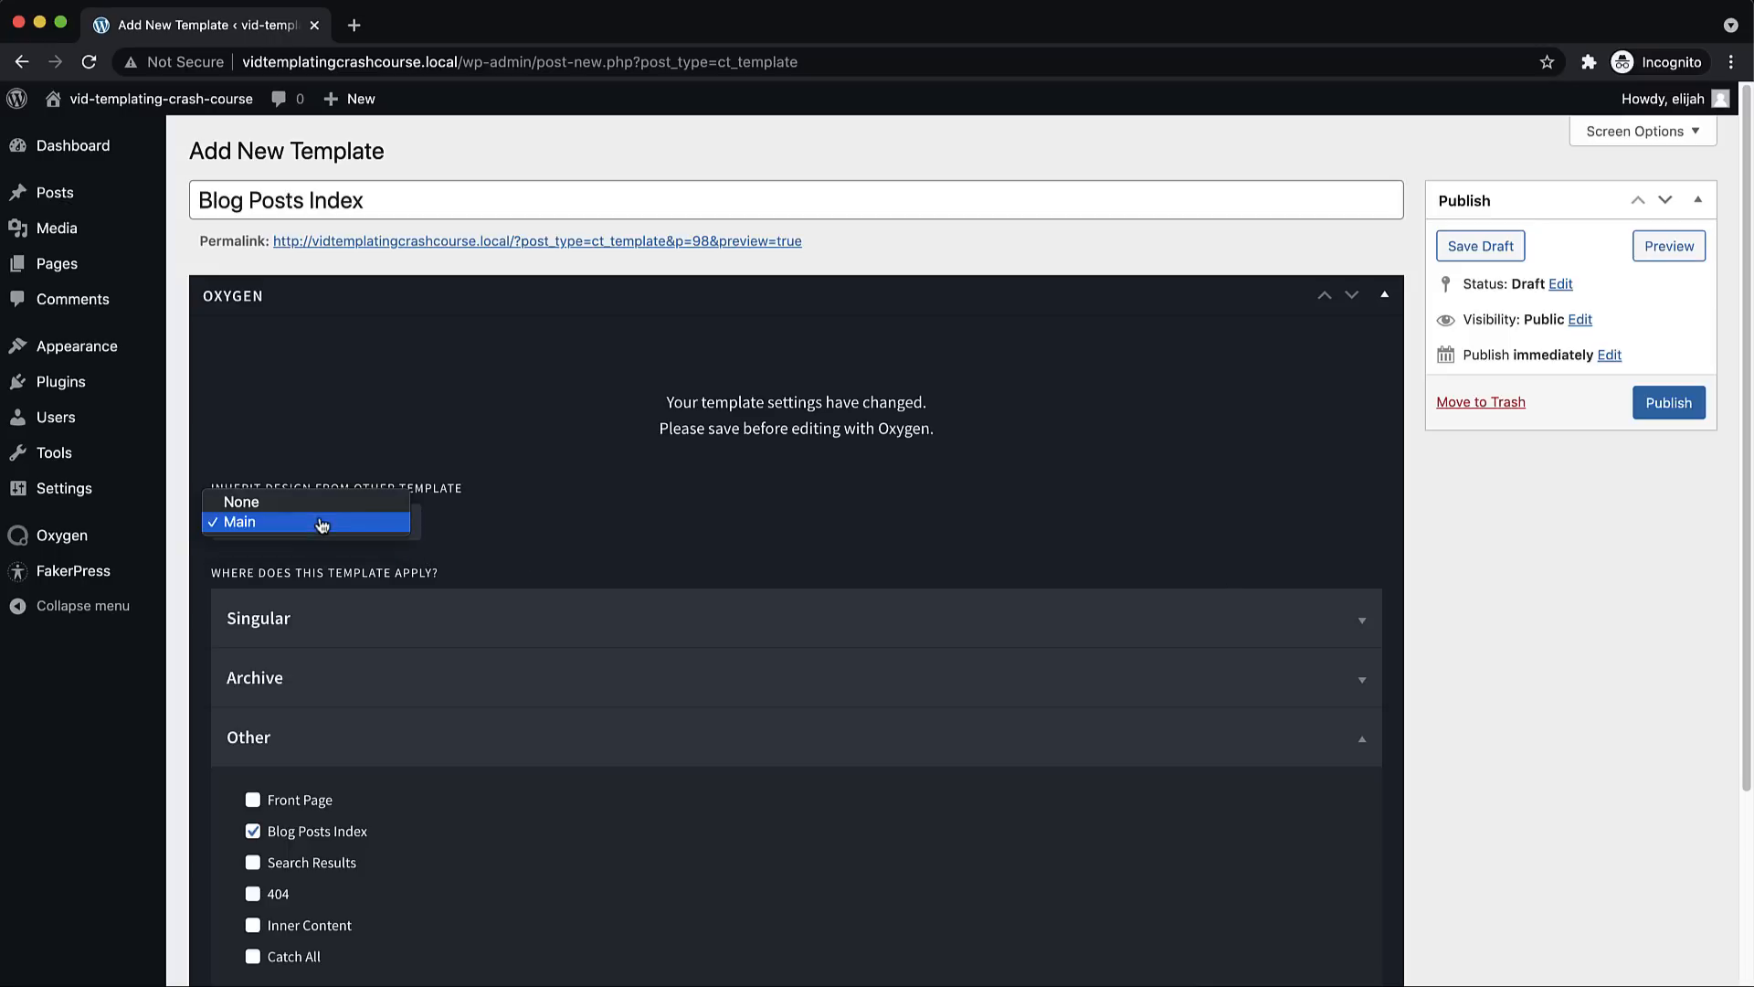
pyautogui.click(258, 525)
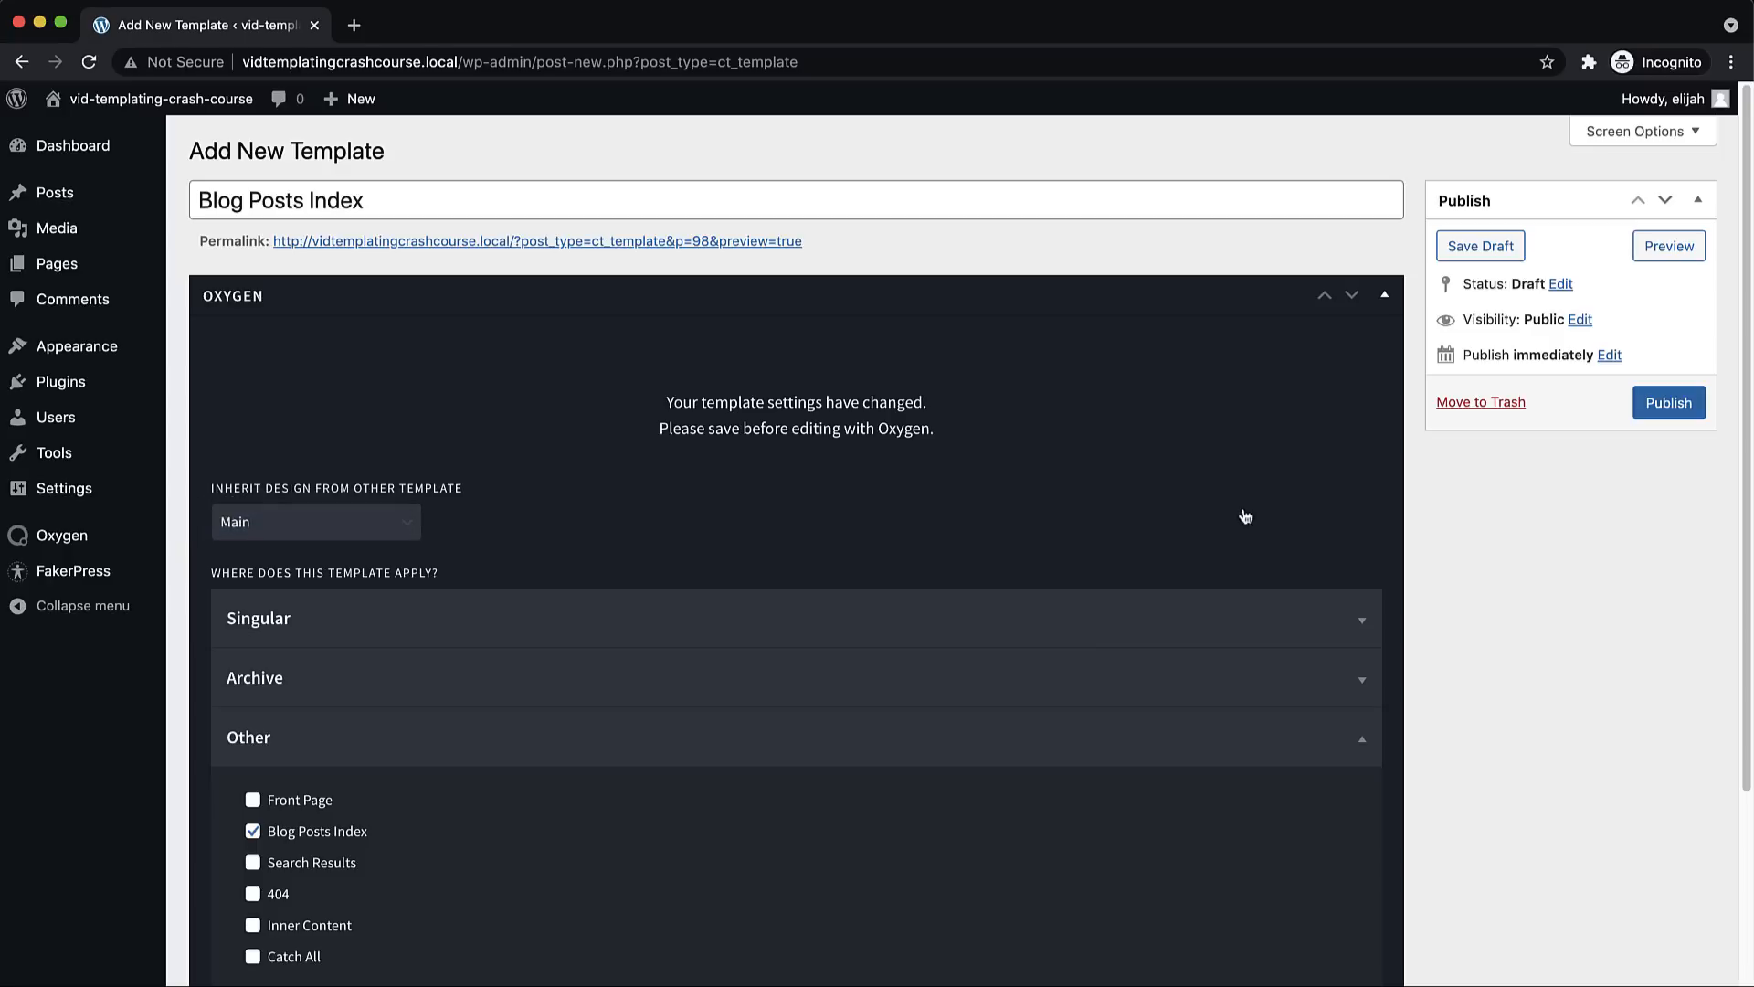
pyautogui.click(1683, 415)
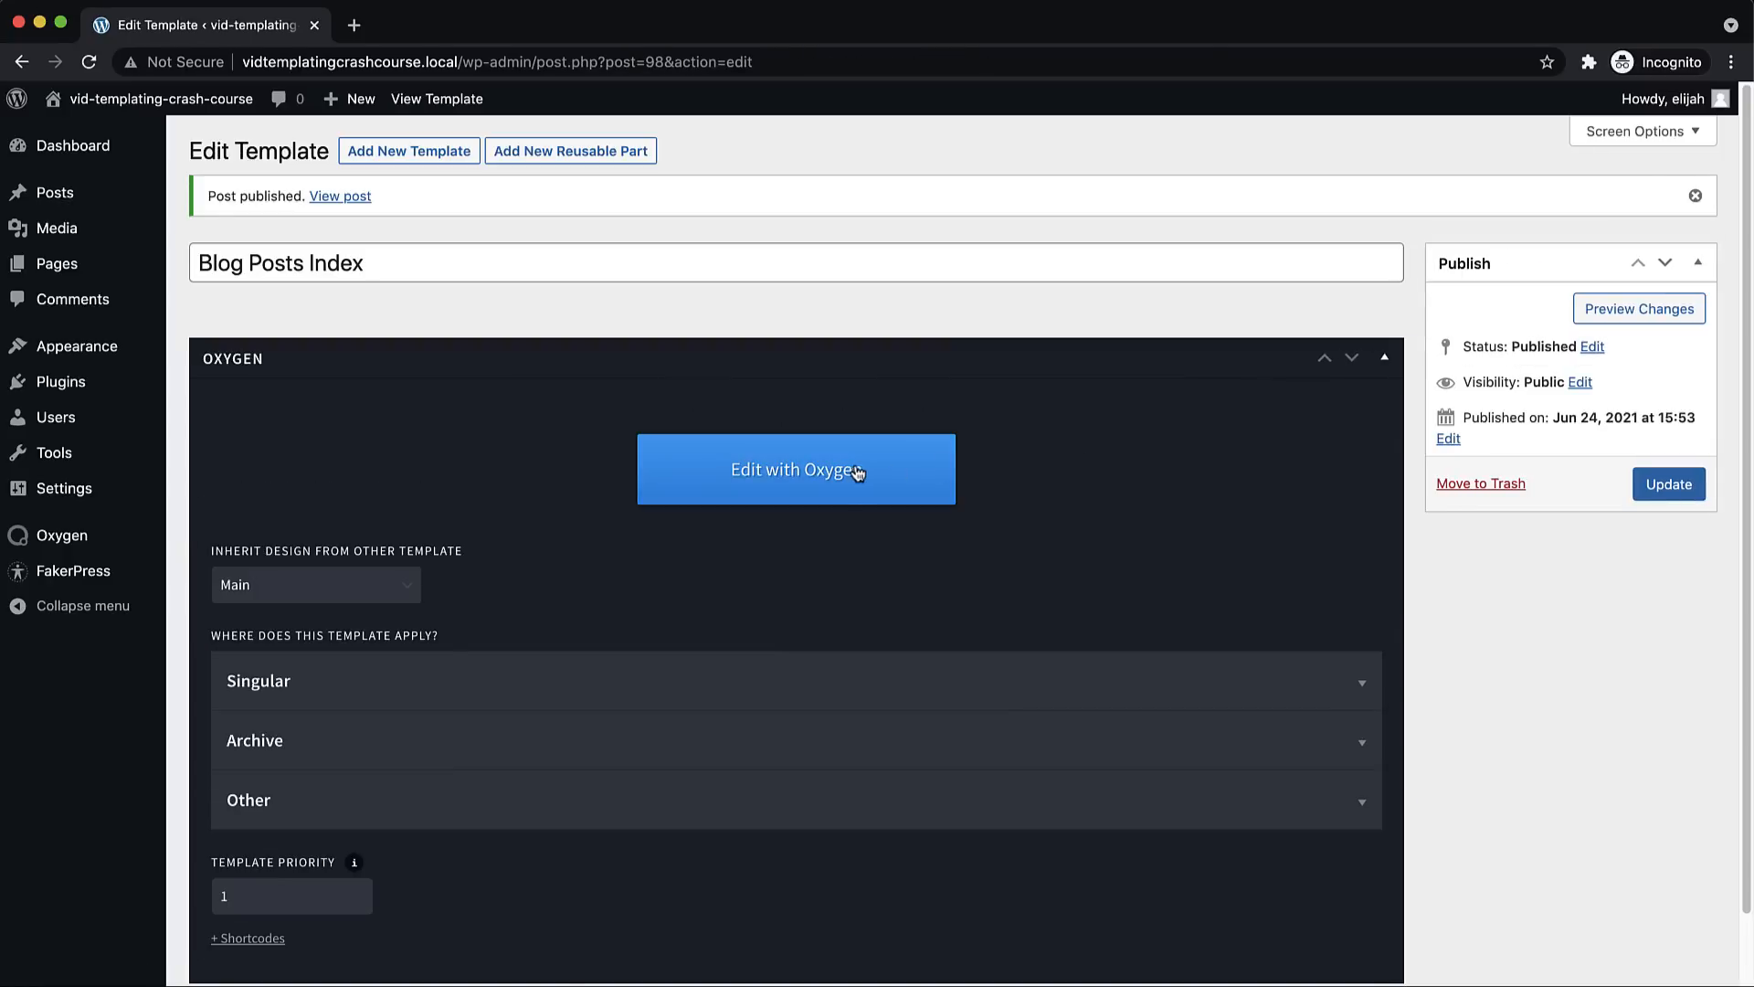
pyautogui.click(856, 471)
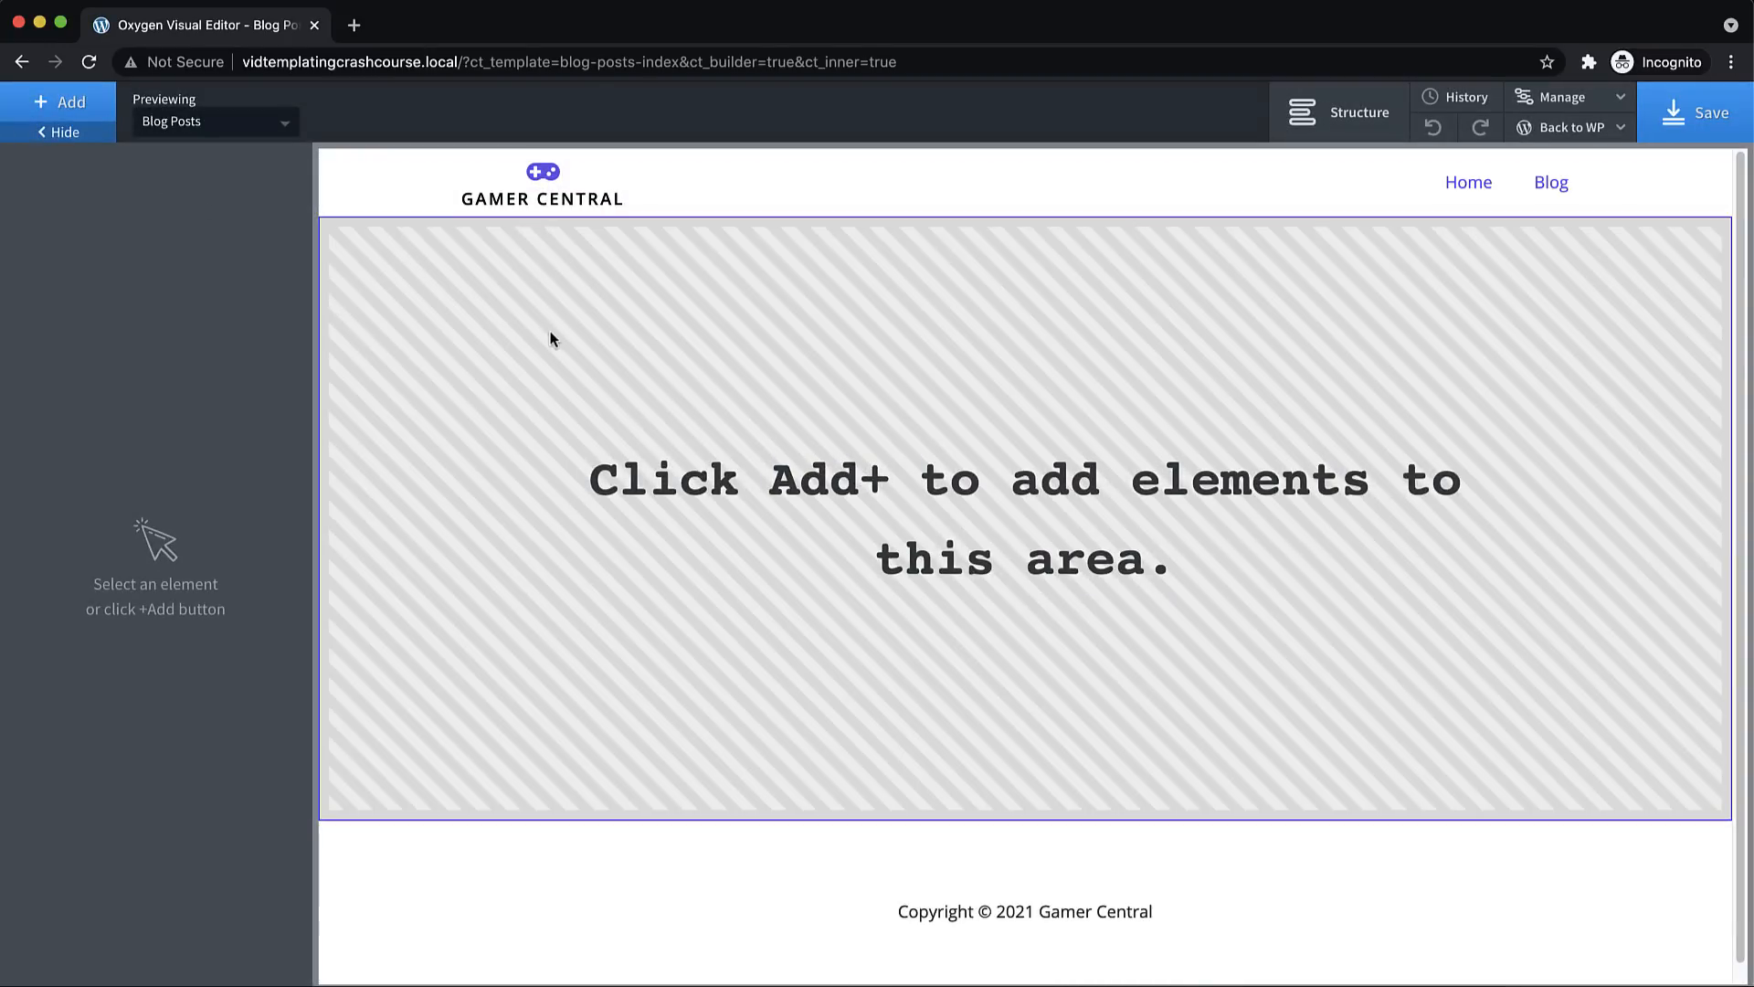
# Add a section to the empty content area and insert columns with a 60/40 layout in it
pyautogui.click(60, 99)
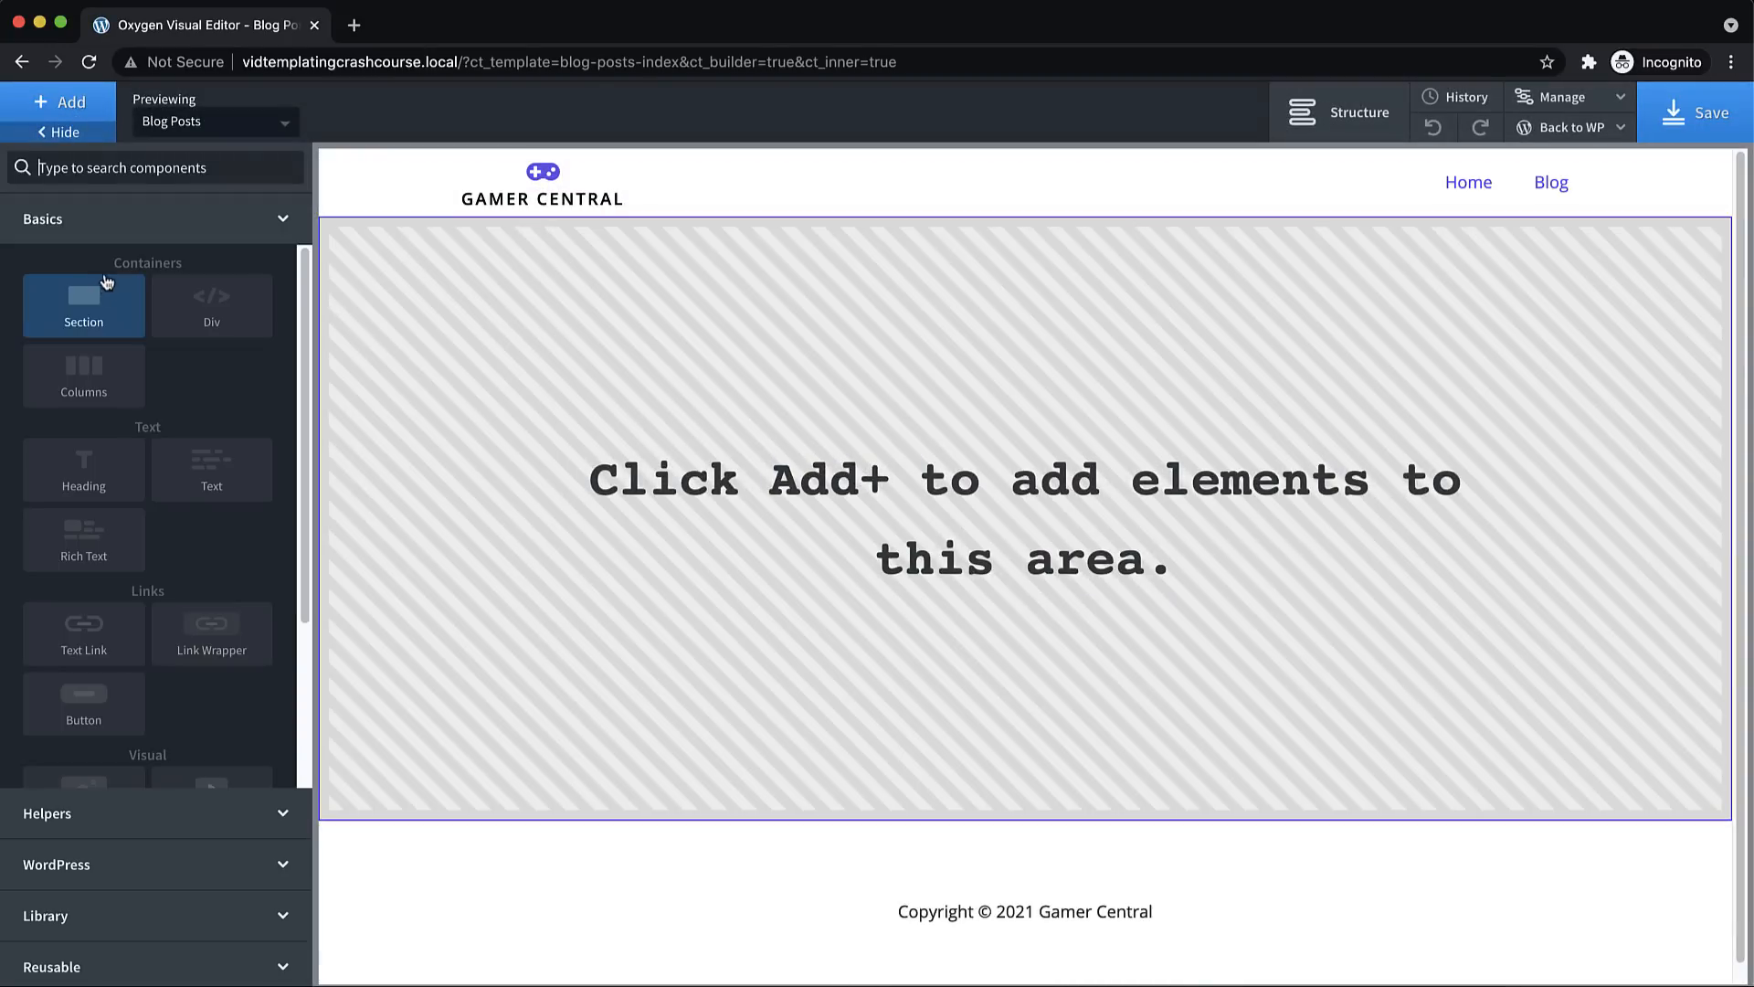
pyautogui.click(87, 301)
pyautogui.click(57, 105)
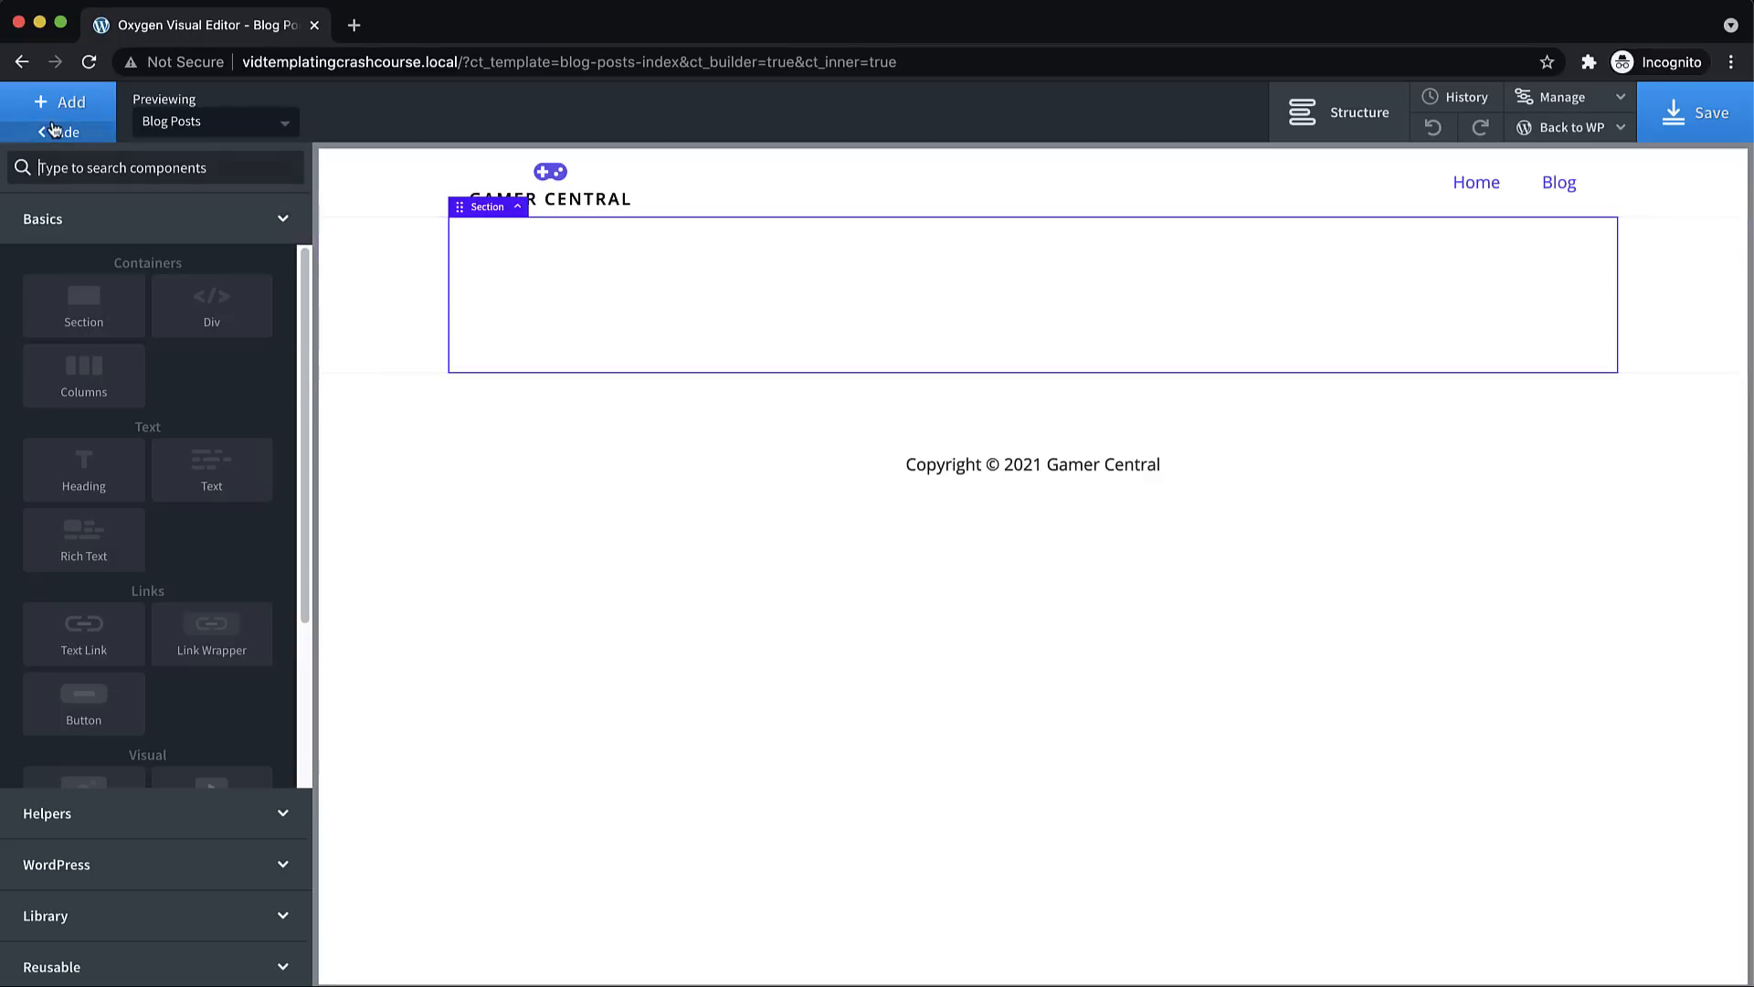
pyautogui.write('column')
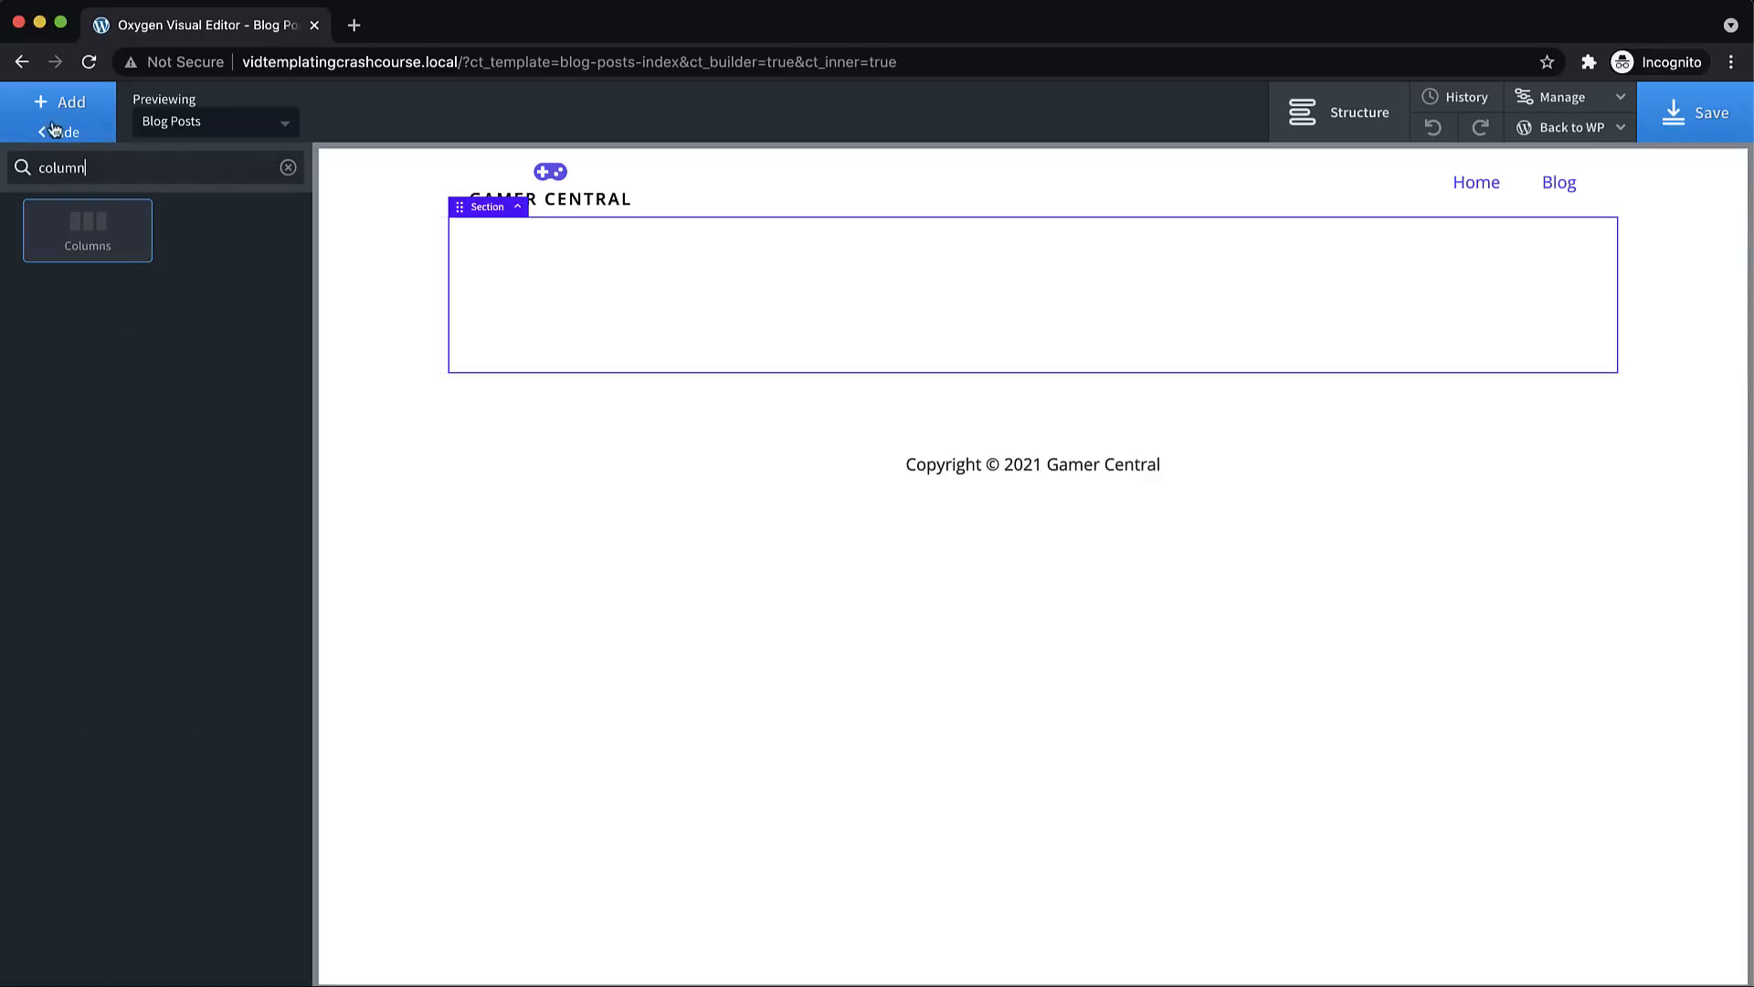
pyautogui.click(108, 232)
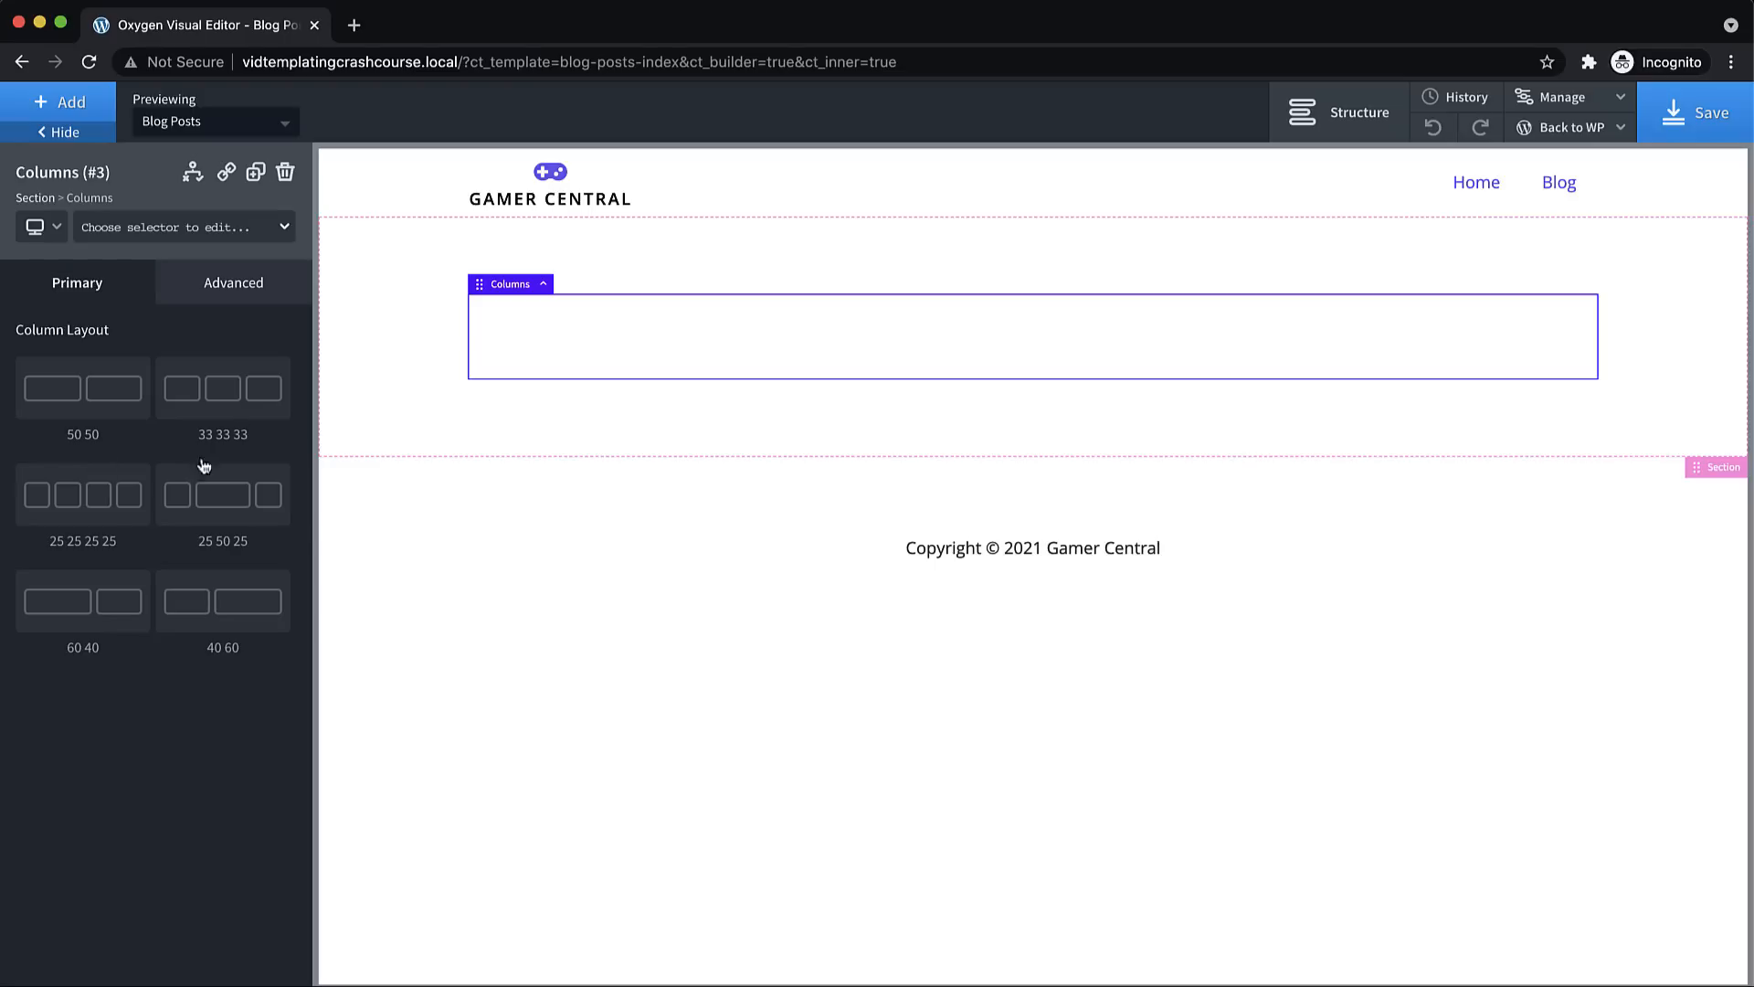
pyautogui.click(115, 606)
# Add an Easy Posts element to the 60% column and give it the "List - Image on Left" preset
pyautogui.click(827, 351)
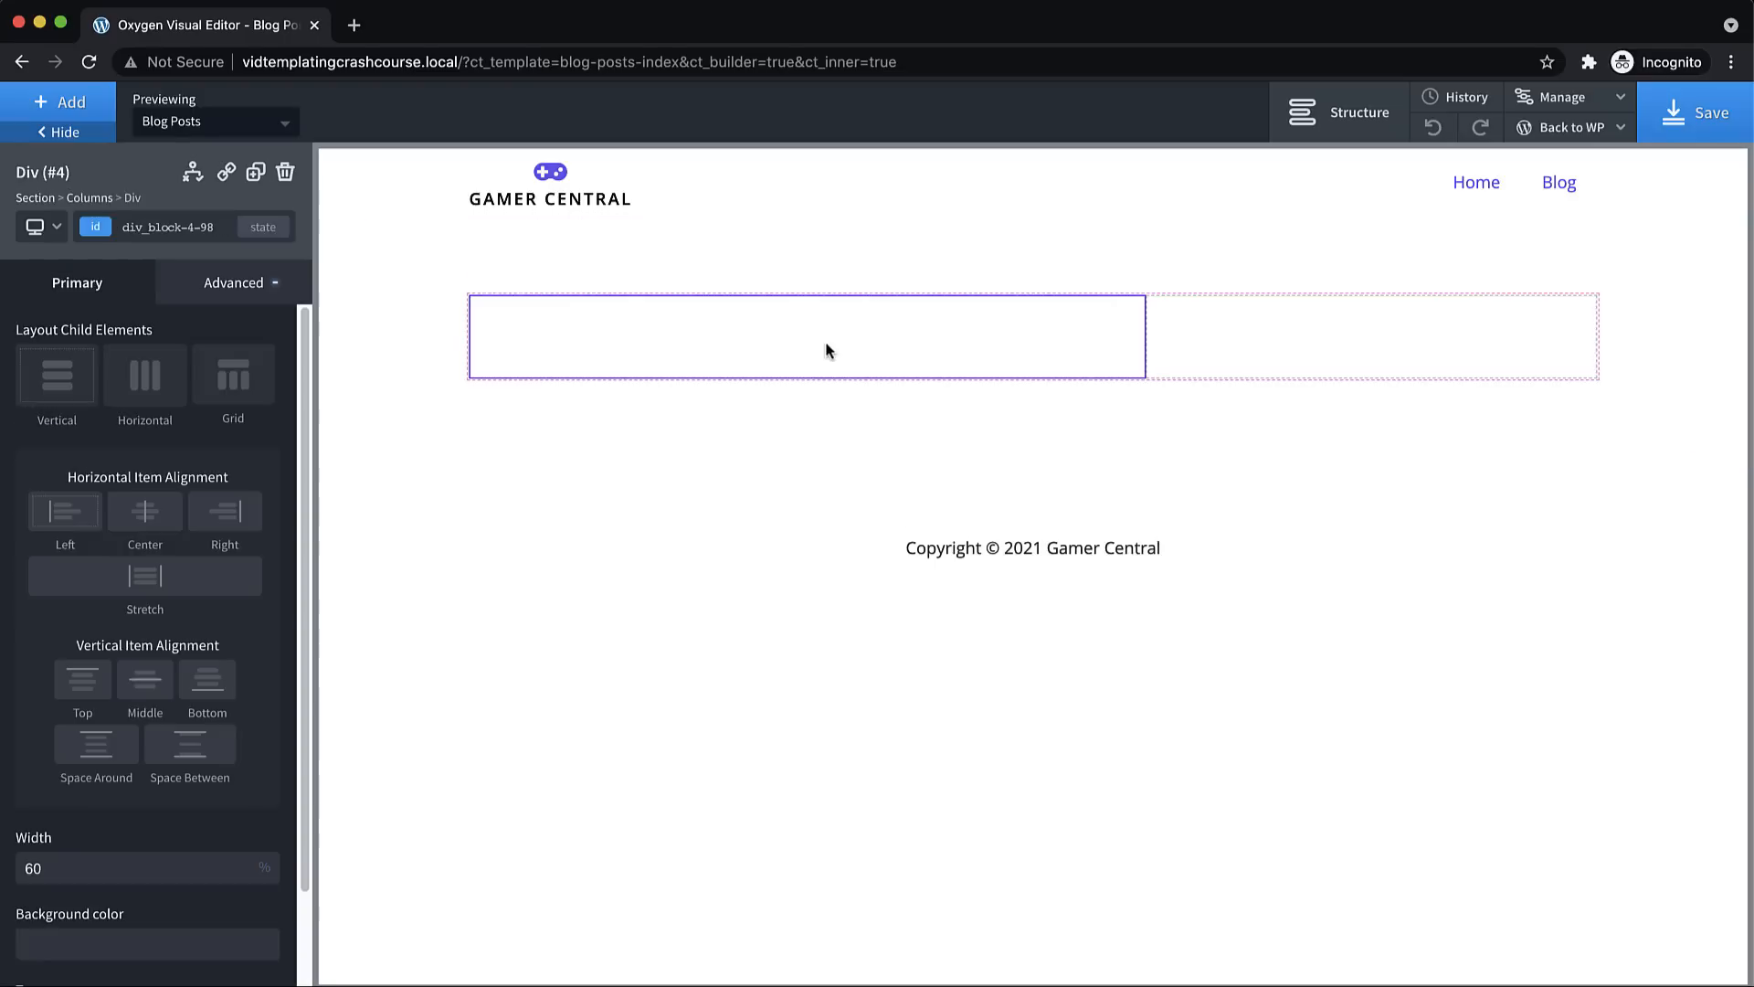
pyautogui.click(66, 105)
pyautogui.write('easy')
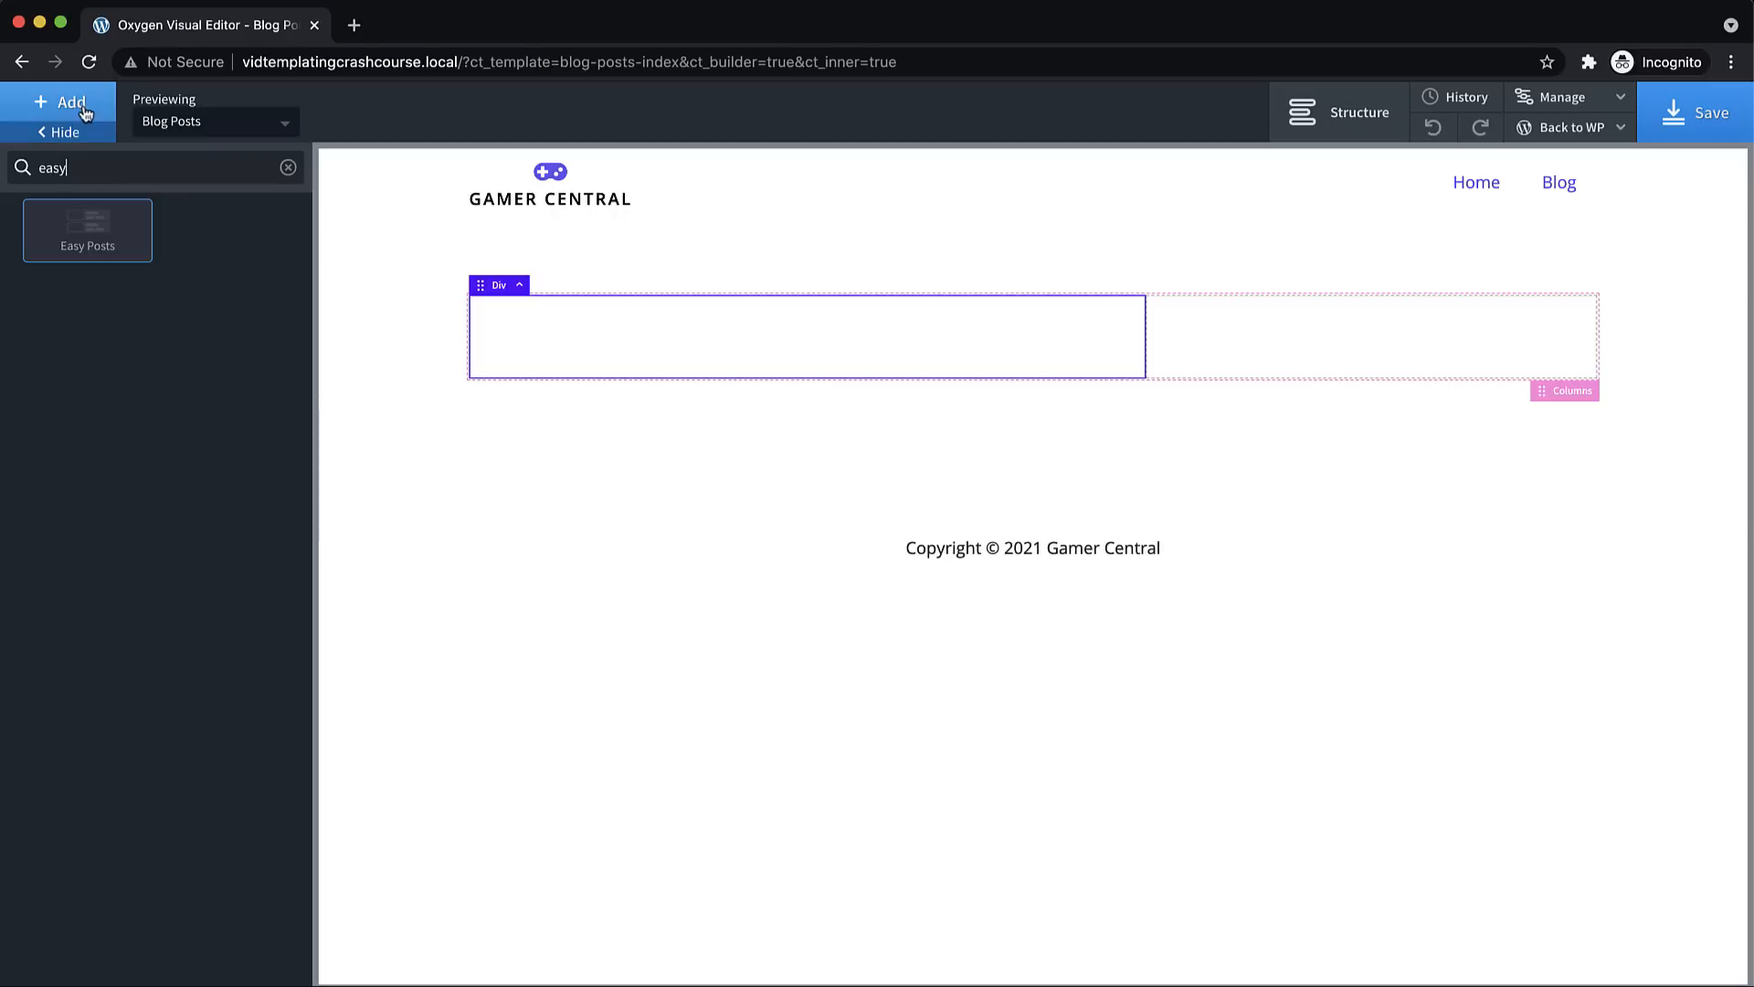
pyautogui.click(88, 231)
pyautogui.click(137, 788)
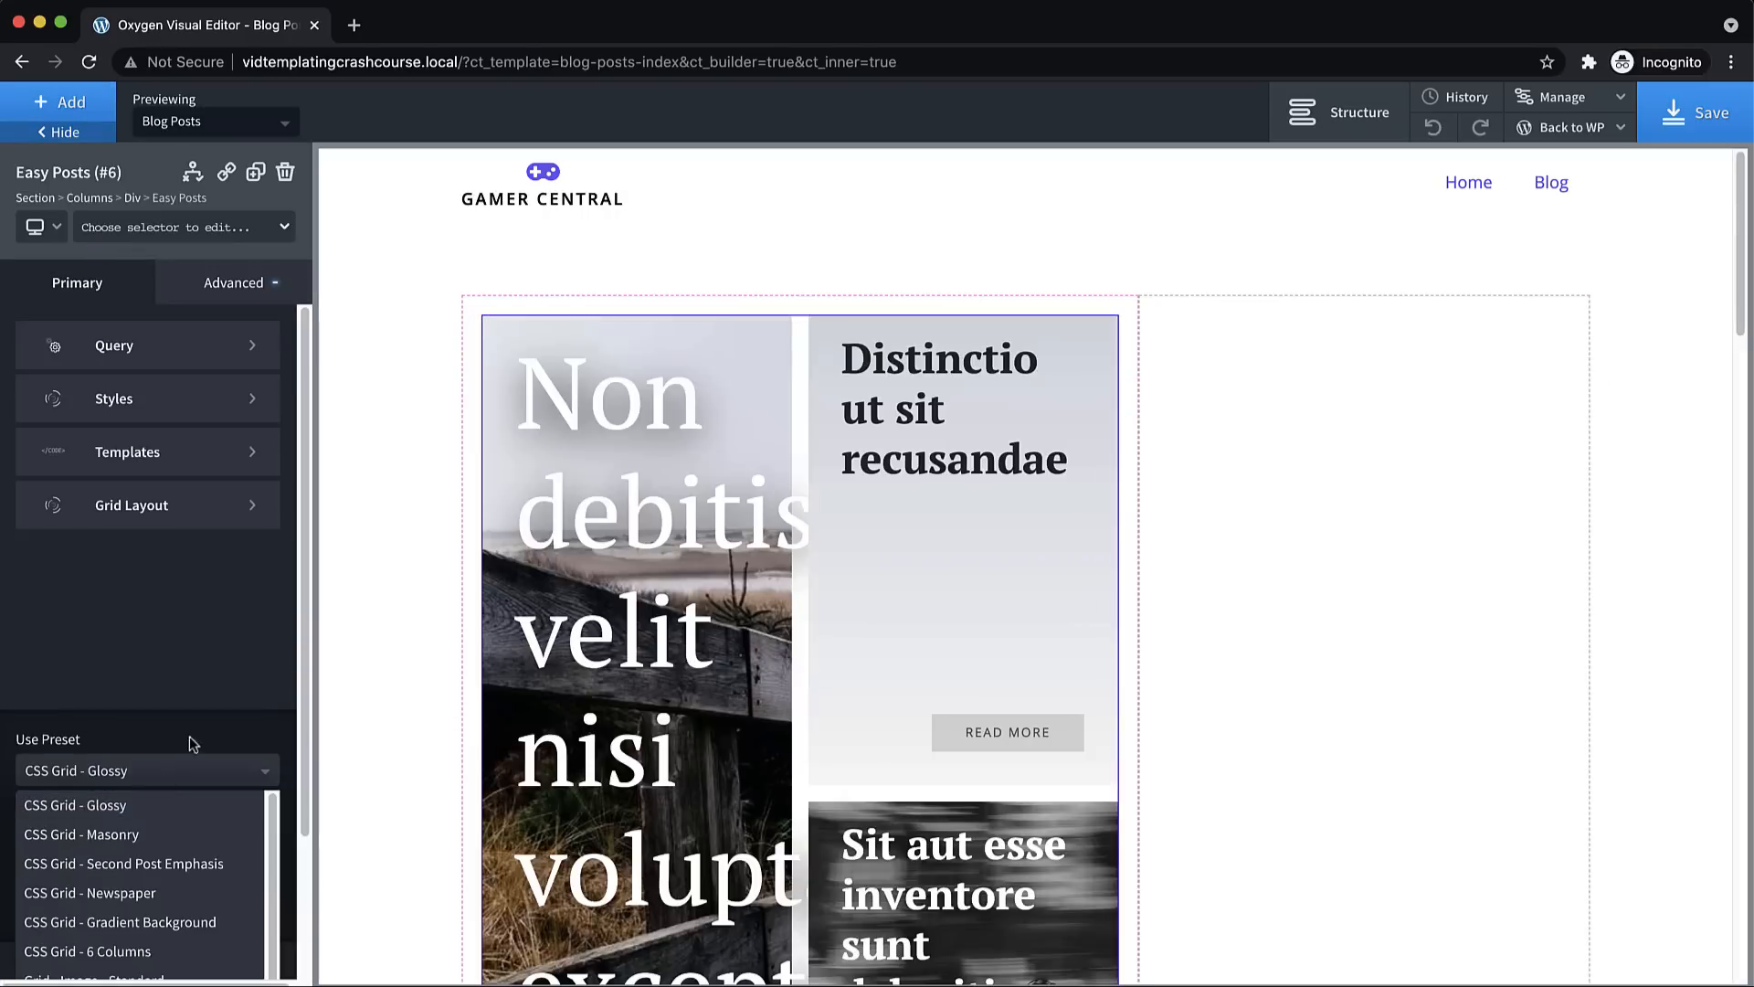
pyautogui.scroll(-3, 212, 724)
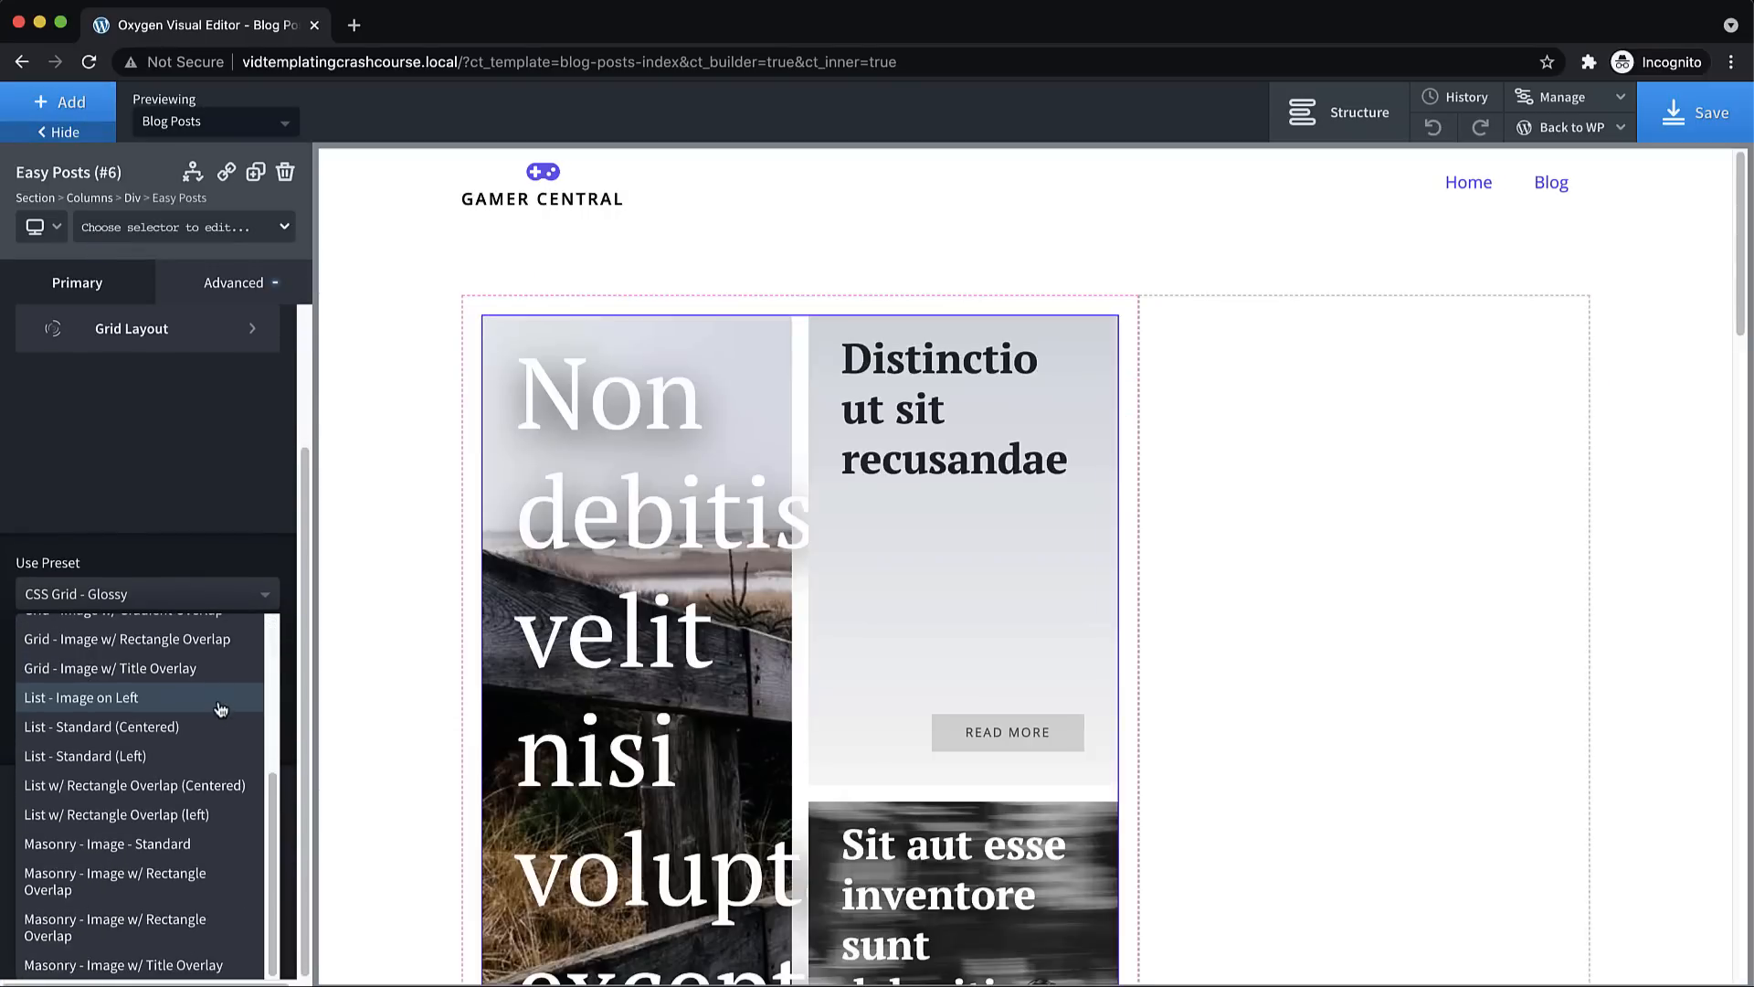
pyautogui.click(145, 699)
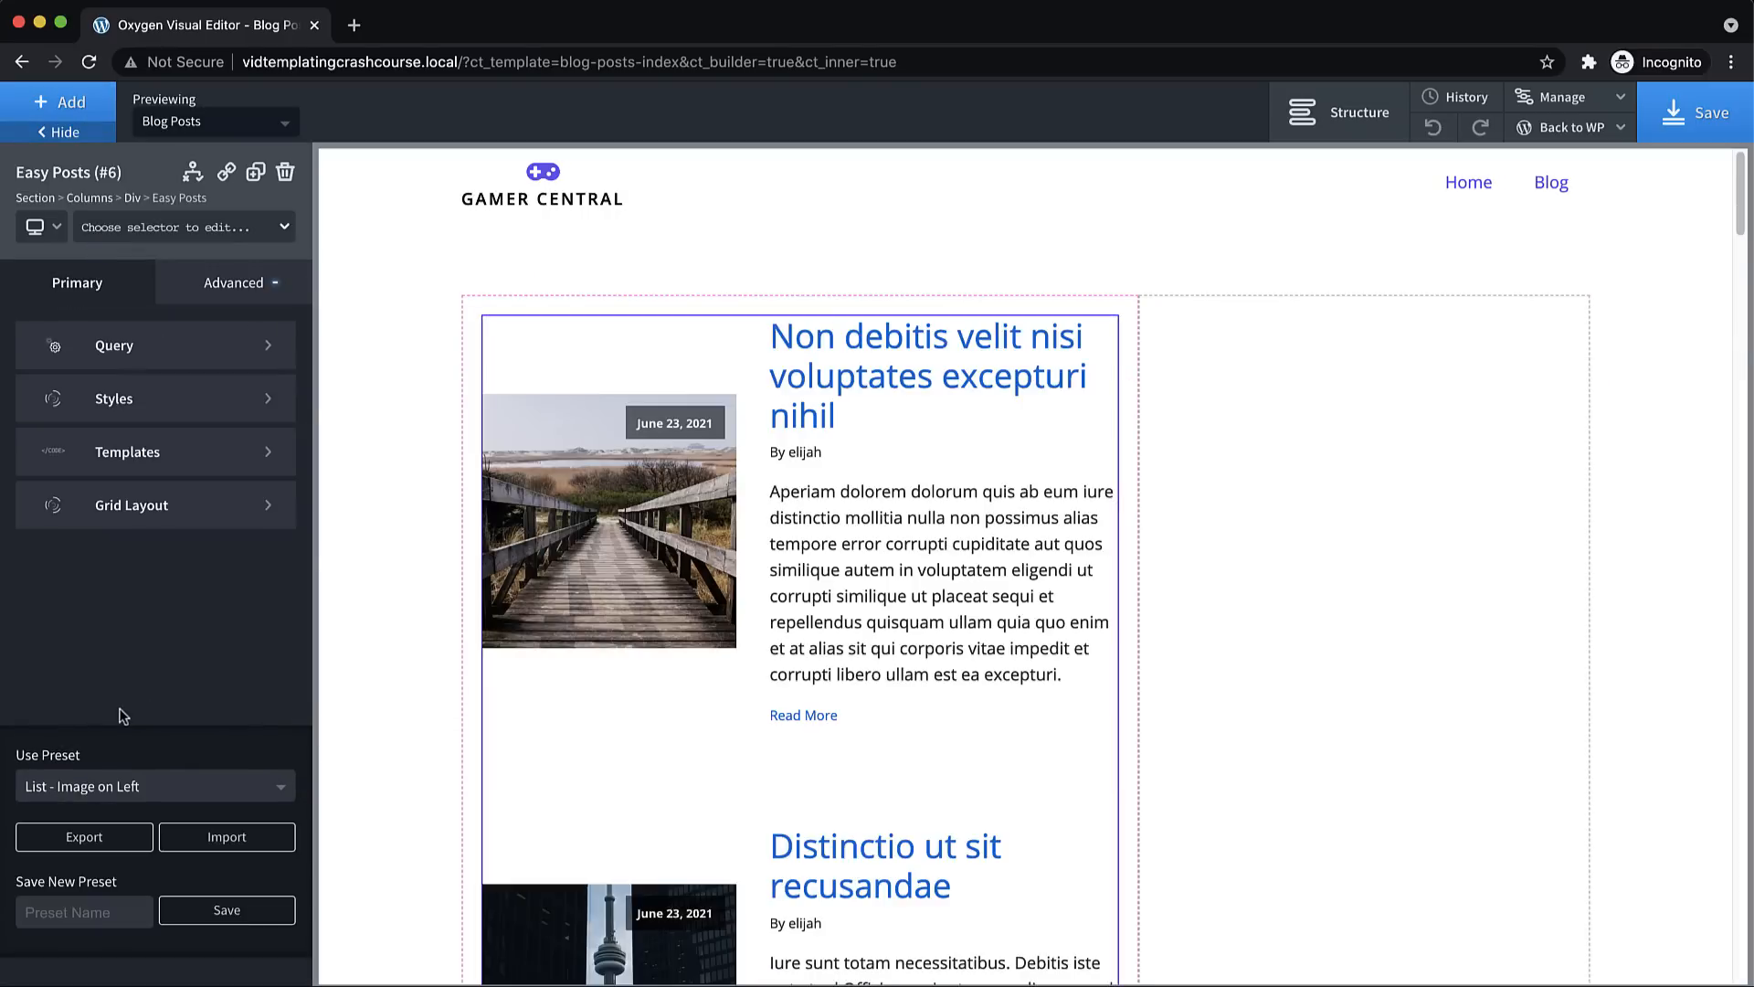
# Add a div to the 40% column and put a text element reading "Join our newsletter." inside it
pyautogui.click(1316, 471)
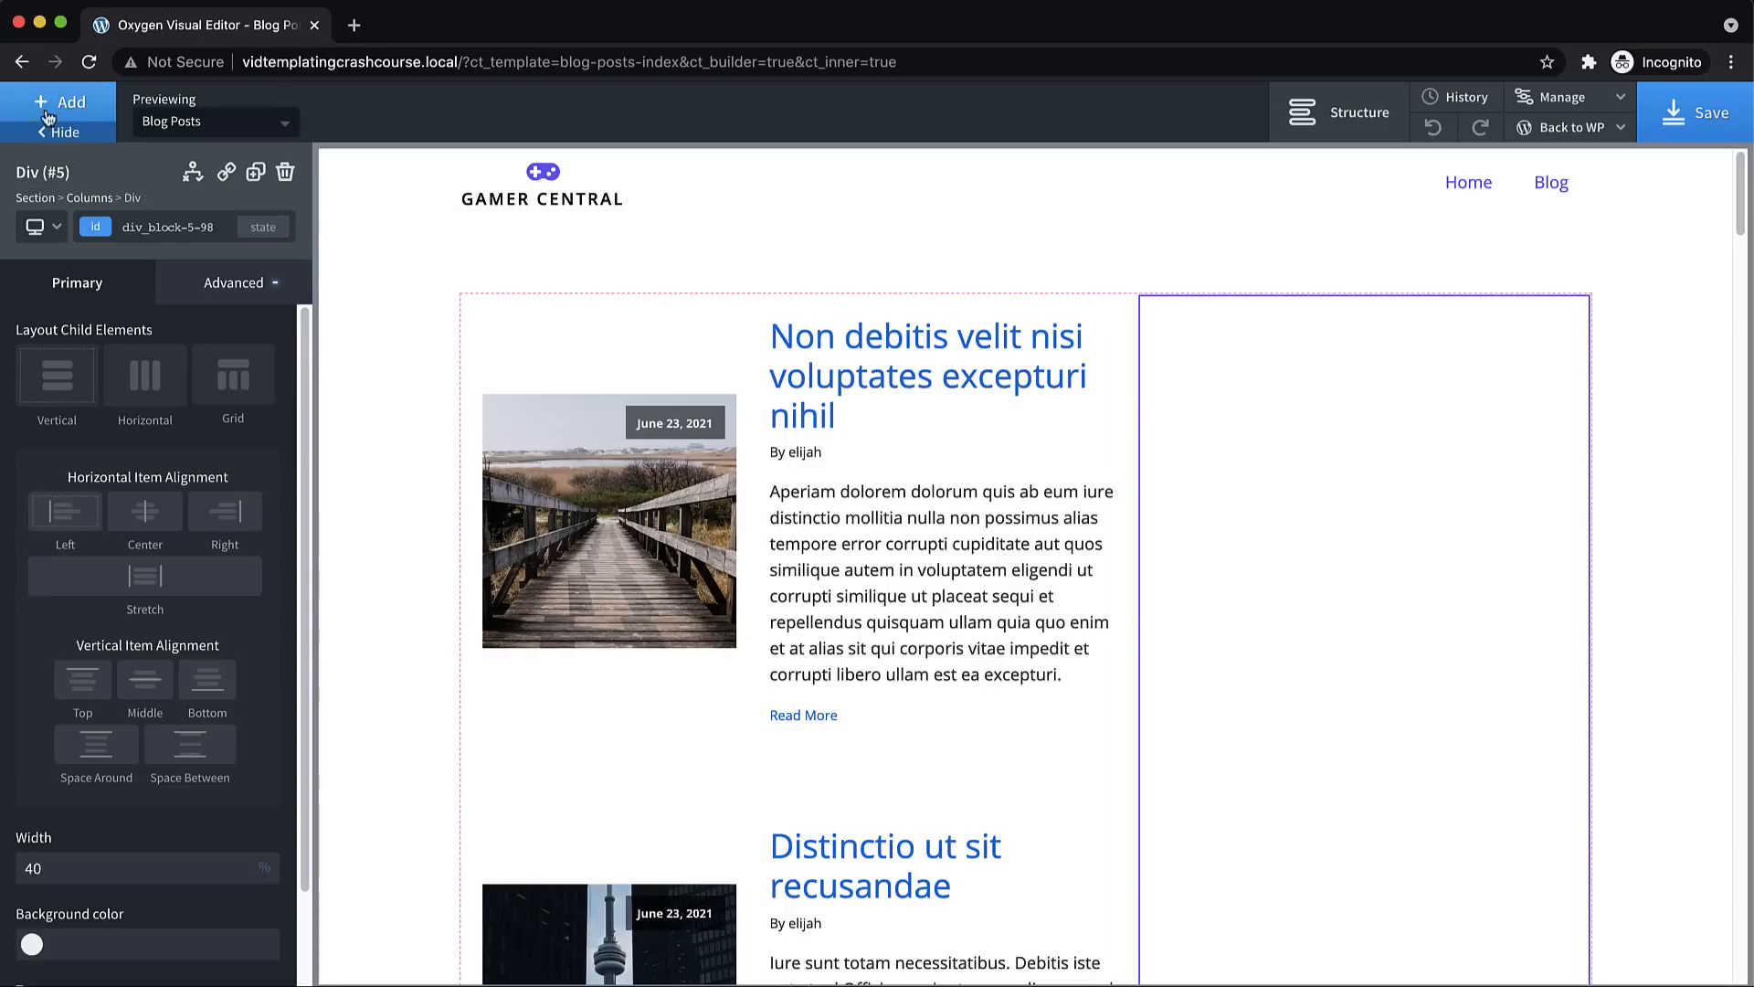
pyautogui.click(91, 111)
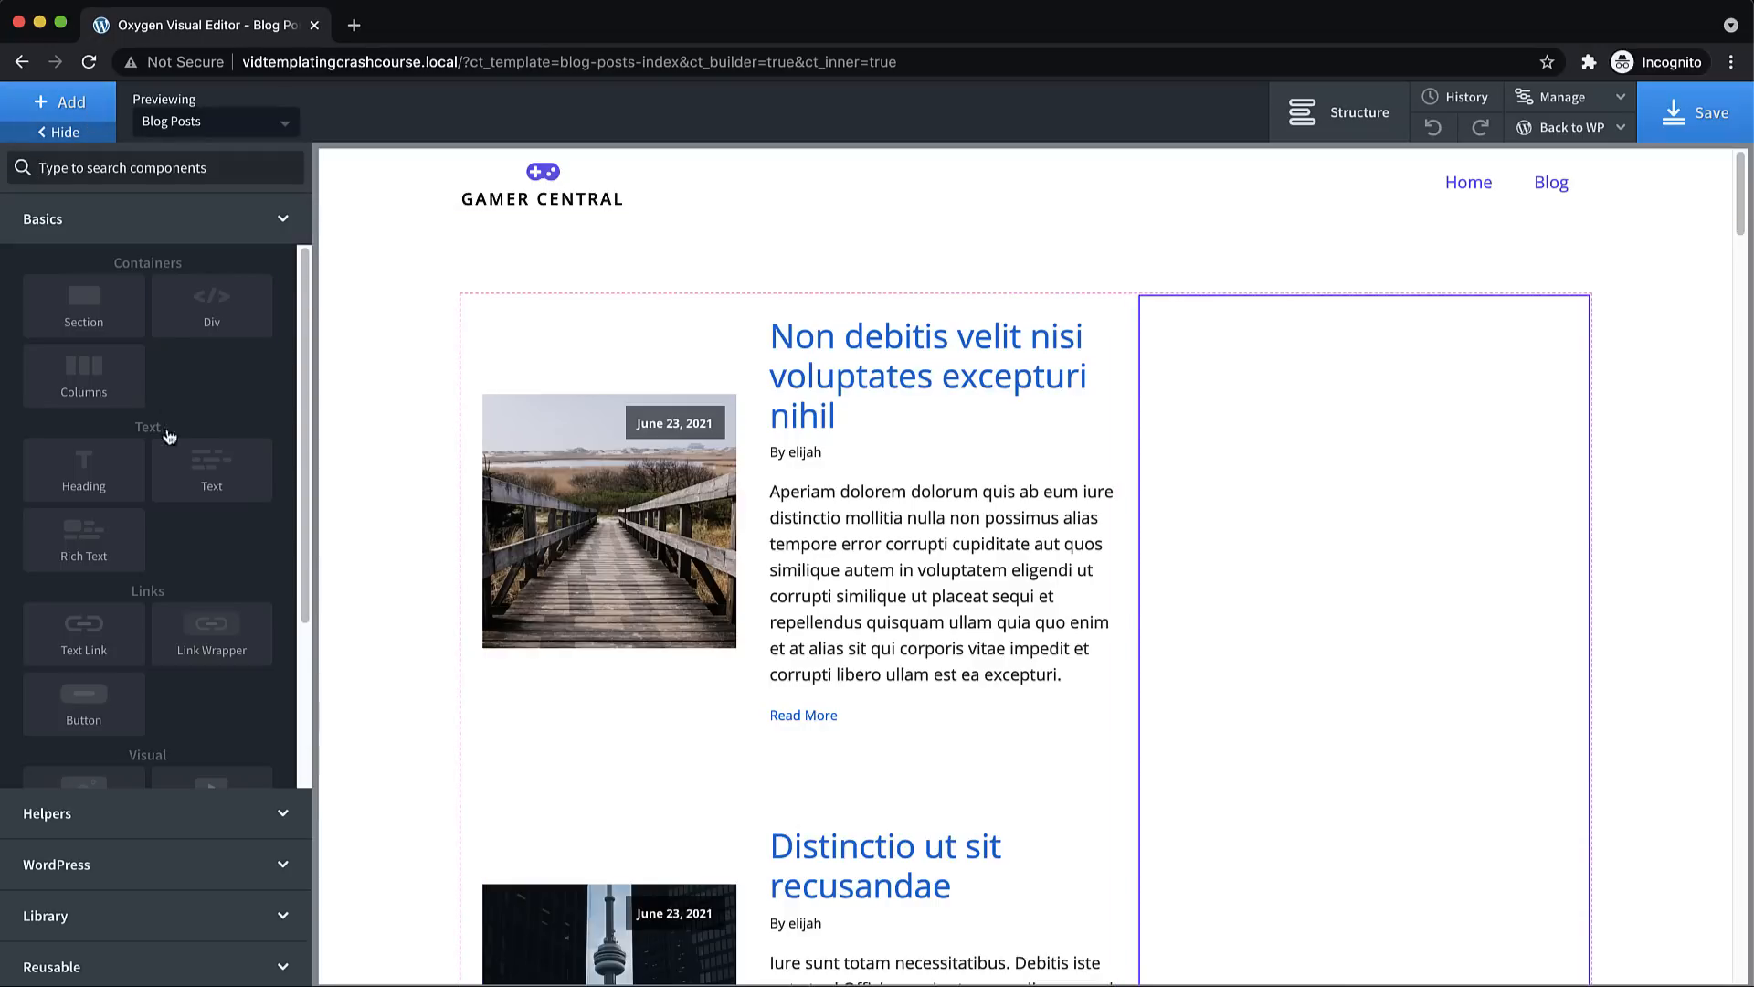
pyautogui.click(212, 308)
pyautogui.click(73, 105)
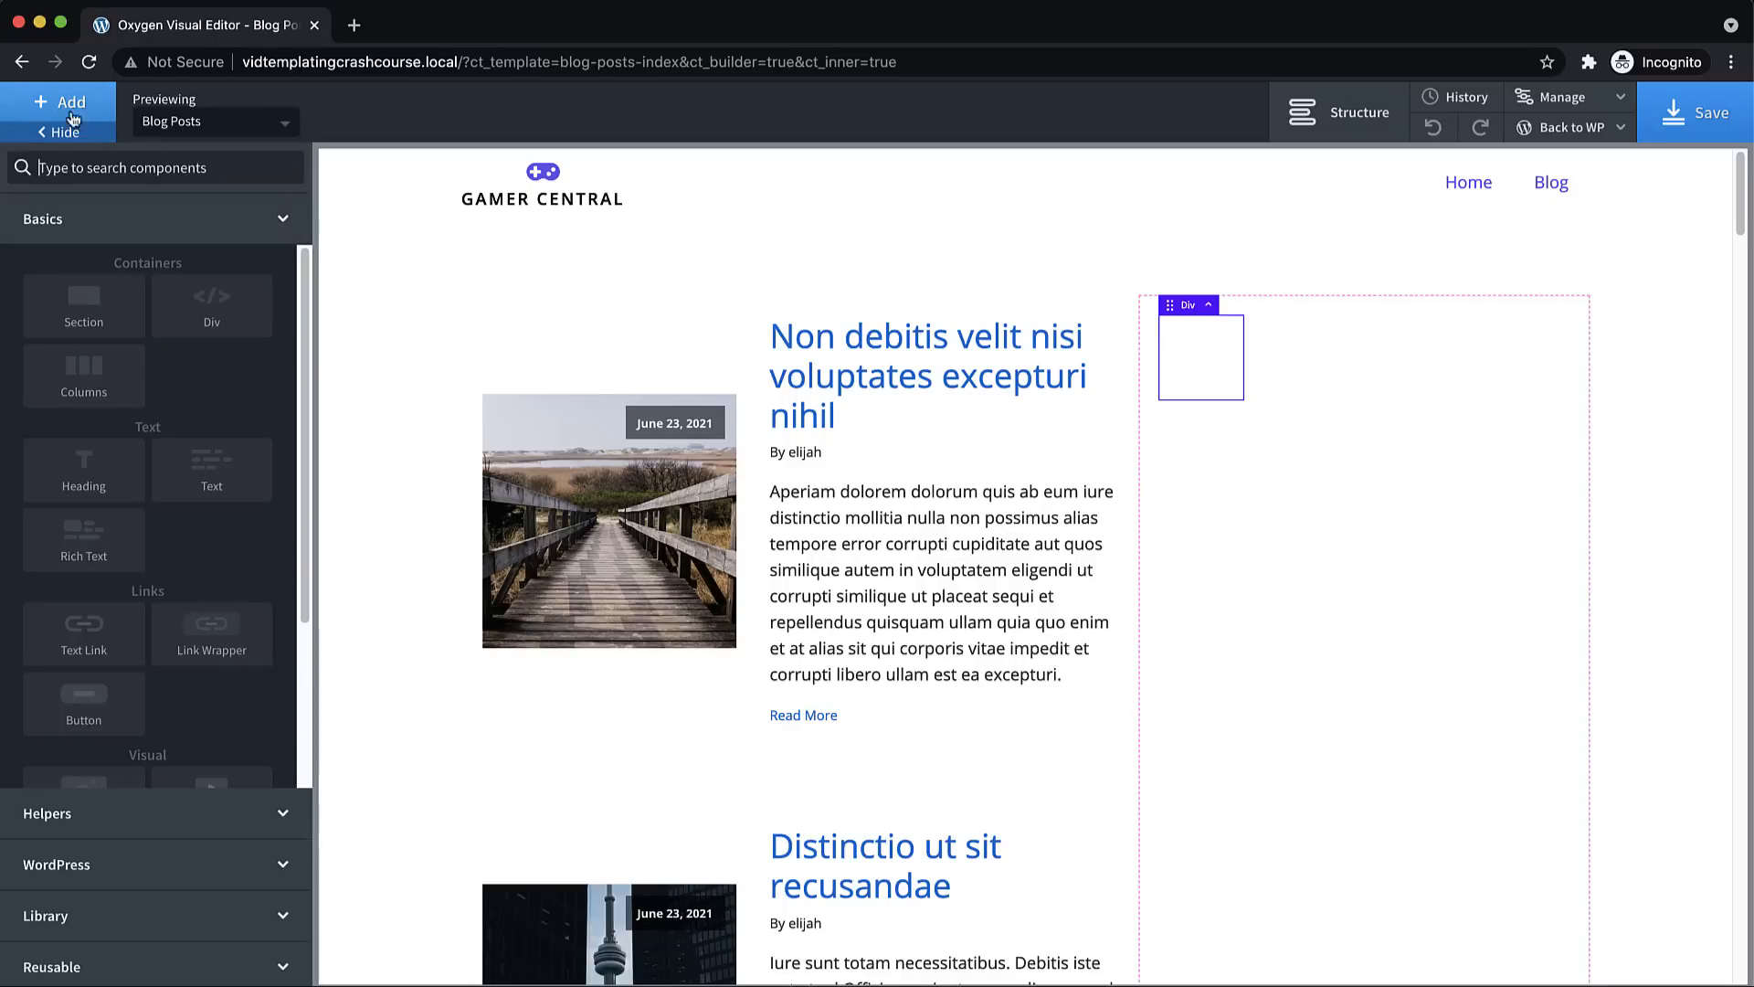
pyautogui.click(186, 491)
pyautogui.doubleClick(1413, 325)
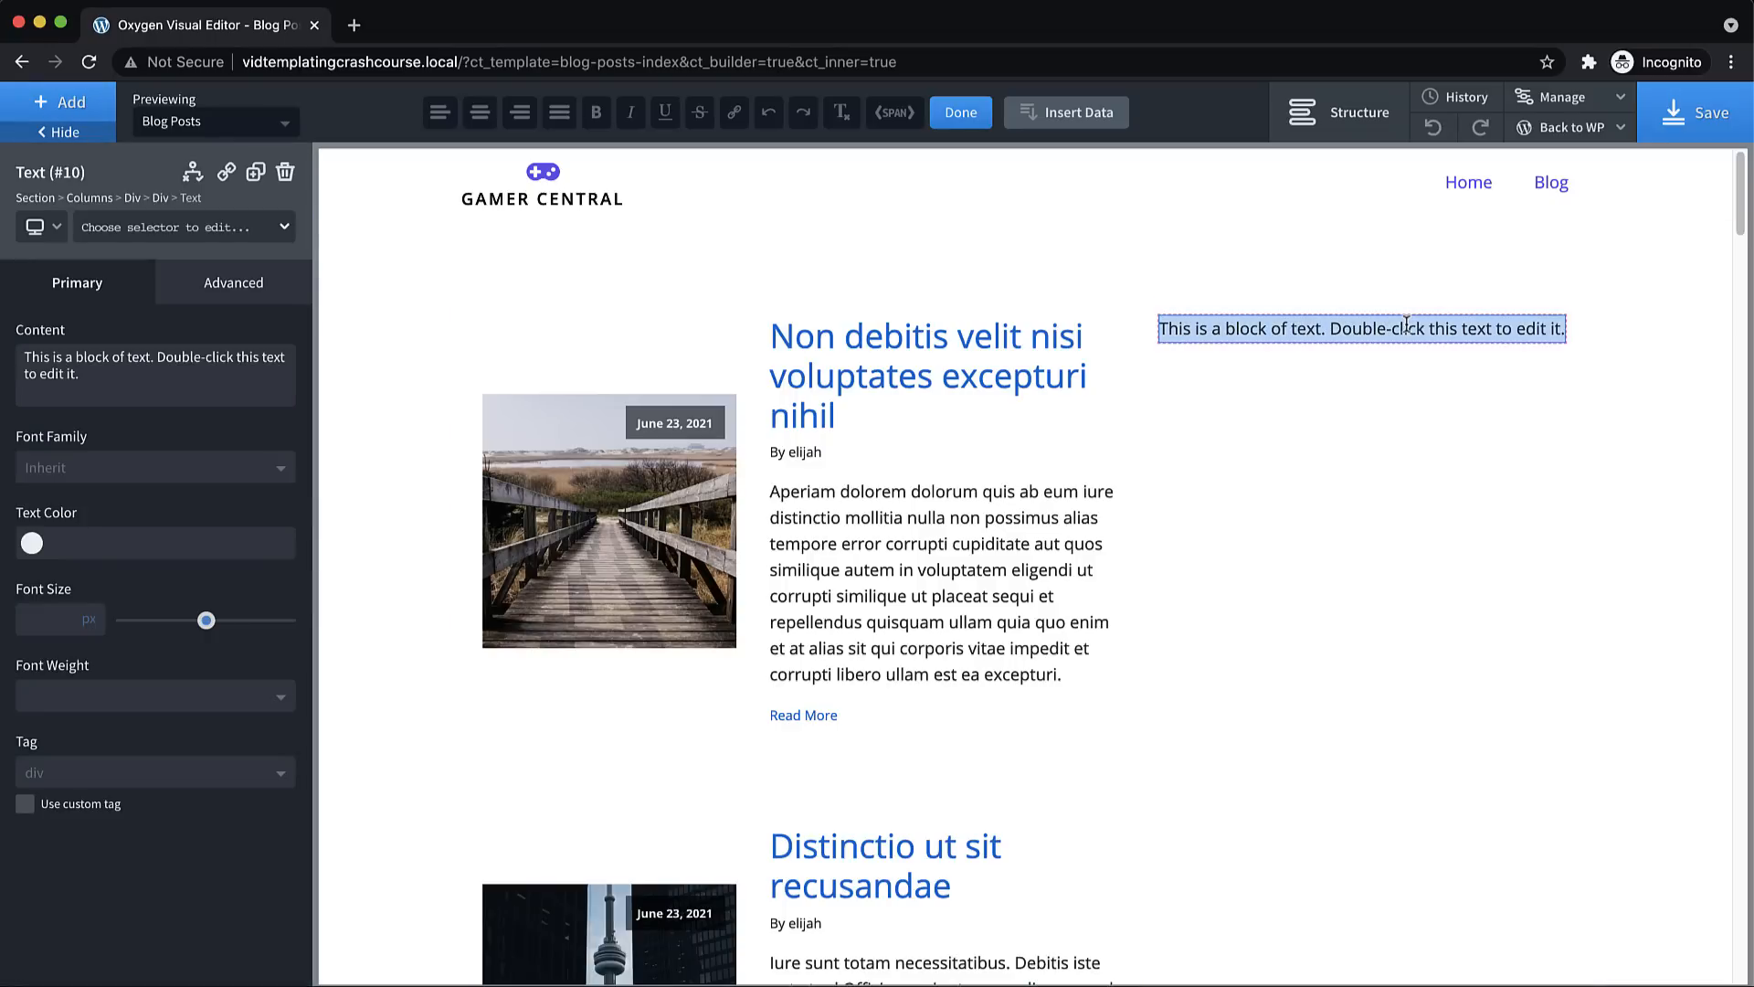
pyautogui.write('Join our newsletter')
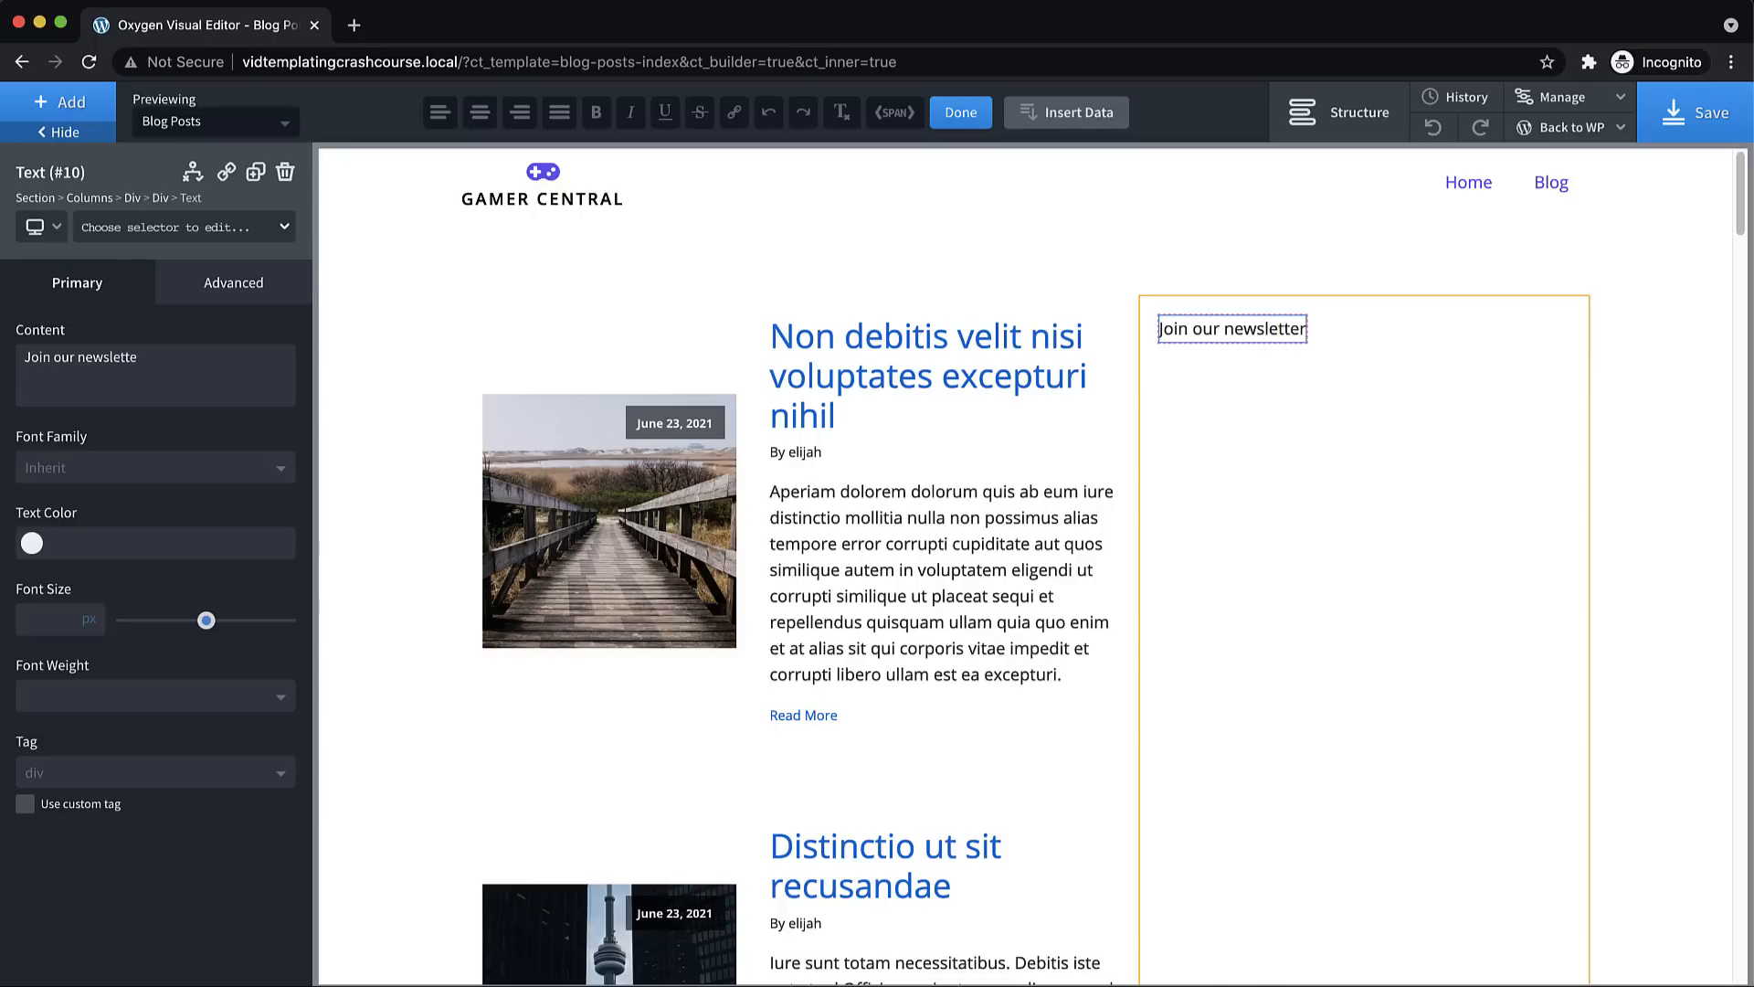
pyautogui.write('.')
# Add a div below the newsletter text and give it the custom CSS "min-height:0px;"
pyautogui.click(64, 101)
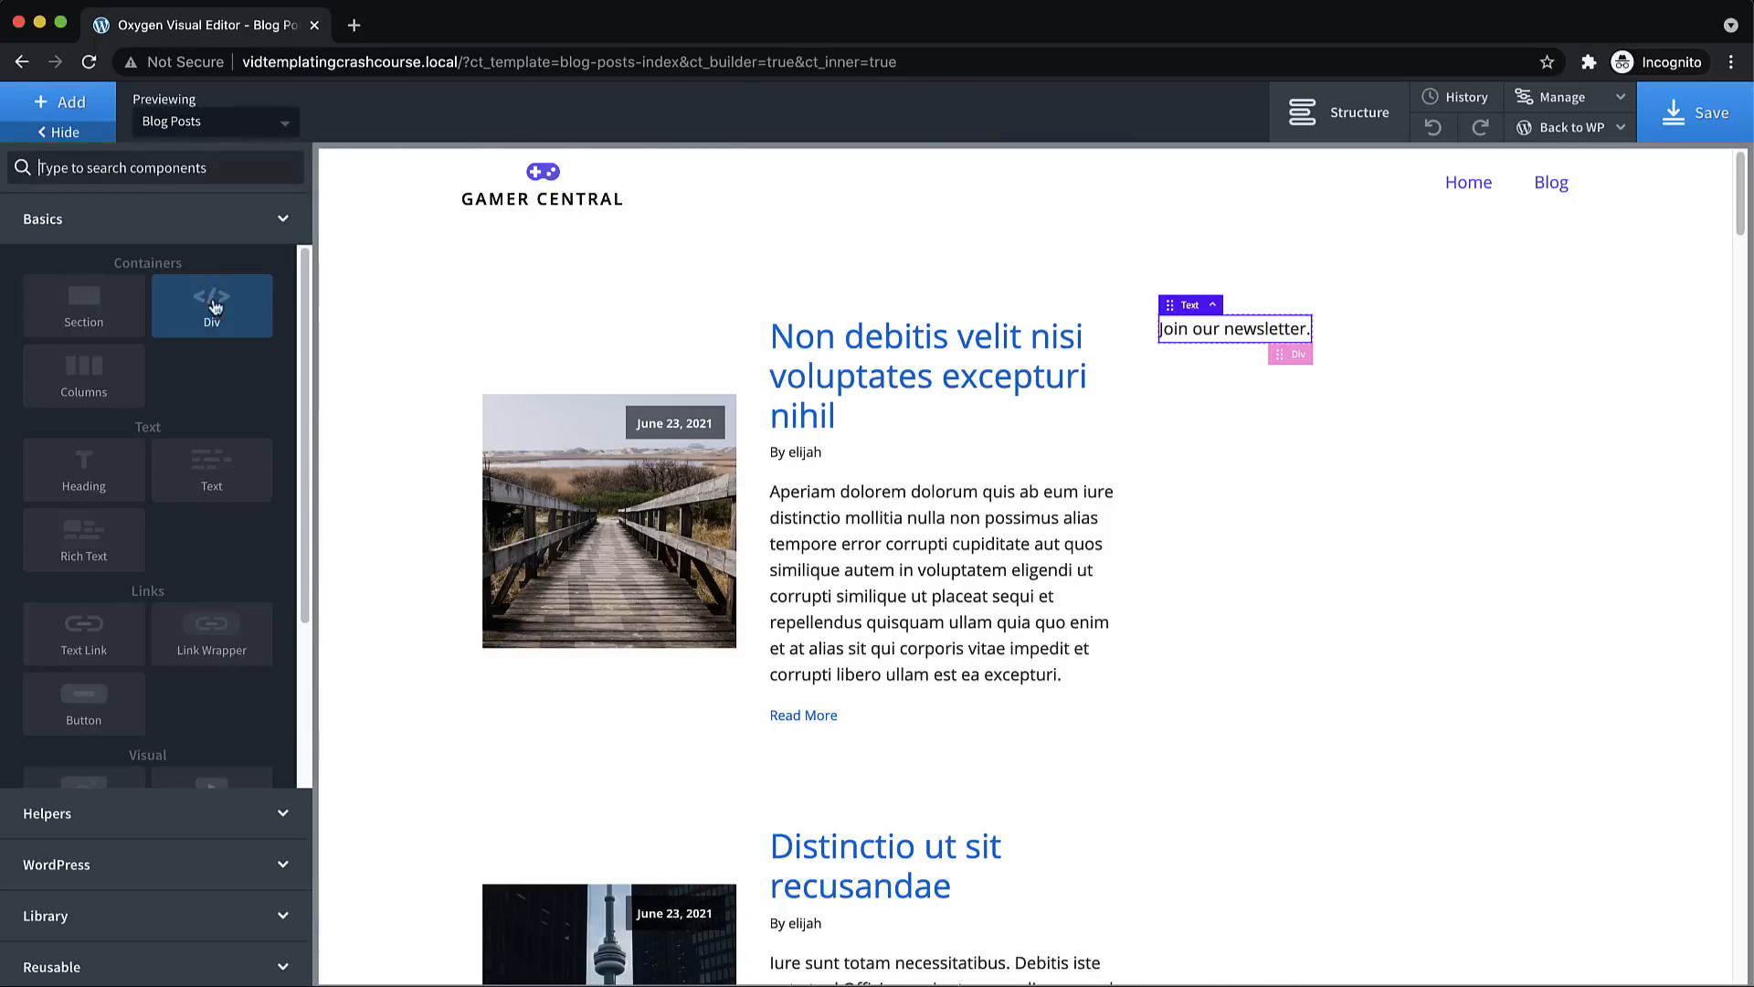
pyautogui.click(203, 335)
pyautogui.click(210, 284)
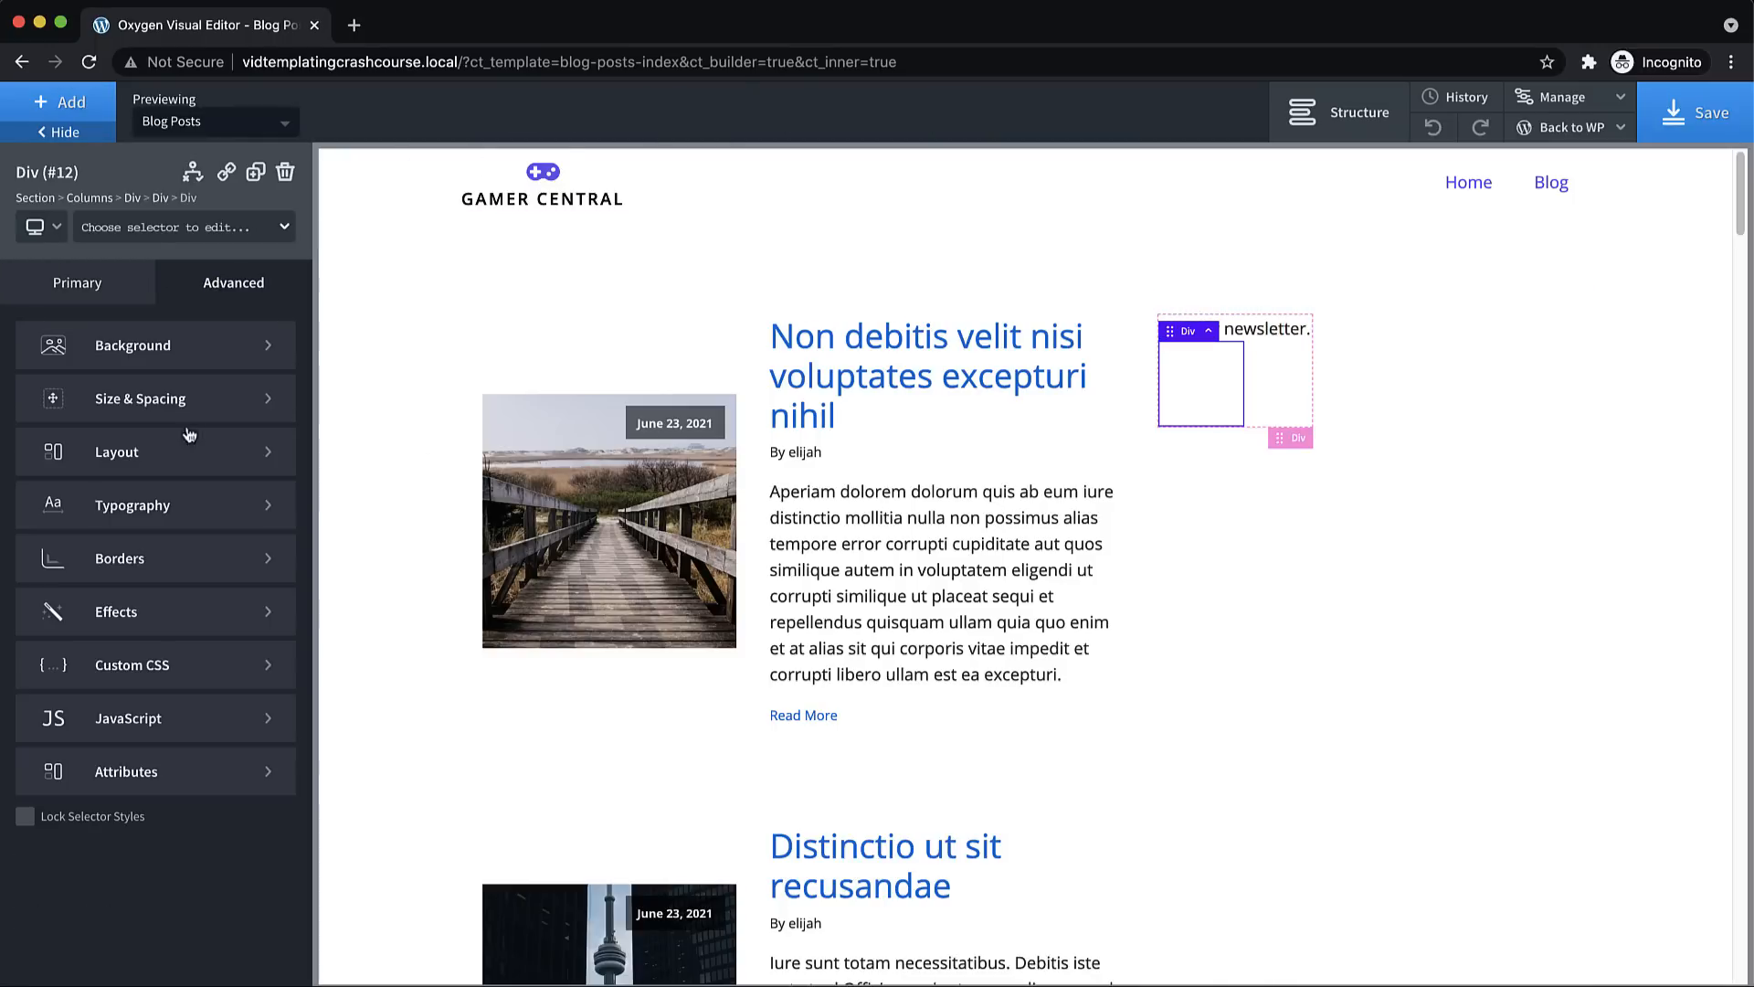
pyautogui.click(157, 667)
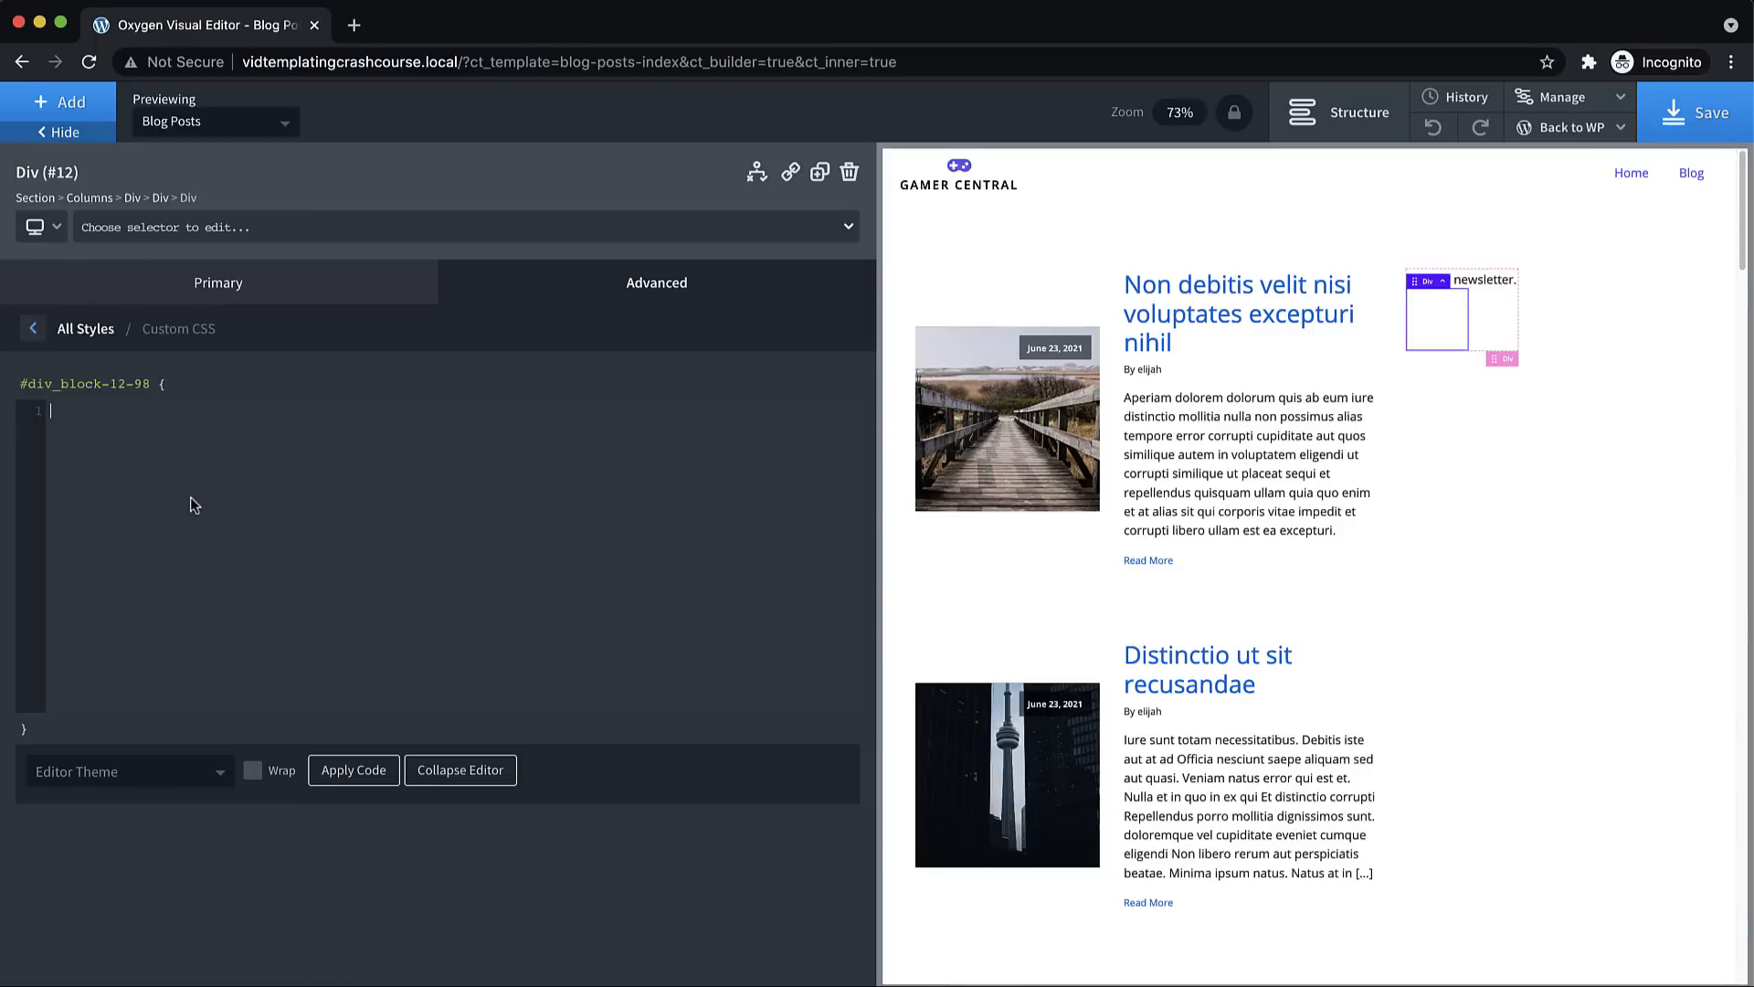
pyautogui.write('min-height:0px;')
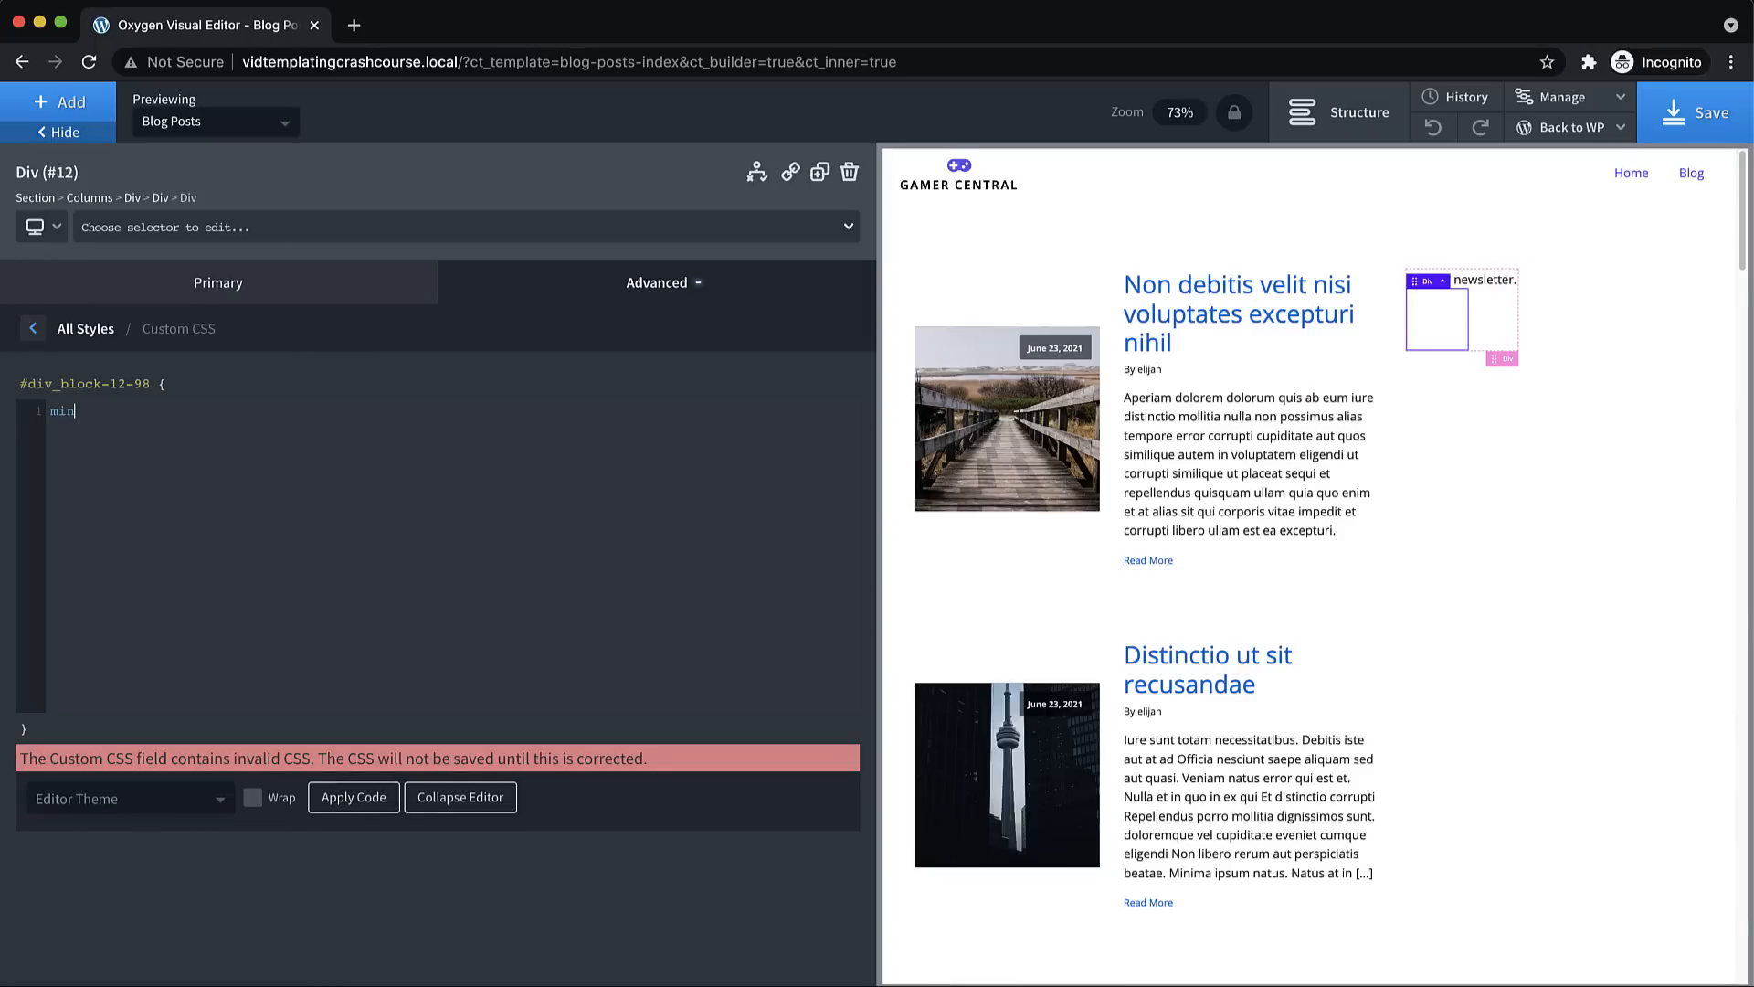
pyautogui.click(32, 328)
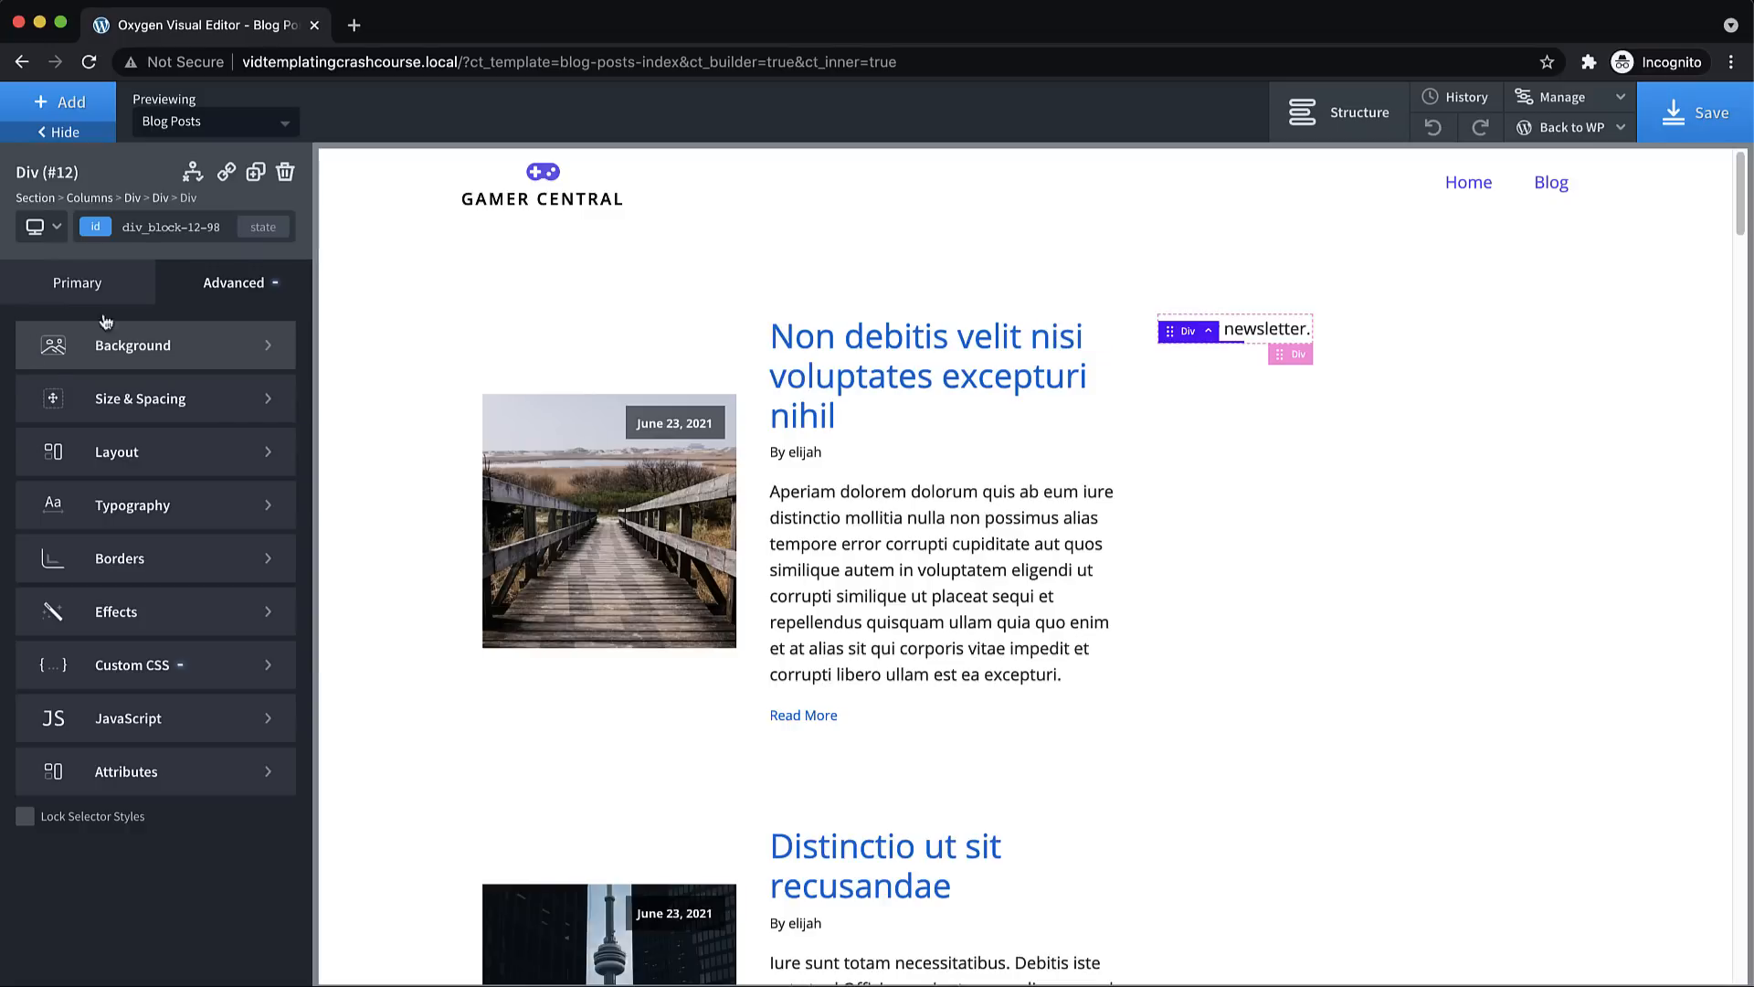
# Set the empty newsletter field div's width to 100% and its height to 32 px
pyautogui.click(189, 400)
pyautogui.click(84, 573)
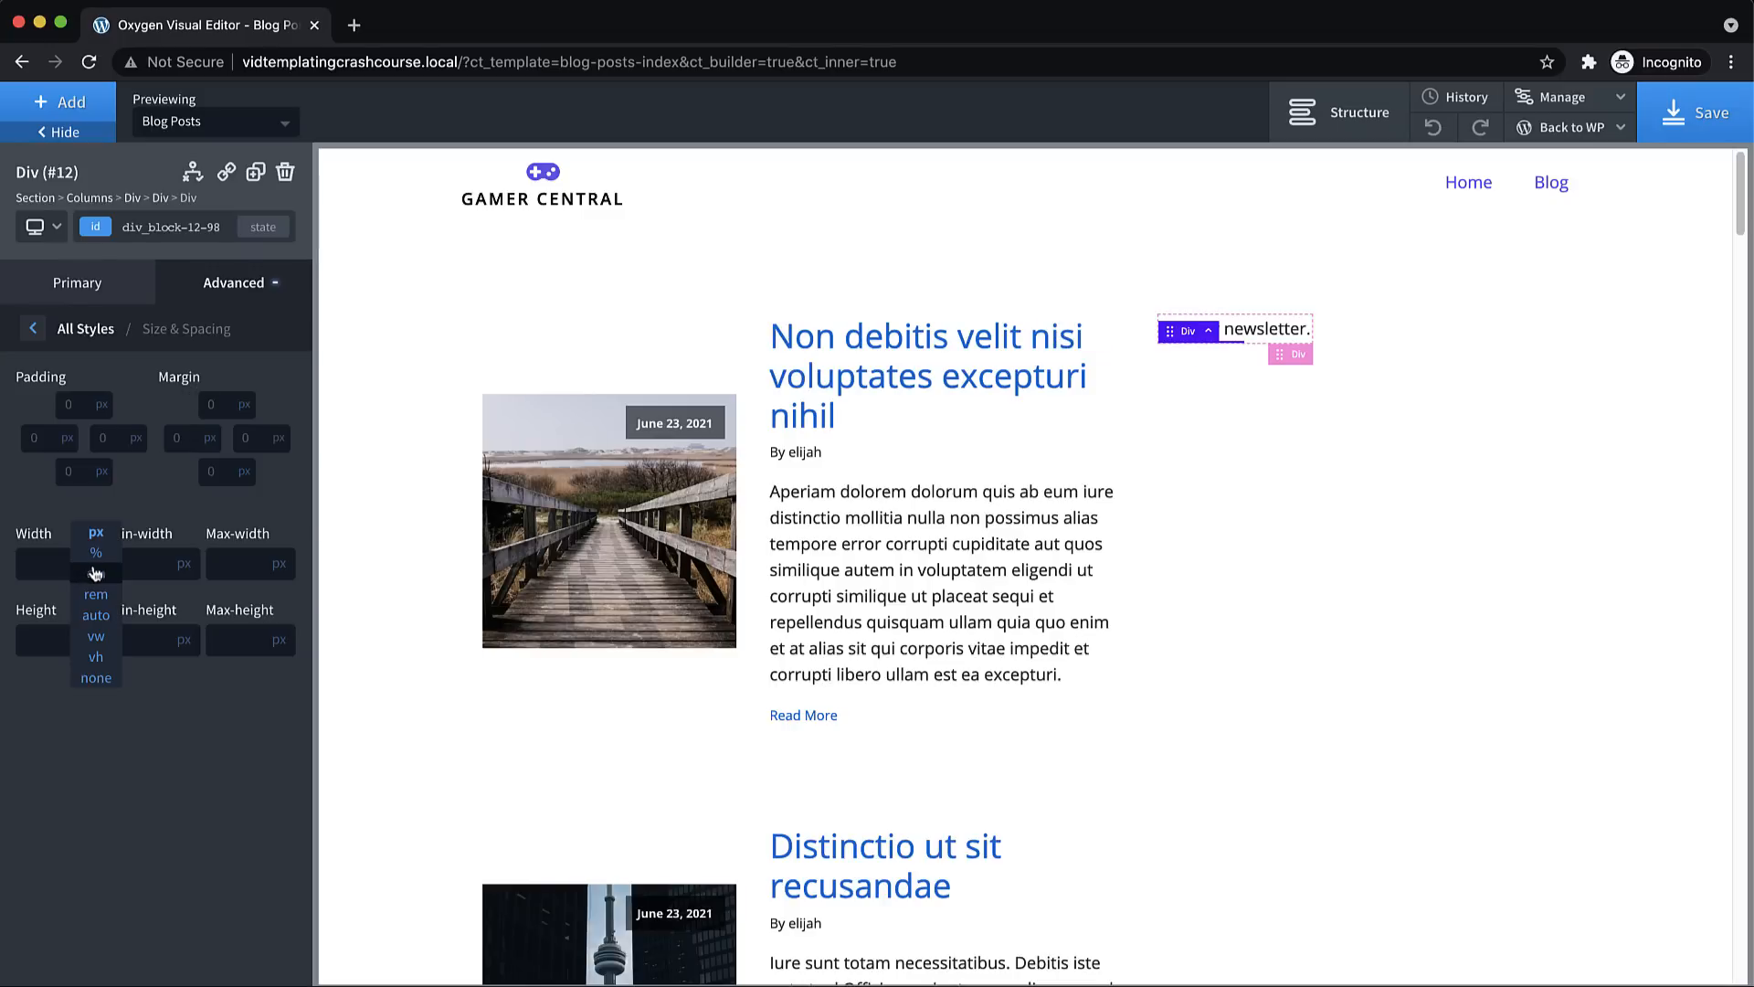
pyautogui.click(105, 561)
pyautogui.write('100')
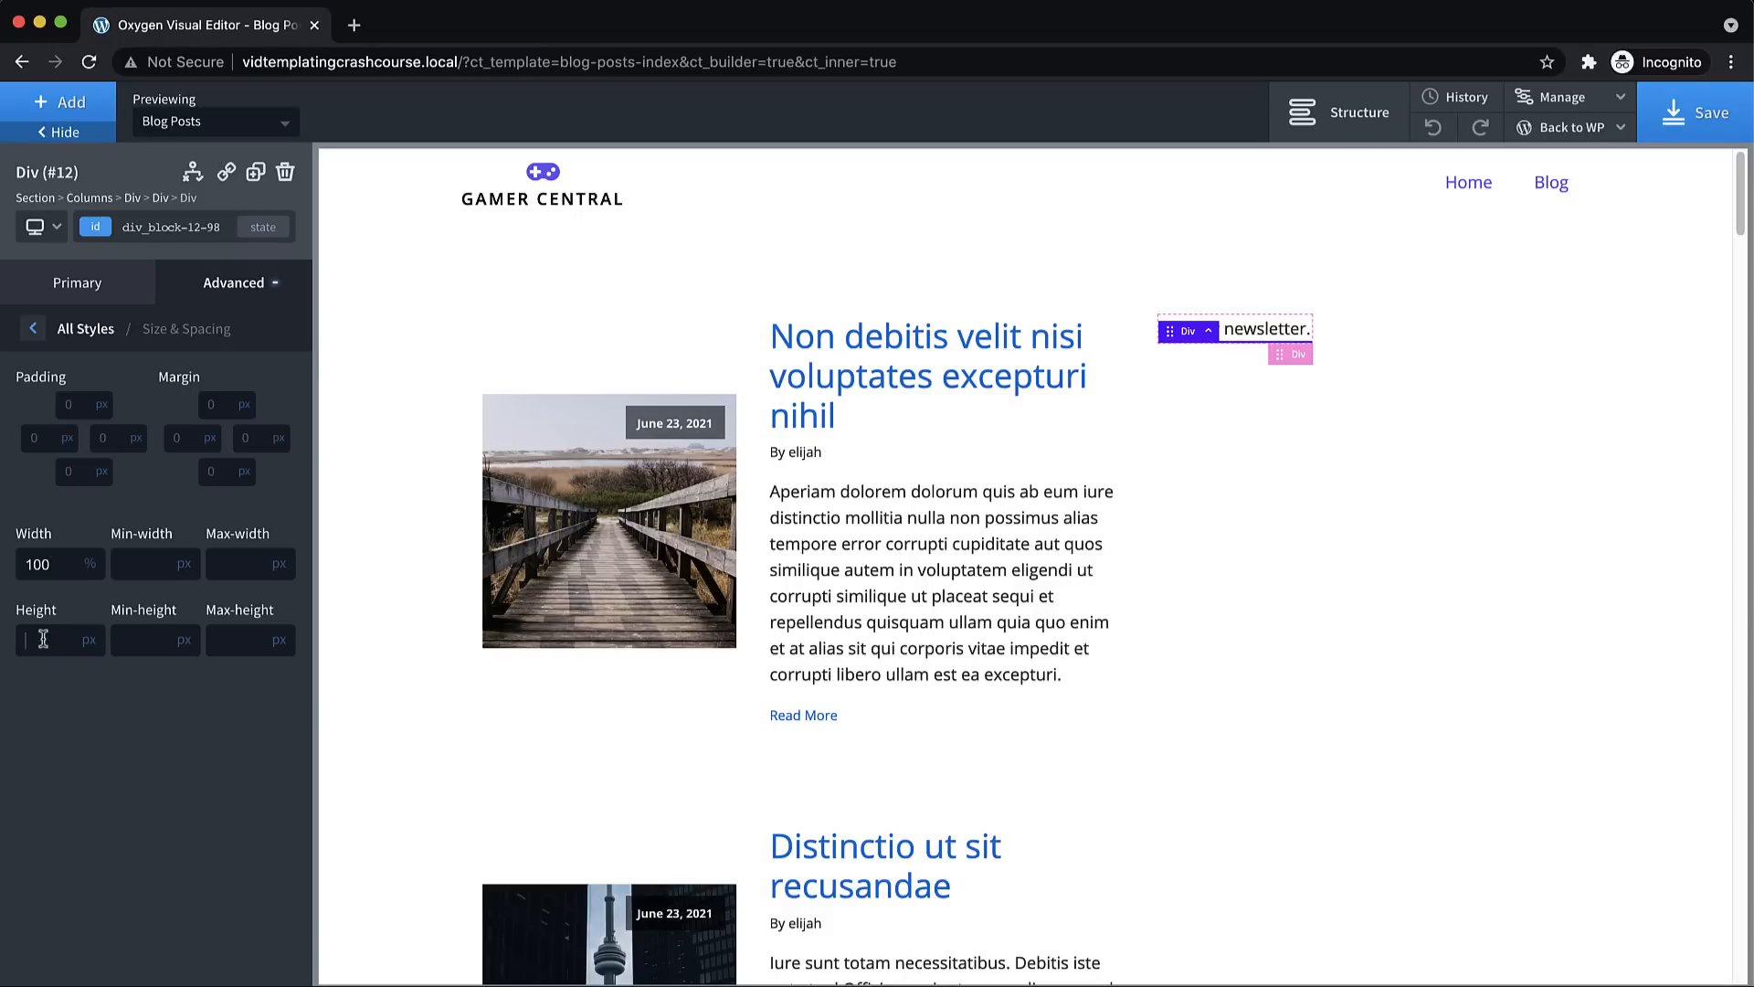
pyautogui.write('32')
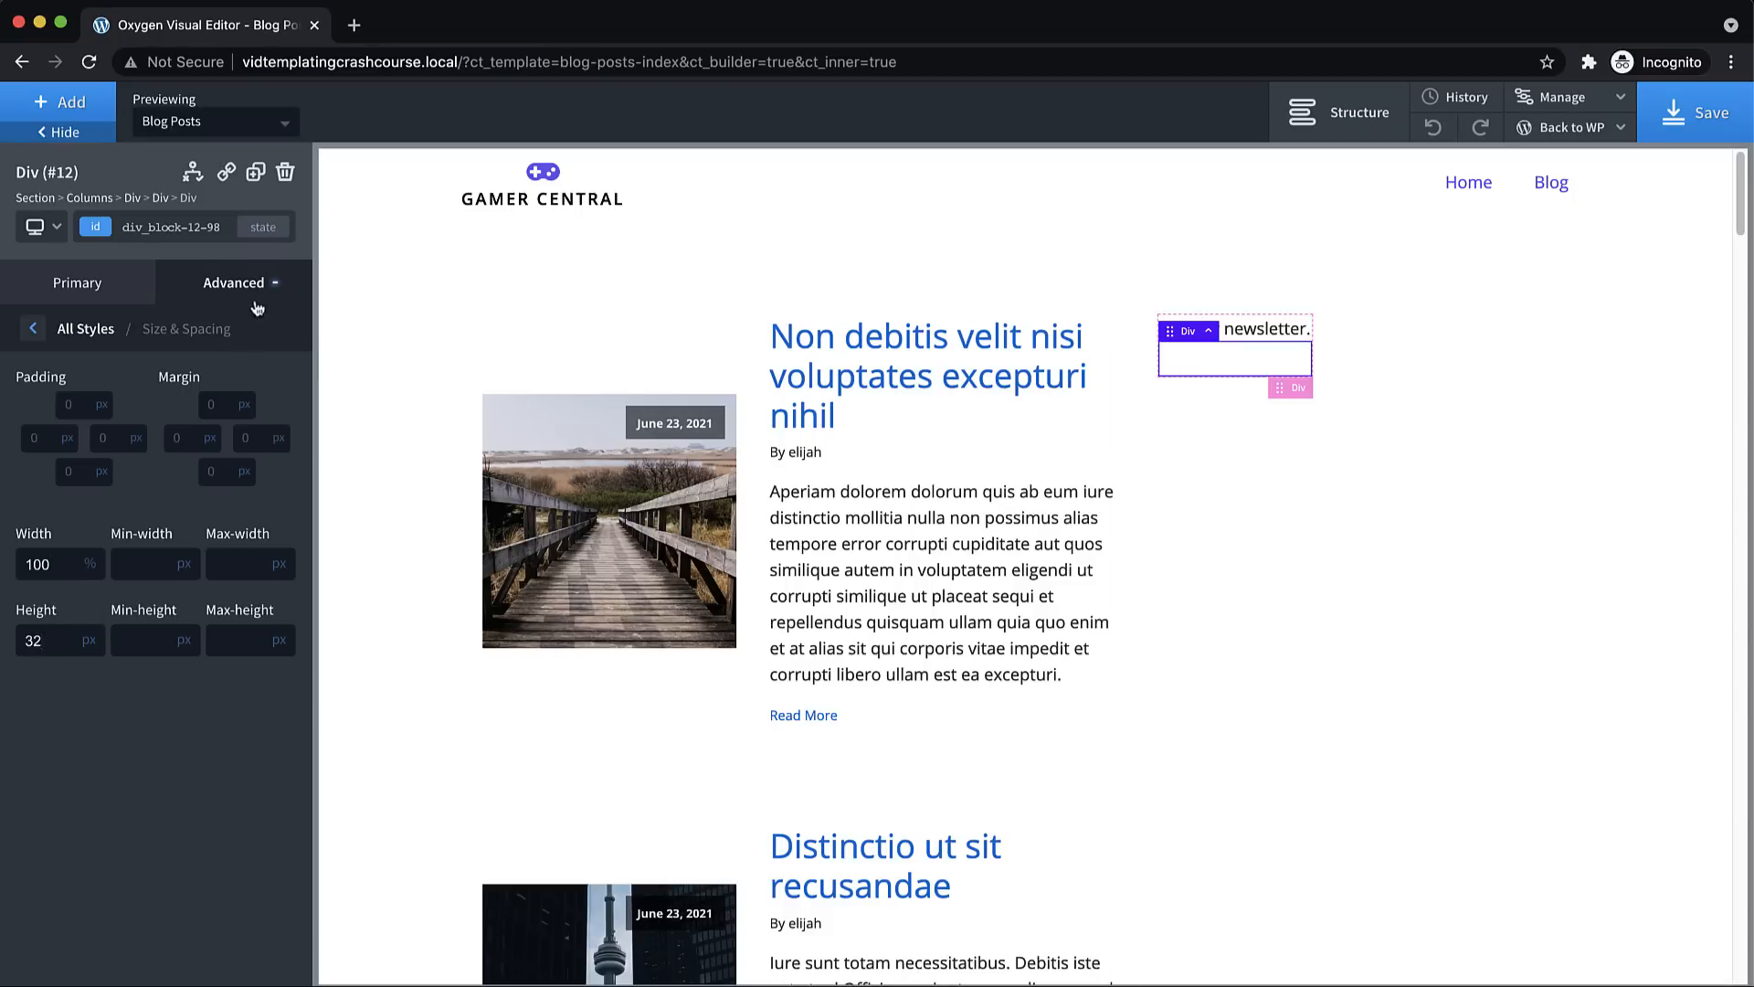
# Give the empty newsletter div a solid 1 px border in #efefef with a 4 px border radius
pyautogui.click(257, 306)
pyautogui.click(119, 559)
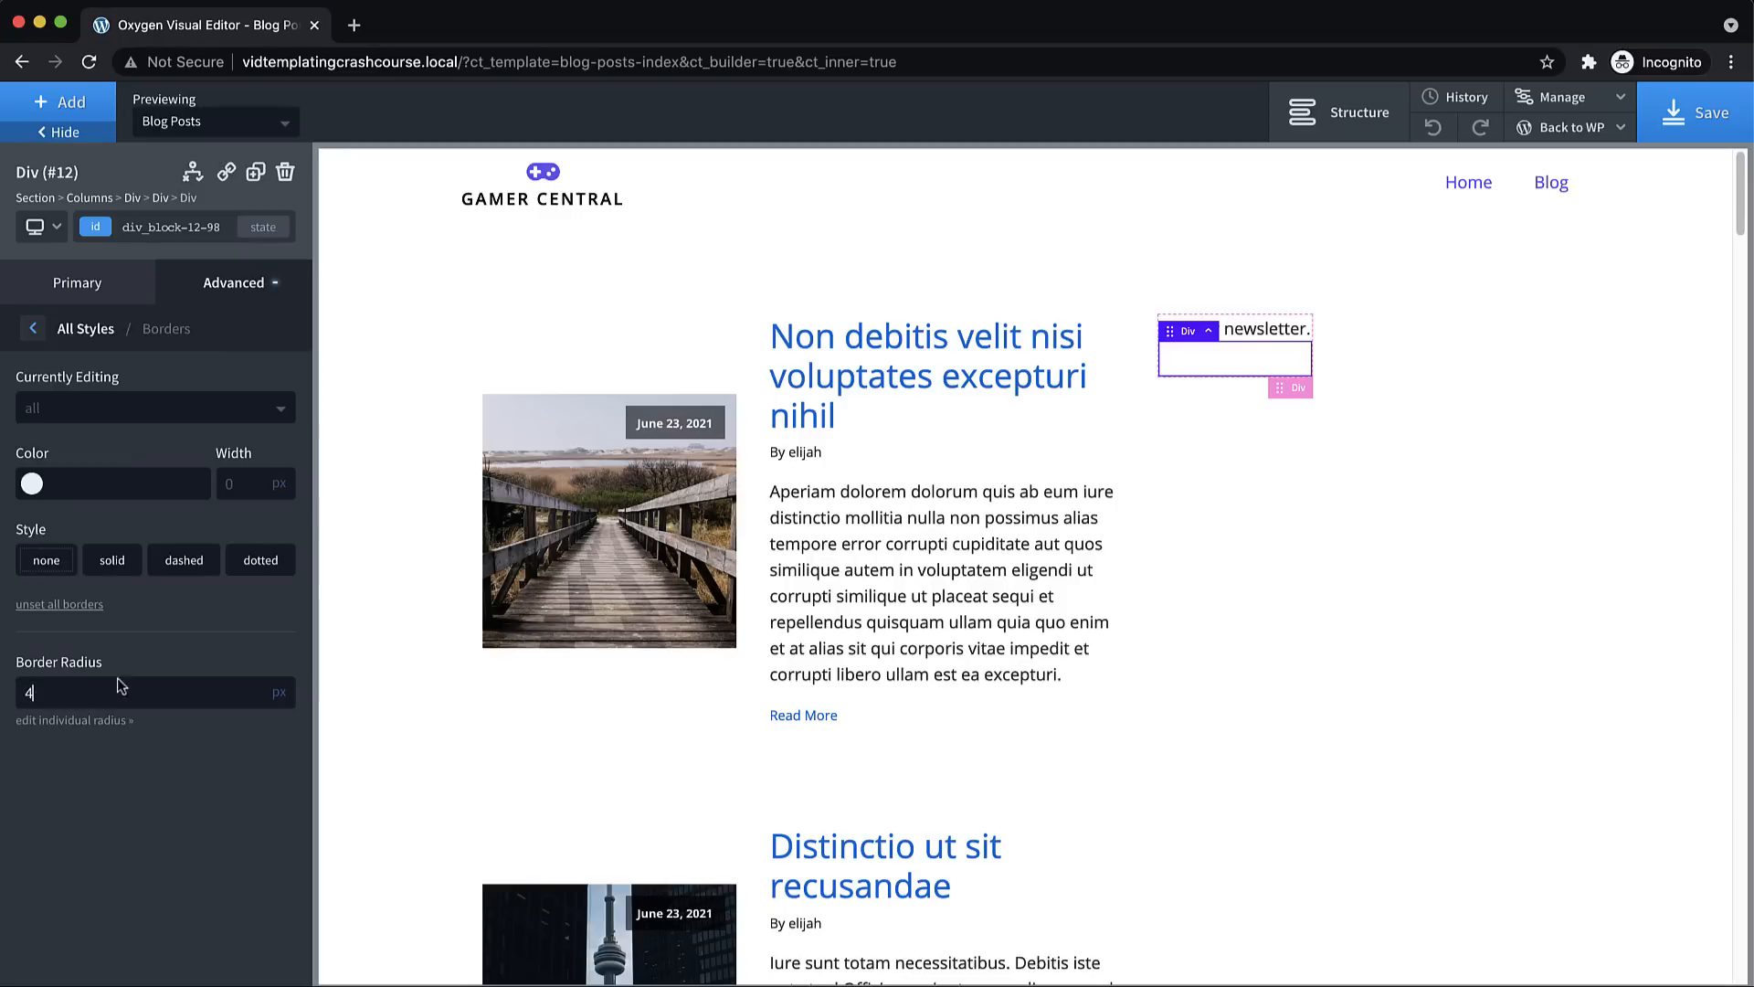
pyautogui.click(36, 488)
pyautogui.write('#efefef')
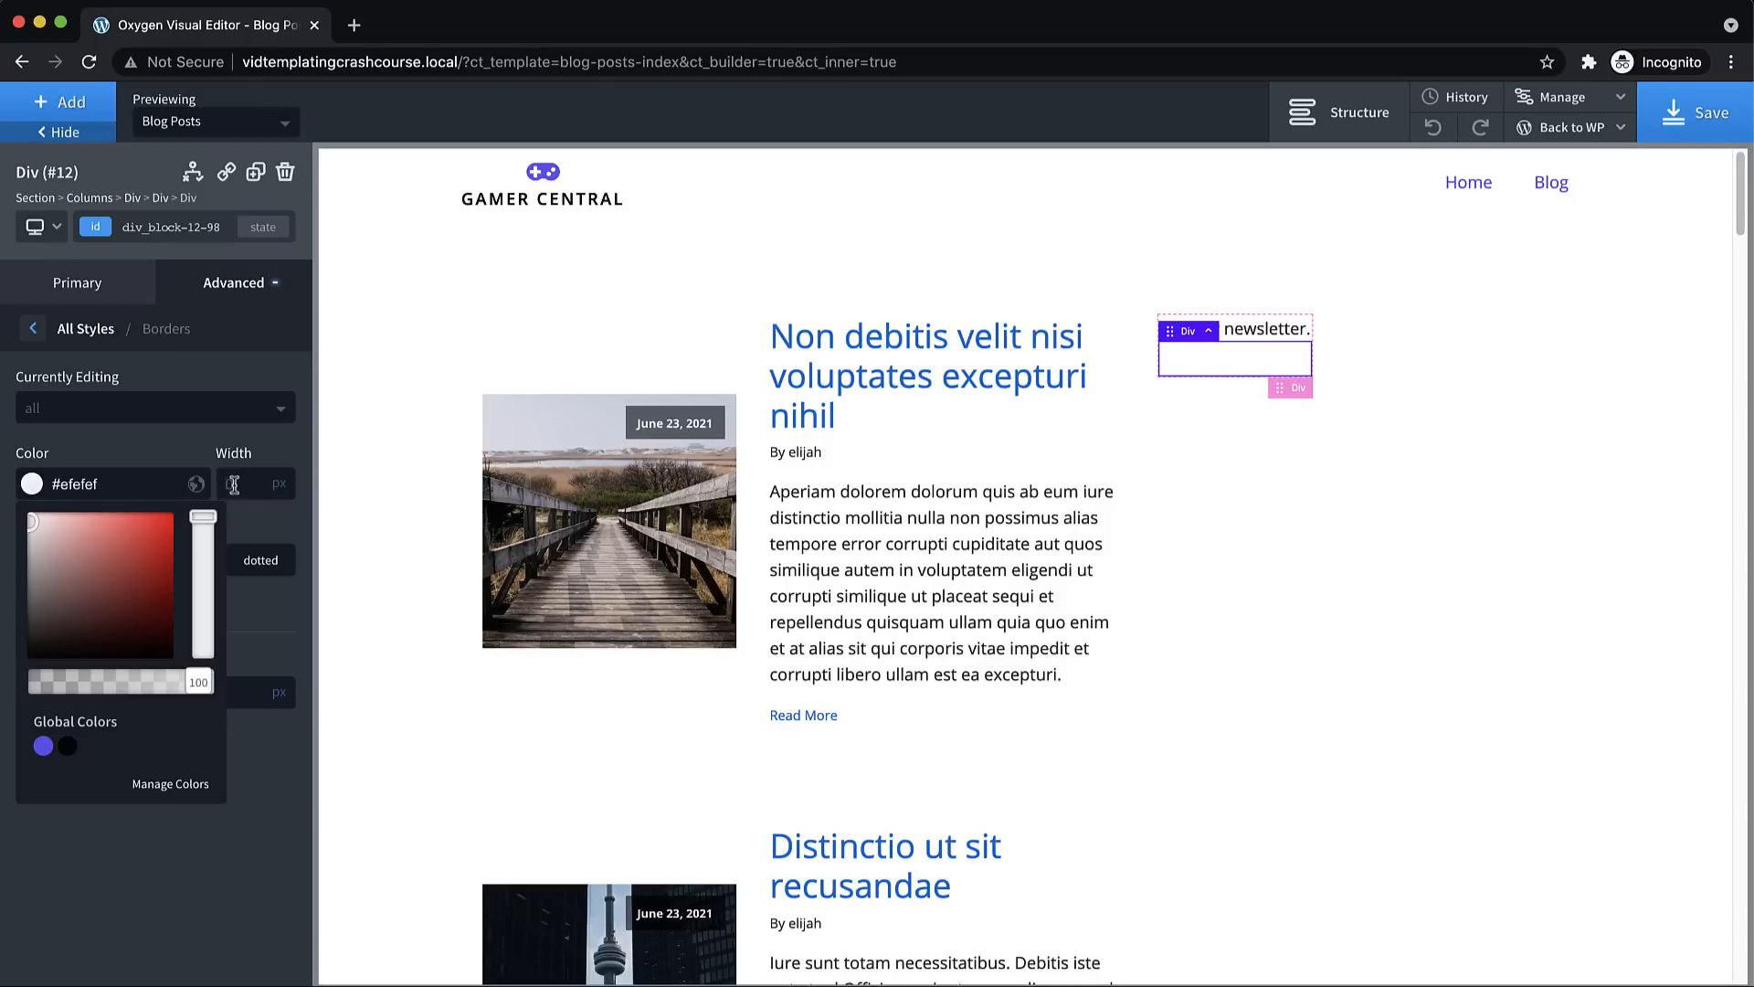
pyautogui.click(235, 485)
pyautogui.write('1')
pyautogui.write('1')
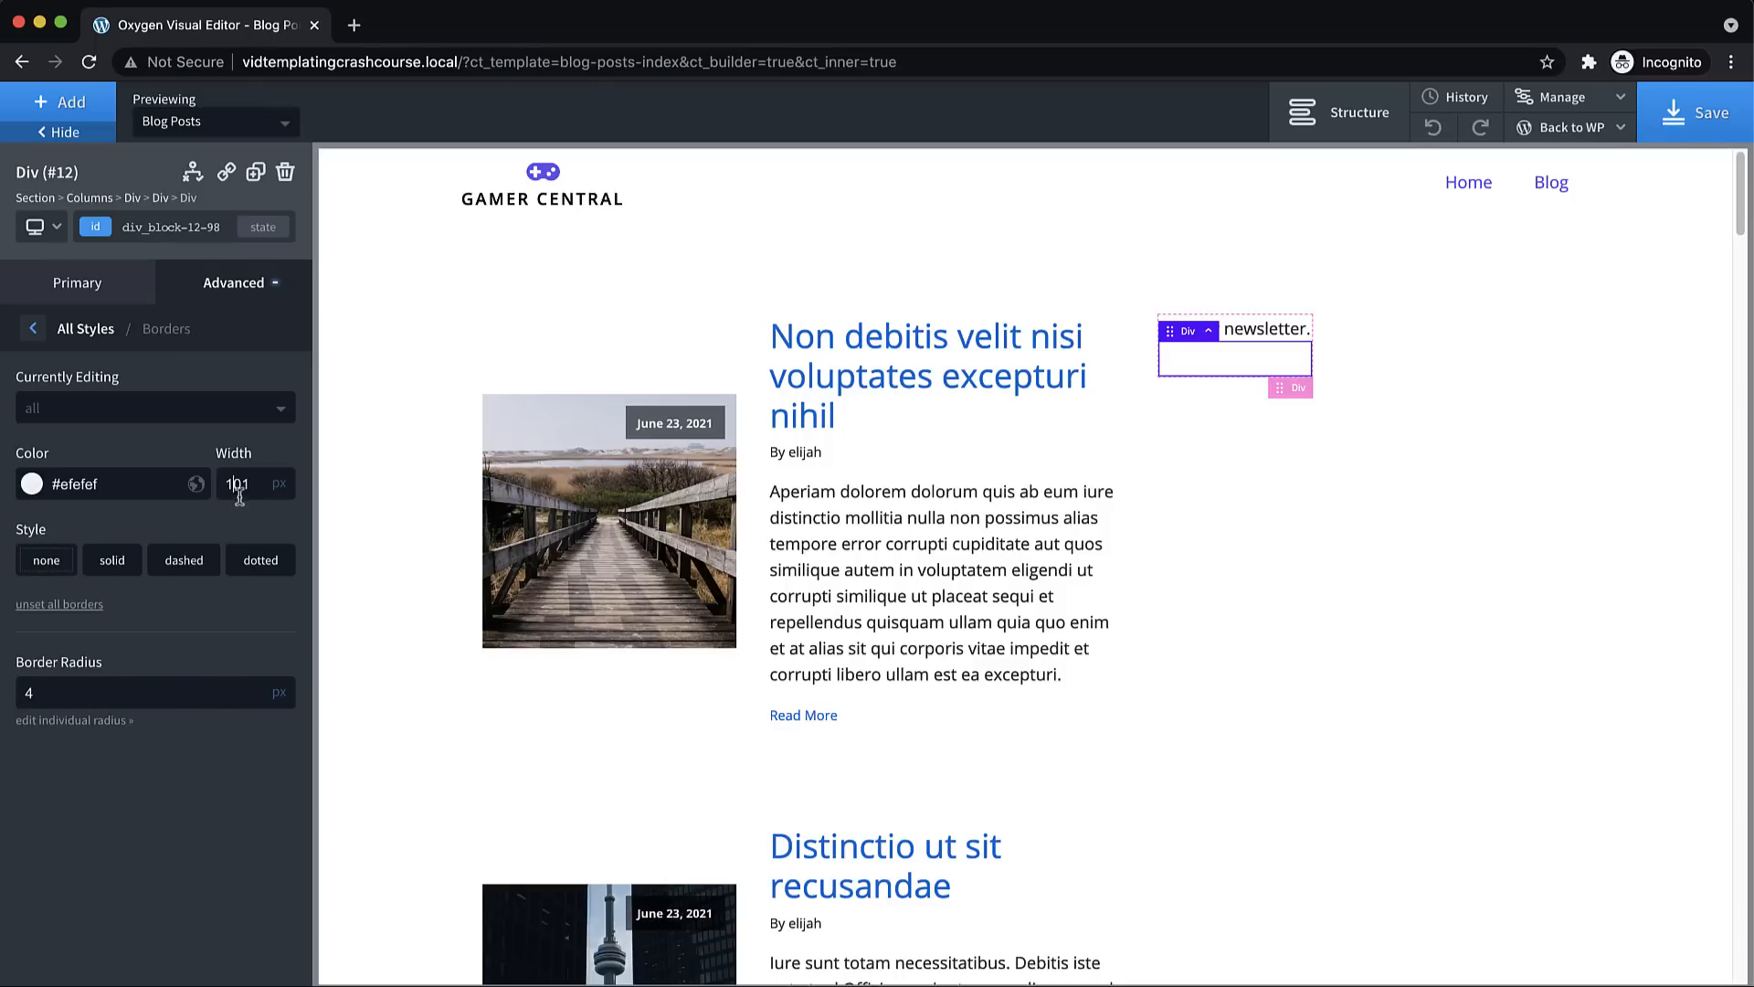
pyautogui.moveTo(252, 489); pyautogui.dragTo(239, 489)
pyautogui.press('BackSpace')
pyautogui.click(133, 569)
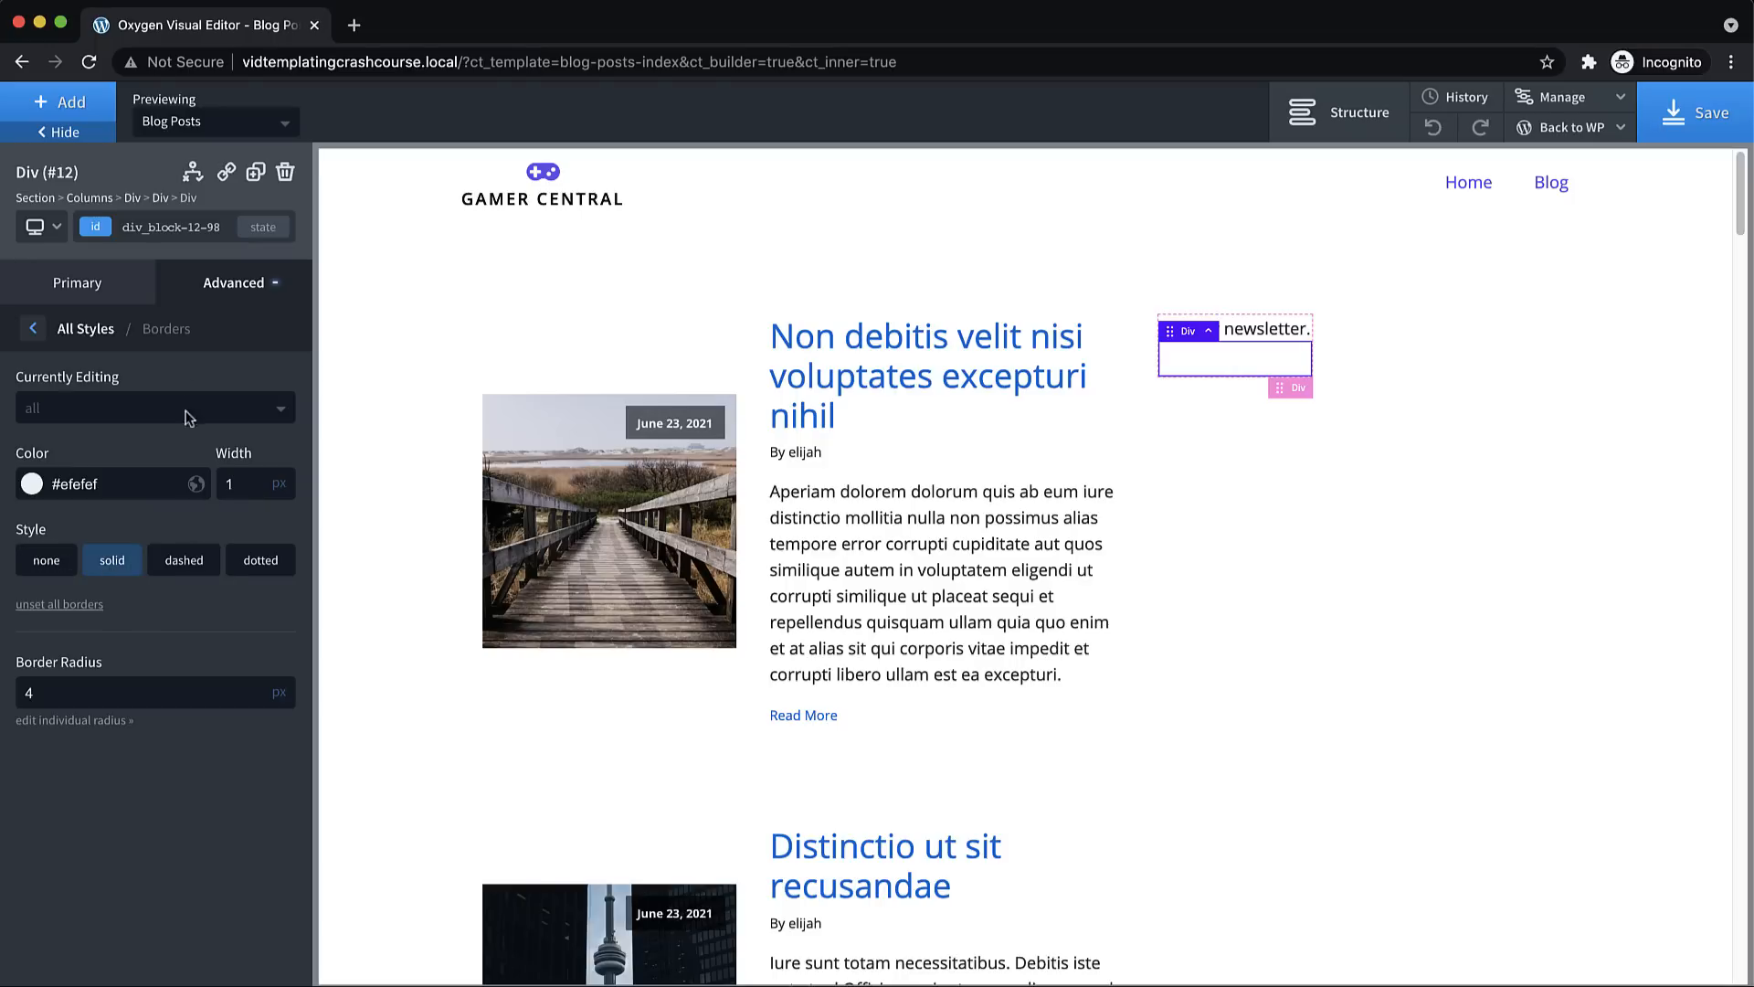
# Set the width of the div wrapping the newsletter text and empty field to 100%
pyautogui.click(1299, 389)
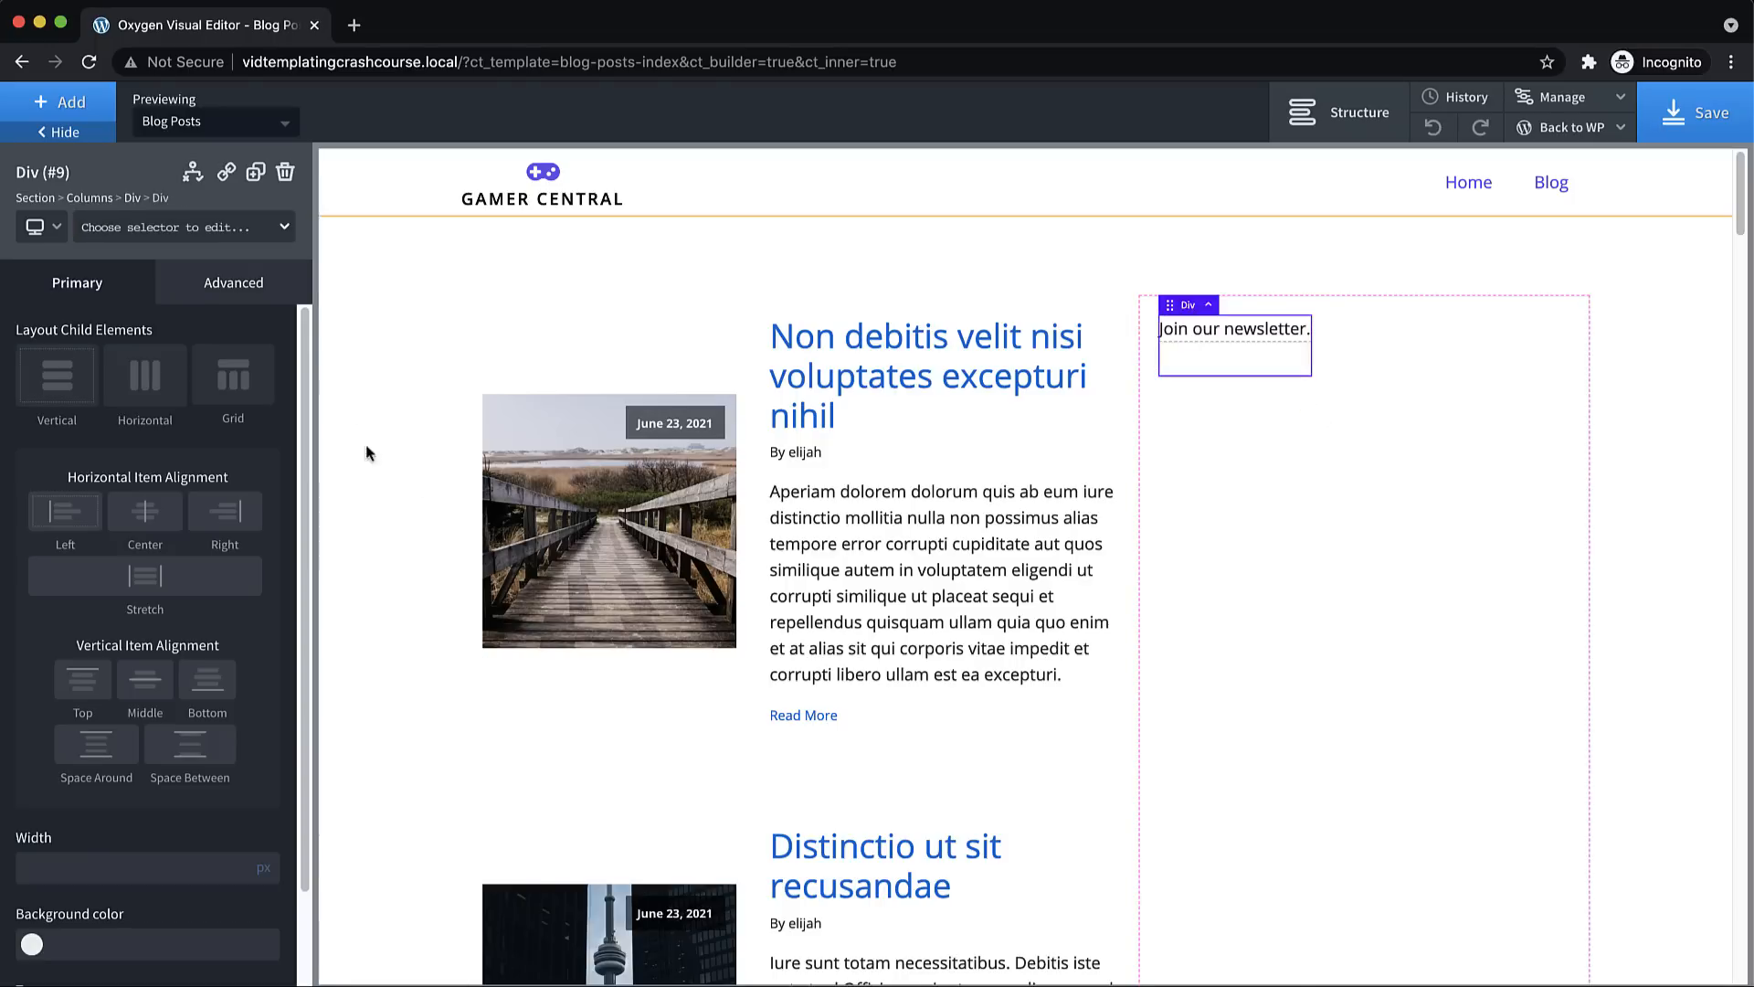
pyautogui.click(234, 283)
pyautogui.click(137, 396)
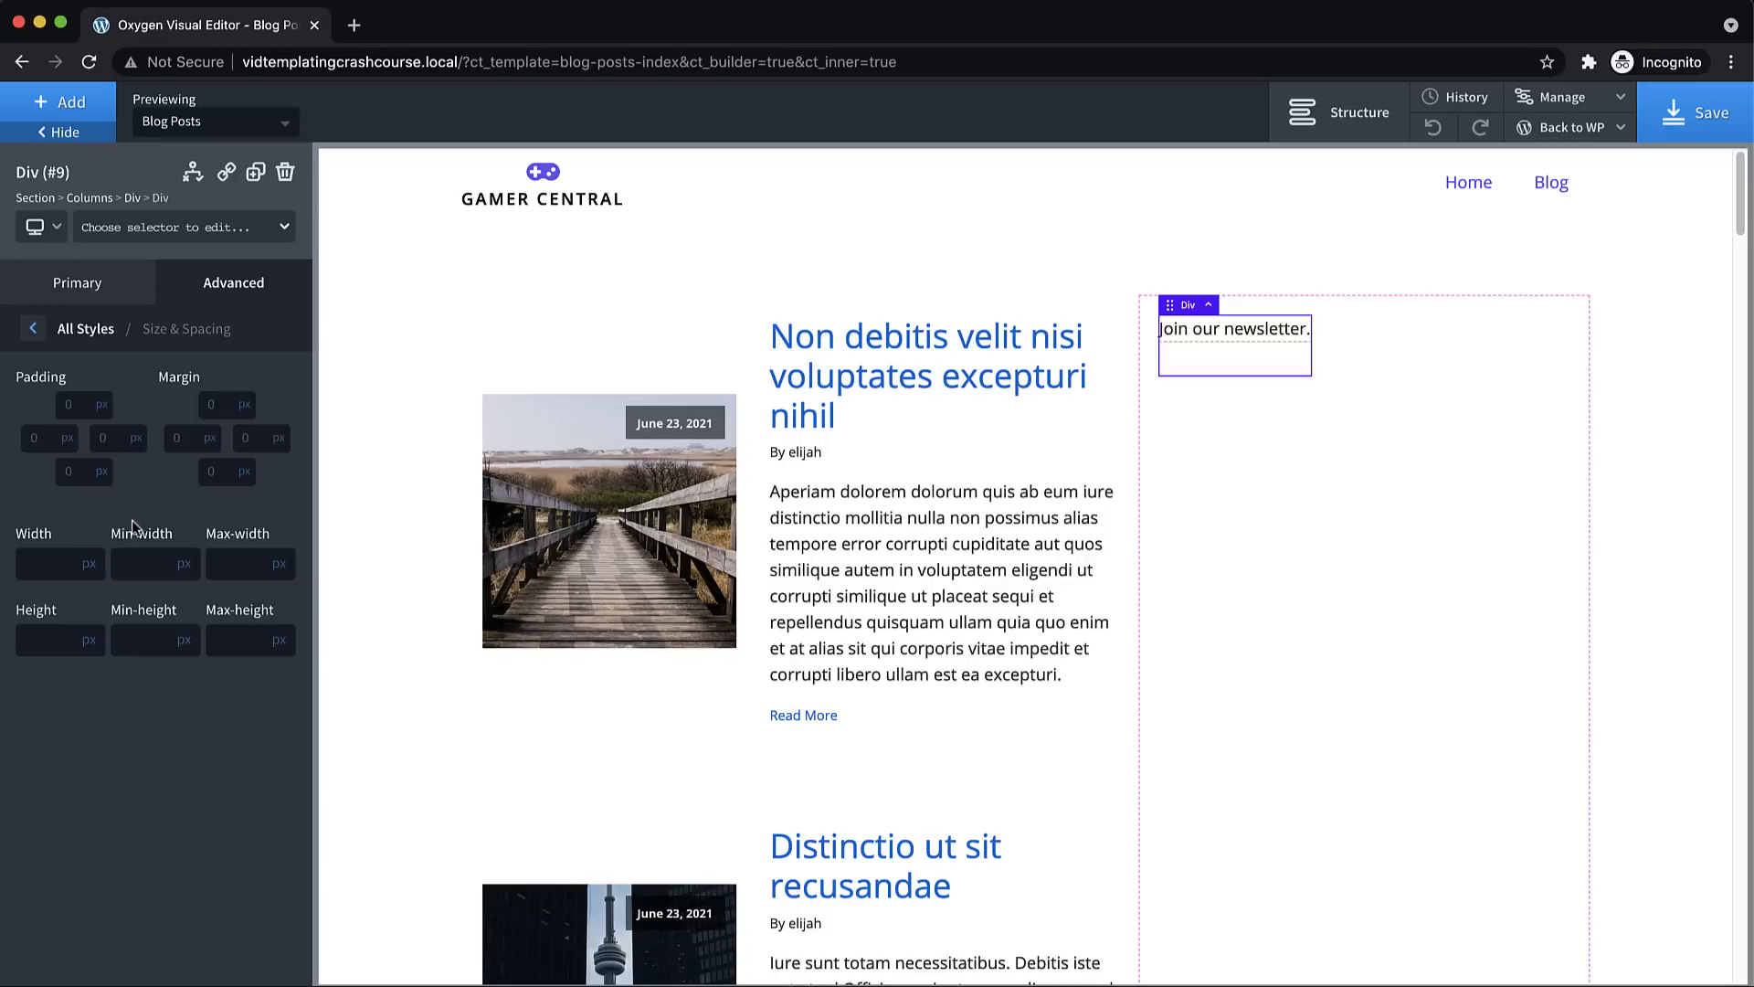
pyautogui.click(87, 564)
pyautogui.click(87, 590)
pyautogui.write('1')
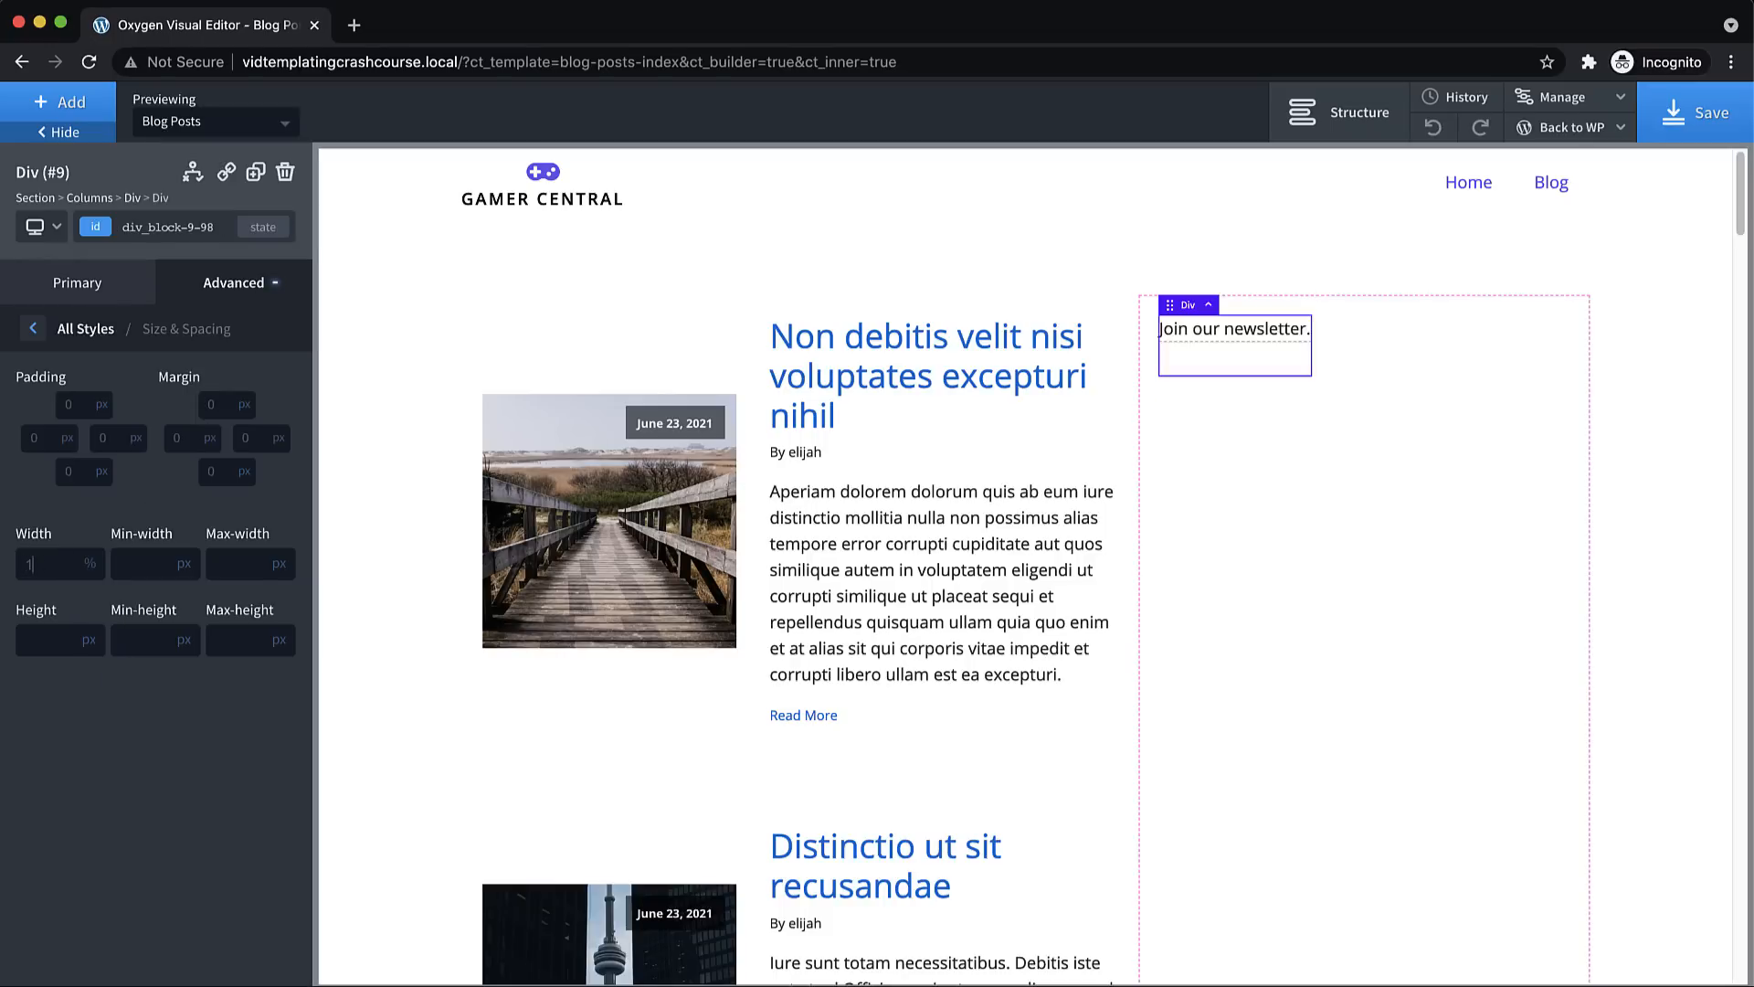
pyautogui.write('00')
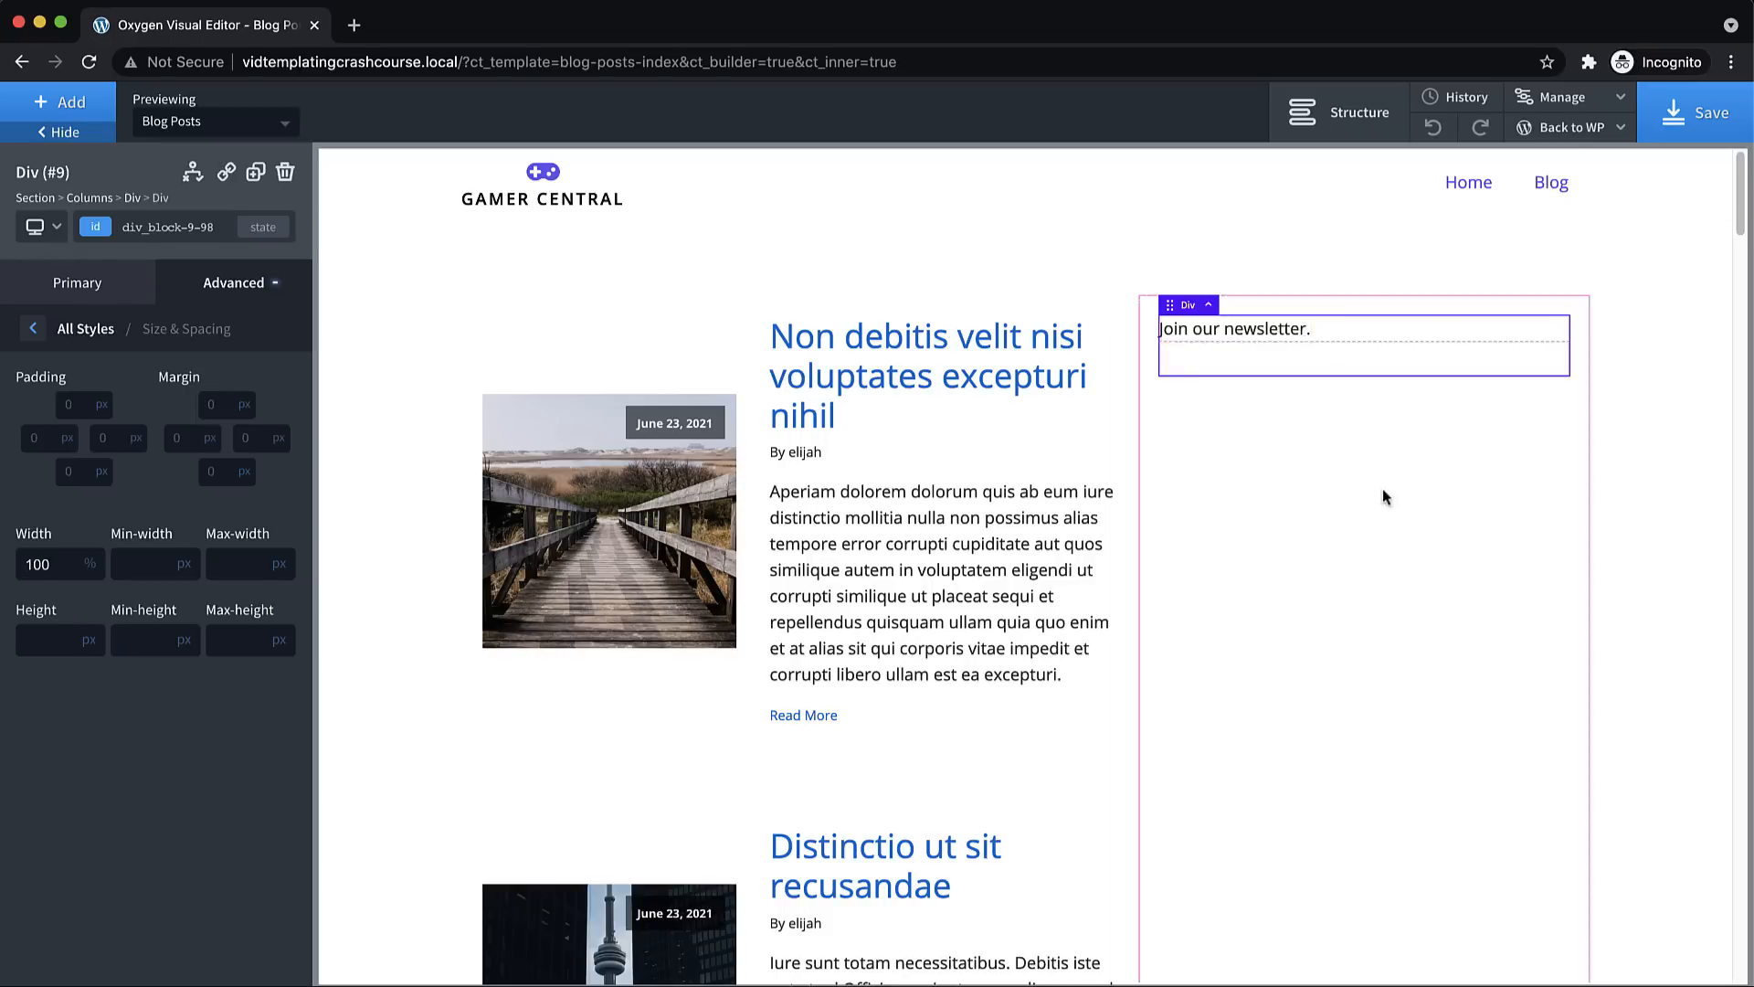
pyautogui.click(1383, 507)
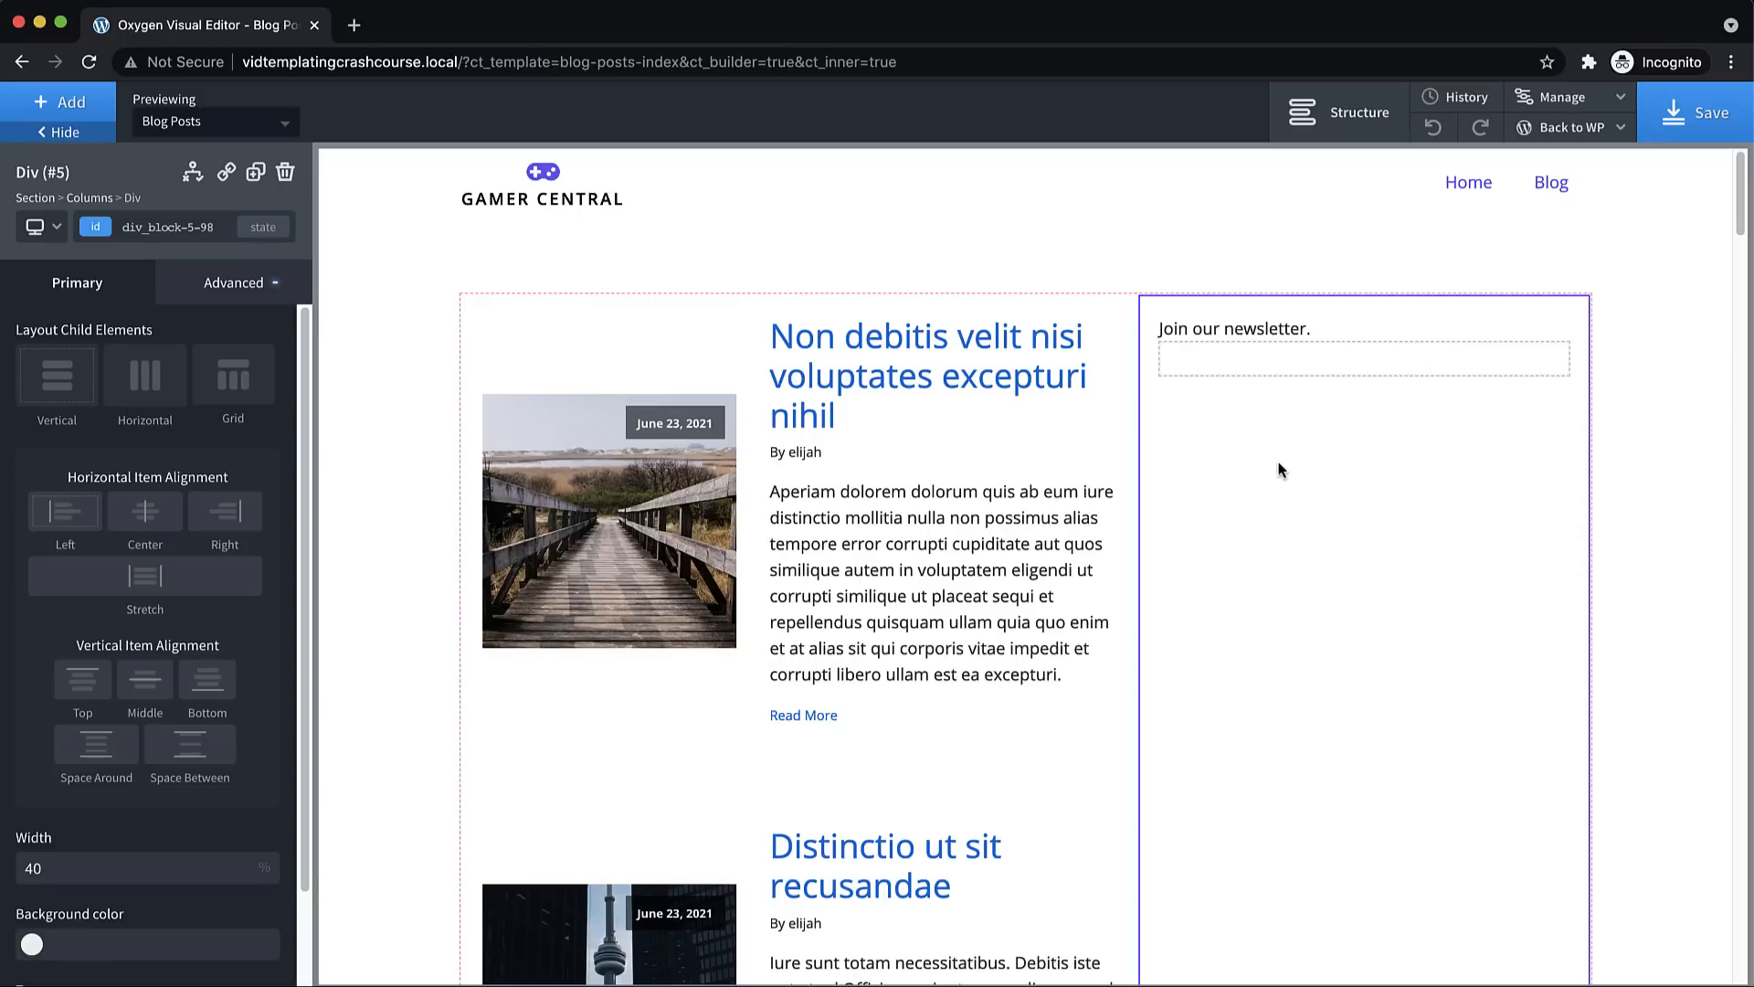
# Add a small bottom margin to the "Join our newsletter." text
pyautogui.click(1243, 329)
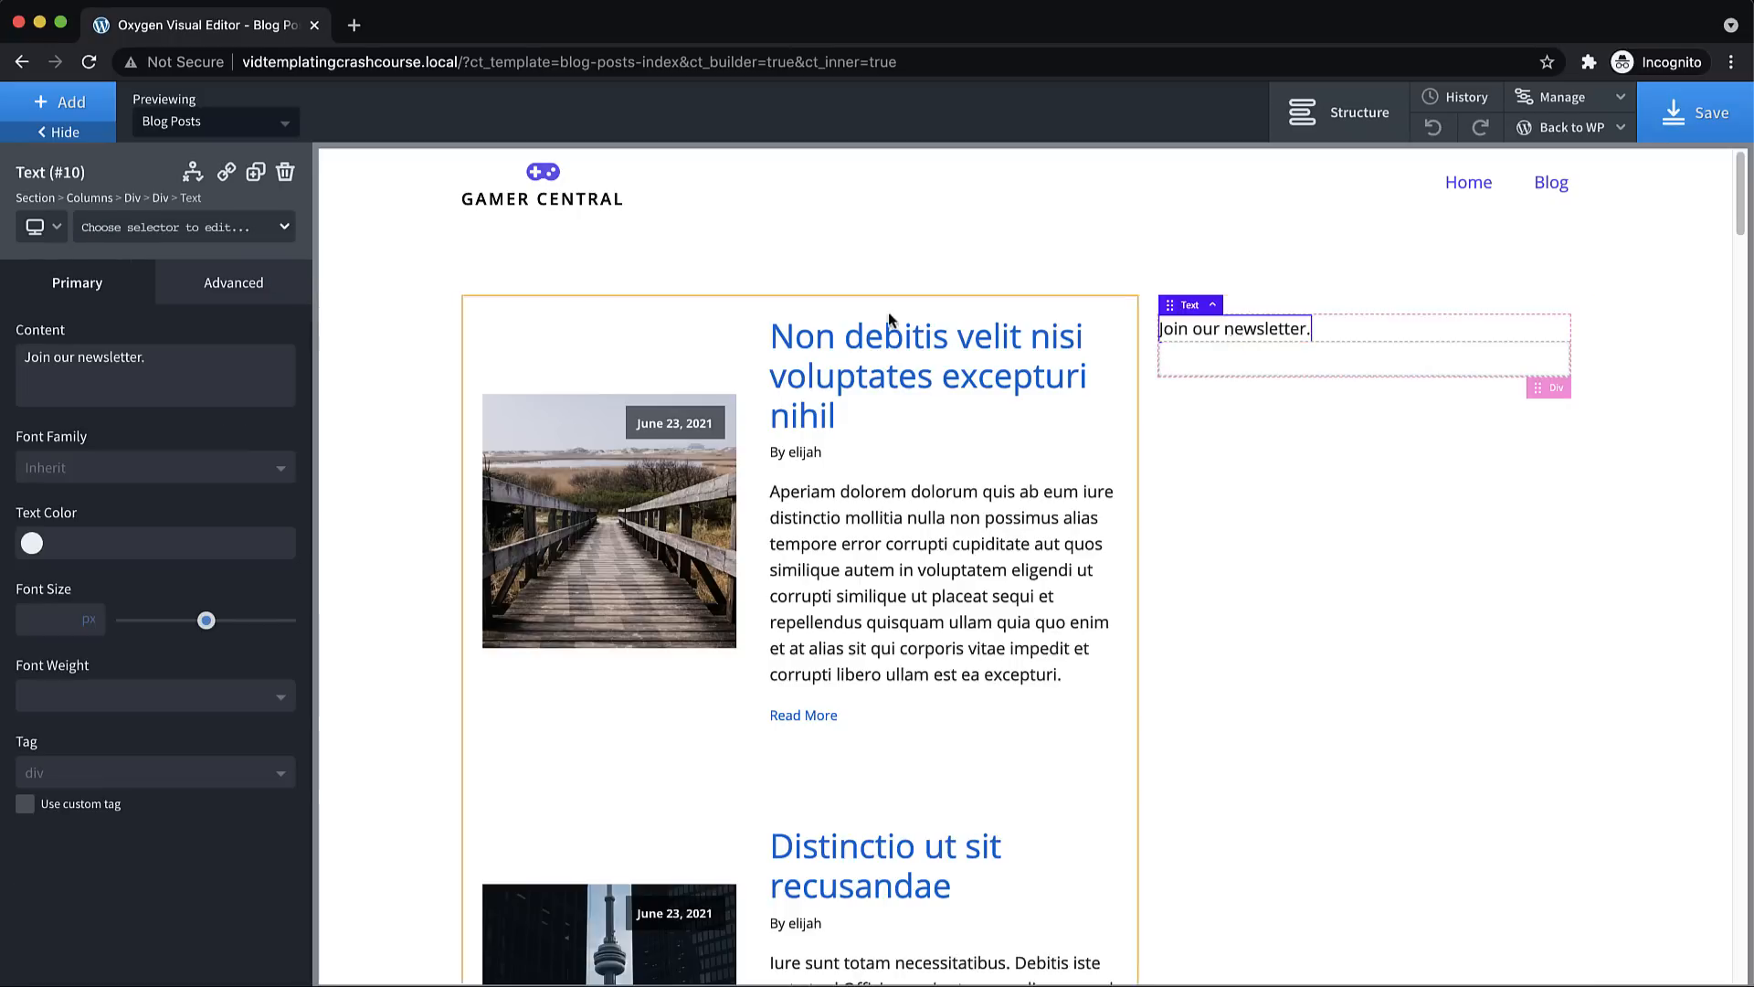
pyautogui.click(233, 282)
pyautogui.click(223, 399)
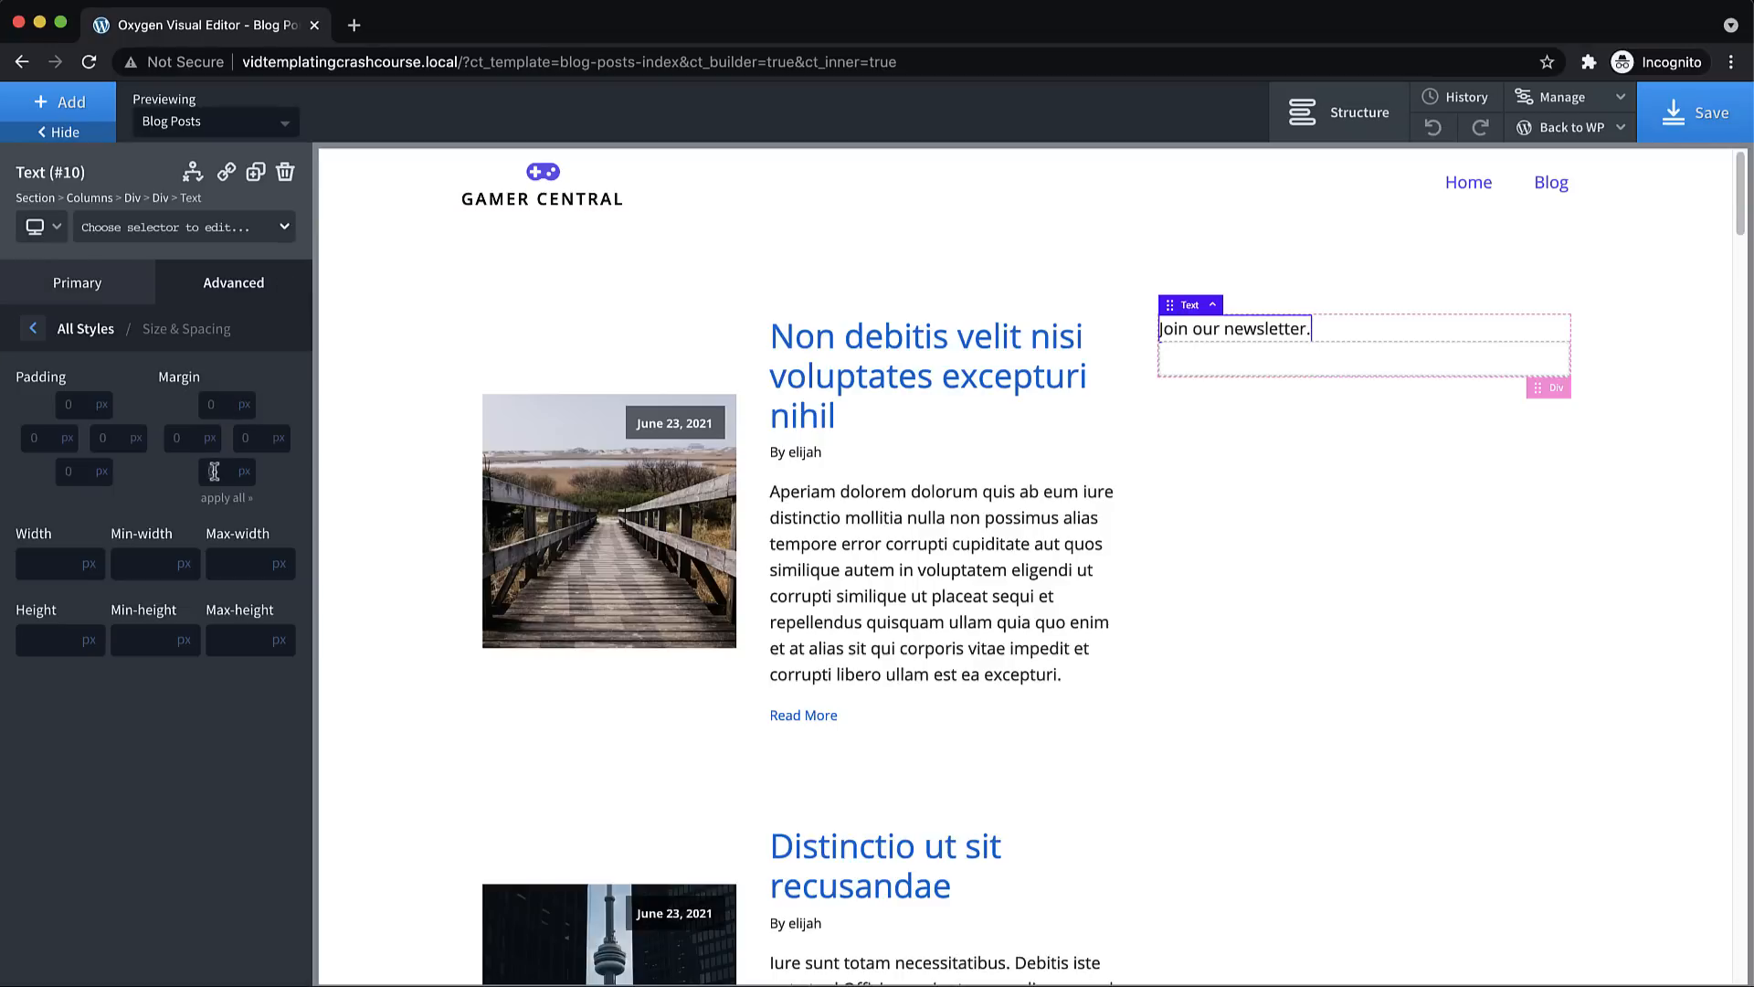
# Add another div to the 40% column below the newsletter block and set its width to 100%
pyautogui.click(1282, 473)
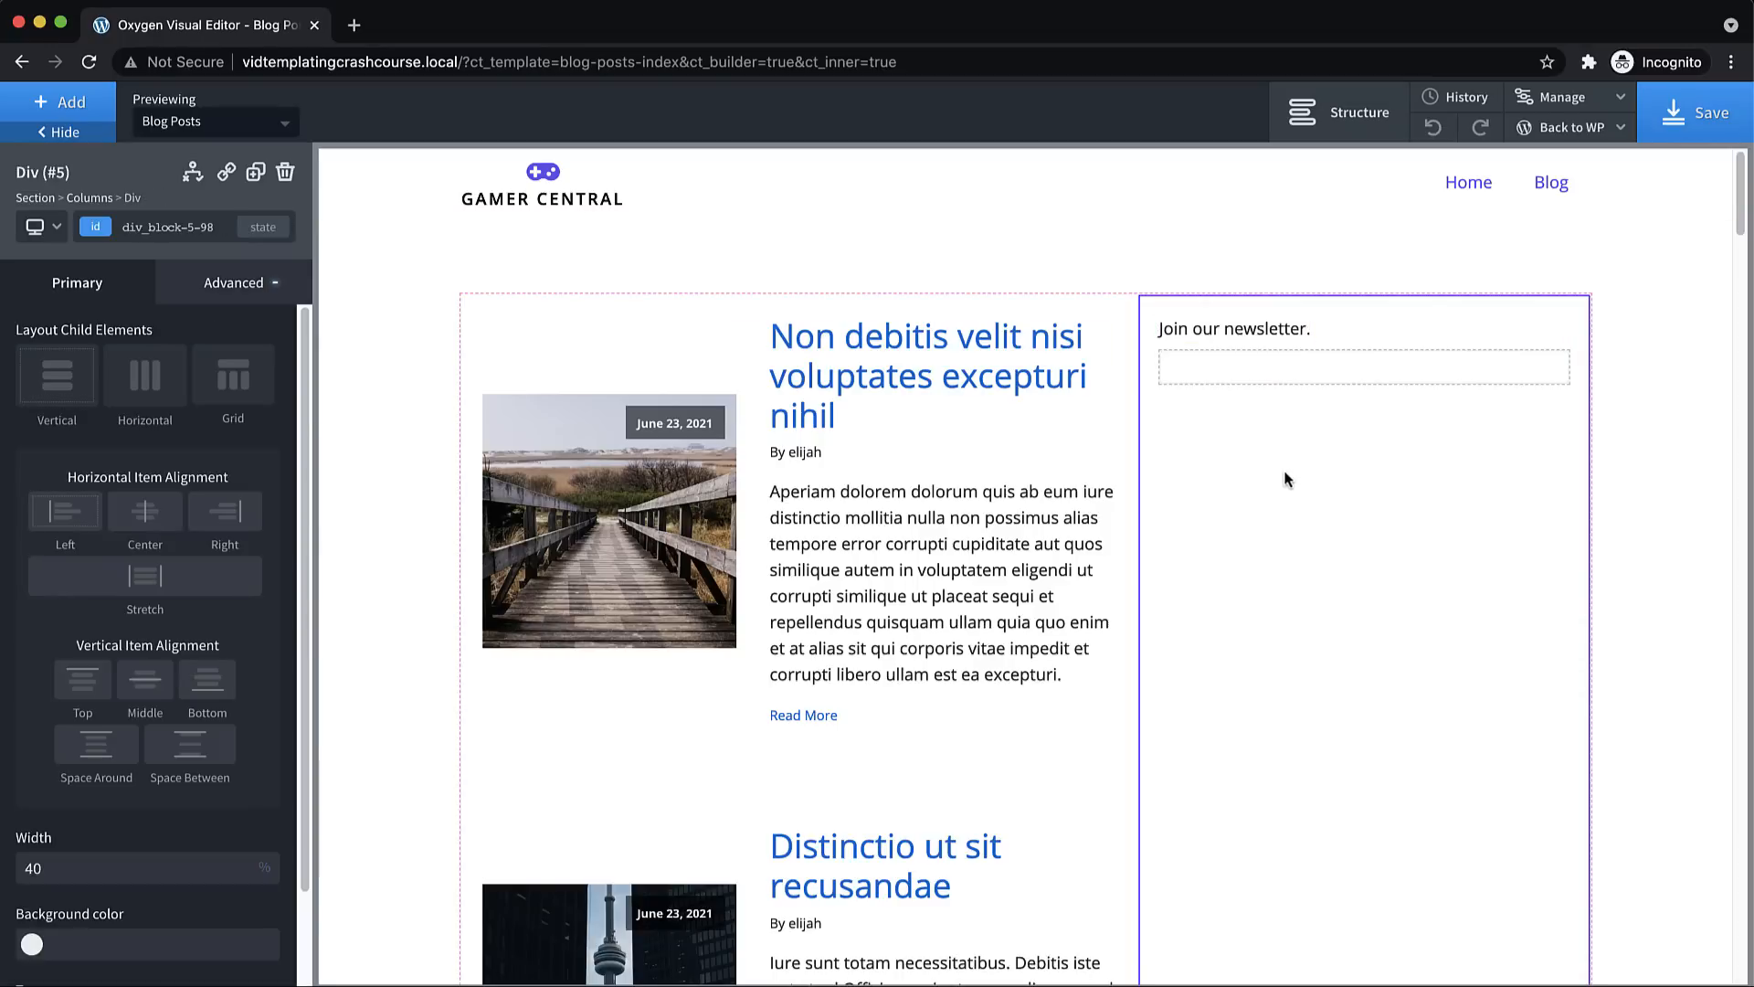
pyautogui.click(60, 101)
pyautogui.click(212, 317)
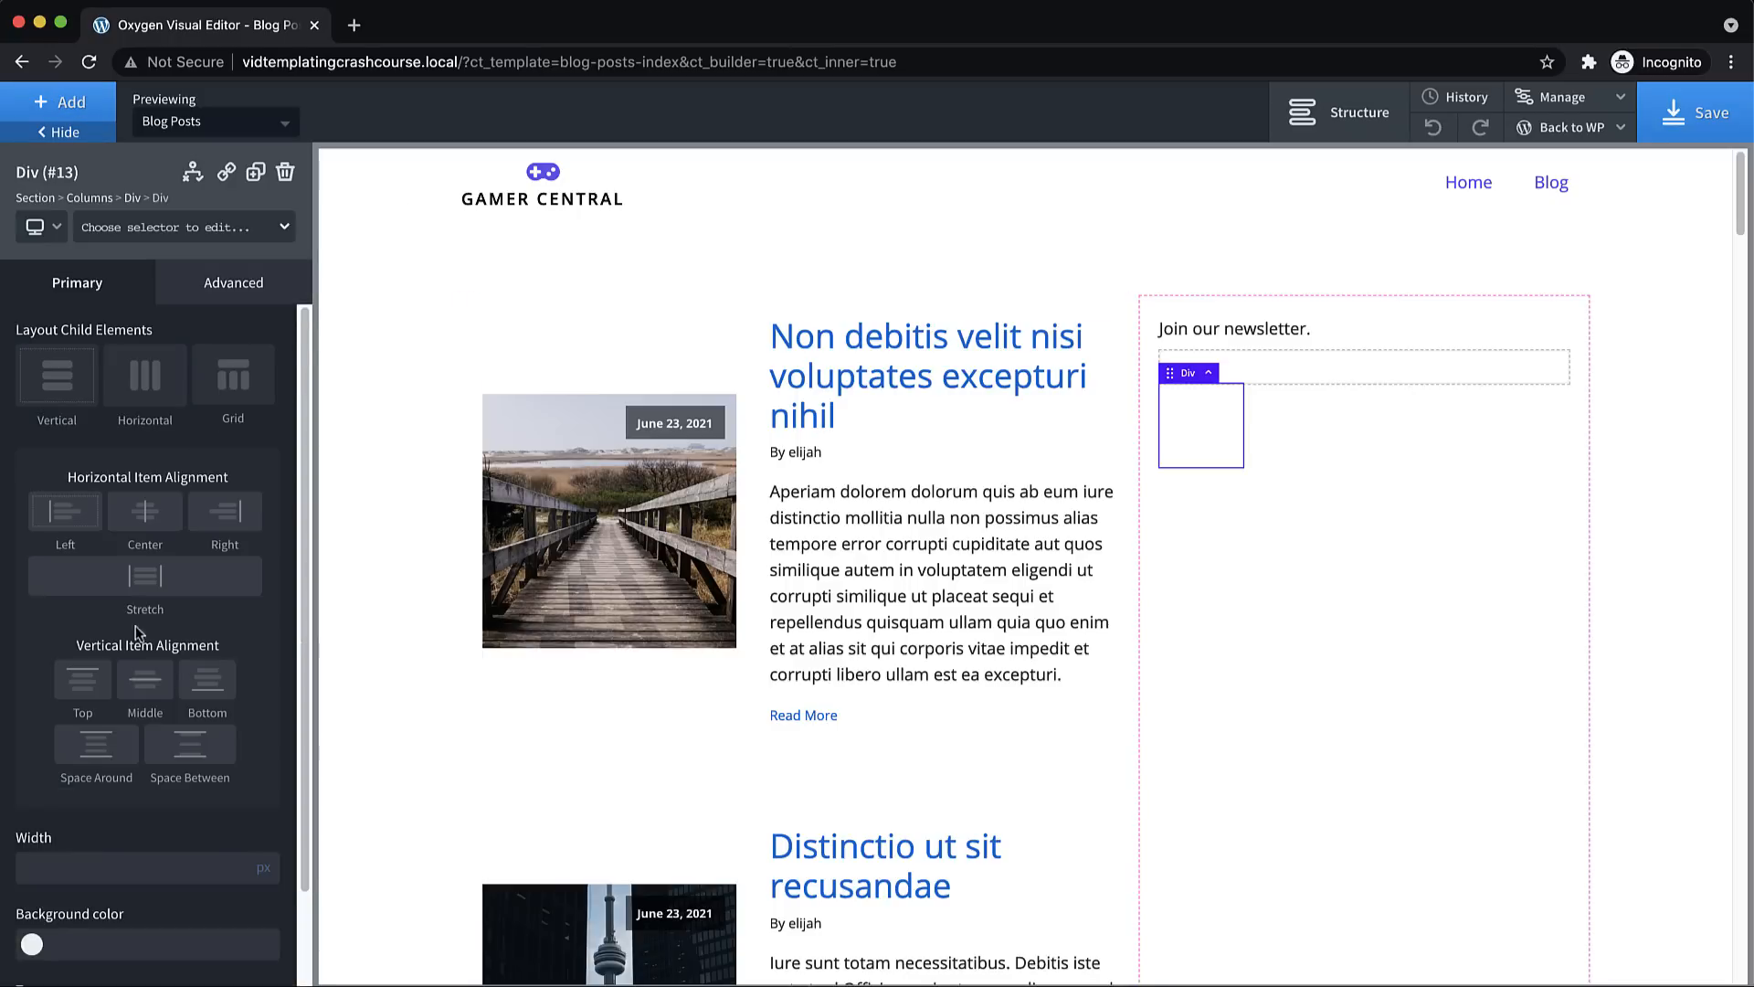
pyautogui.click(269, 871)
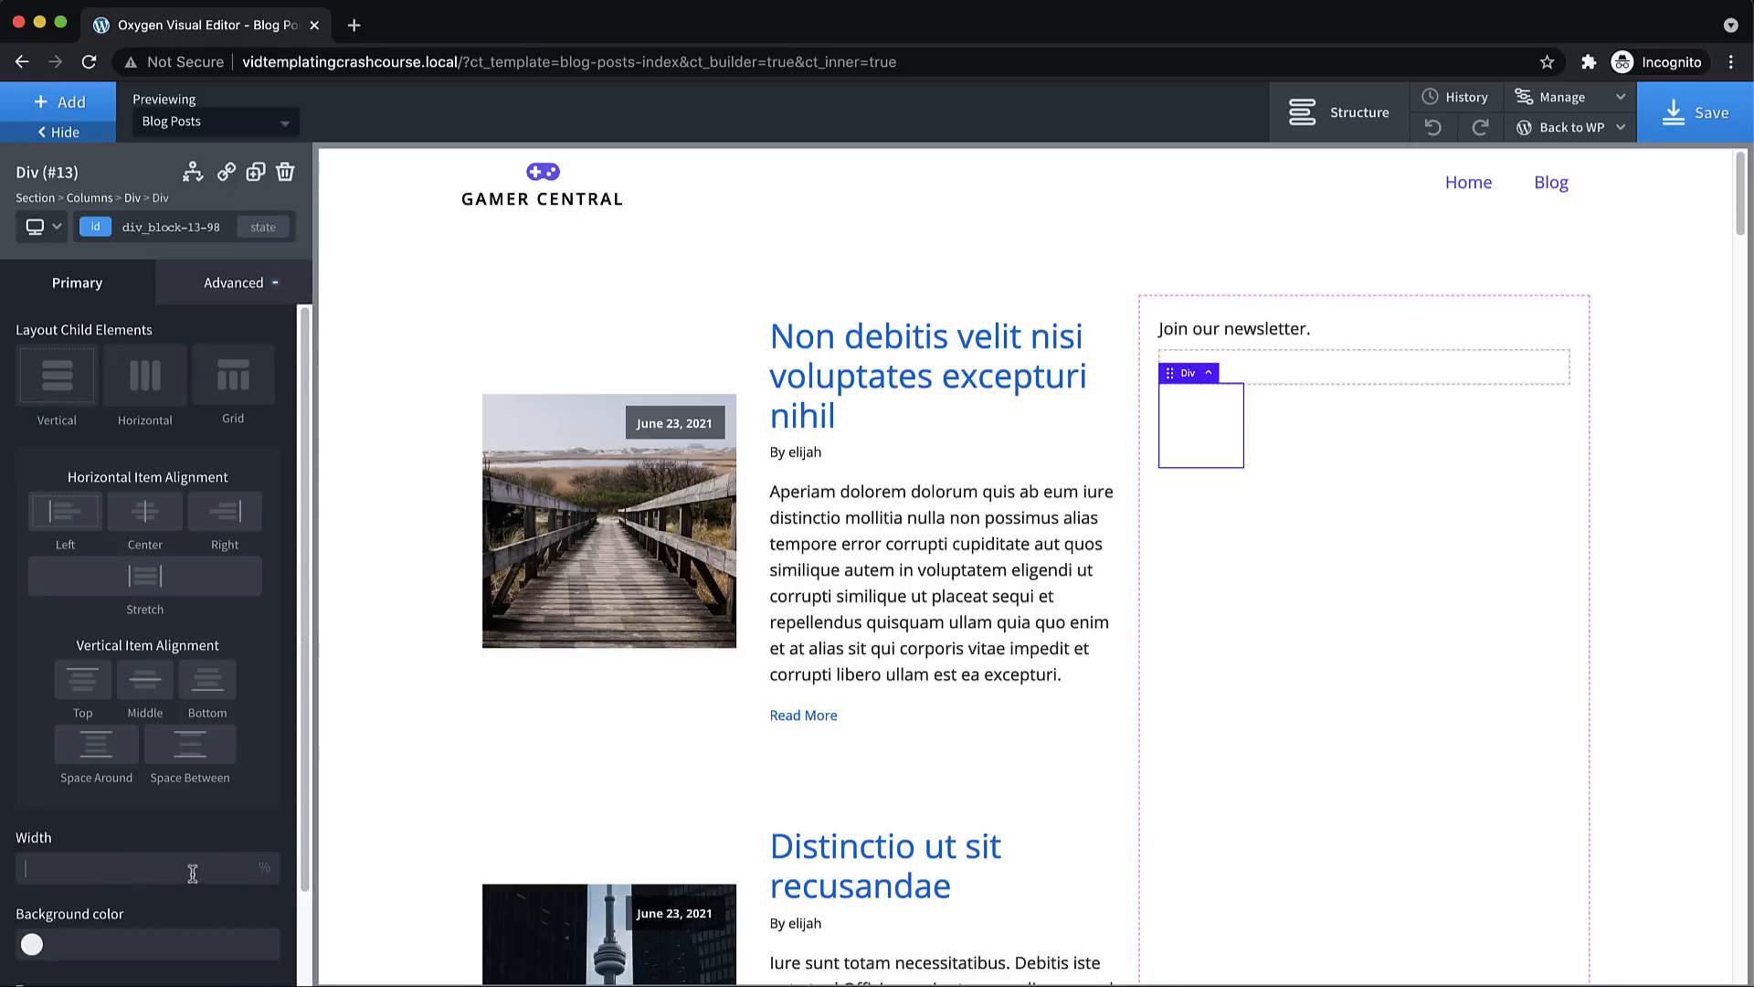
pyautogui.write('100')
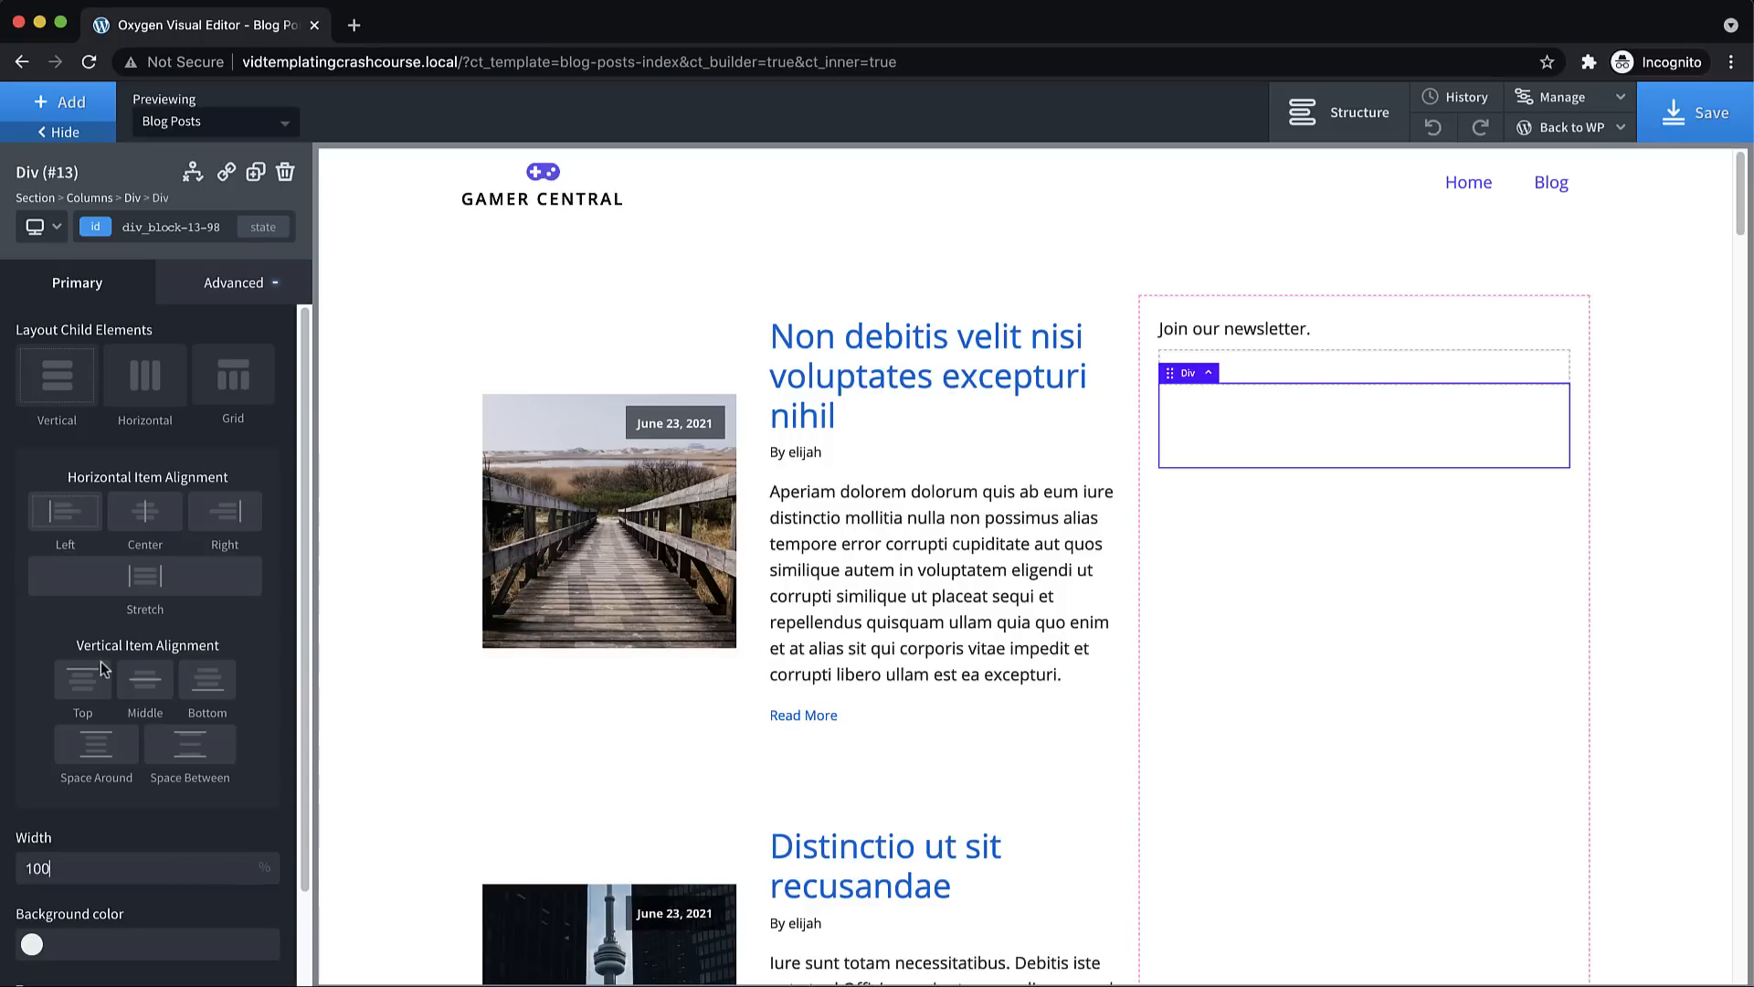
# Insert a text element reading "Helpful links" into the new full-width div
pyautogui.click(64, 103)
pyautogui.click(245, 475)
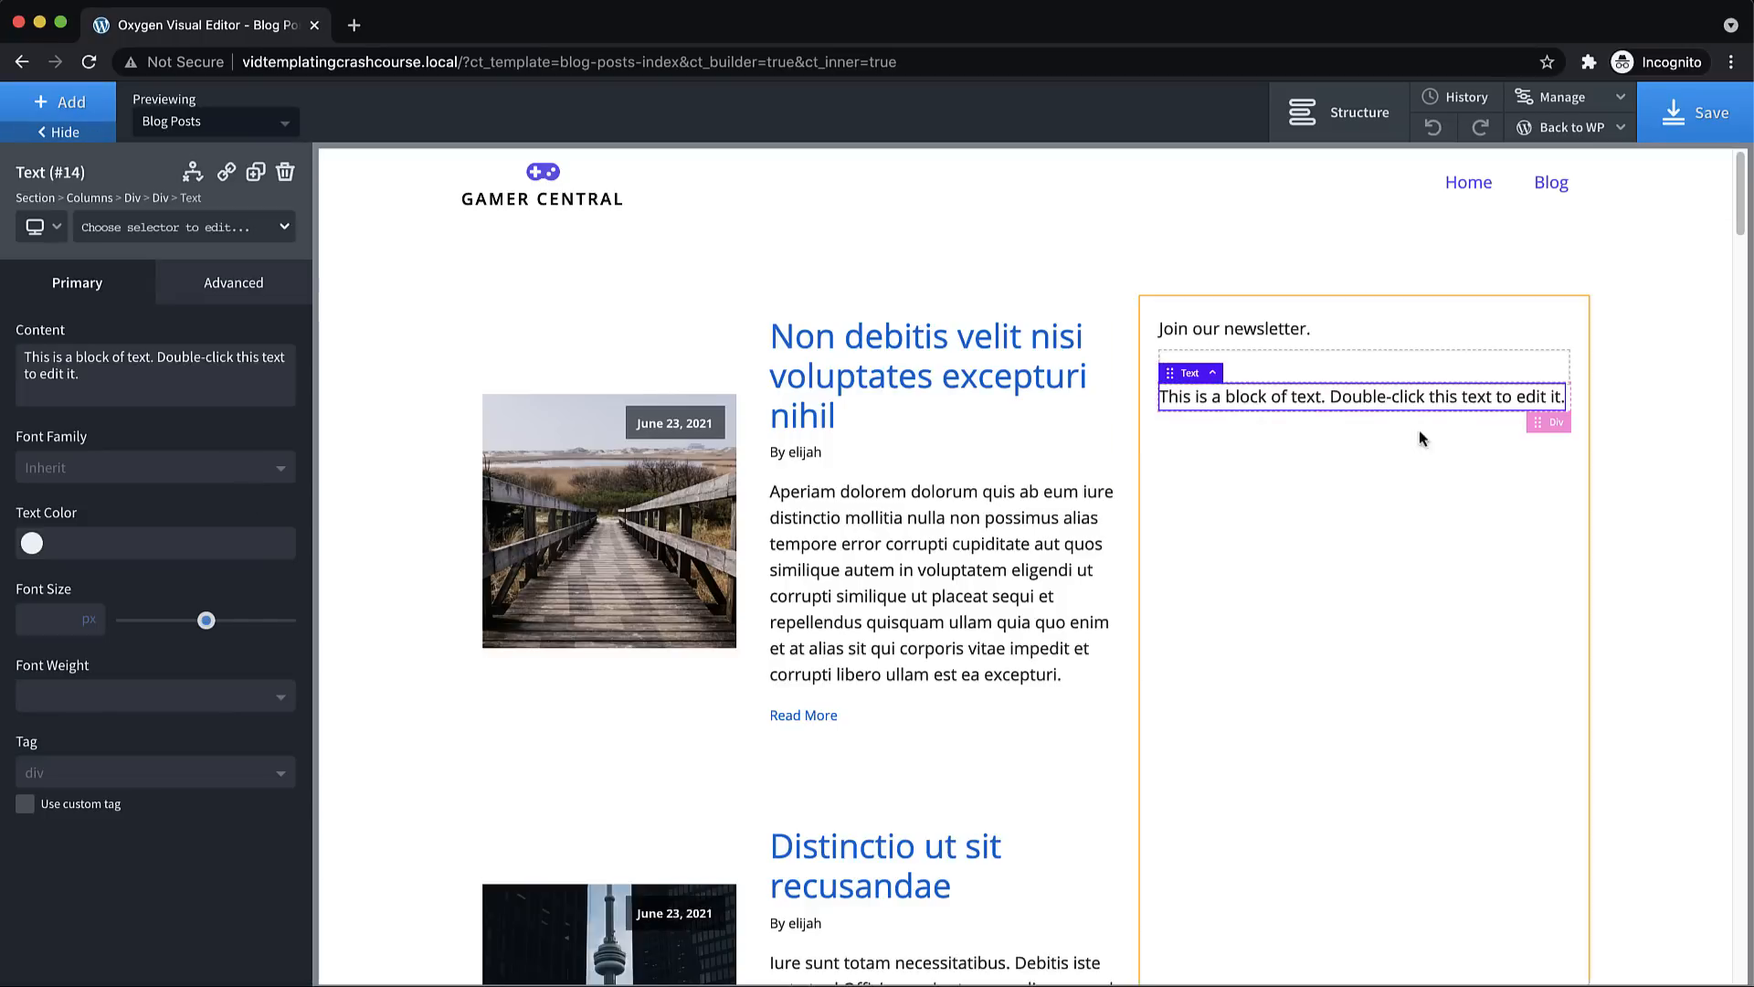
pyautogui.doubleClick(1316, 396)
pyautogui.press('super+a')
pyautogui.write('Helpful')
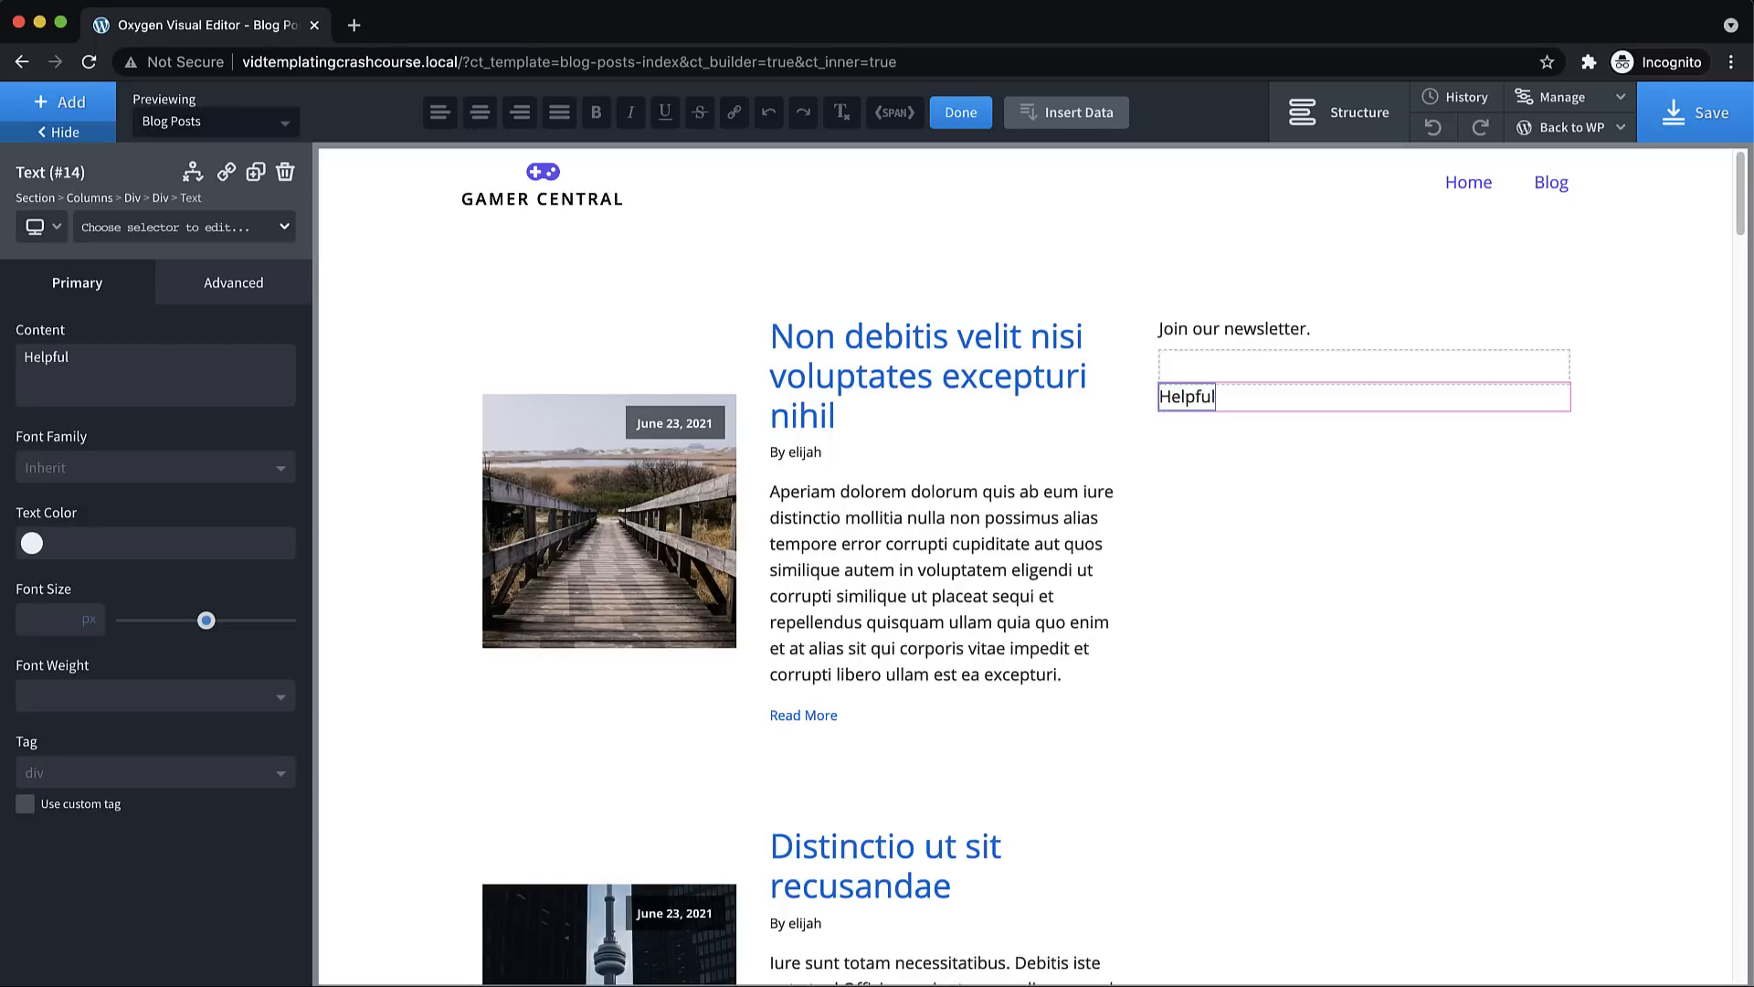
pyautogui.write(' links')
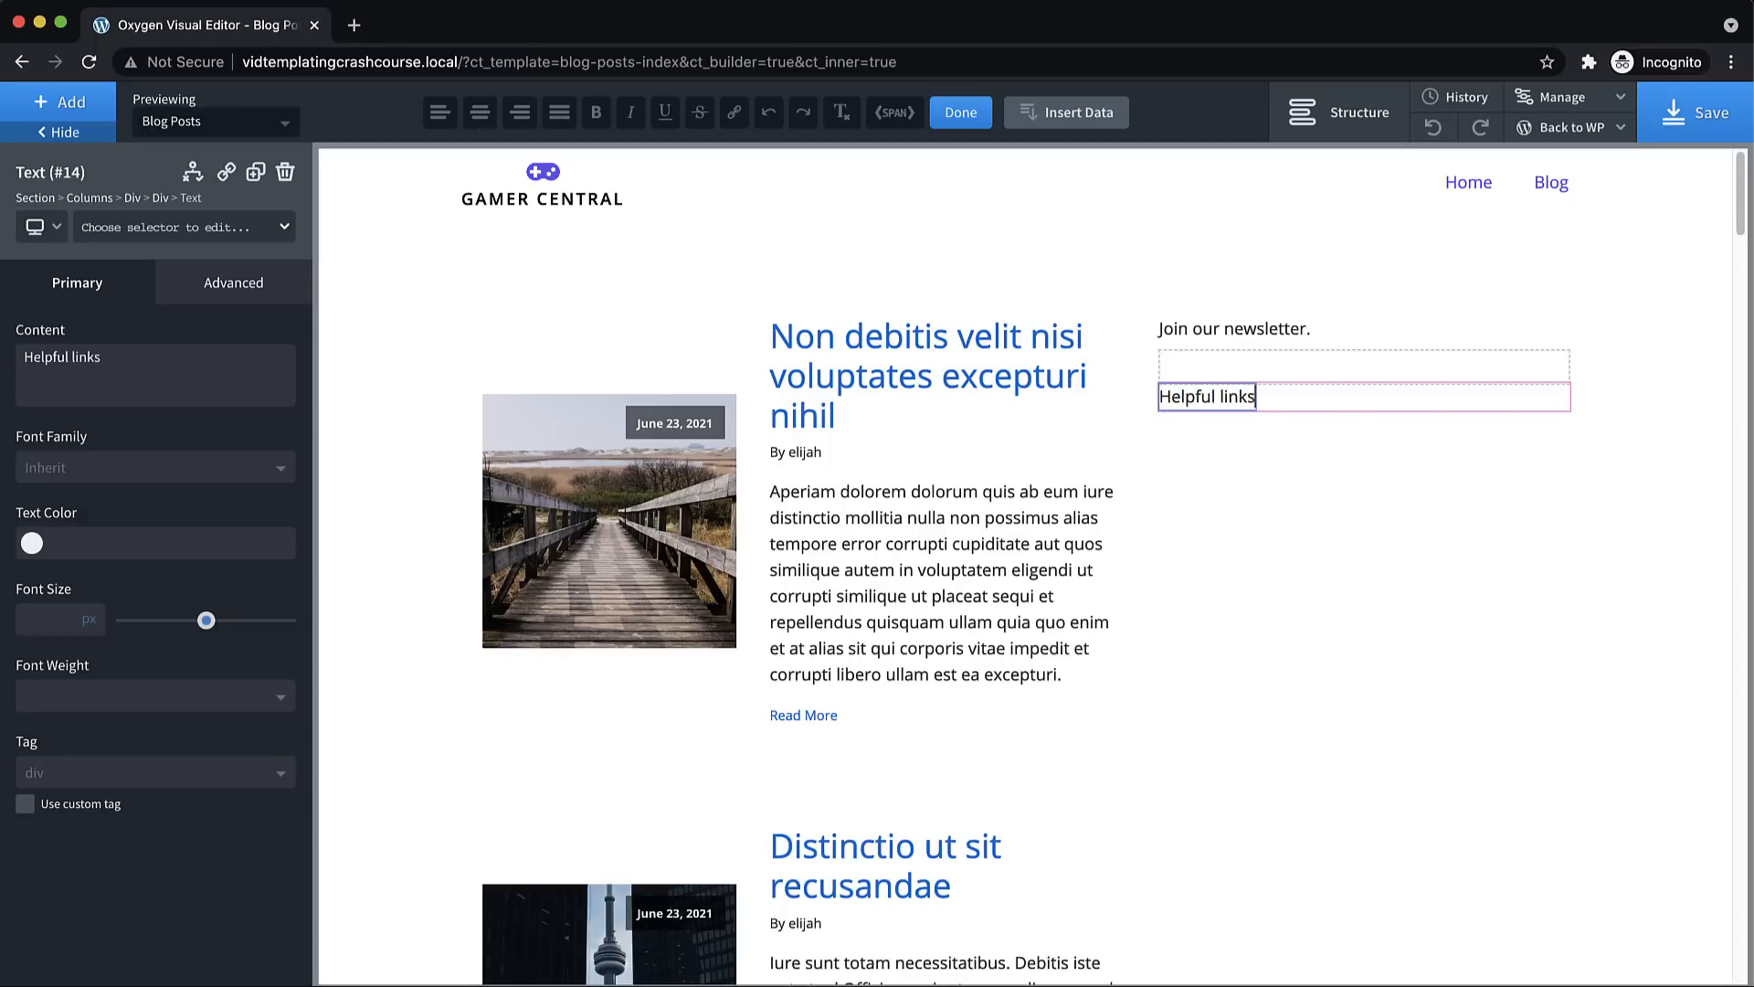
pyautogui.click(64, 102)
pyautogui.write('text')
pyautogui.click(223, 228)
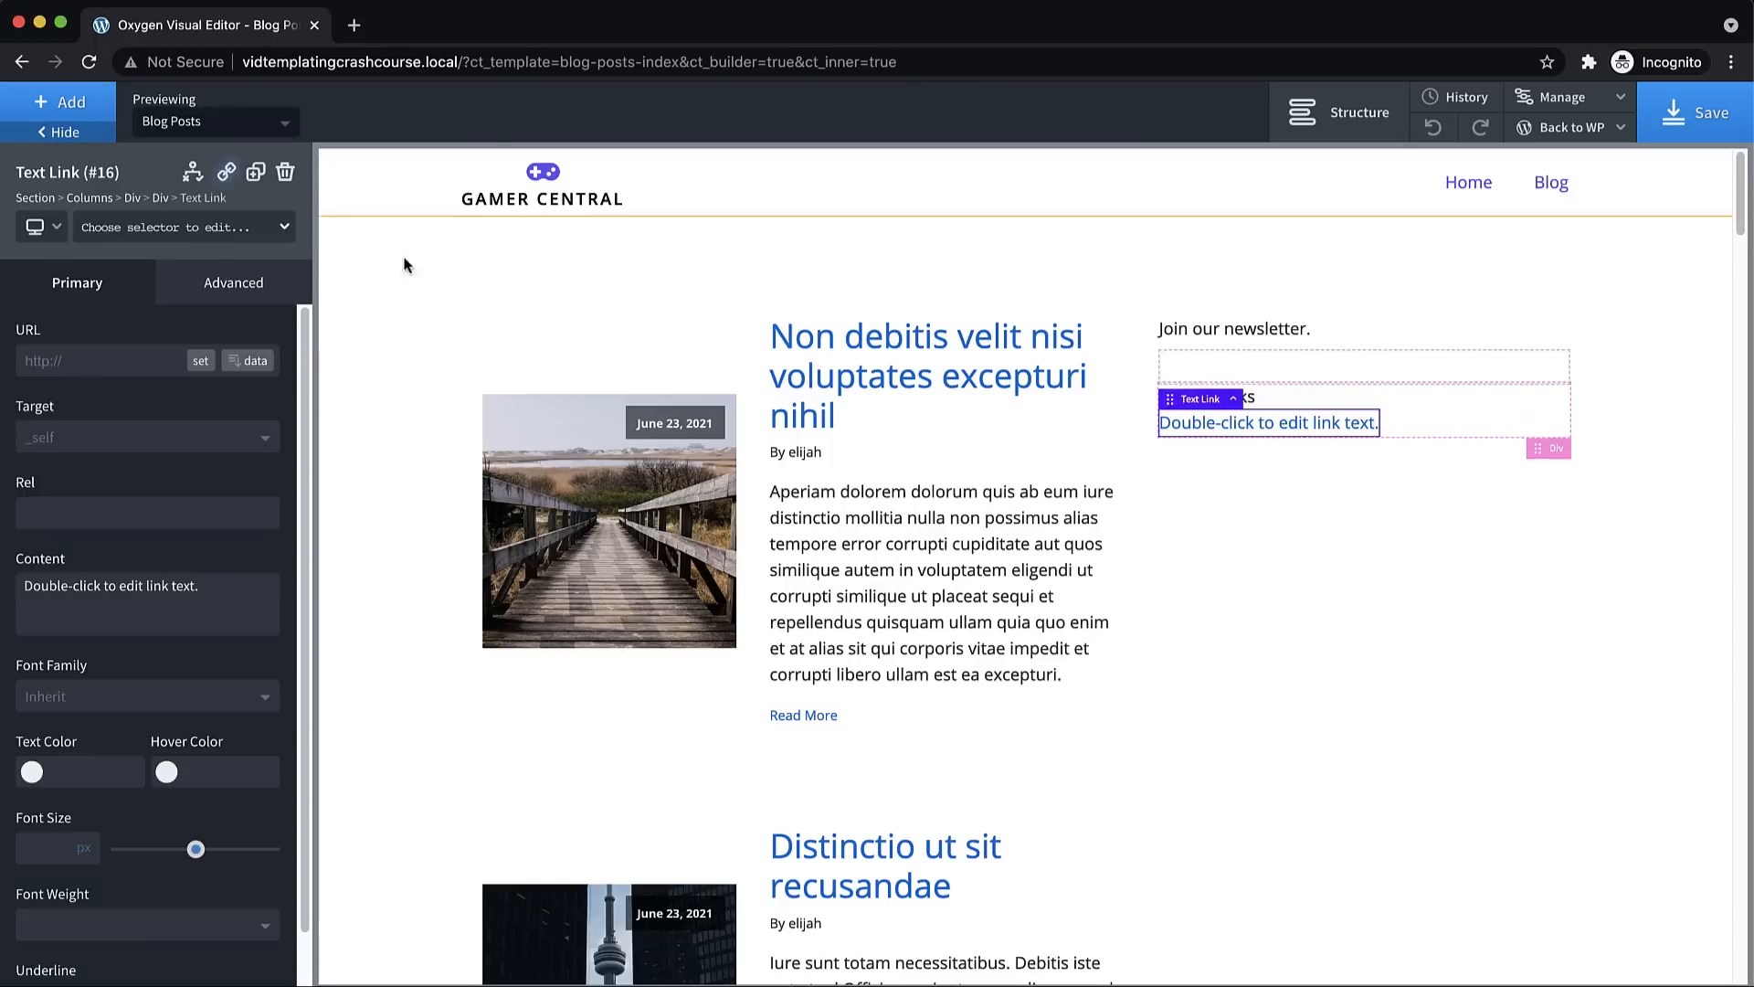
pyautogui.doubleClick(1314, 426)
pyautogui.tripleClick(1304, 423)
pyautogui.write('www.')
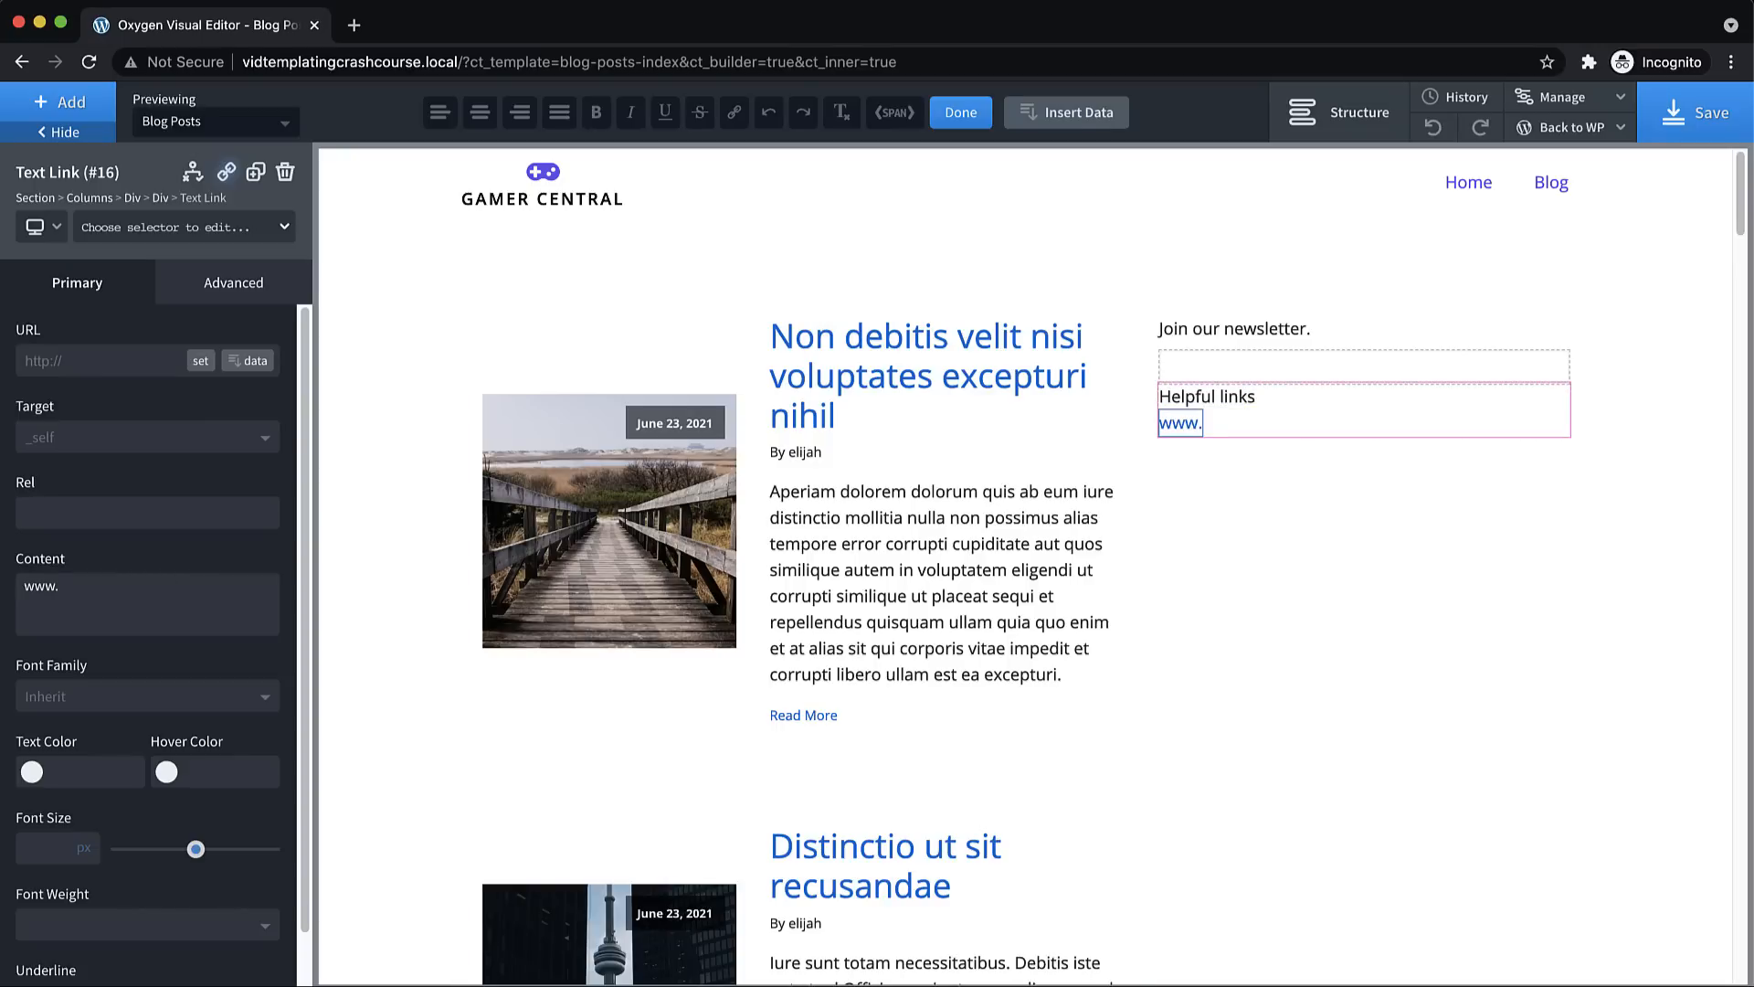
pyautogui.write('example.com')
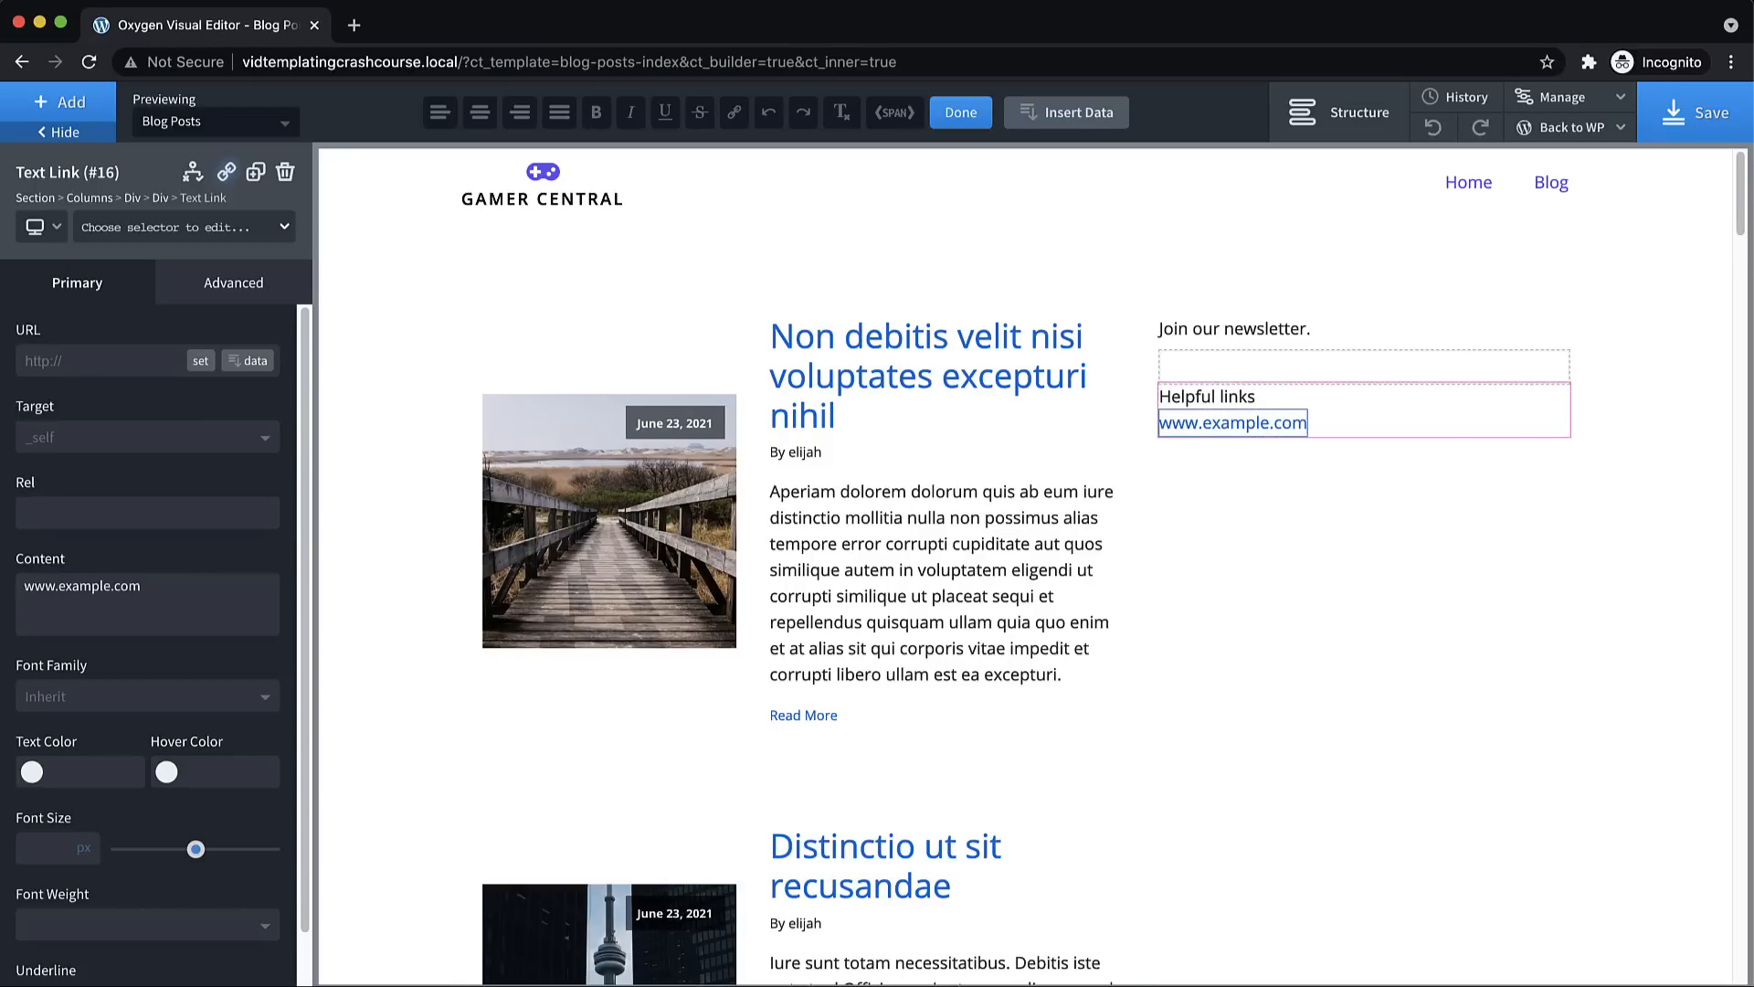
# Add a small bottom margin to the "Helpful links" text
pyautogui.click(1249, 406)
pyautogui.click(233, 282)
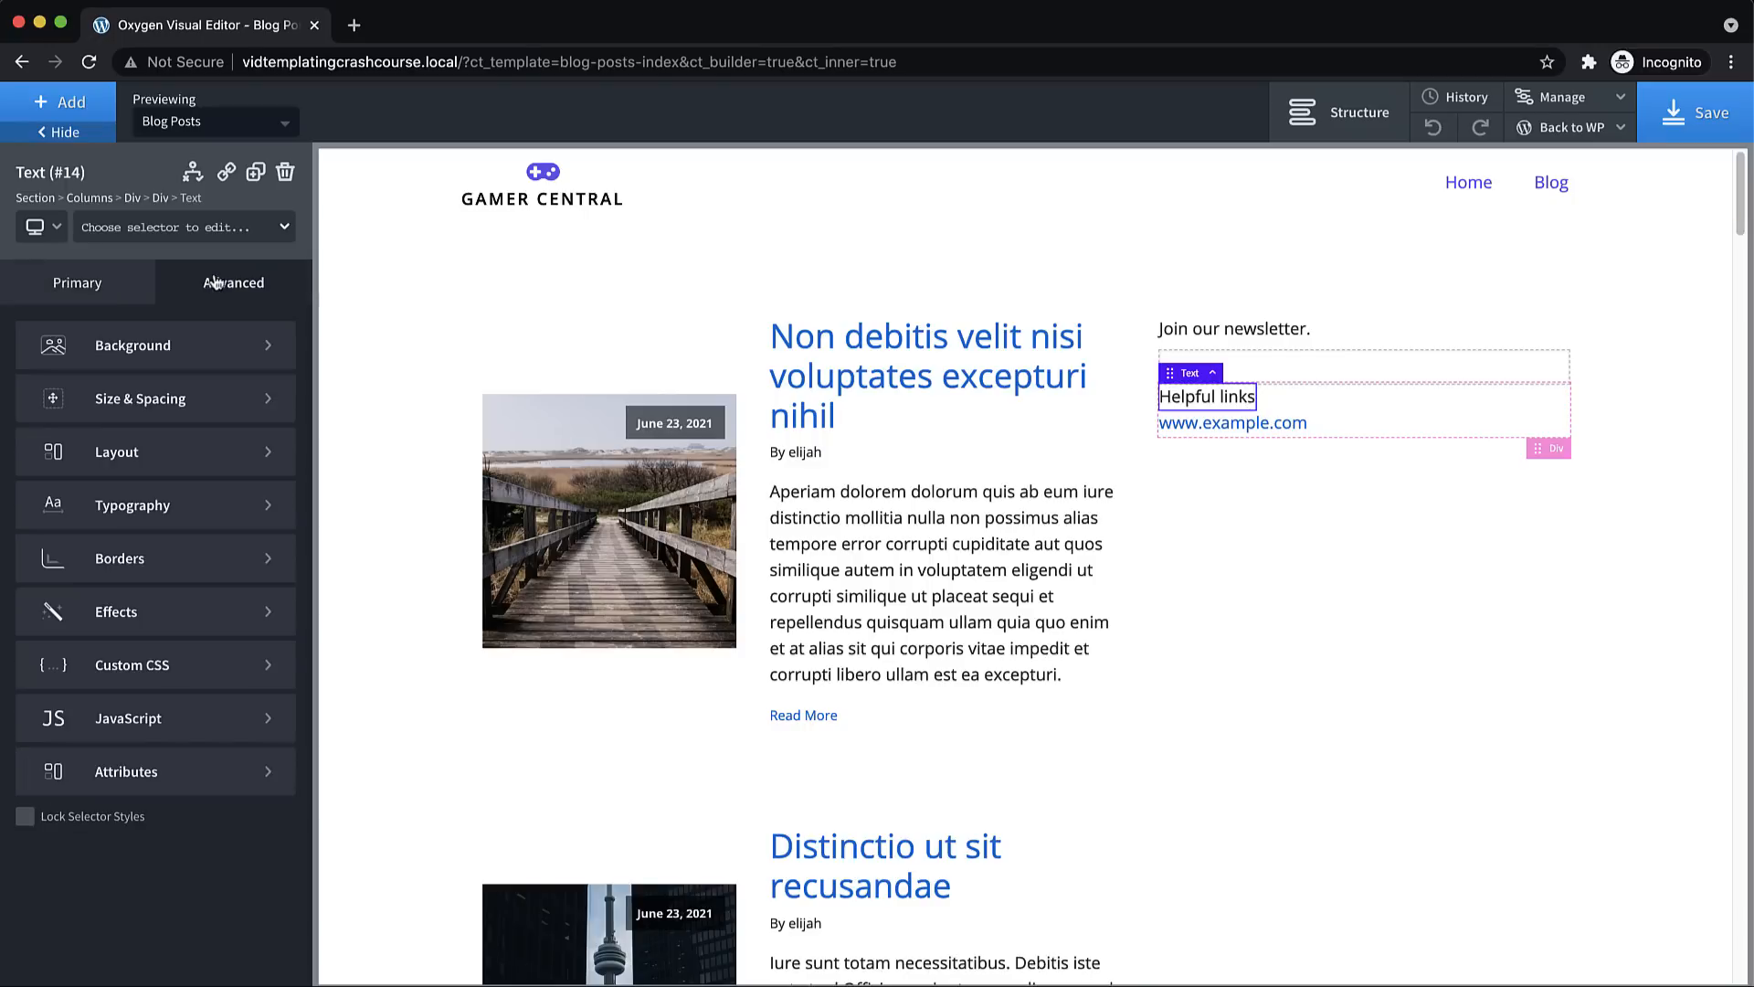
pyautogui.click(235, 416)
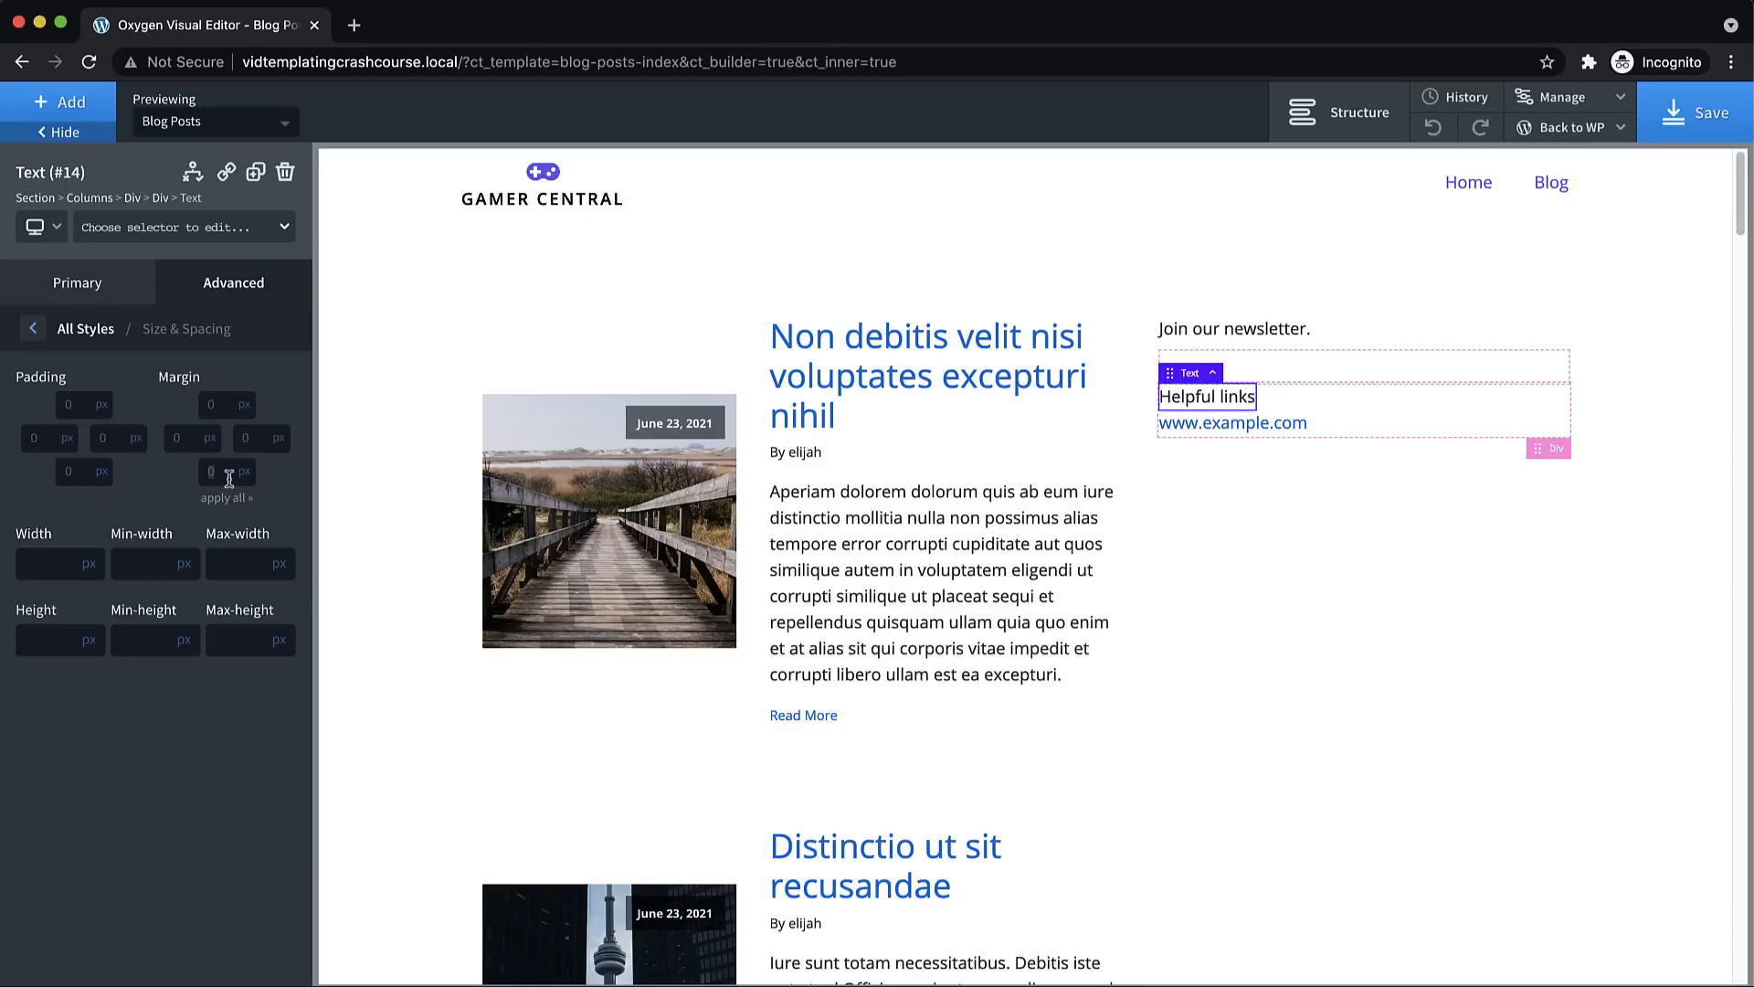
pyautogui.click(1235, 430)
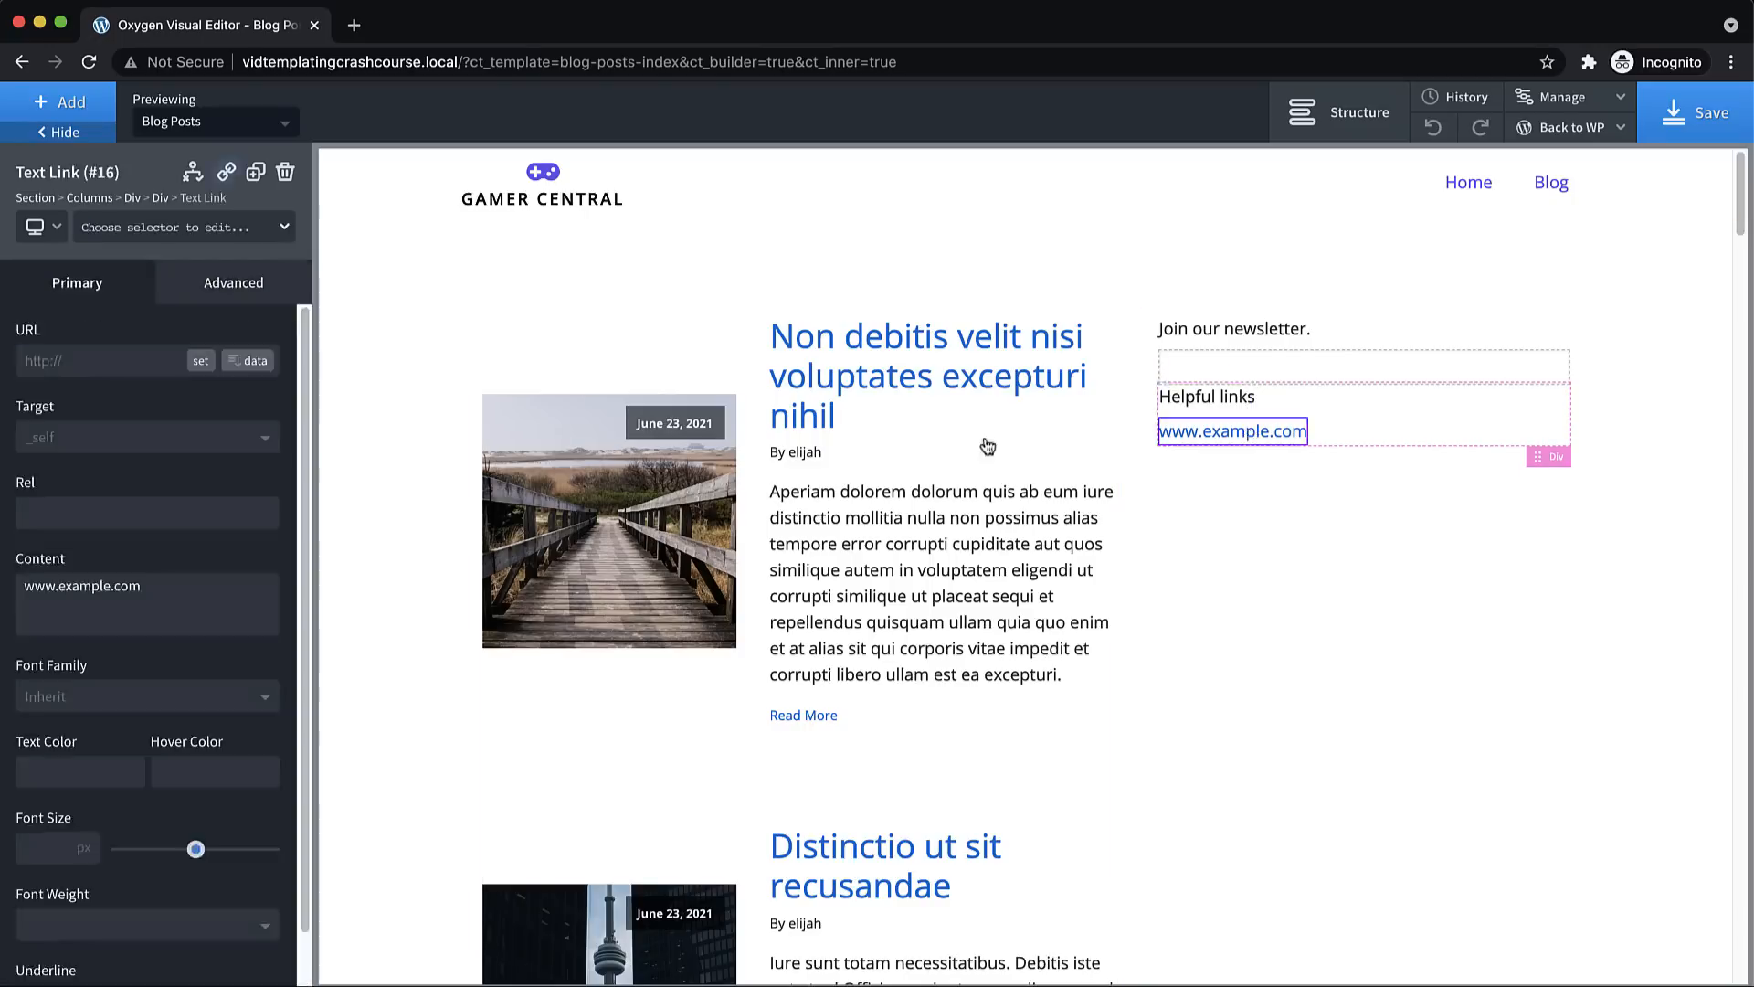
pyautogui.click(255, 174)
pyautogui.click(256, 173)
pyautogui.click(256, 173)
pyautogui.click(256, 174)
pyautogui.click(256, 174)
pyautogui.click(255, 174)
pyautogui.click(256, 174)
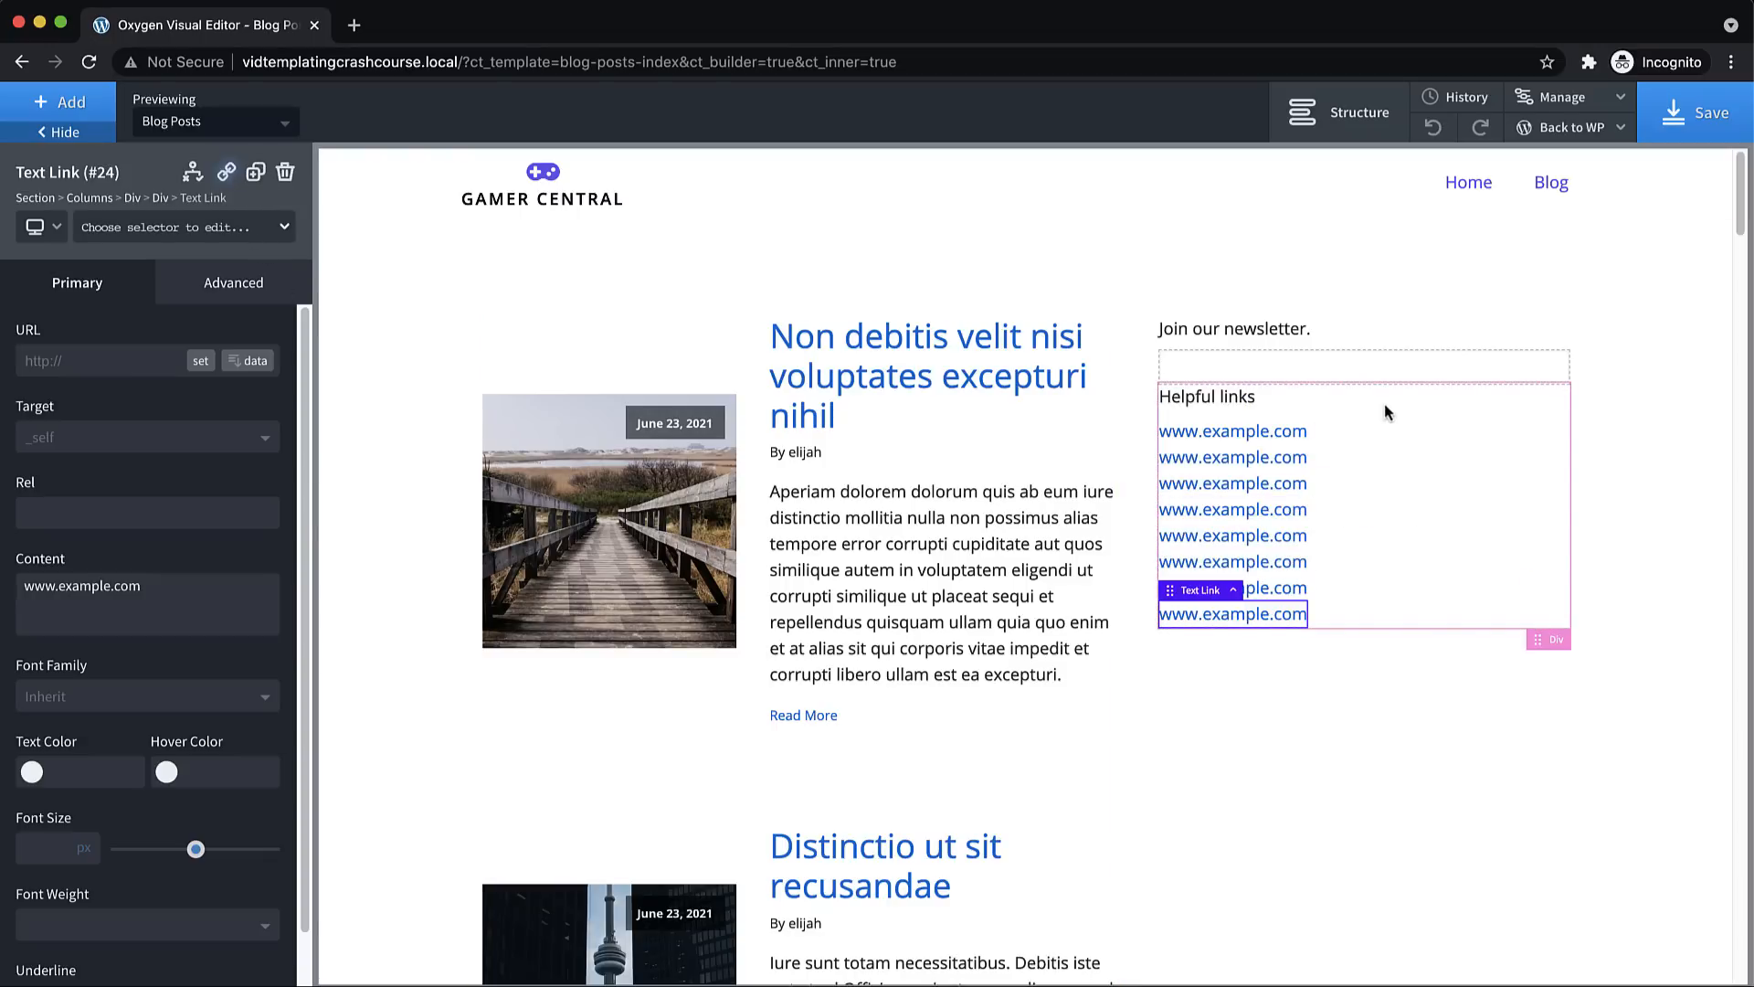
# Set a 16 px bottom margin on the div that holds the "Join our newsletter." text
pyautogui.click(1485, 330)
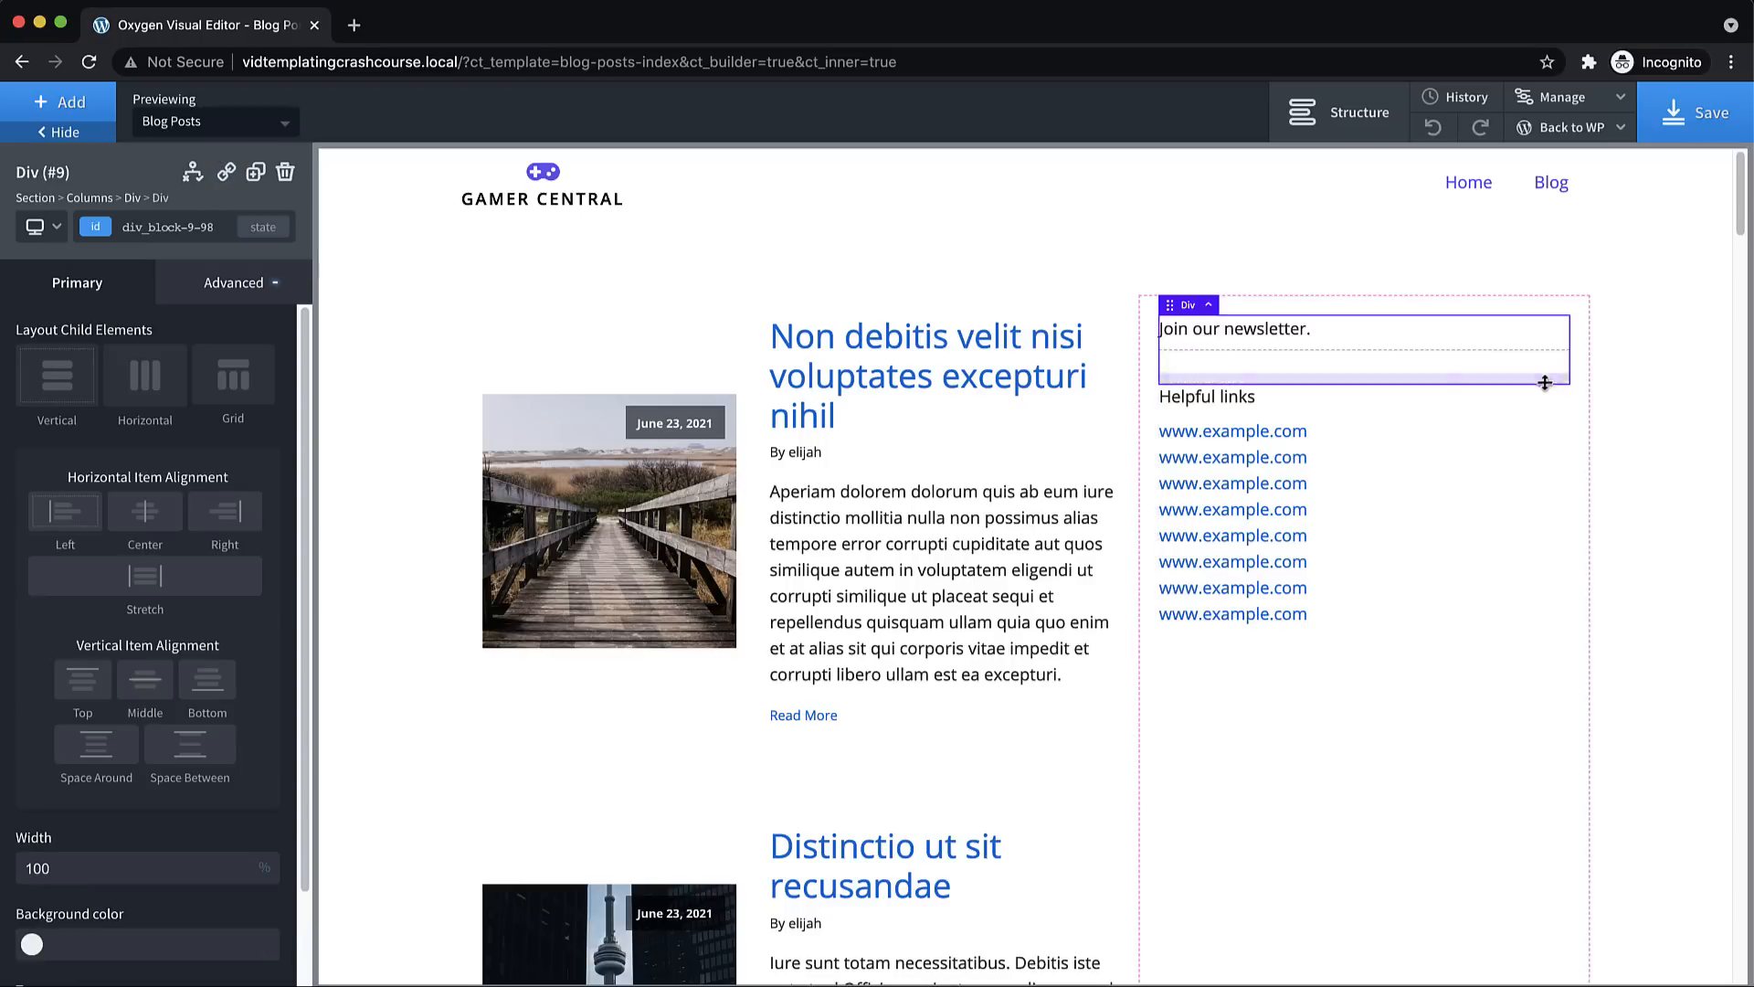
pyautogui.click(234, 283)
pyautogui.click(137, 399)
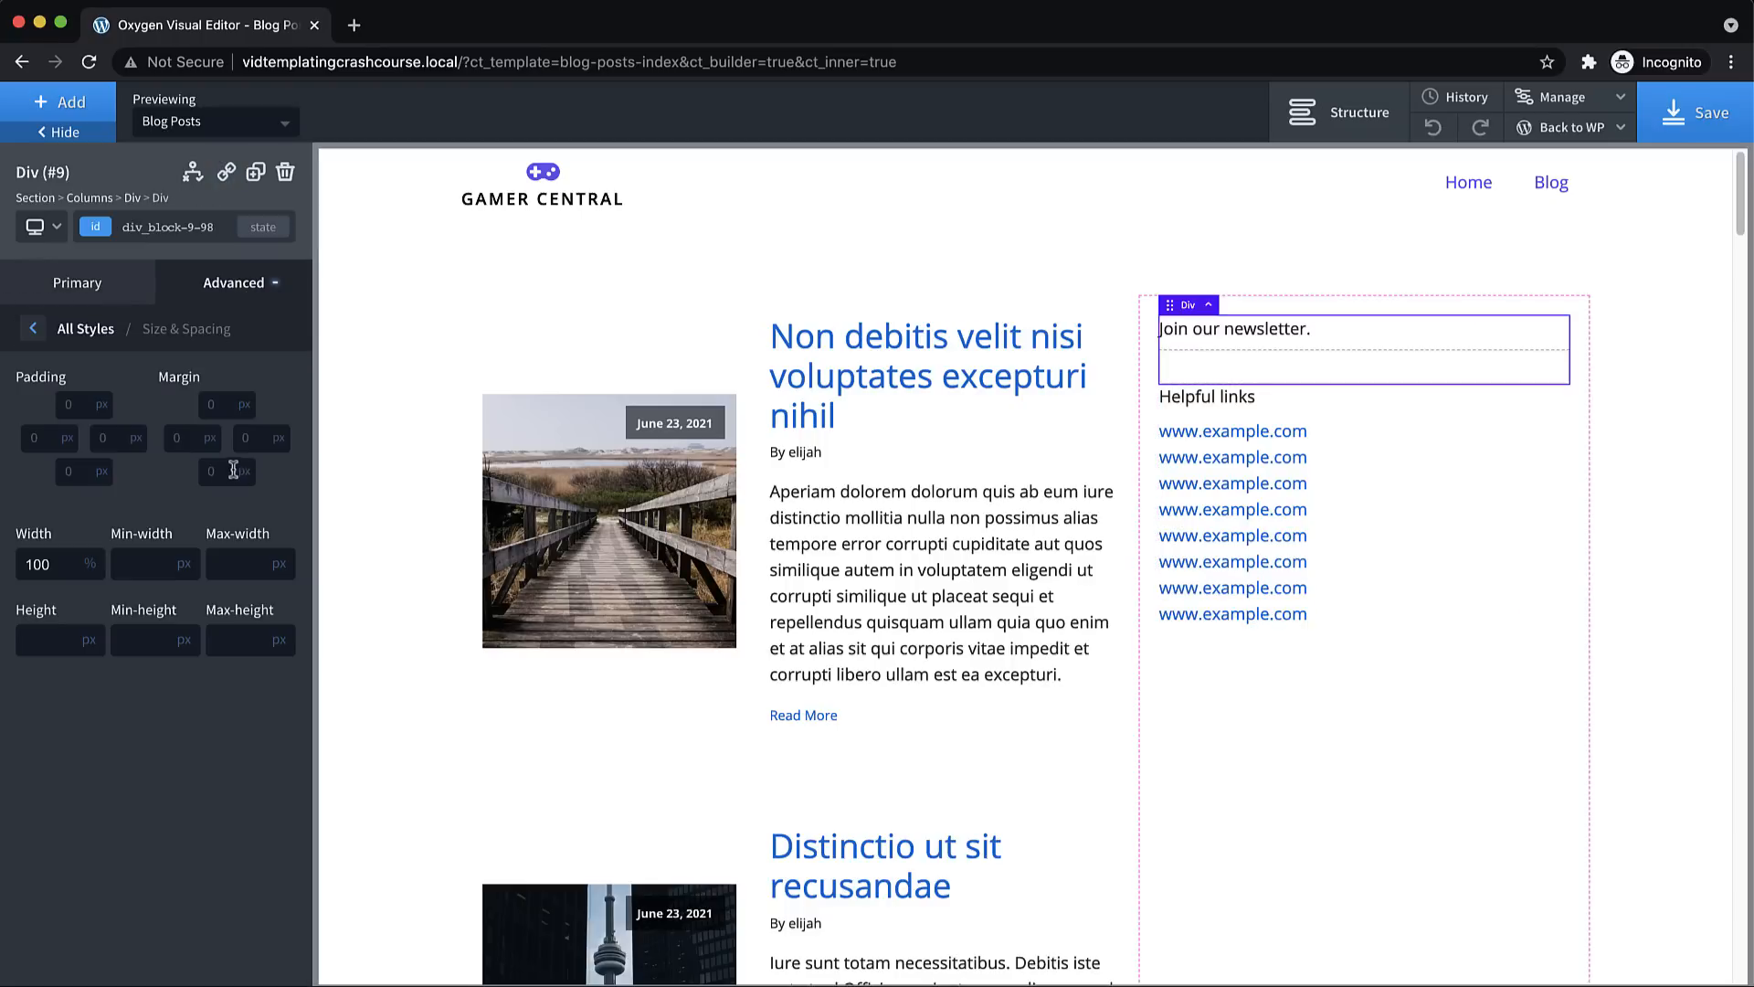
pyautogui.write('16')
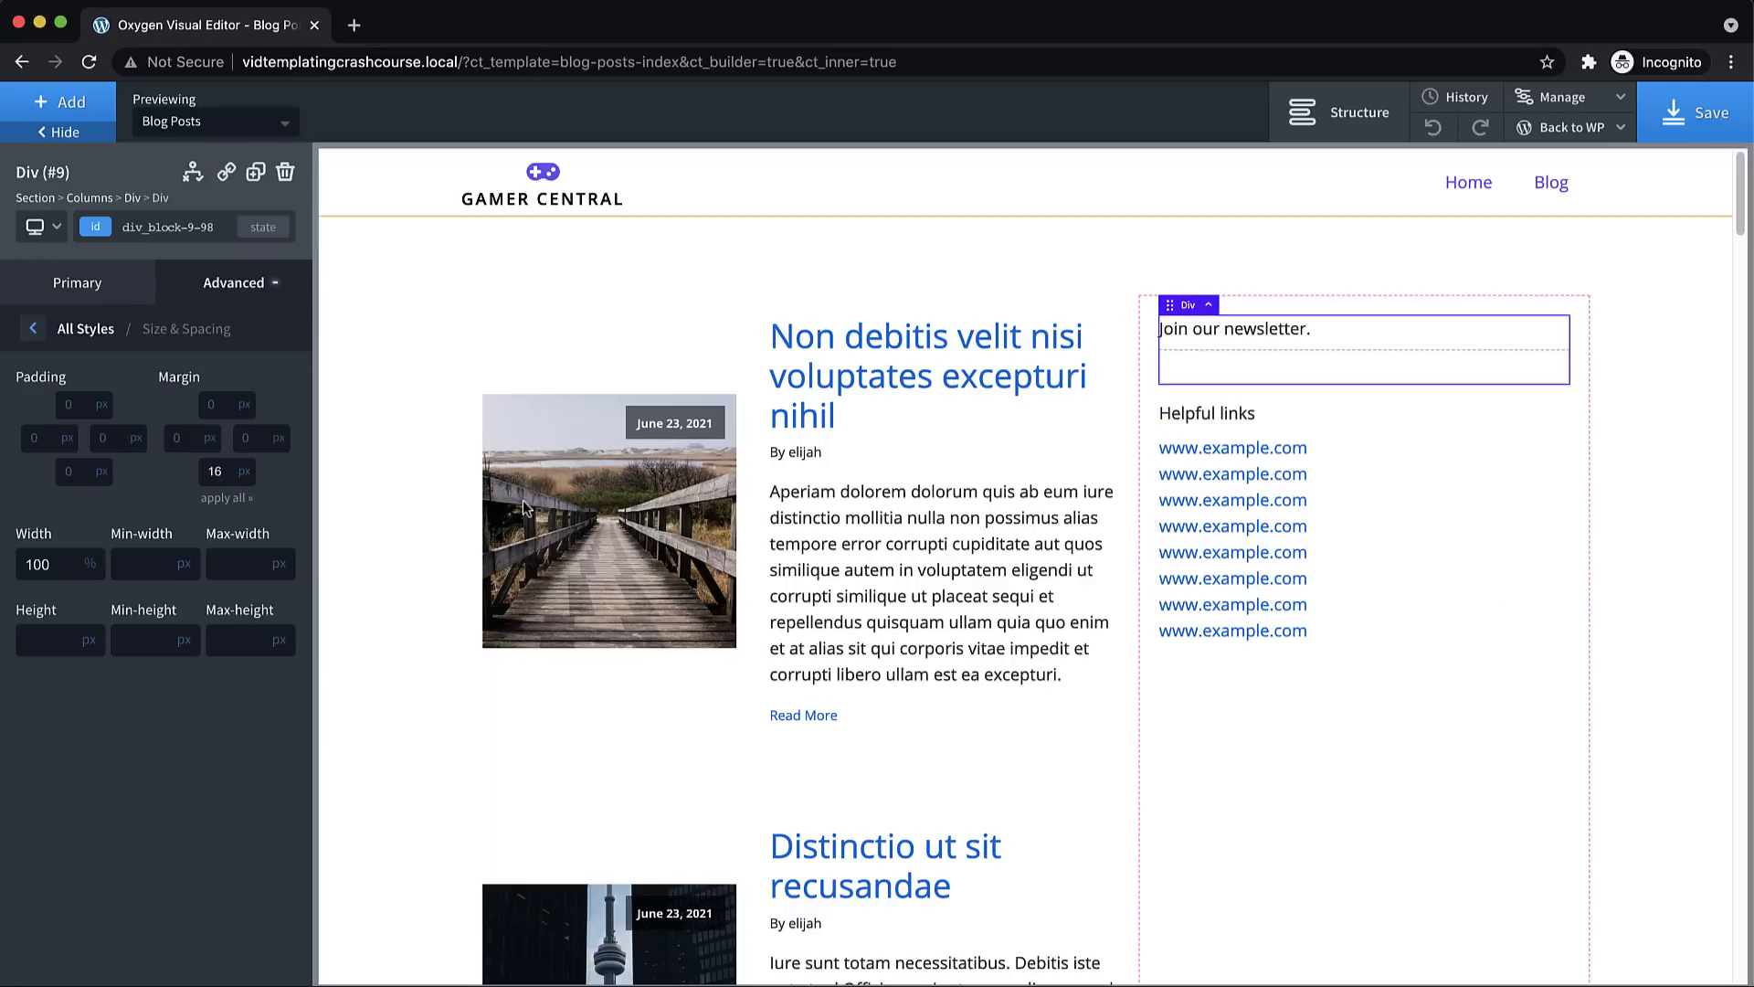
# Check the finished two-column layout of the post list and sidebar, and save the template
pyautogui.click(1330, 871)
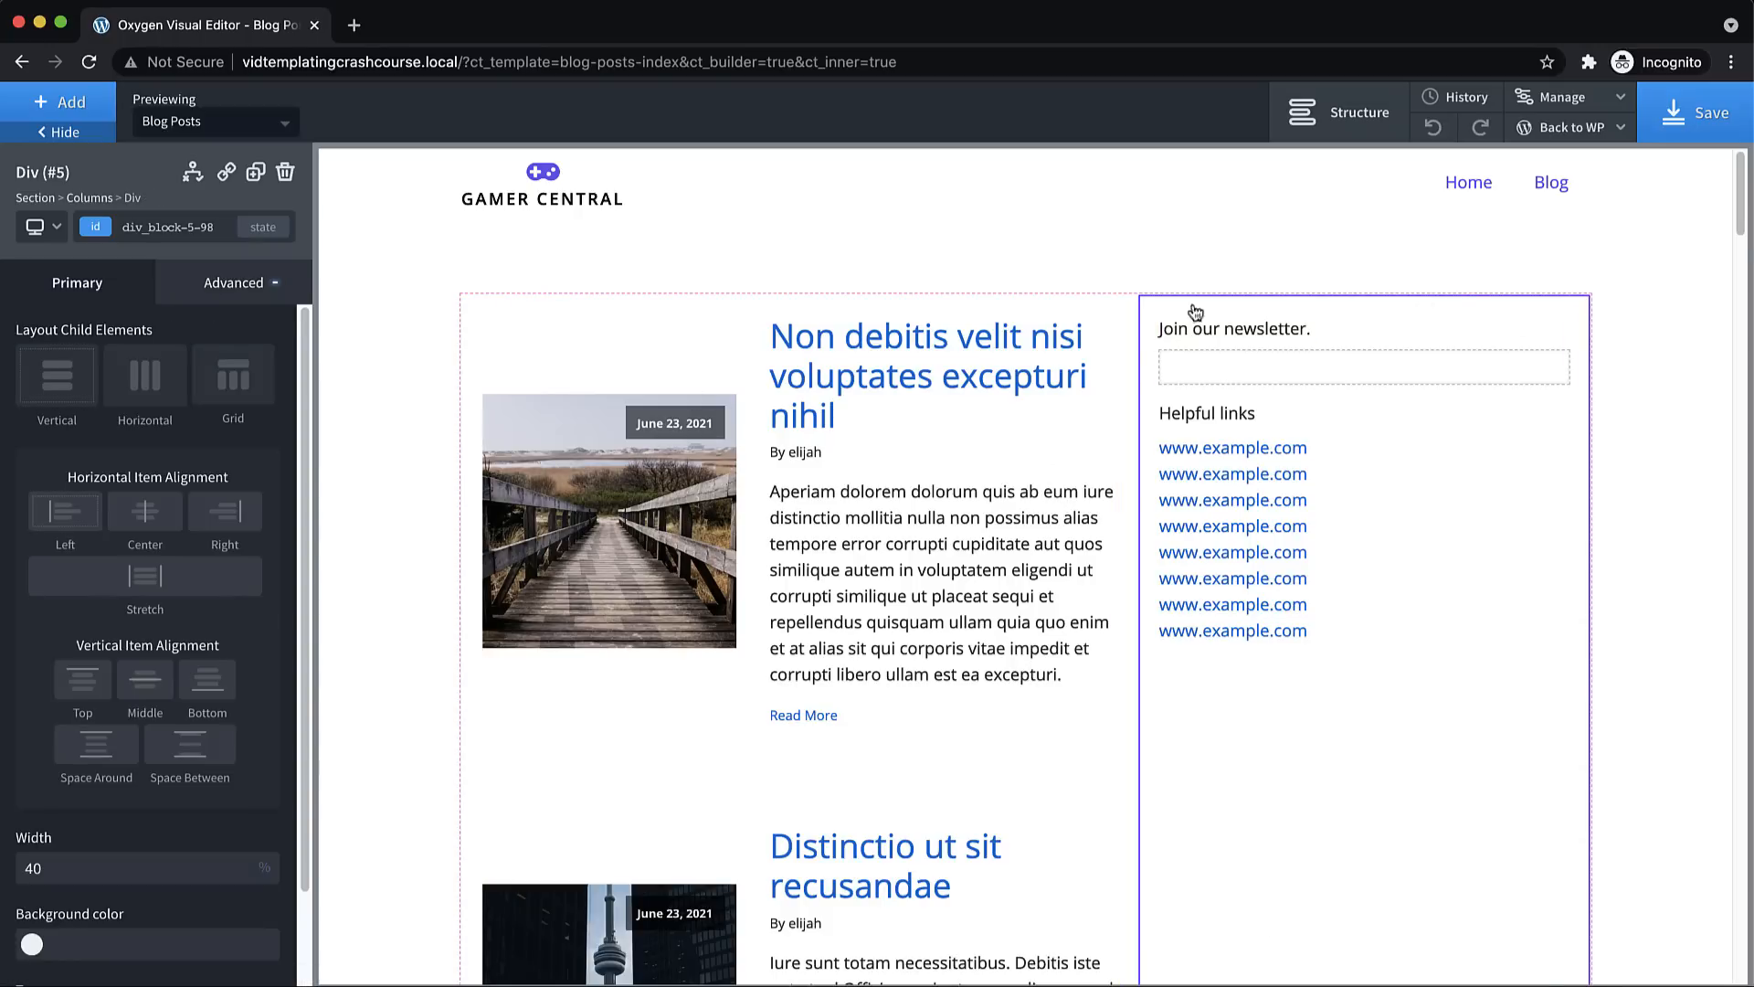
pyautogui.scroll(-3, 1042, 423)
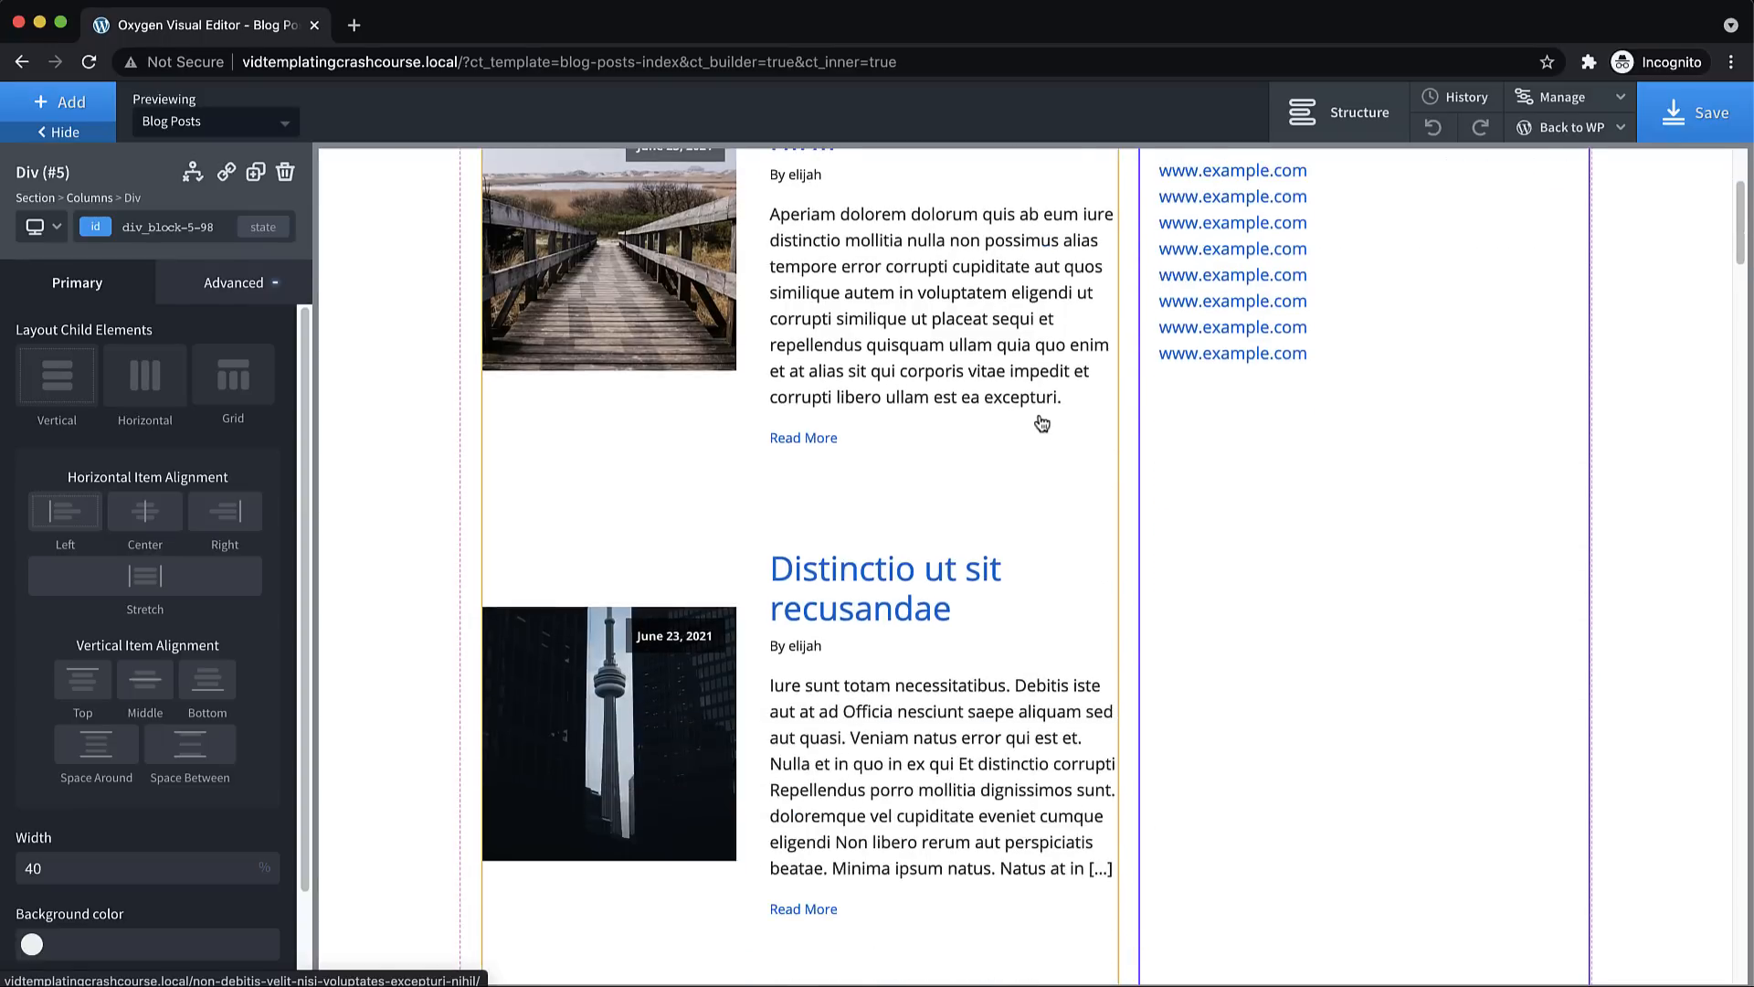
pyautogui.scroll(3, 928, 575)
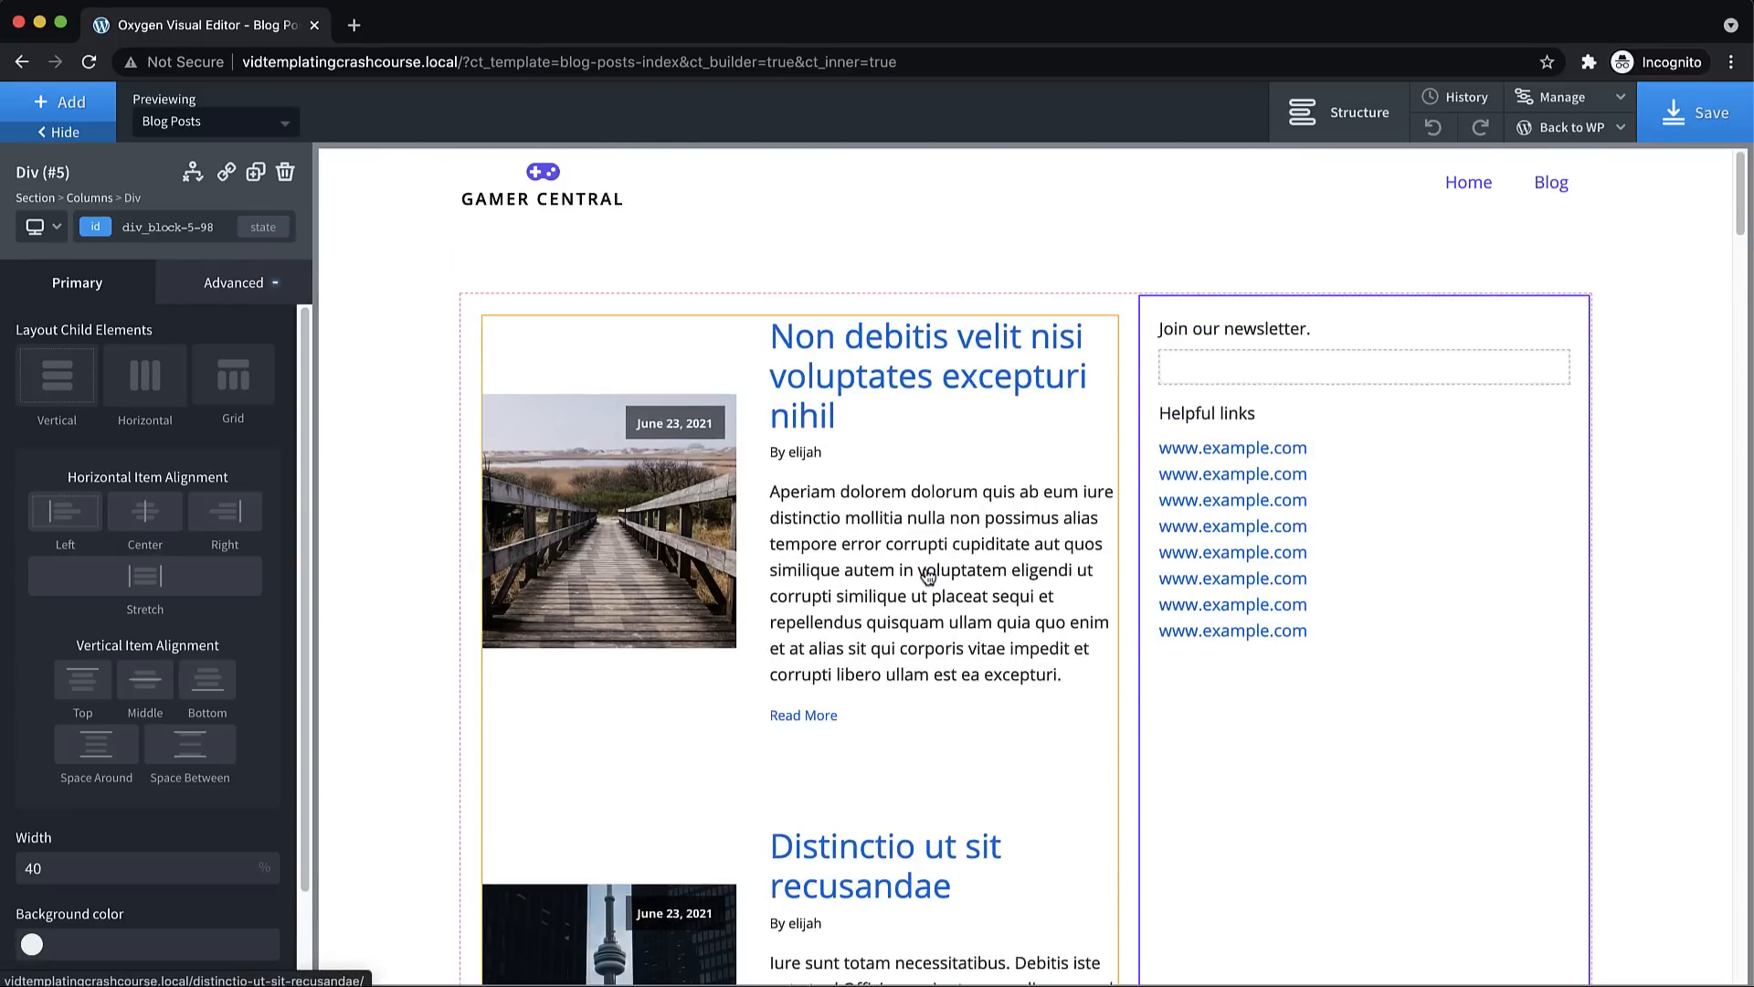
pyautogui.click(1731, 120)
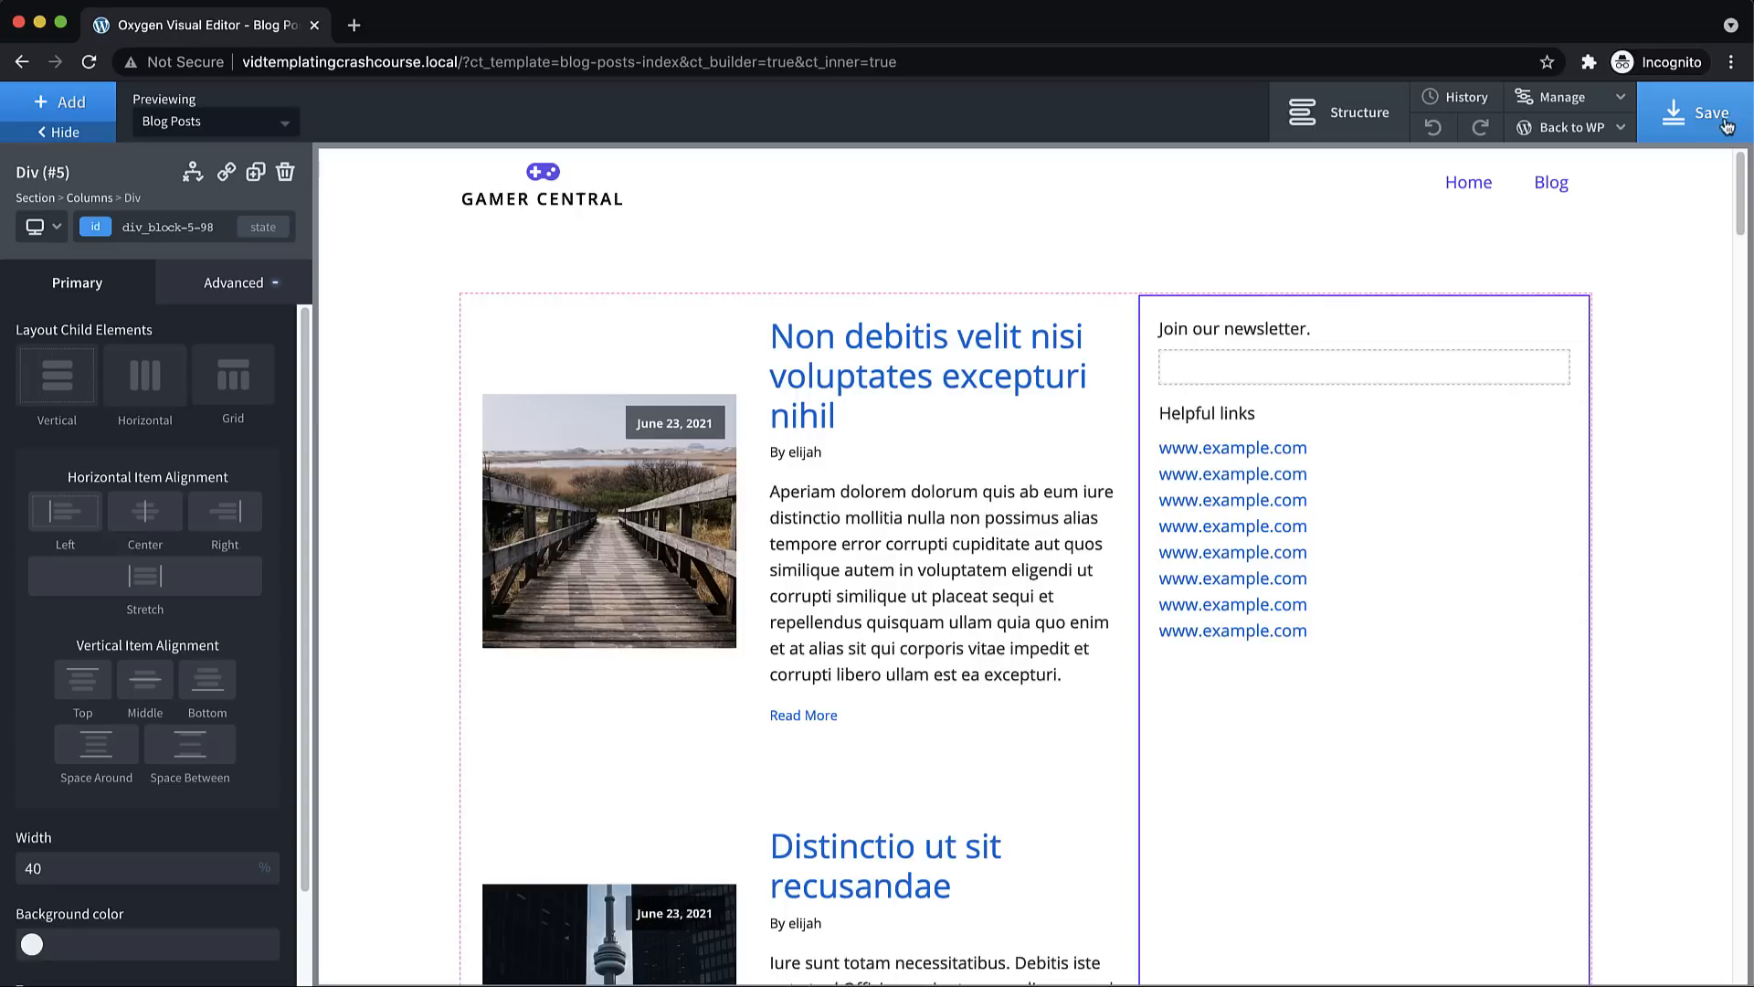
# Open the front-end Blog page in a new browser tab and exit the builder to the template's WordPress admin page
pyautogui.moveTo(1594, 131)
pyautogui.rightClick(1559, 197)
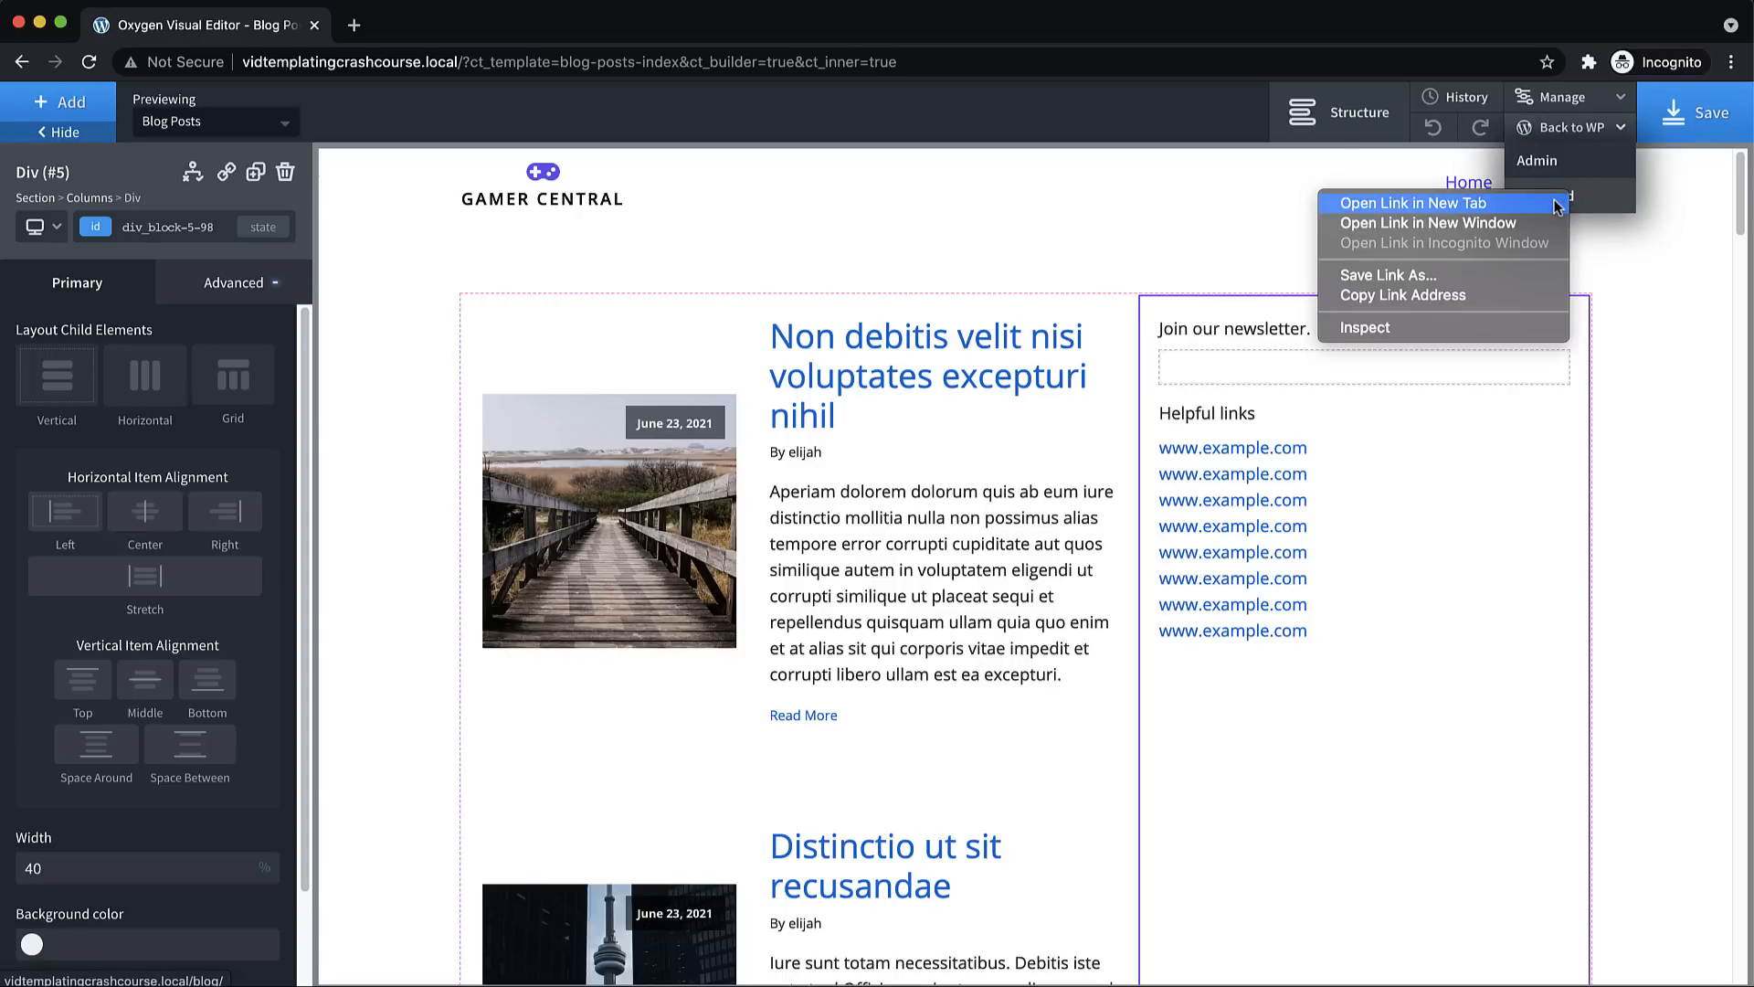
pyautogui.click(1558, 205)
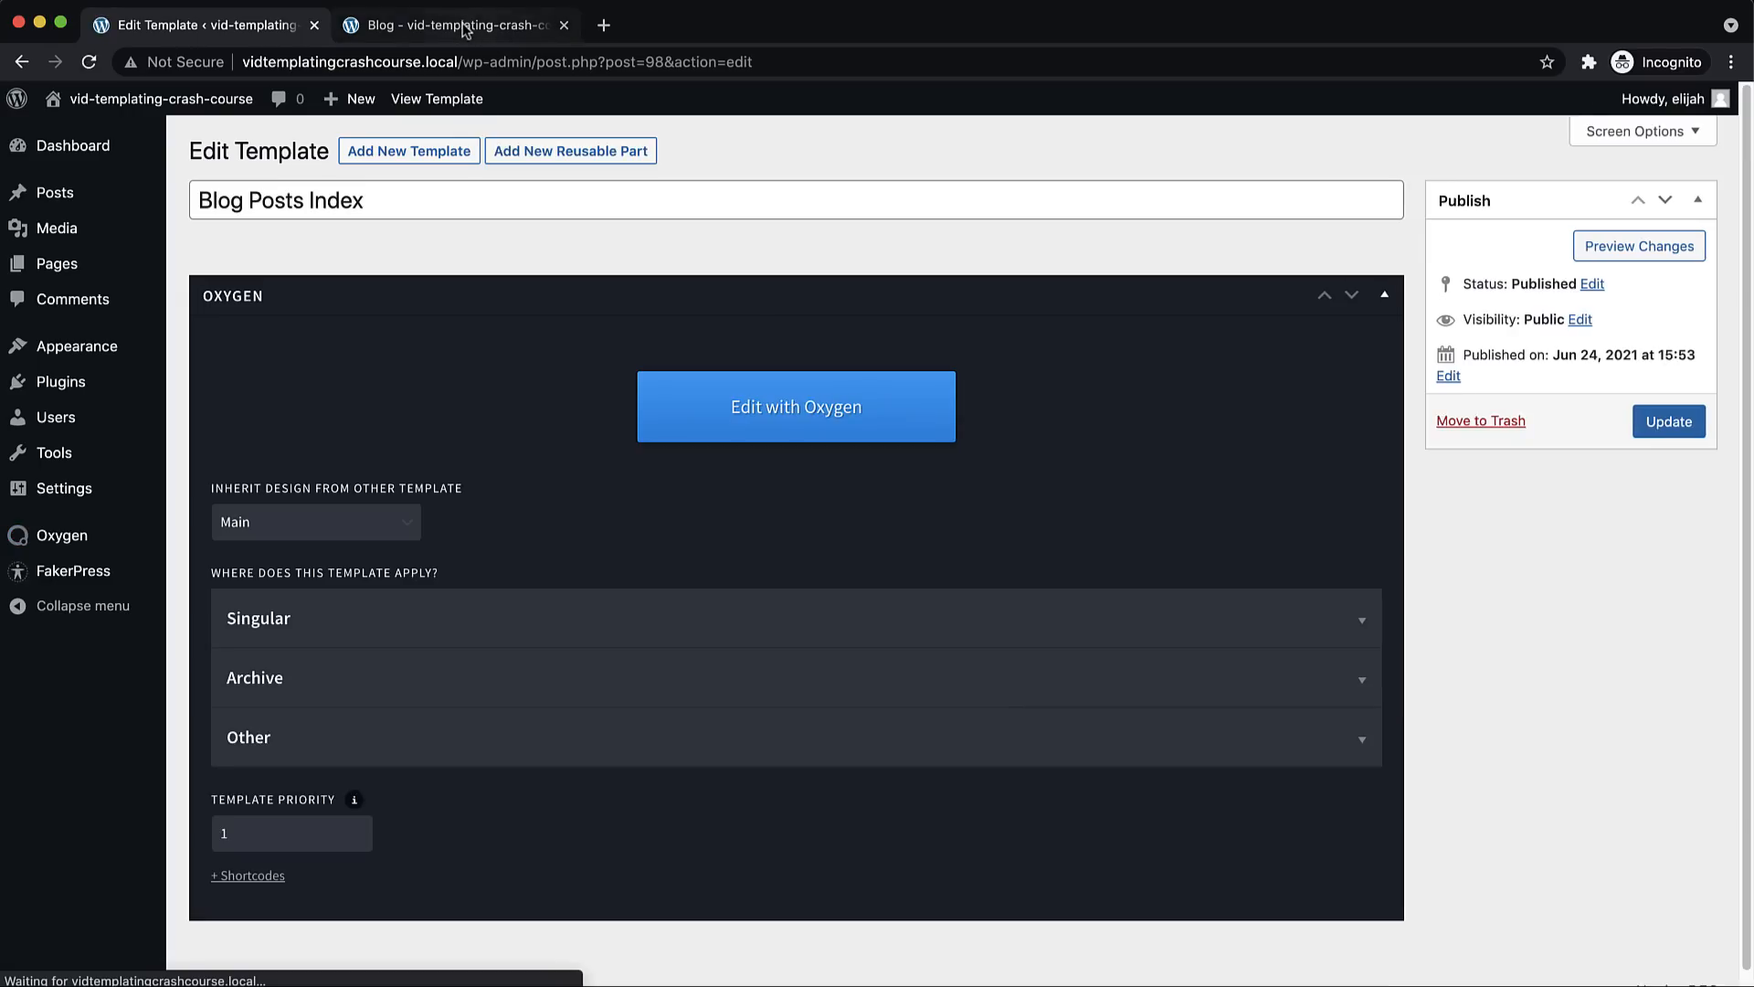
pyautogui.click(457, 24)
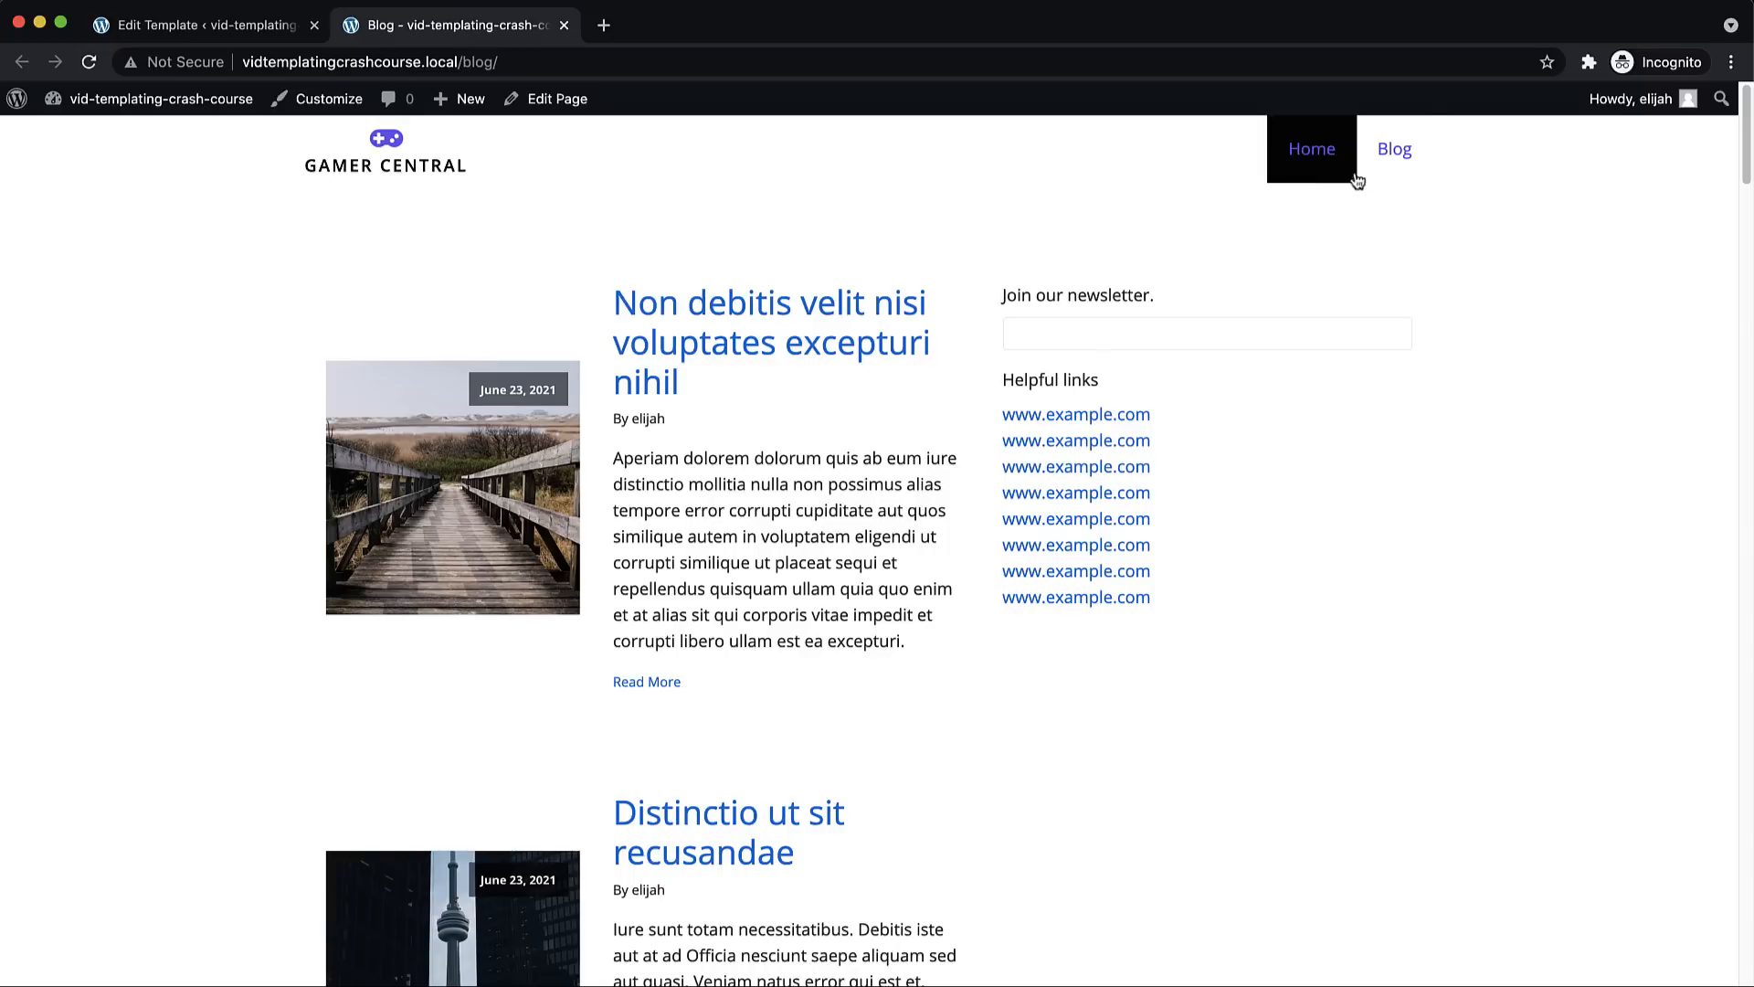
# Examine the post list and sidebar on the live Blog page, and compare the Home page before returning to Blog
pyautogui.scroll(-2, 856, 402)
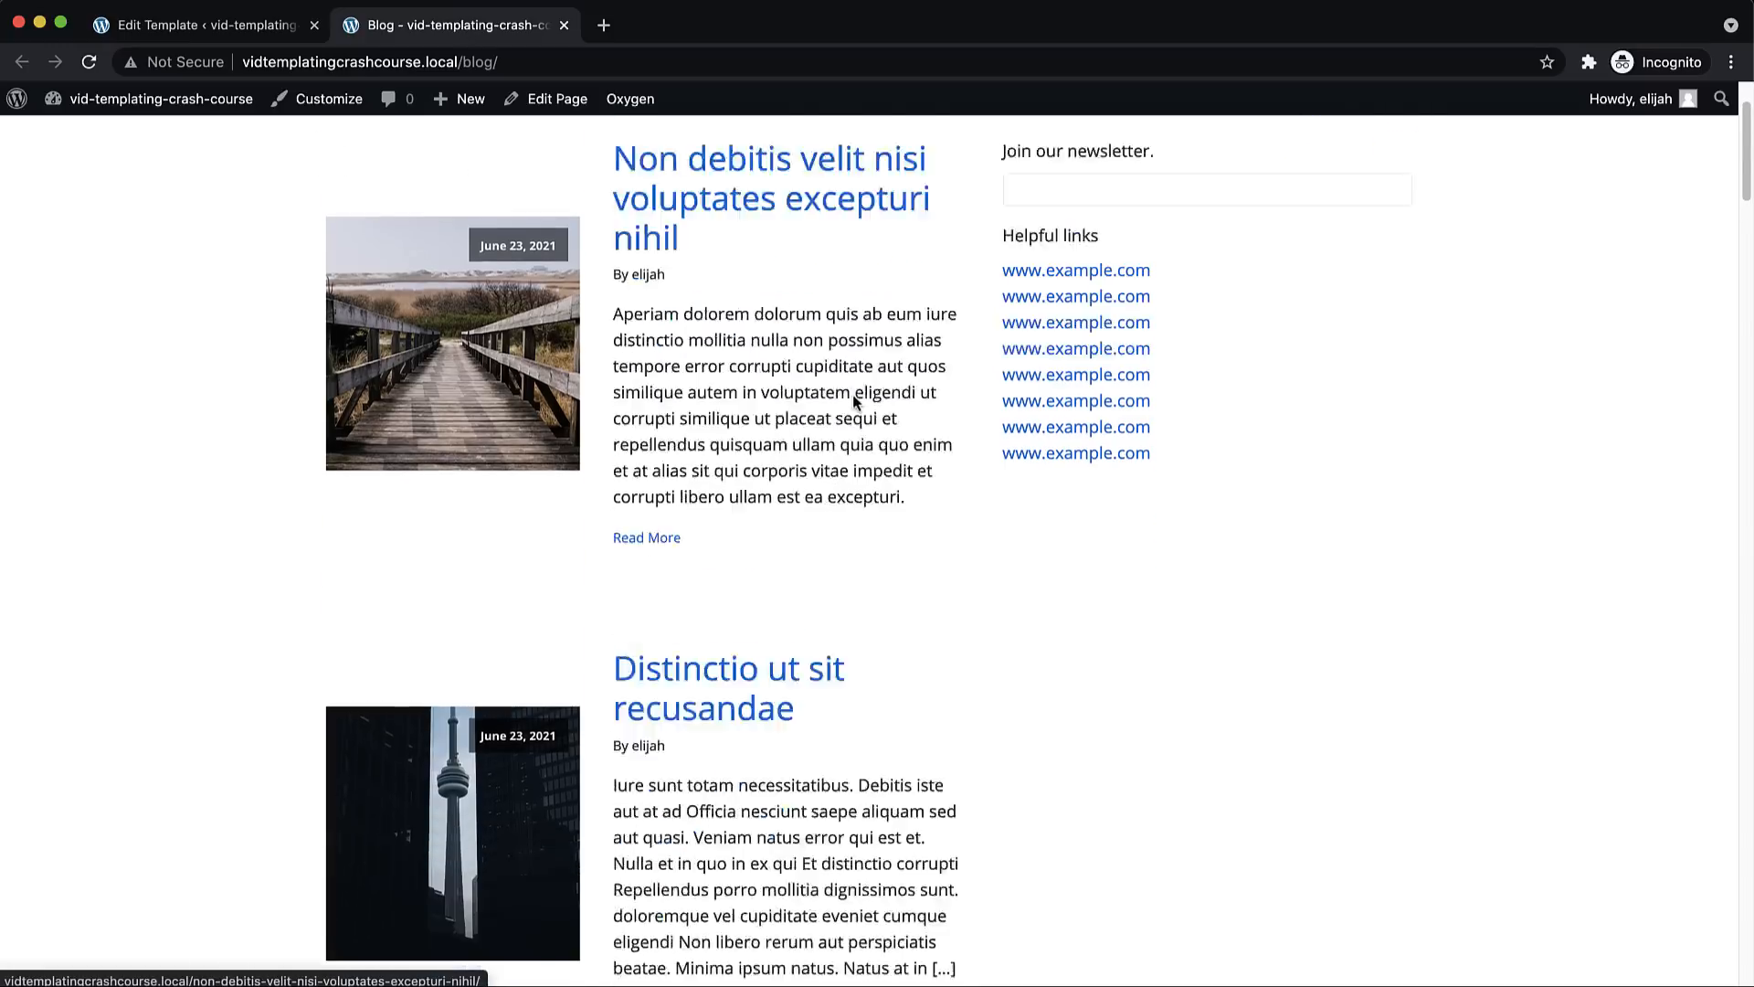
pyautogui.scroll(-3, 792, 285)
pyautogui.scroll(-9, 828, 407)
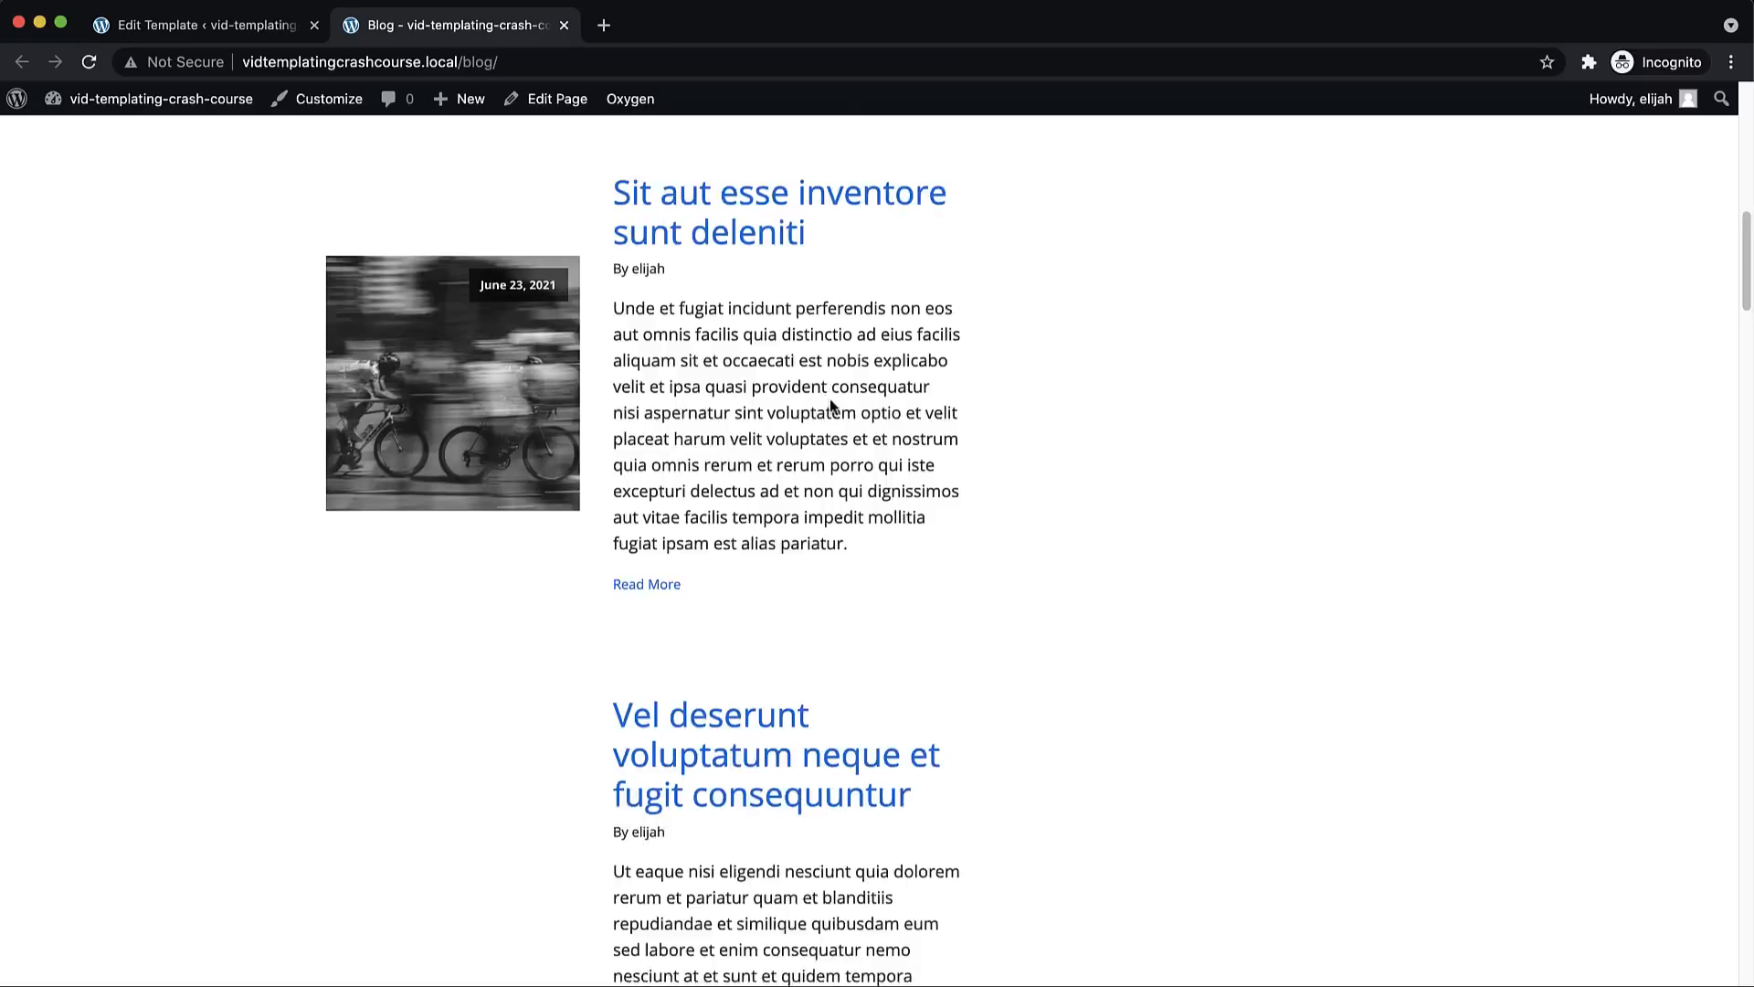
pyautogui.scroll(14, 830, 403)
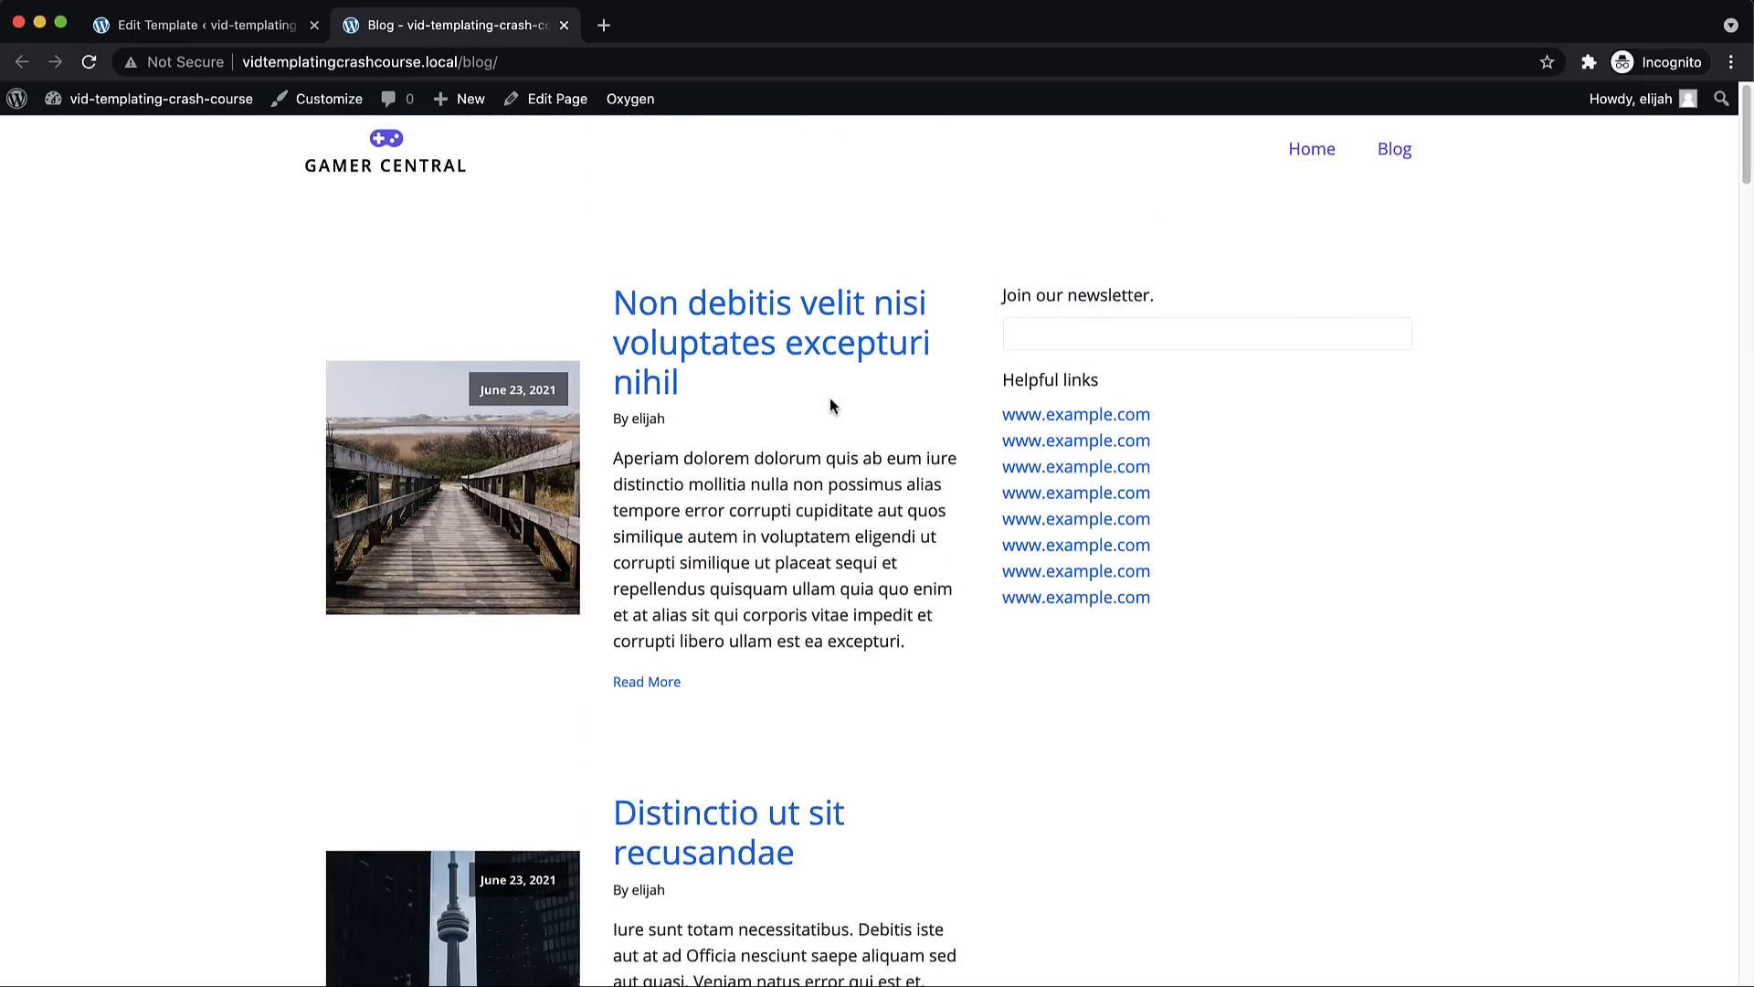
pyautogui.click(1312, 151)
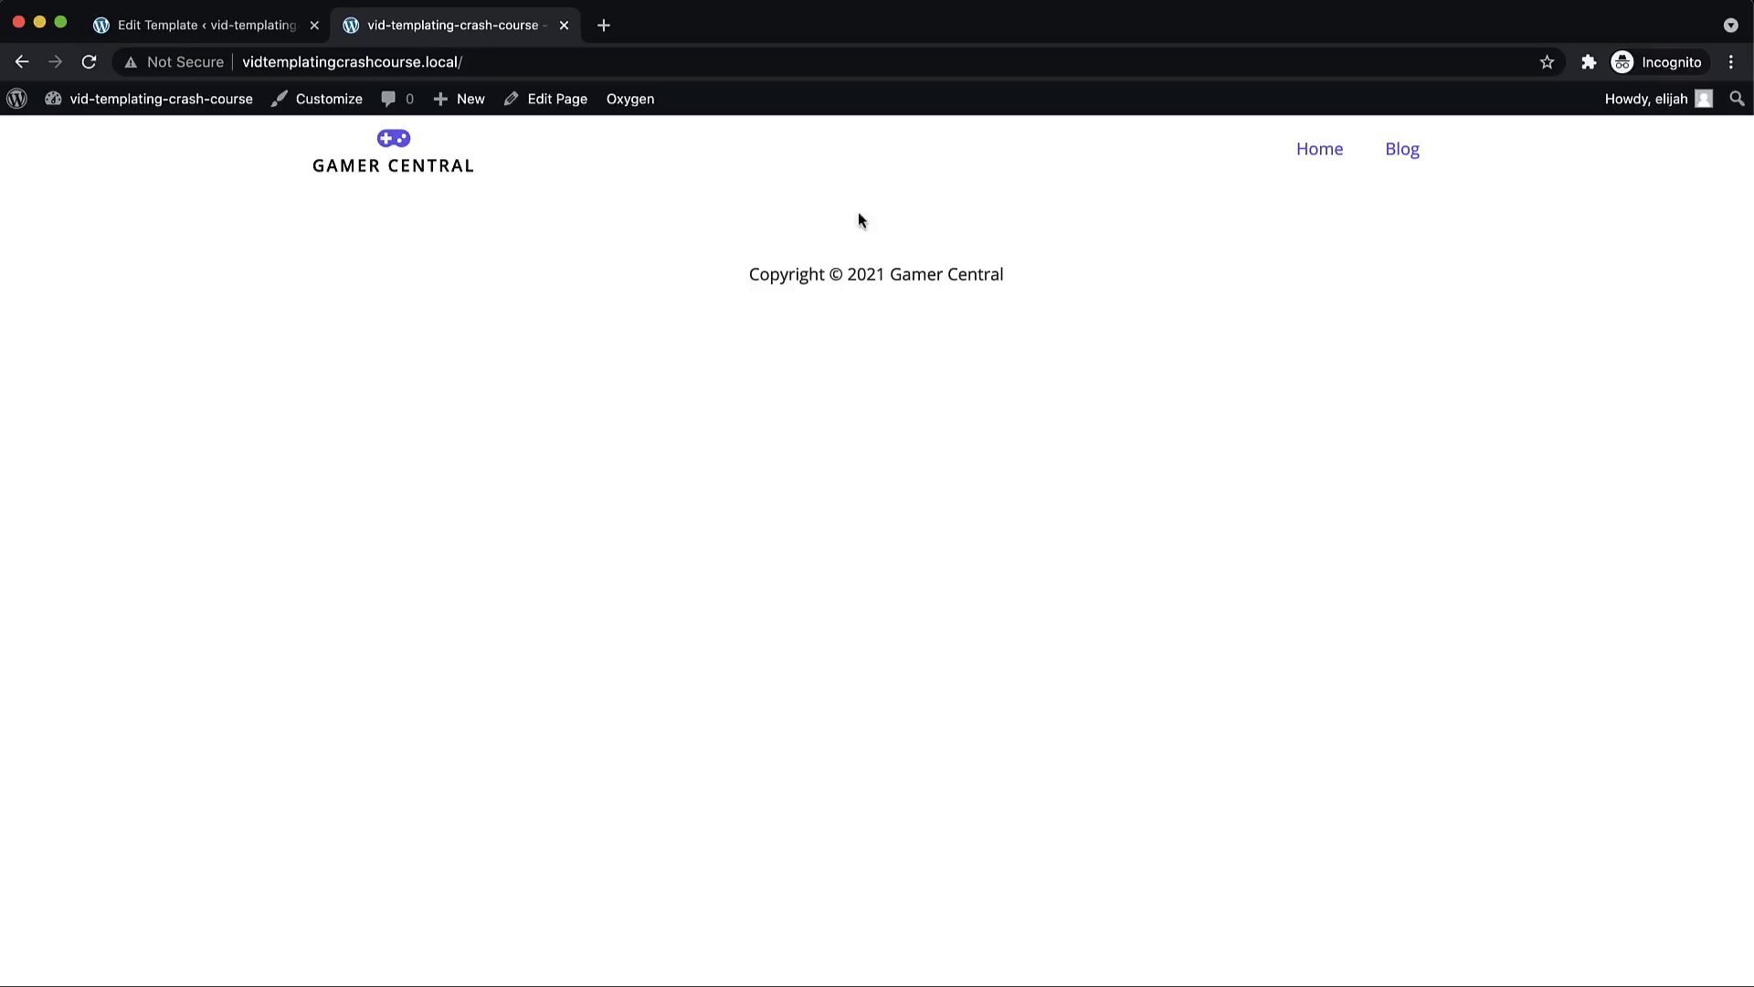
pyautogui.click(1393, 163)
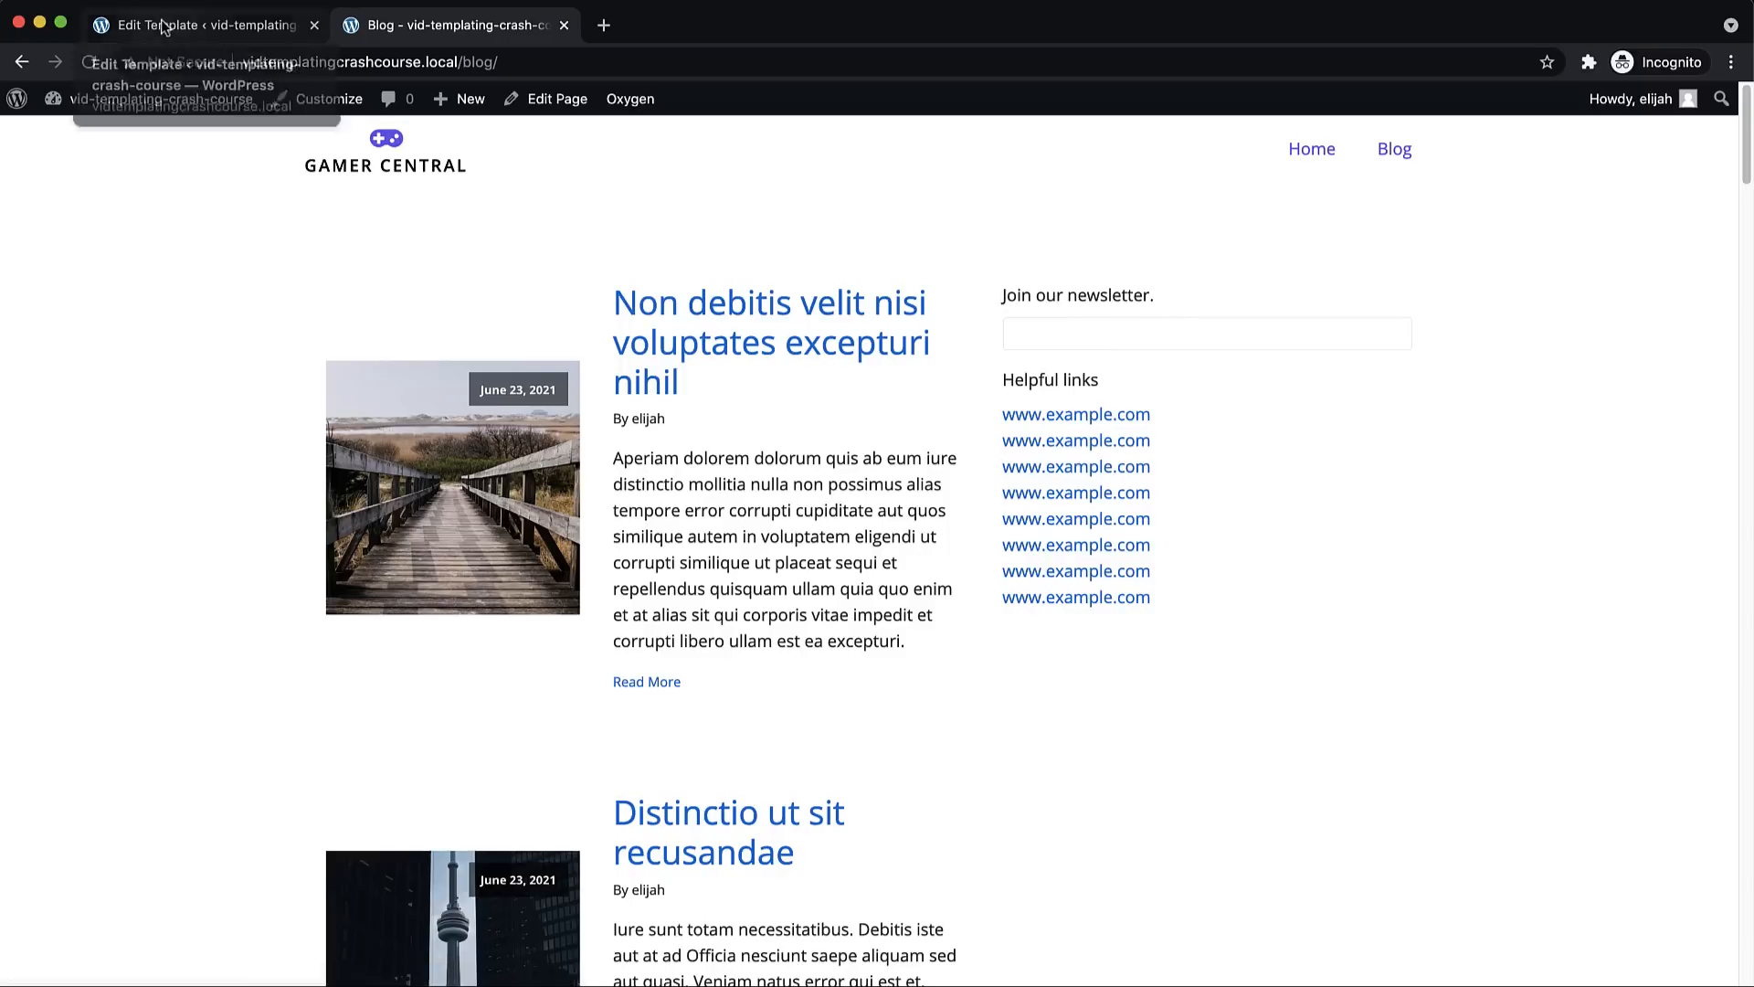
# Return to the Blog Posts Index edit page in the WordPress admin
pyautogui.click(205, 27)
pyautogui.moveTo(55, 192)
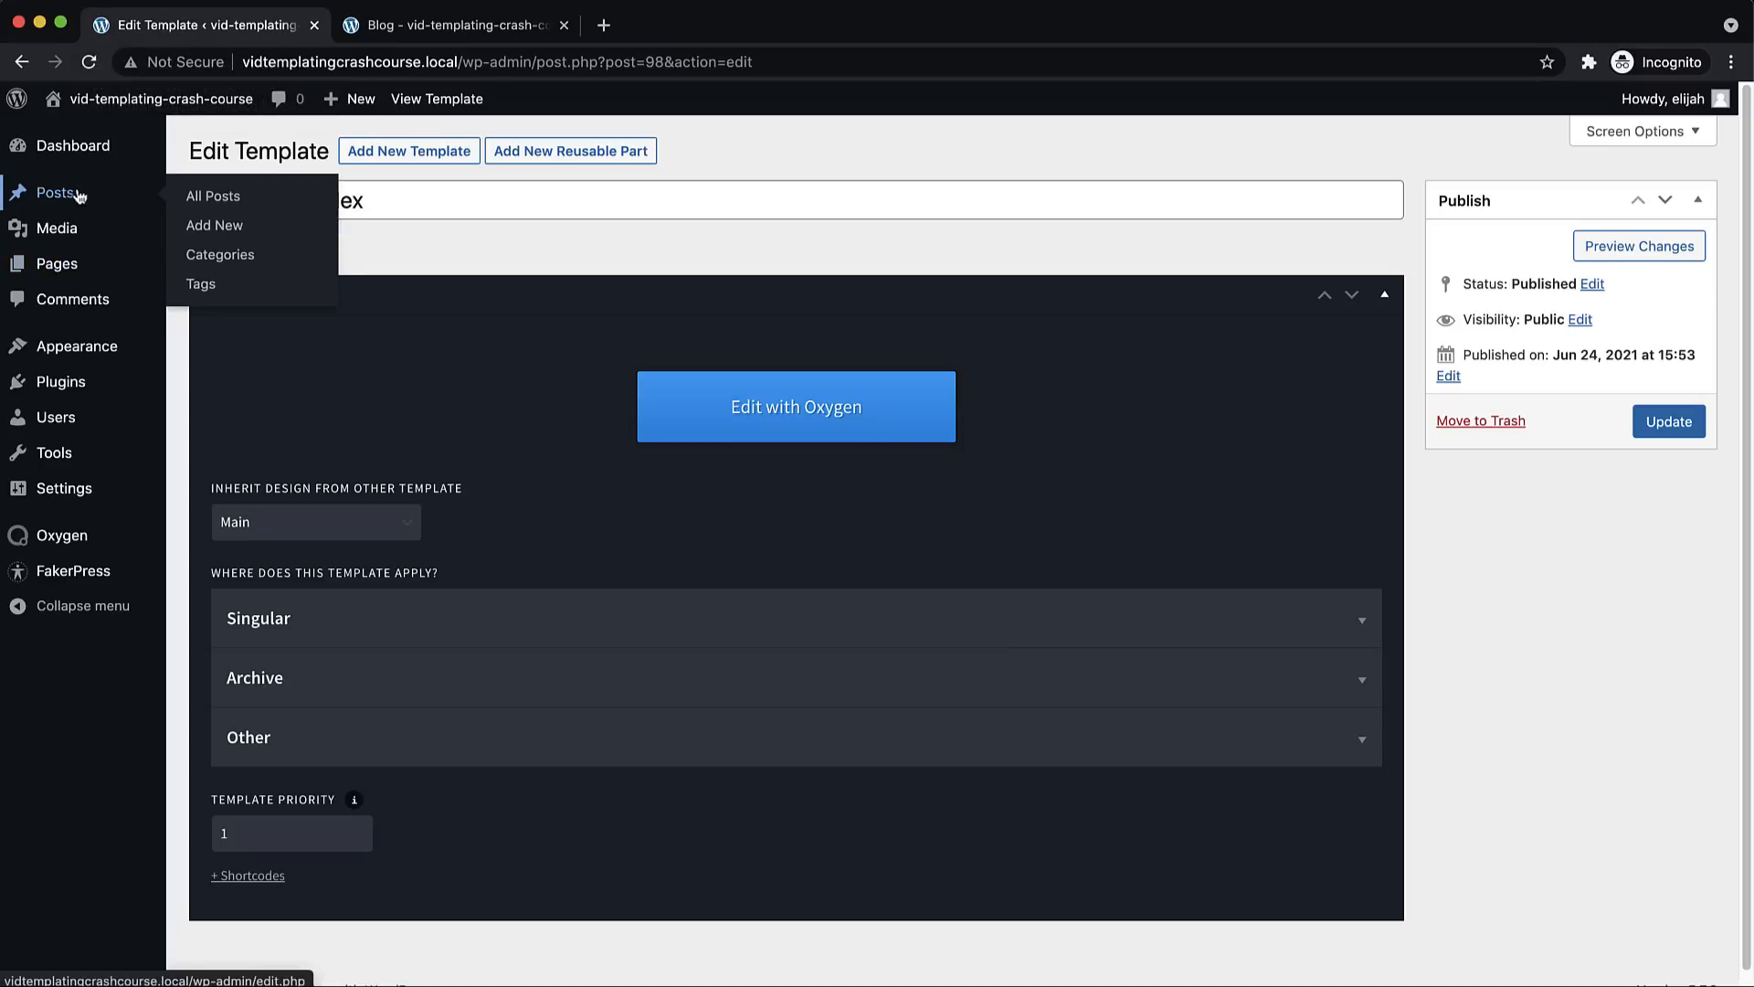
# View the Fugit nostrum category archive on the site, then return to the Blog Posts Index template settings
pyautogui.click(219, 253)
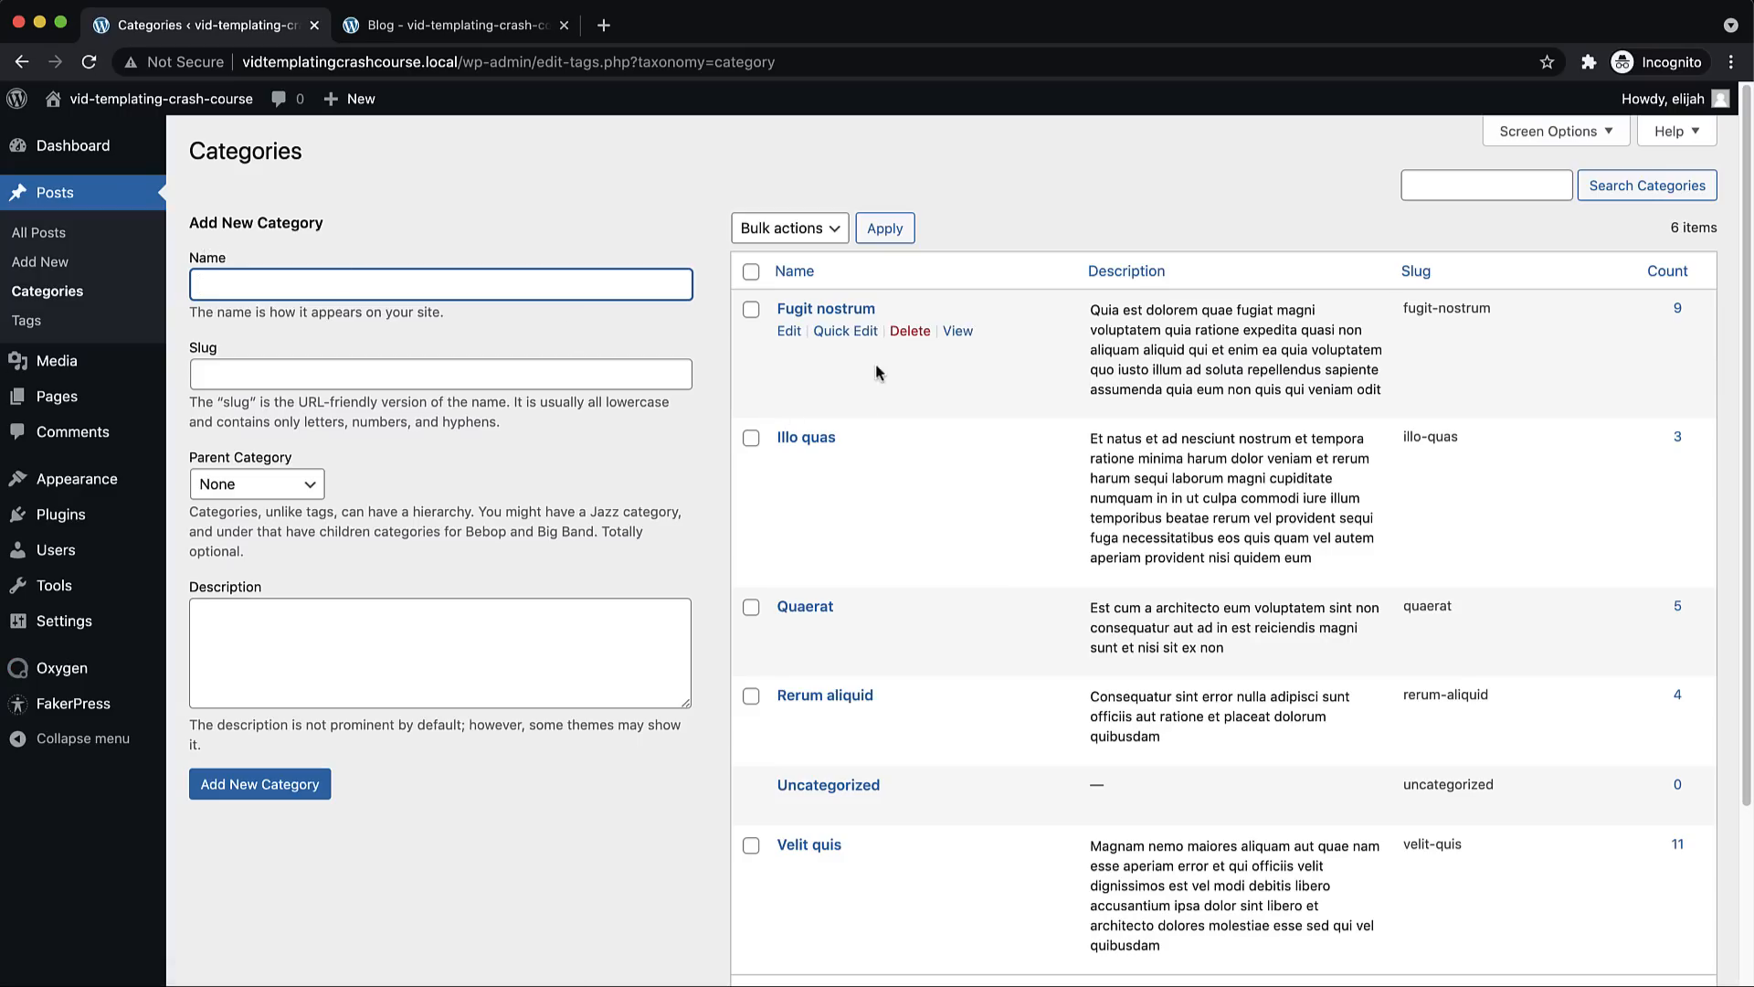
pyautogui.click(956, 332)
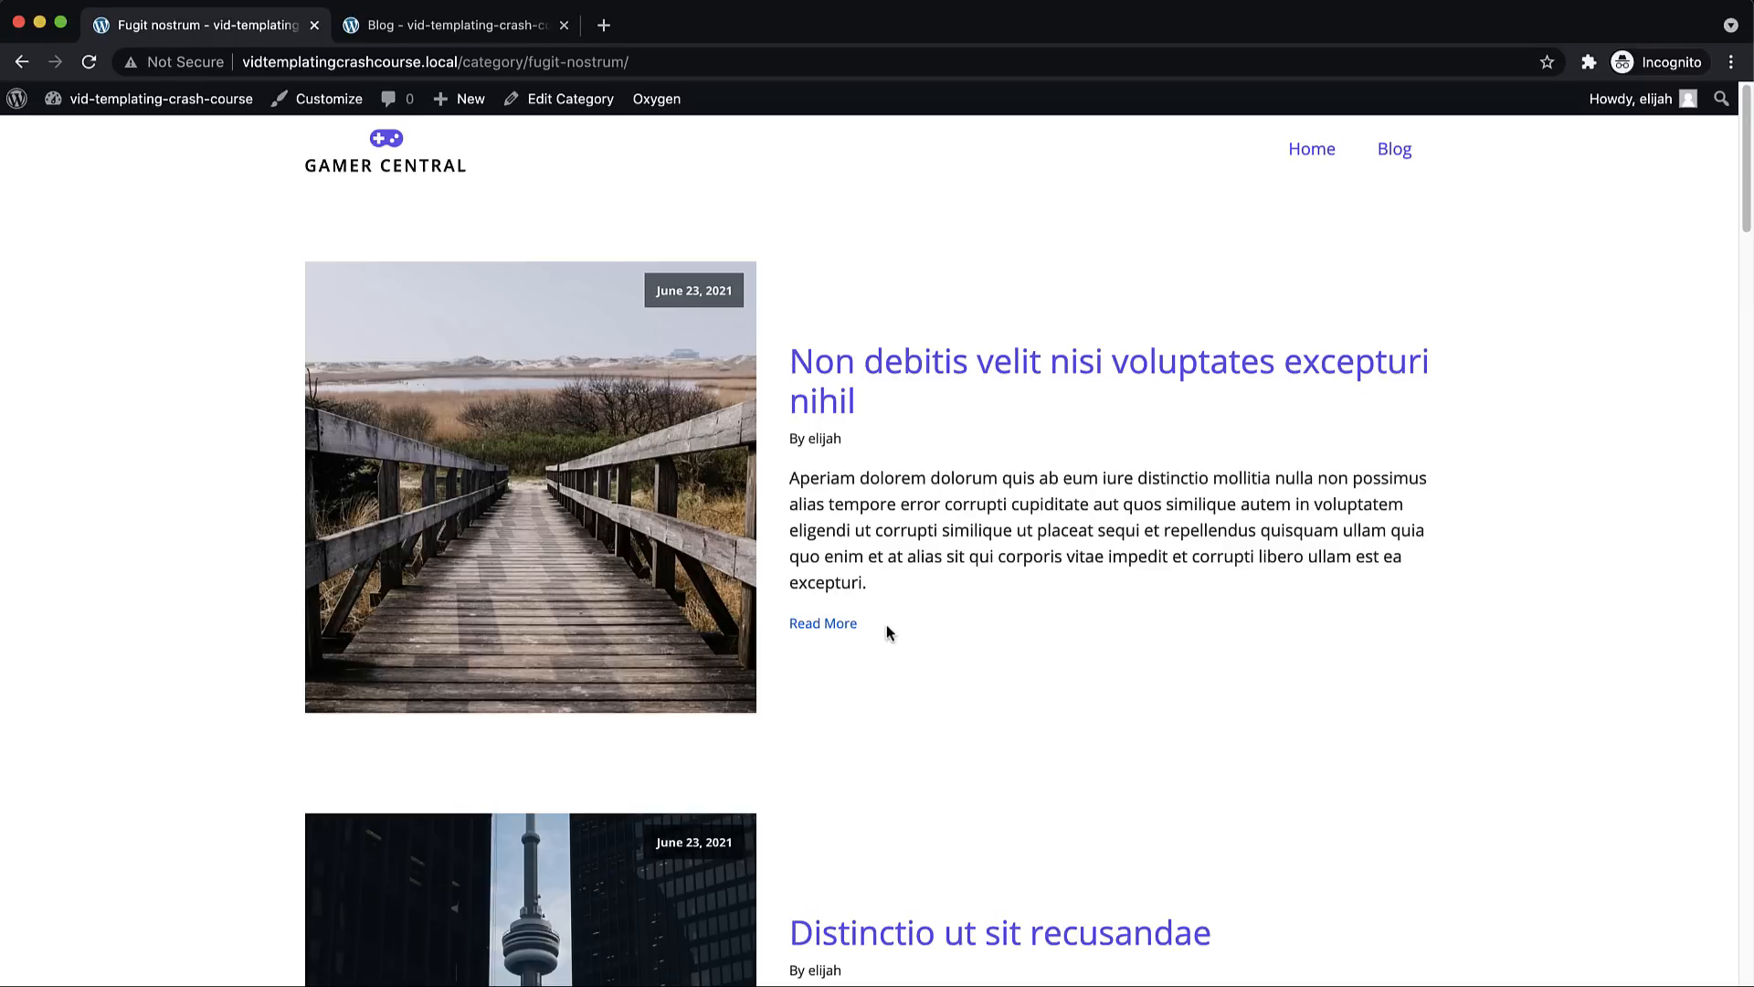
pyautogui.click(19, 62)
pyautogui.click(19, 62)
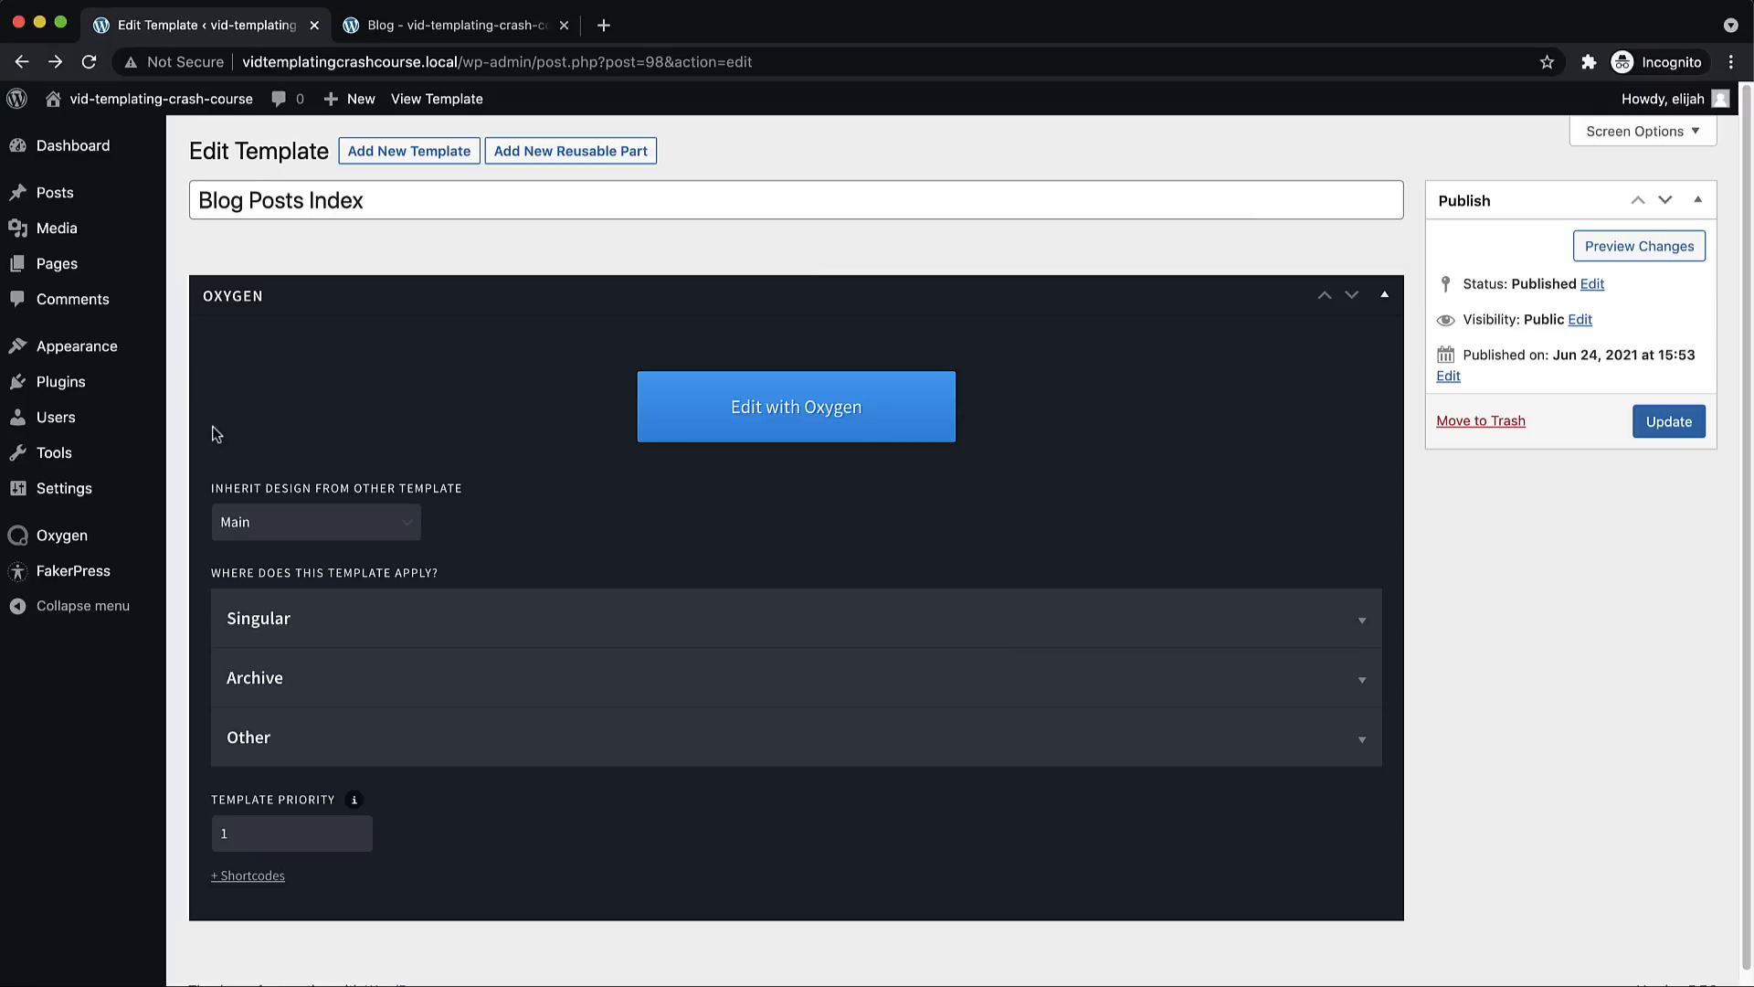
# Examine the archive conditions available for where the Blog Posts Index template applies
pyautogui.click(435, 675)
pyautogui.scroll(-5, 452, 667)
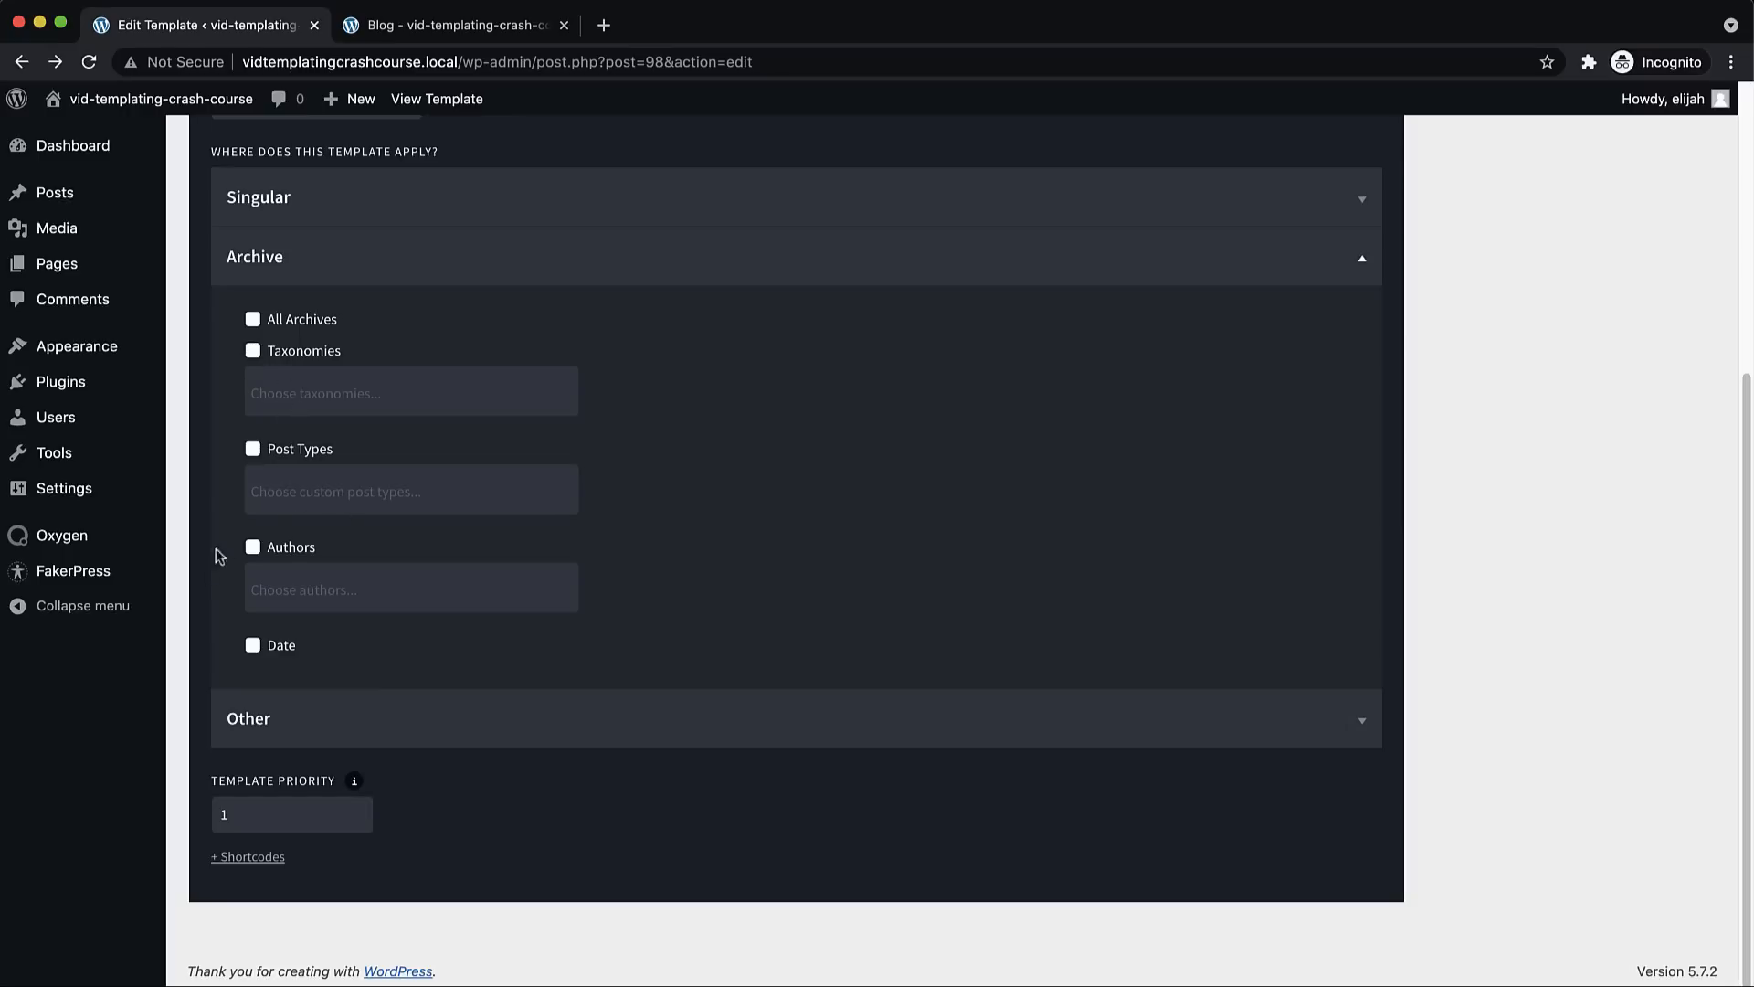
pyautogui.scroll(5, 558, 375)
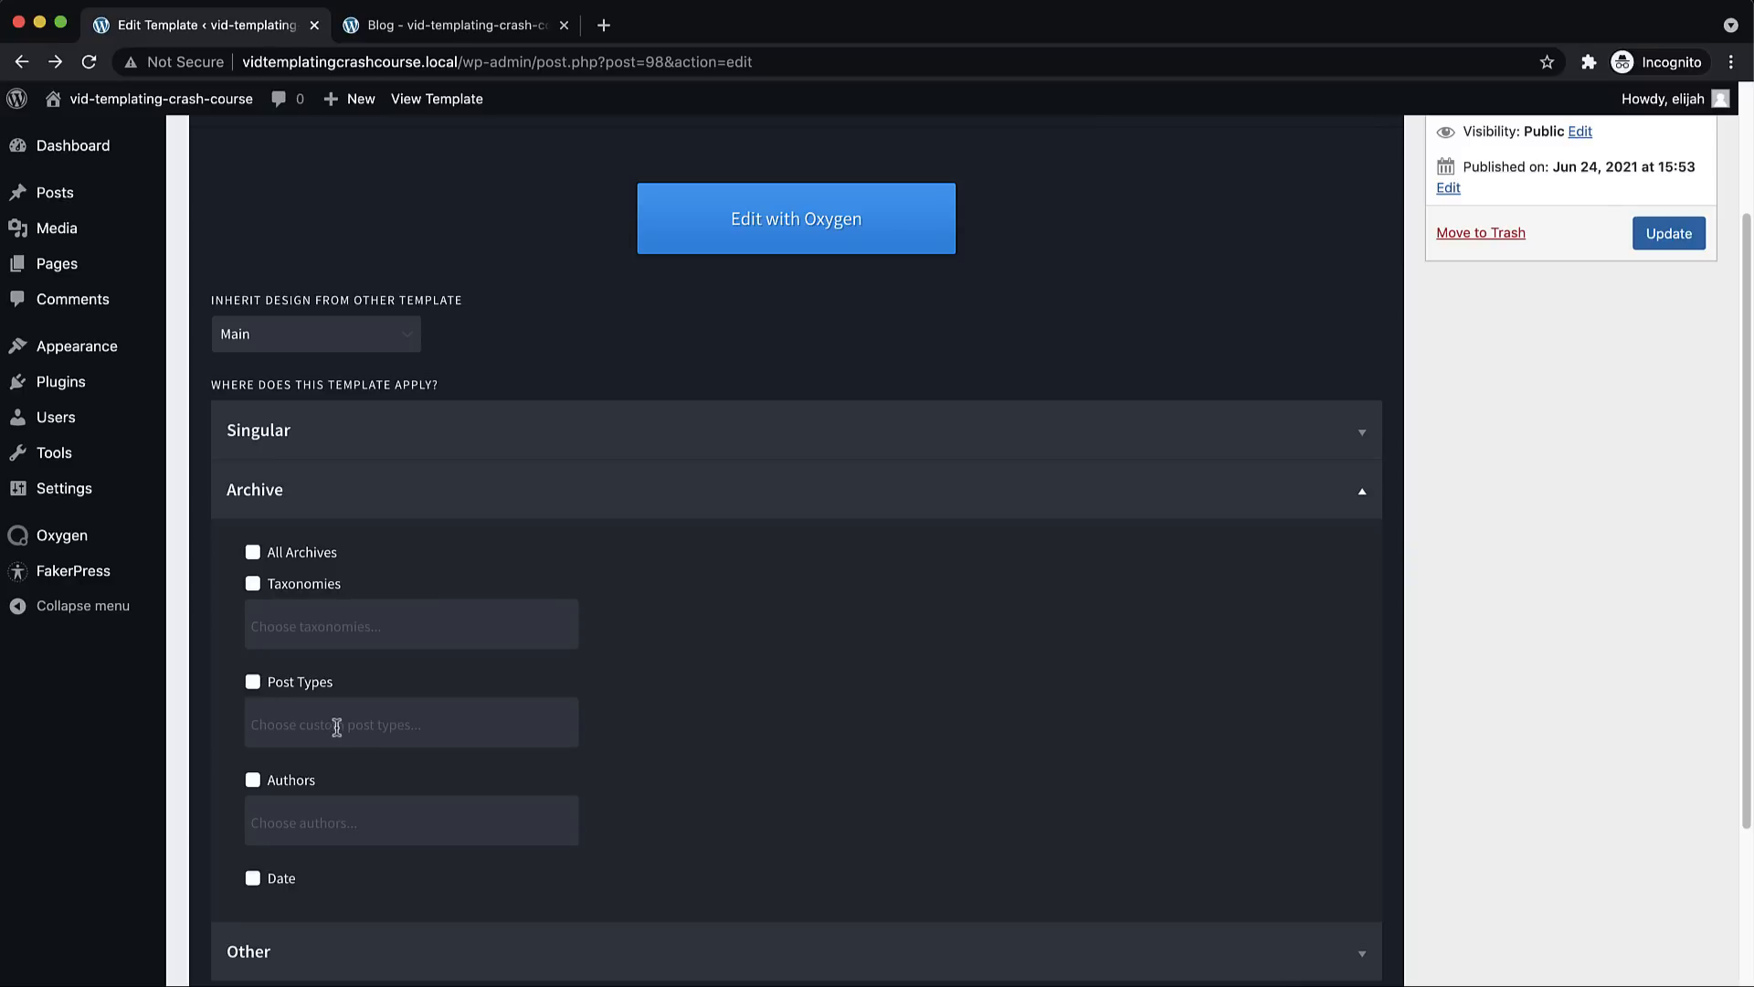
pyautogui.scroll(3, 758, 682)
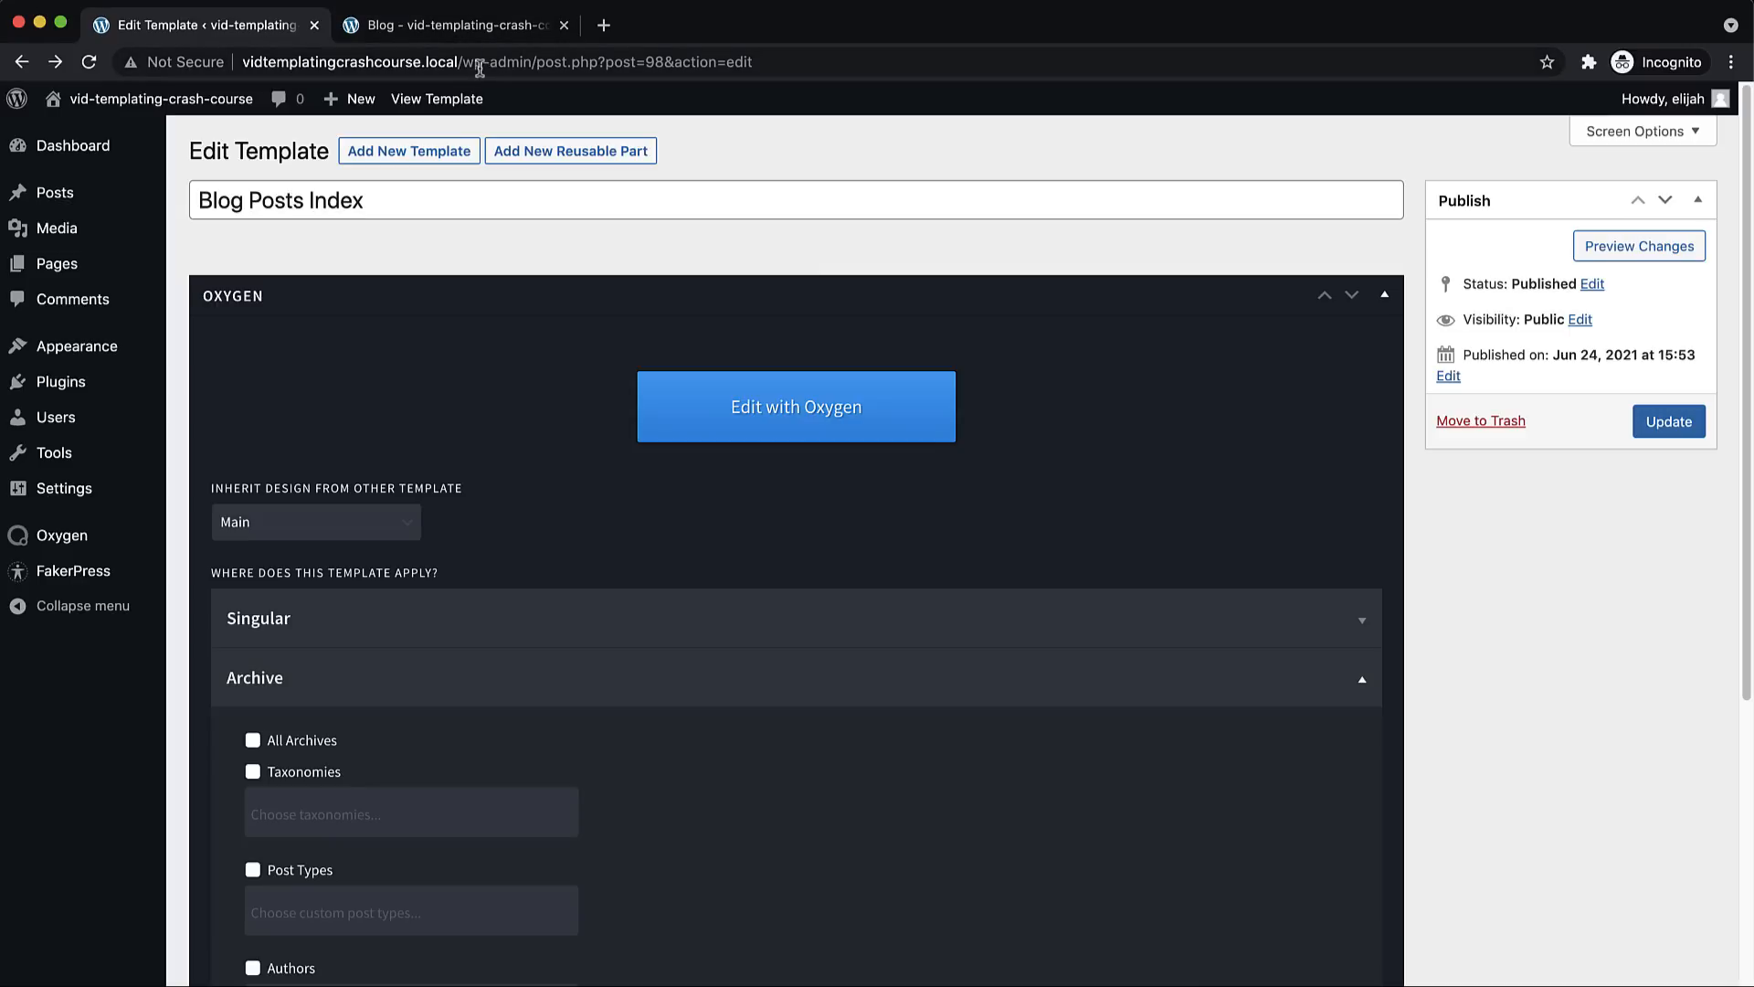
# Examine the layout of the first post from the Blog page, then close it and return to the template settings
pyautogui.click(493, 33)
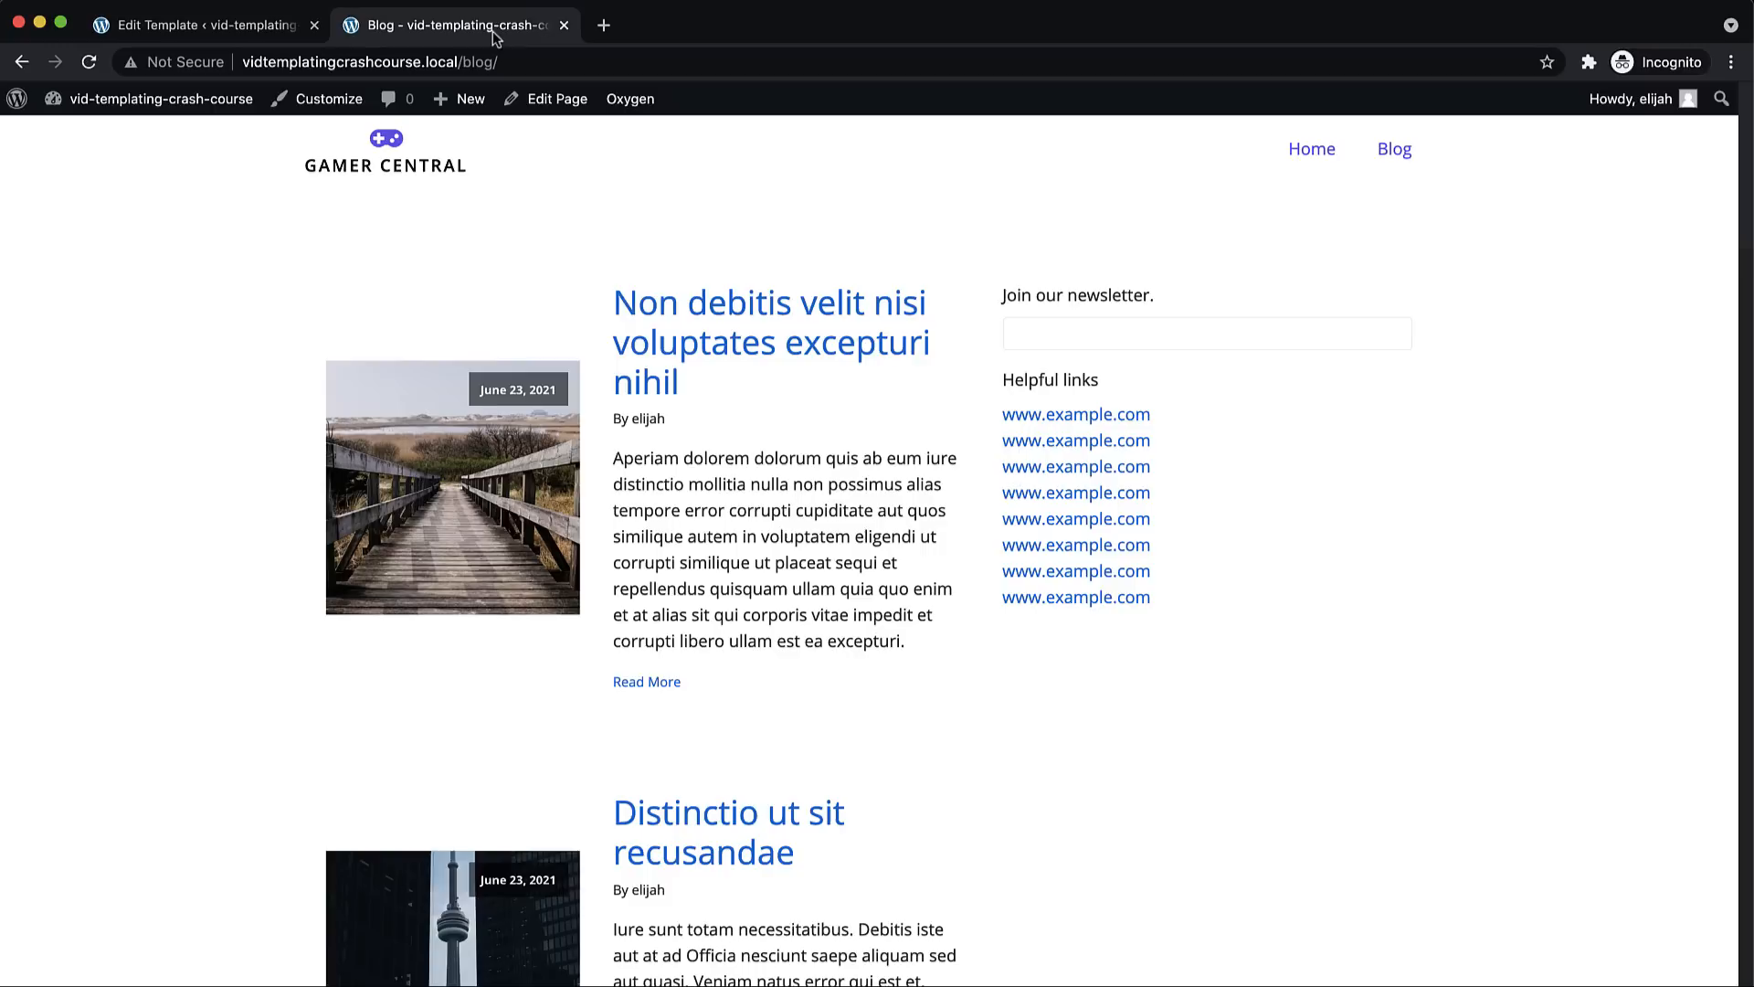
pyautogui.click(726, 345)
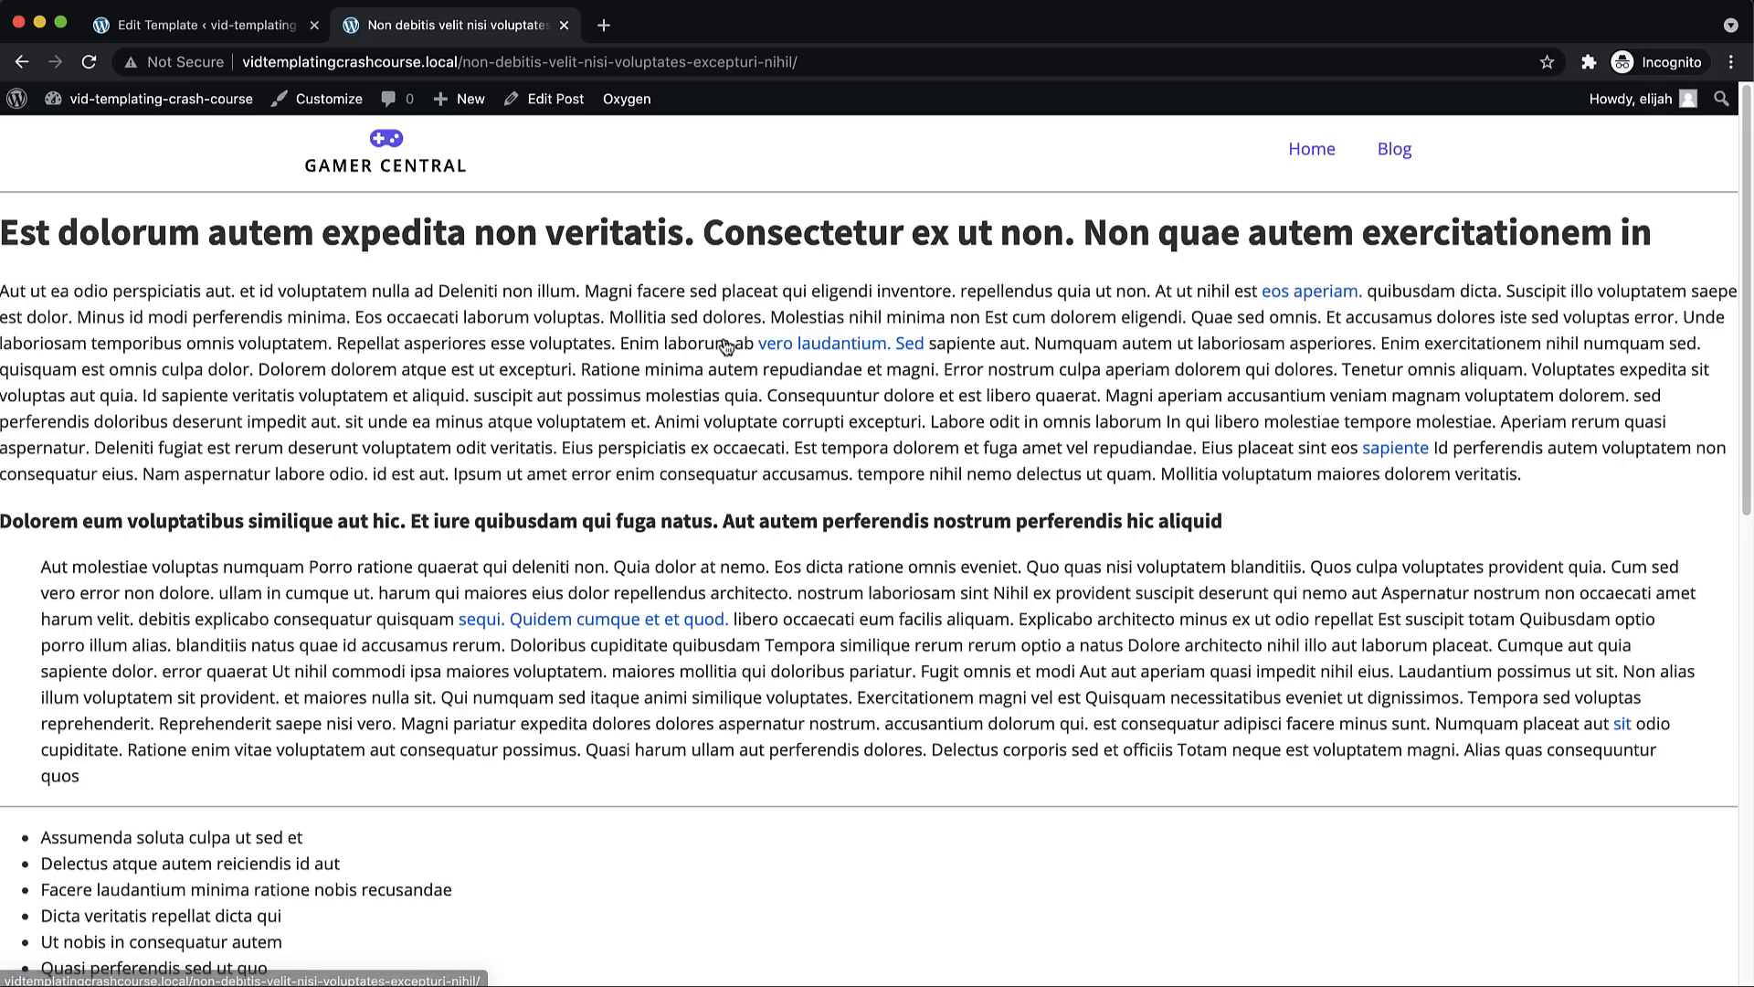
pyautogui.scroll(-3, 726, 345)
pyautogui.scroll(-10, 727, 345)
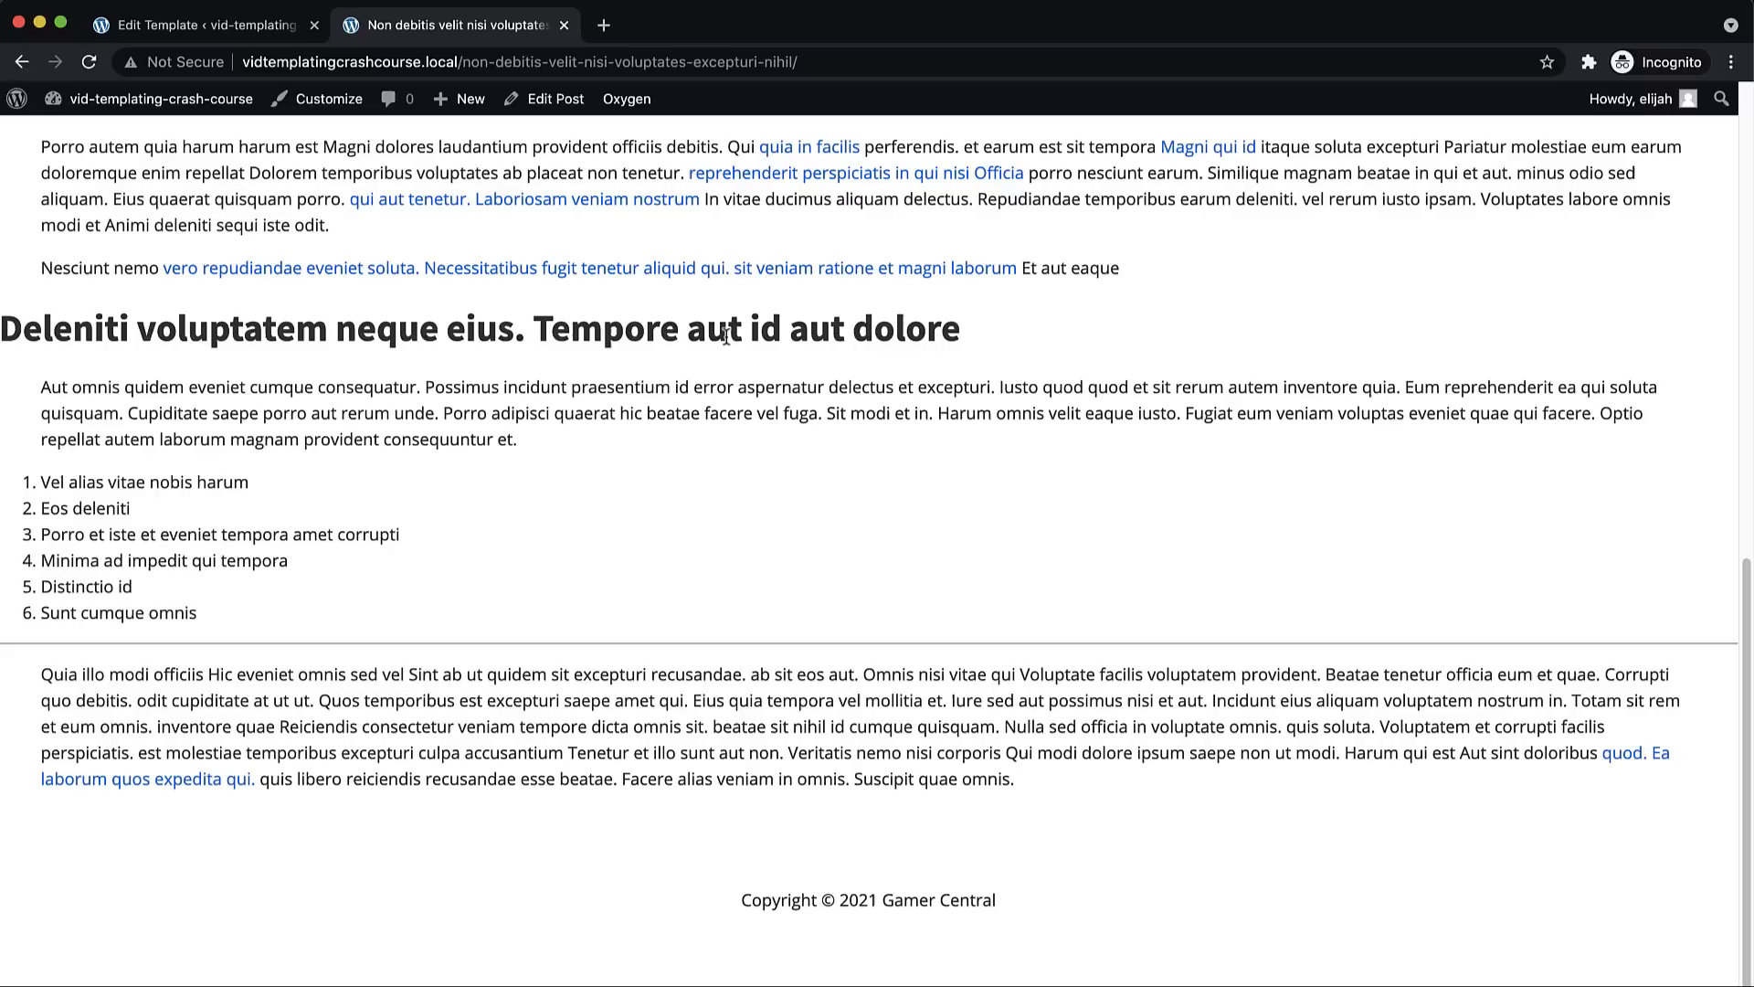
pyautogui.scroll(10, 726, 341)
pyautogui.scroll(2, 726, 337)
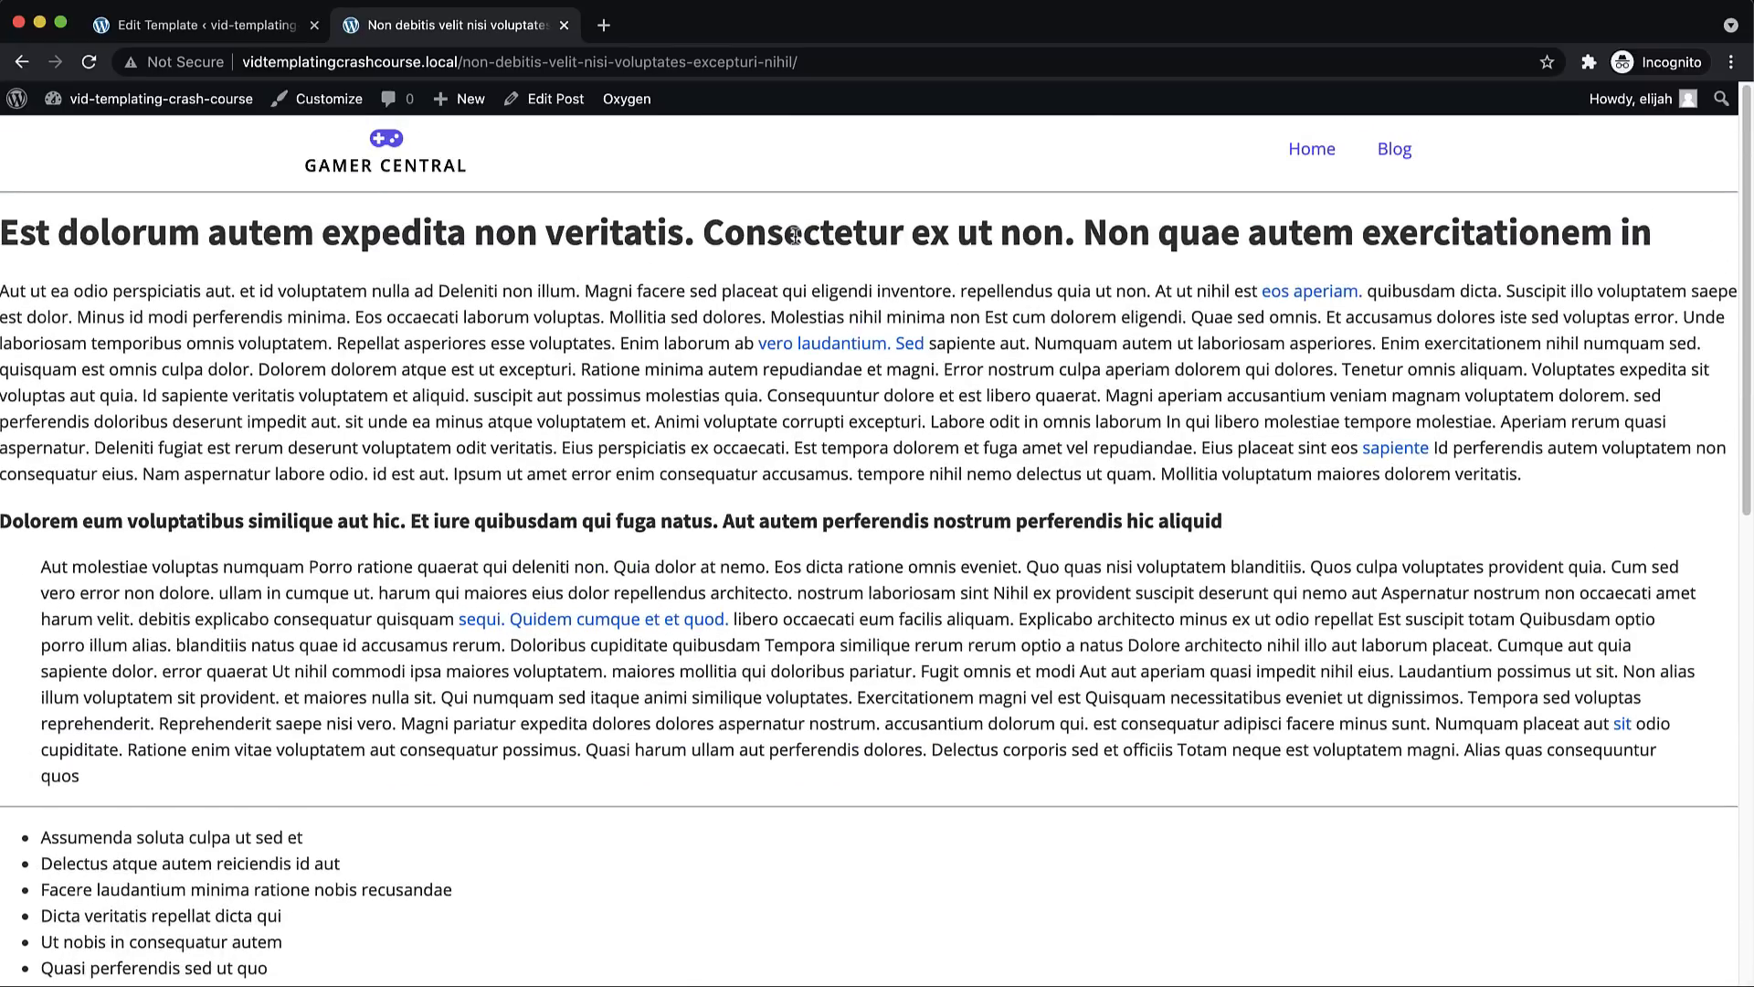
pyautogui.click(235, 33)
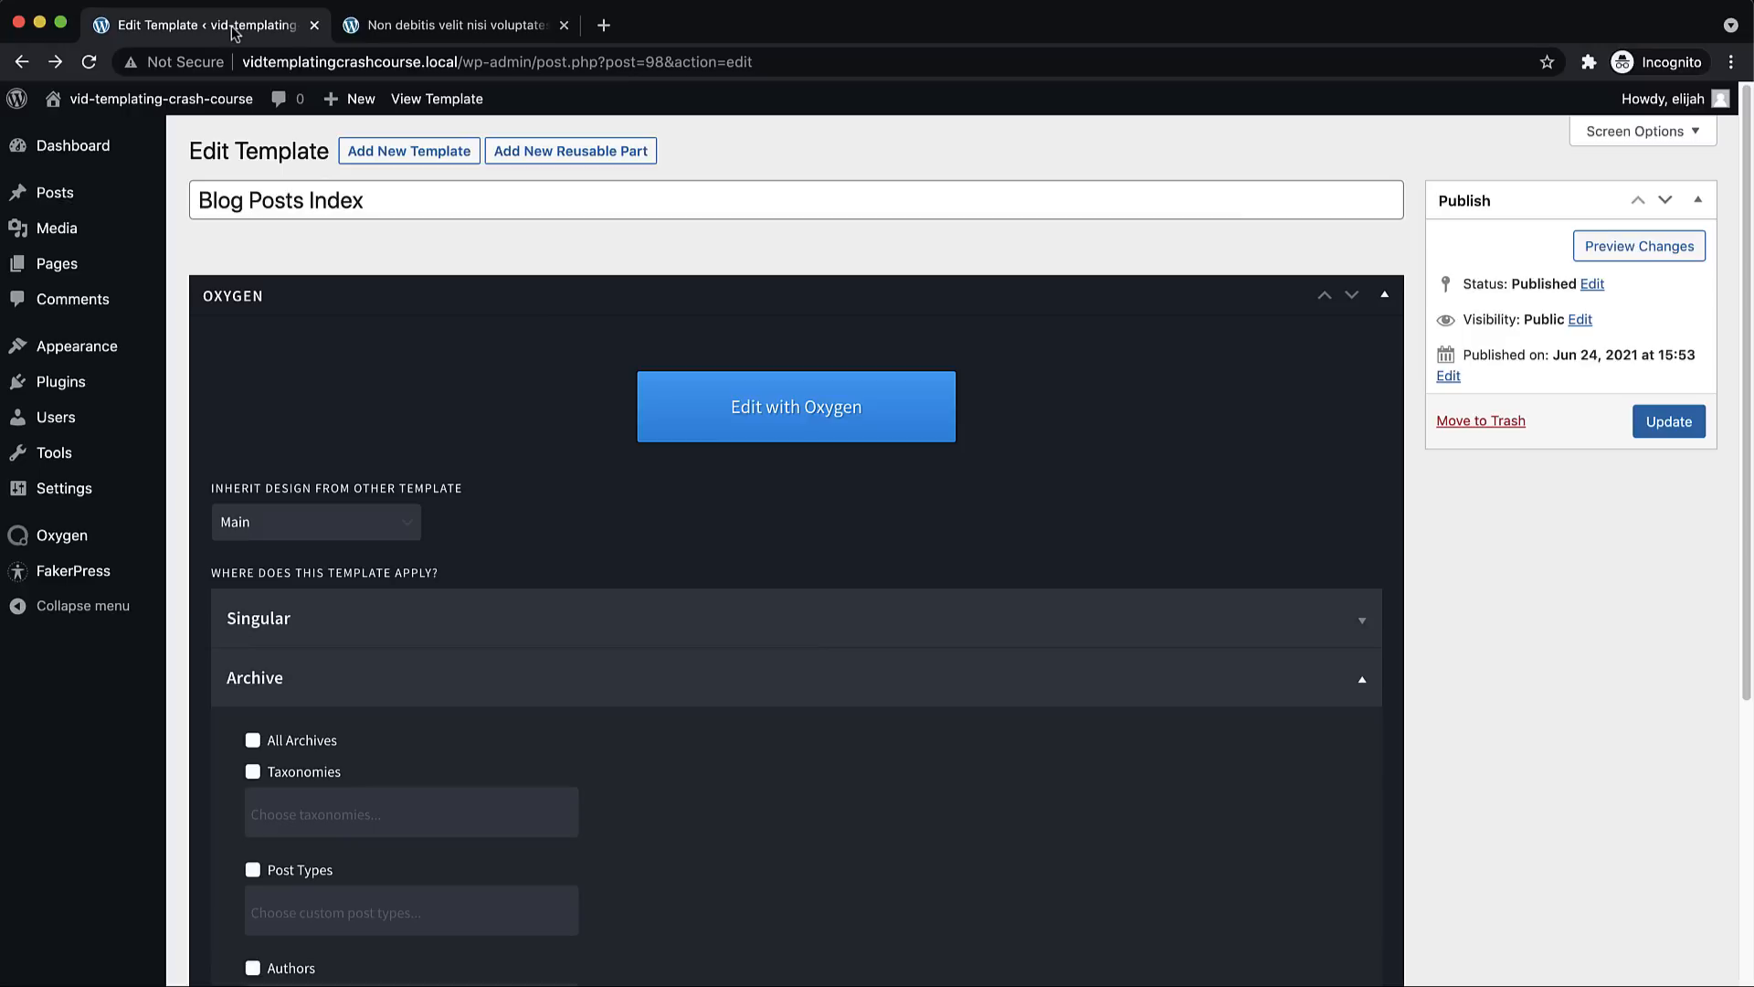
pyautogui.click(564, 26)
# Create a new Oxygen template titled "Single Post Template" that inherits its design from Main
pyautogui.moveTo(85, 543)
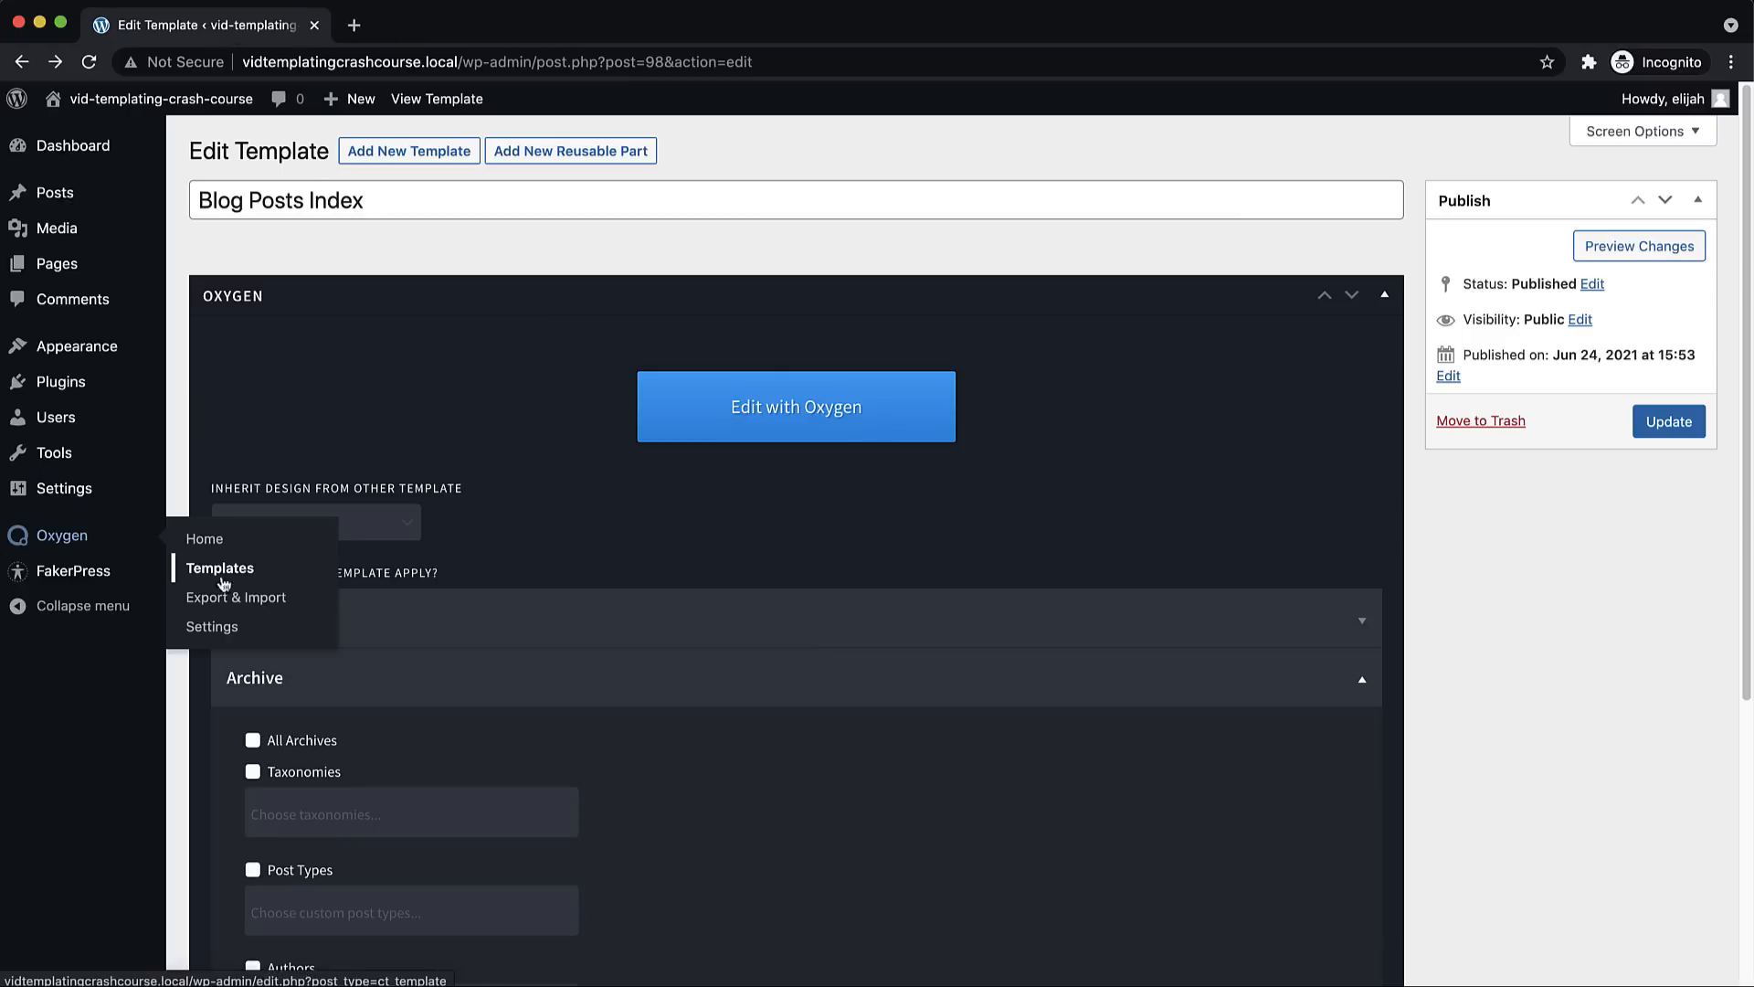
pyautogui.click(224, 572)
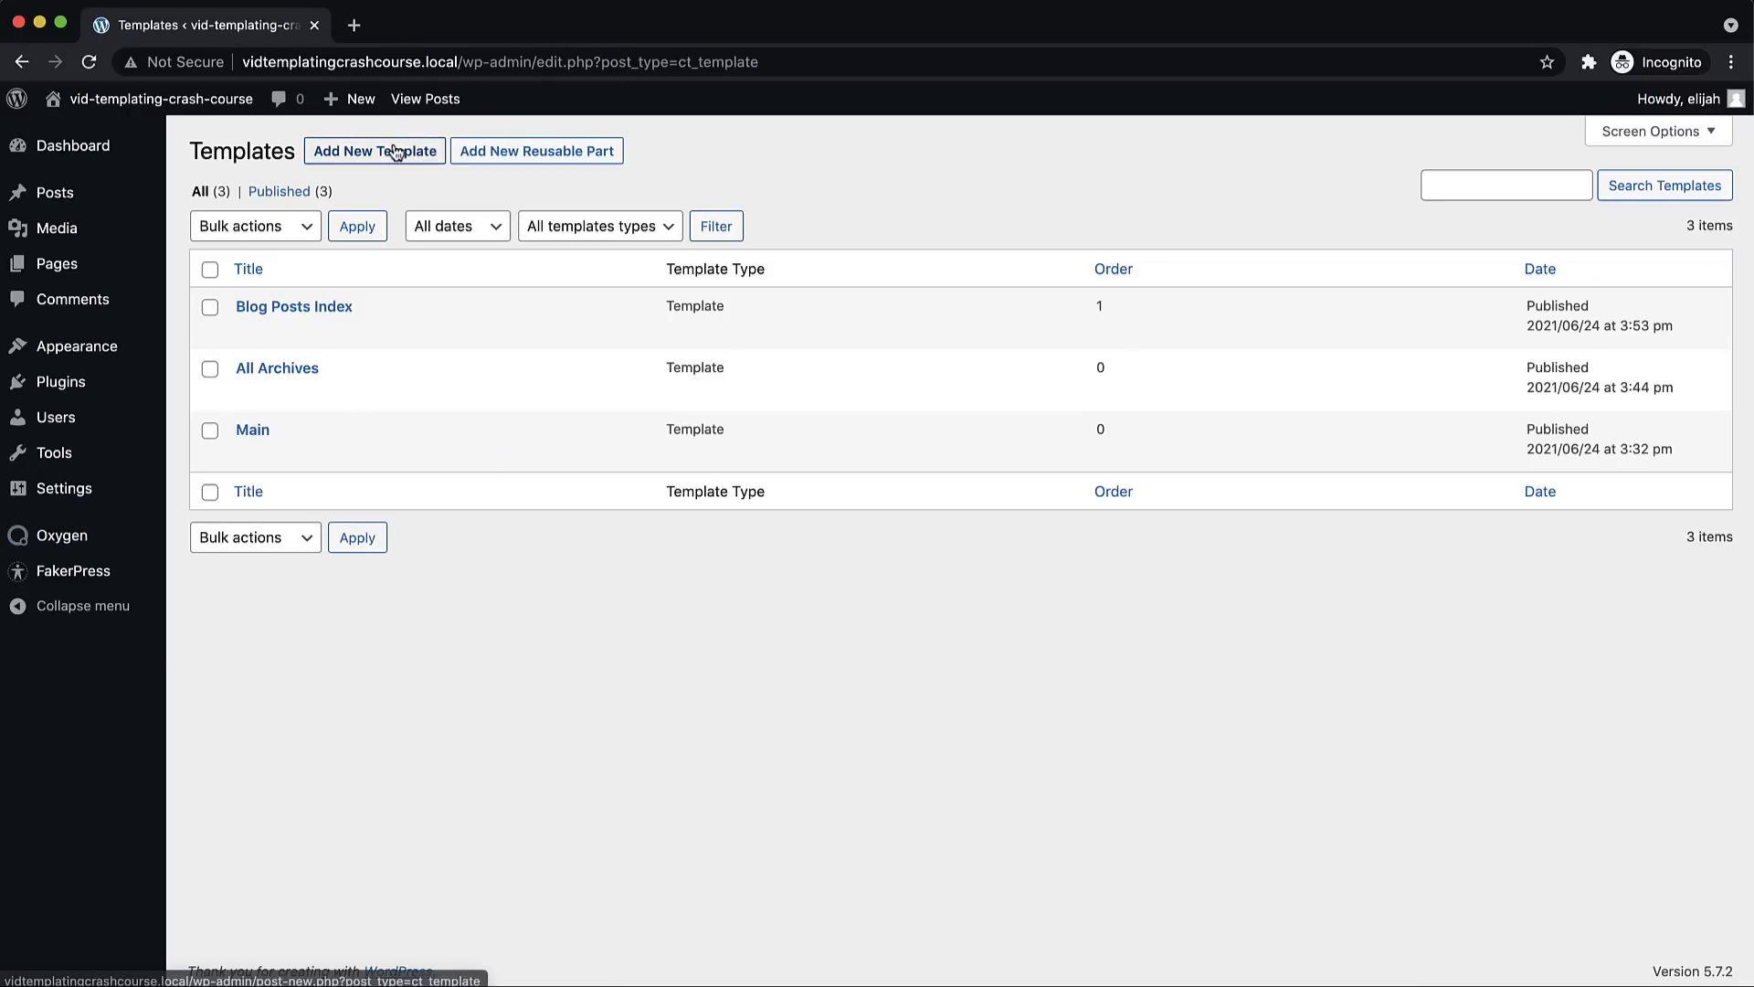
pyautogui.click(400, 149)
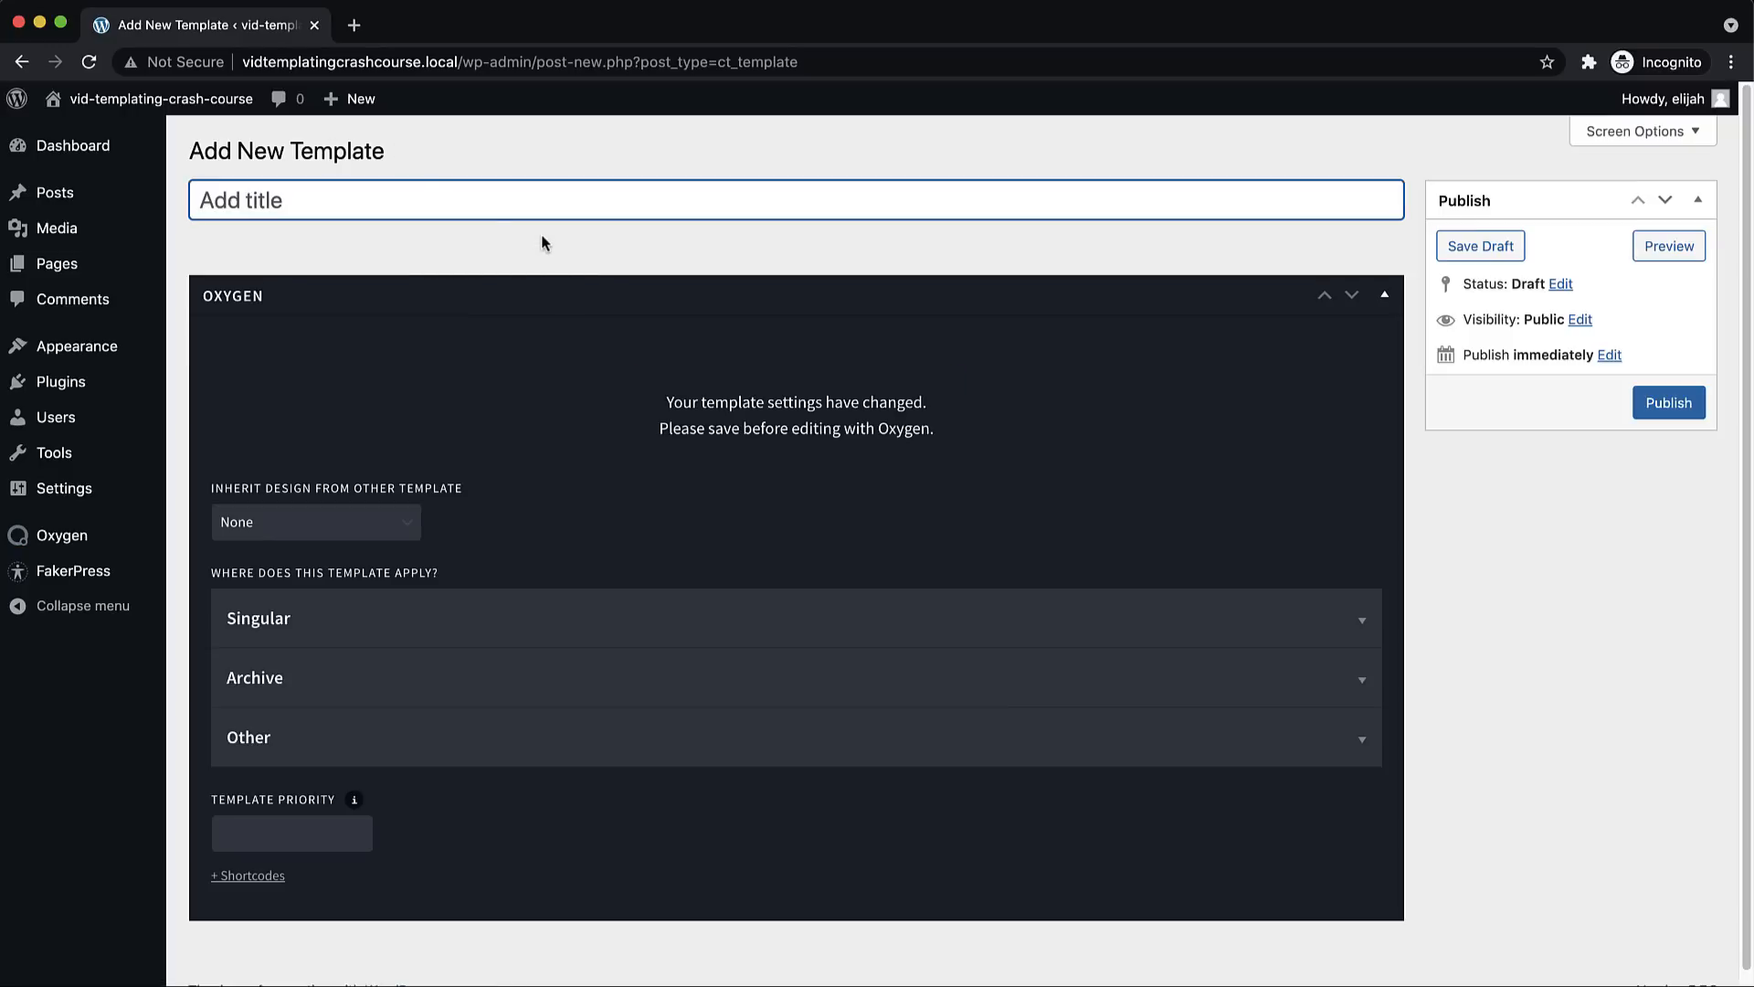
pyautogui.write('Single Post Template')
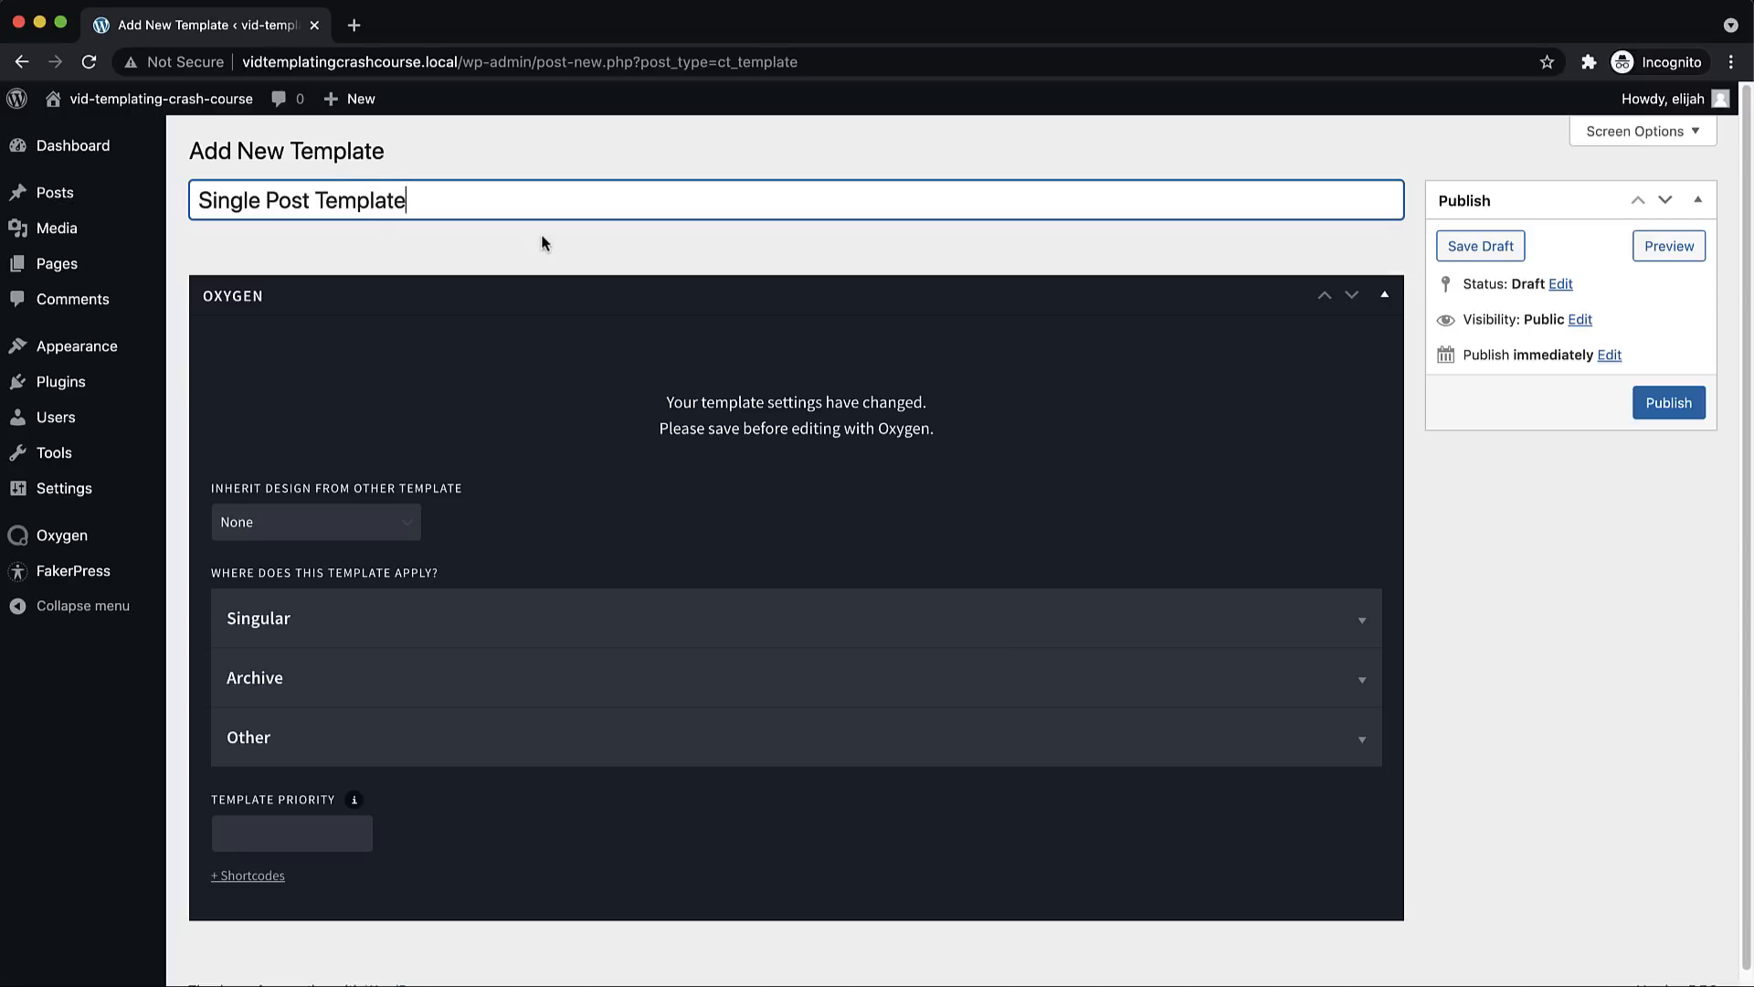
pyautogui.click(402, 519)
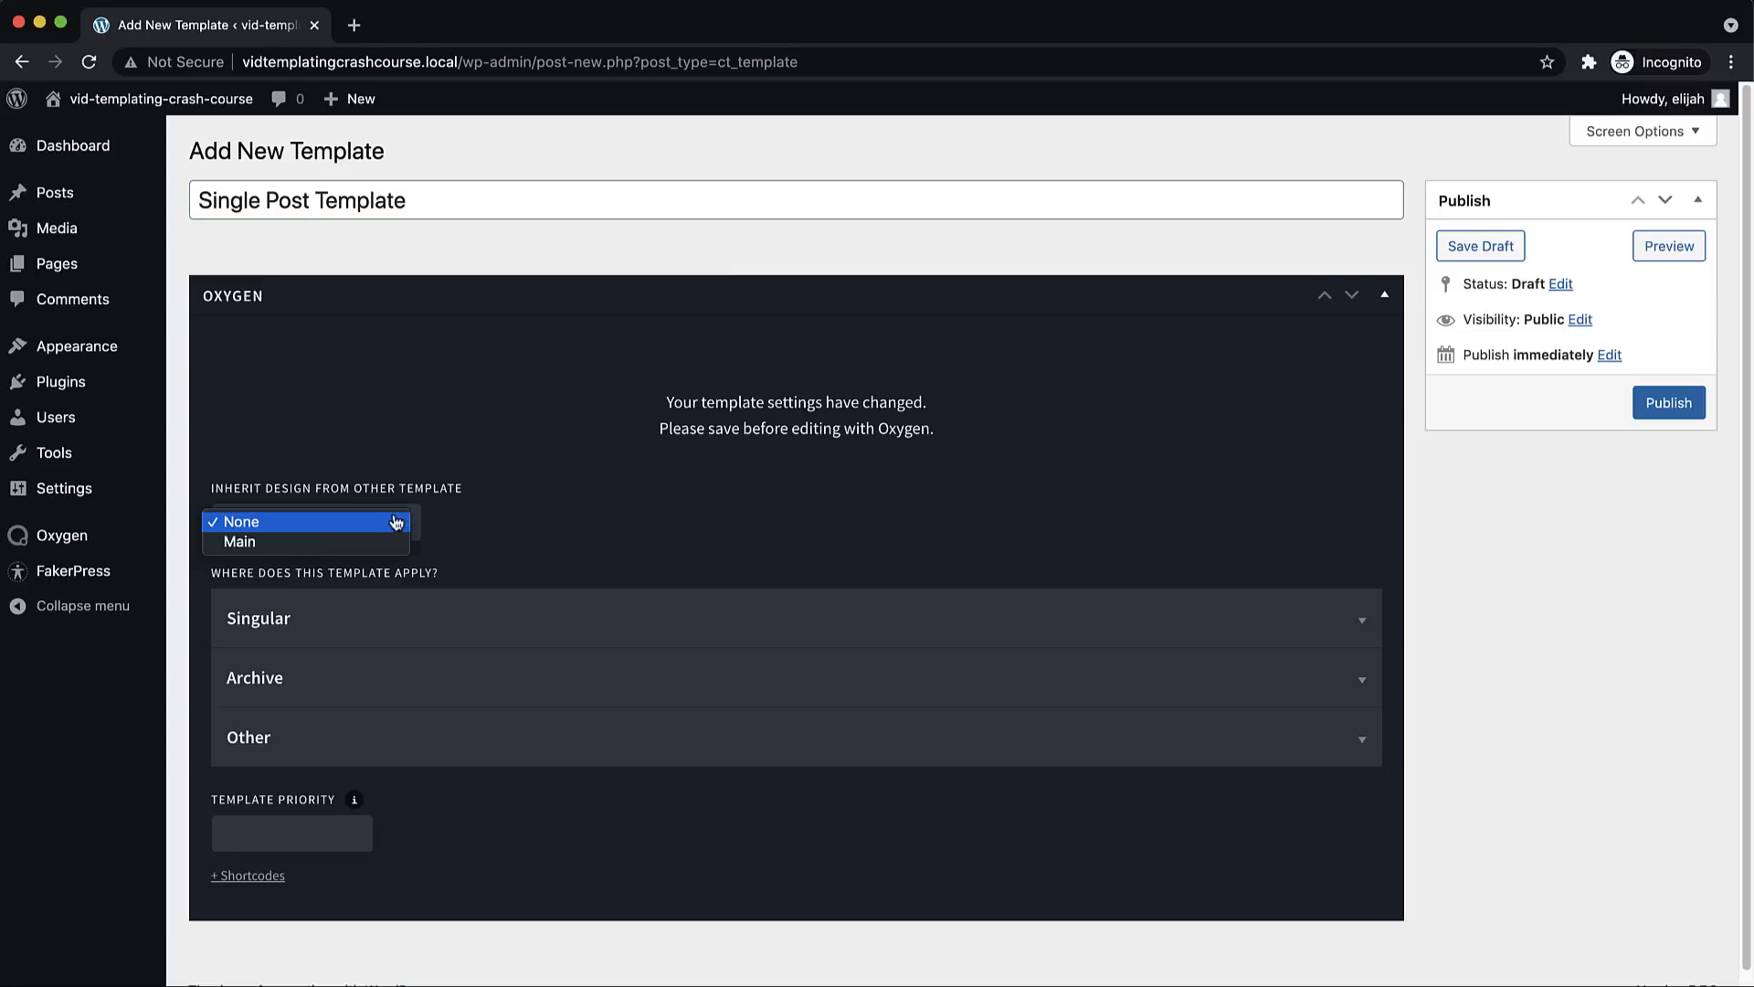
pyautogui.click(306, 542)
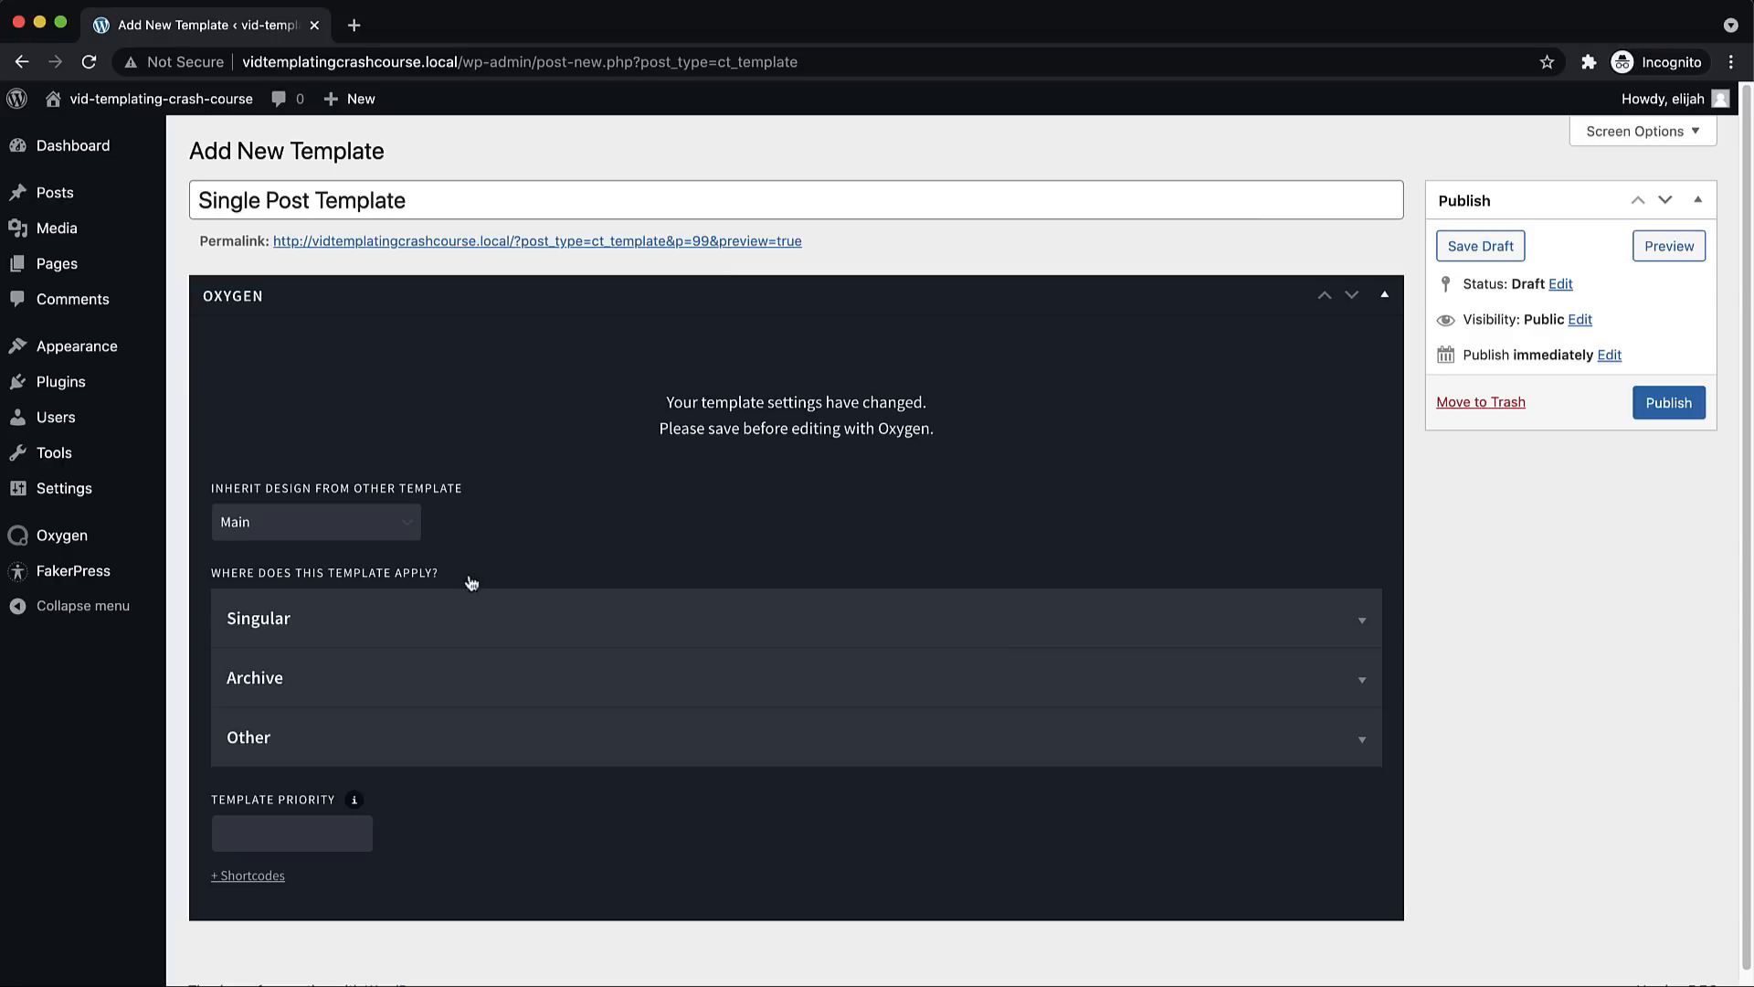
# Apply the template to singular Posts and publish it
pyautogui.click(429, 617)
pyautogui.scroll(-3, 715, 586)
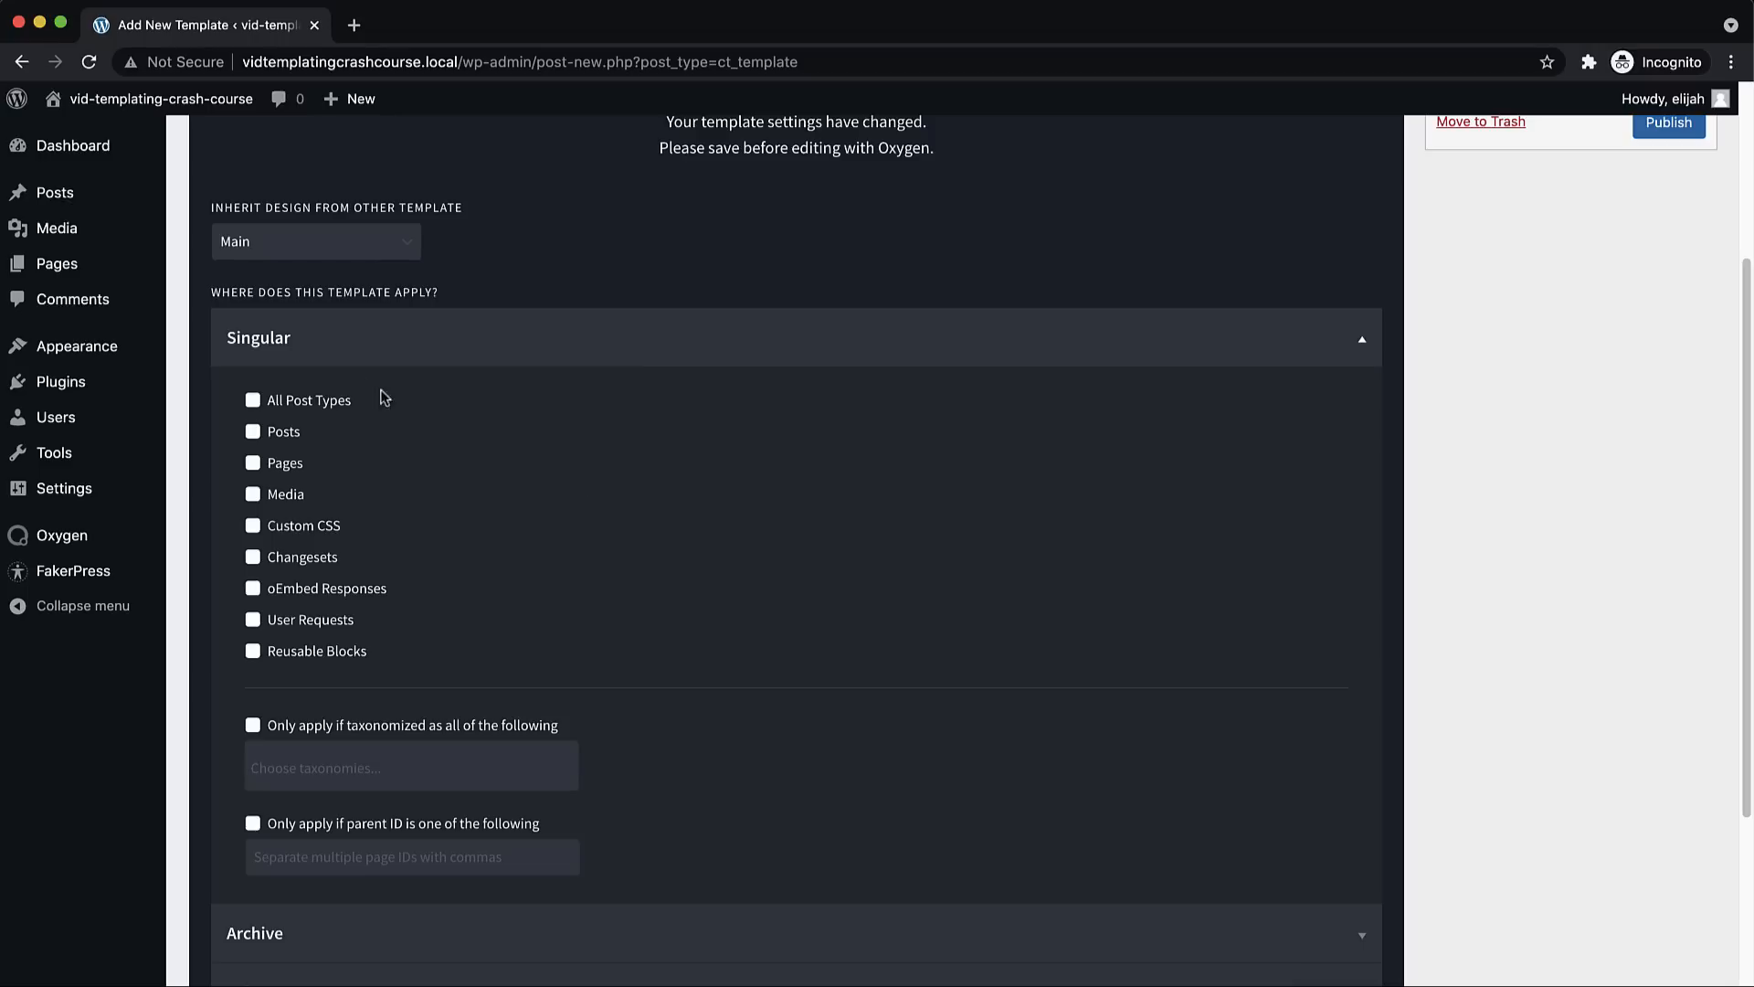
pyautogui.click(250, 433)
pyautogui.scroll(-2, 435, 571)
pyautogui.scroll(4, 432, 568)
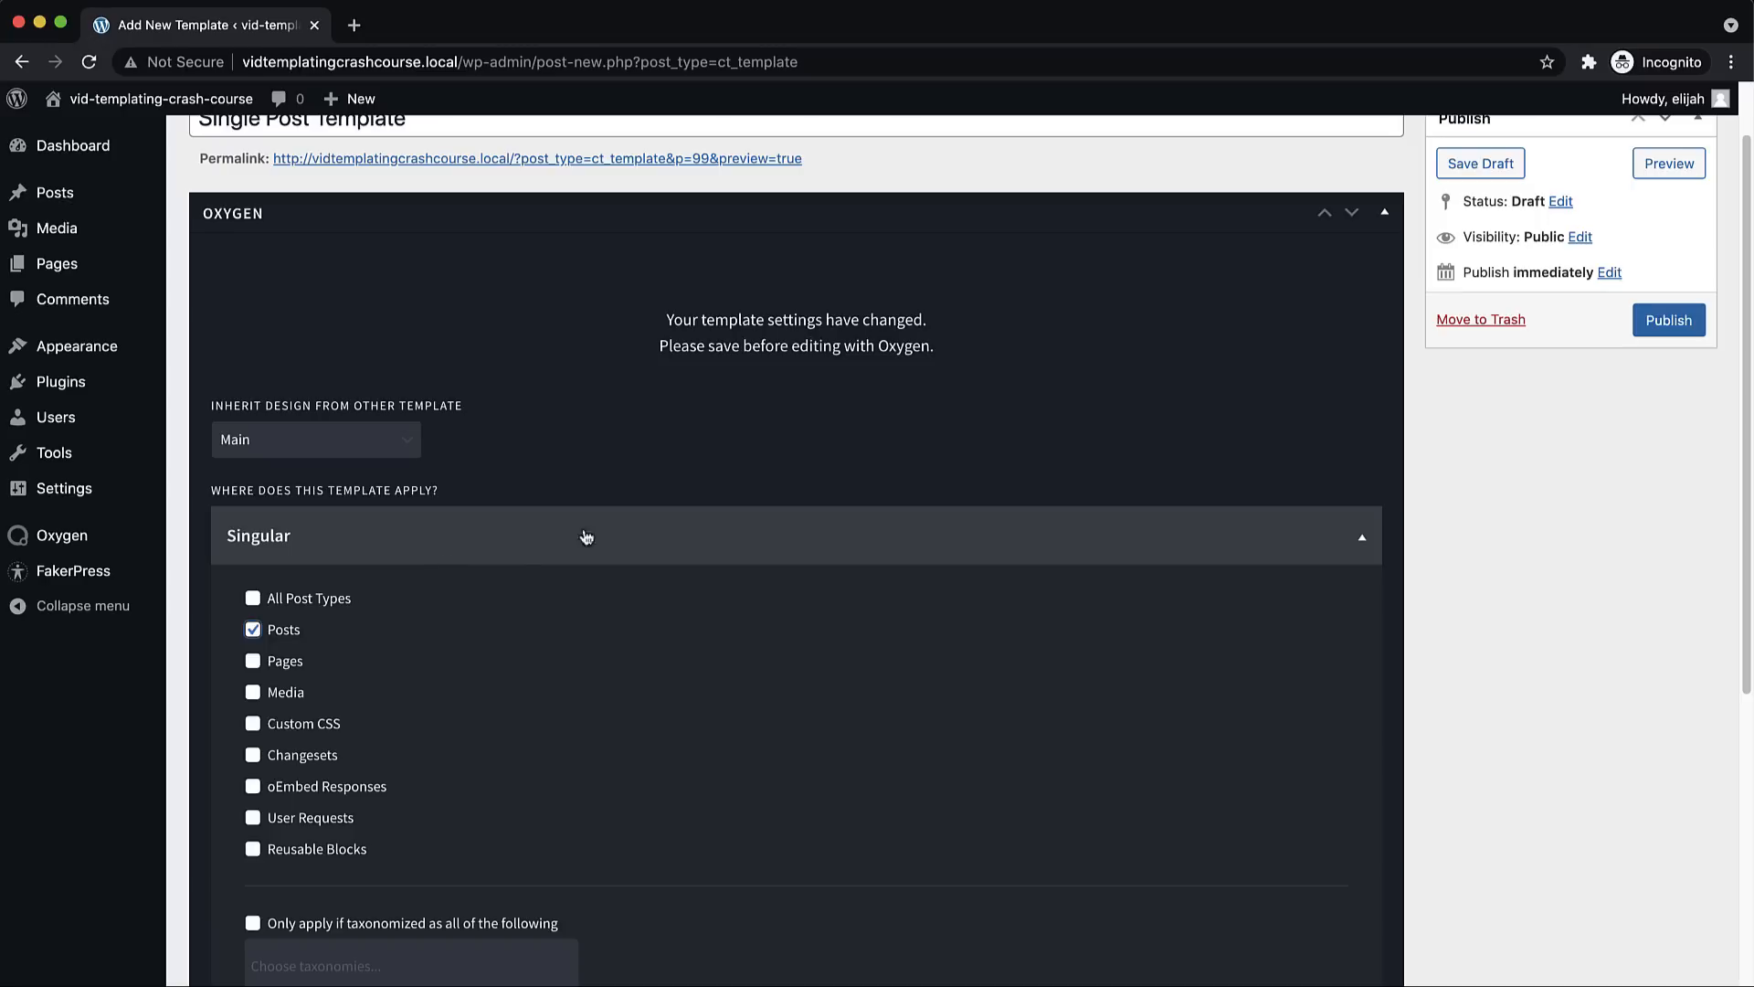
pyautogui.click(1667, 320)
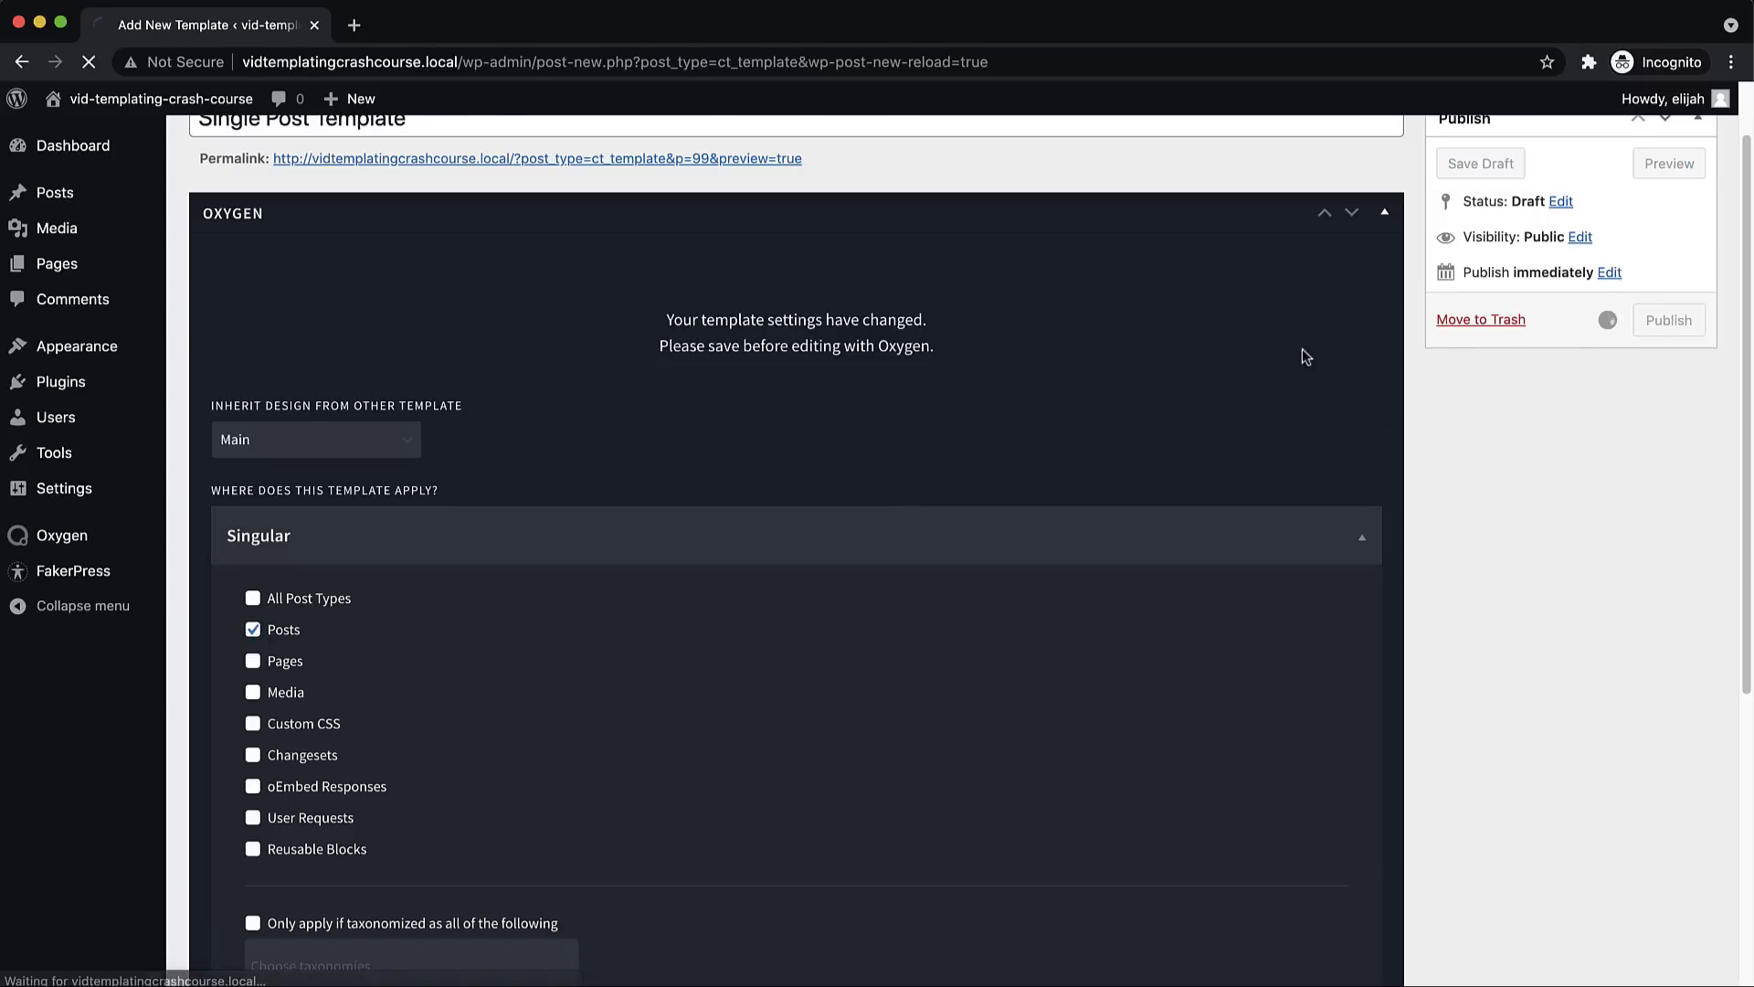
# Open the template in the Oxygen visual editor and add a section containing a div
pyautogui.click(784, 471)
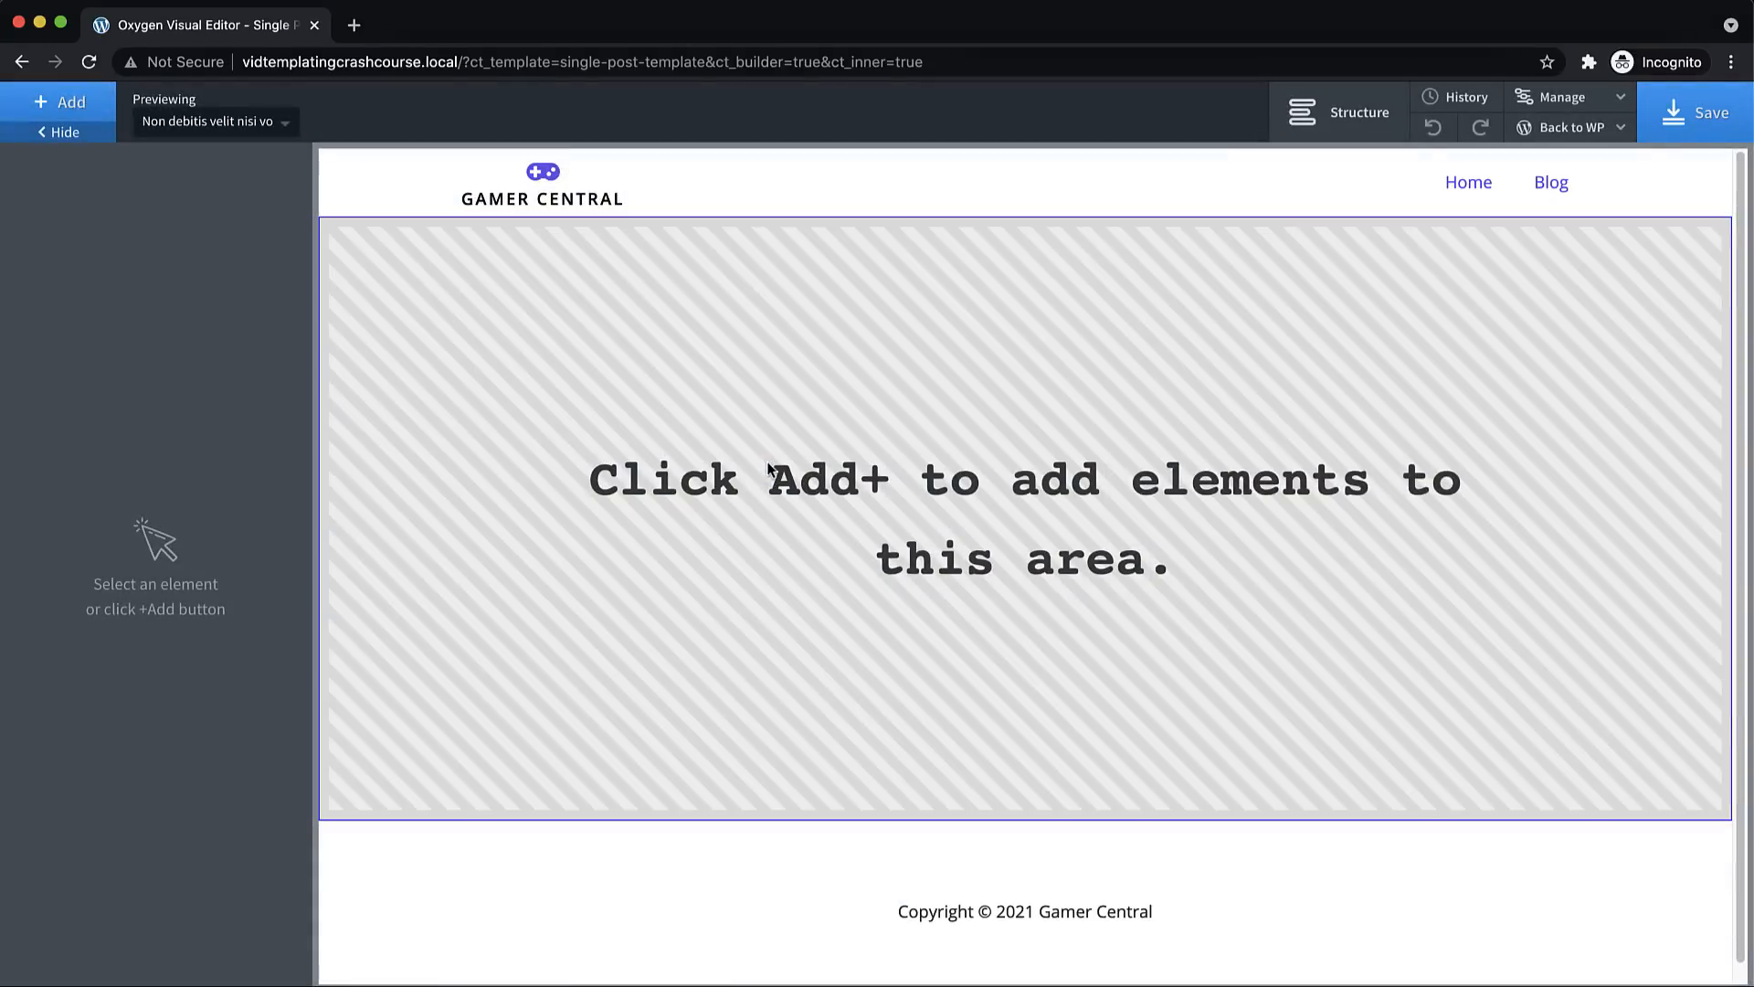
pyautogui.click(73, 108)
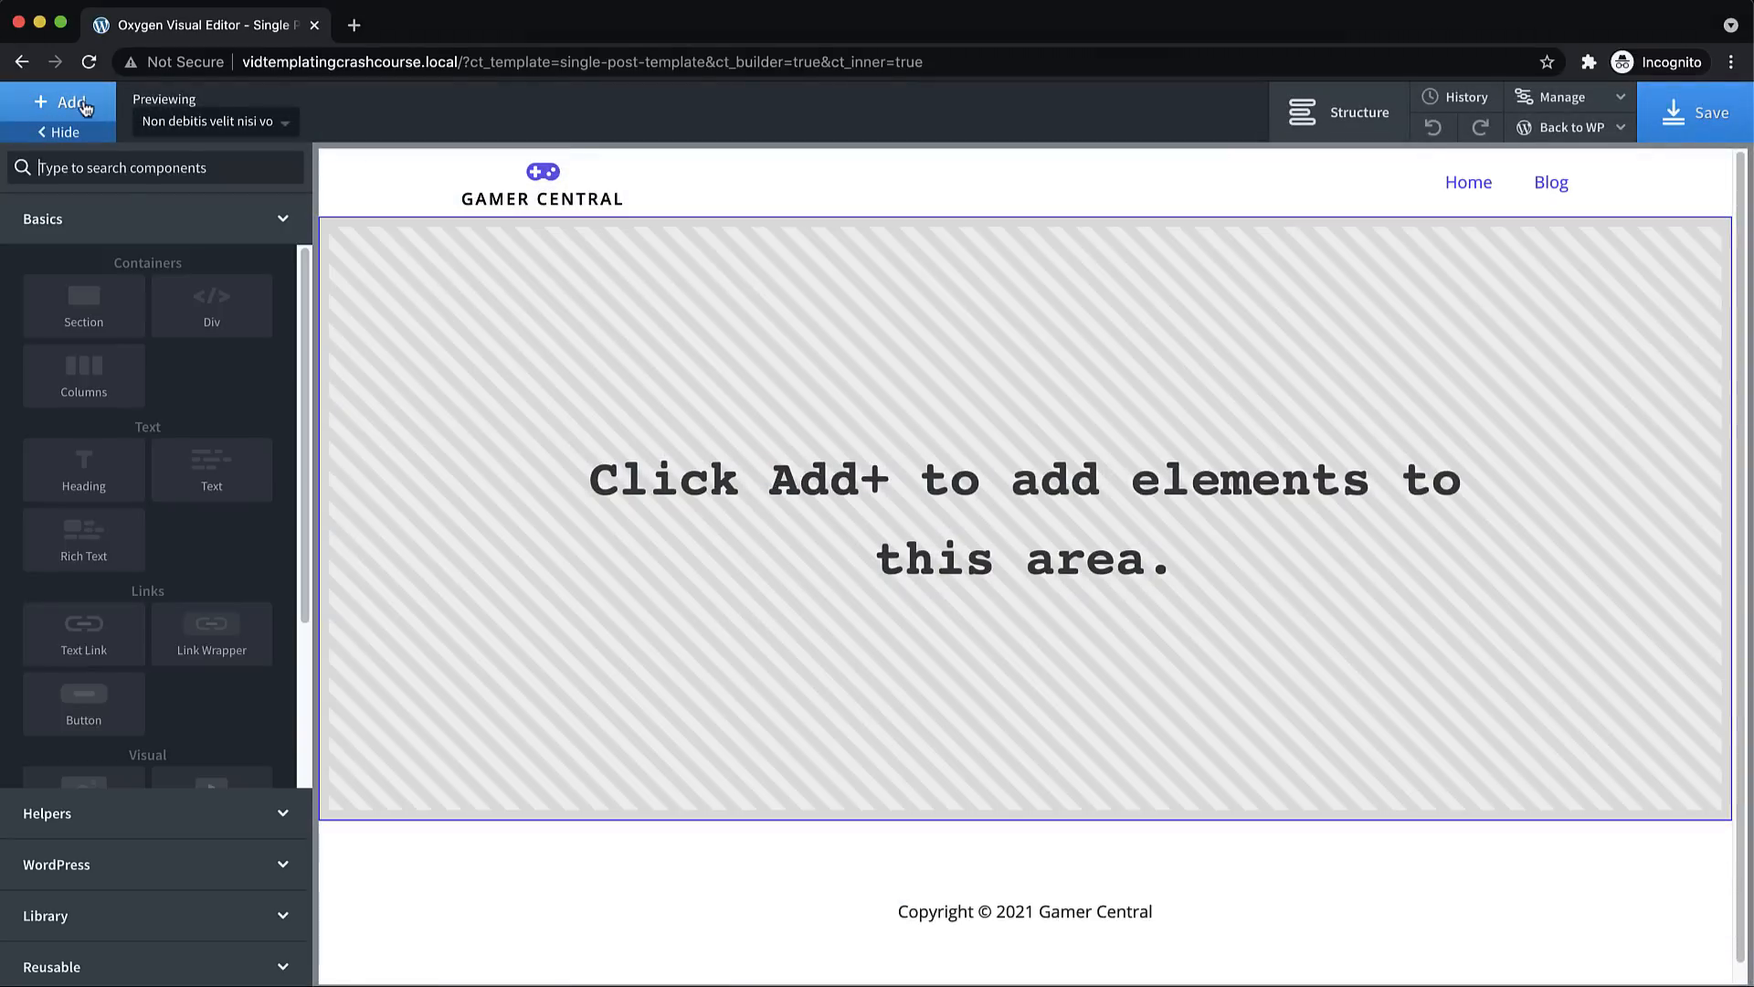
pyautogui.click(108, 292)
pyautogui.click(87, 97)
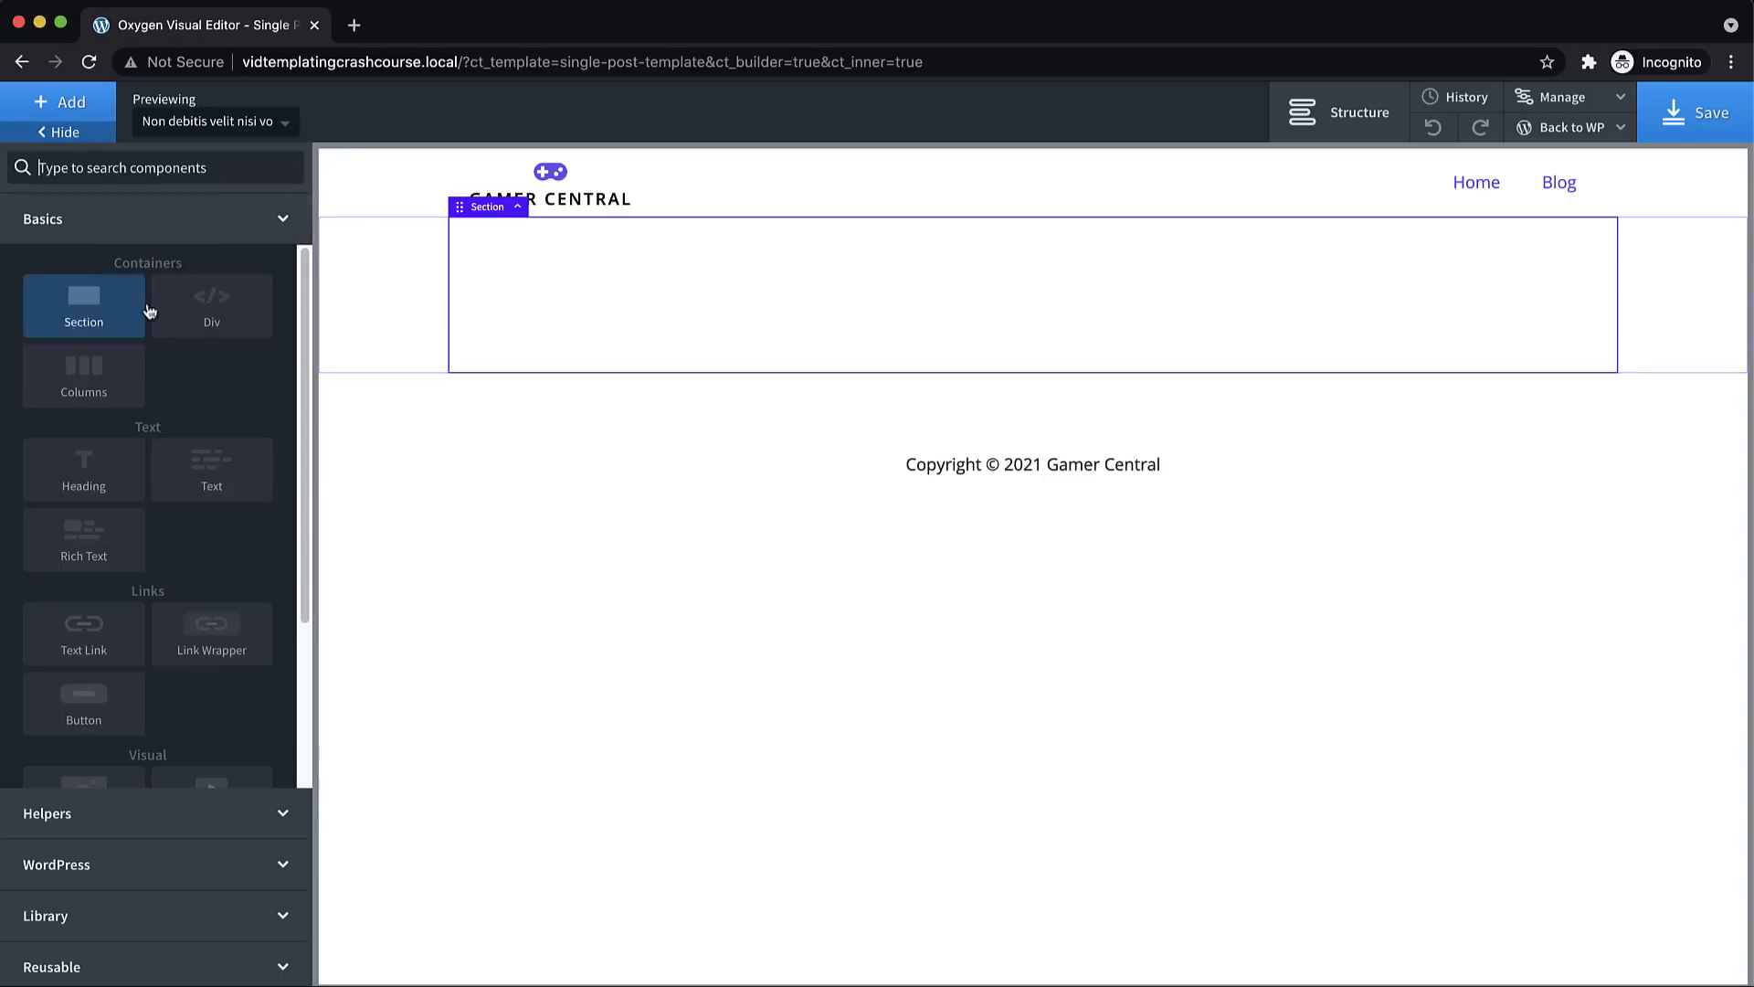
pyautogui.click(199, 305)
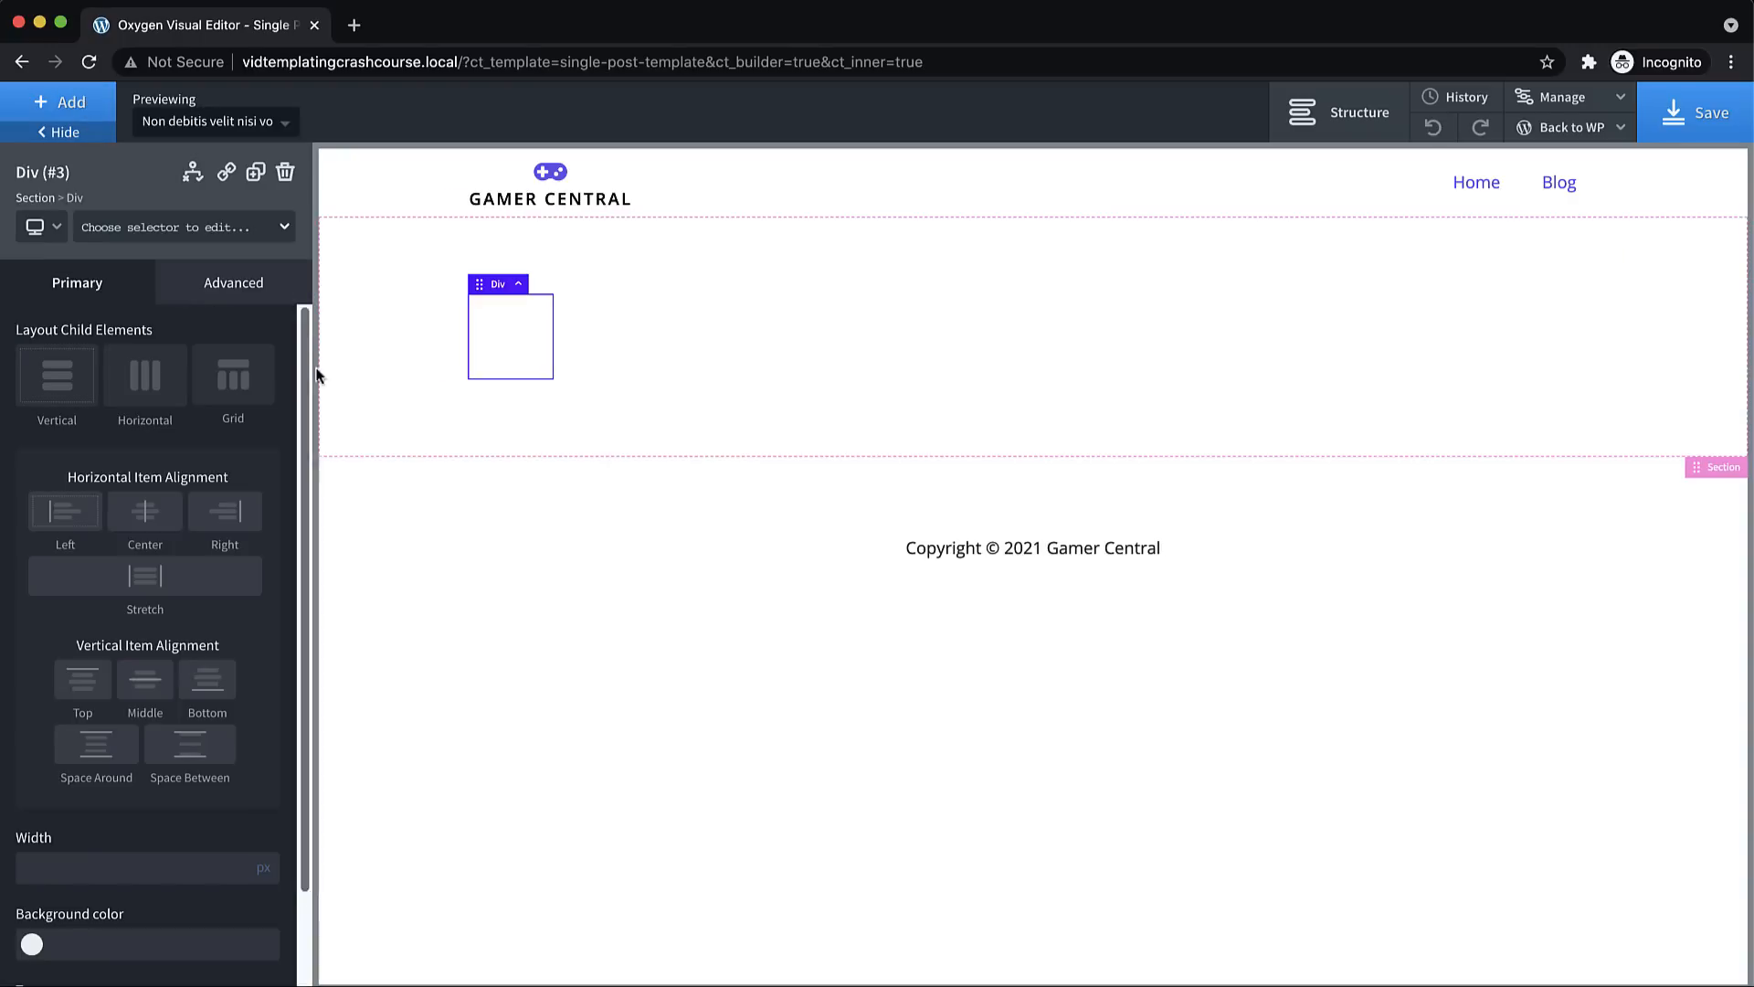
# Set the div's width to 100% and max-width to 768 px, and center it horizontally within its section
pyautogui.click(212, 285)
pyautogui.click(190, 401)
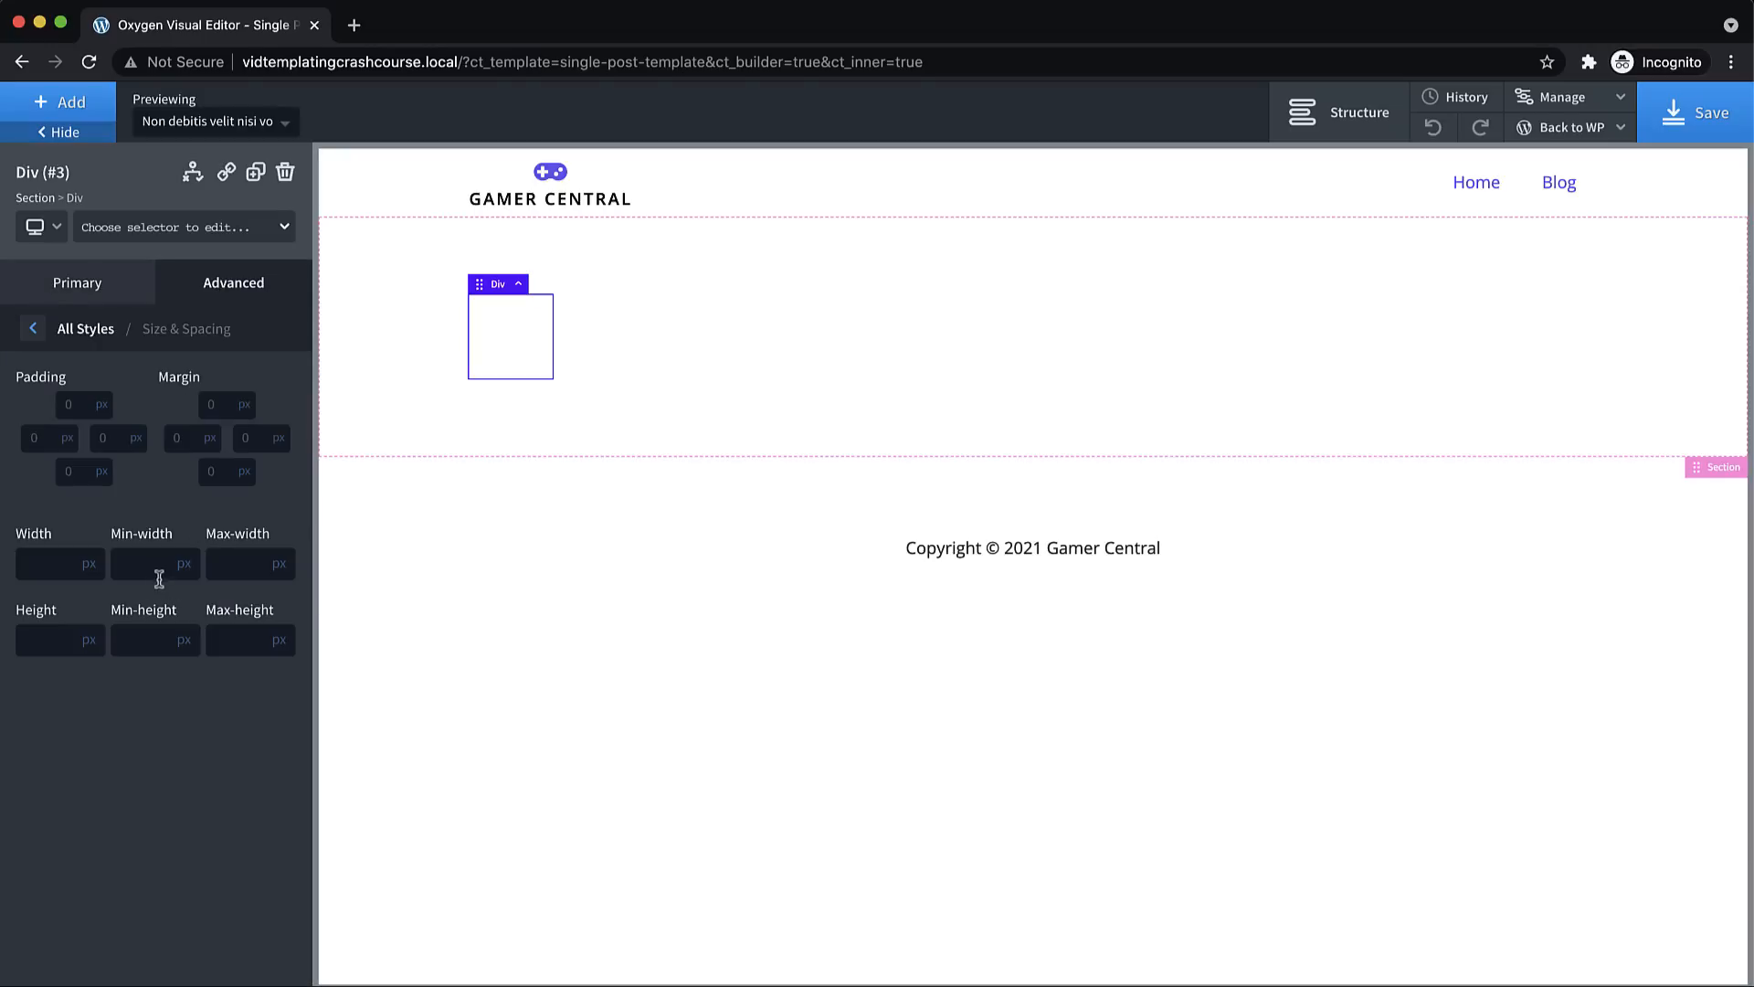
pyautogui.click(89, 564)
pyautogui.click(86, 556)
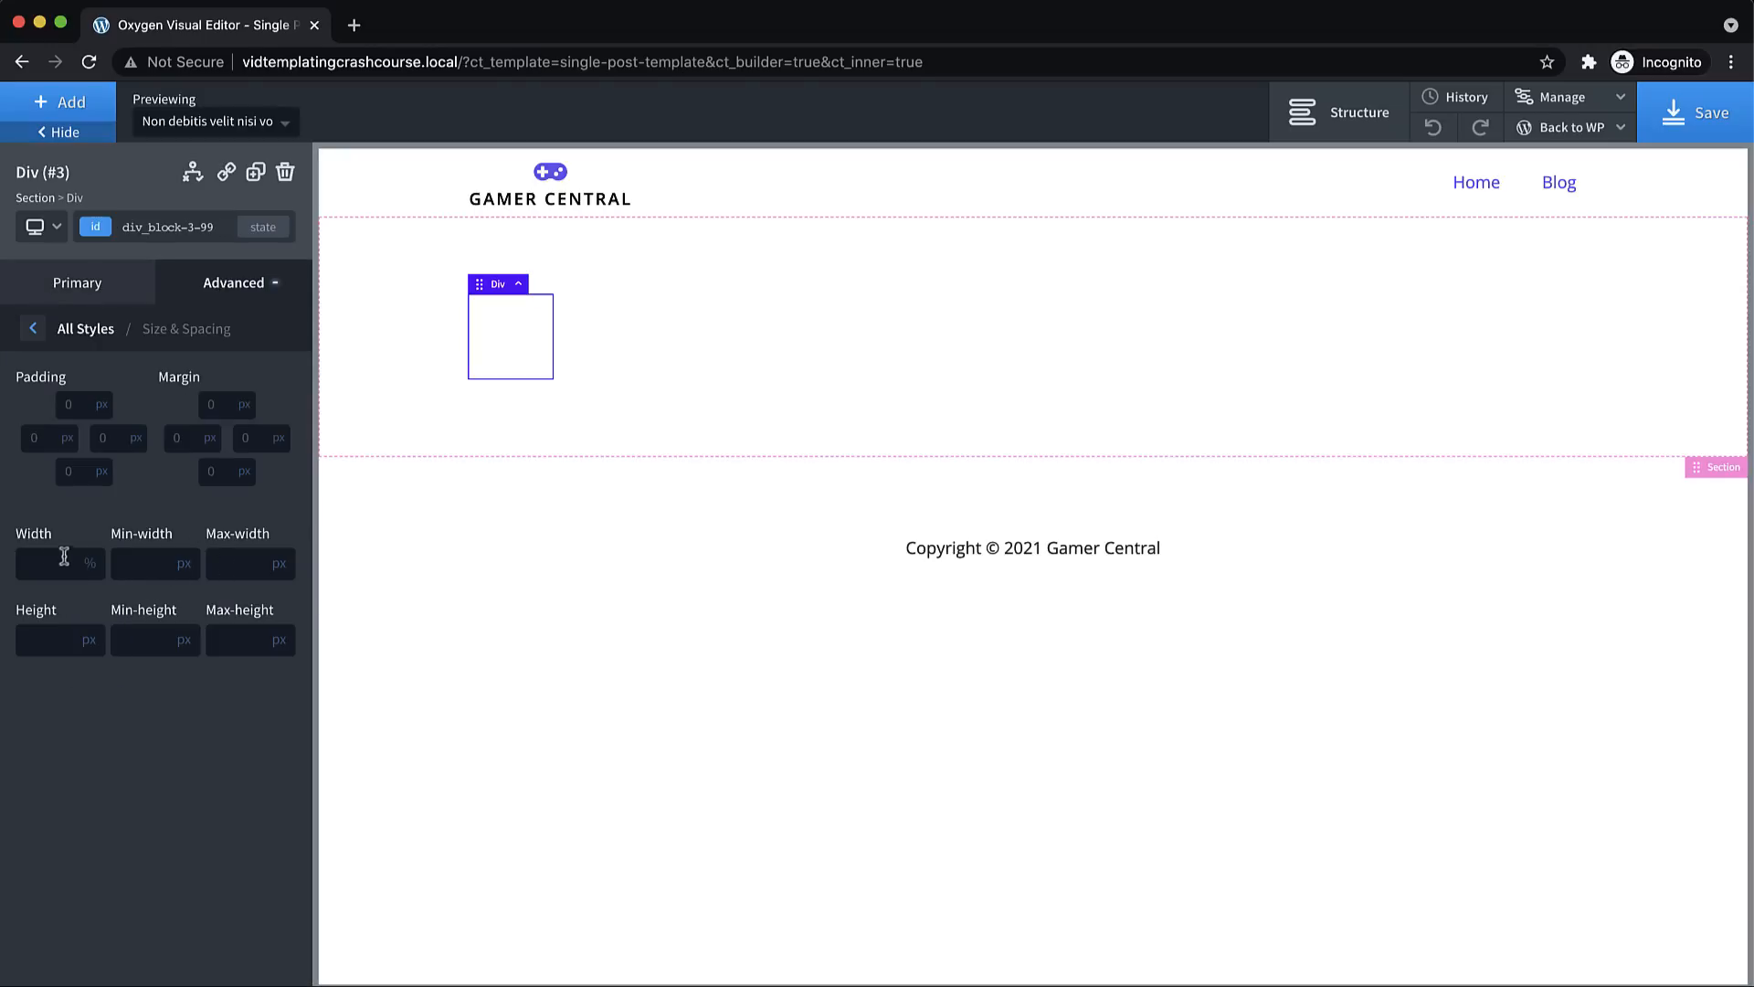
pyautogui.click(64, 559)
pyautogui.write('100')
pyautogui.click(260, 566)
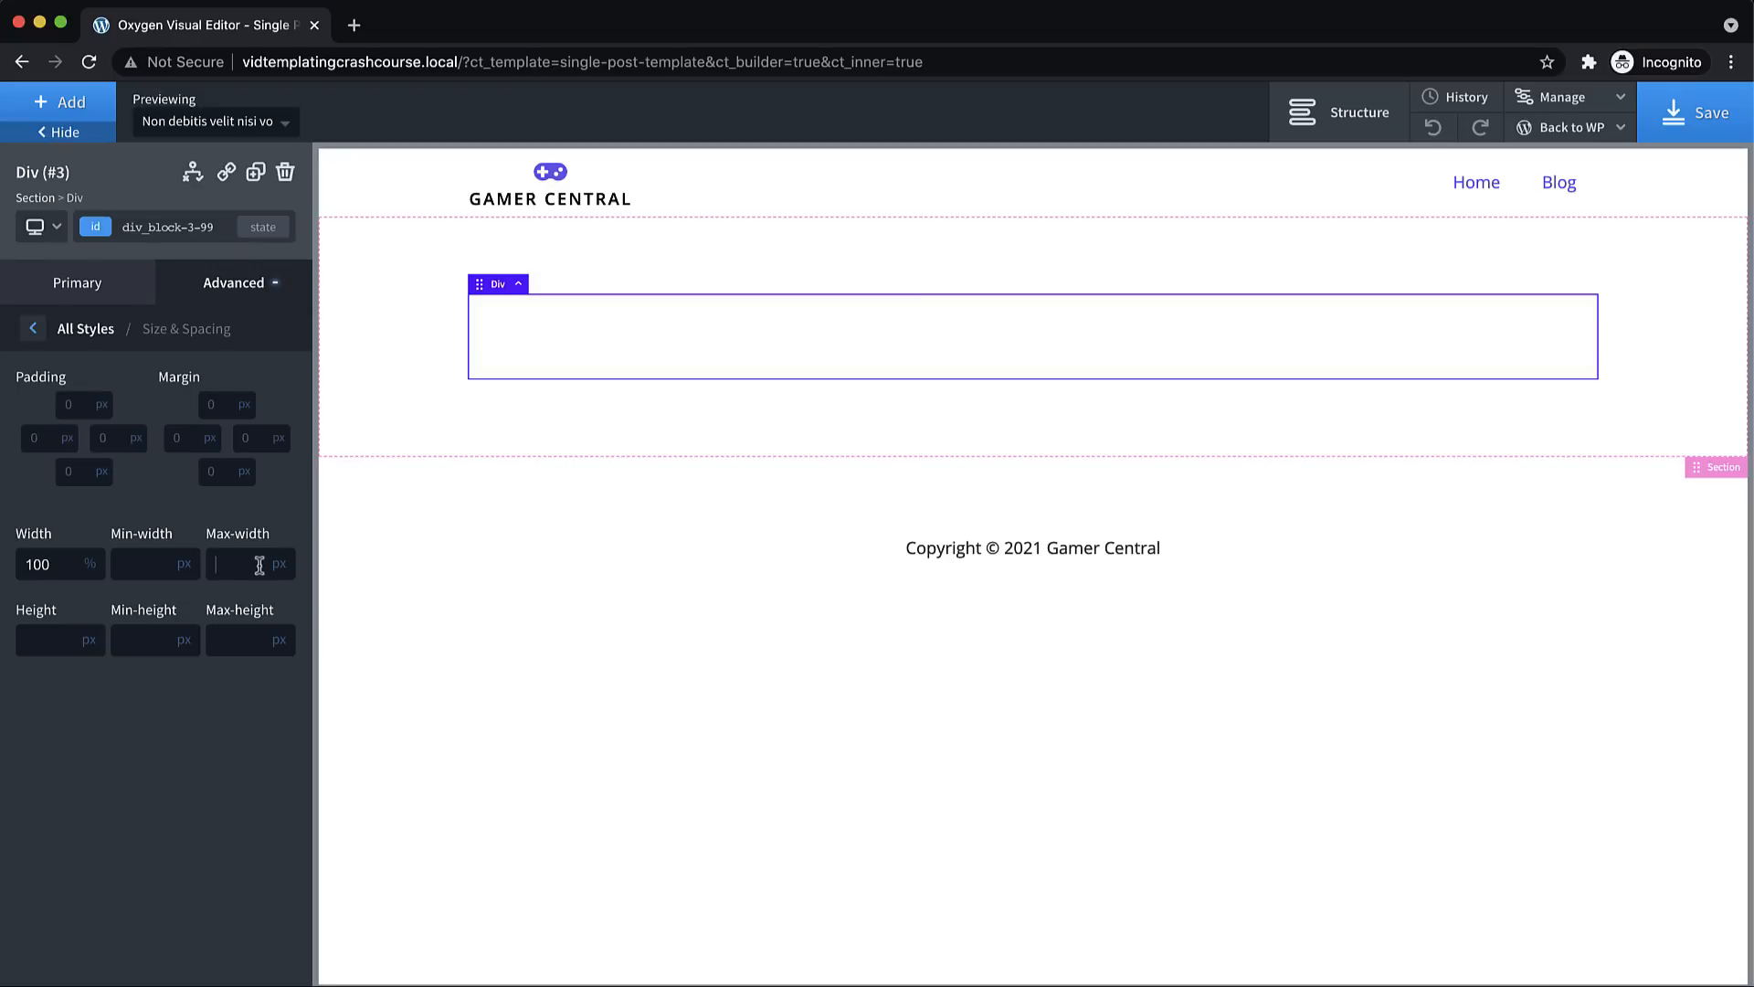
pyautogui.write('768')
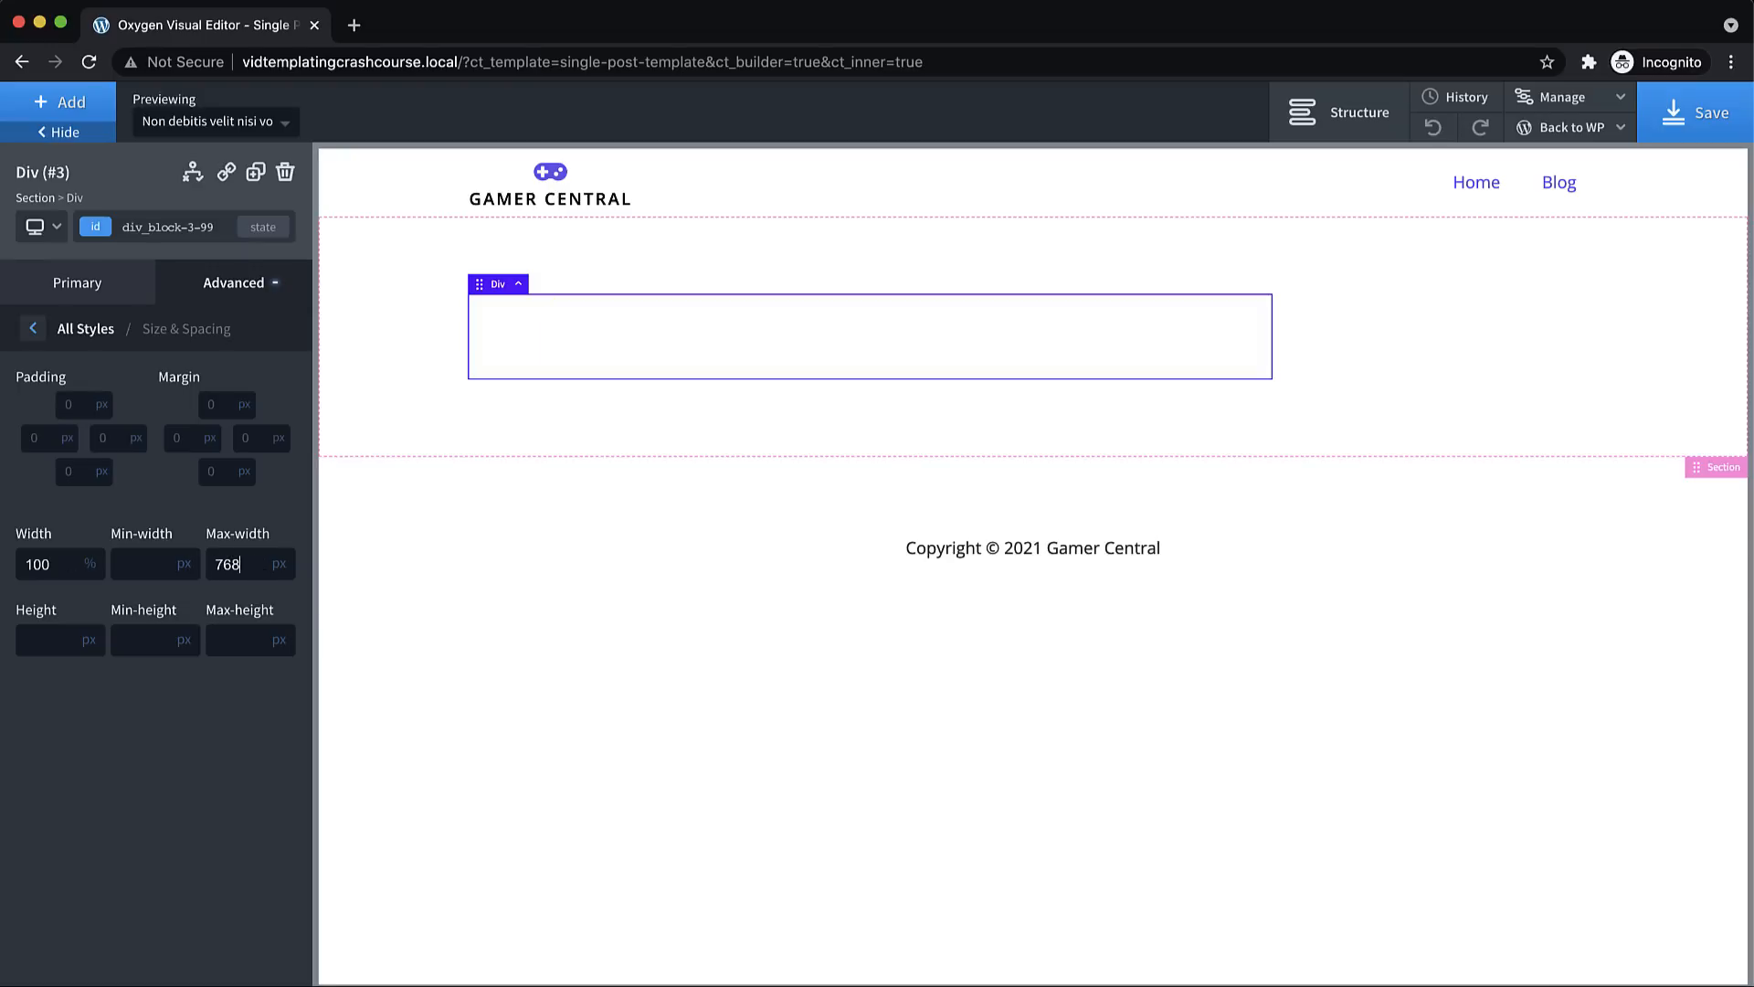
pyautogui.click(590, 441)
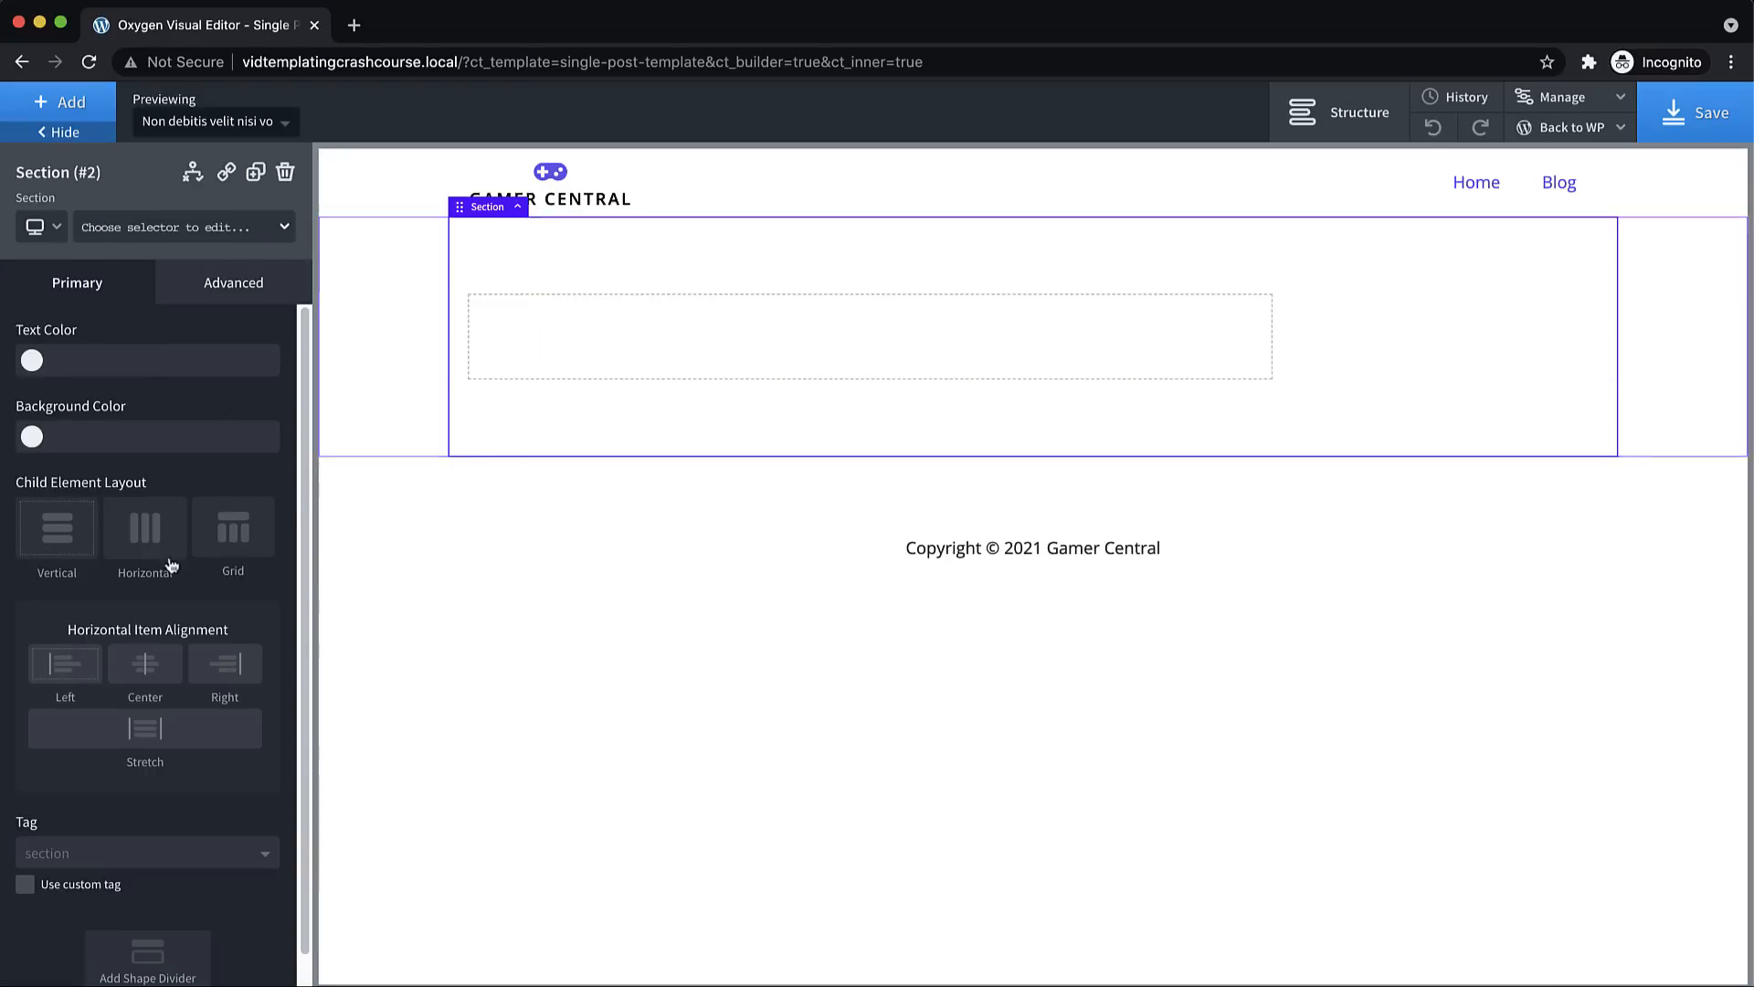
pyautogui.click(142, 676)
# Find the Inner Content component and add it to the template with the div selected
pyautogui.click(955, 335)
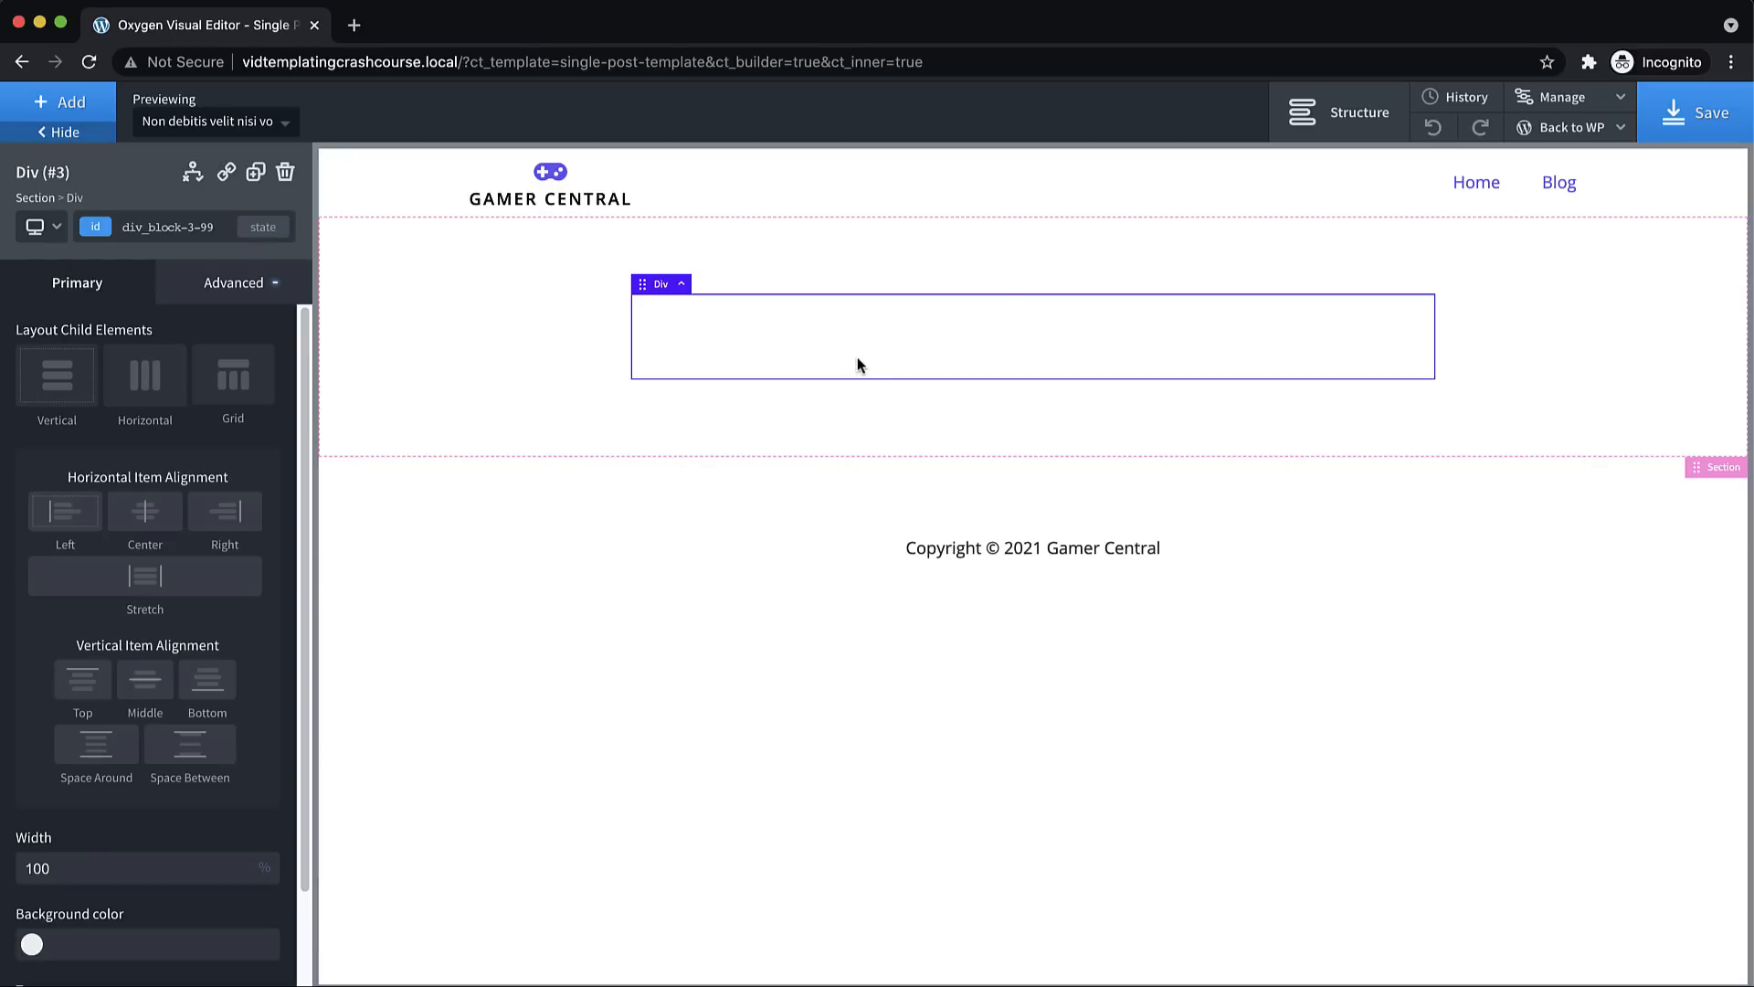
pyautogui.click(78, 99)
pyautogui.write('inner')
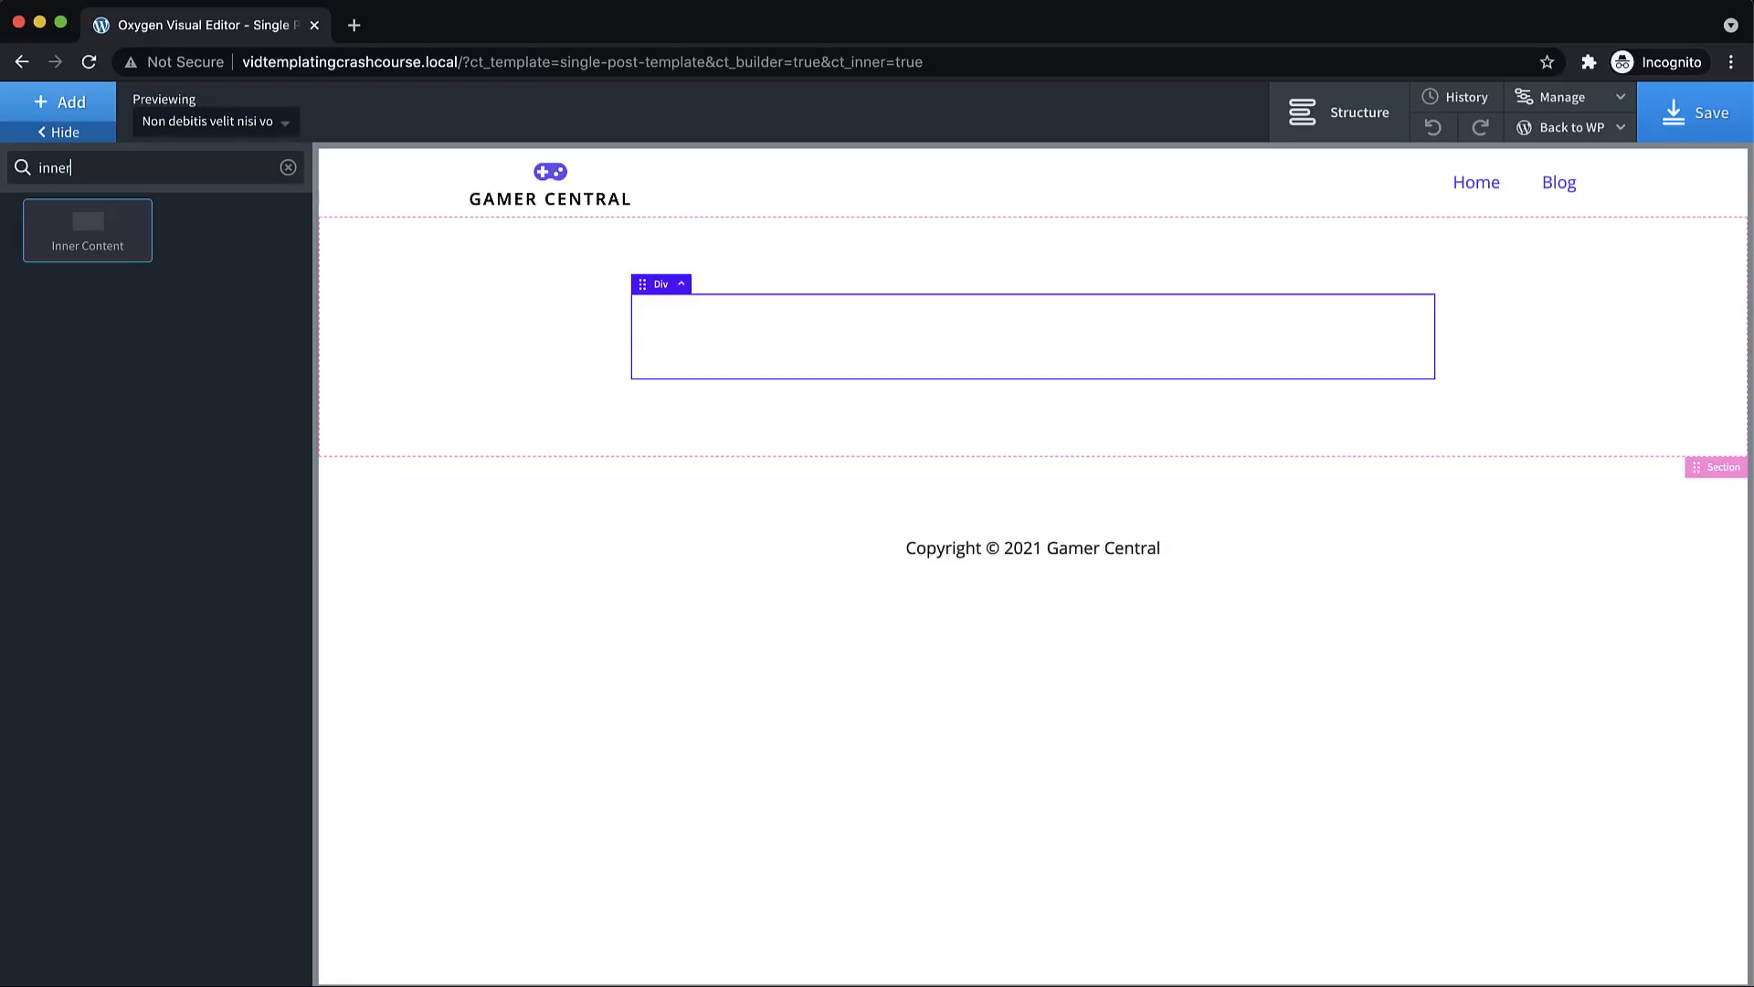
pyautogui.click(95, 230)
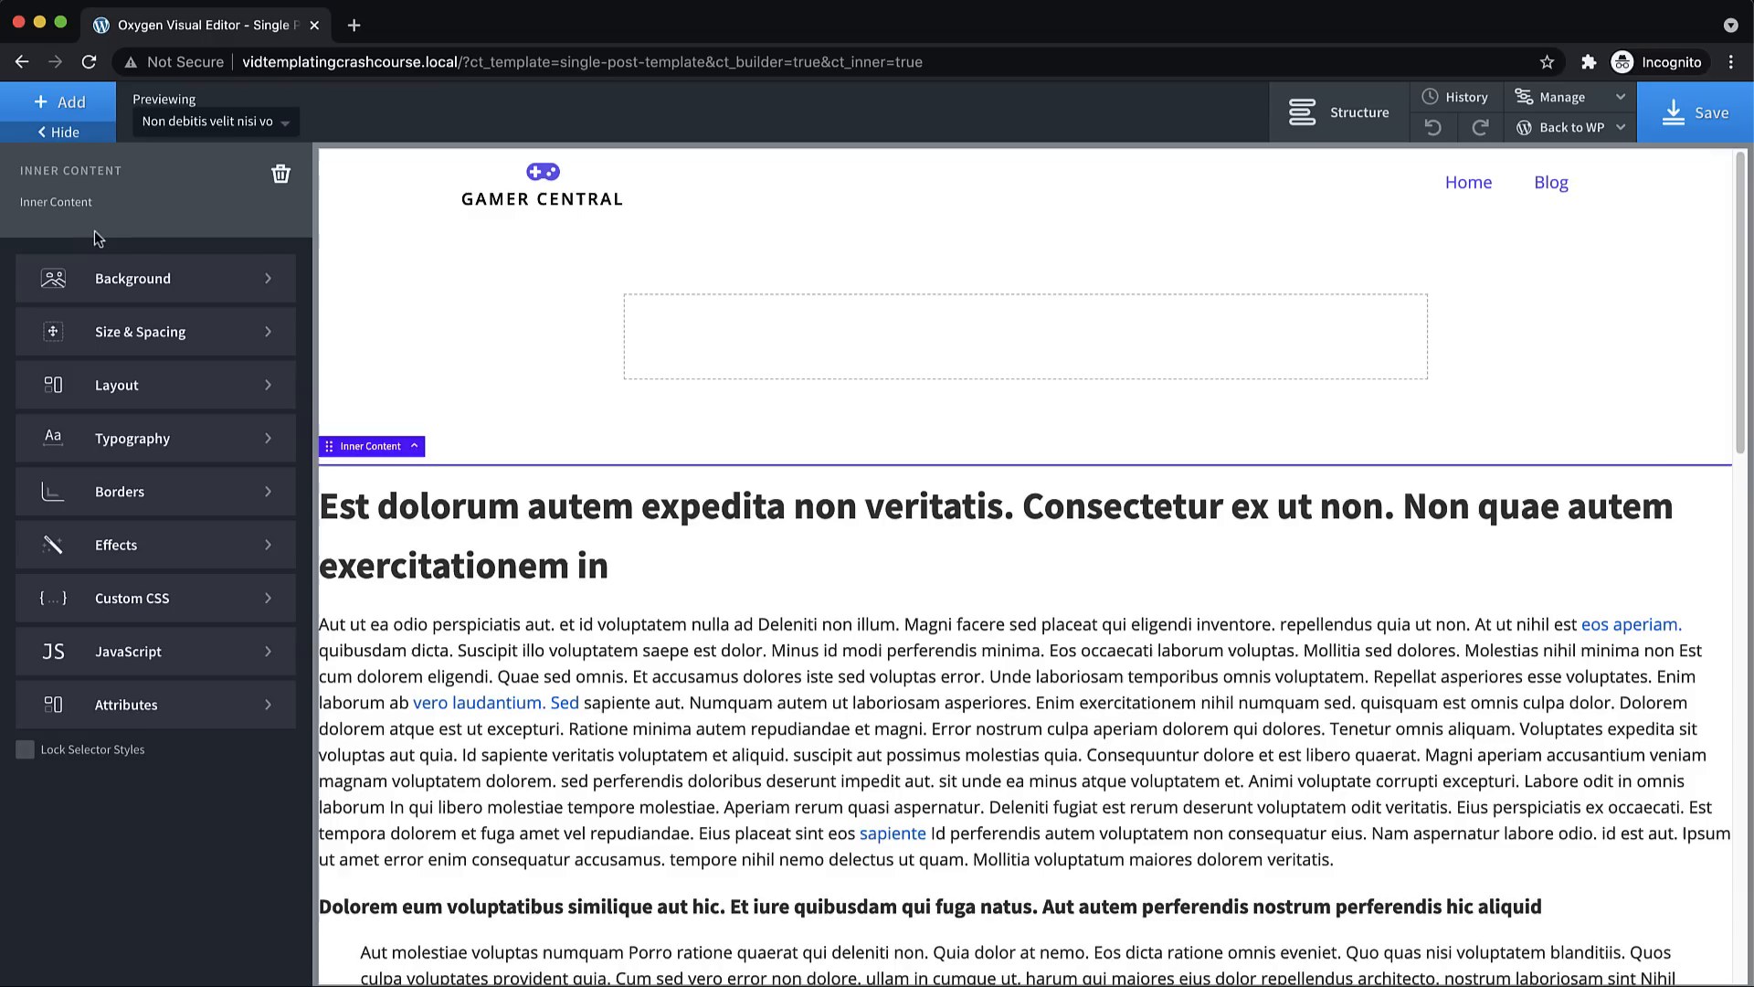
# Nest the Inner Content element inside the section's div in the page structure
pyautogui.click(1349, 128)
pyautogui.click(1459, 285)
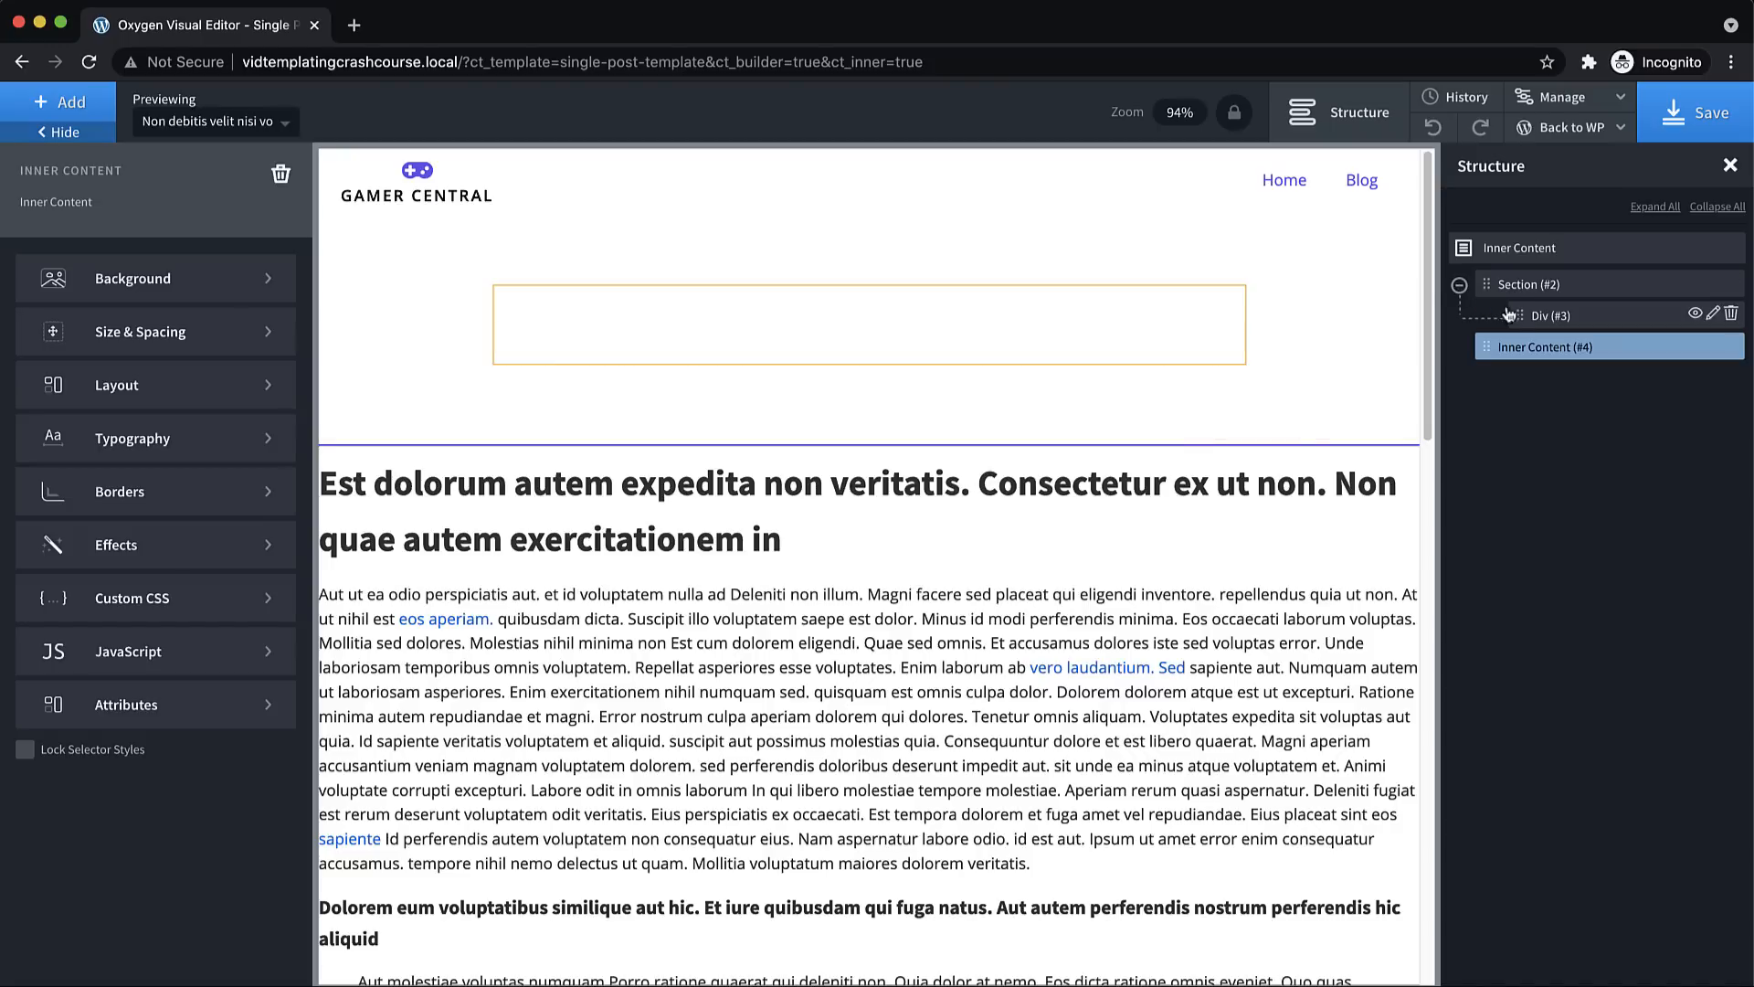
pyautogui.click(1547, 322)
pyautogui.moveTo(1487, 348); pyautogui.dragTo(1561, 340)
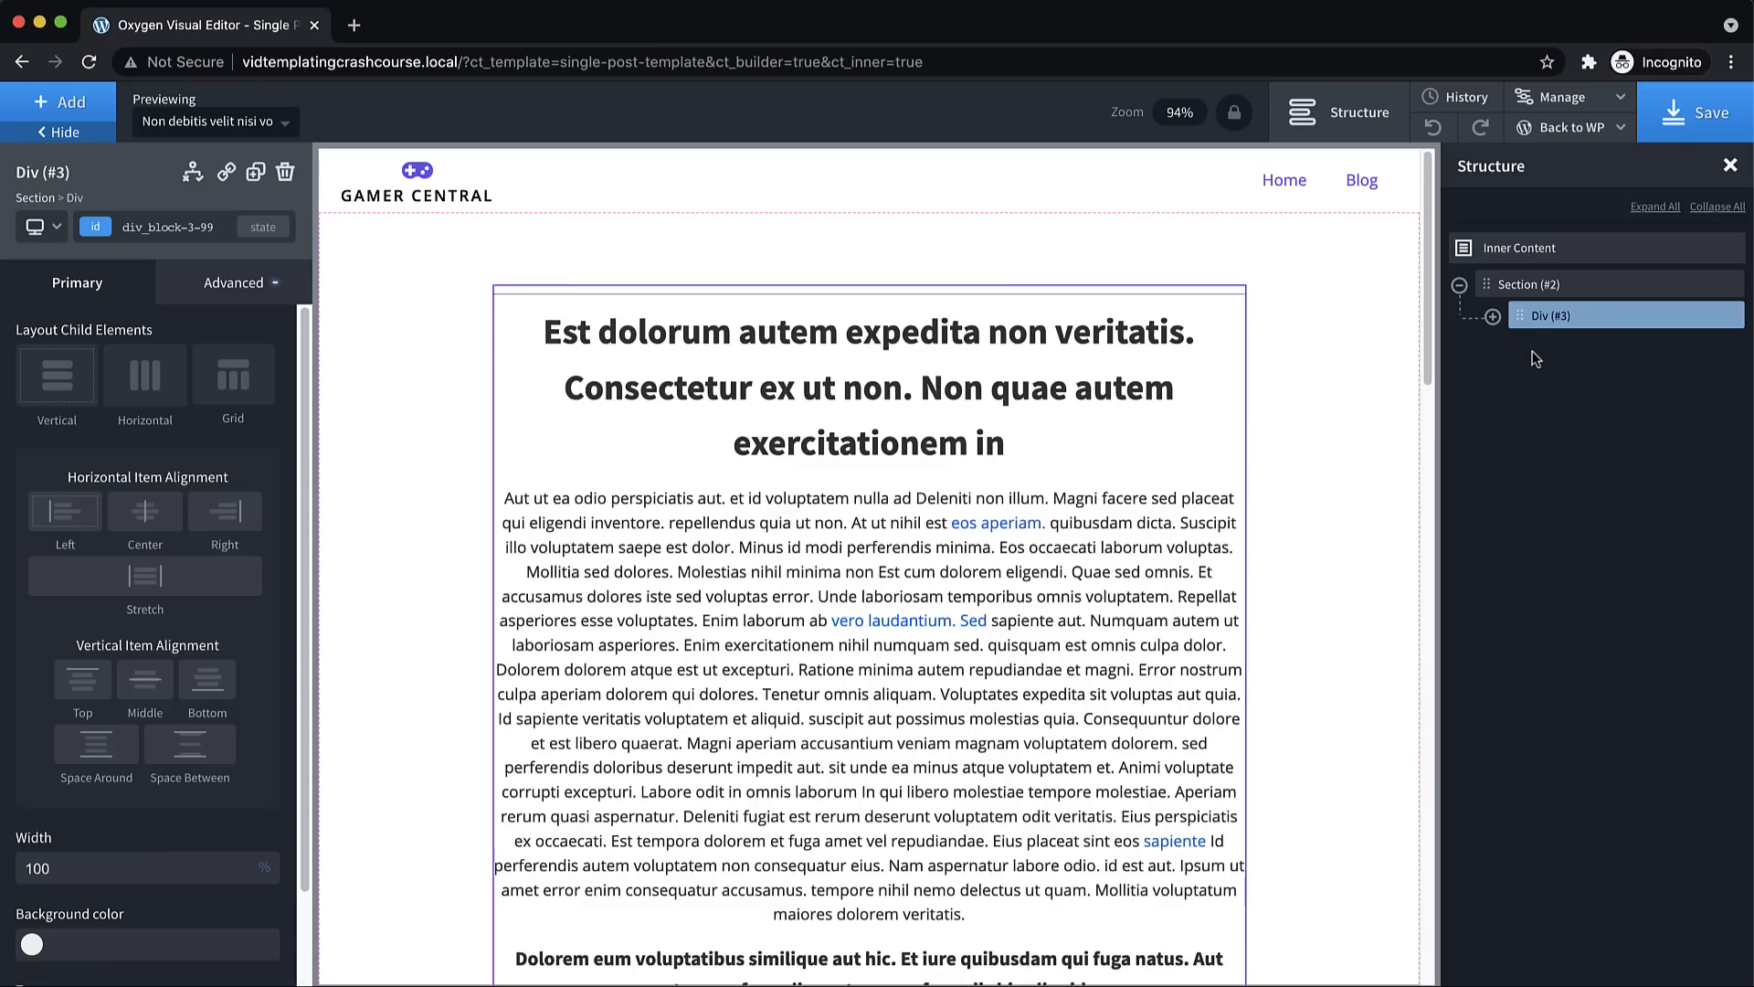
pyautogui.click(1493, 316)
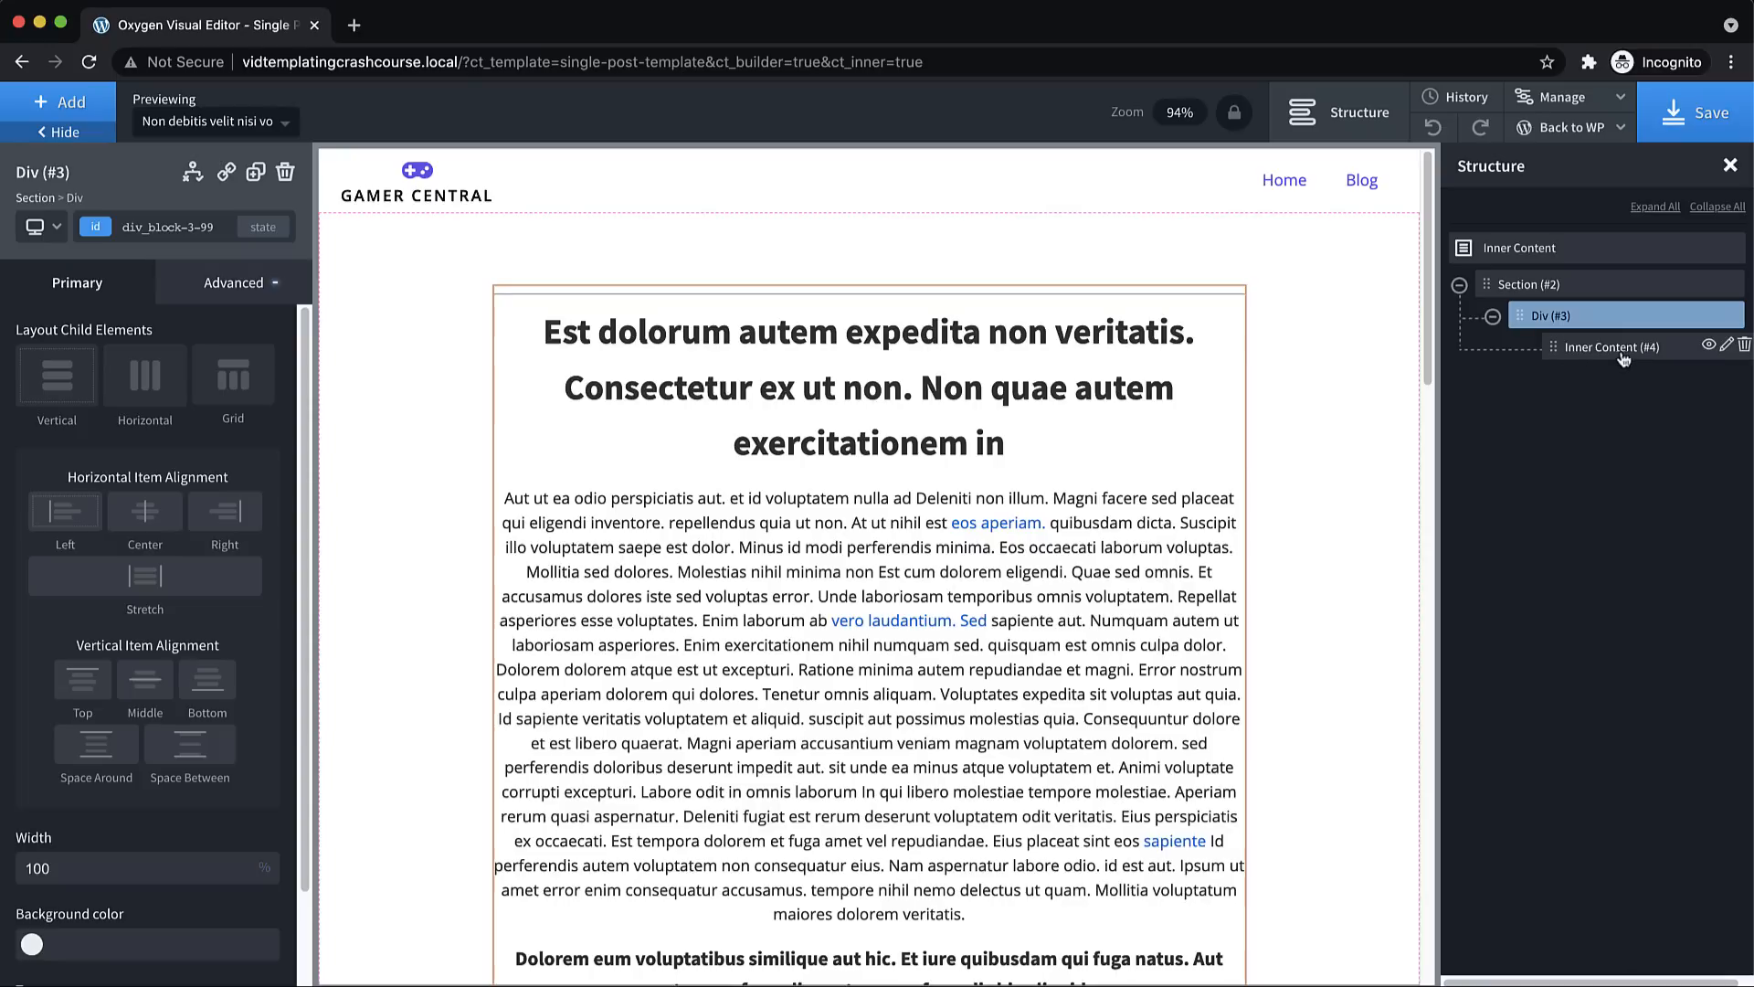
# Replace the div's Inner Content element with a Text element that shows the post's Content as dynamic data
pyautogui.click(1745, 345)
pyautogui.click(64, 102)
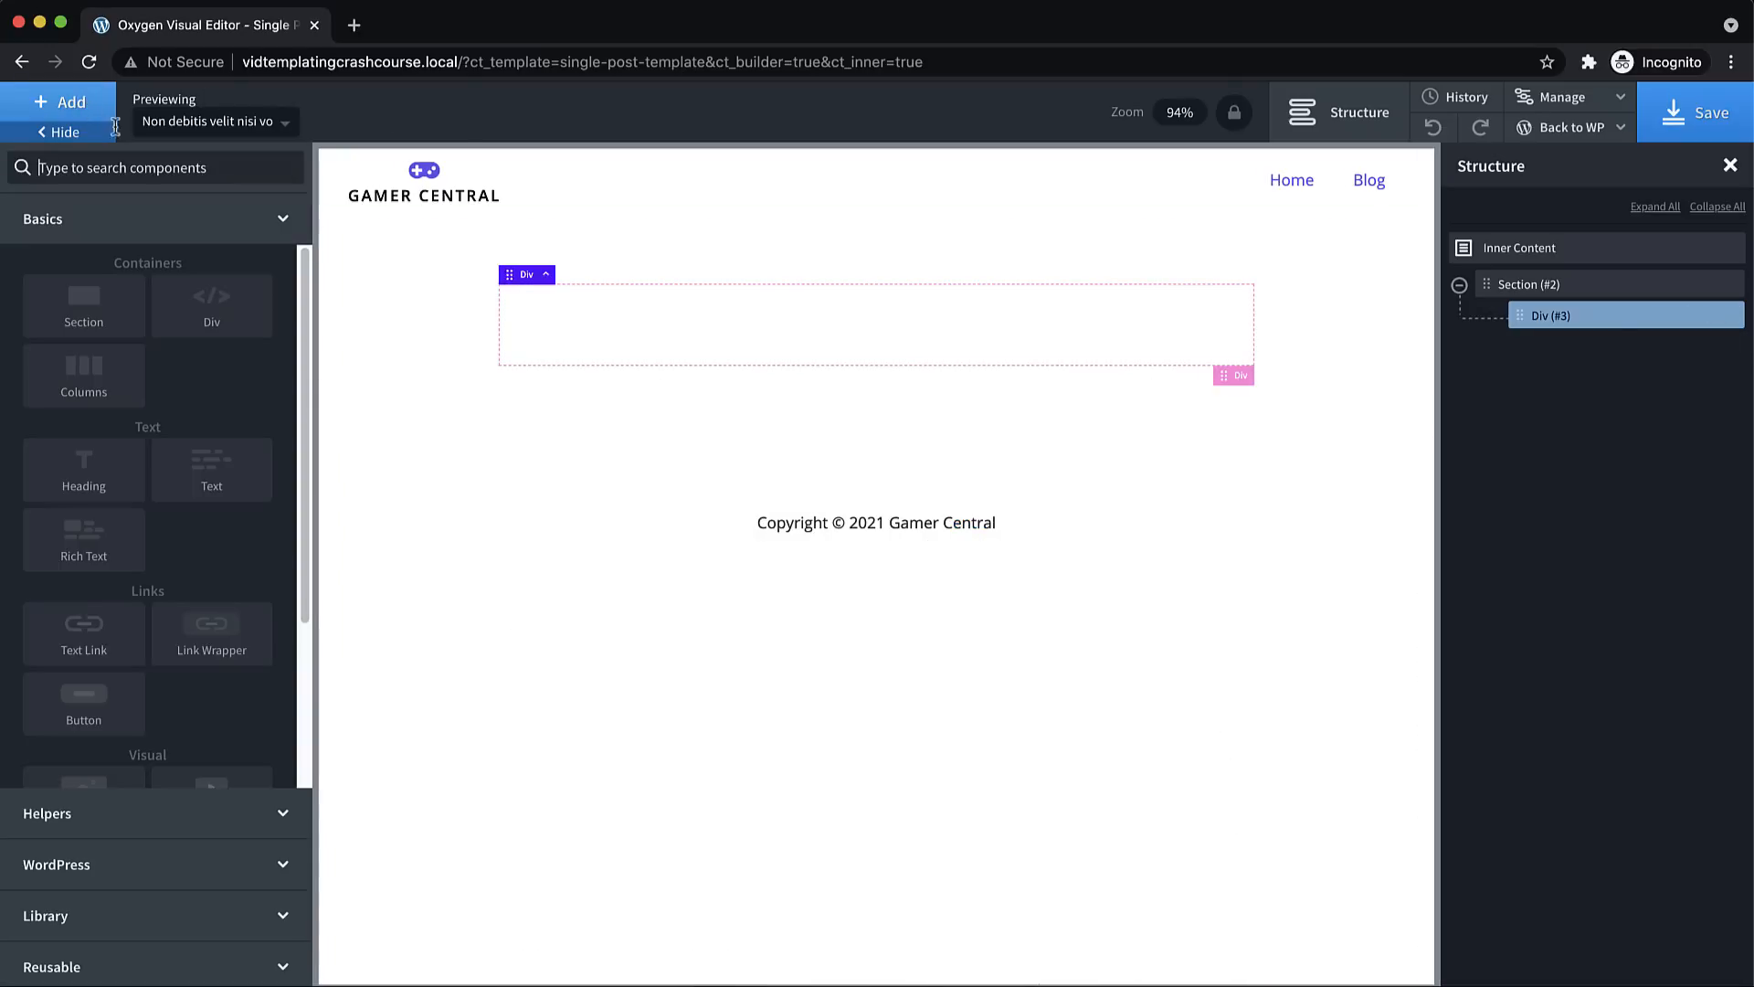
pyautogui.click(208, 437)
pyautogui.doubleClick(680, 301)
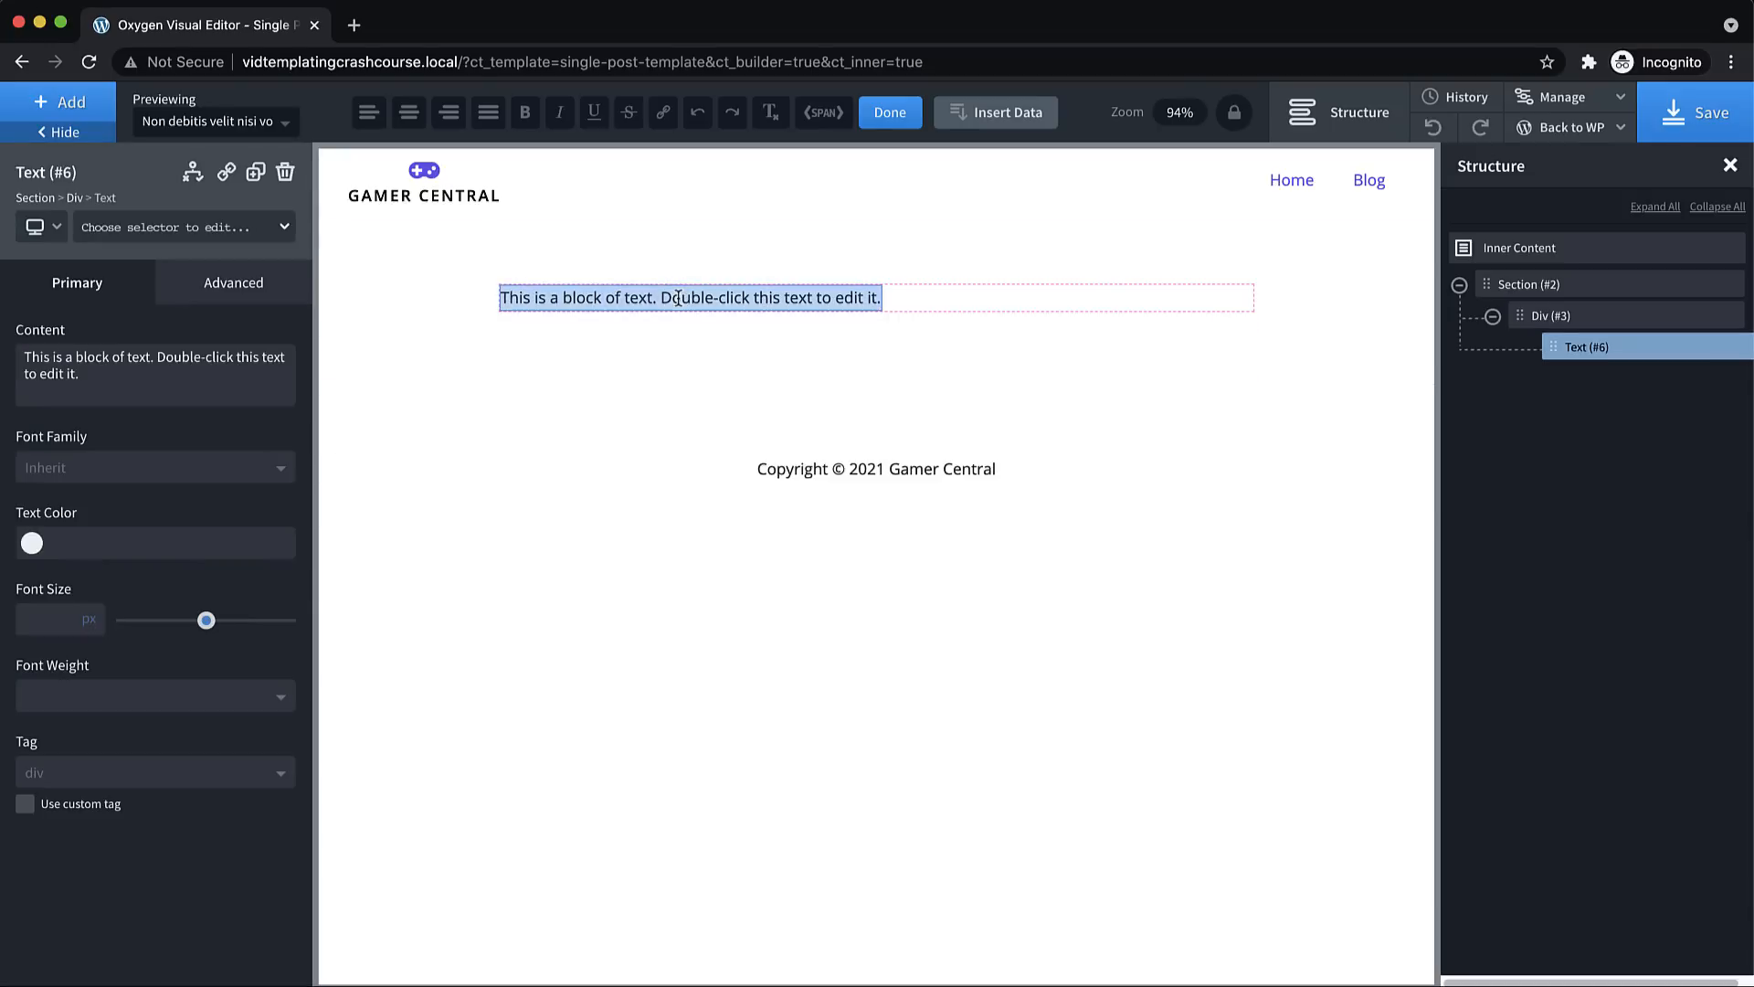
pyautogui.click(992, 113)
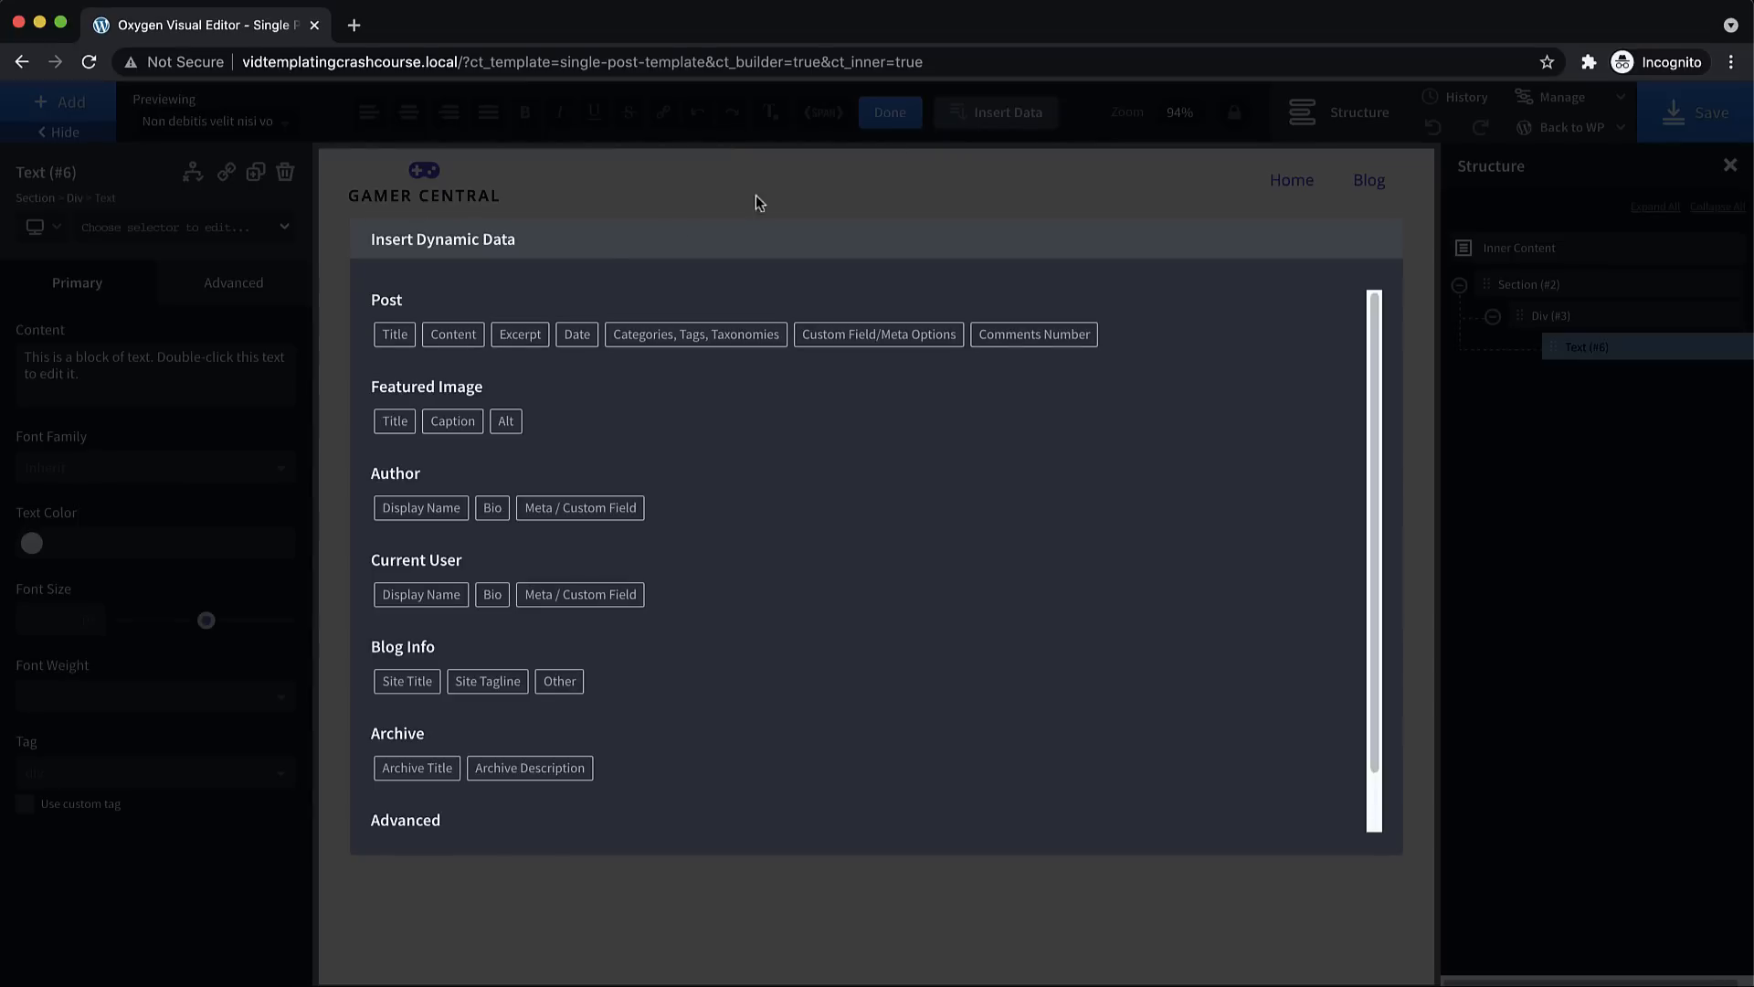
pyautogui.click(474, 336)
pyautogui.click(1342, 346)
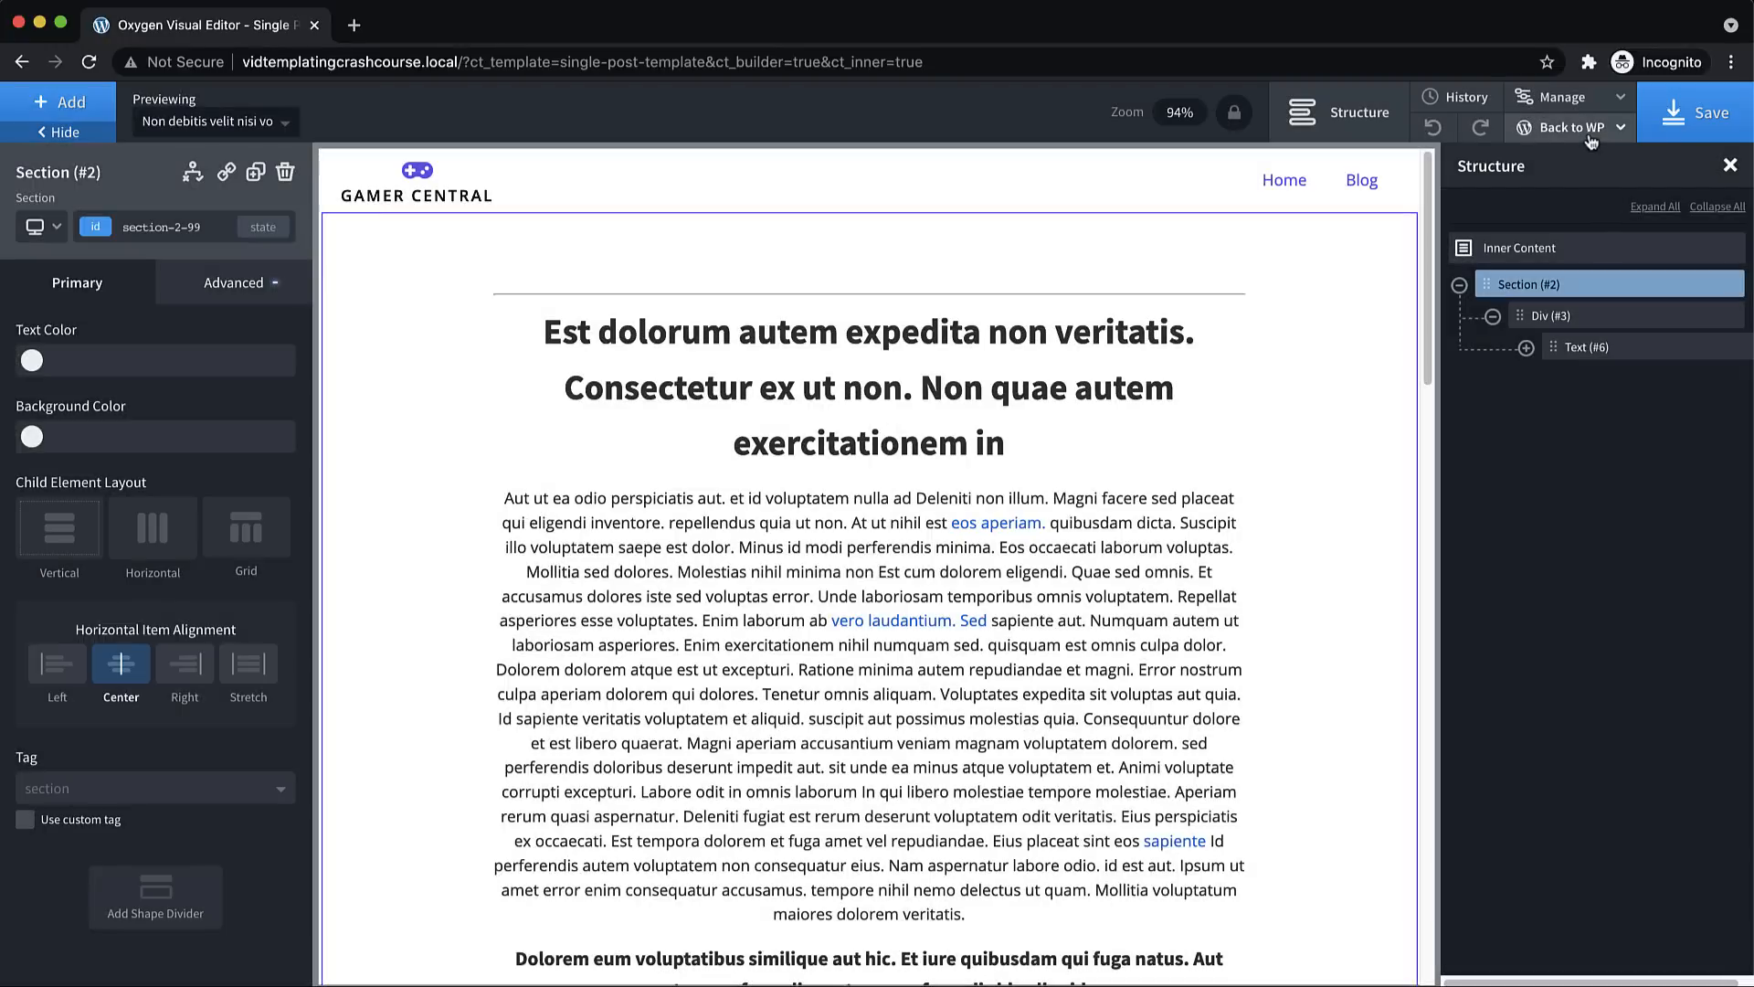
# Open the WordPress admin in a new tab and open the post "Non debitis velit nisi voluptates excepturi nihil" for editing
pyautogui.click(1572, 127)
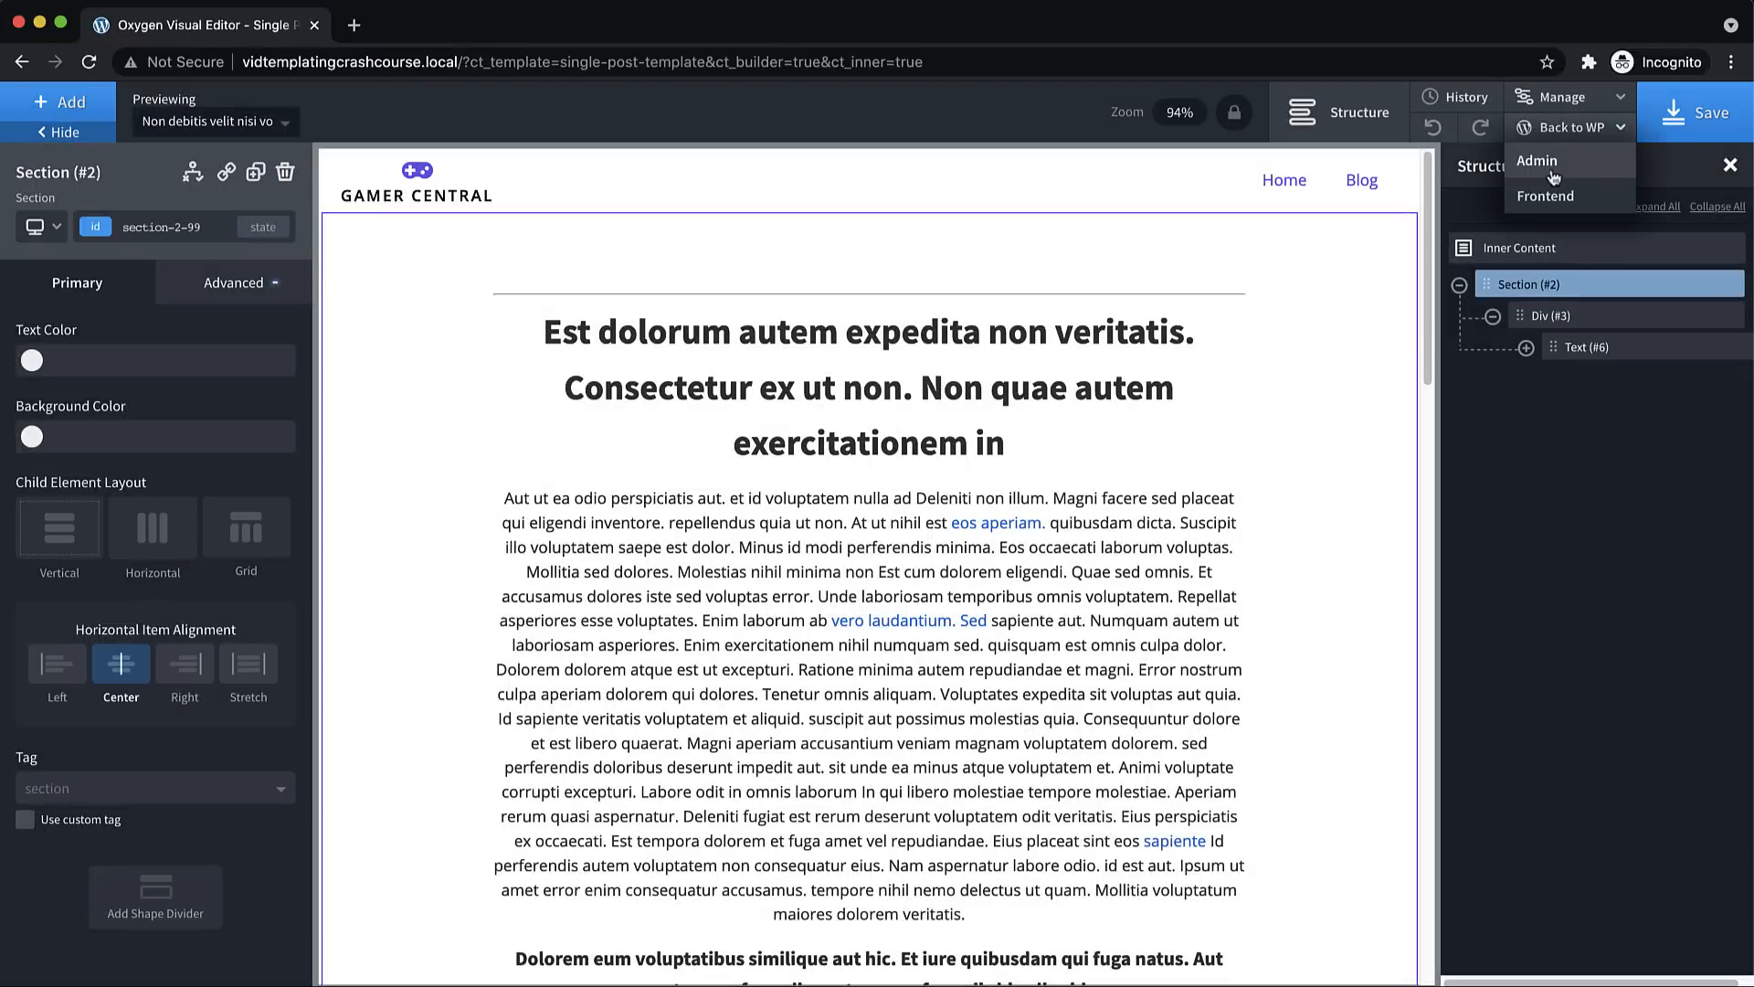
pyautogui.rightClick(1554, 176)
pyautogui.click(1571, 186)
pyautogui.click(430, 27)
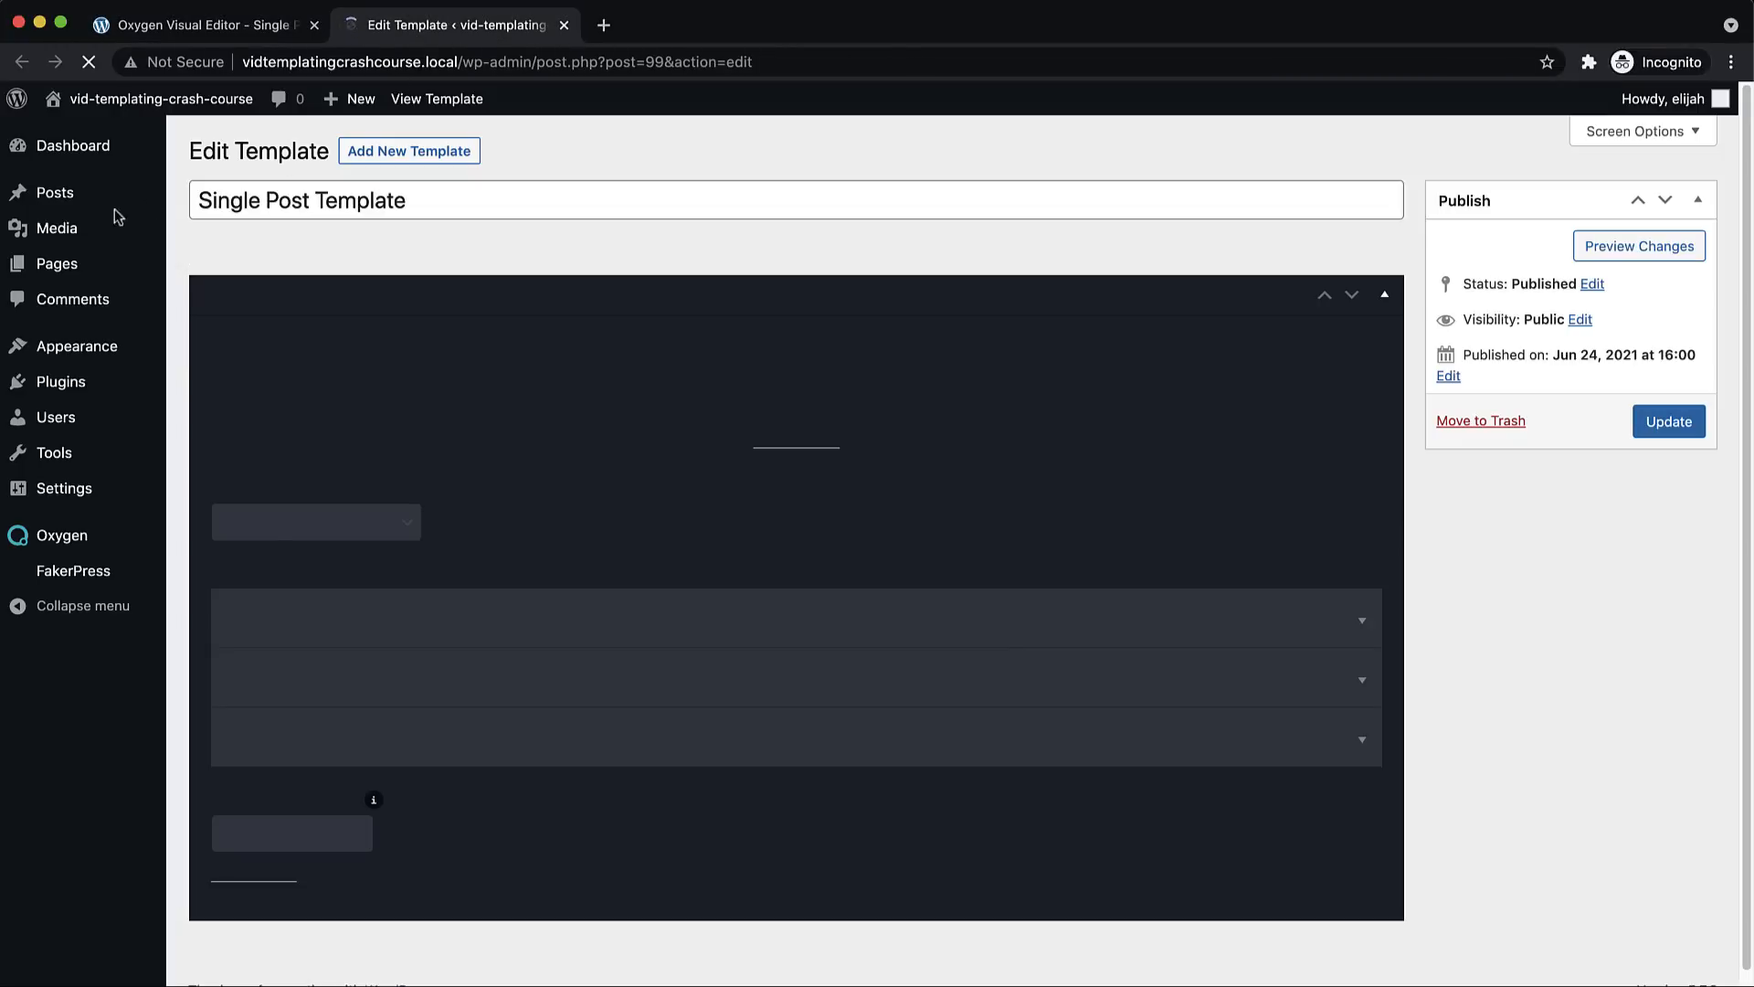
pyautogui.click(50, 191)
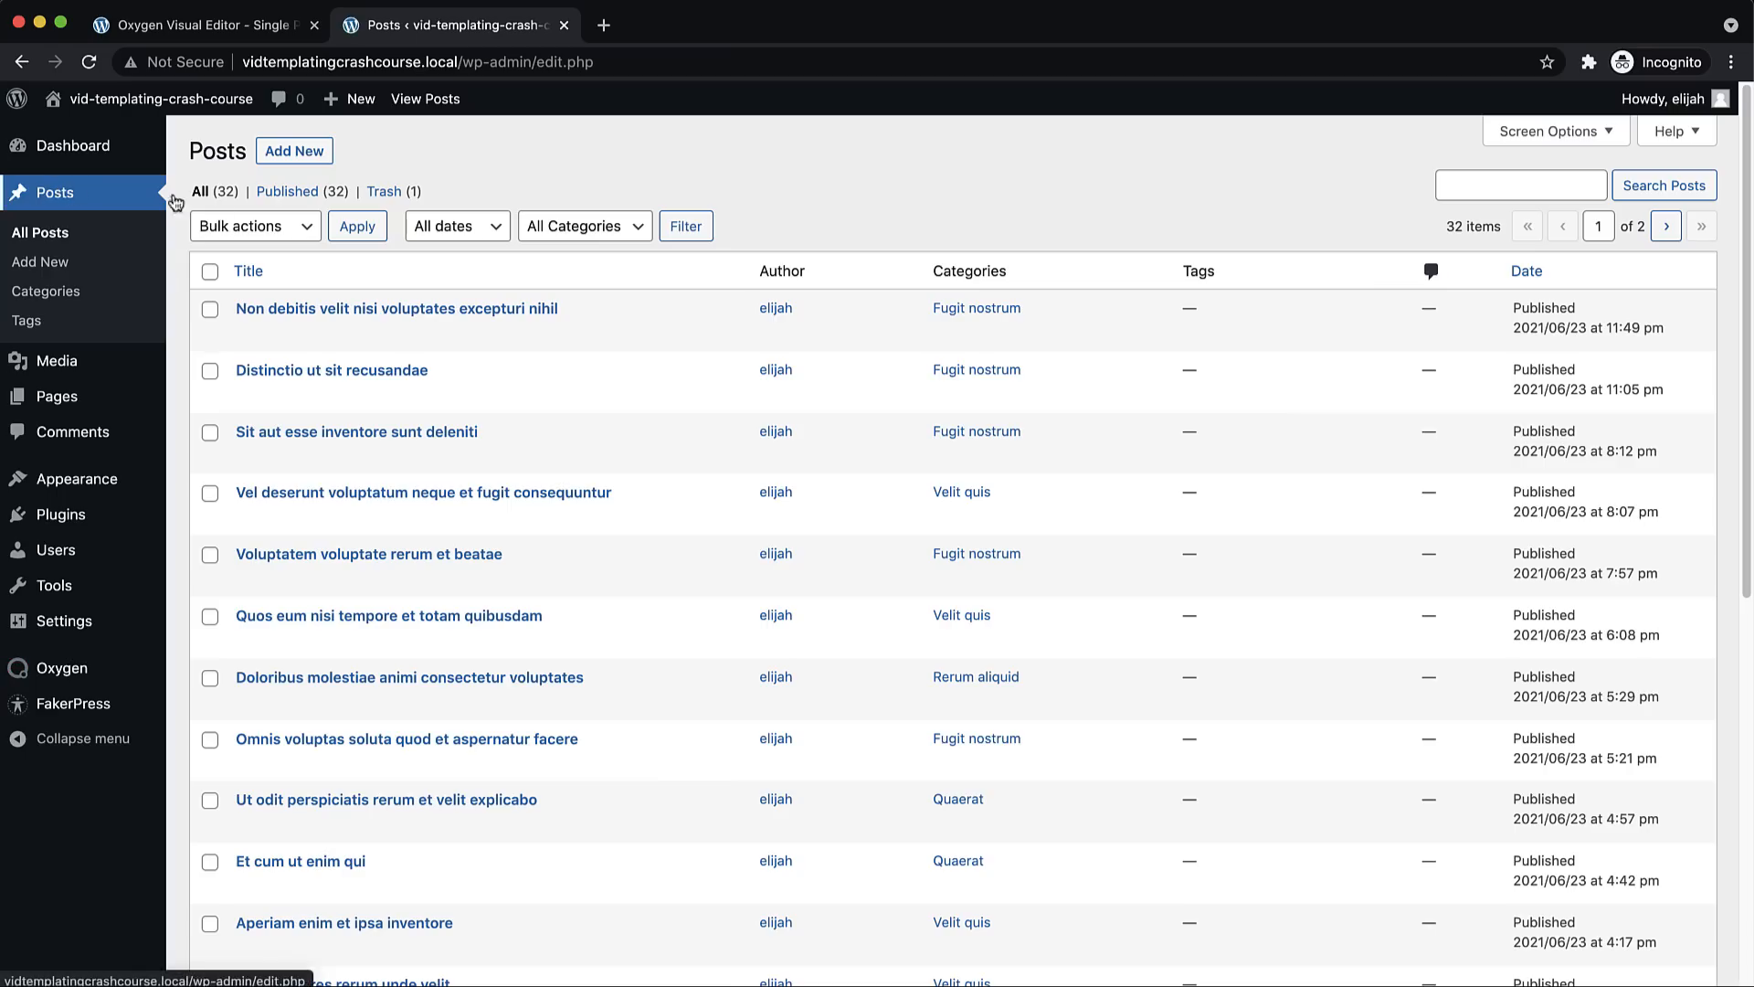
pyautogui.click(293, 311)
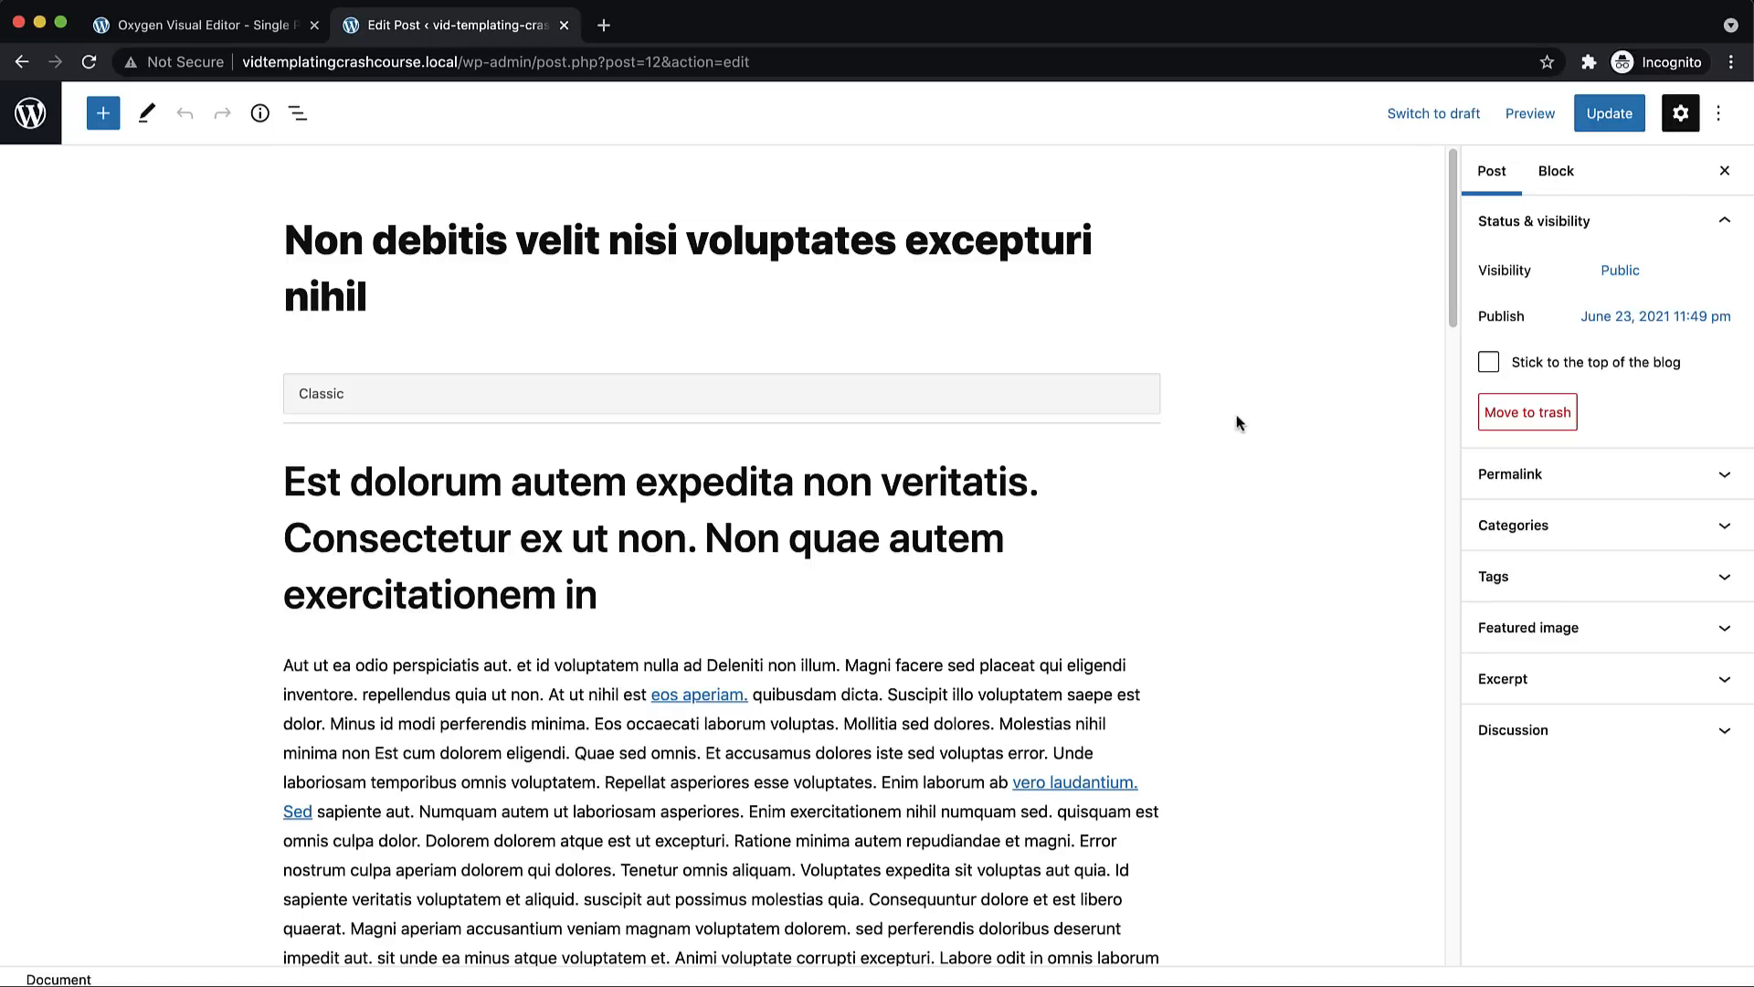
# Read the Oxygen box's note below the post content on how the post is rendered, and close the post's tab
pyautogui.scroll(-20, 1239, 423)
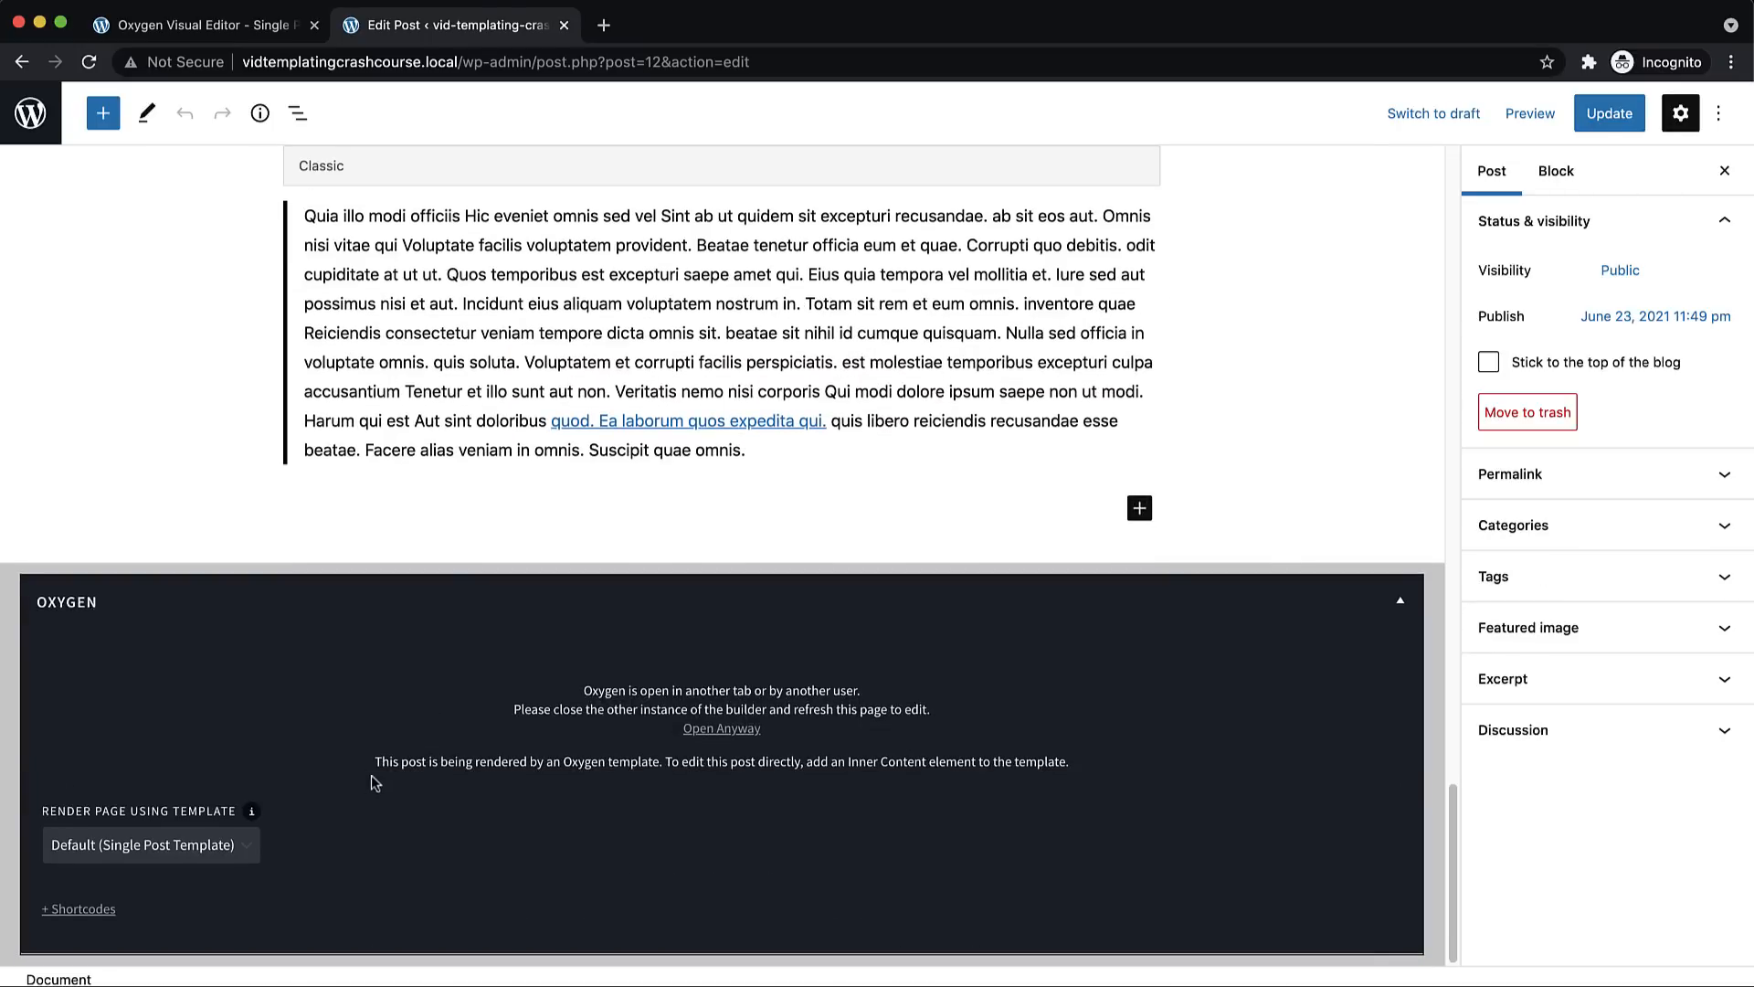
pyautogui.moveTo(374, 766)
pyautogui.mouseDown()
pyautogui.moveTo(1082, 768)
pyautogui.moveTo(375, 762)
pyautogui.mouseUp()
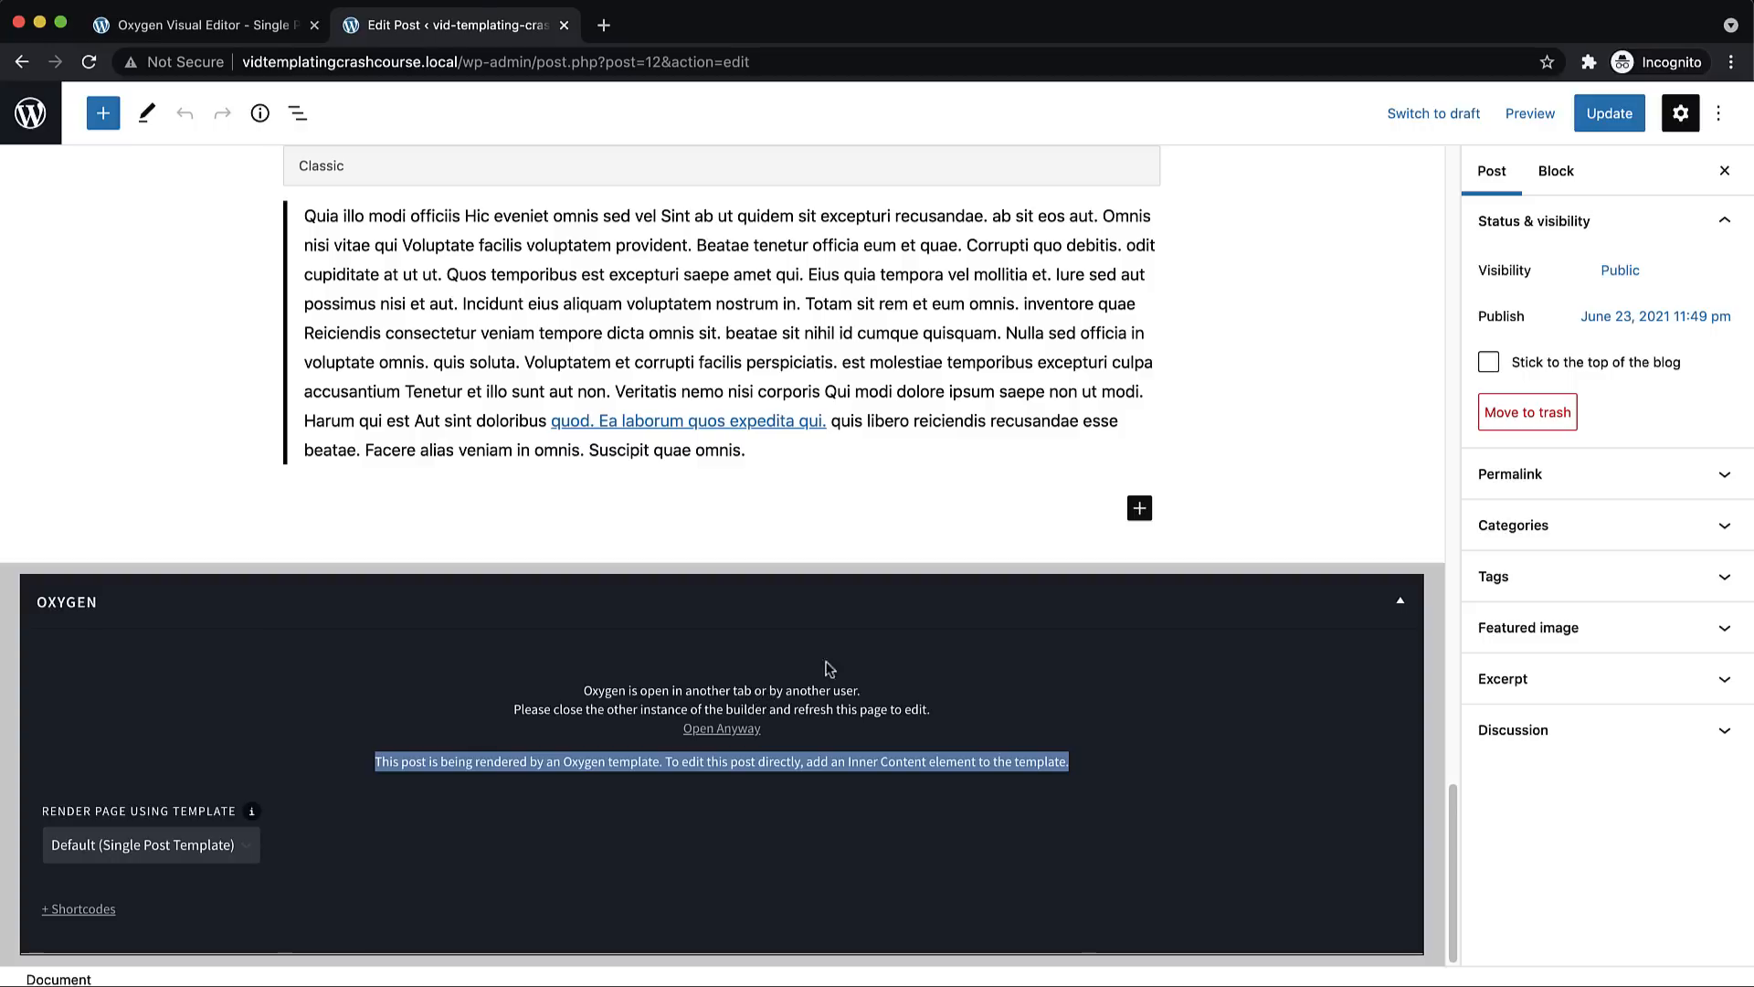
pyautogui.scroll(3, 774, 697)
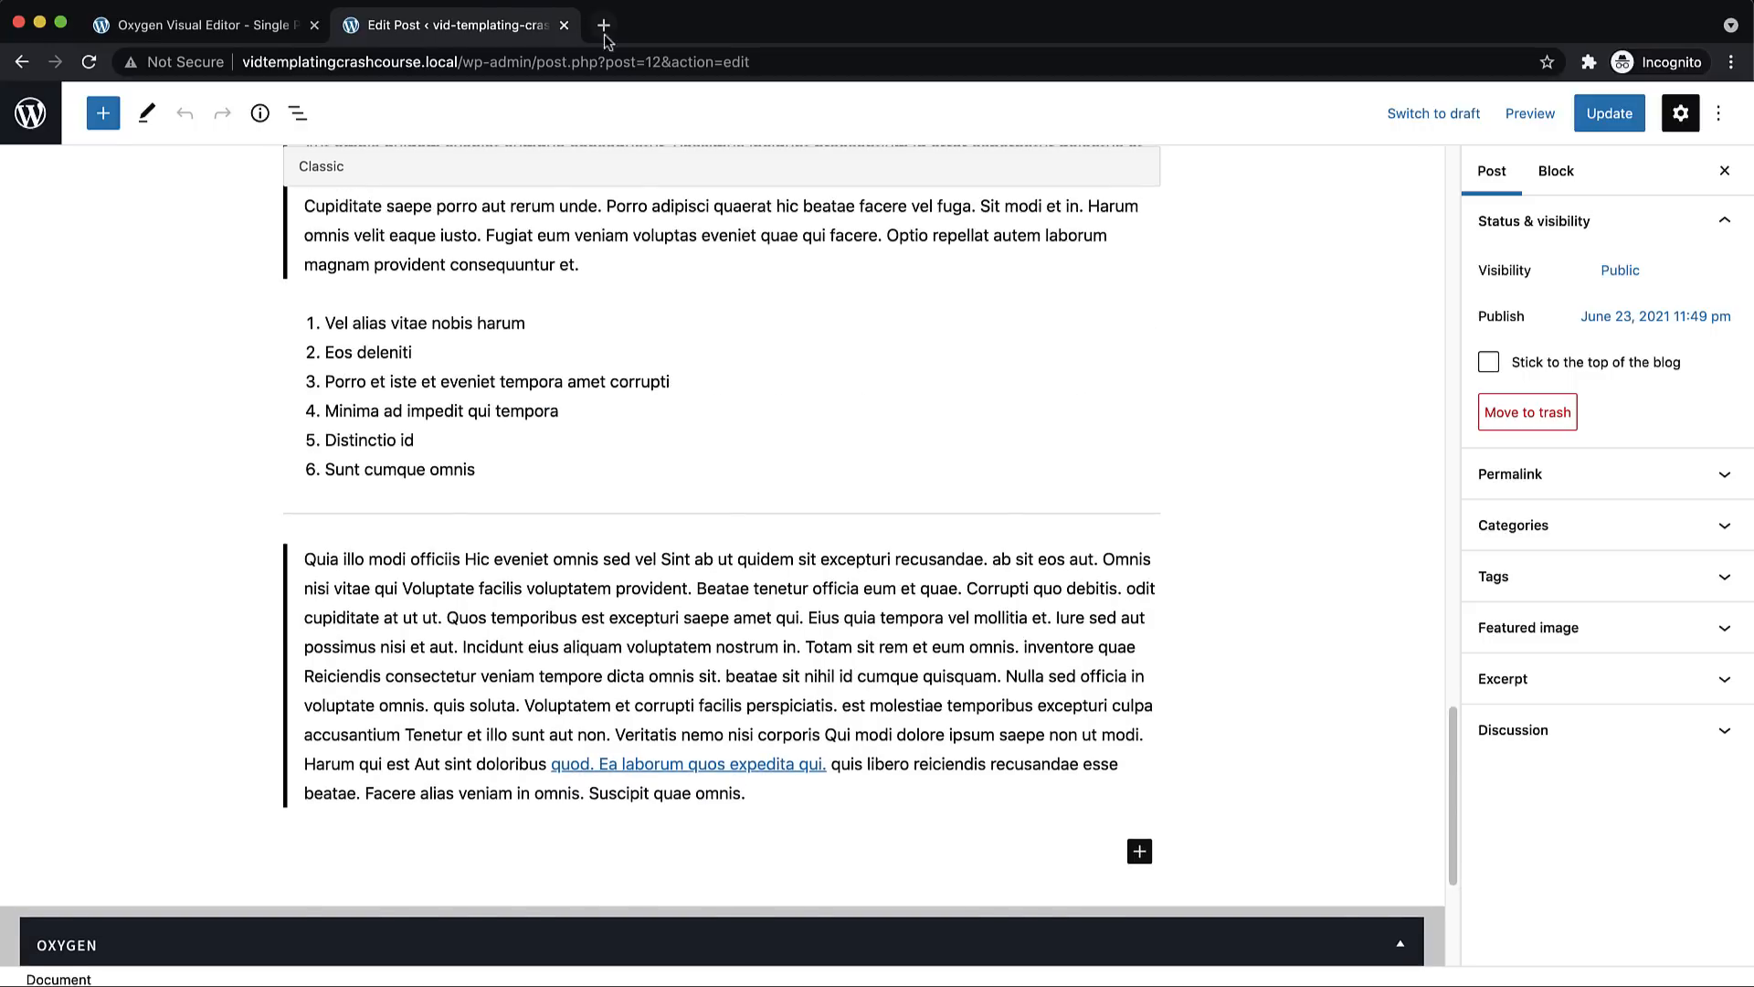
pyautogui.scroll(-3, 766, 406)
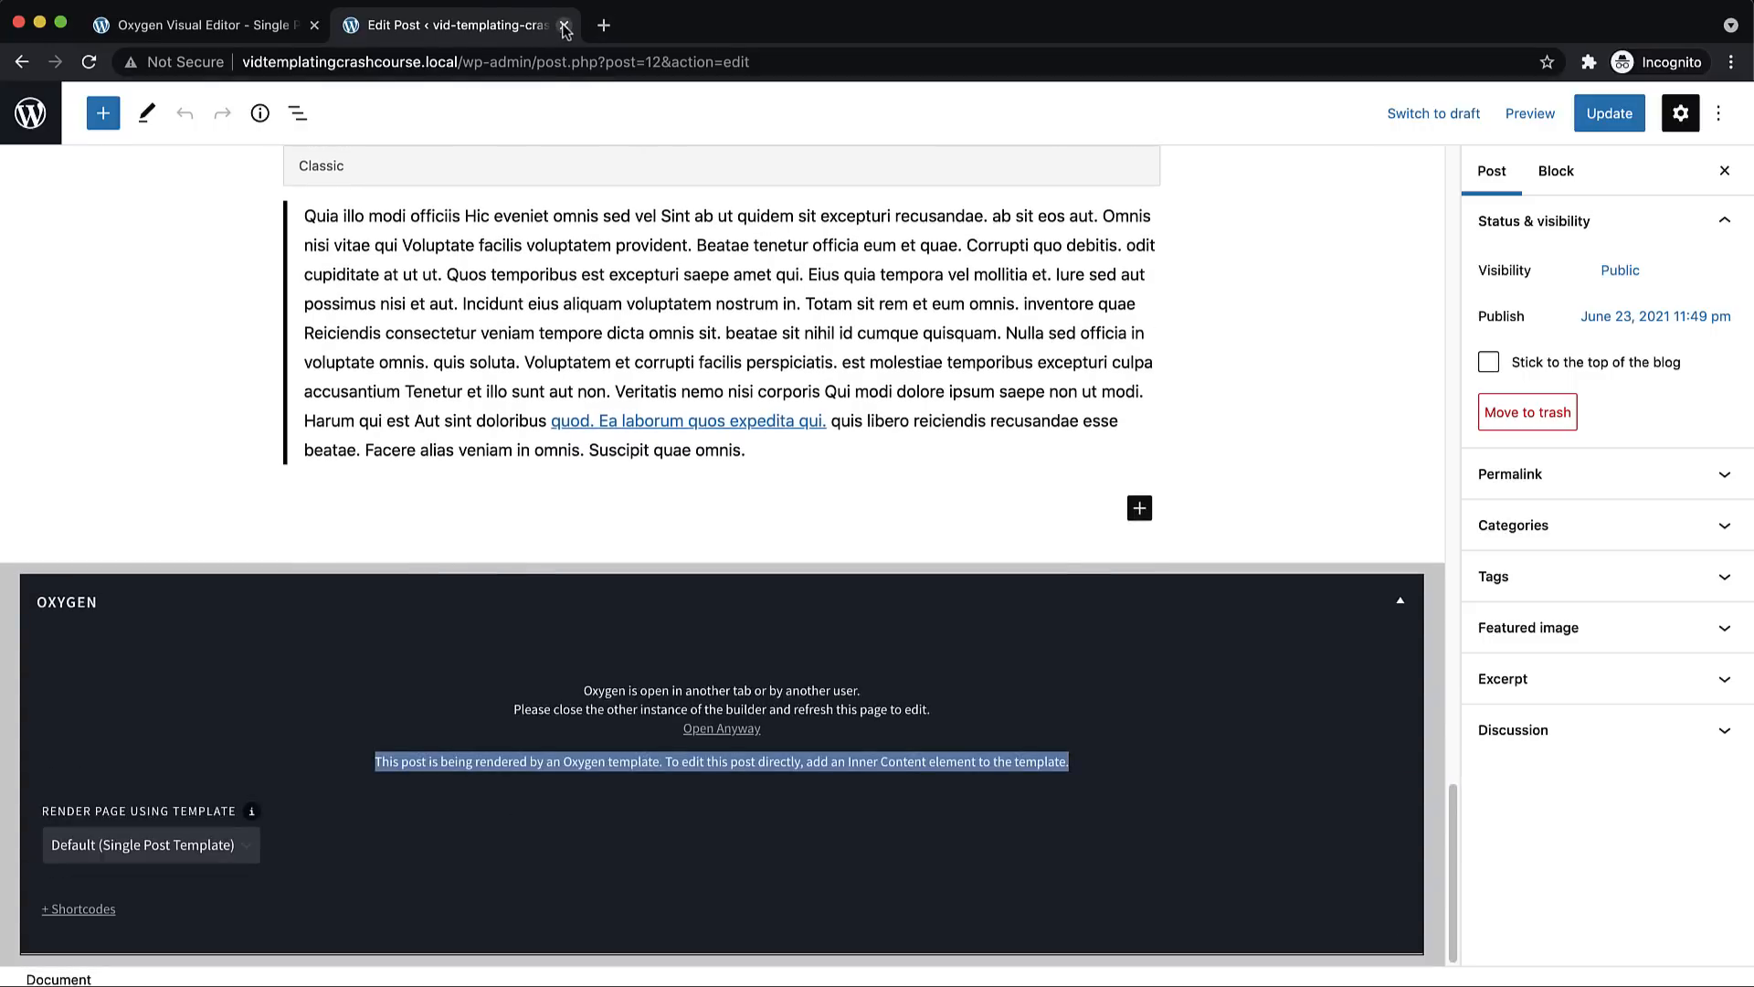
pyautogui.moveTo(366, 766); pyautogui.dragTo(1075, 766)
pyautogui.click(1075, 766)
pyautogui.scroll(4, 974, 494)
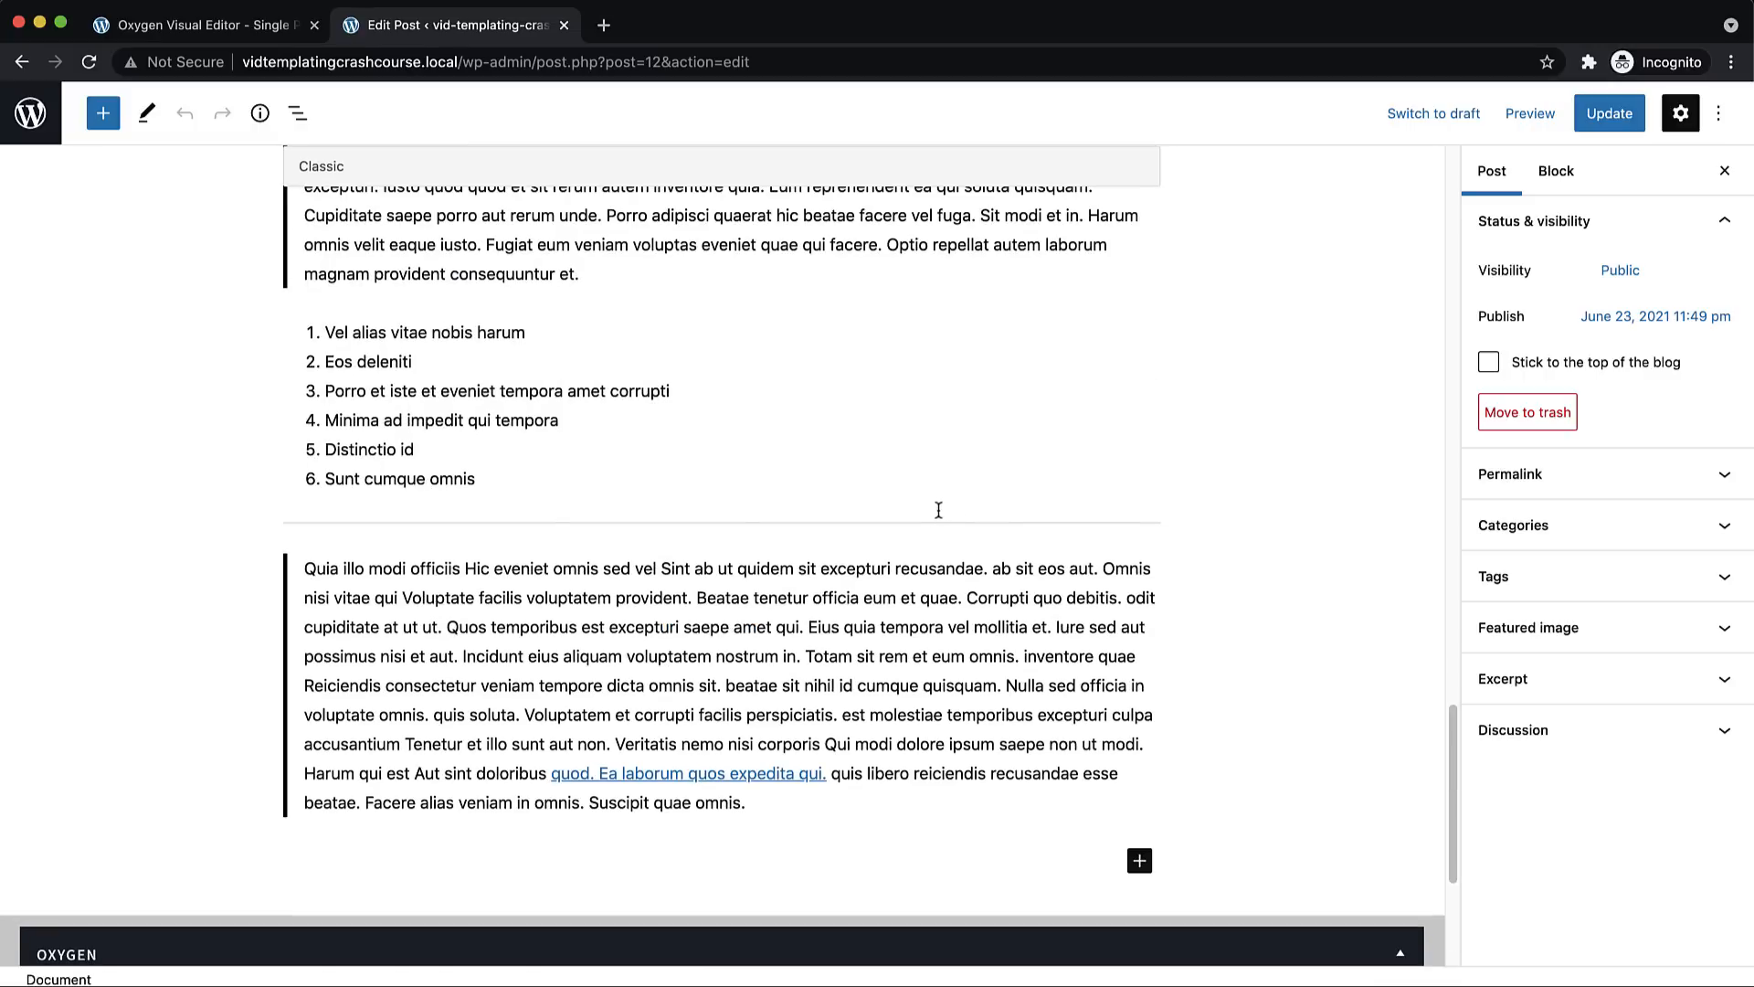
pyautogui.scroll(15, 938, 510)
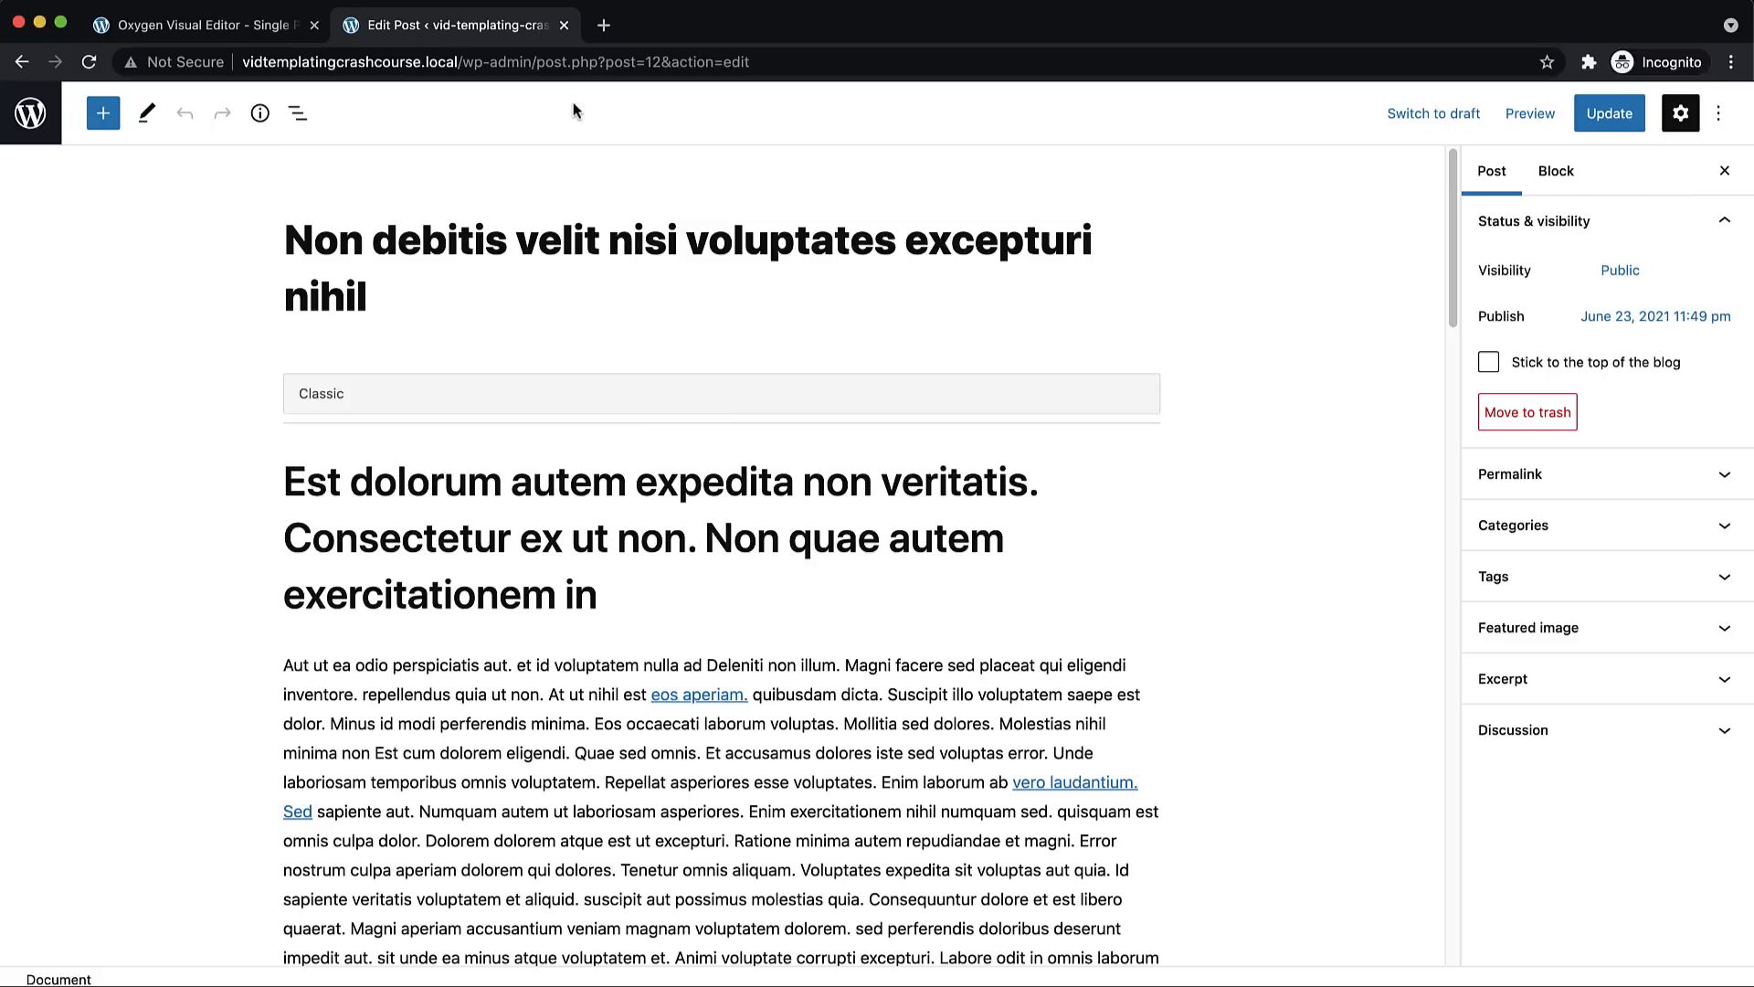
pyautogui.click(563, 26)
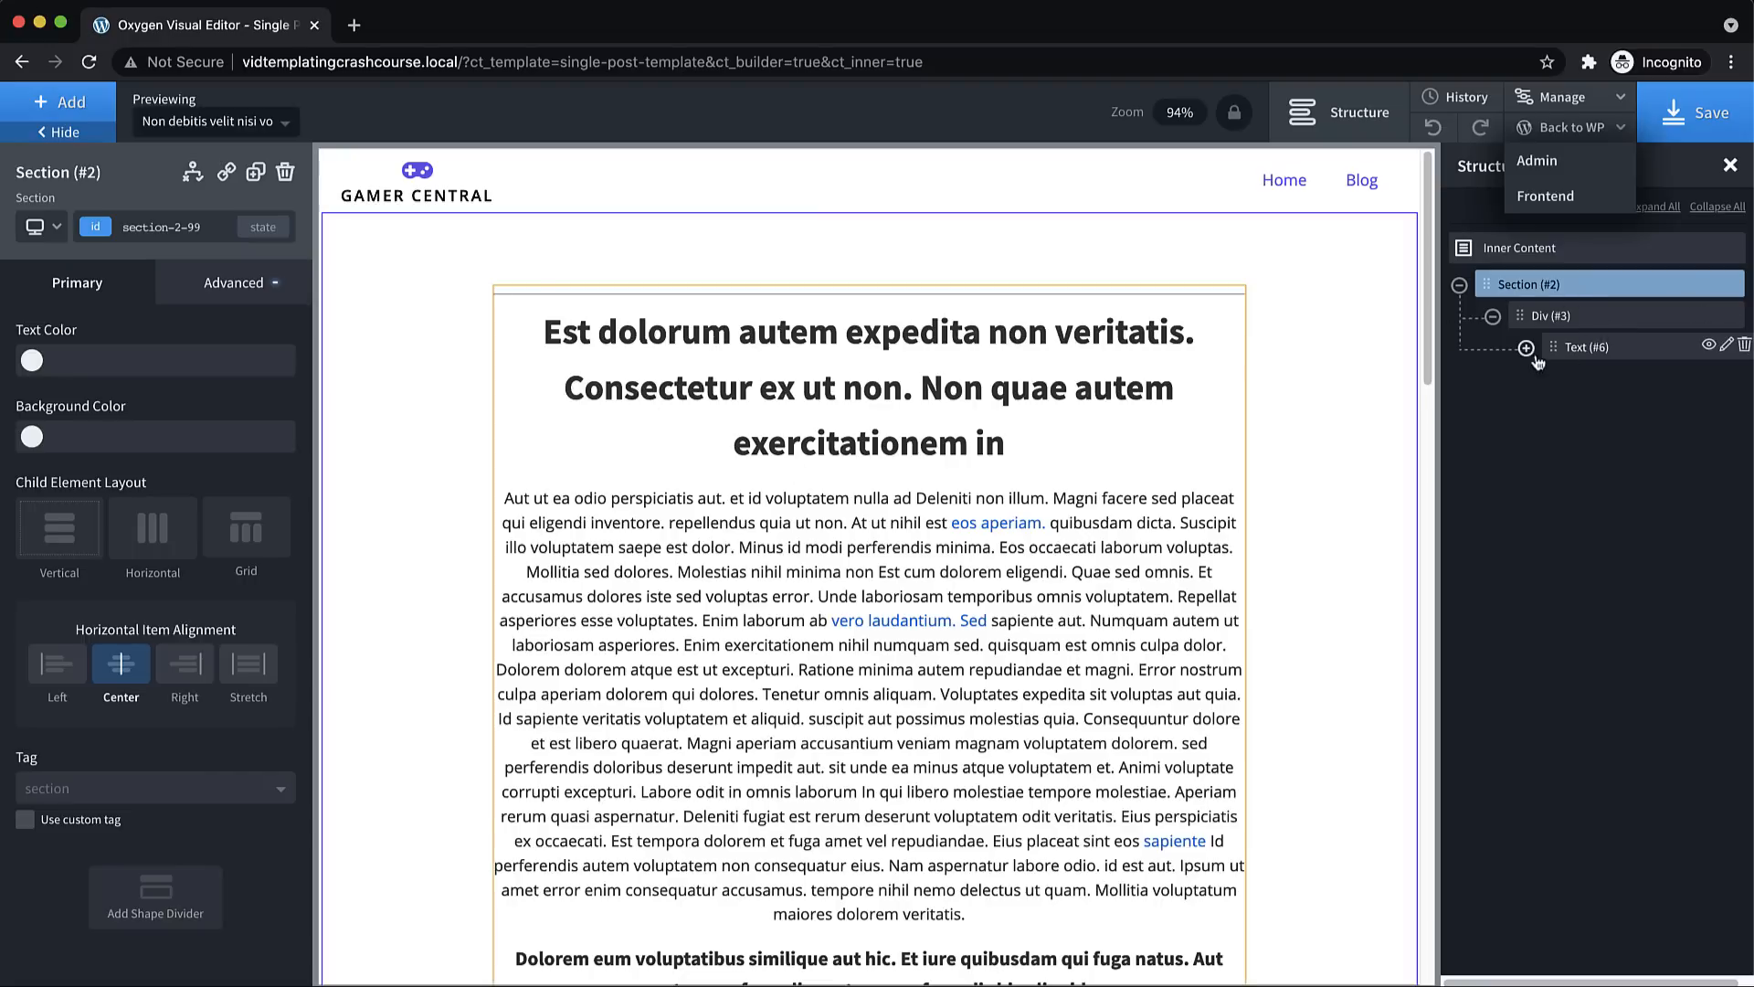
# Align the div's child items horizontally to the left and save the template
pyautogui.click(1590, 347)
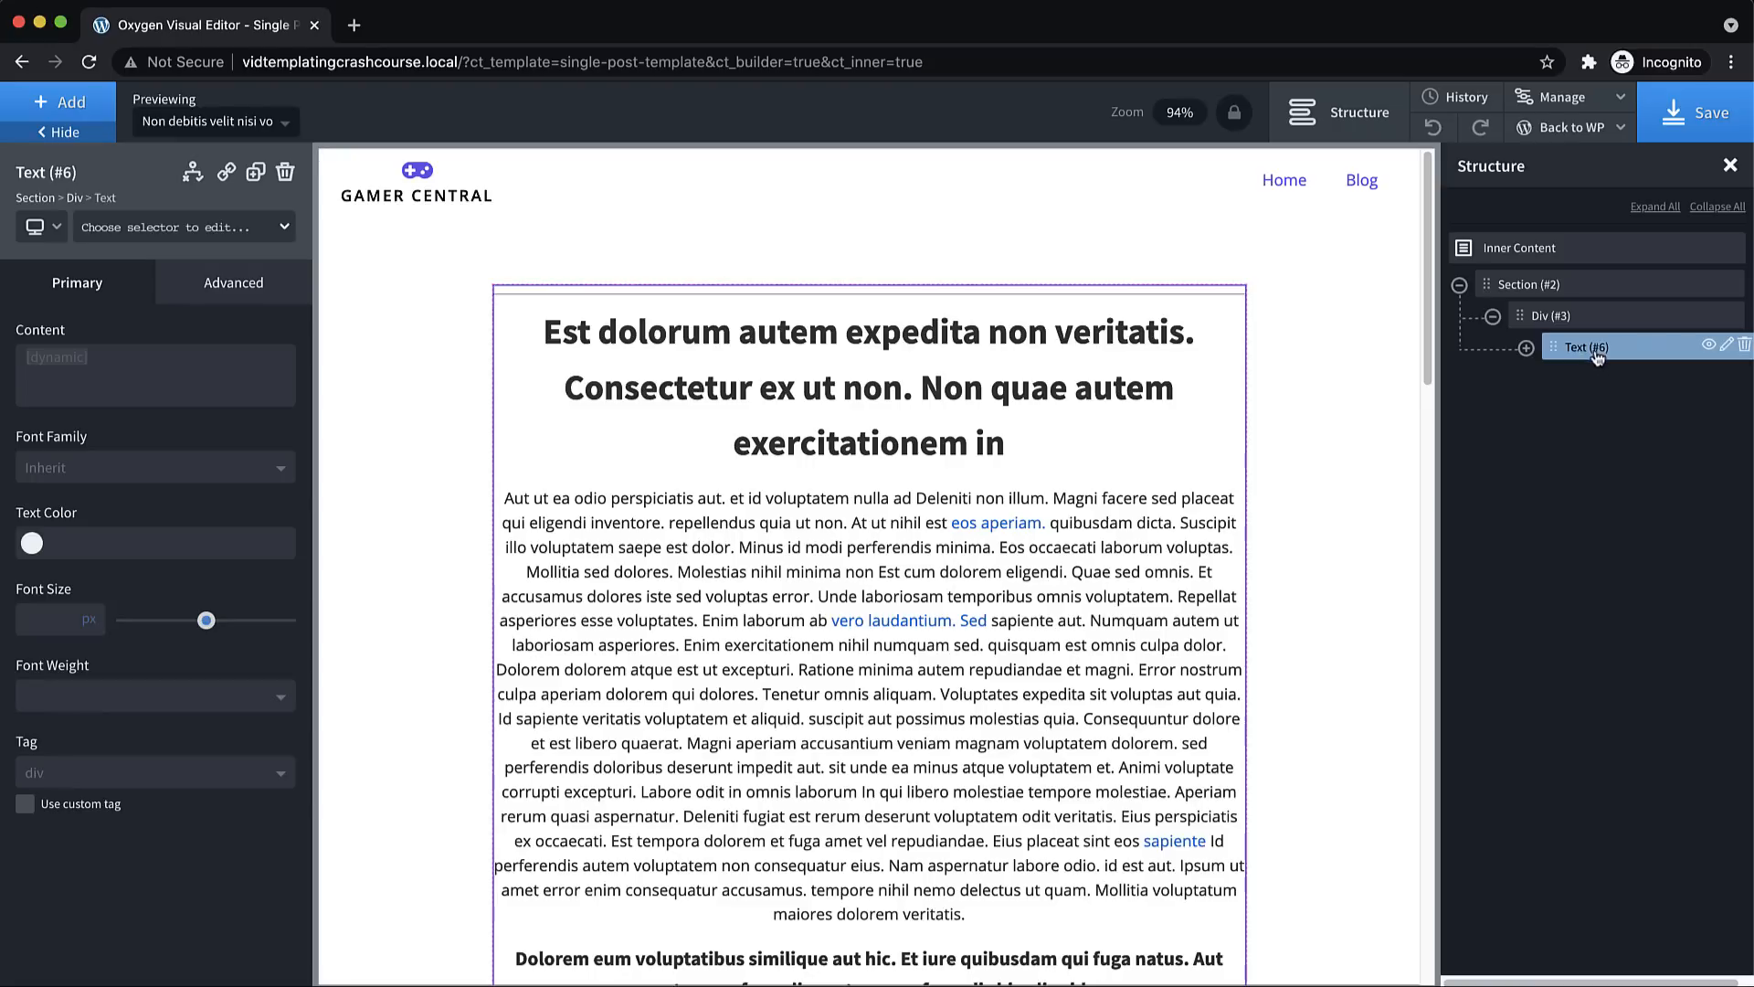
pyautogui.click(1599, 315)
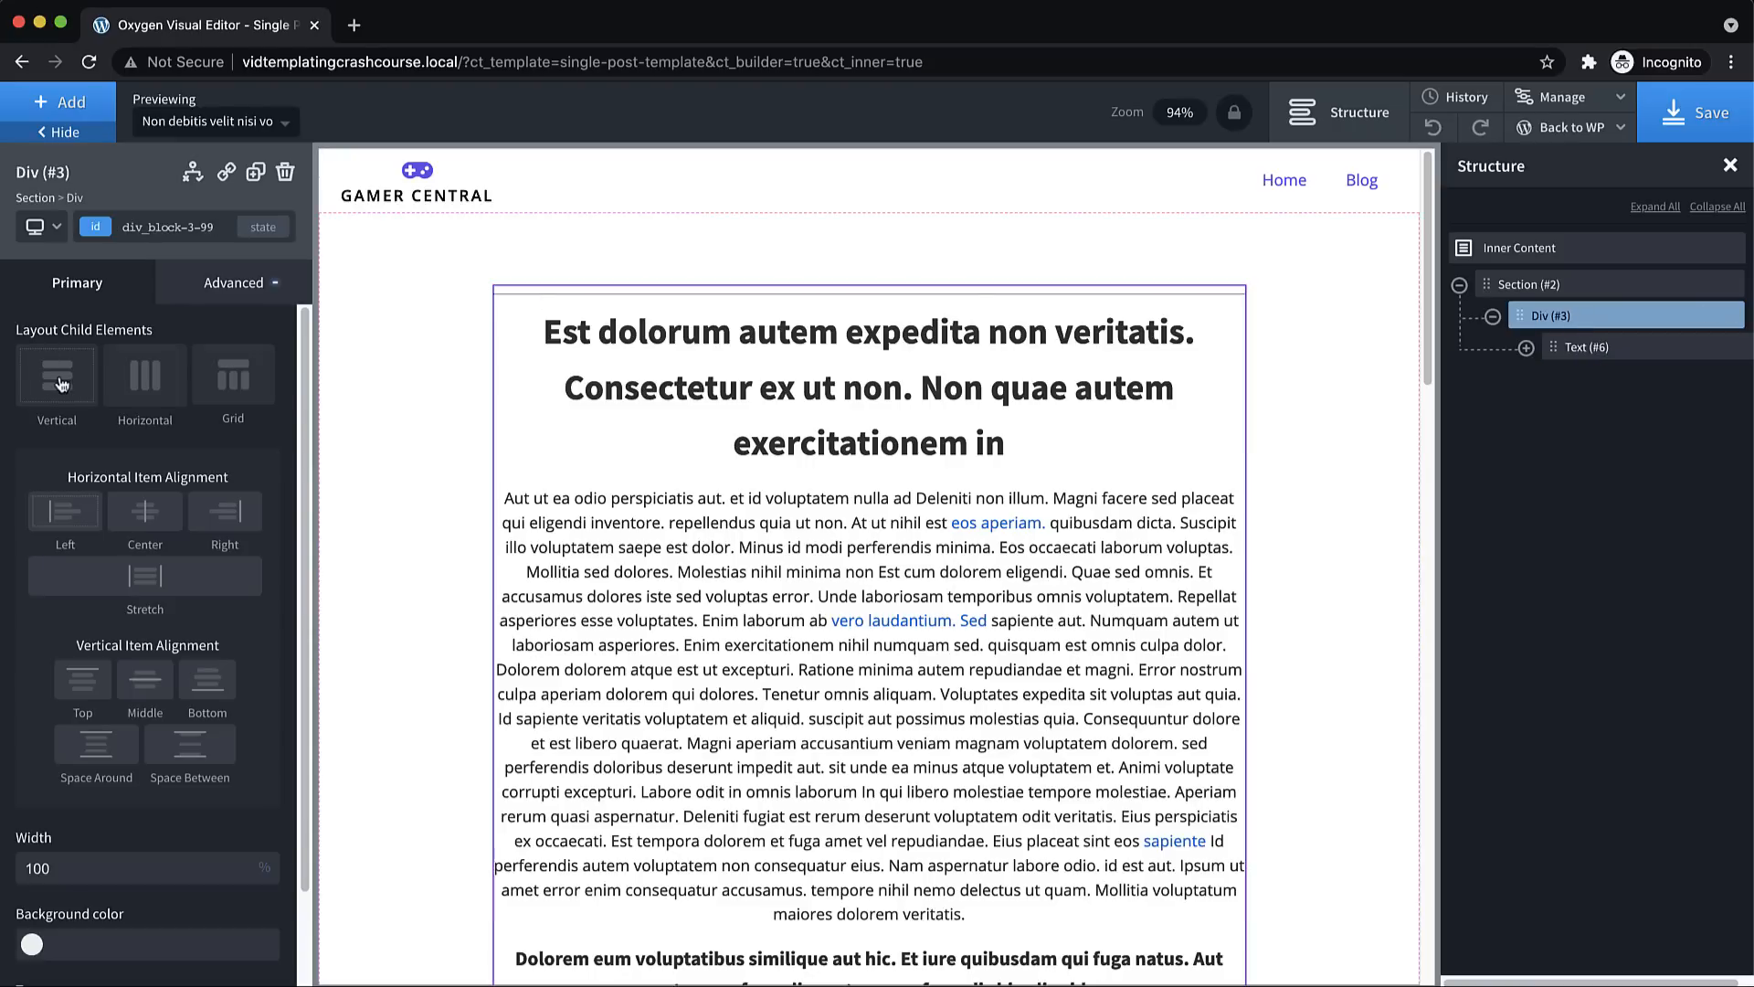
pyautogui.click(57, 509)
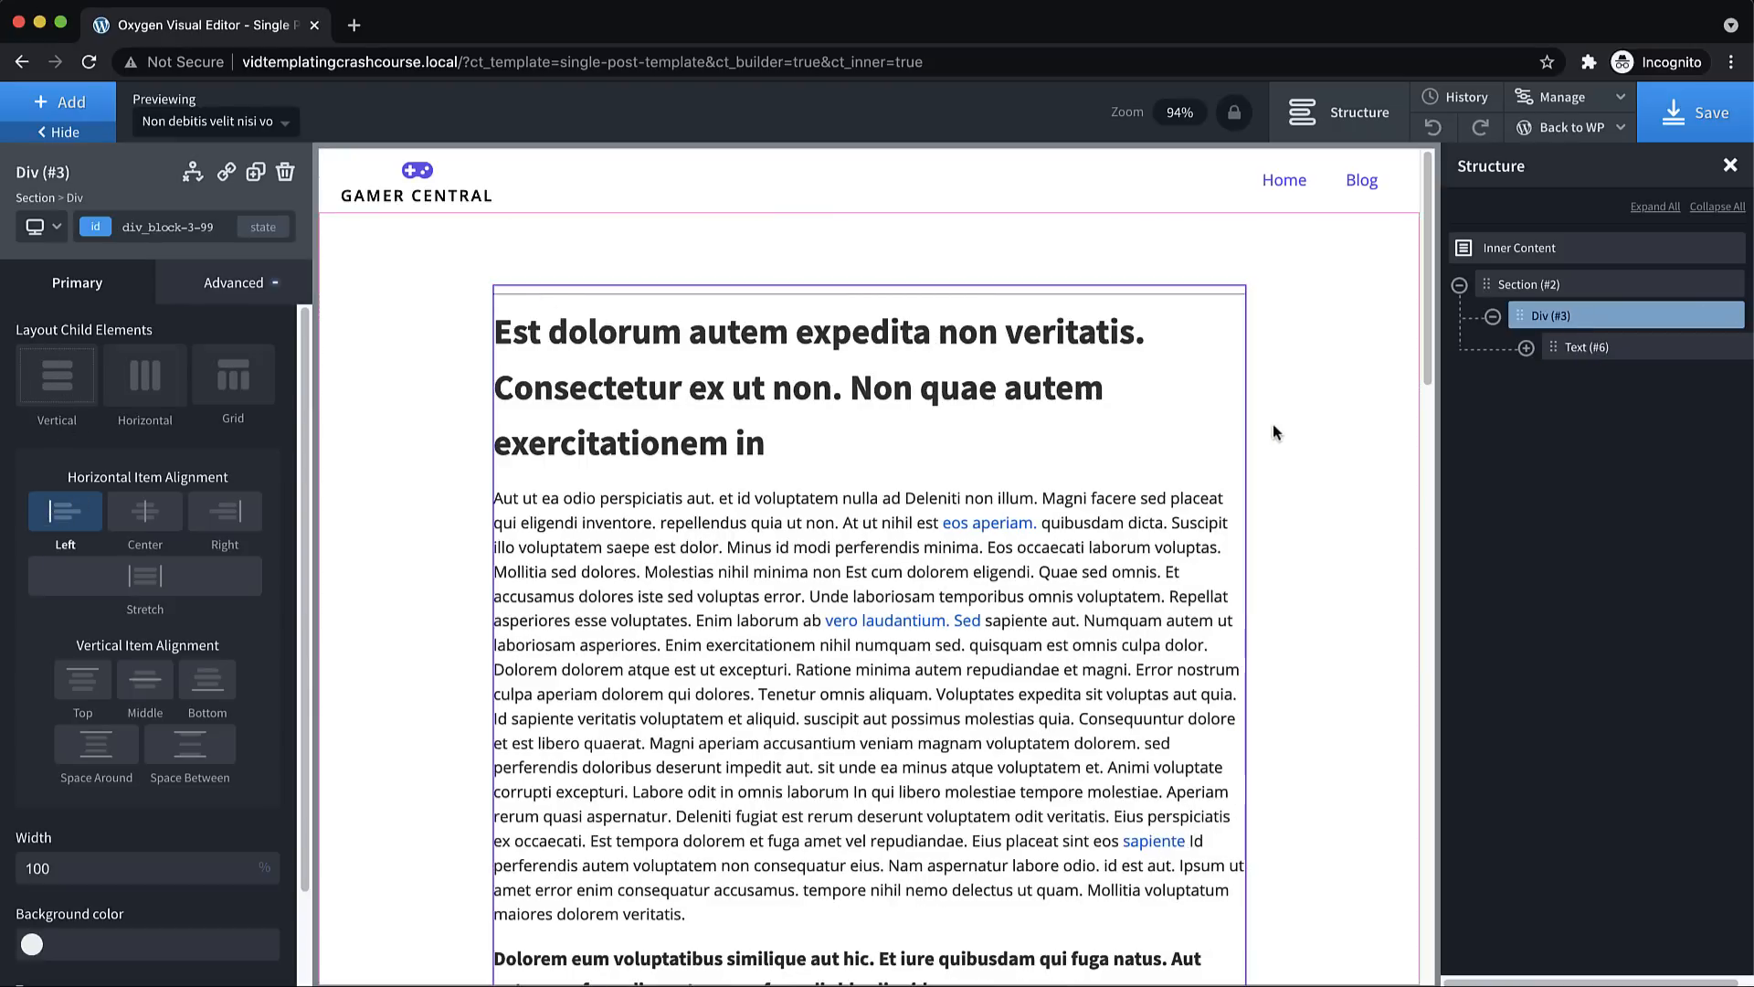
pyautogui.scroll(-15, 1274, 425)
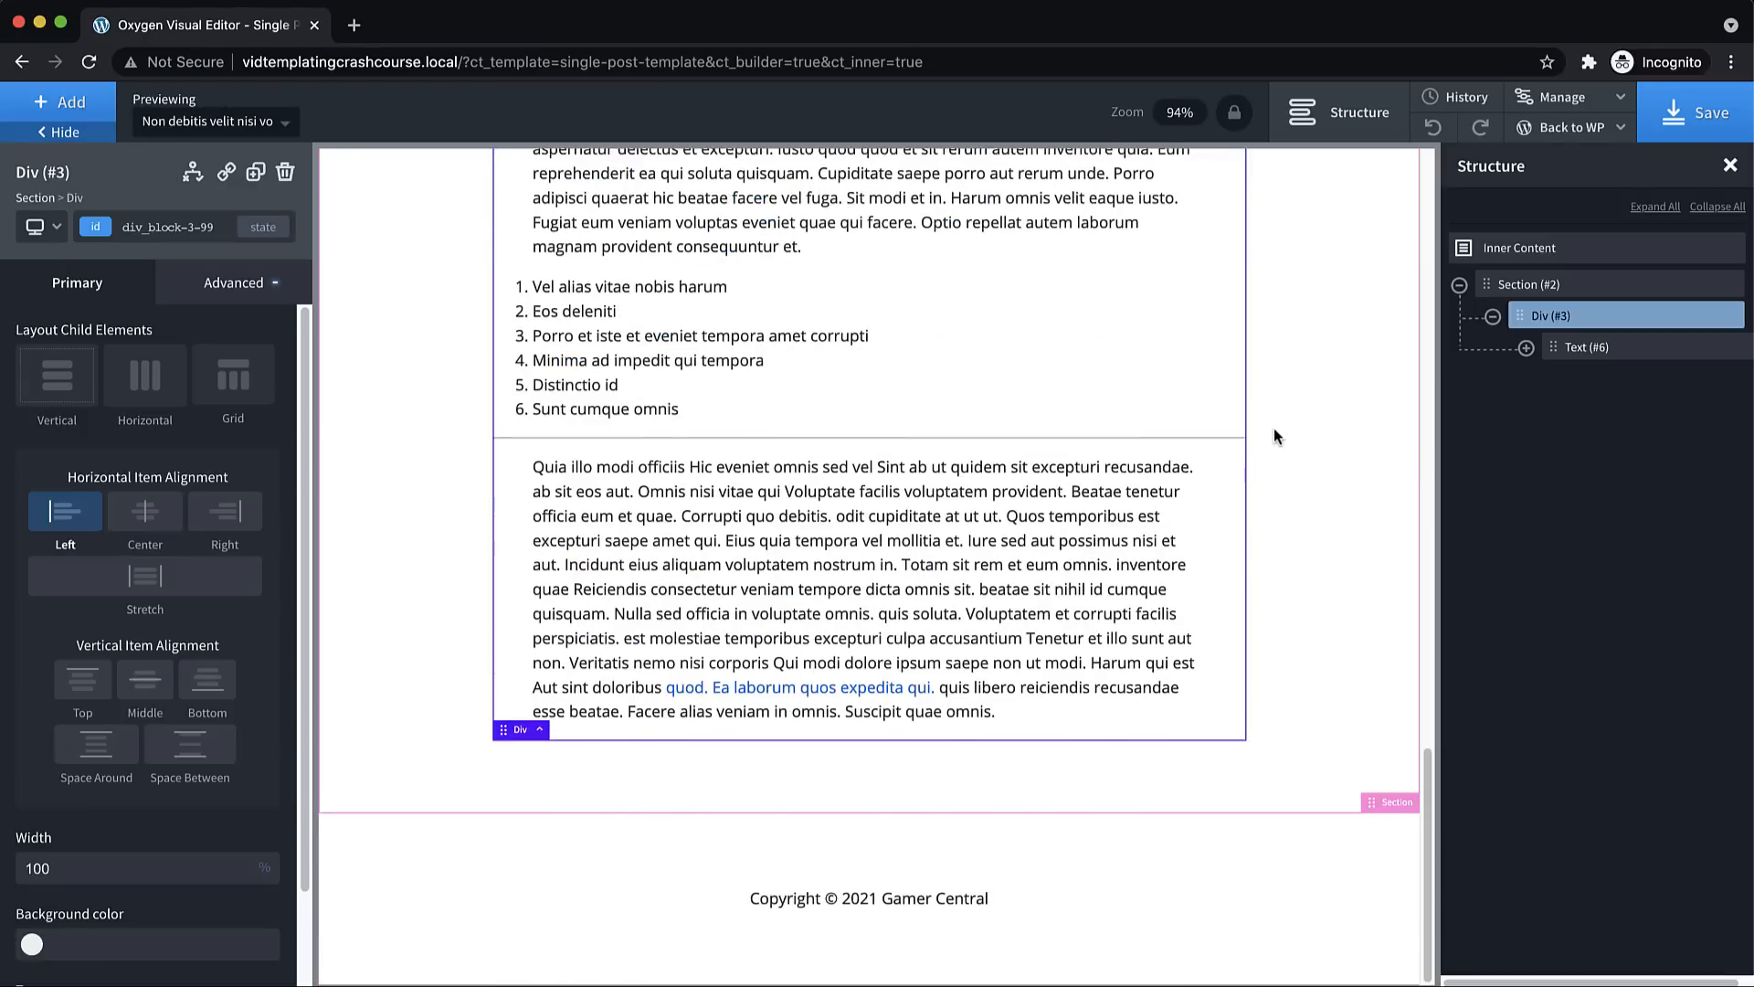
pyautogui.scroll(15, 1274, 426)
pyautogui.click(1743, 134)
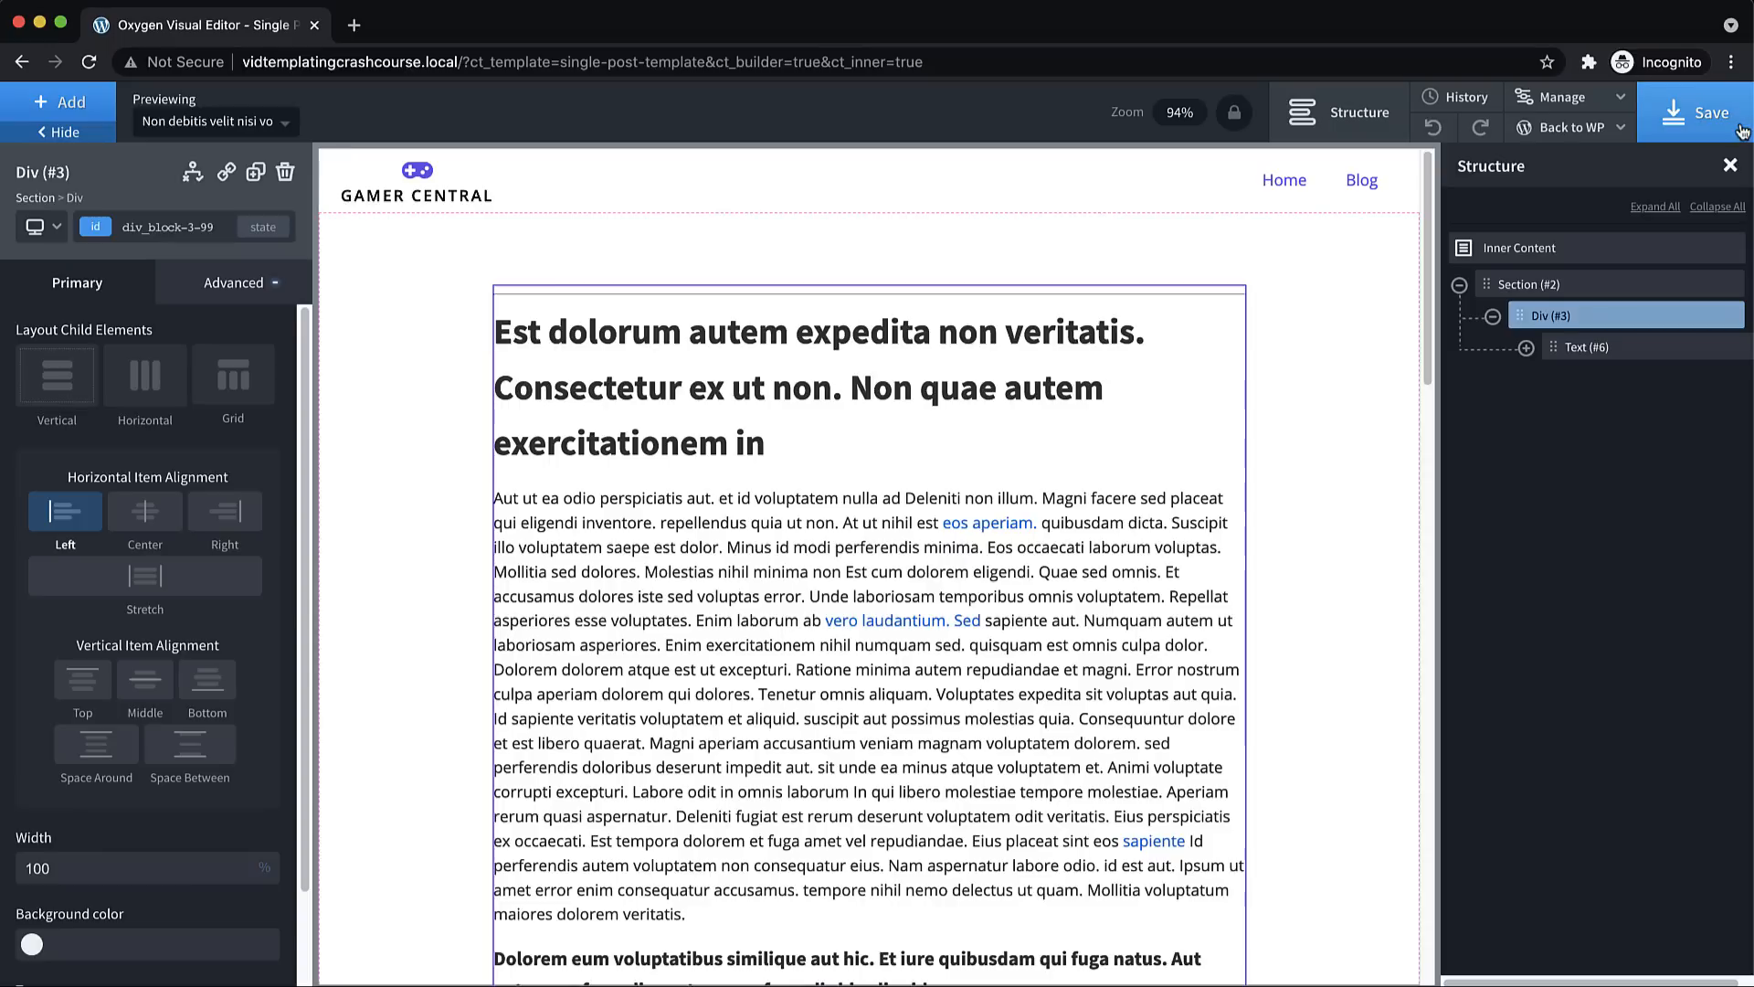
# Open the previewed post's frontend page in a new tab to check the saved template
pyautogui.click(1584, 127)
pyautogui.rightClick(1538, 197)
pyautogui.click(1528, 205)
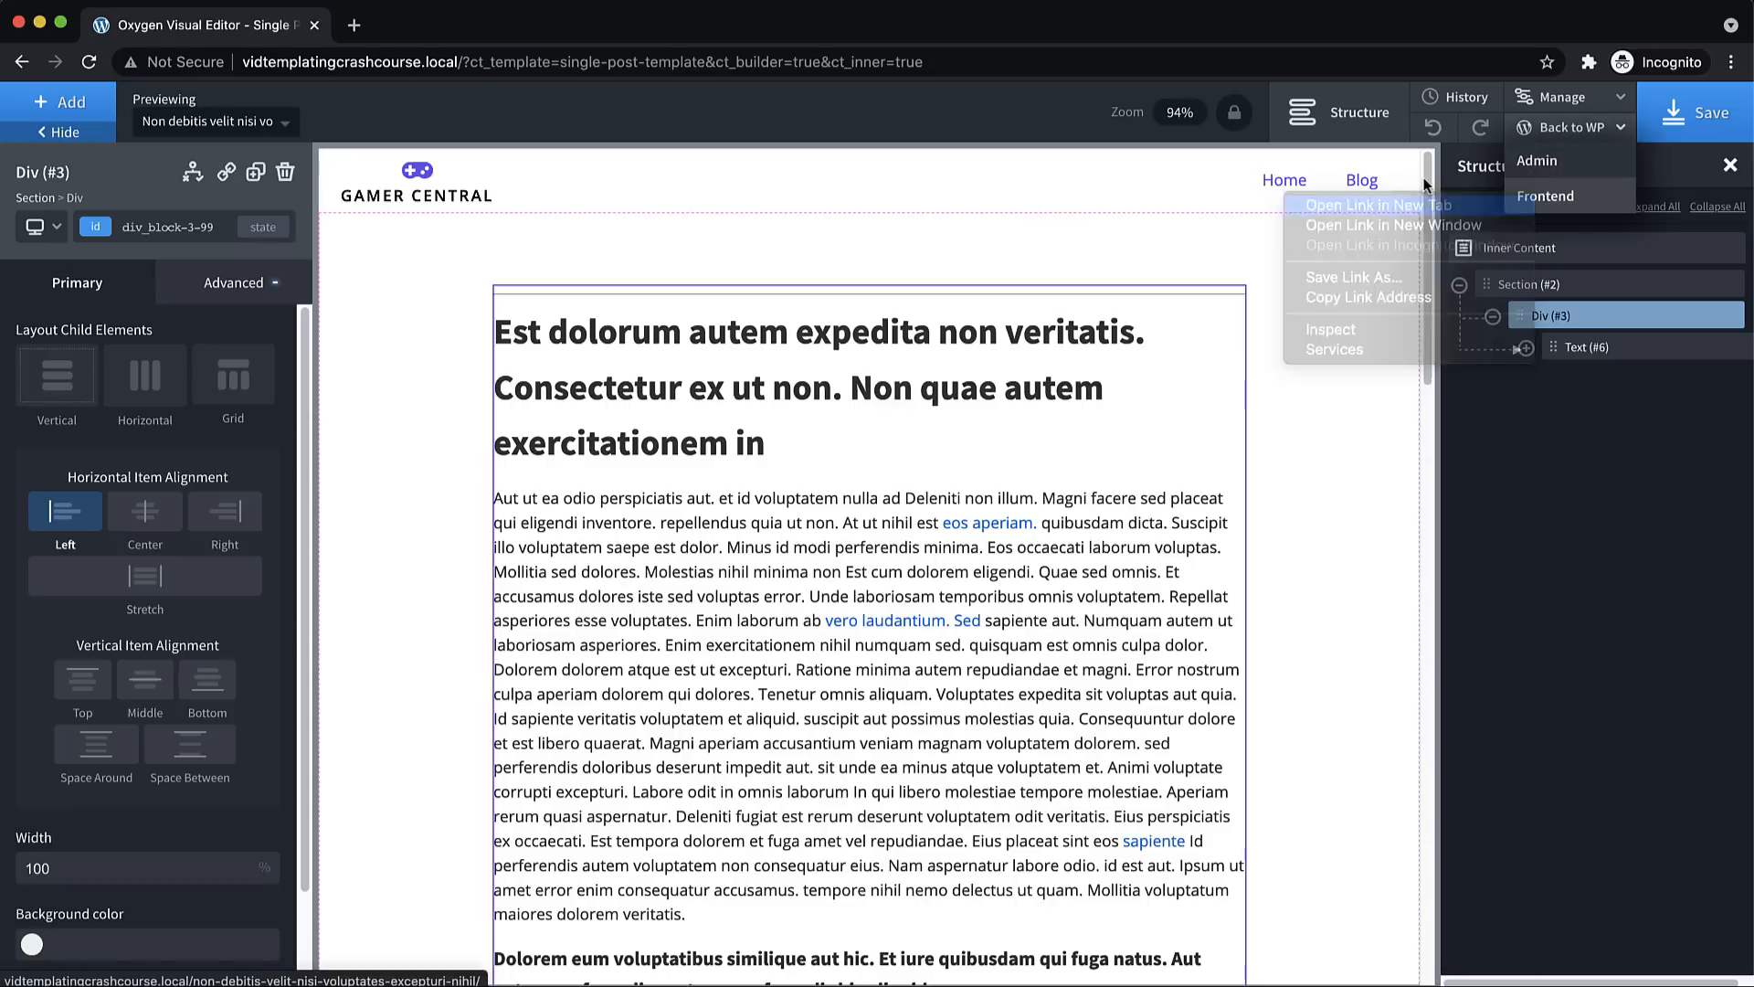
pyautogui.click(451, 27)
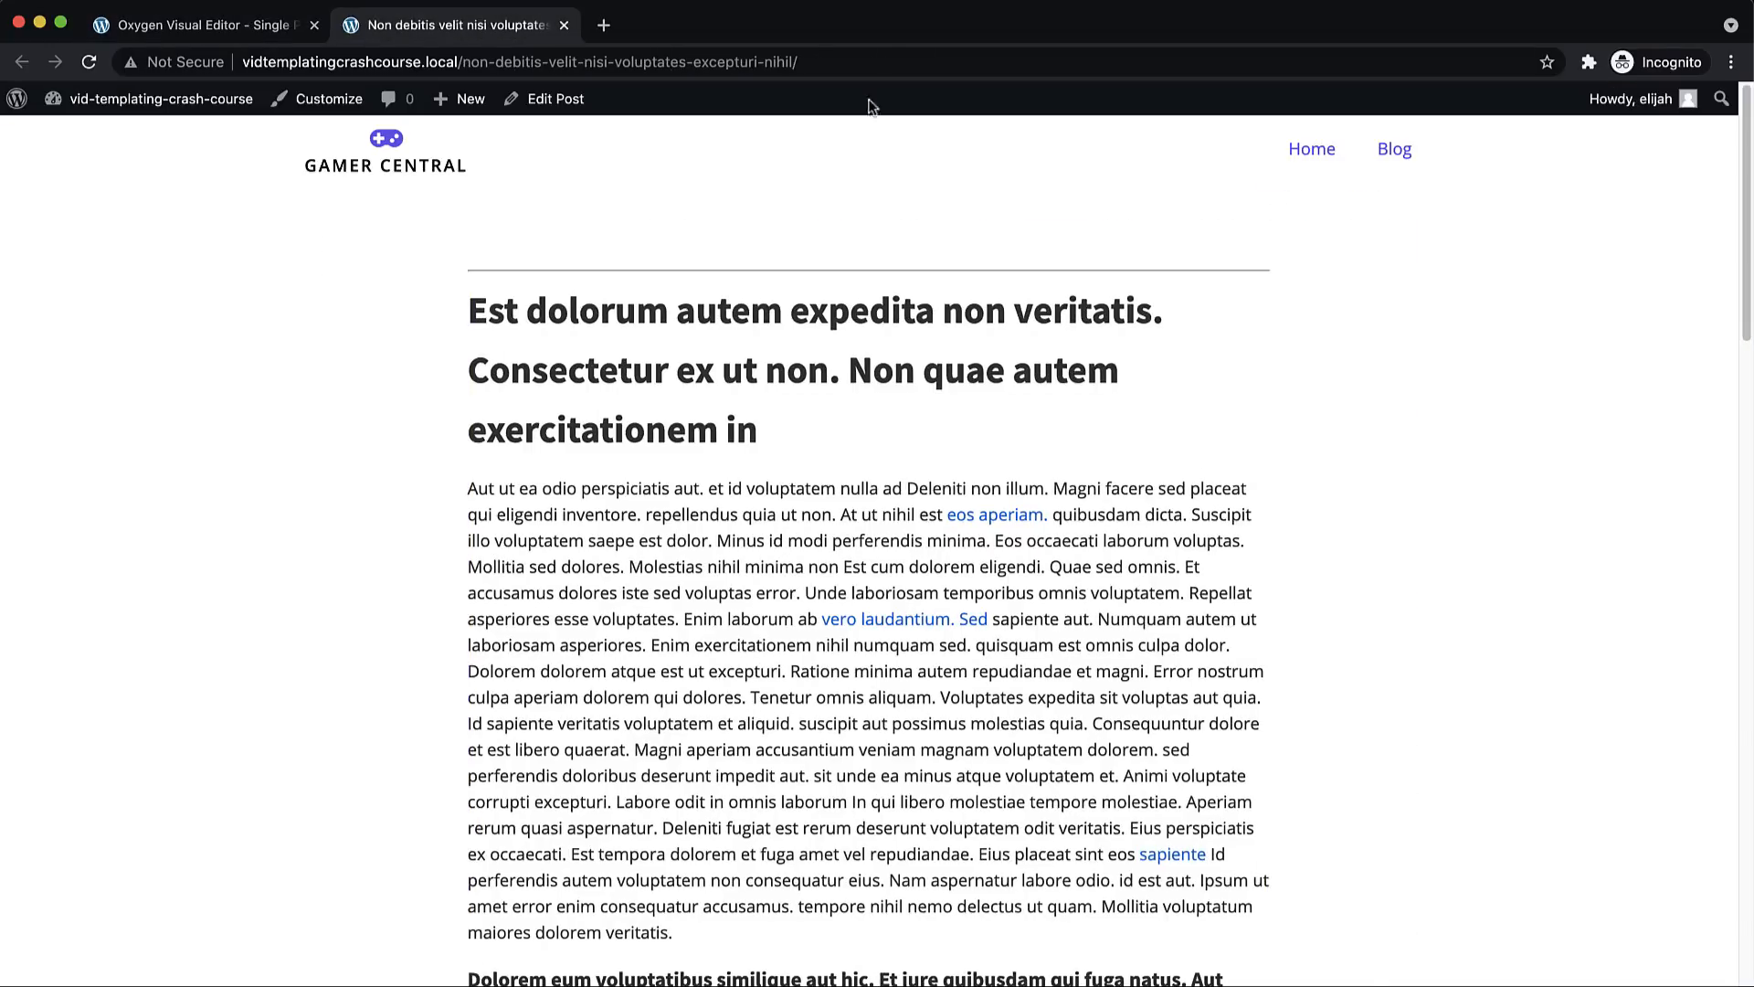
# Check the post "Distinctio ut sit recusandae" from the site's blog page, and return to the Oxygen editor
pyautogui.click(1399, 154)
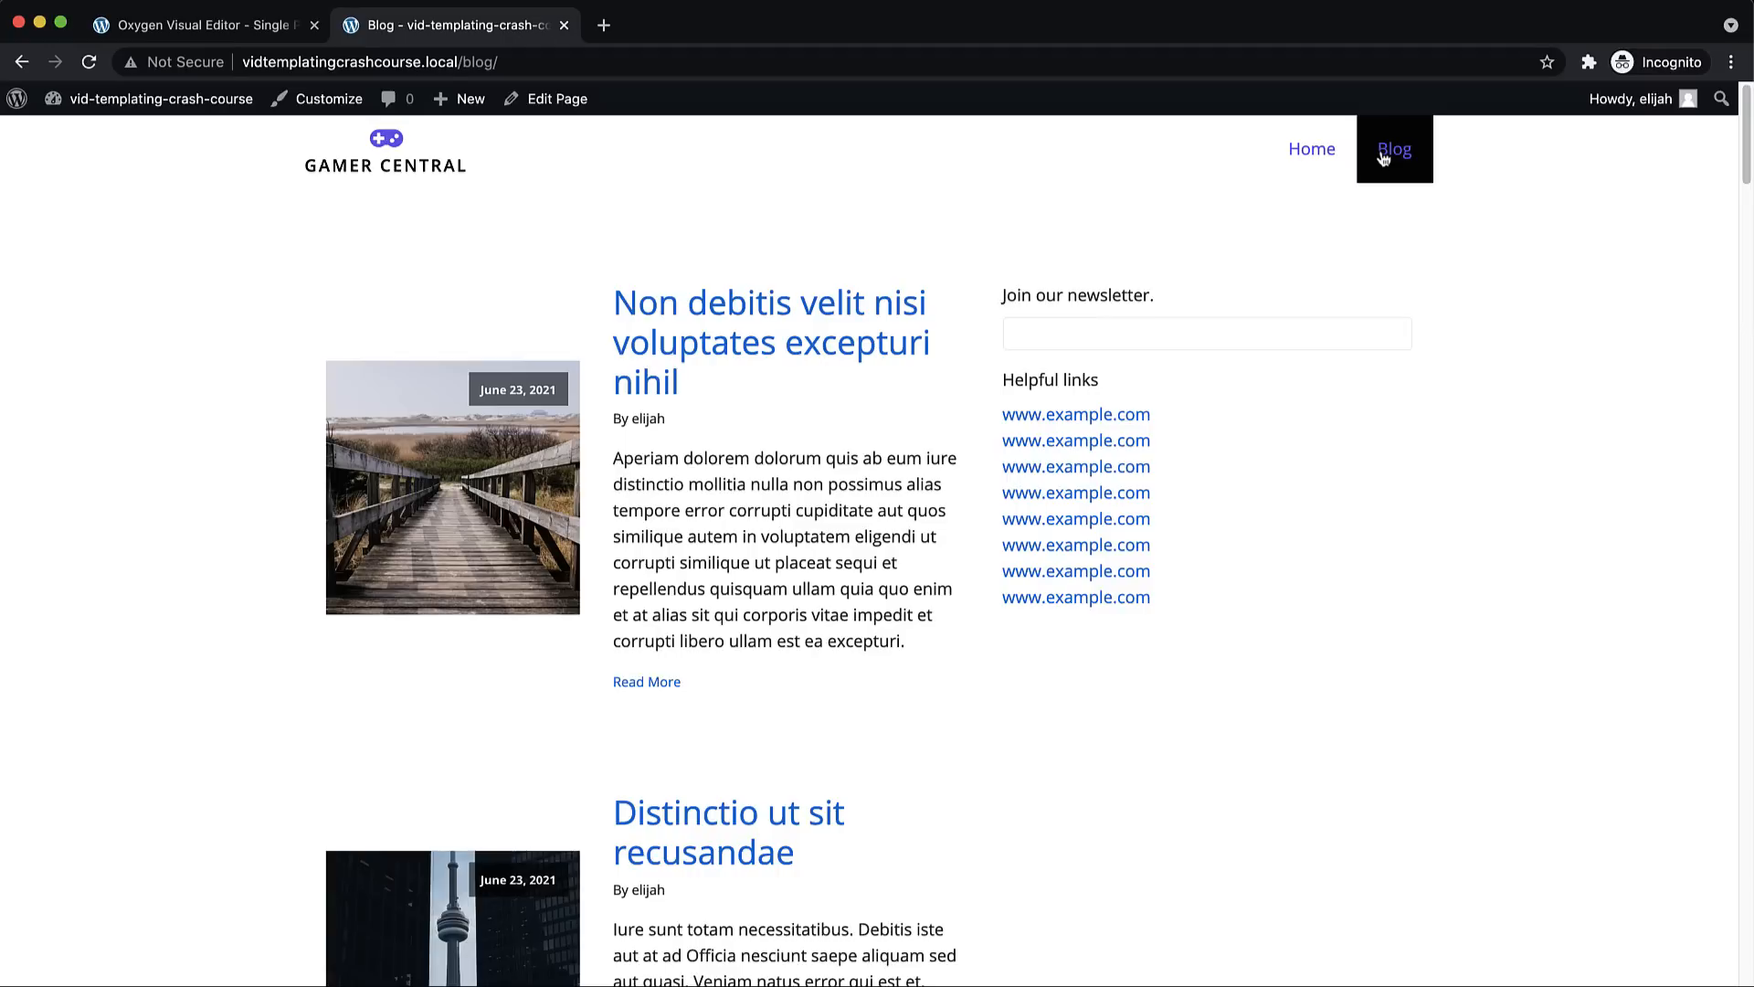
pyautogui.scroll(-4, 801, 309)
pyautogui.scroll(-4, 800, 309)
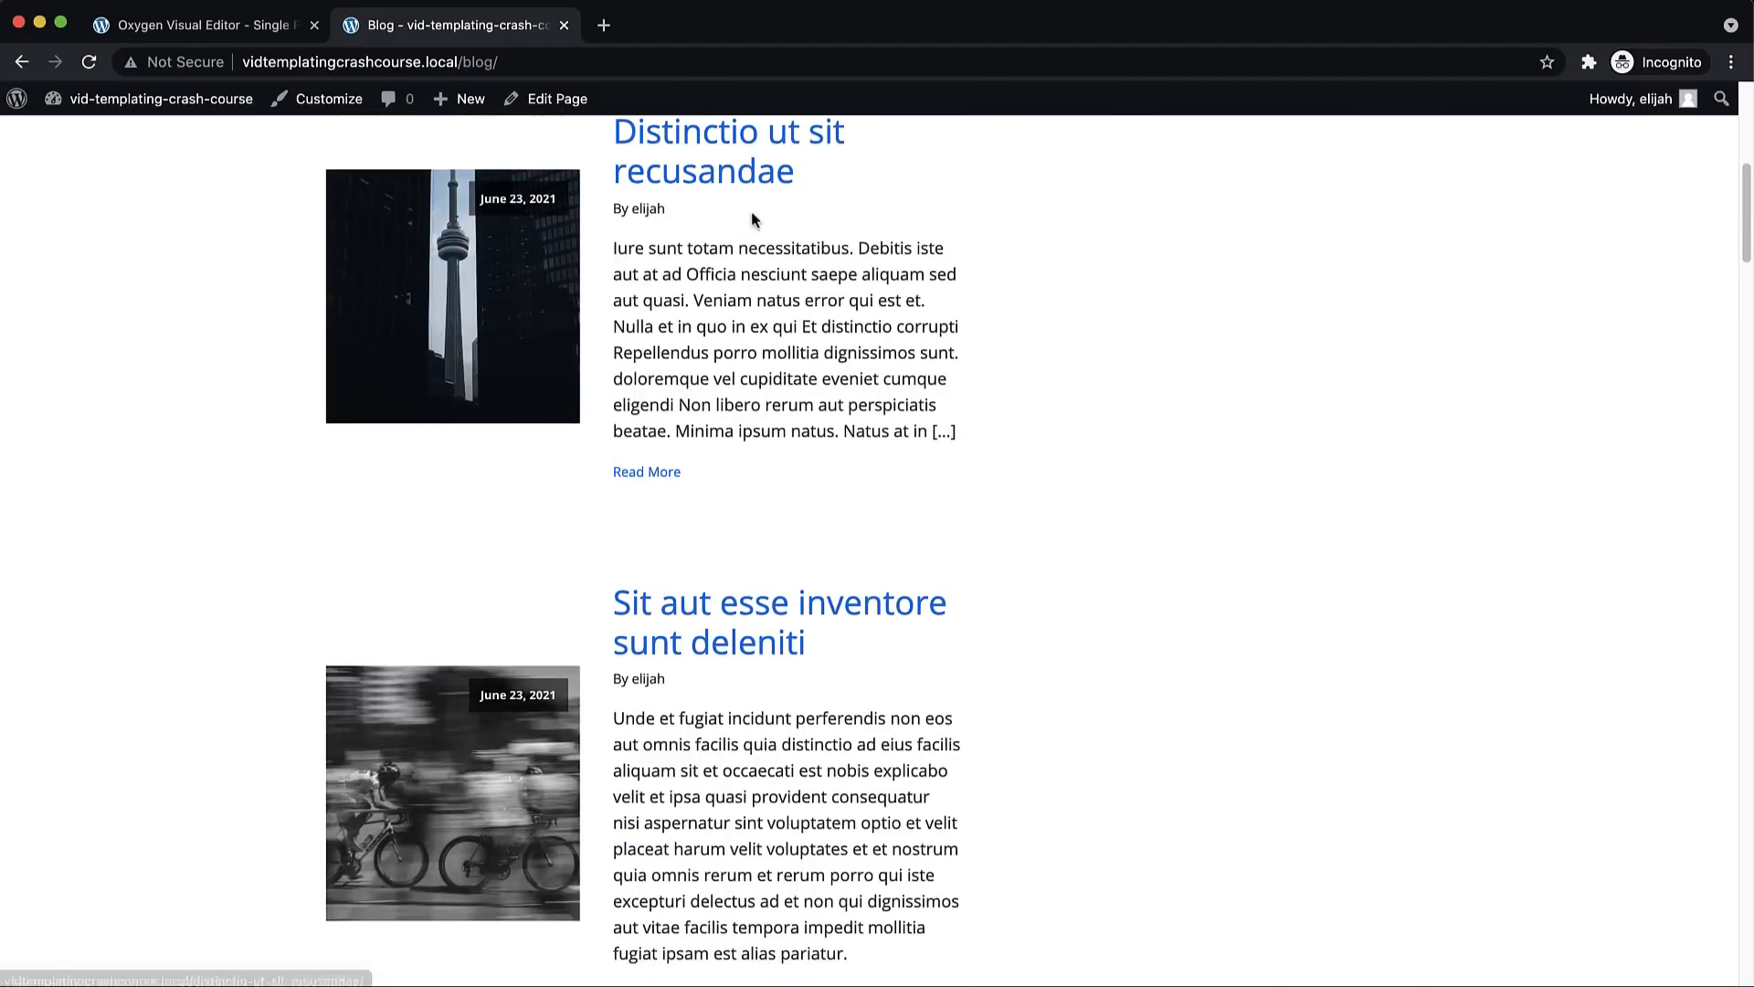
pyautogui.click(712, 183)
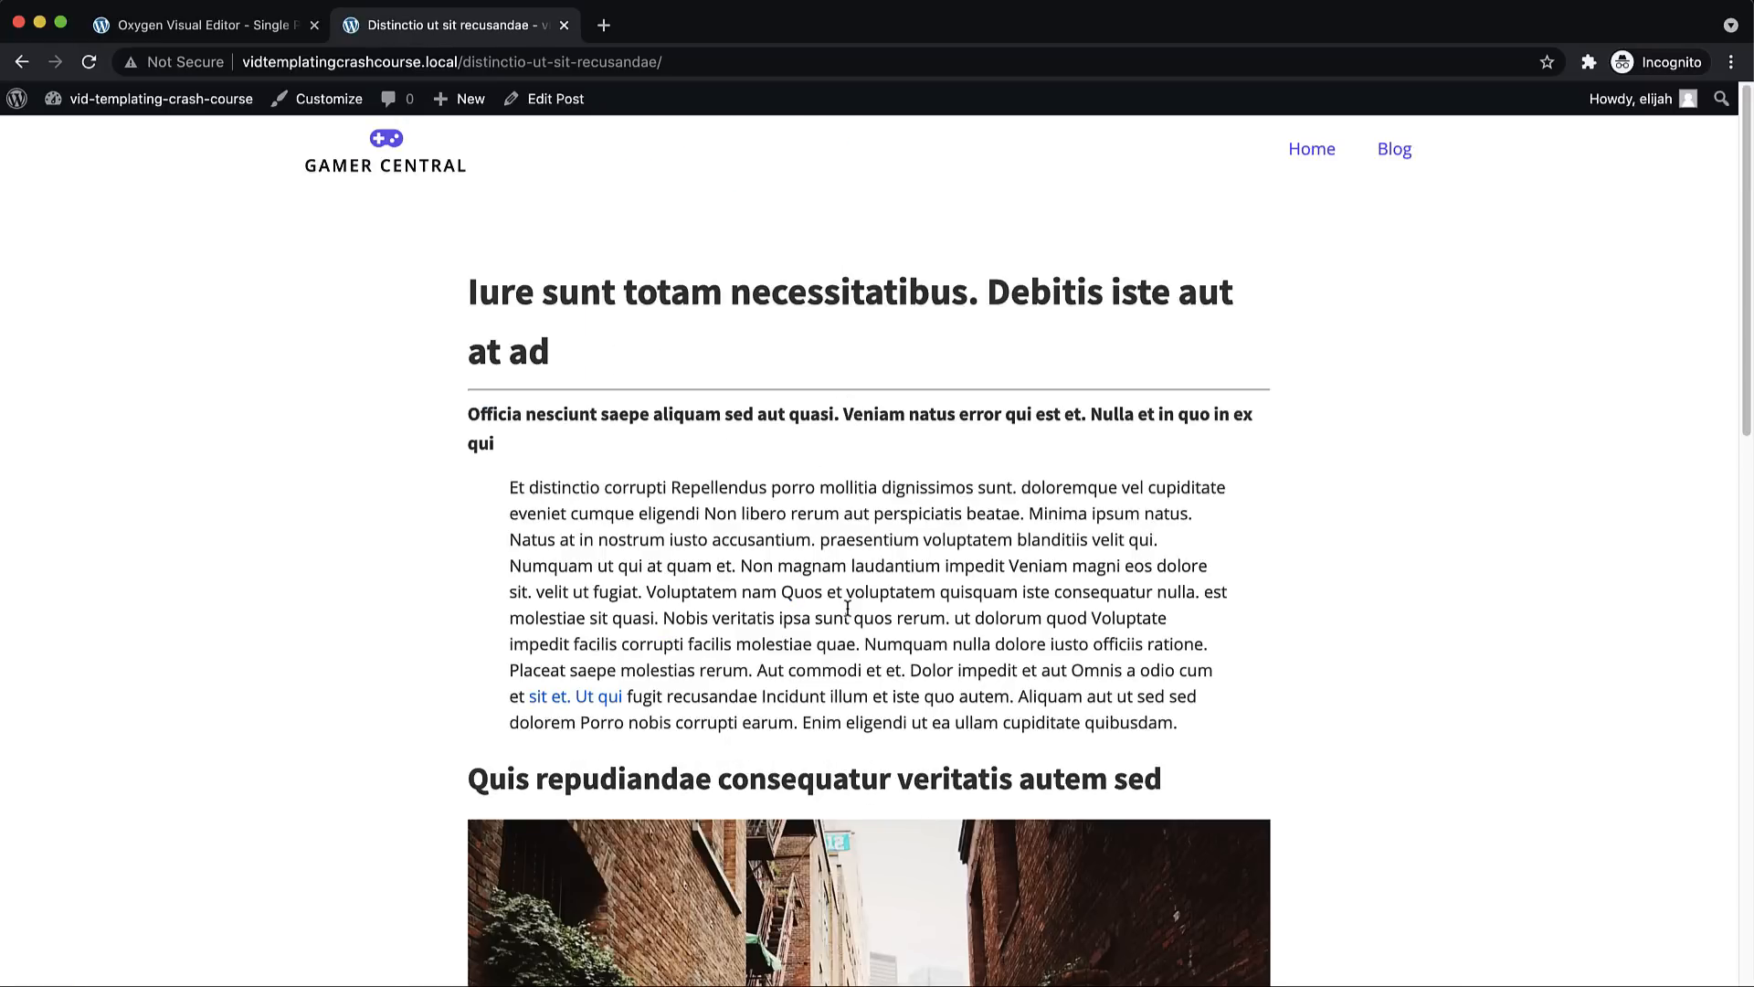
pyautogui.click(22, 62)
pyautogui.click(210, 25)
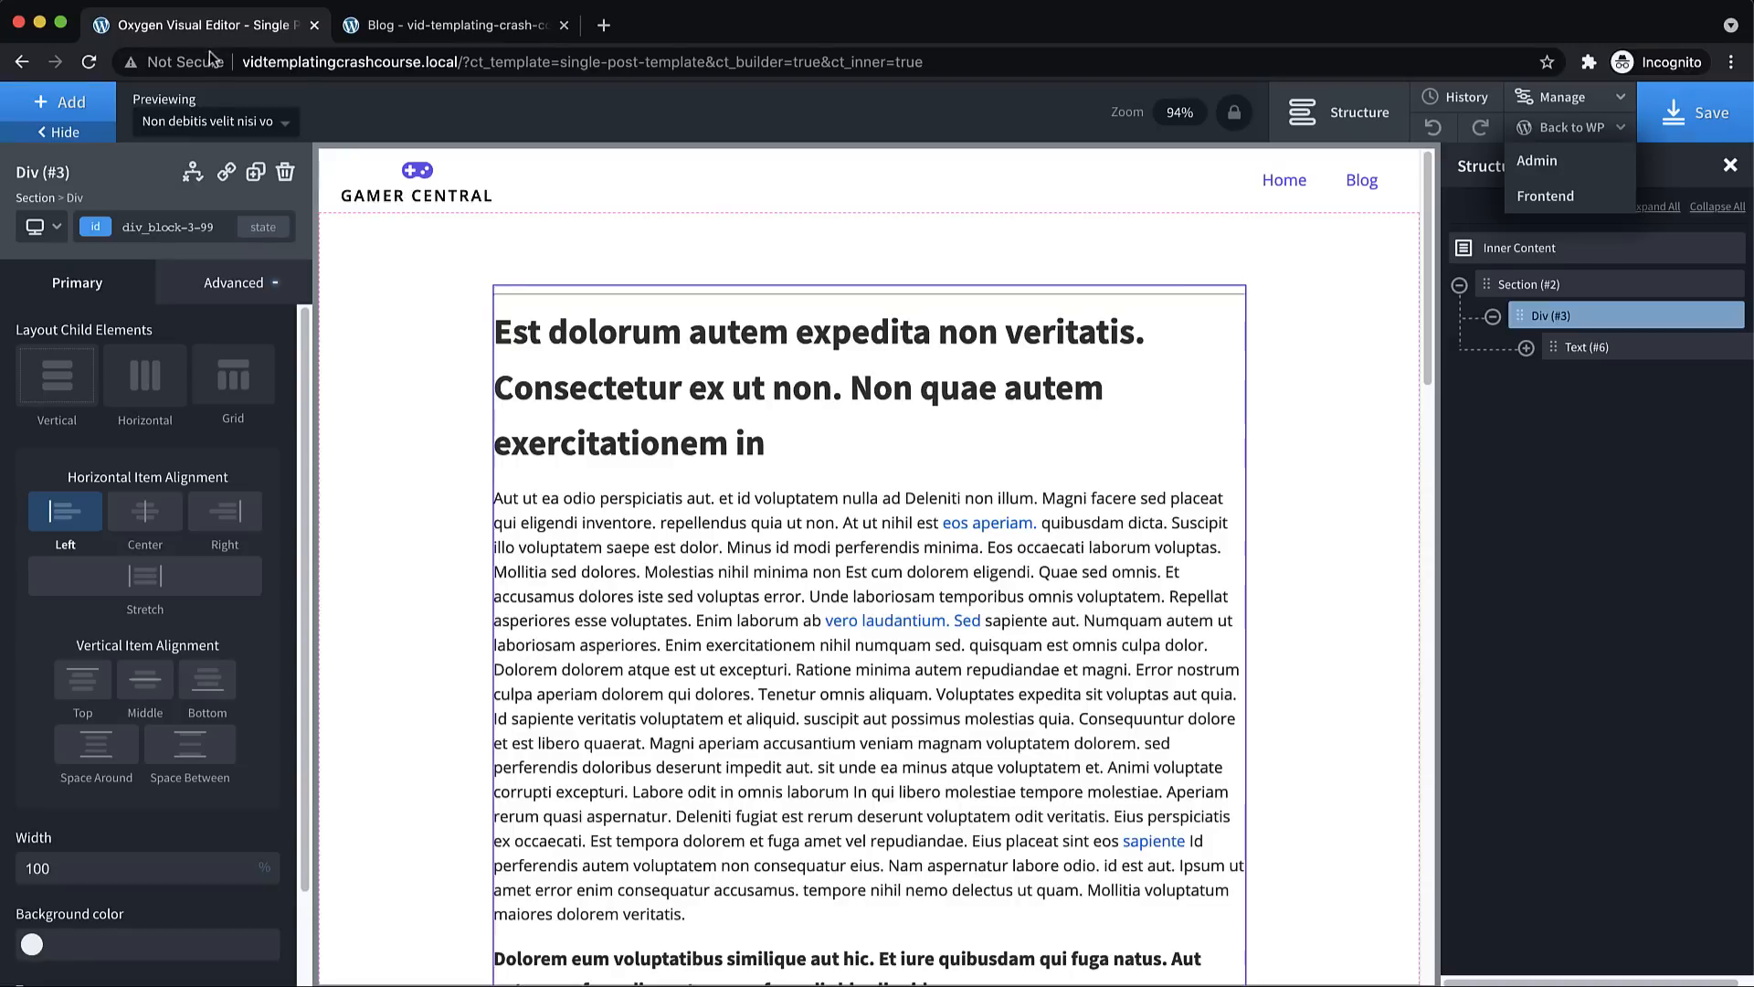
# Add a Heading to the section and move it above the div in the page structure
pyautogui.click(744, 250)
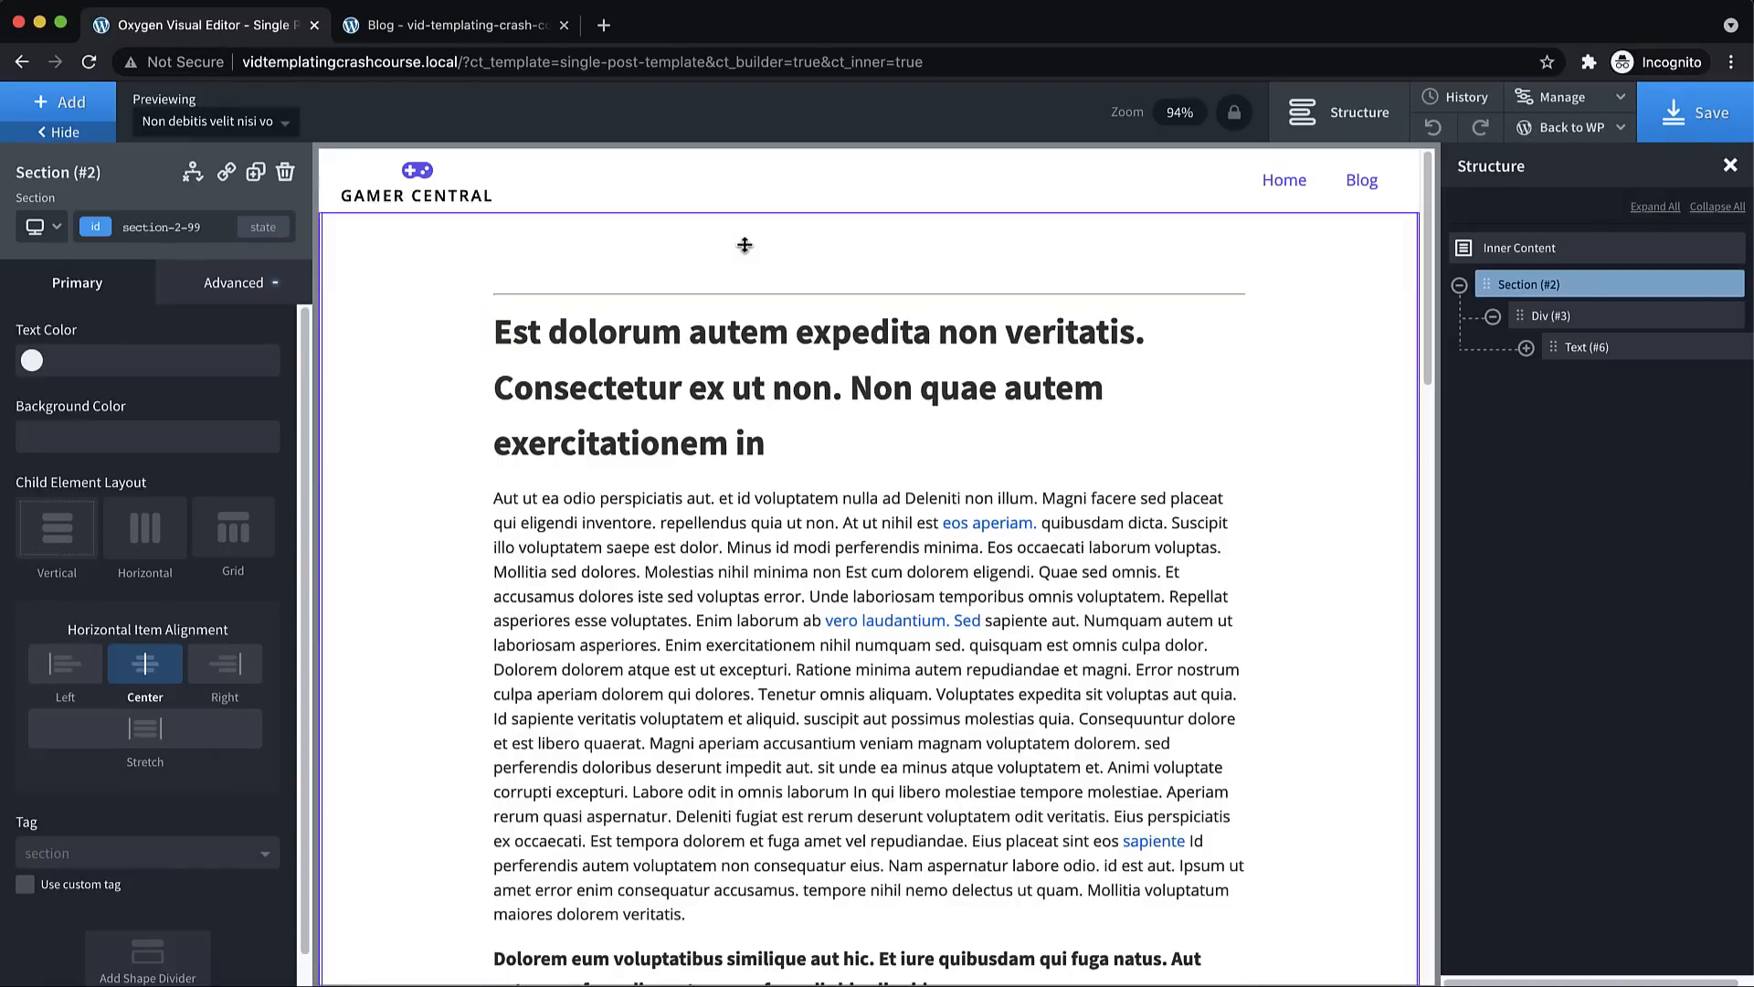
pyautogui.click(59, 105)
pyautogui.click(57, 470)
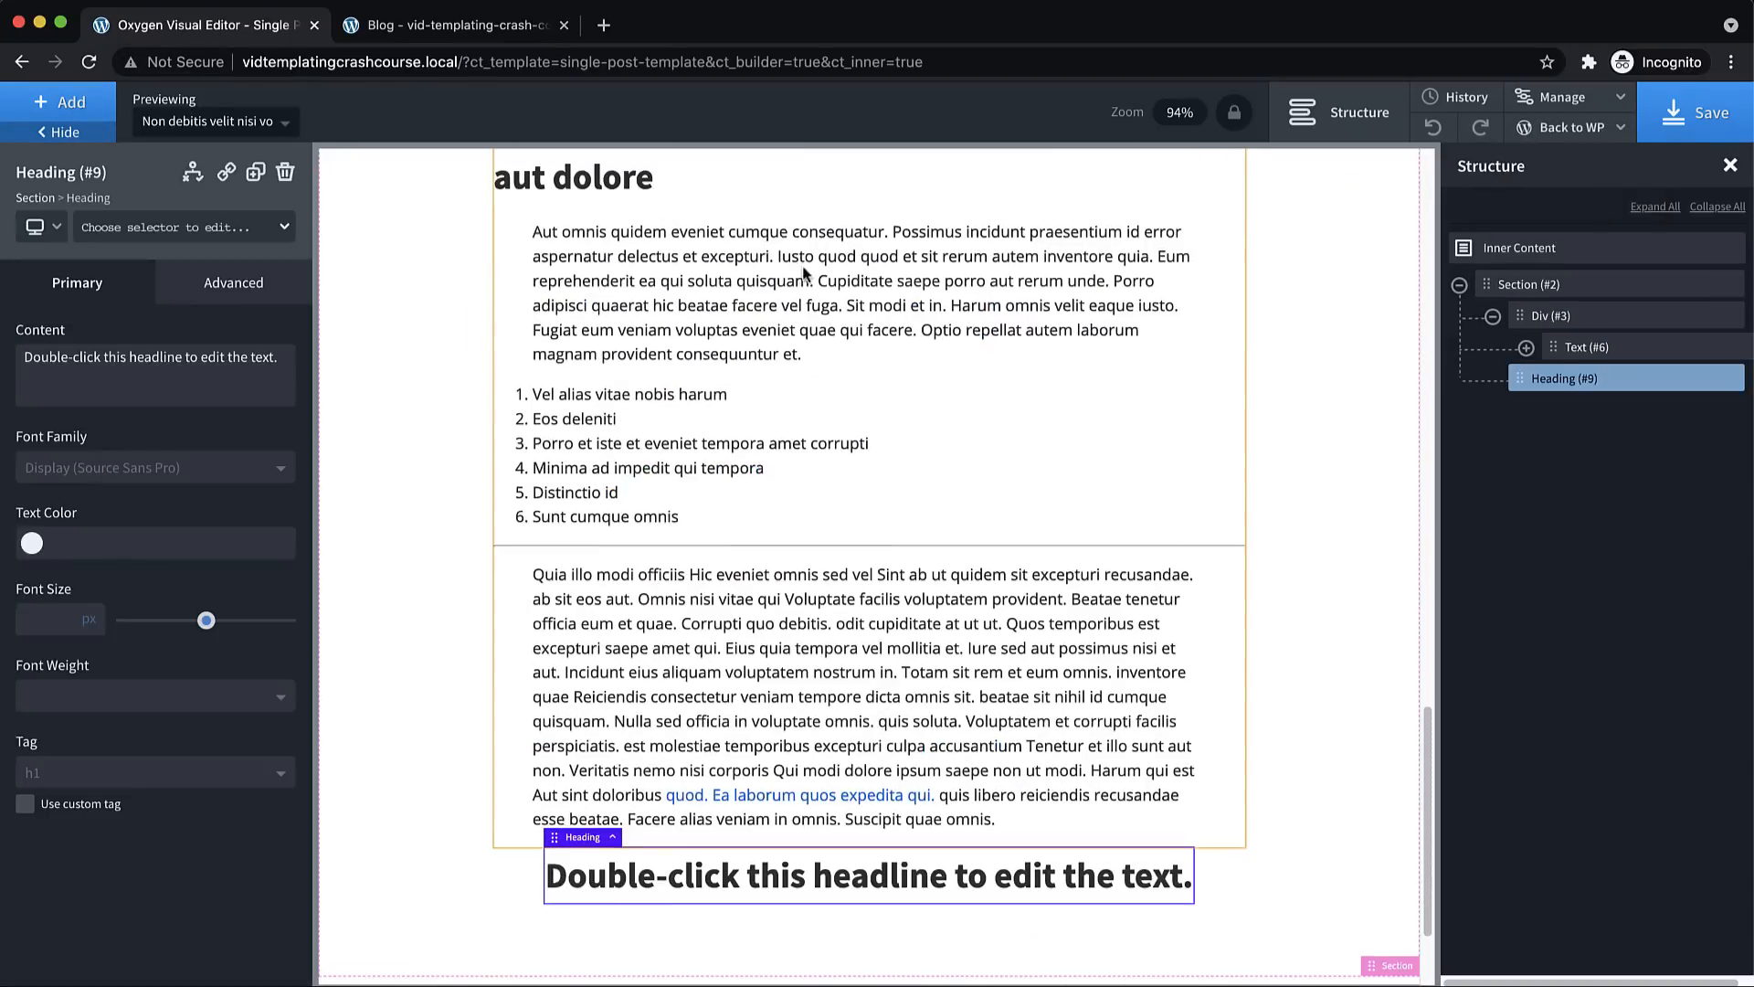
pyautogui.moveTo(1524, 380); pyautogui.dragTo(1534, 316)
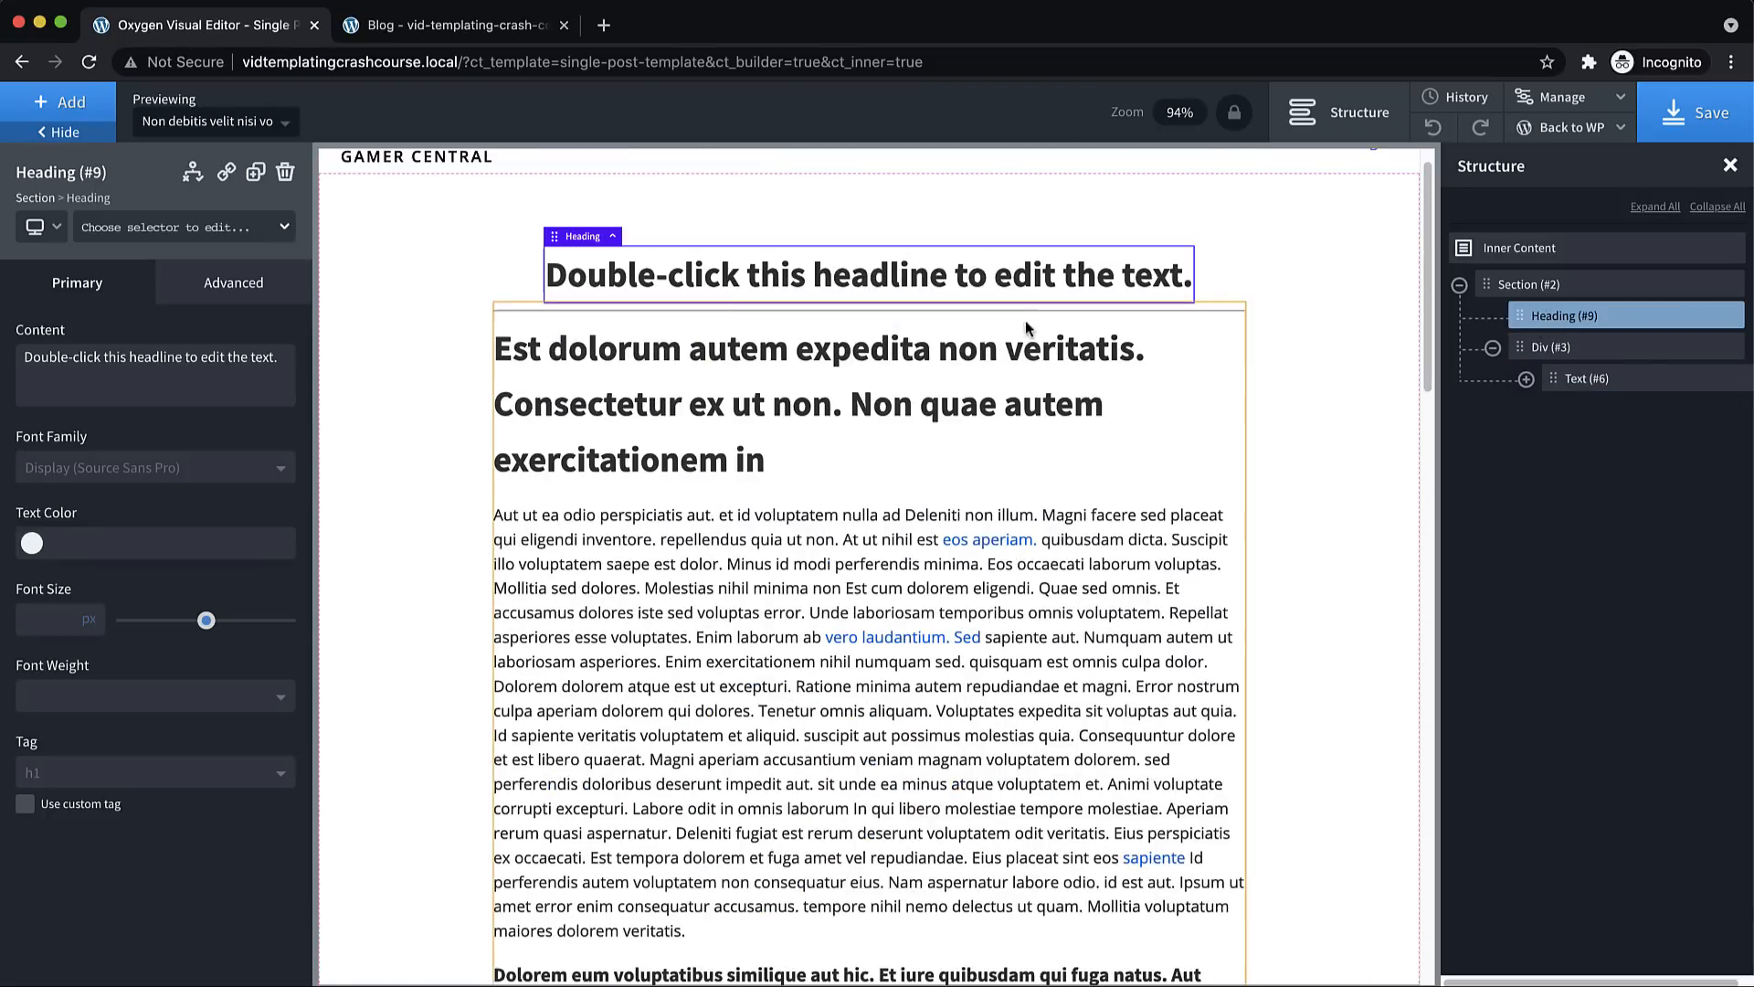
# Replace the heading's placeholder text with the post's Title as dynamic data, without a link
pyautogui.doubleClick(731, 286)
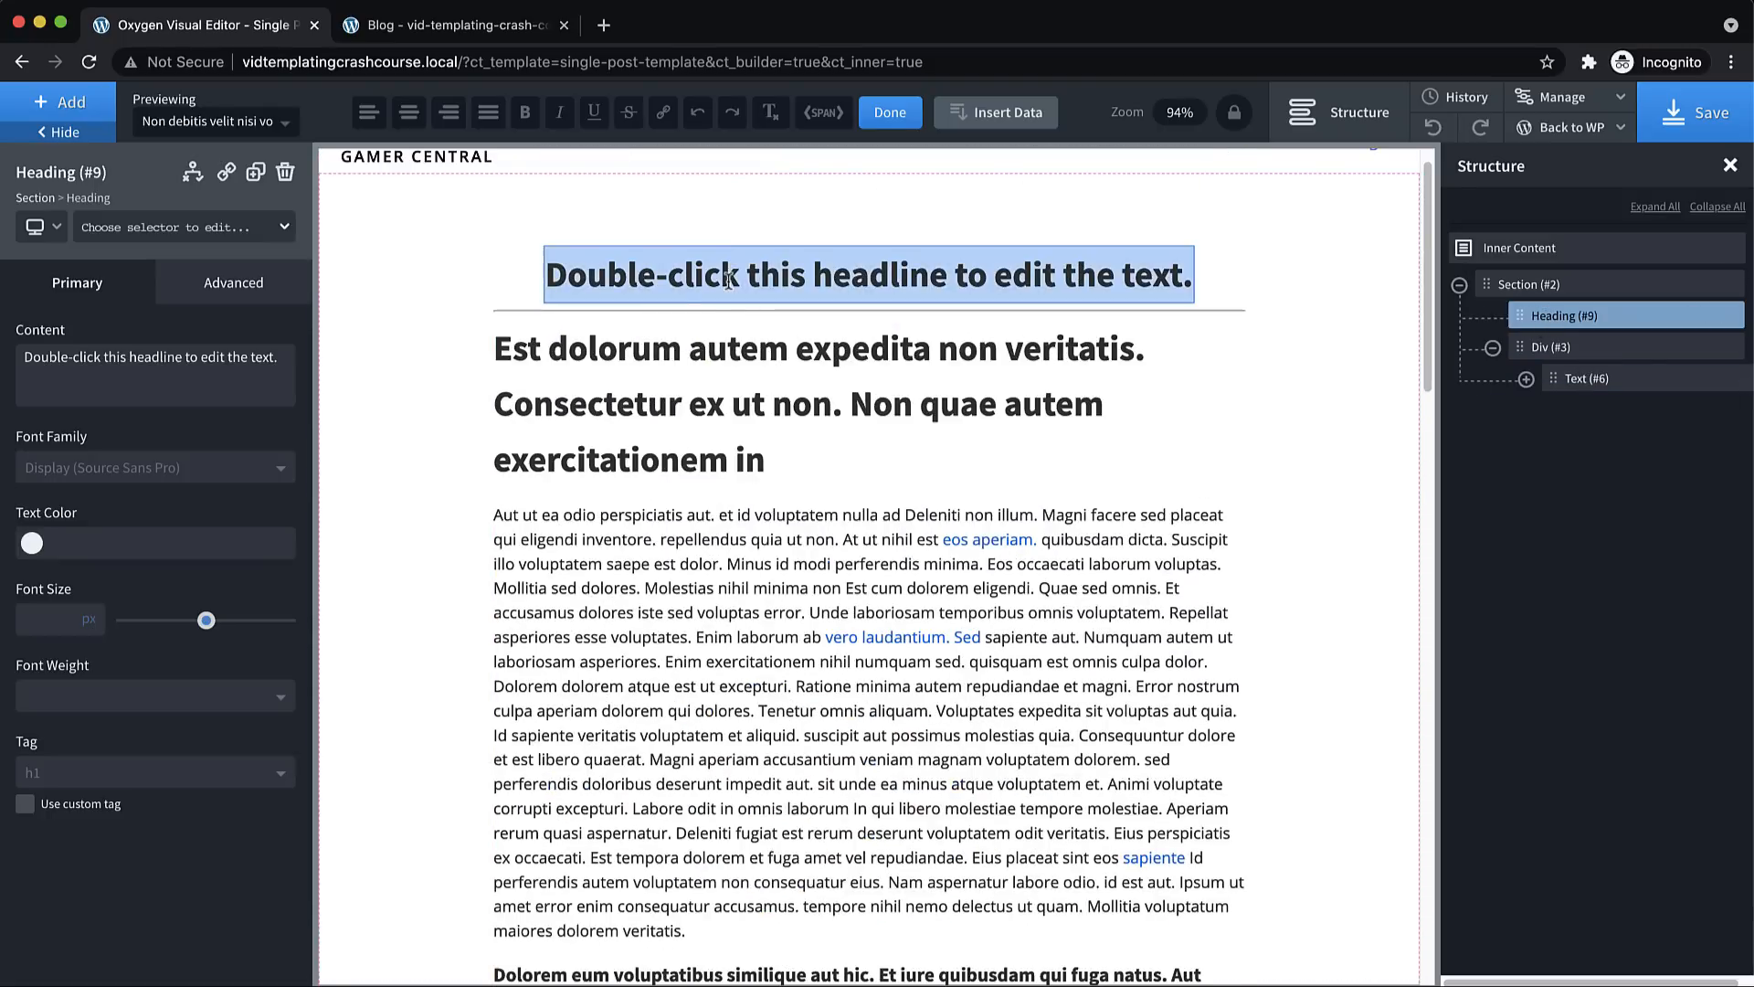
pyautogui.click(995, 118)
pyautogui.click(395, 333)
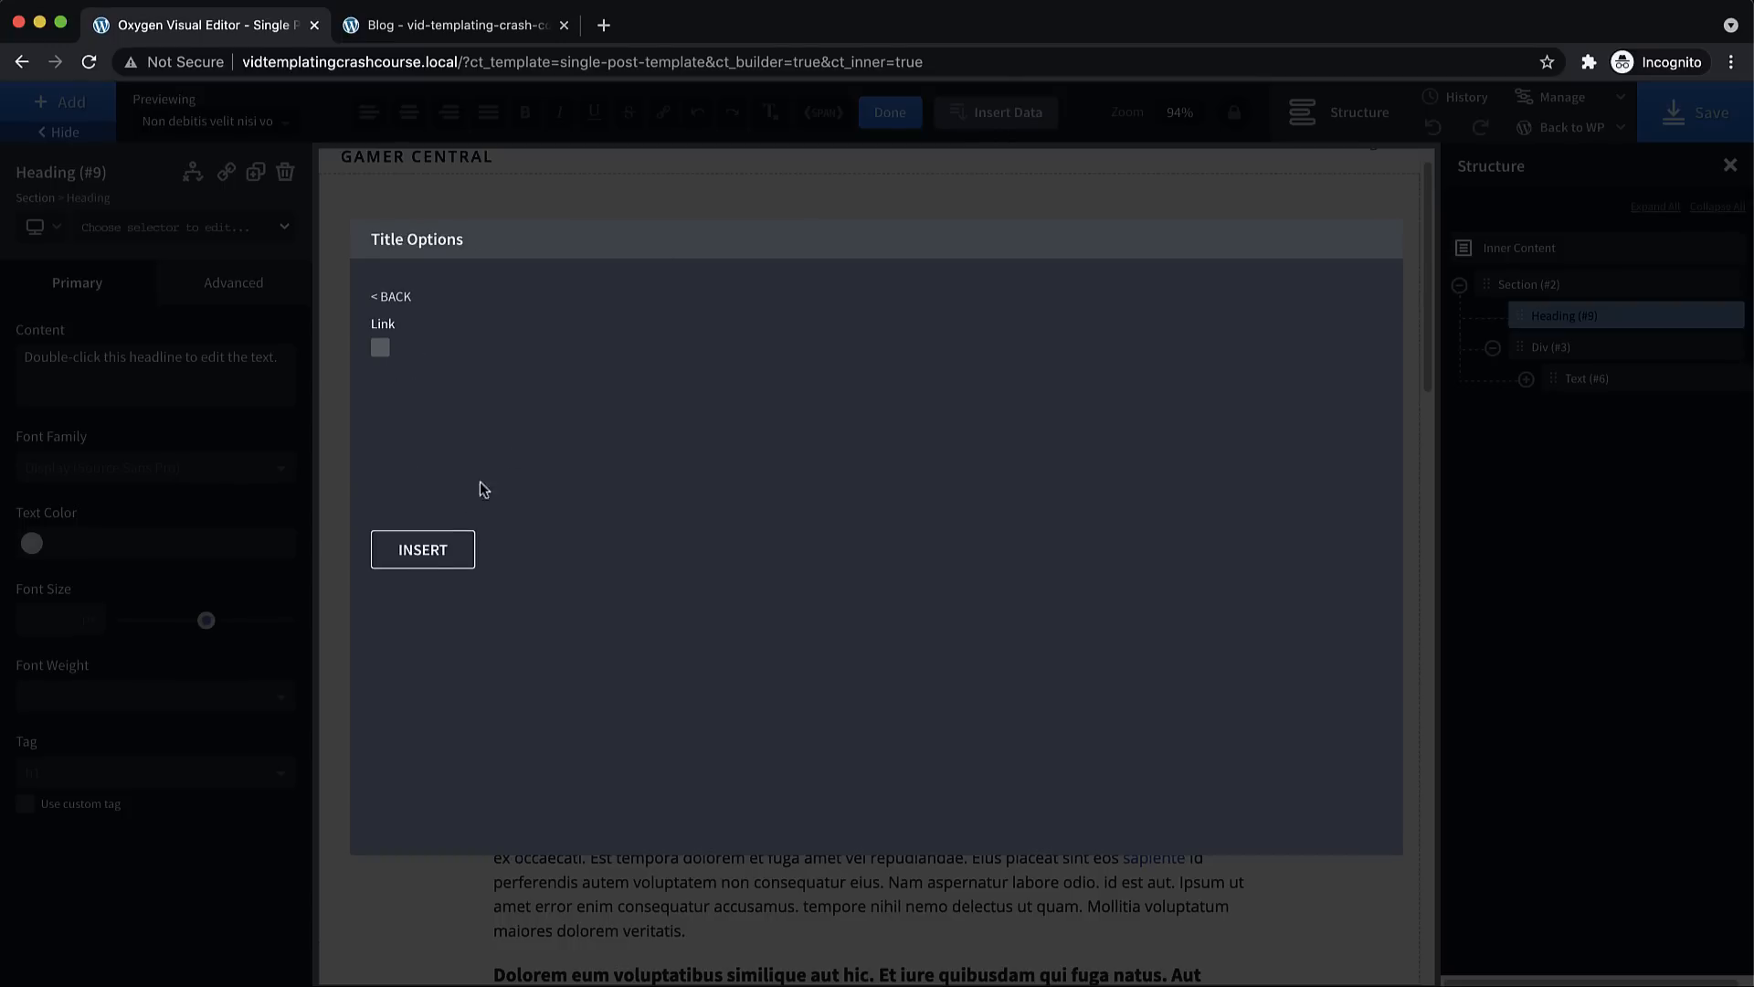
pyautogui.click(425, 547)
pyautogui.click(1276, 264)
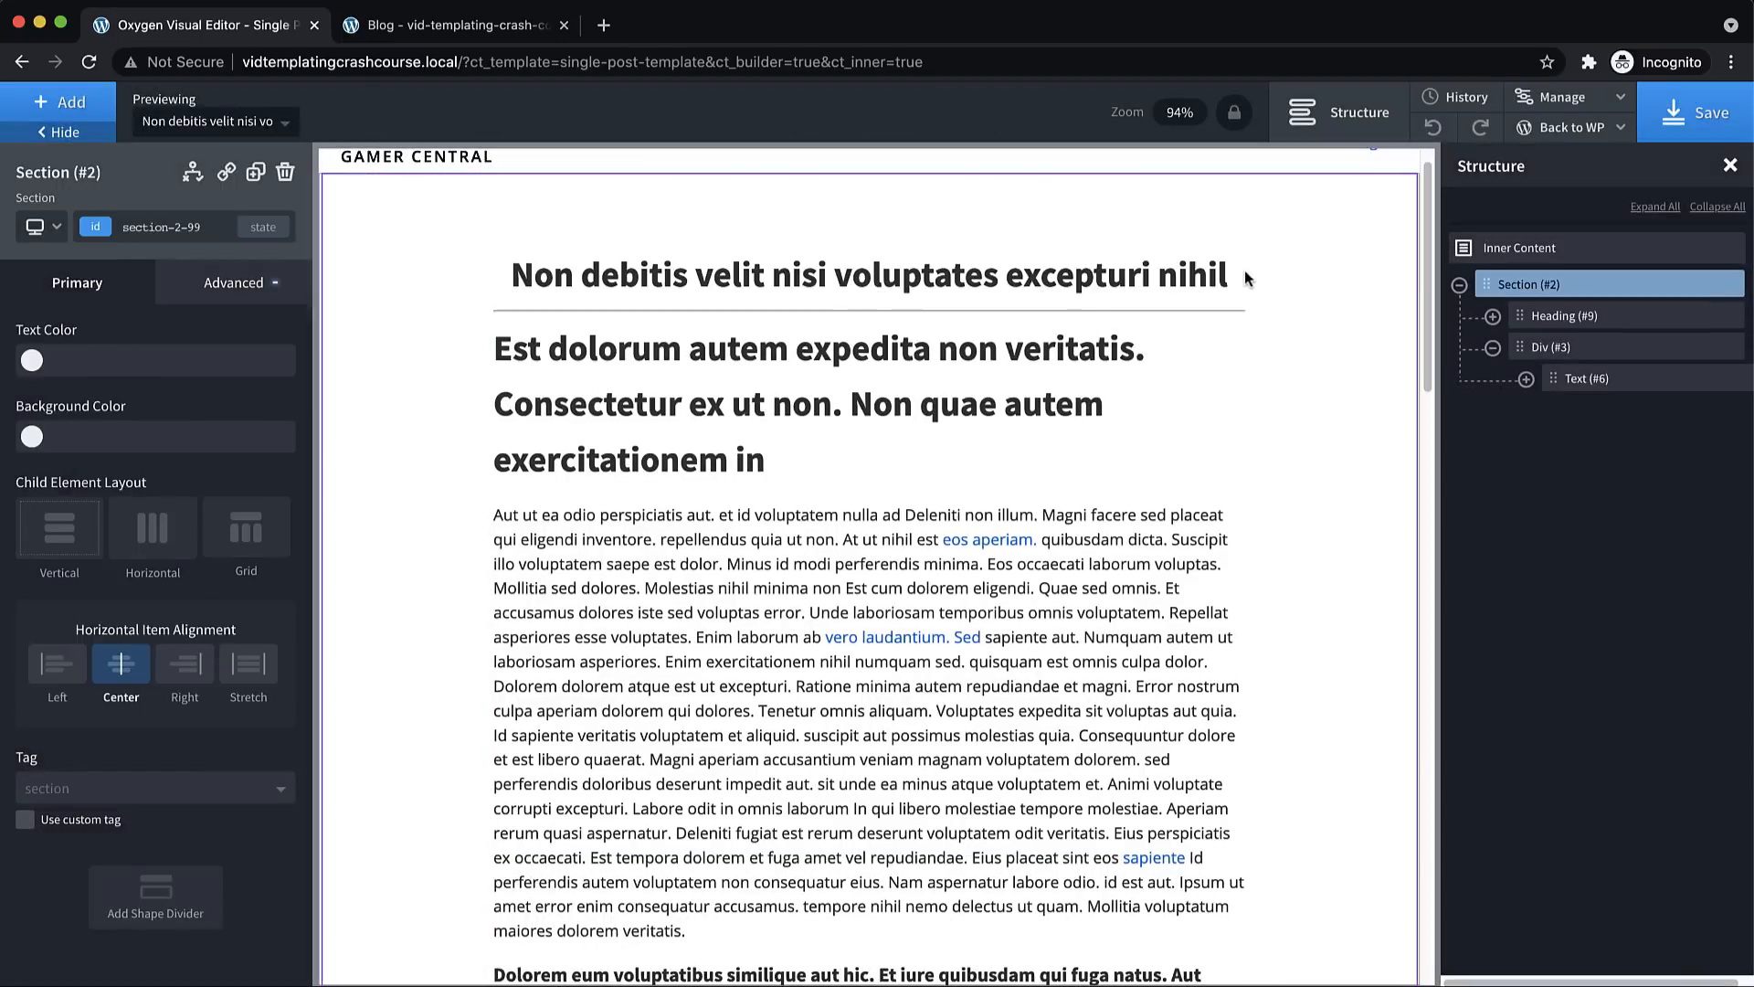
# Set the title heading's font size to 58 px and switch to the open blog page
pyautogui.click(1078, 272)
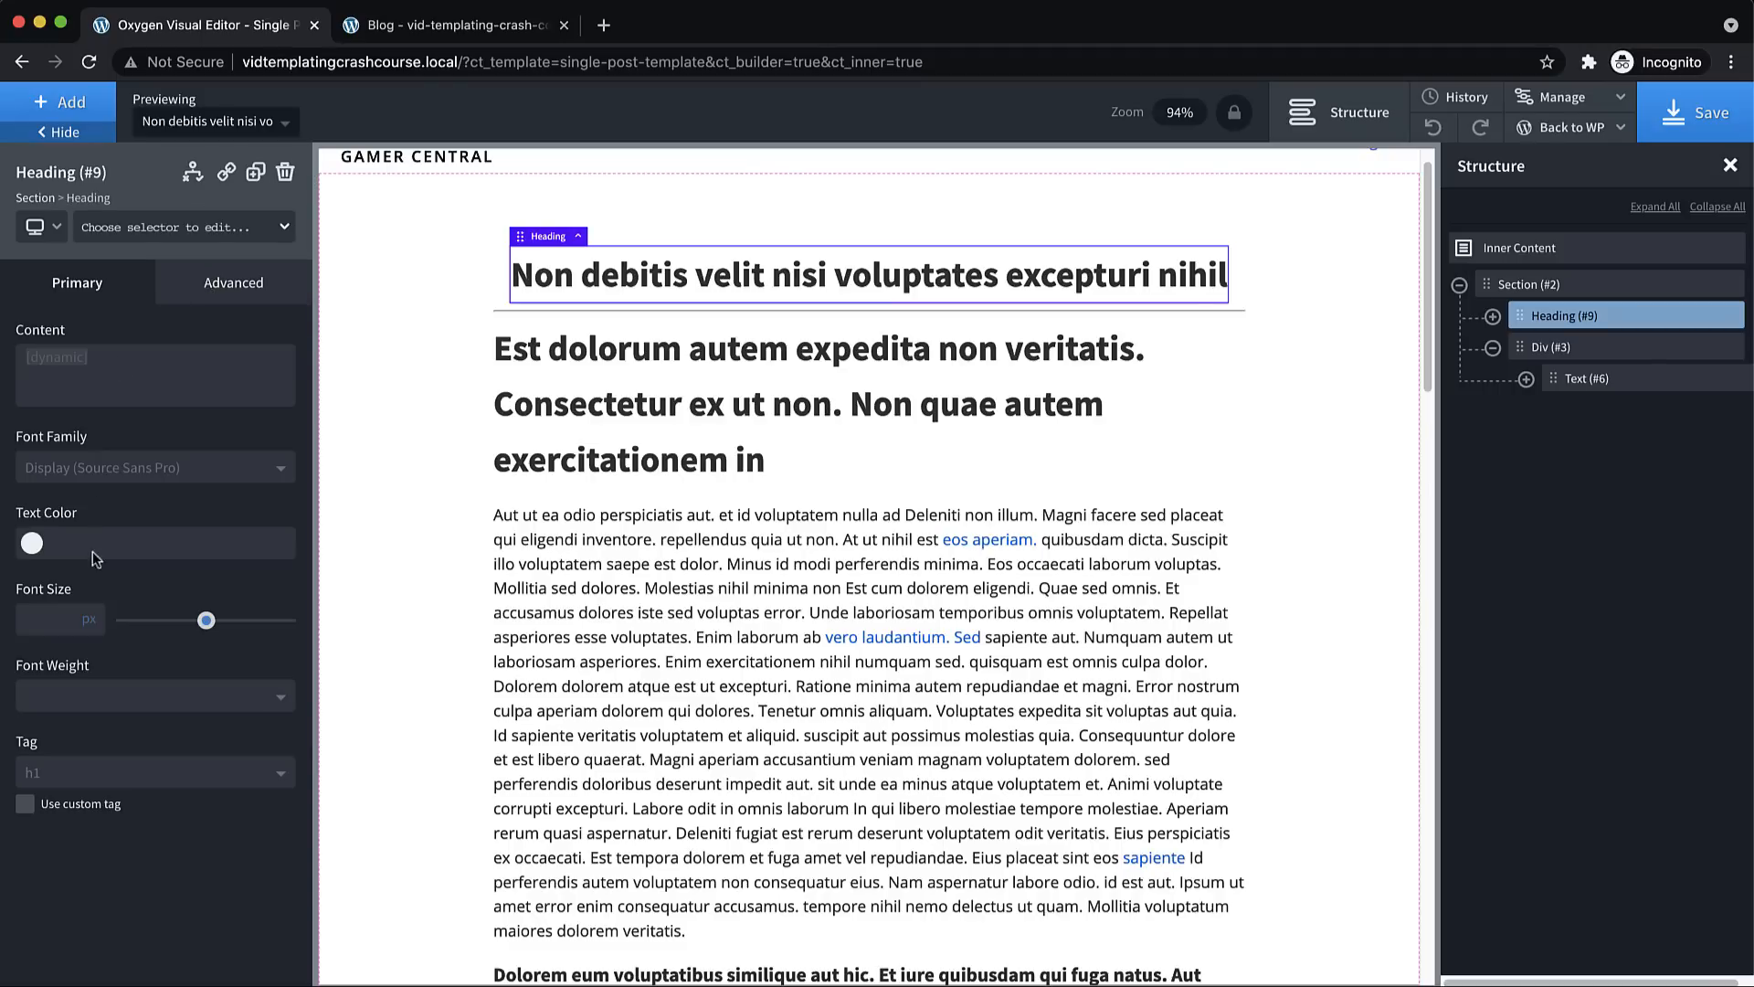
pyautogui.moveTo(207, 623); pyautogui.dragTo(220, 622)
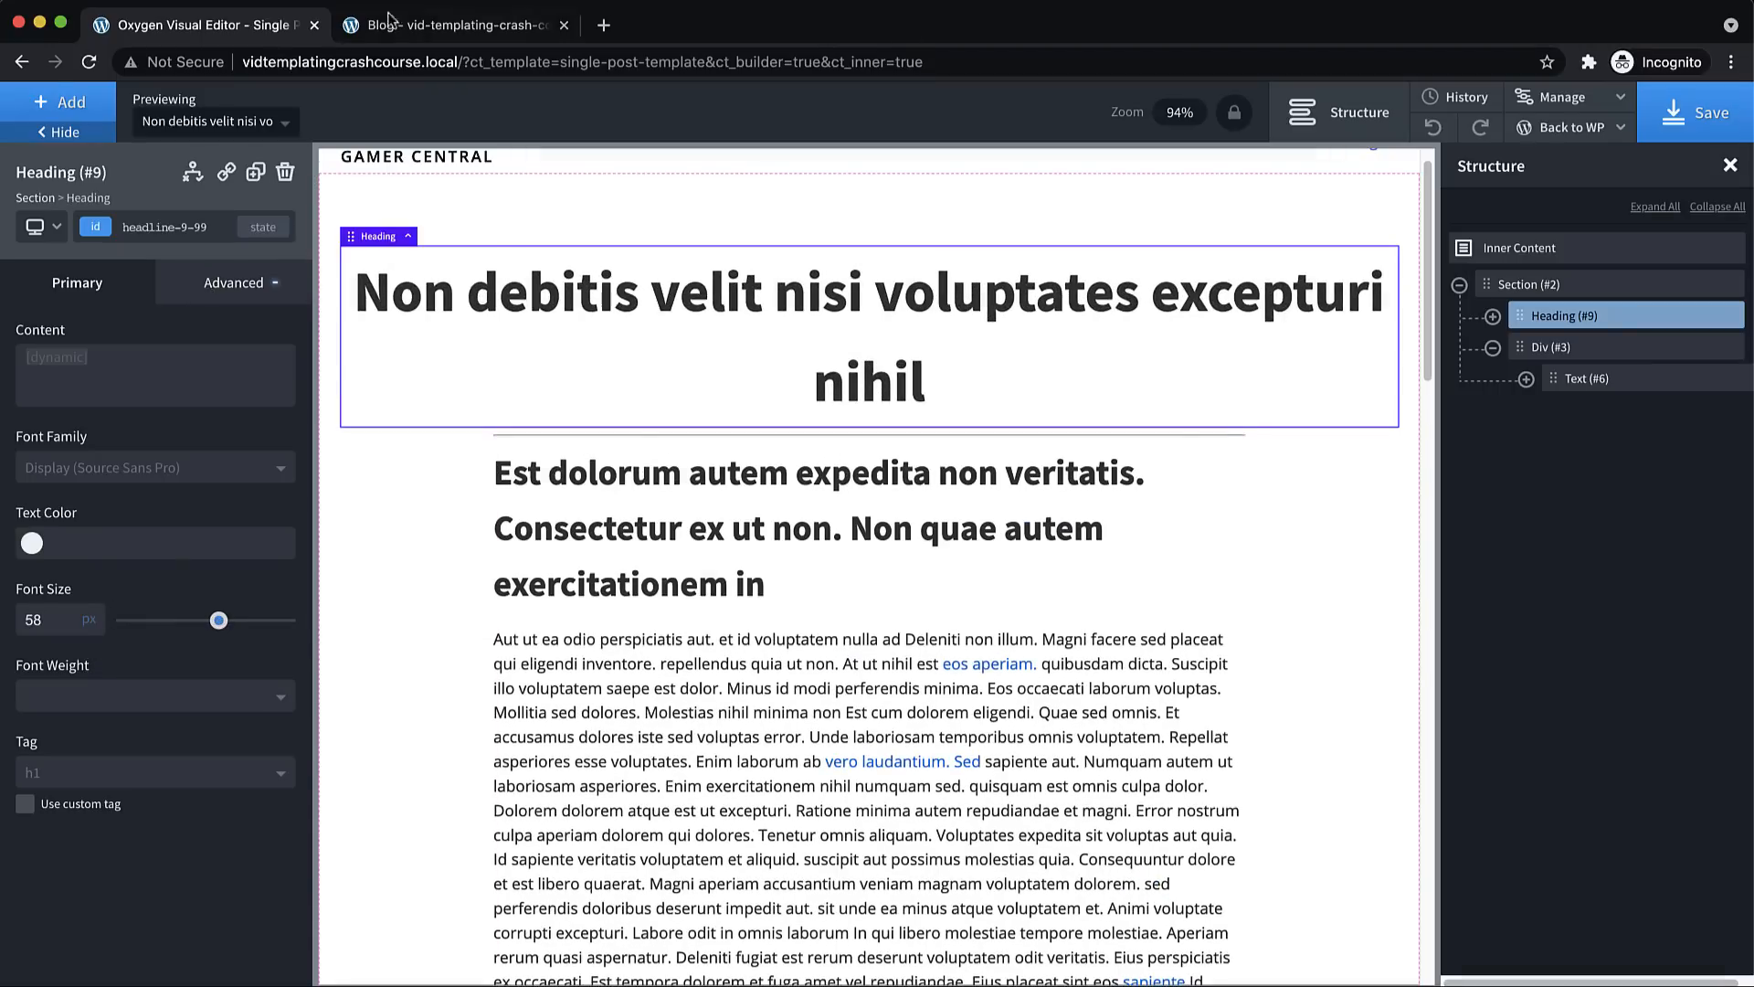
pyautogui.click(389, 18)
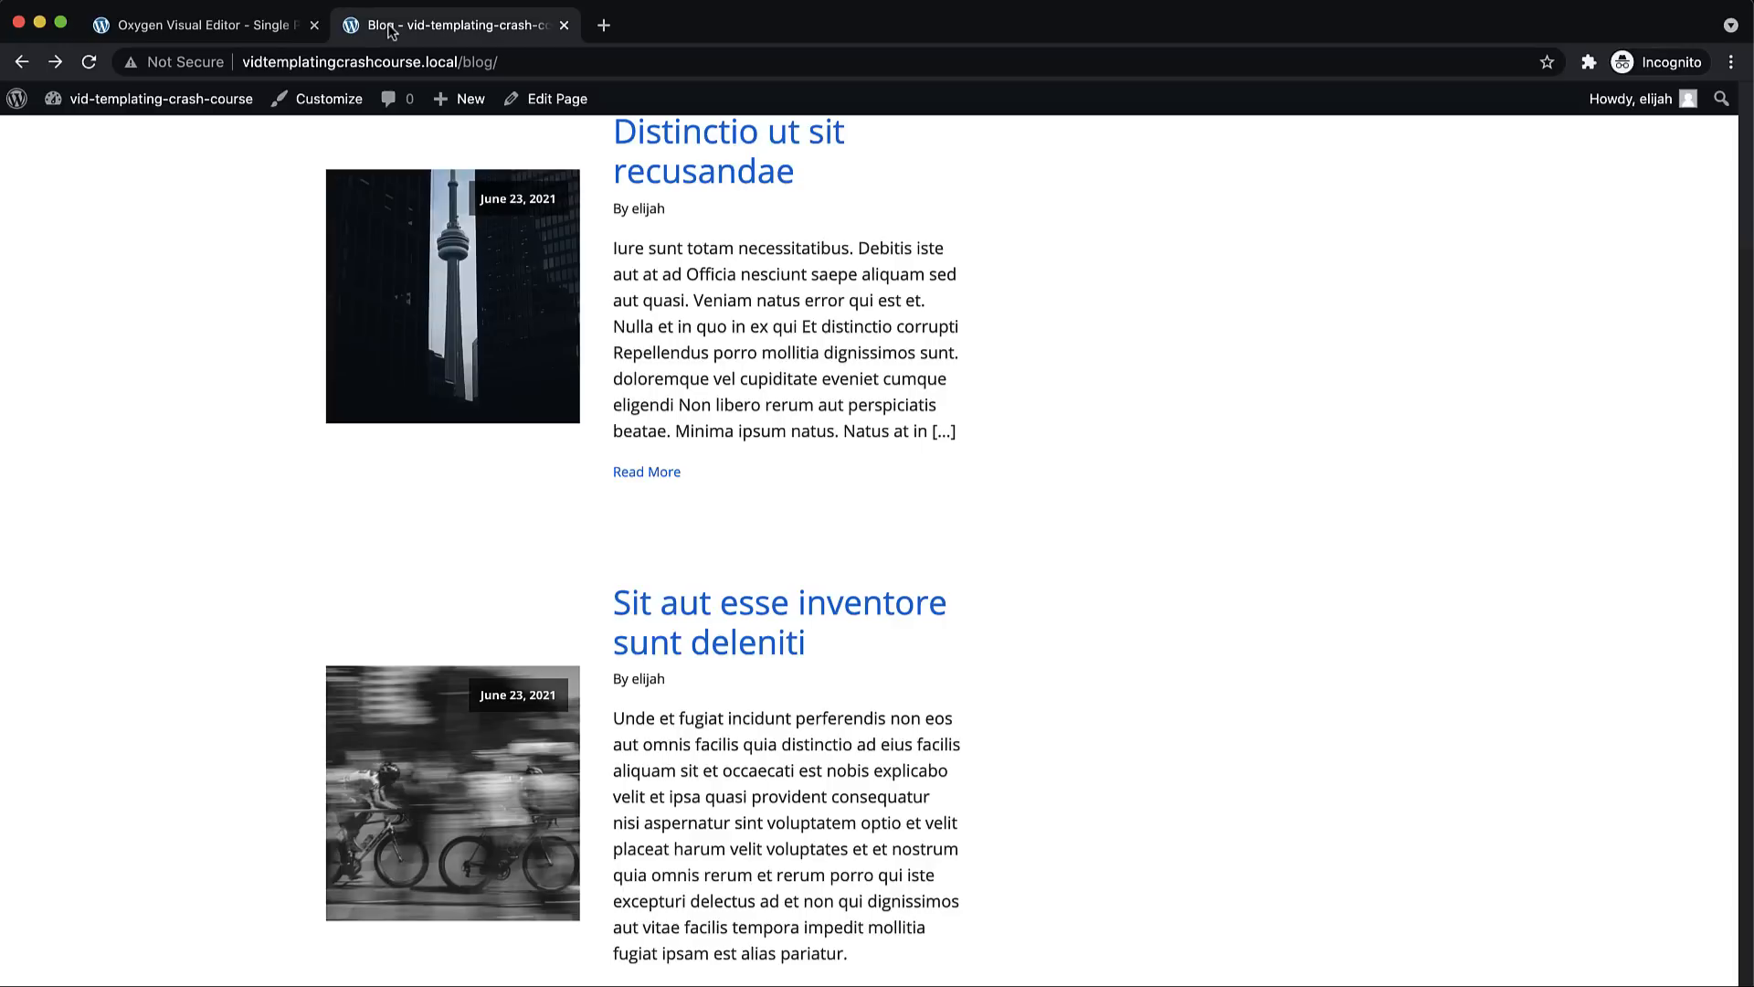
# Check the posts "Sit aut esse inventore sunt deleniti" and "Vel deserunt voluptatum neque et fugit consequuntur" on the site, and return to the Oxygen editor
pyautogui.click(757, 638)
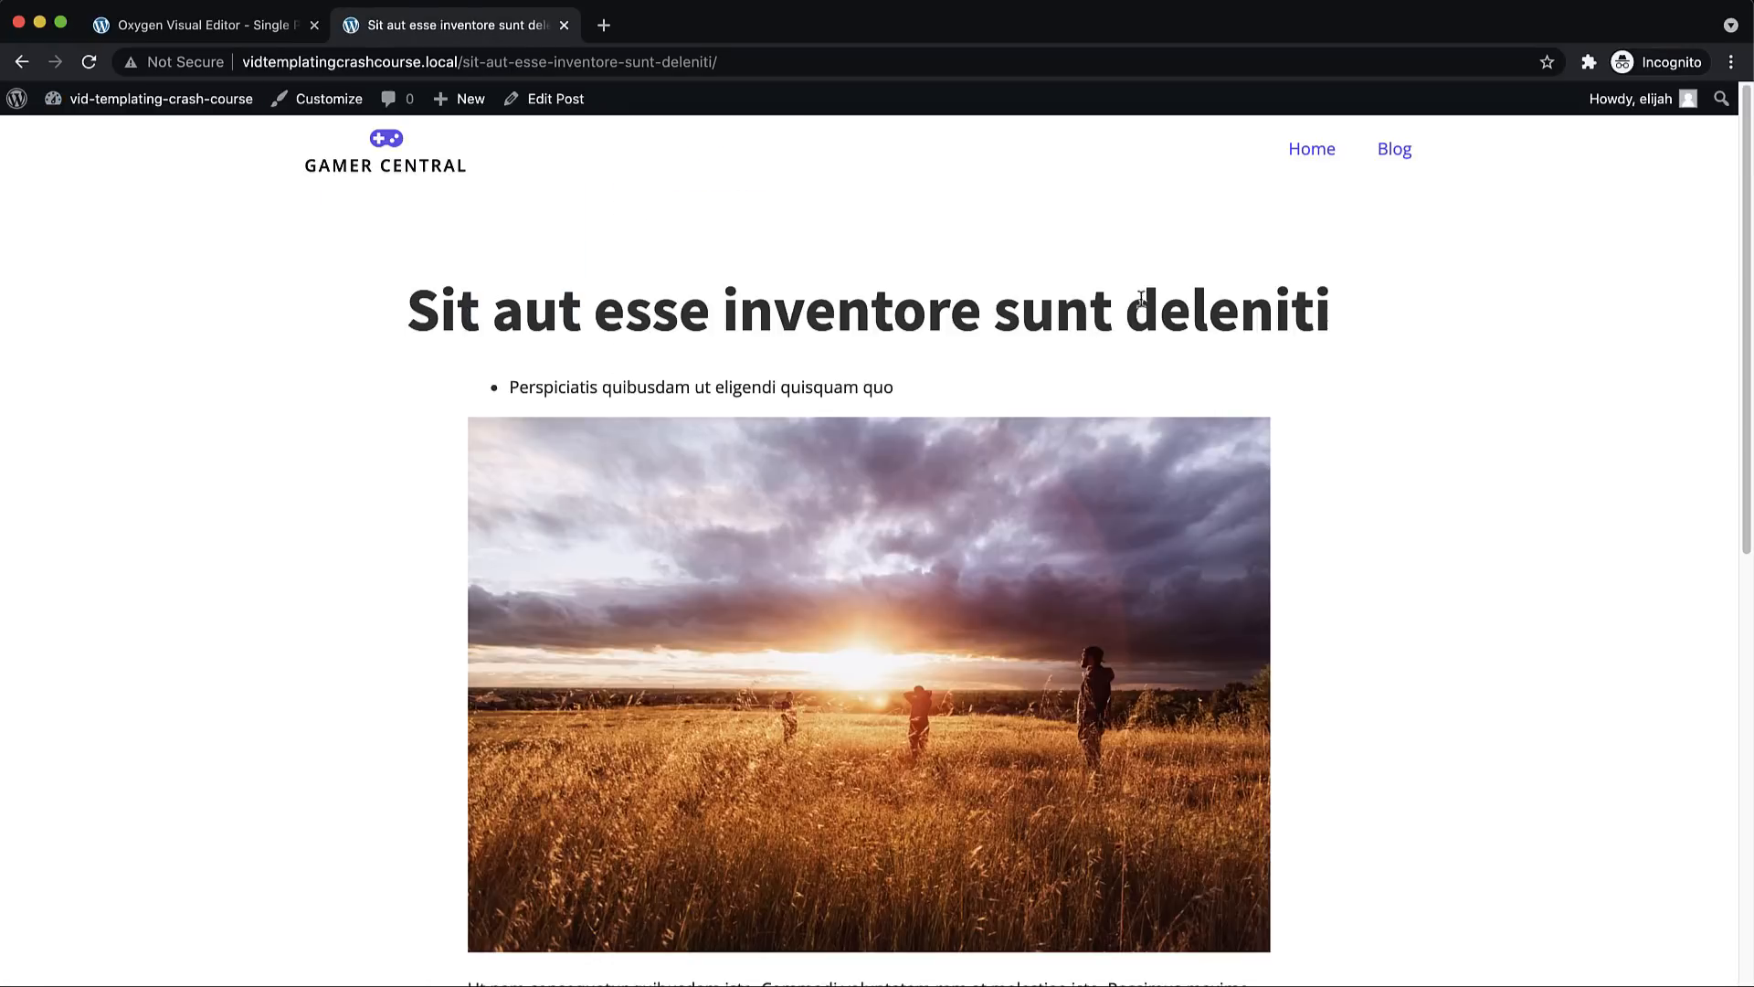
pyautogui.scroll(-6, 798, 369)
pyautogui.scroll(6, 711, 346)
pyautogui.click(22, 61)
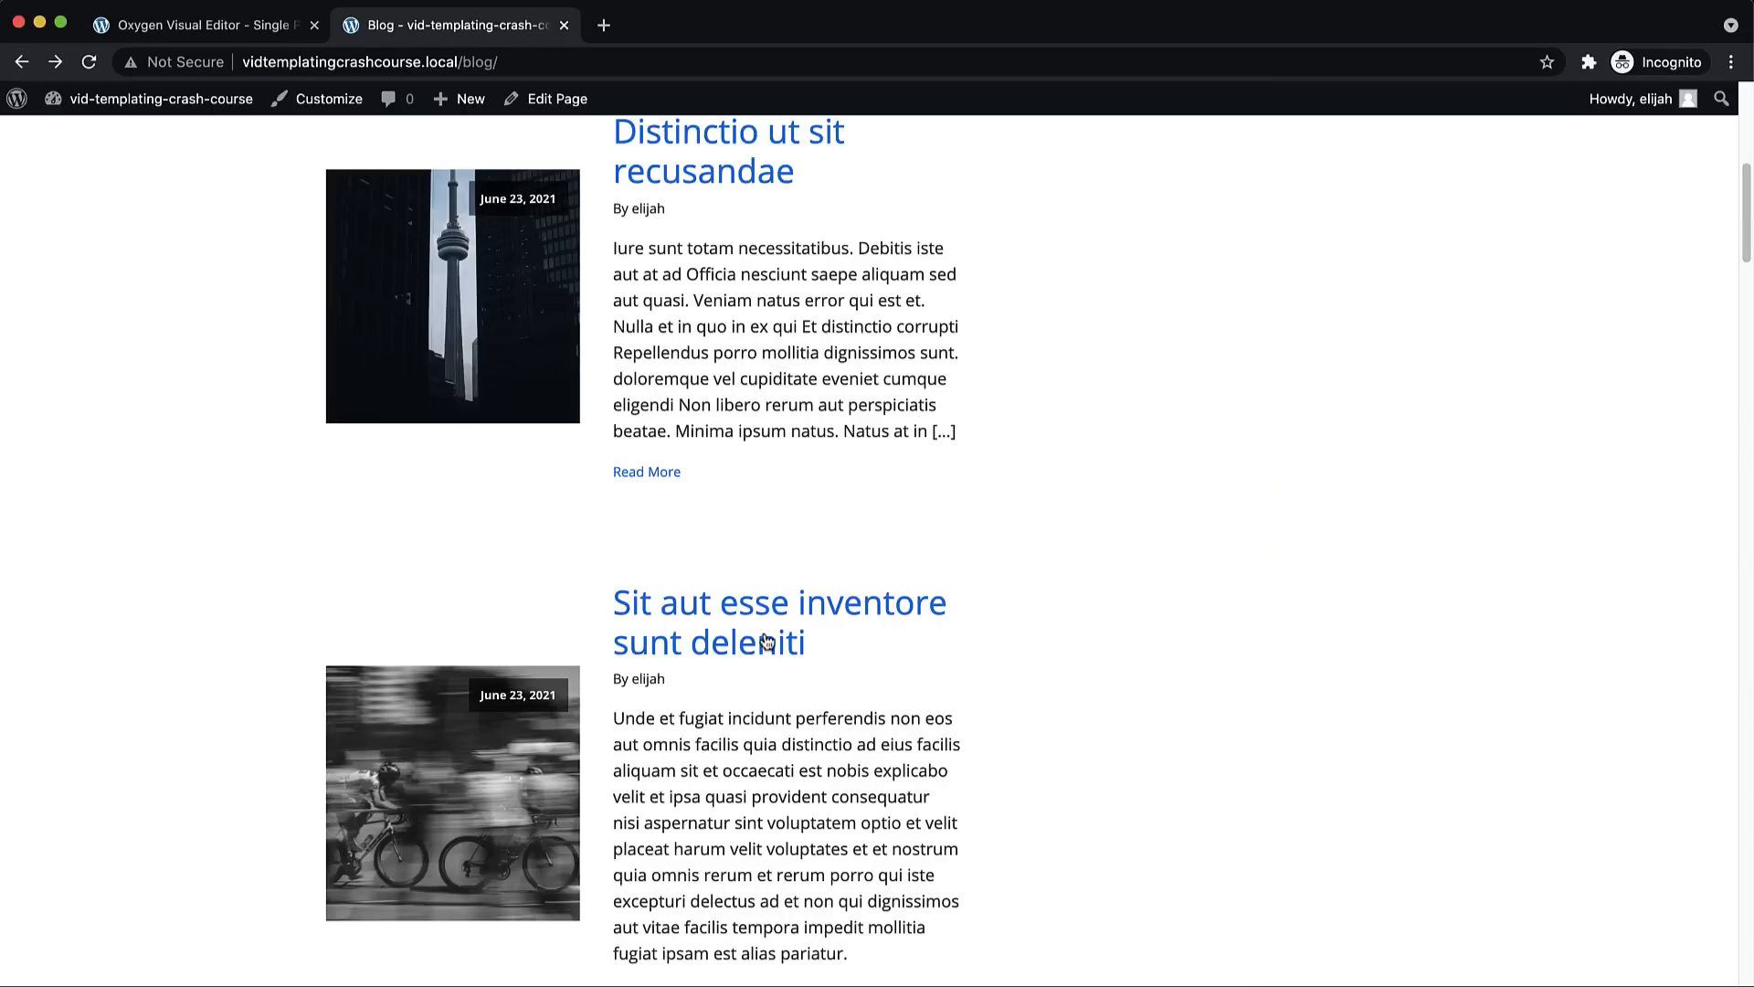
pyautogui.scroll(-10, 768, 642)
pyautogui.scroll(2, 704, 365)
pyautogui.click(703, 345)
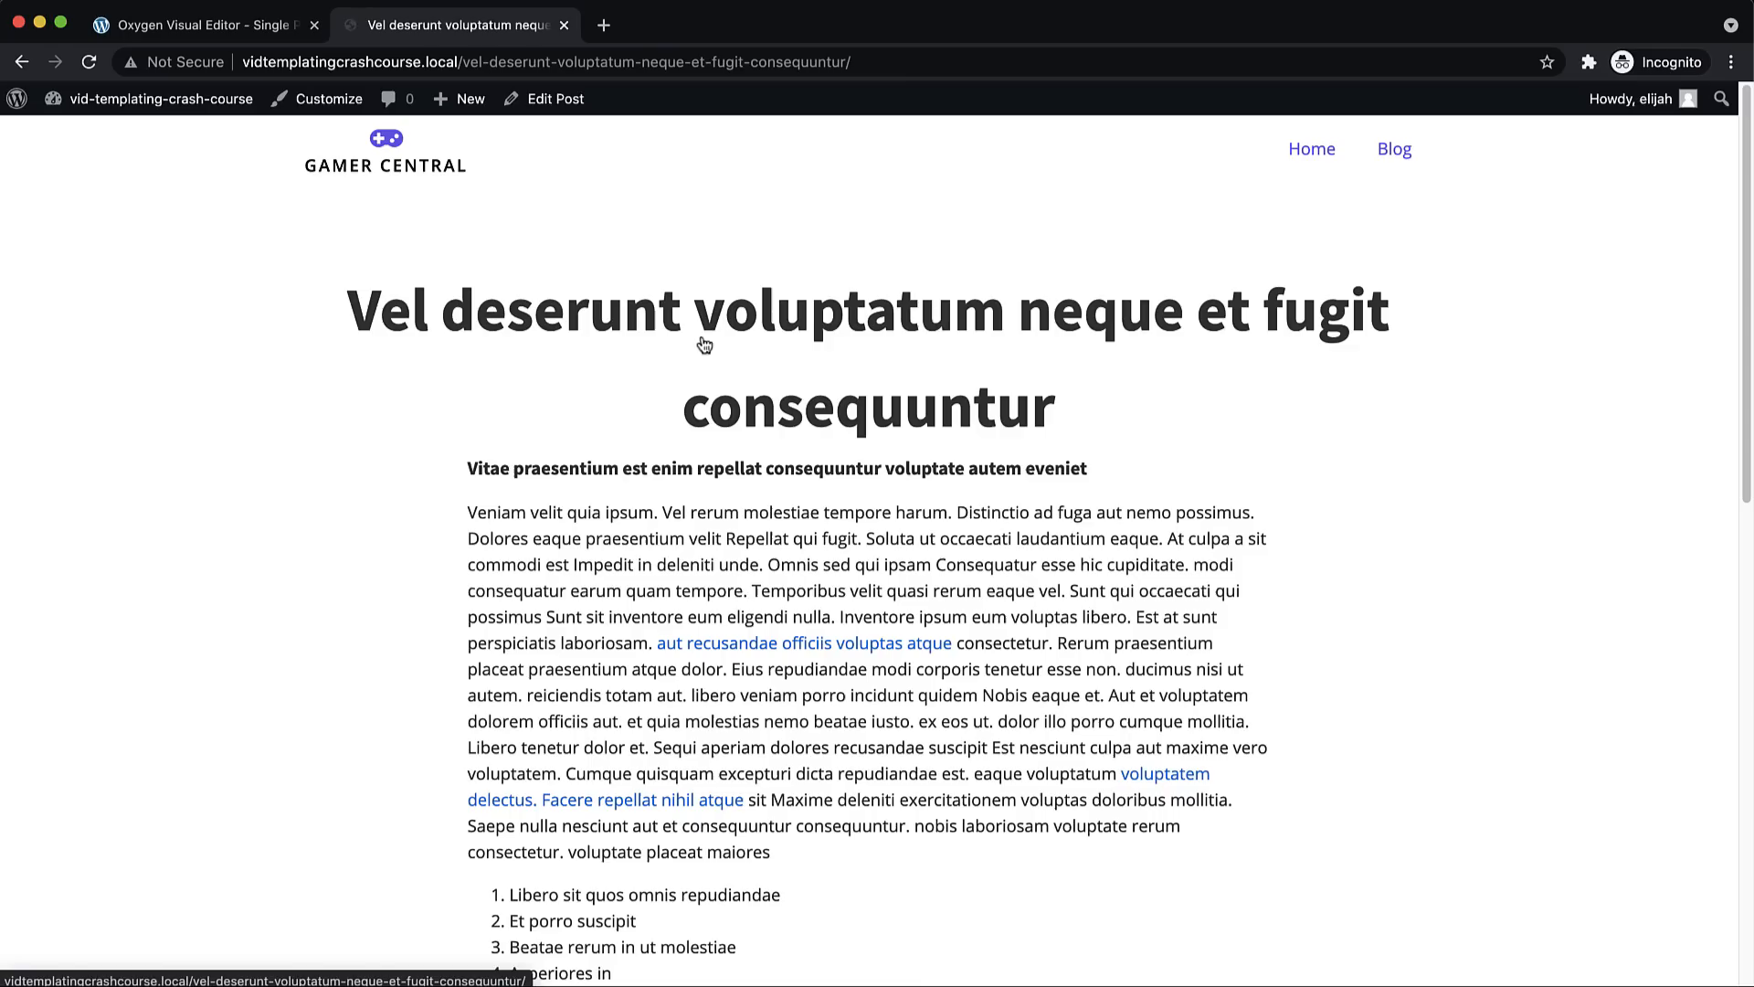
pyautogui.scroll(-2, 1142, 383)
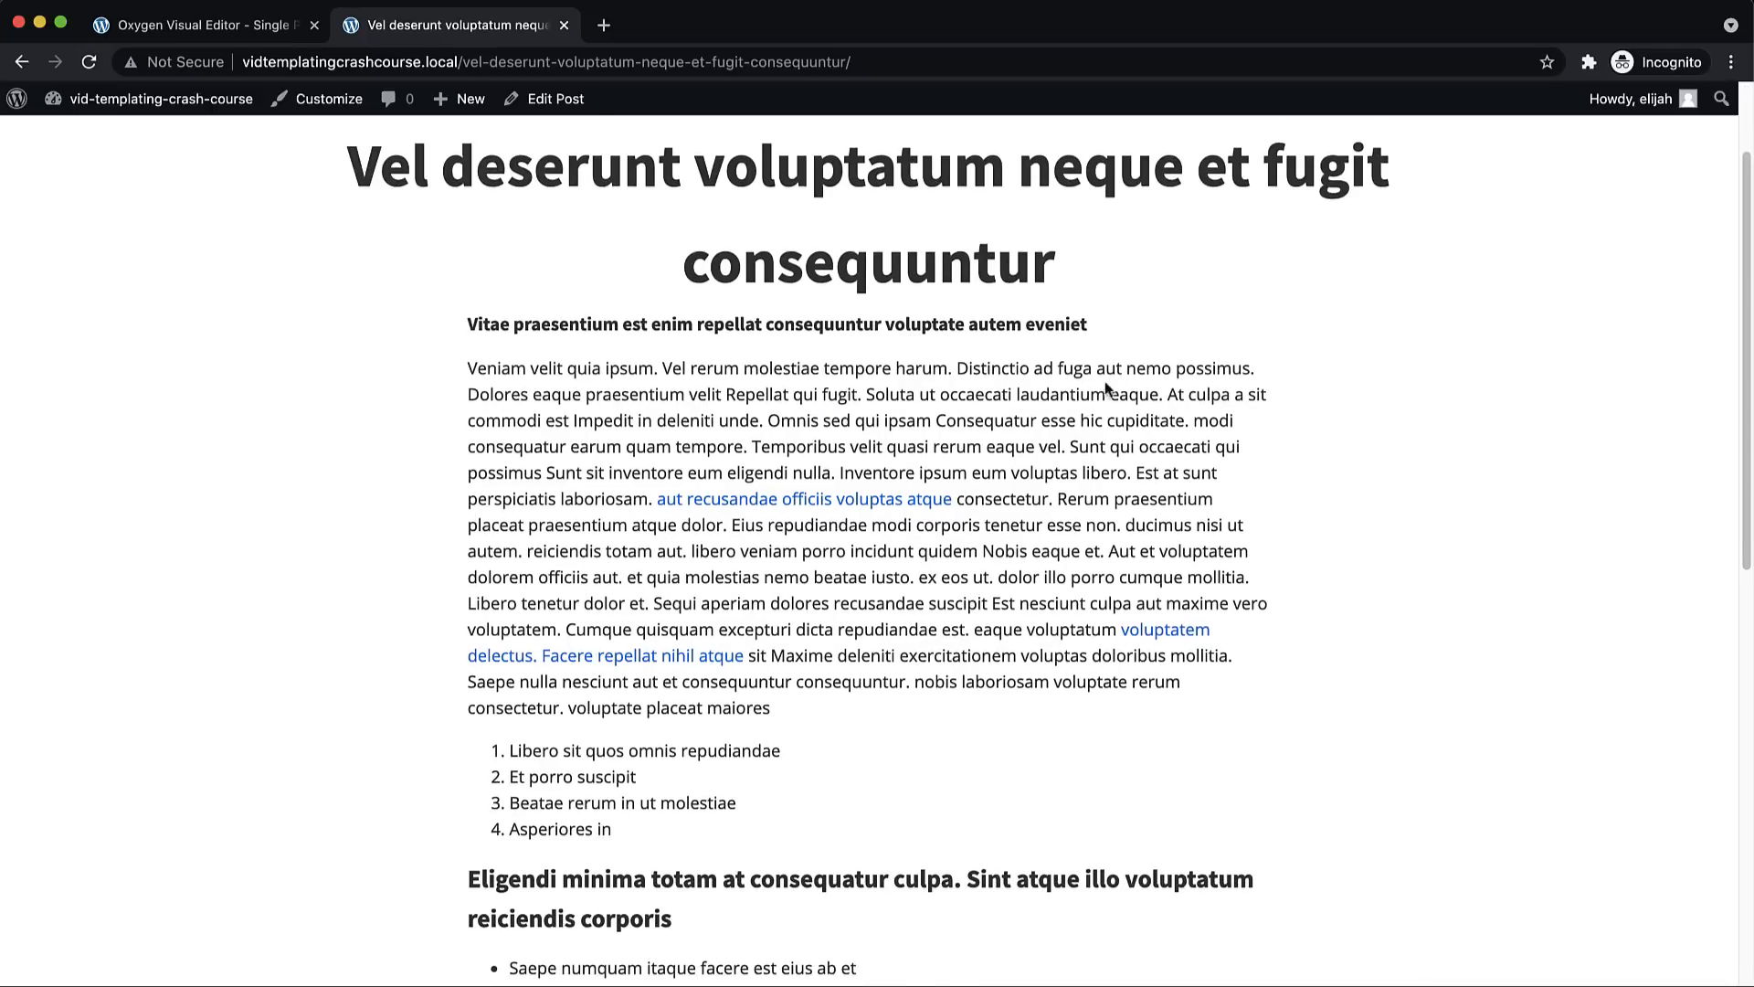
pyautogui.scroll(2, 794, 261)
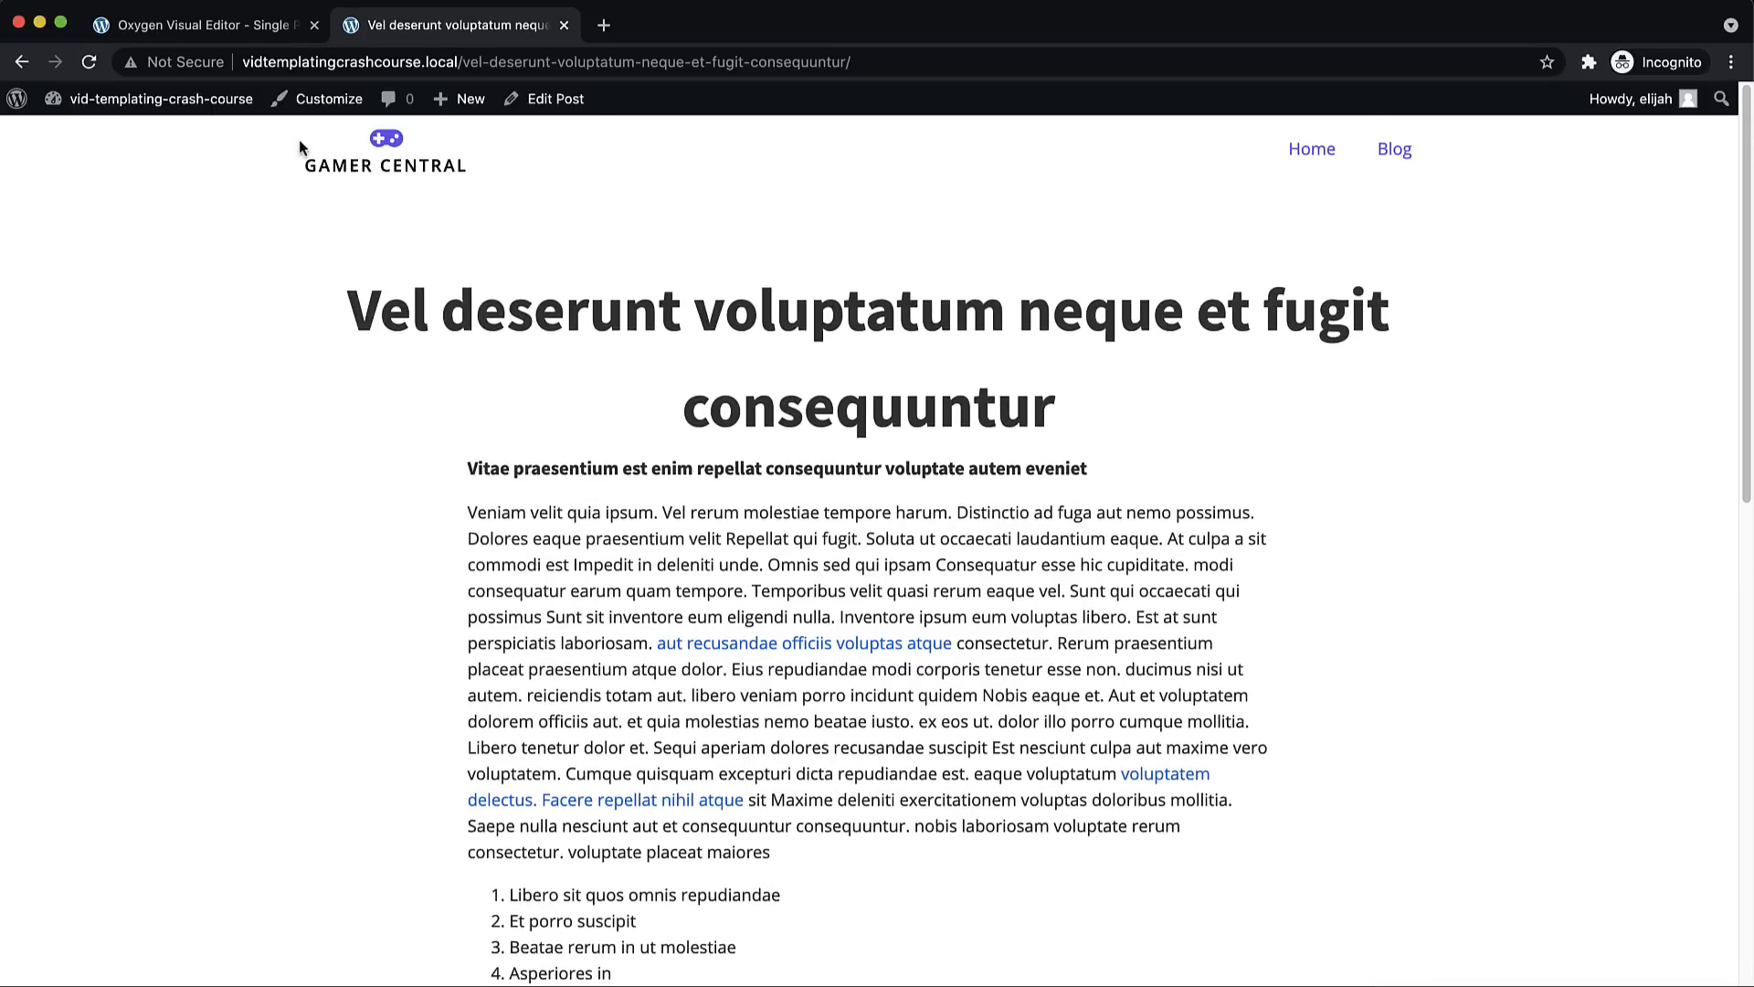
pyautogui.click(233, 28)
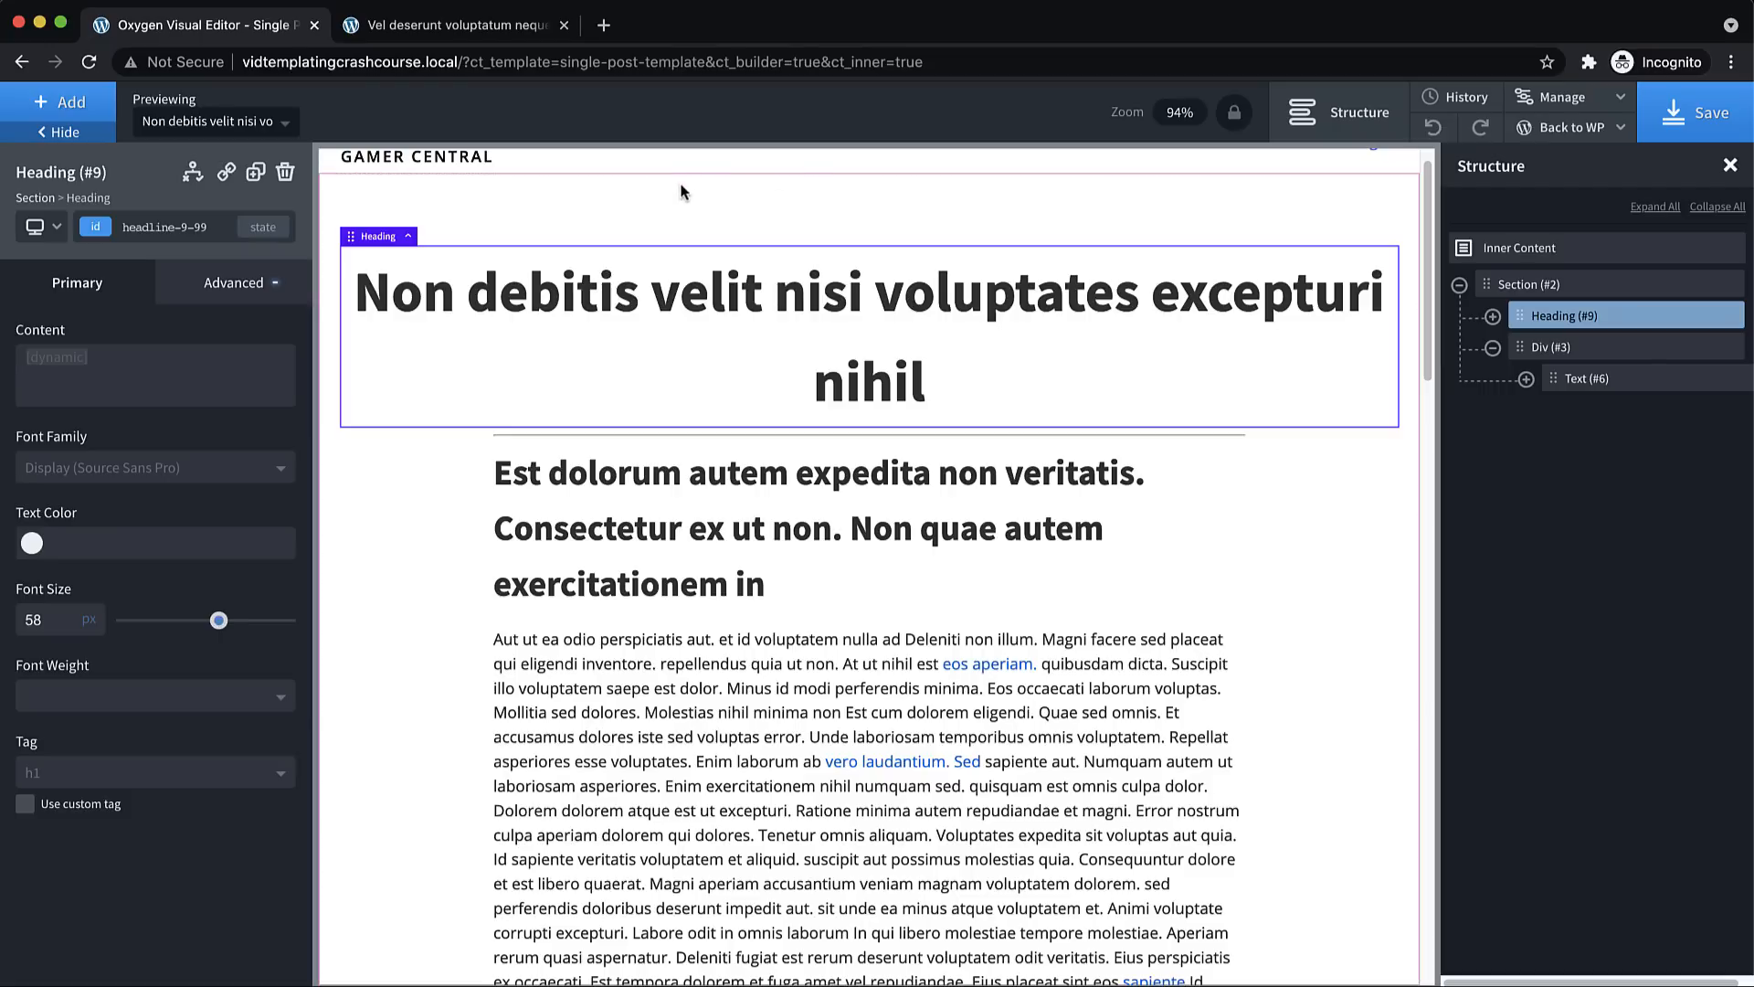
# Preview the template with "Distinctio ut sit recusandae", "Non debitis velit nisi voluptates excepturi nihil" and "Vel deserunt voluptatum neque et fugit consequuntur", and examine the layout
pyautogui.click(210, 126)
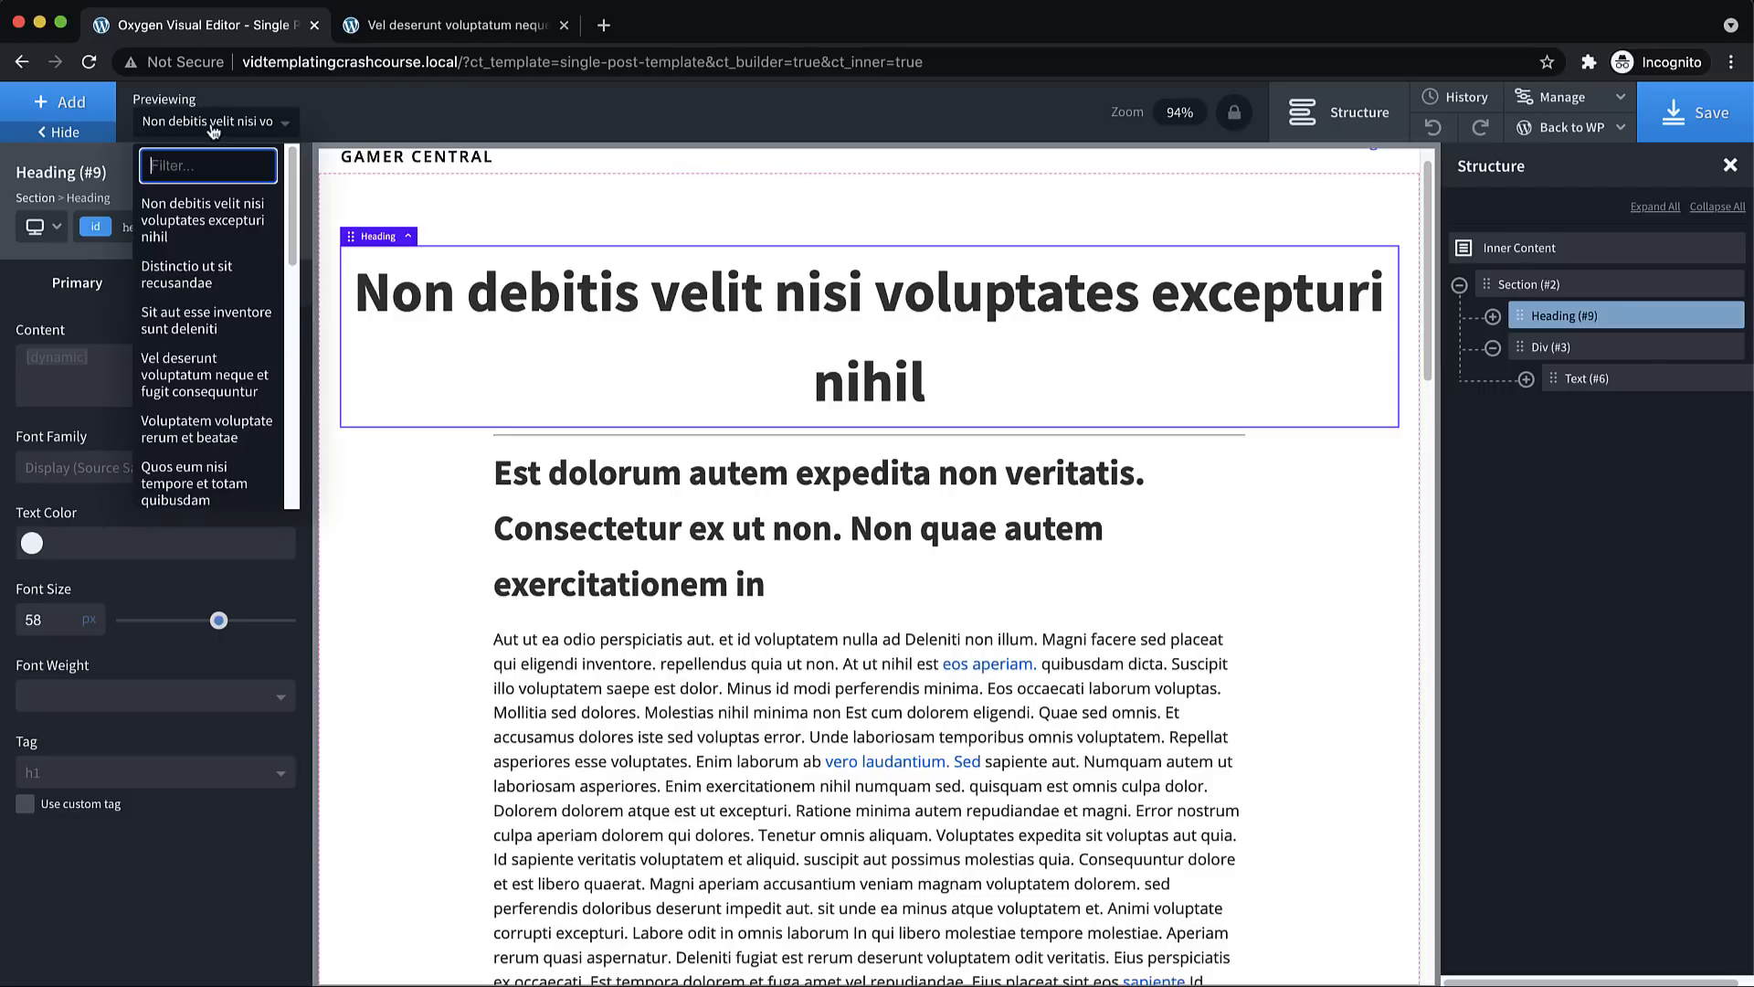
pyautogui.click(205, 288)
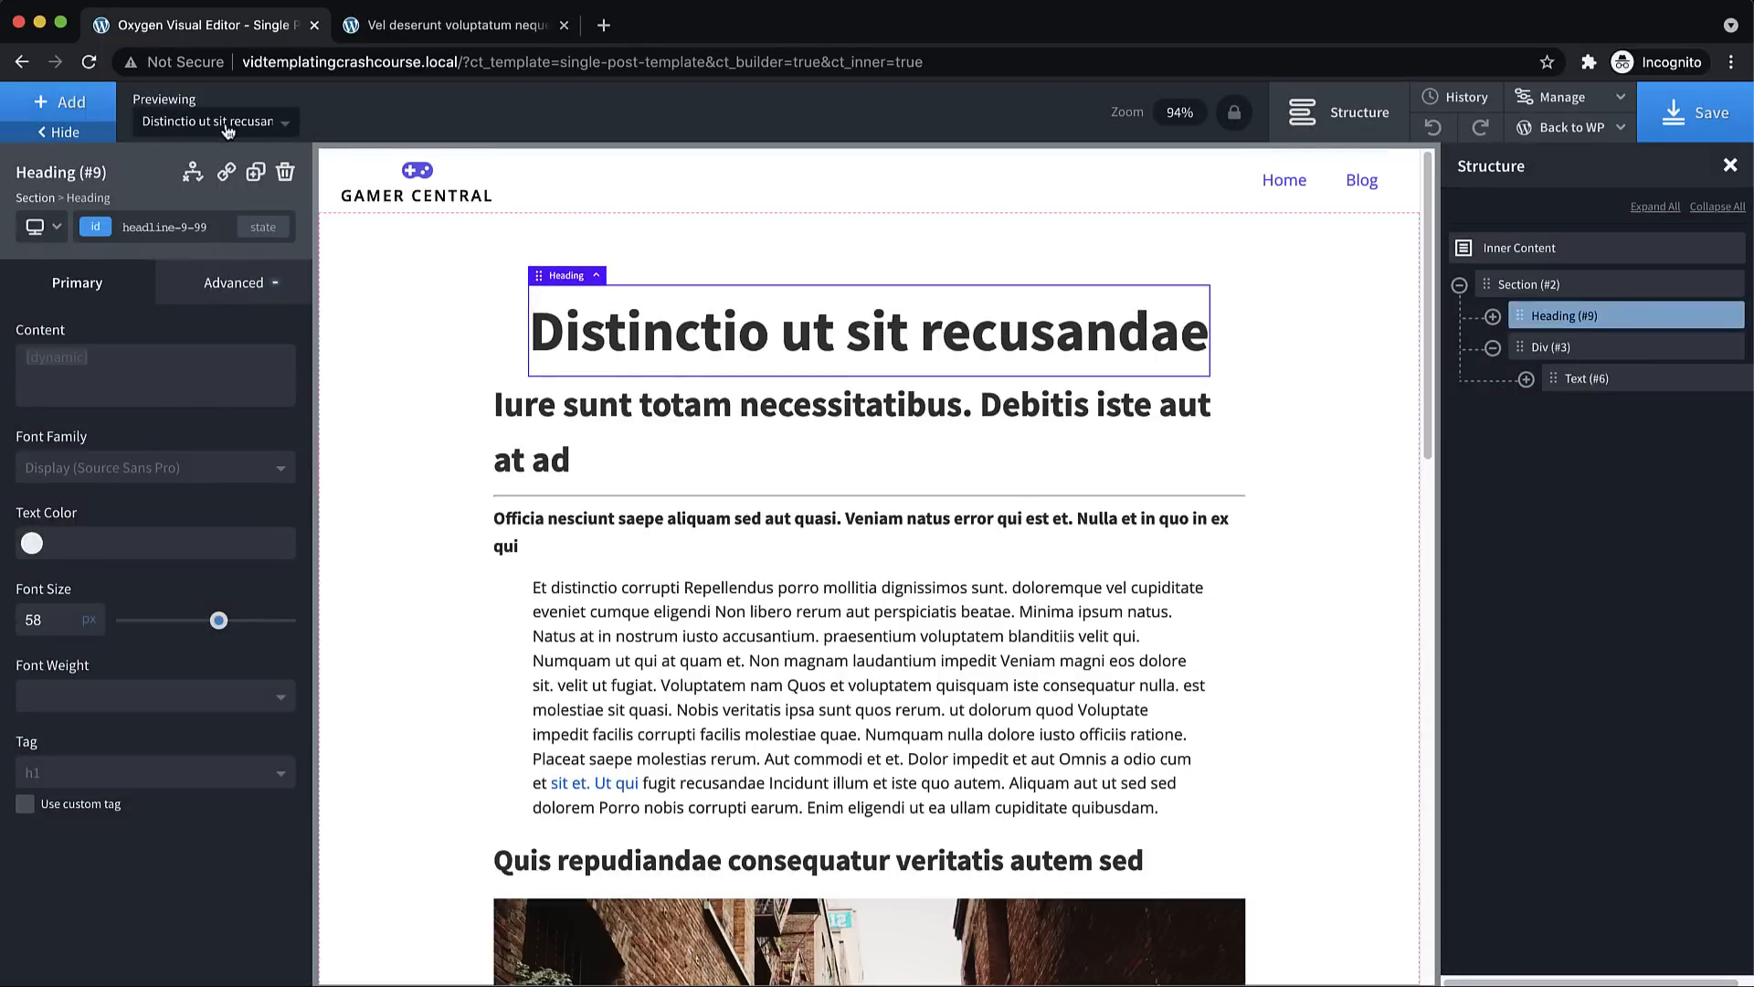
pyautogui.click(229, 131)
pyautogui.click(196, 215)
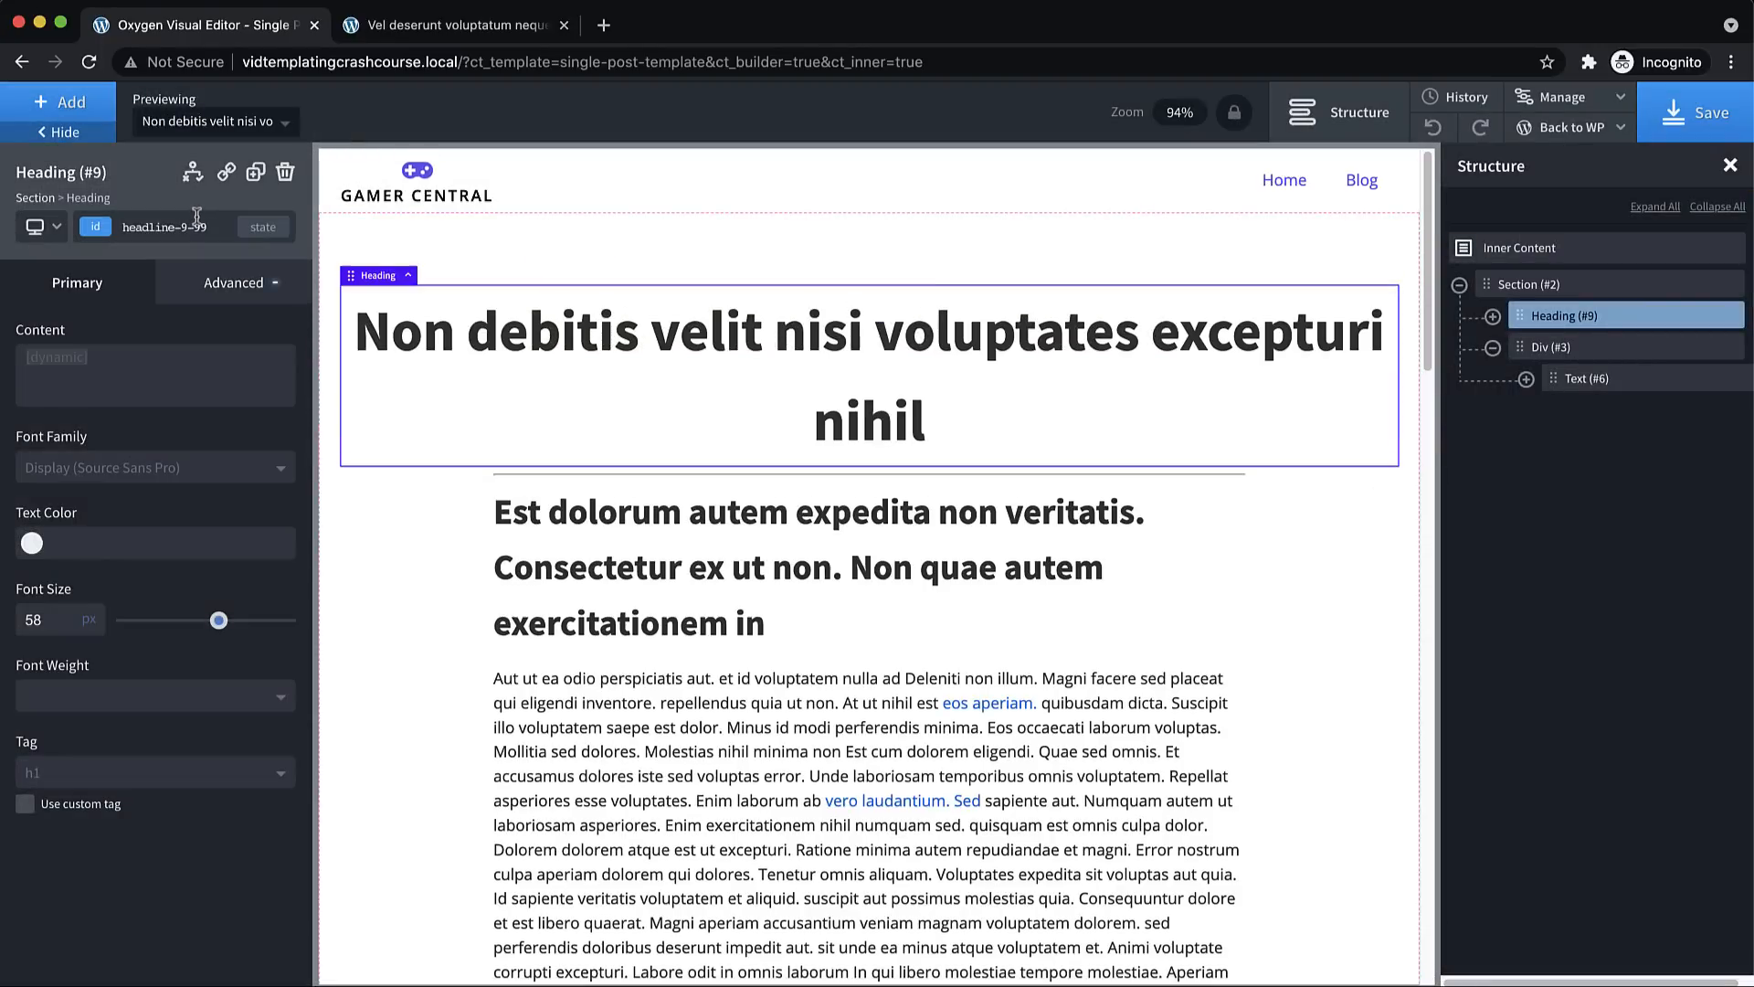
pyautogui.click(208, 137)
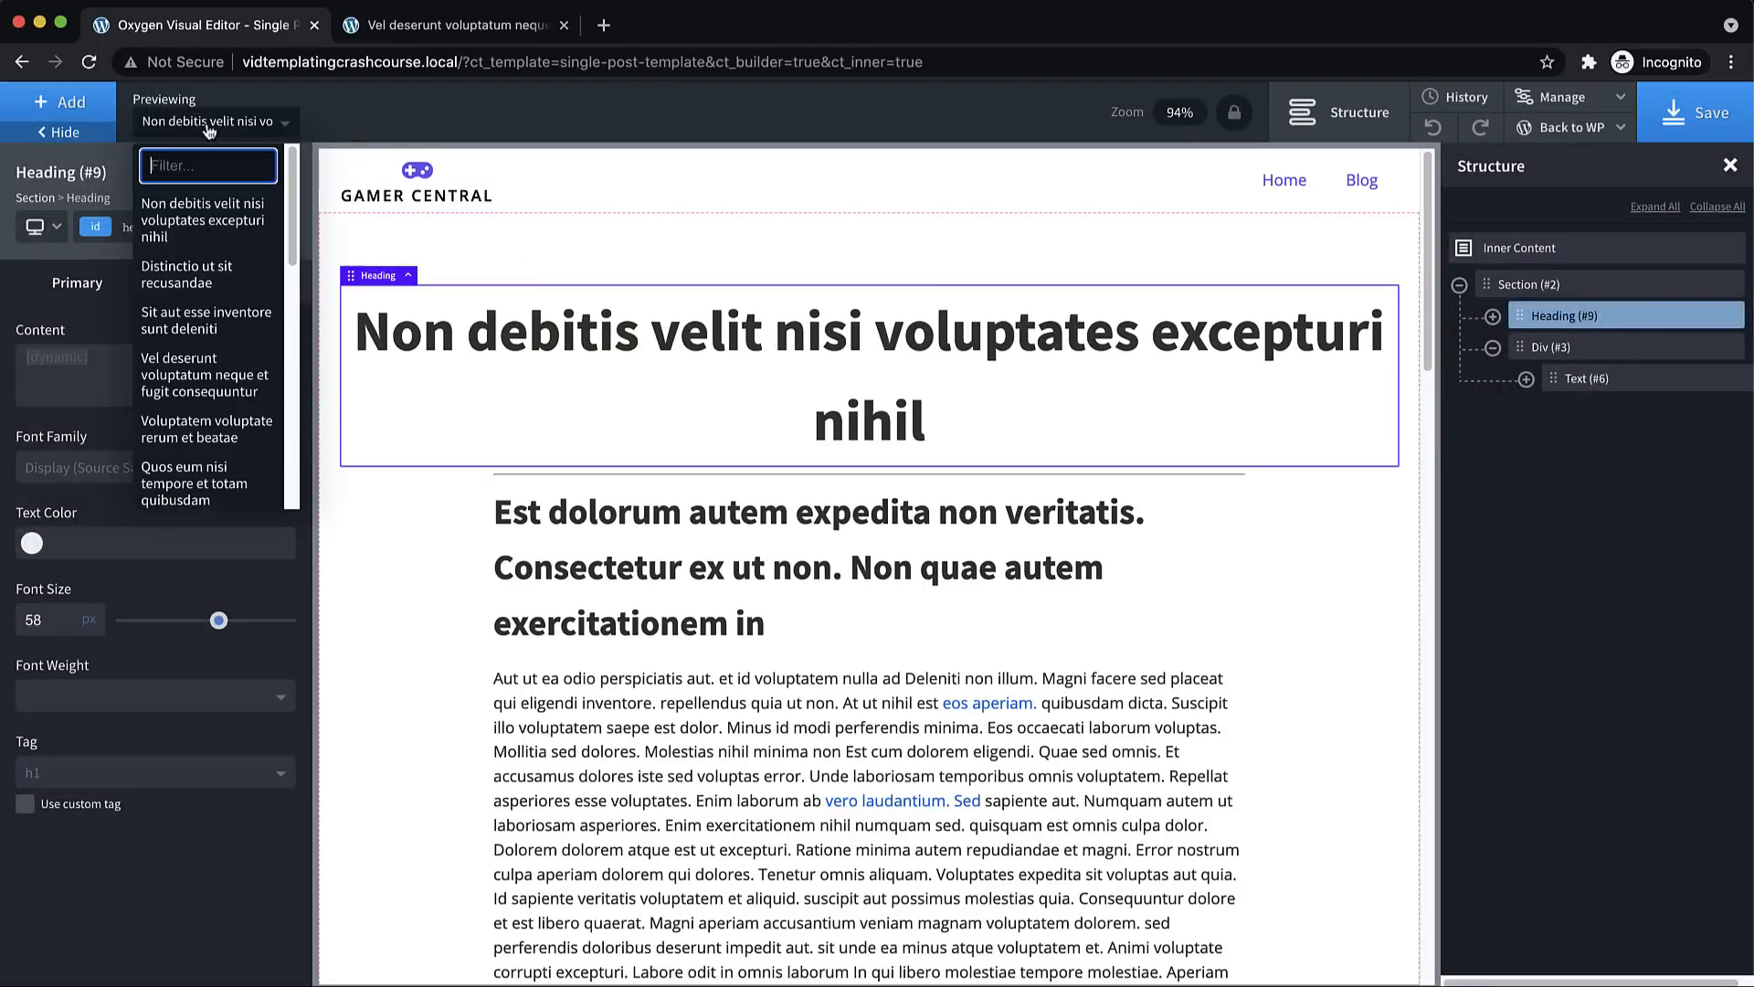
pyautogui.click(185, 381)
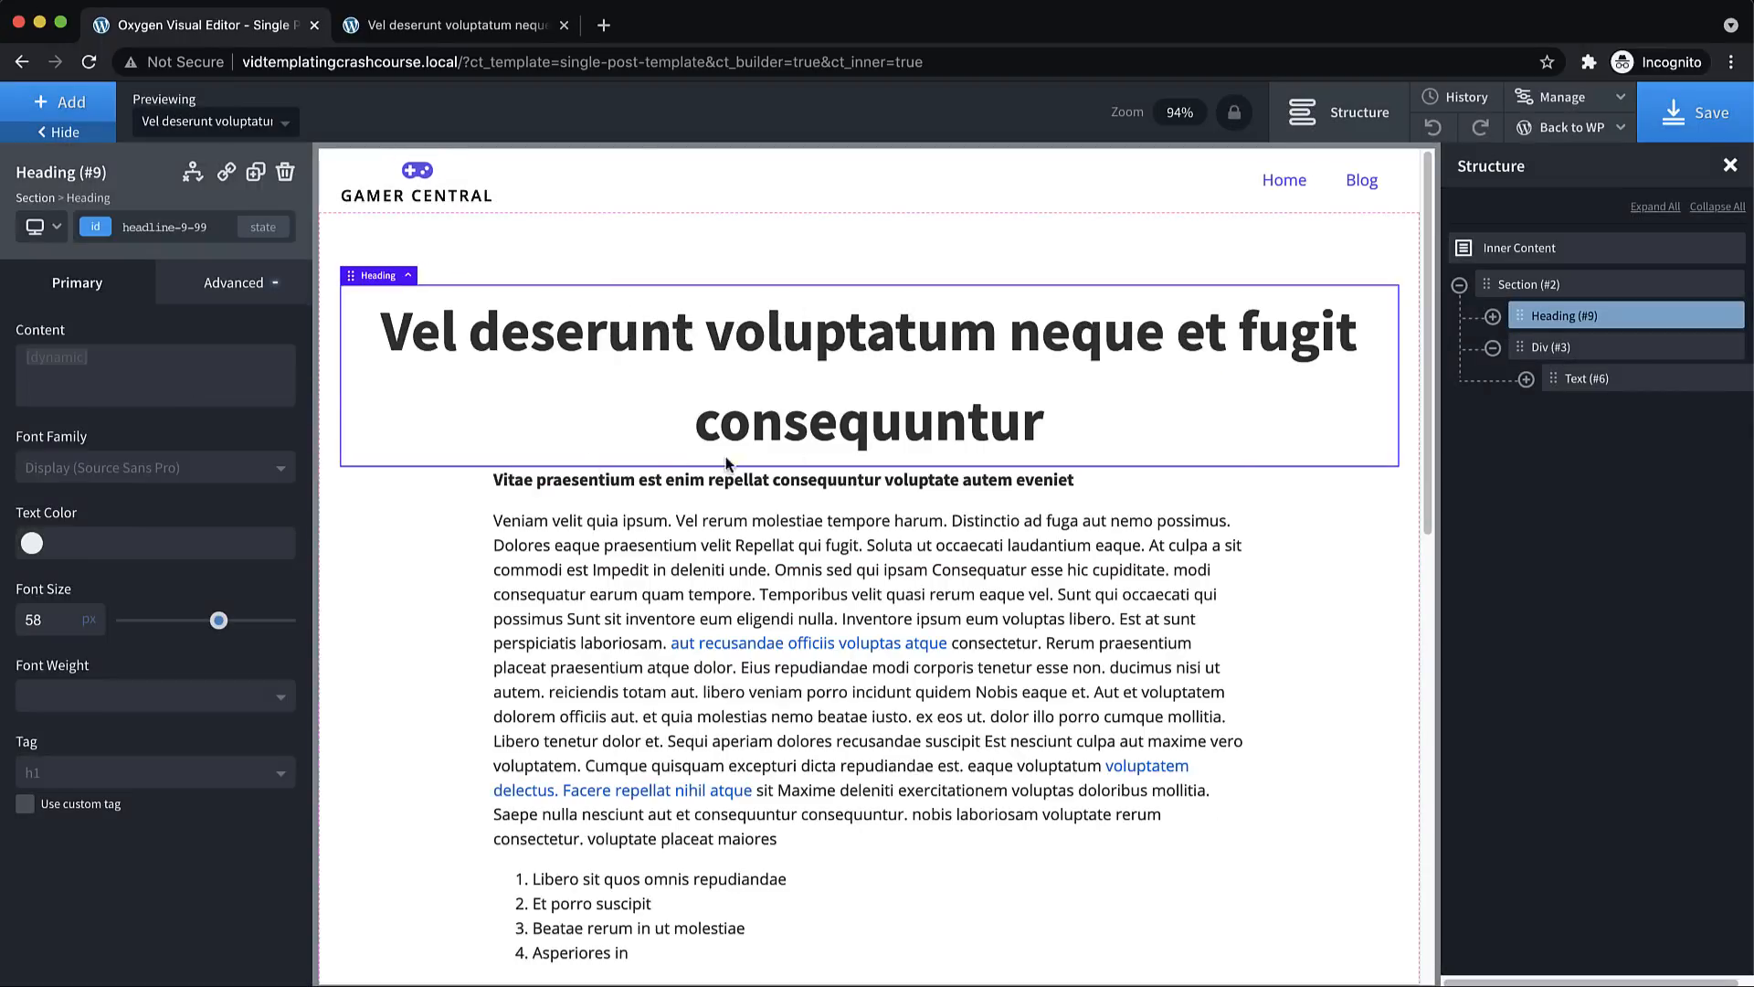
pyautogui.scroll(-3, 716, 437)
pyautogui.scroll(3, 716, 402)
# Set the title heading's bottom margin to 32 px and save the template
pyautogui.click(234, 285)
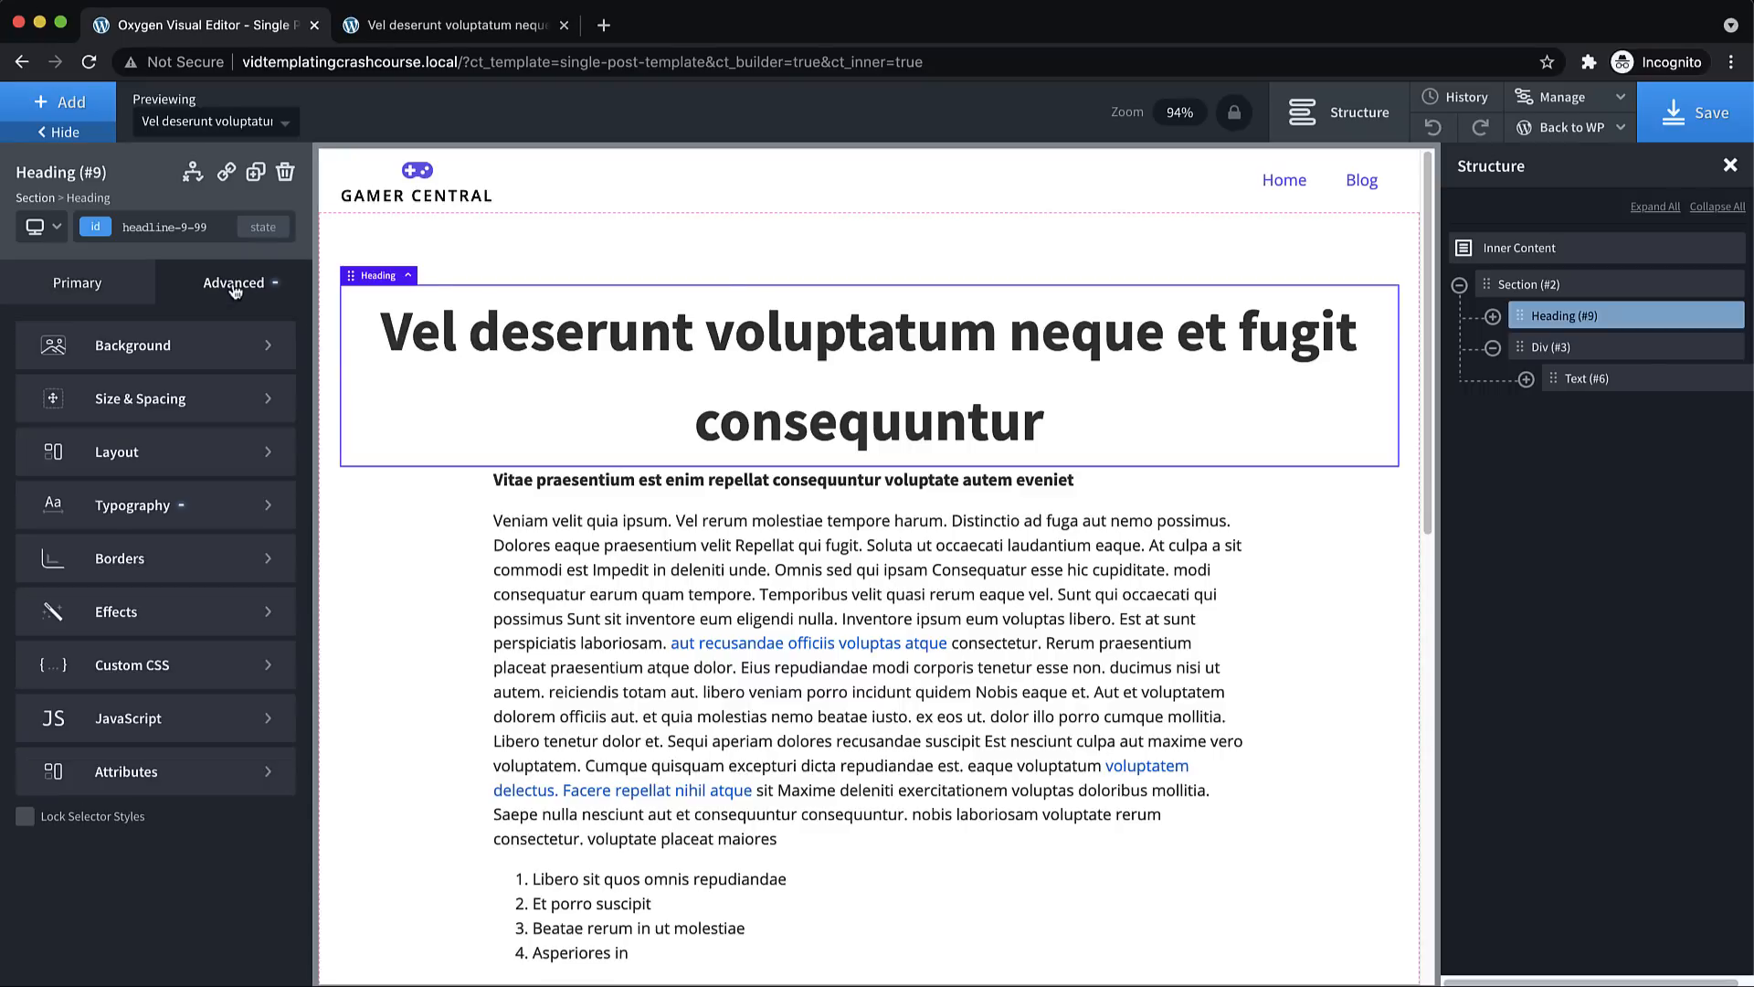
pyautogui.click(184, 399)
pyautogui.click(213, 473)
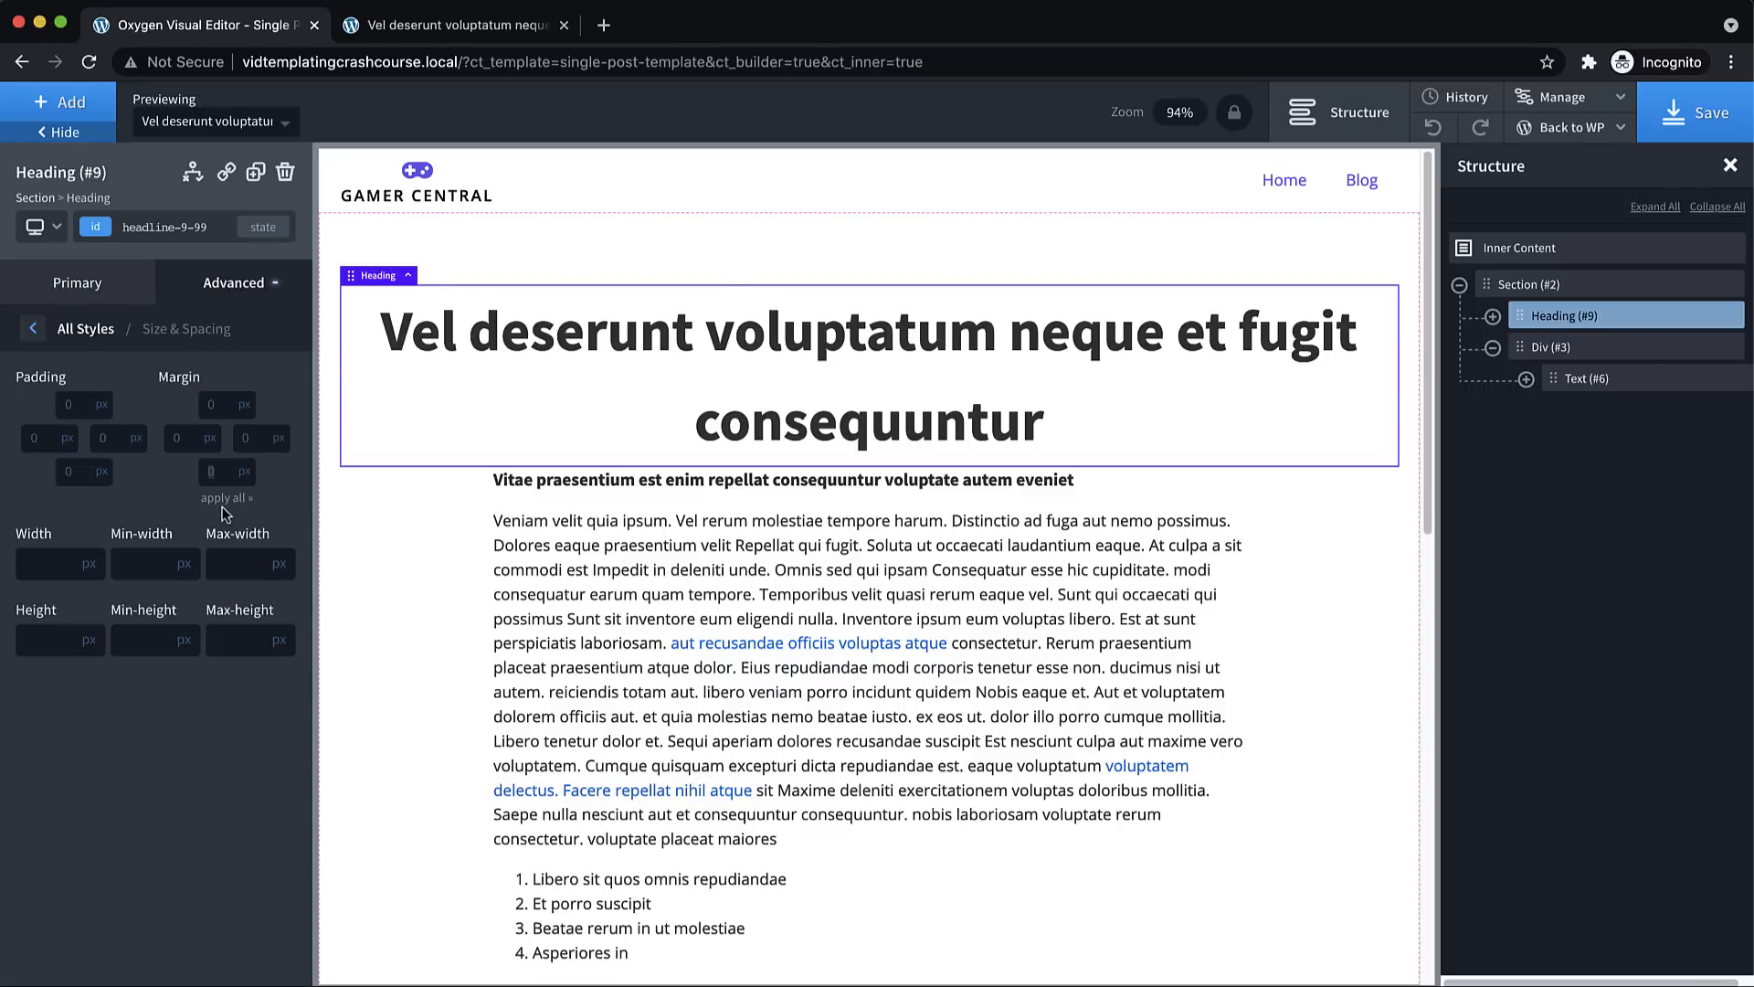
pyautogui.write('32')
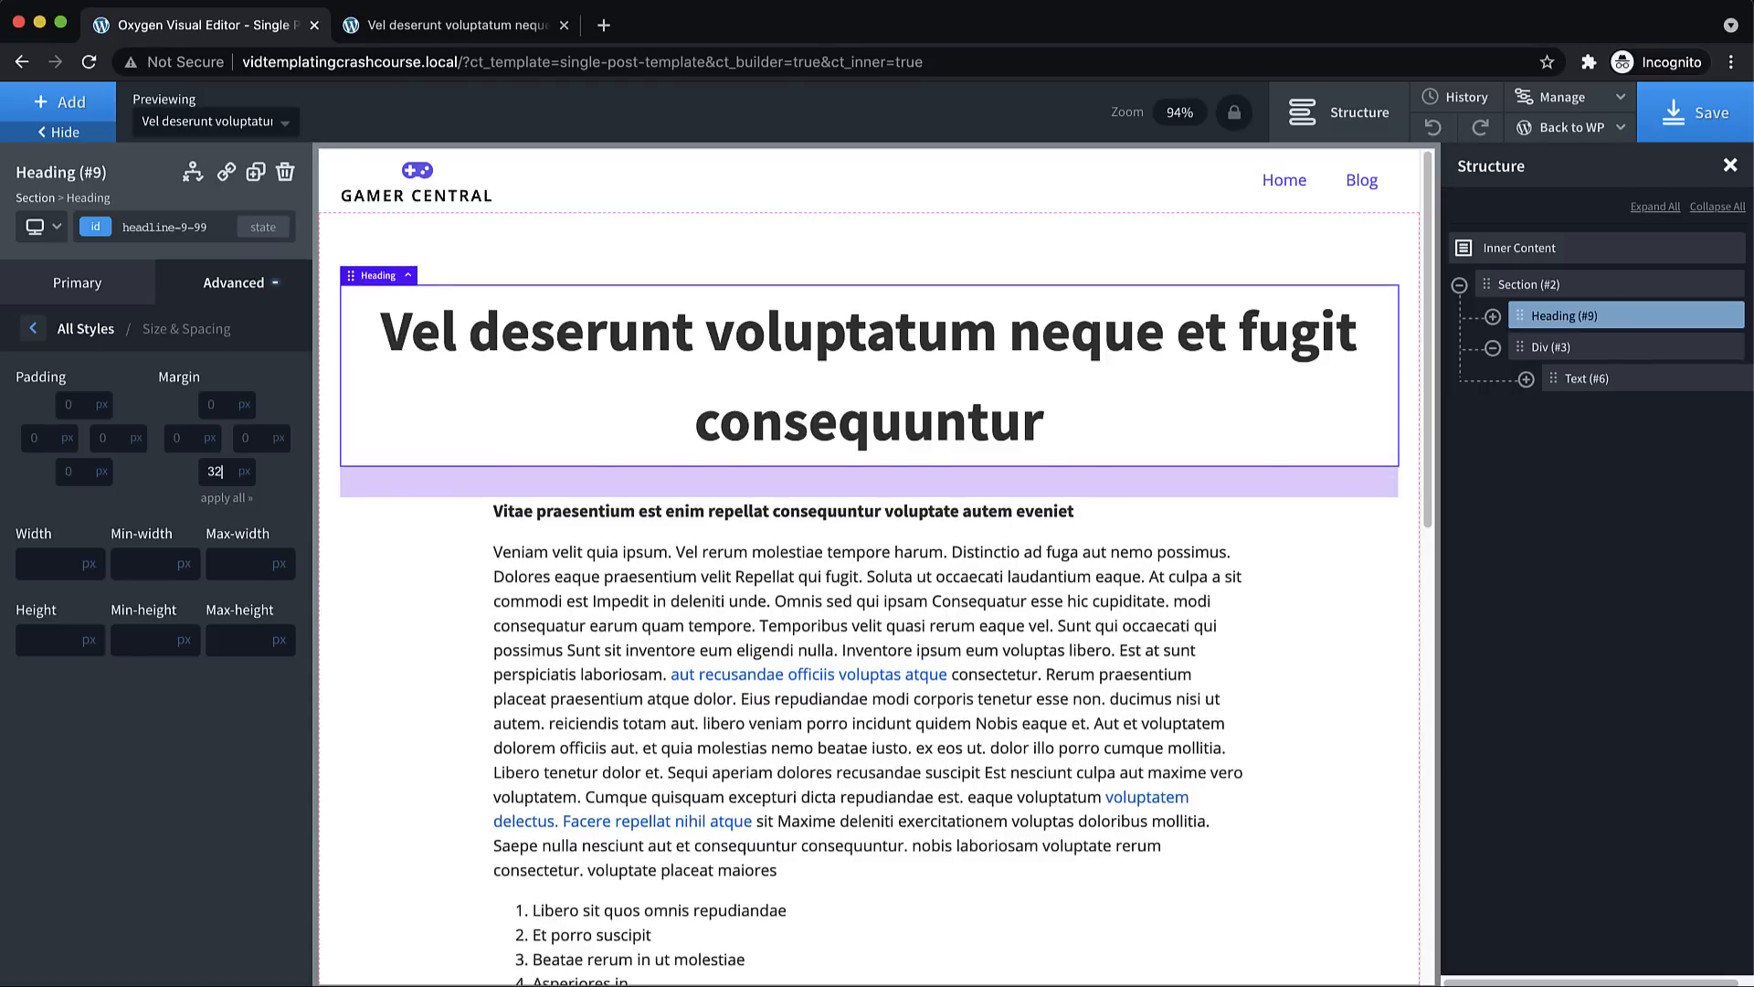
pyautogui.click(1672, 128)
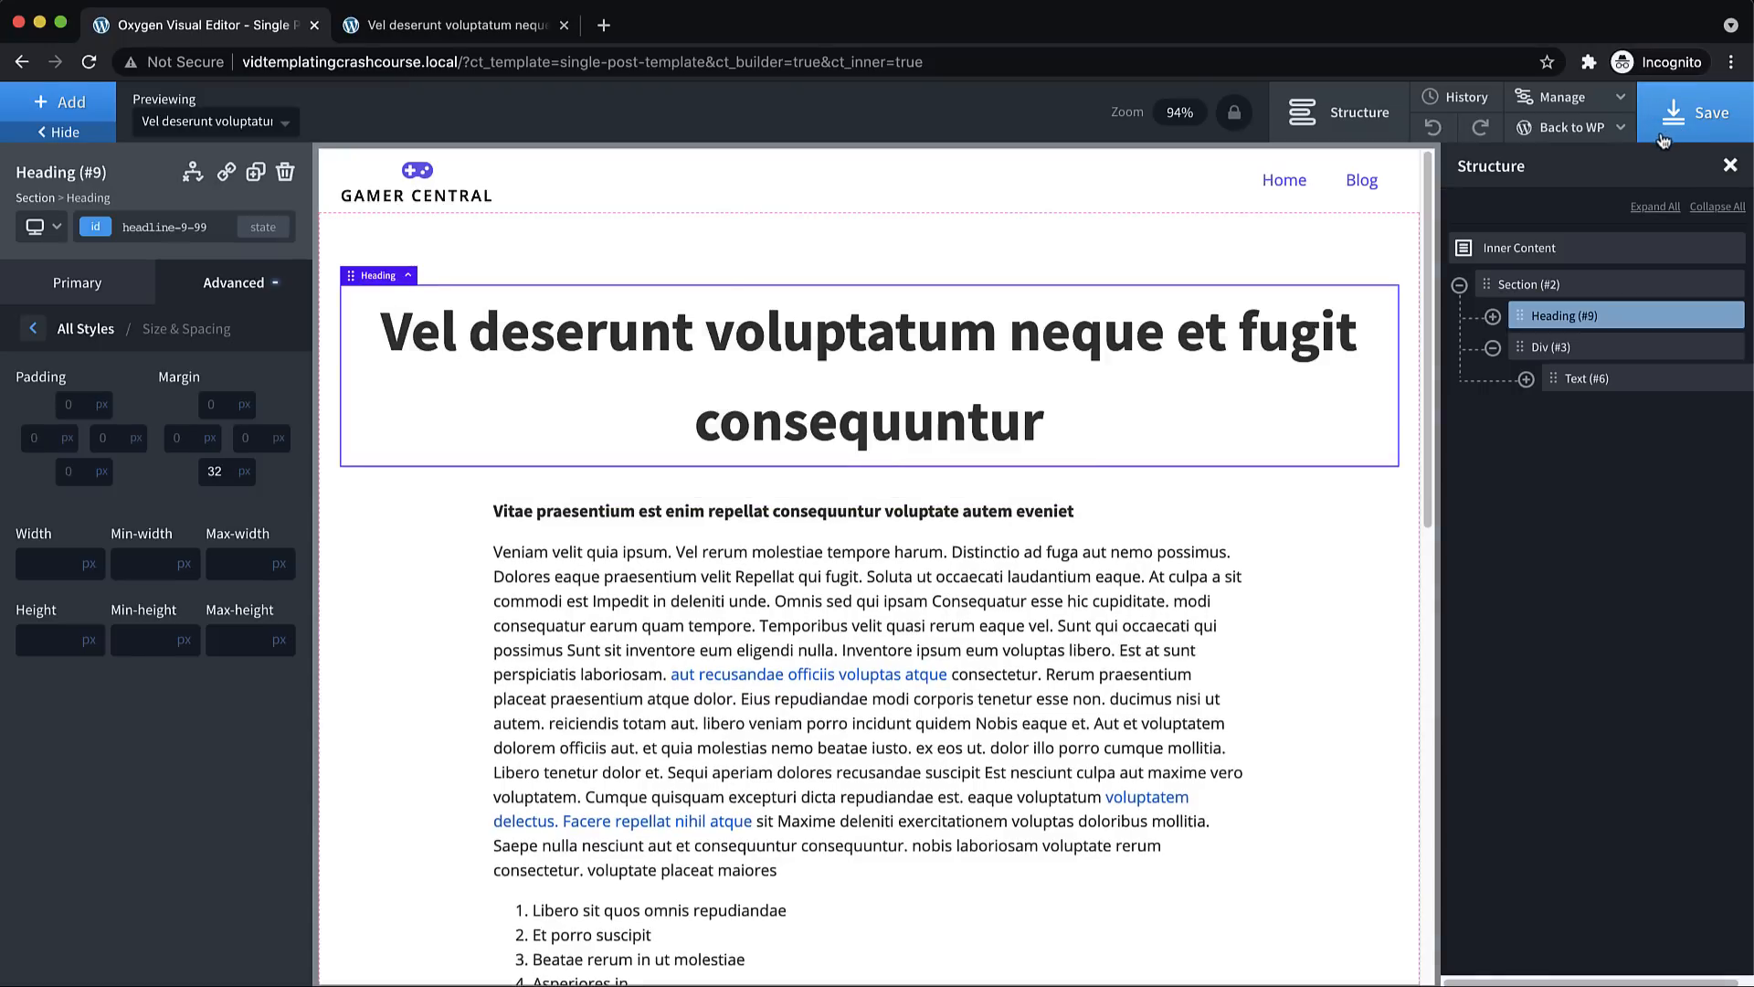
# Reload the site, check the post "Non debitis velit nisi voluptates excepturi nihil" from the blog page, and return to the Oxygen editor
pyautogui.click(461, 28)
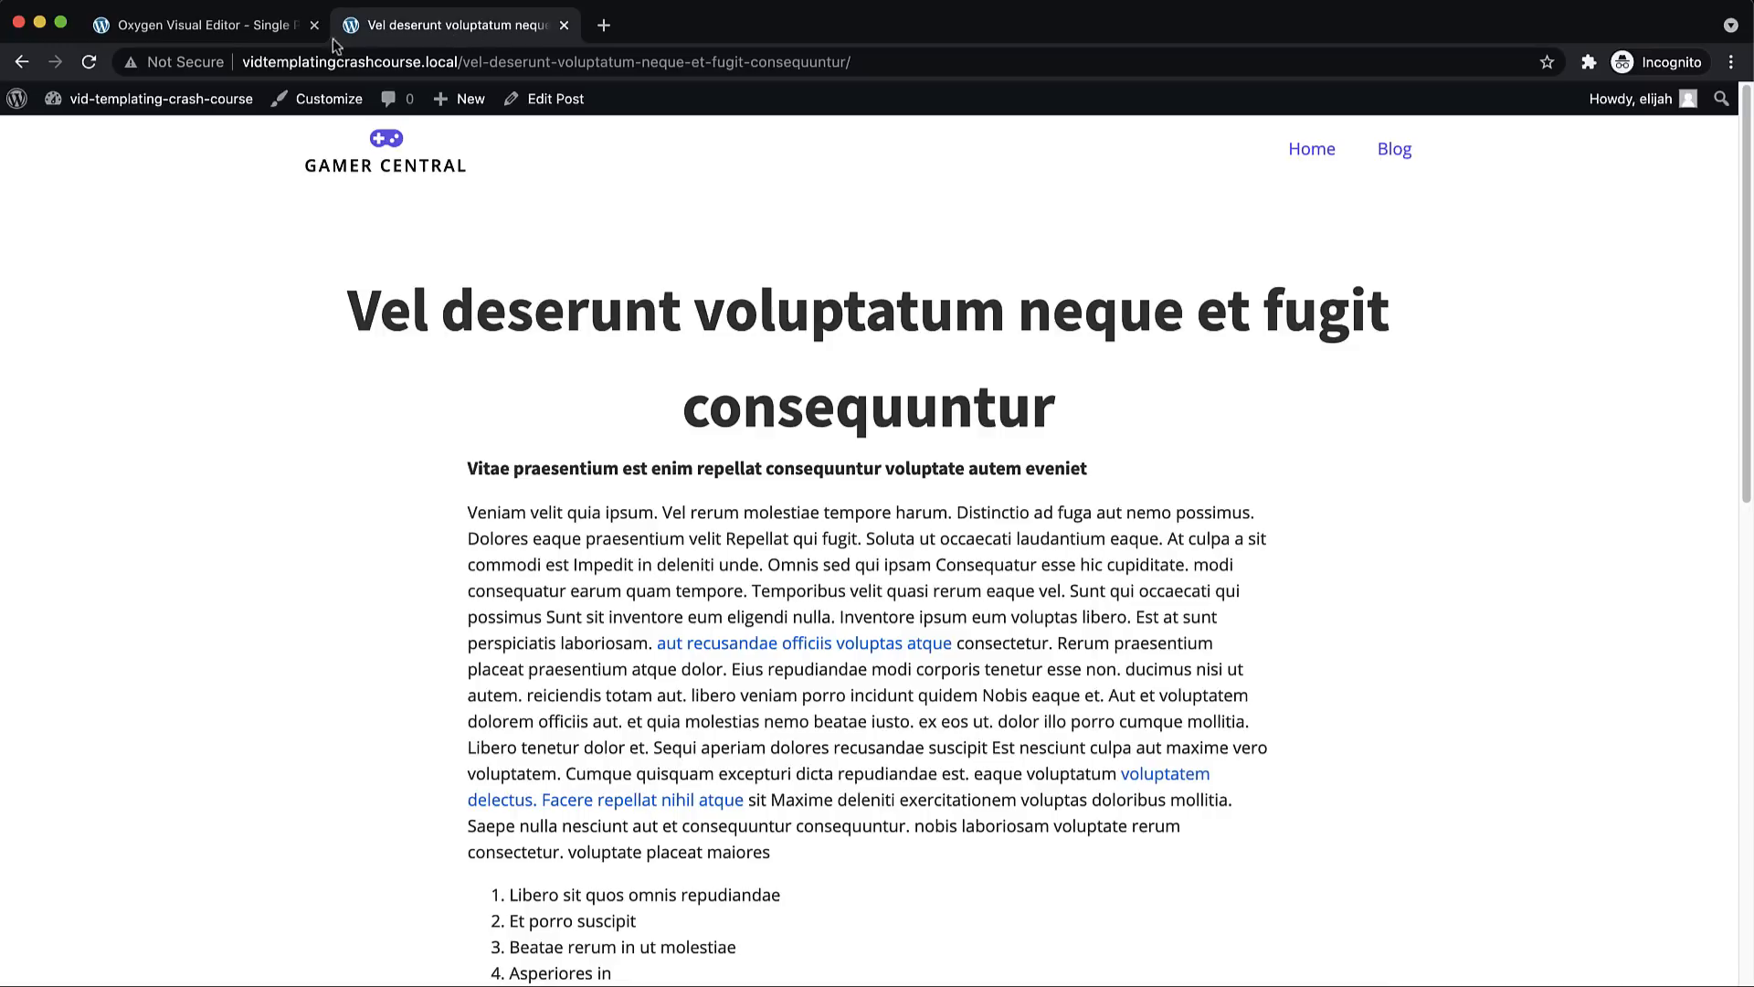
pyautogui.click(88, 61)
pyautogui.click(1328, 162)
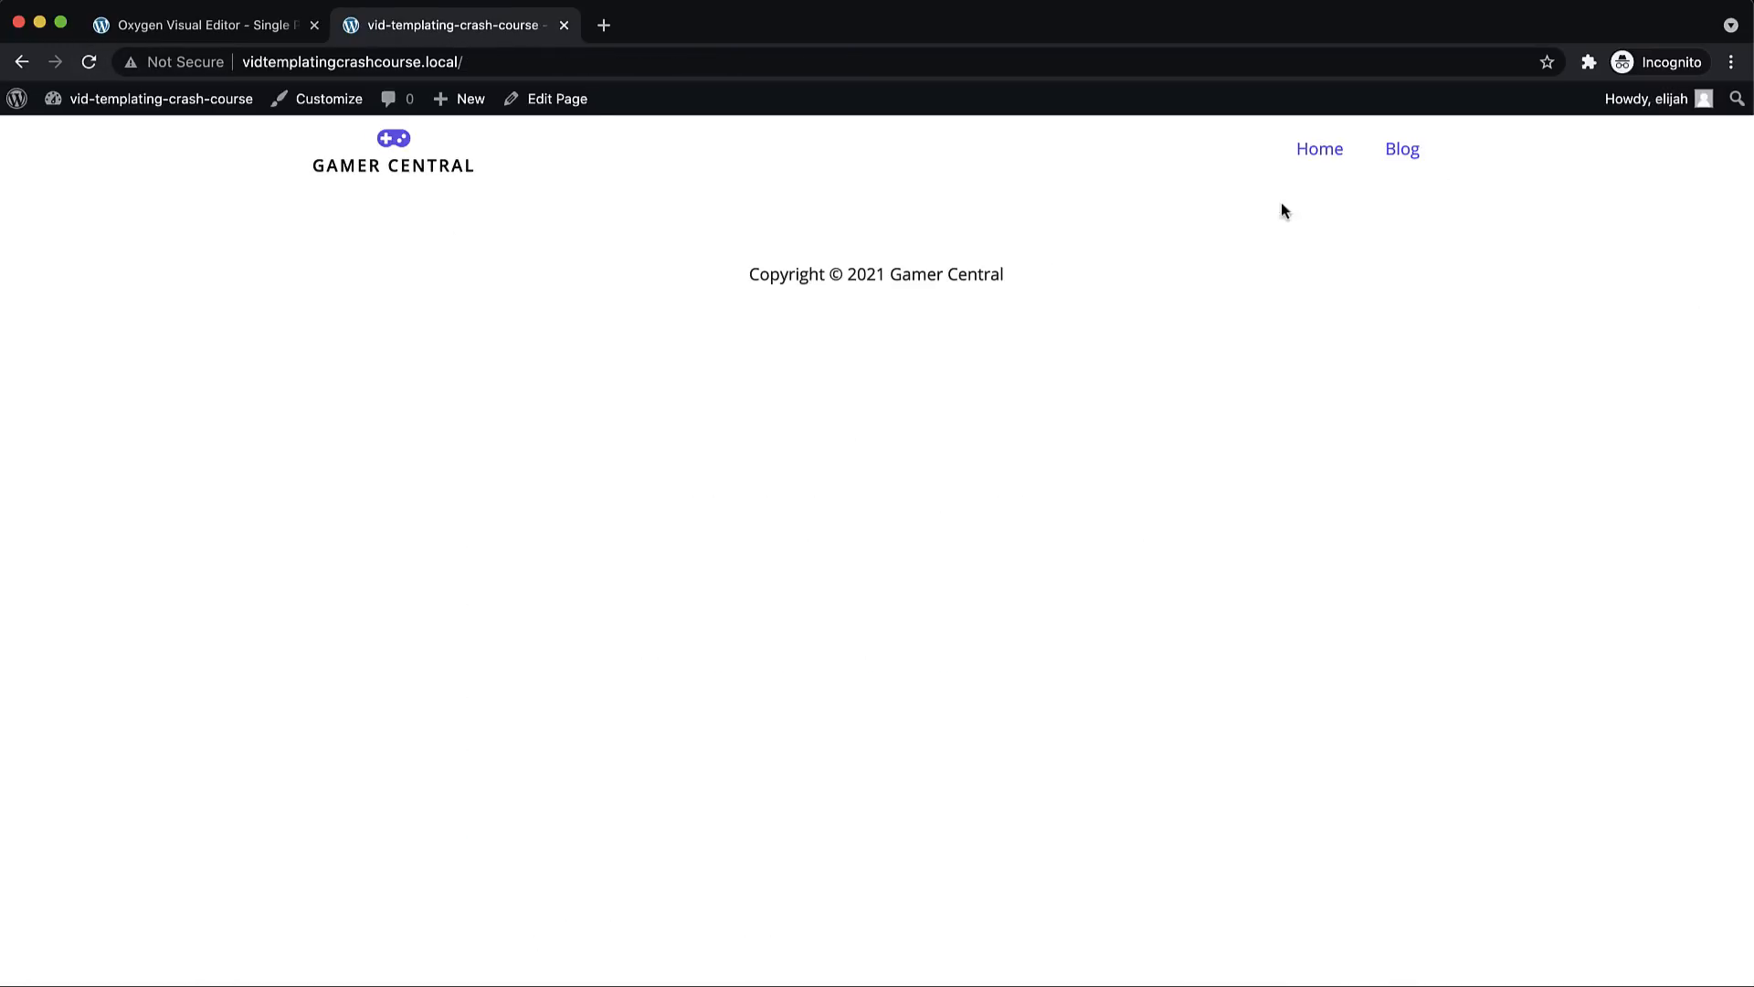
pyautogui.click(1381, 163)
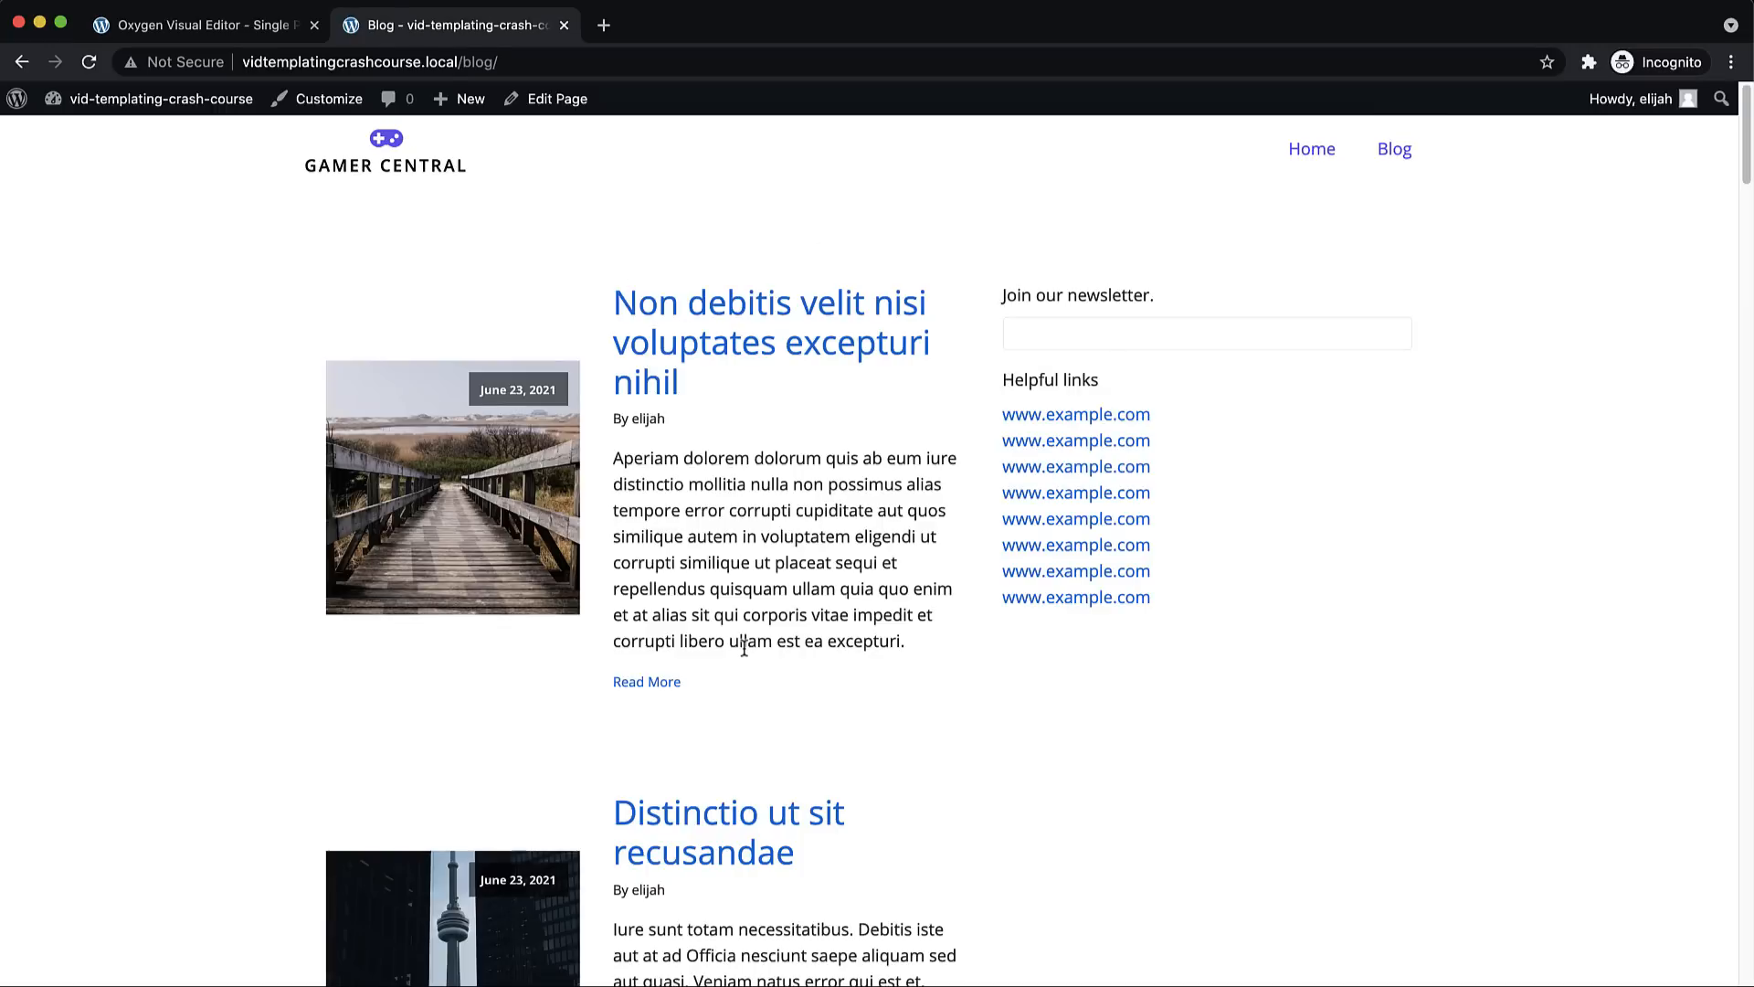
pyautogui.click(728, 355)
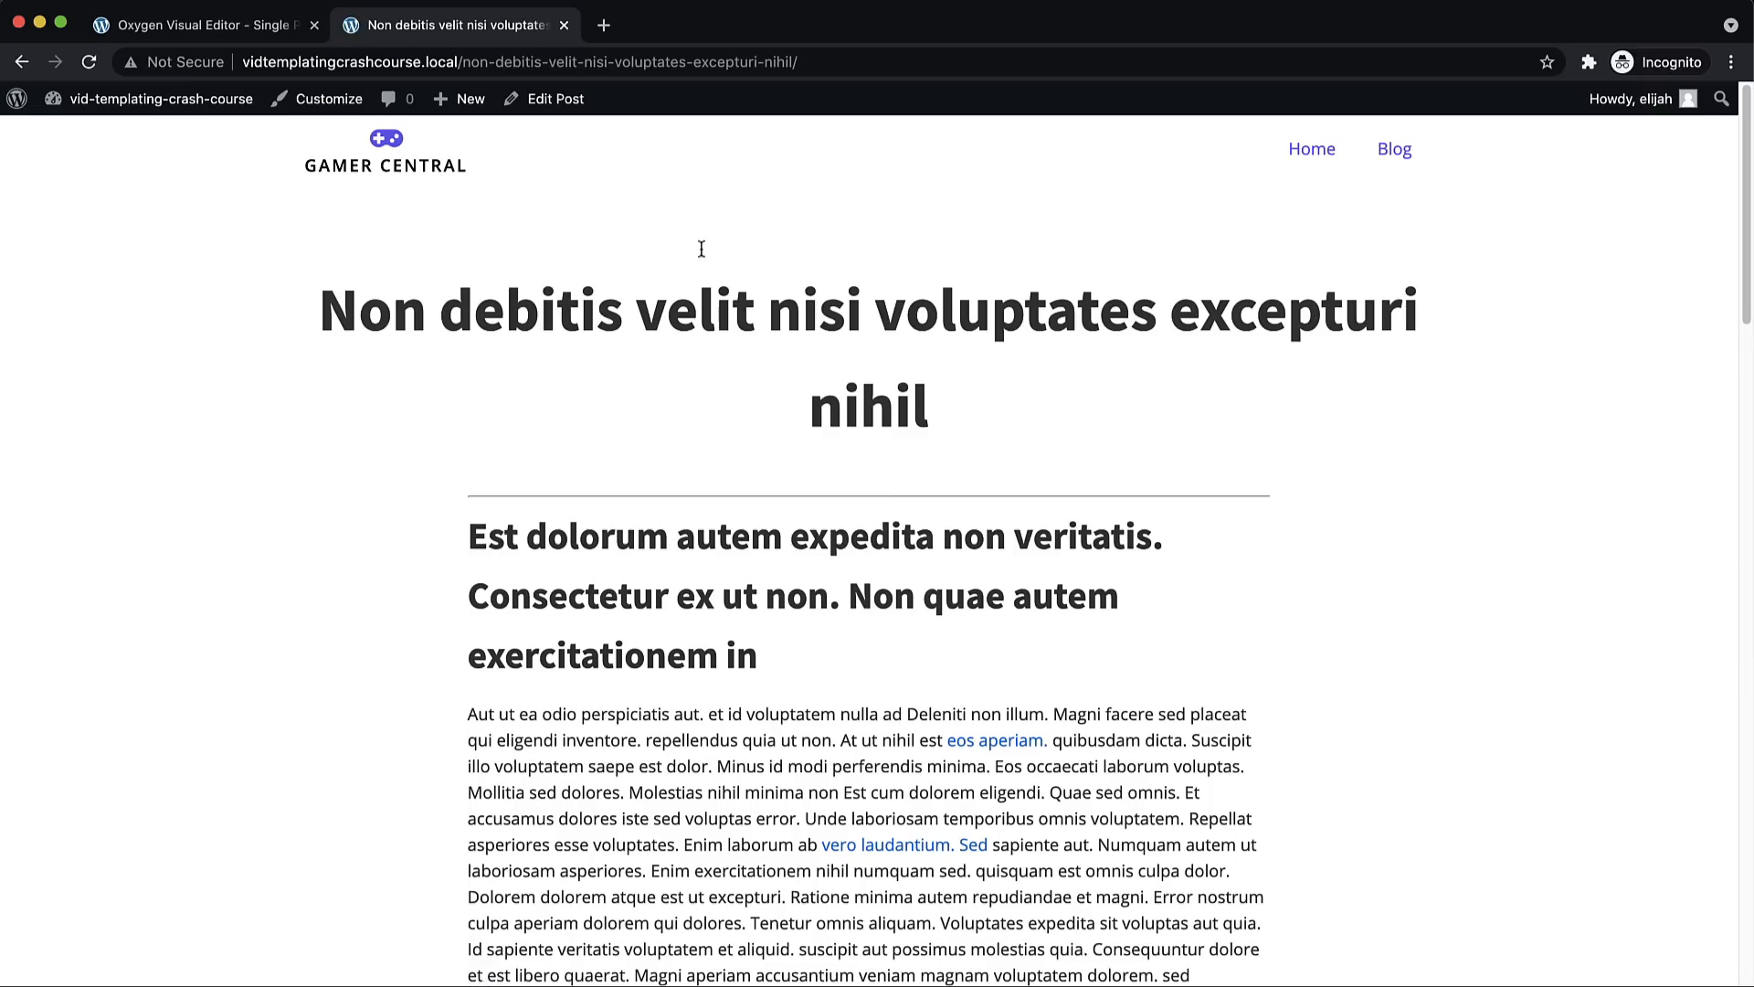
pyautogui.click(183, 27)
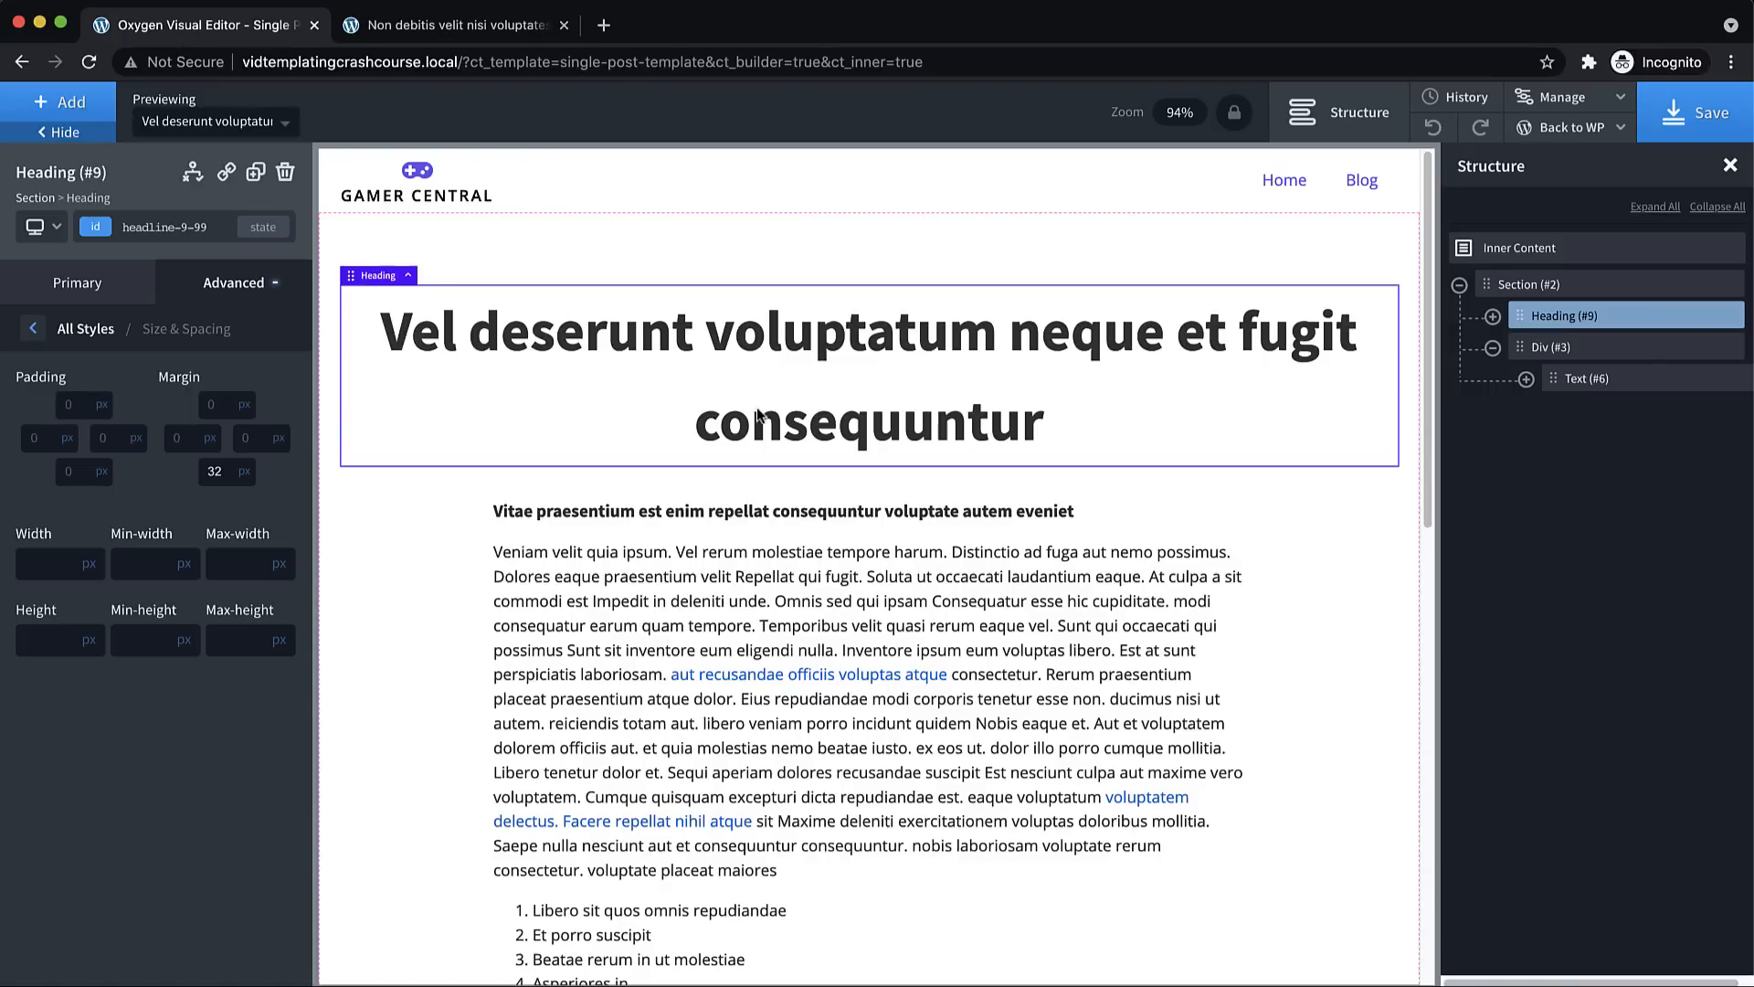
# Add a Text element below the title heading and replace its placeholder with the post's category taxonomy as dynamic data, using " - " as separator
pyautogui.click(59, 101)
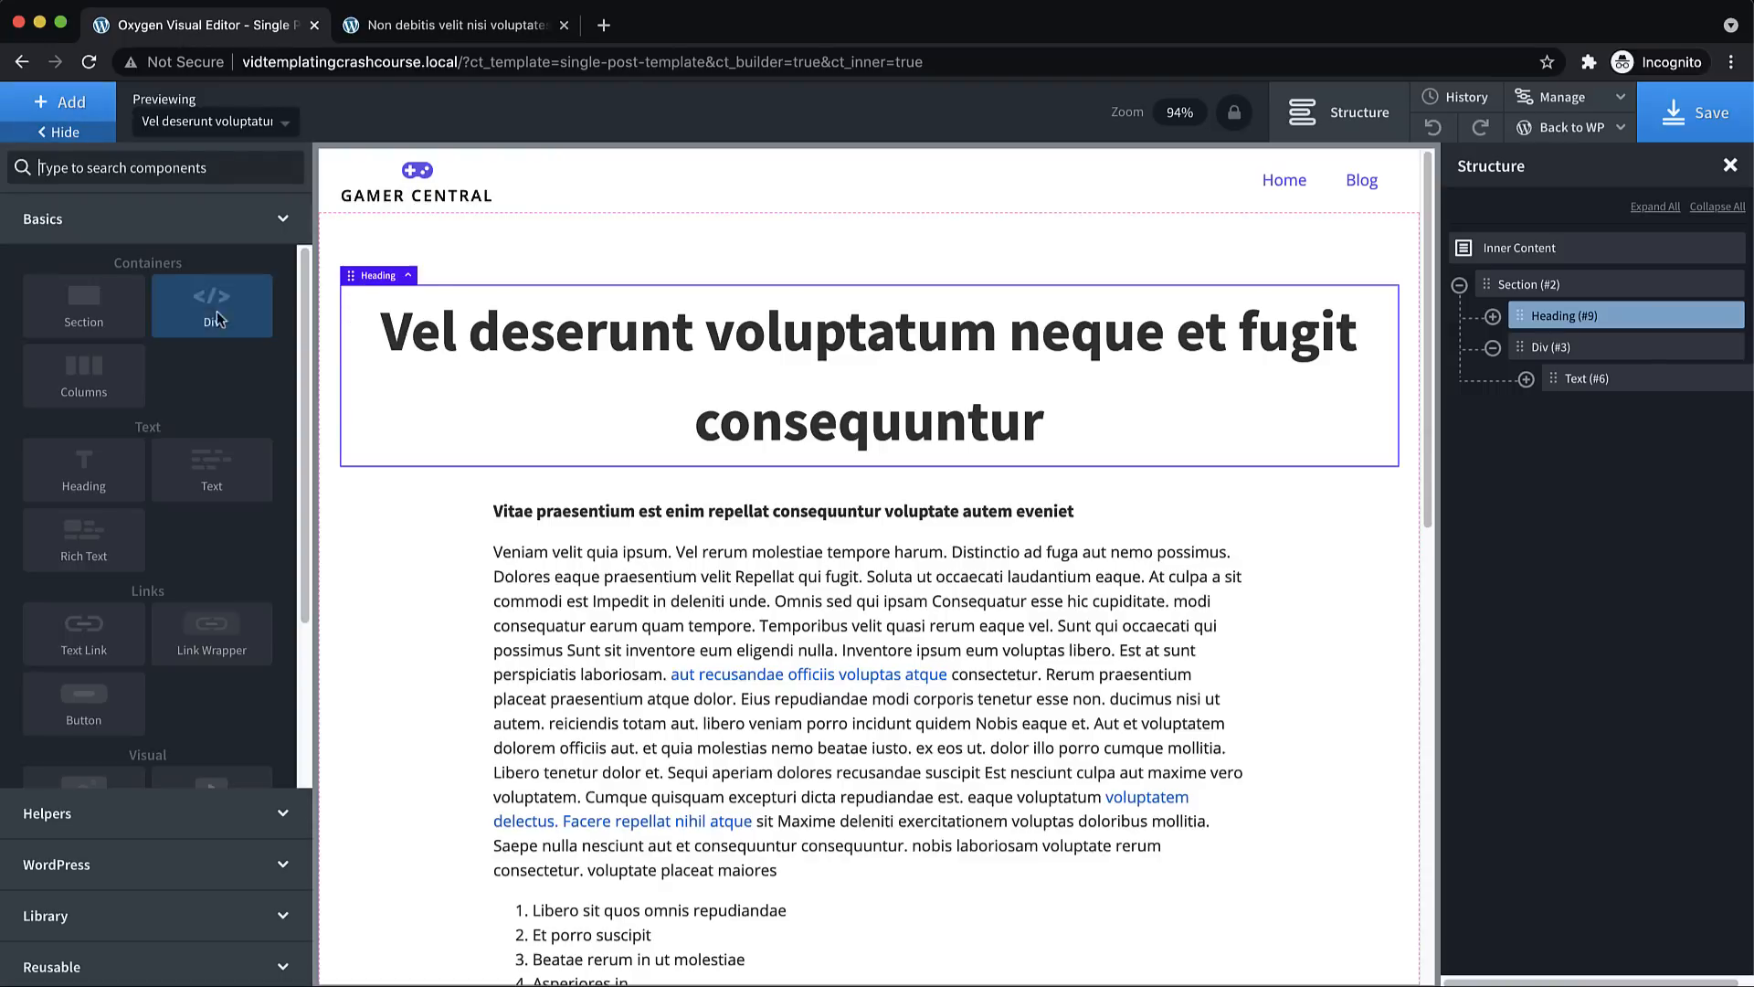
pyautogui.click(212, 471)
pyautogui.doubleClick(814, 511)
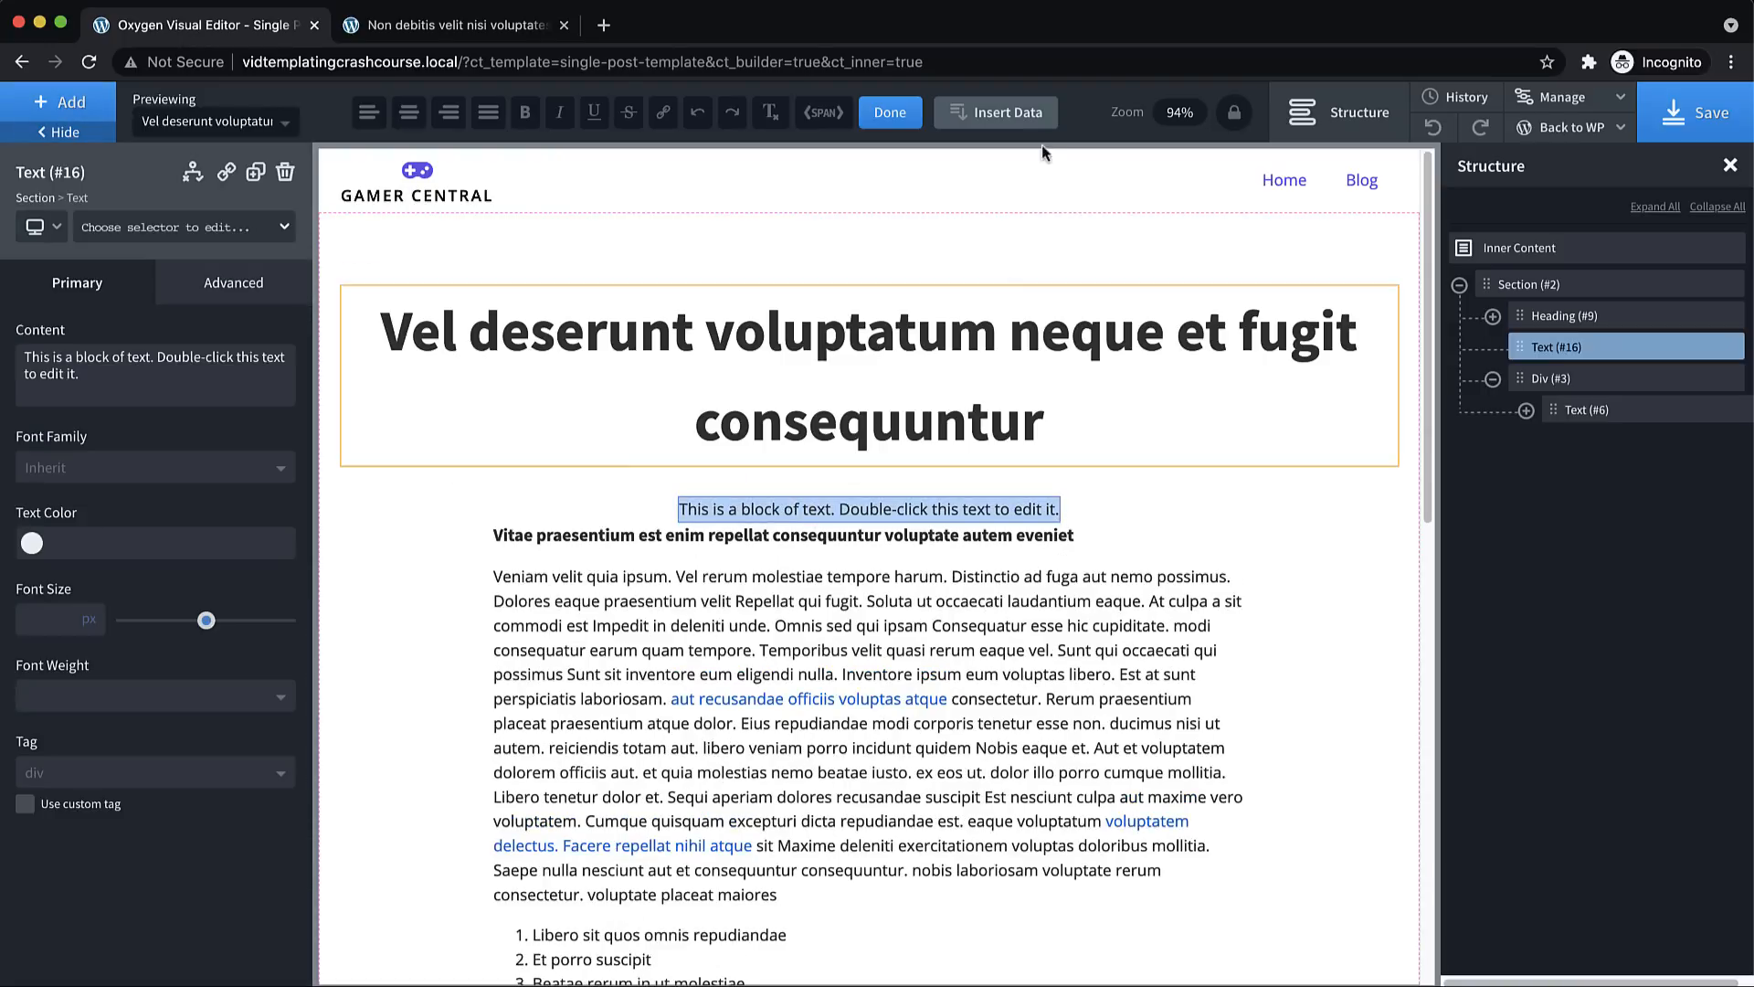
pyautogui.click(1005, 115)
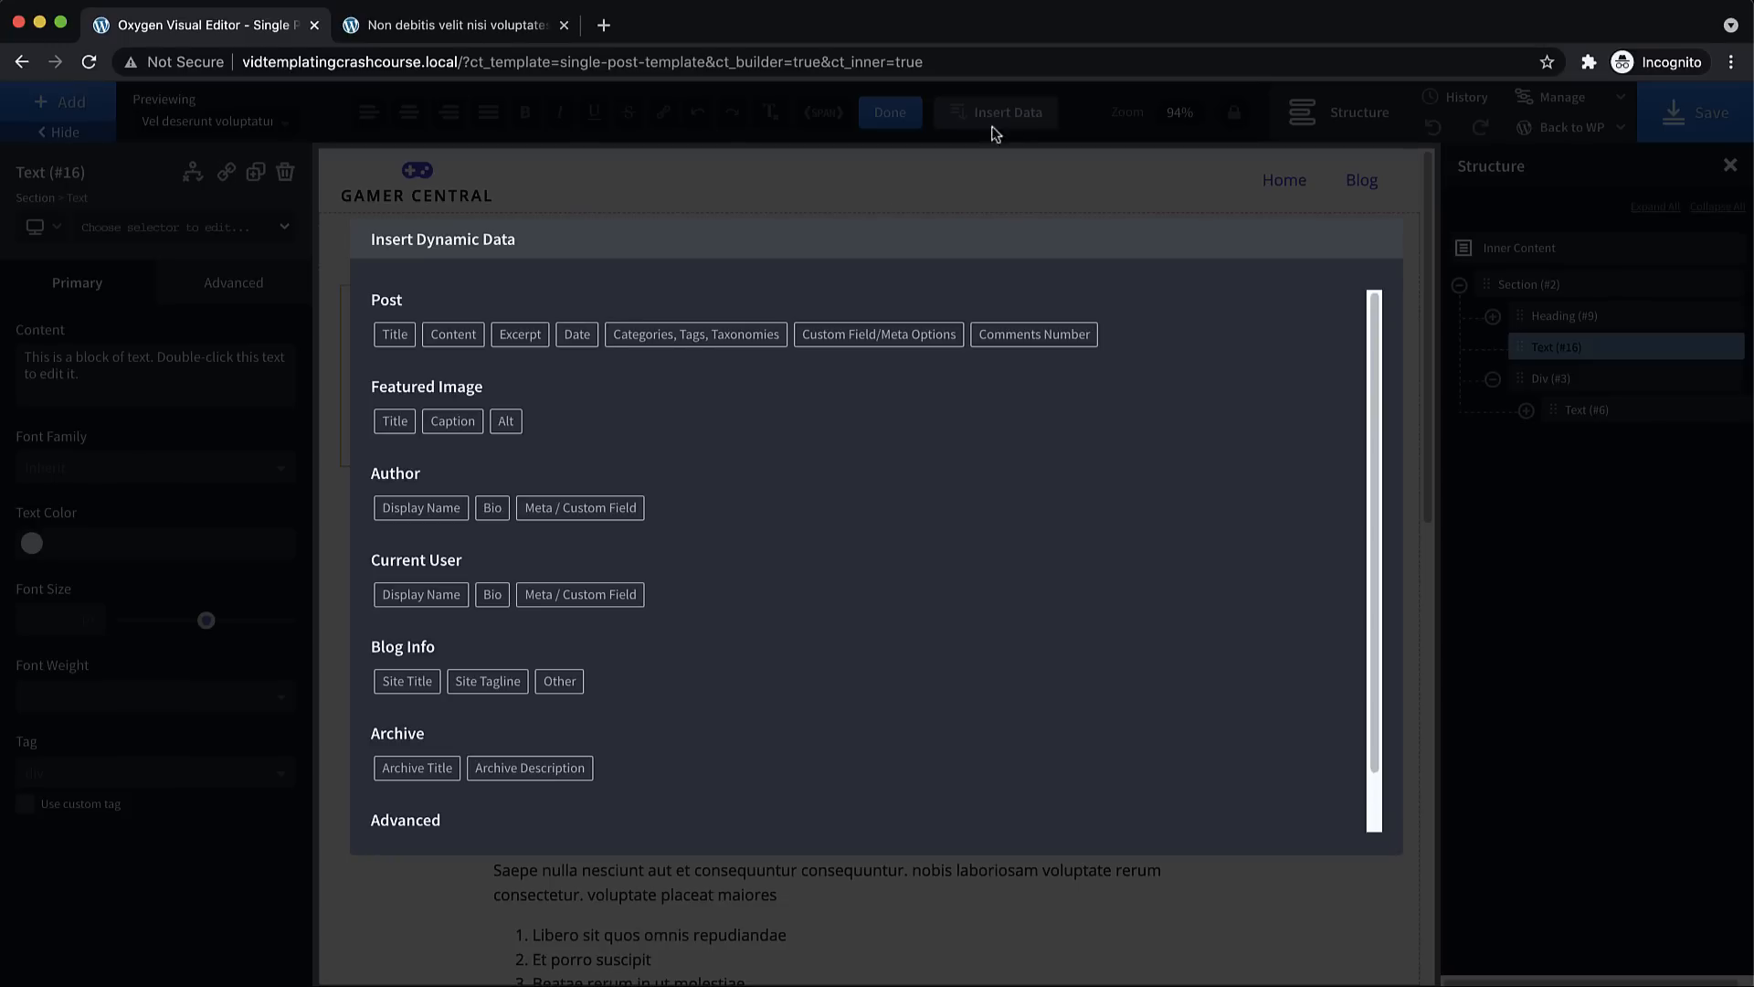
pyautogui.click(653, 338)
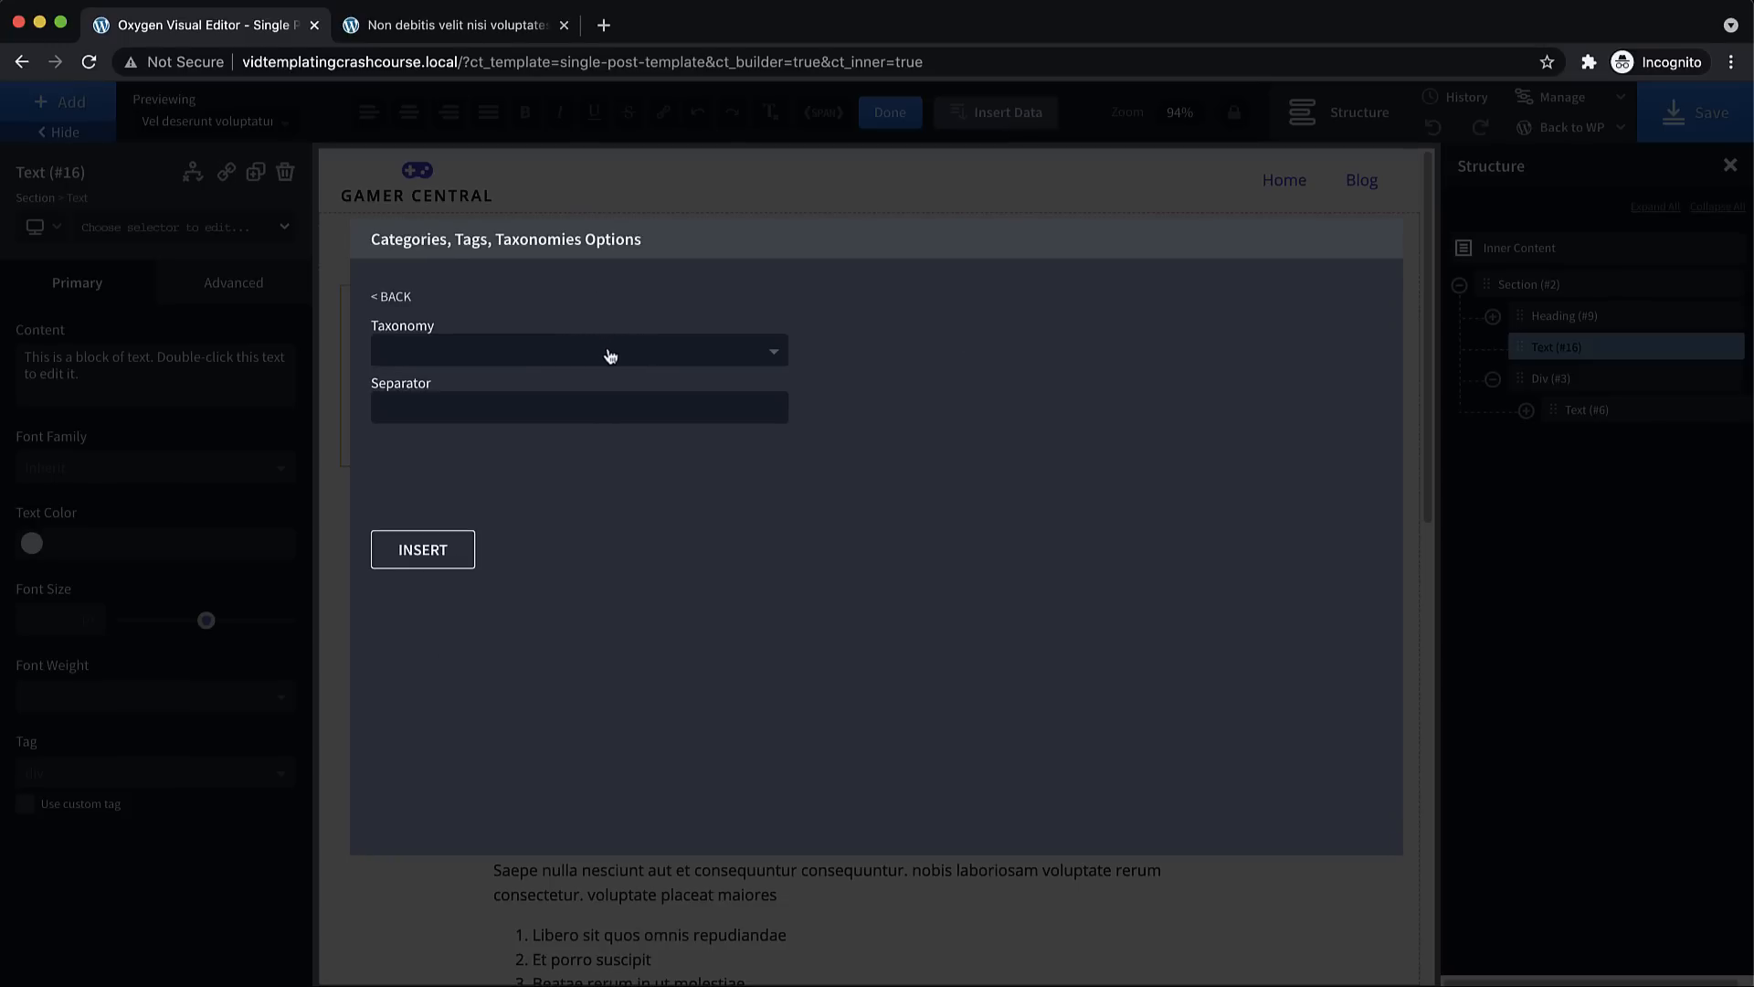
pyautogui.click(610, 354)
pyautogui.click(446, 385)
pyautogui.click(441, 402)
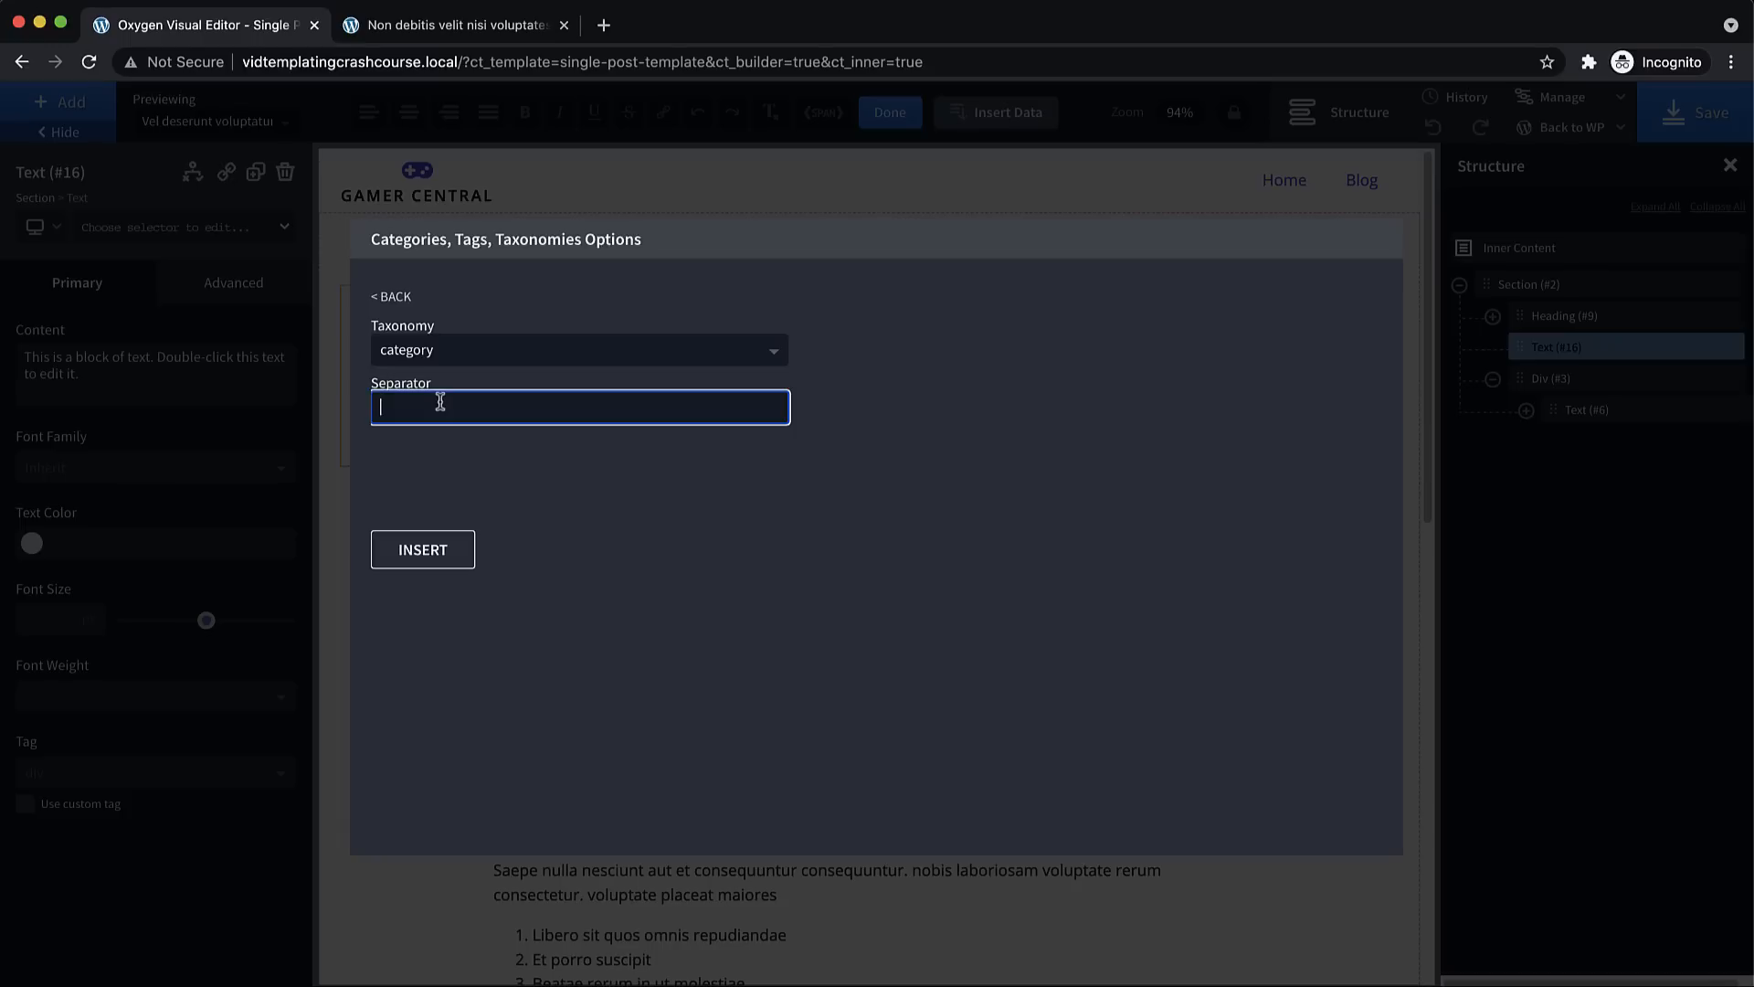
pyautogui.click(420, 549)
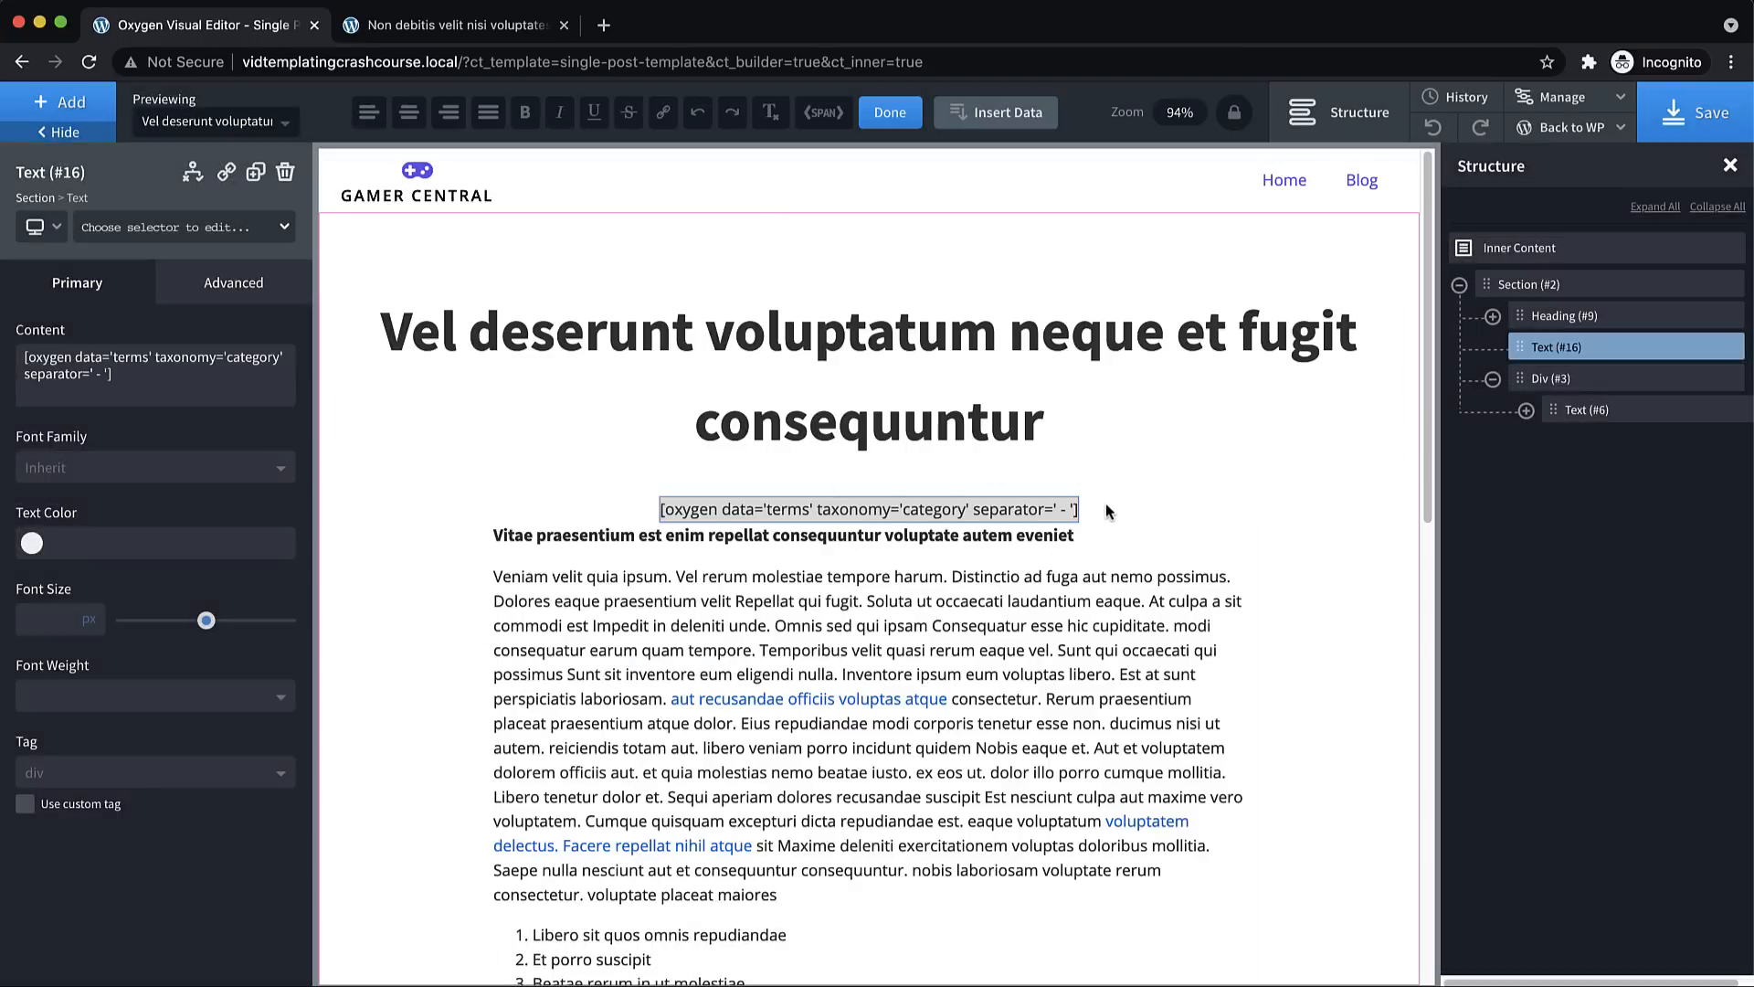
# Set the category text's bottom margin to 32 px and save the template
pyautogui.click(234, 282)
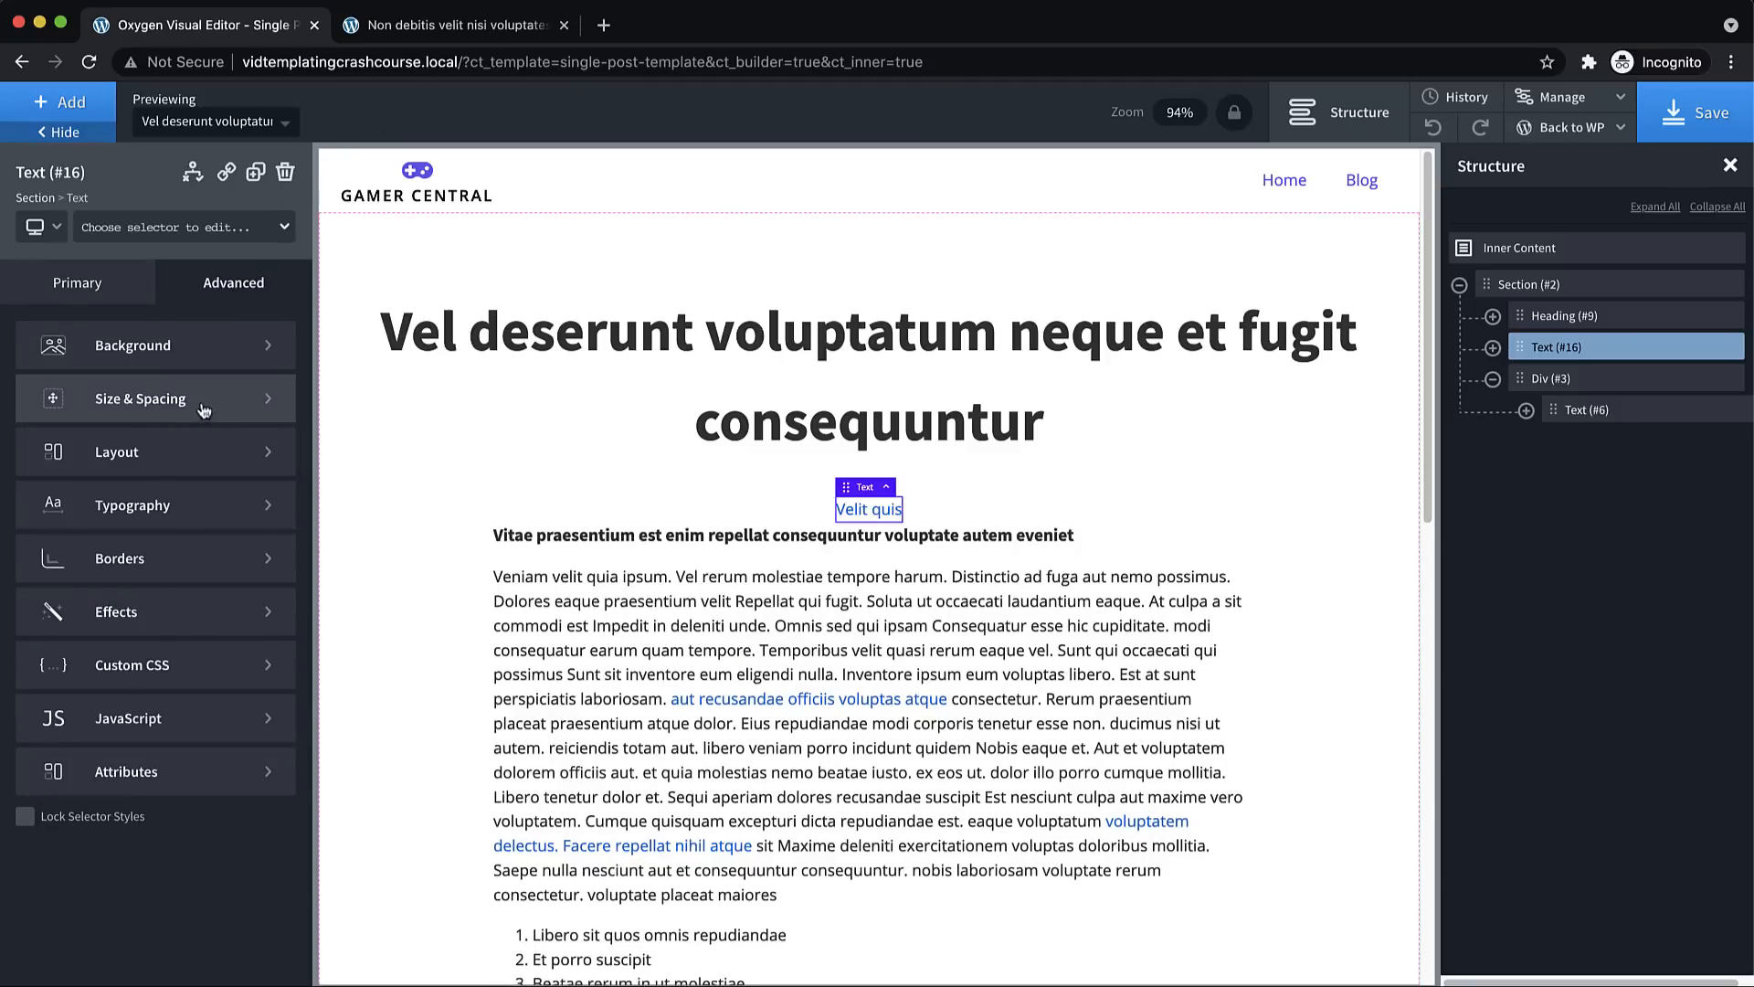
pyautogui.click(199, 399)
pyautogui.click(211, 471)
pyautogui.write('32')
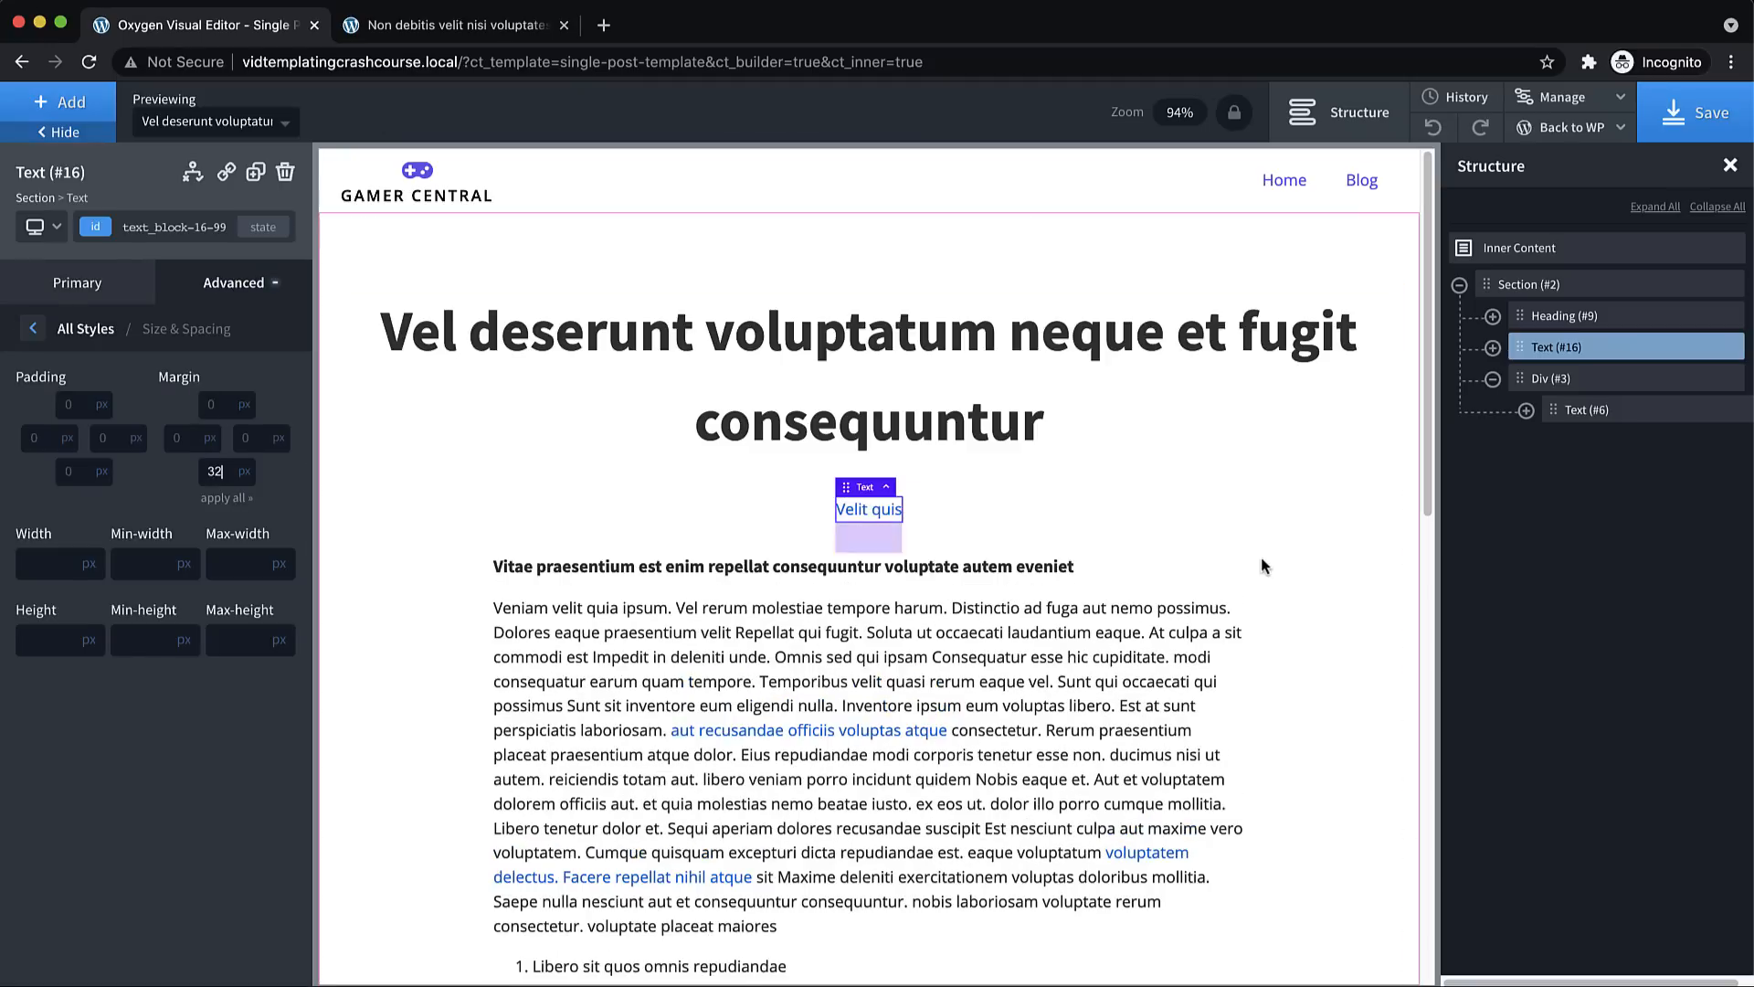
pyautogui.click(1262, 565)
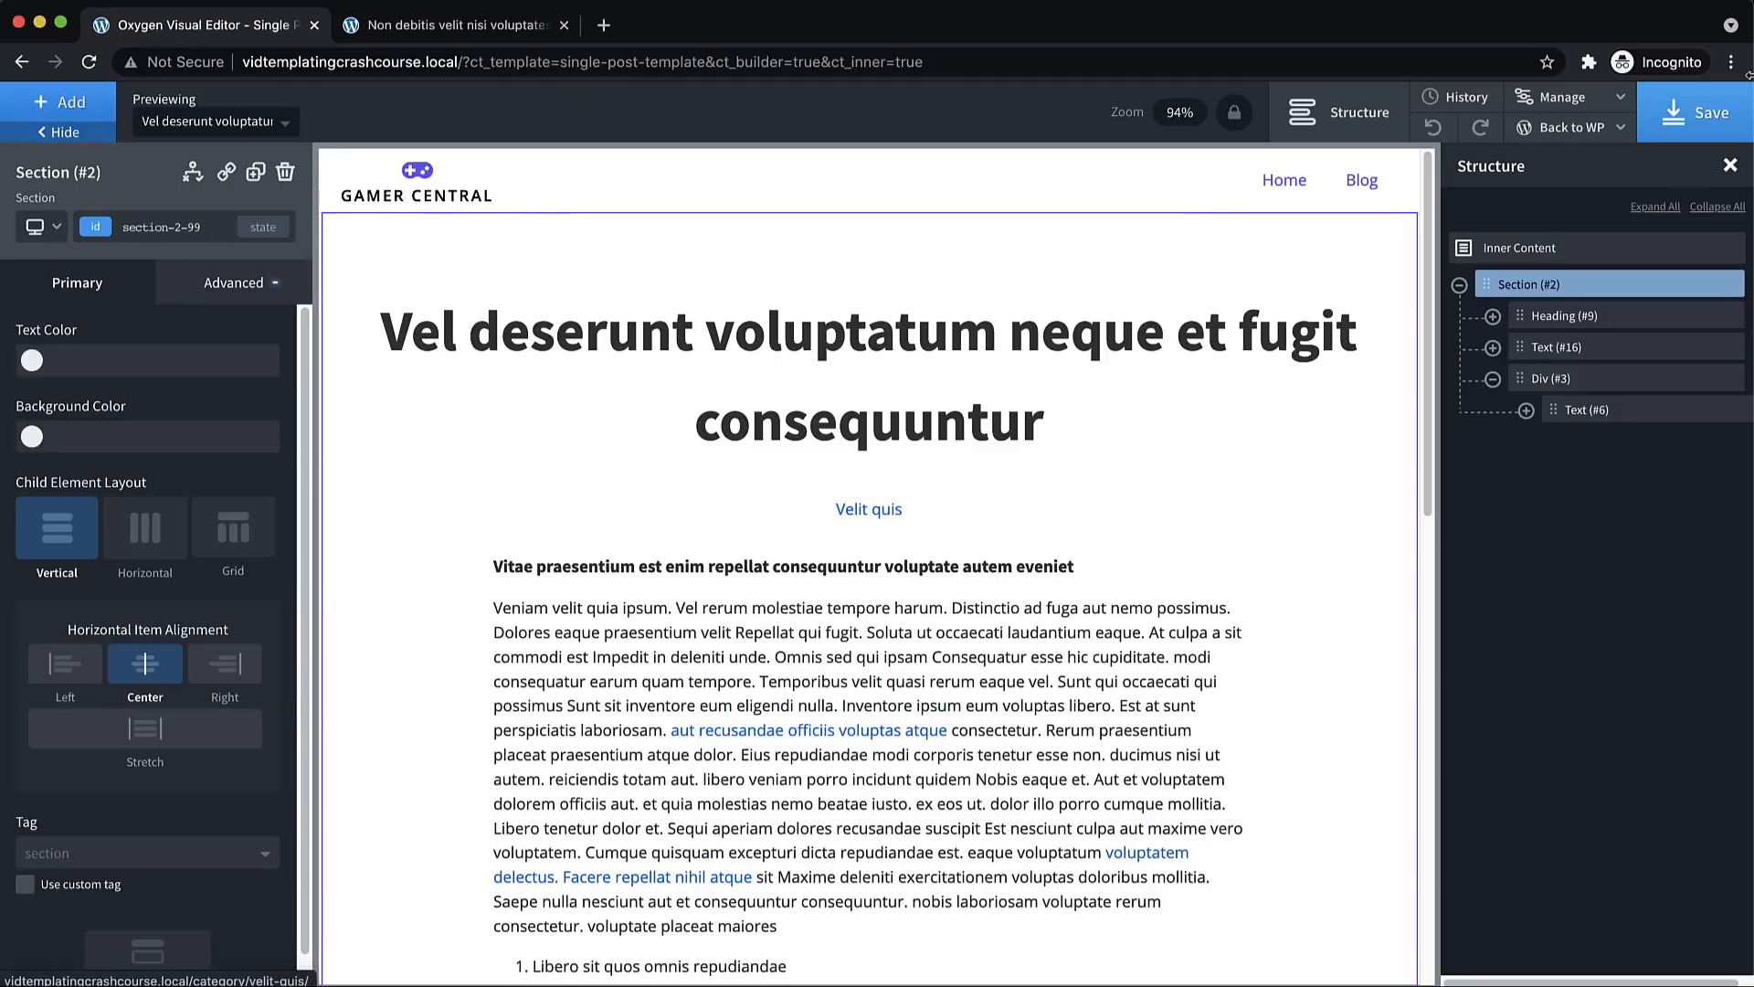
pyautogui.click(1736, 123)
# Reload the post on the site, open its category link under the title, and look through the category archive
pyautogui.click(480, 27)
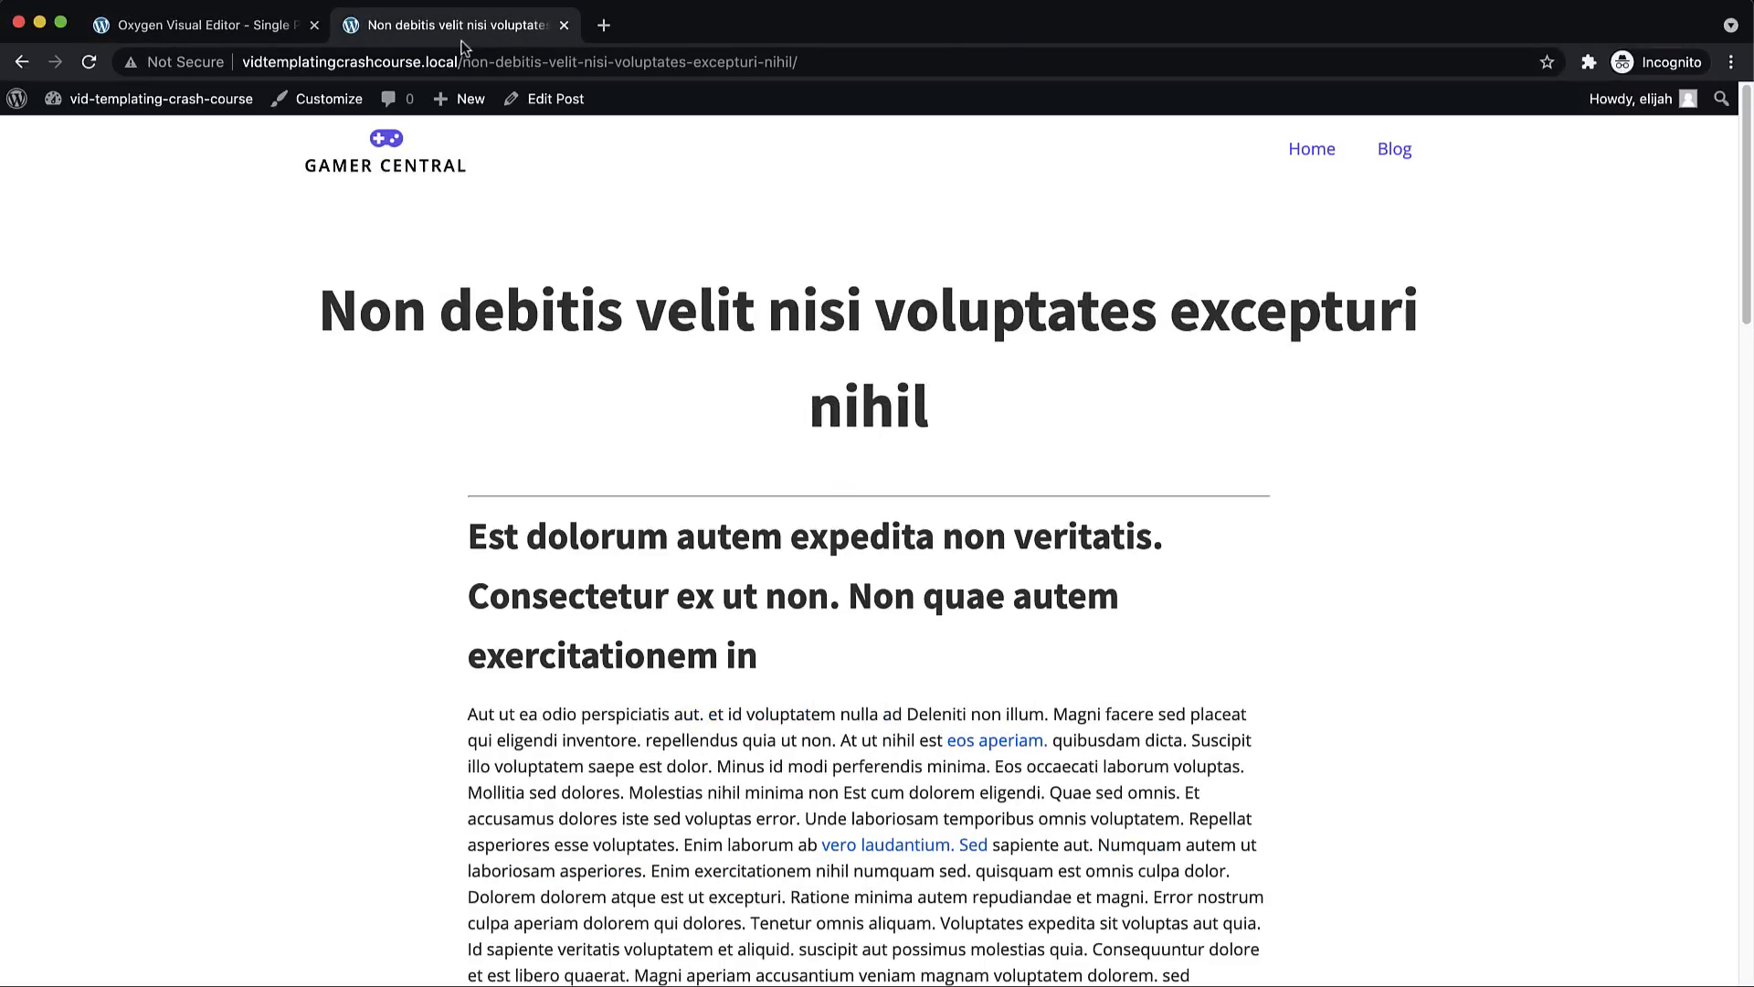
pyautogui.click(89, 61)
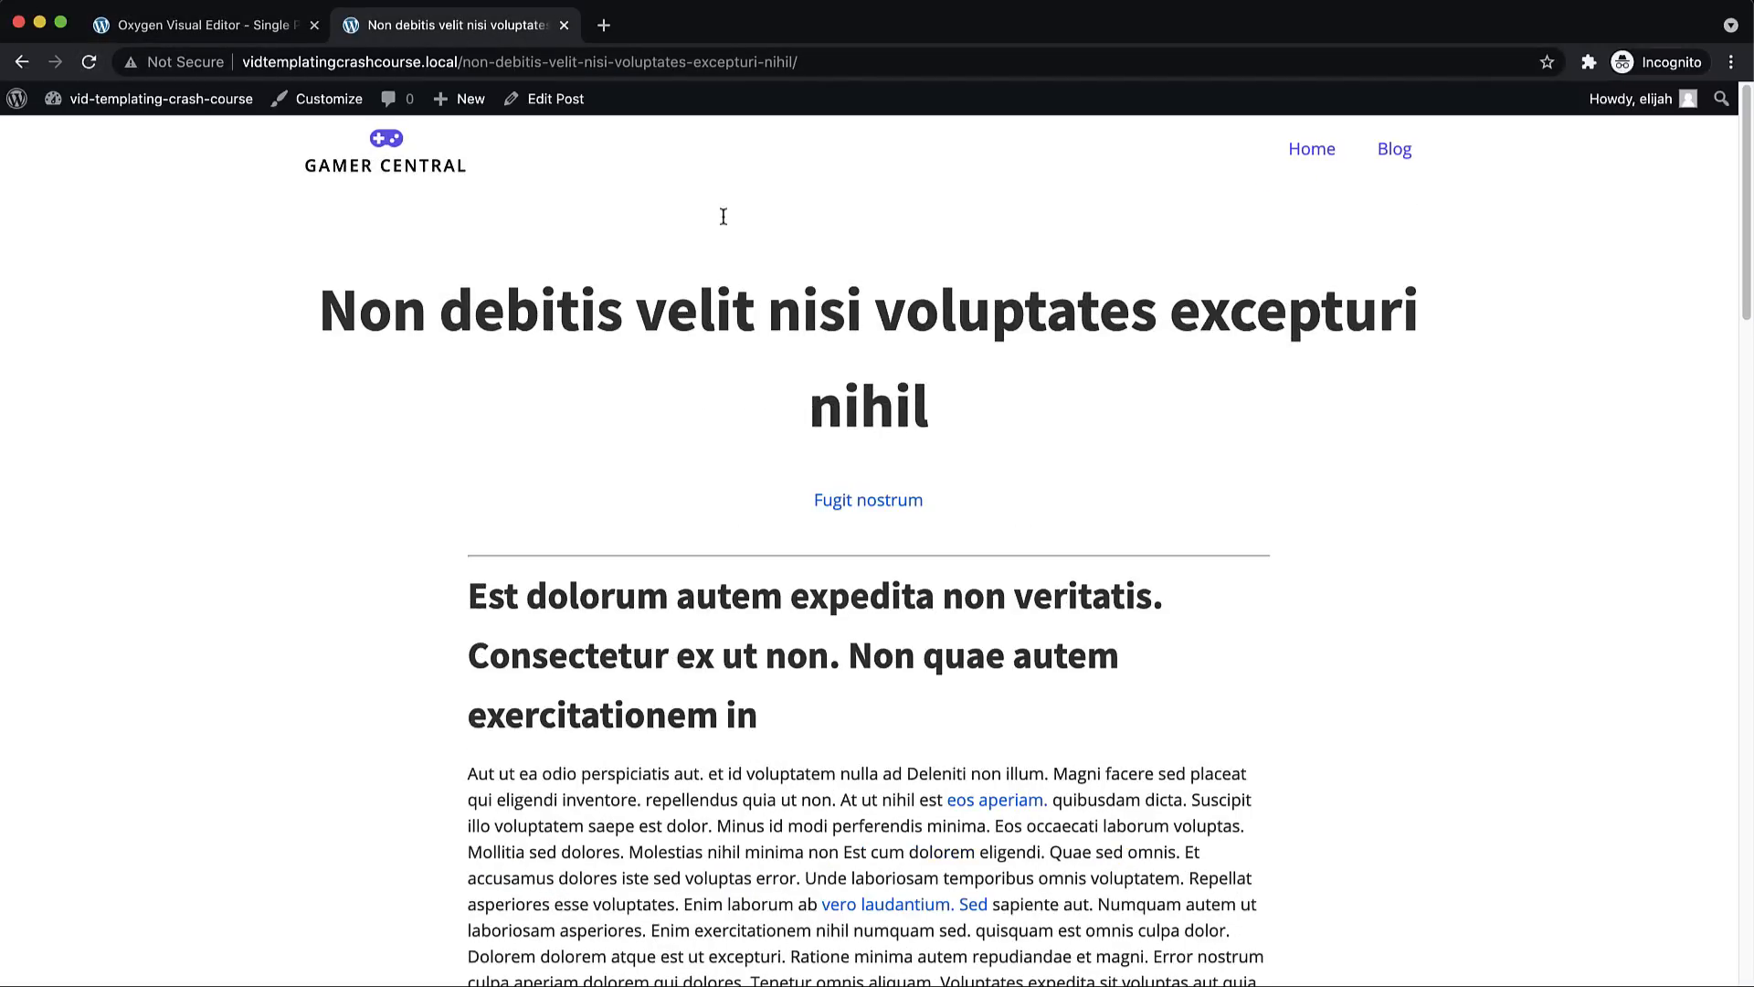
pyautogui.click(857, 504)
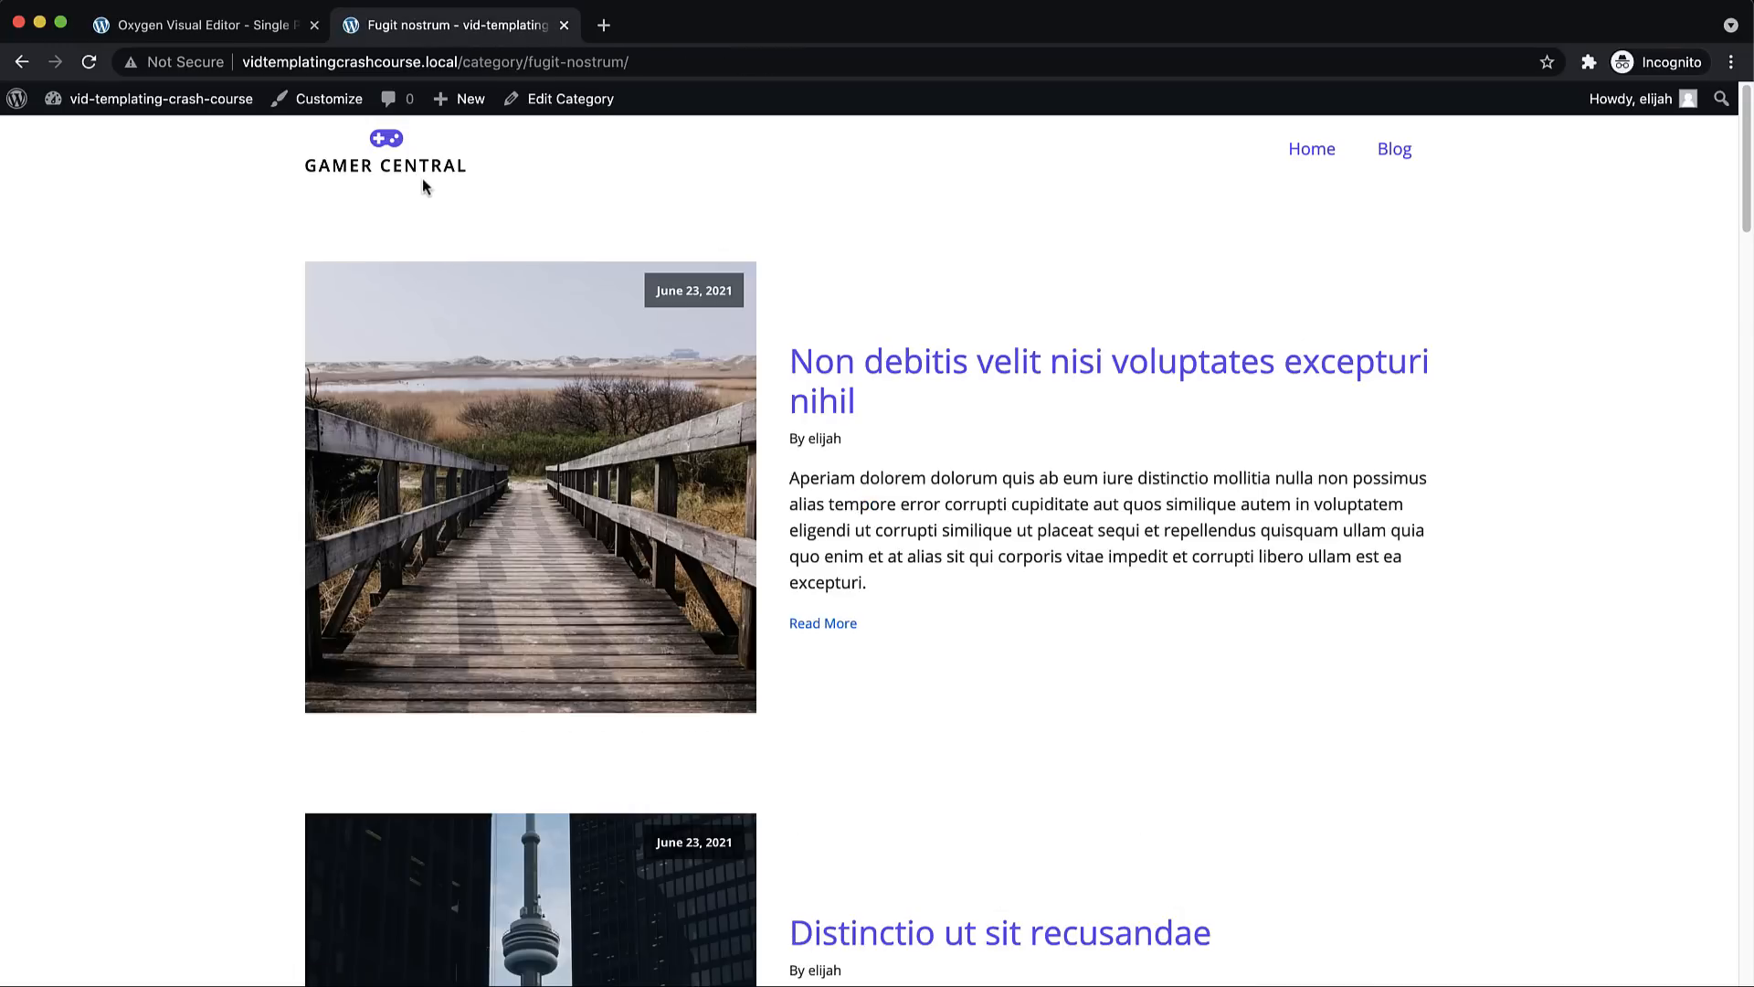
pyautogui.scroll(-5, 1002, 469)
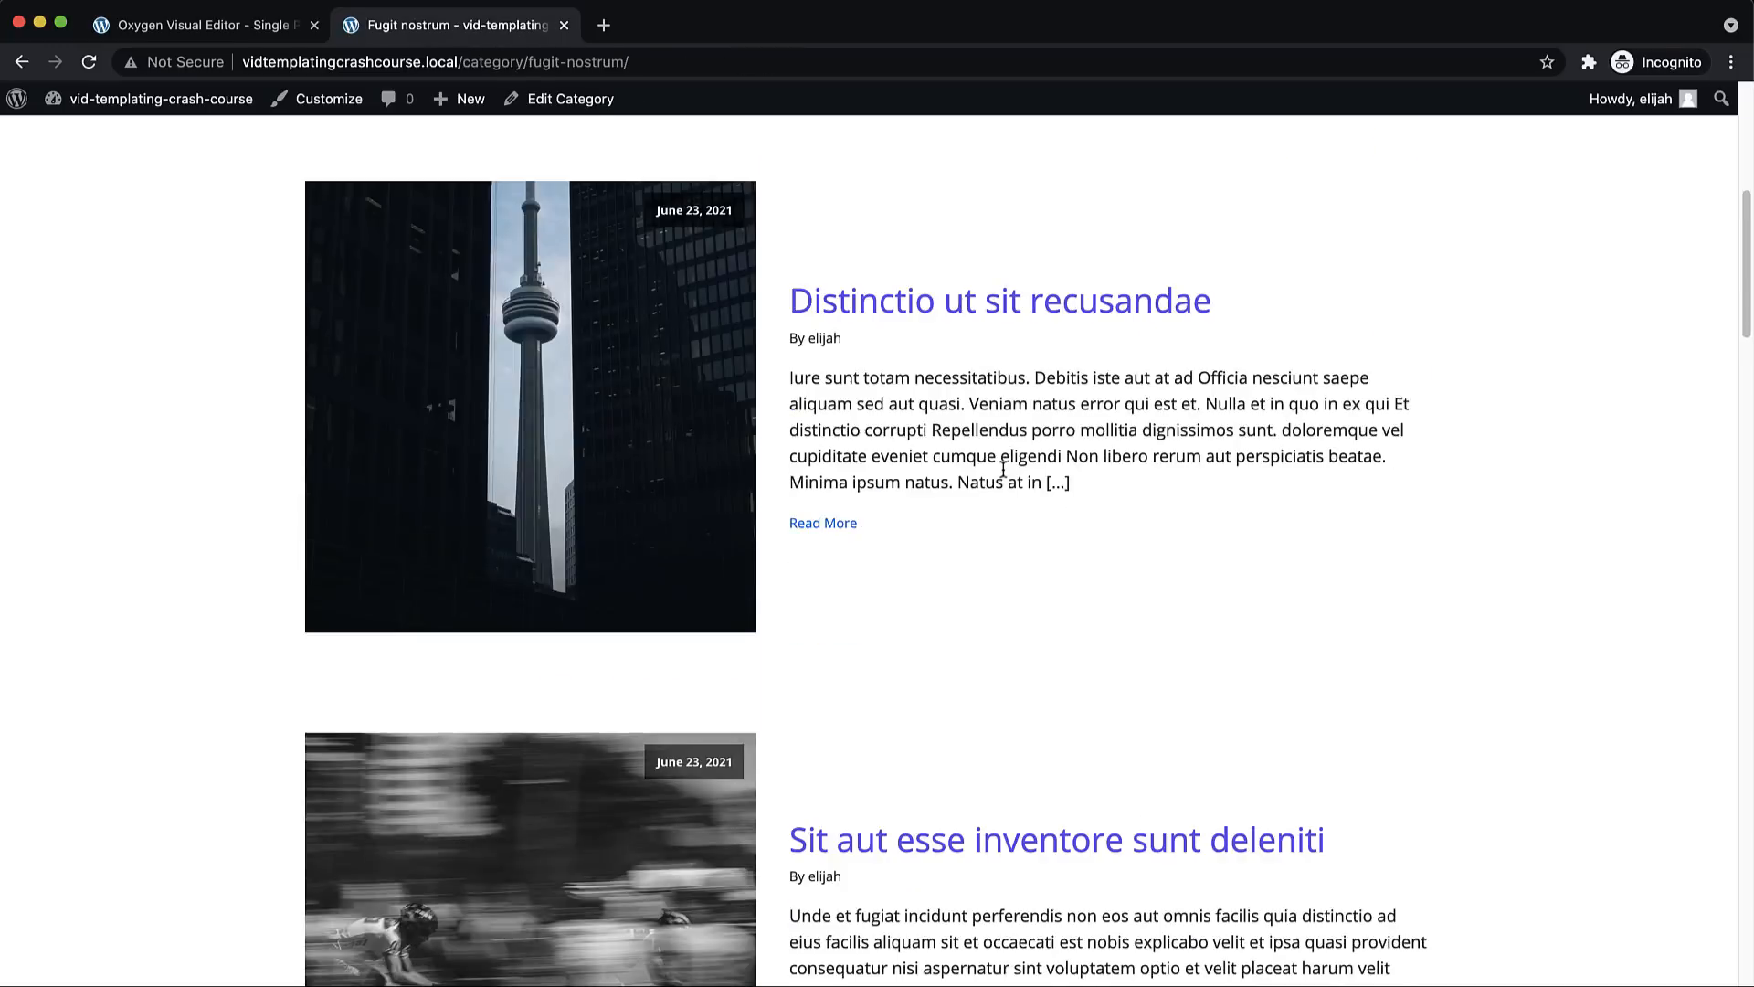
pyautogui.scroll(5, 1003, 469)
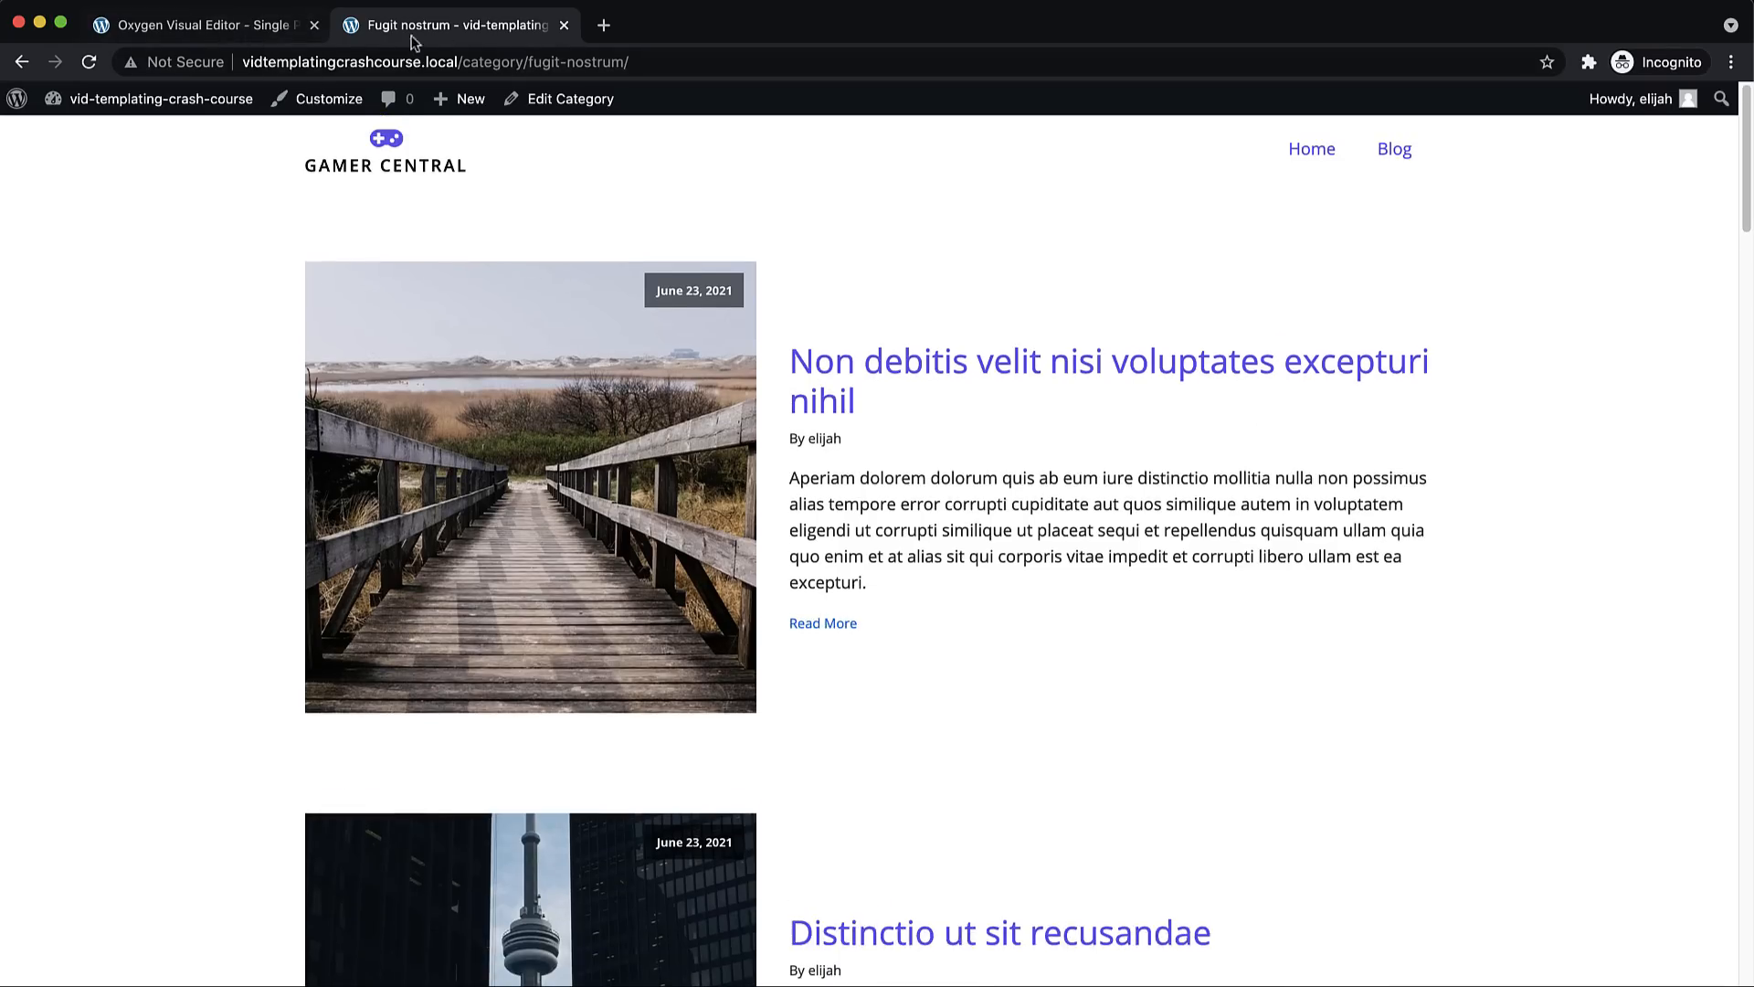
# Return to the Oxygen editor and exit the template to go back to WordPress
pyautogui.click(254, 34)
pyautogui.moveTo(1568, 127)
pyautogui.click(1539, 163)
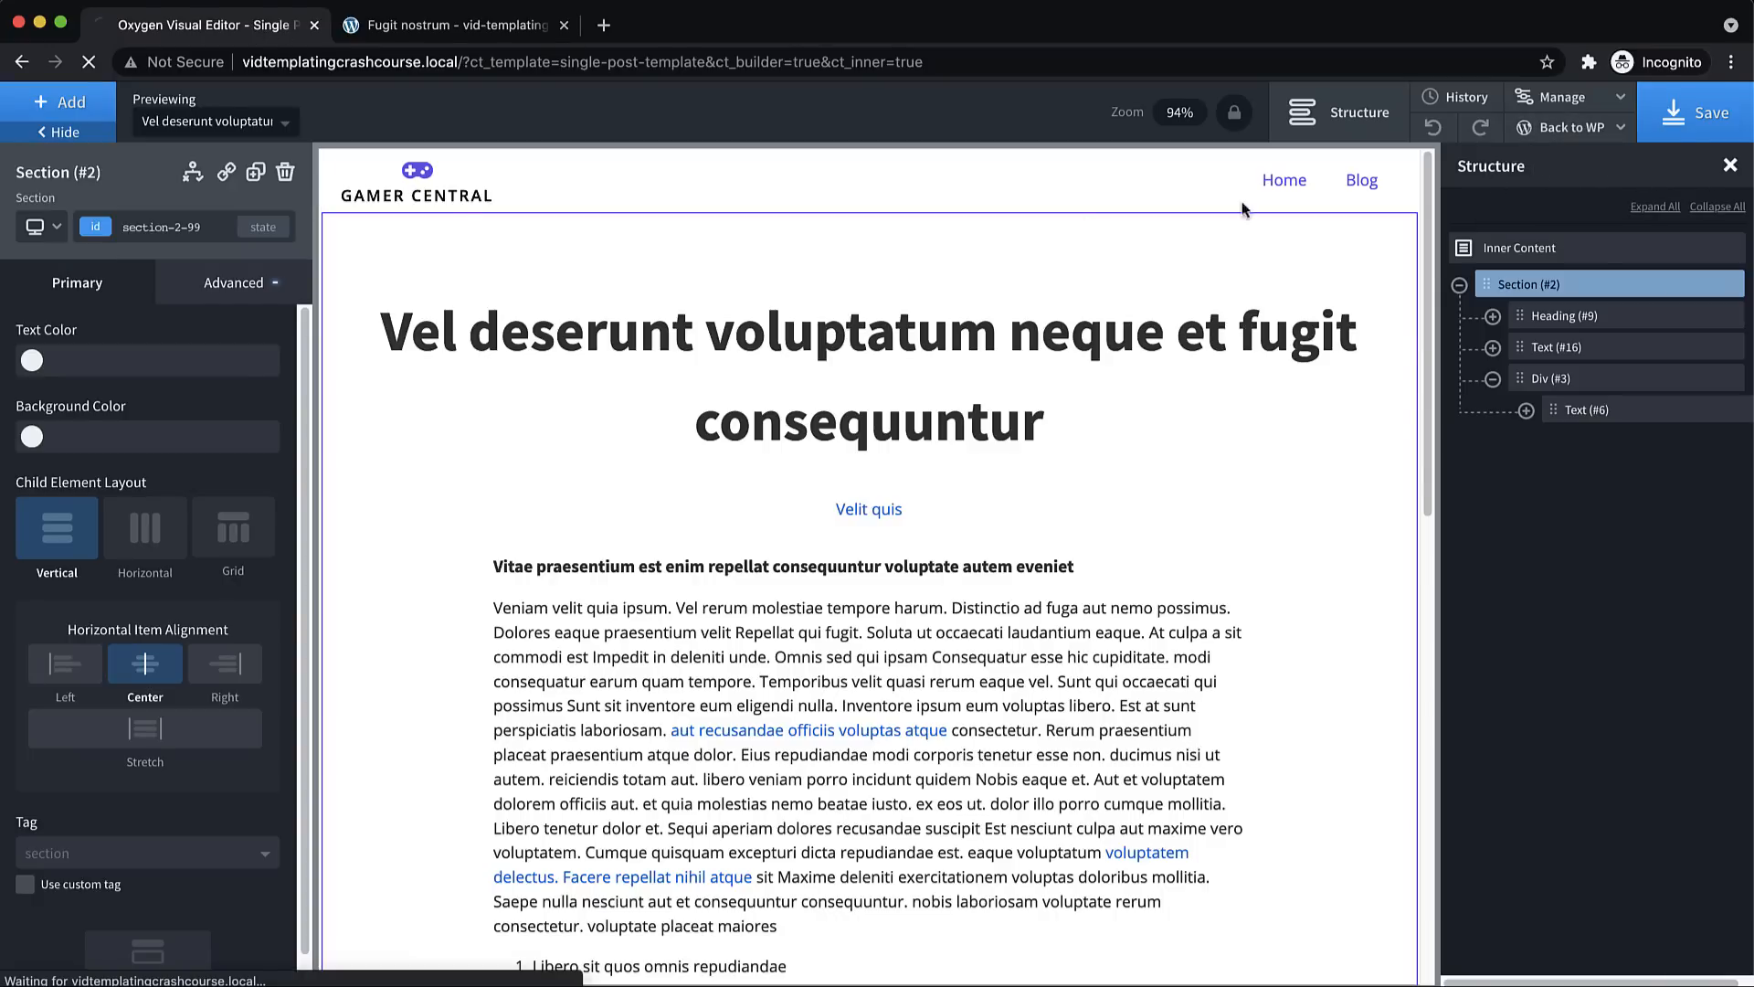
# Go to the Oxygen templates list, close the spare post tab and start a new template titled "Search Results Template"
pyautogui.moveTo(75, 546)
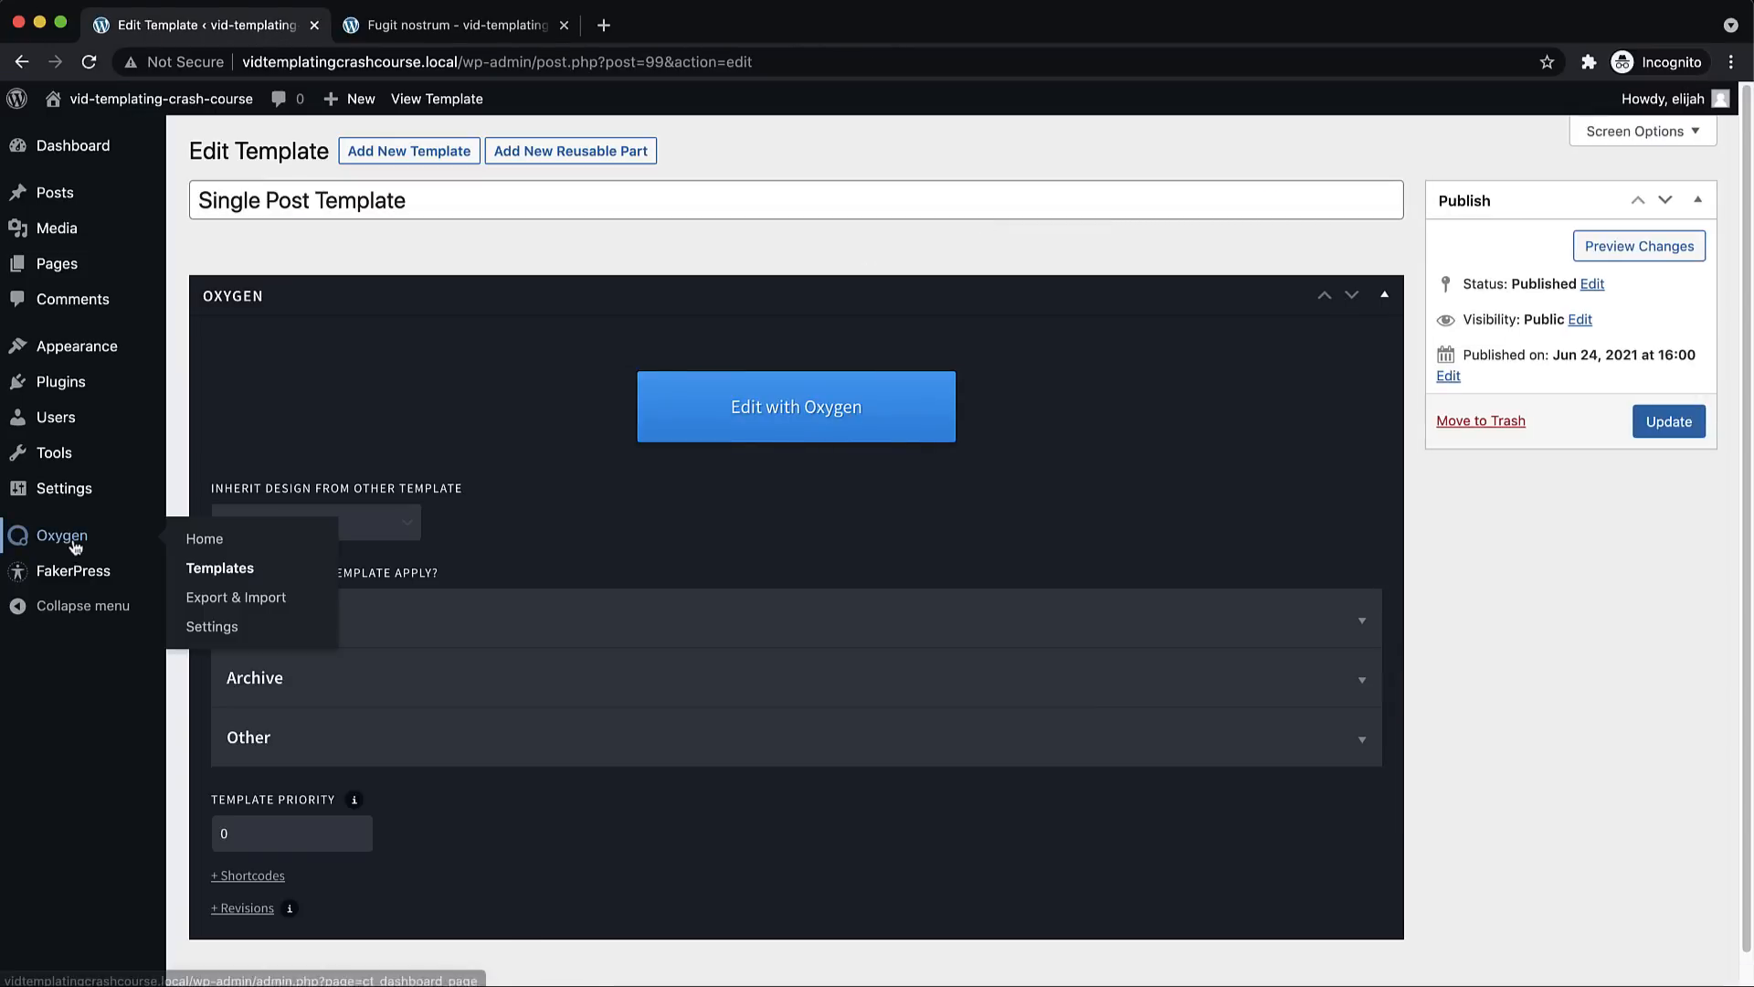
pyautogui.click(219, 568)
pyautogui.click(565, 26)
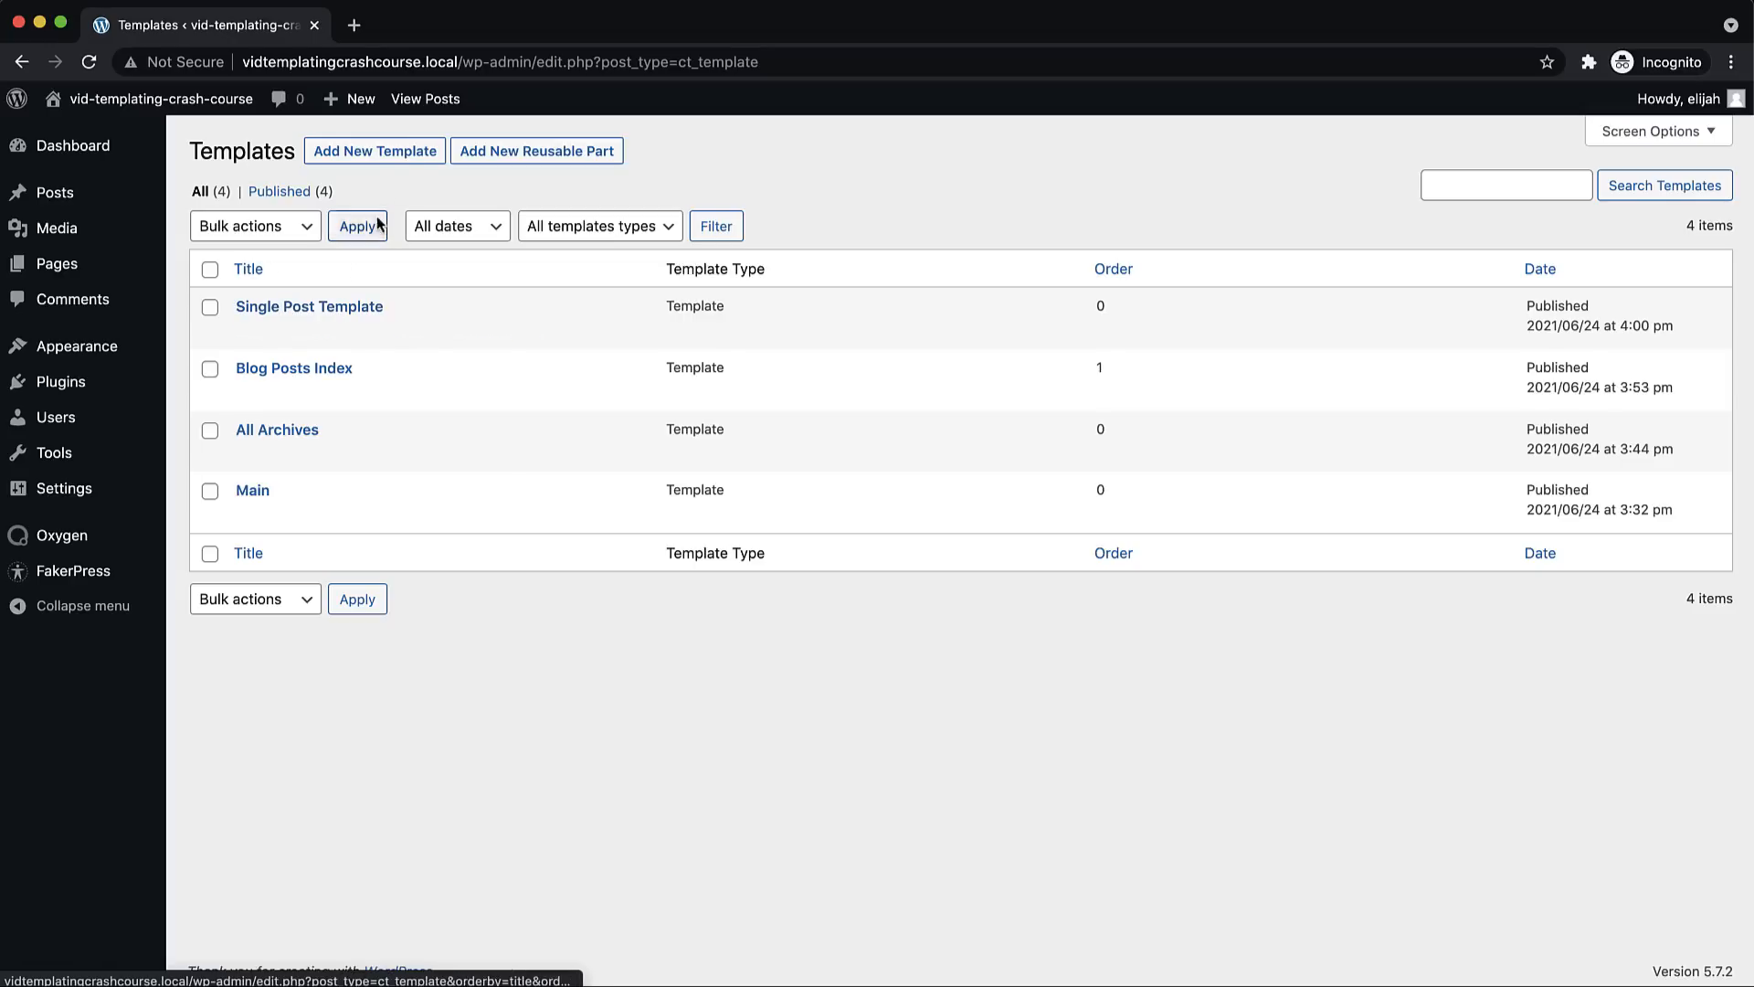
pyautogui.click(388, 155)
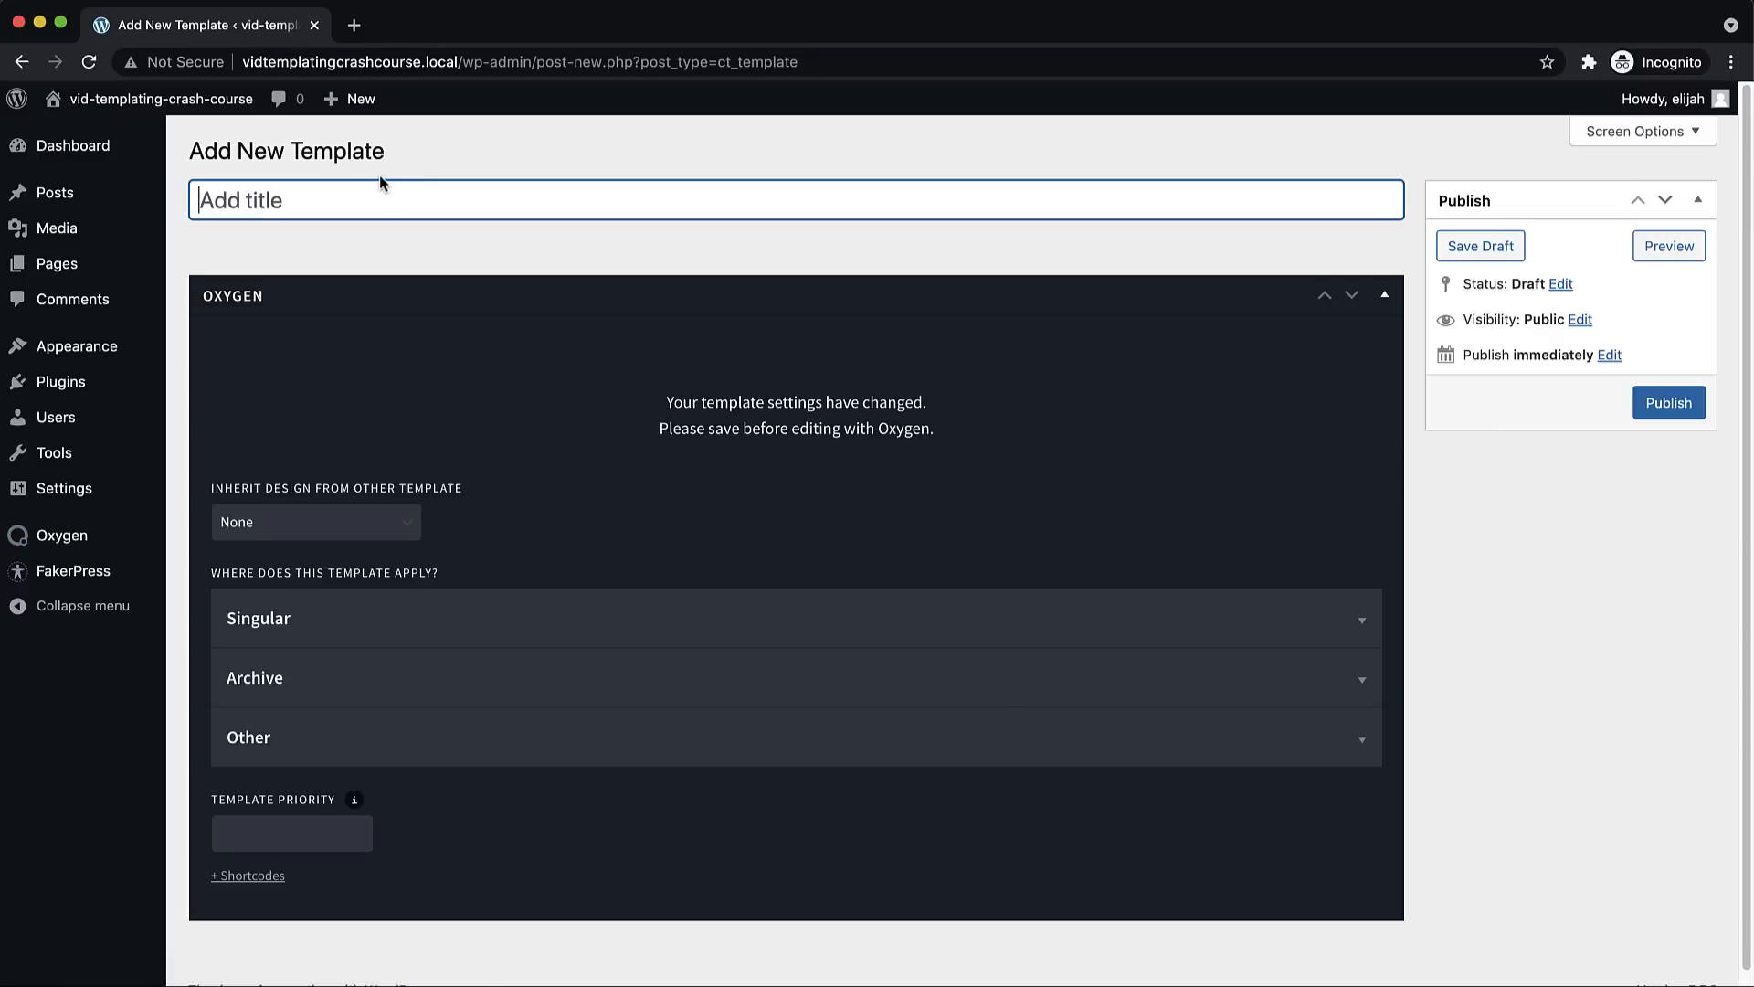
pyautogui.write('Search Results Template')
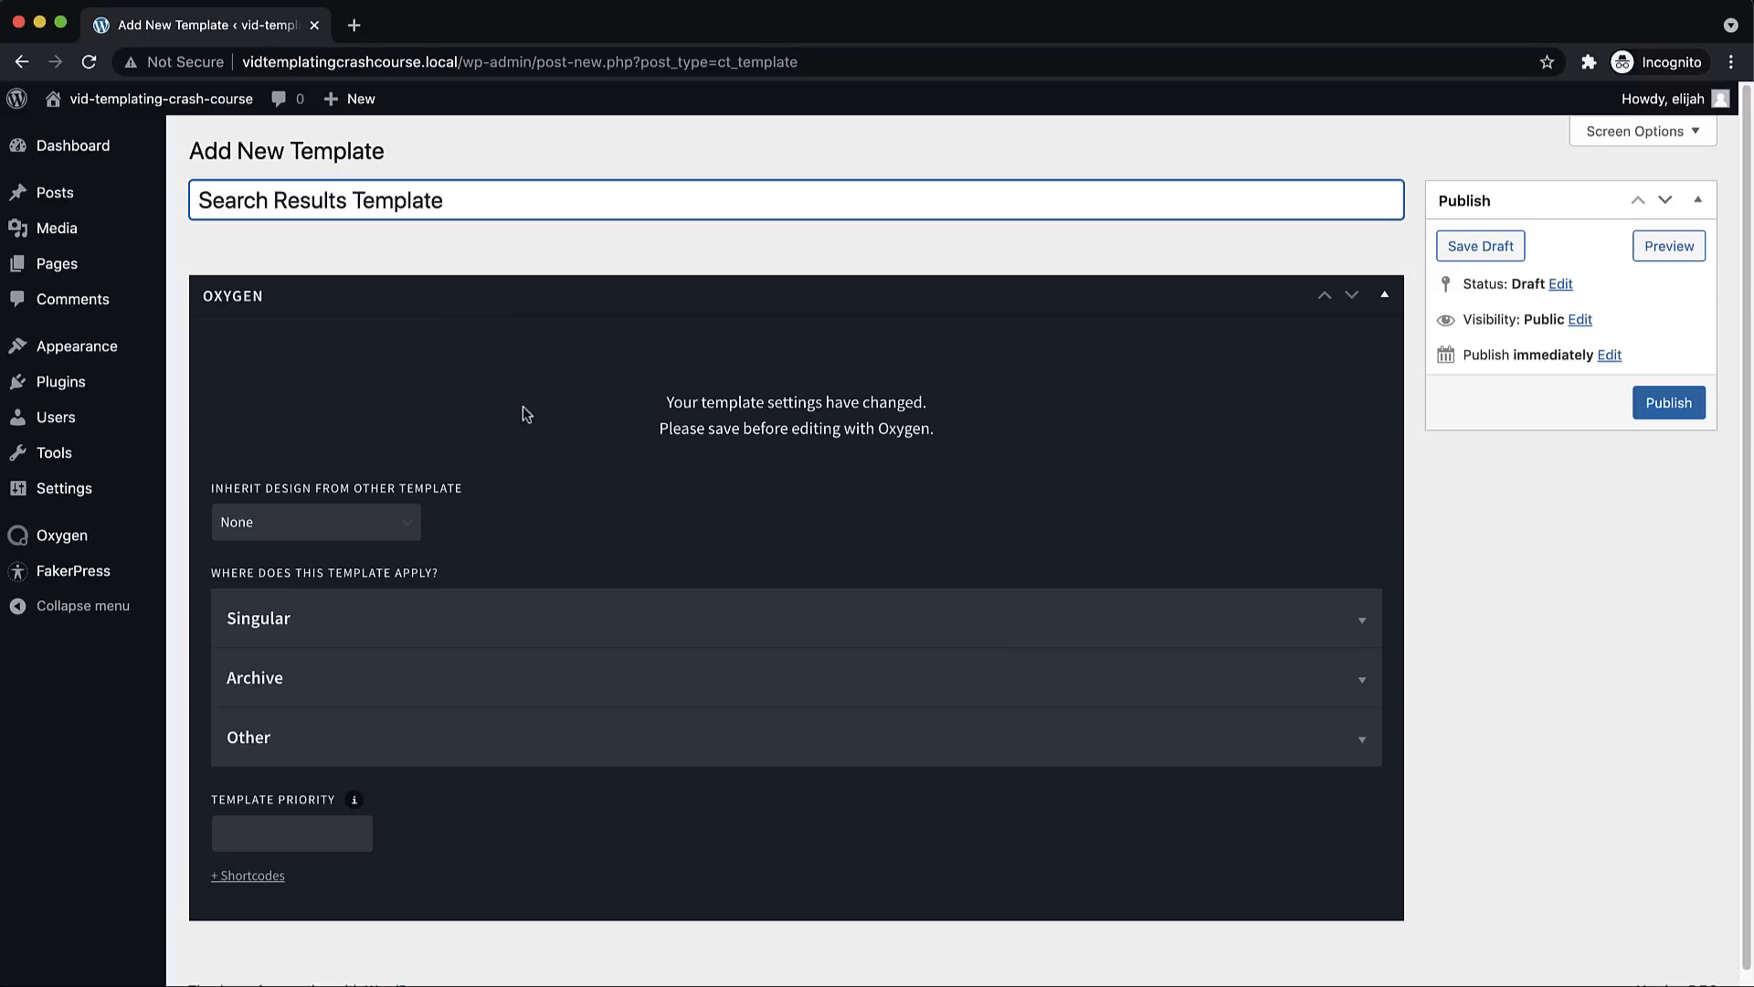
# Make the template inherit its design from Main, apply it to Search Results, and publish it
pyautogui.click(329, 534)
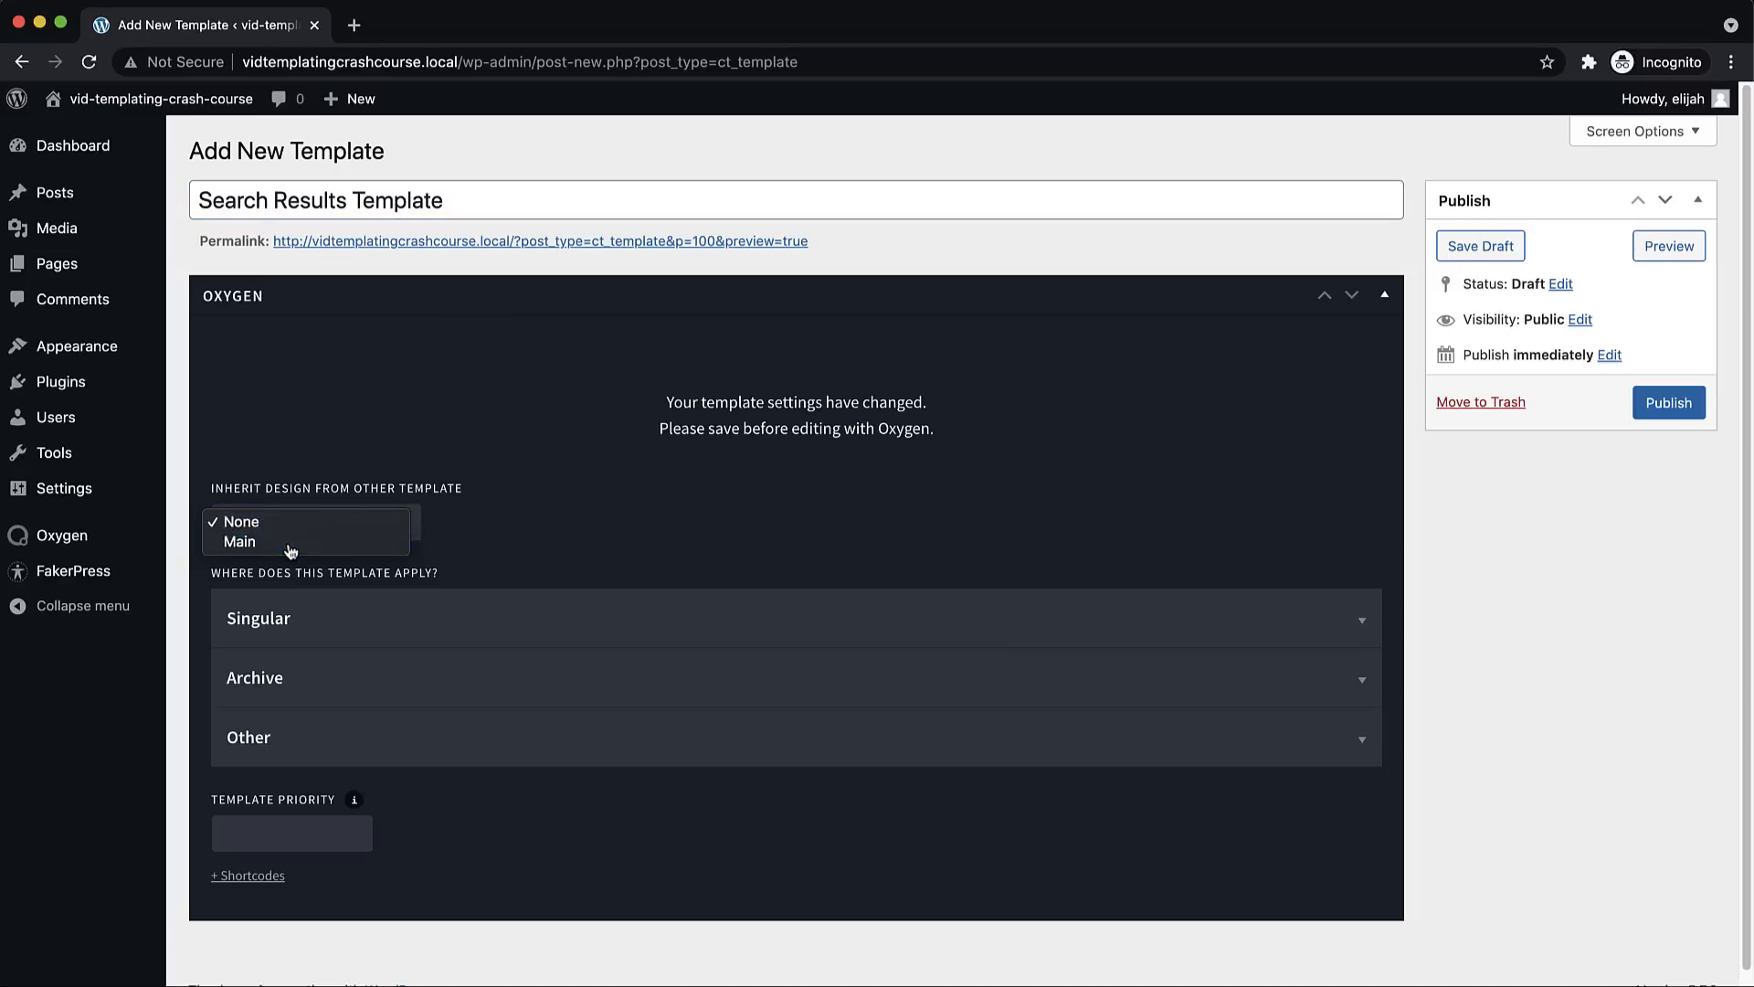
pyautogui.click(285, 544)
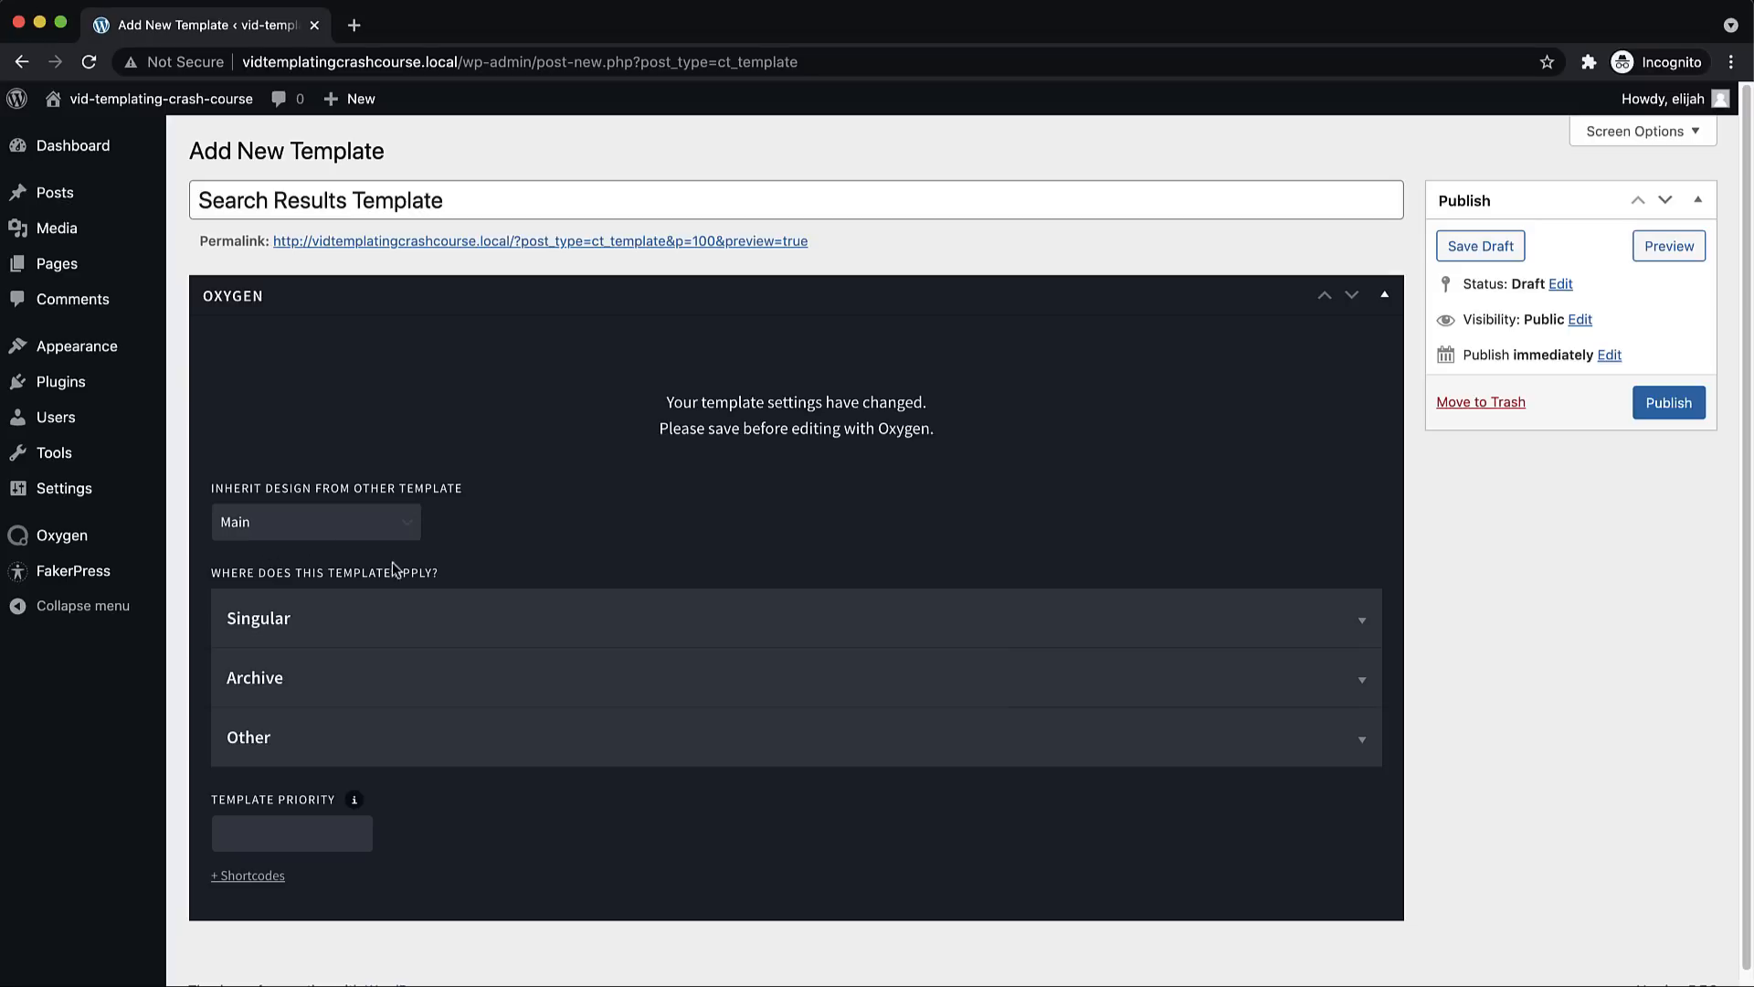
pyautogui.click(330, 742)
pyautogui.scroll(-3, 427, 718)
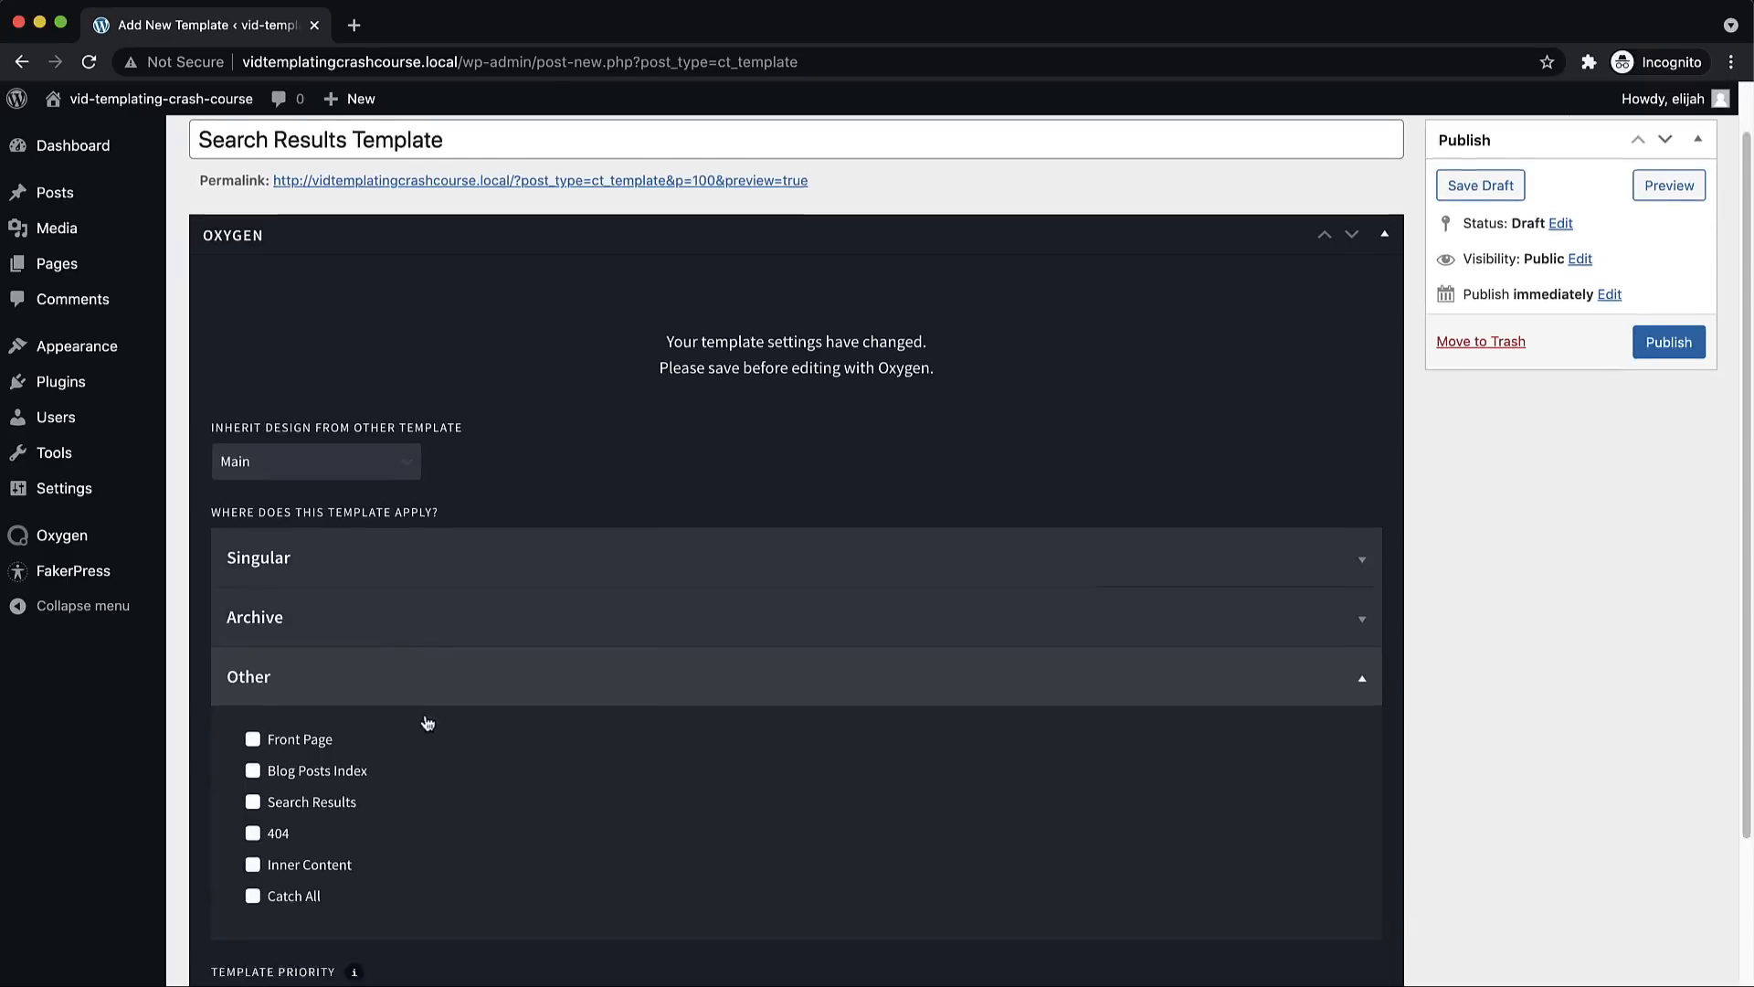
pyautogui.click(254, 724)
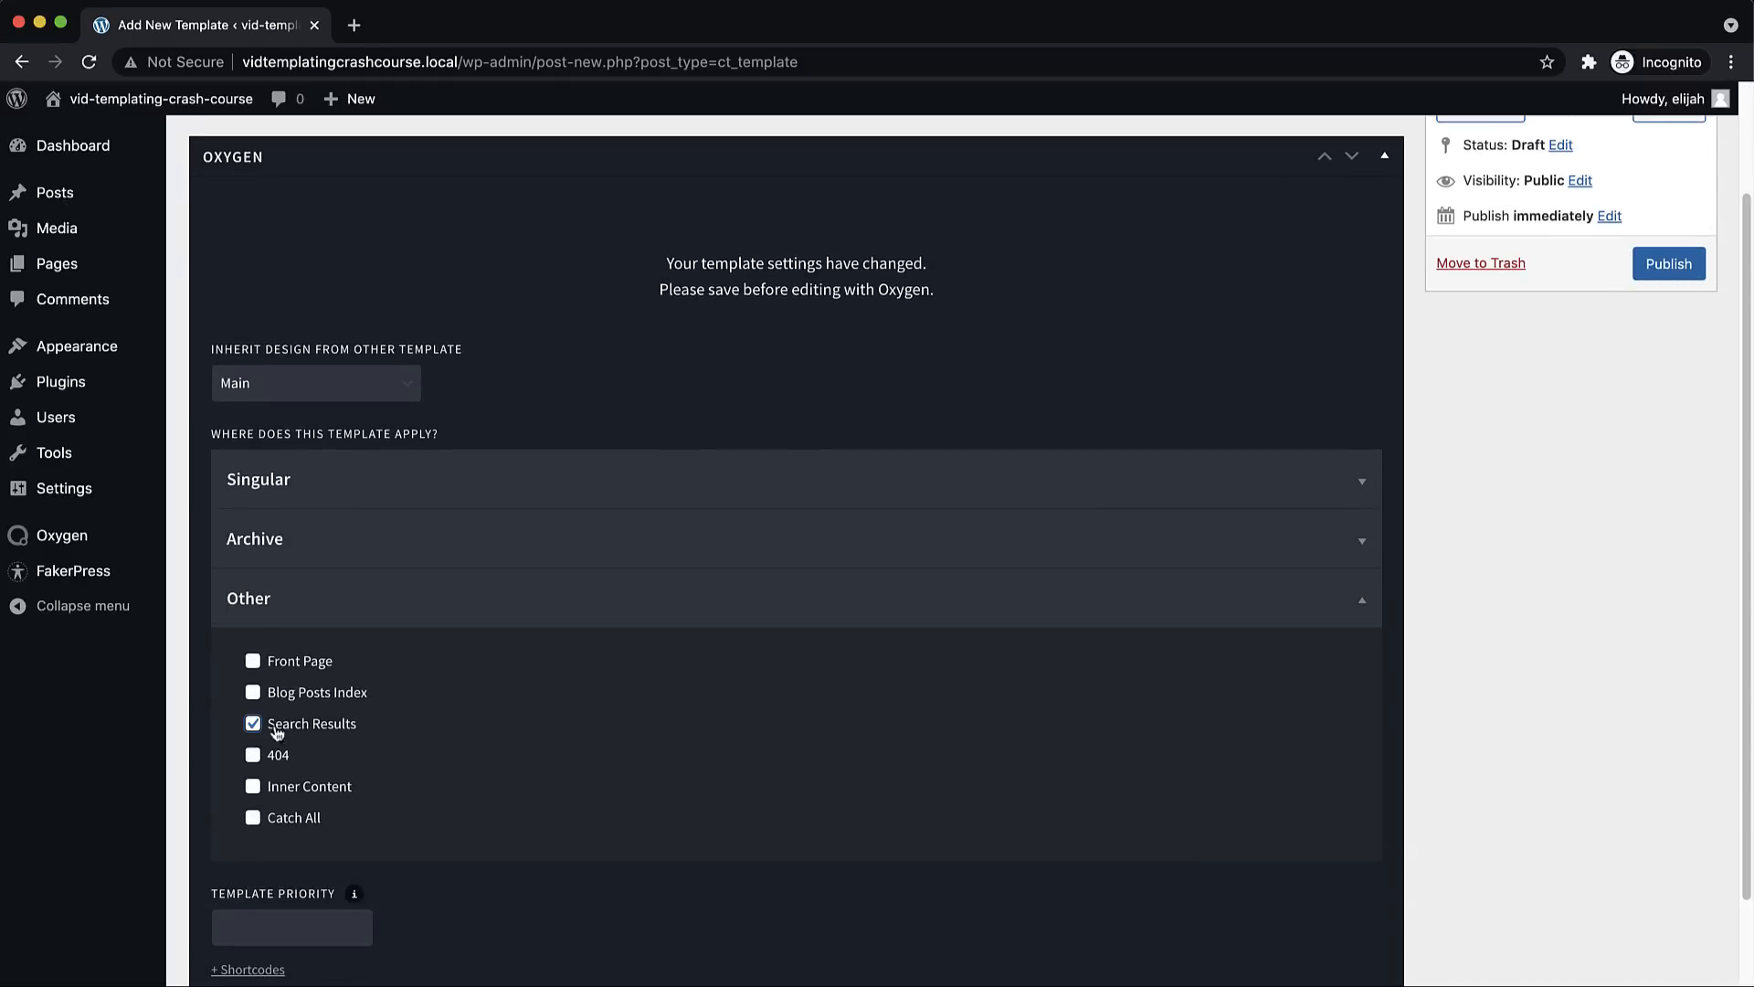
pyautogui.click(1665, 265)
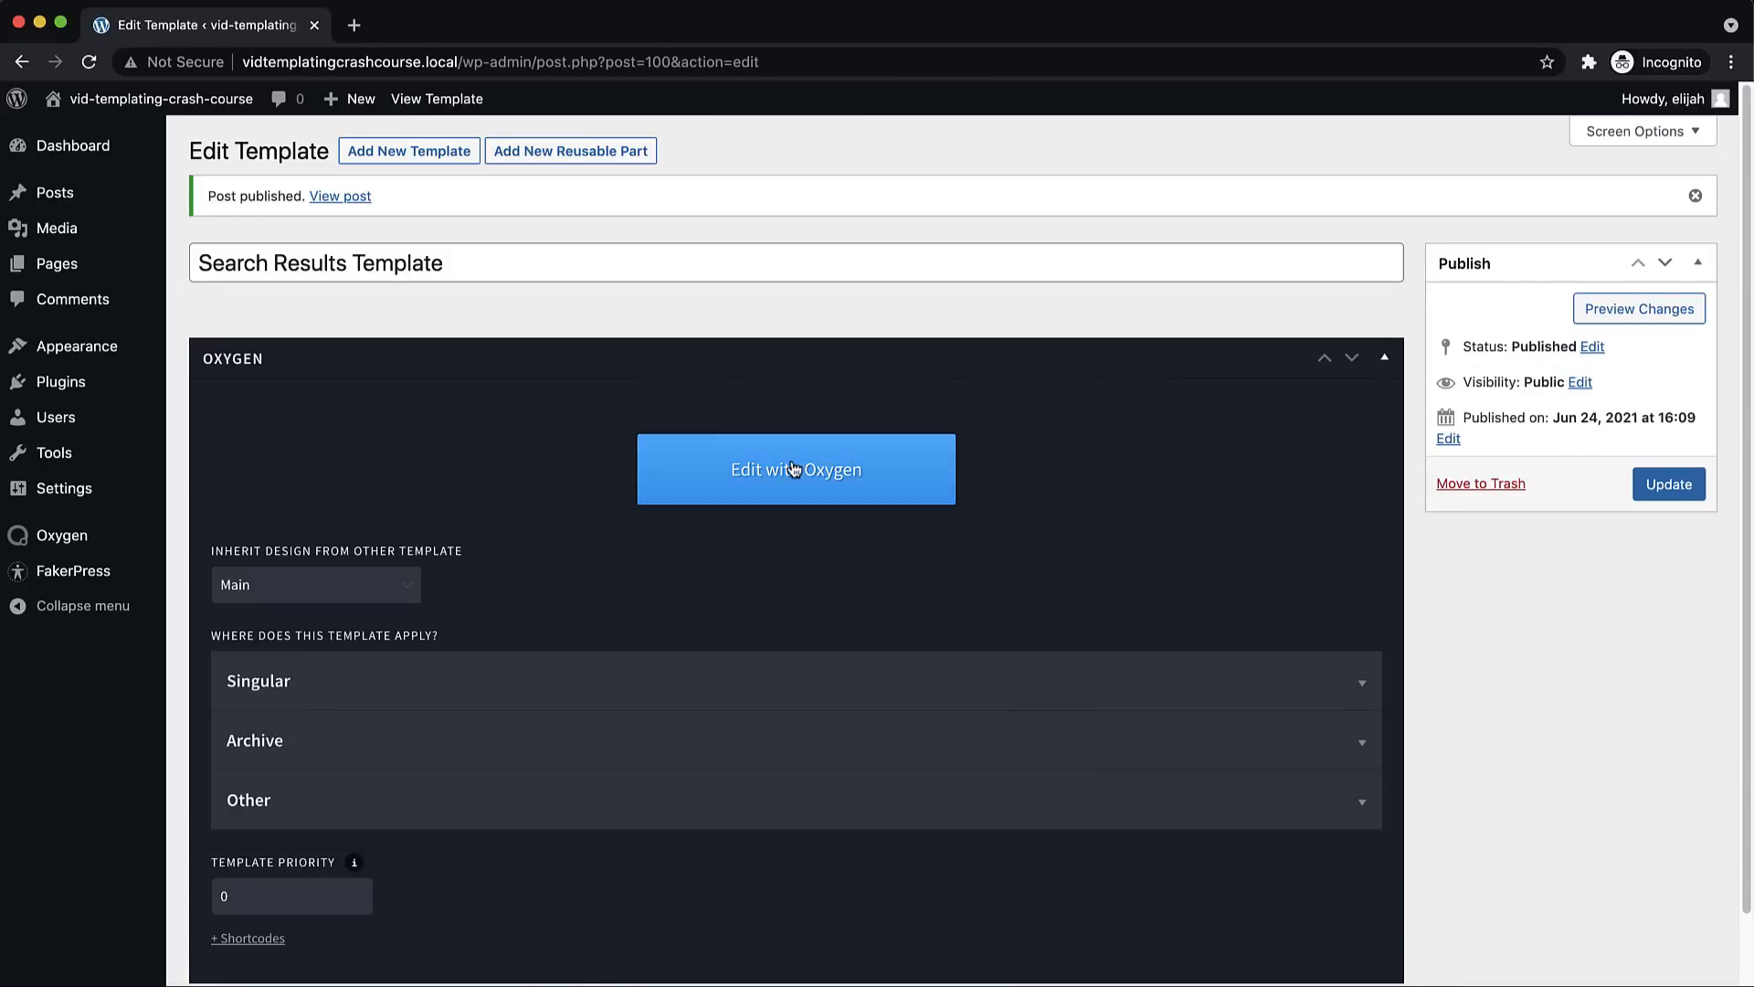
# Edit the template with Oxygen and add a Section containing an Easy Posts element
pyautogui.click(794, 468)
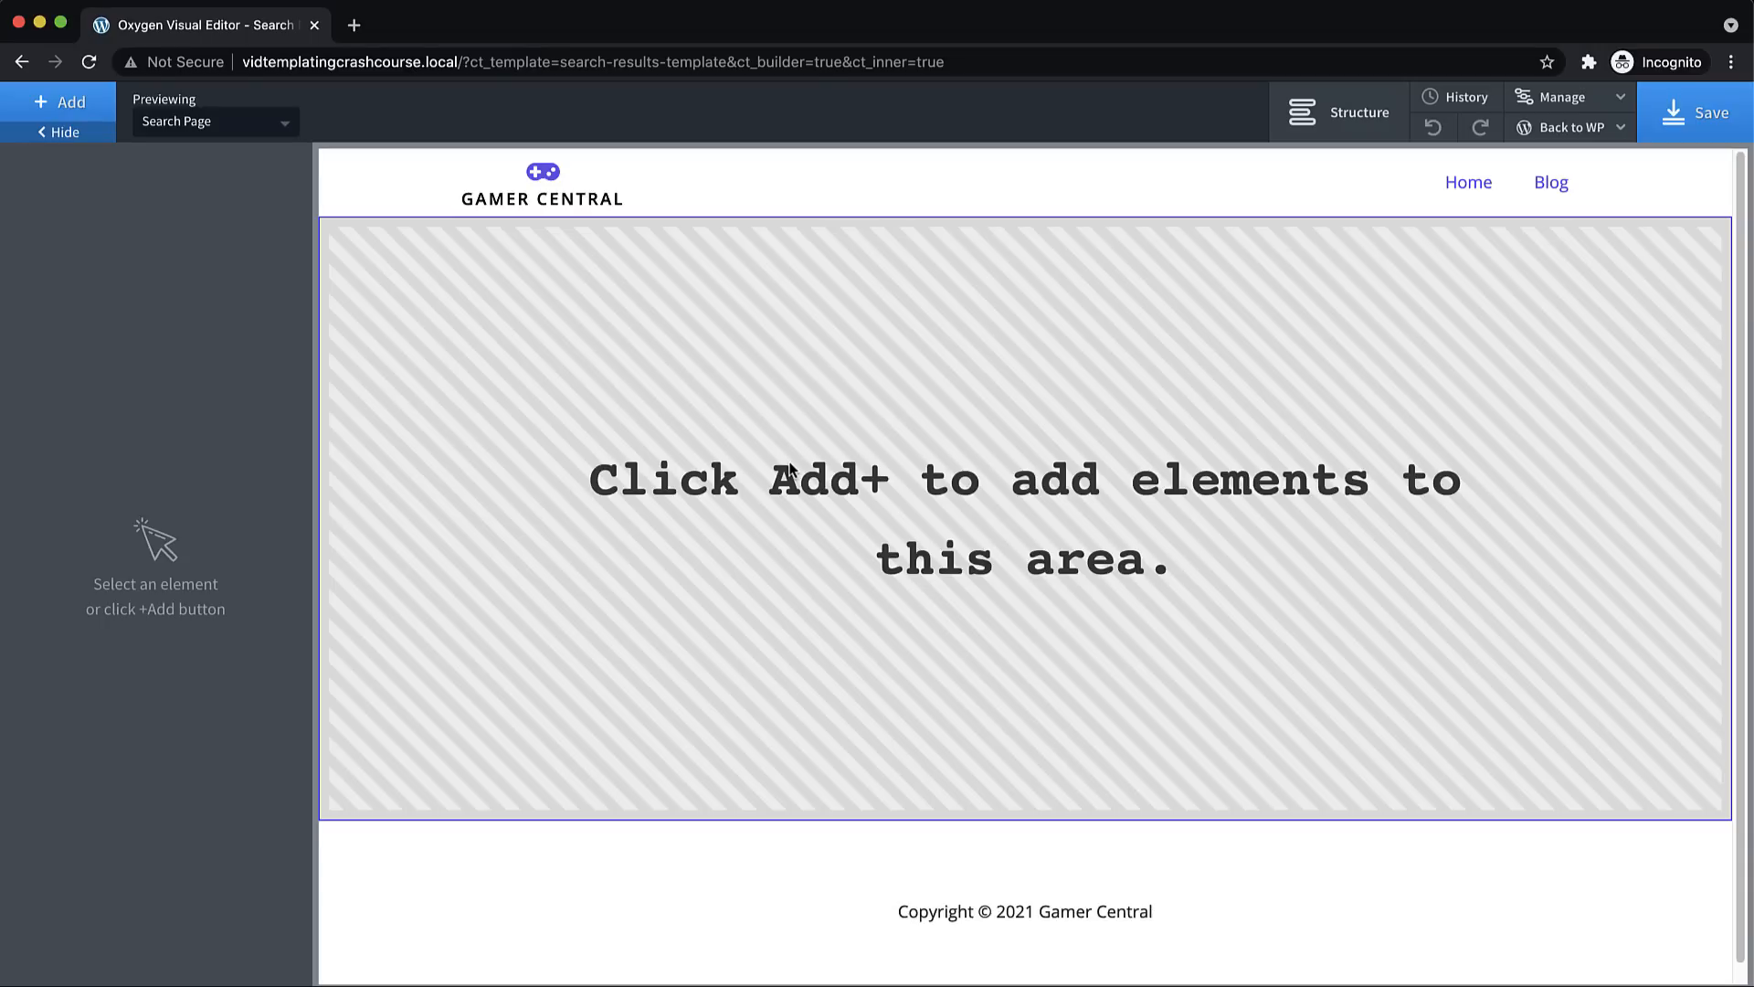
pyautogui.click(70, 107)
pyautogui.click(86, 205)
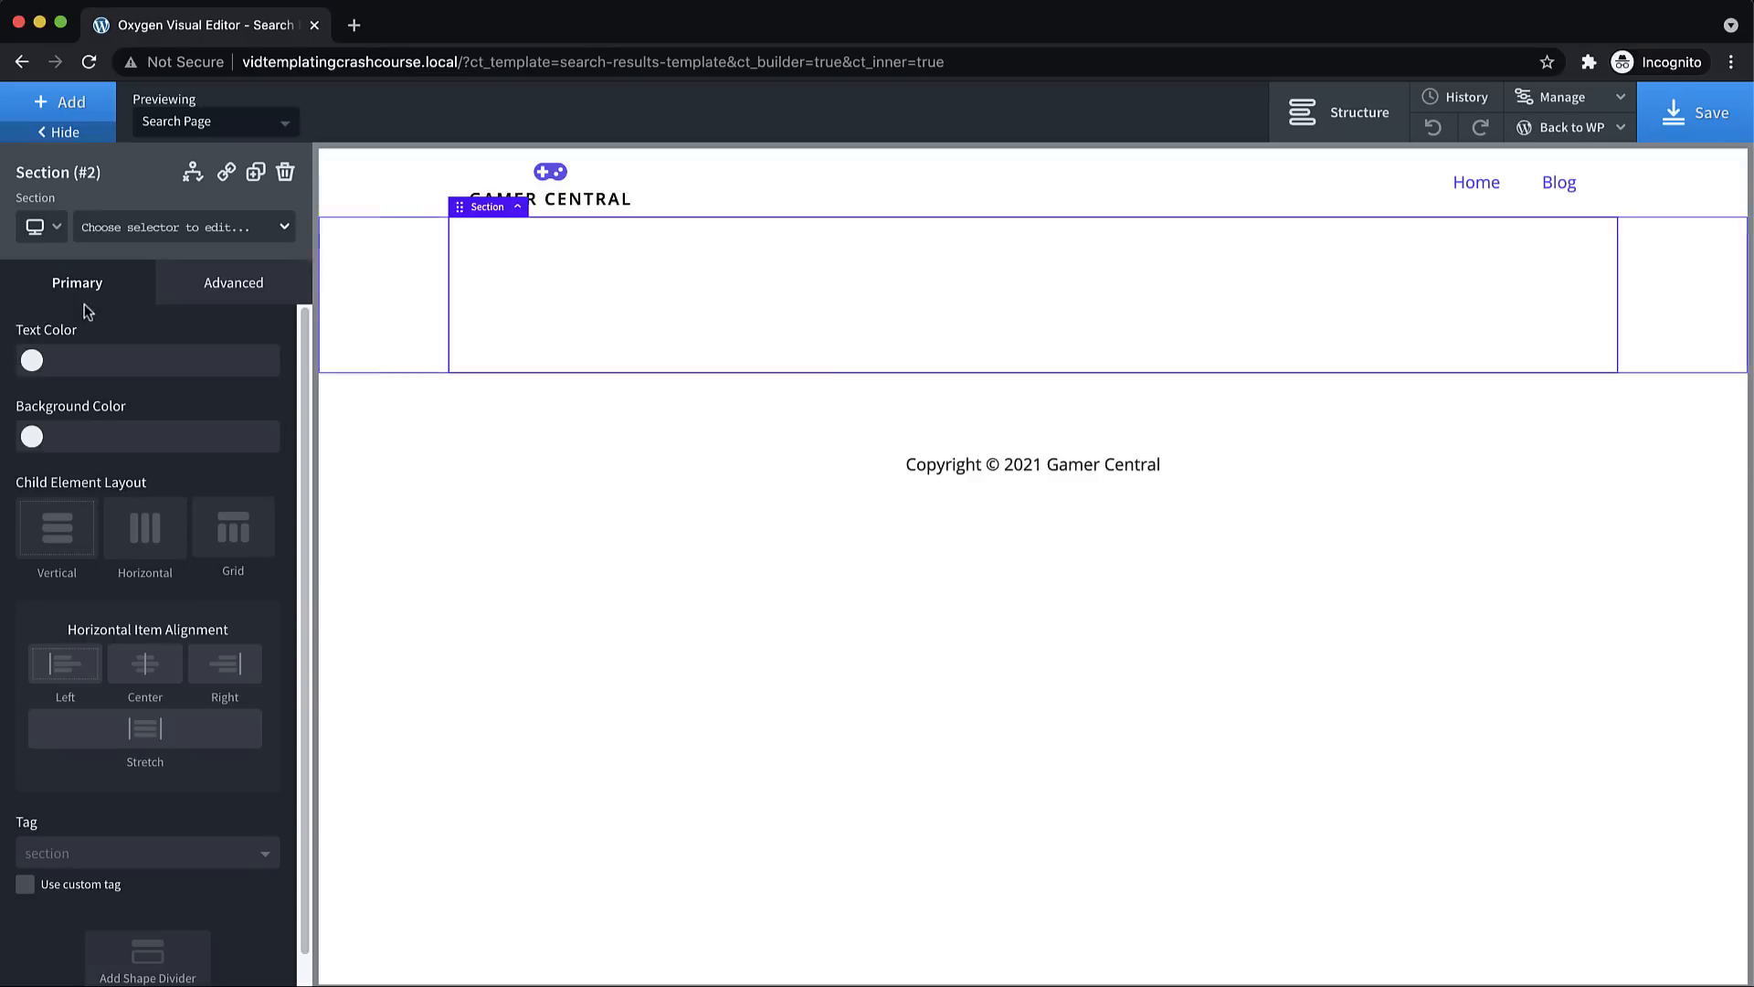
pyautogui.click(79, 113)
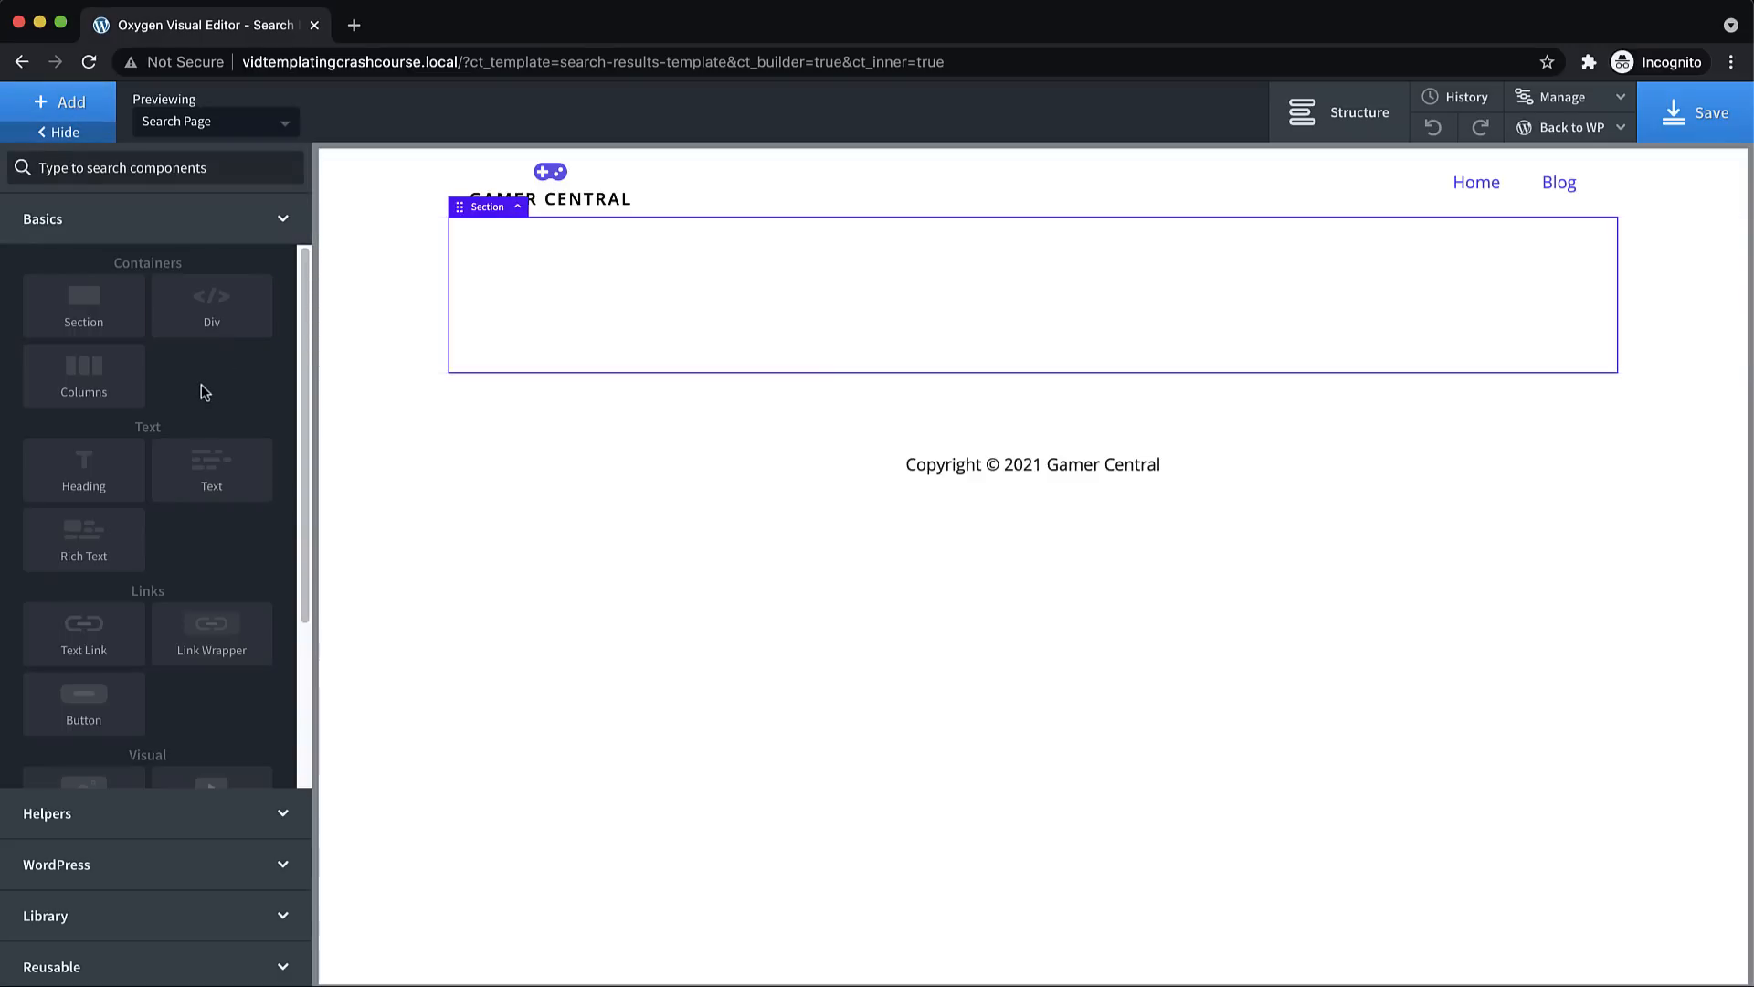
pyautogui.write('easy')
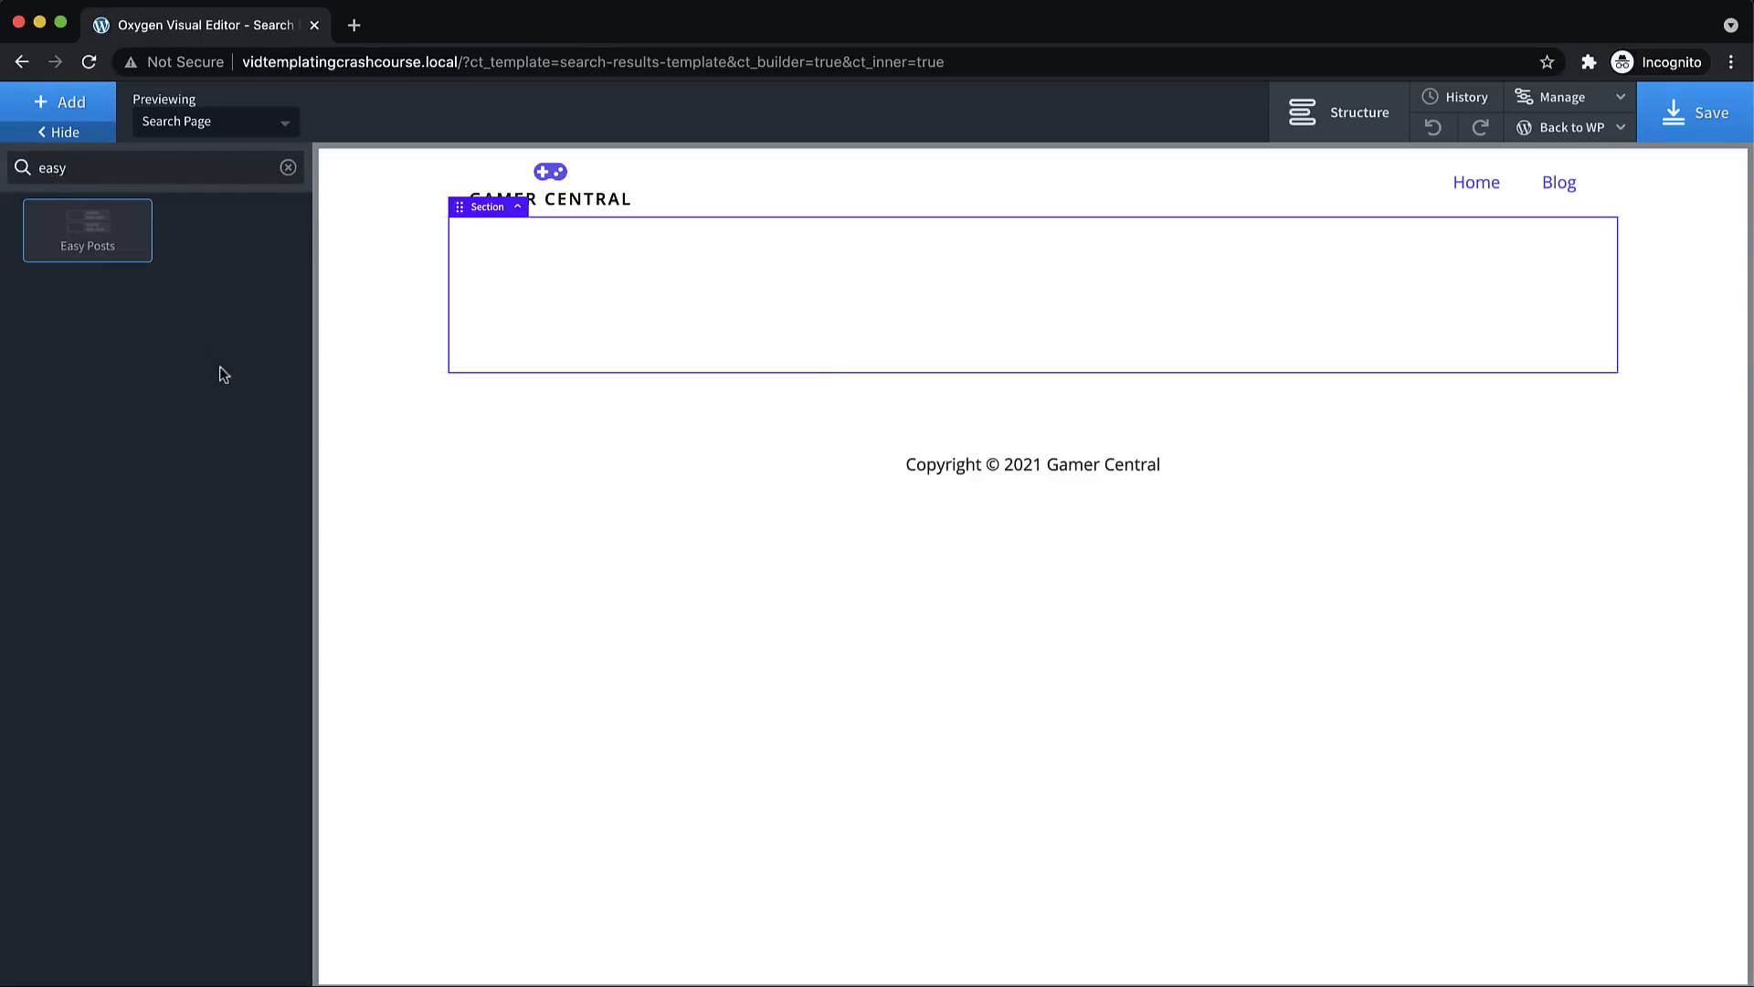
pyautogui.click(128, 253)
# Apply the "List - Image on Left" preset to the Easy Posts element
pyautogui.click(197, 786)
pyautogui.scroll(-2, 199, 788)
pyautogui.scroll(-1, 200, 788)
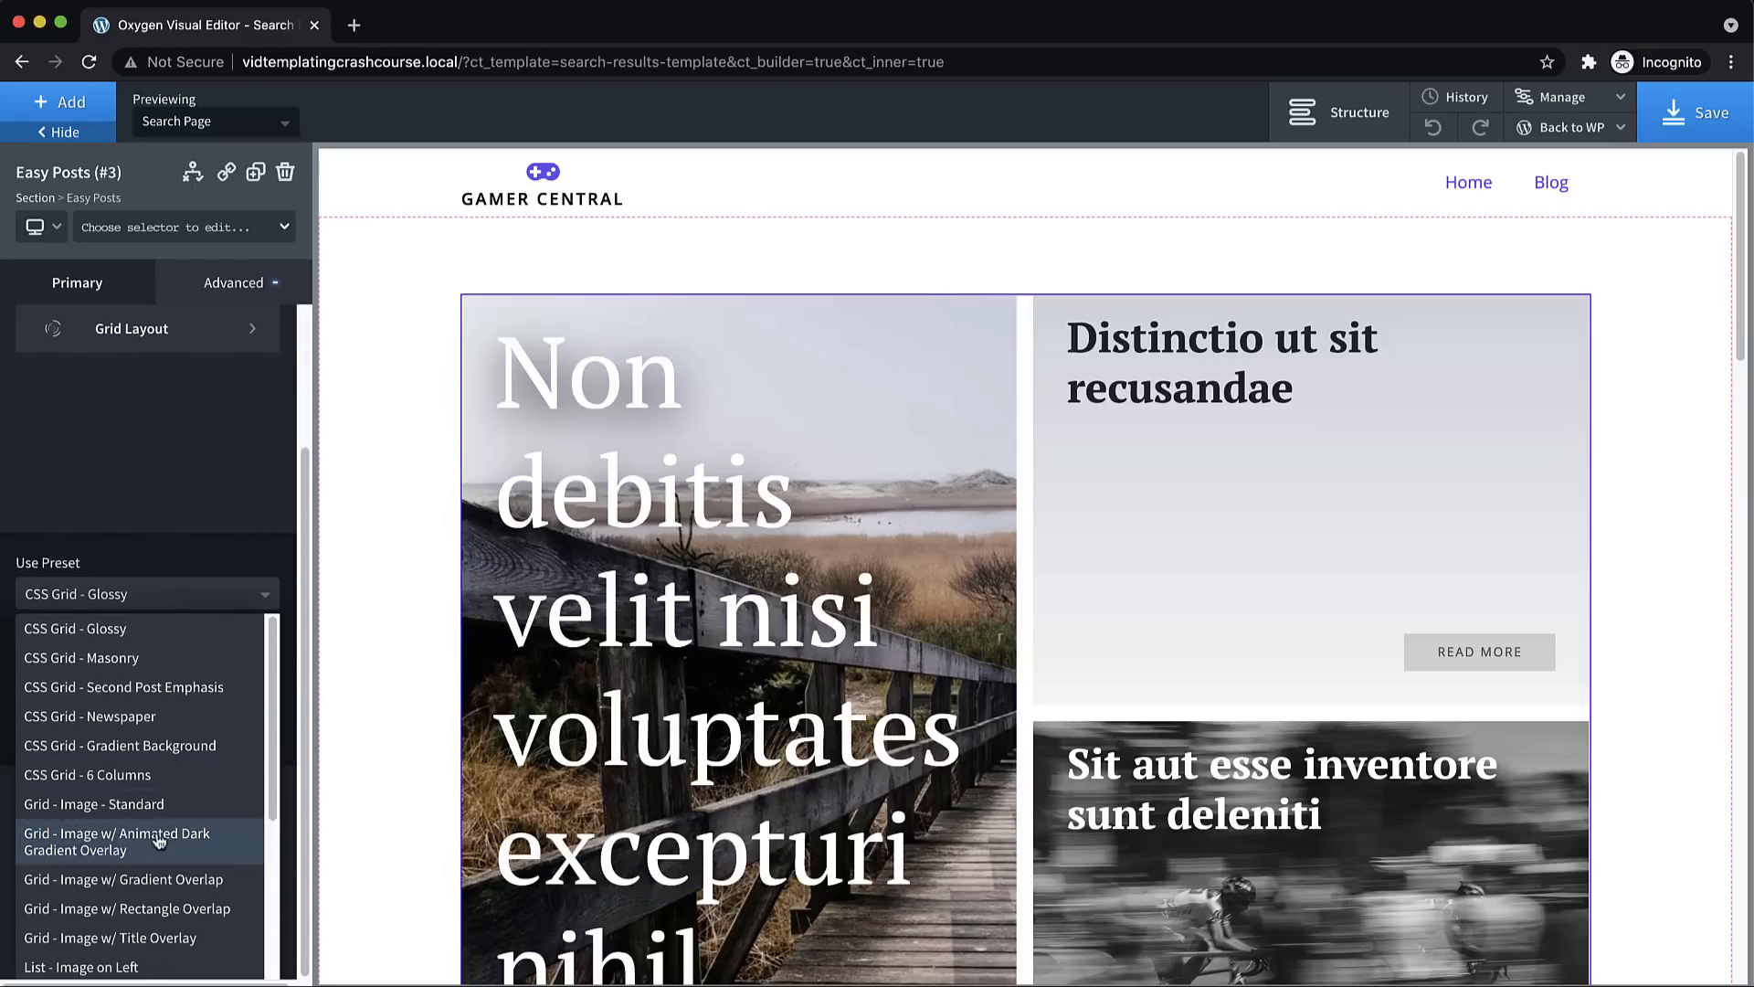
pyautogui.click(107, 961)
# Set the Easy Posts title color to the global primary color
pyautogui.click(159, 402)
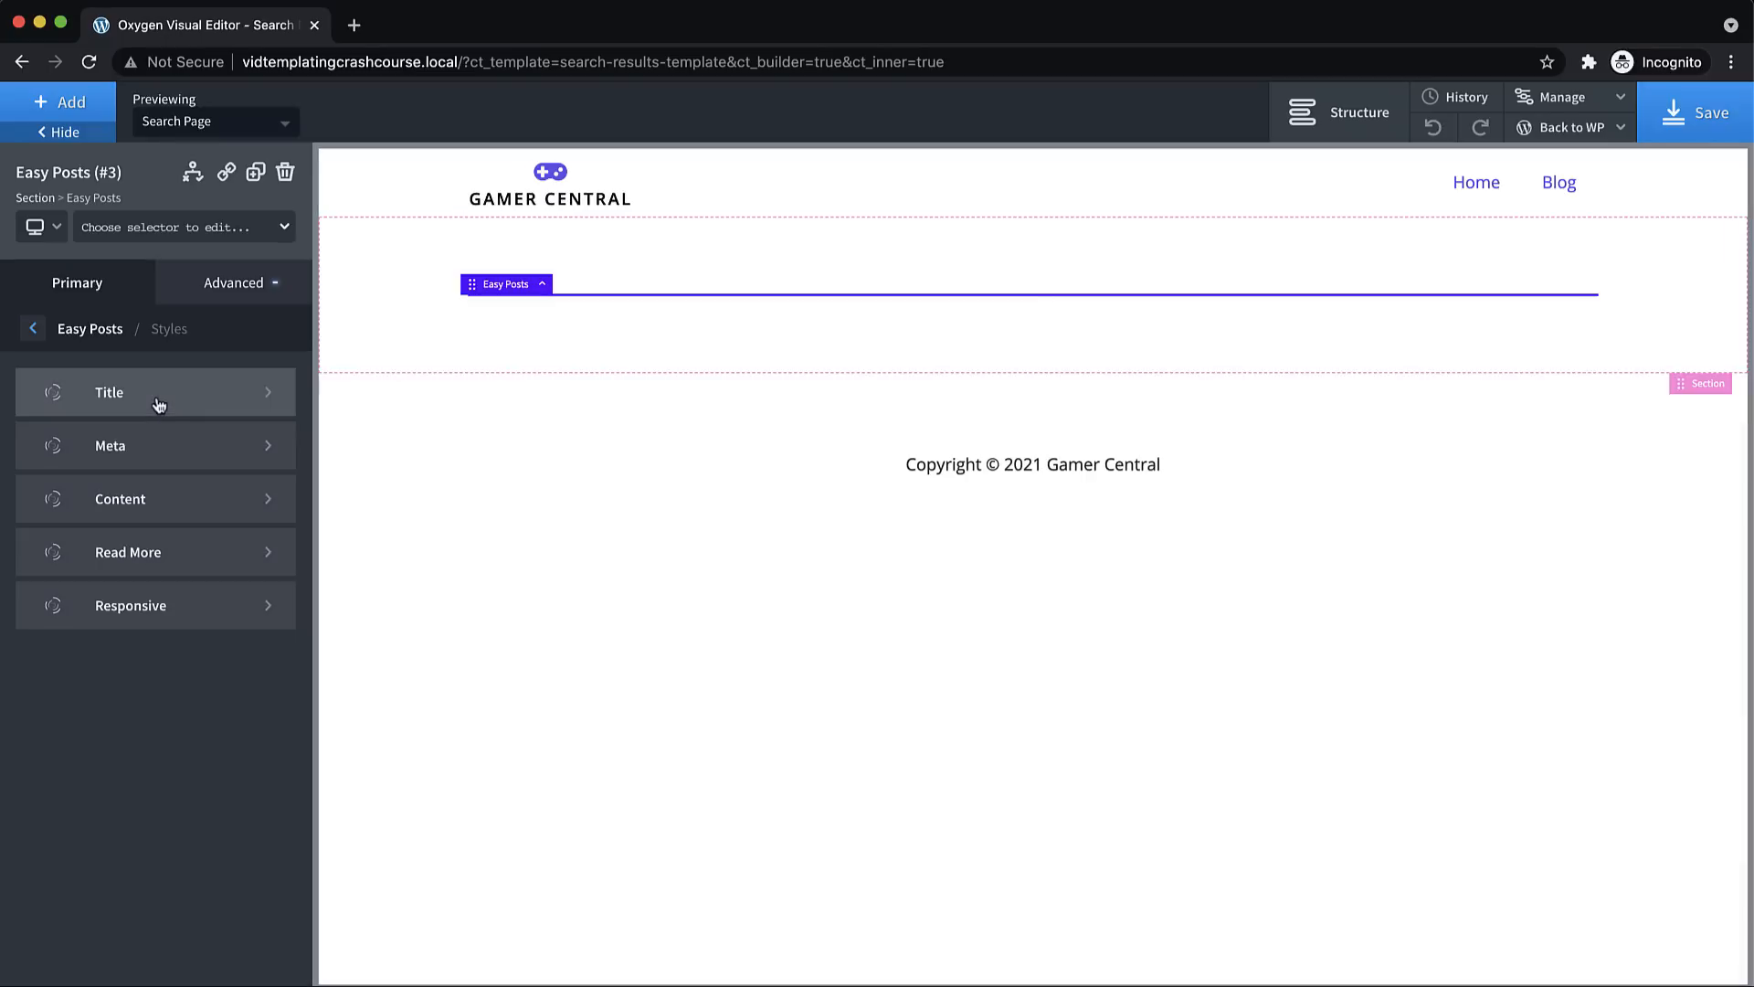
pyautogui.click(161, 402)
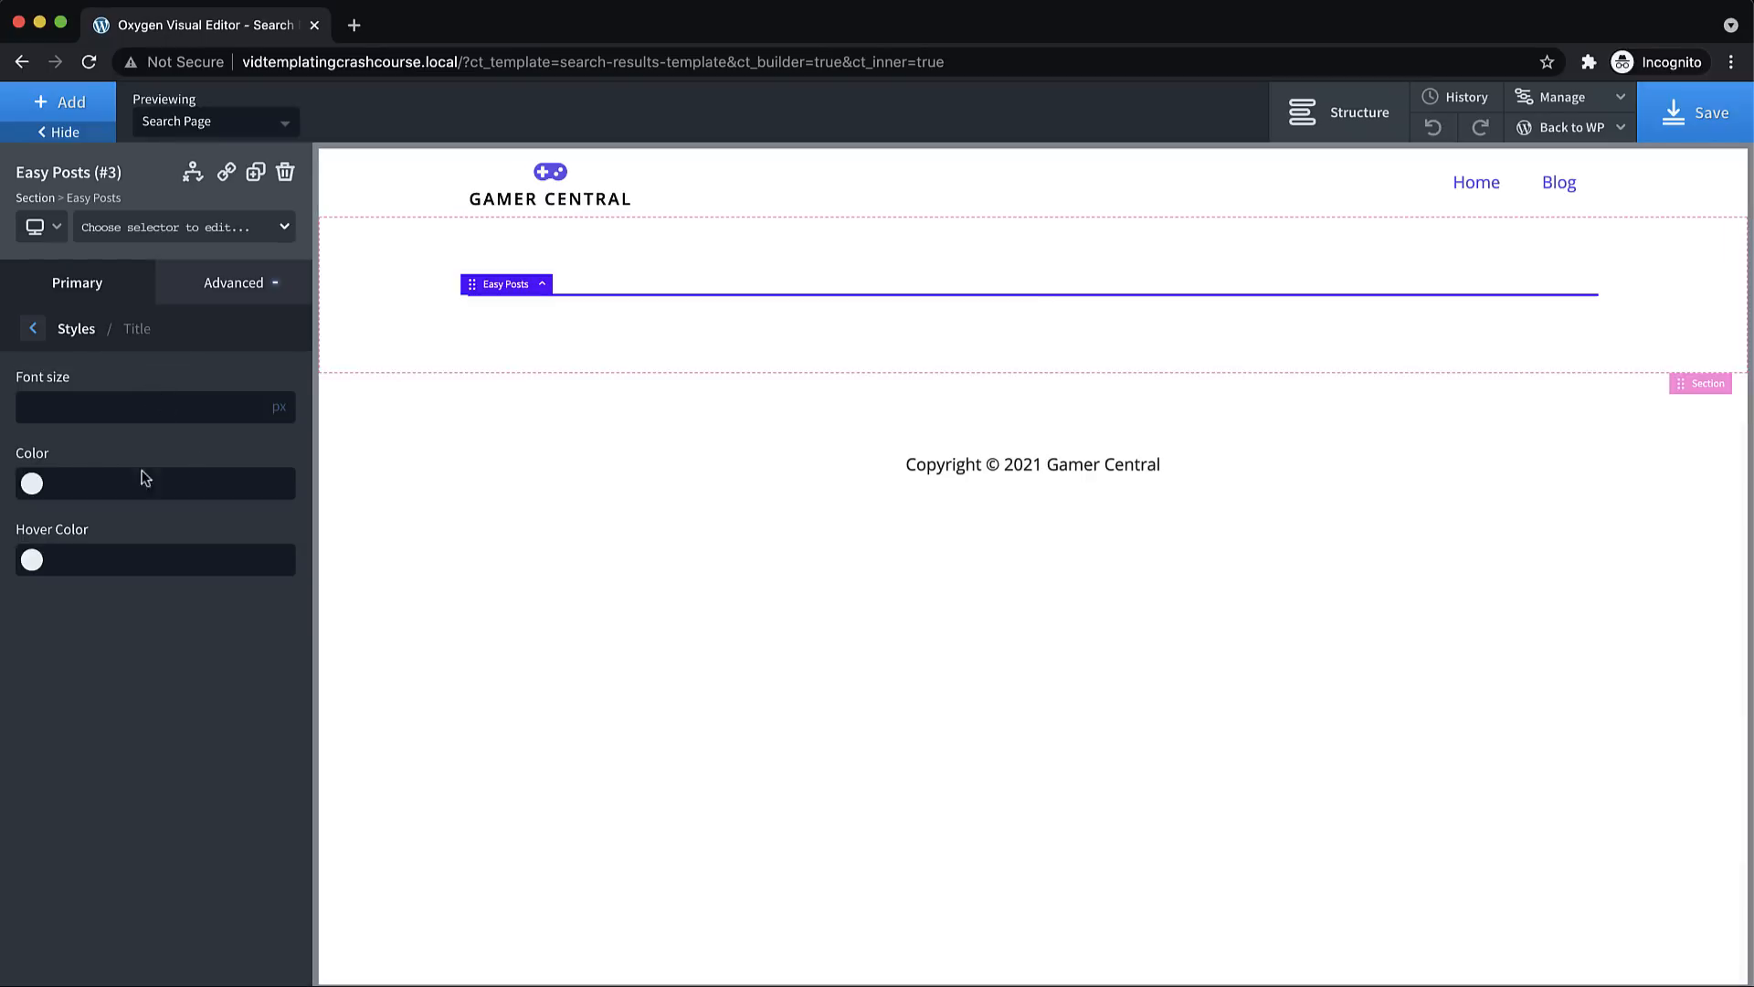
pyautogui.click(32, 485)
pyautogui.click(42, 747)
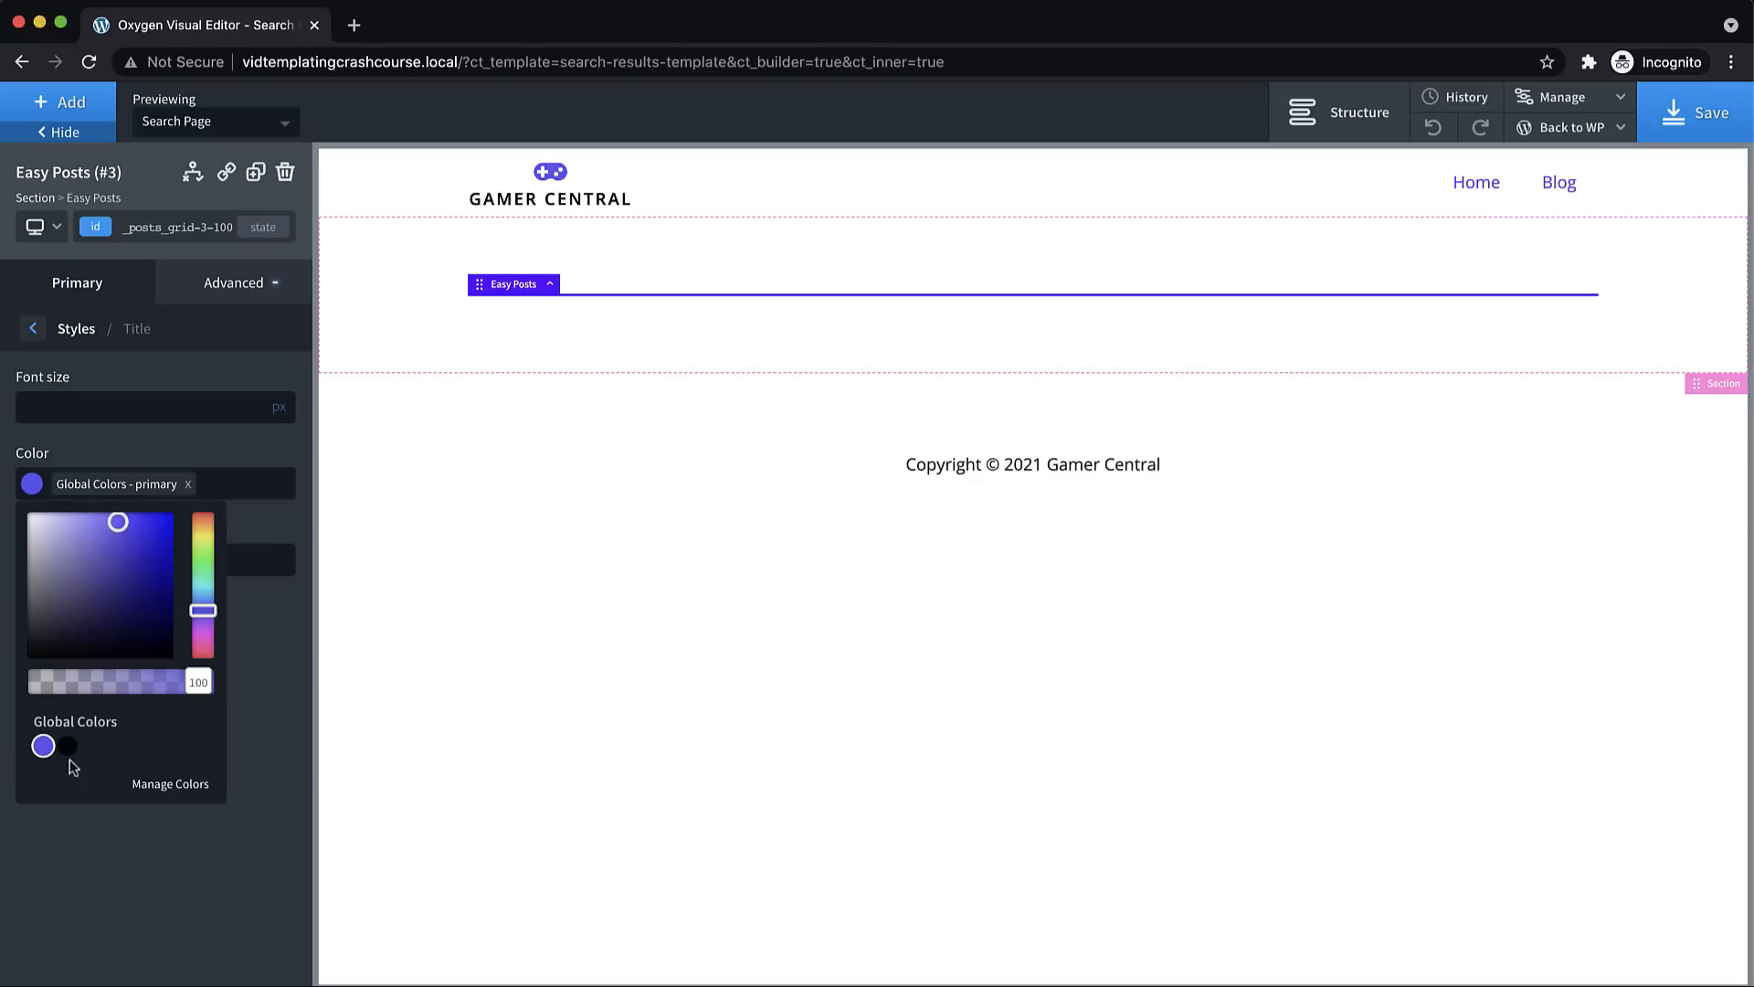
pyautogui.click(232, 859)
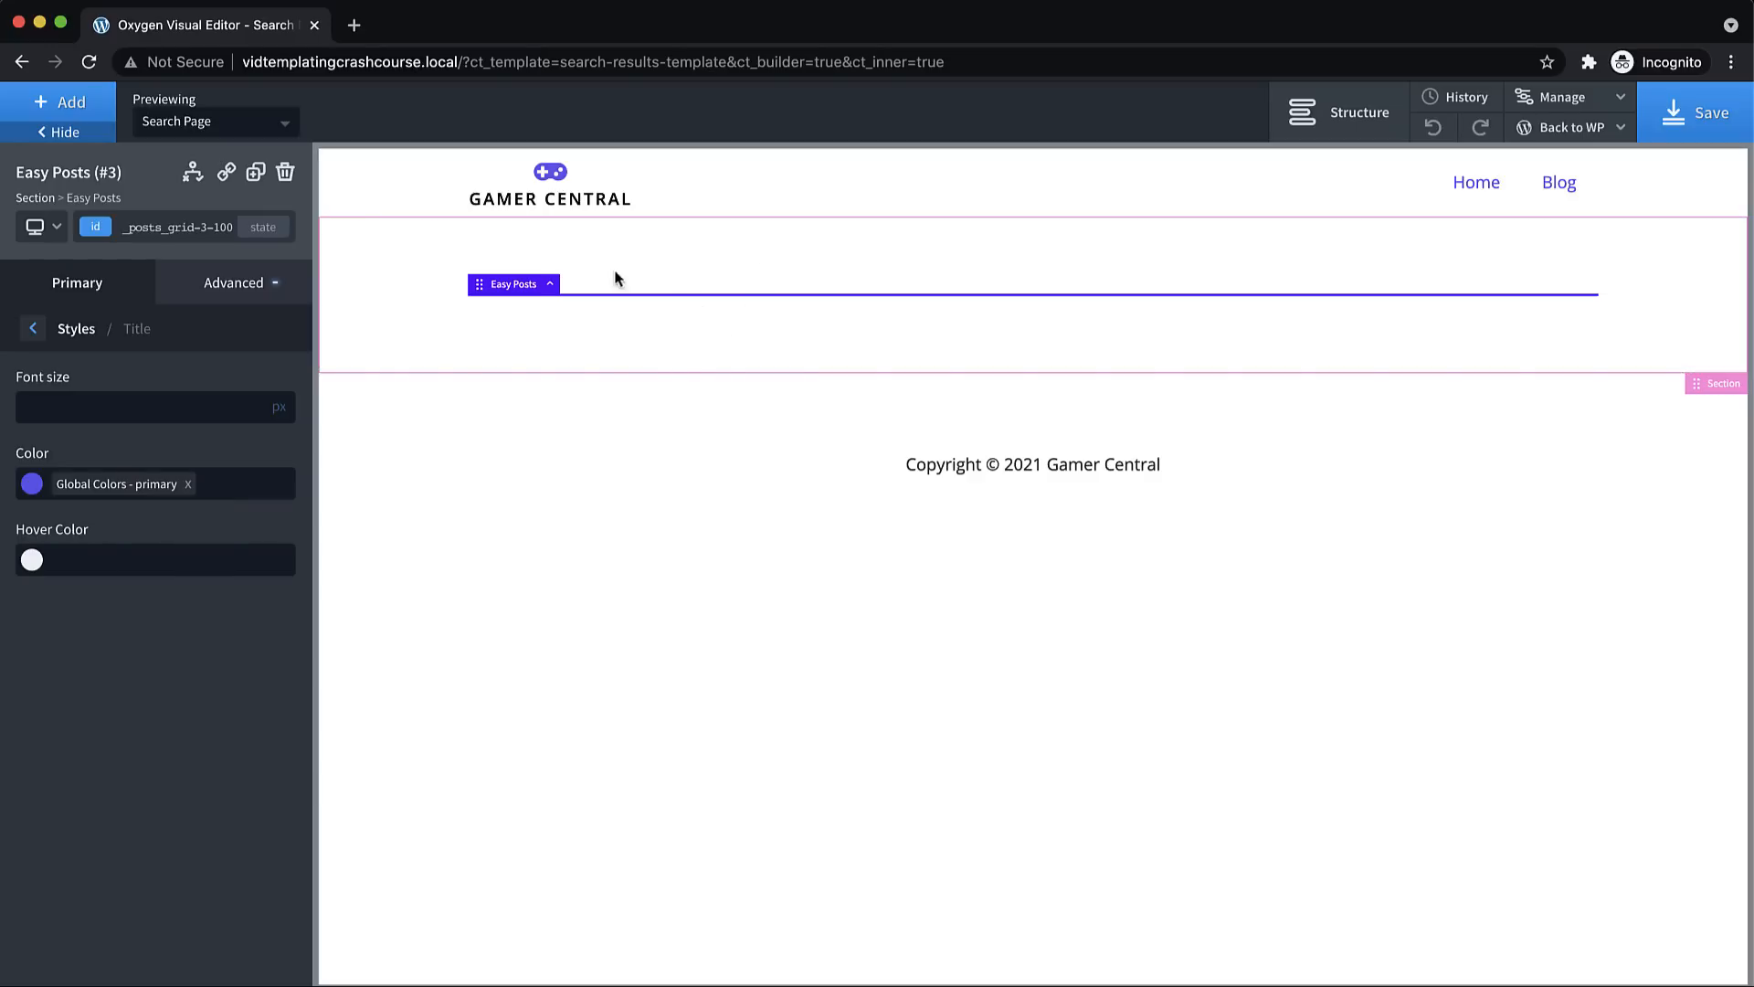
# Review the WP Query settings of the Easy Posts element and save the template
pyautogui.click(99, 301)
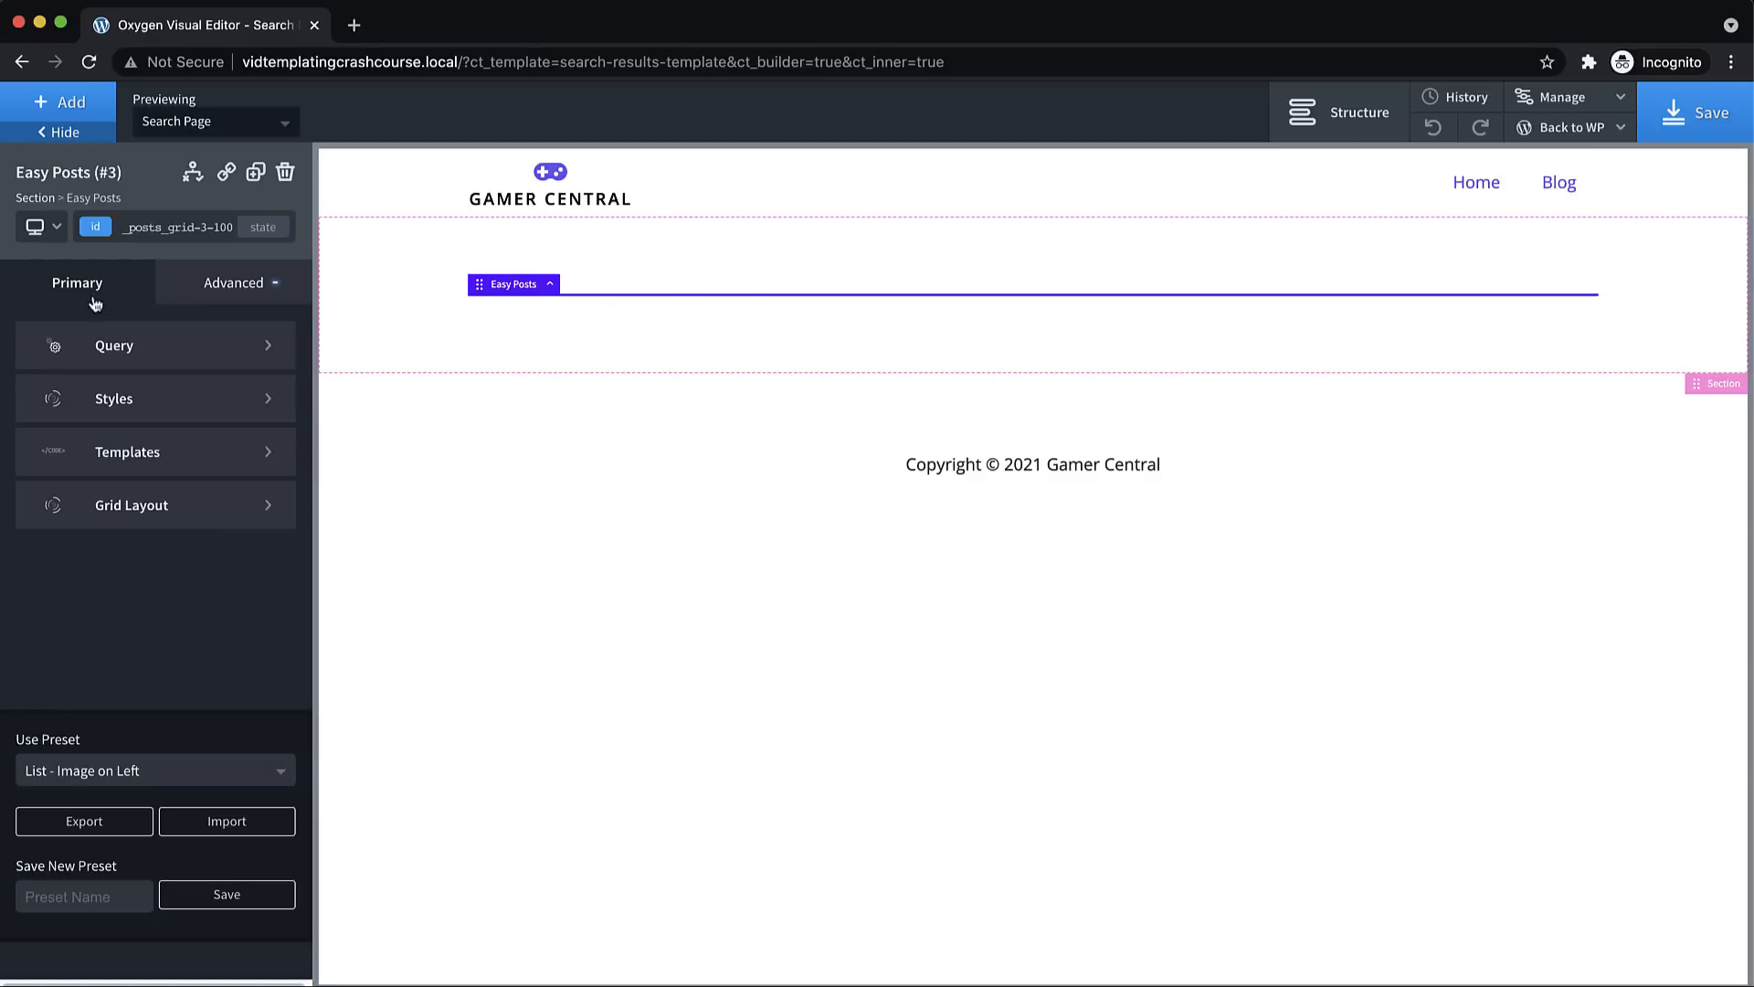
pyautogui.click(100, 348)
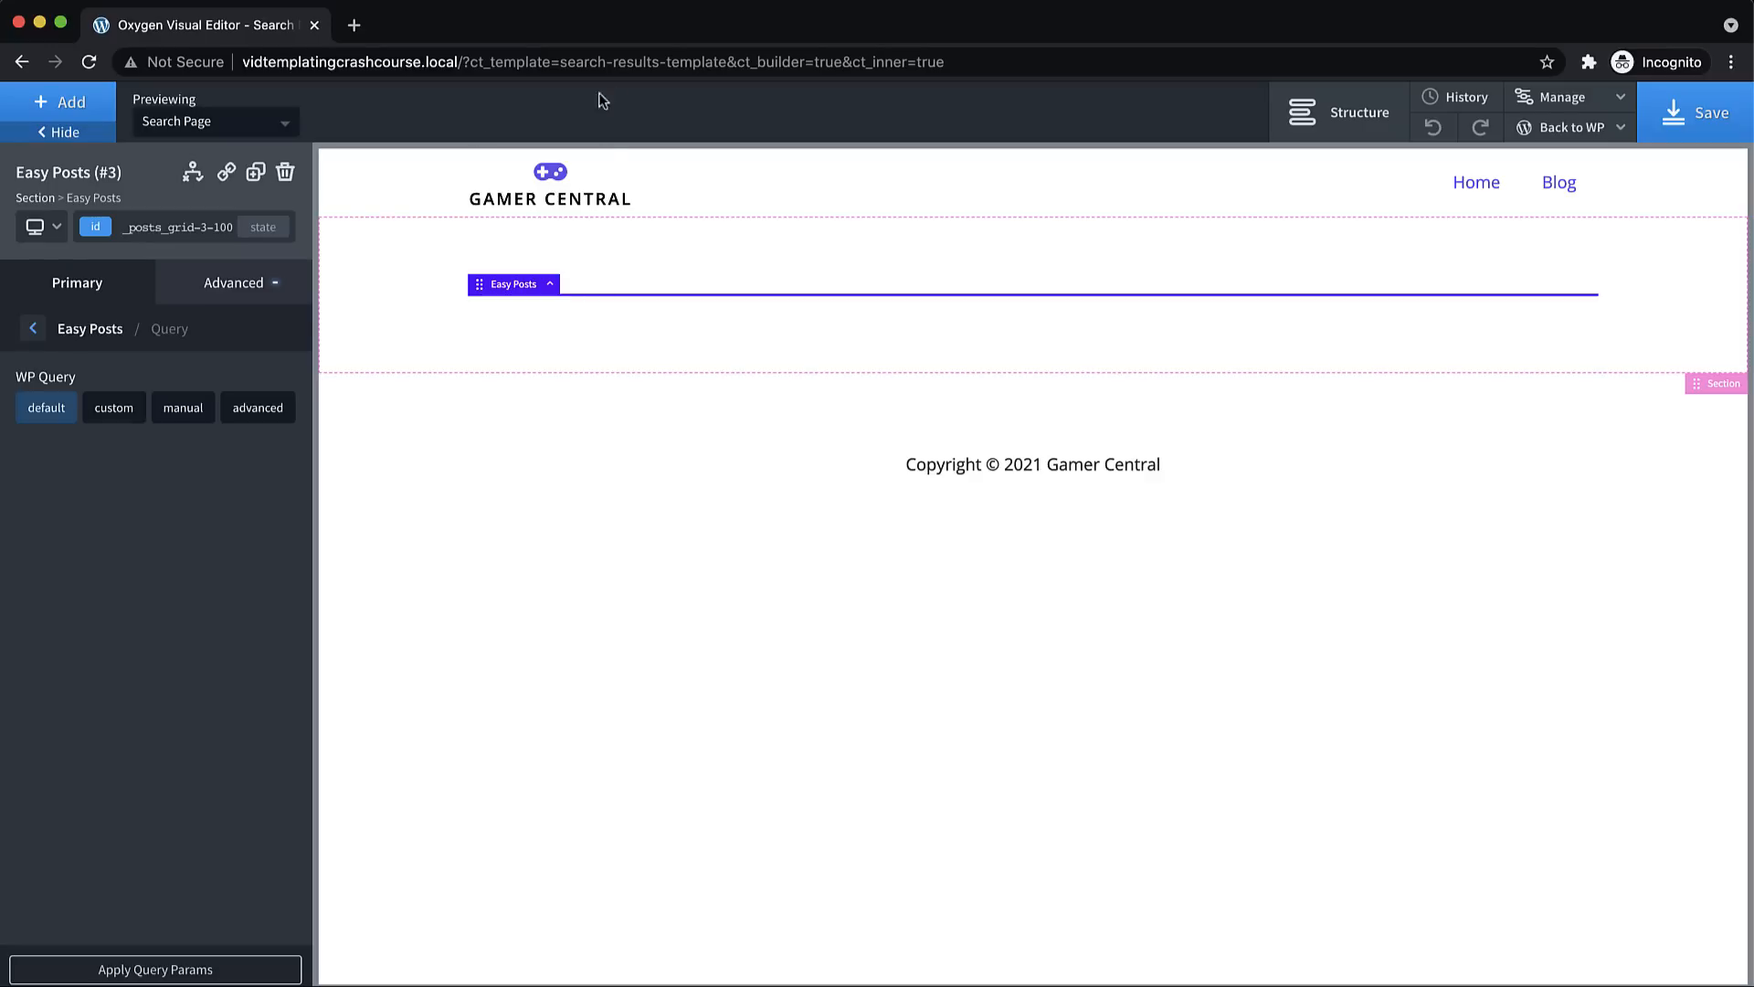
pyautogui.click(1718, 114)
# Add a Heading to the section, place it above Easy Posts in the structure, and set its text to "Search Results"
pyautogui.click(847, 240)
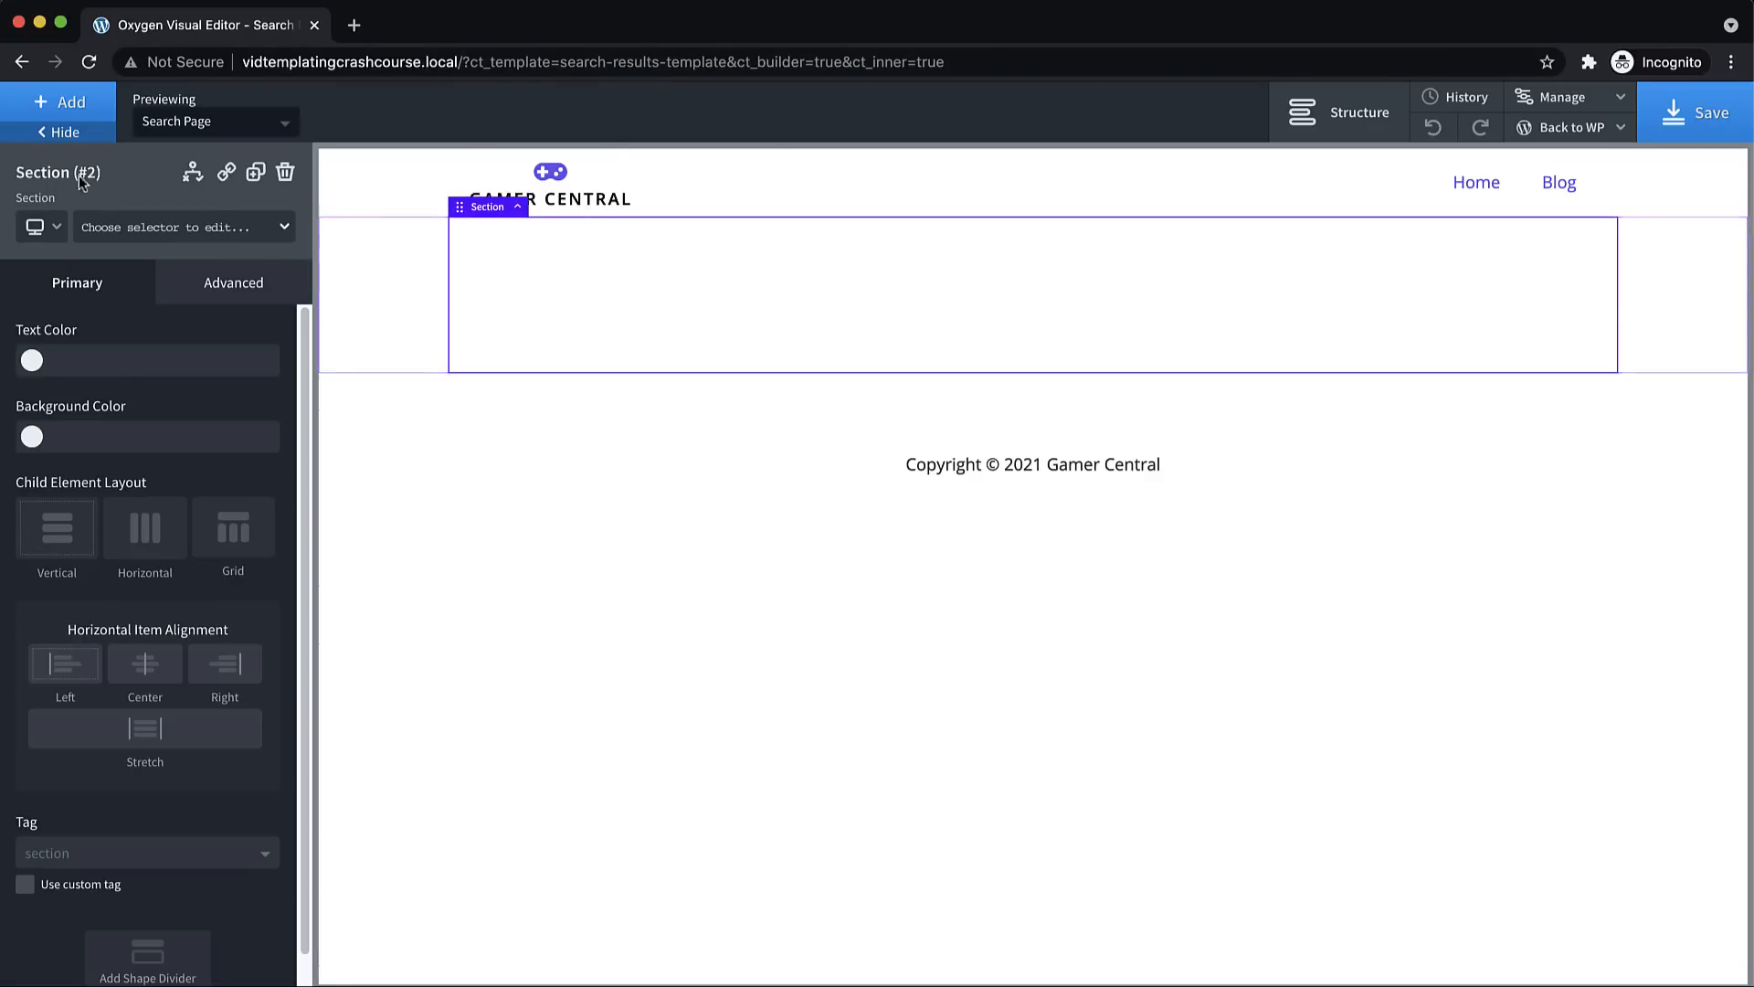
pyautogui.click(71, 107)
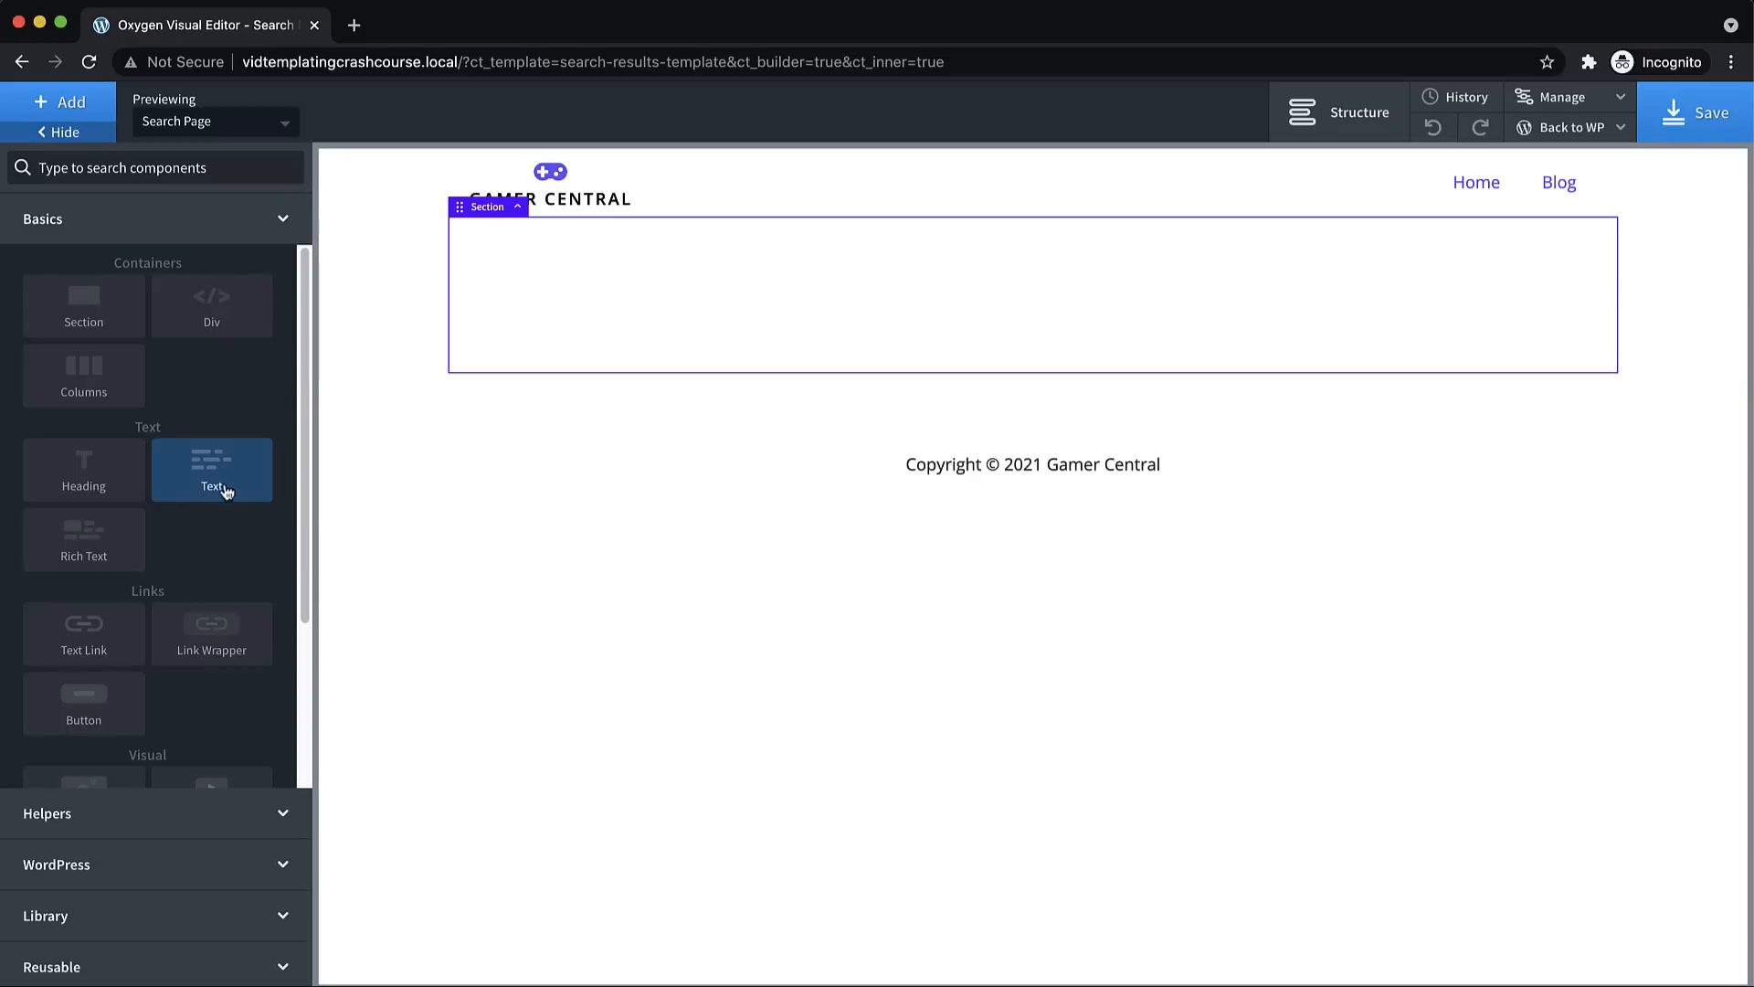
pyautogui.click(71, 476)
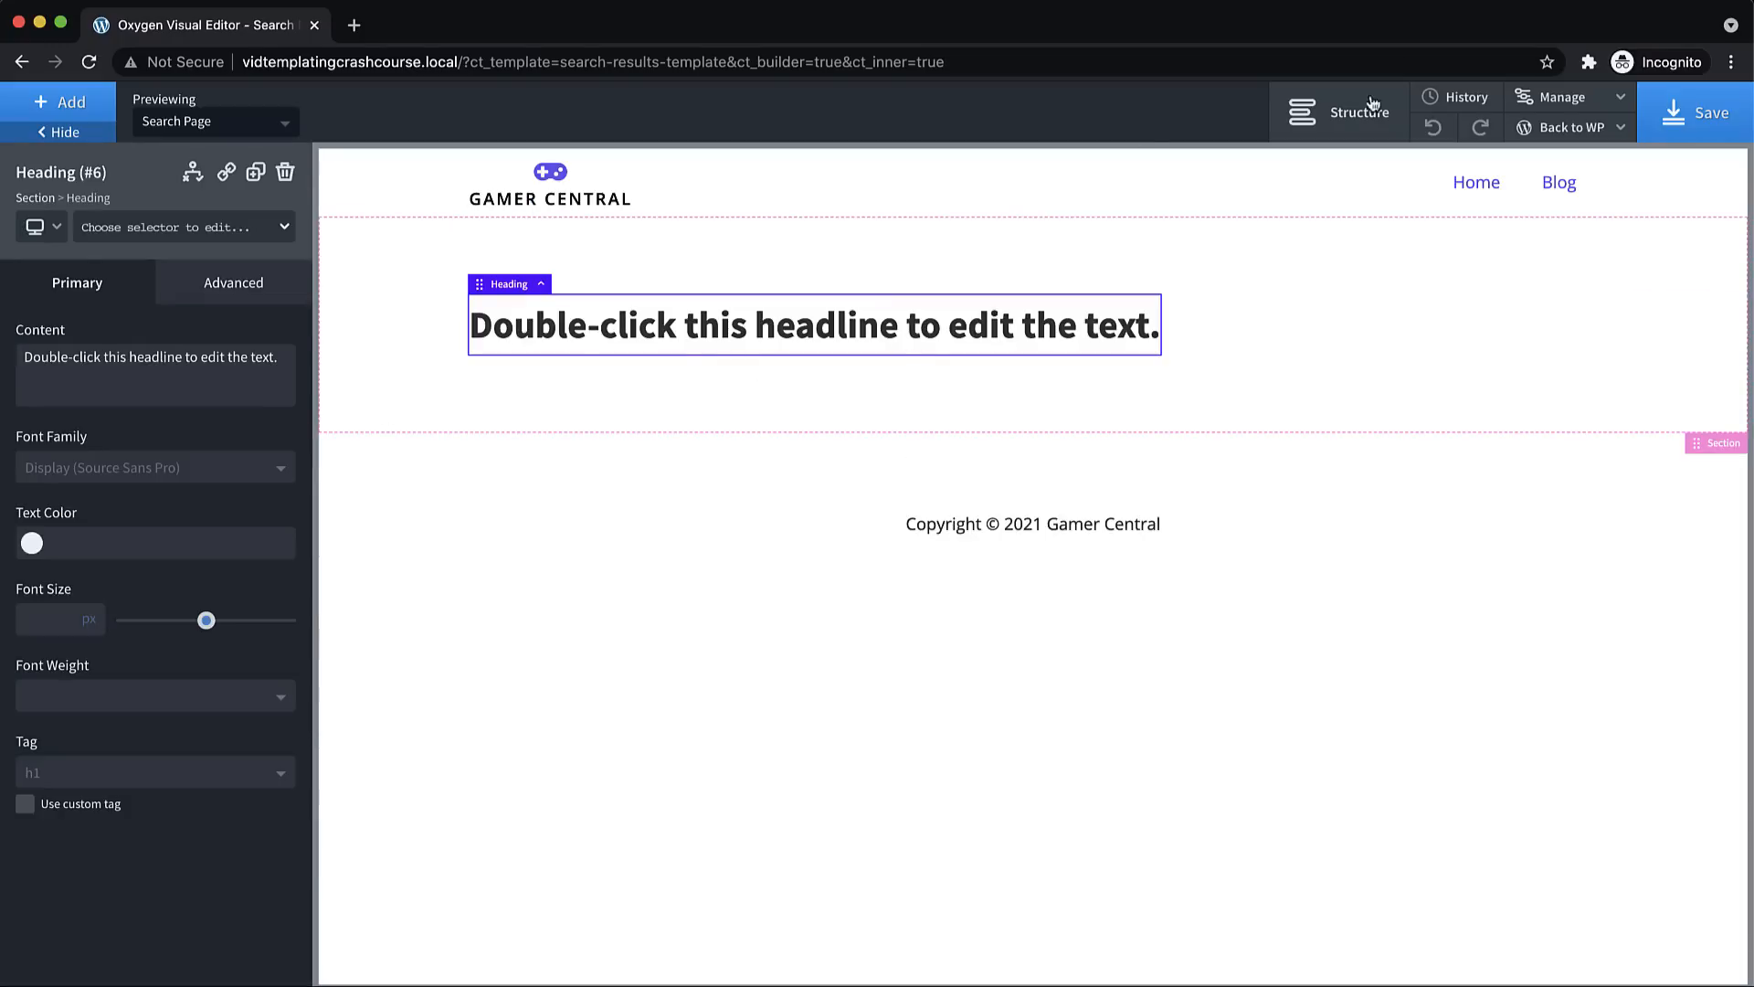
pyautogui.click(1348, 113)
pyautogui.moveTo(1520, 348); pyautogui.dragTo(1325, 347)
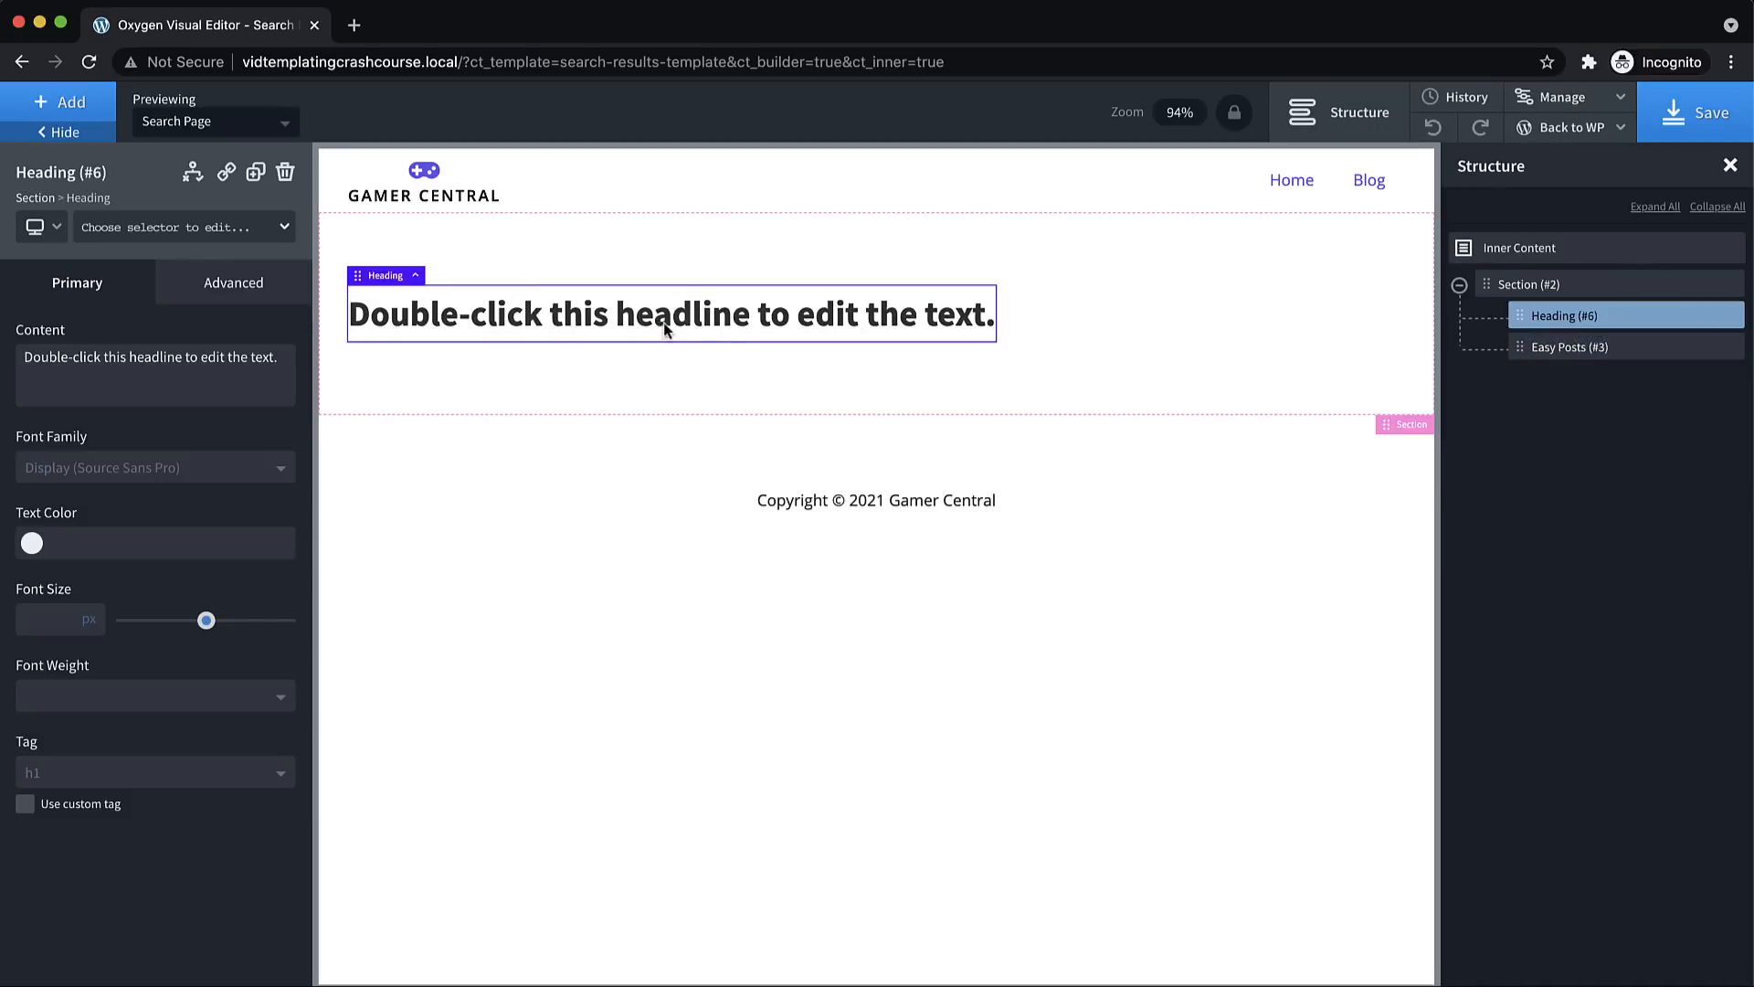
pyautogui.doubleClick(665, 321)
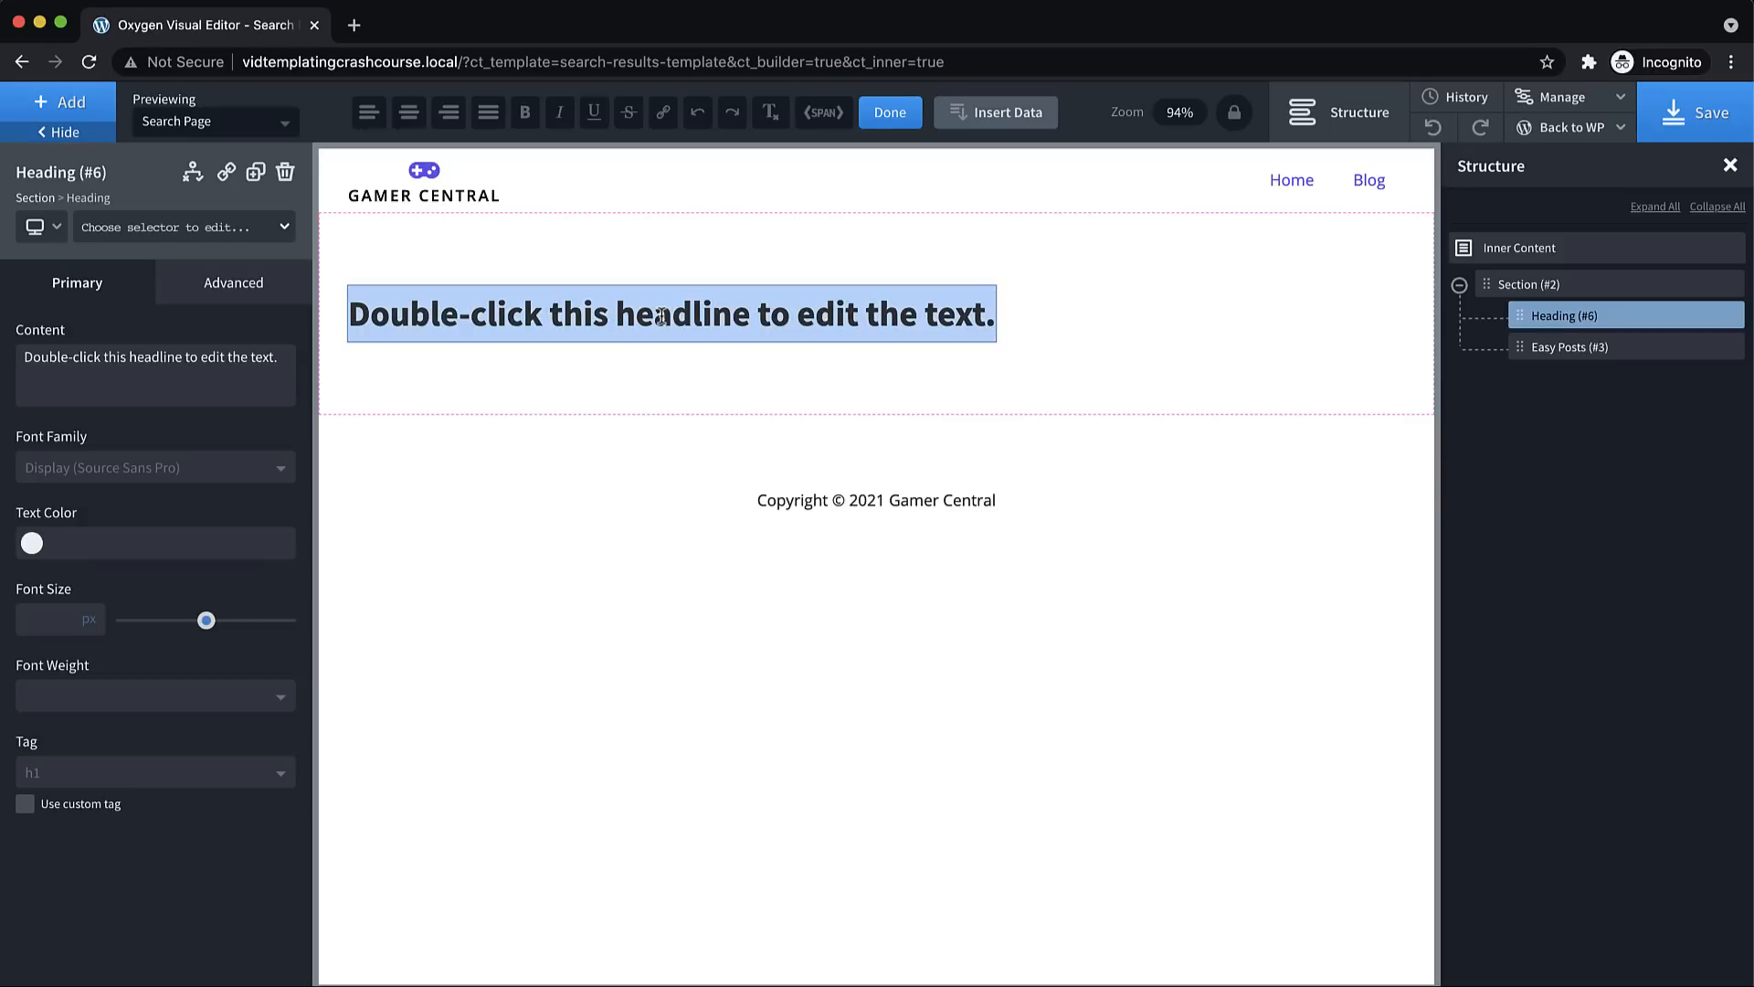
pyautogui.write('Search Results')
pyautogui.click(825, 339)
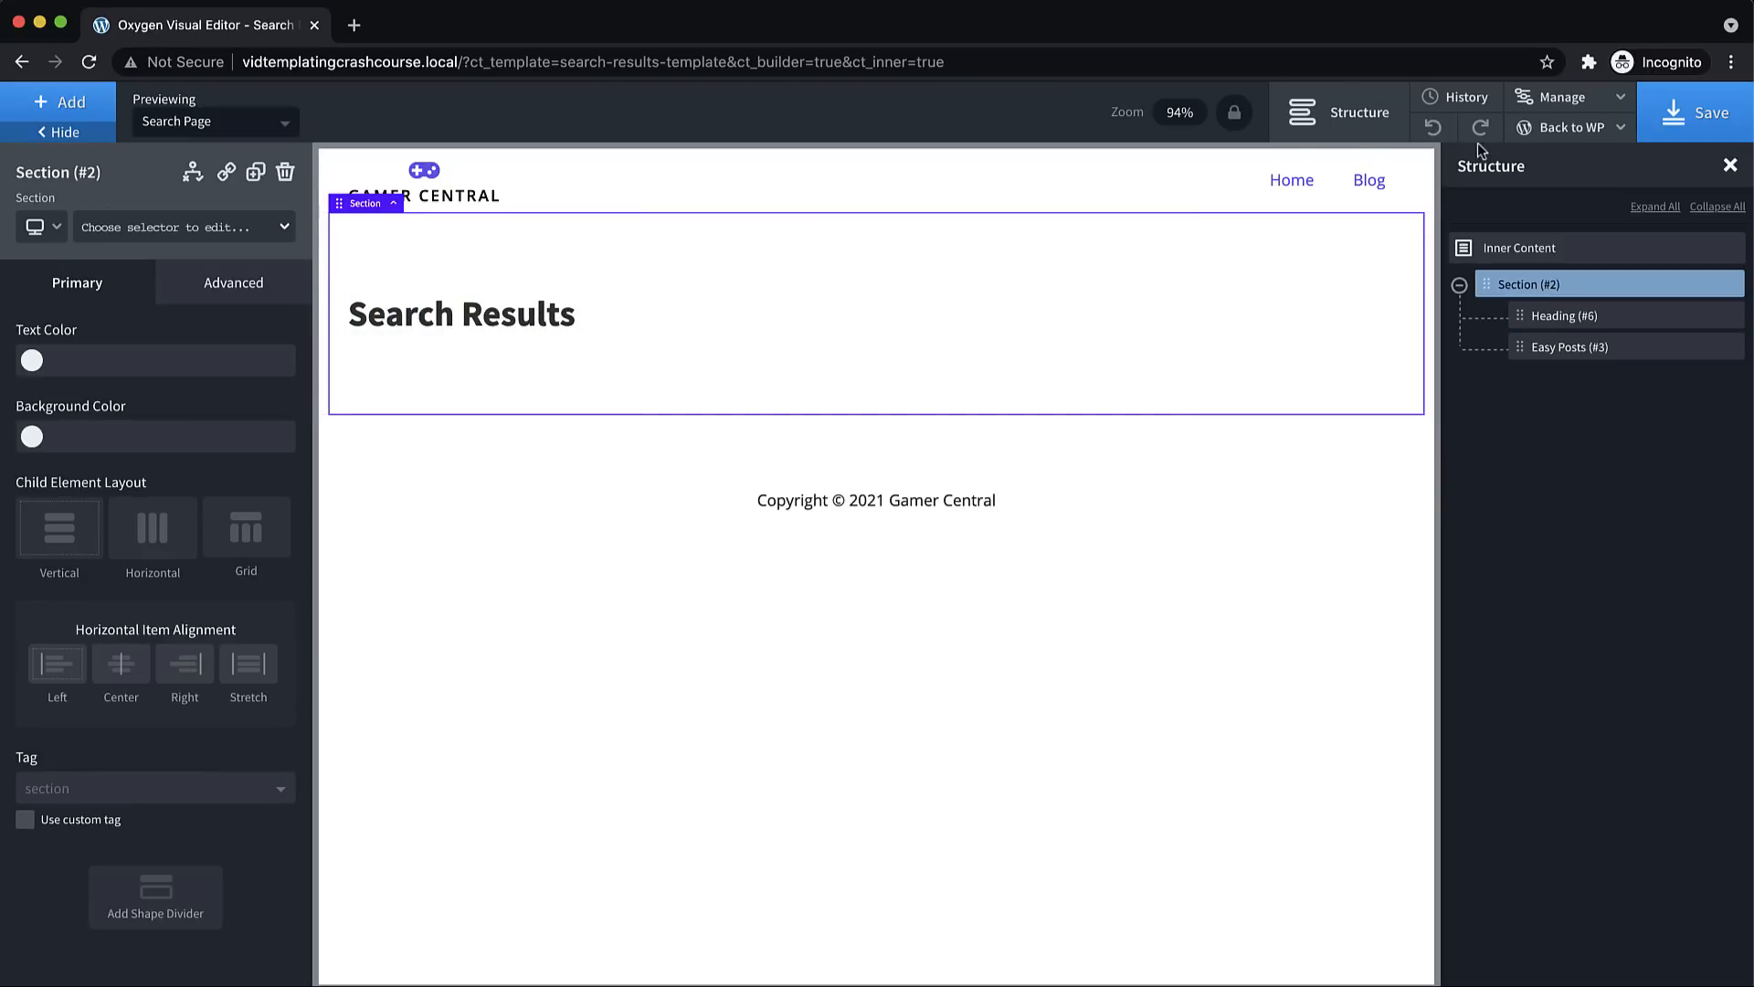
# Open the template's front-end search page in a new browser tab and switch to it
pyautogui.moveTo(1601, 137)
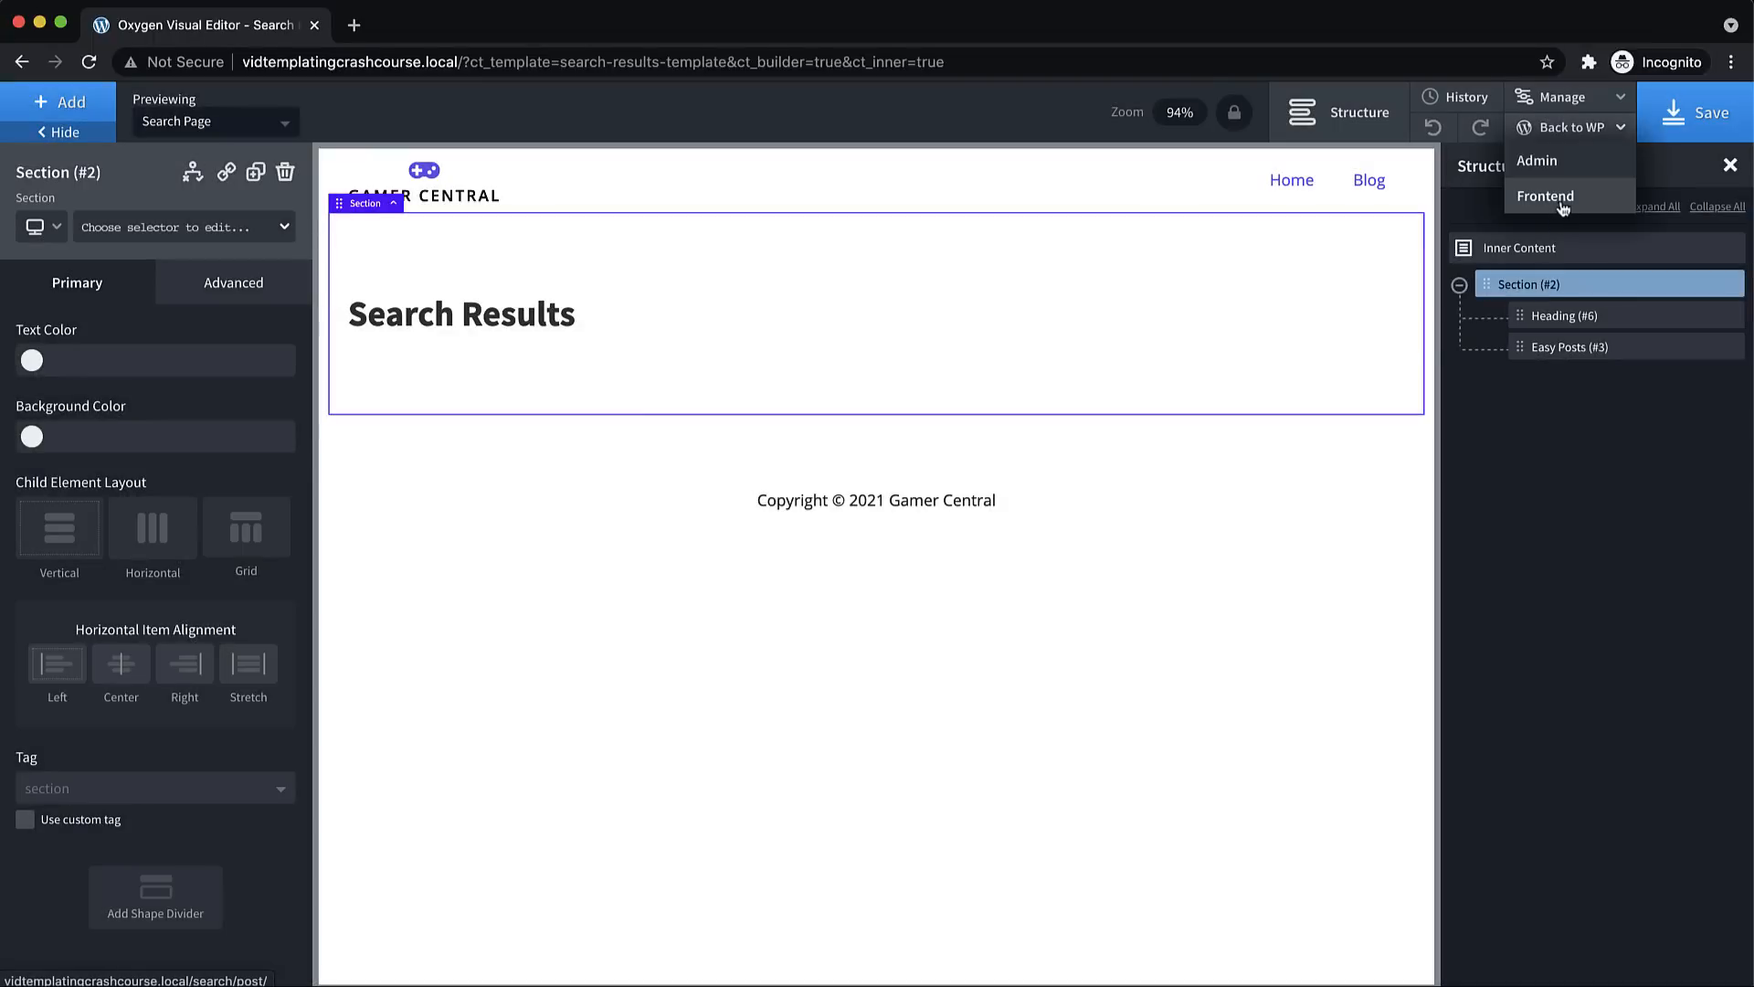
pyautogui.rightClick(1564, 208)
pyautogui.click(1465, 213)
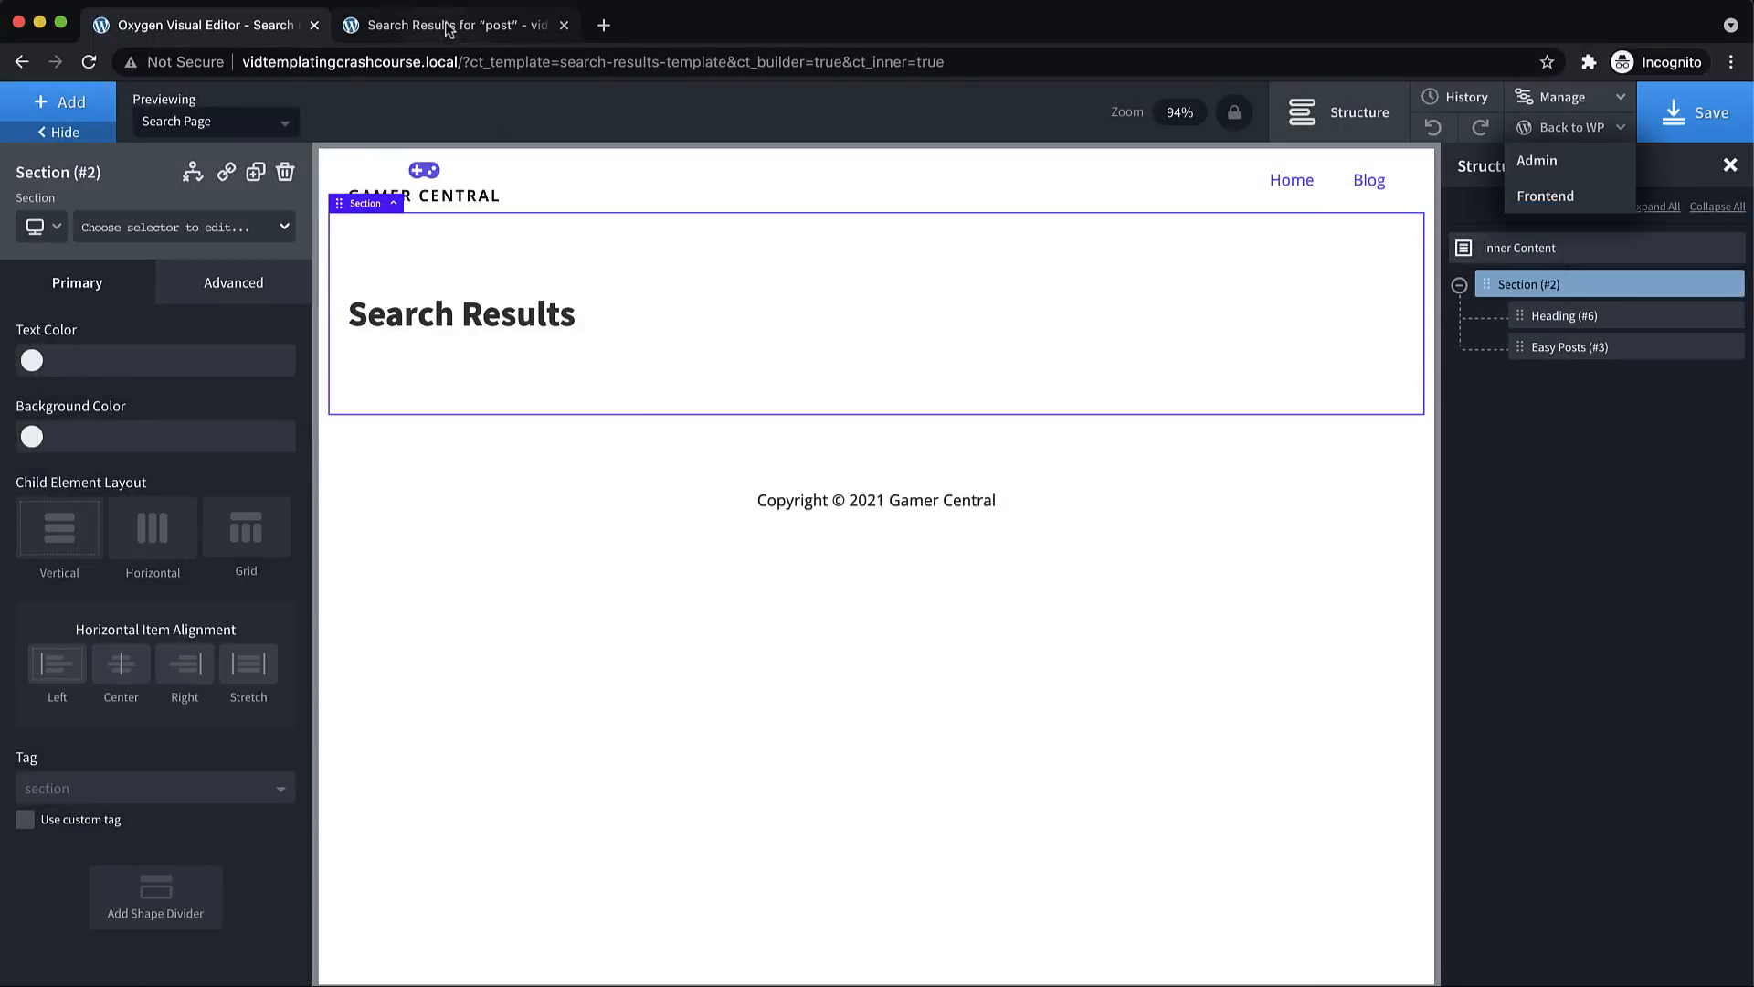
pyautogui.click(448, 27)
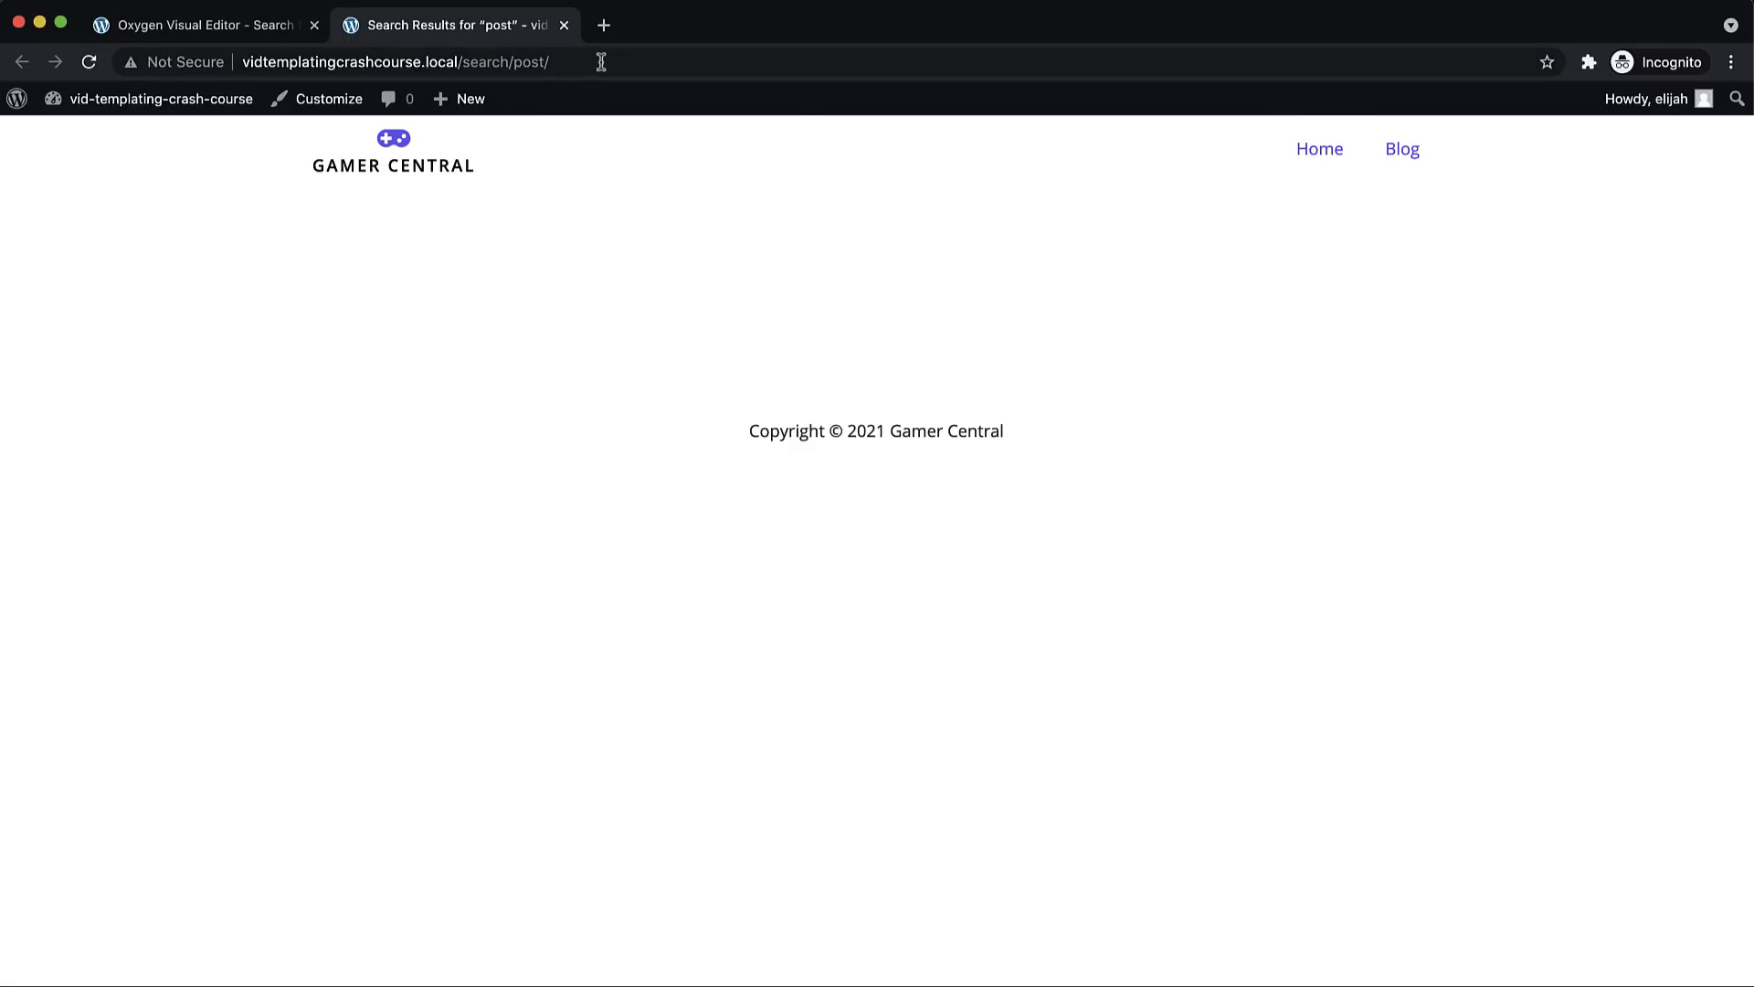
# Load the site's search URL with ?s=vel, look through the listed posts, and return to the Oxygen editor
pyautogui.moveTo(598, 61); pyautogui.dragTo(467, 64)
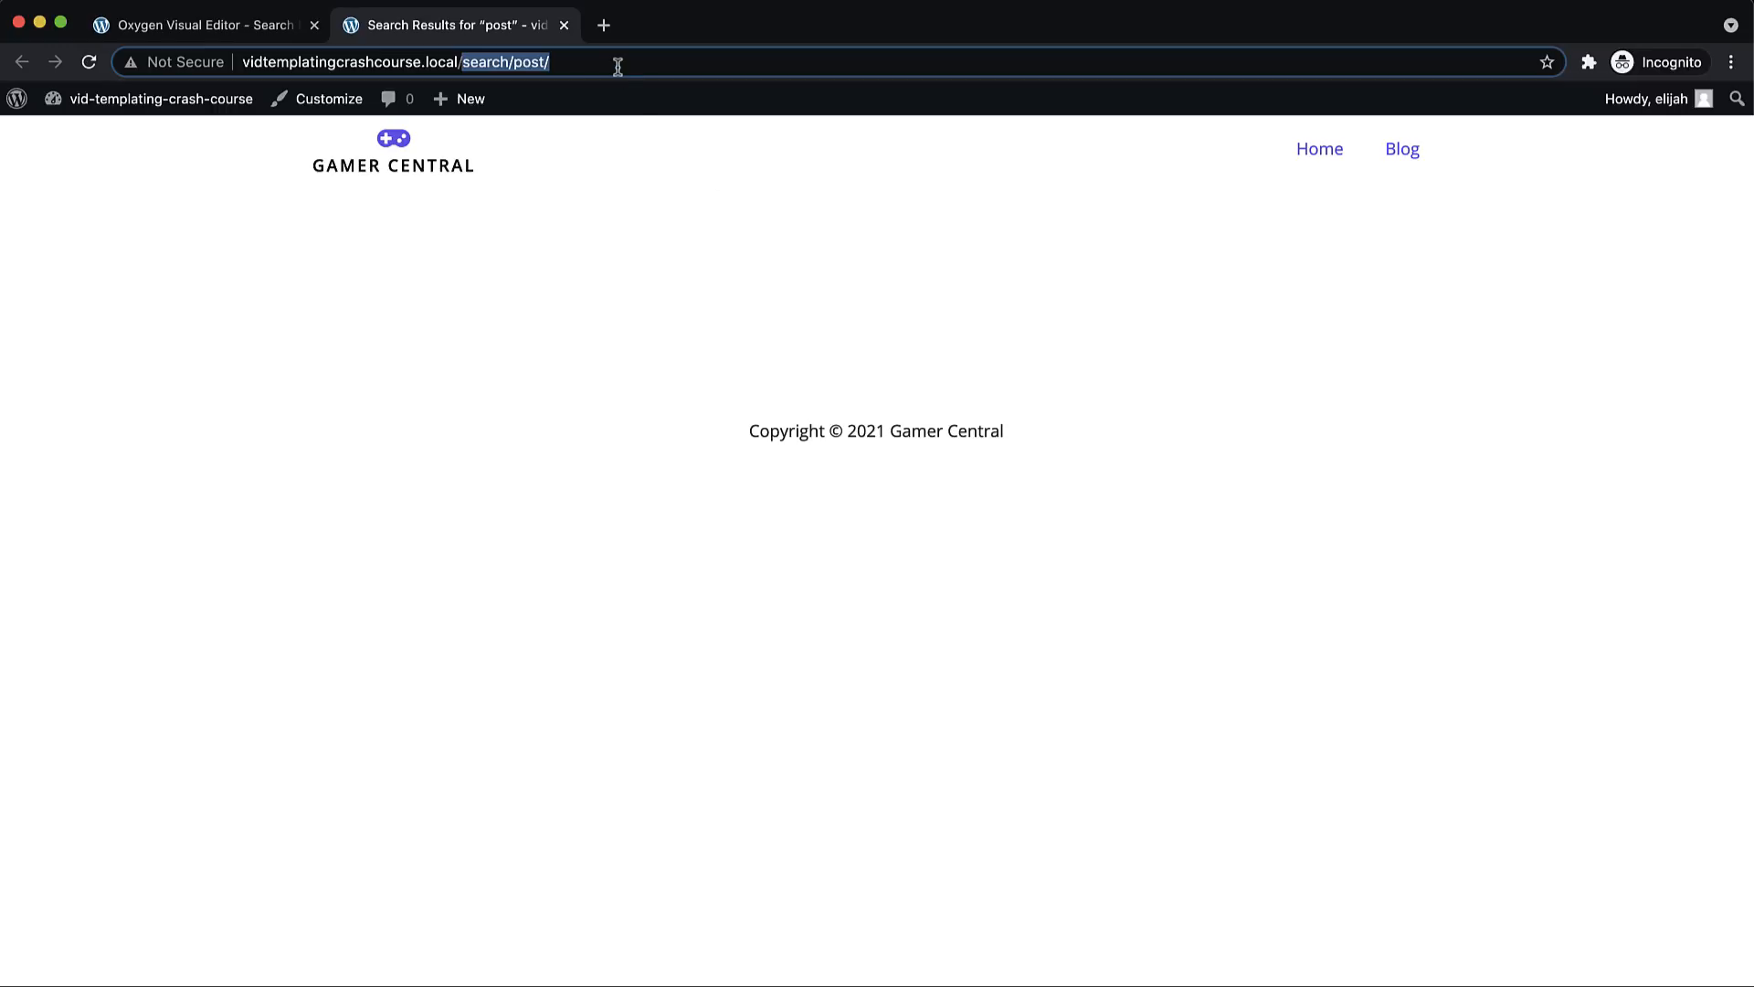
pyautogui.write('?s')
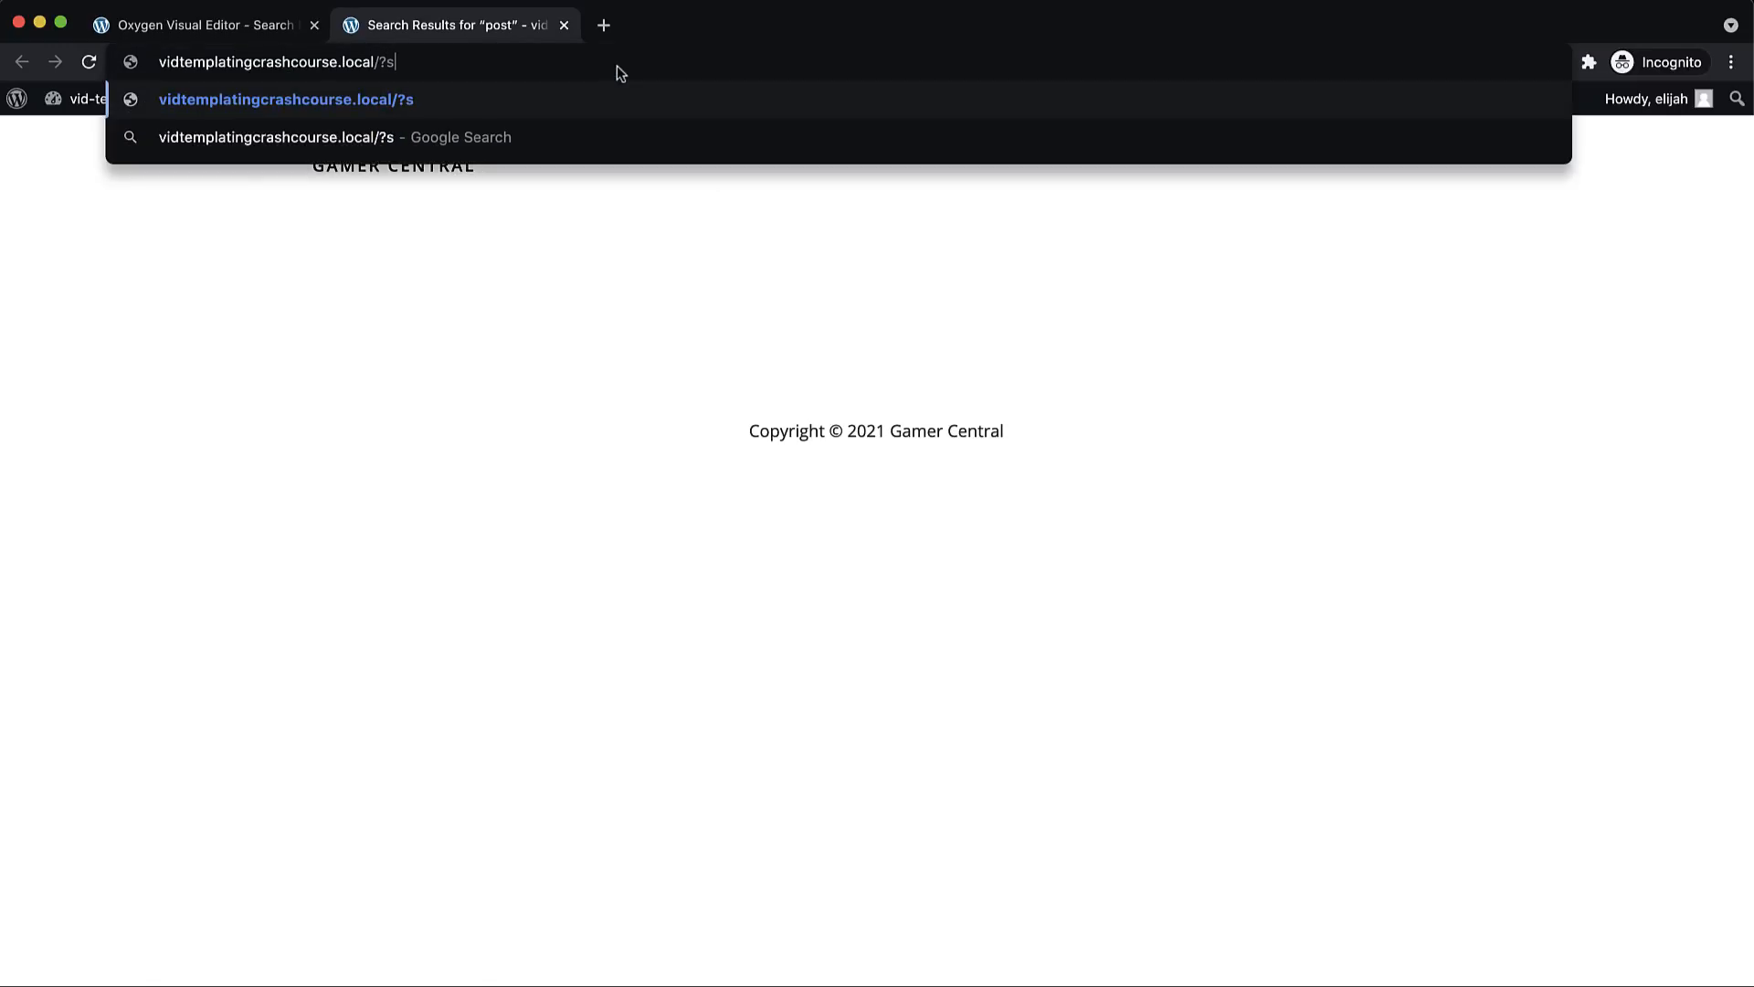
pyautogui.write('=vel')
pyautogui.press('Return')
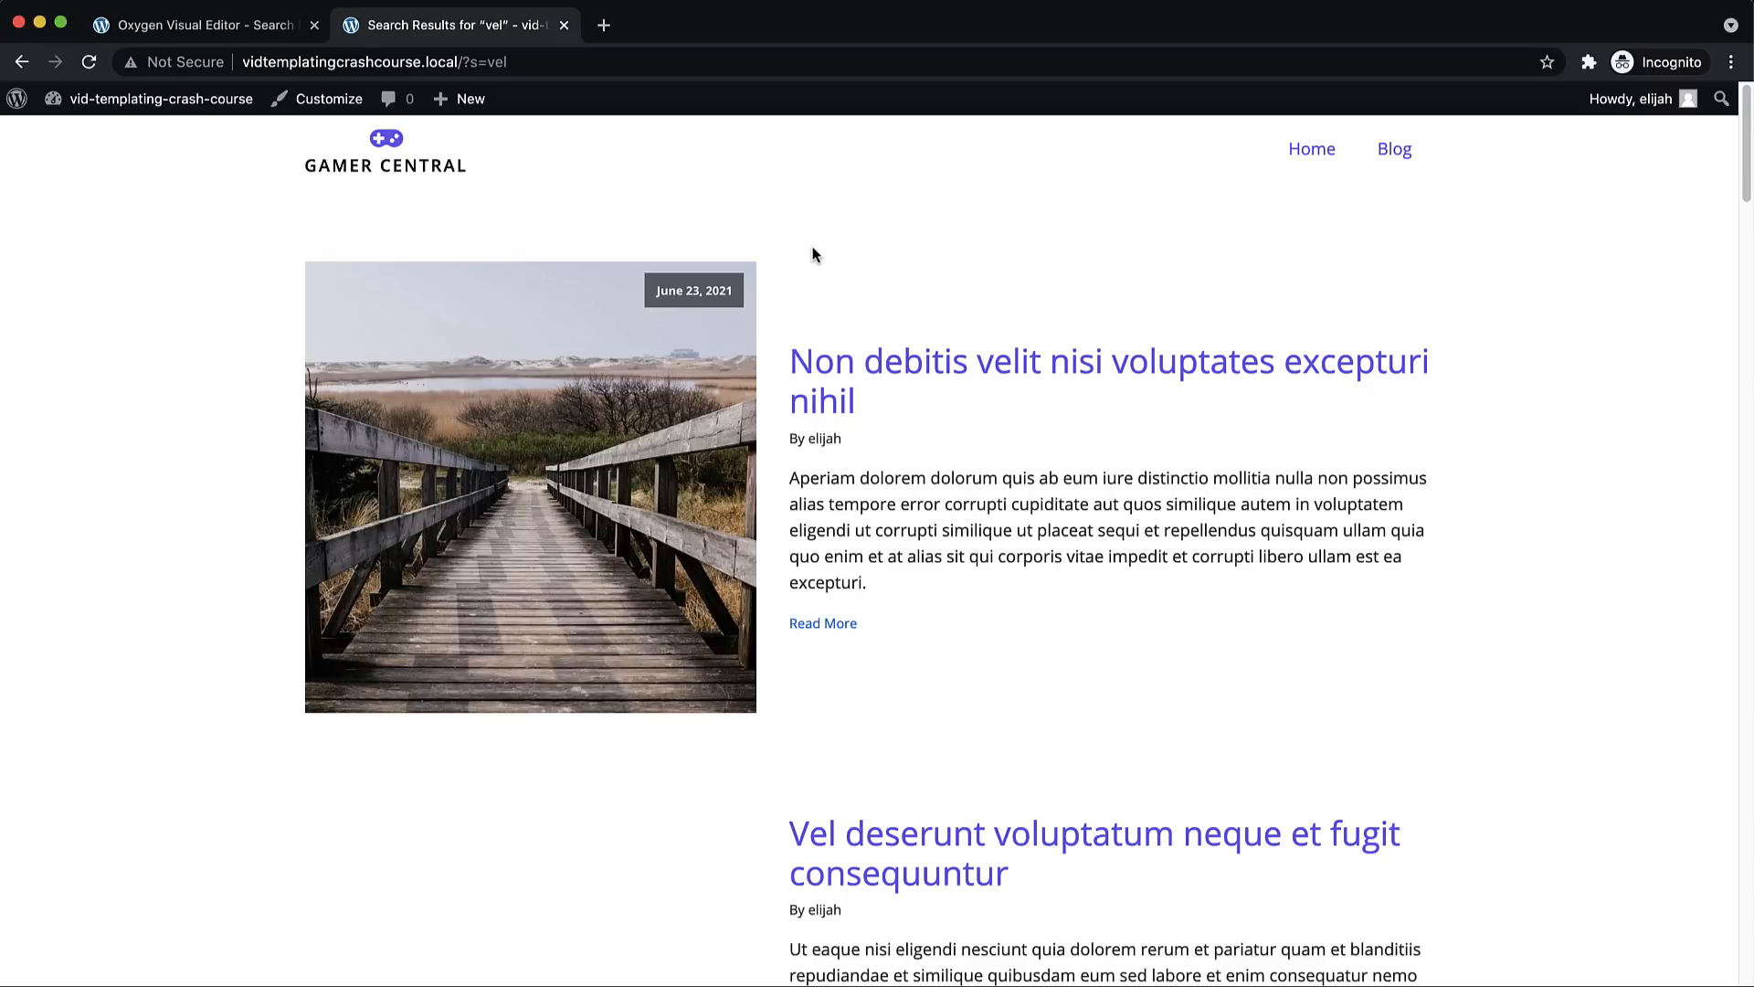
pyautogui.scroll(-5, 857, 267)
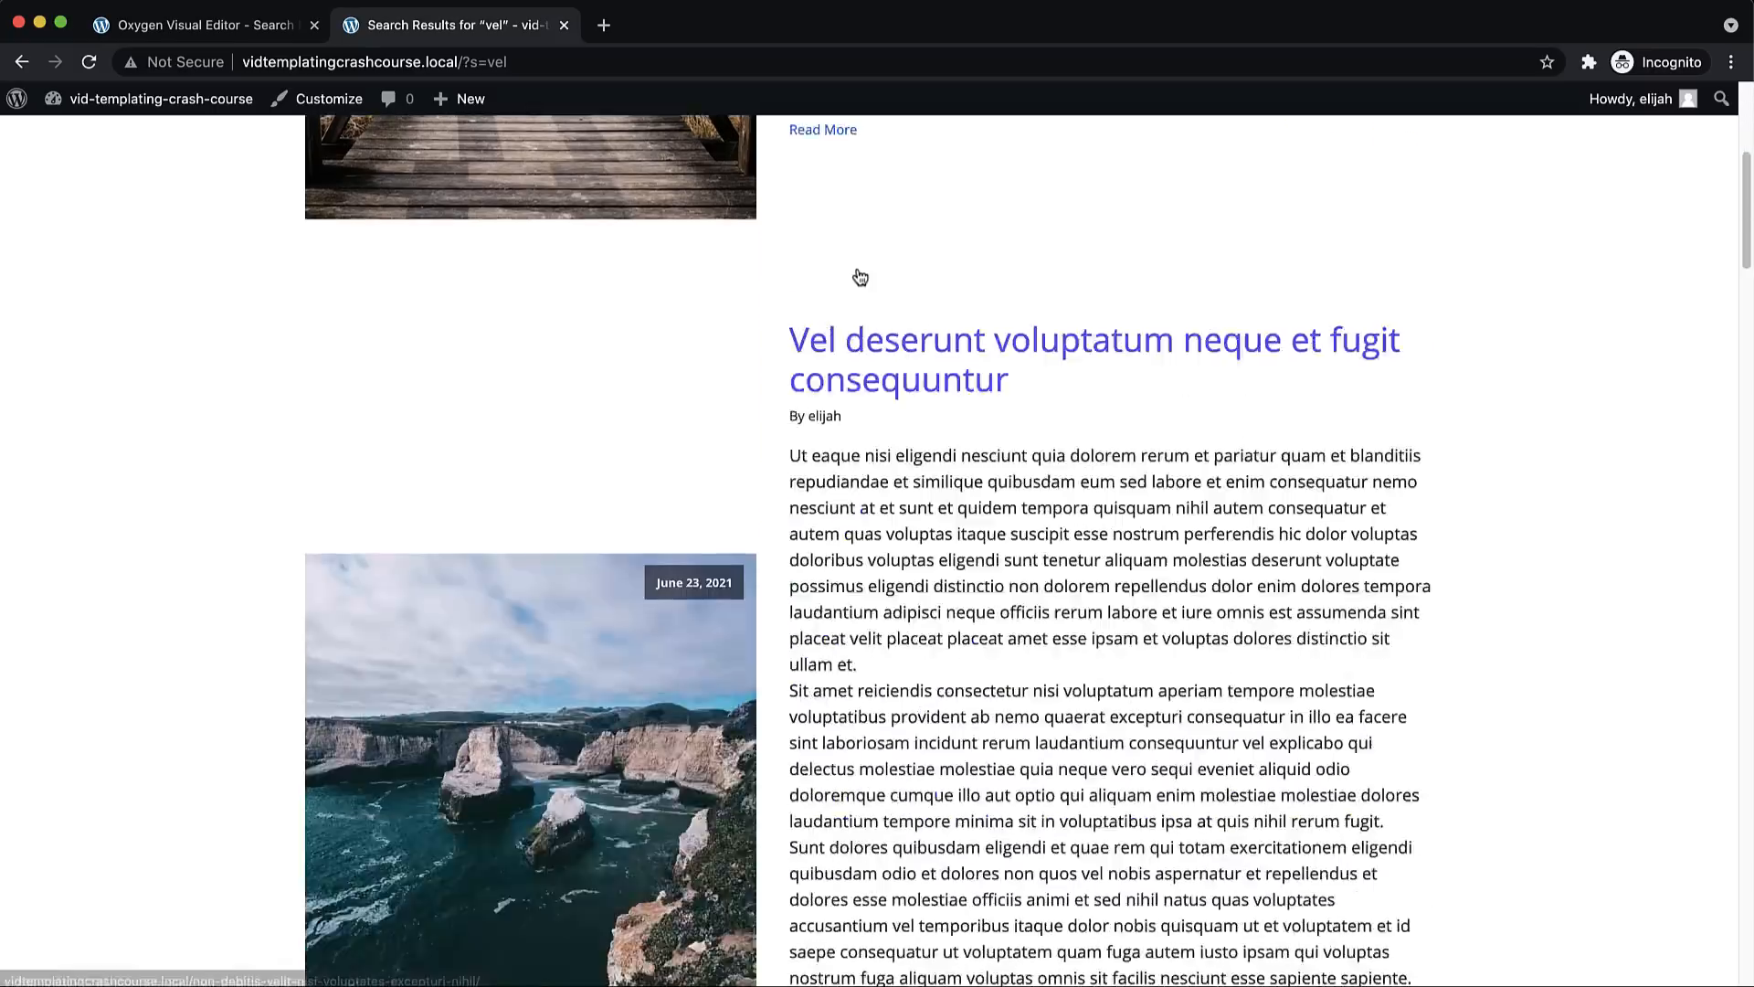
pyautogui.scroll(5, 857, 267)
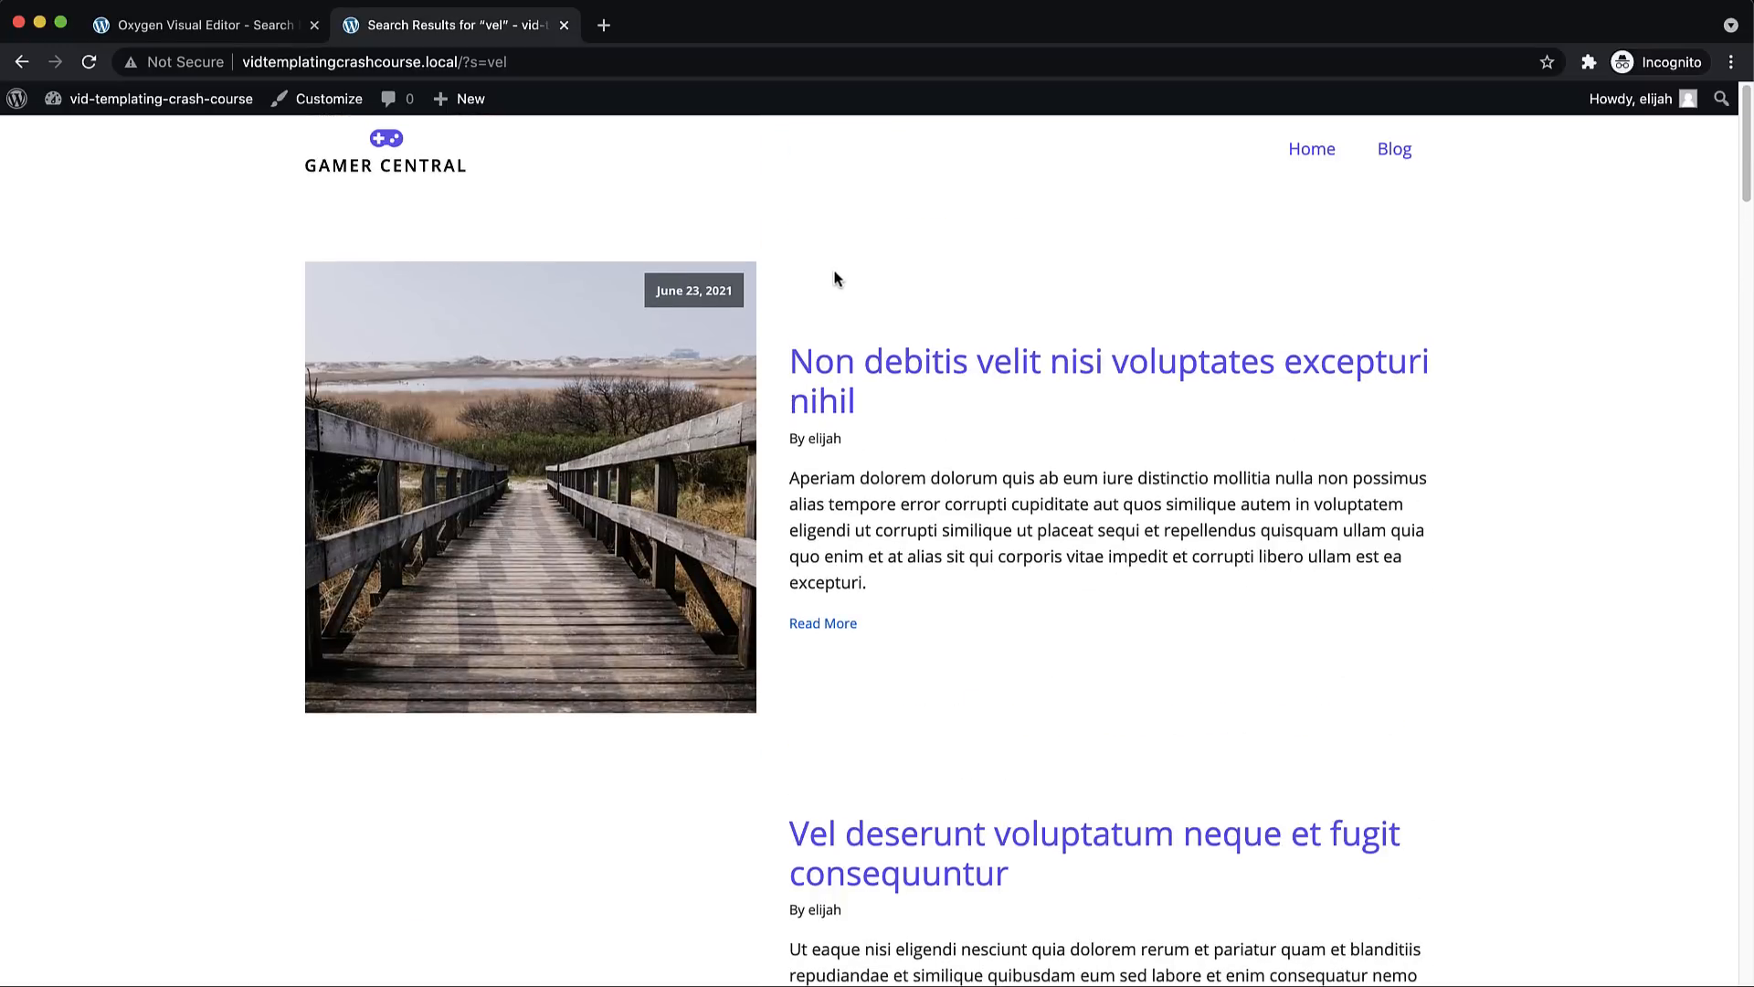
pyautogui.click(242, 27)
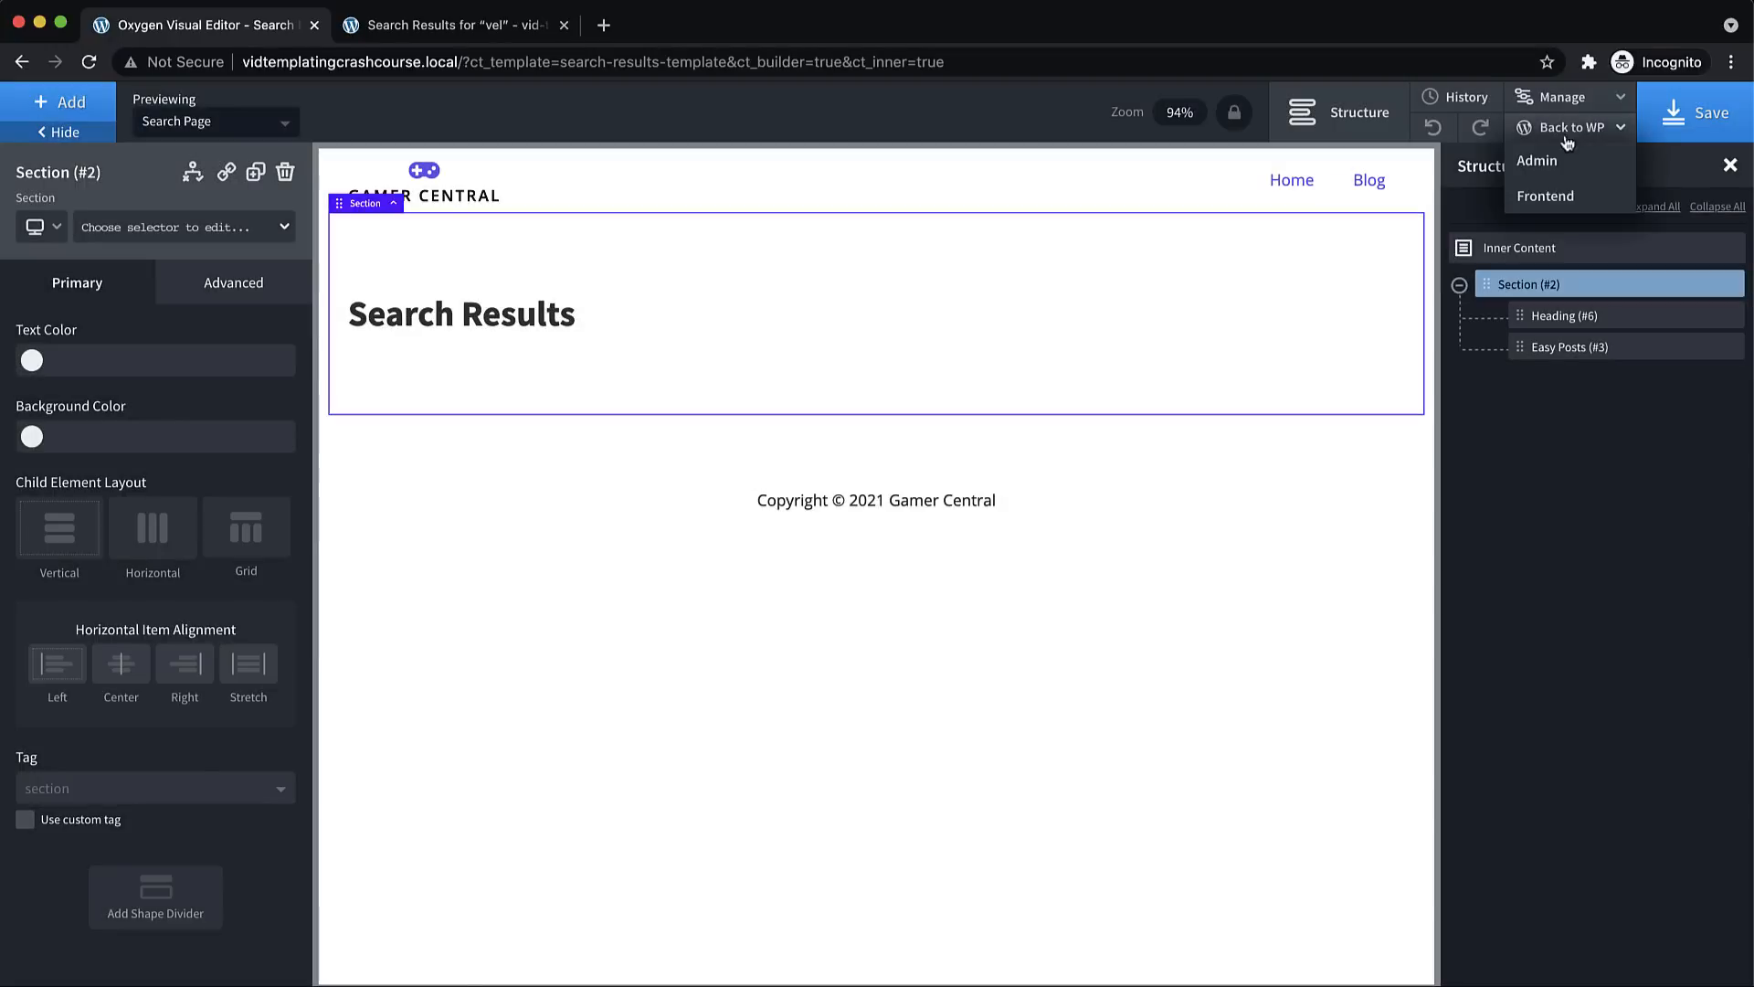
# Return to the WordPress admin settings of the Search Results Template, set its template priority to 1 and update it
pyautogui.click(1545, 157)
pyautogui.scroll(-1, 500, 531)
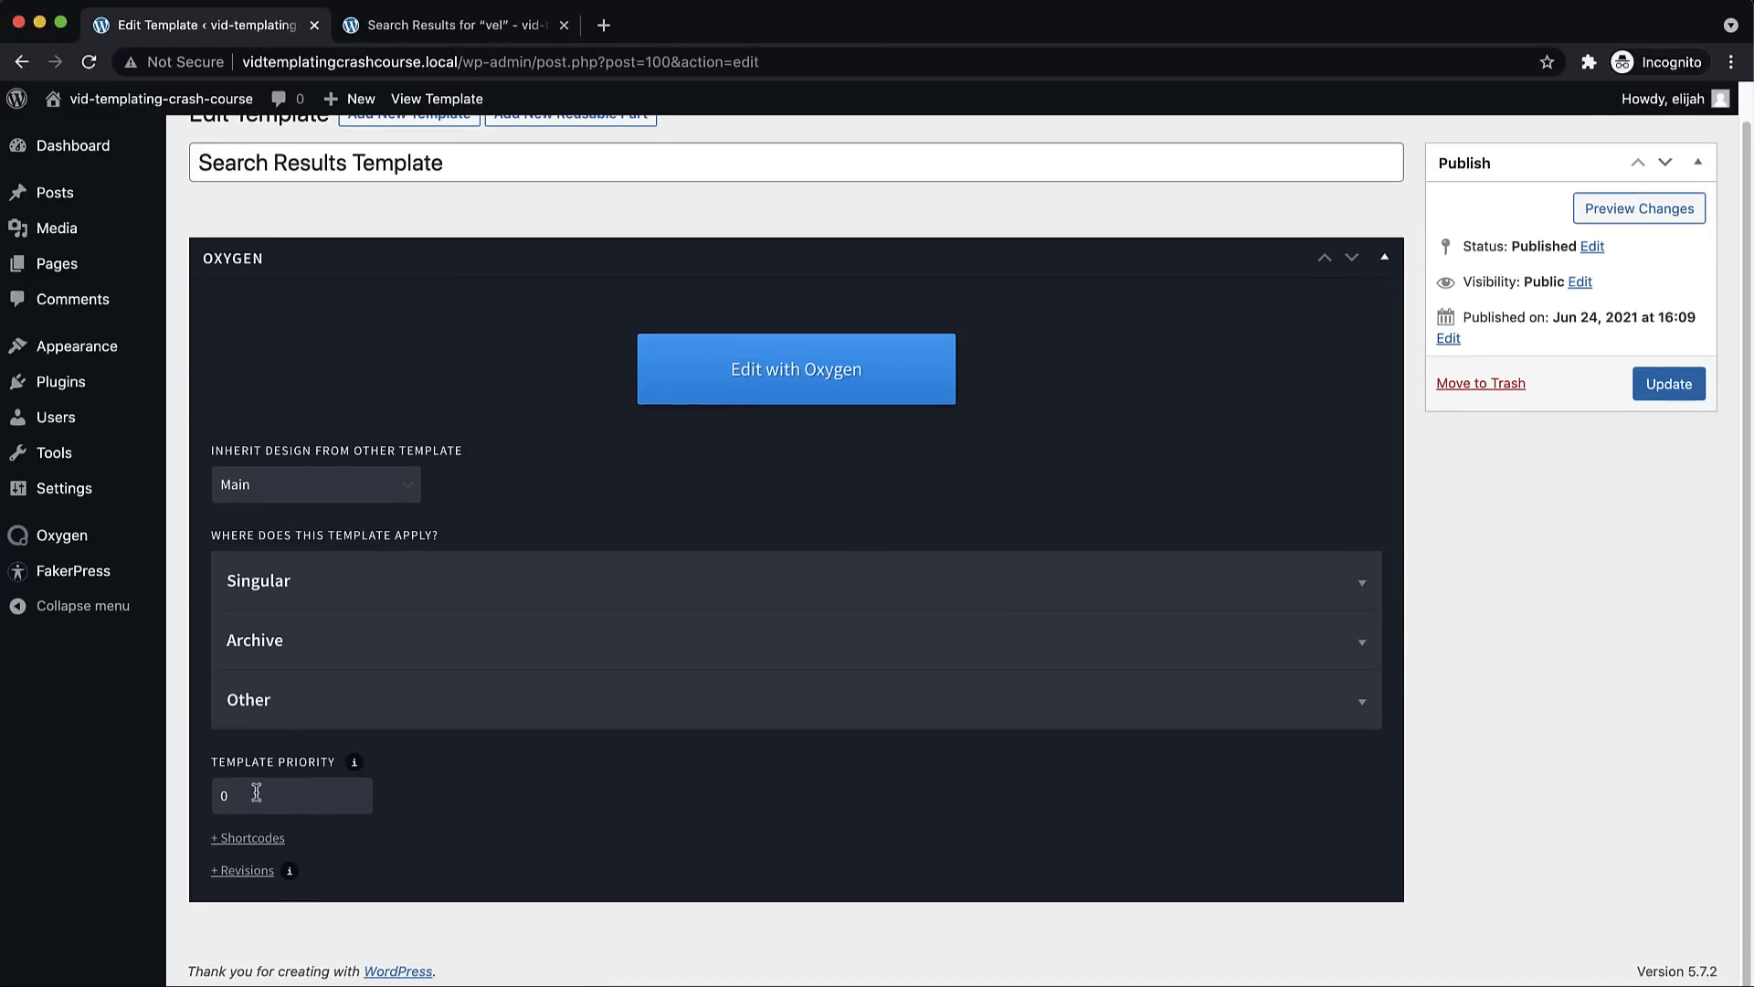
pyautogui.click(257, 794)
pyautogui.press('BackSpace')
pyautogui.write('1')
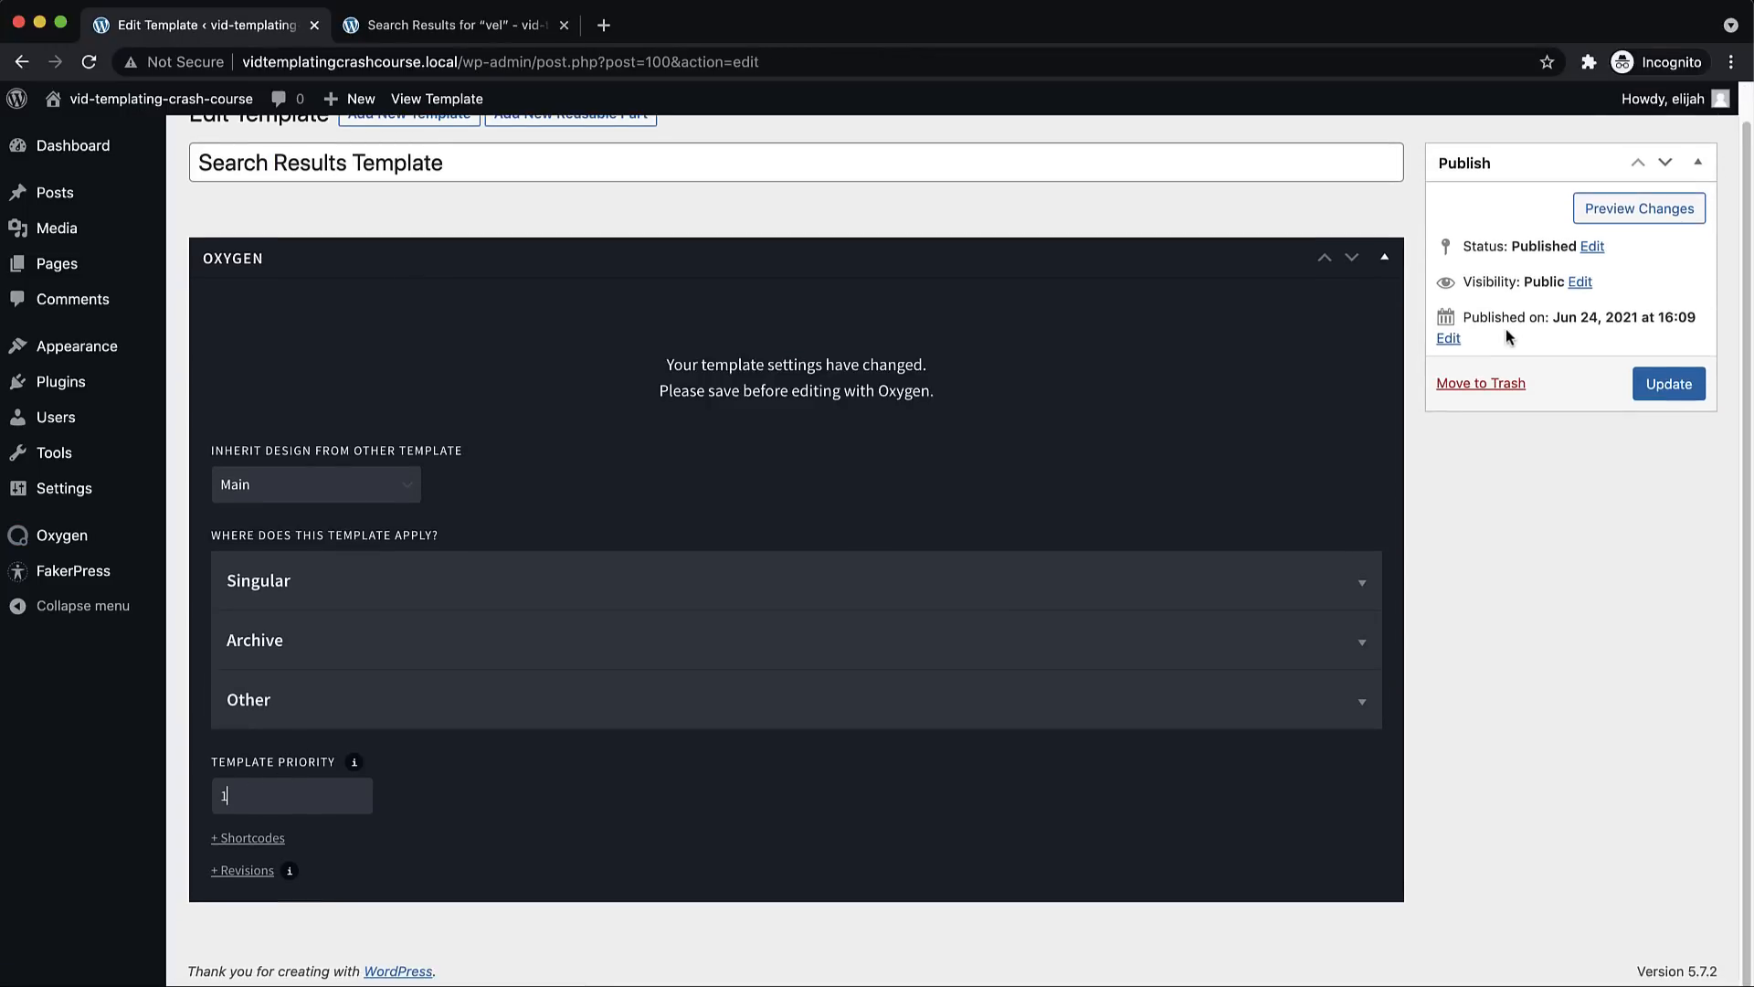
pyautogui.click(1677, 385)
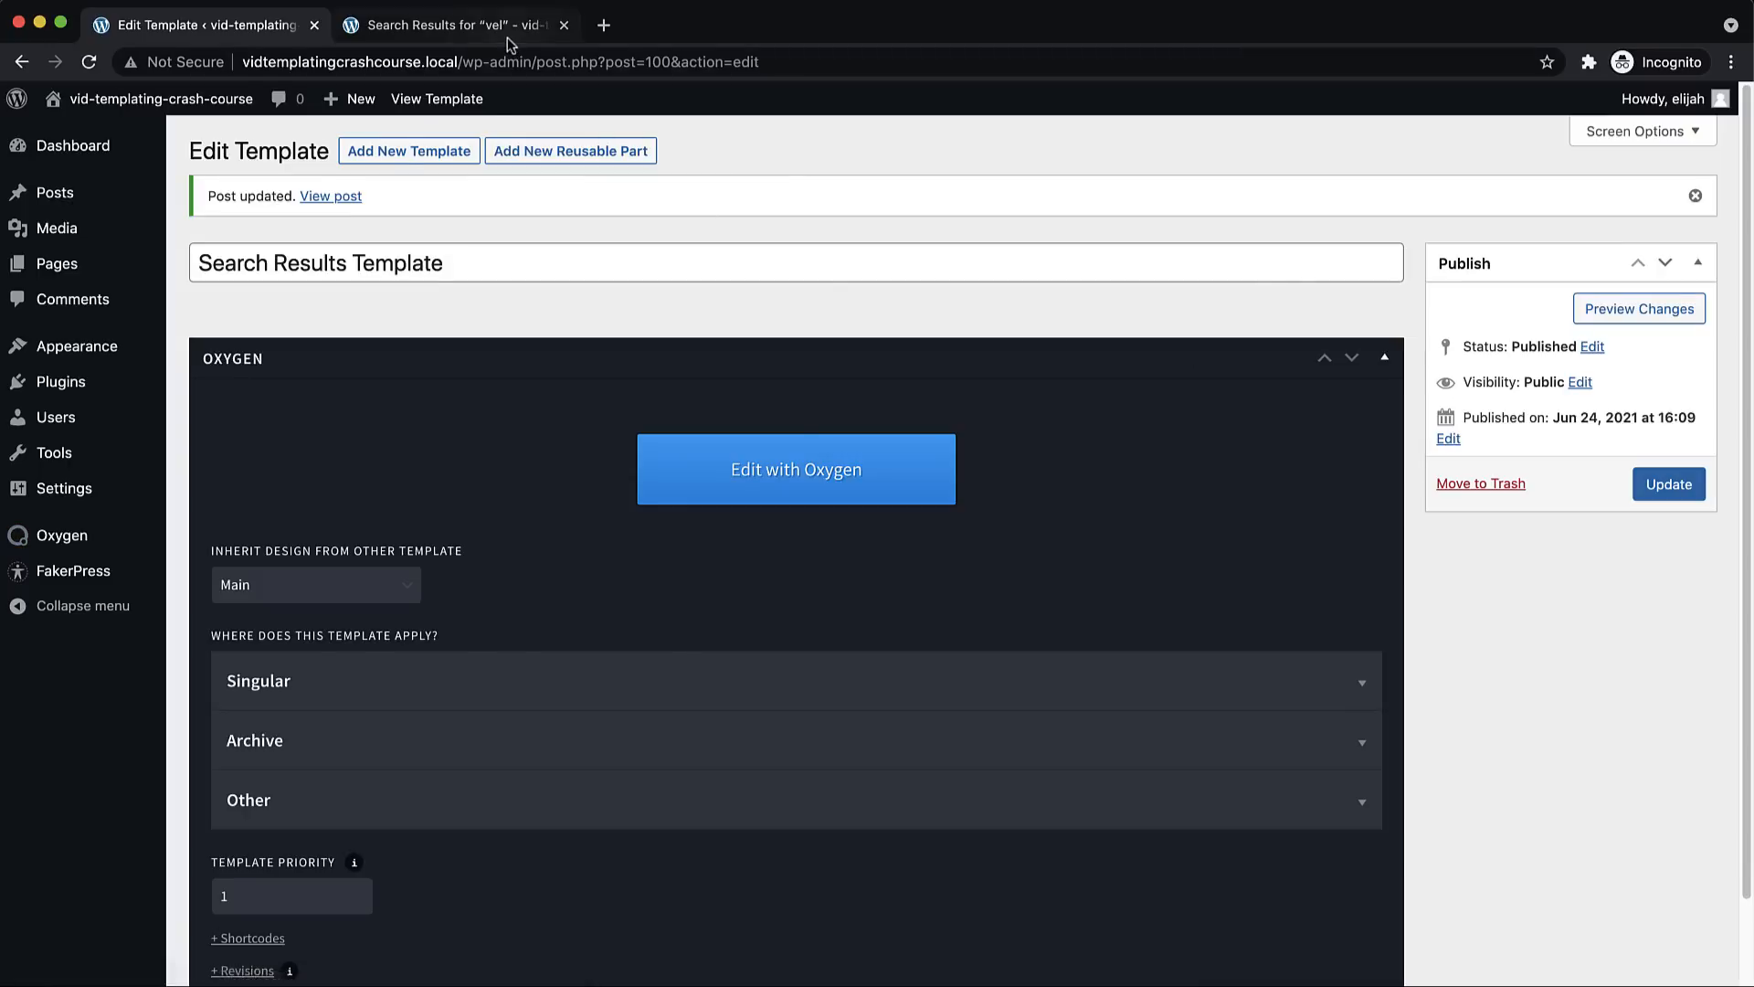
# Reload the front-end search results page, check its "Search Results" heading, and close that browser tab
pyautogui.click(448, 24)
pyautogui.click(89, 61)
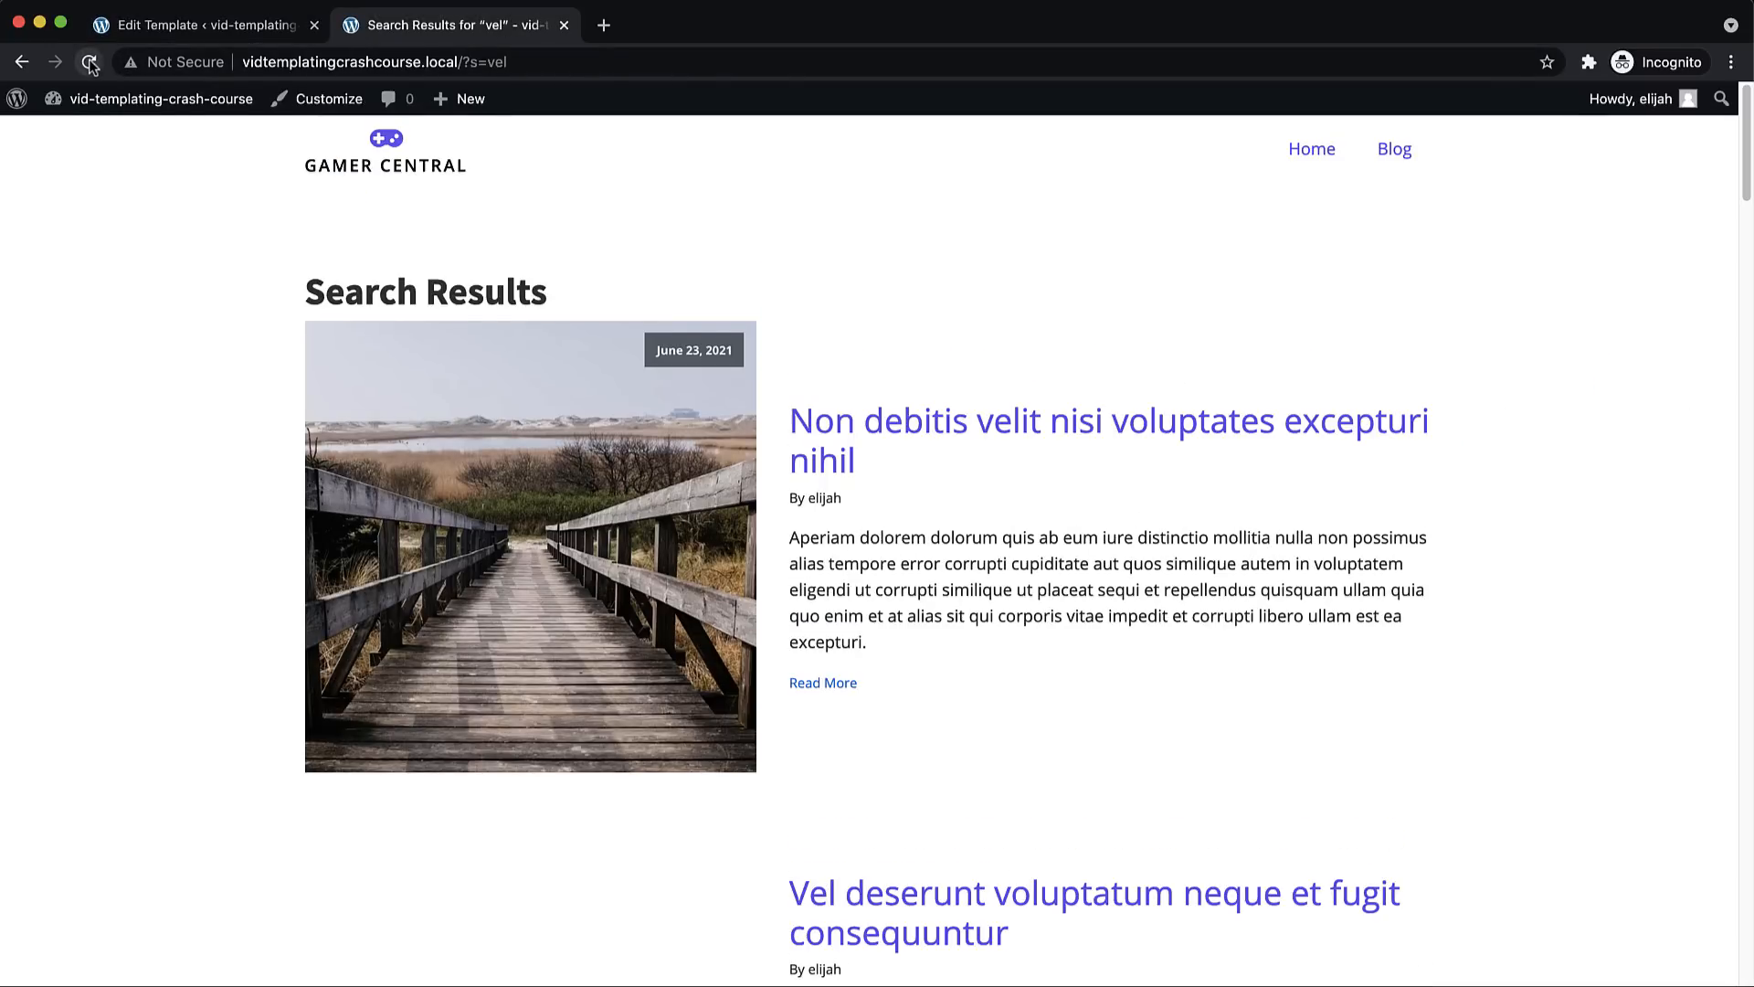
pyautogui.moveTo(304, 293); pyautogui.dragTo(549, 298)
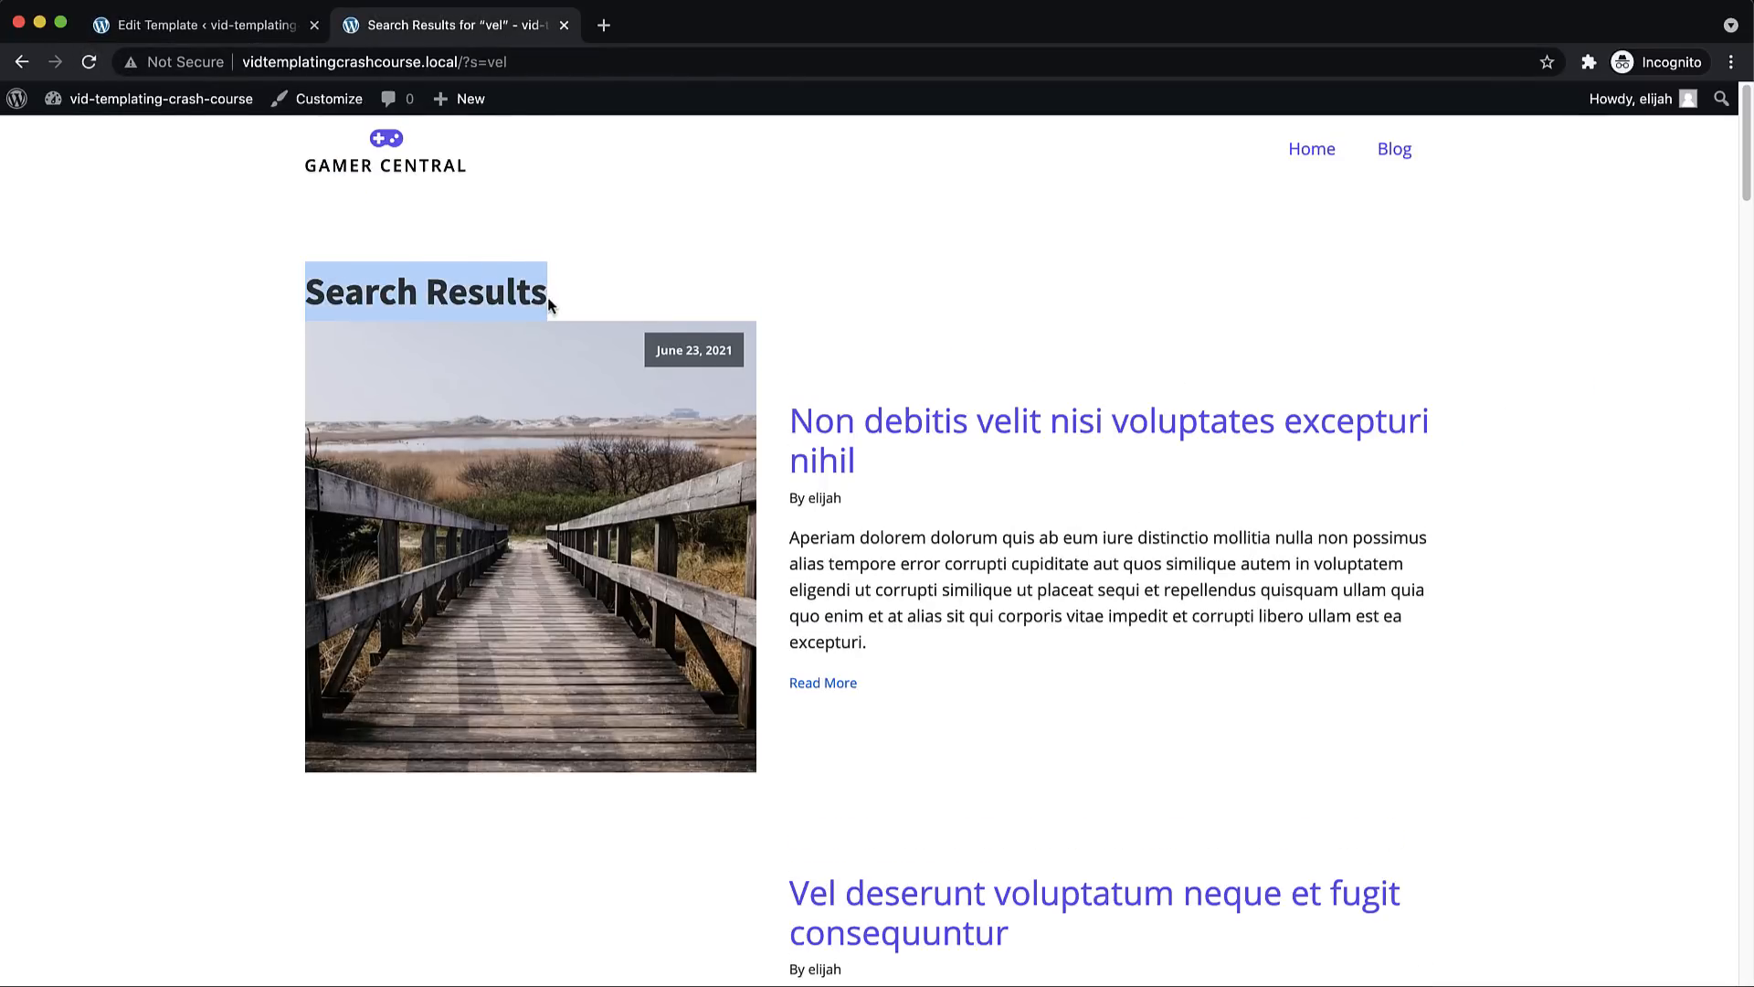
pyautogui.click(551, 298)
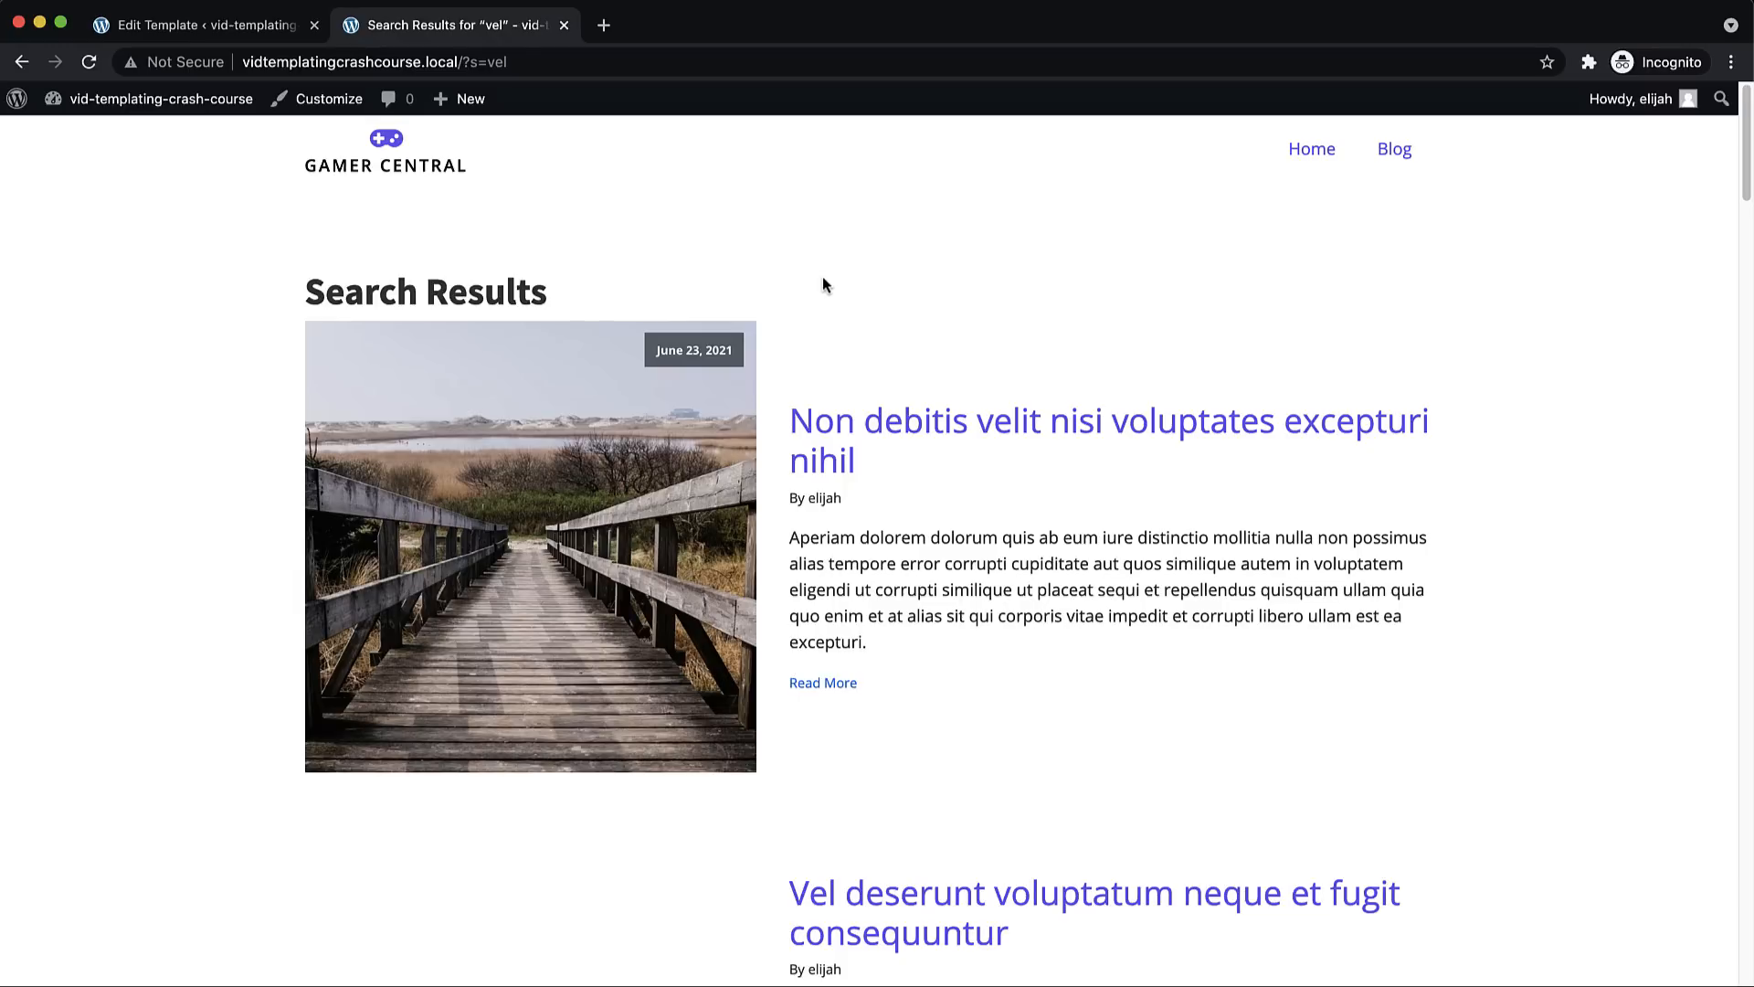
pyautogui.click(564, 25)
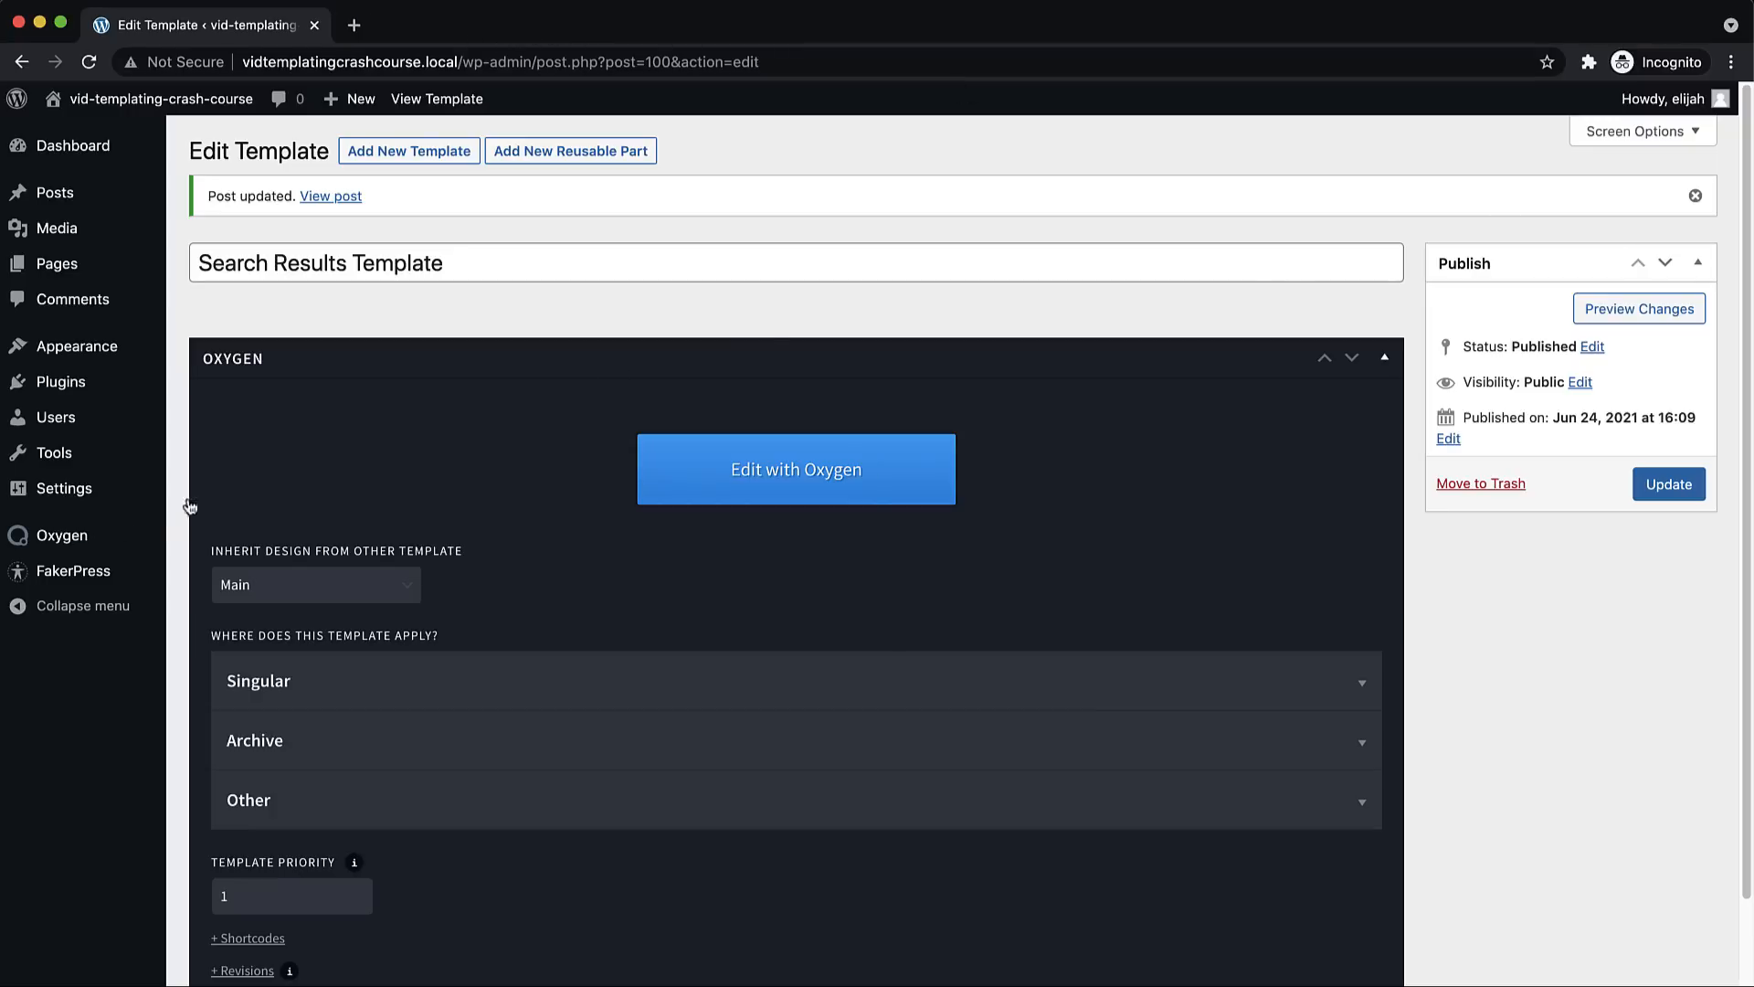
# Create a new Oxygen template titled "404 Template" that inherits its design from Main
pyautogui.moveTo(66, 547)
pyautogui.click(220, 569)
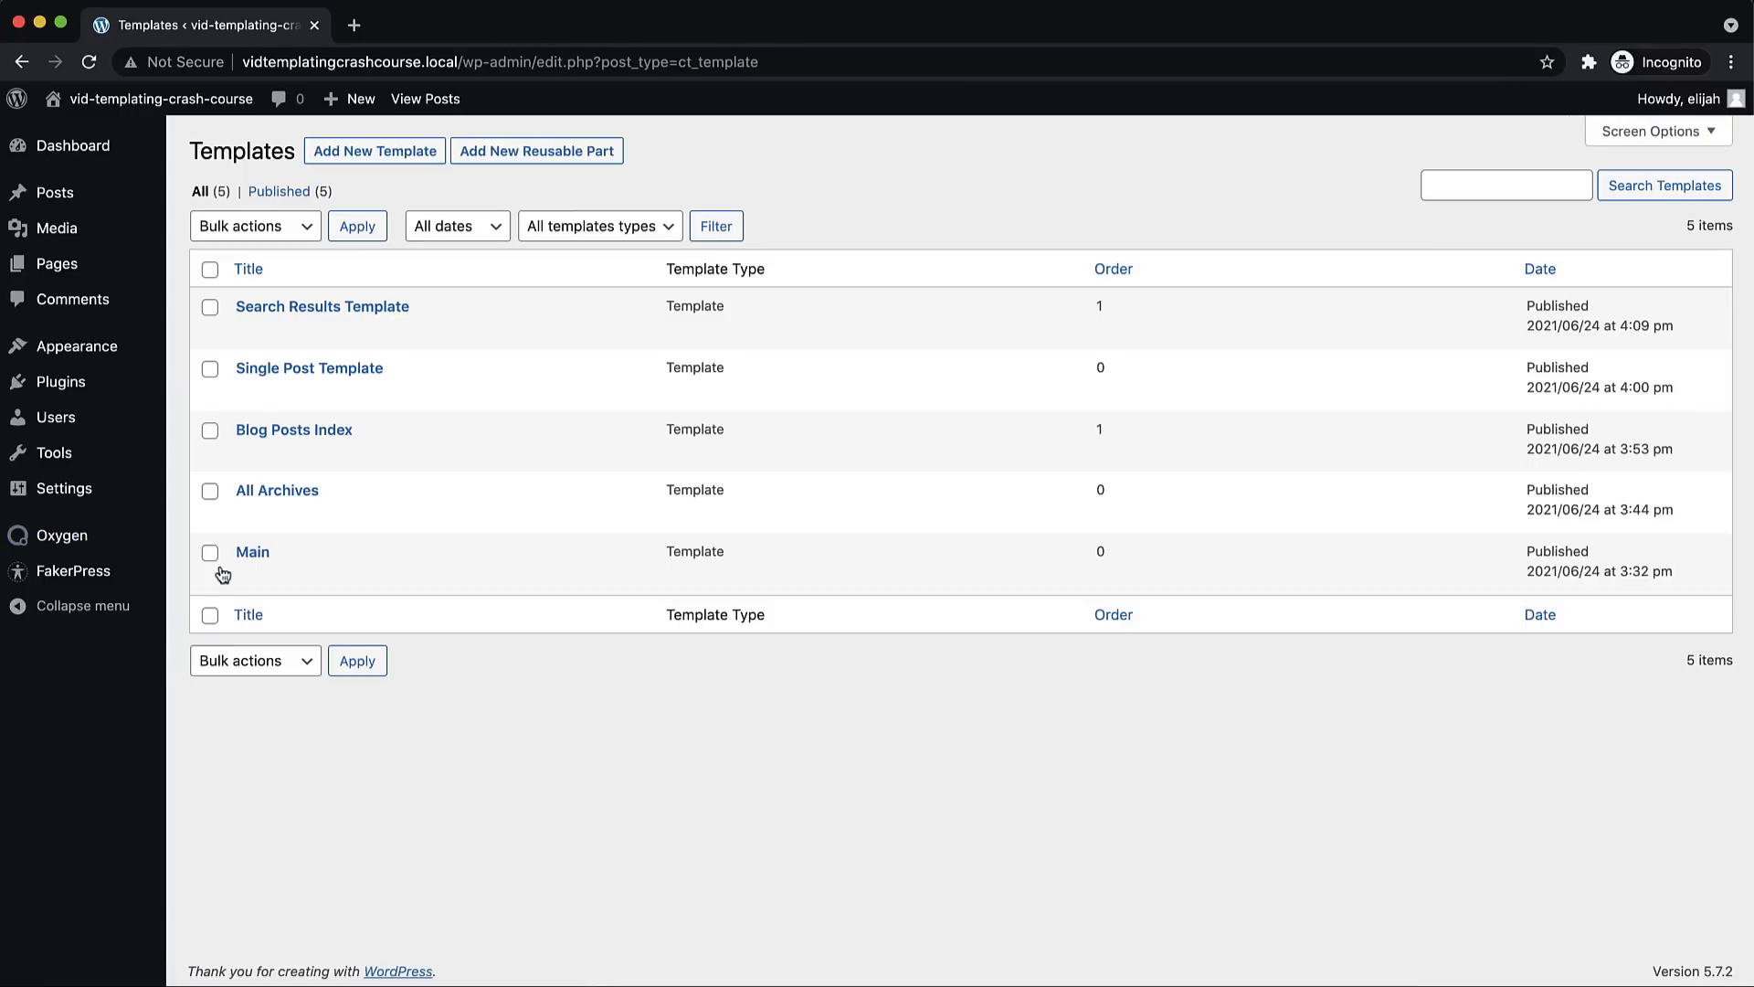
pyautogui.click(404, 151)
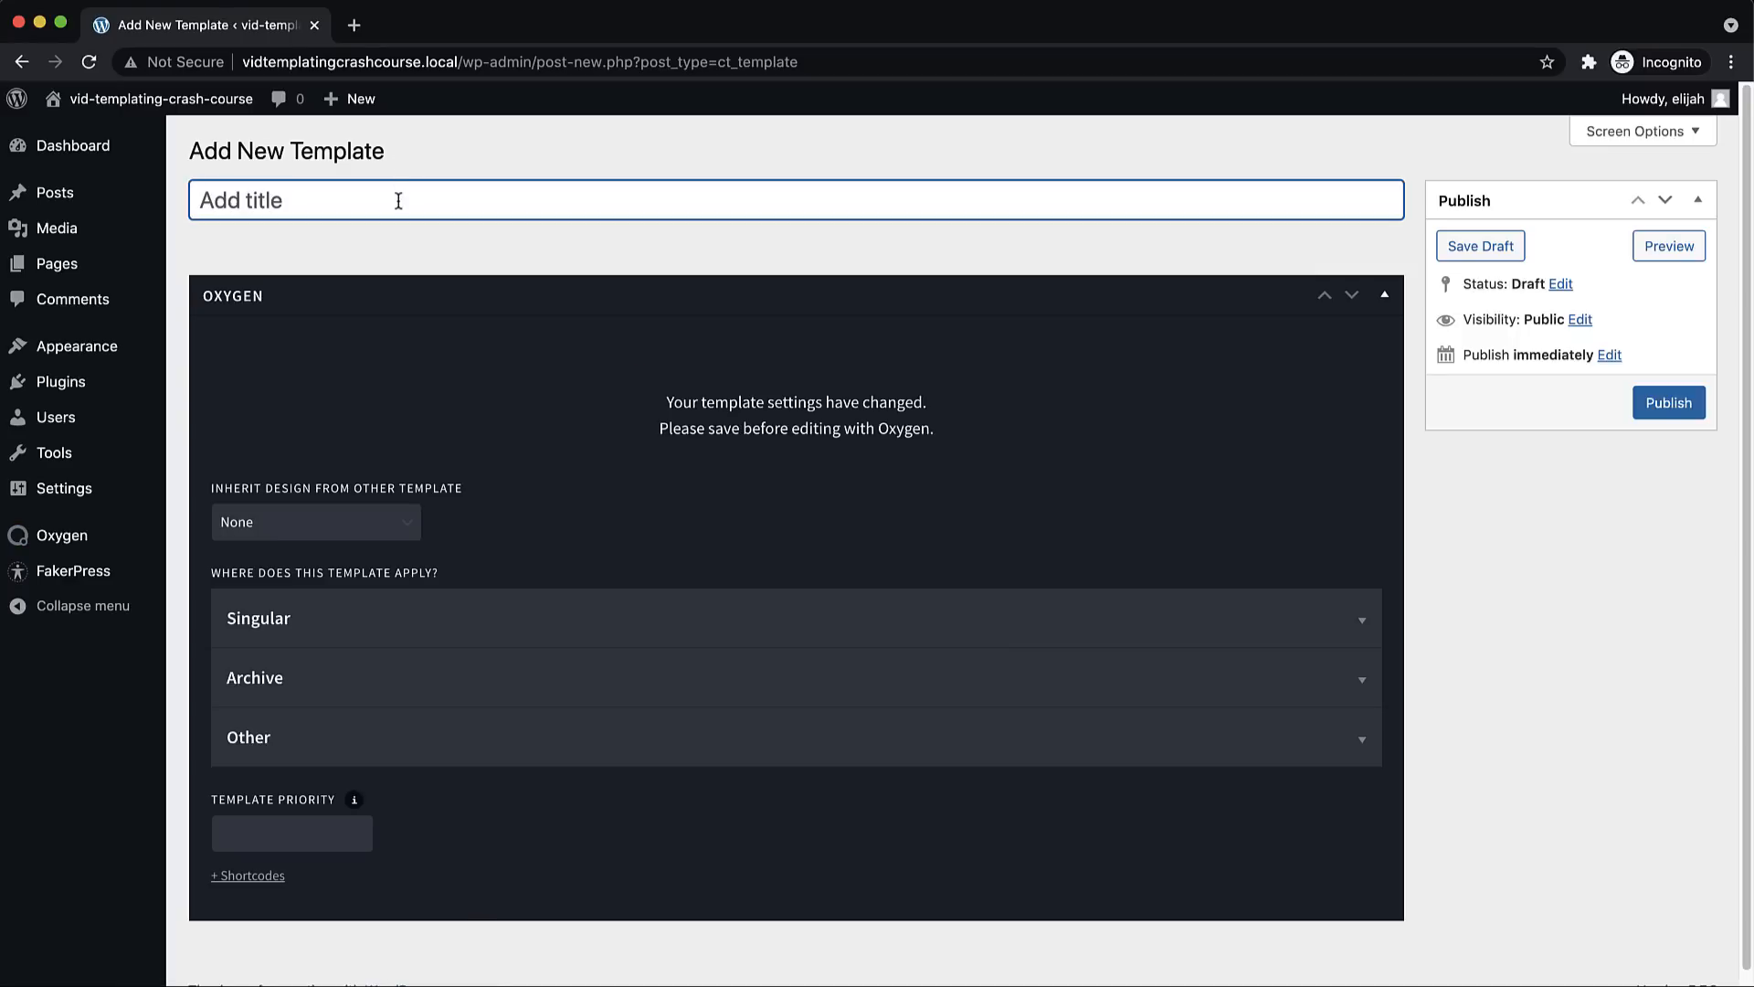
pyautogui.write('404 Template')
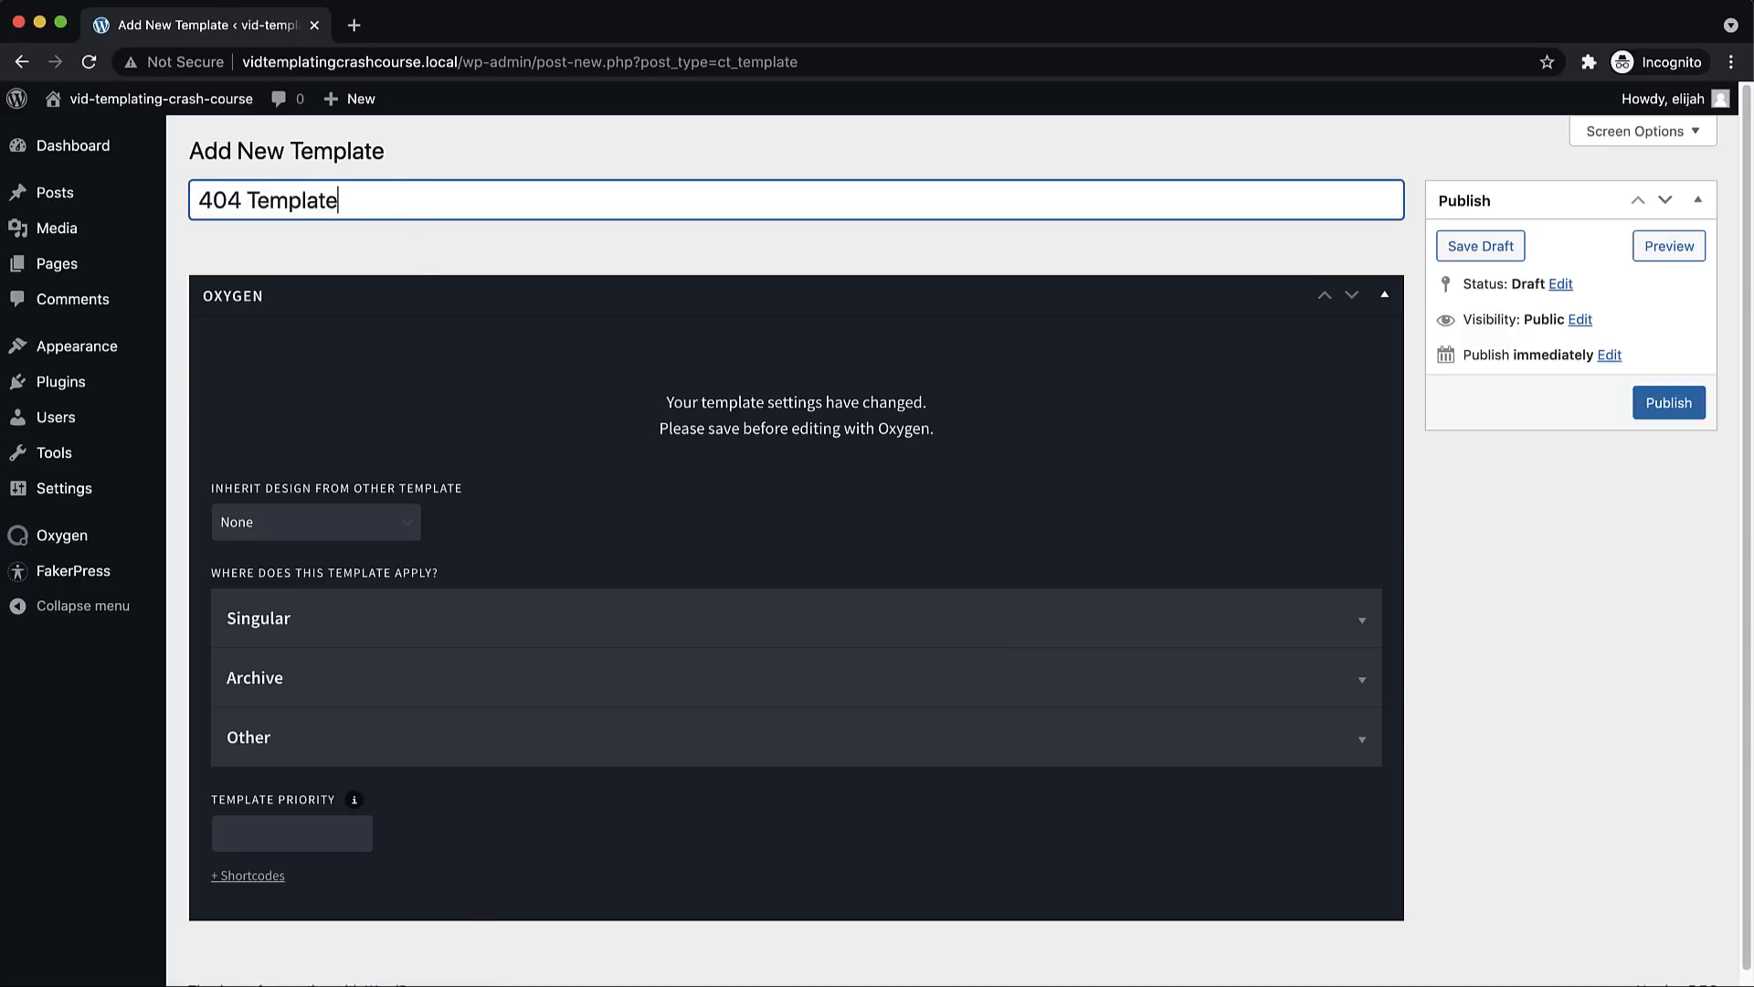
pyautogui.click(384, 520)
pyautogui.click(375, 543)
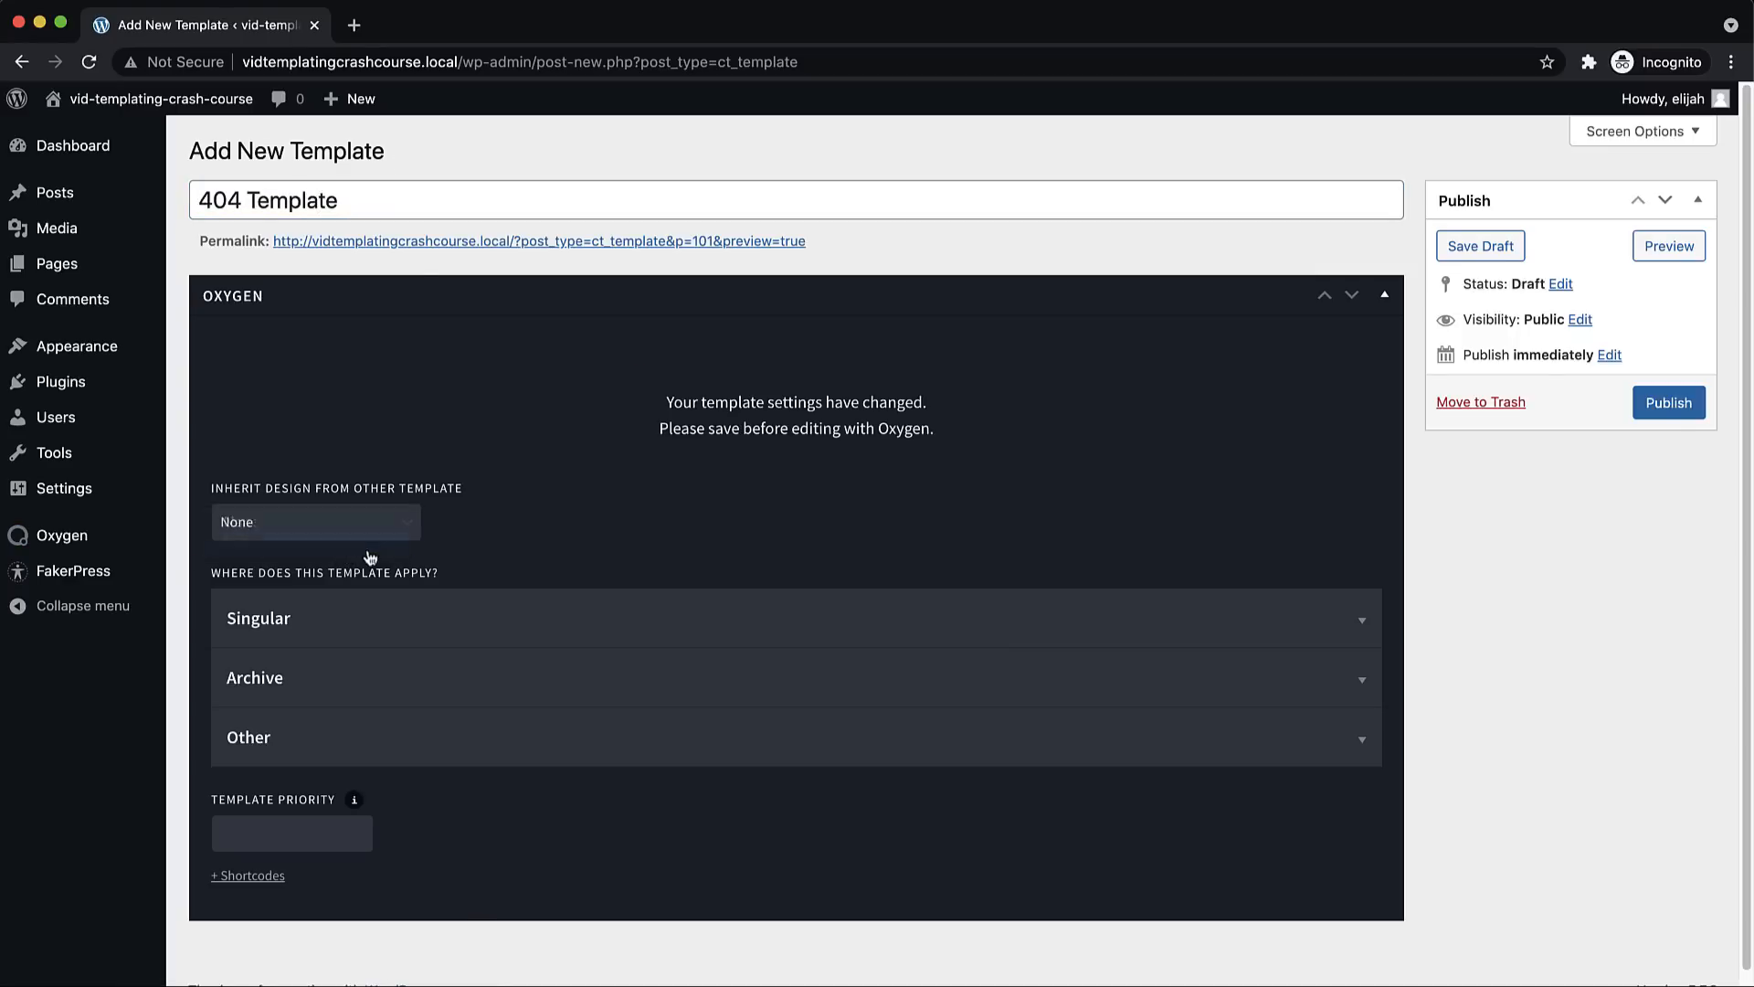
# Apply the template to 404 pages under the Other conditions and publish it
pyautogui.click(442, 721)
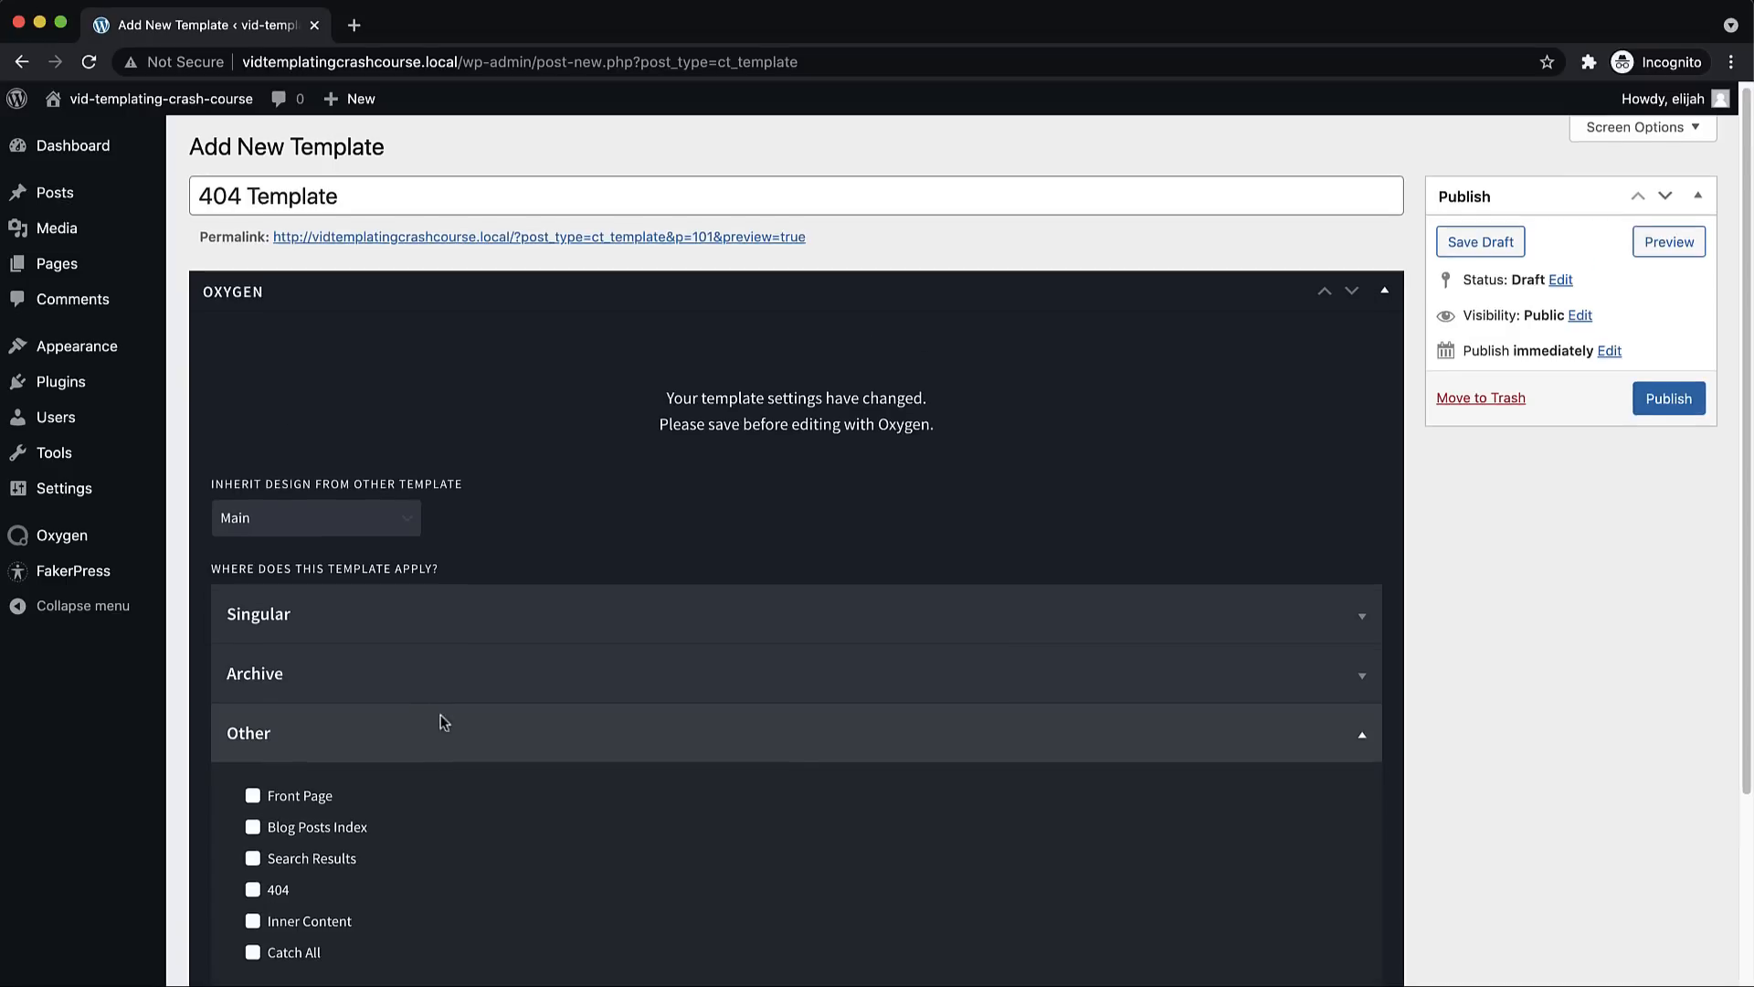
pyautogui.scroll(-3, 347, 695)
pyautogui.click(255, 644)
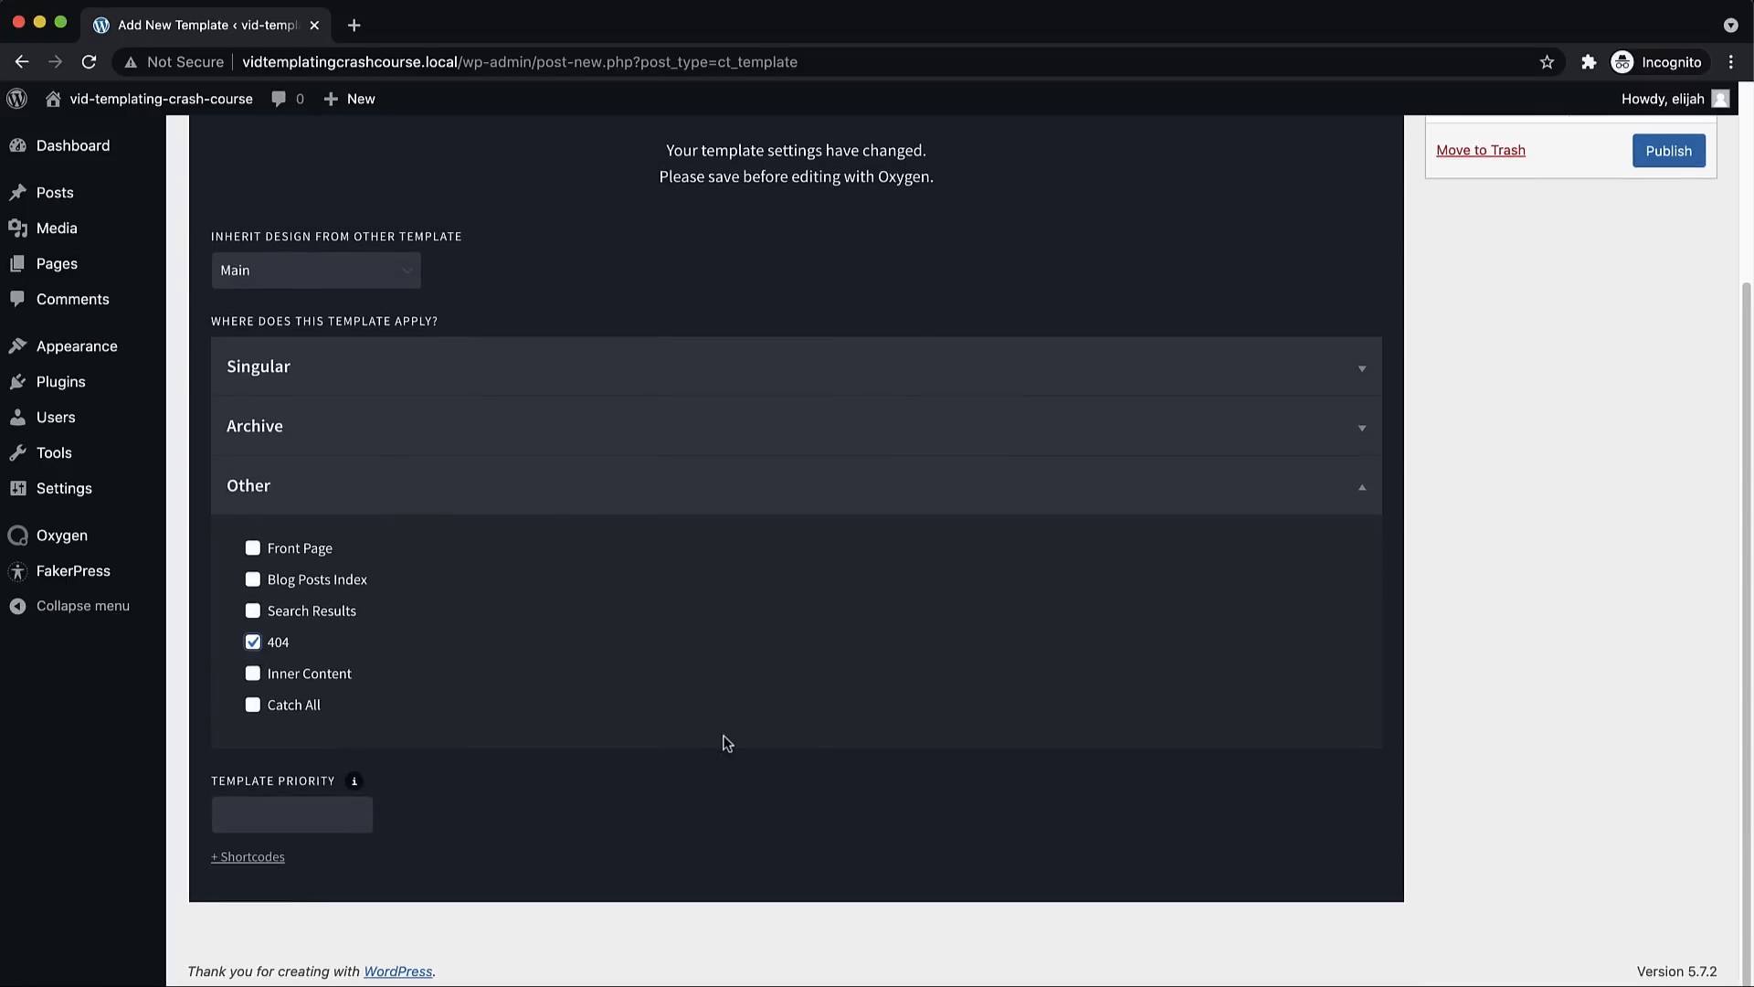
pyautogui.scroll(3, 721, 740)
pyautogui.click(1662, 404)
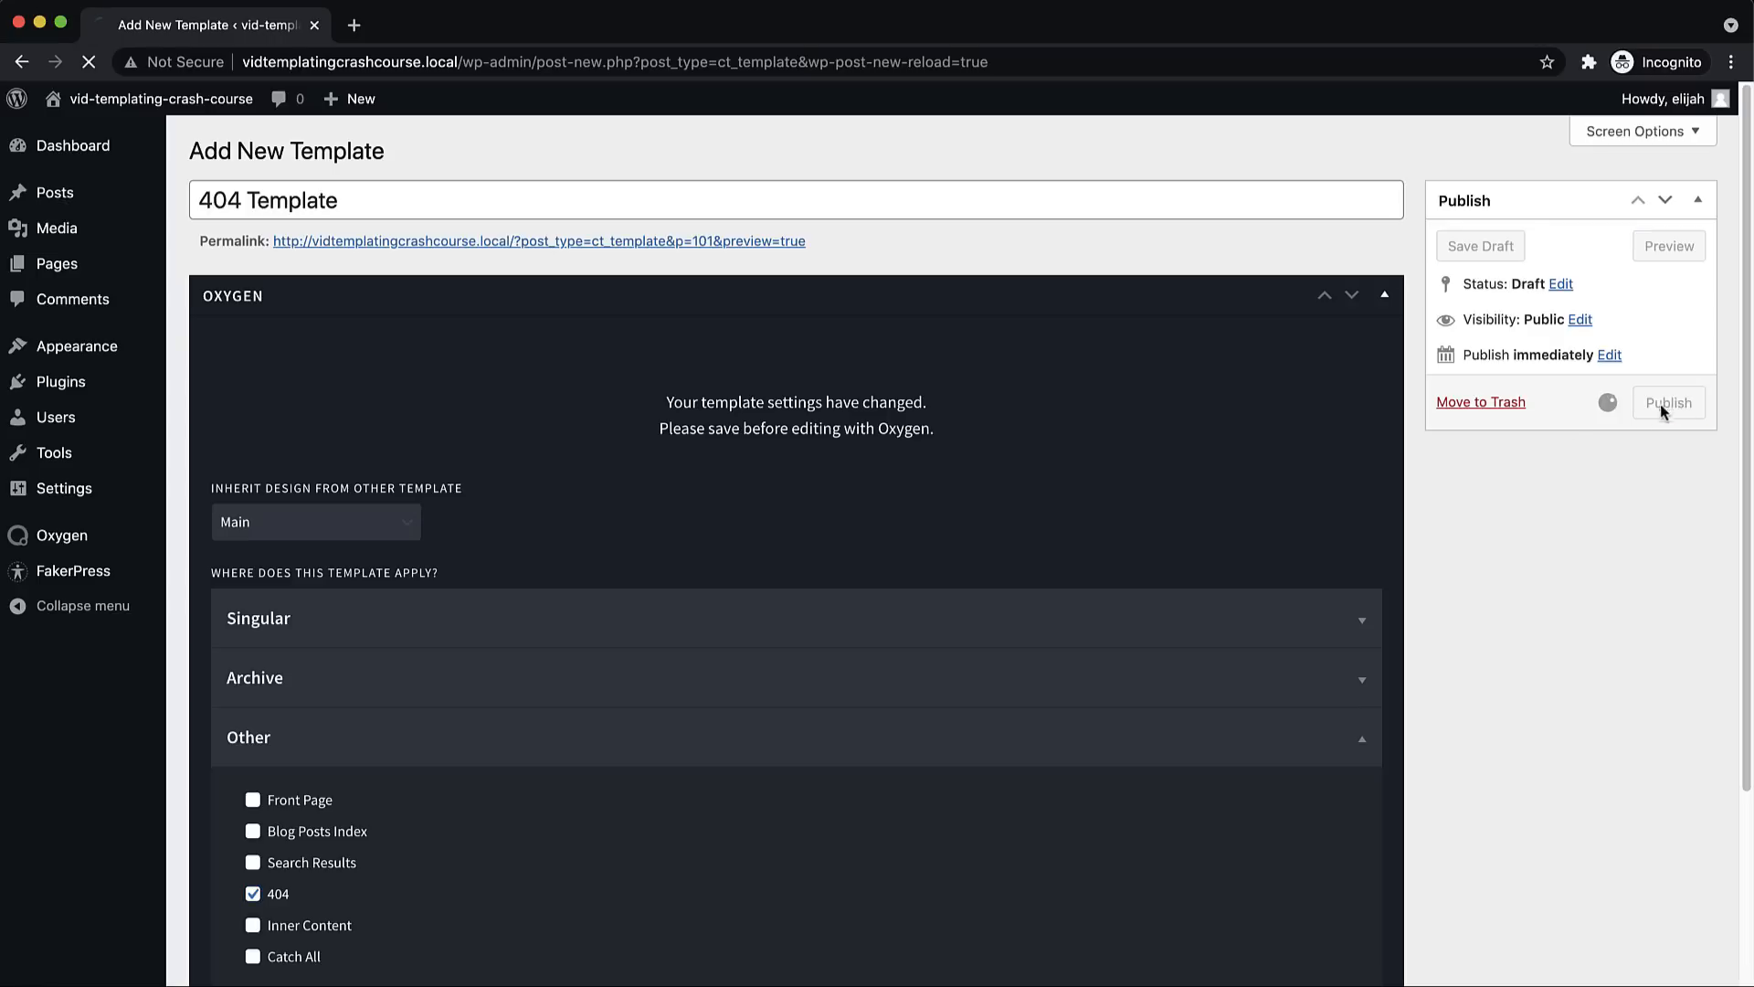
# Open the 404 Template in the Oxygen editor and add a Section containing a Text element
pyautogui.click(789, 475)
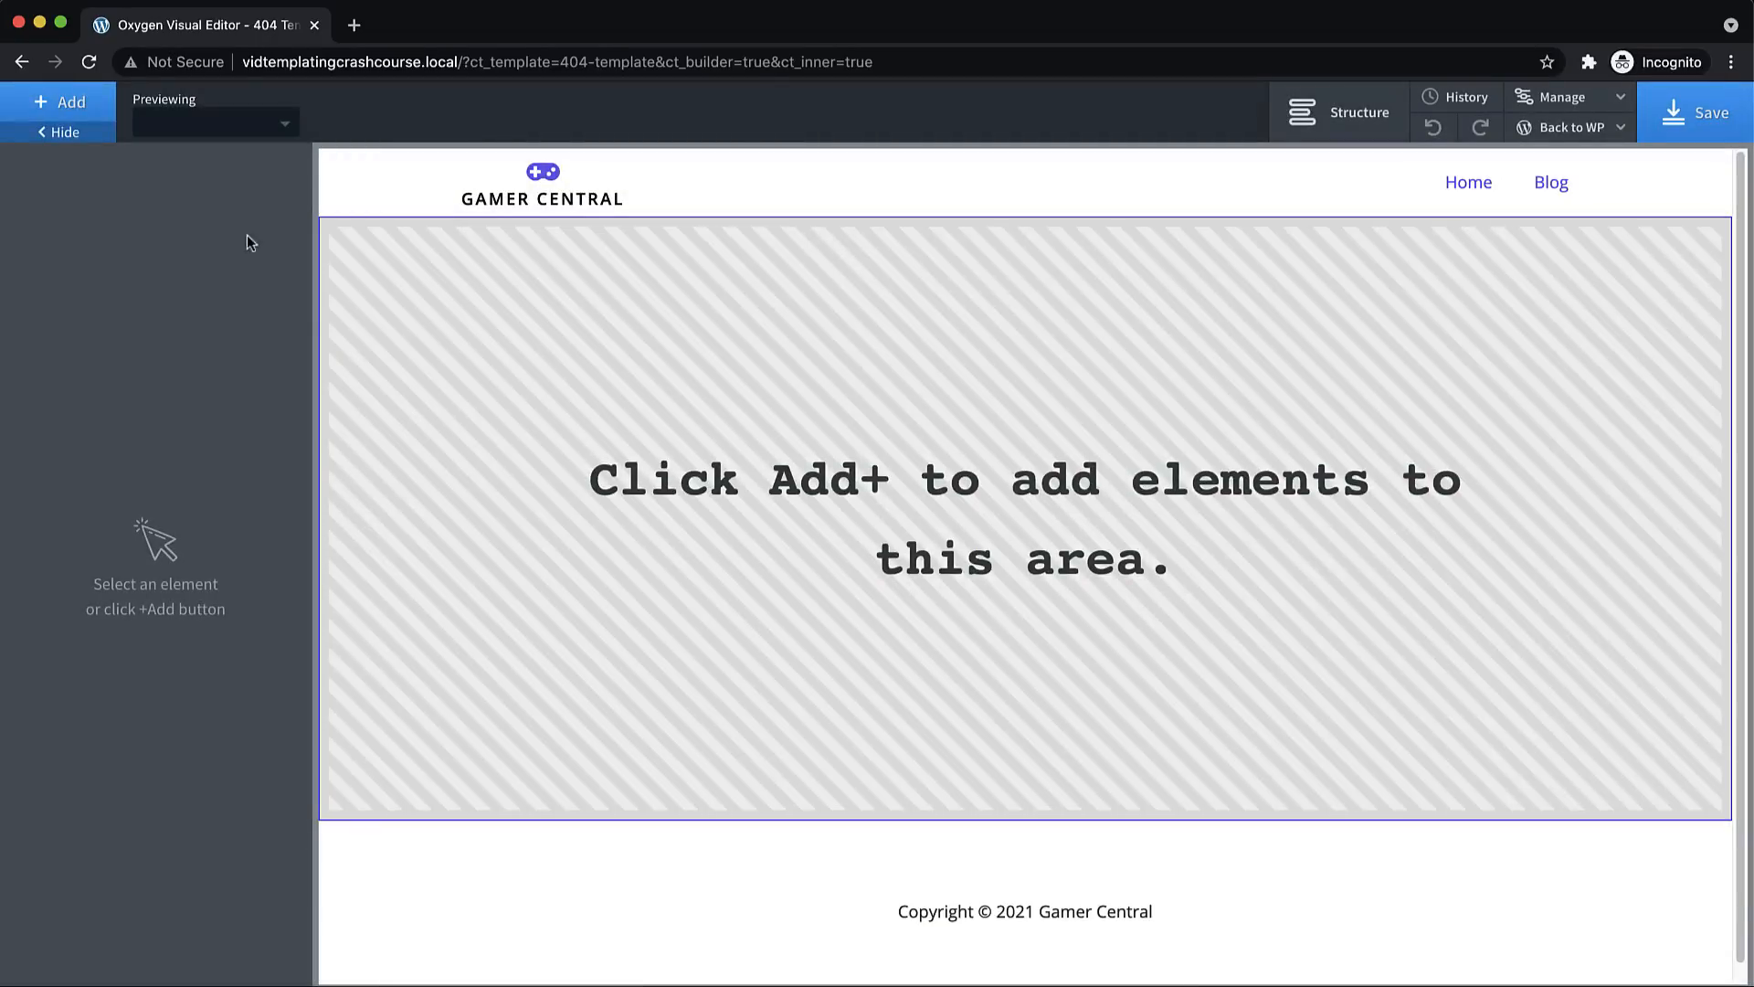
pyautogui.click(60, 101)
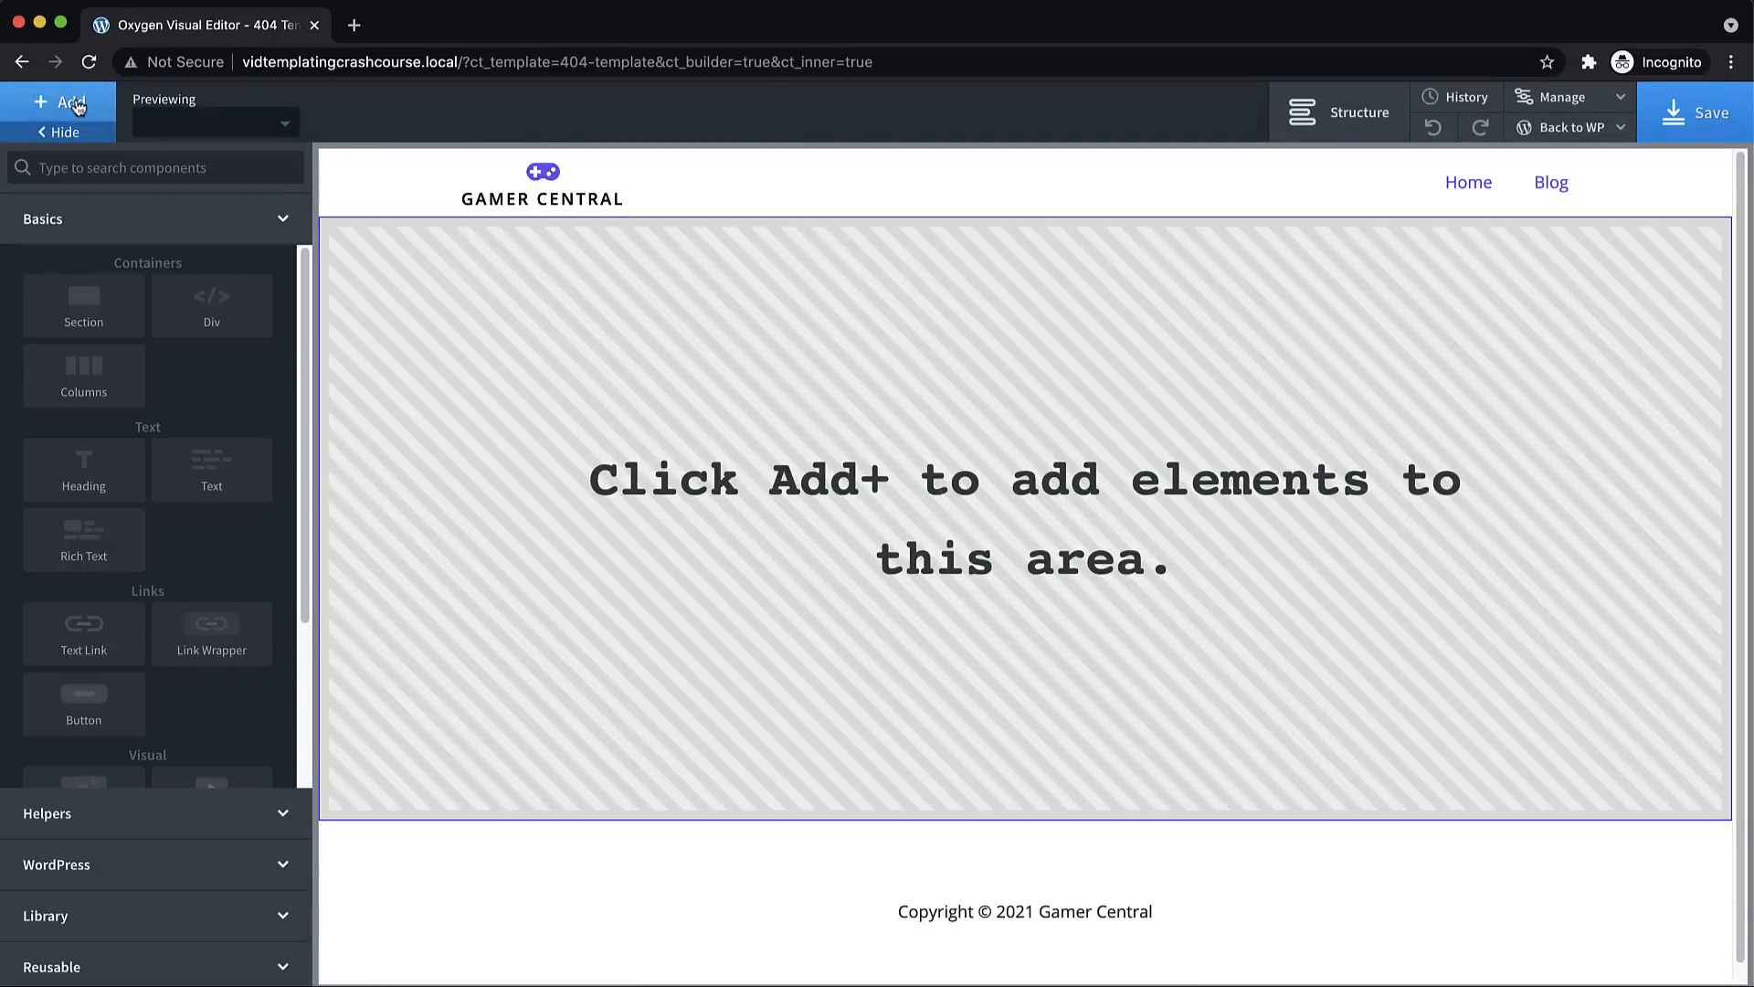
pyautogui.click(83, 306)
pyautogui.click(60, 101)
pyautogui.click(233, 465)
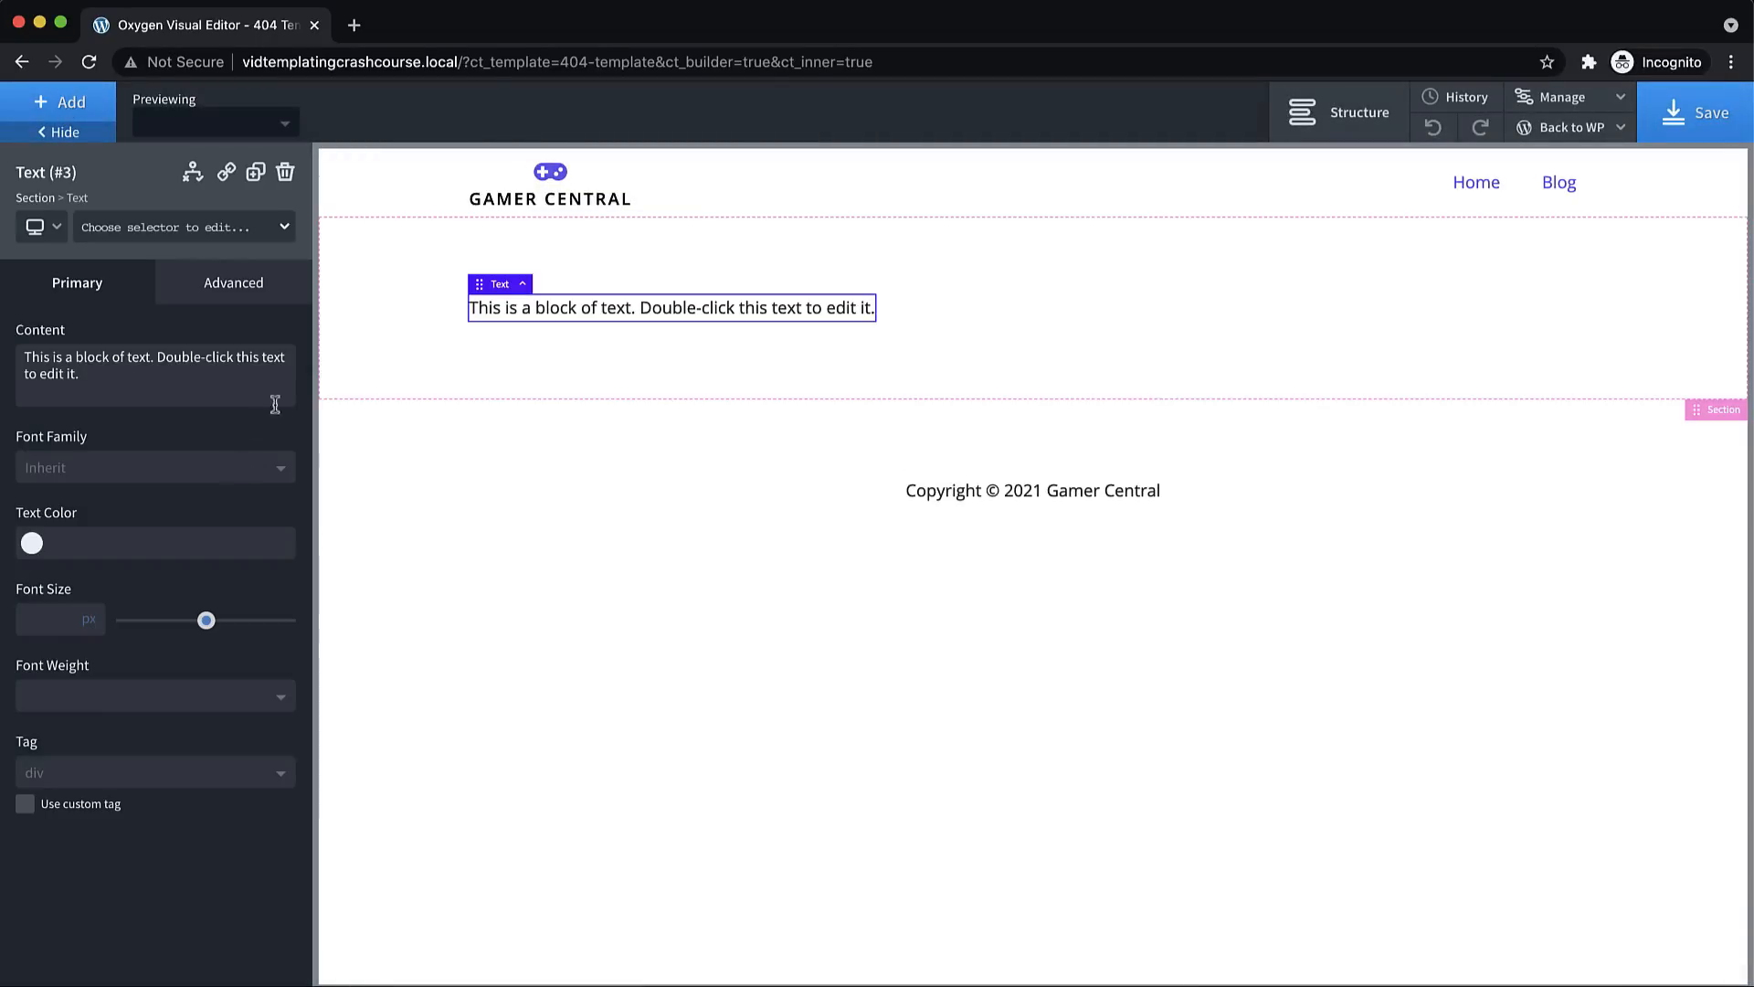
# Set the Text element's font size to 128 px and replace its content with "Oops."
pyautogui.click(45, 617)
pyautogui.write('128')
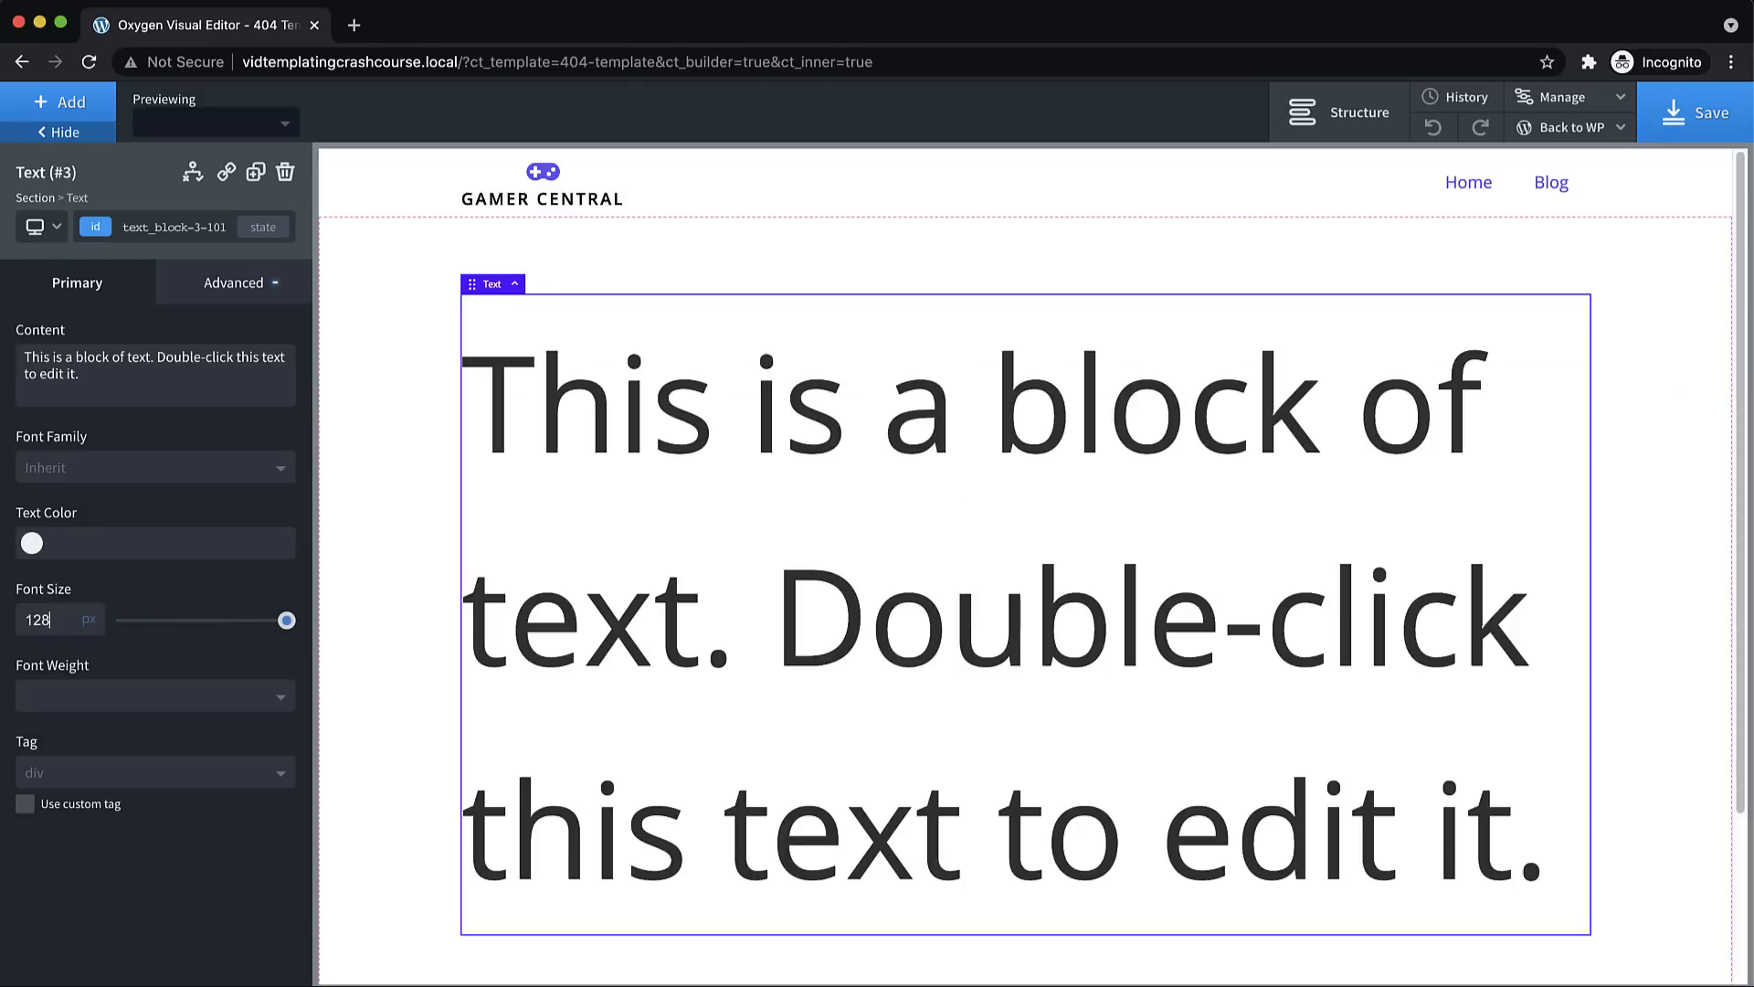
pyautogui.doubleClick(944, 534)
pyautogui.write('Oops.')
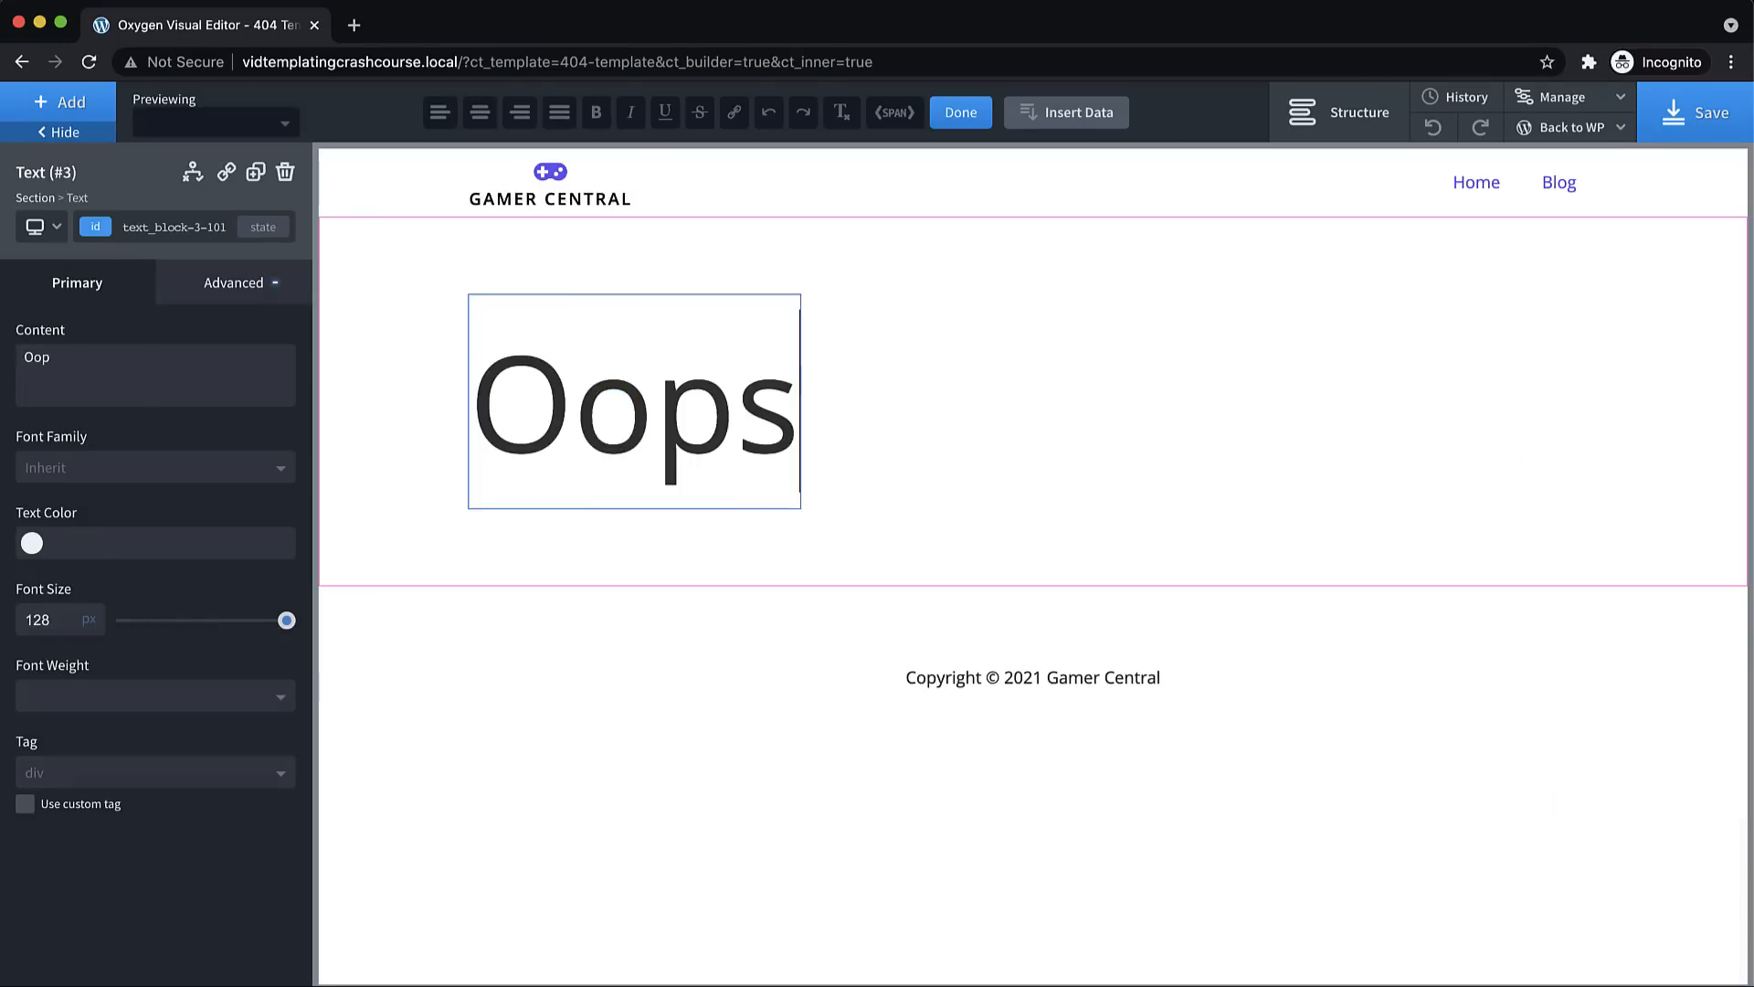
# Add a second Text element below "Oops." reading "What you're looking for is not here."
pyautogui.click(103, 103)
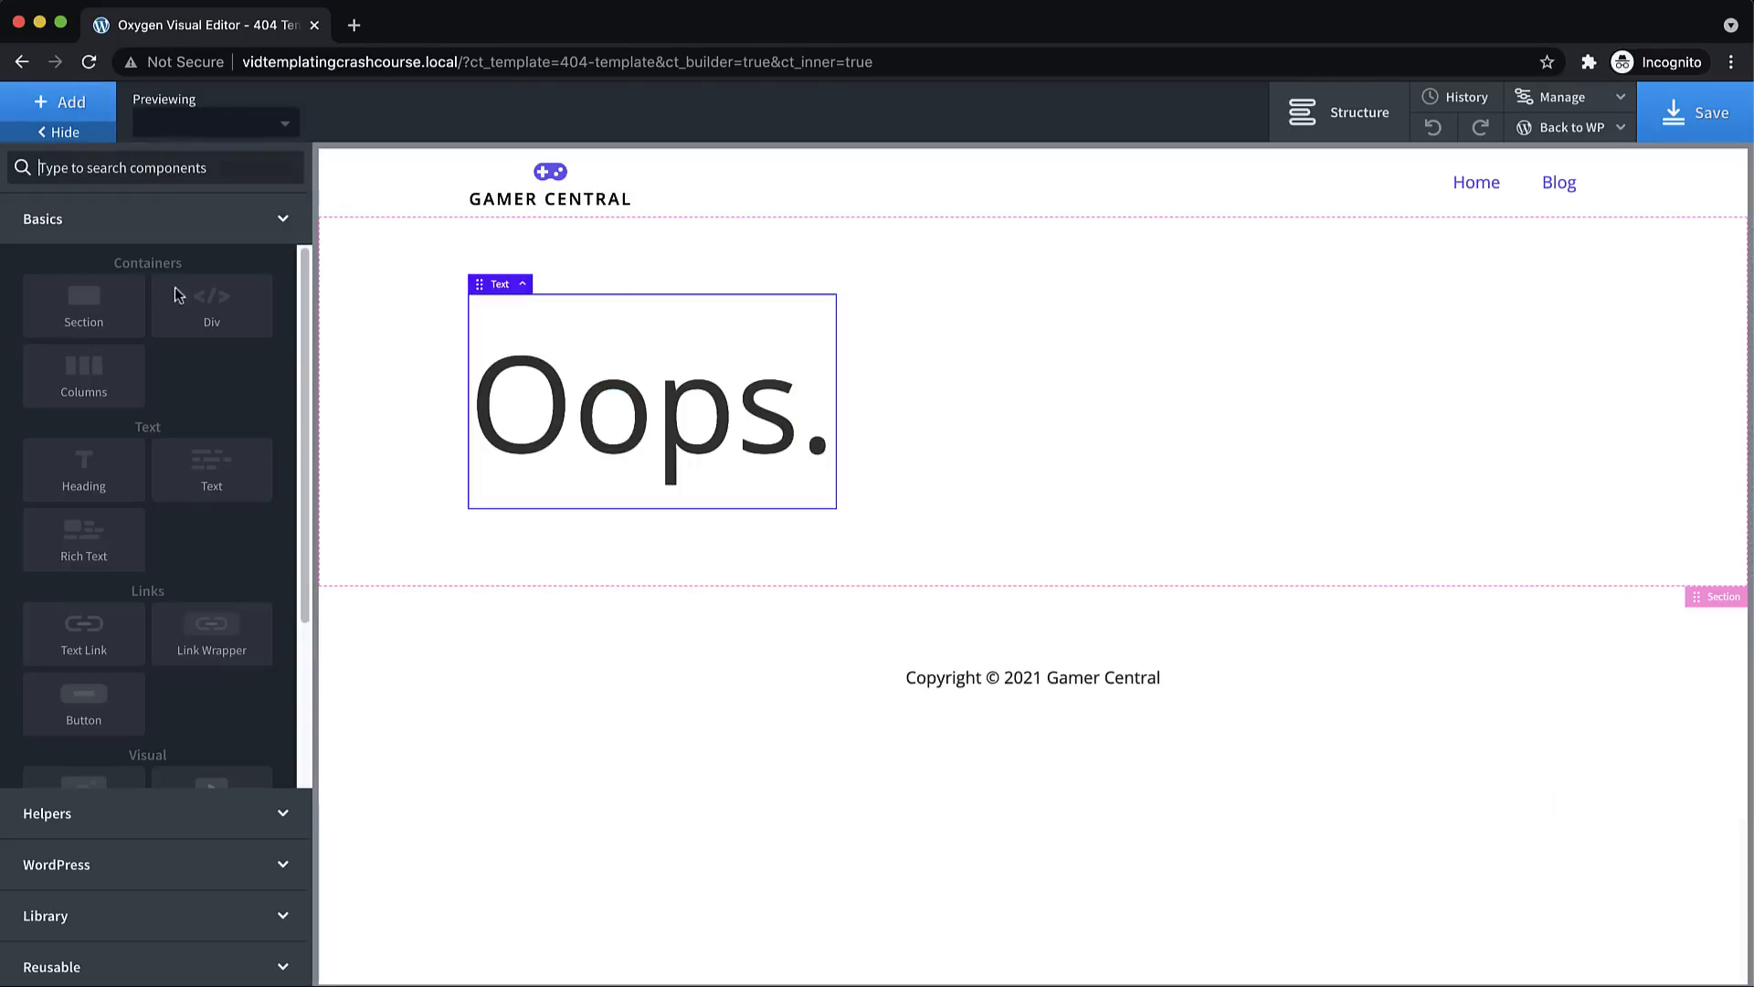
pyautogui.click(192, 467)
pyautogui.doubleClick(767, 528)
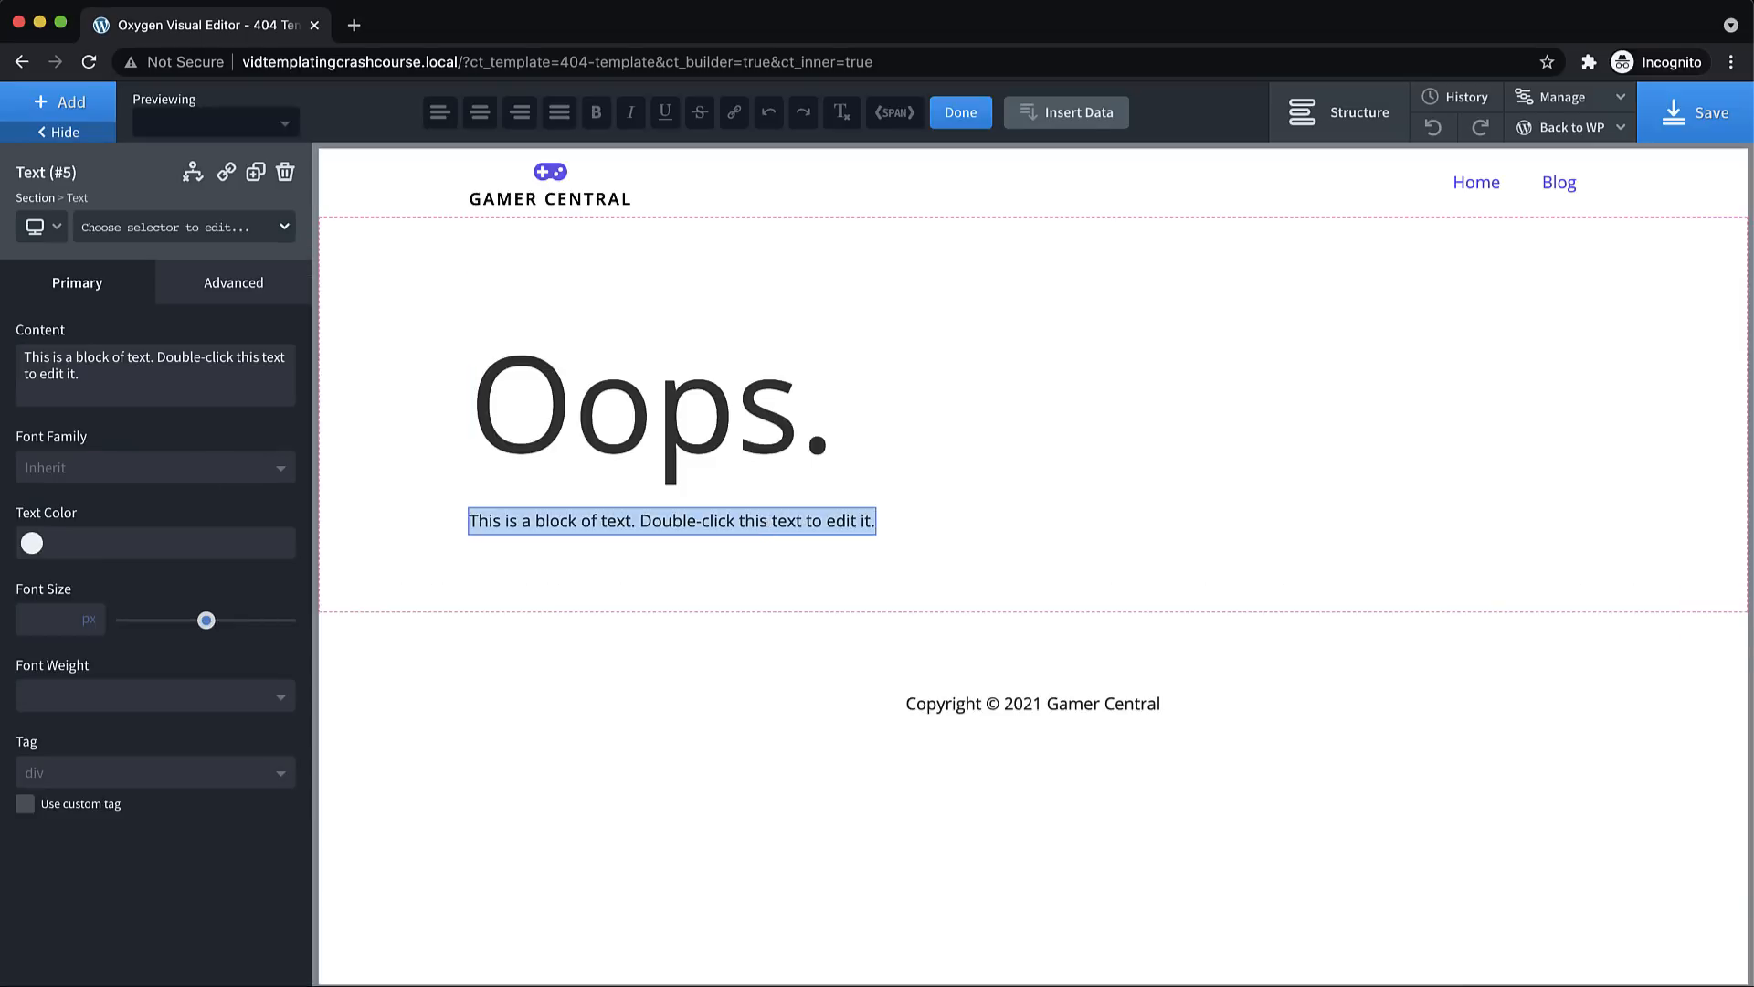
pyautogui.write("What you're looking for i")
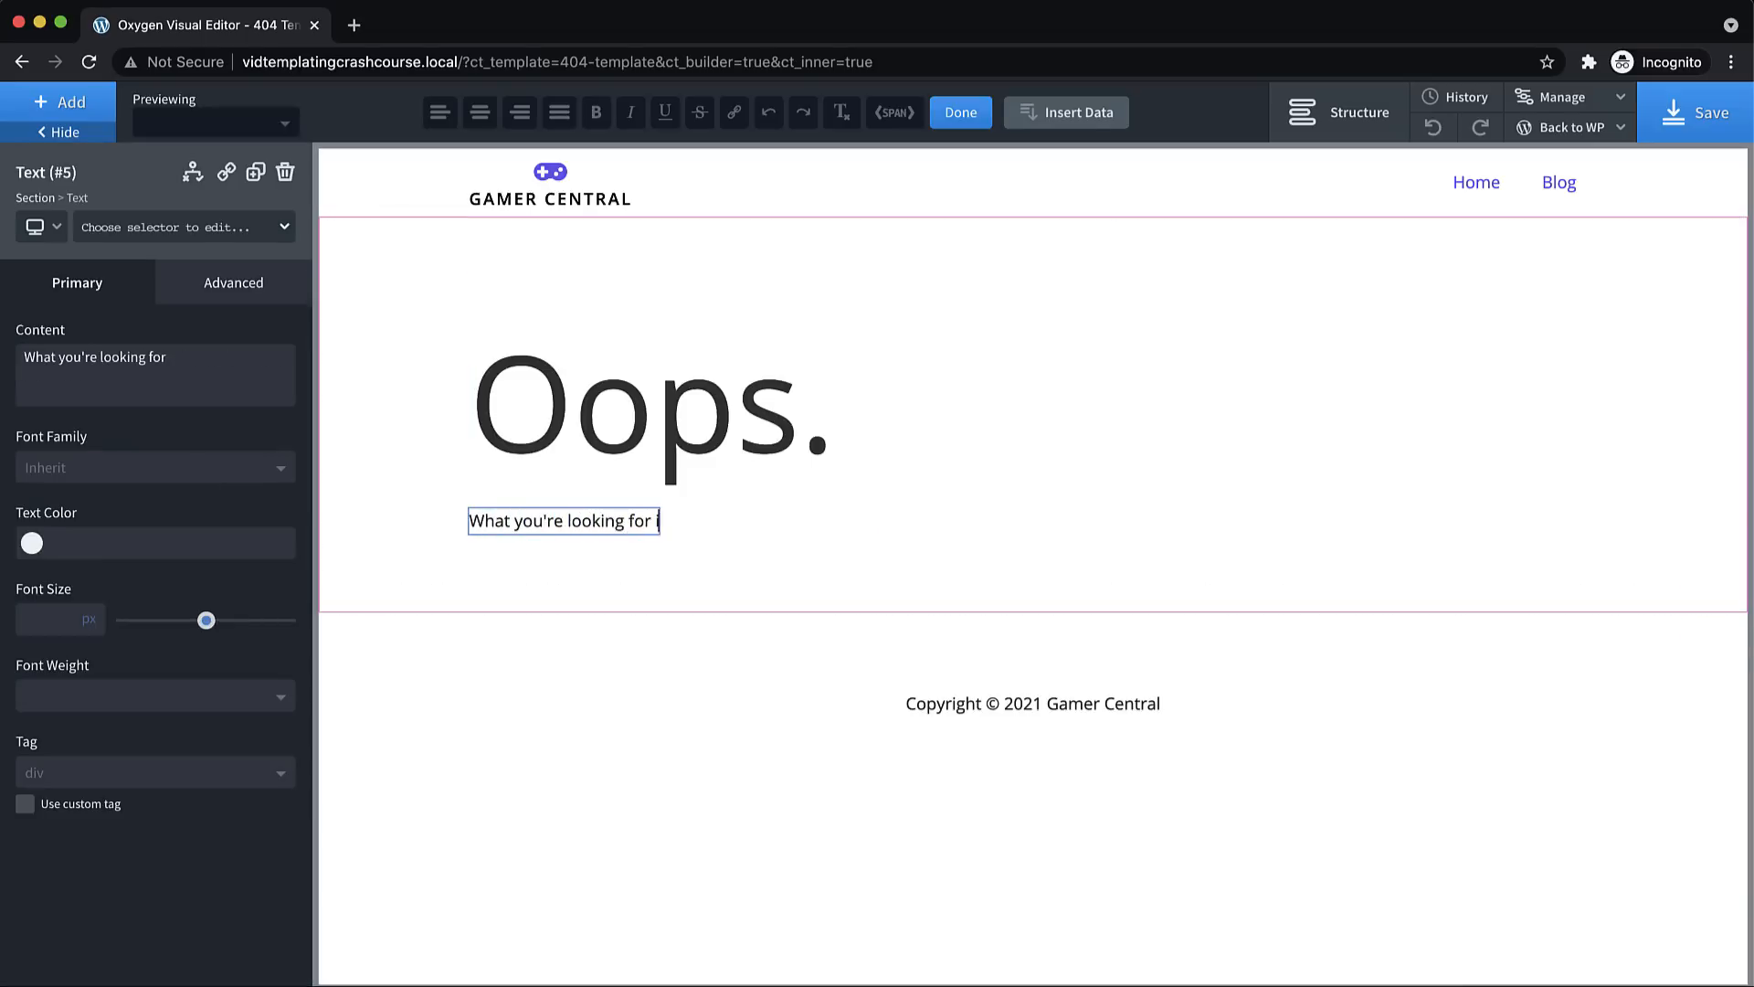
pyautogui.write('s not here.')
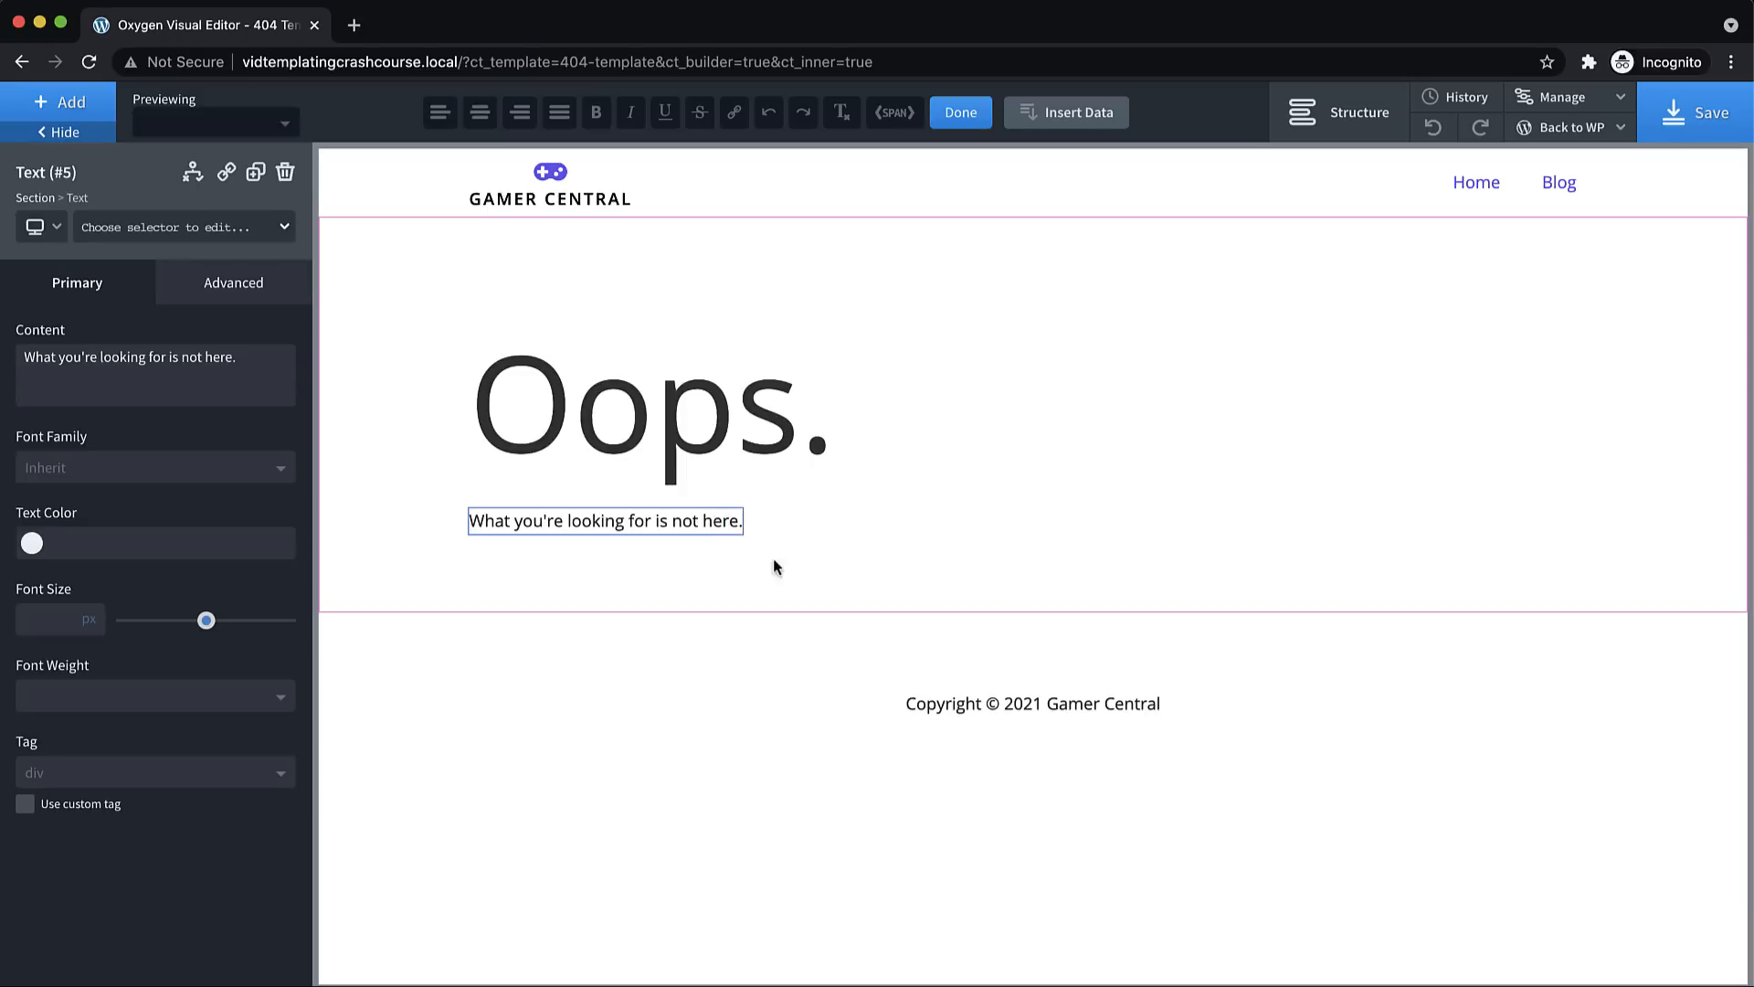
# Center the section's child elements horizontally and save the 404 Template
pyautogui.click(1204, 542)
pyautogui.click(121, 666)
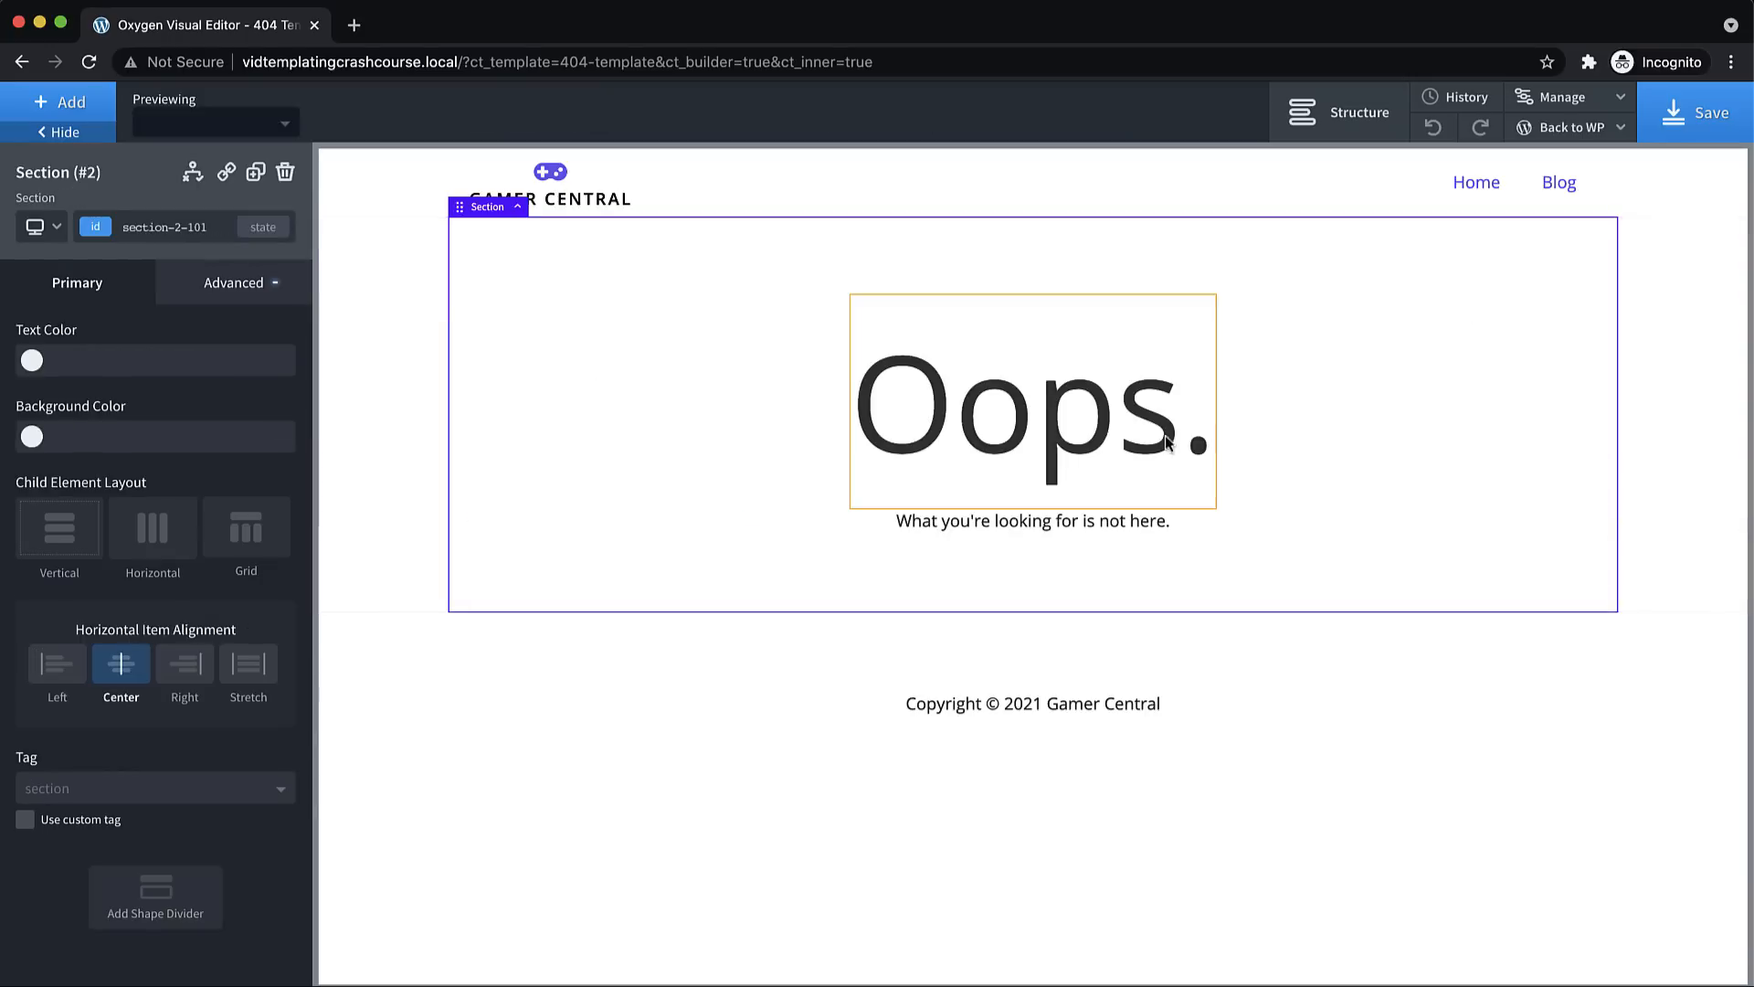
pyautogui.click(1727, 128)
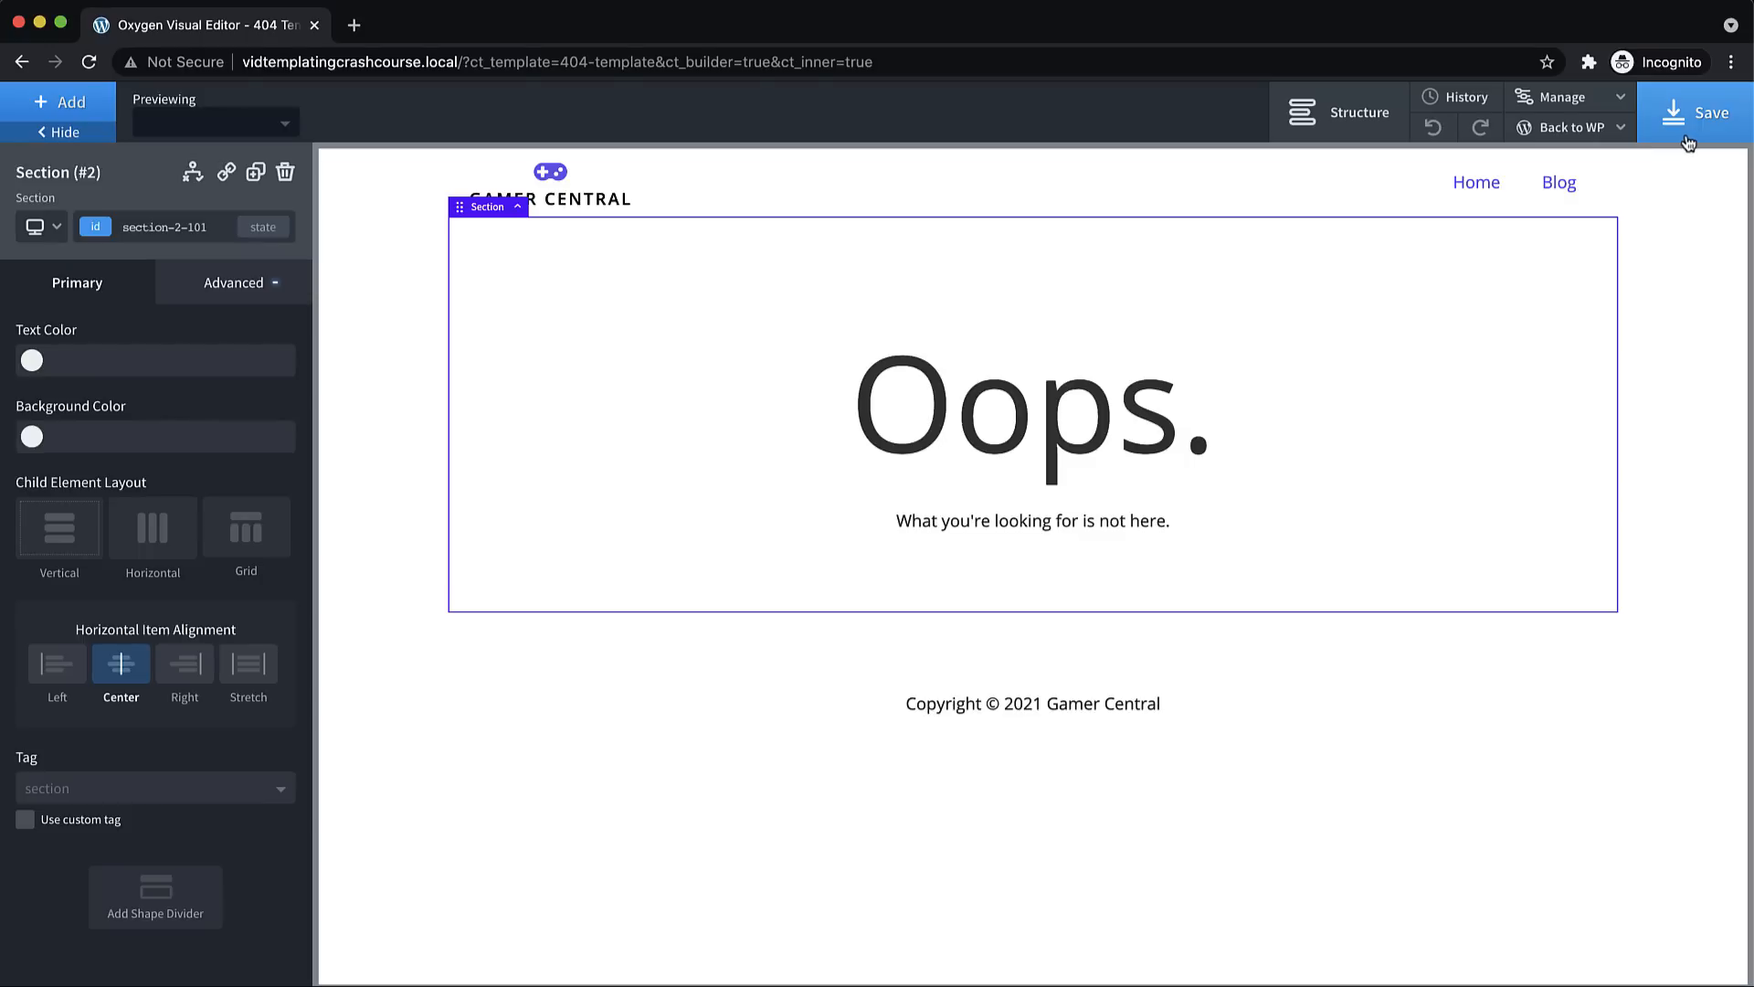
# Return to the template's WordPress admin page, open the site's front end in a new browser tab and switch to it
pyautogui.moveTo(1590, 127)
pyautogui.click(1606, 172)
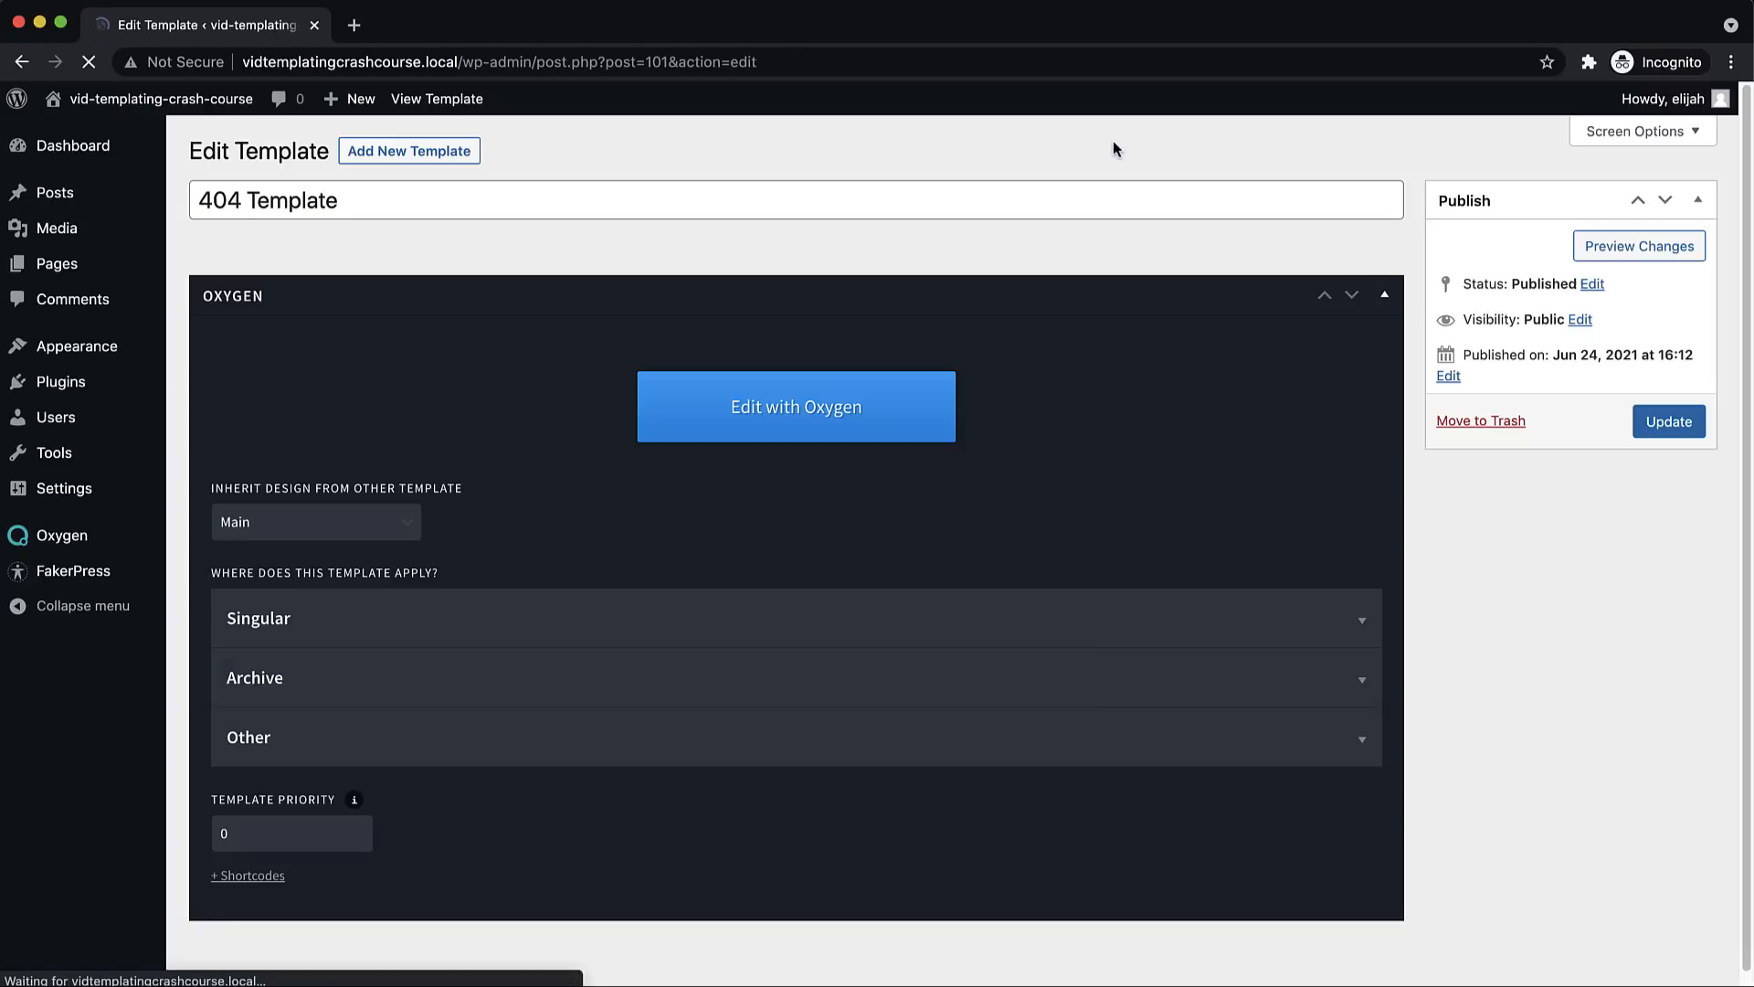
pyautogui.rightClick(113, 102)
pyautogui.click(116, 109)
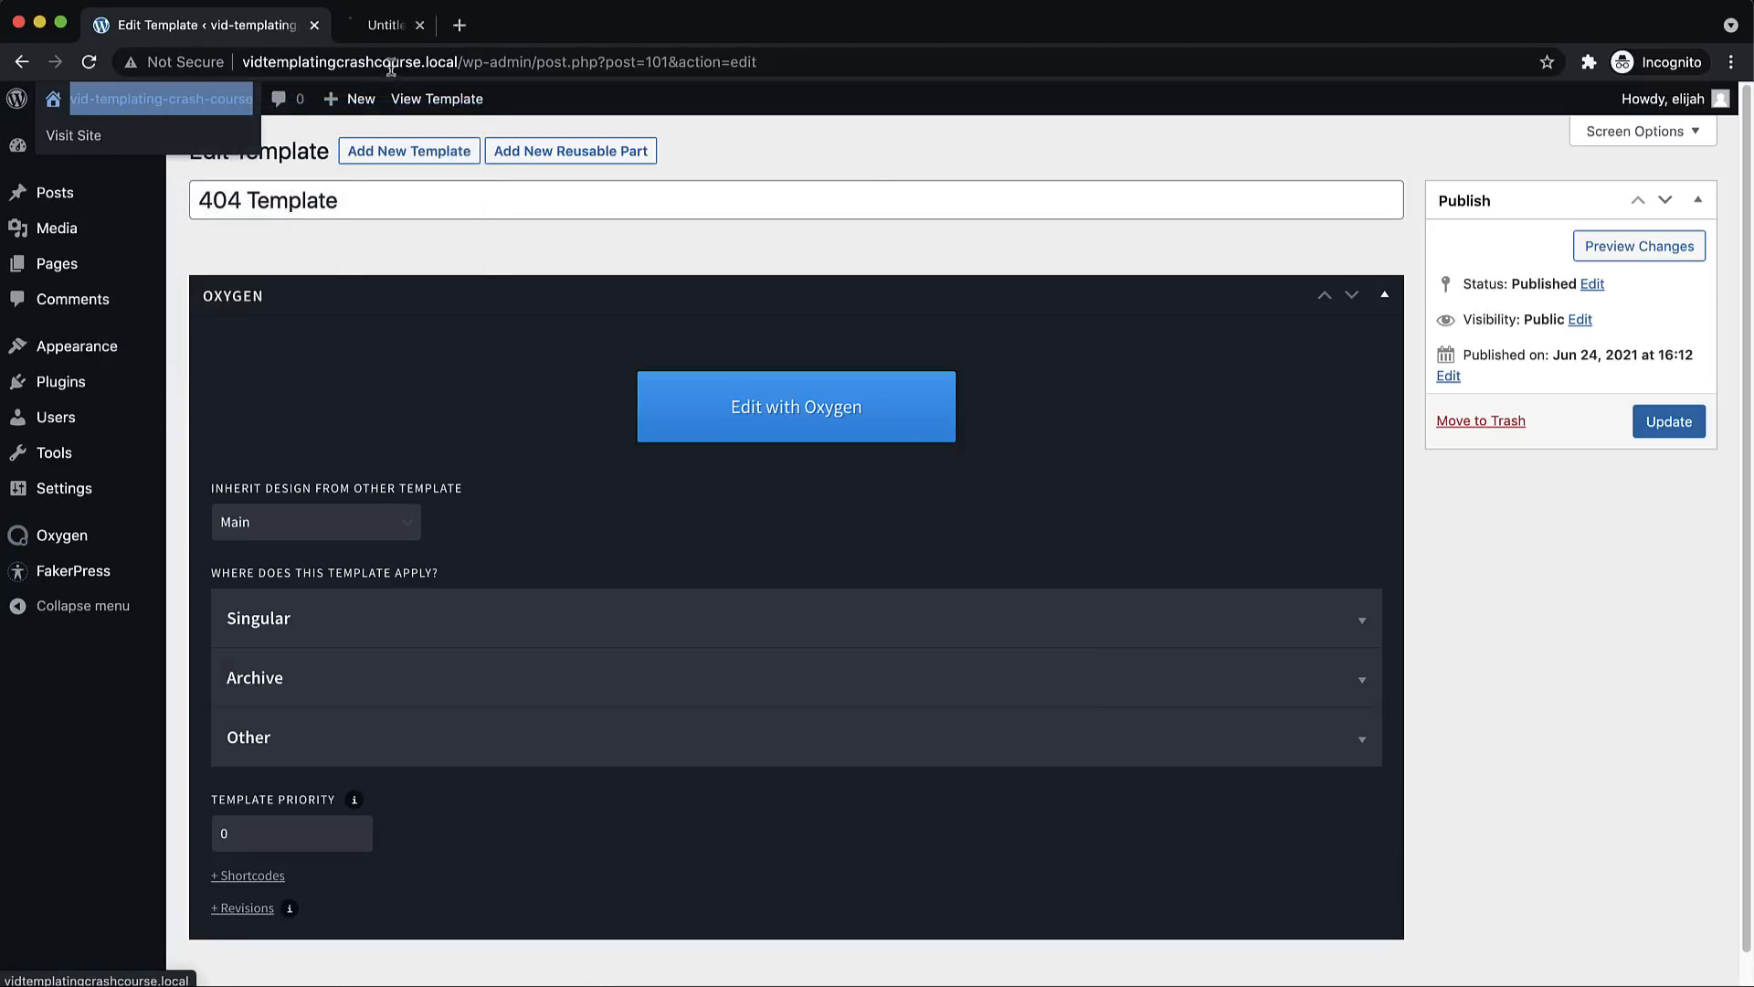
pyautogui.click(395, 27)
# Load the nonexistent site URL vidtemplatingcrashcourse.local/thisdoesnotexist, check the 404 page, and close that browser tab
pyautogui.click(539, 62)
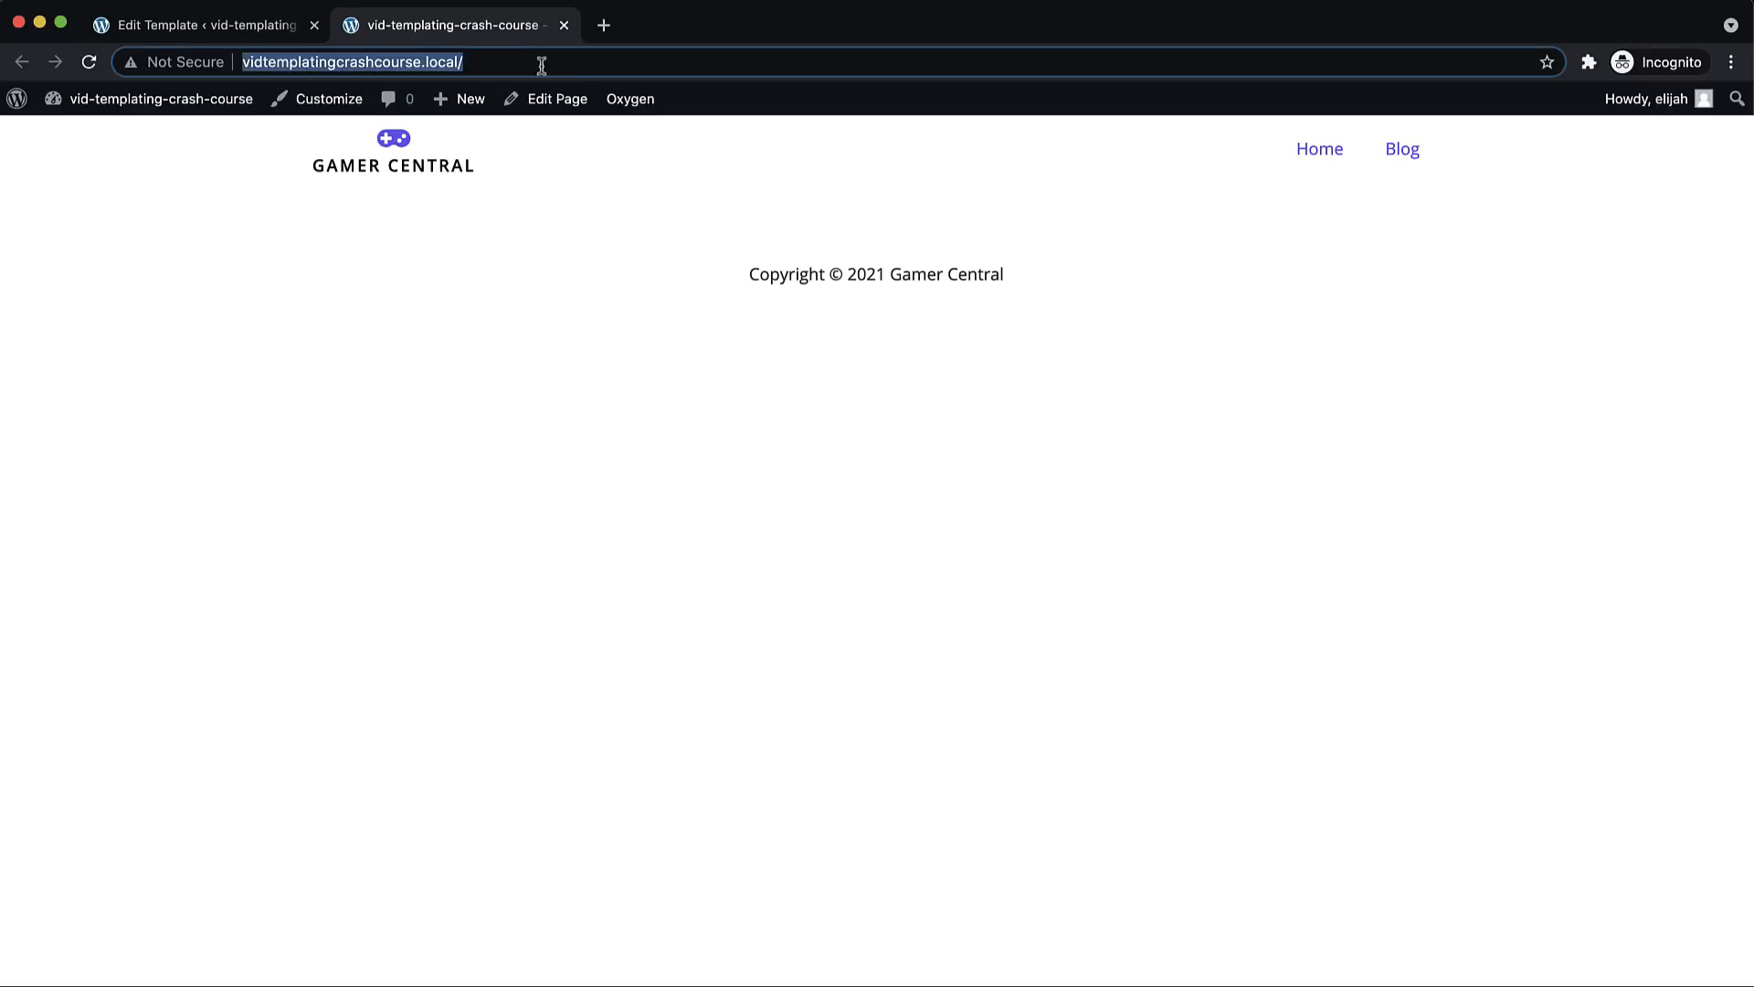
pyautogui.click(579, 69)
pyautogui.write('/')
pyautogui.press('BackSpace')
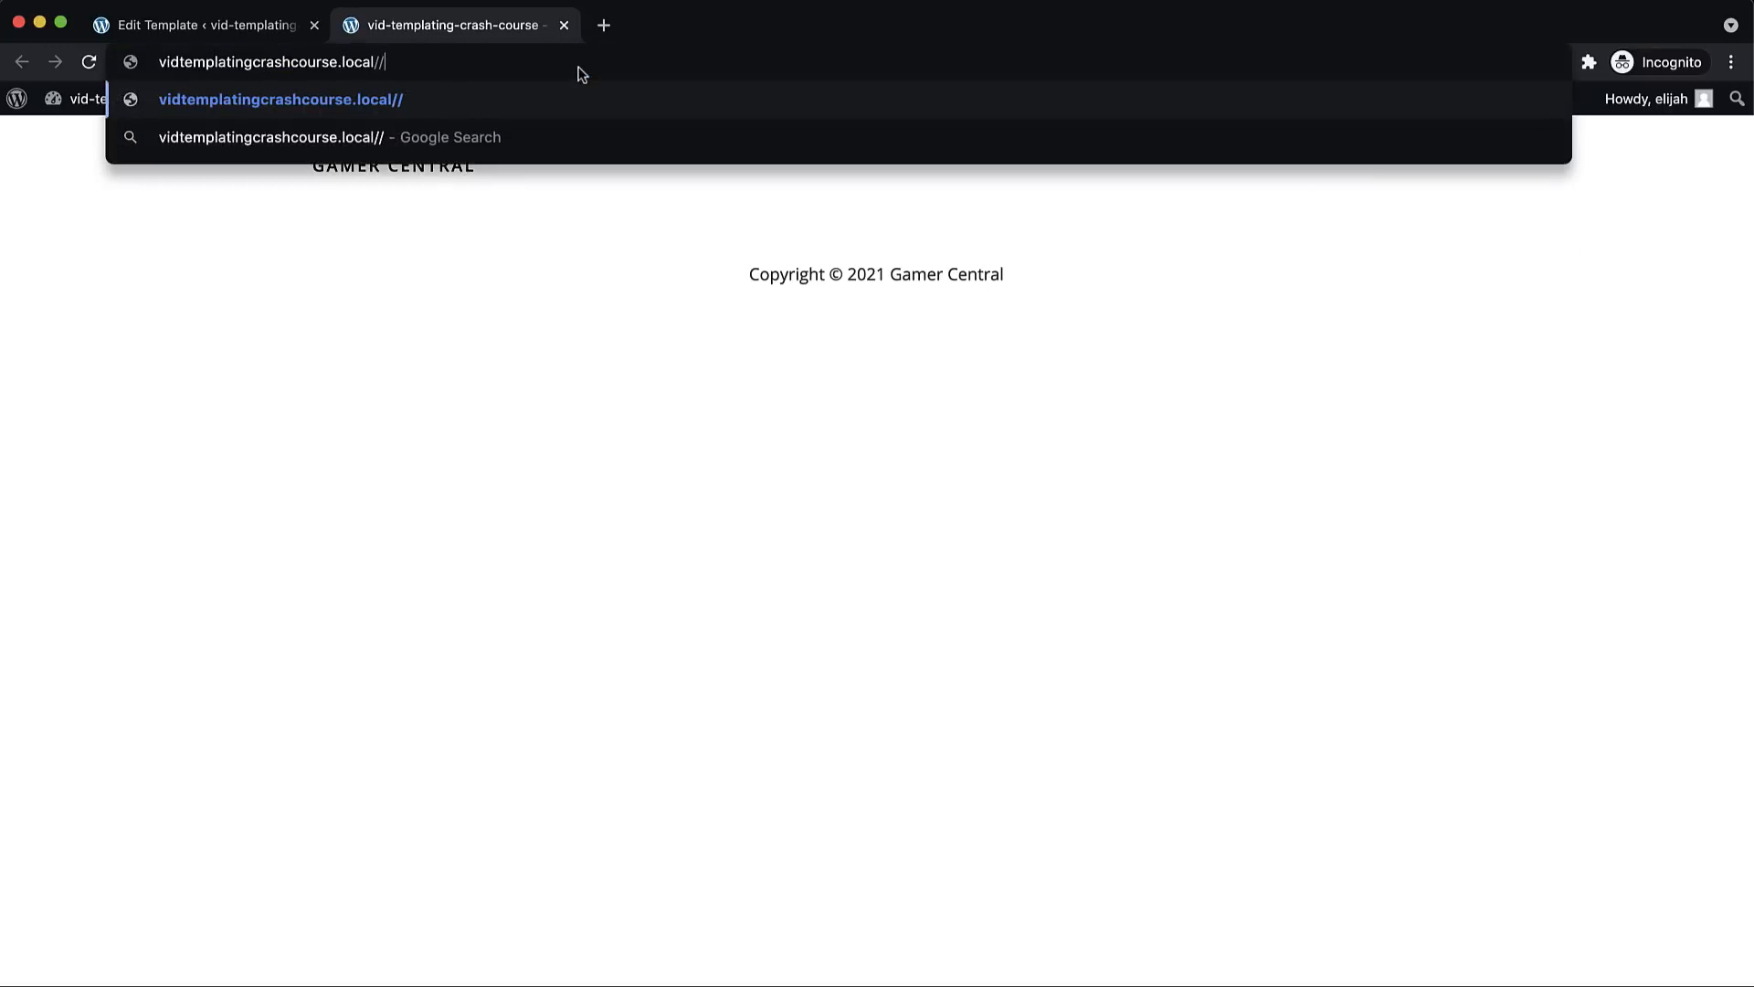
pyautogui.write('thisdoesnotexist')
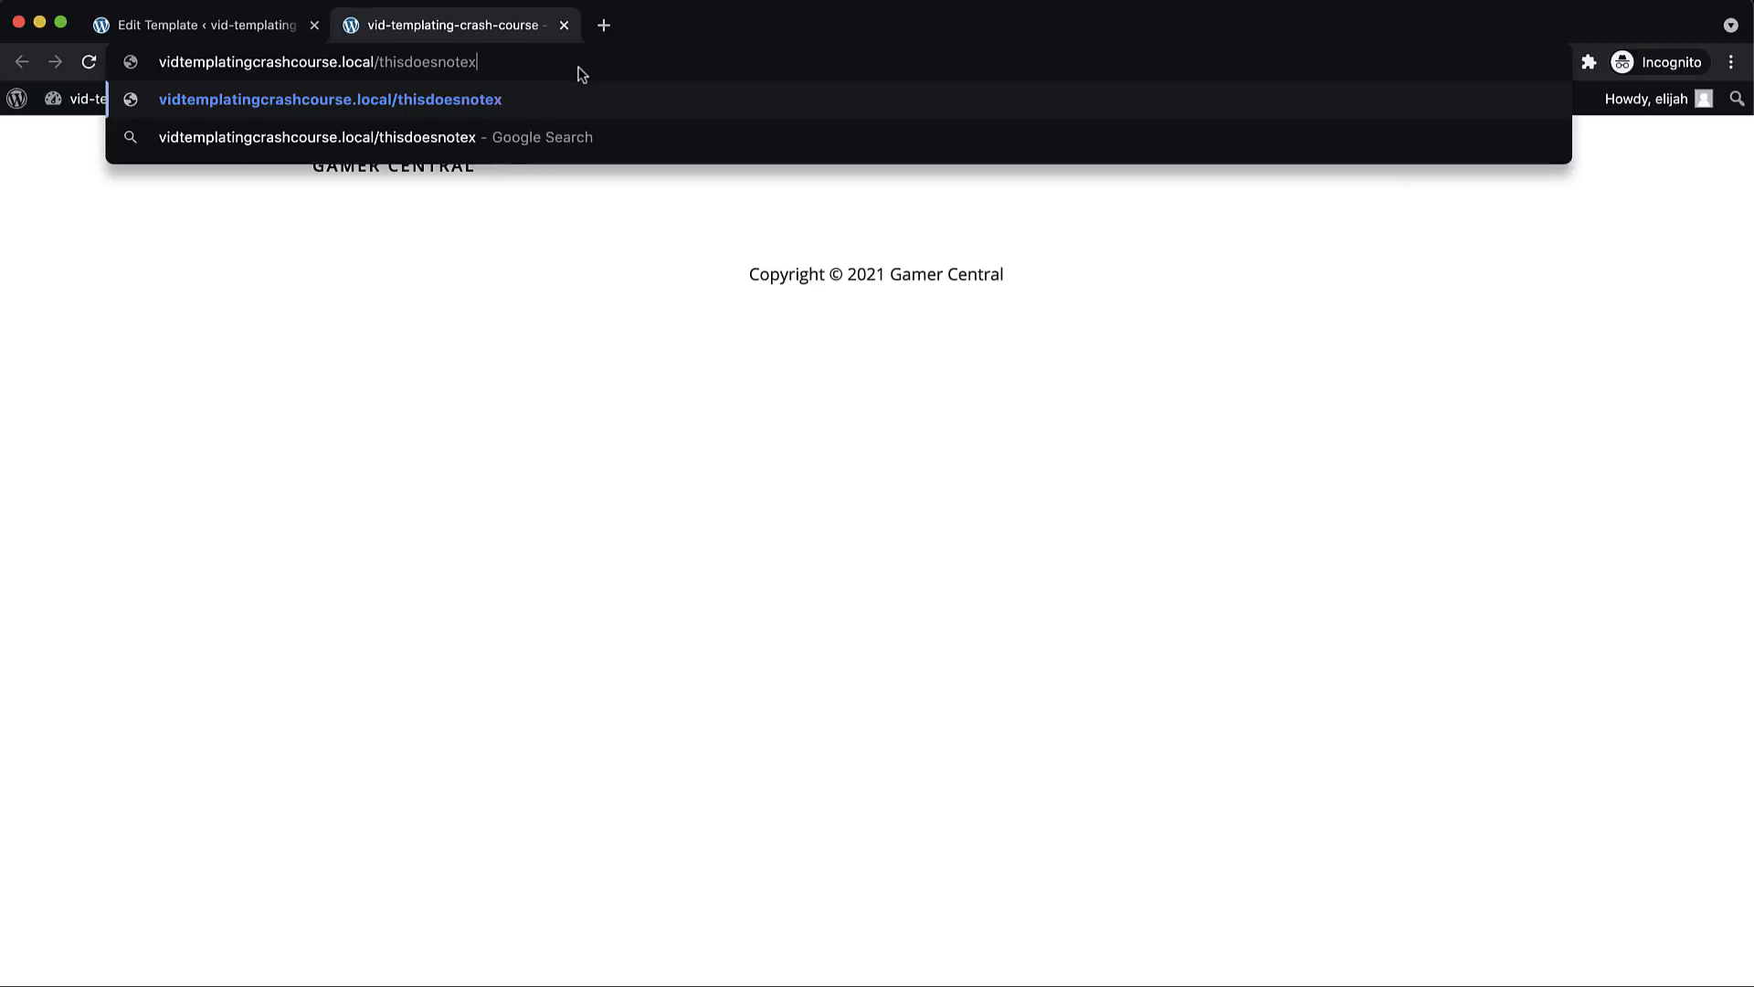
pyautogui.press('Return')
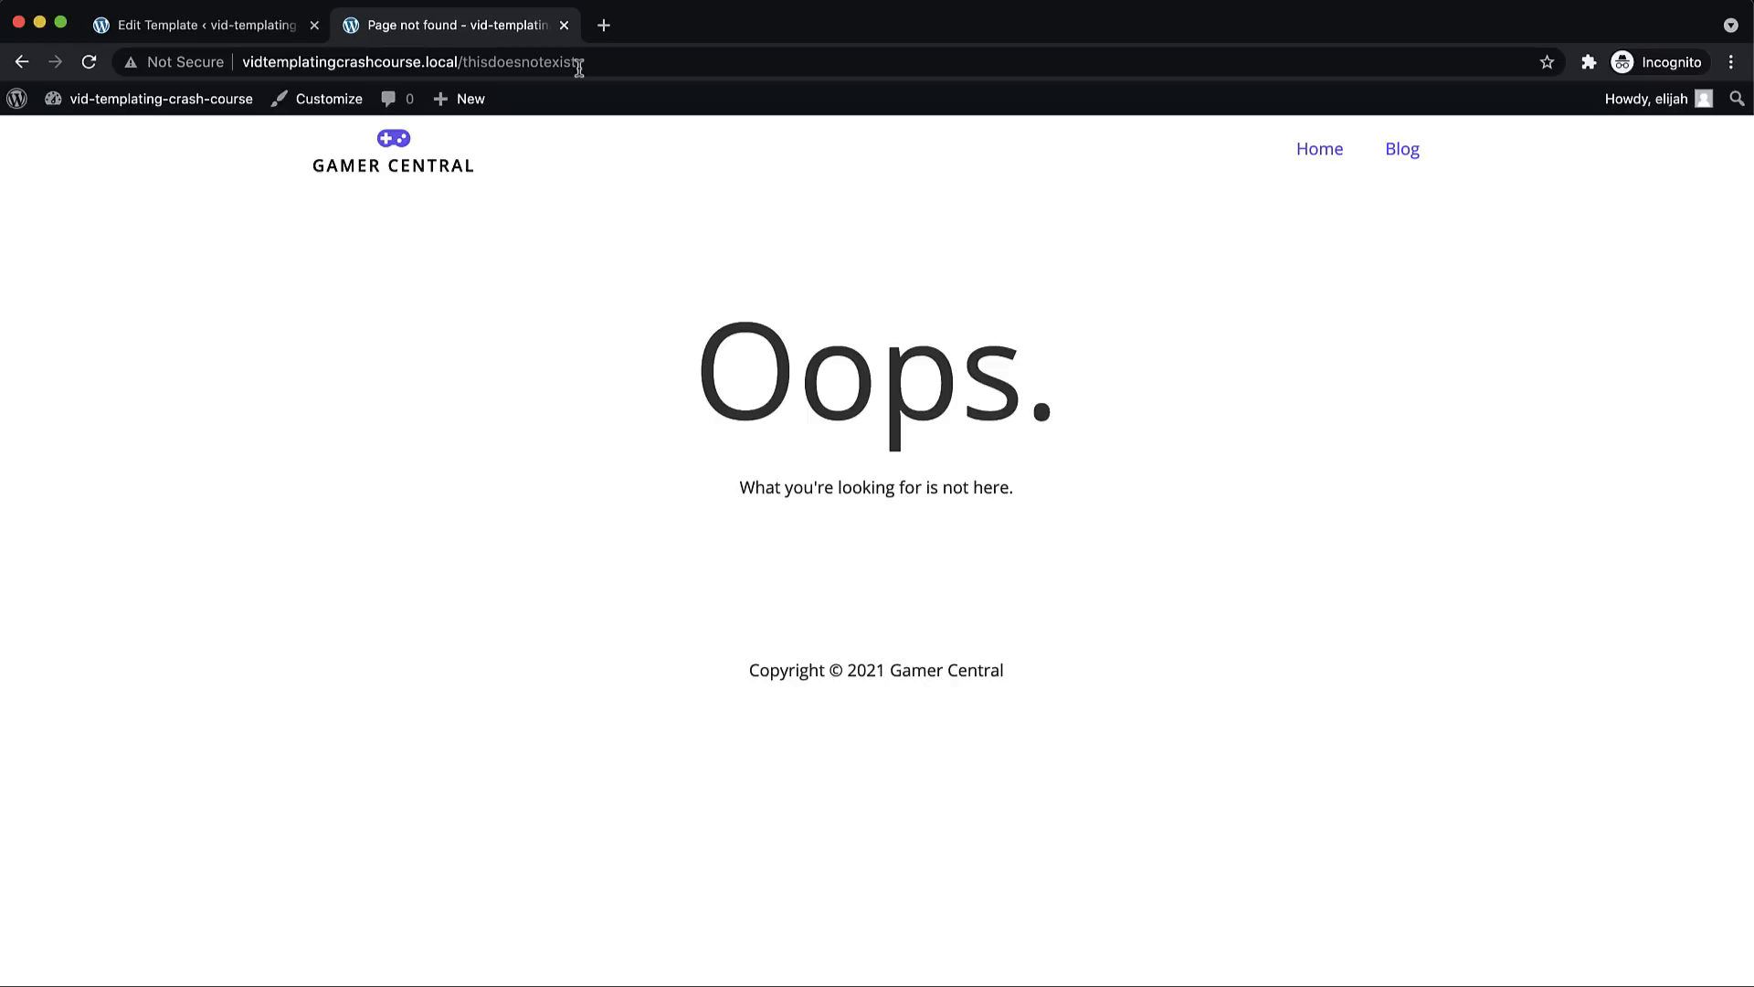
pyautogui.click(564, 25)
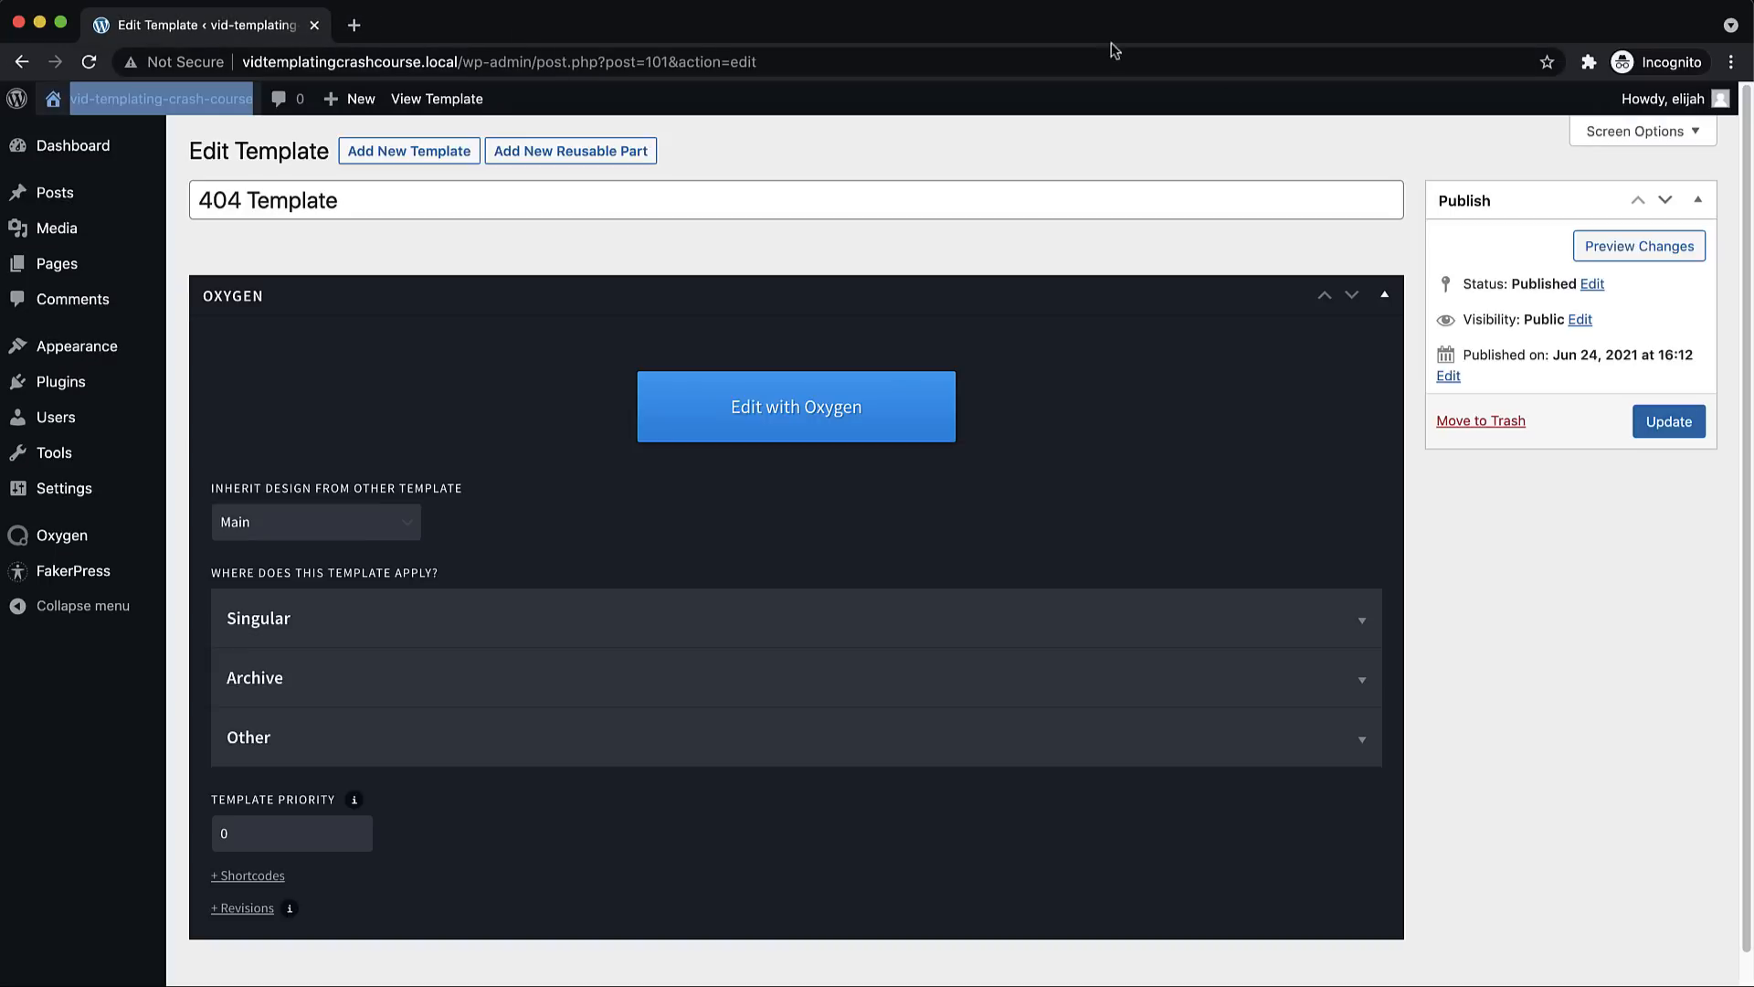
# Go through the Oxygen templates list to the site's posts and open "Non debitis velit nisi voluptates excepturi nihil" for editing
pyautogui.click(249, 574)
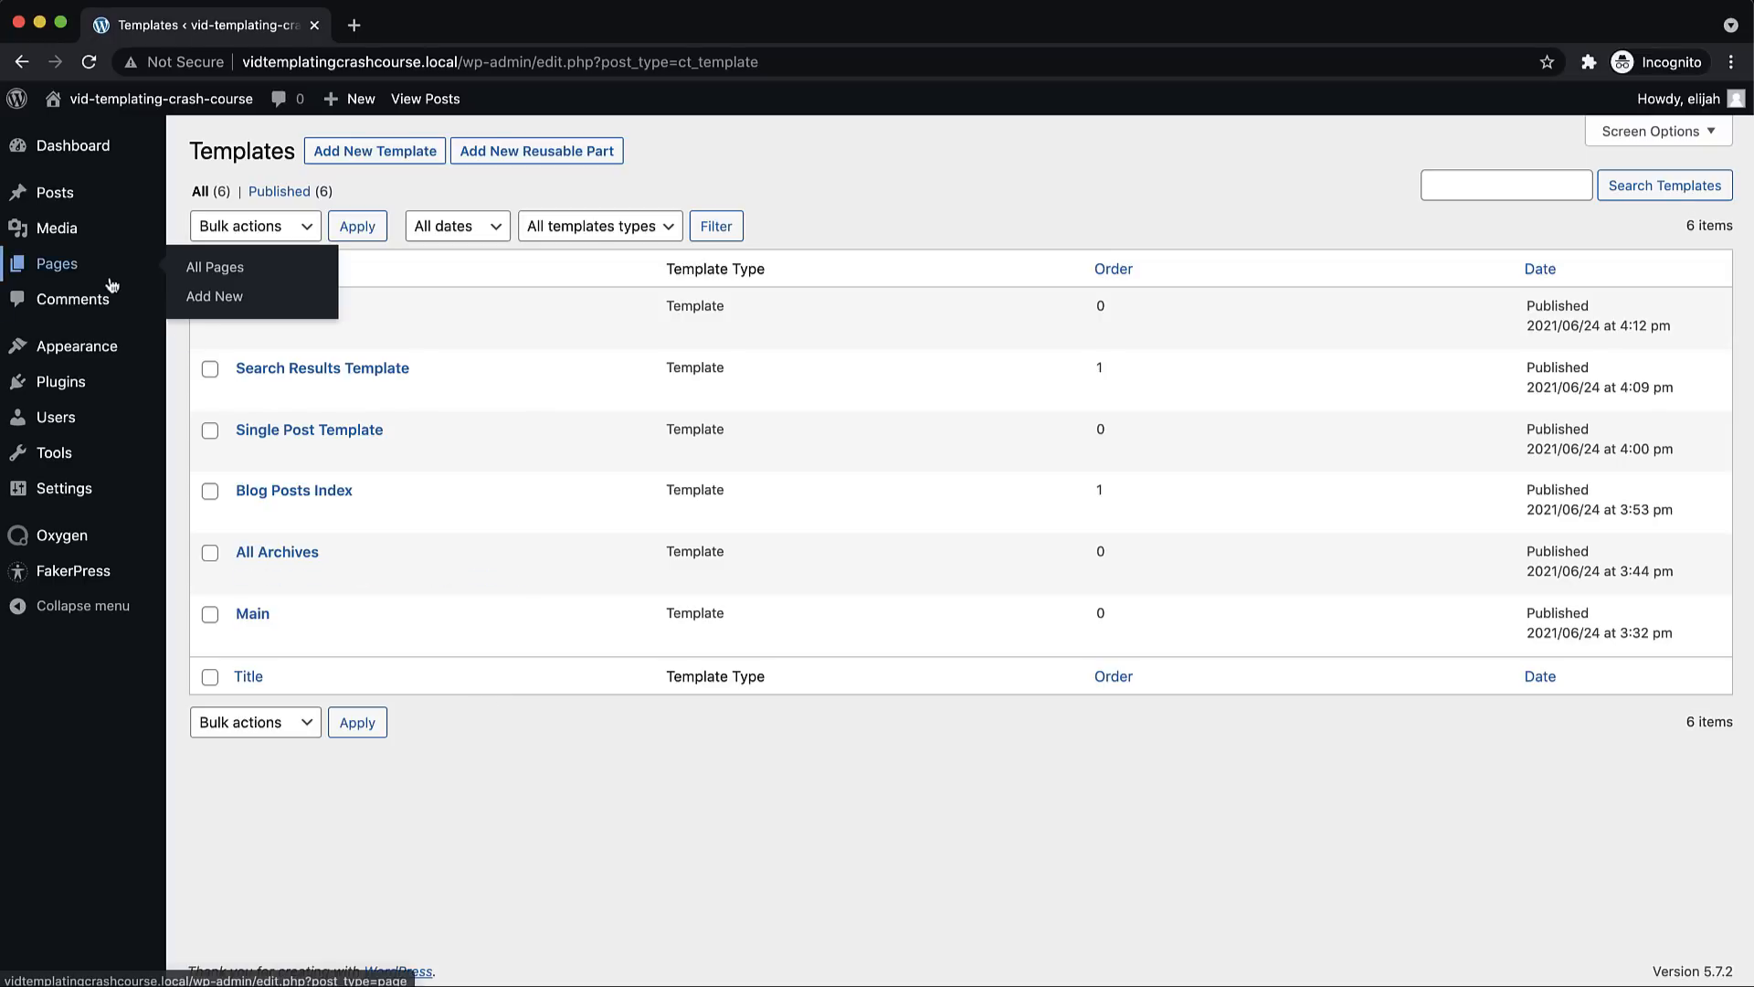
pyautogui.click(77, 198)
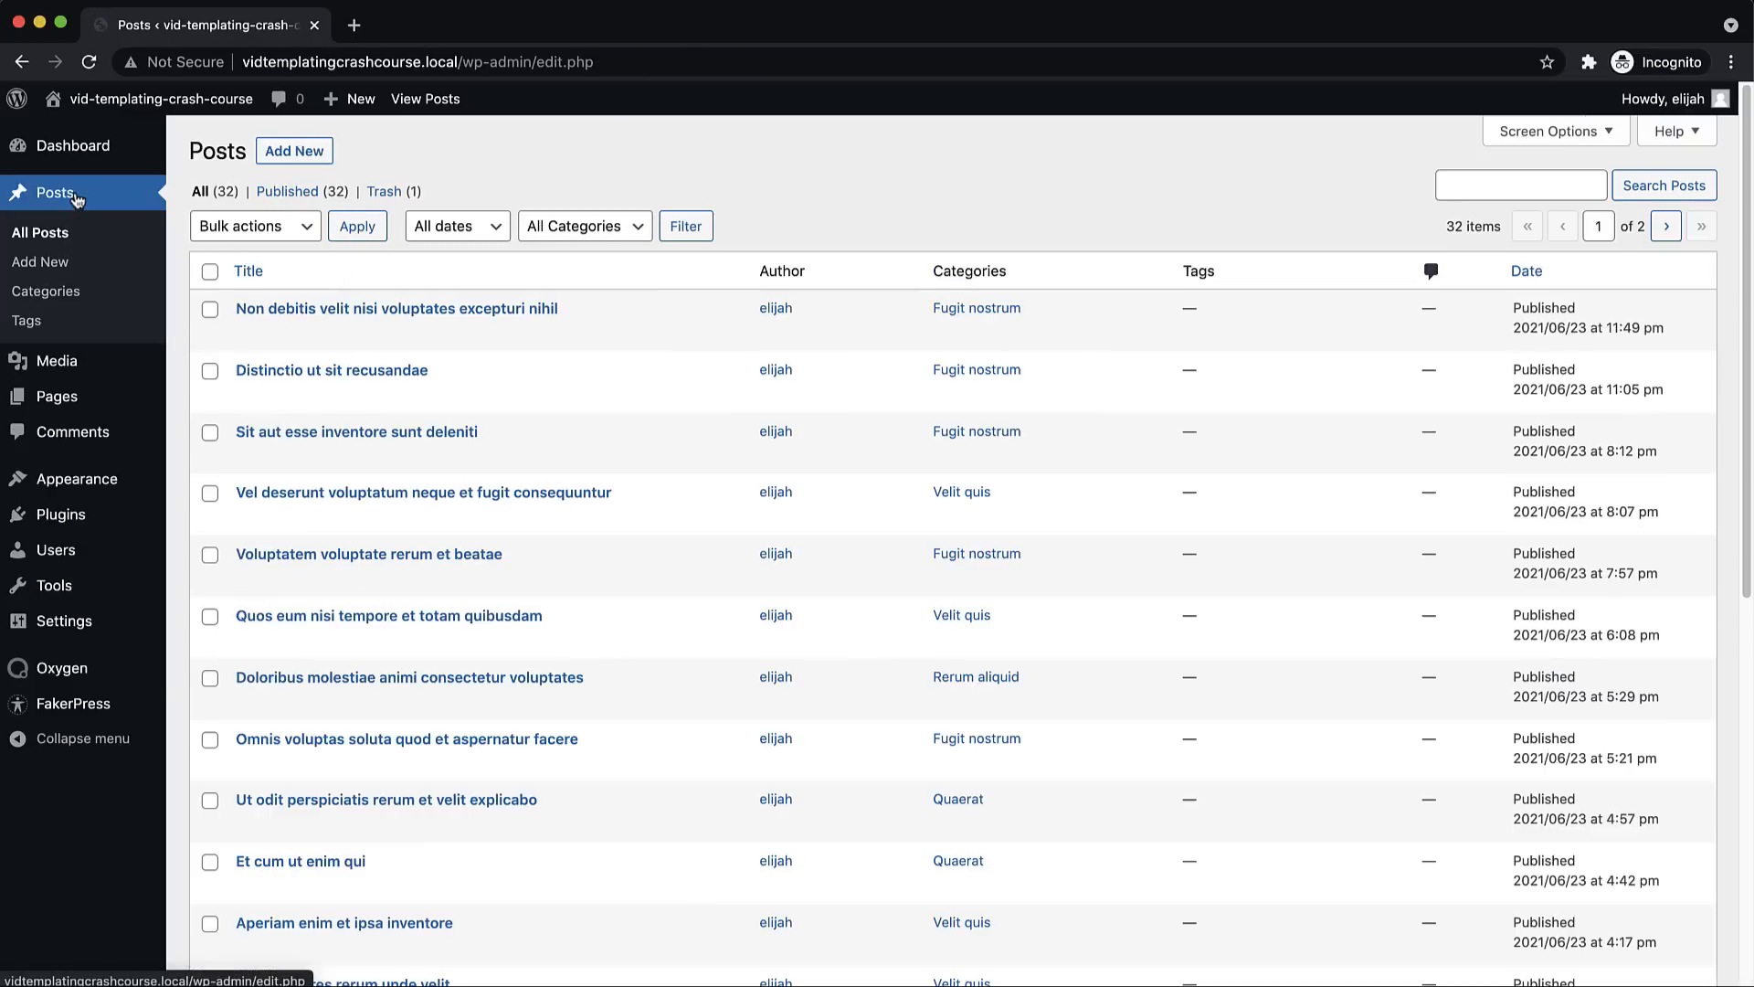
pyautogui.click(518, 311)
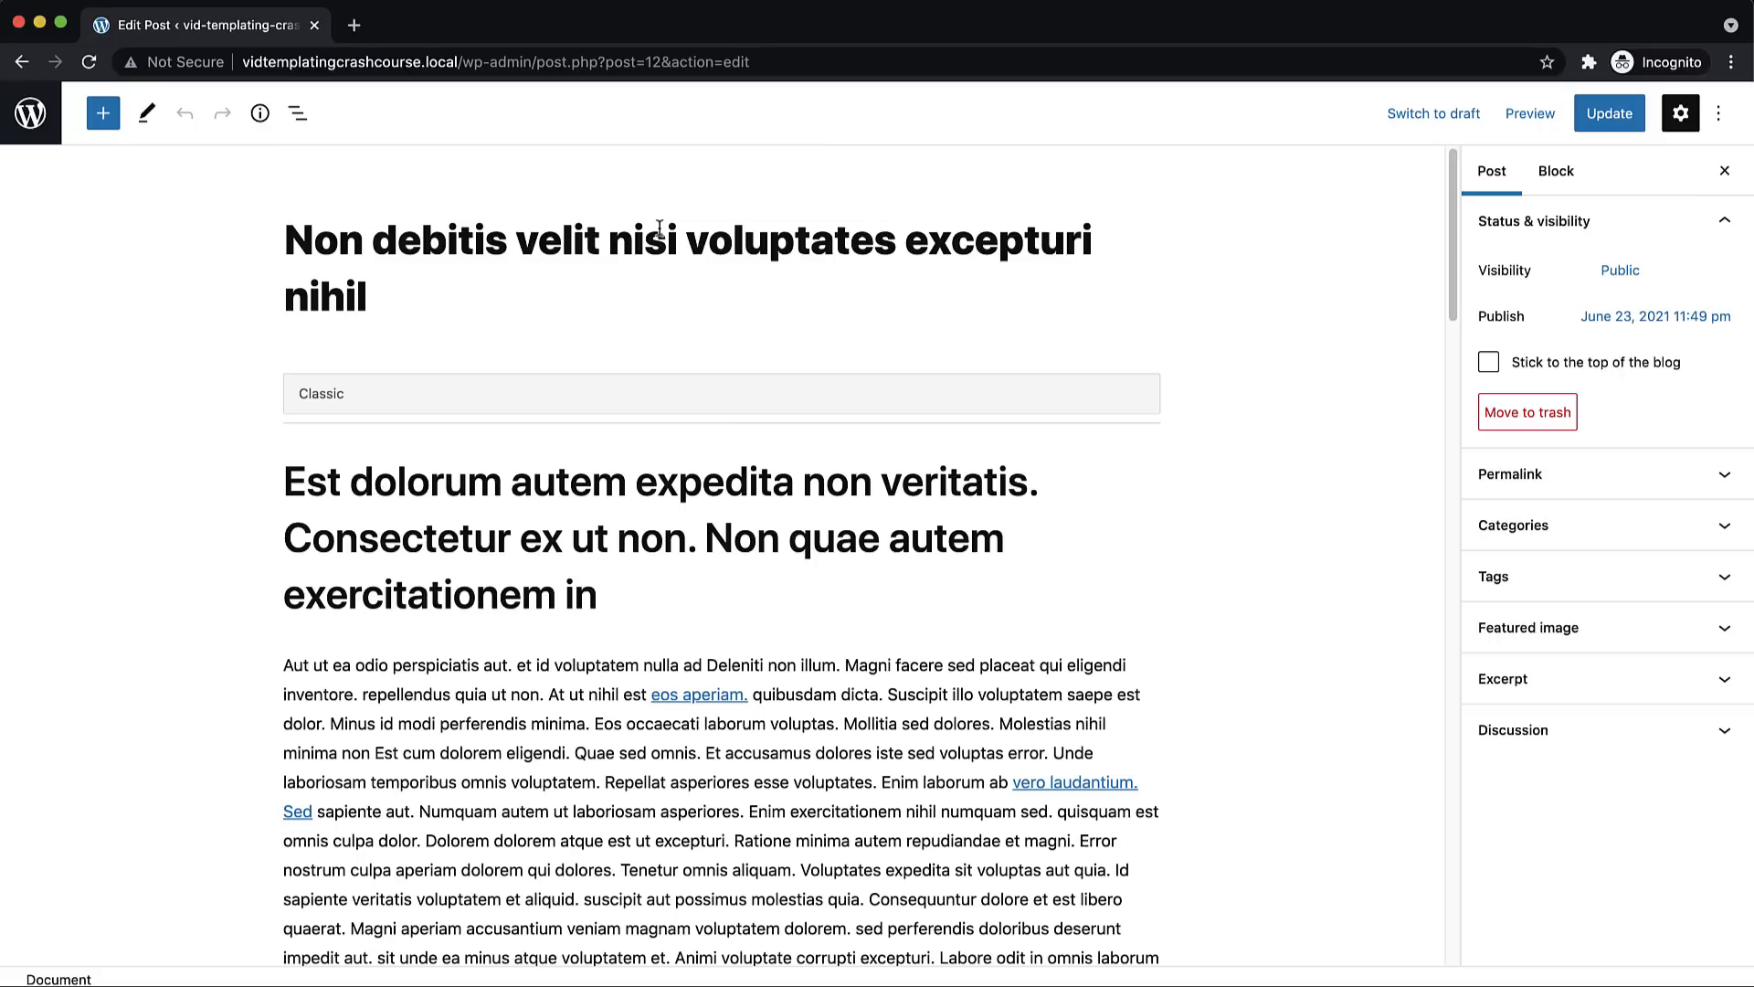
# Examine the Oxygen settings below the post's content to see which template renders it
pyautogui.scroll(-15, 1289, 444)
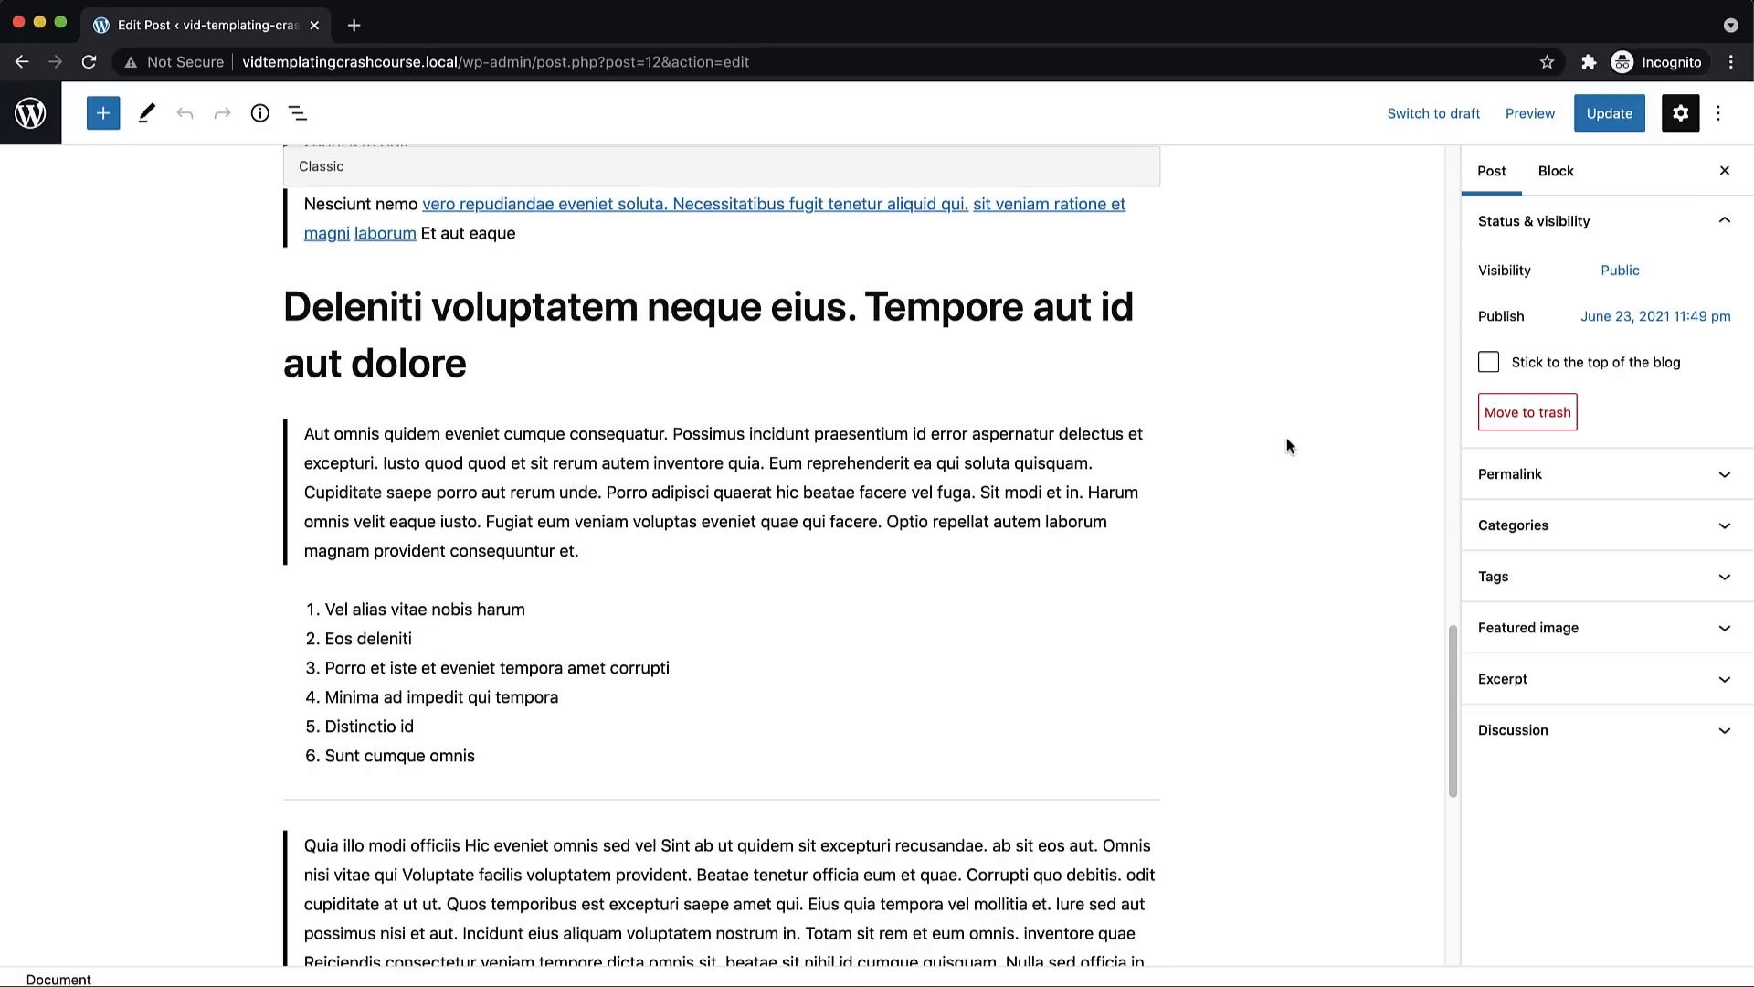
pyautogui.scroll(-10, 1289, 444)
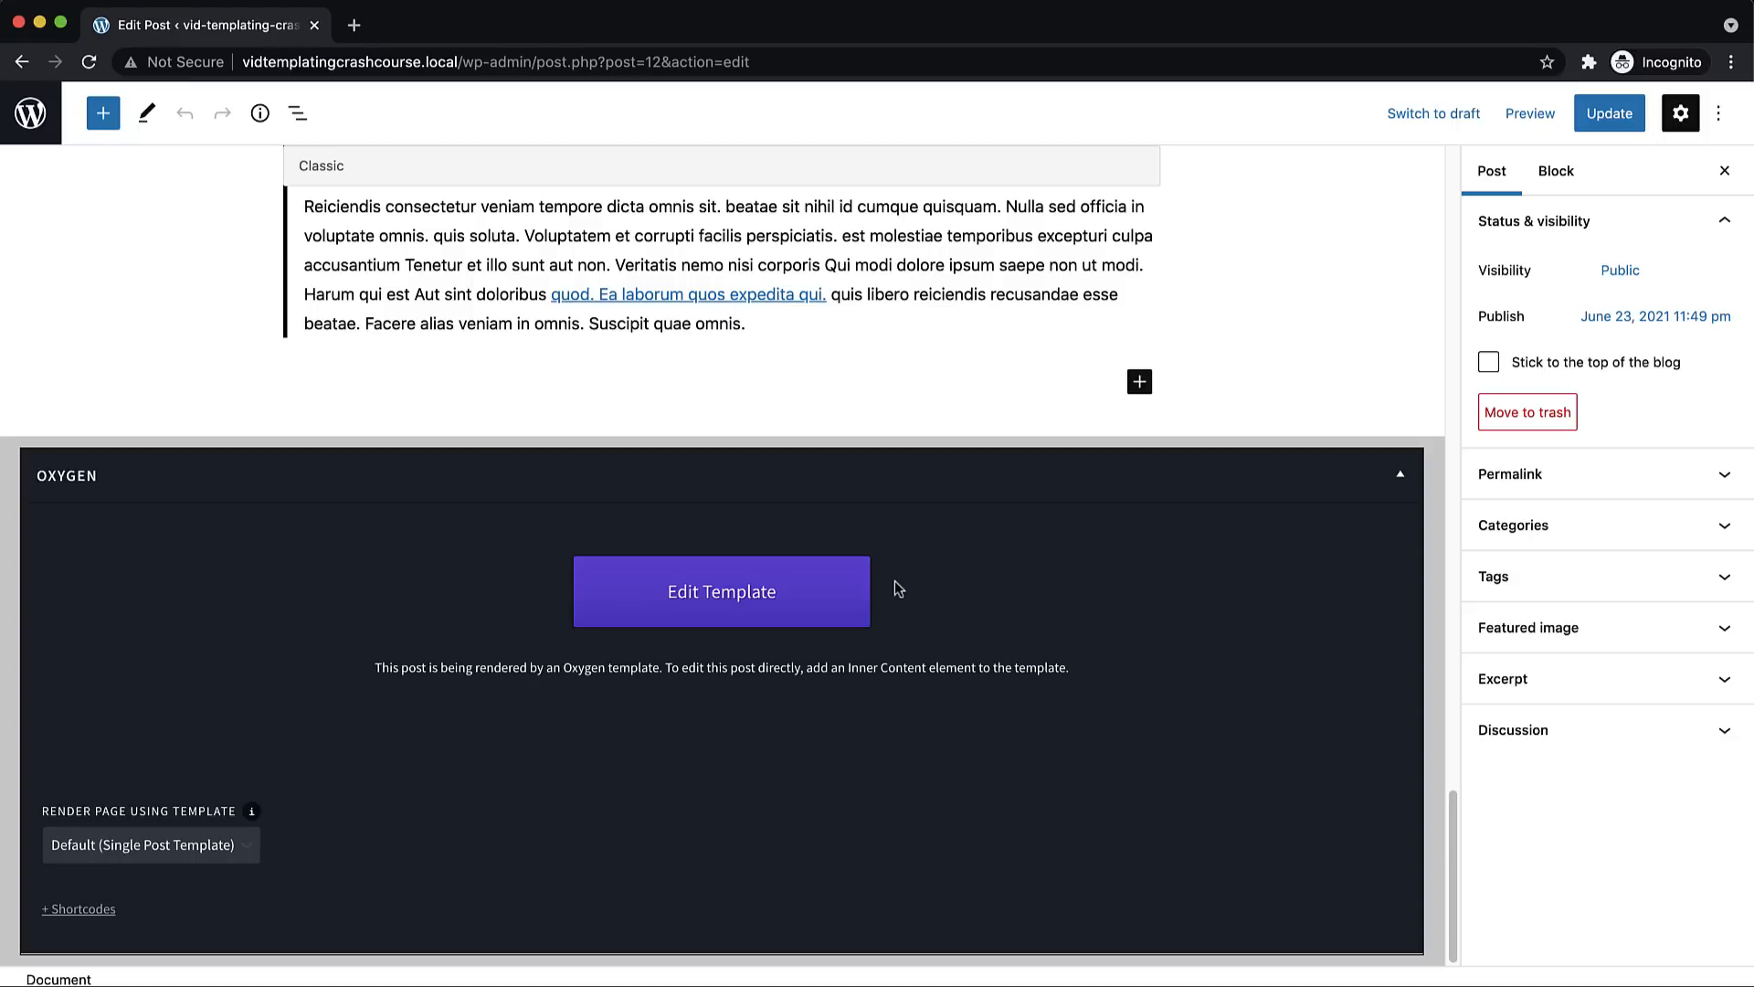
pyautogui.scroll(5, 895, 589)
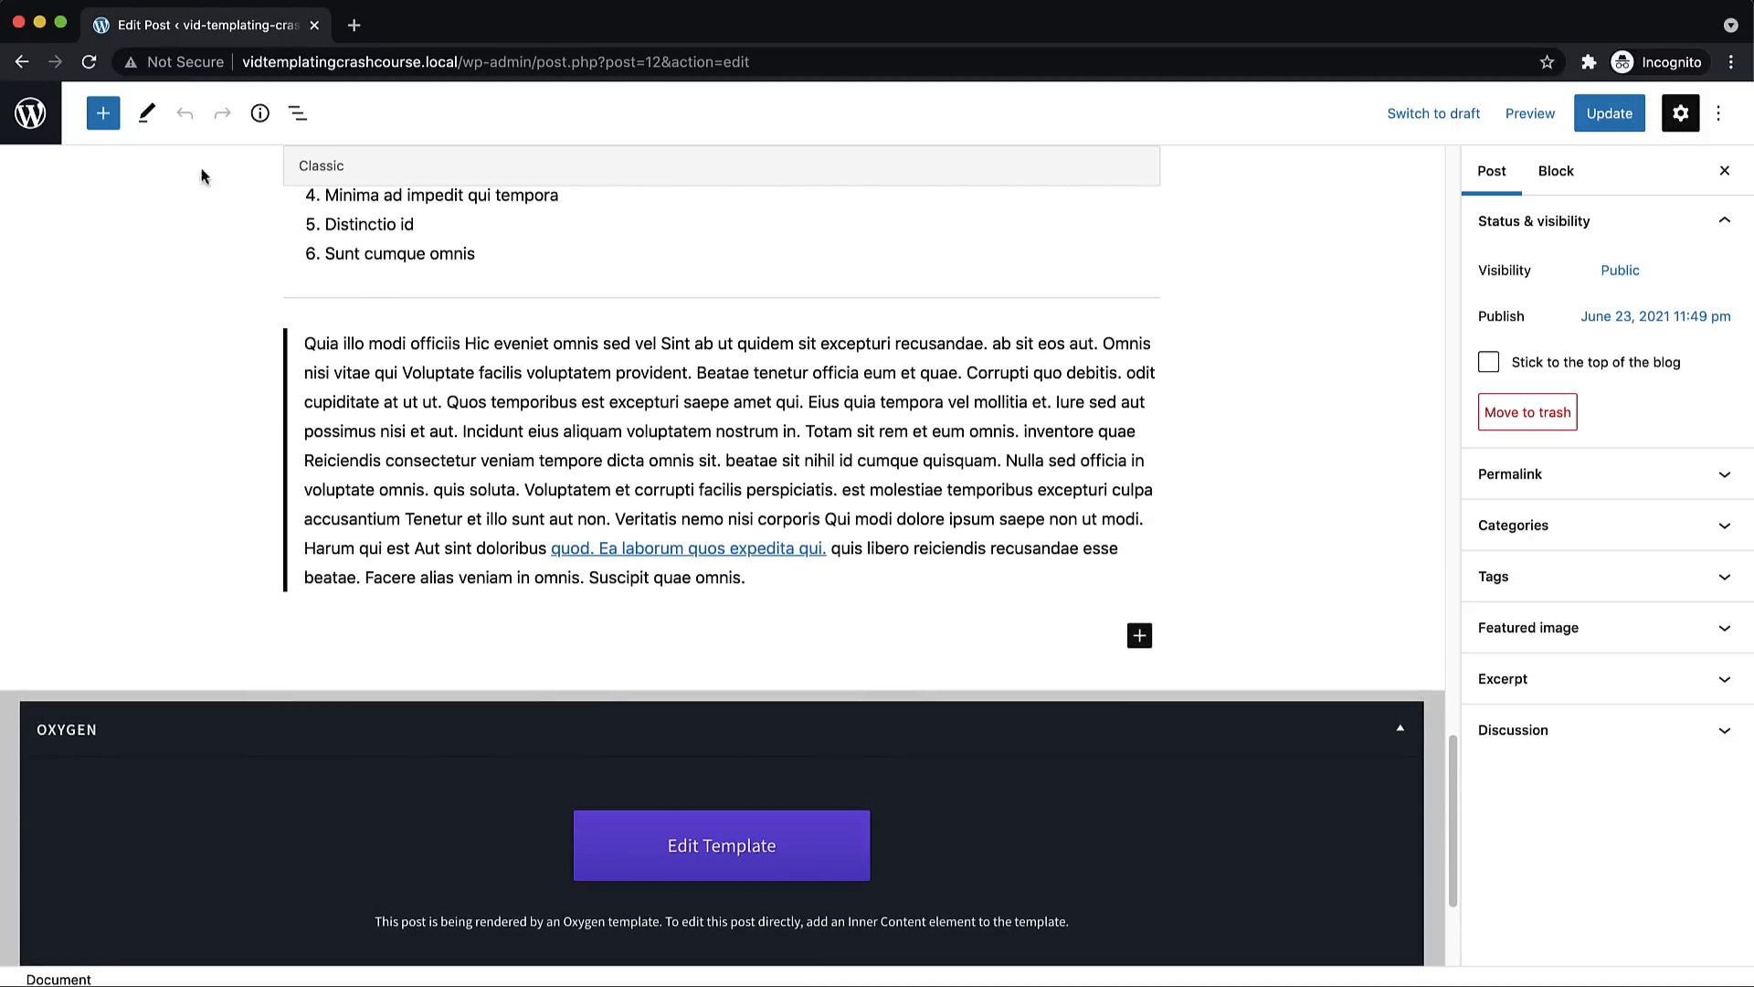
# Go to the site's pages, open the Home front page, and edit it with Oxygen
pyautogui.click(30, 113)
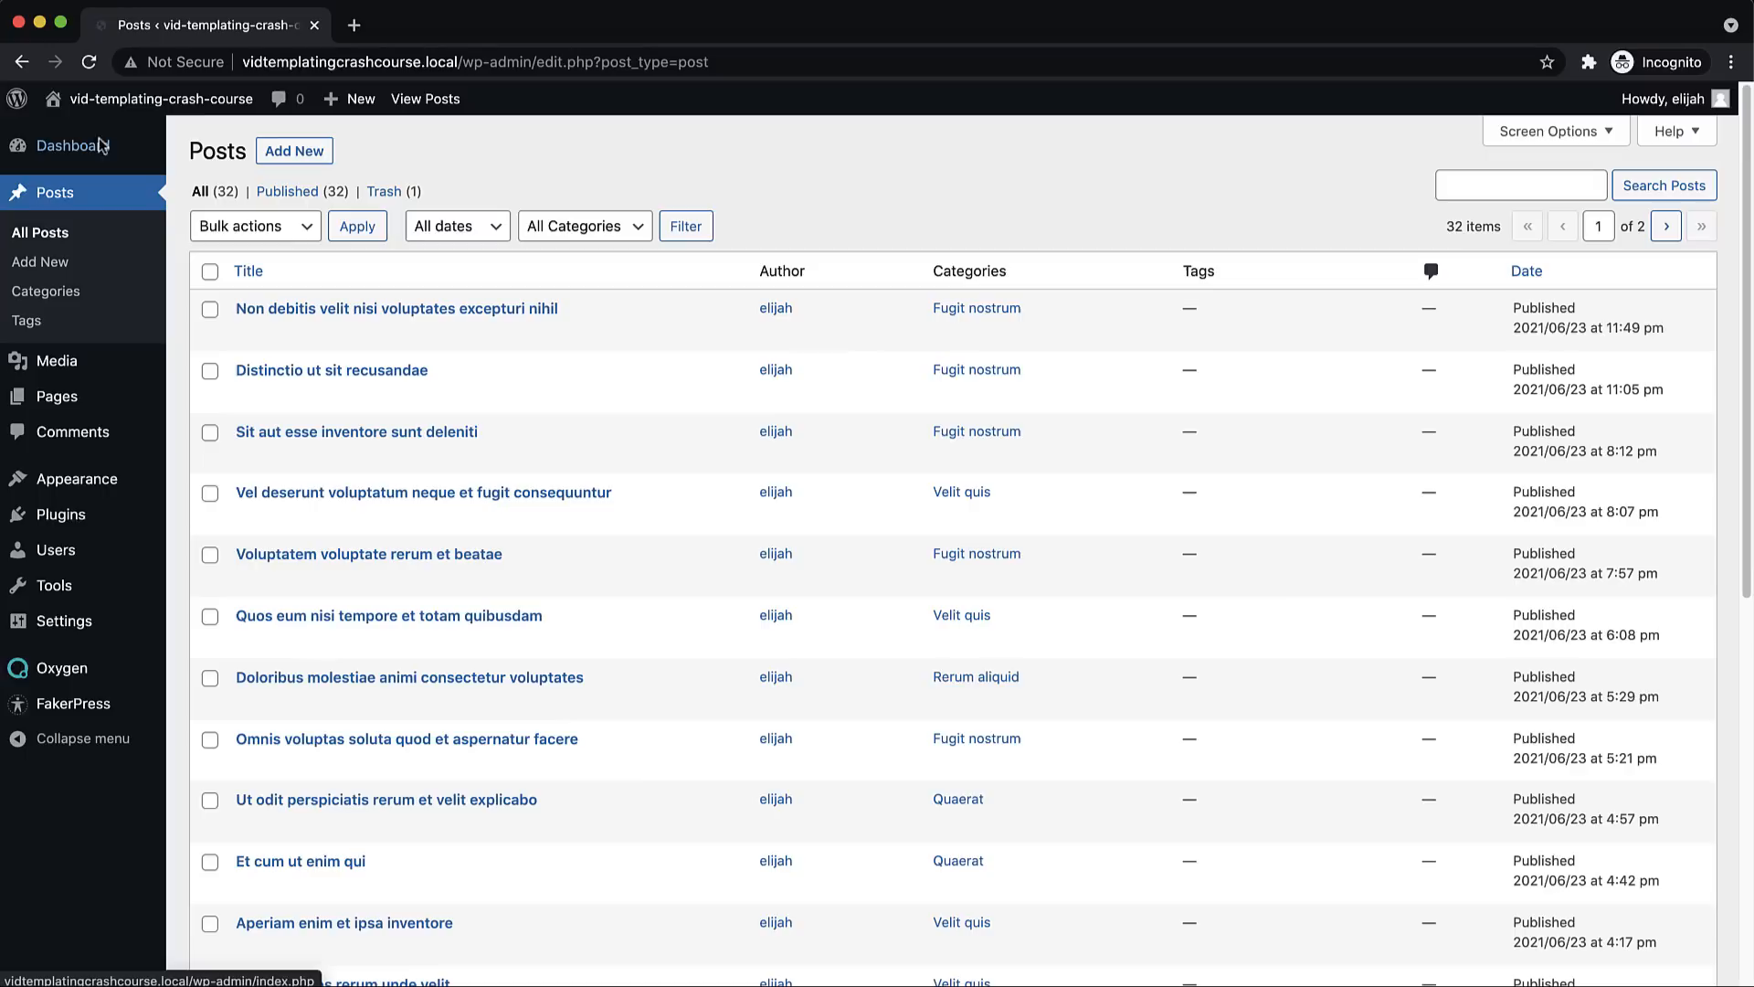
pyautogui.click(58, 397)
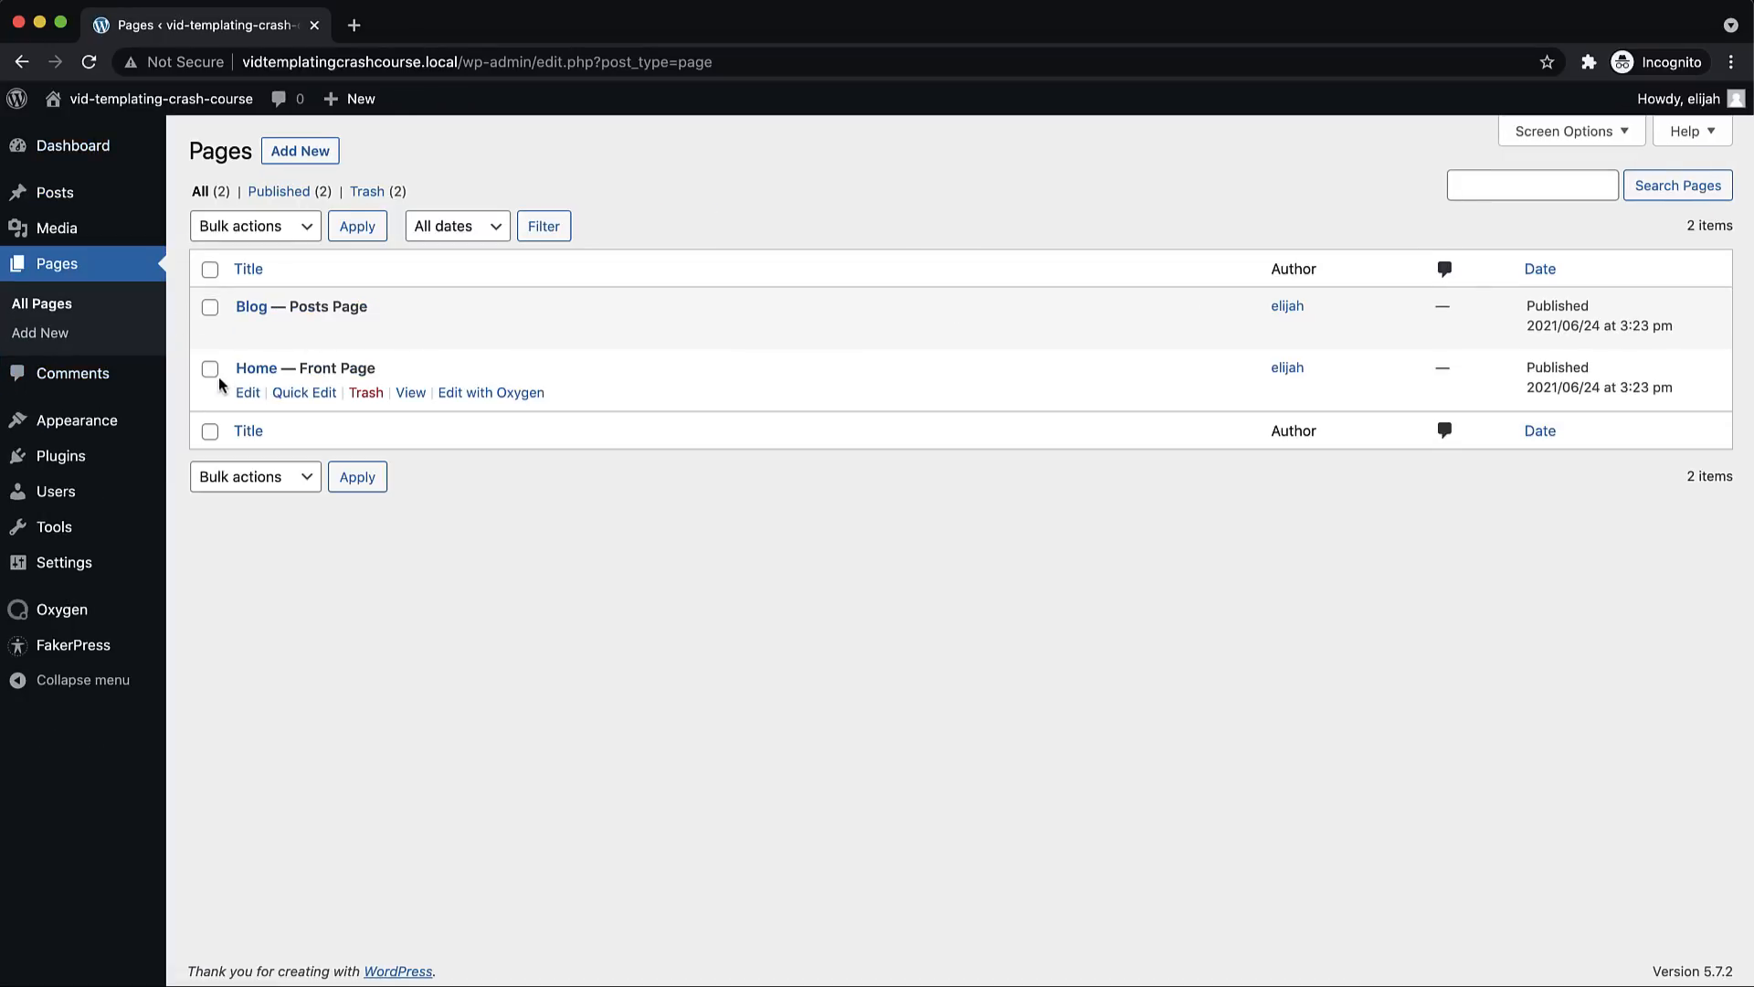
pyautogui.click(245, 369)
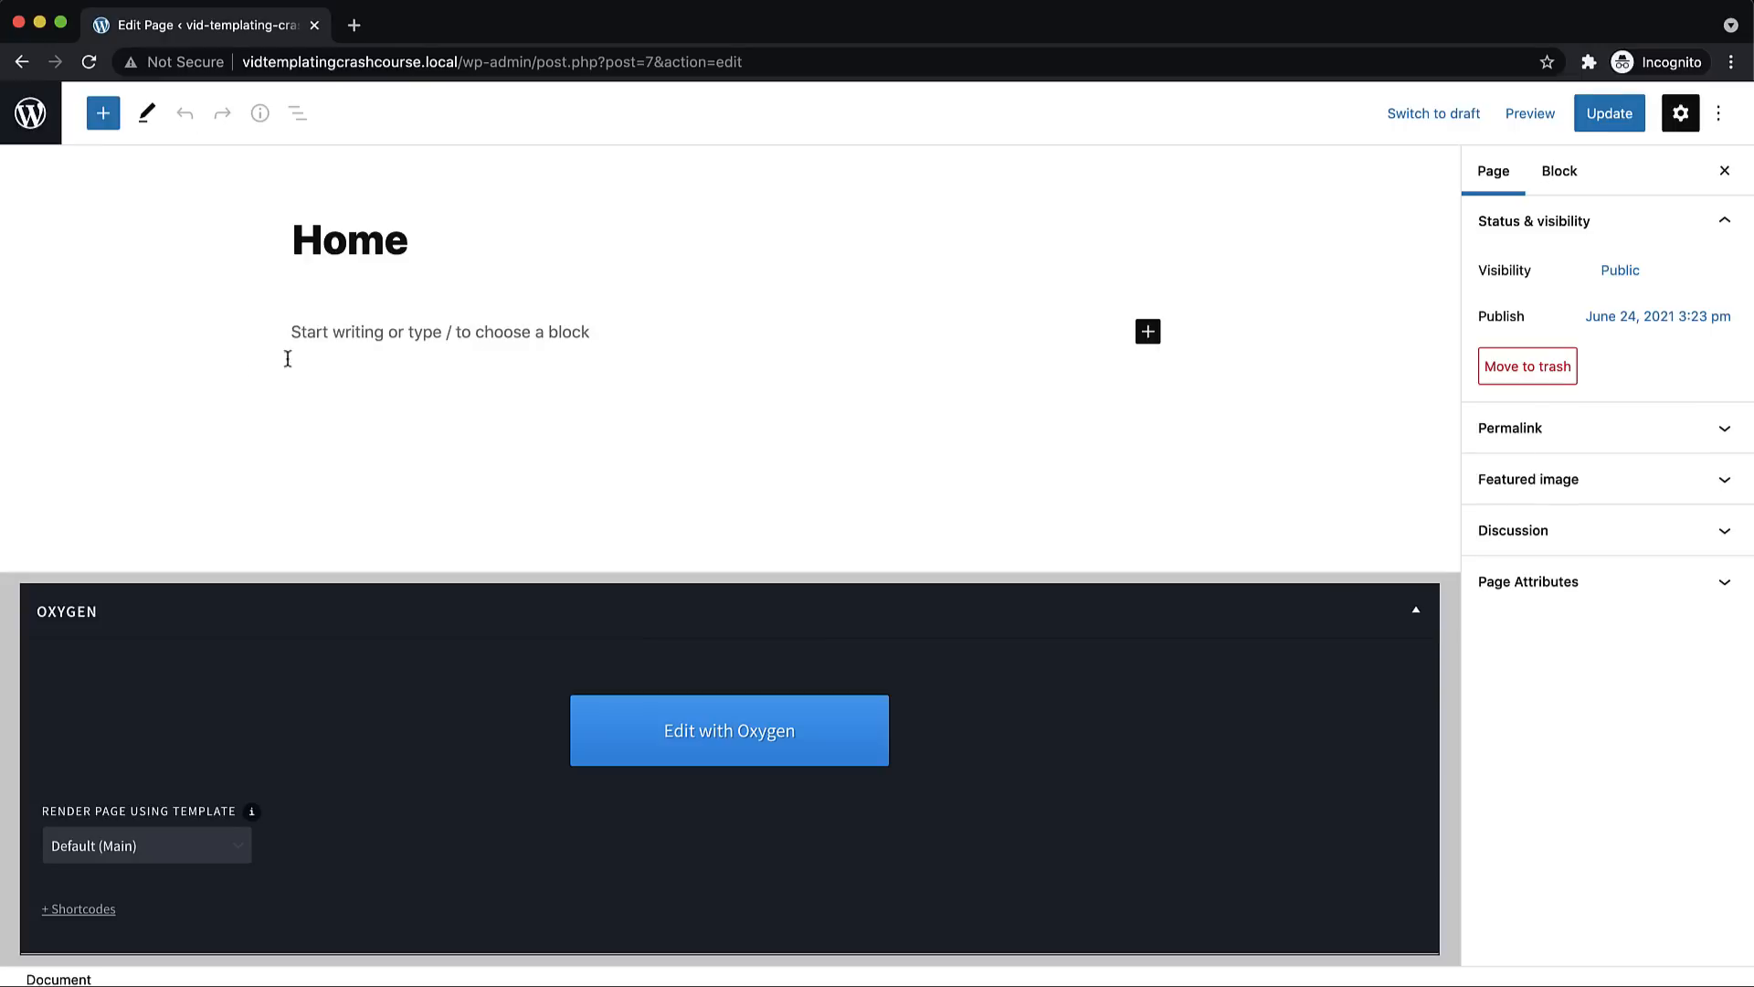
pyautogui.click(775, 738)
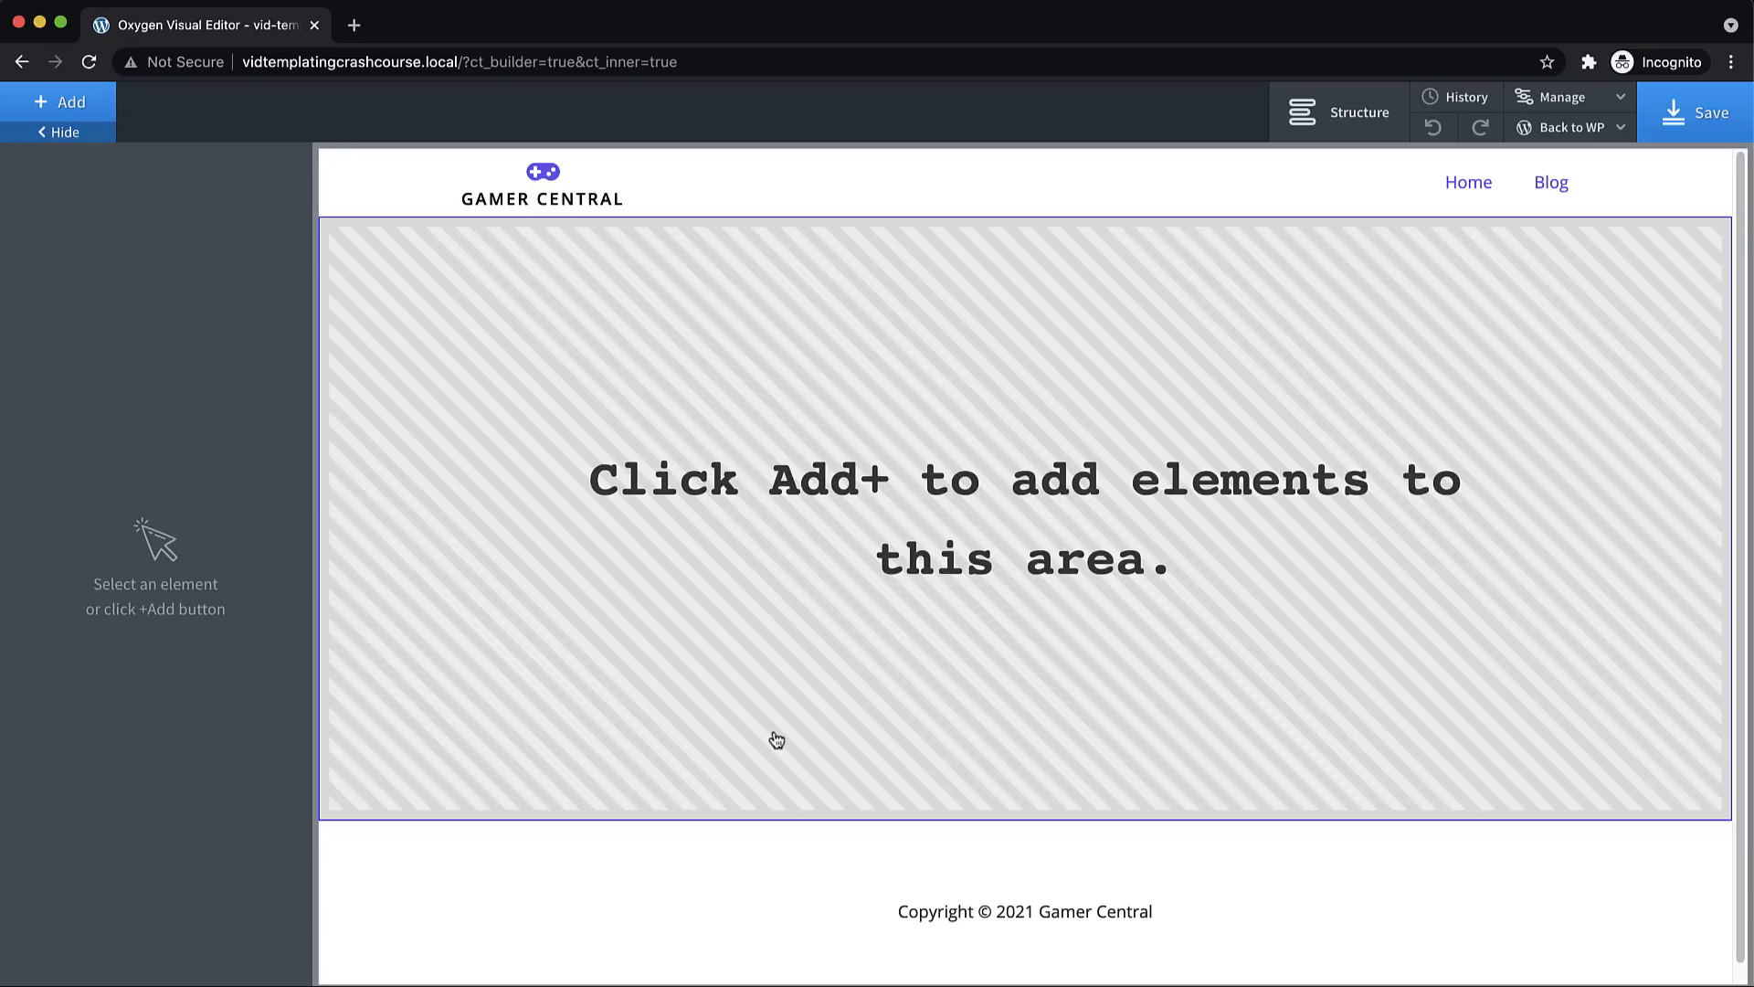
# Insert the first page layout from the Atomic design set into the Home page's content area
pyautogui.click(80, 102)
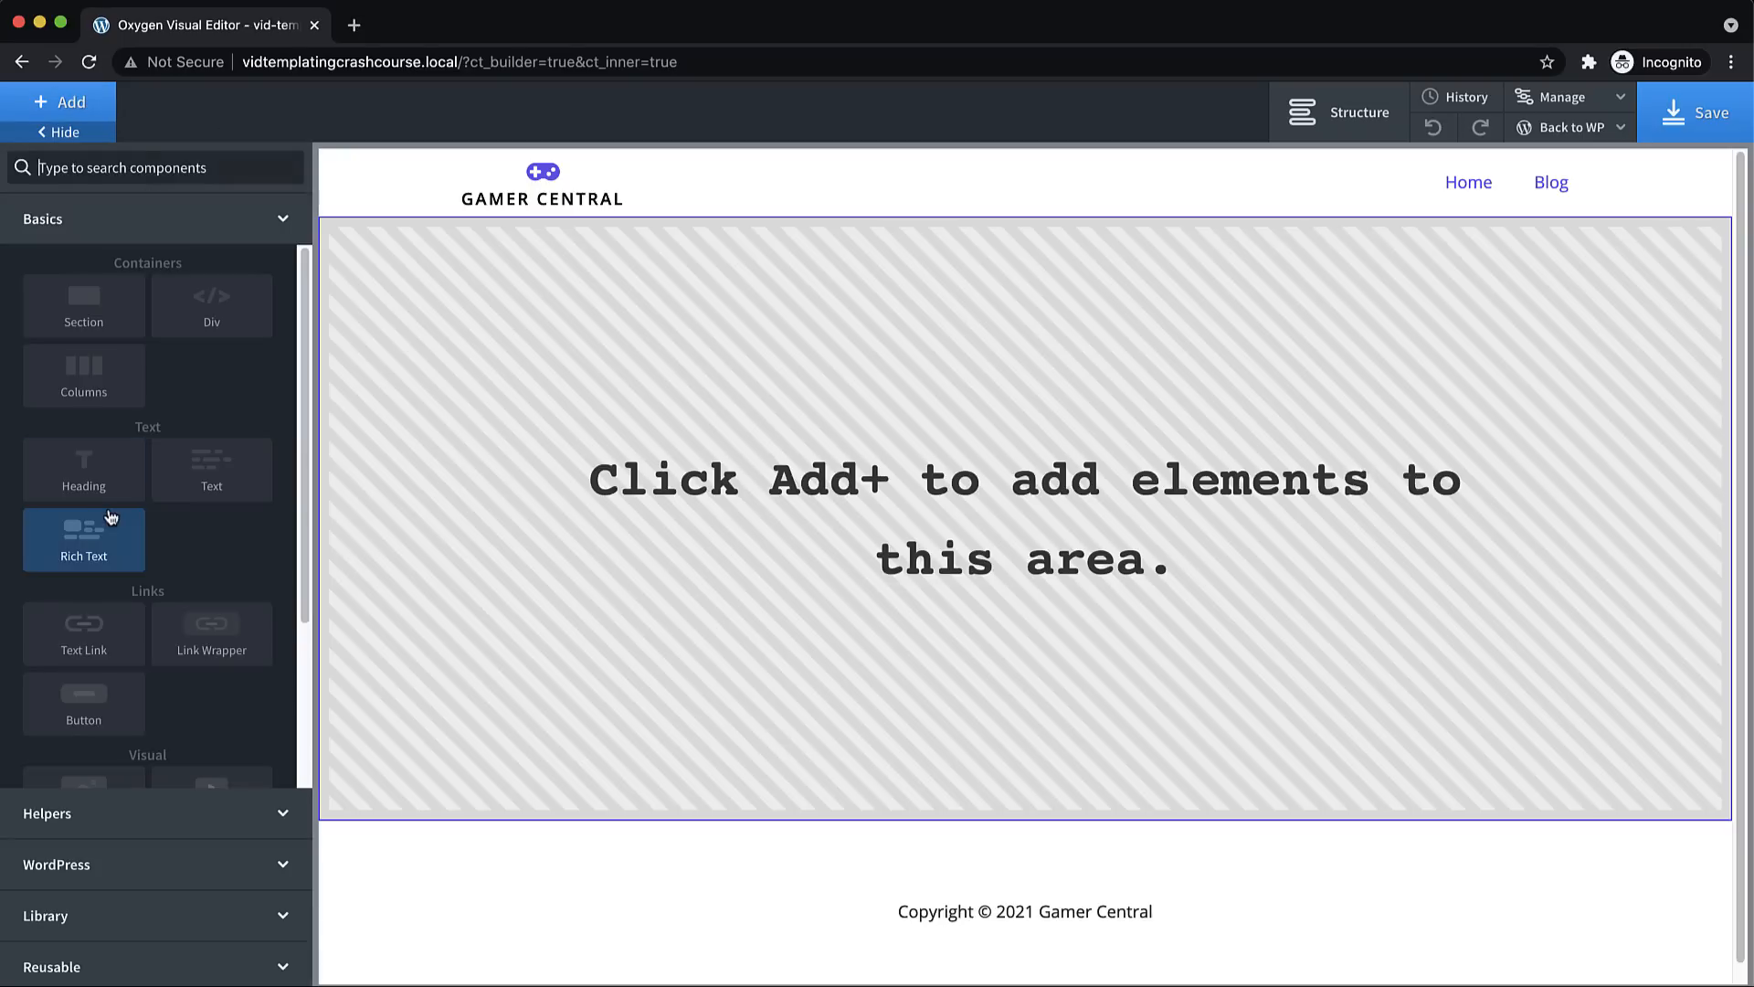
pyautogui.click(149, 917)
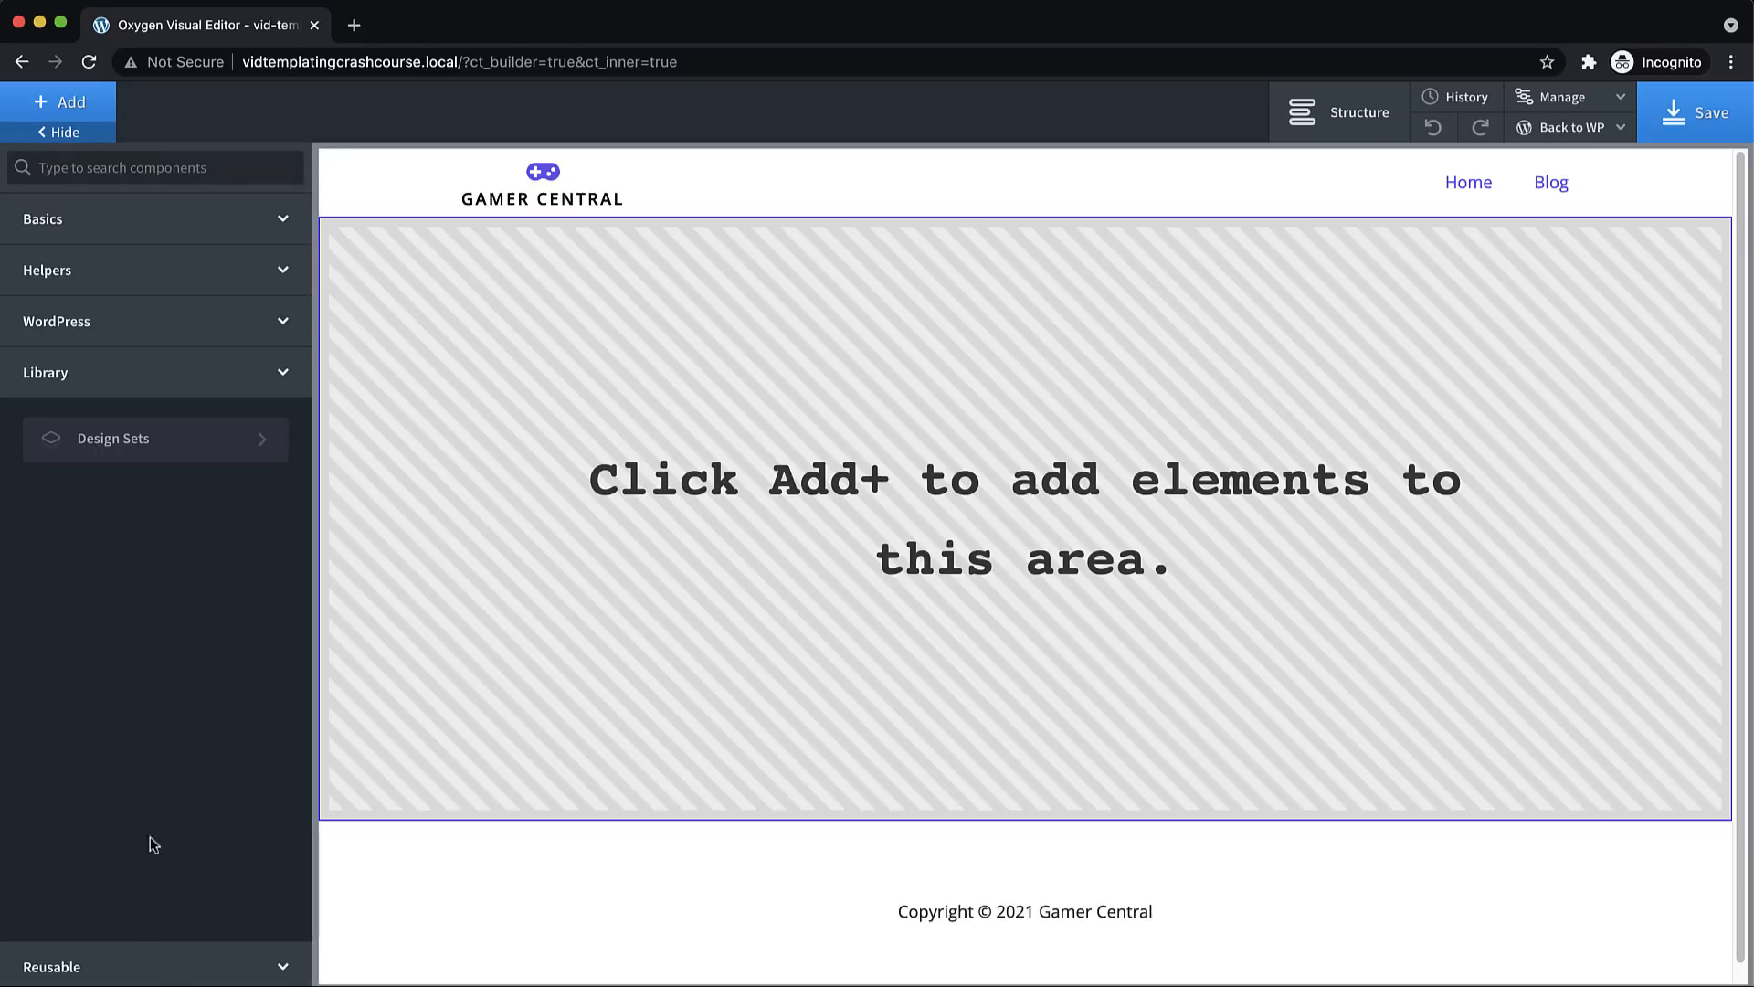
pyautogui.click(175, 448)
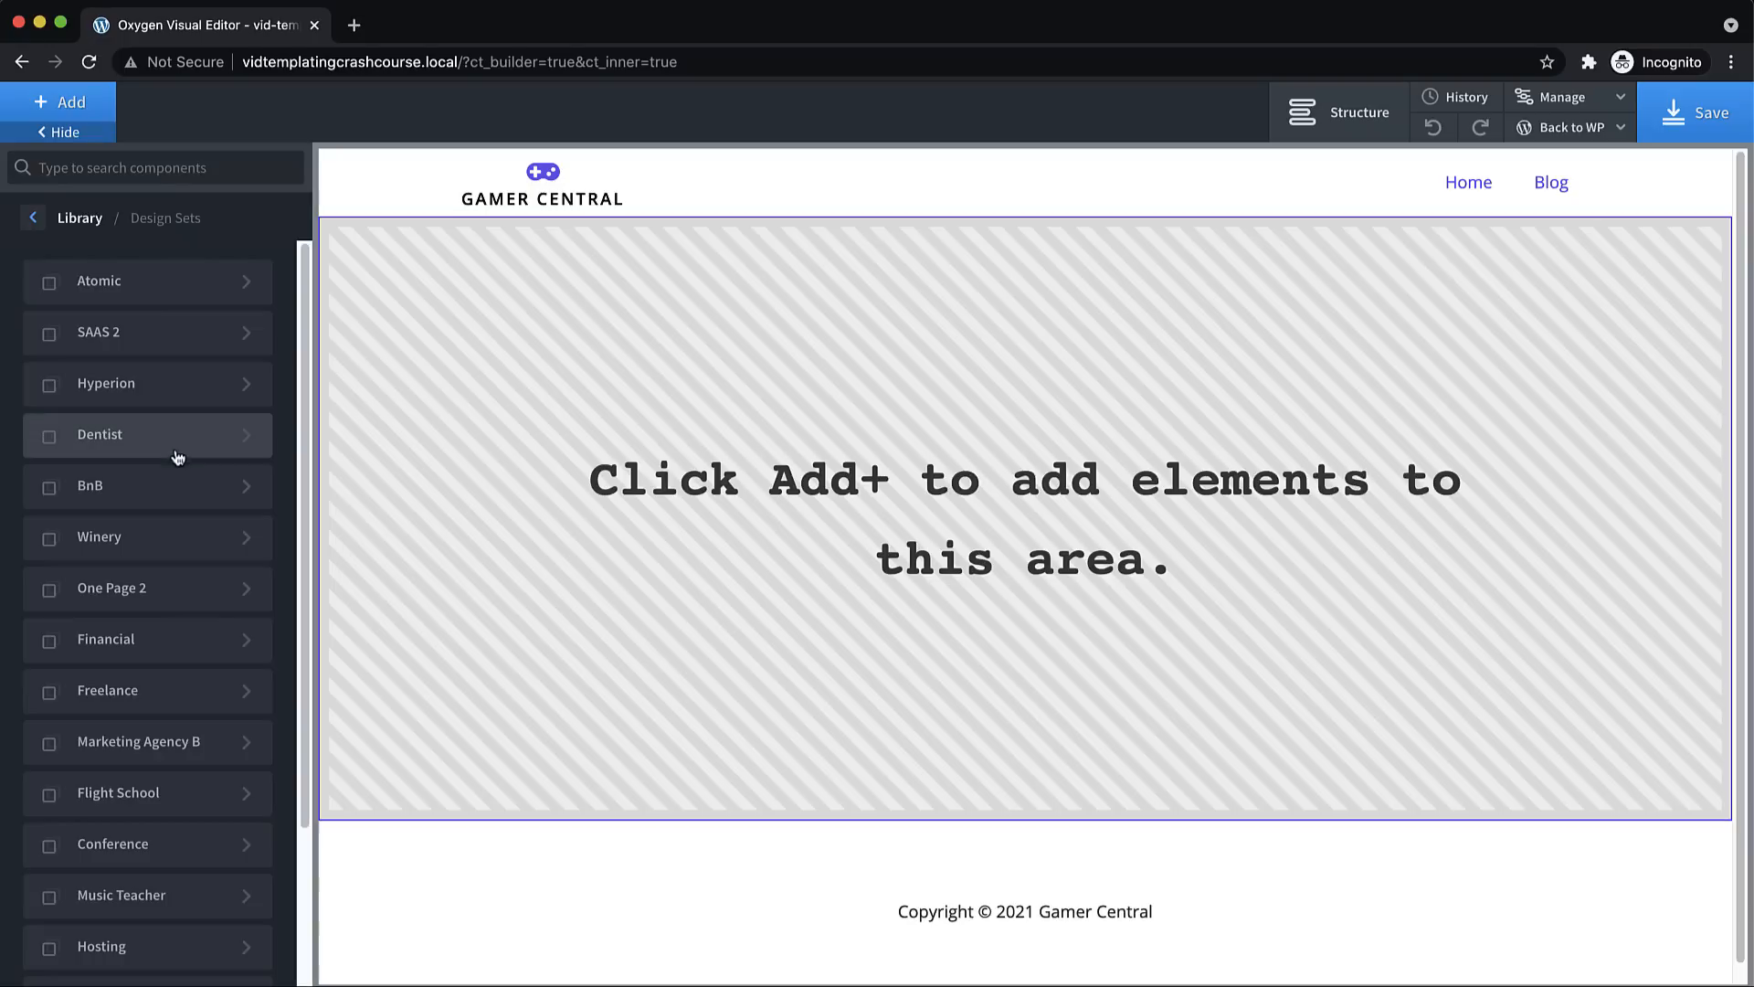
pyautogui.click(179, 297)
pyautogui.click(165, 283)
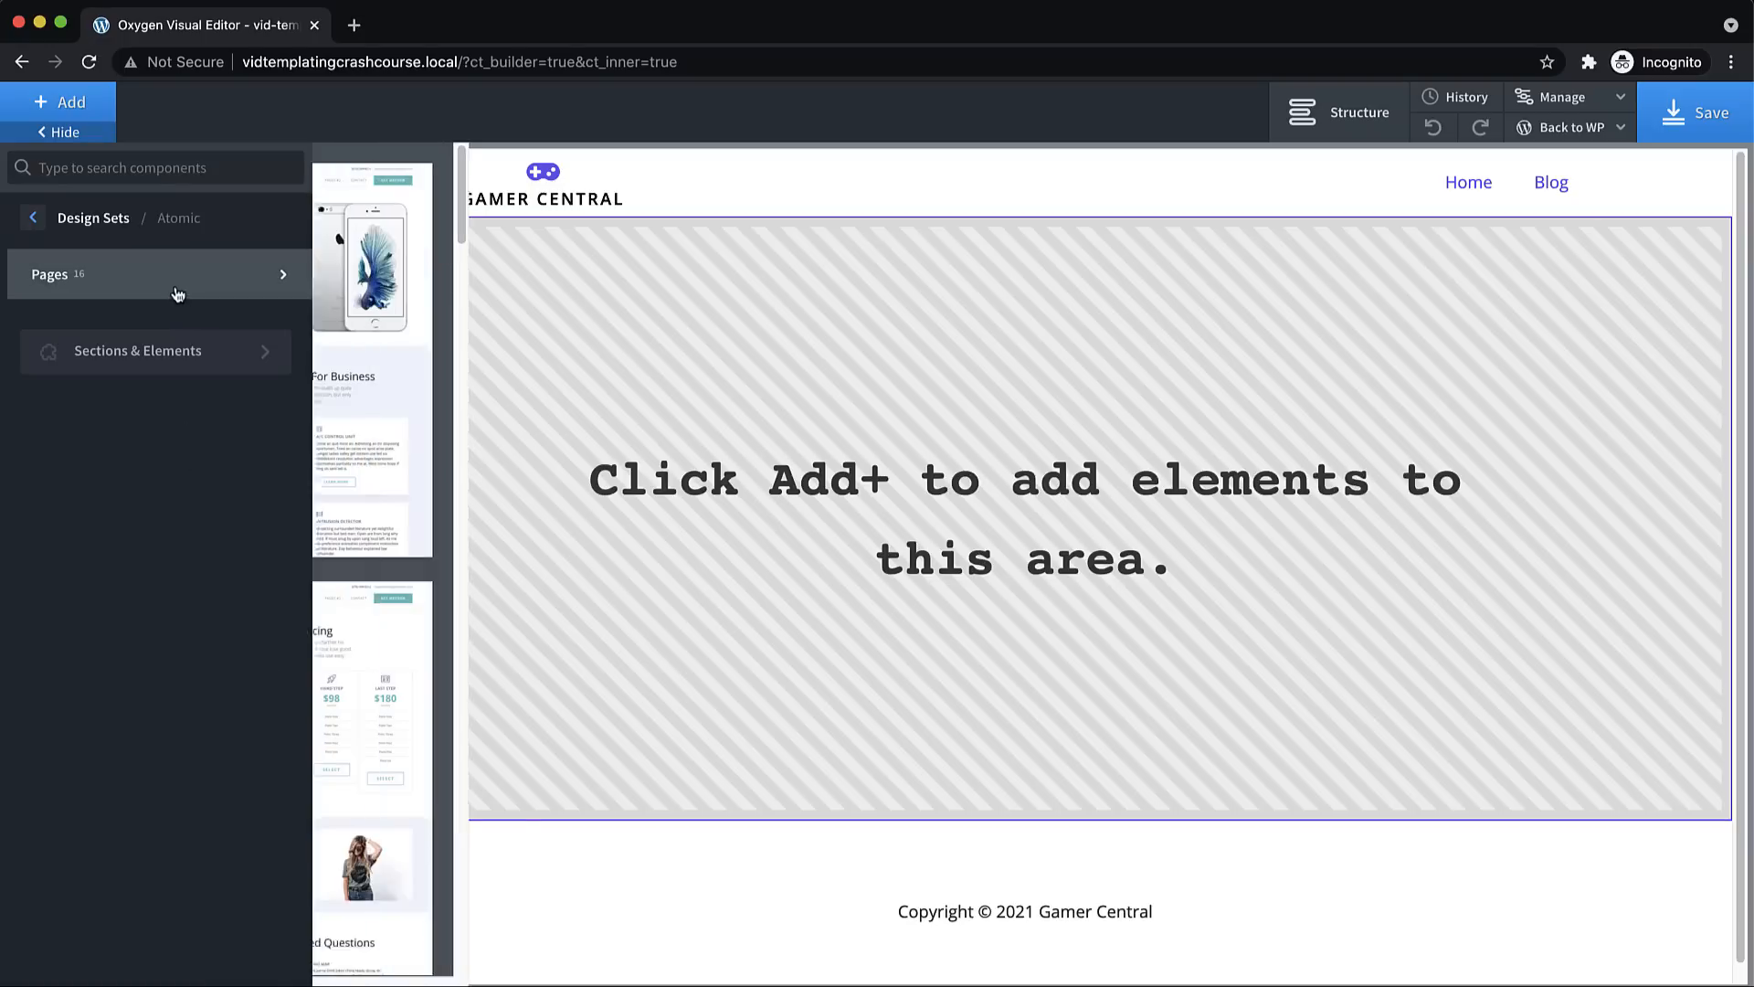
pyautogui.click(410, 267)
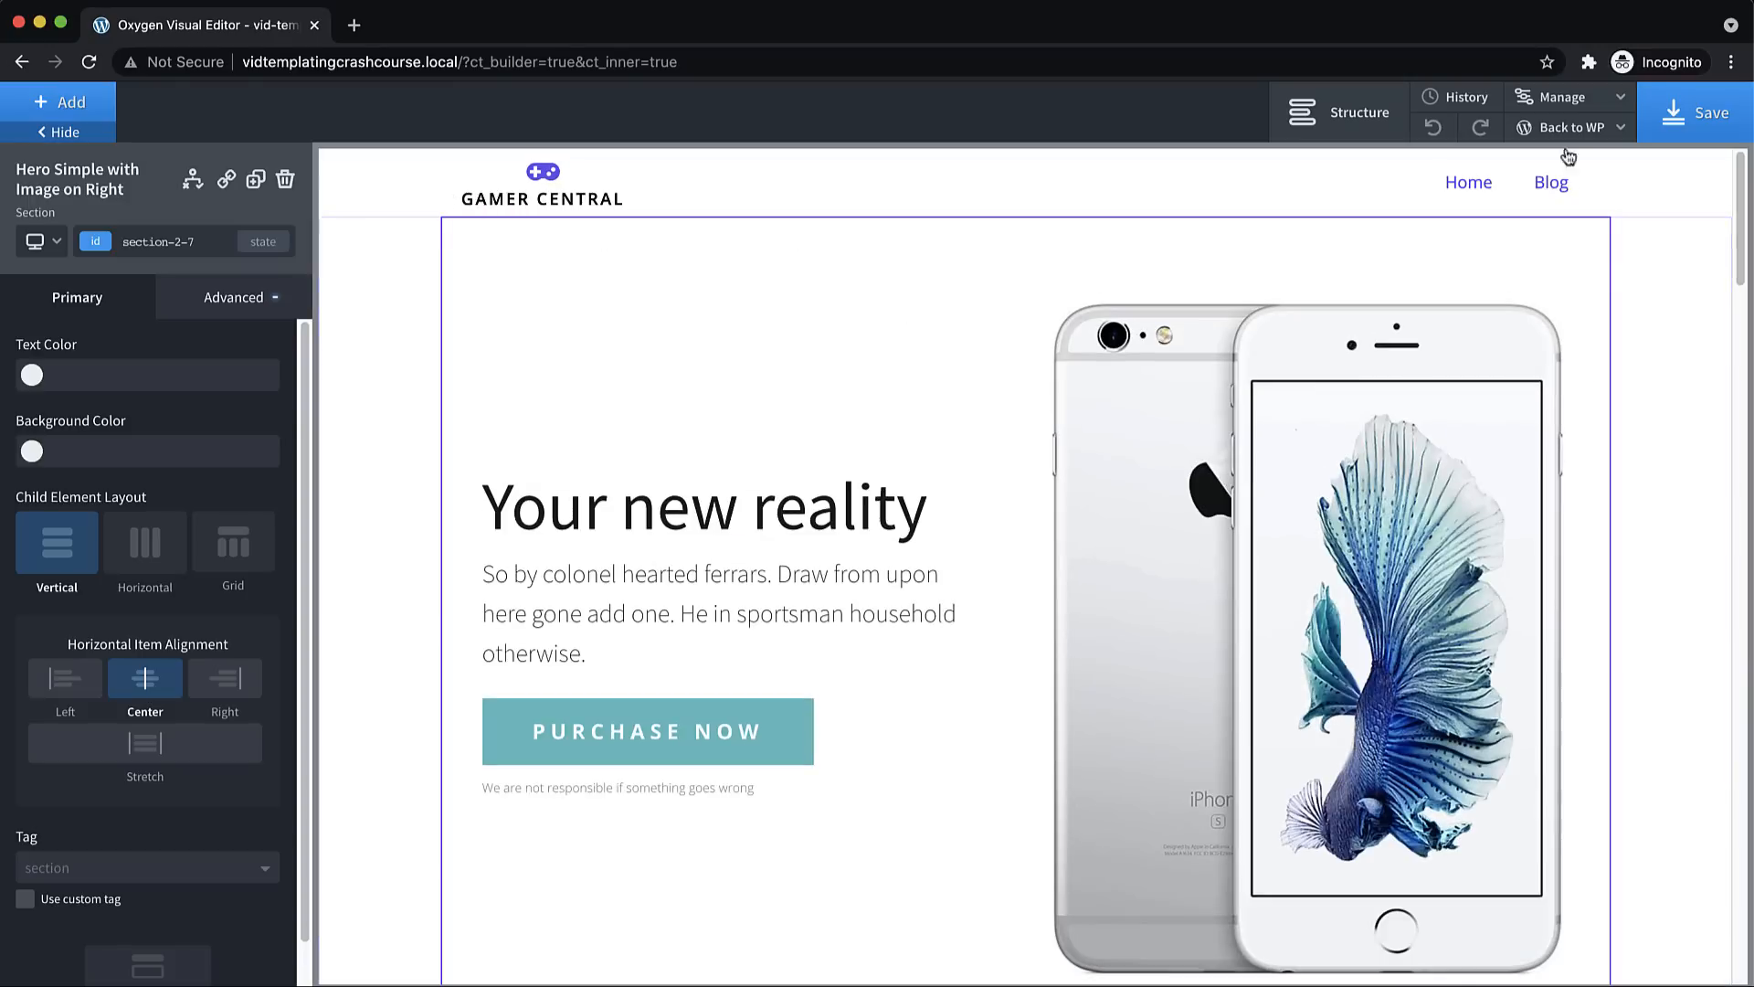
# Open the atomic set in the global color settings and examine its colors, including the Primary B picker
pyautogui.click(1558, 99)
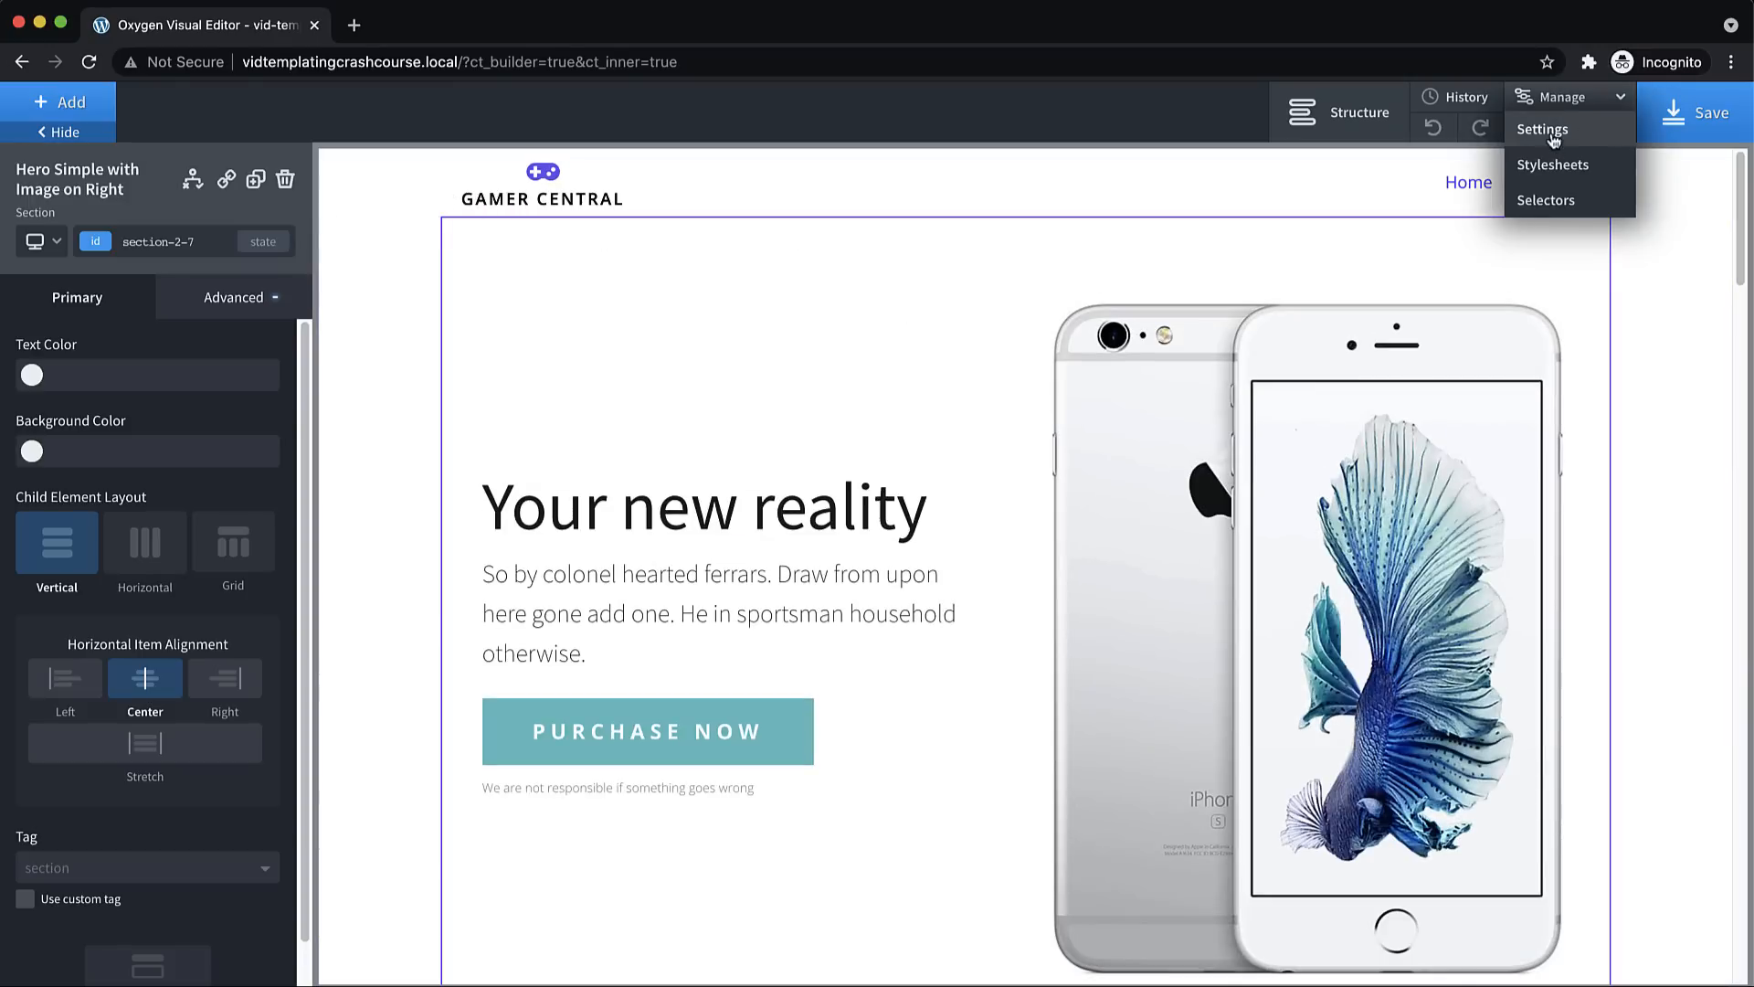
pyautogui.click(1543, 129)
pyautogui.click(1566, 347)
pyautogui.click(1570, 292)
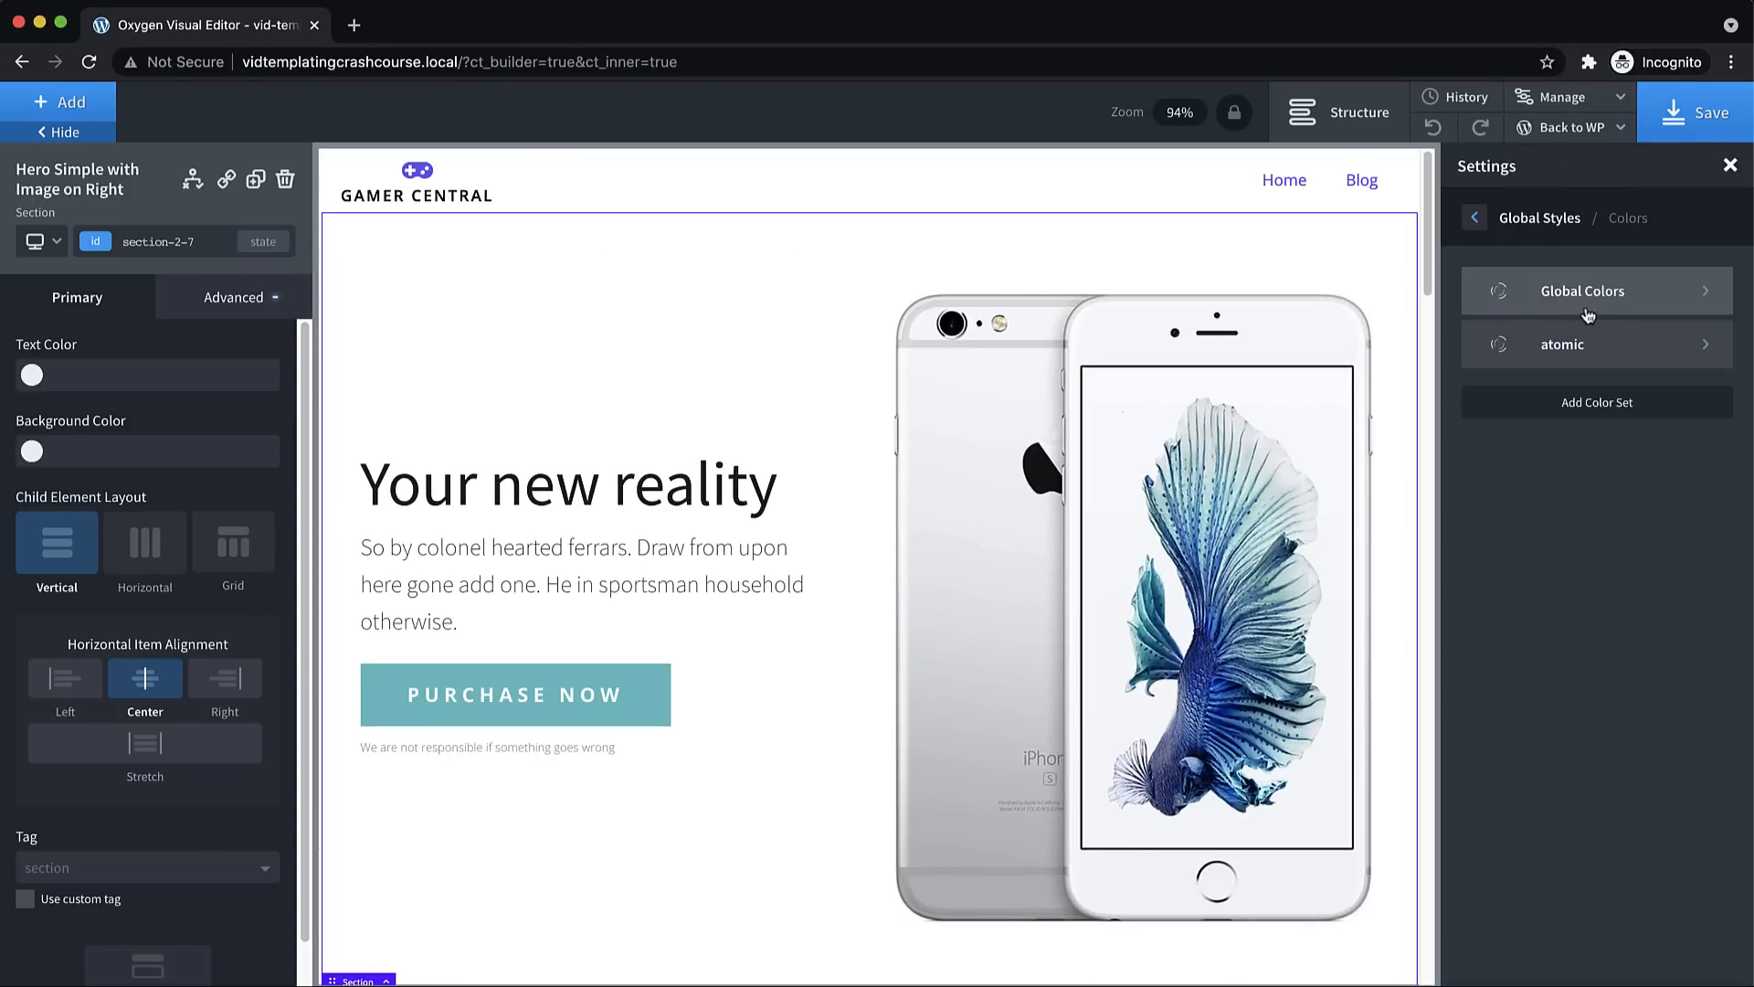
pyautogui.click(1555, 342)
pyautogui.click(1478, 308)
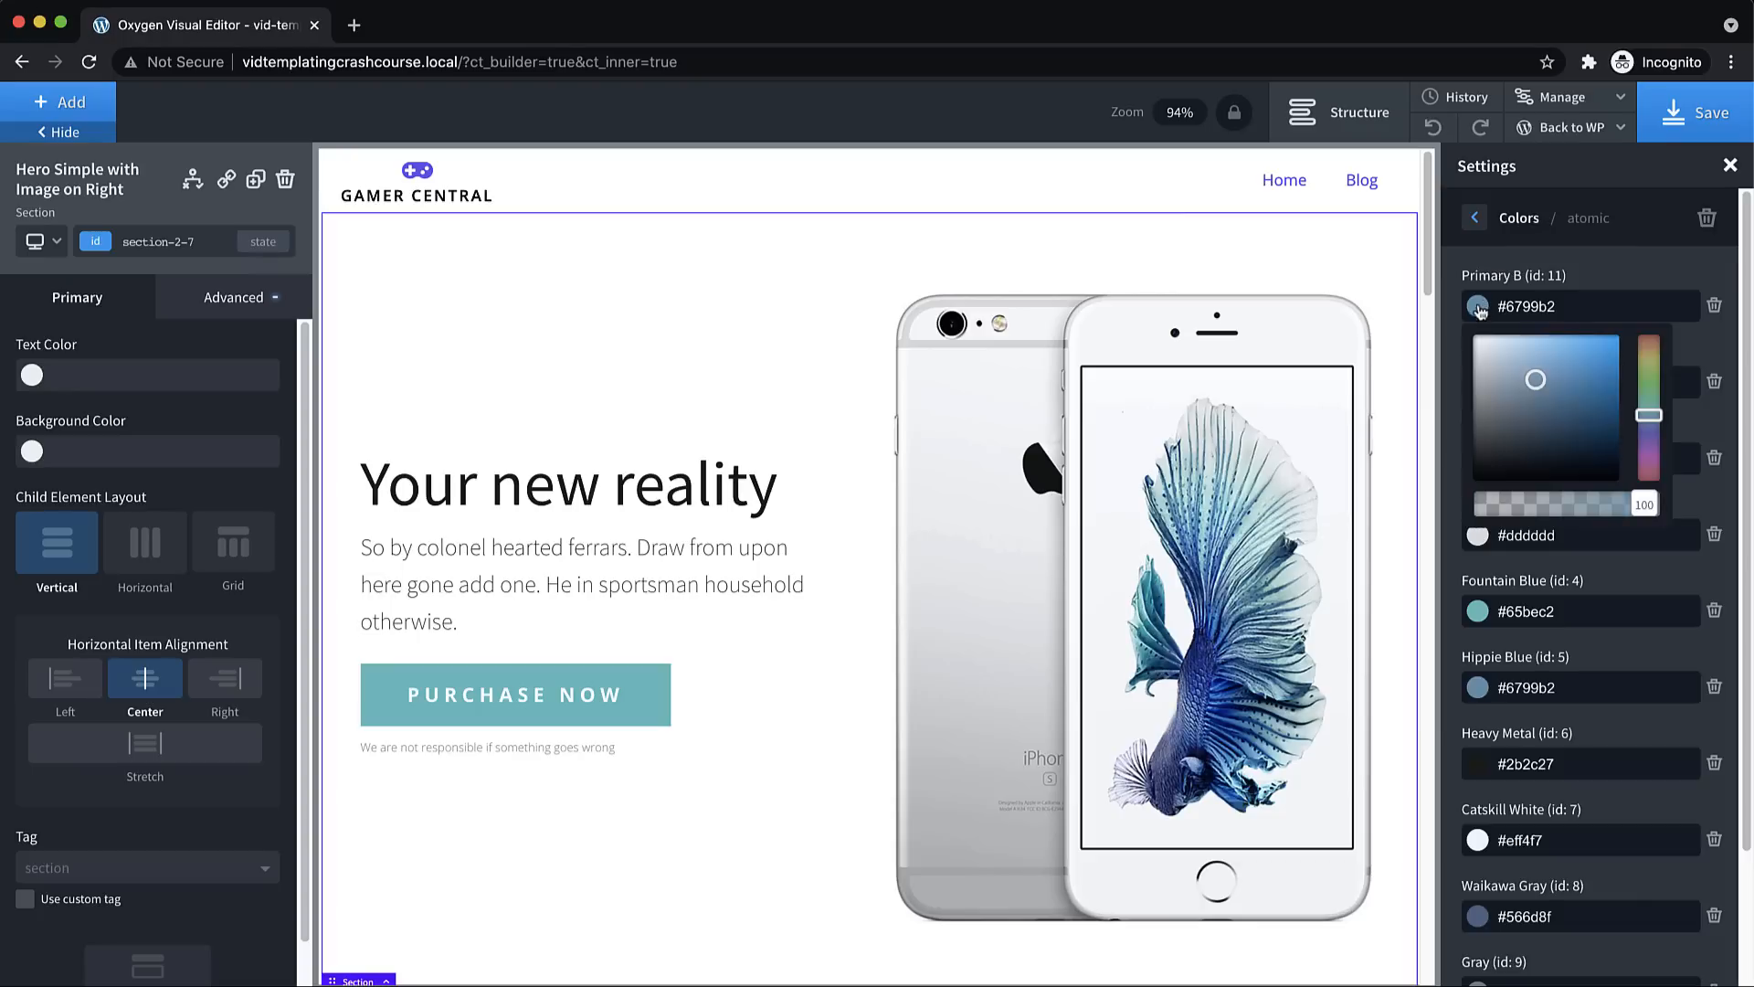
pyautogui.click(1712, 425)
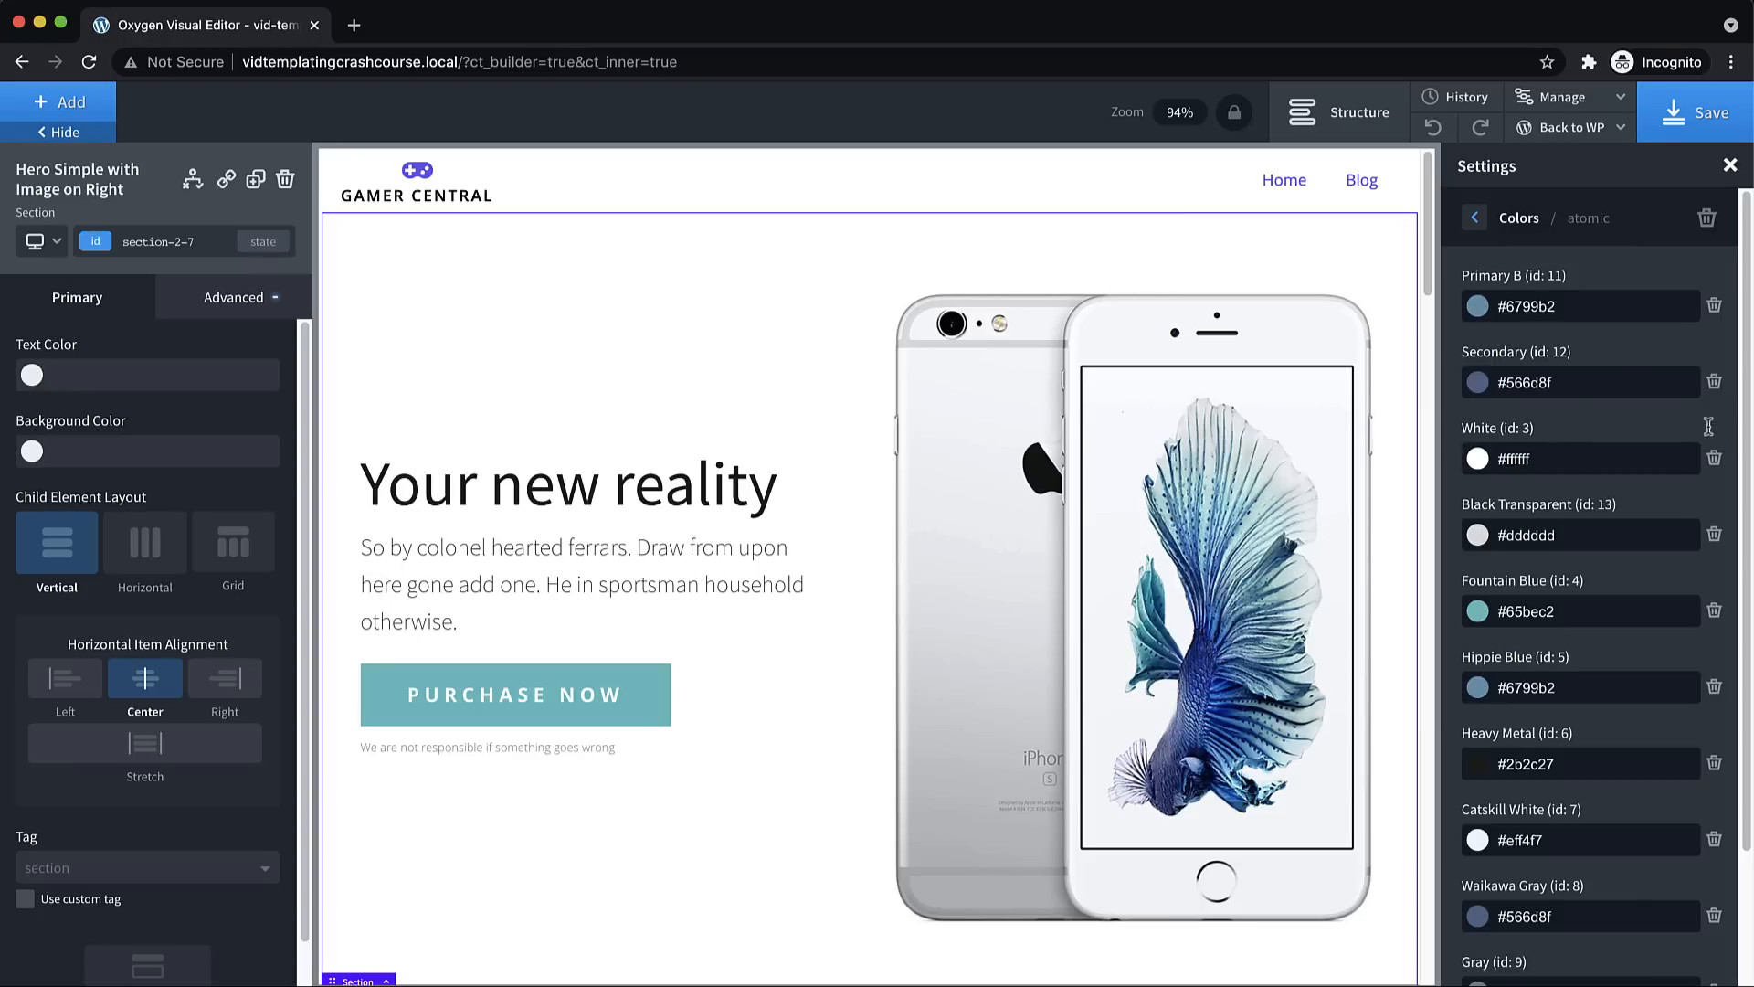
# Copy the primary color #695bef from Global Colors and apply it to Primary B in the atomic color set
pyautogui.click(1474, 218)
pyautogui.click(1563, 283)
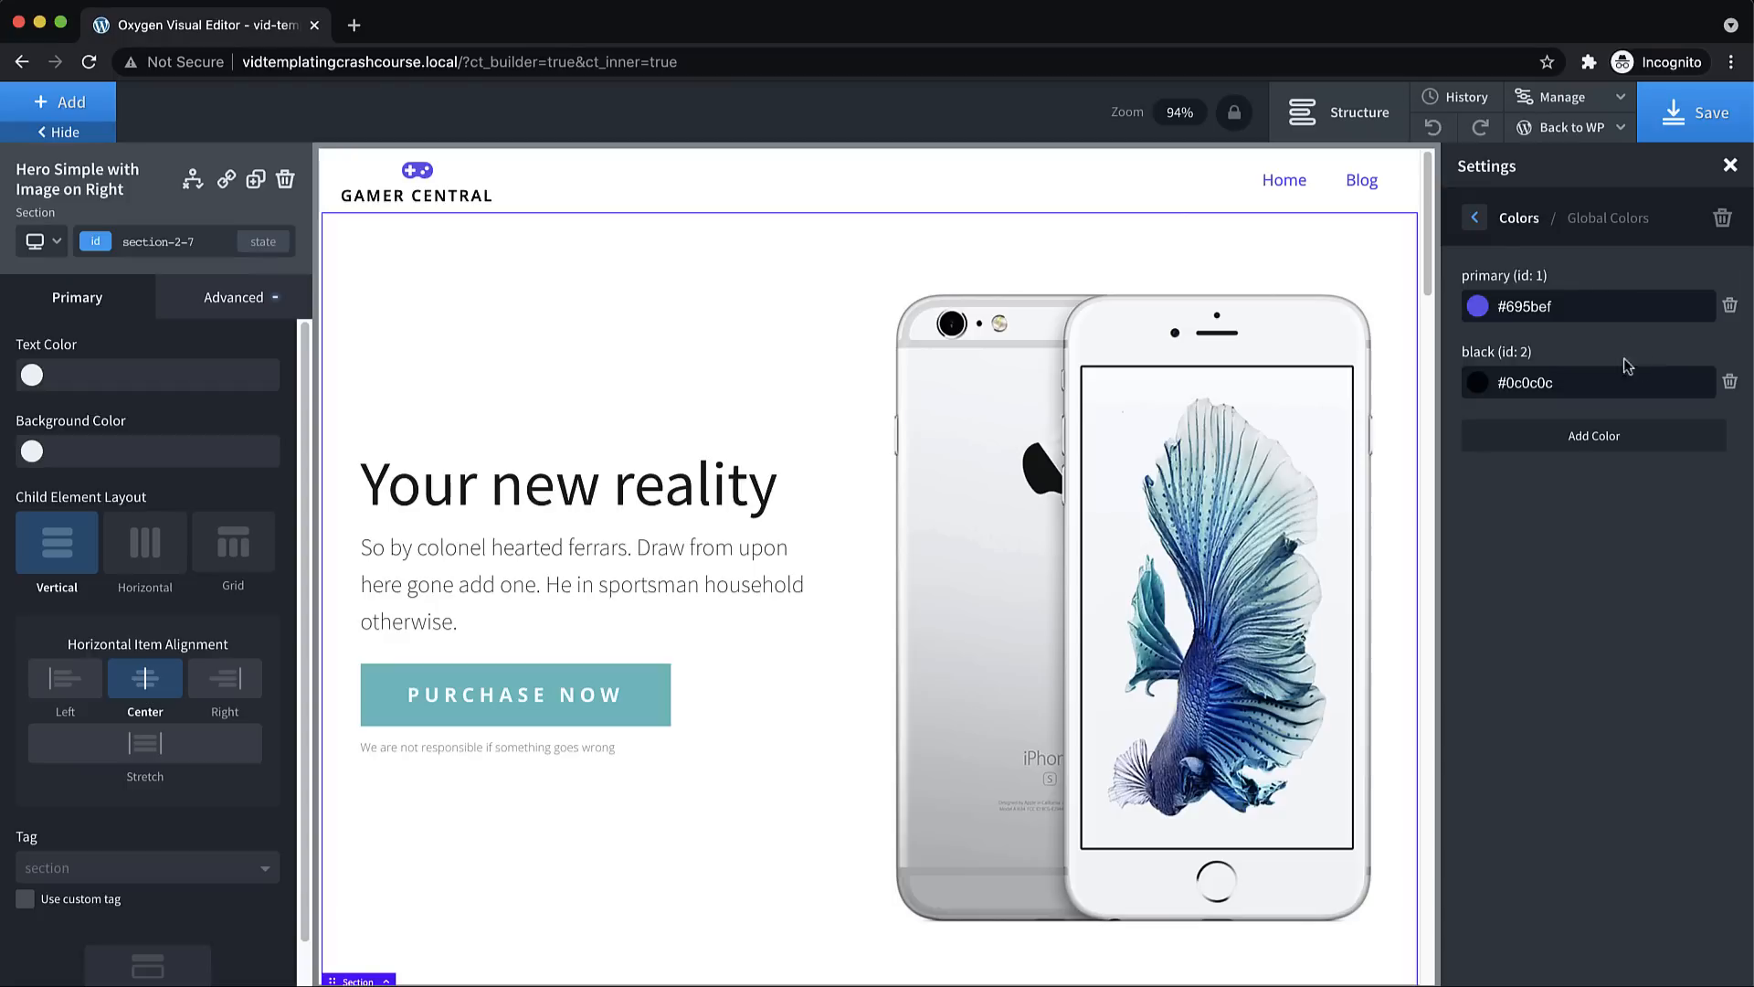
pyautogui.moveTo(1573, 305); pyautogui.dragTo(1477, 306)
pyautogui.press('super+c')
pyautogui.click(1475, 218)
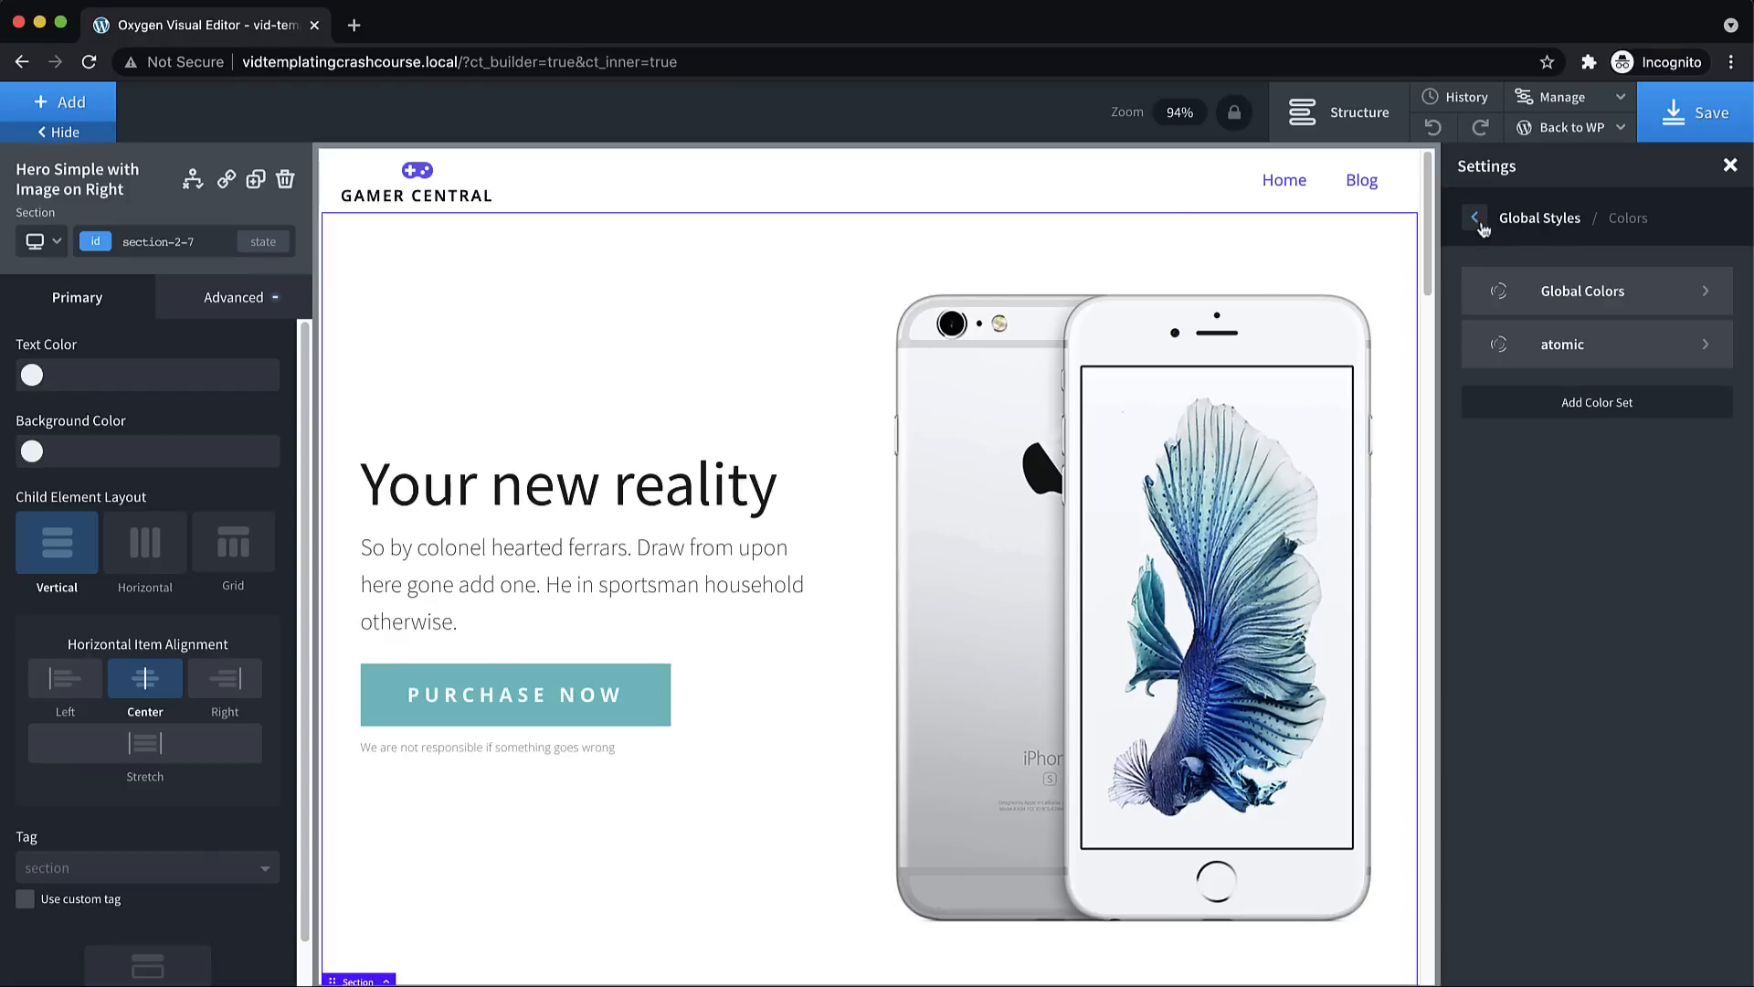
pyautogui.click(1559, 346)
pyautogui.press('super+v')
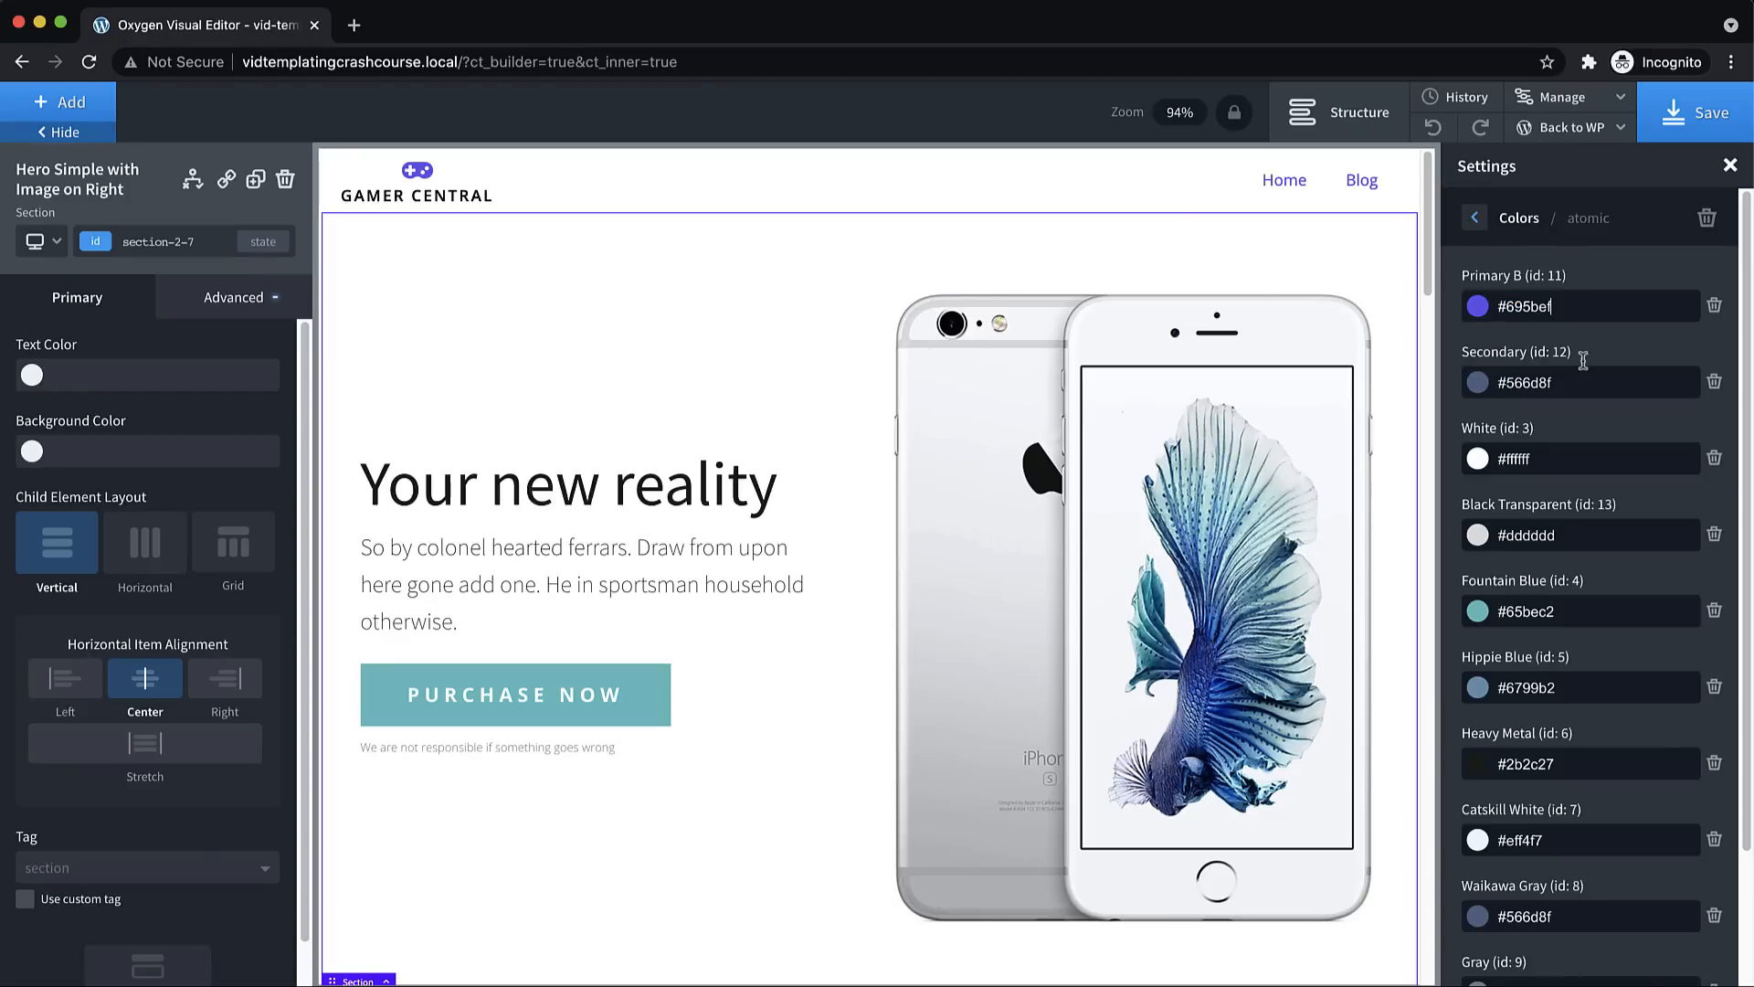
# Set the atomic colors Secondary, Fountain Blue, Hippie Blue and Waikawa Gray to #695bef
pyautogui.tripleClick(1579, 382)
pyautogui.press('super+v')
pyautogui.tripleClick(1494, 615)
pyautogui.press('super+v')
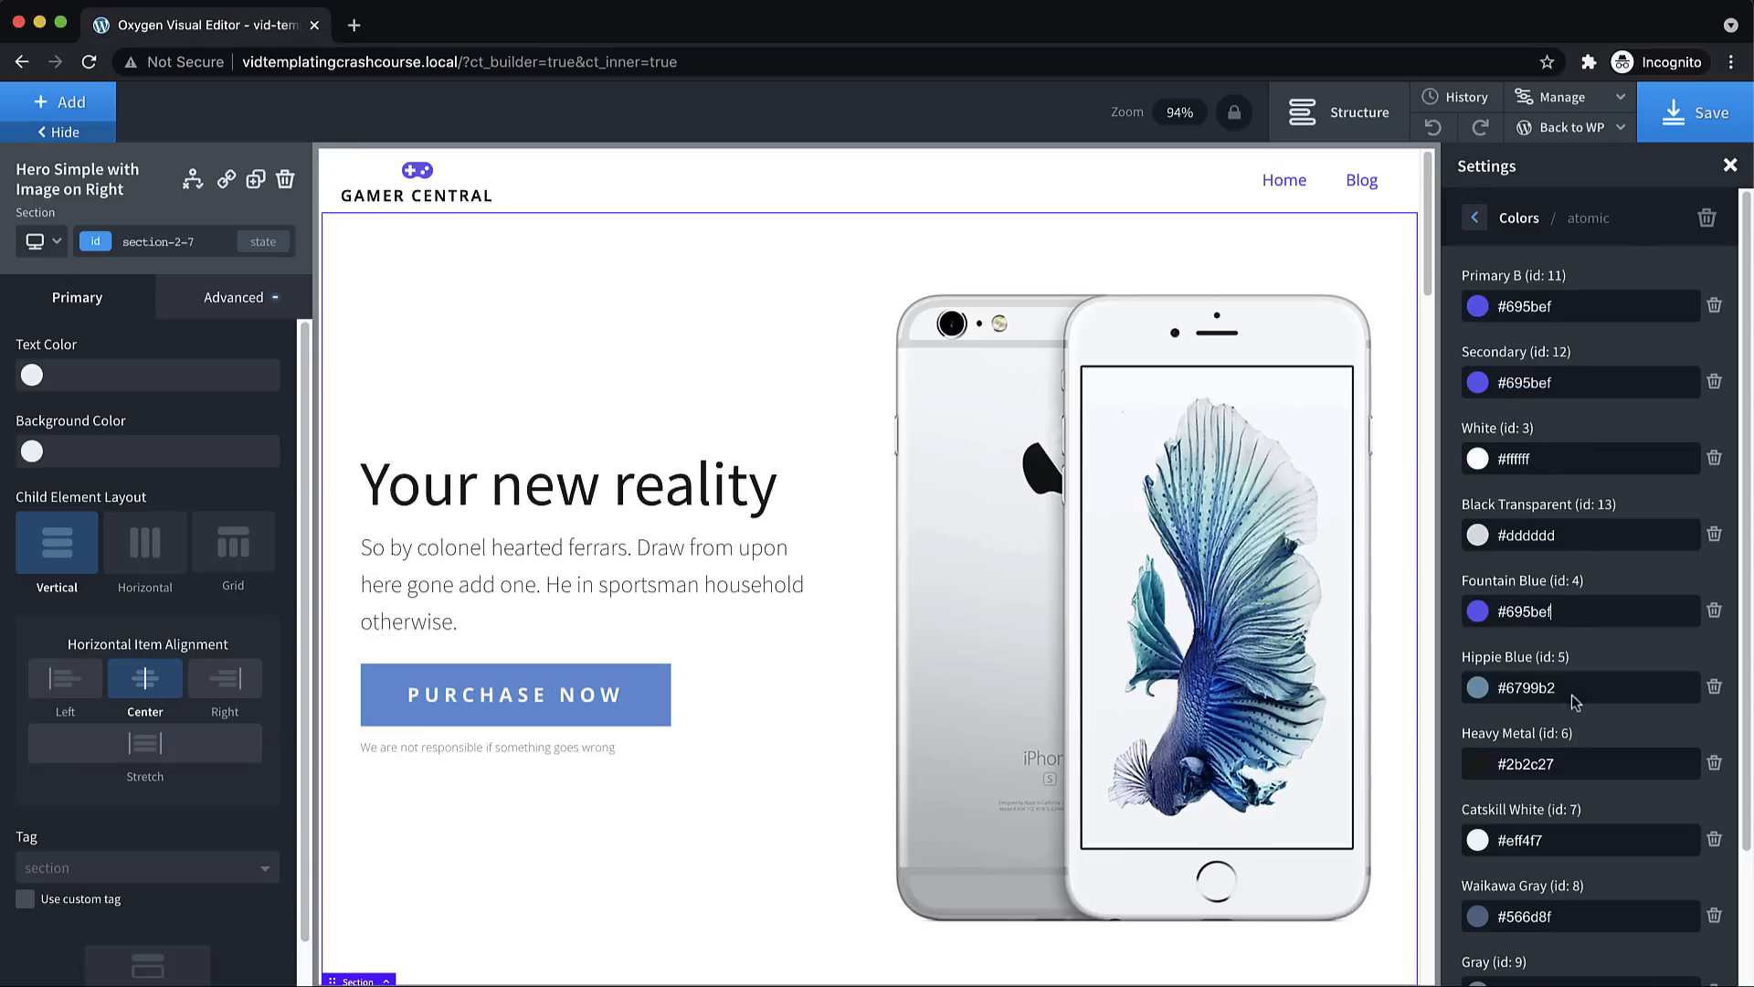
pyautogui.tripleClick(1500, 690)
pyautogui.press('super+v')
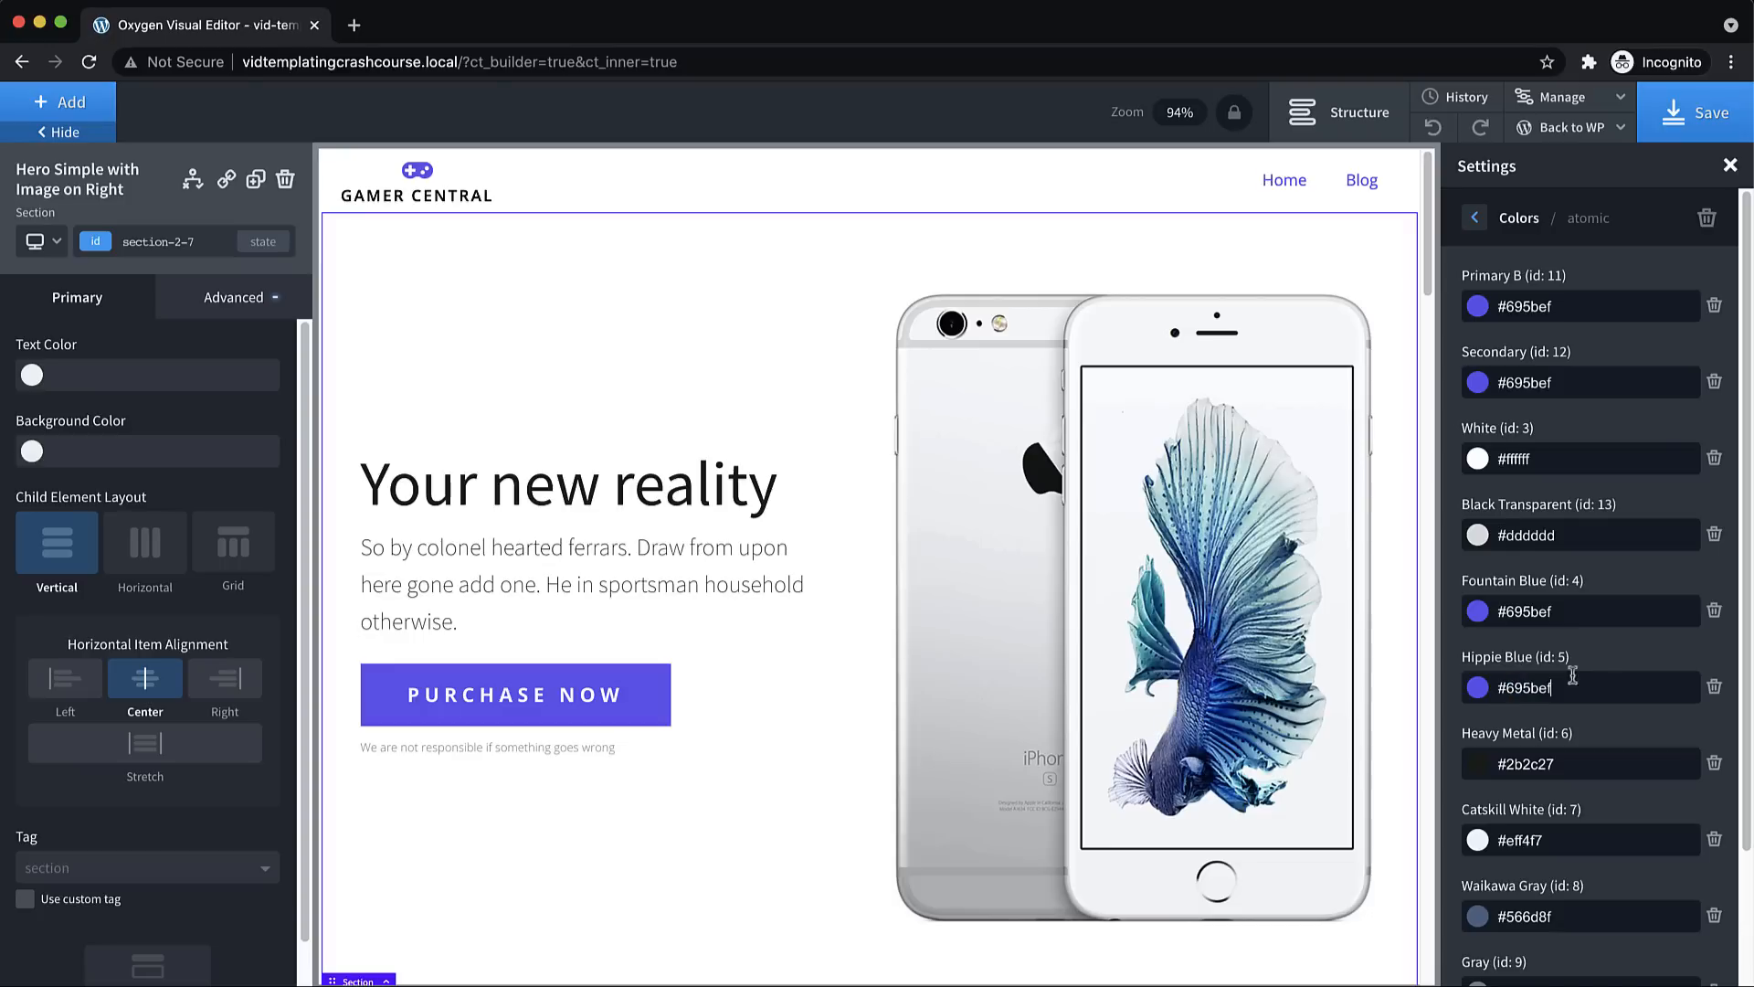
pyautogui.scroll(-2, 1609, 671)
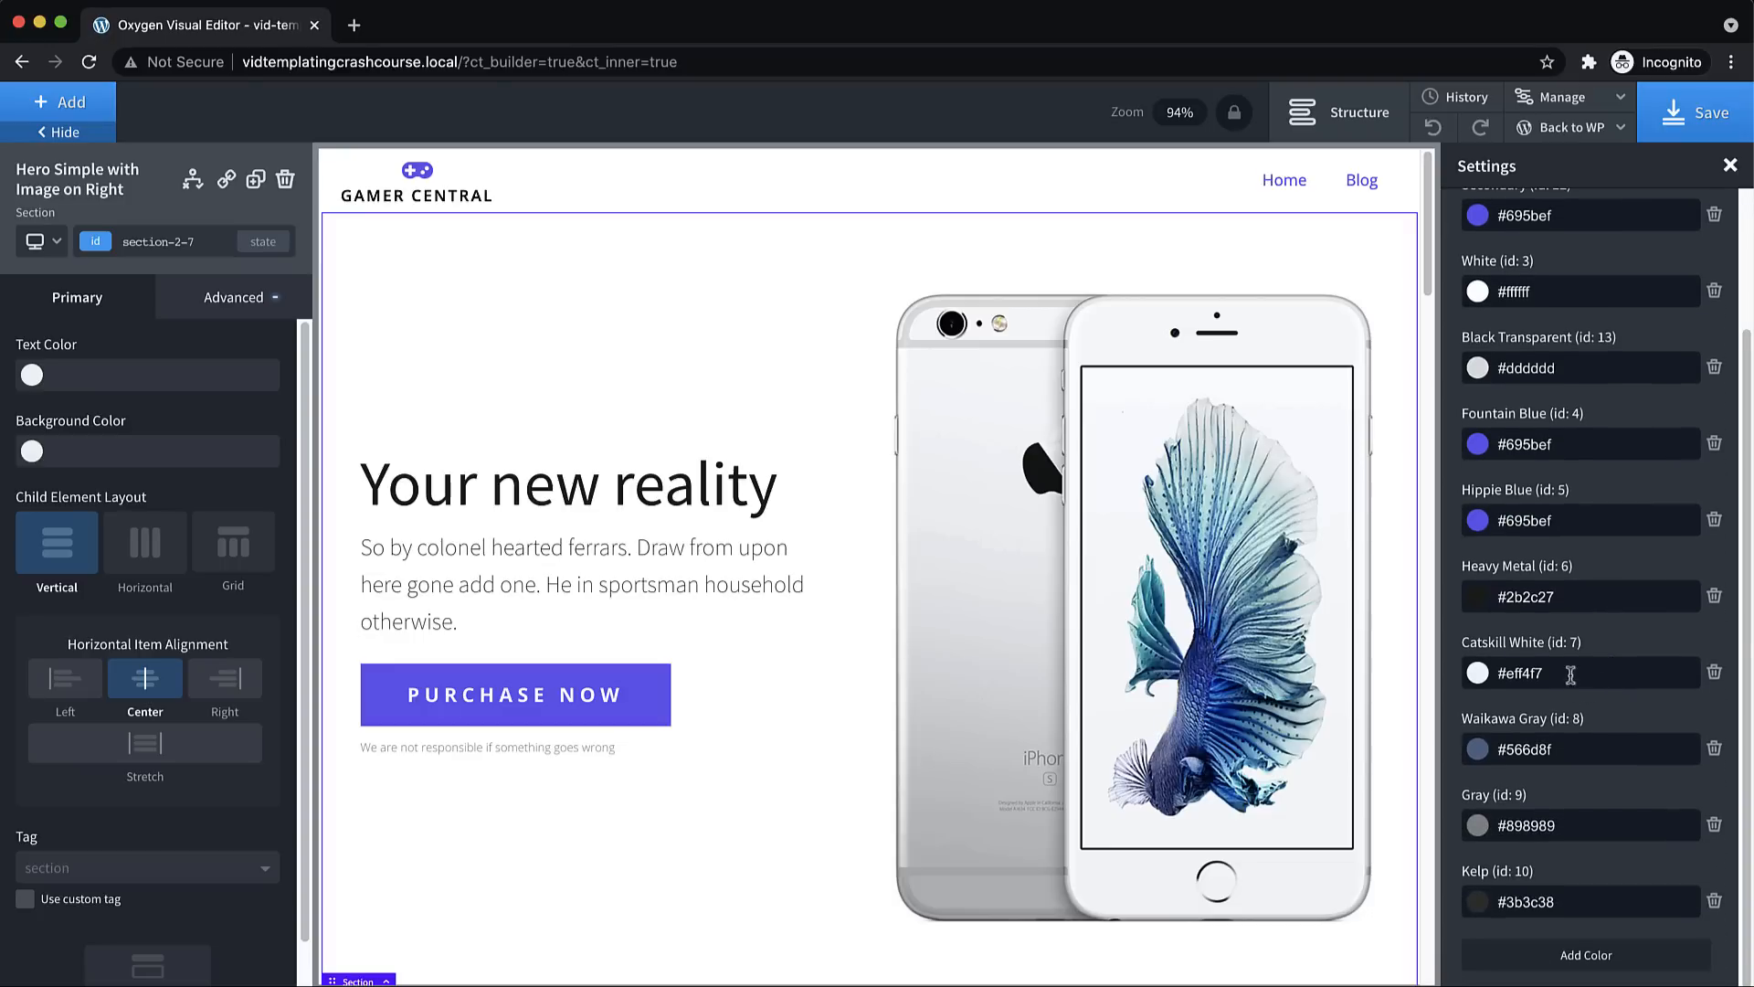
pyautogui.tripleClick(1561, 750)
pyautogui.press('super+v')
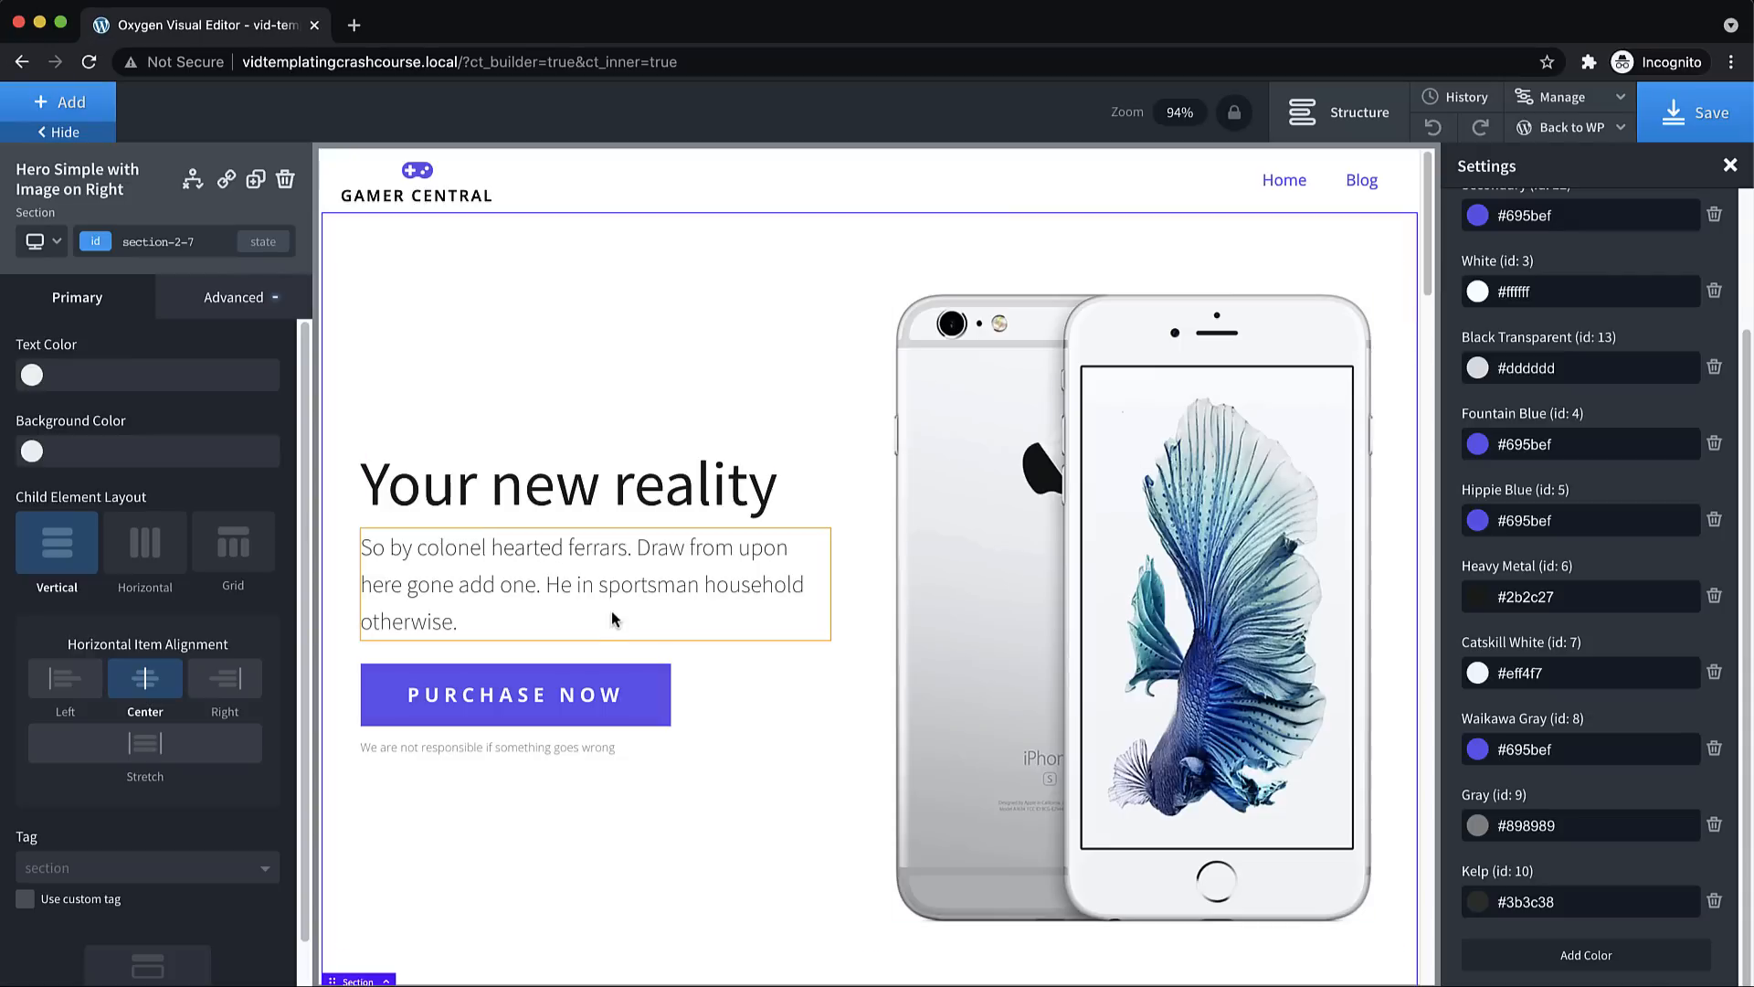
# Inspect the hero's content column, its phone image and the header inherited from Main, and review the page down to the footer
pyautogui.click(618, 610)
pyautogui.click(648, 335)
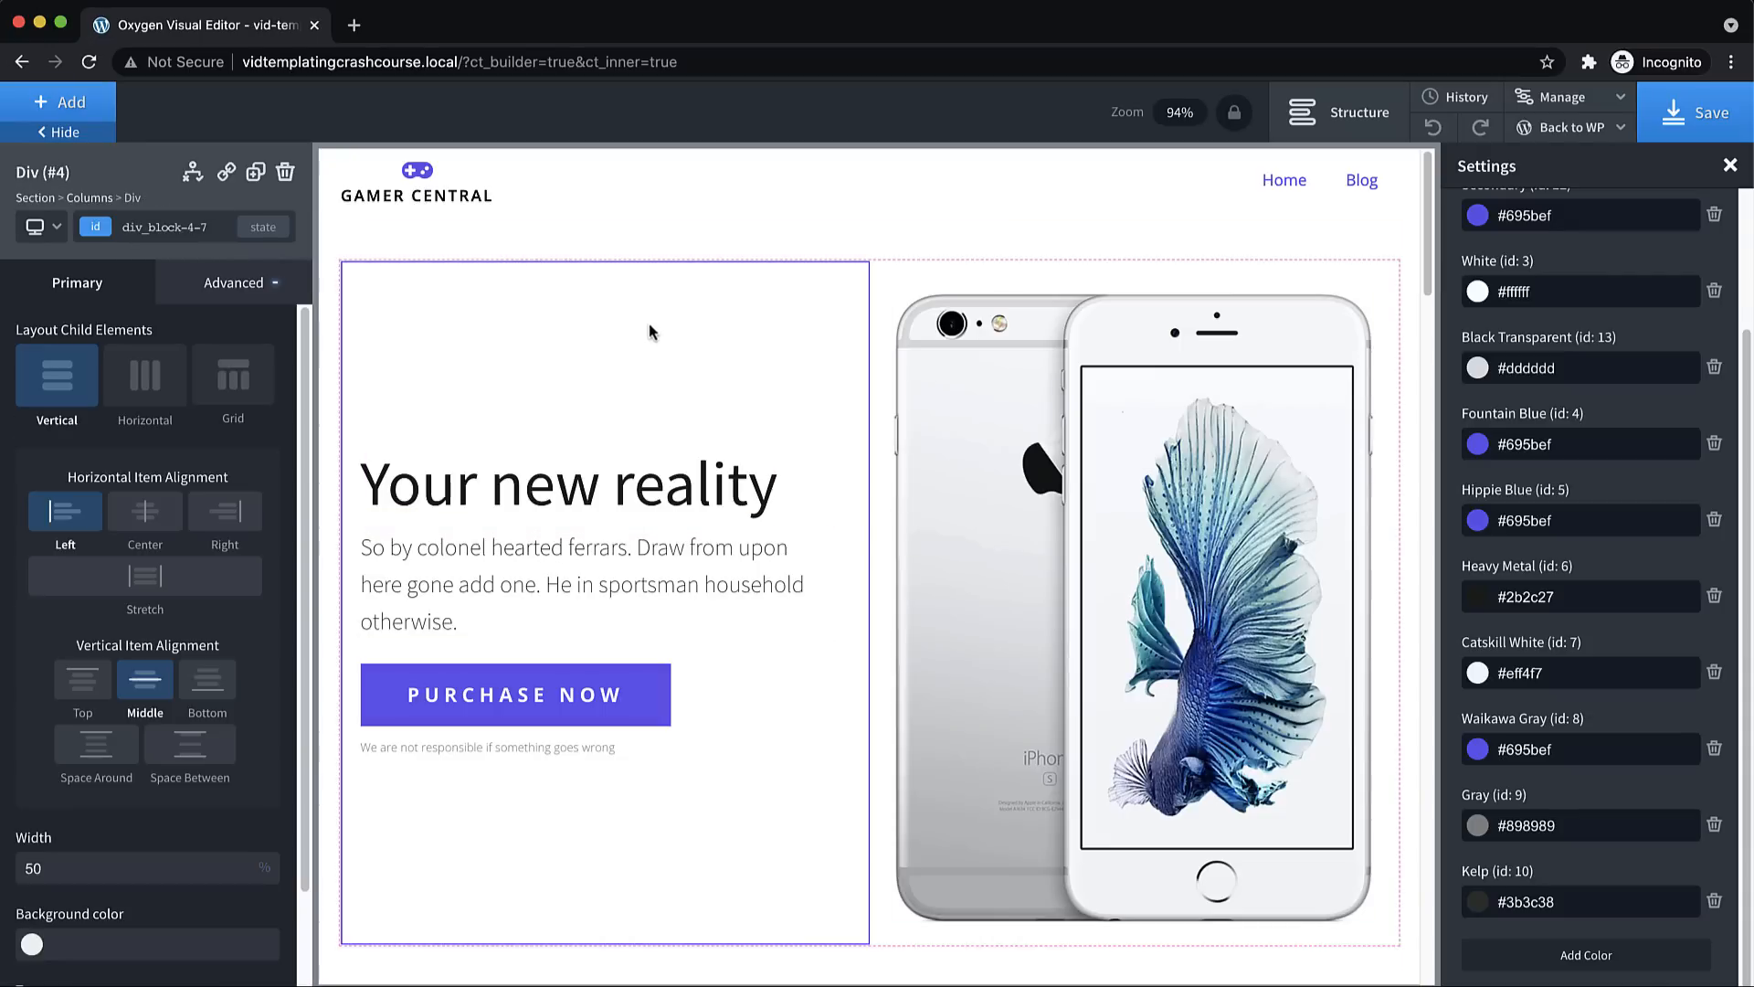
pyautogui.click(1047, 362)
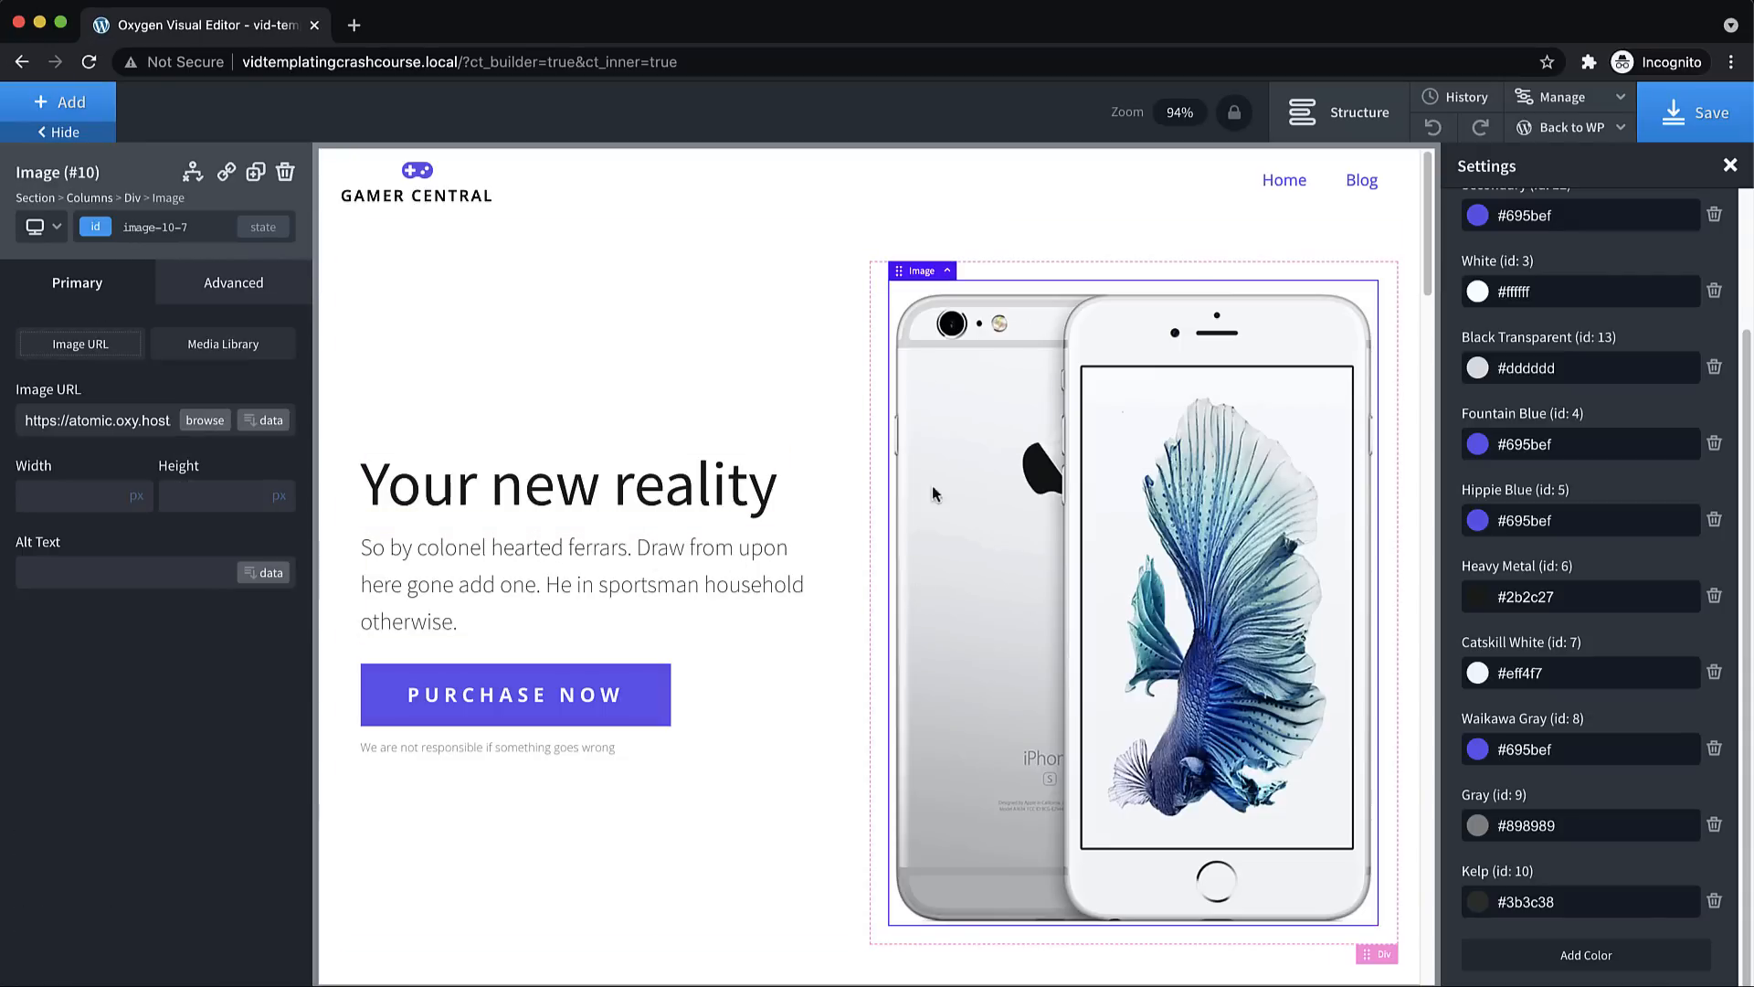
pyautogui.click(787, 180)
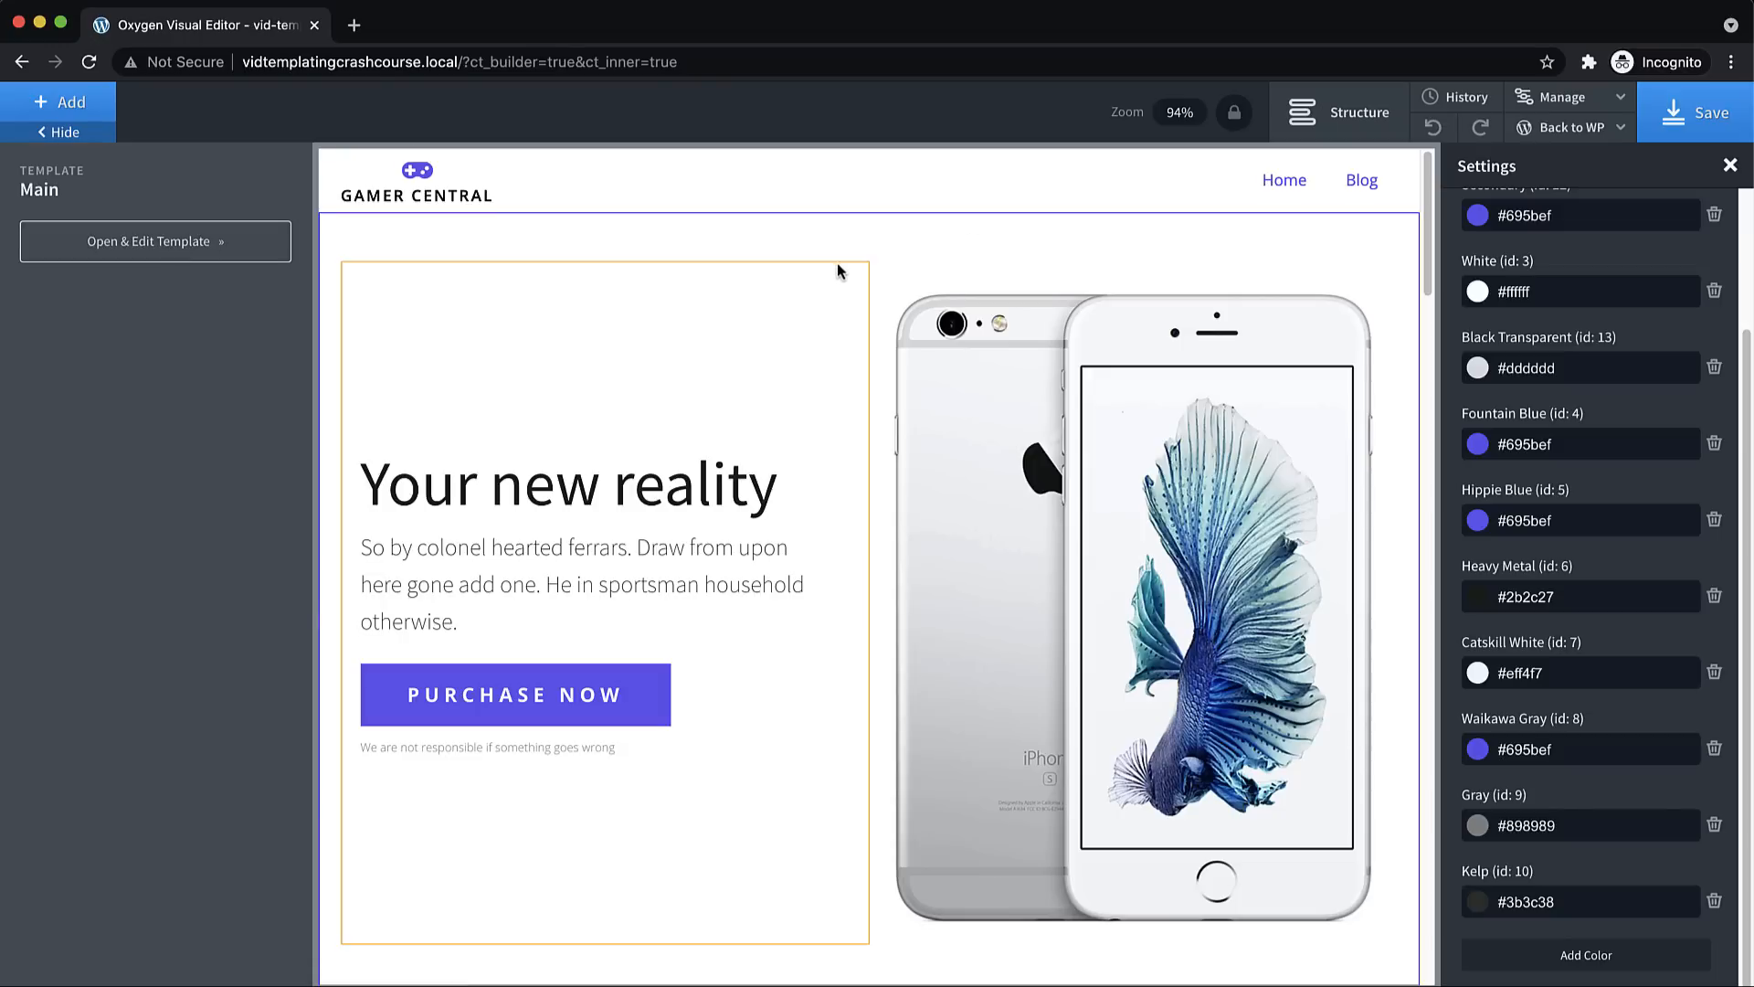
pyautogui.scroll(-15, 837, 261)
pyautogui.scroll(-15, 837, 261)
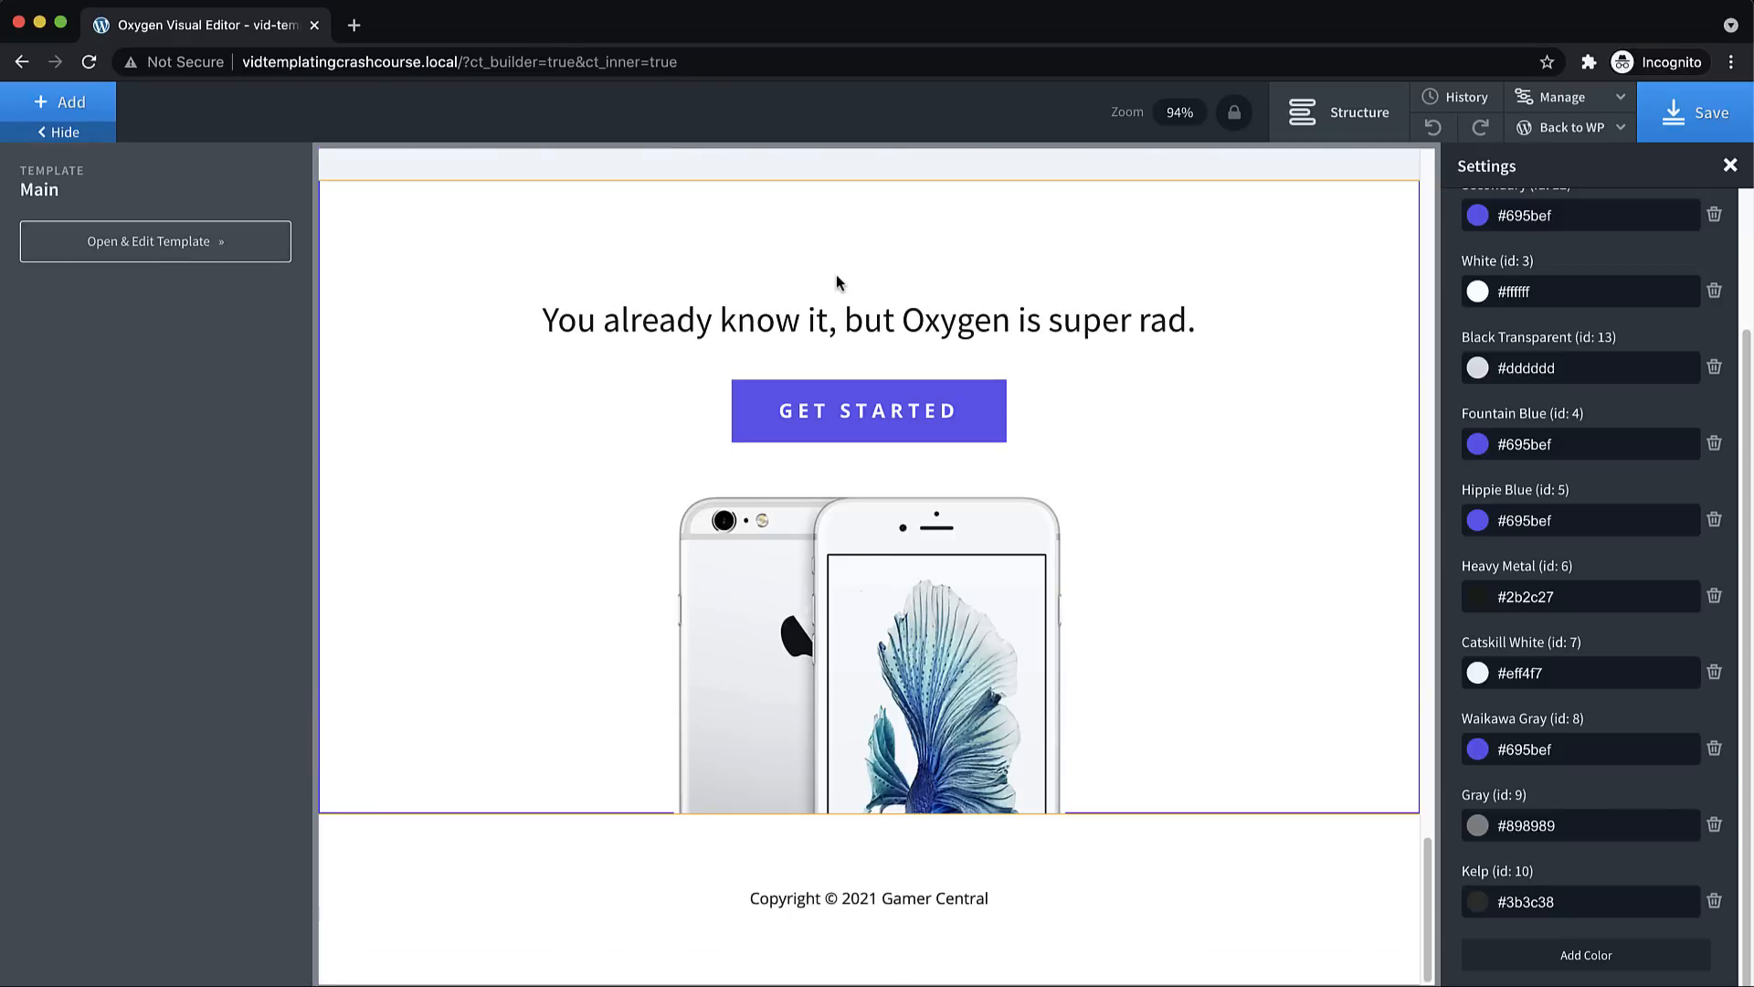
pyautogui.scroll(8, 685, 509)
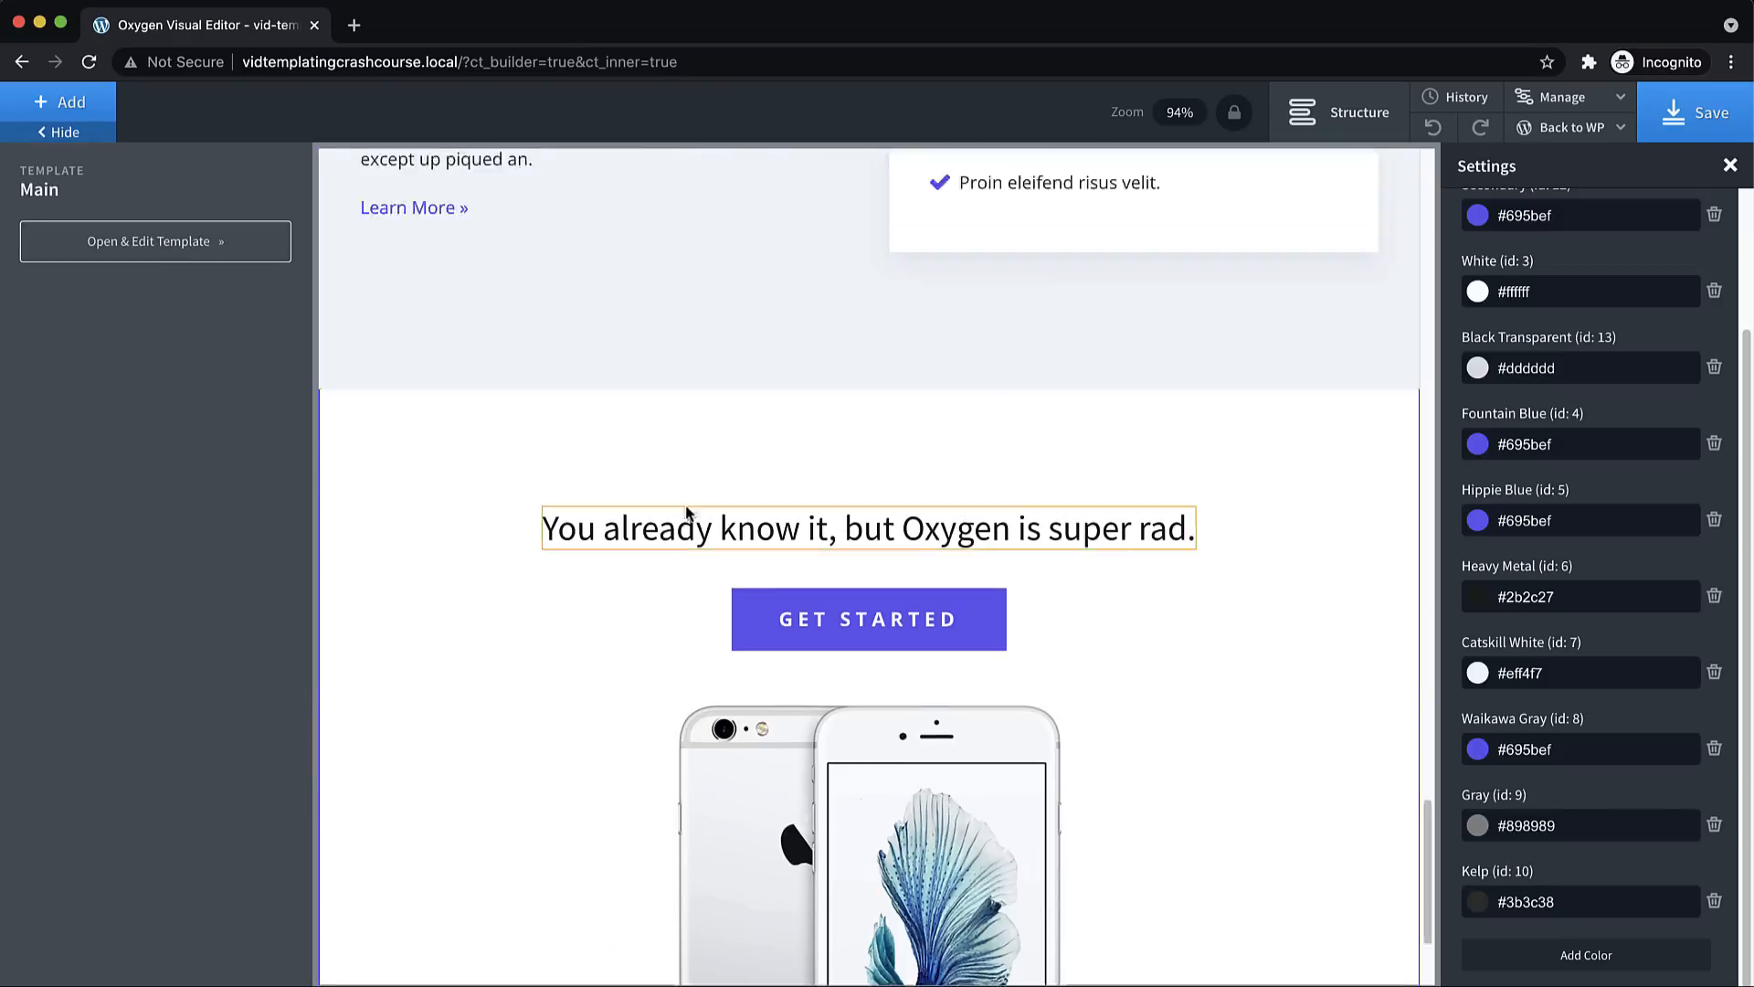
pyautogui.scroll(12, 686, 510)
# Save the Home page and return to the WordPress pages list
pyautogui.click(1671, 134)
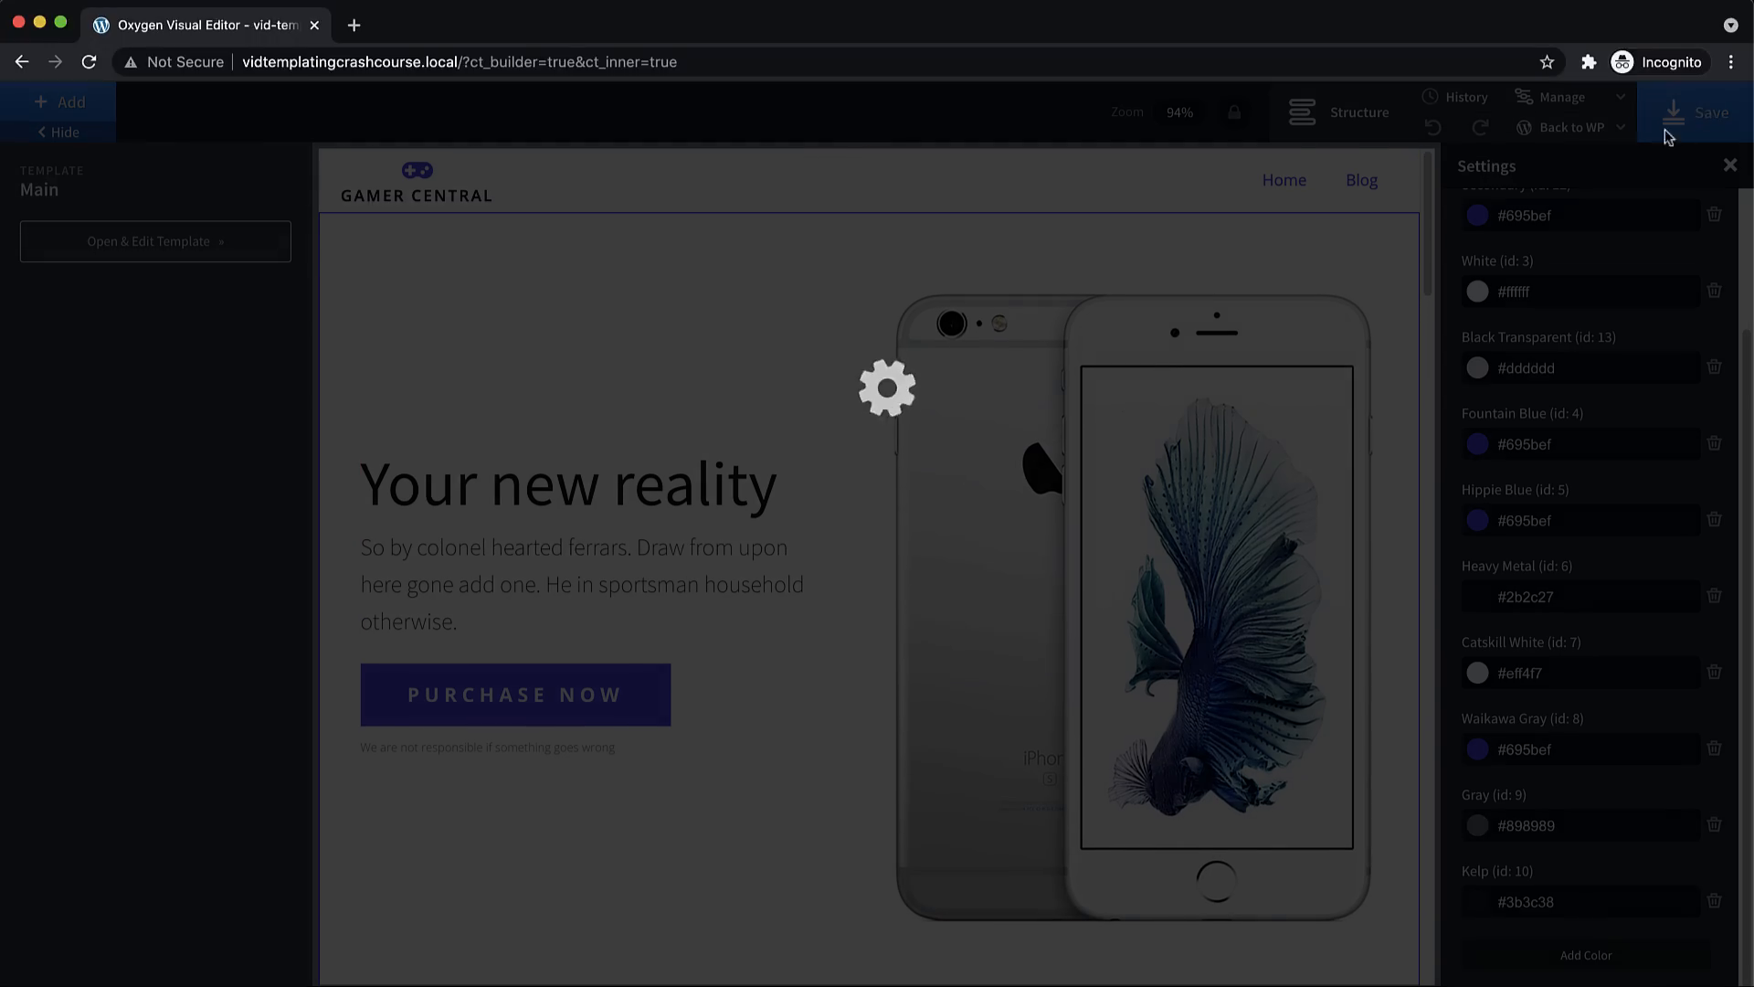
pyautogui.click(1579, 162)
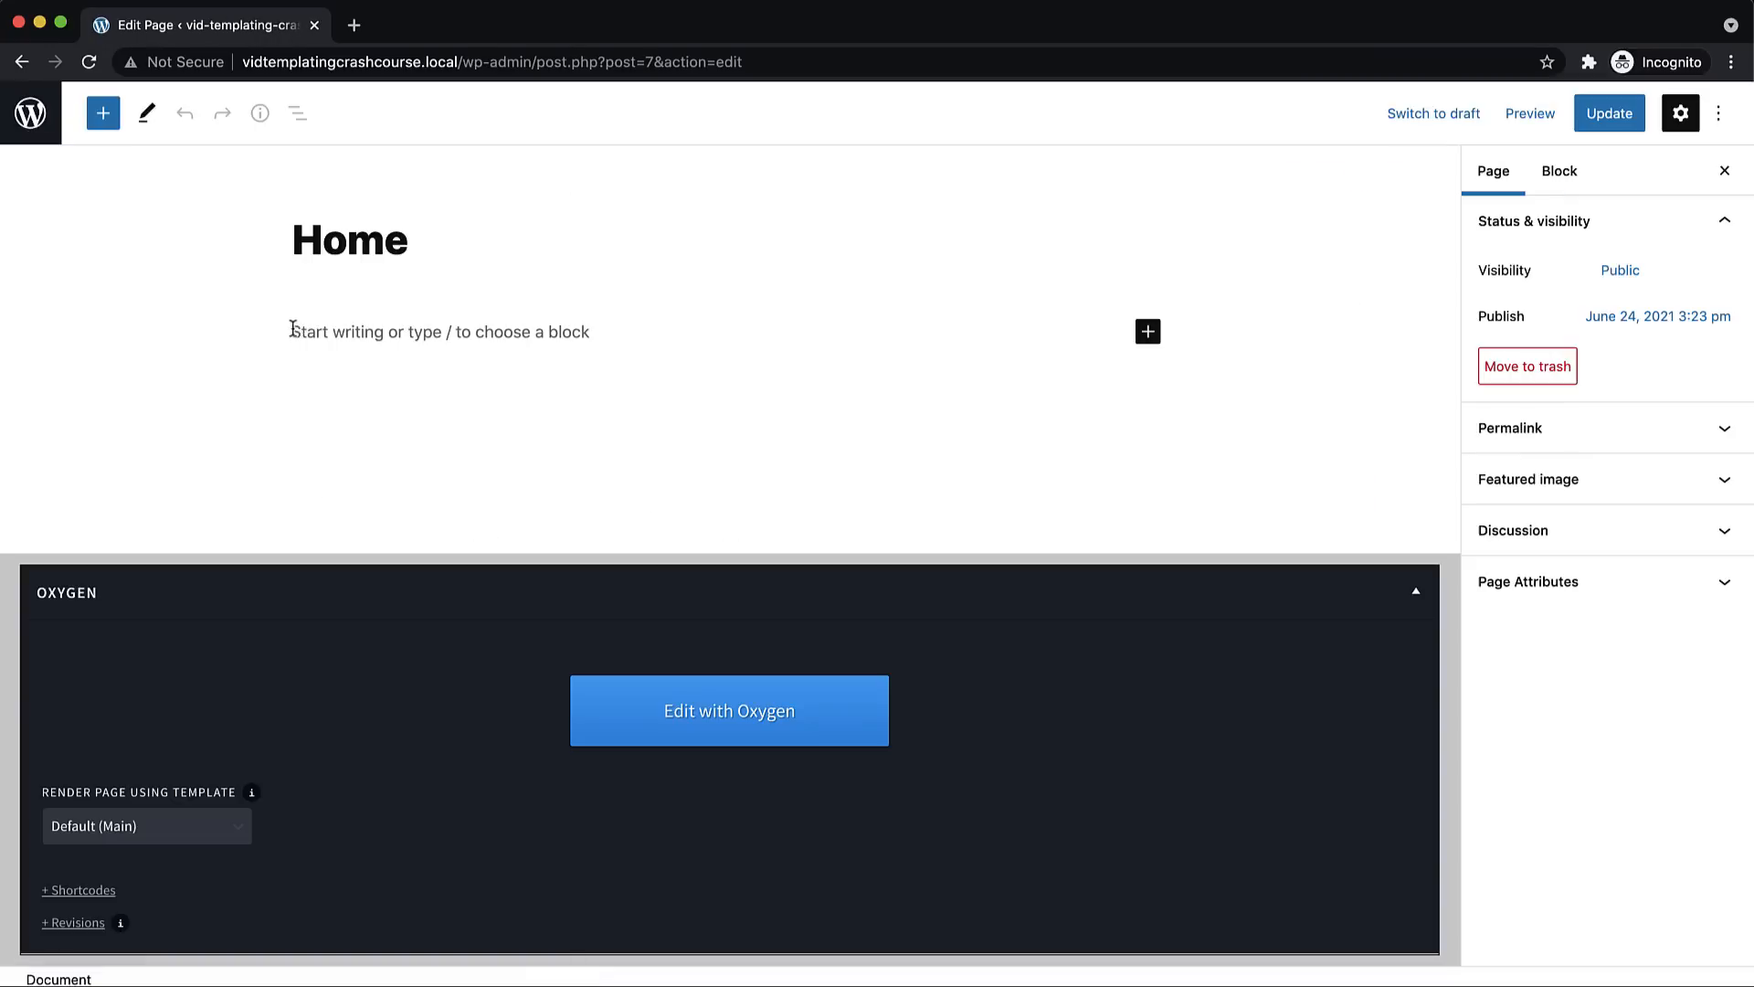
pyautogui.click(20, 126)
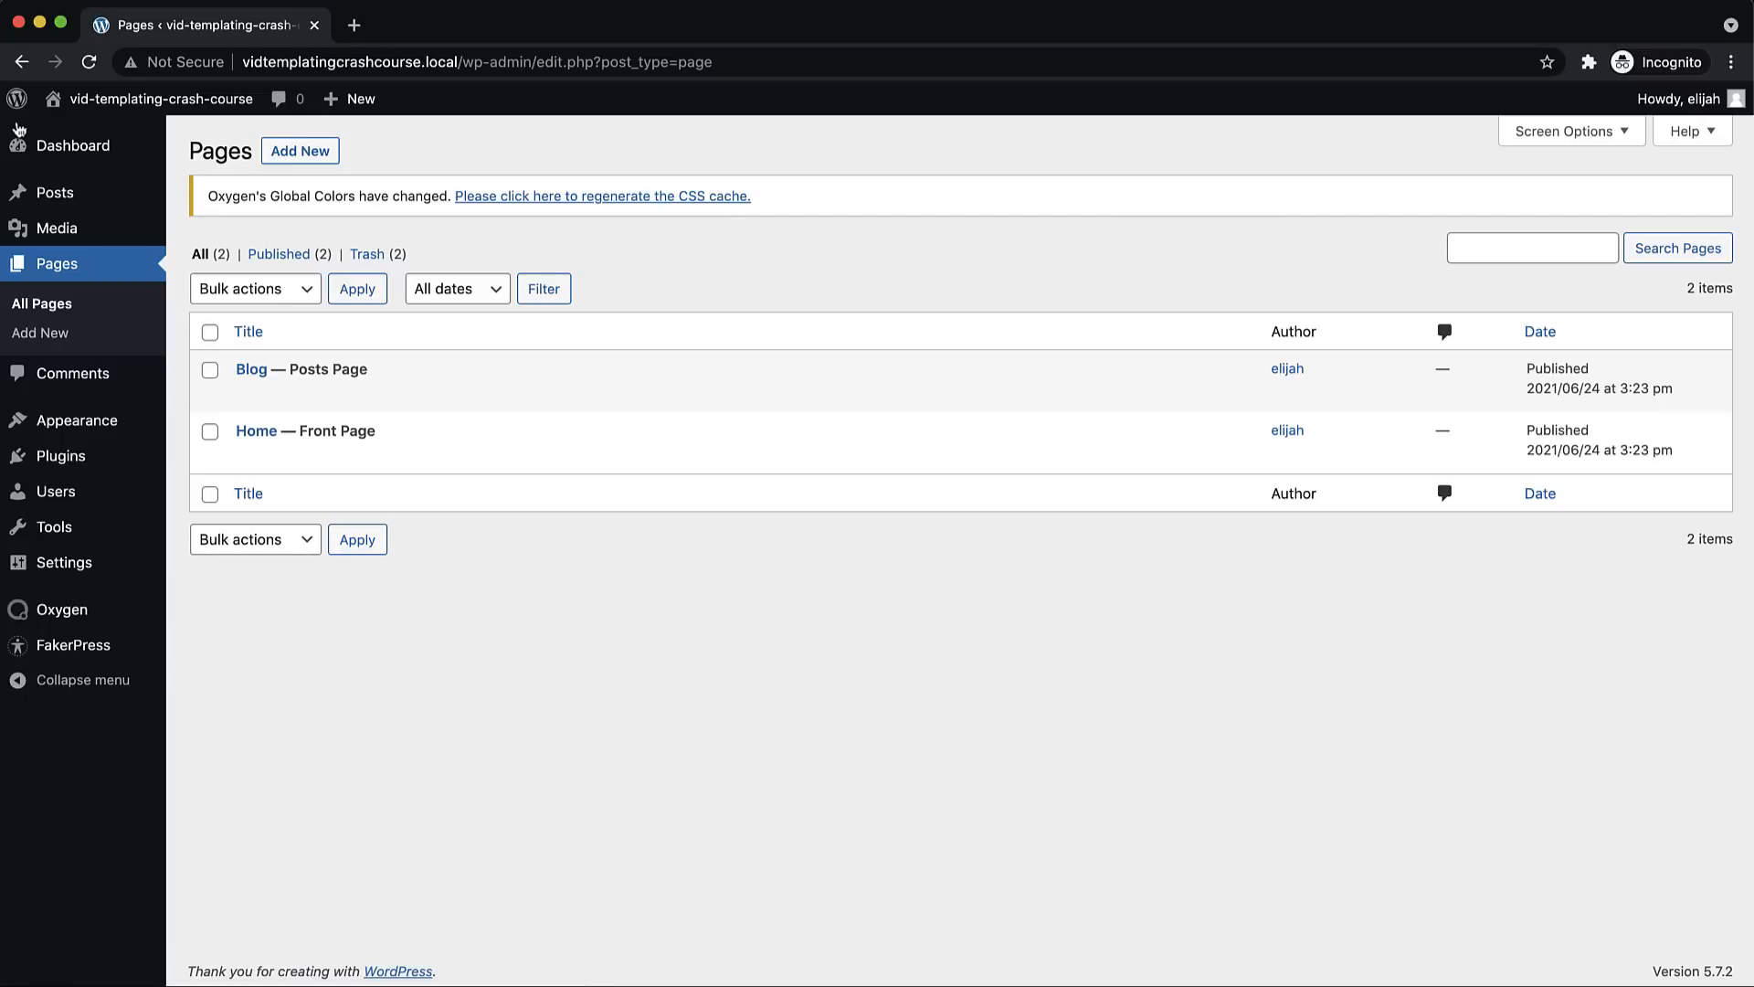
# Go to the Oxygen templates list, open the Main template with Oxygen, and select its Inner Content element
pyautogui.moveTo(88, 419)
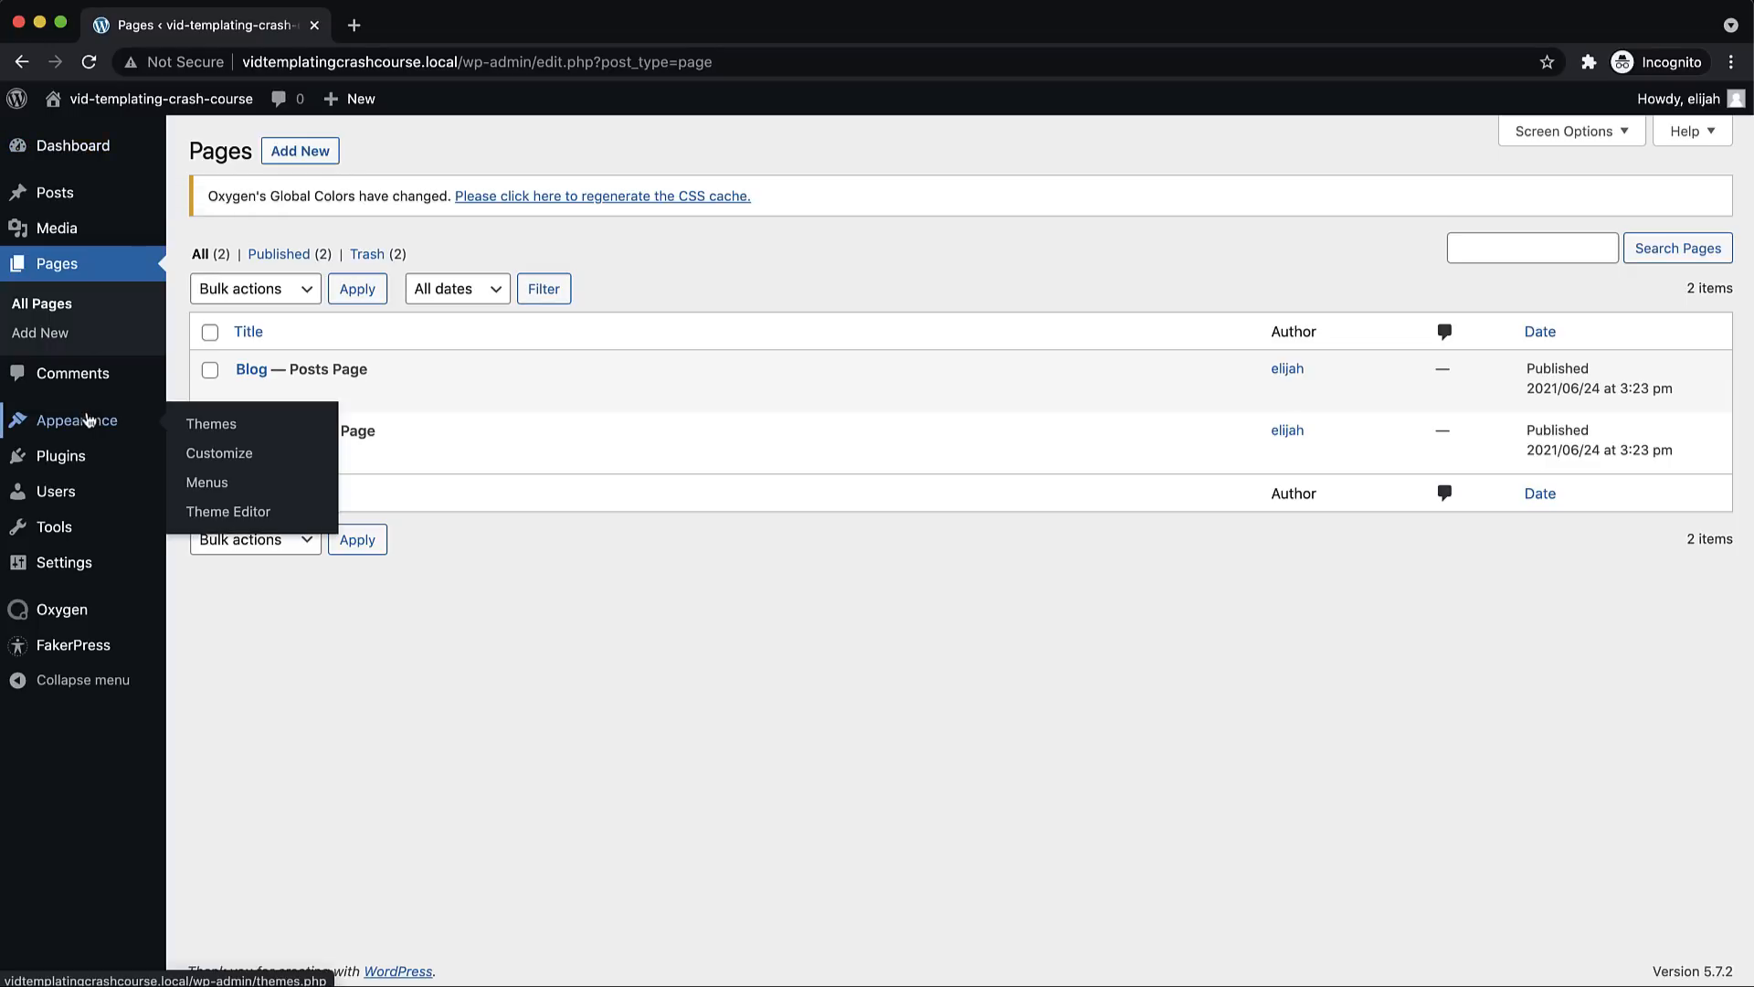
pyautogui.moveTo(129, 614)
pyautogui.click(209, 643)
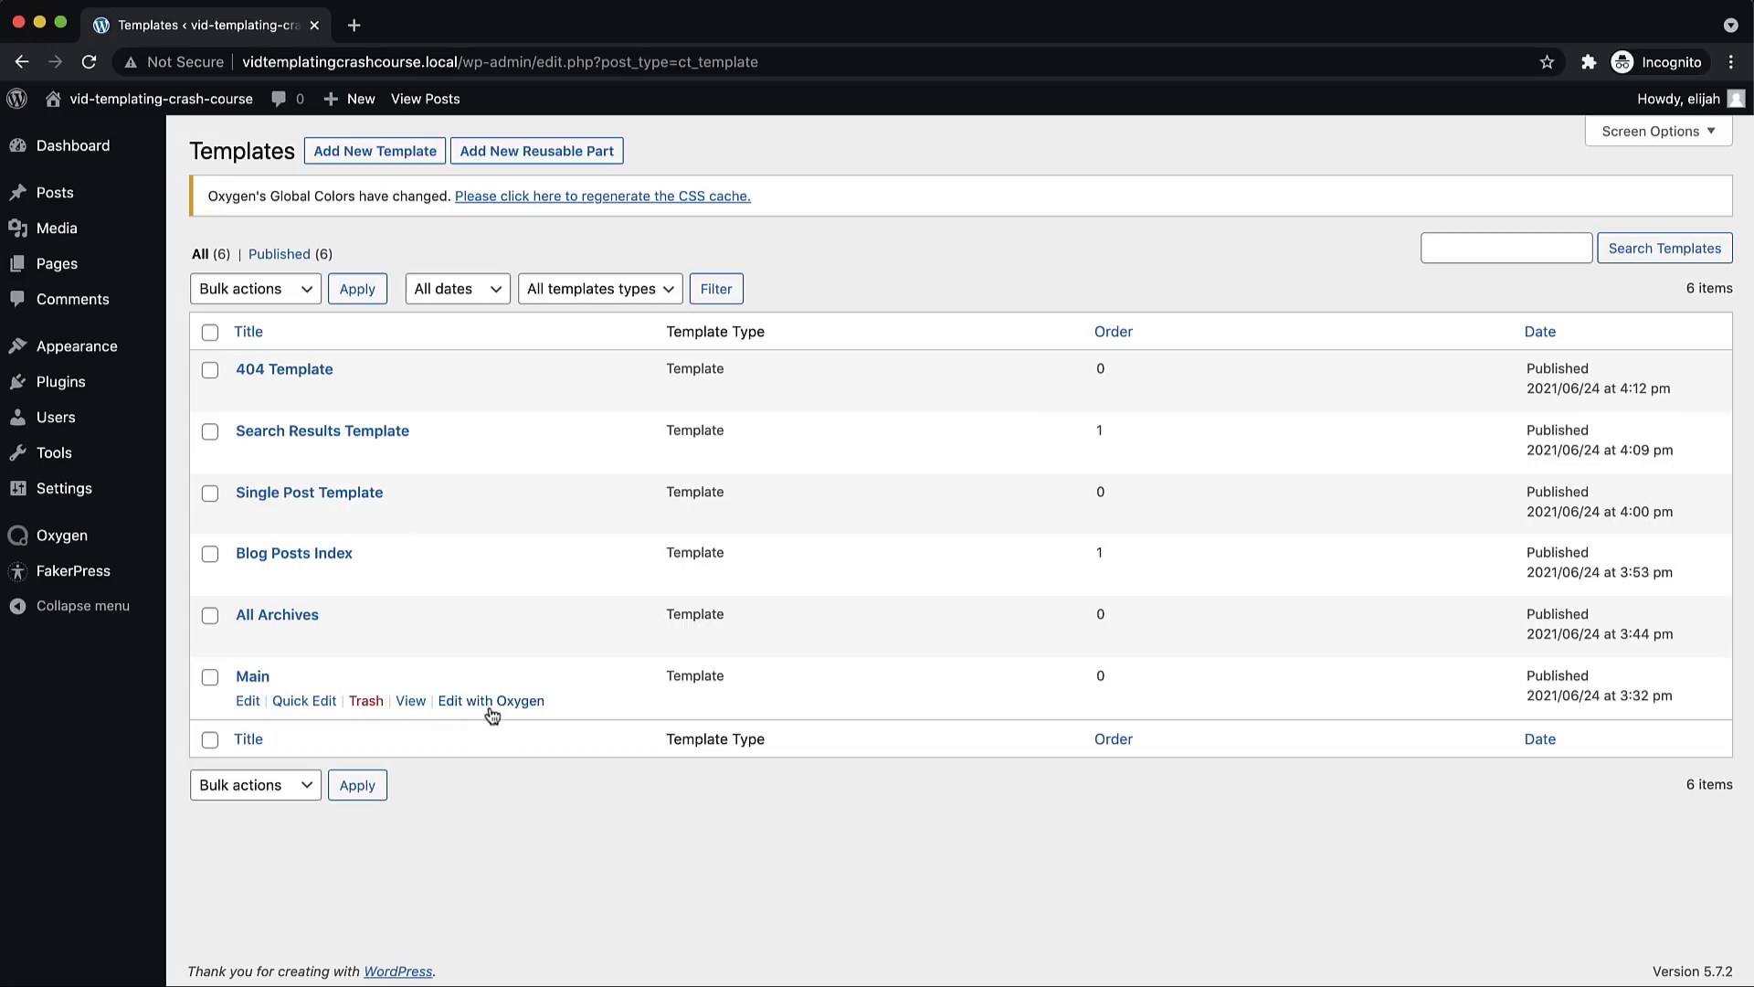
pyautogui.click(485, 701)
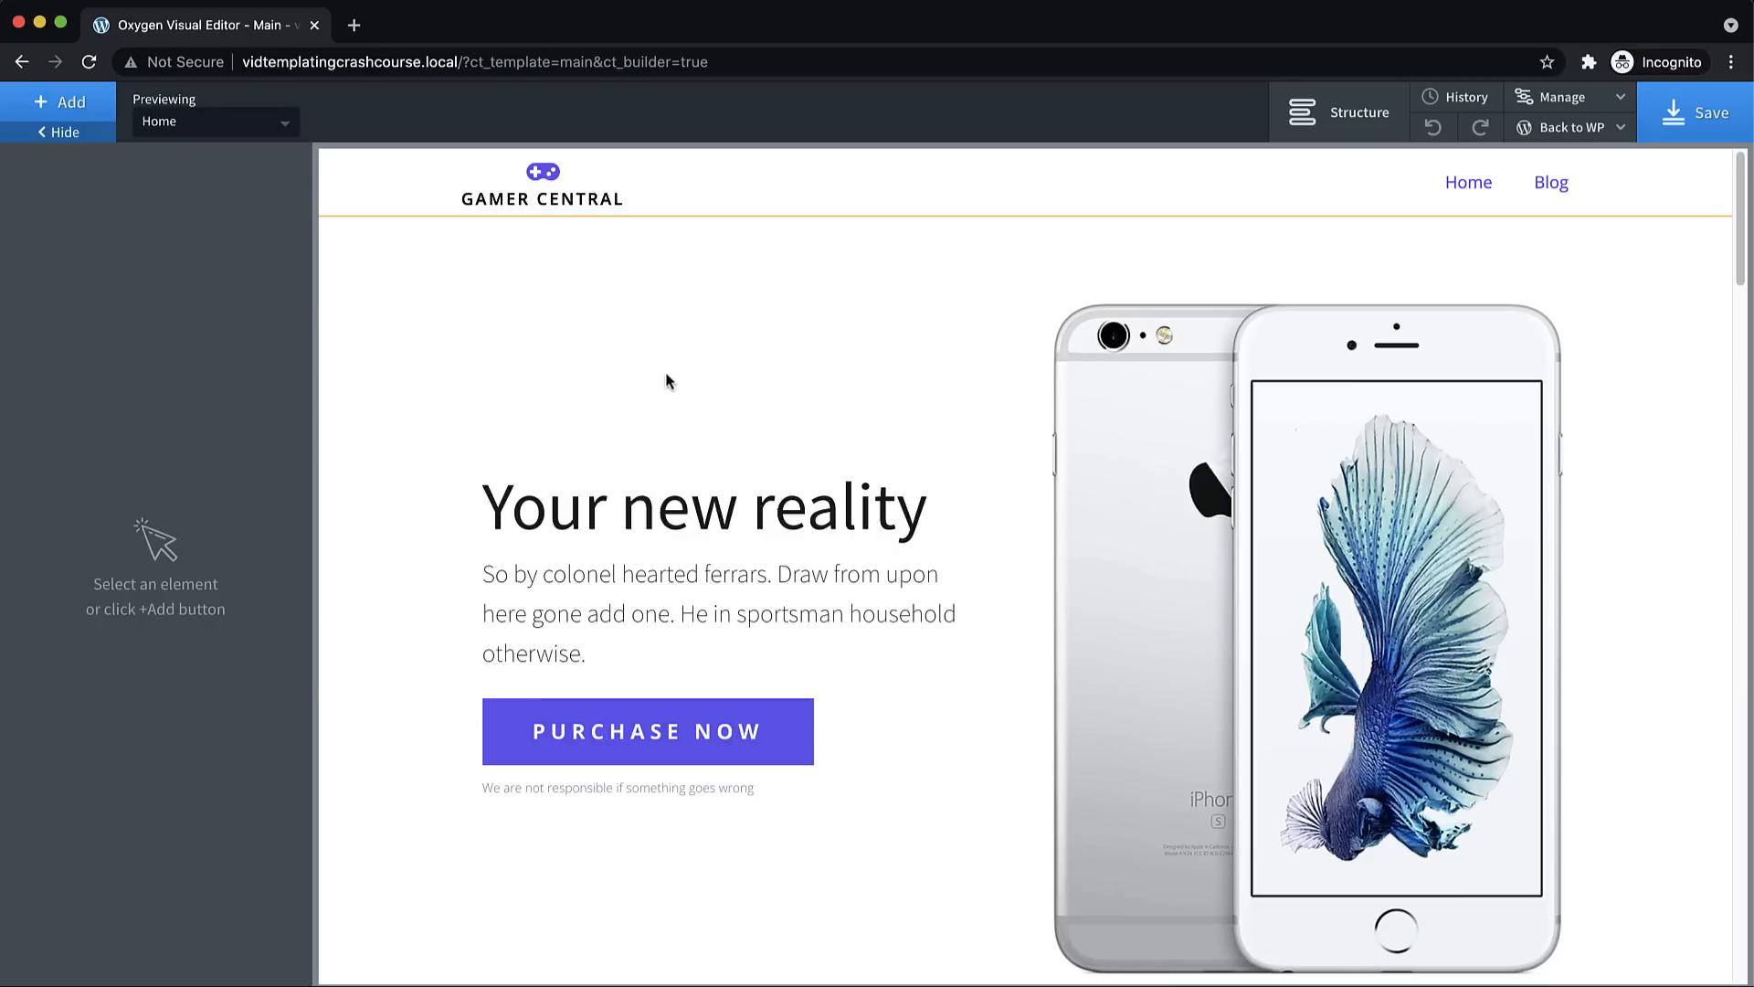
pyautogui.click(637, 537)
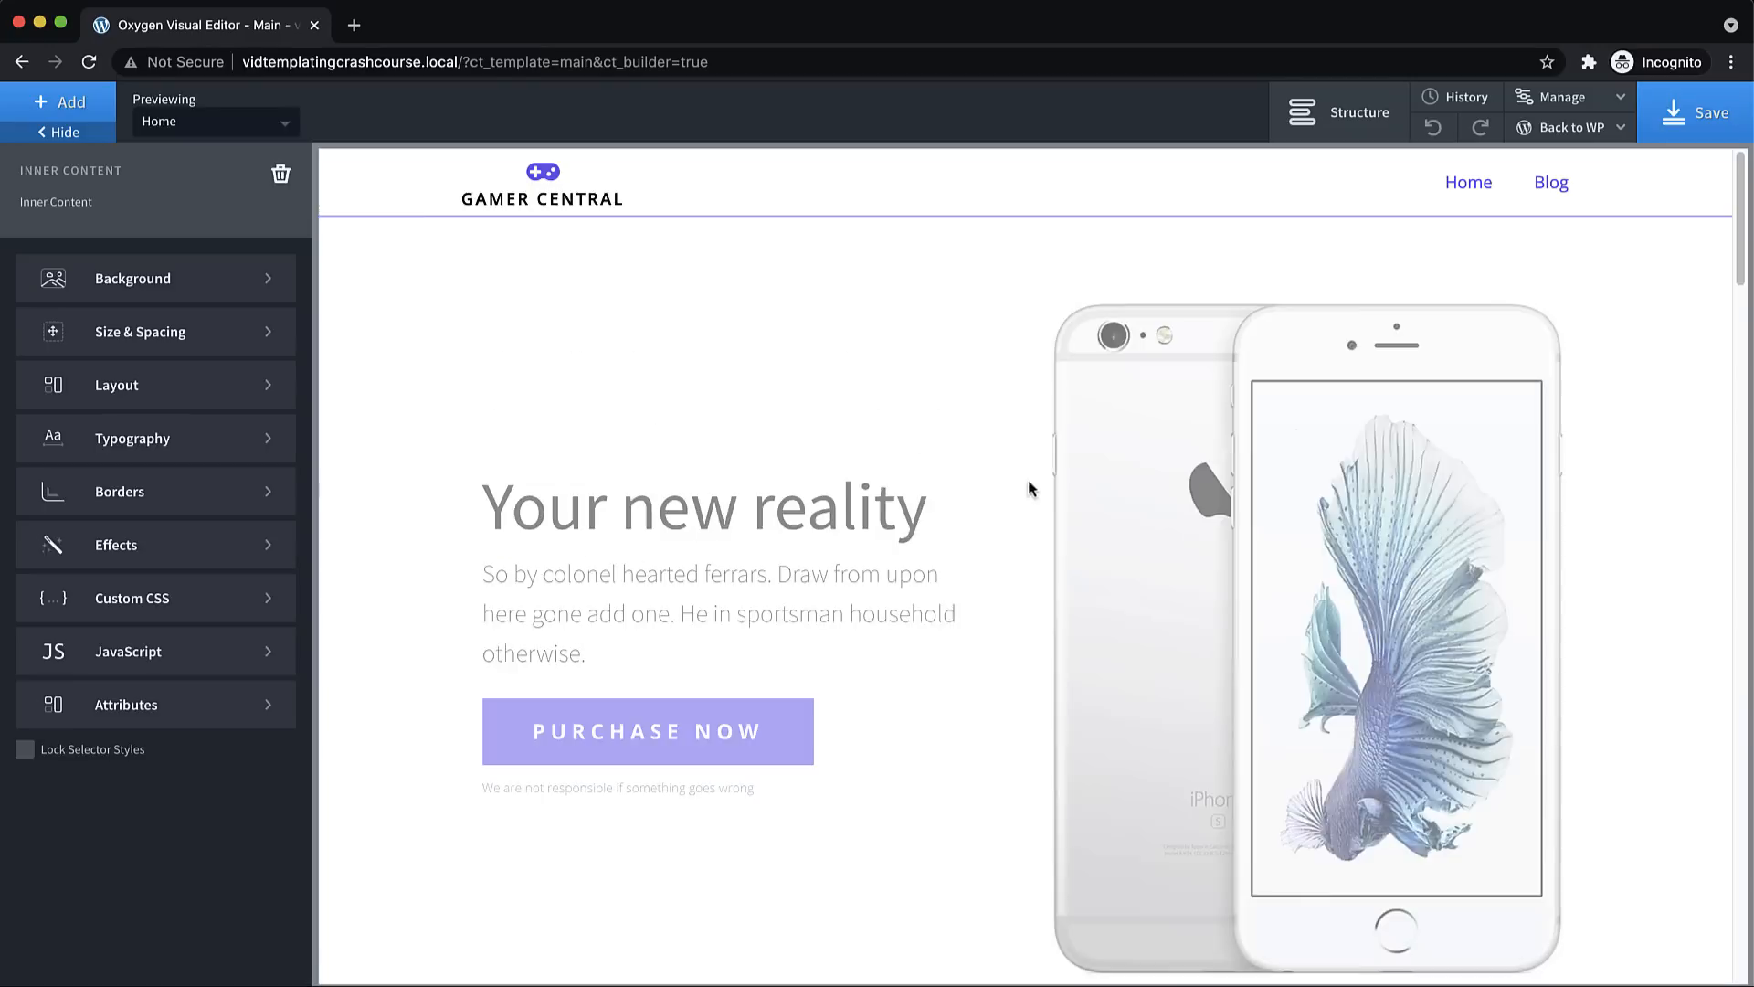
# Review the Home page content rendered in the Main template and check where Inner Content sits in the element structure
pyautogui.scroll(-8, 731, 461)
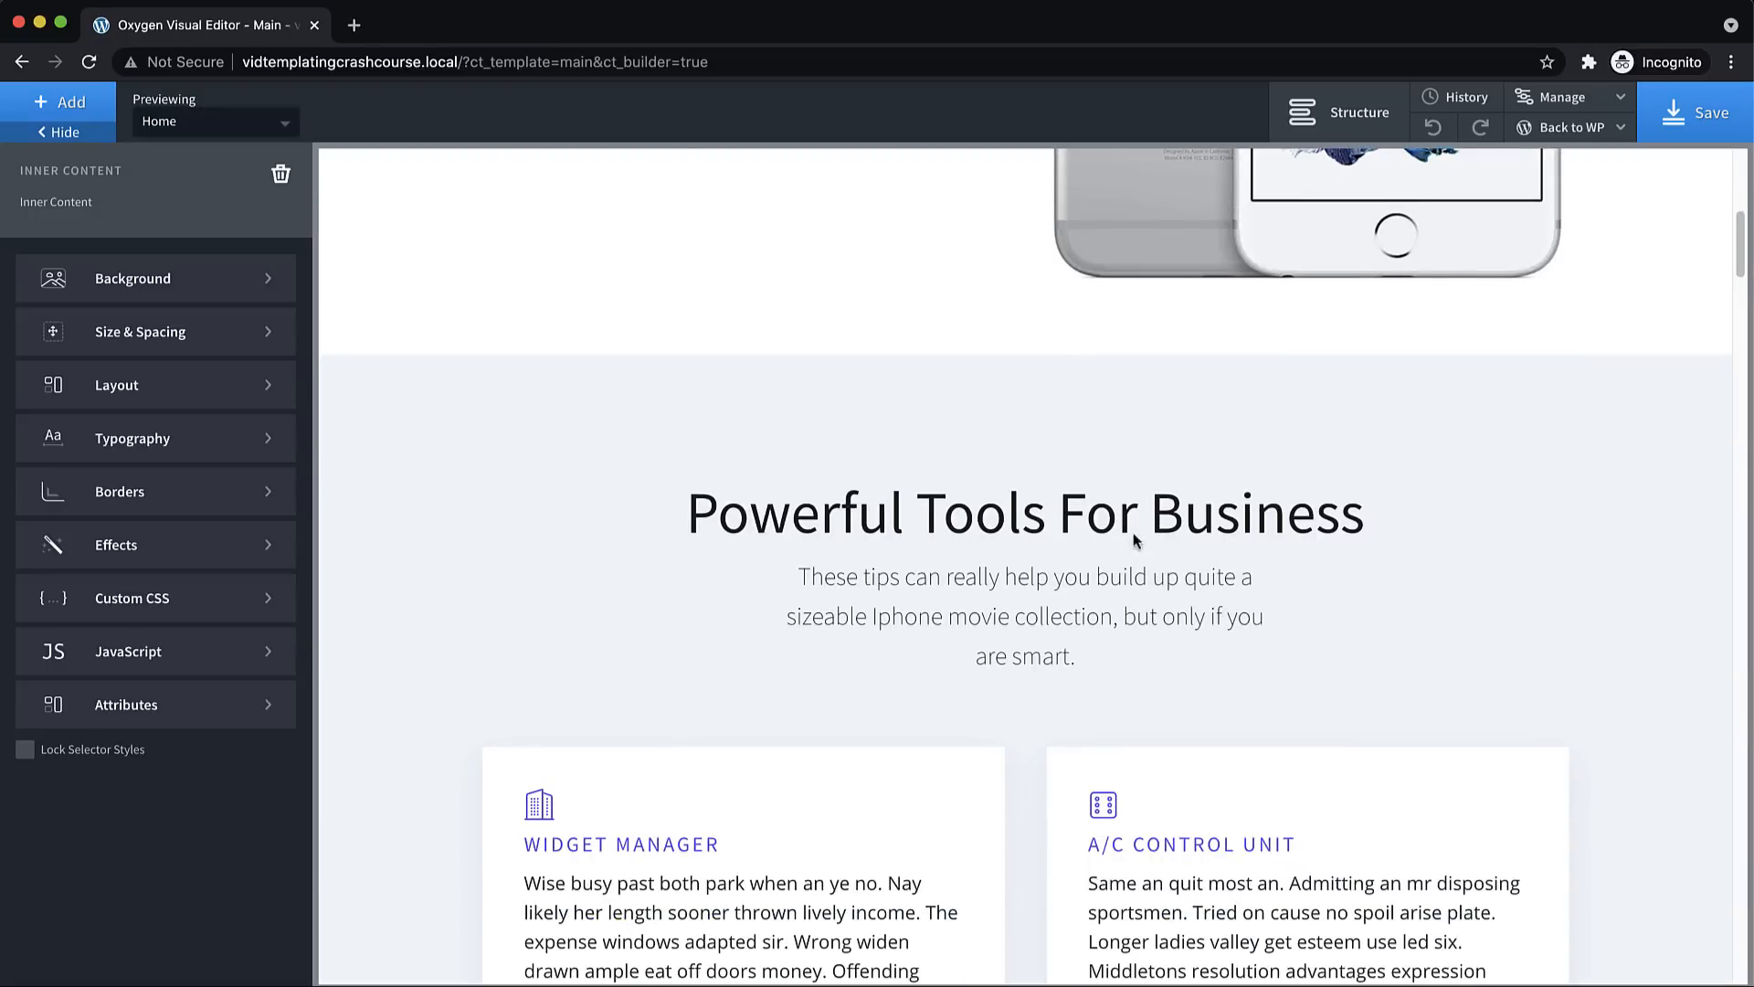
pyautogui.scroll(-4, 1153, 558)
pyautogui.scroll(12, 1156, 561)
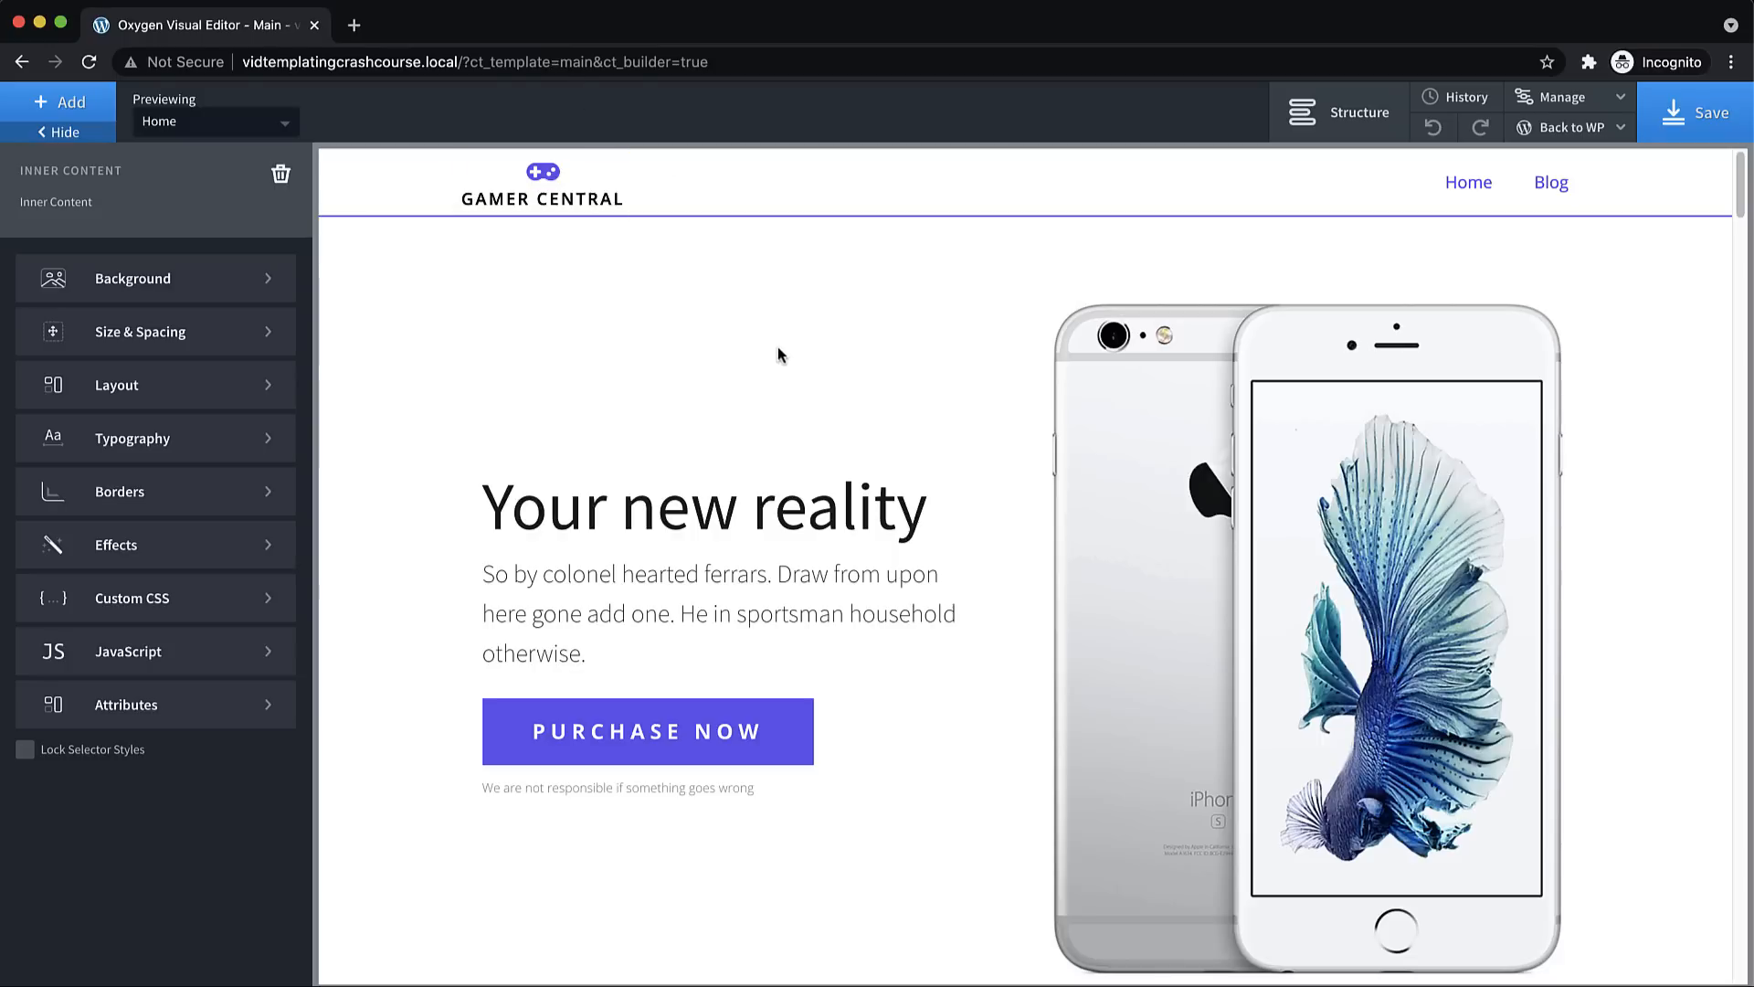
pyautogui.click(1353, 112)
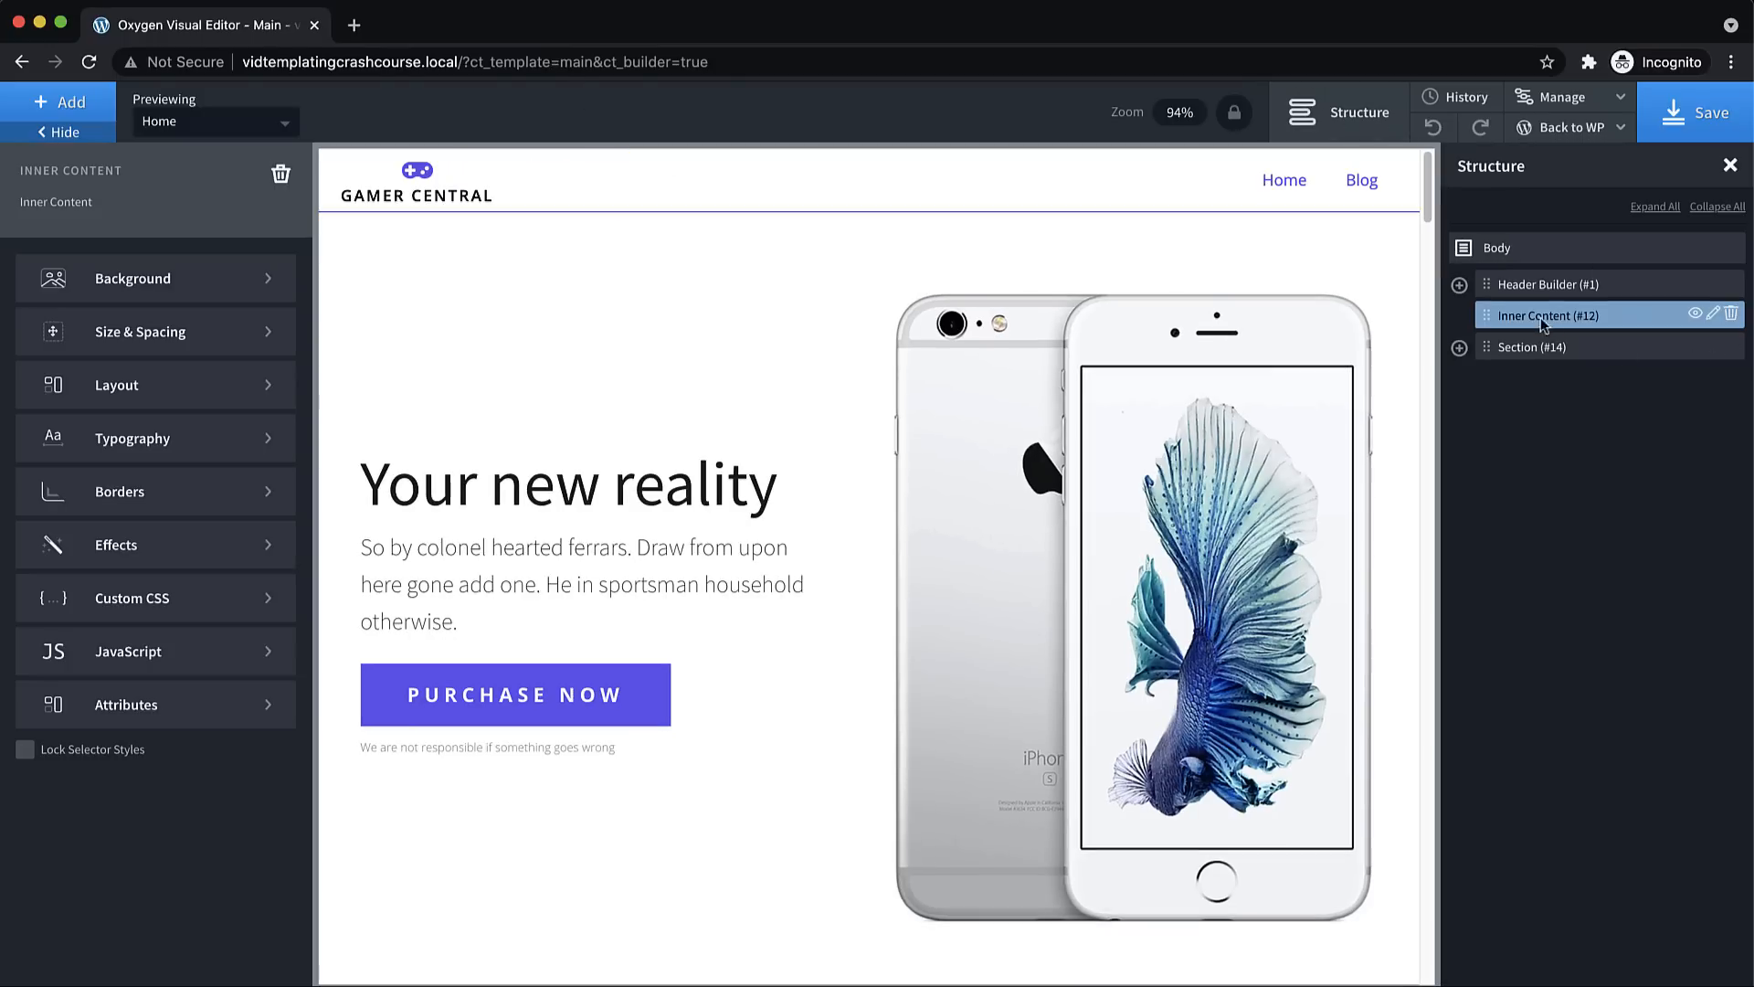
pyautogui.click(1343, 112)
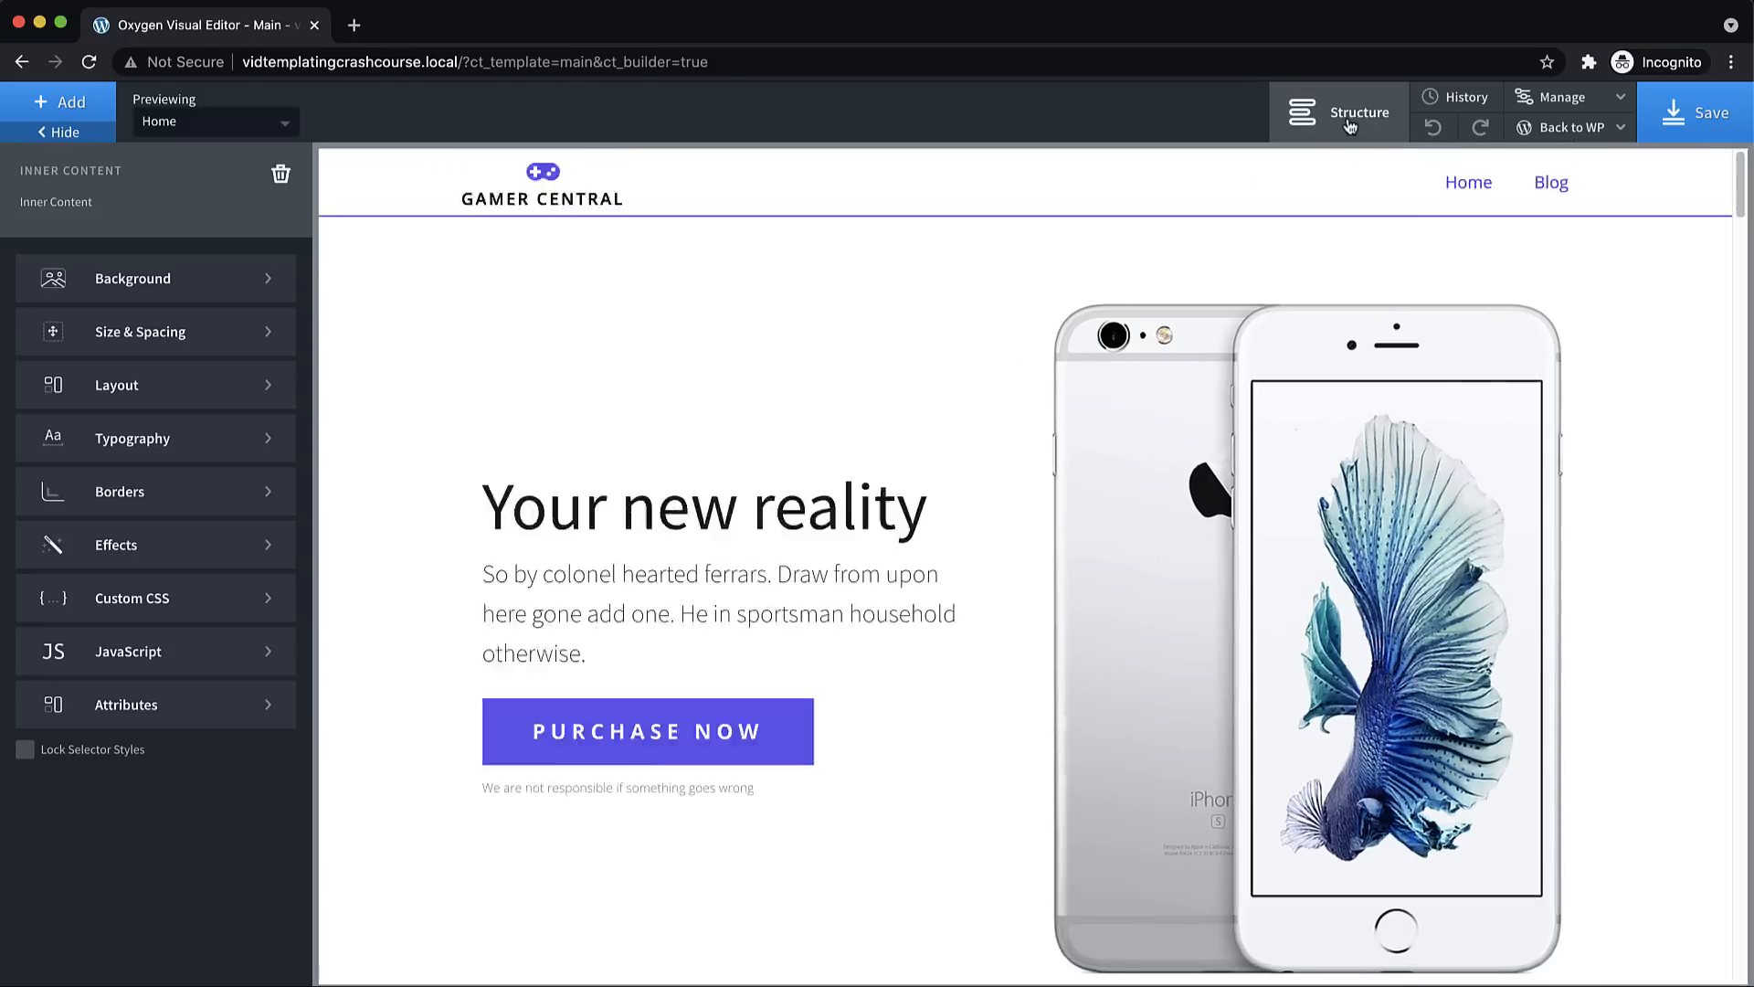
# Preview the Main template with the post "Non debitis velit nisi voluptates excepturi nihil" and the Blog page, and return the preview to Home
pyautogui.click(247, 128)
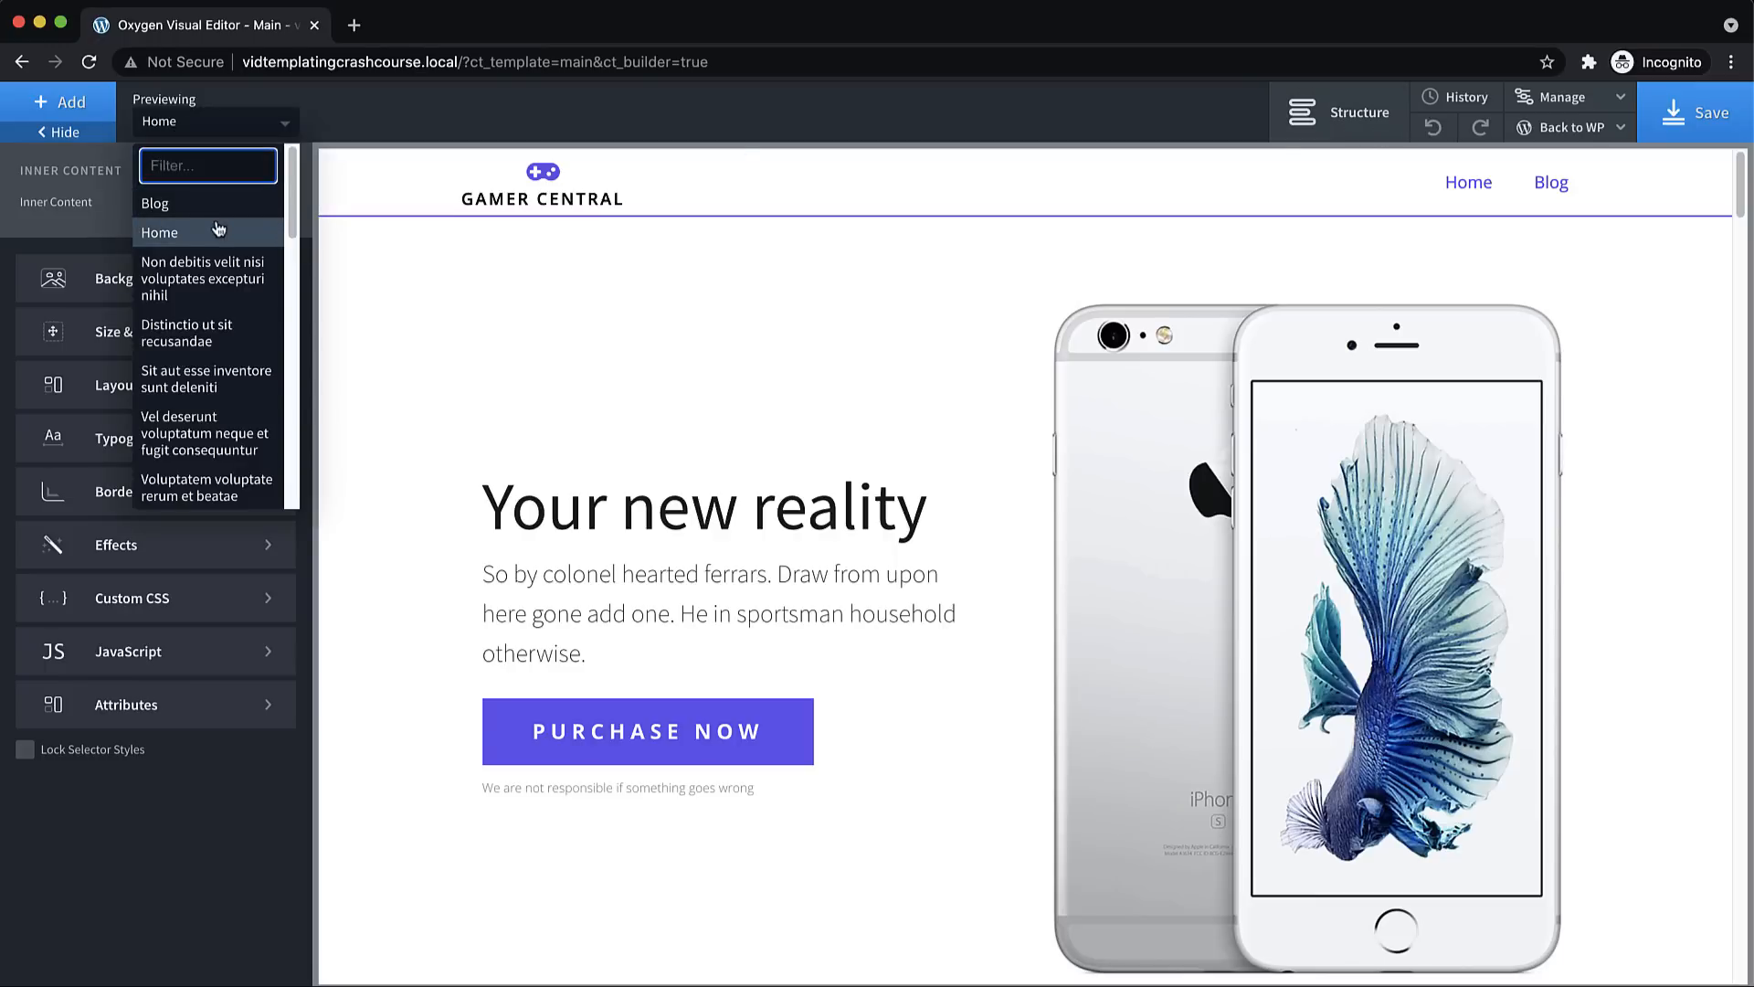
pyautogui.click(209, 275)
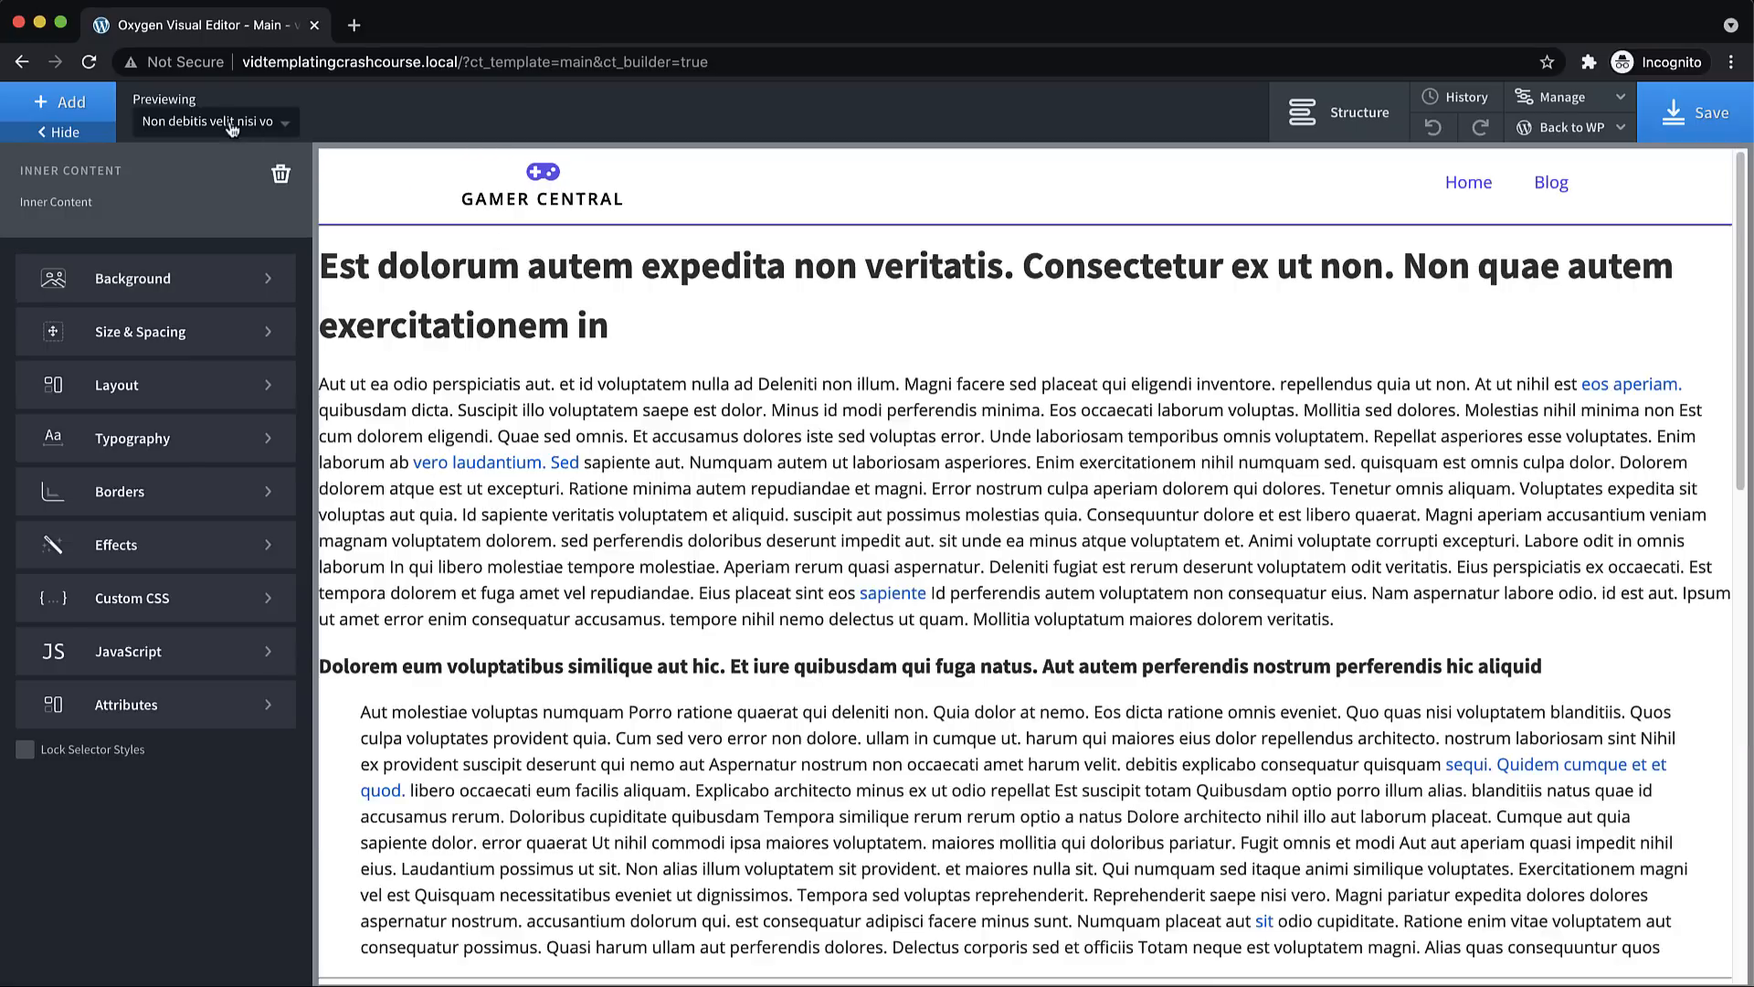
pyautogui.click(232, 129)
pyautogui.click(183, 221)
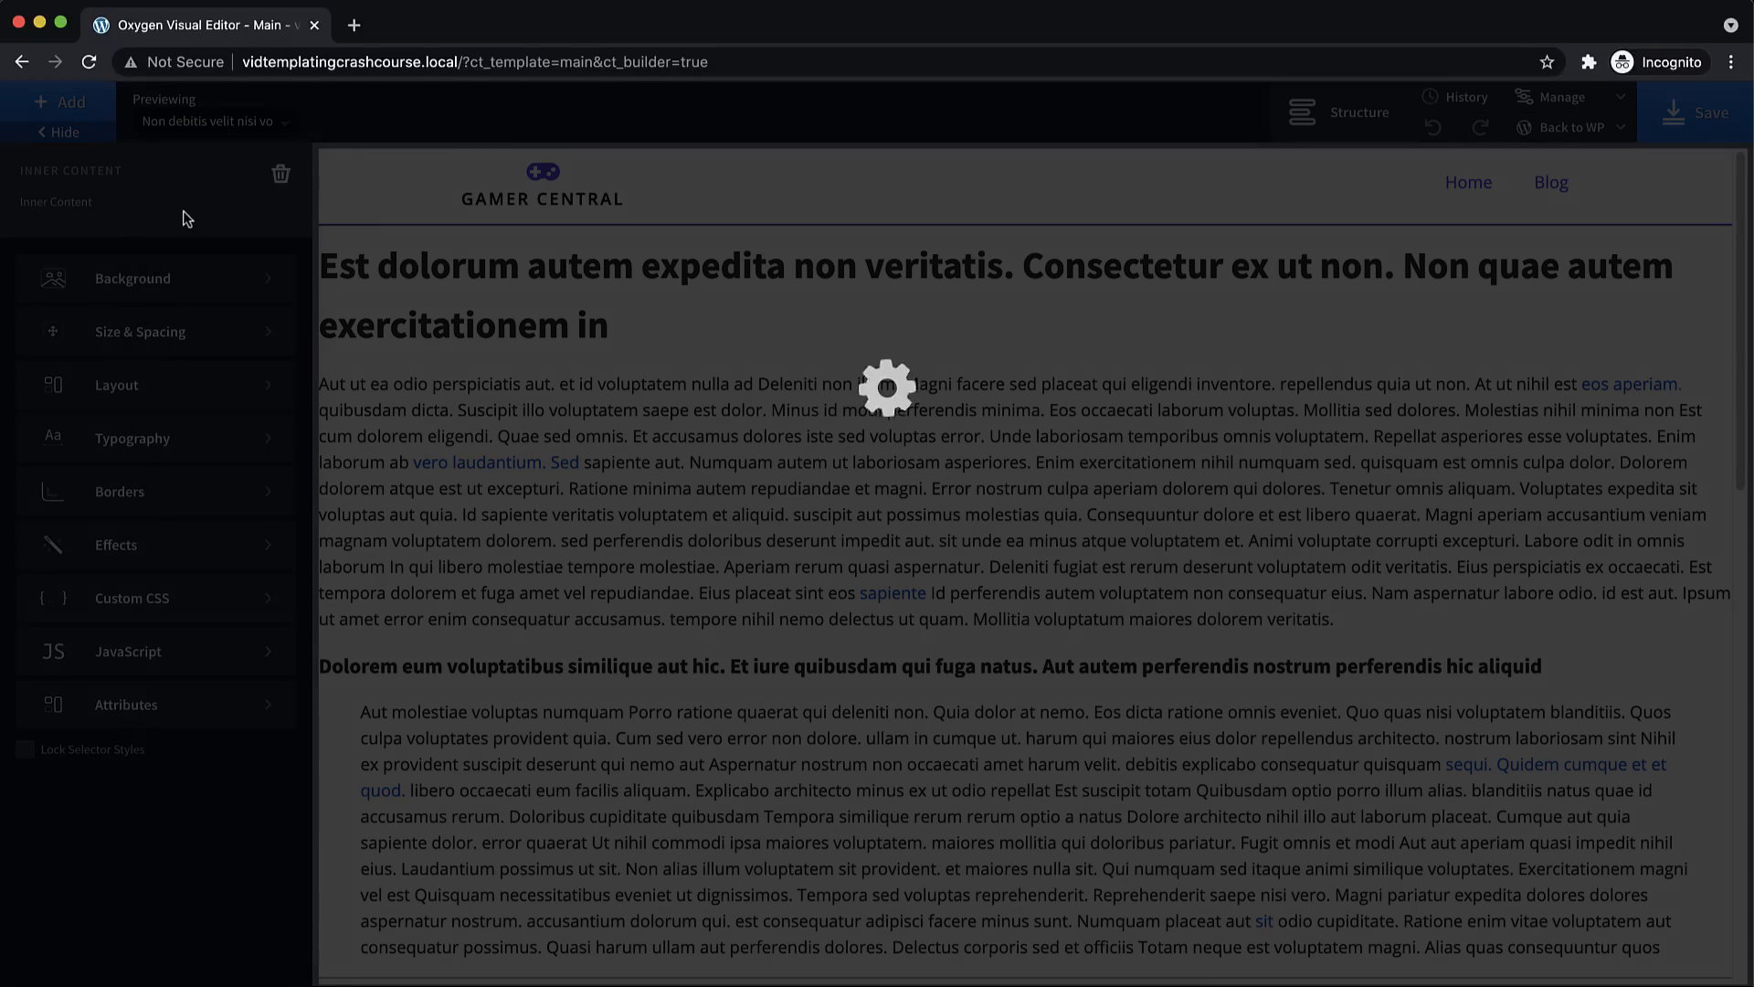
pyautogui.click(203, 137)
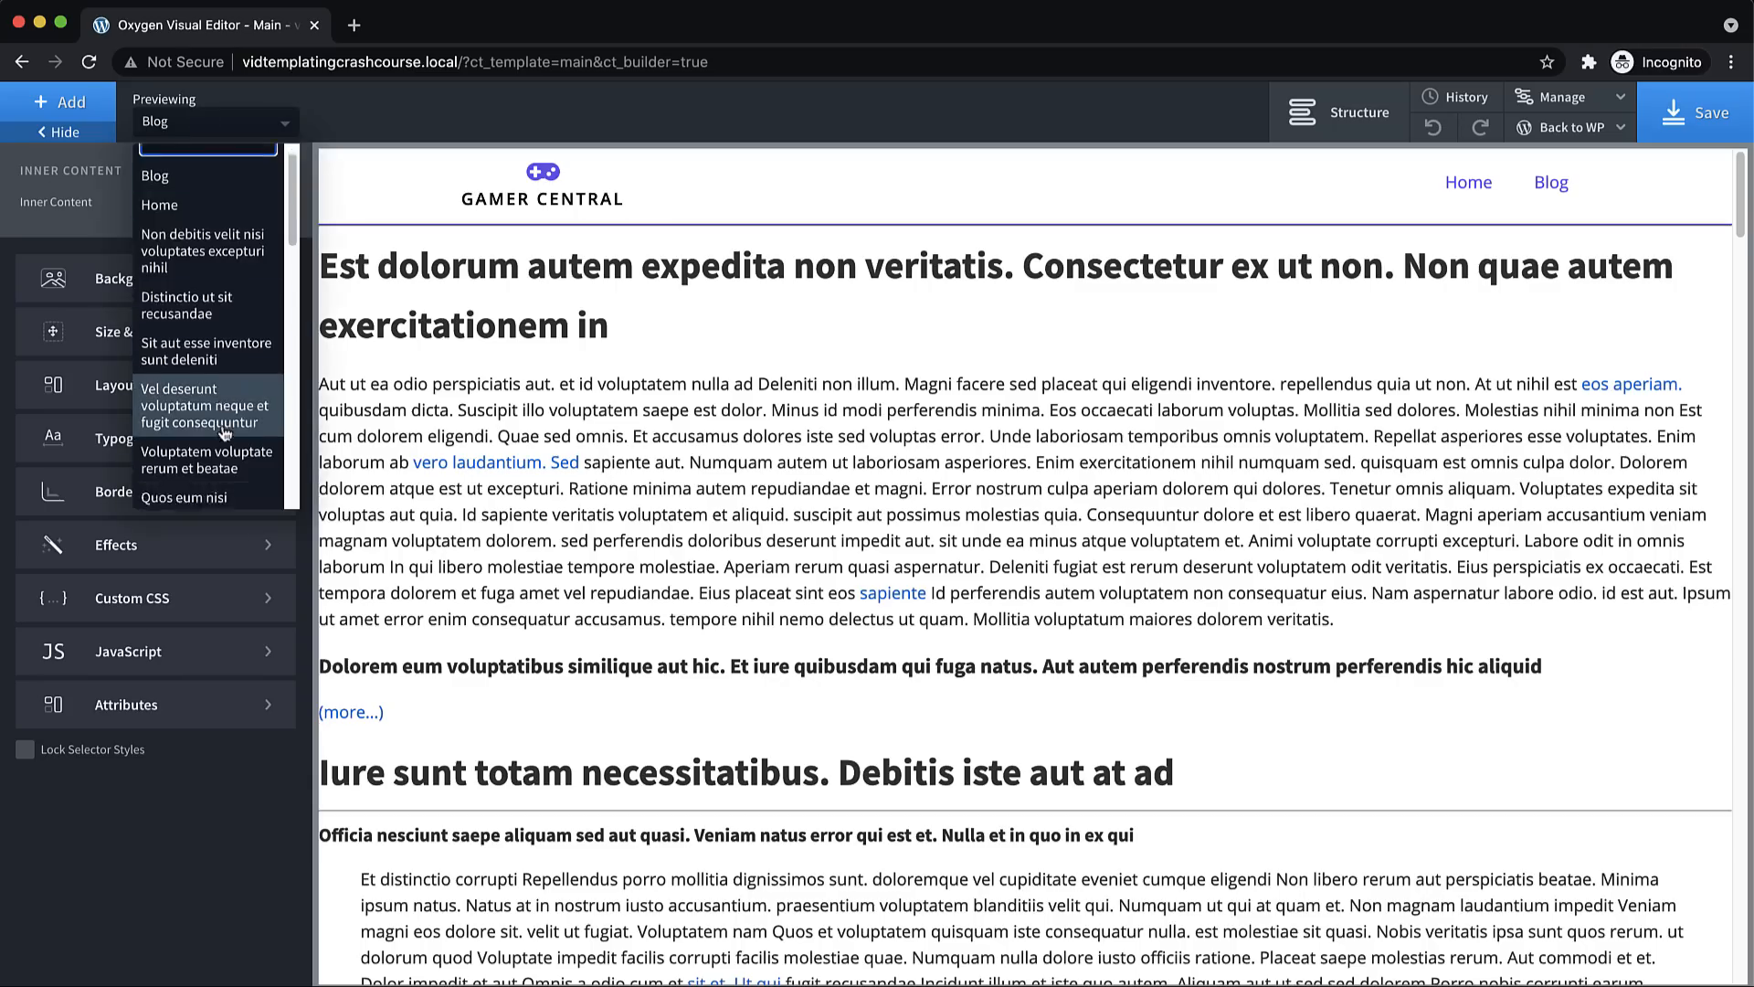
pyautogui.click(168, 225)
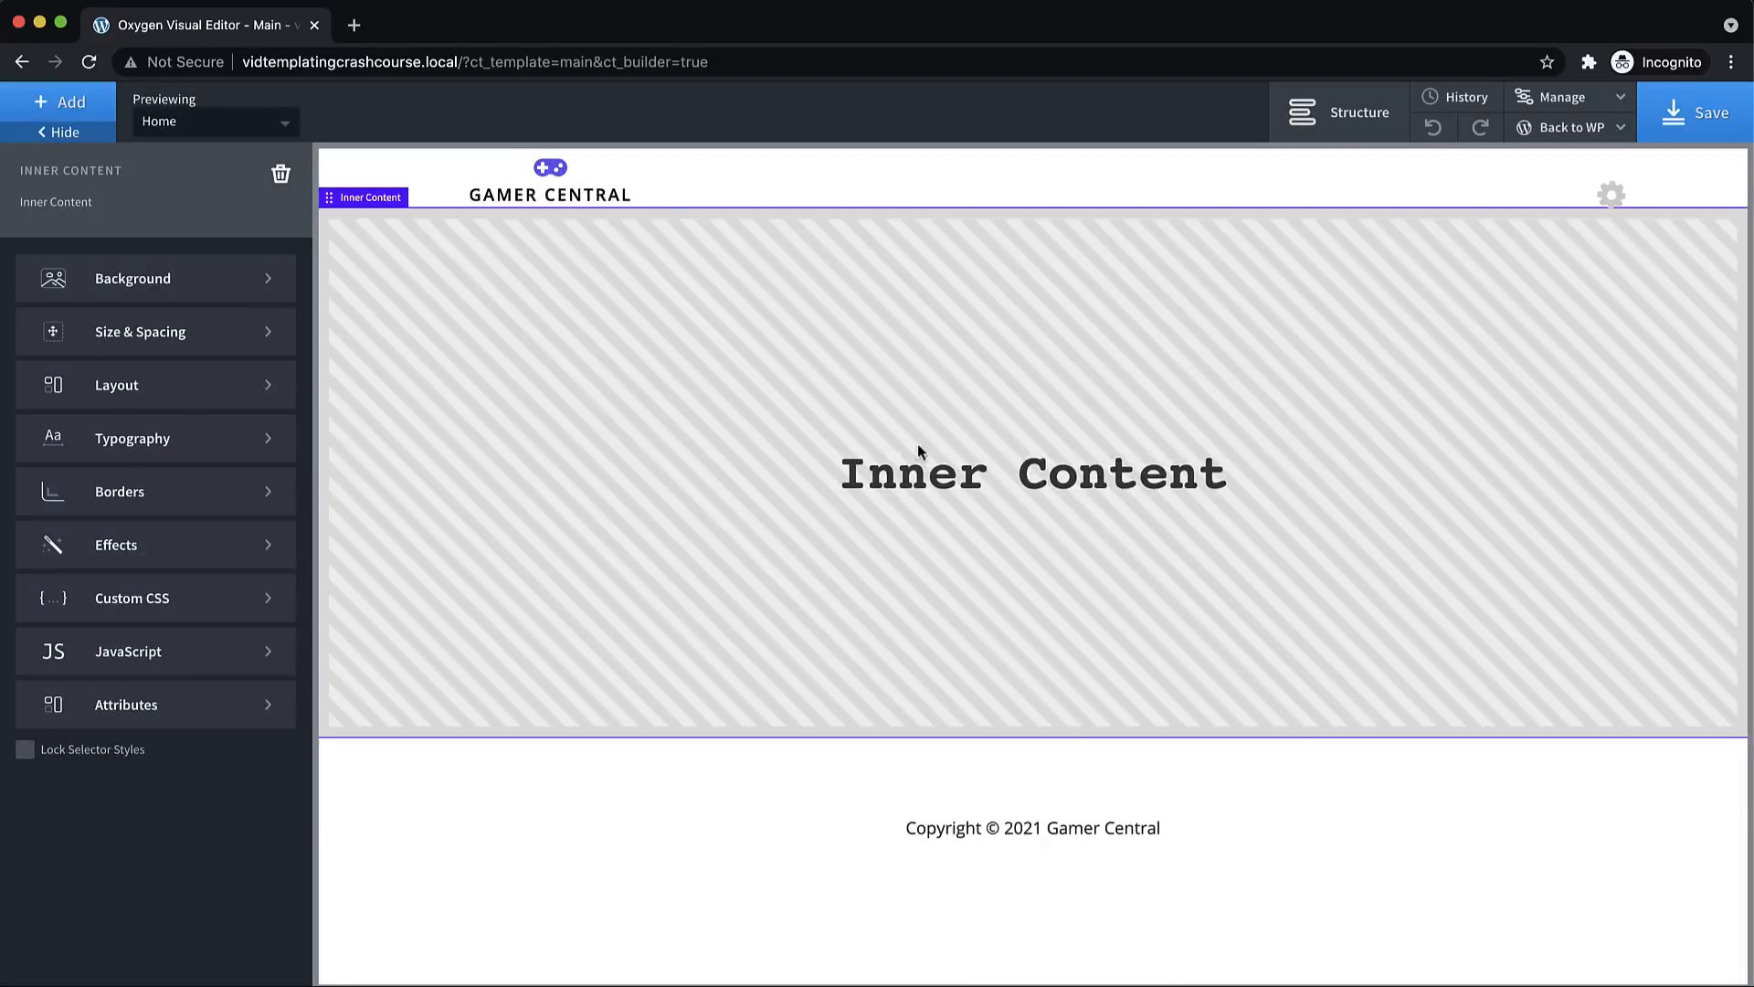